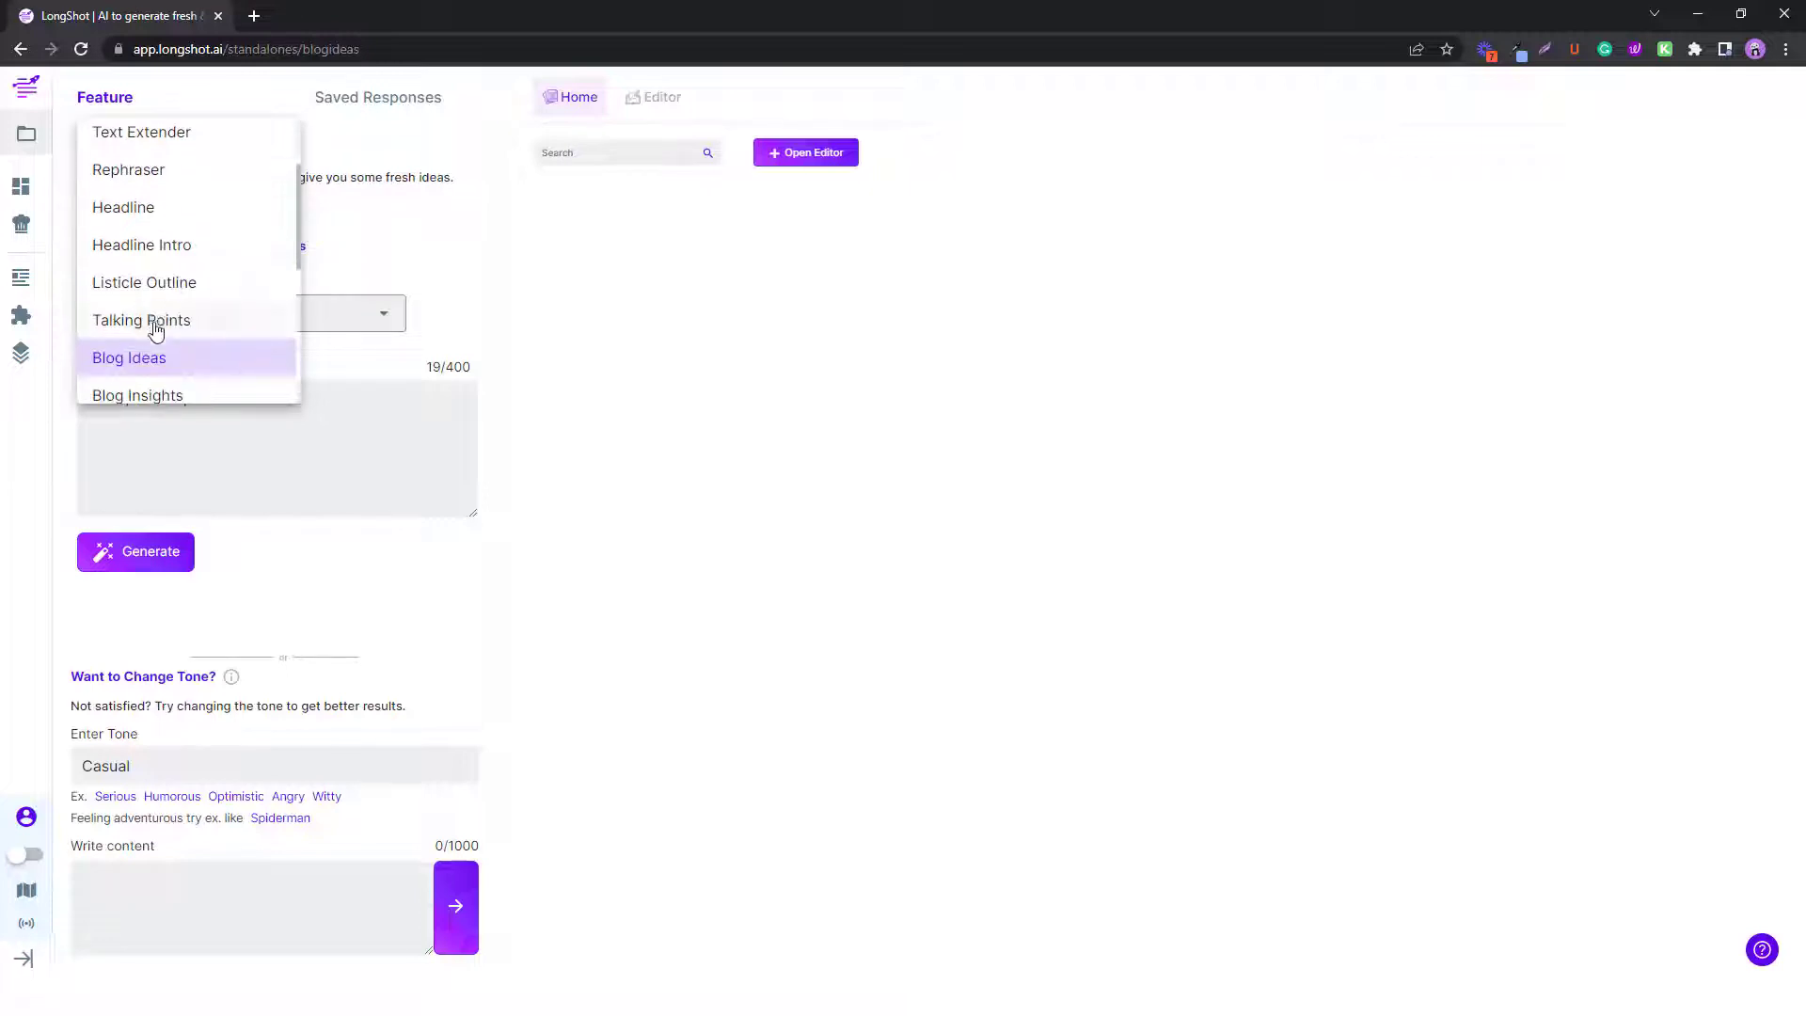
pyautogui.scroll(3, 153, 262)
pyautogui.scroll(-5, 189, 246)
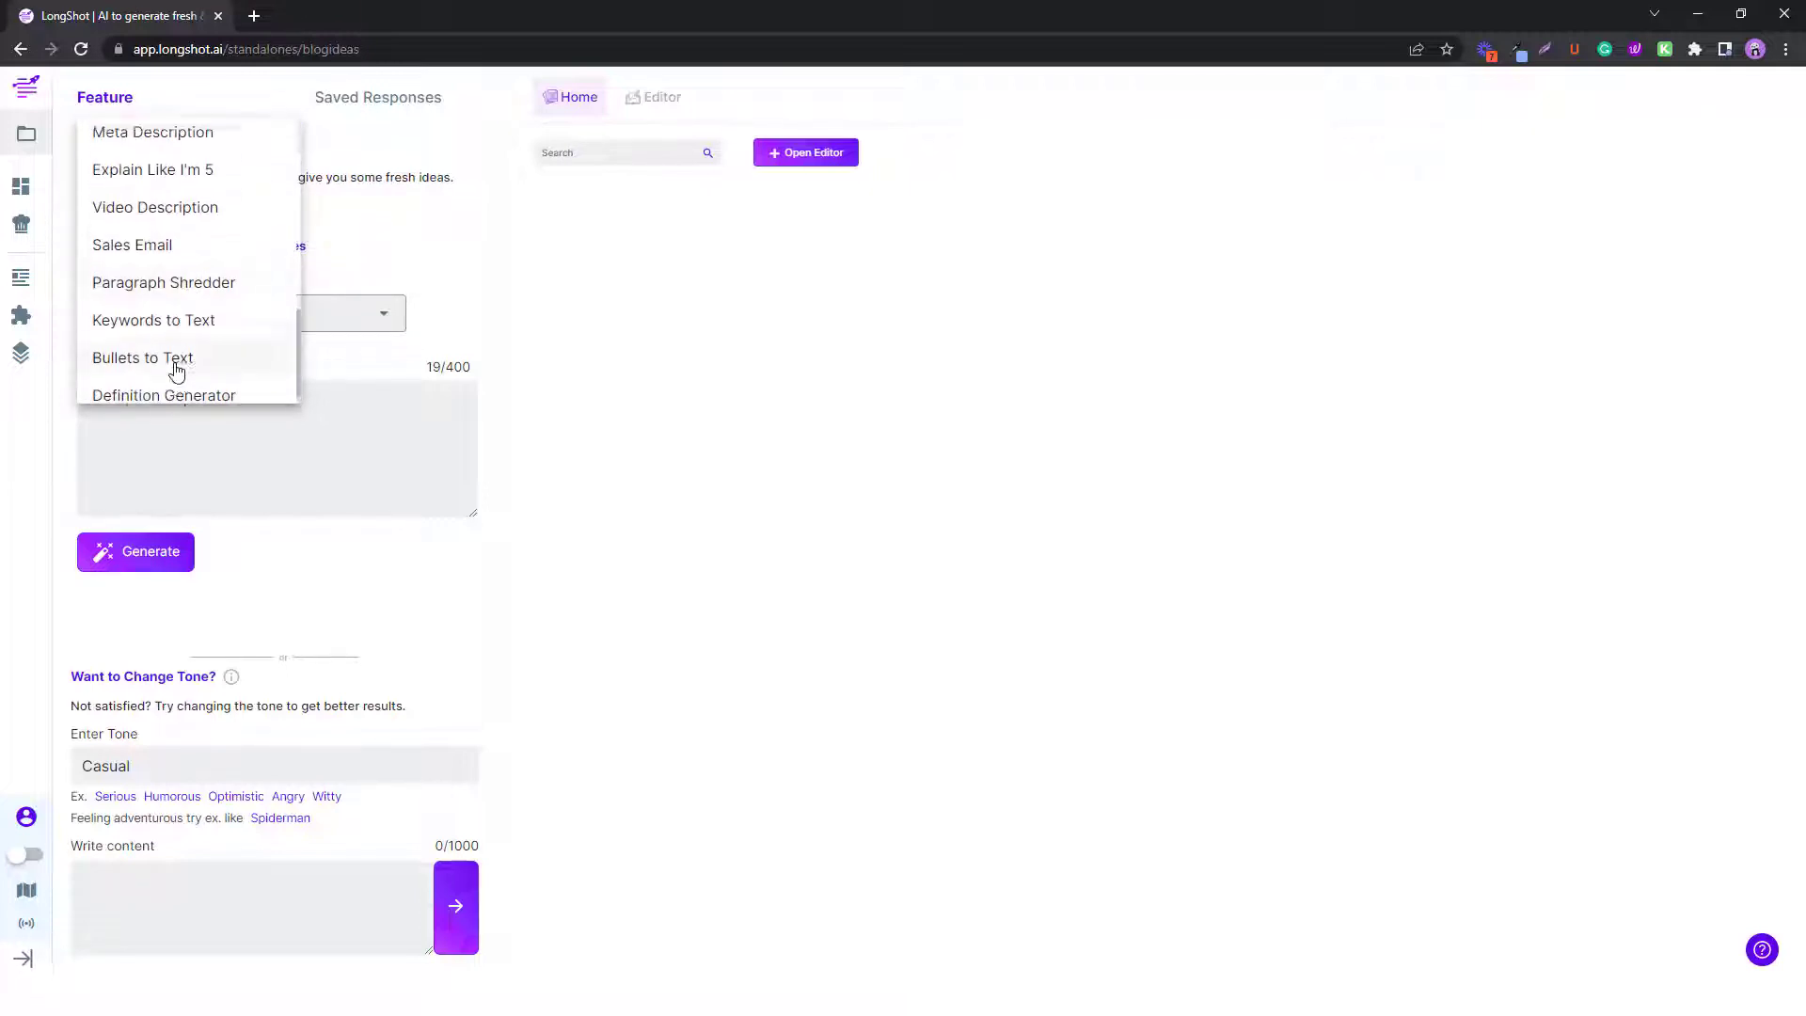
pyautogui.scroll(5, 173, 370)
pyautogui.click(436, 267)
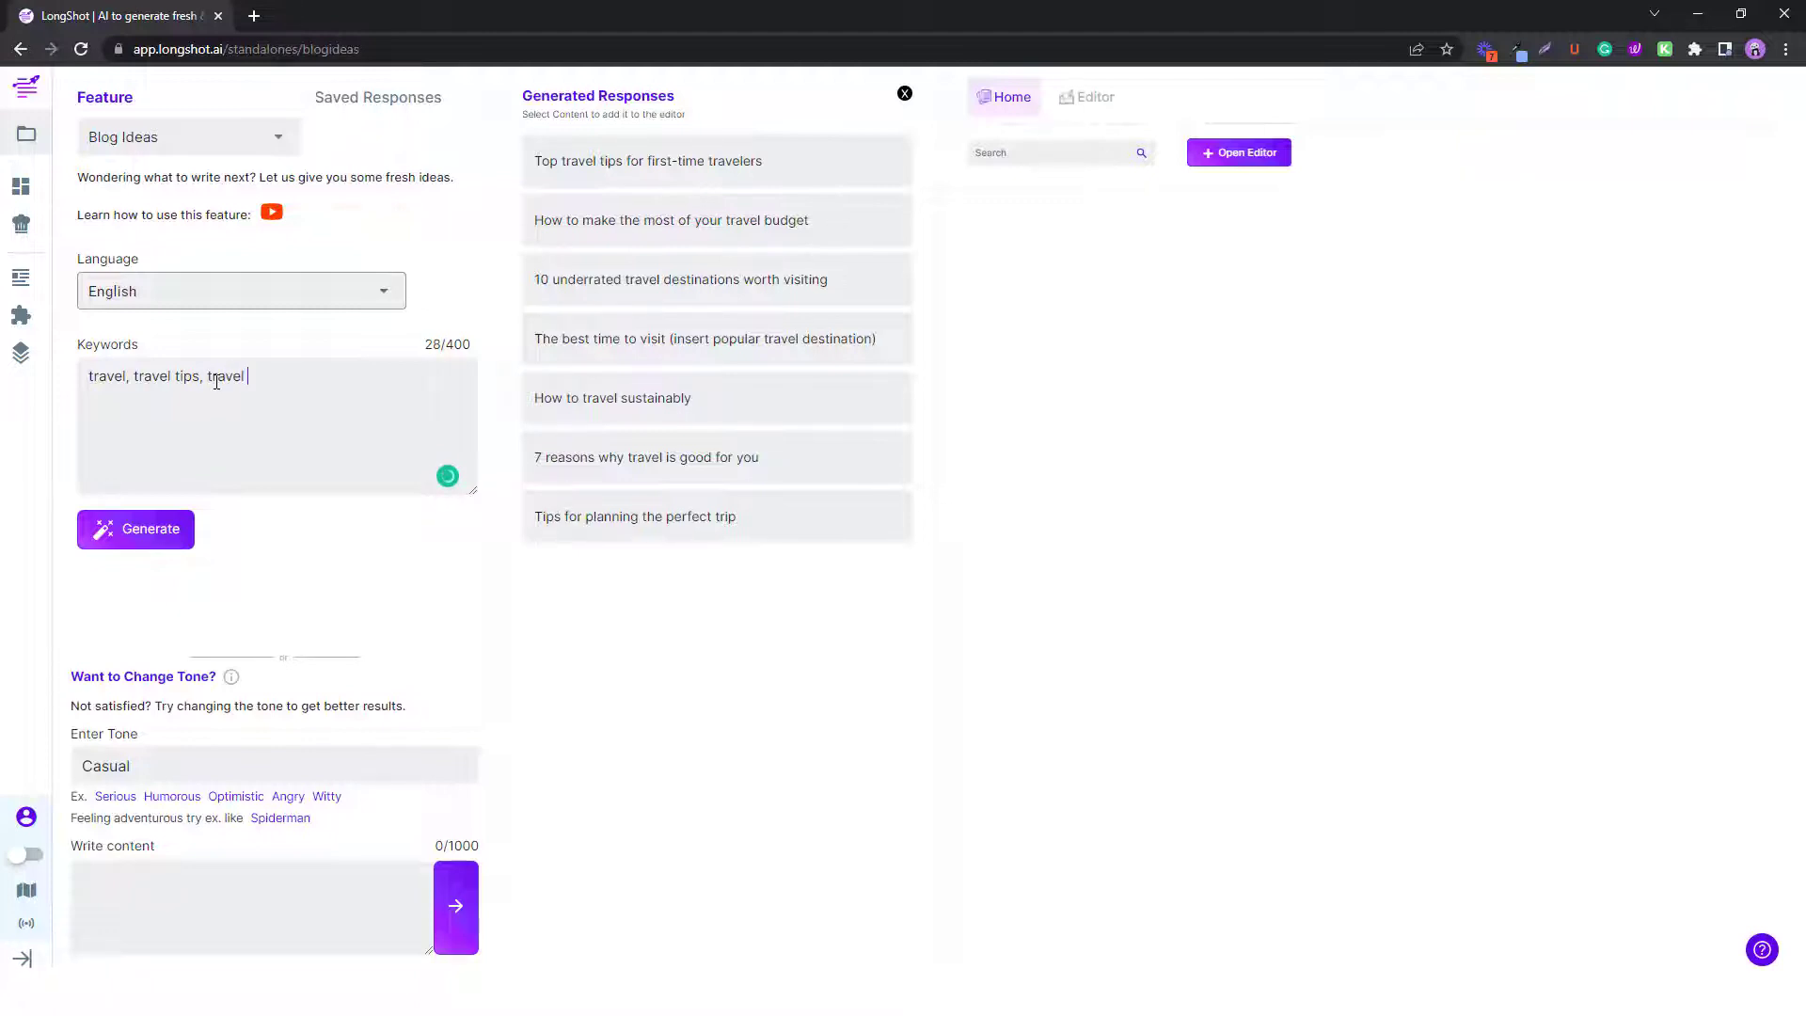
# Generate blog ideas for the keywords "travel, travel tips, travel hacks" and copy the idea "10 easy travel hacks that will make your life easier".
pyautogui.write('cks')
pyautogui.click(153, 529)
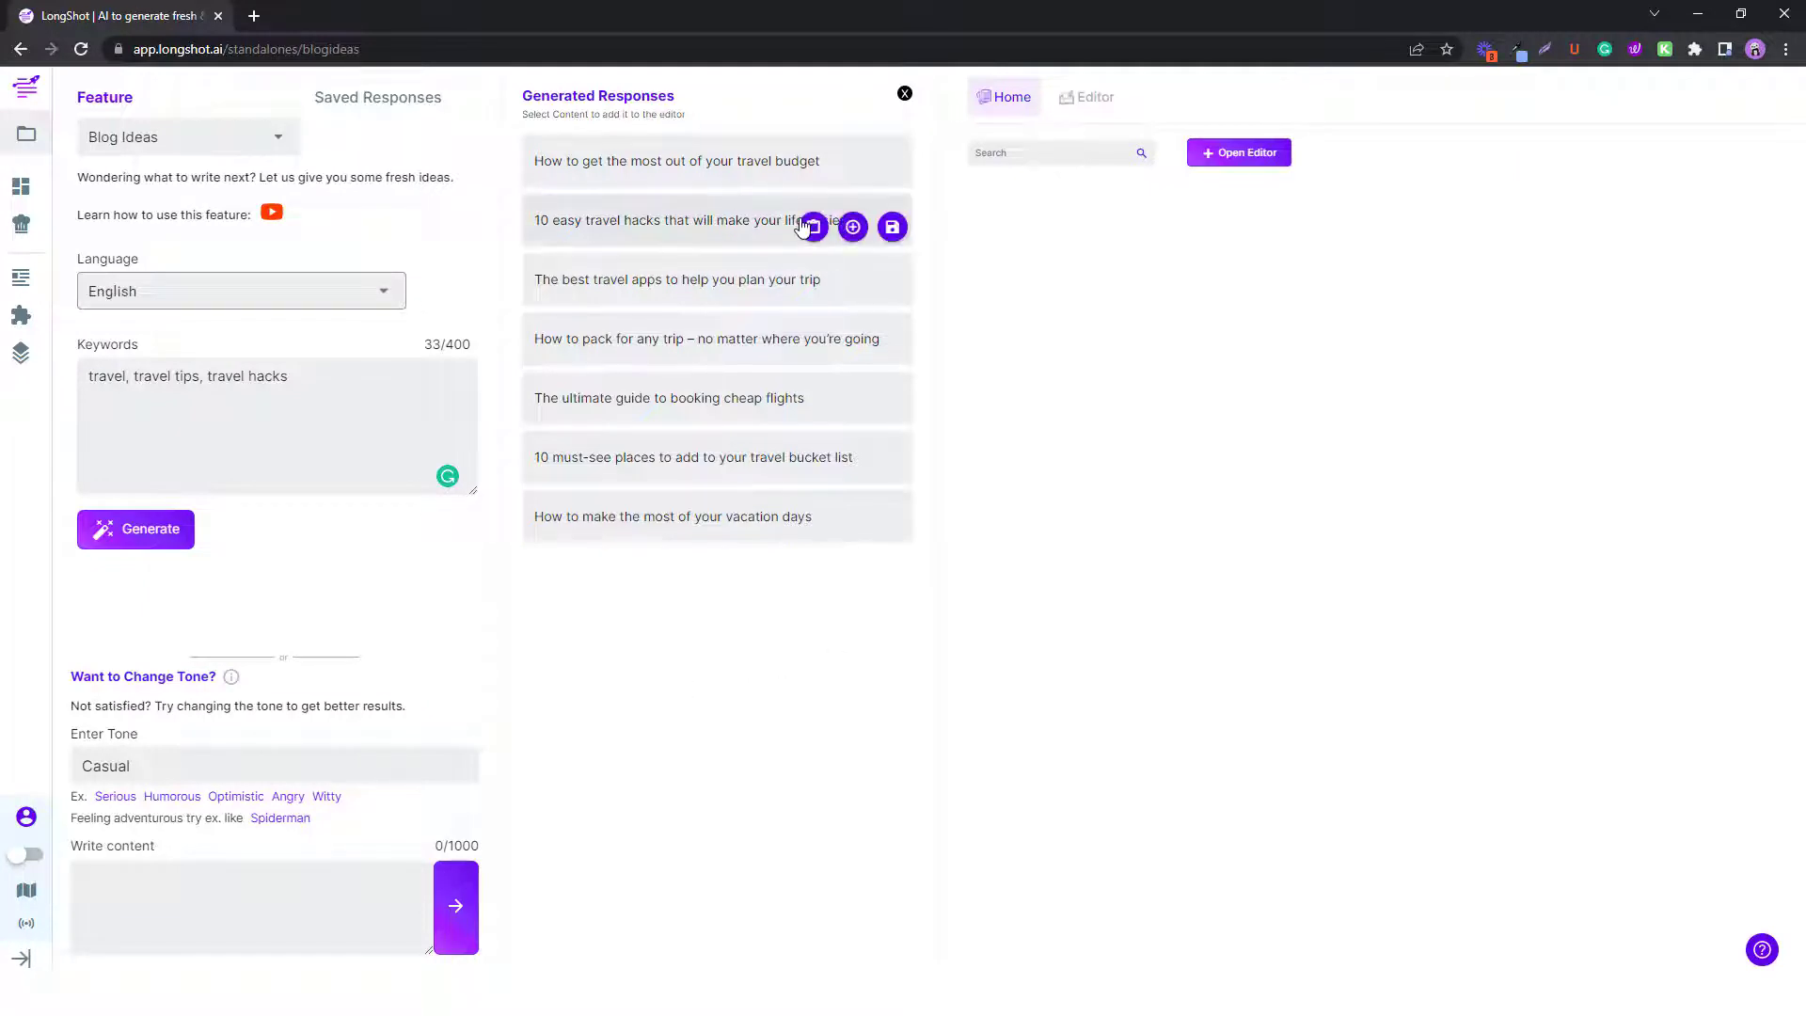
pyautogui.click(813, 227)
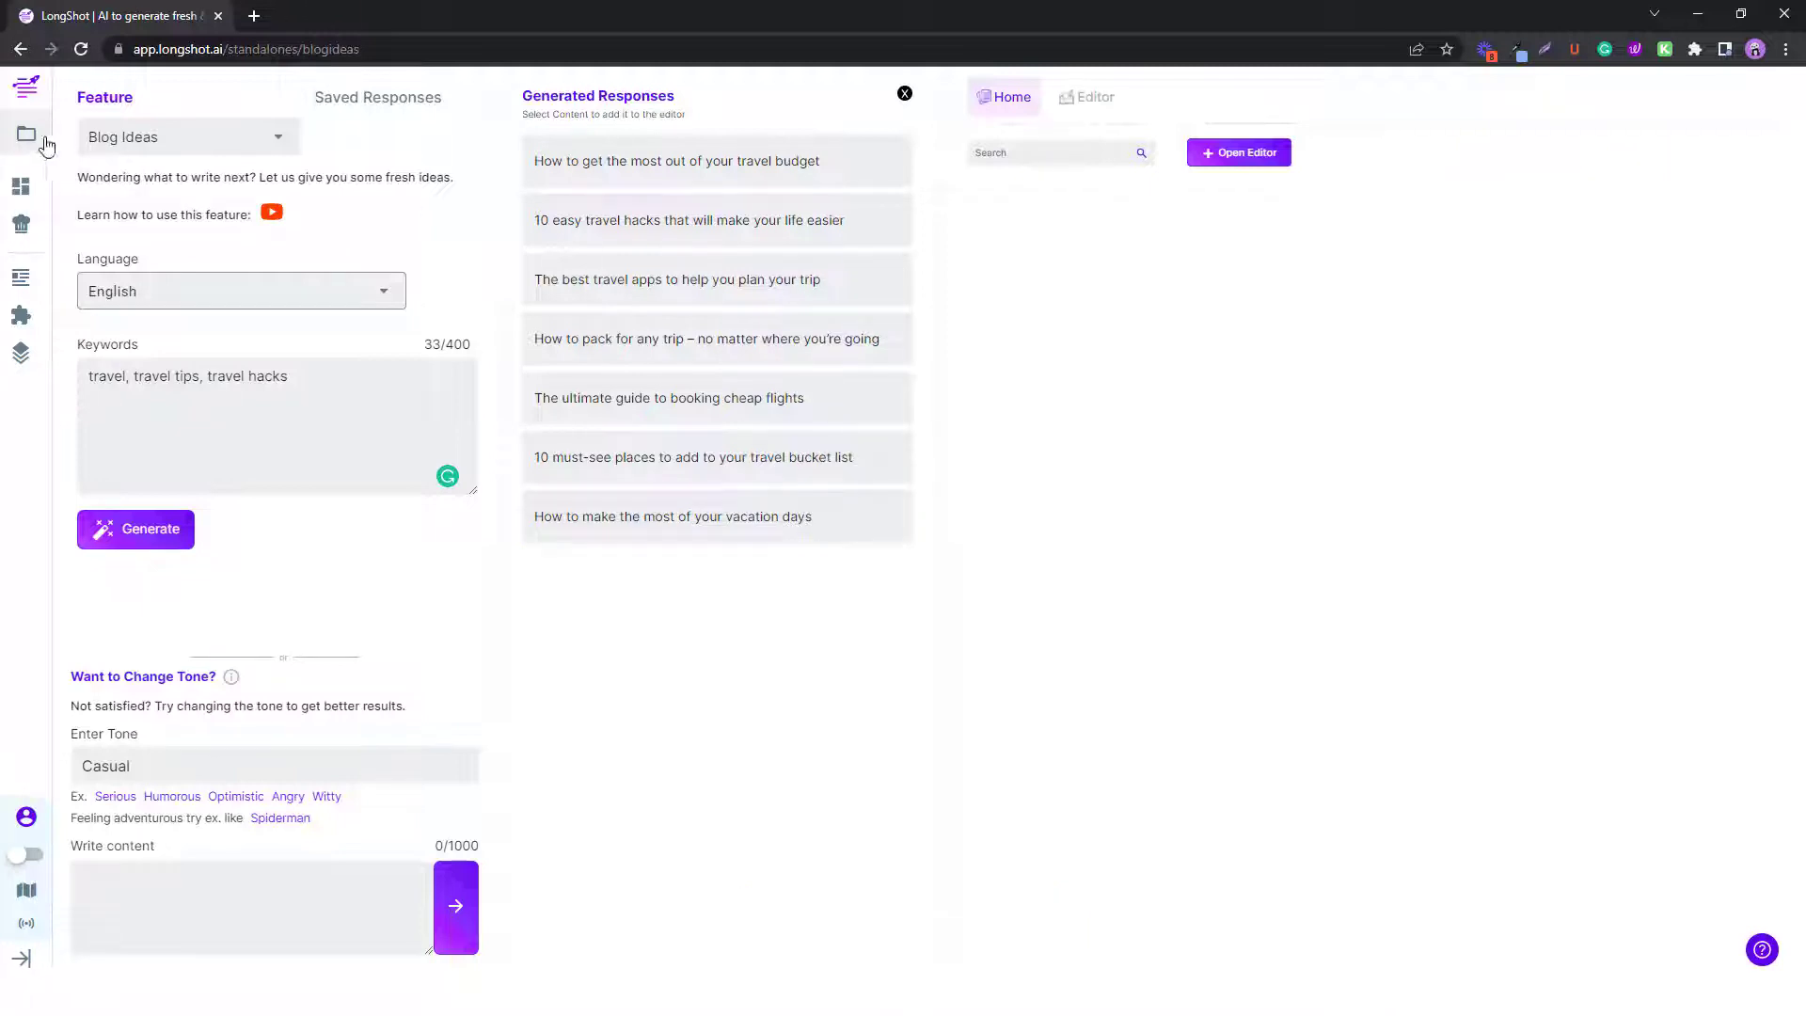
# Open the Semrush Keyword Explorer and paste the copied blog idea as the research topic.
pyautogui.click(21, 185)
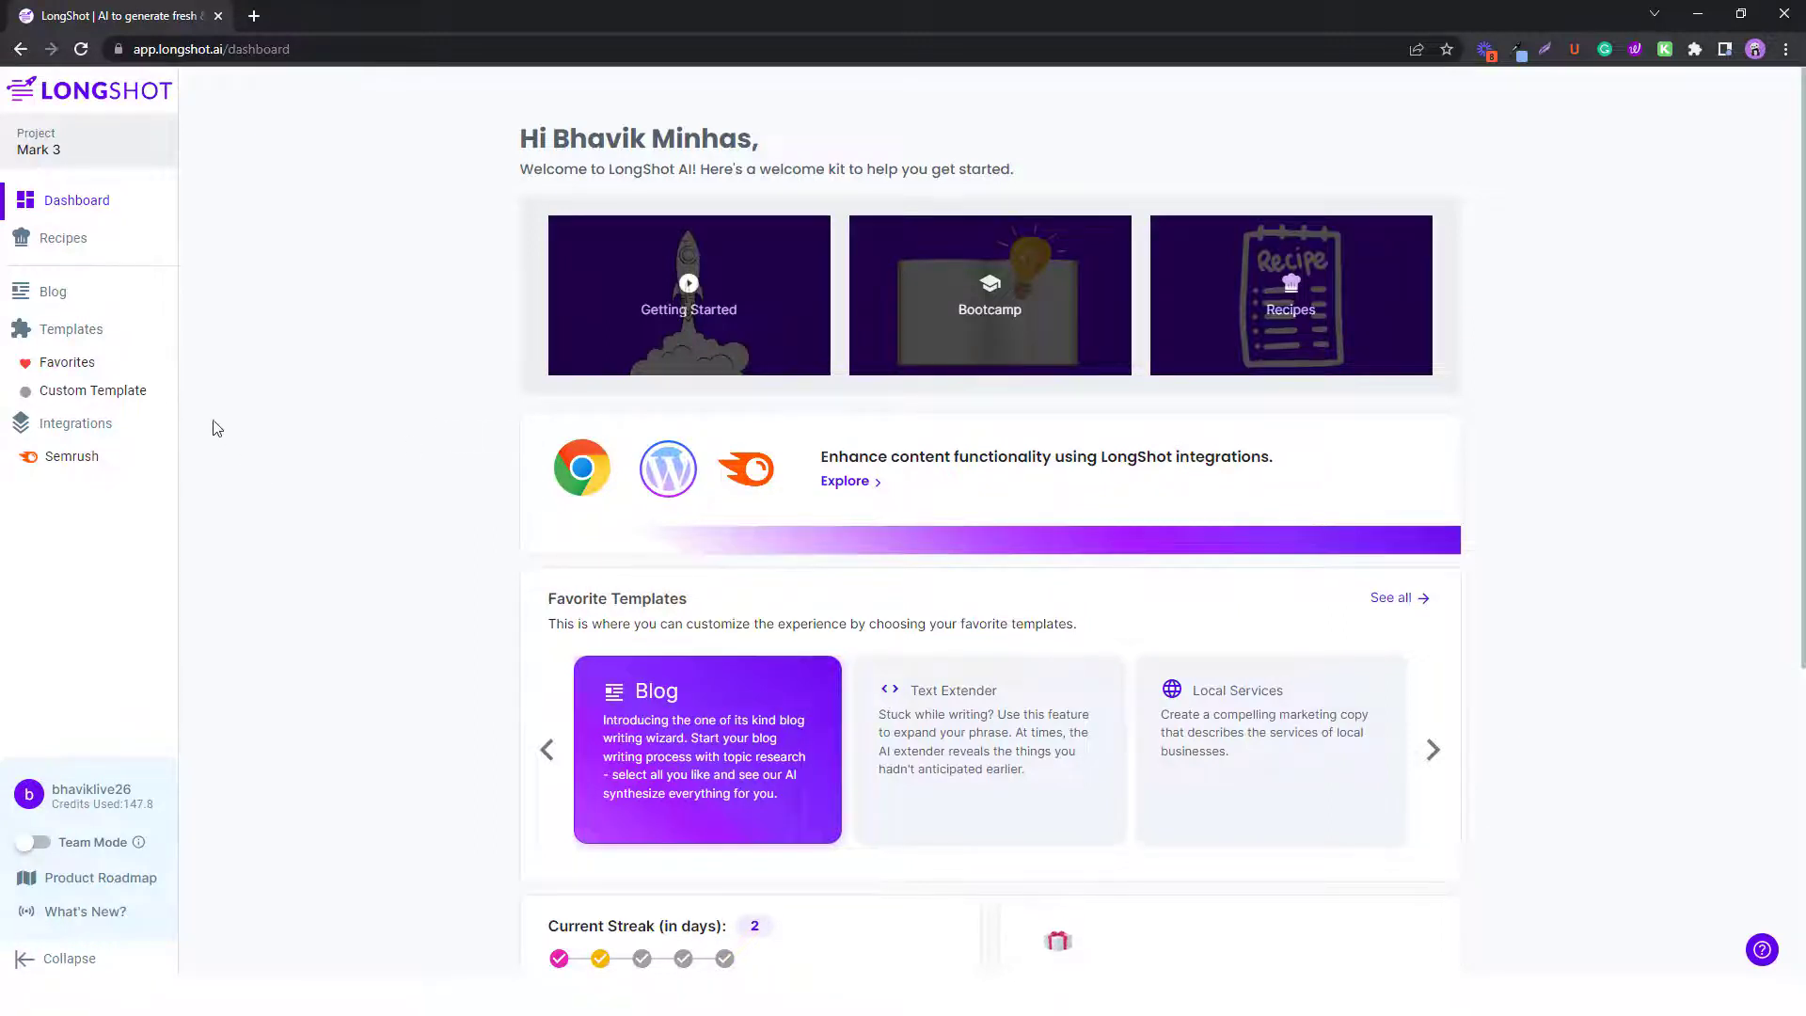
pyautogui.click(82, 461)
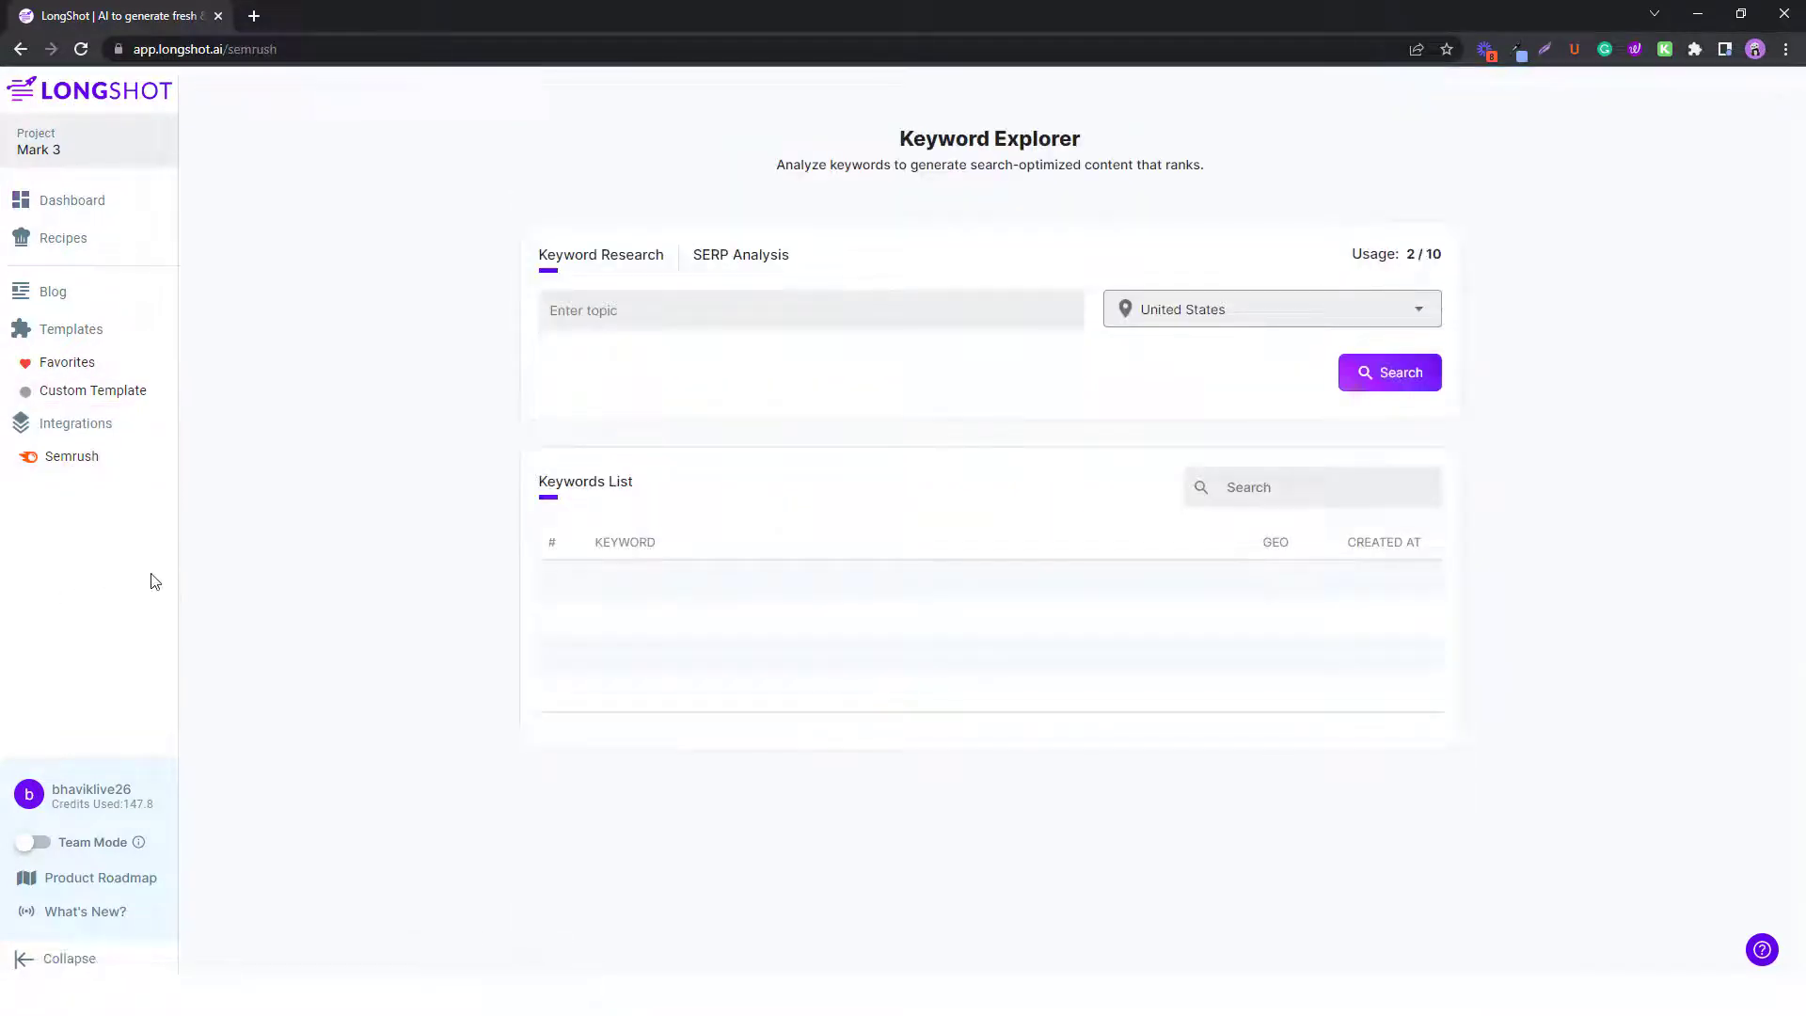
pyautogui.hotkey('ctrl', 'v')
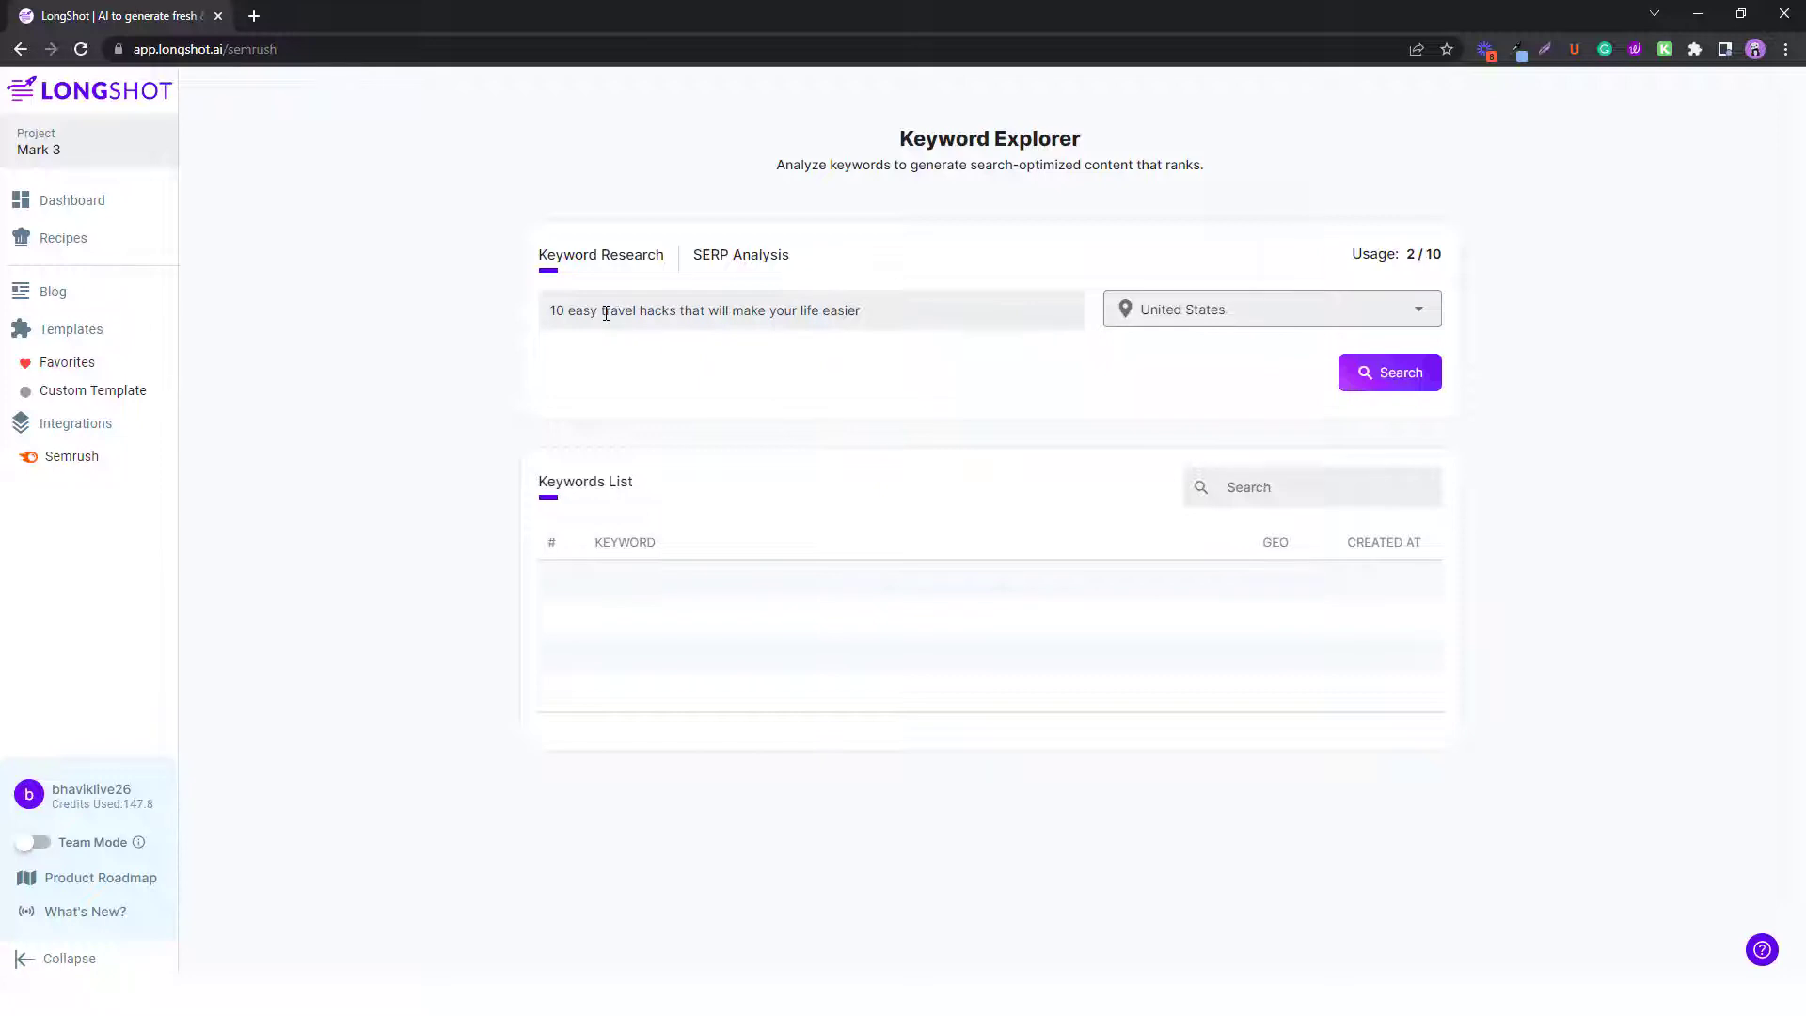
# Shorten the research topic to "Travel hacks" and run the keyword search.
pyautogui.moveTo(605, 313); pyautogui.dragTo(483, 329)
pyautogui.write('T')
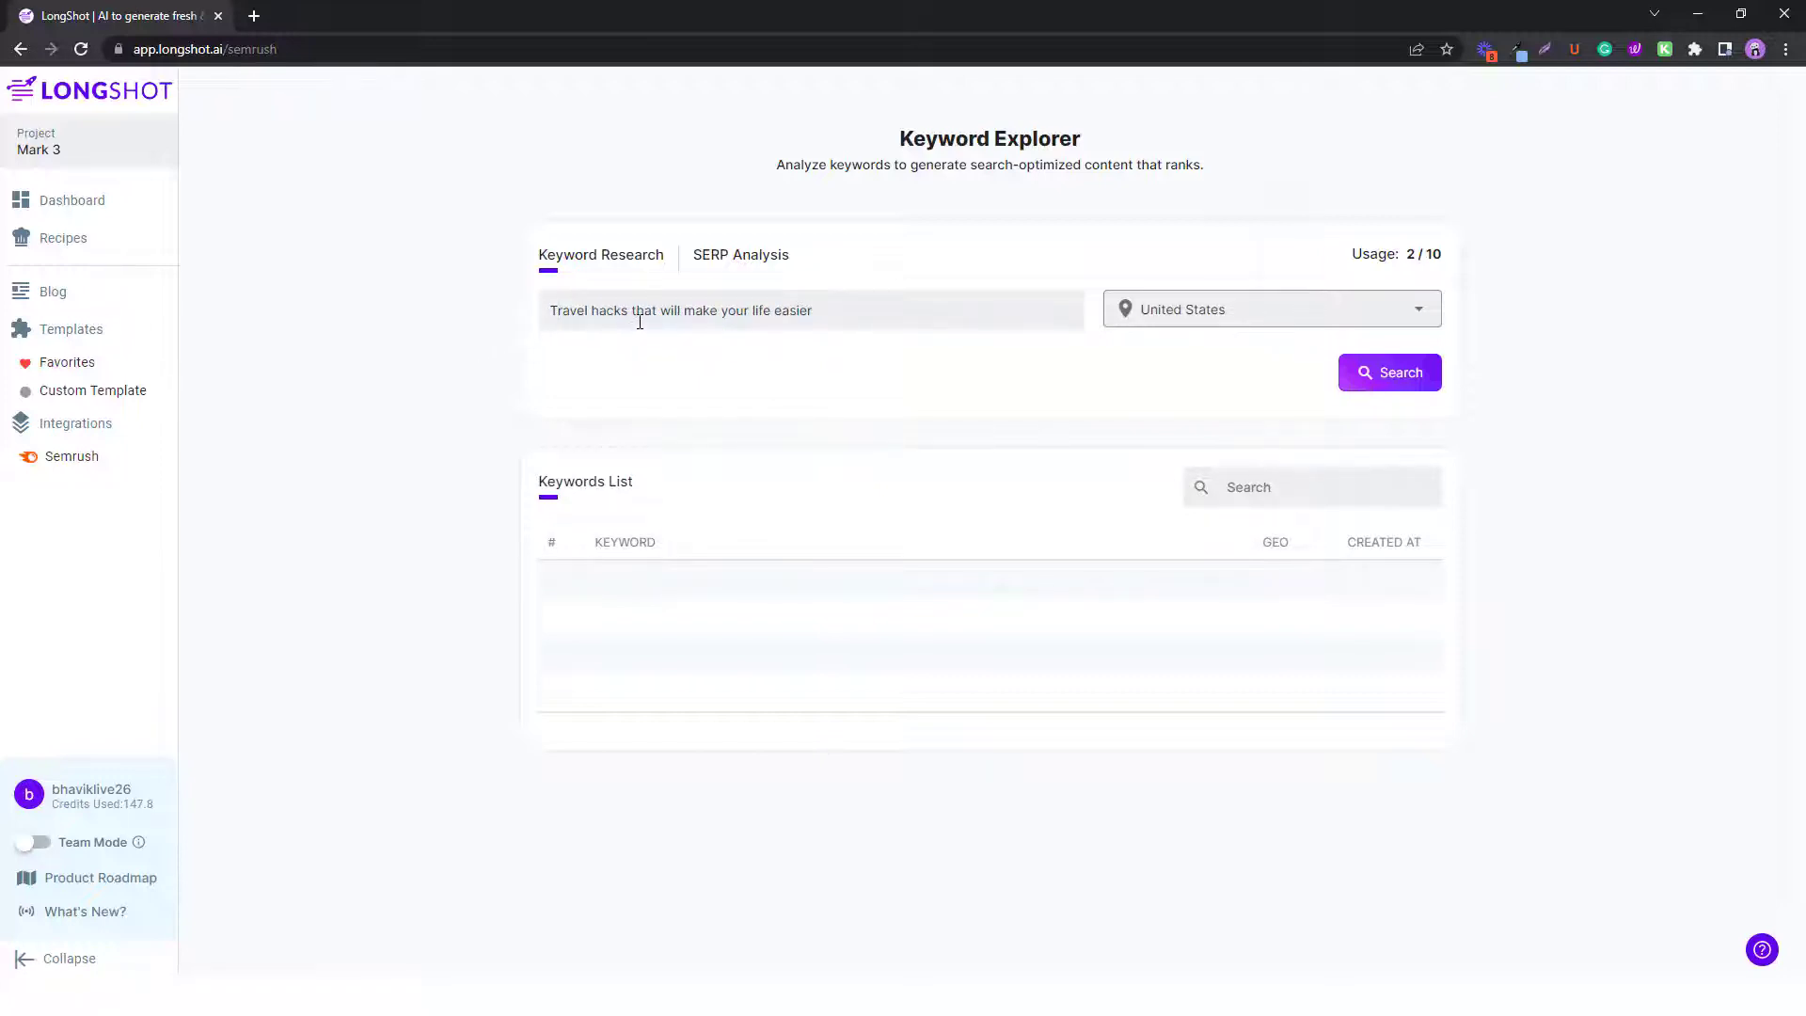
pyautogui.moveTo(628, 311); pyautogui.dragTo(834, 310)
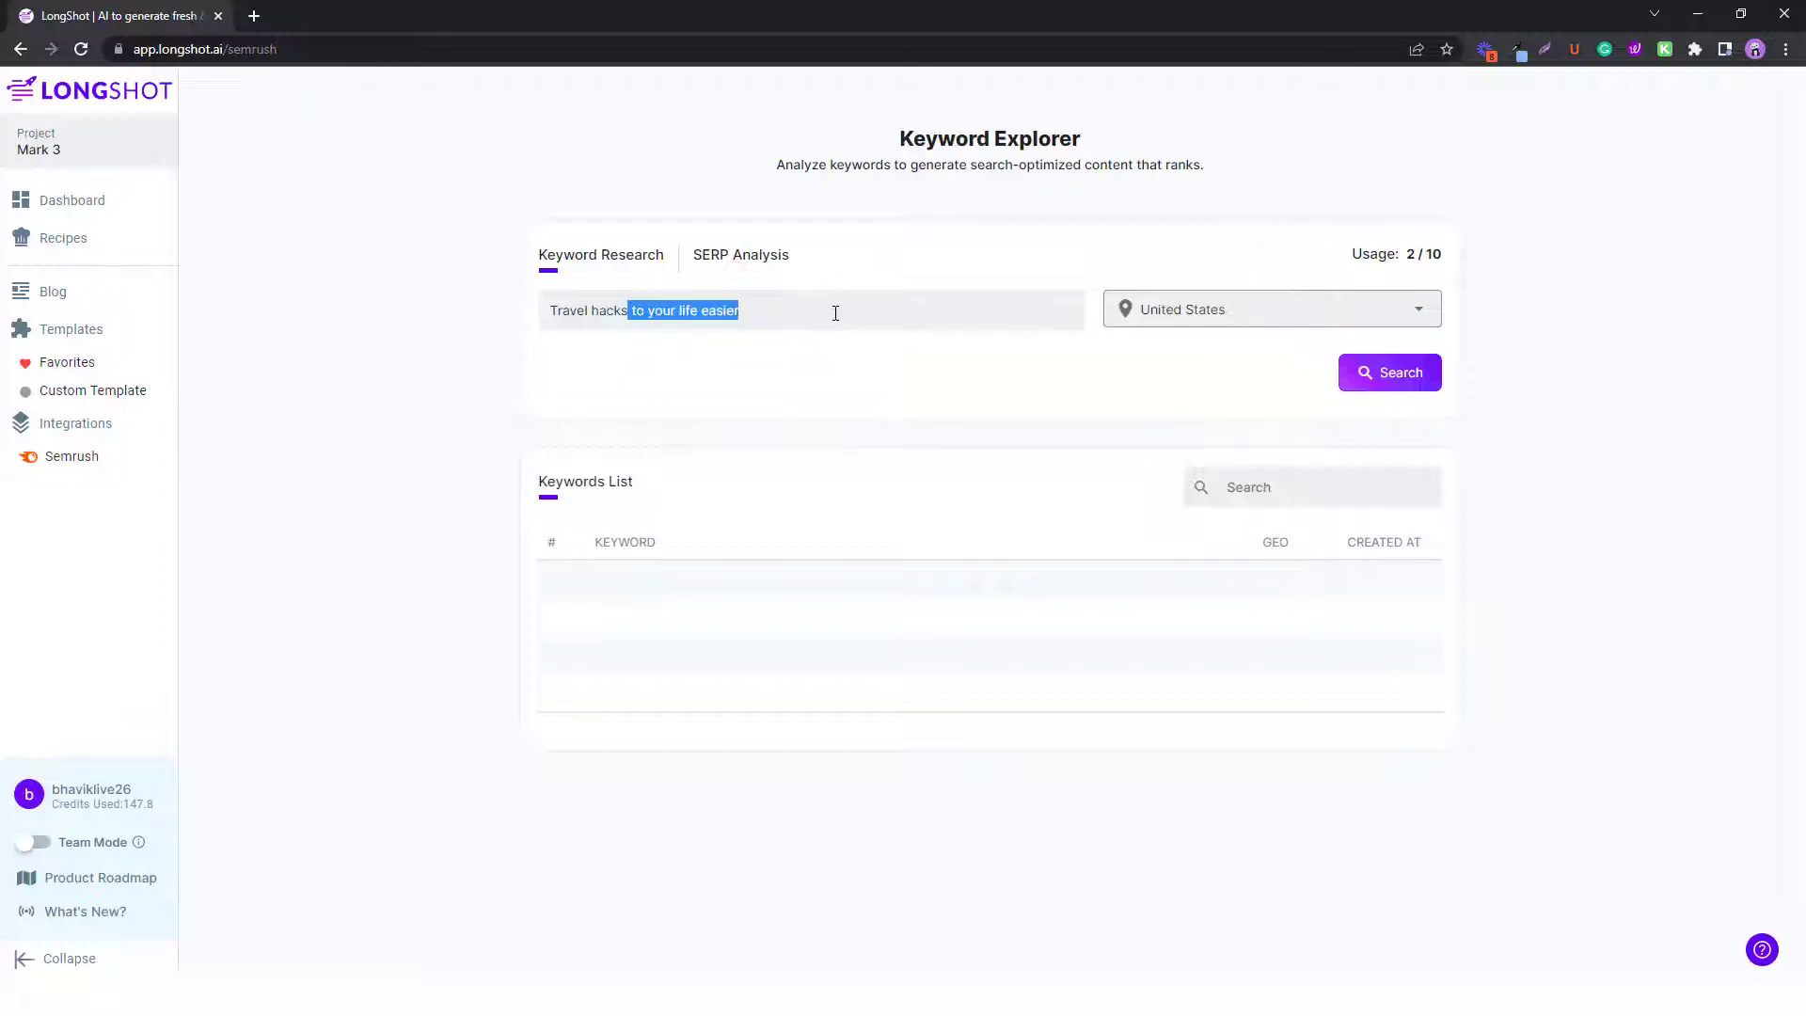
pyautogui.press('BackSpace')
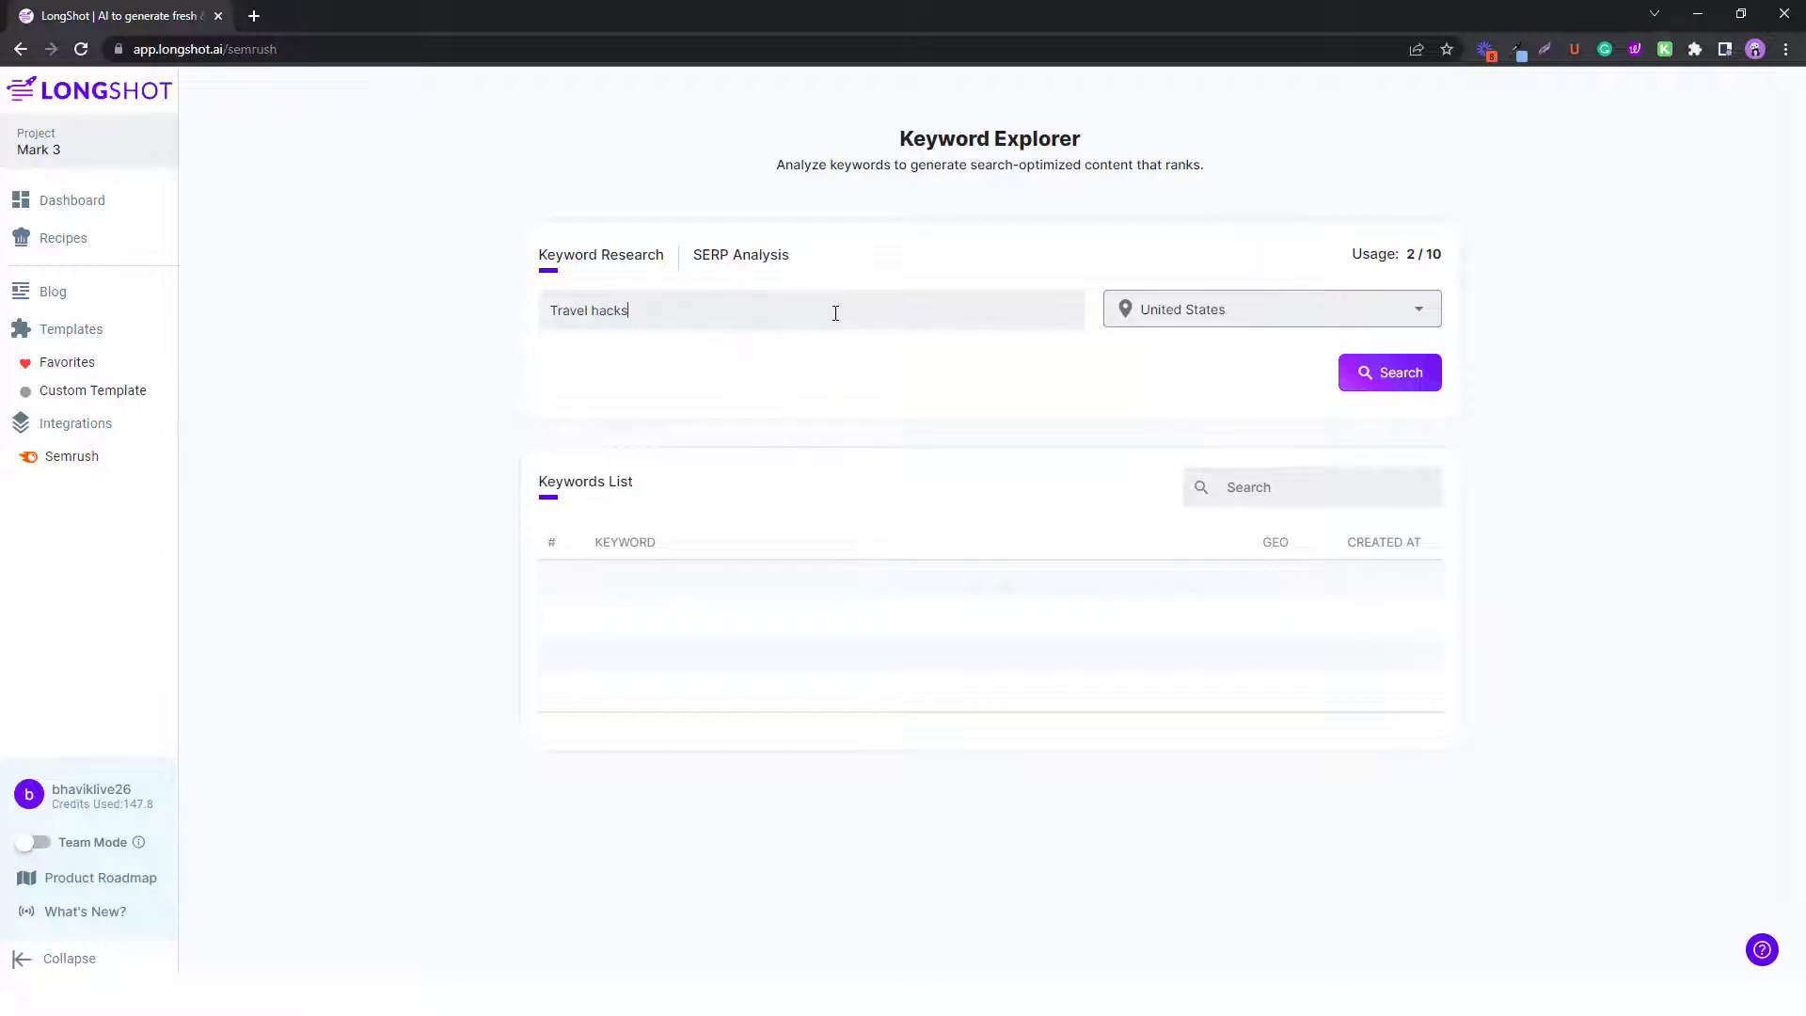
pyautogui.click(1414, 384)
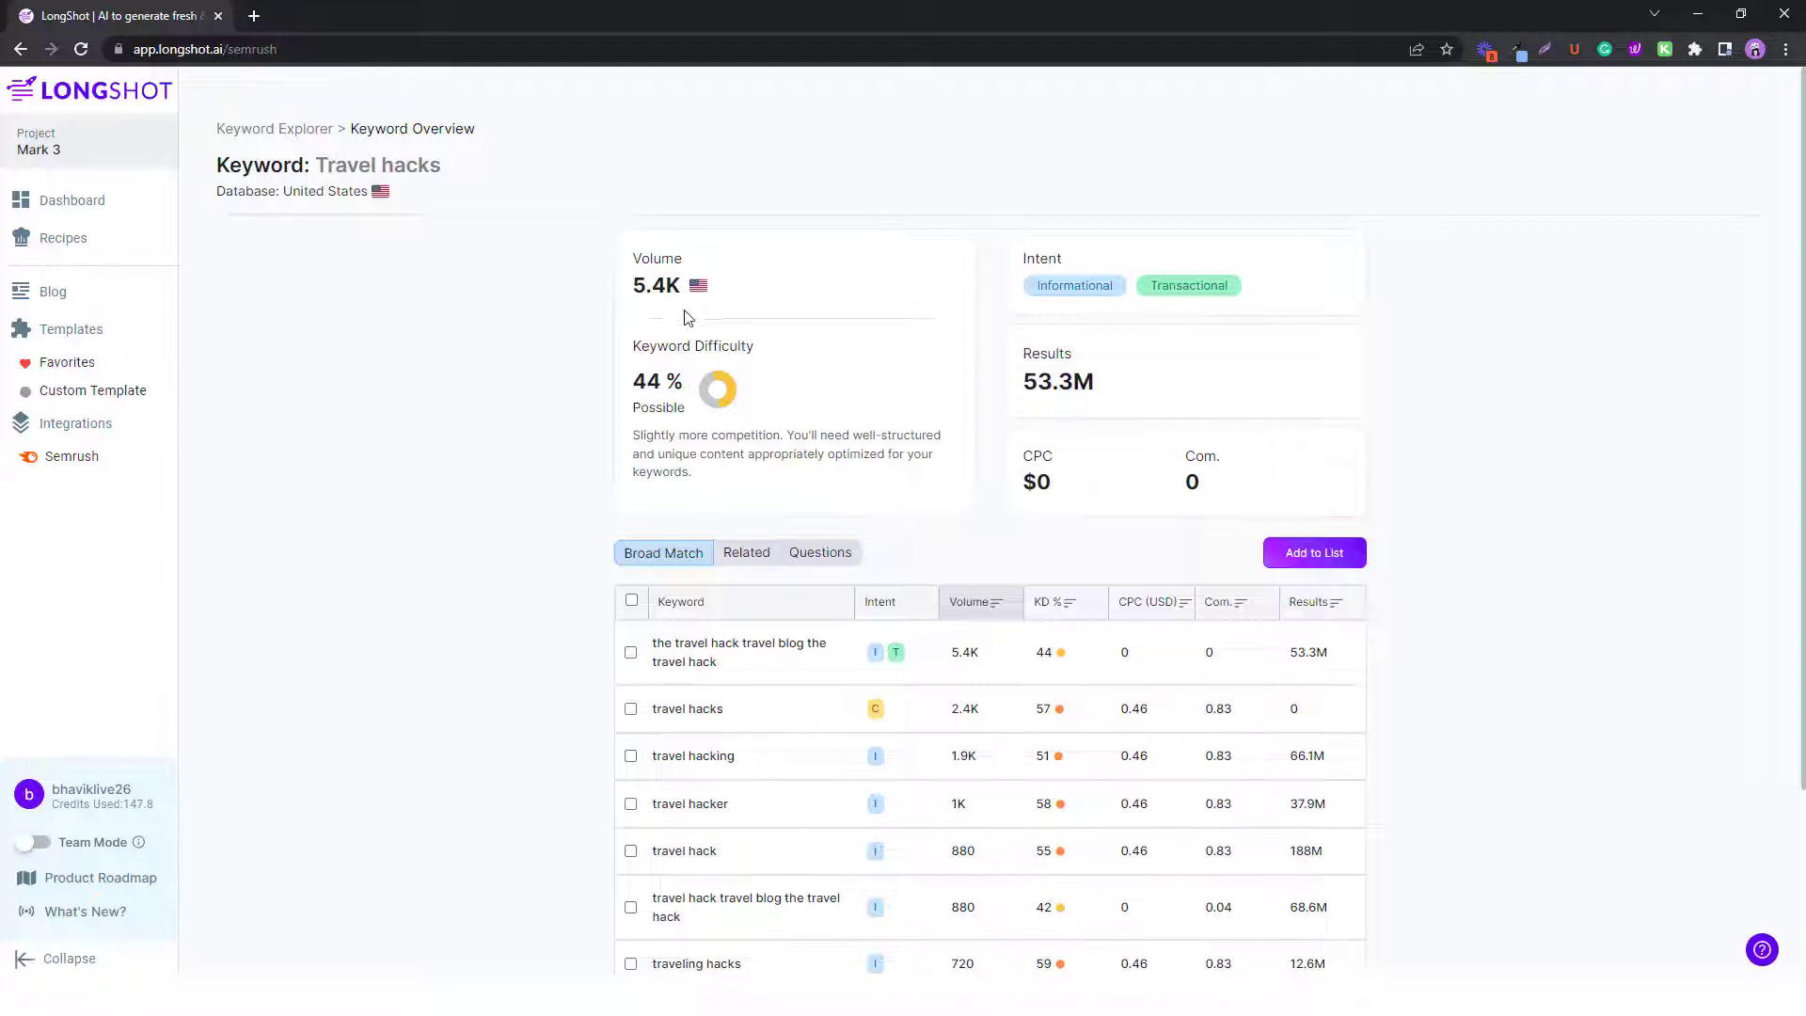
# Select all the broad-match keywords for Travel hacks and add them to the list.
pyautogui.scroll(-1, 572, 570)
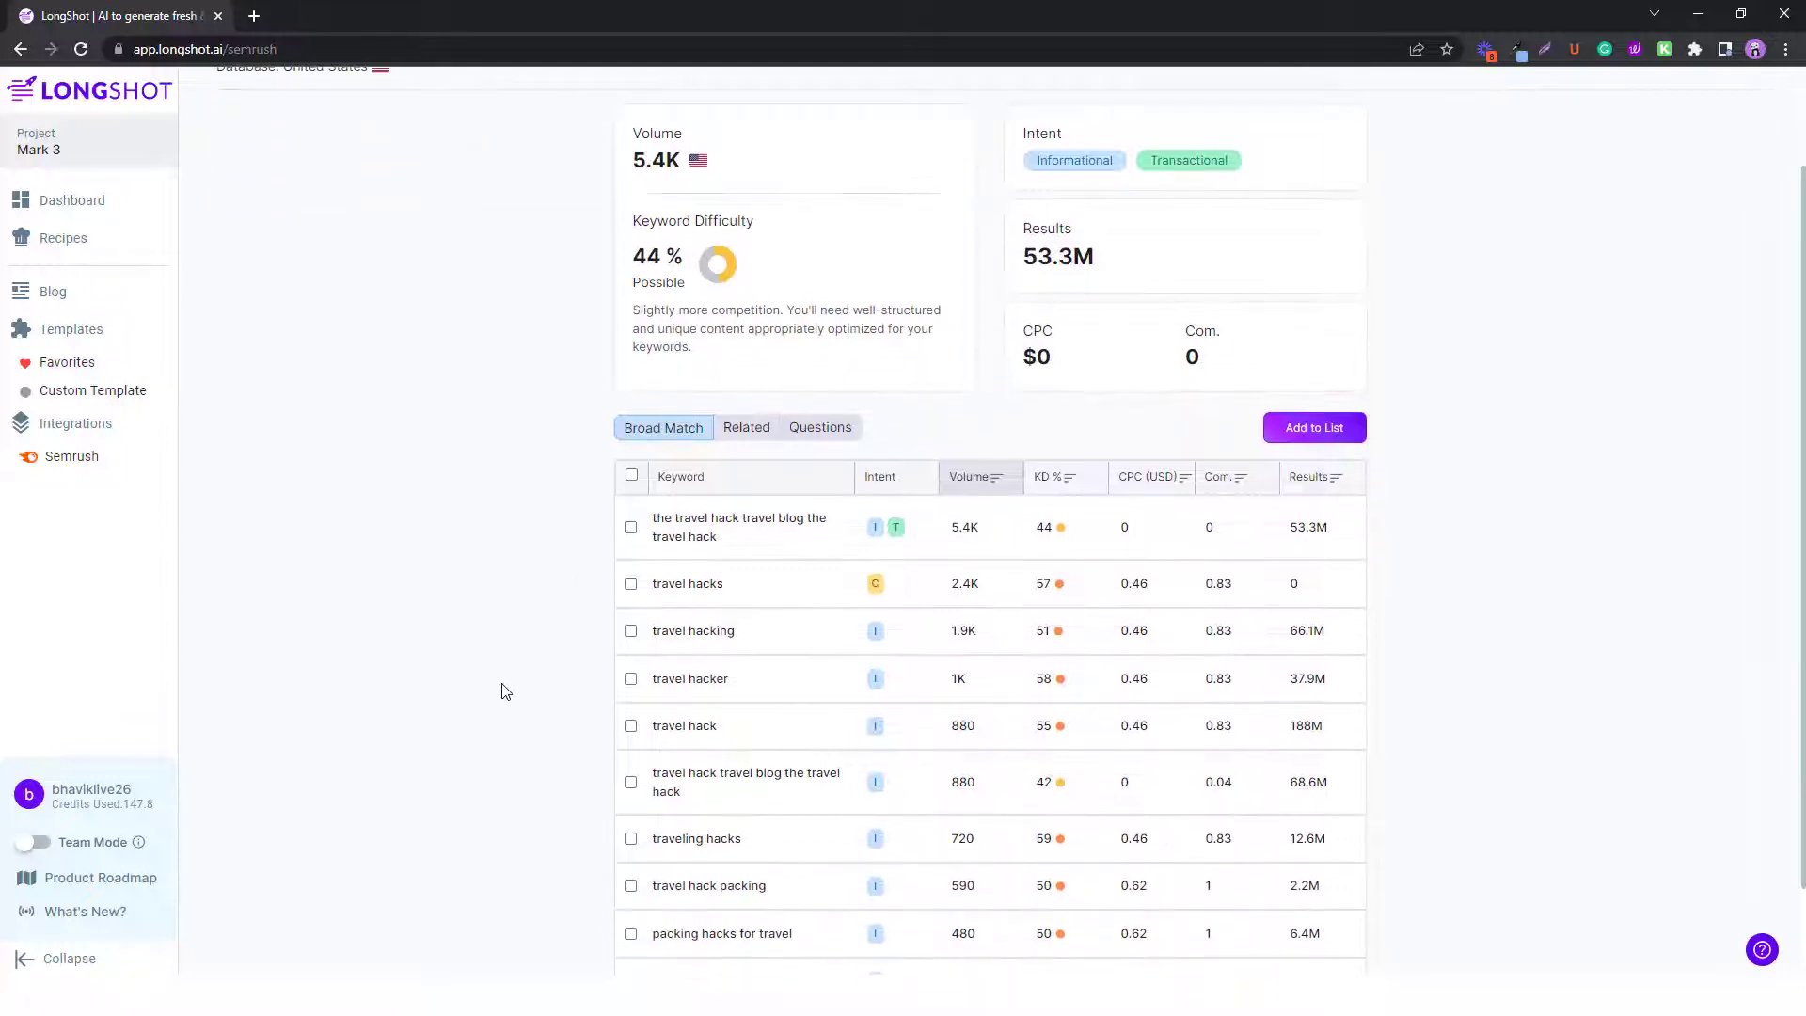
pyautogui.scroll(-1, 658, 526)
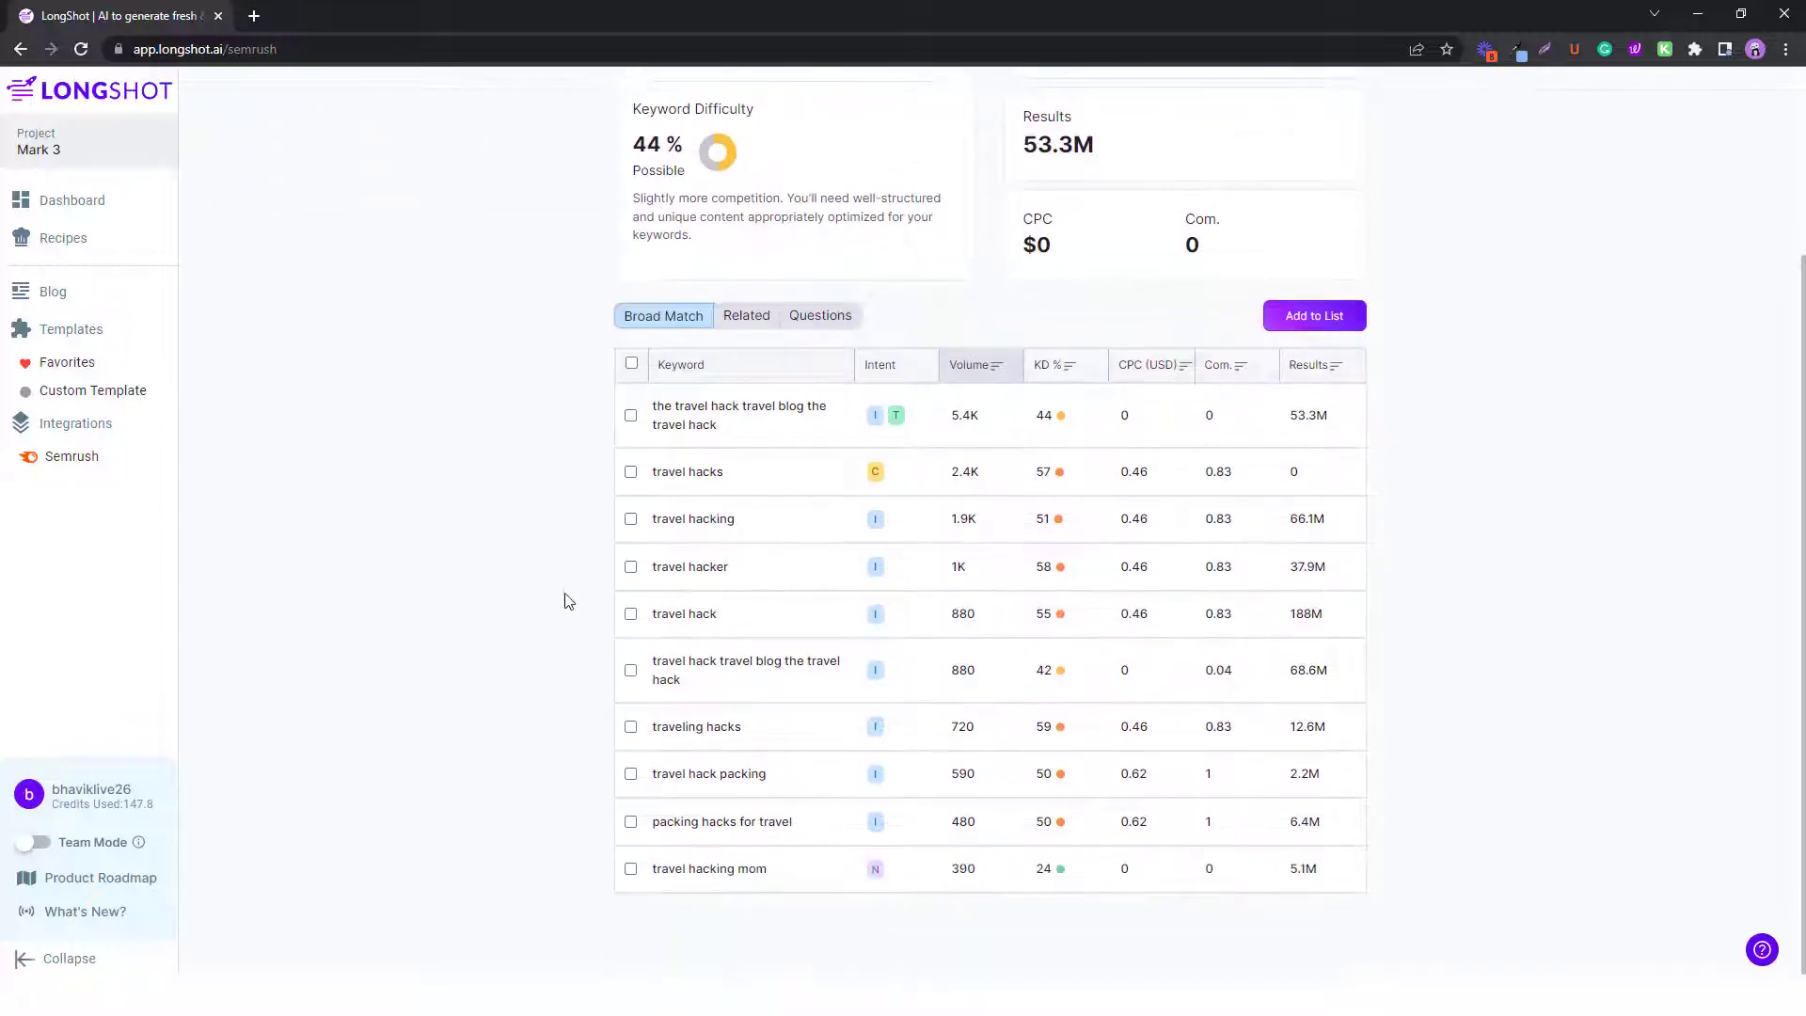
pyautogui.scroll(1, 564, 601)
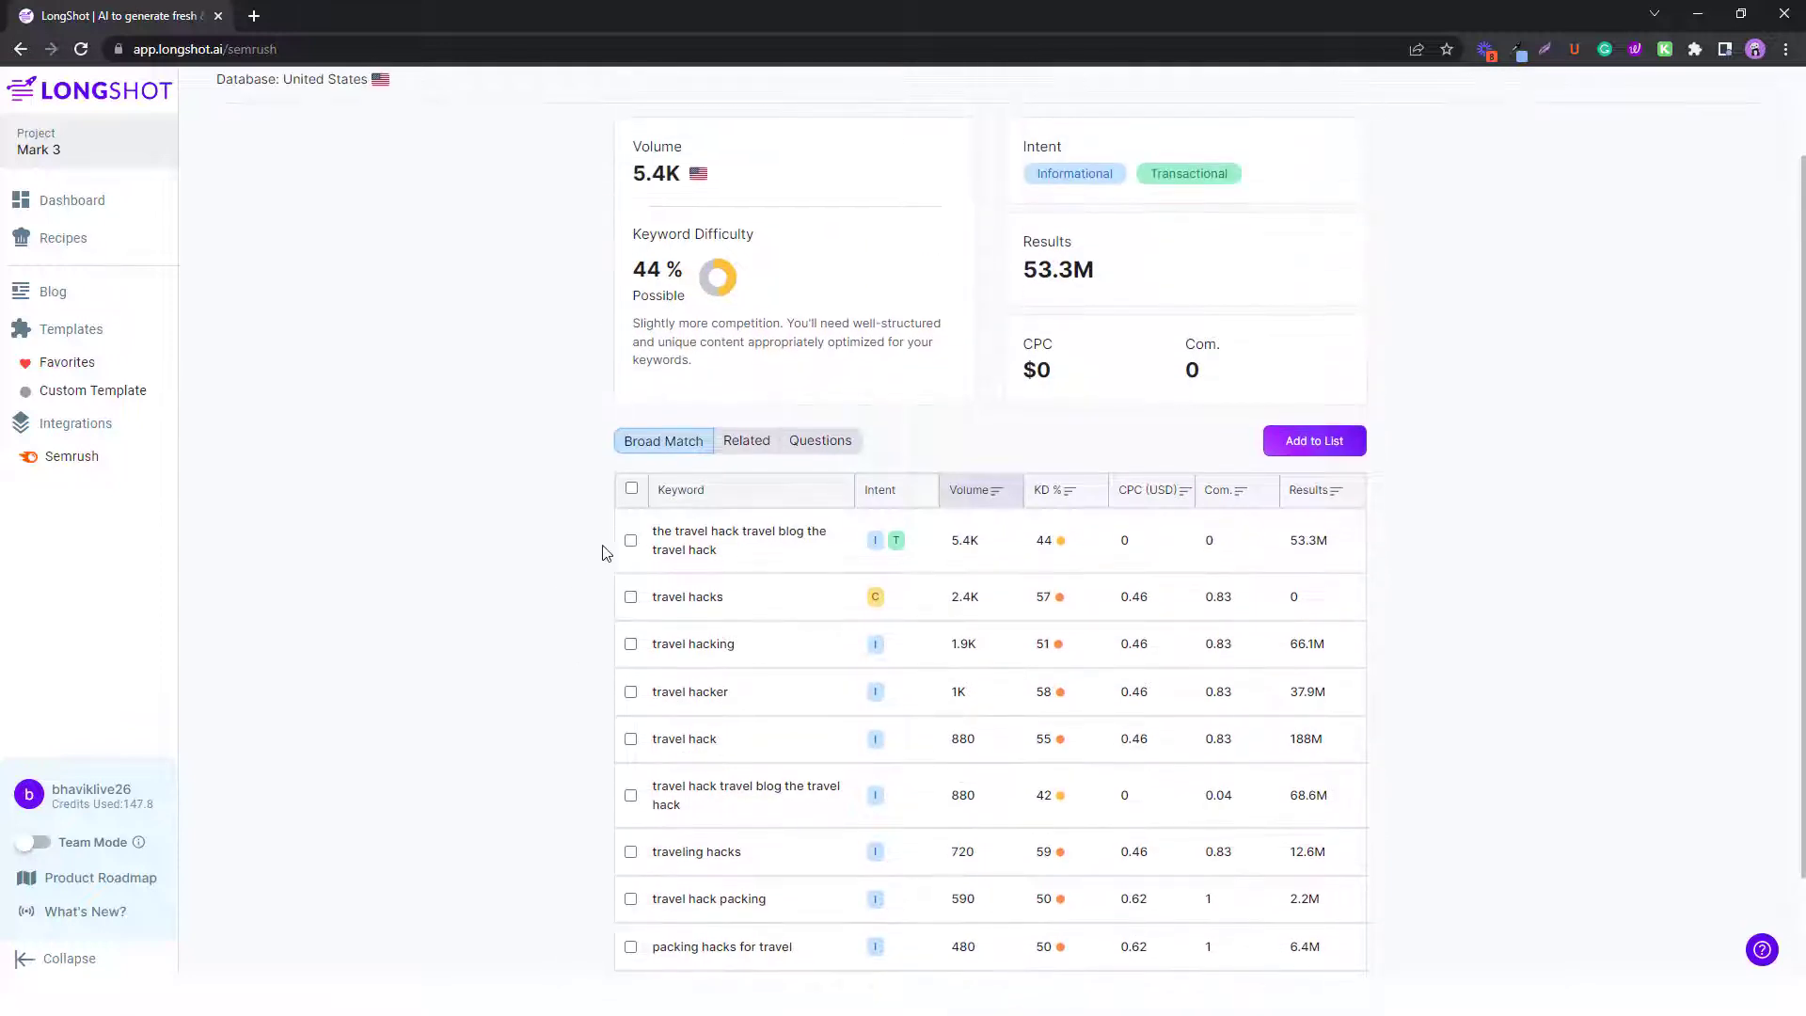
pyautogui.scroll(-1, 693, 442)
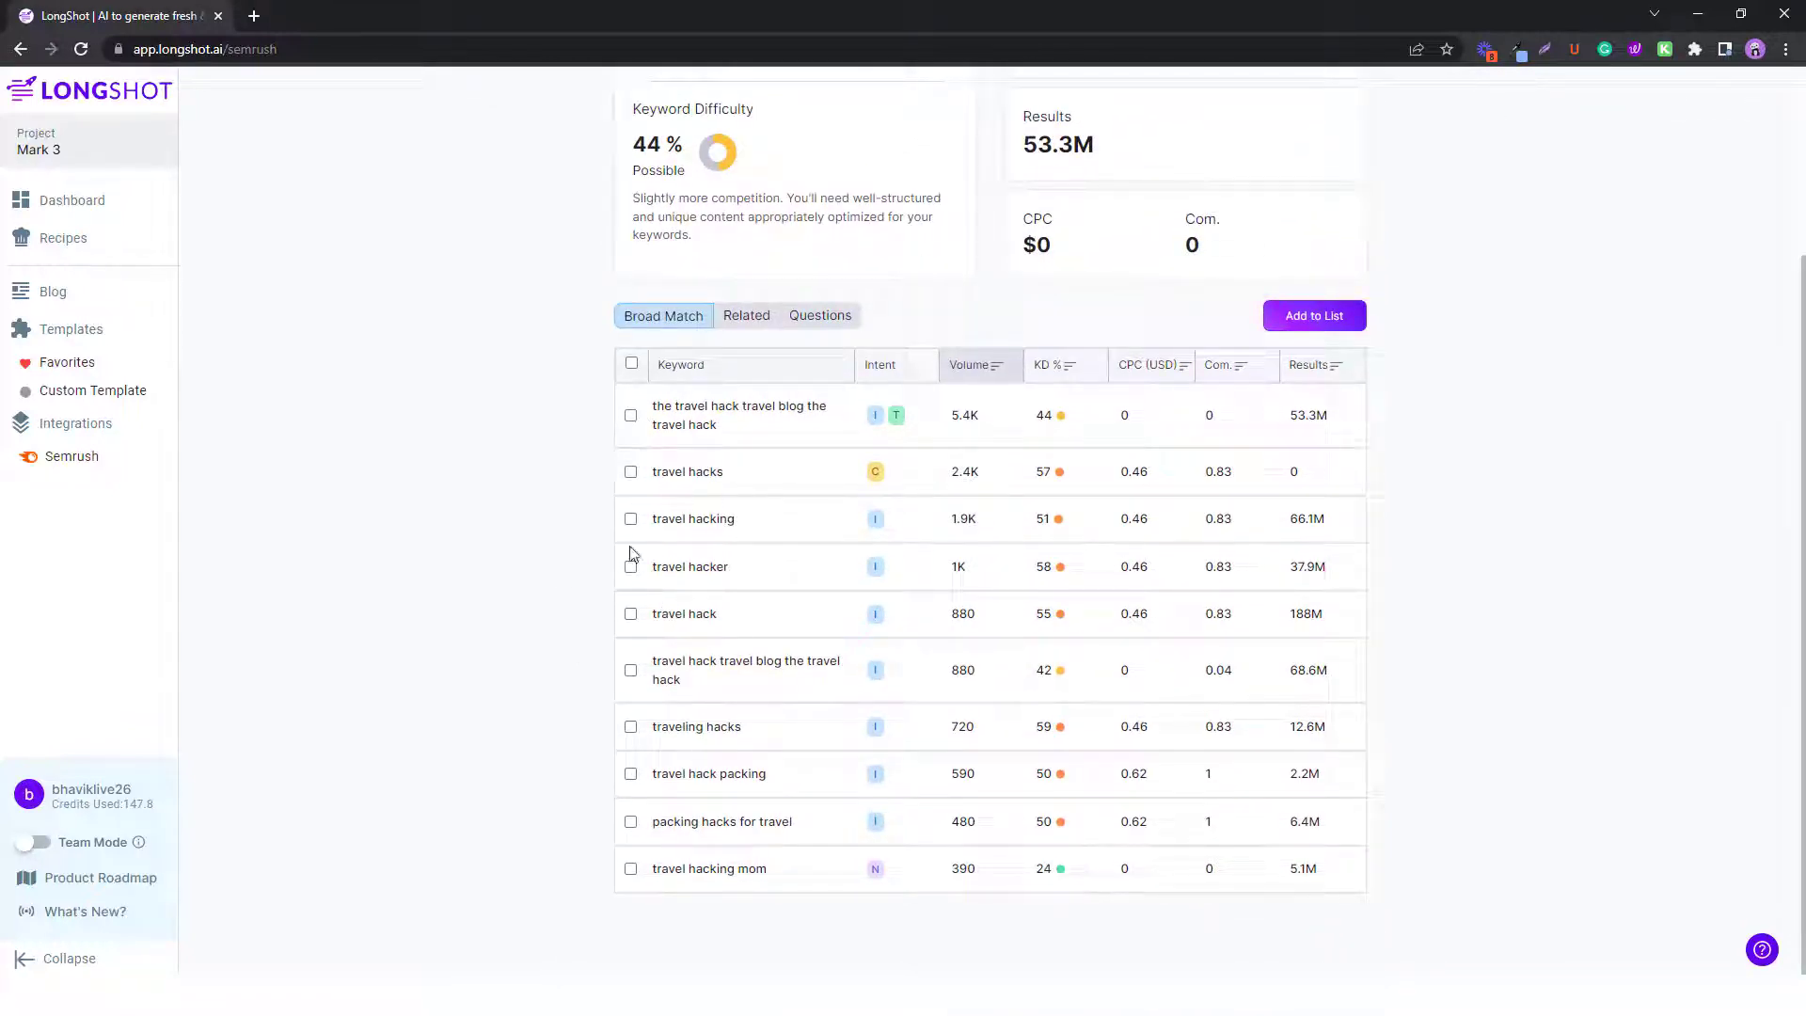
pyautogui.scroll(1, 585, 604)
pyautogui.scroll(-1, 621, 569)
pyautogui.click(630, 414)
pyautogui.click(631, 363)
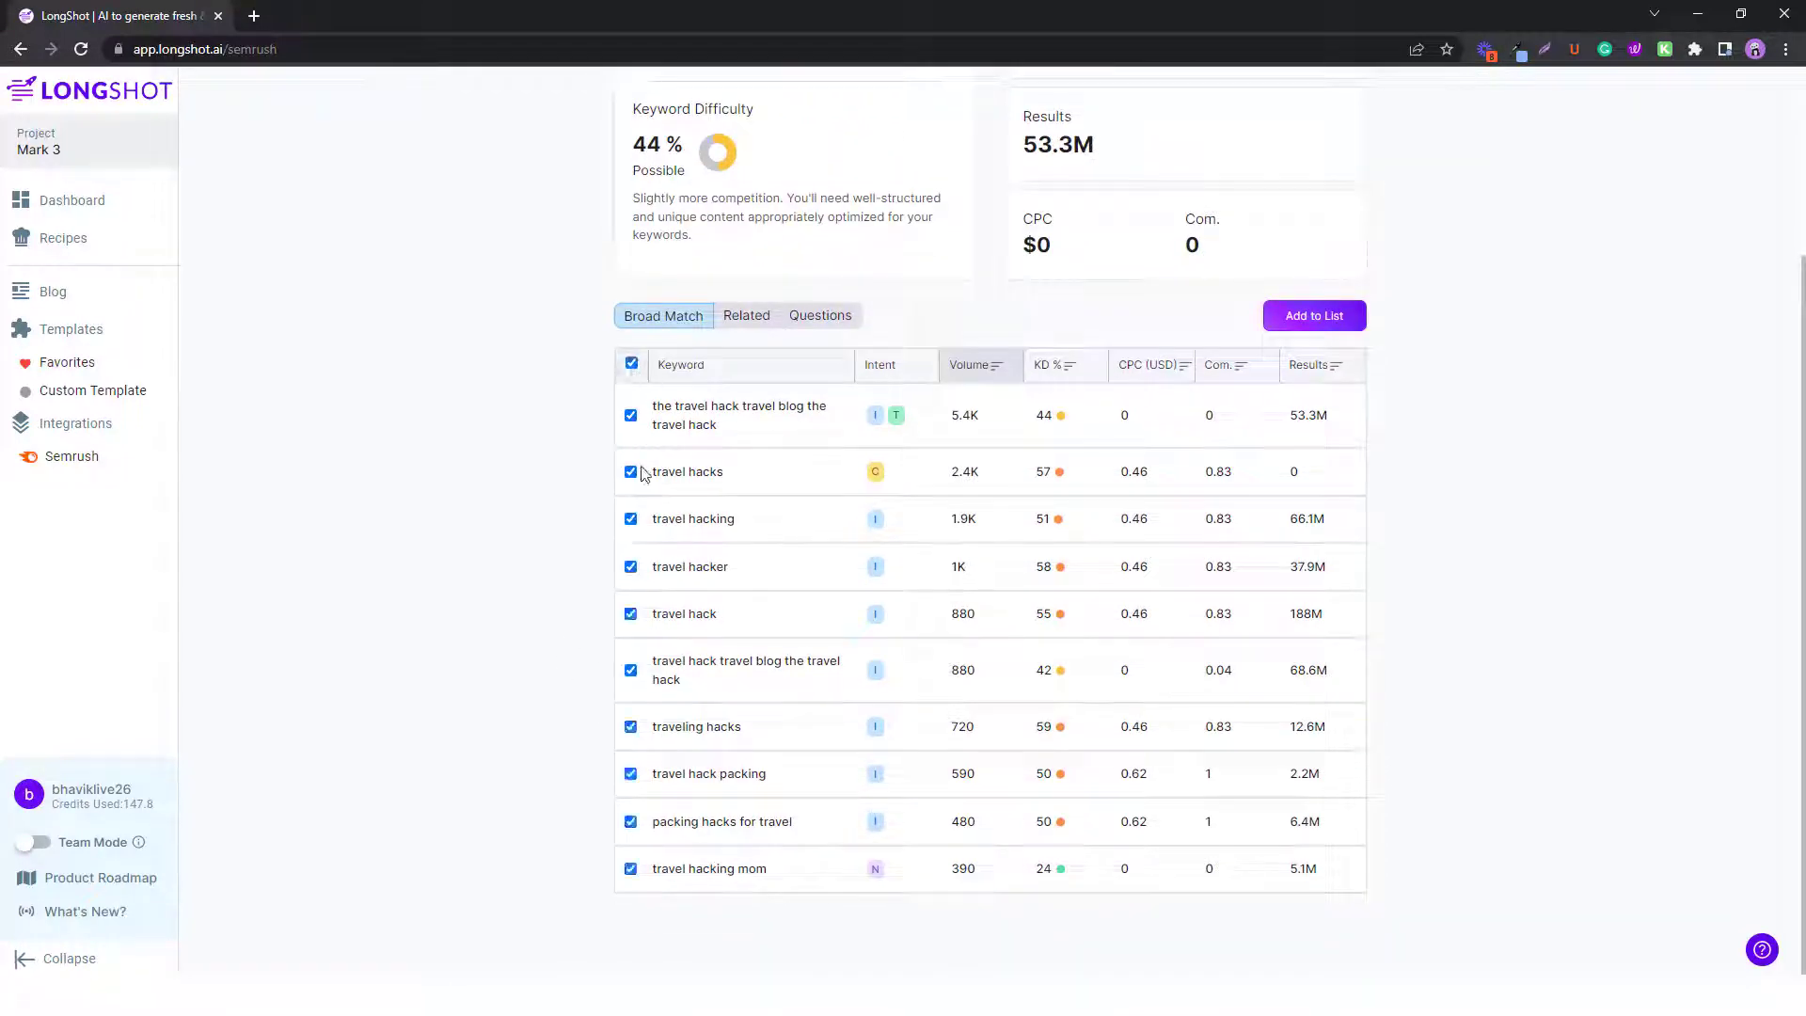
pyautogui.scroll(2, 758, 674)
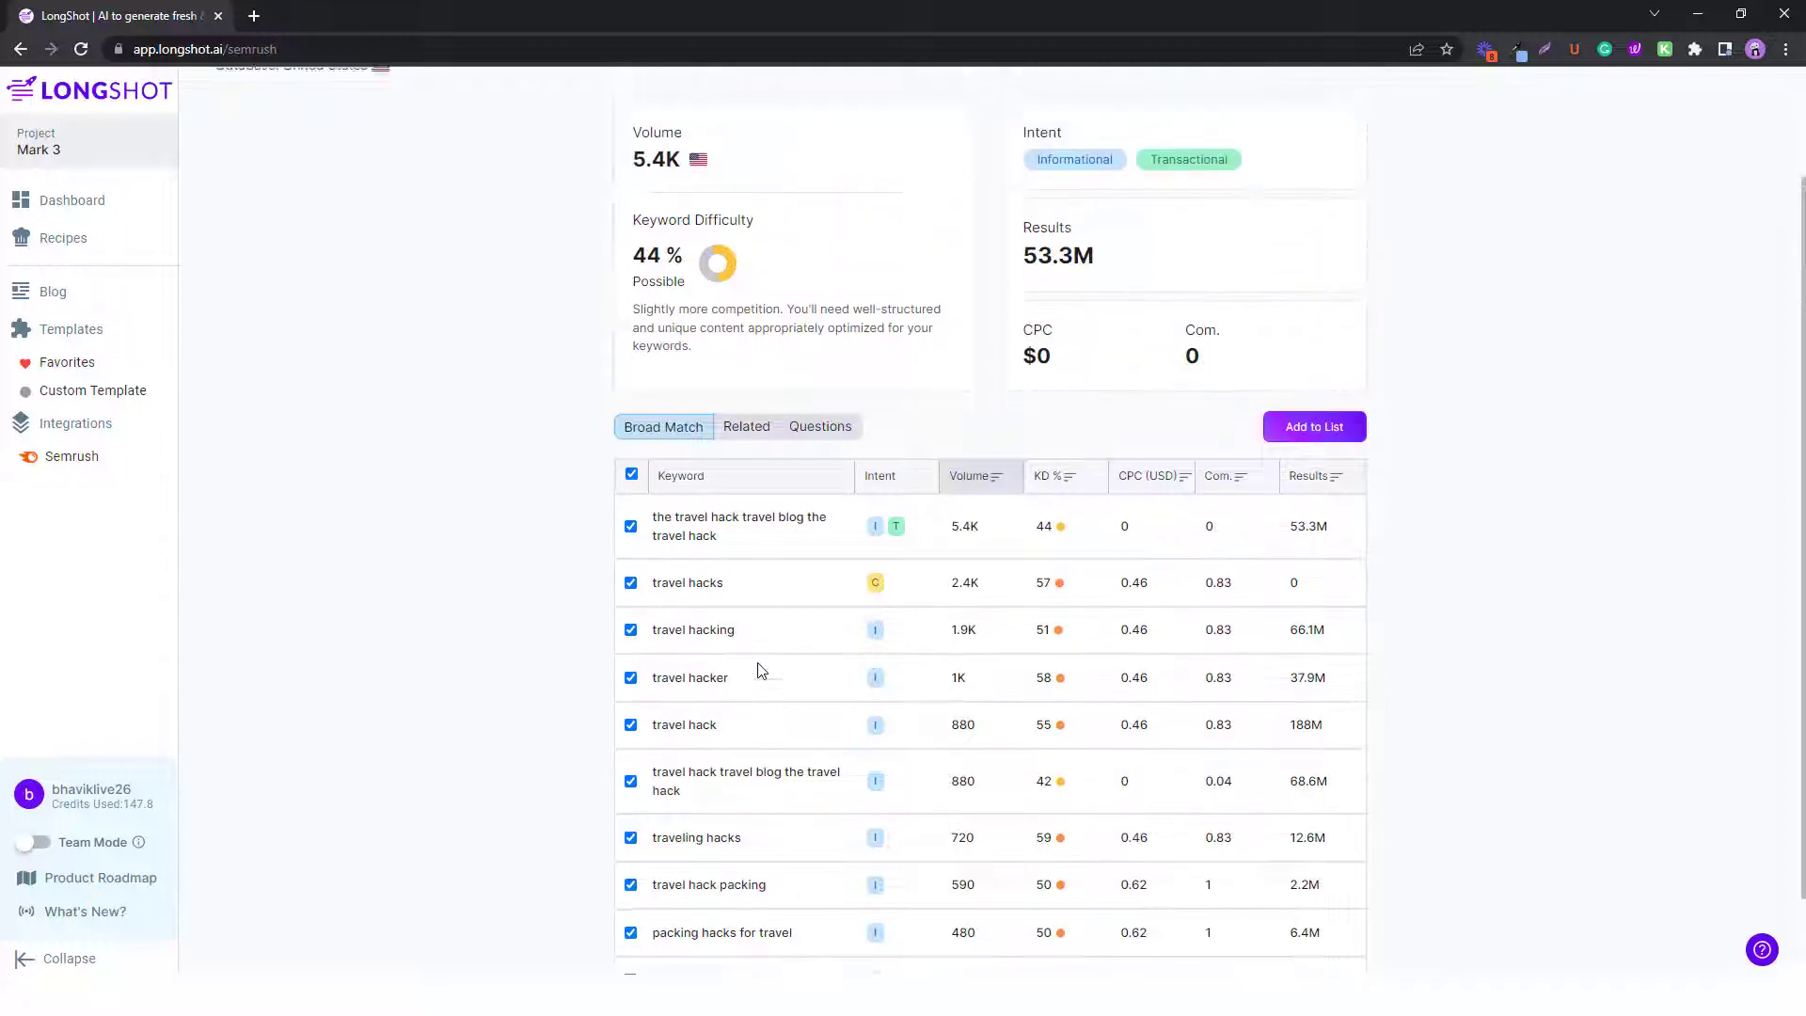
pyautogui.click(1318, 553)
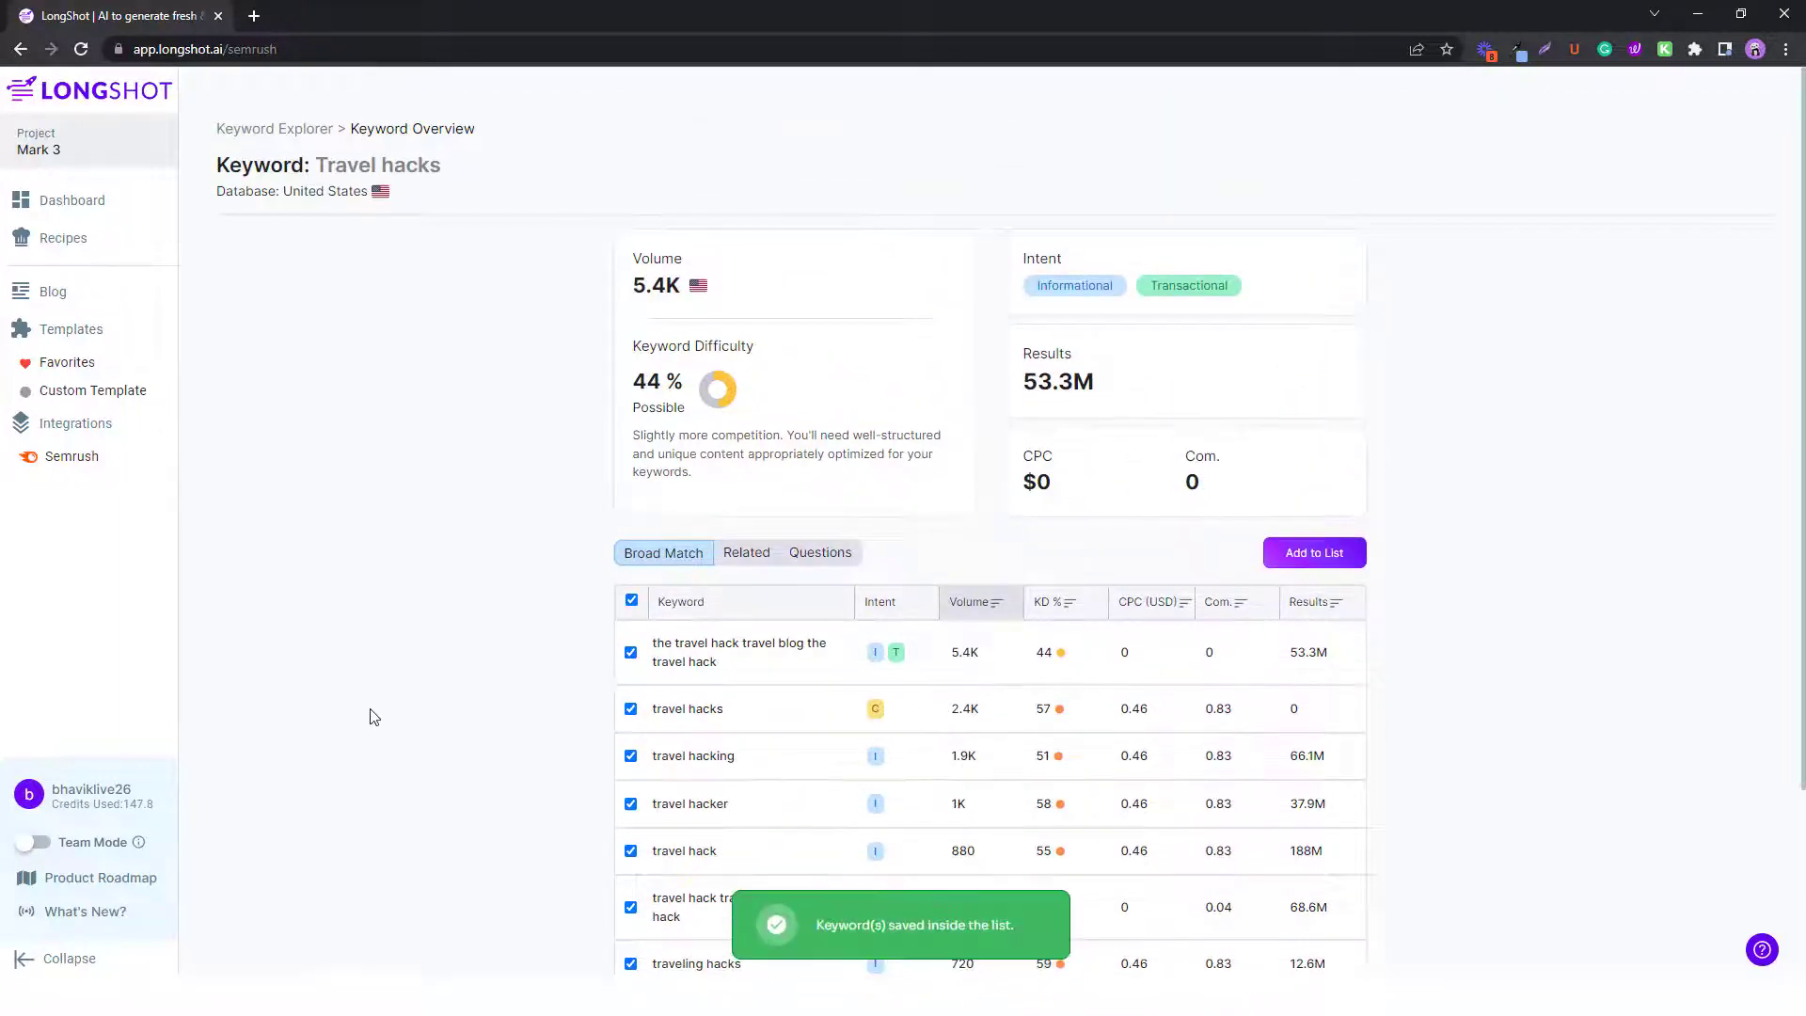
# Return to the Keyword Explorer and open the saved Travel hacks keyword list.
pyautogui.click(256, 131)
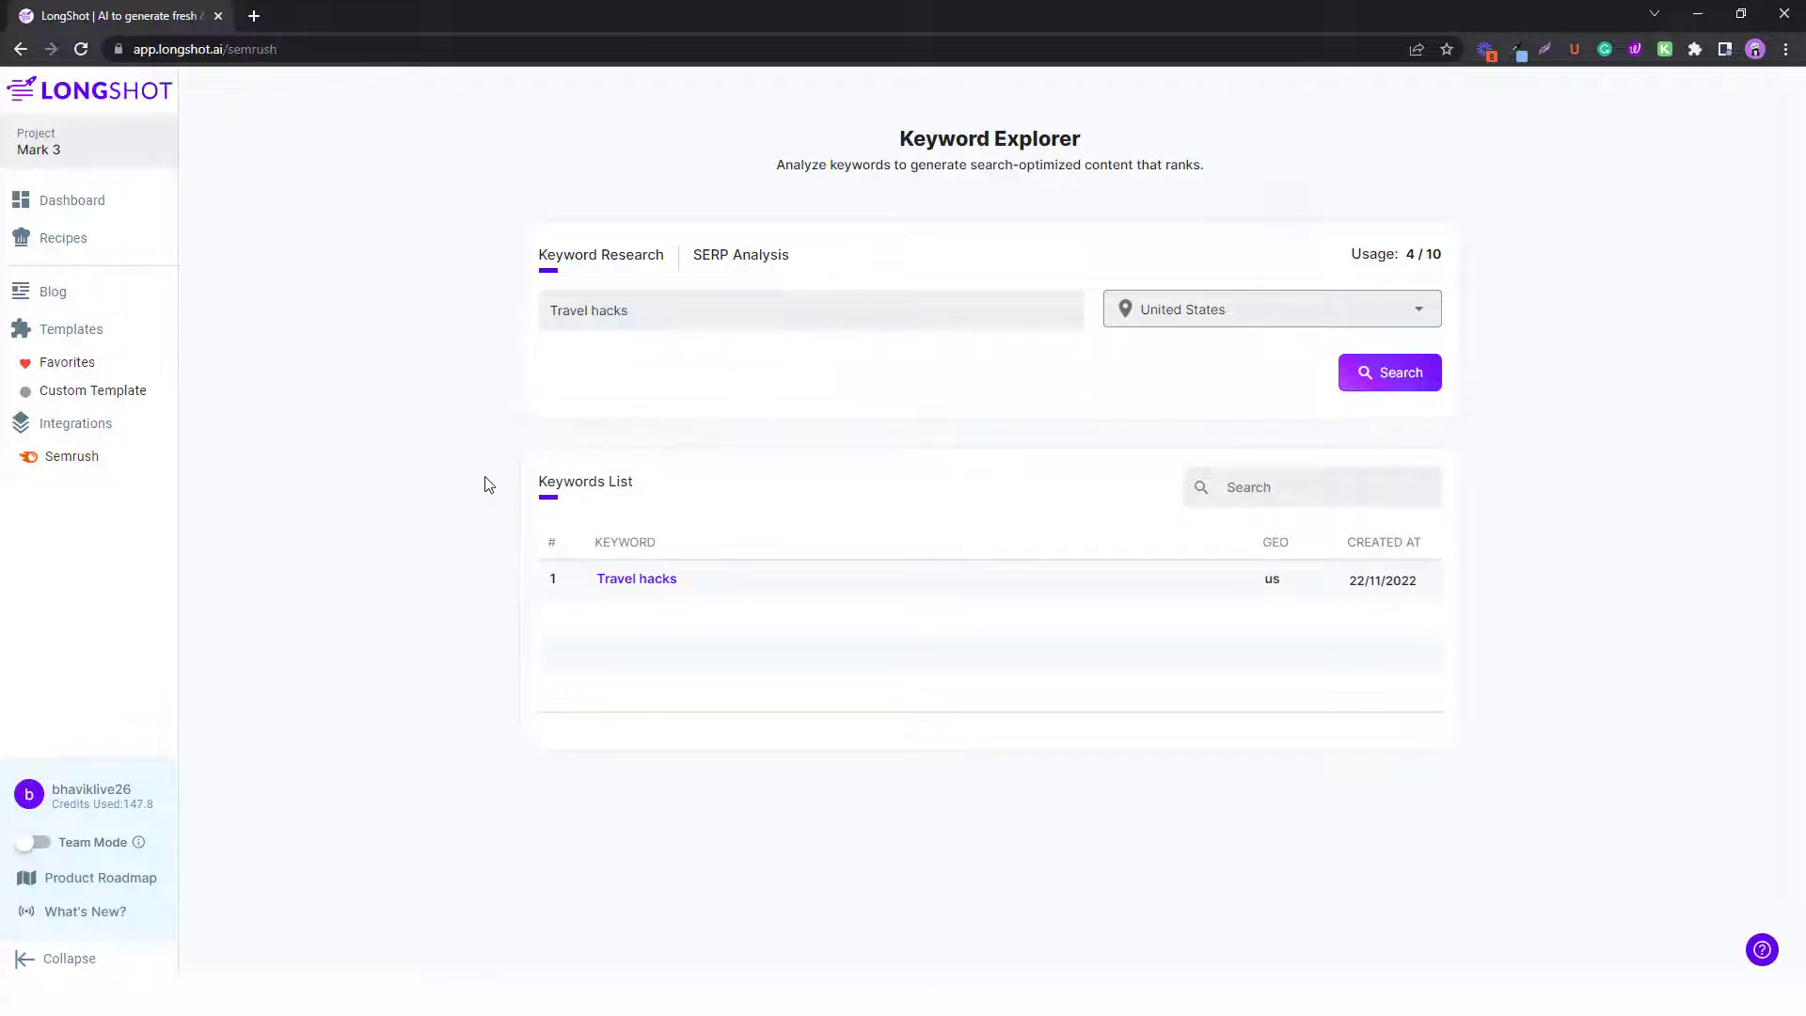
pyautogui.click(635, 576)
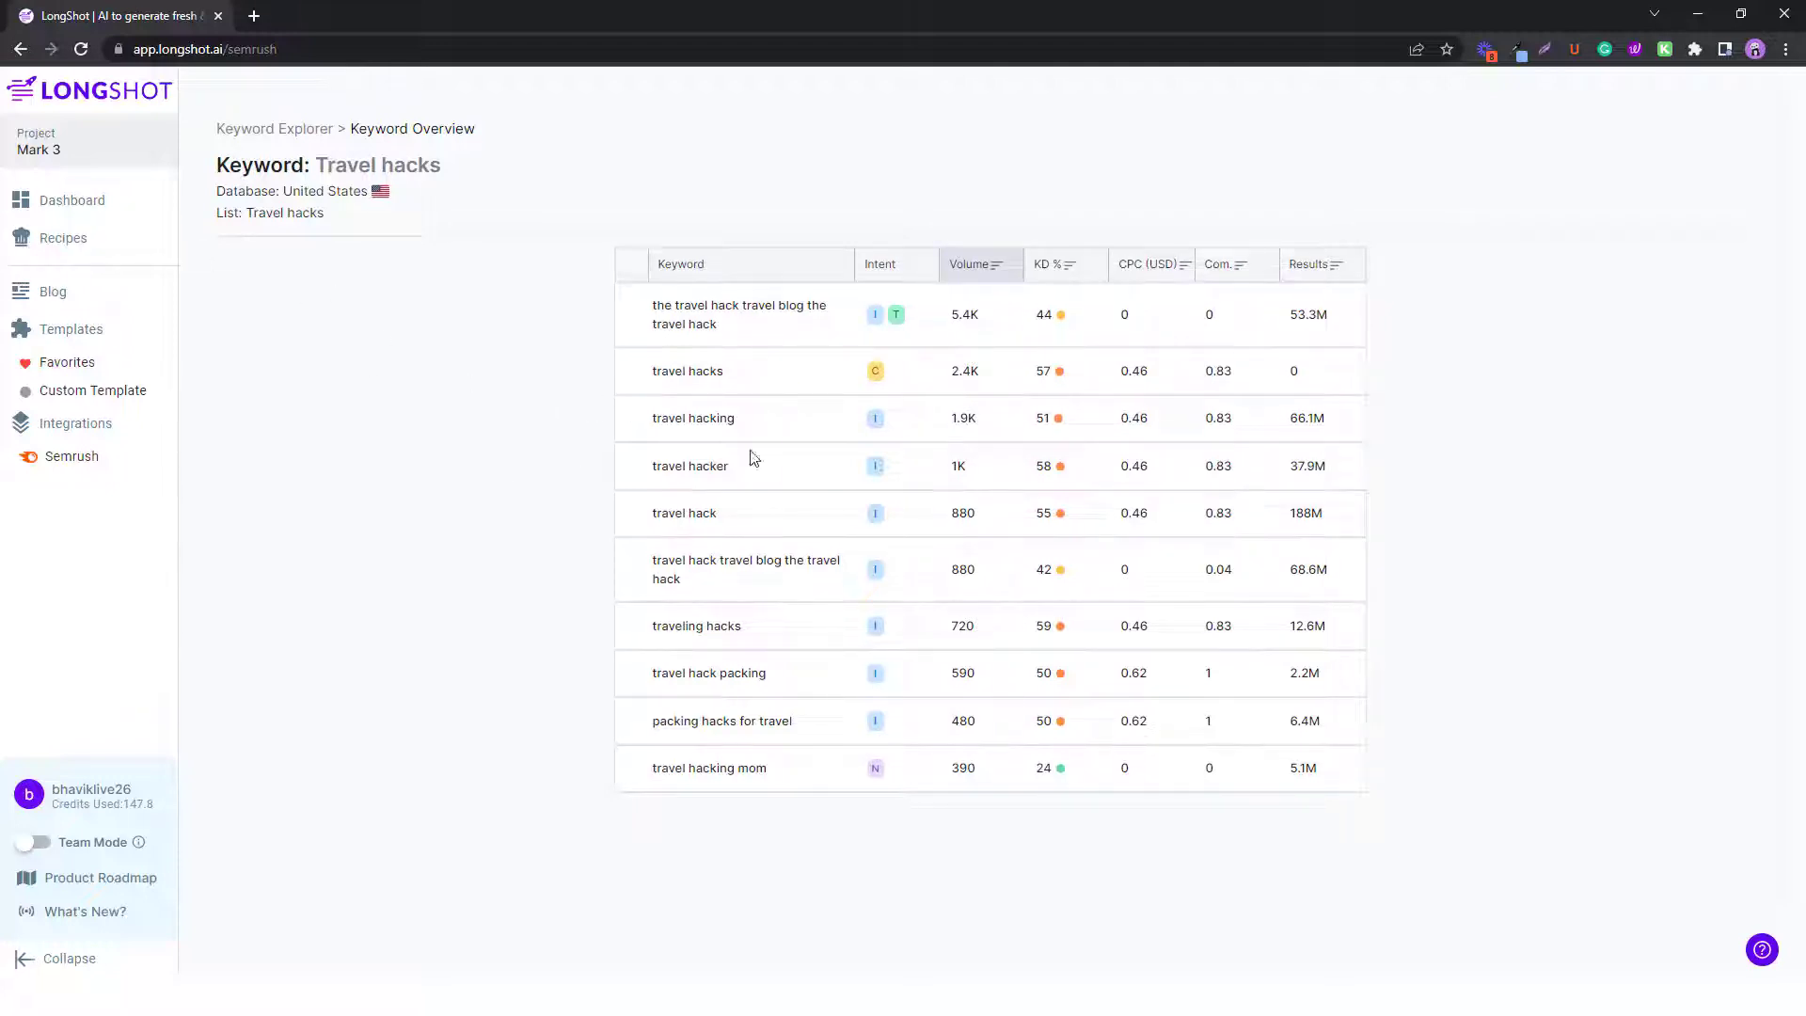
# Open the Blog Wizard through the dashboard's Blog template and collapse the navigation sidebar.
pyautogui.click(48, 199)
pyautogui.scroll(-1, 657, 585)
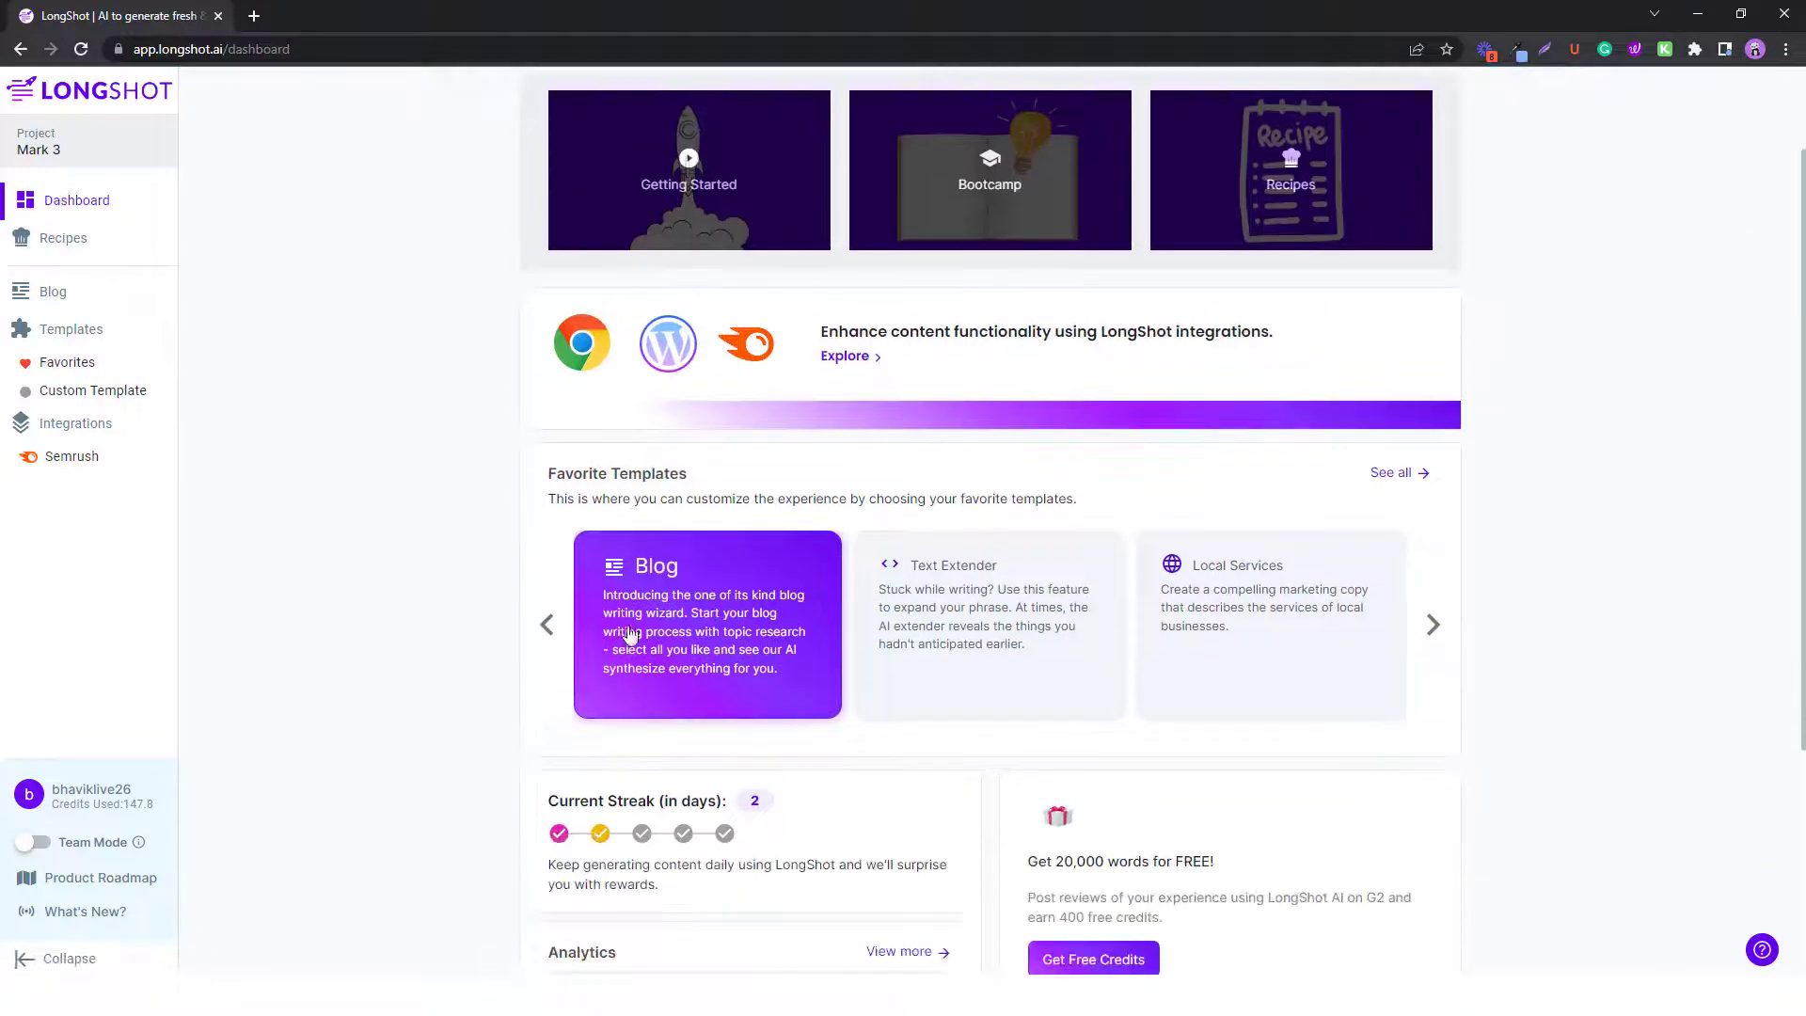
pyautogui.click(693, 613)
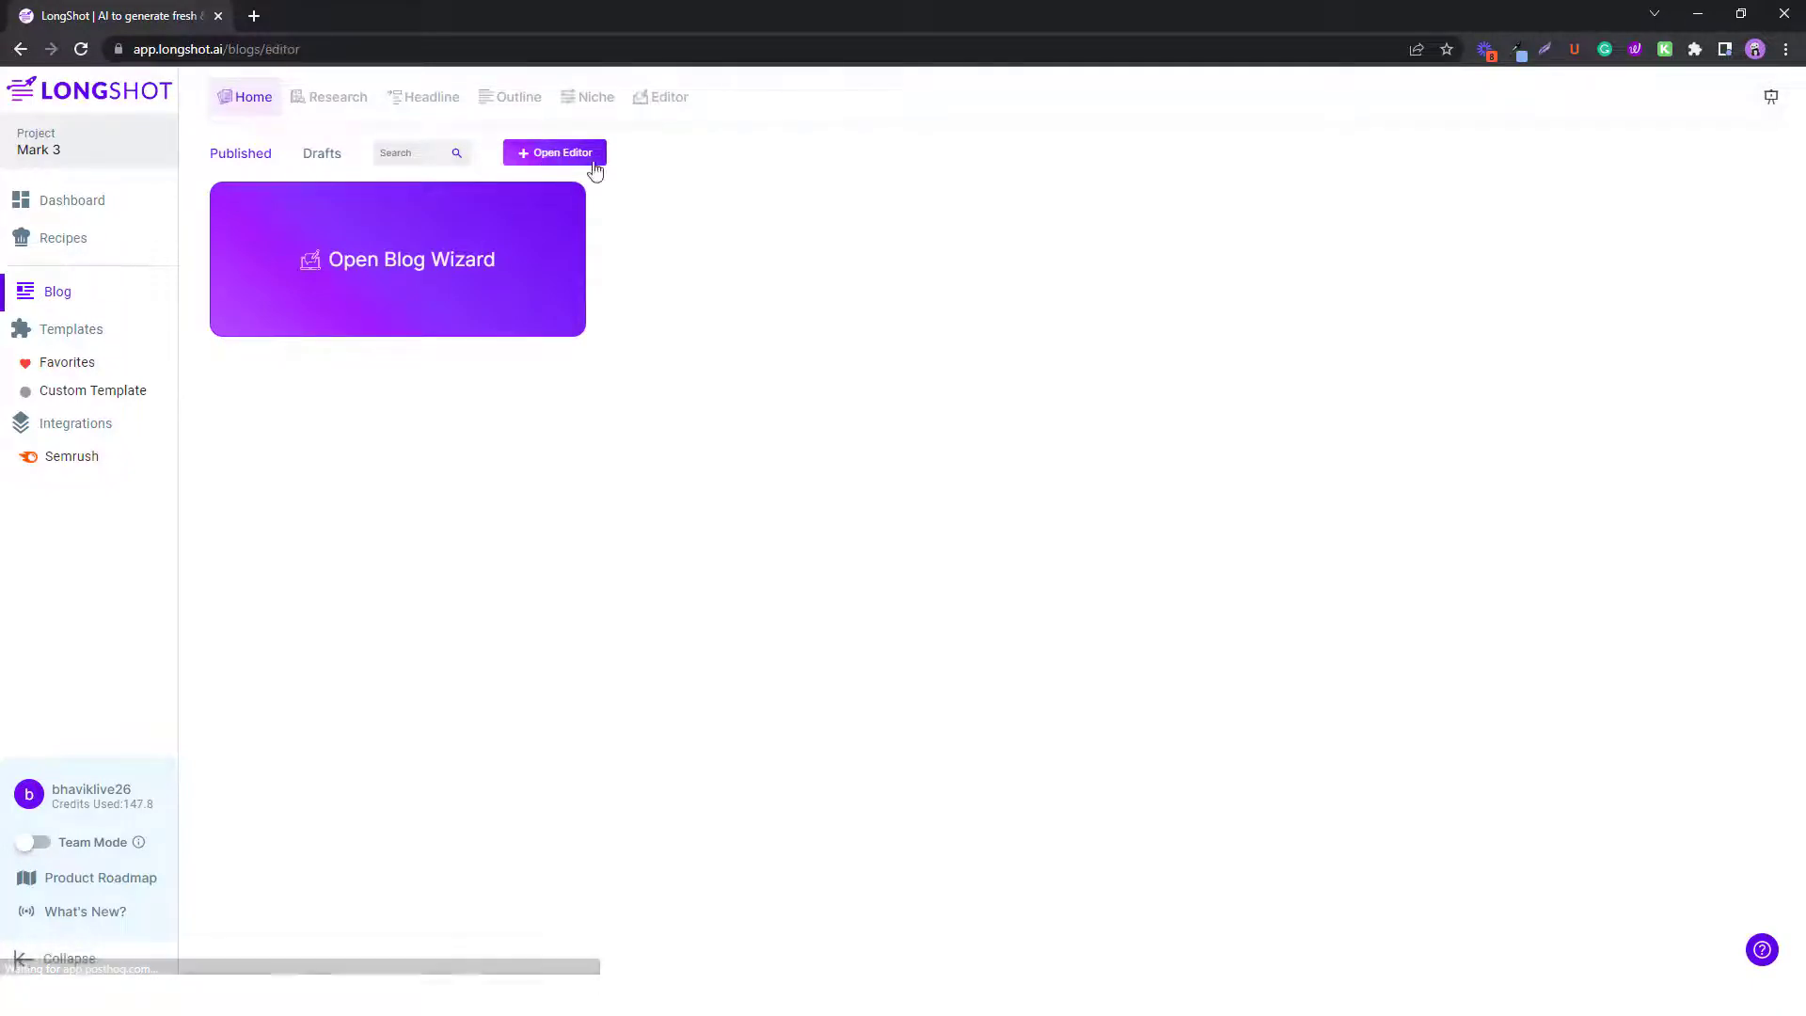
pyautogui.click(554, 153)
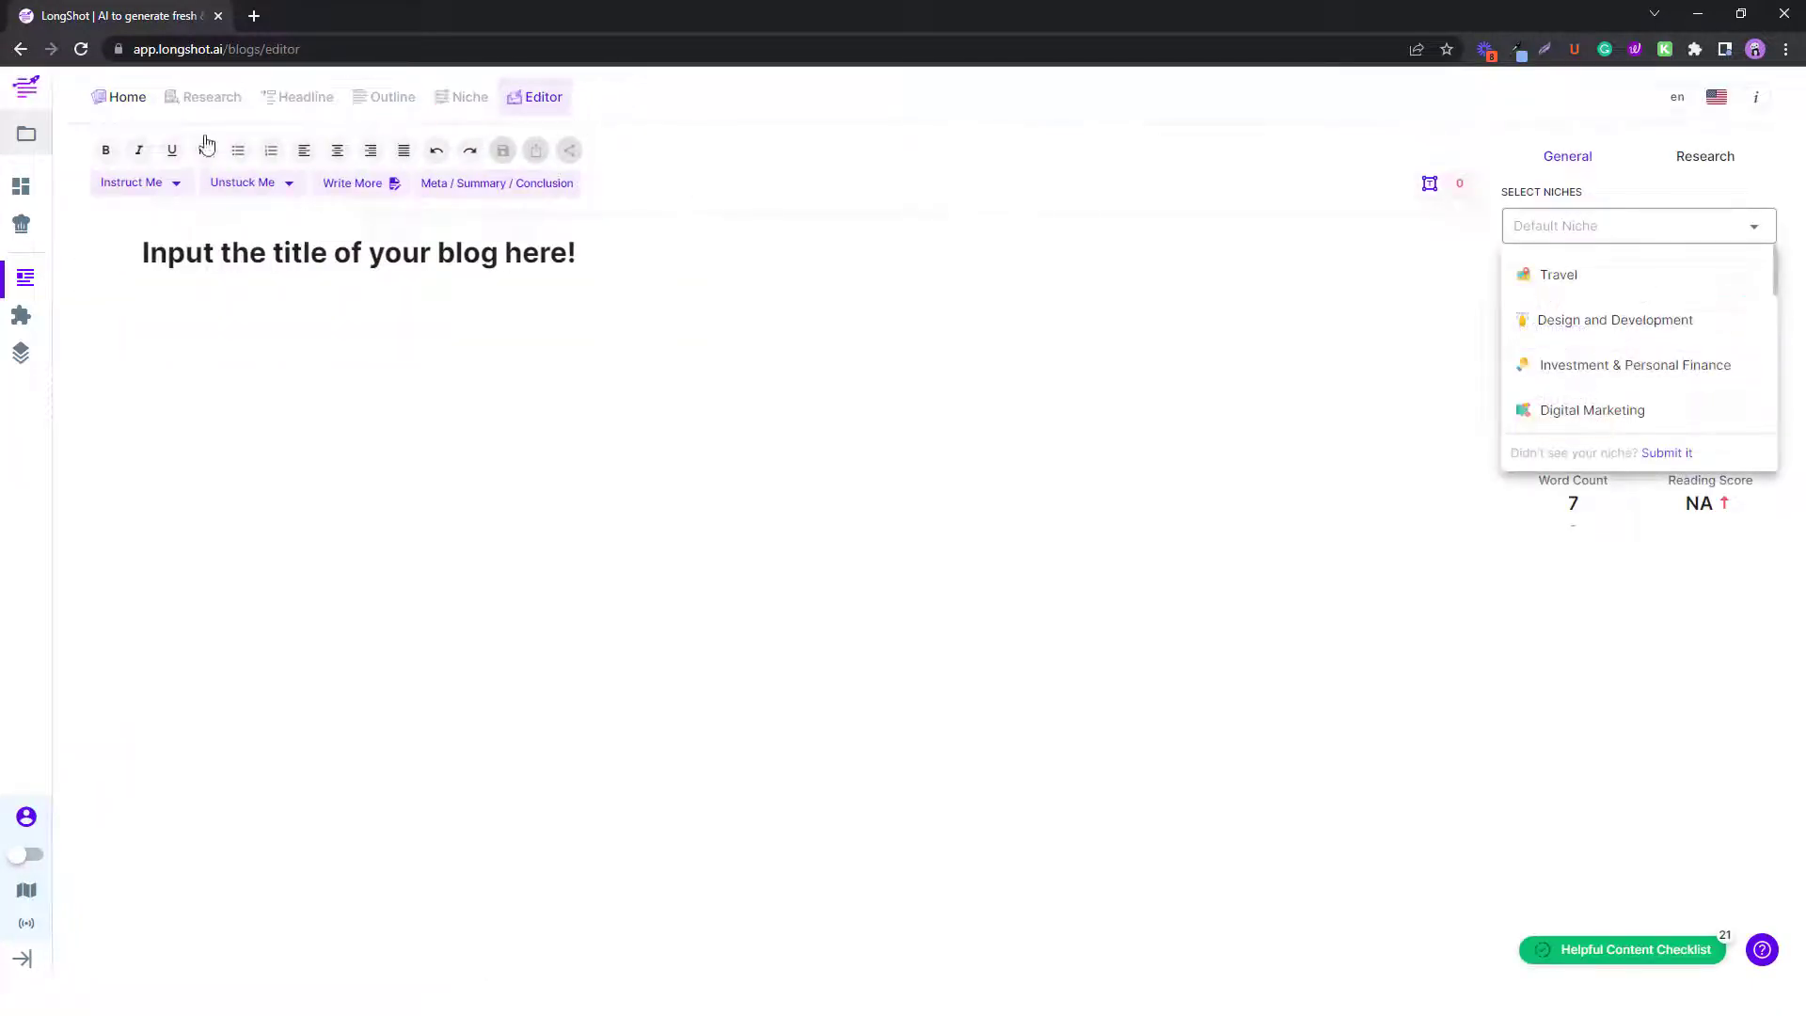
pyautogui.click(130, 101)
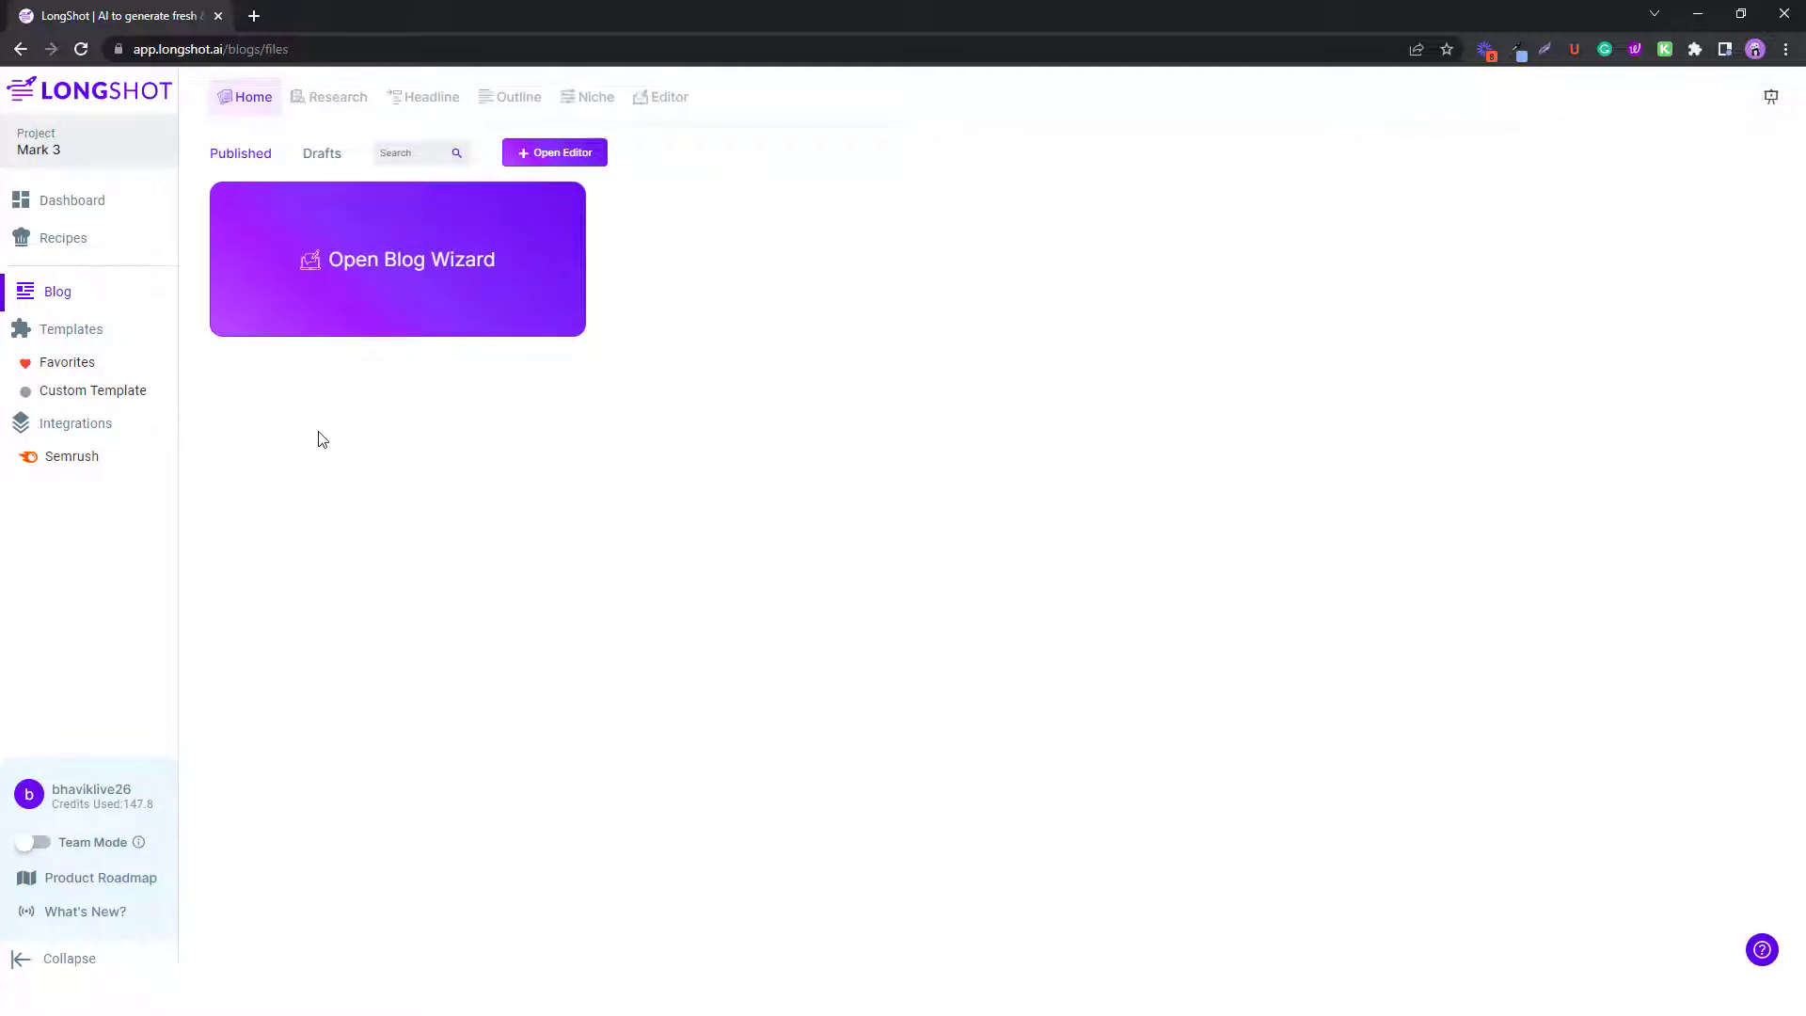
pyautogui.click(418, 271)
pyautogui.click(44, 956)
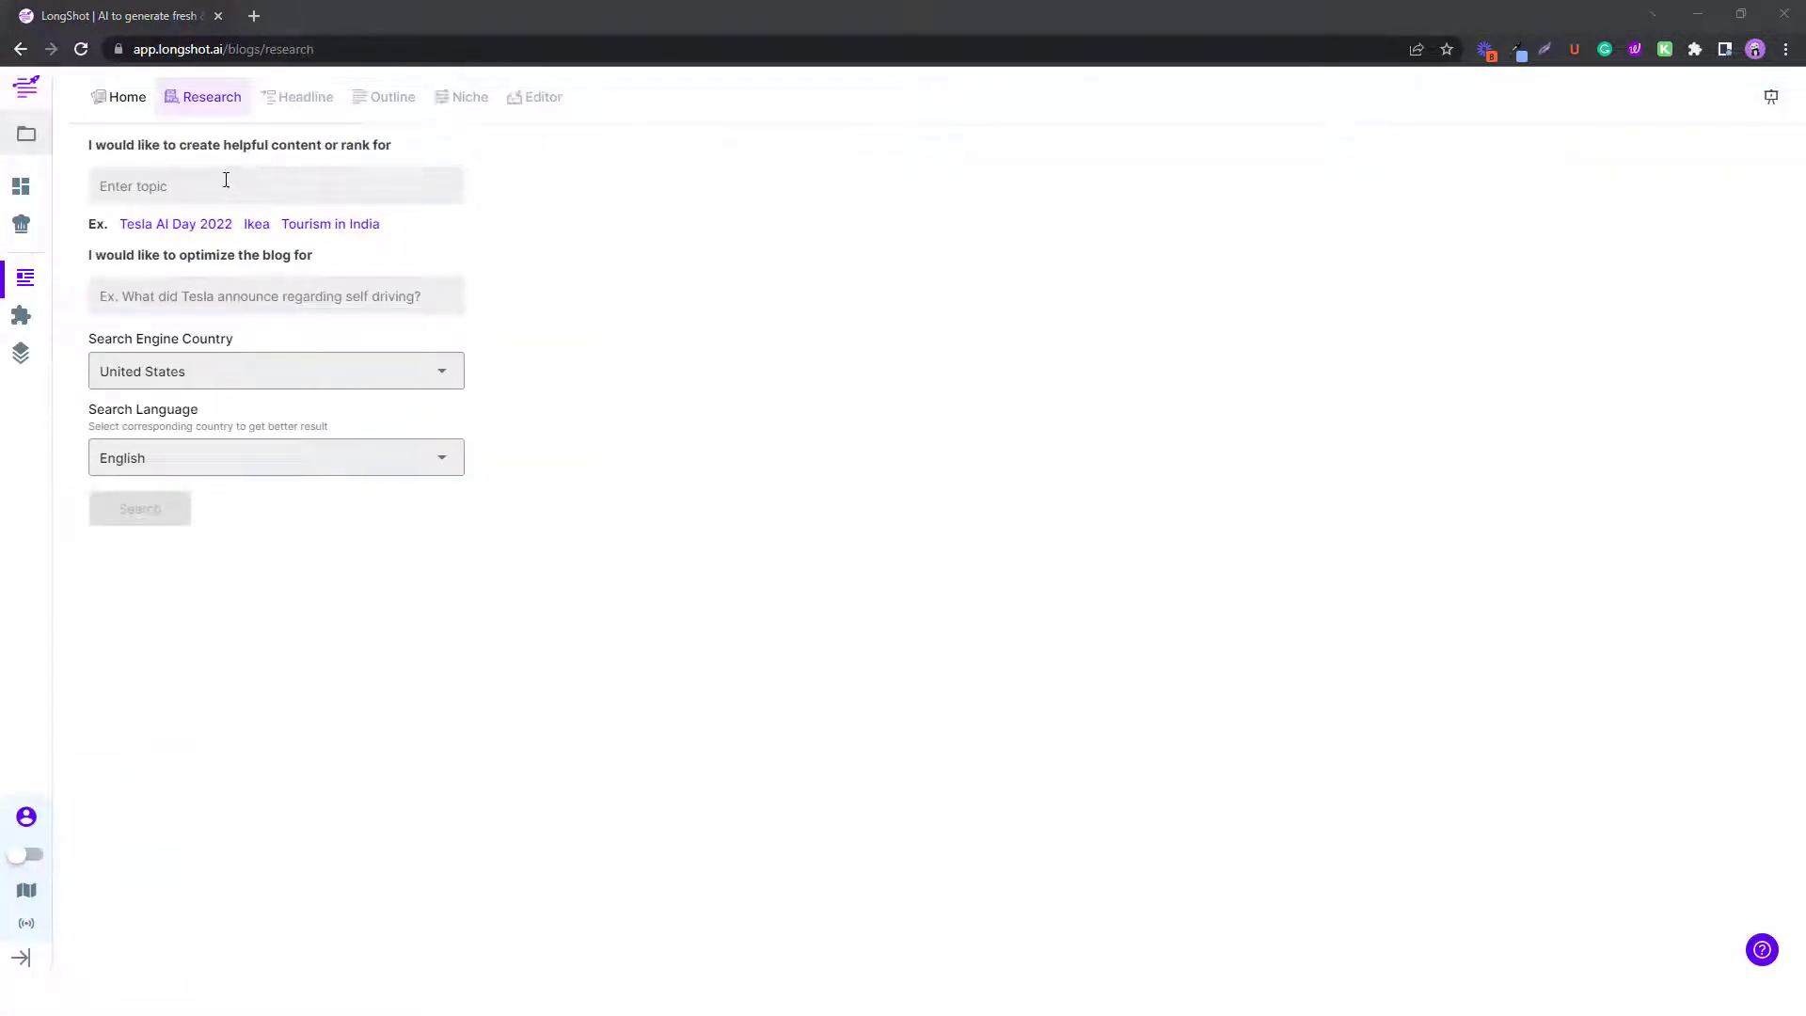
# Enter "Travel Hacks 2022" as the blog topic and "Travel hacks that will make your life easier" as the phrase to optimize for.
pyautogui.click(142, 186)
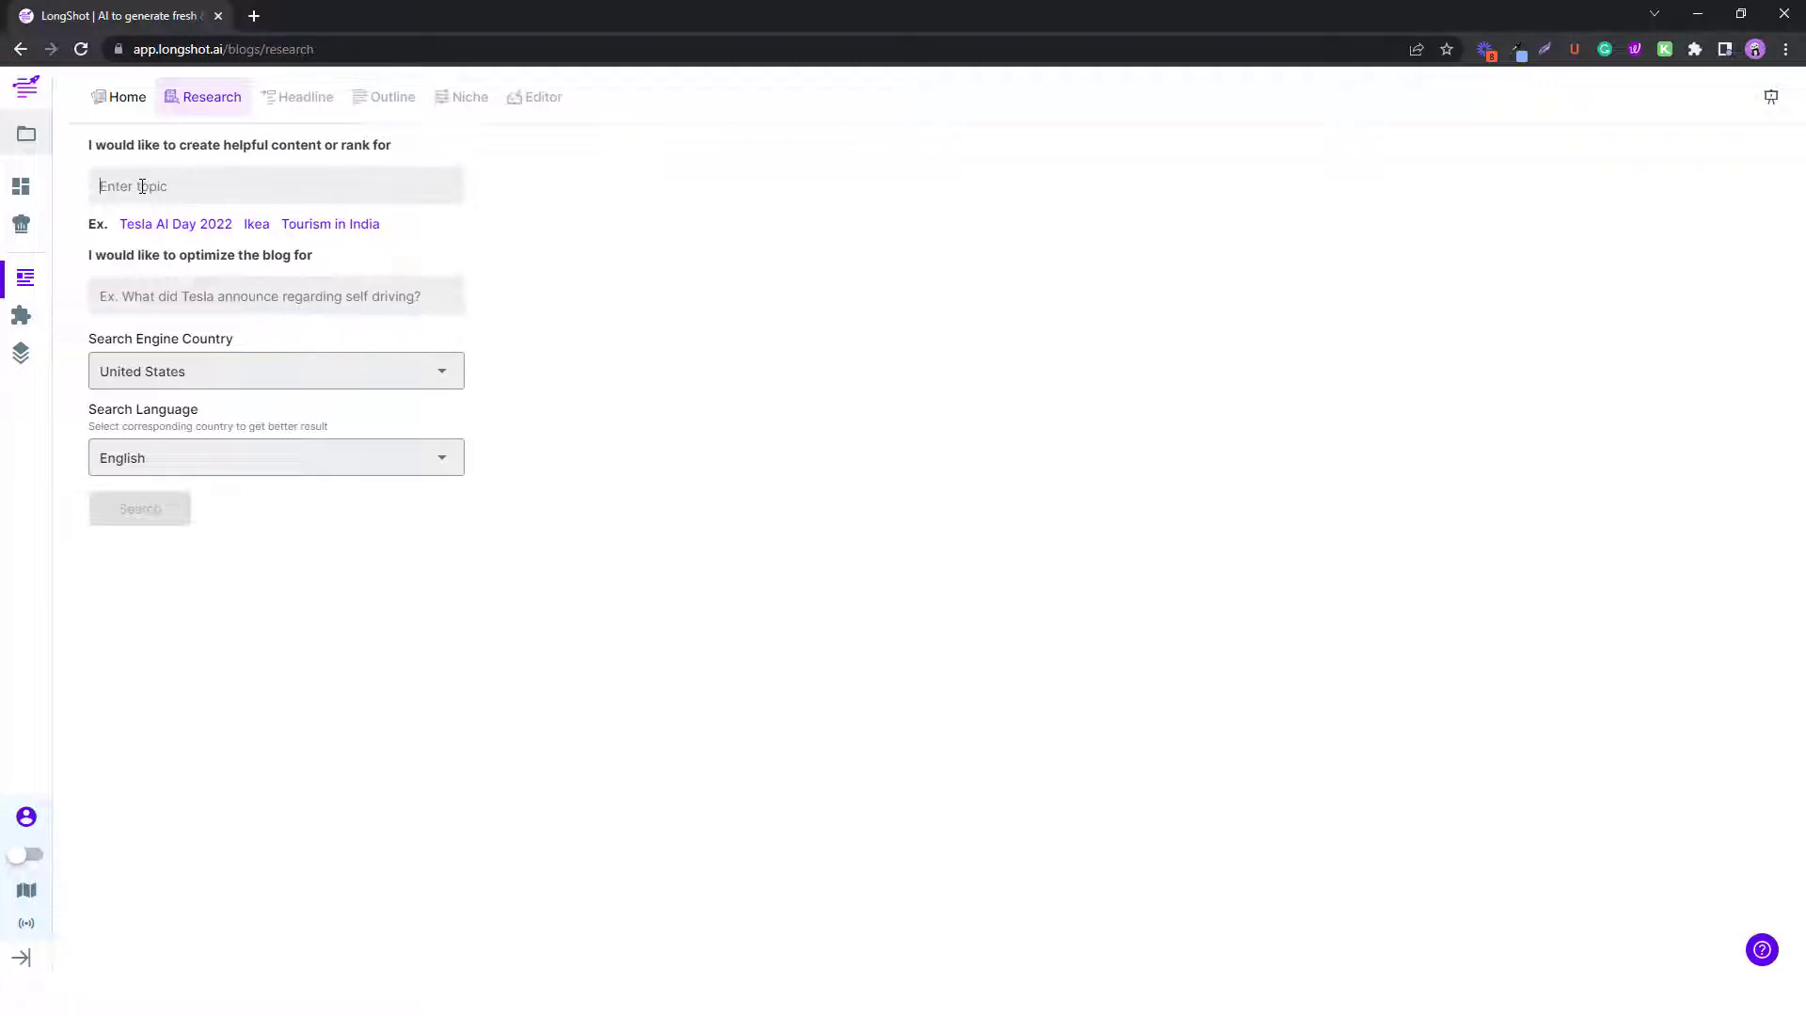
pyautogui.write('Travel Hacks 2022')
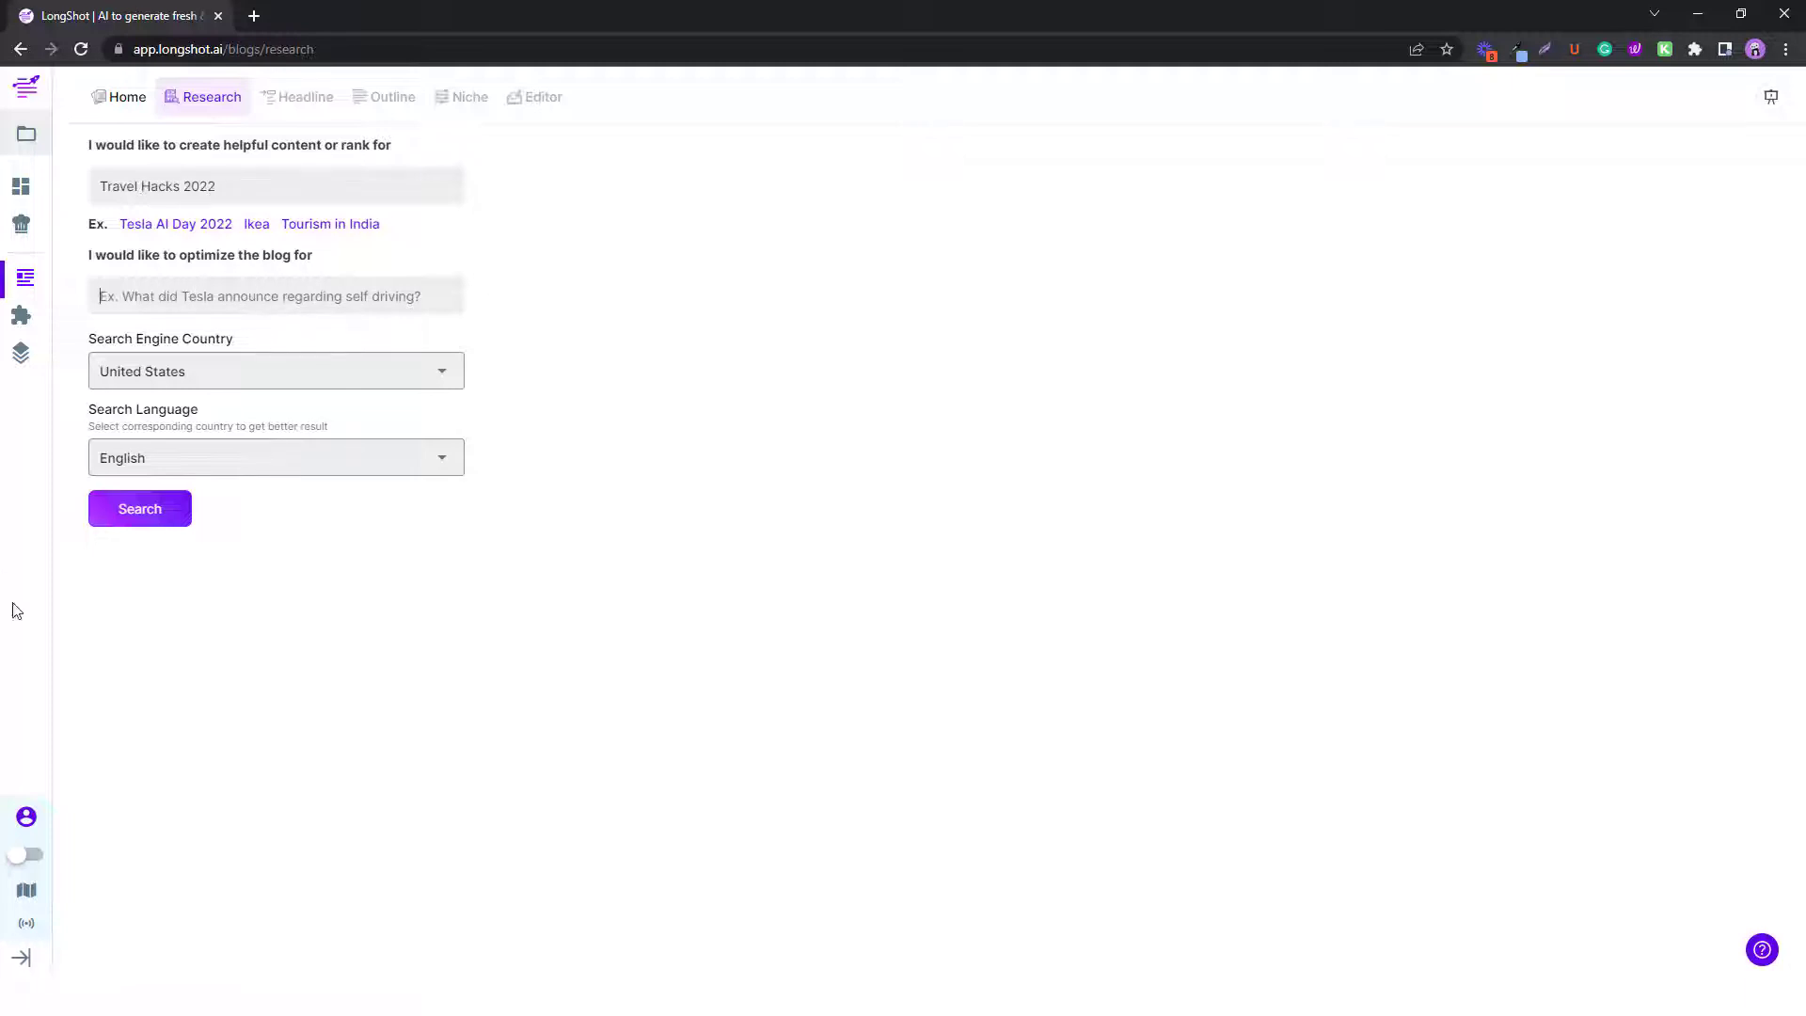
pyautogui.click(212, 290)
pyautogui.write('10 Travel hacks that will make your life easier')
pyautogui.moveTo(121, 296); pyautogui.dragTo(81, 307)
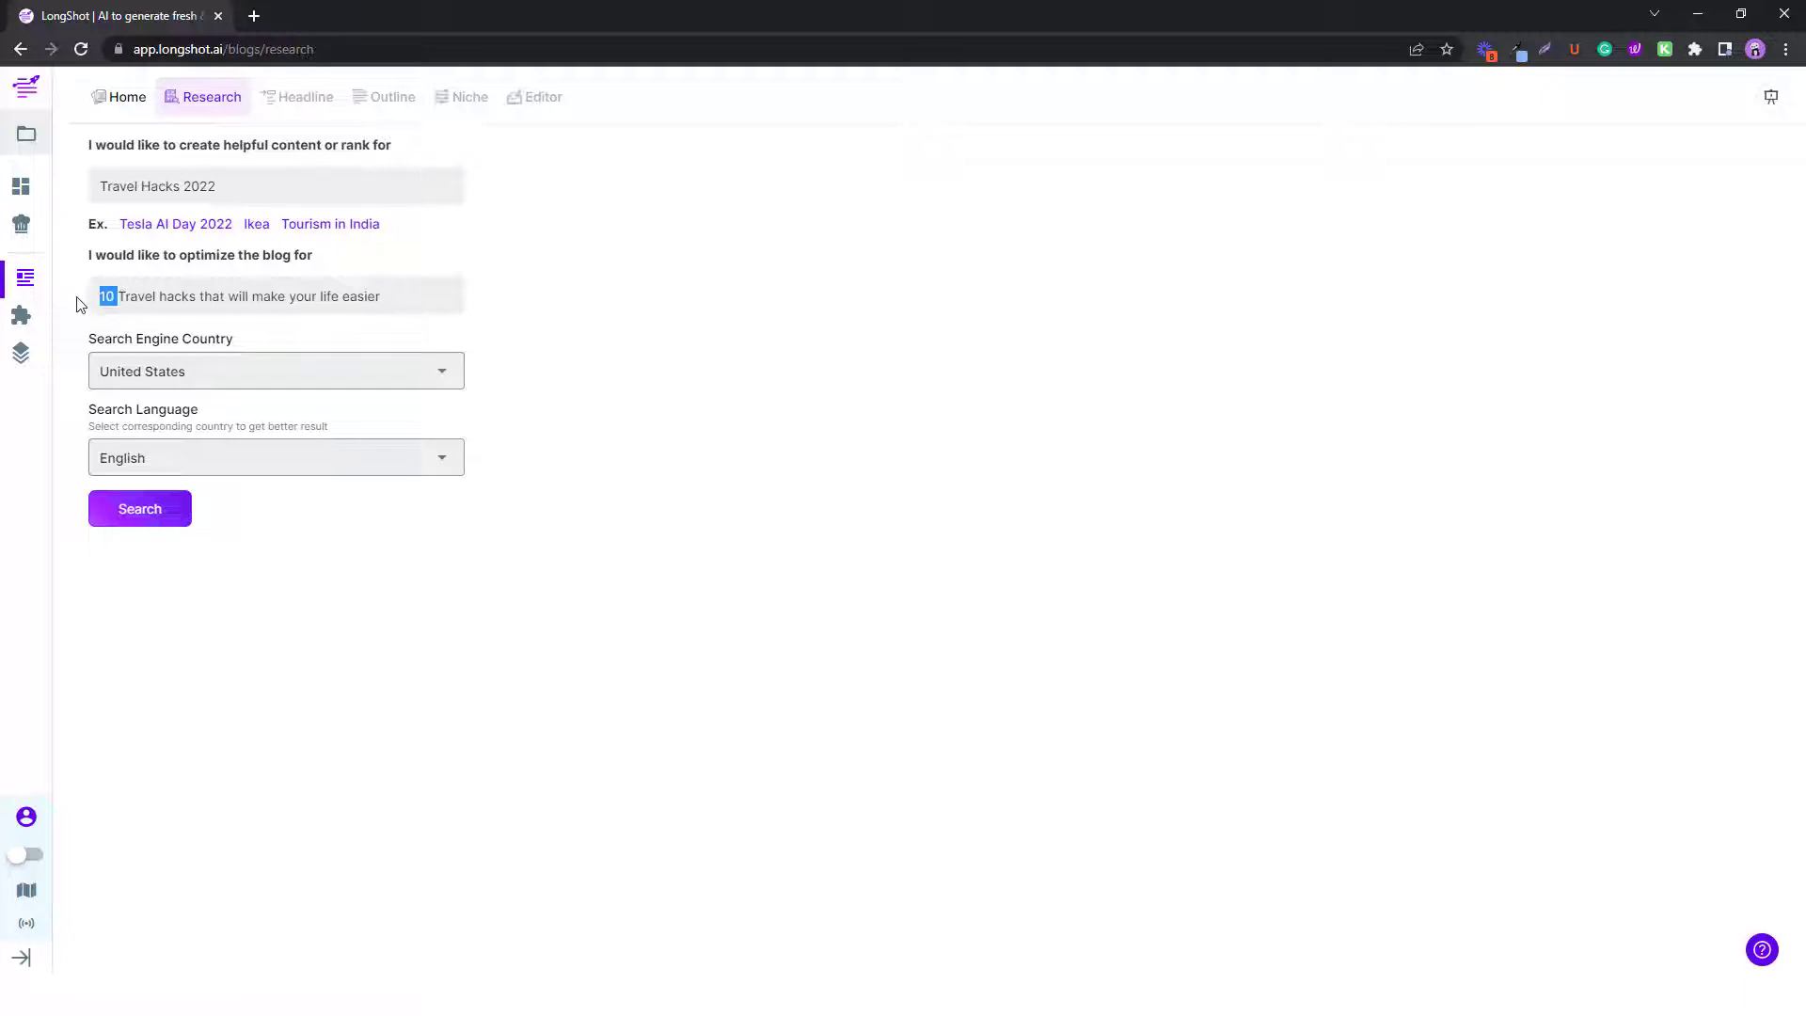
pyautogui.press('BackSpace')
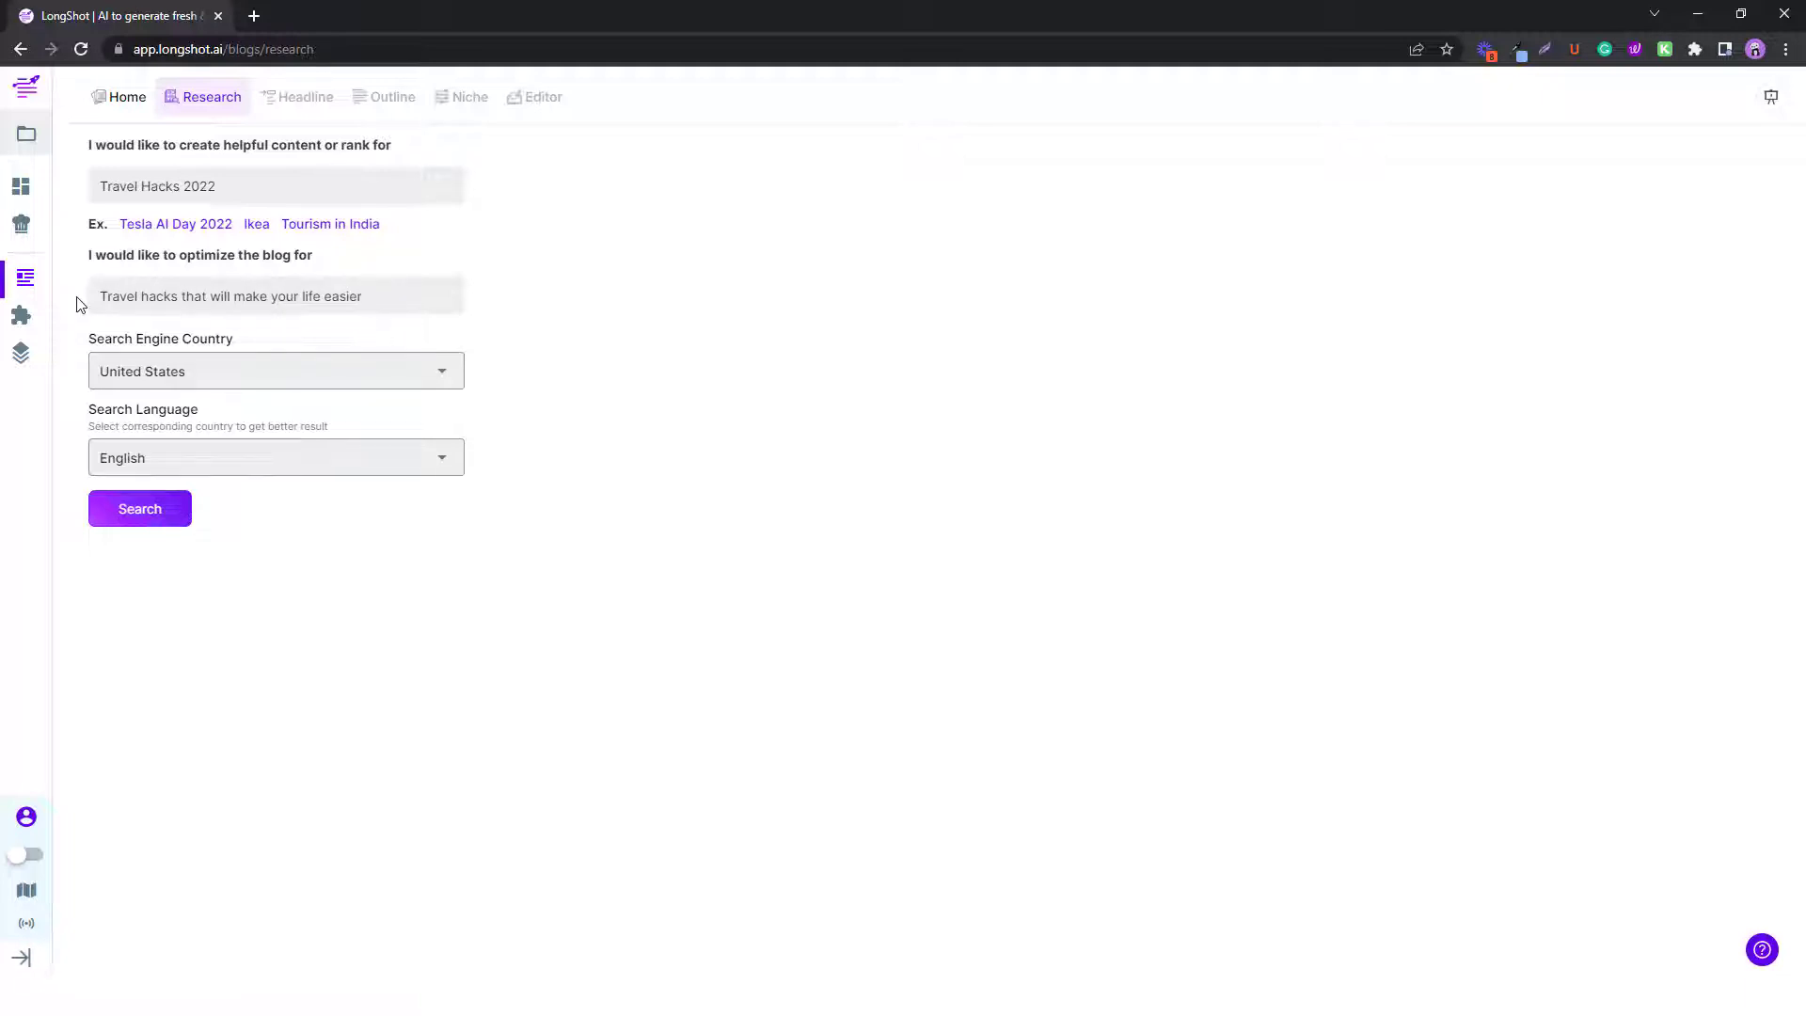
# Reword the optimization phrase to "Travel hacks to make your life easier".
pyautogui.write('o')
pyautogui.press('Delete')
pyautogui.press('Delete')
pyautogui.press('Delete')
pyautogui.press('Delete')
pyautogui.press('Delete')
pyautogui.press('Delete')
pyautogui.press('Delete')
pyautogui.press('Delete')
pyautogui.press('Delete')
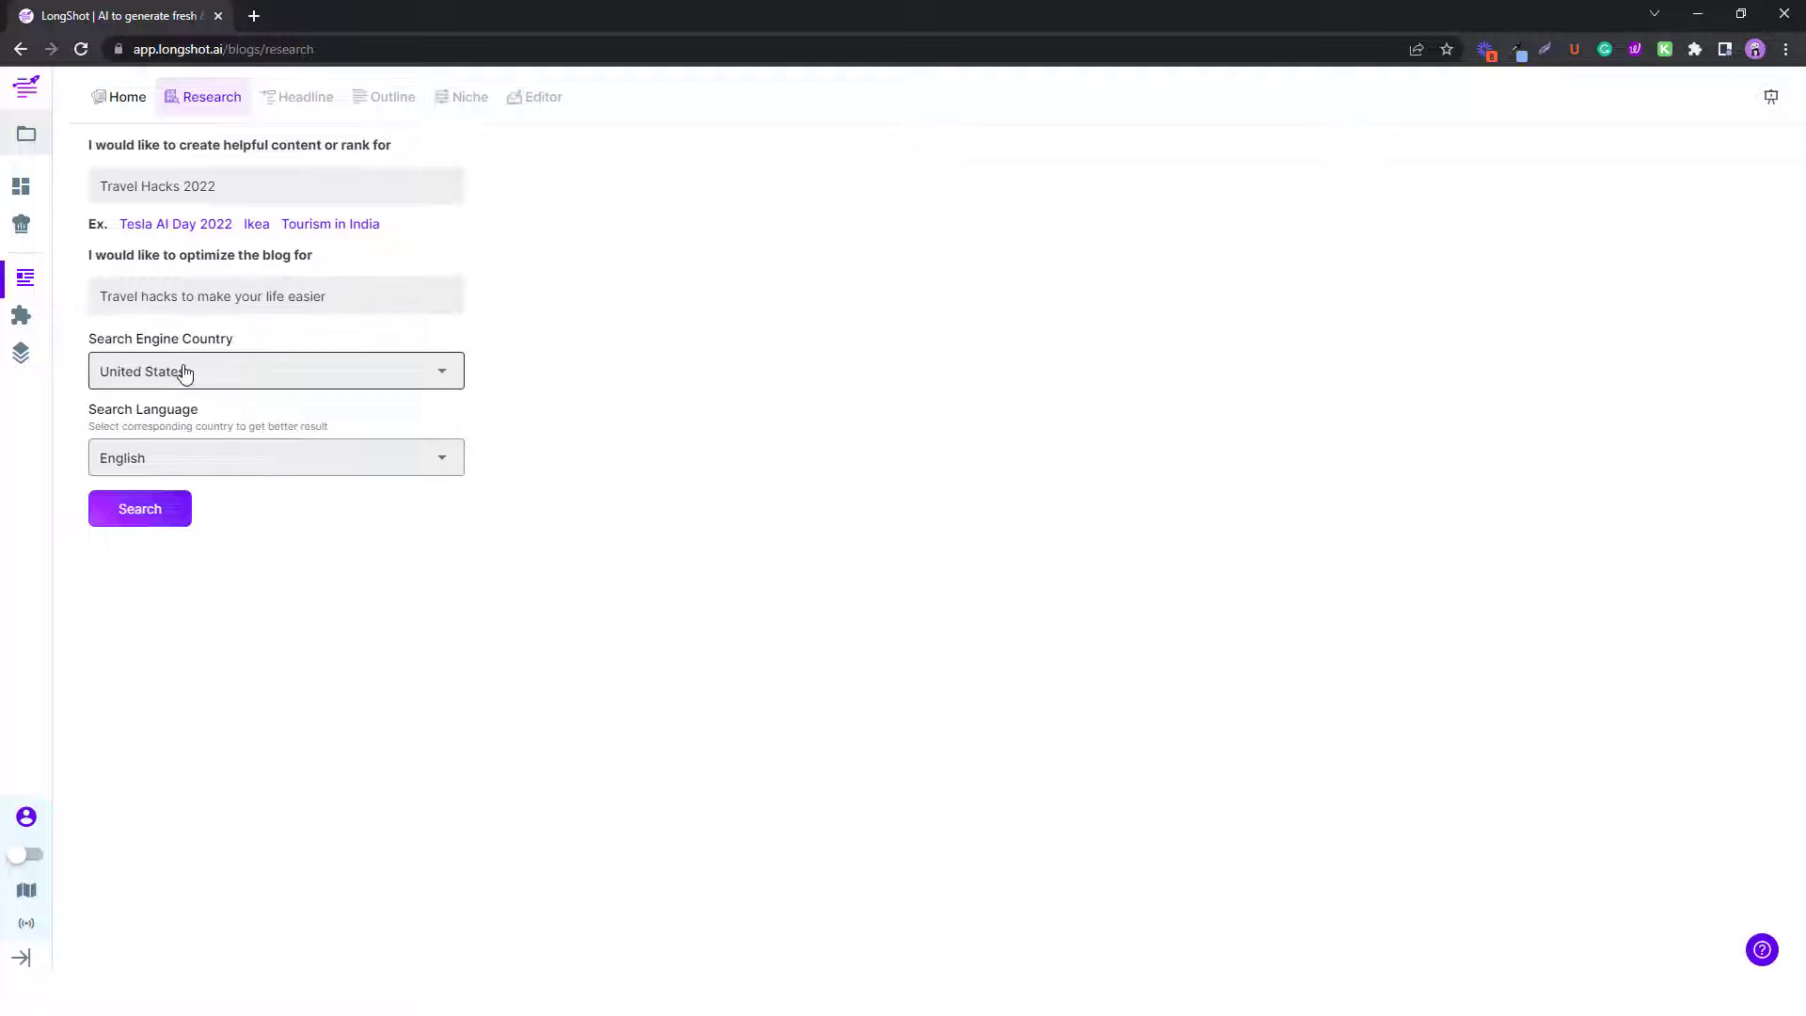
# Review the available search engine countries and search languages for the blog research.
pyautogui.click(441, 384)
pyautogui.scroll(-10, 358, 525)
pyautogui.scroll(-10, 357, 522)
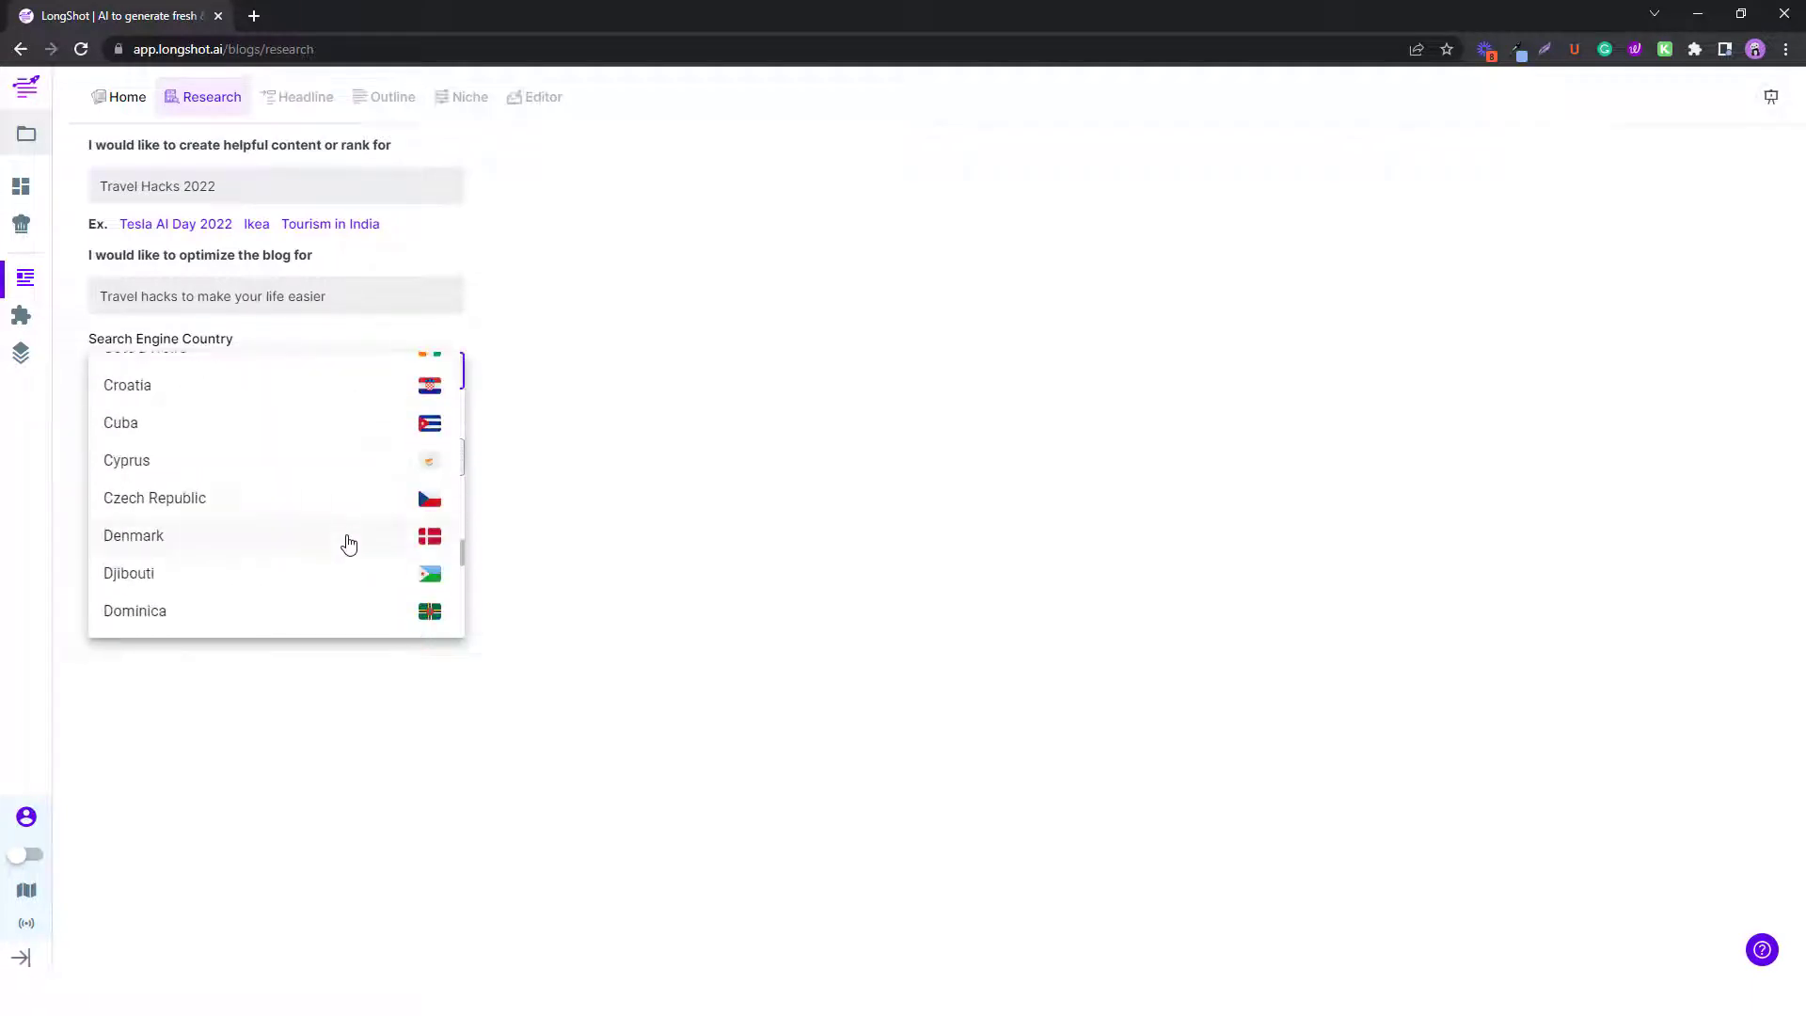
pyautogui.click(529, 443)
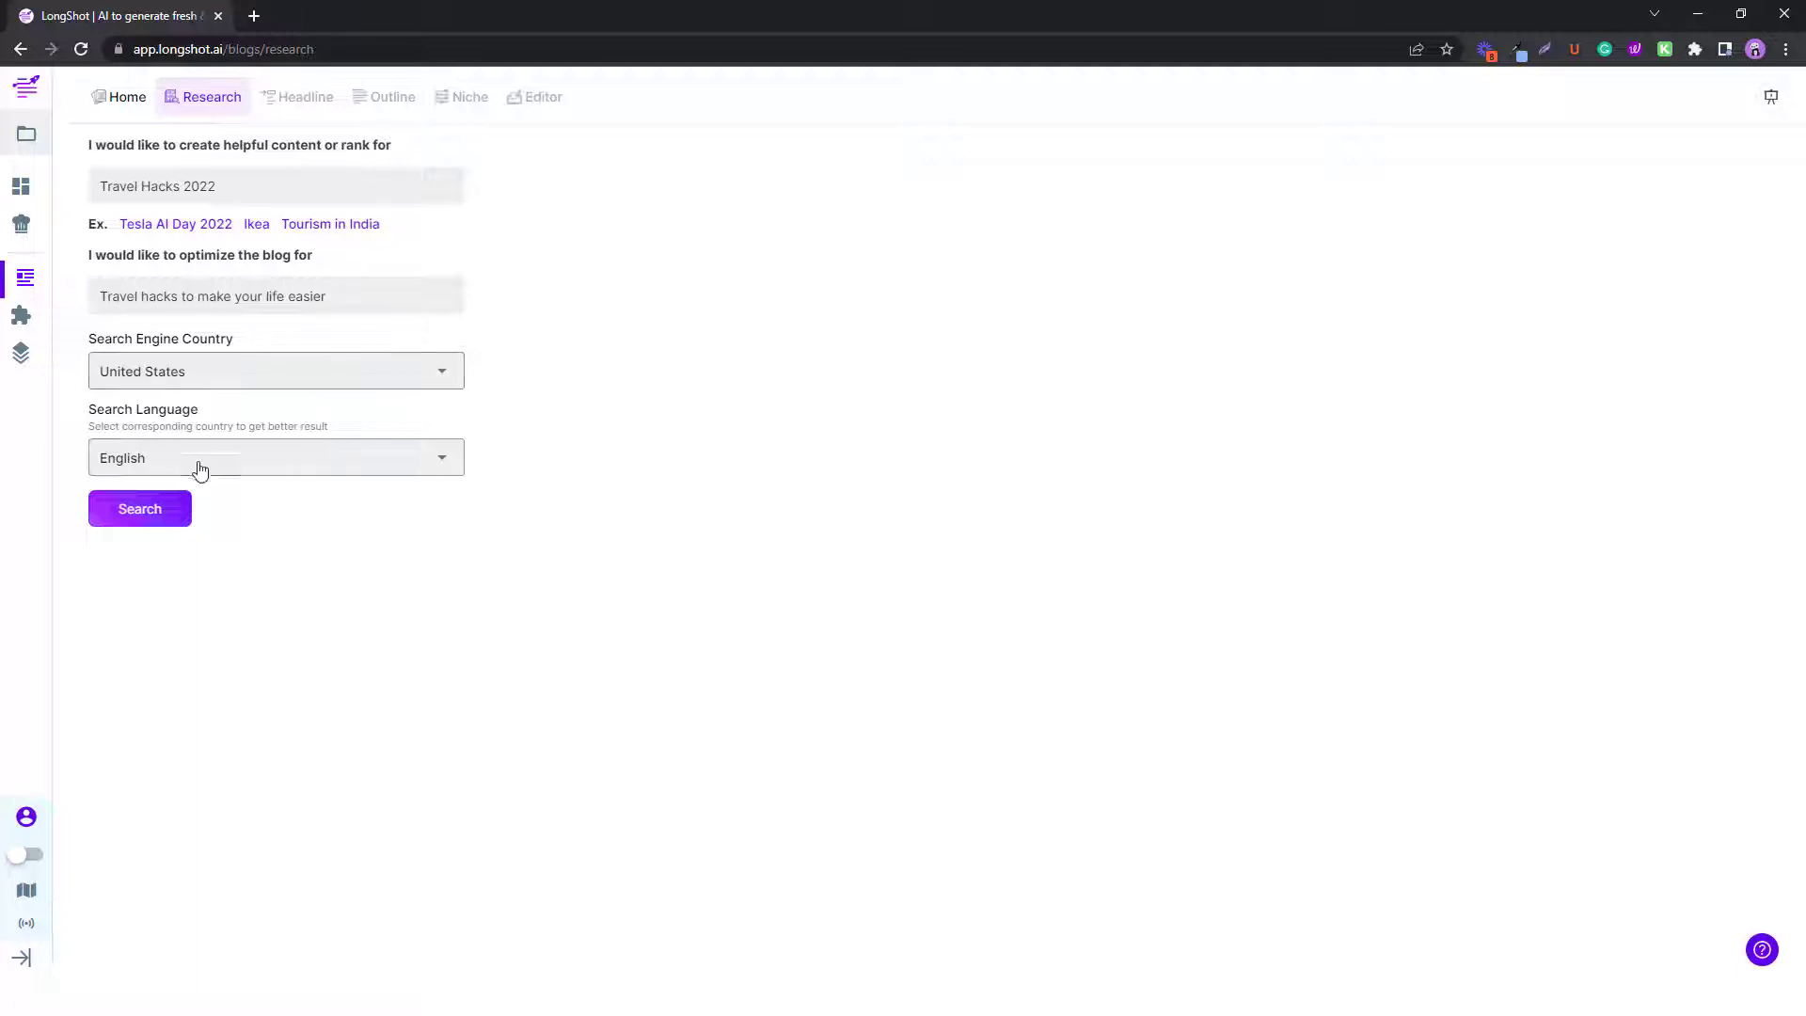
pyautogui.click(306, 471)
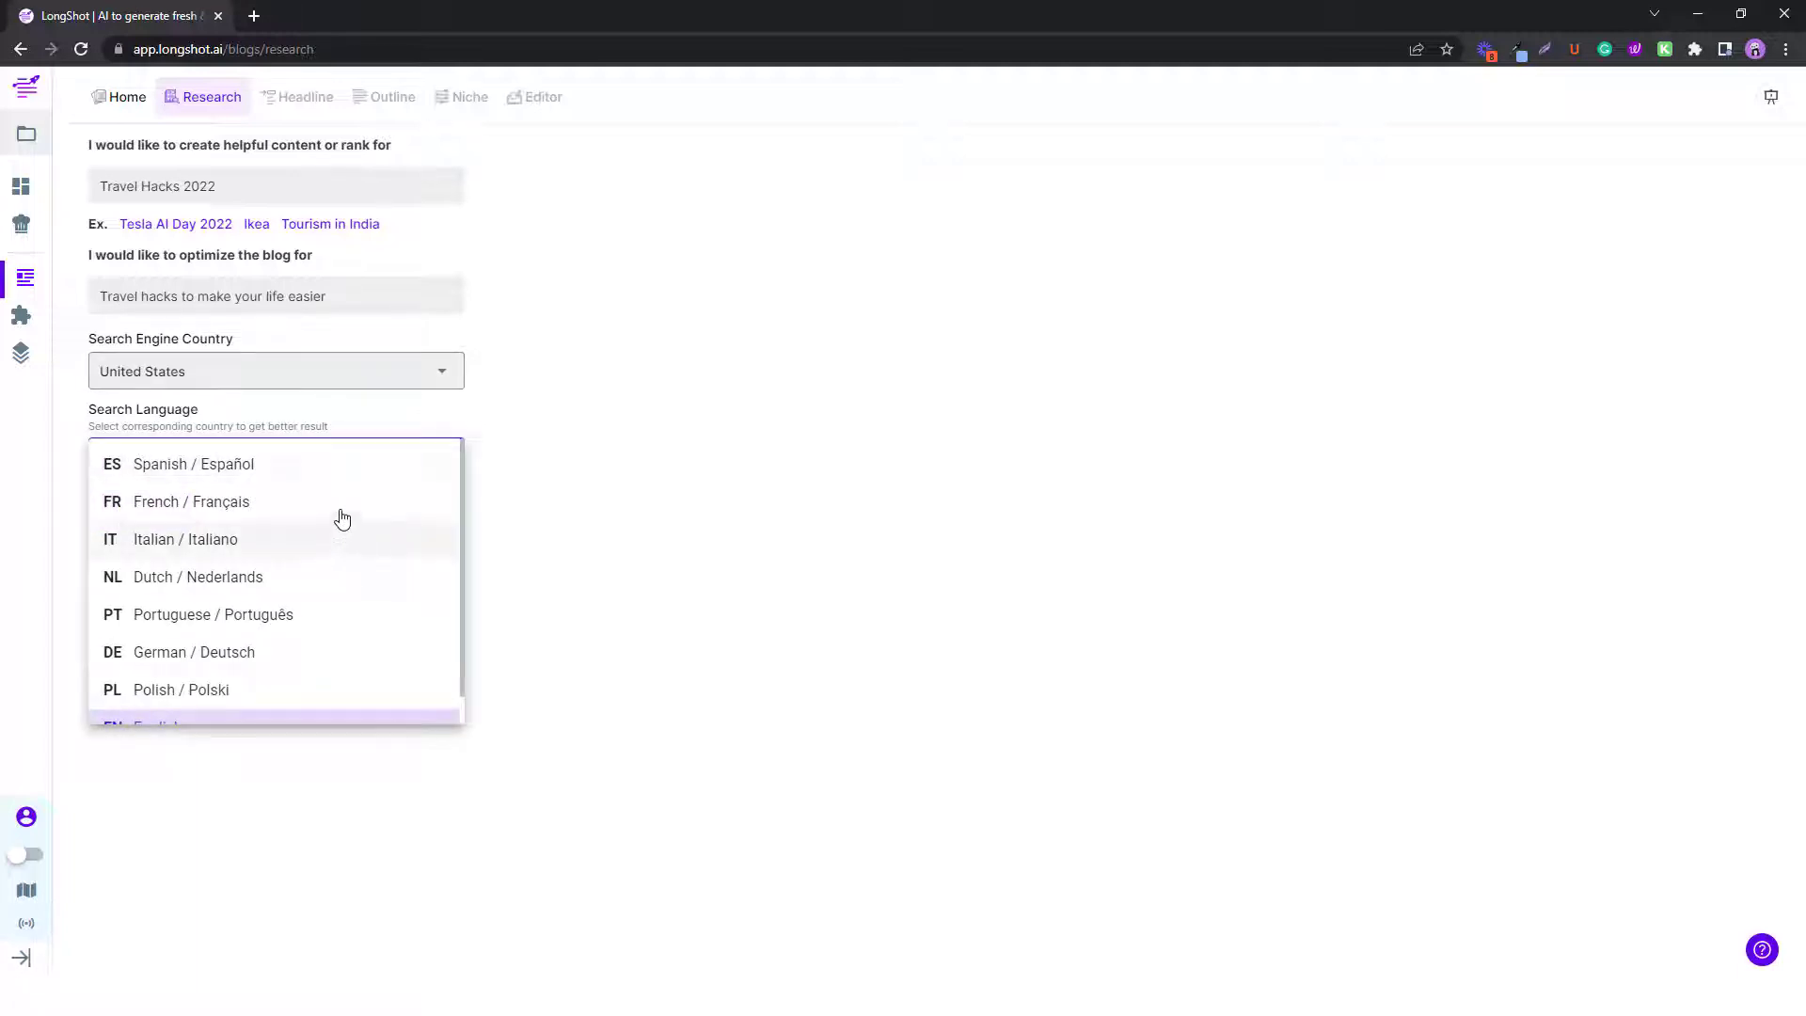
pyautogui.scroll(-1, 310, 545)
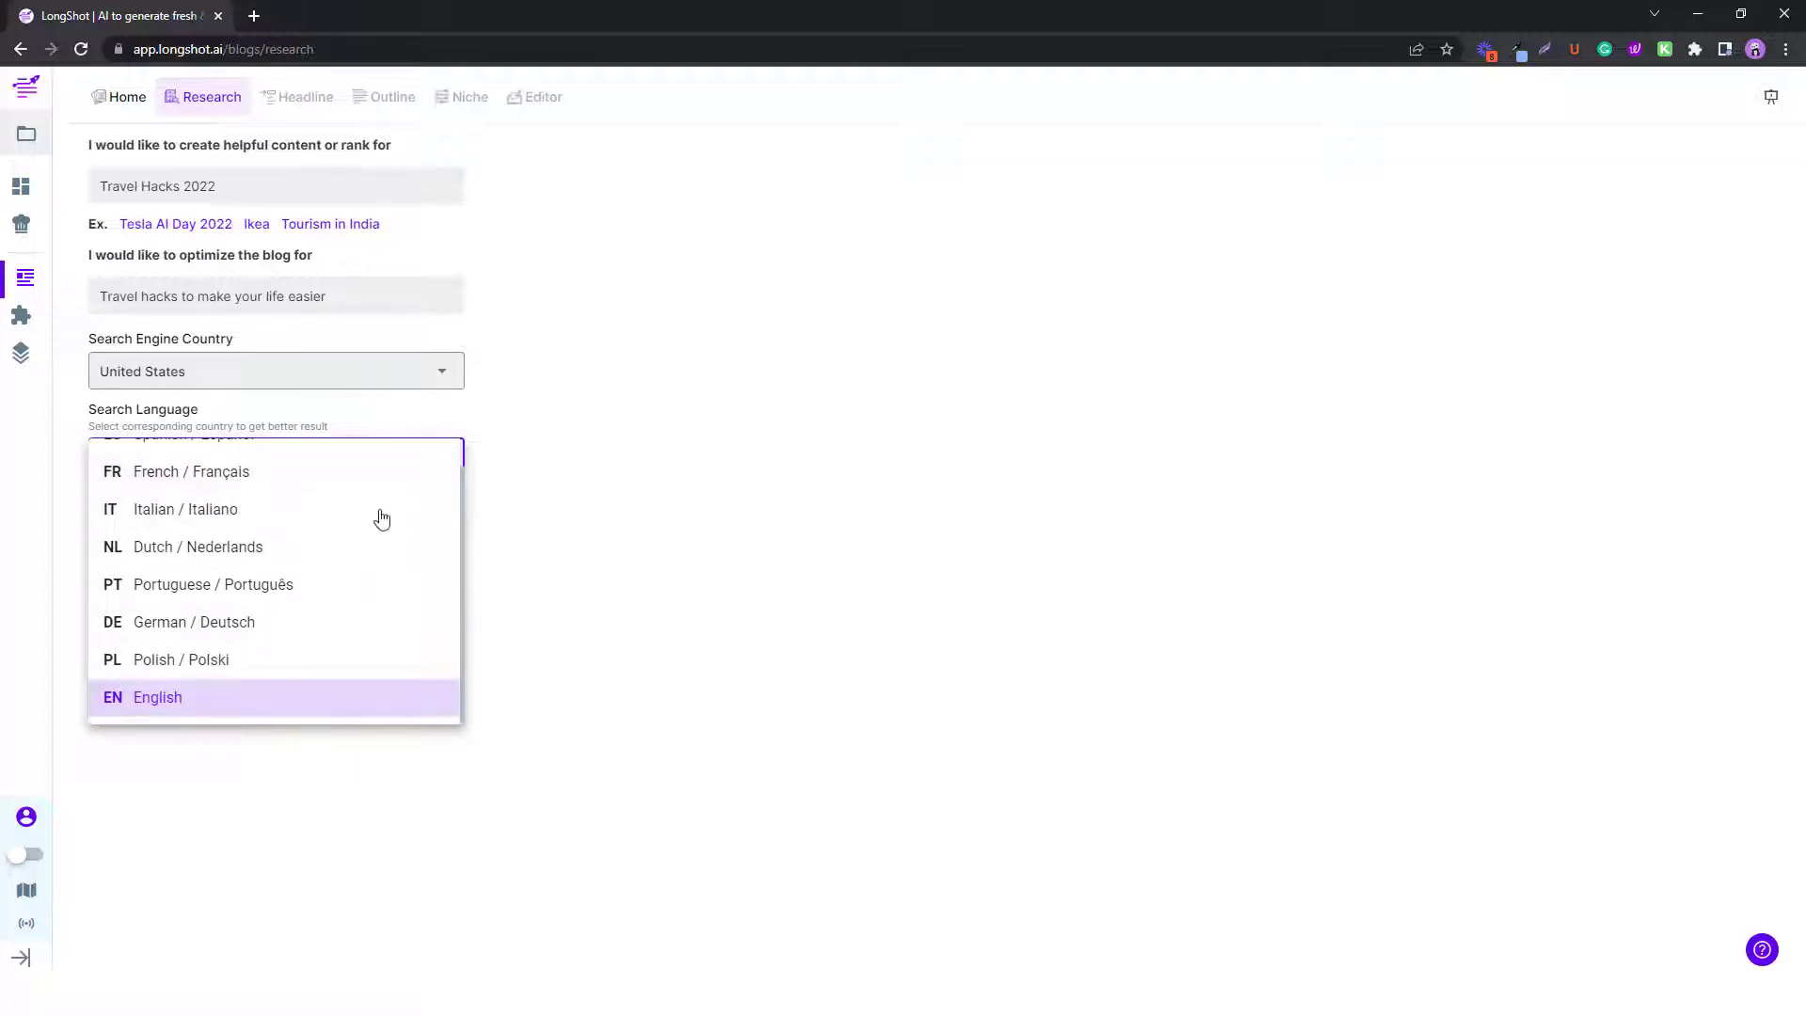
pyautogui.scroll(1, 378, 516)
pyautogui.click(571, 575)
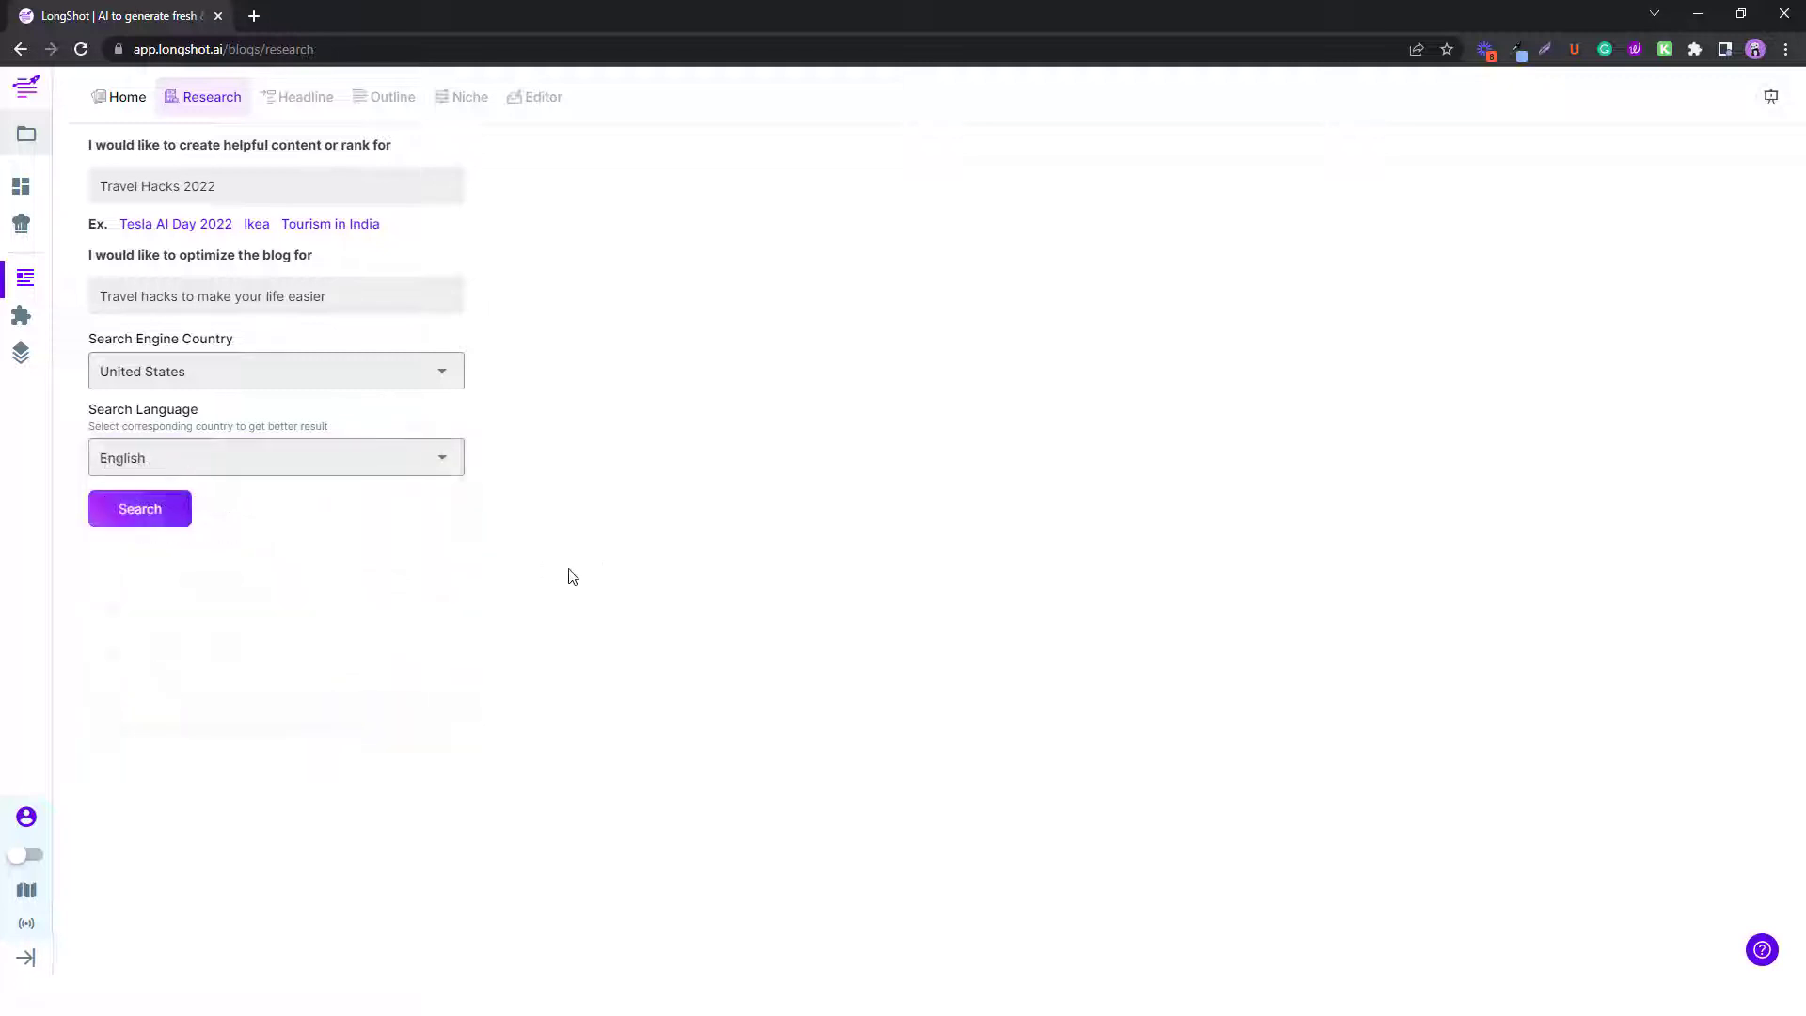
# Run the blog research search for the entered topic and look over the suggested keywords, subheadlines and questions.
pyautogui.click(150, 510)
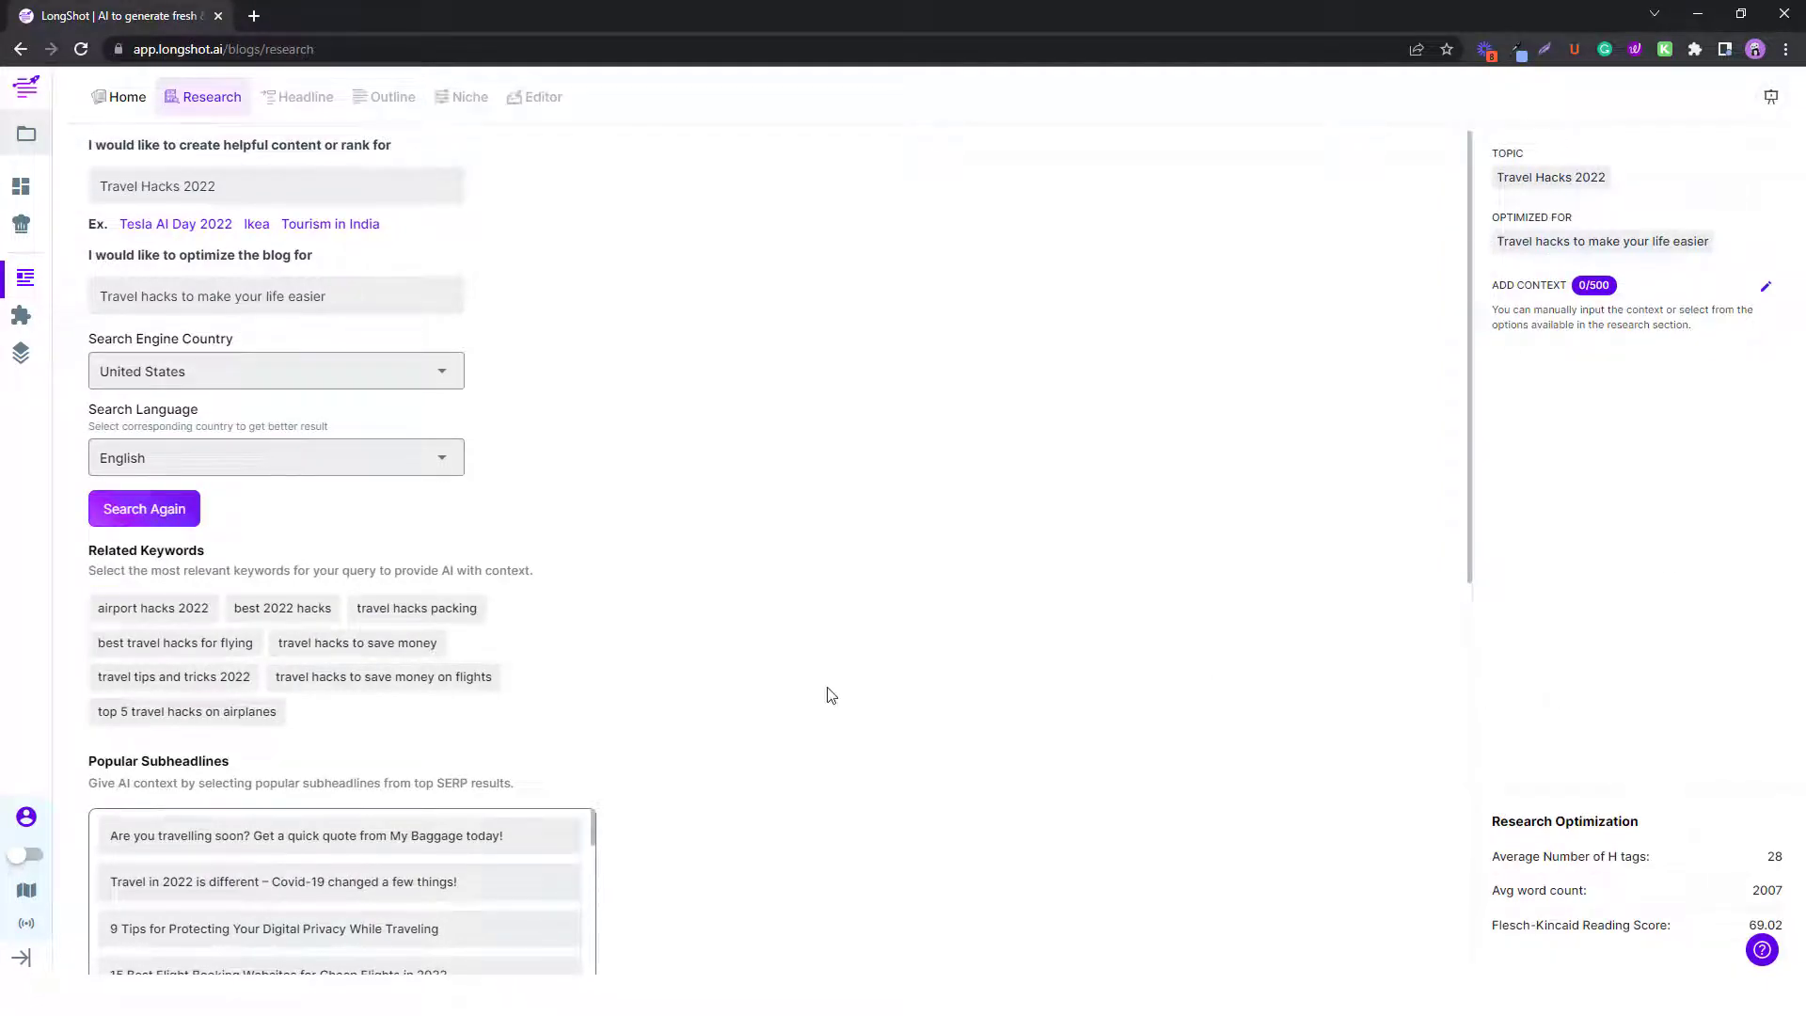
pyautogui.scroll(-3, 832, 695)
pyautogui.scroll(3, 757, 638)
pyautogui.scroll(-3, 753, 633)
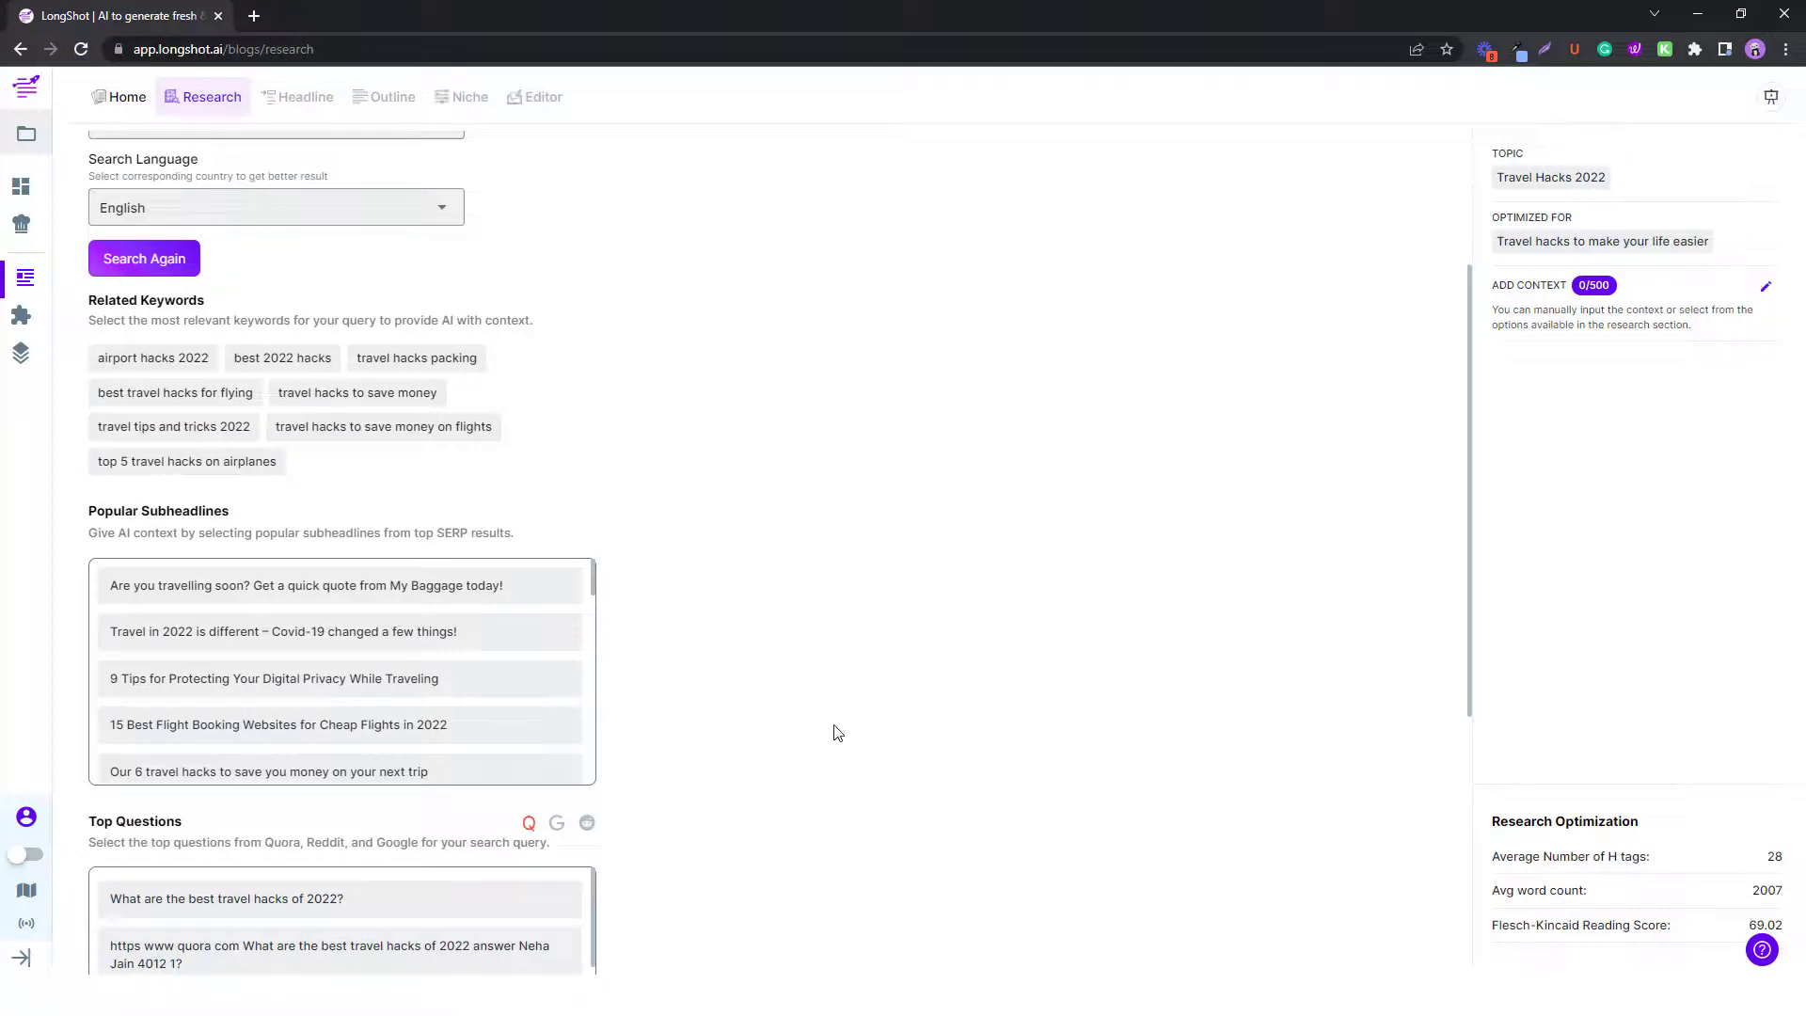
pyautogui.scroll(3, 590, 357)
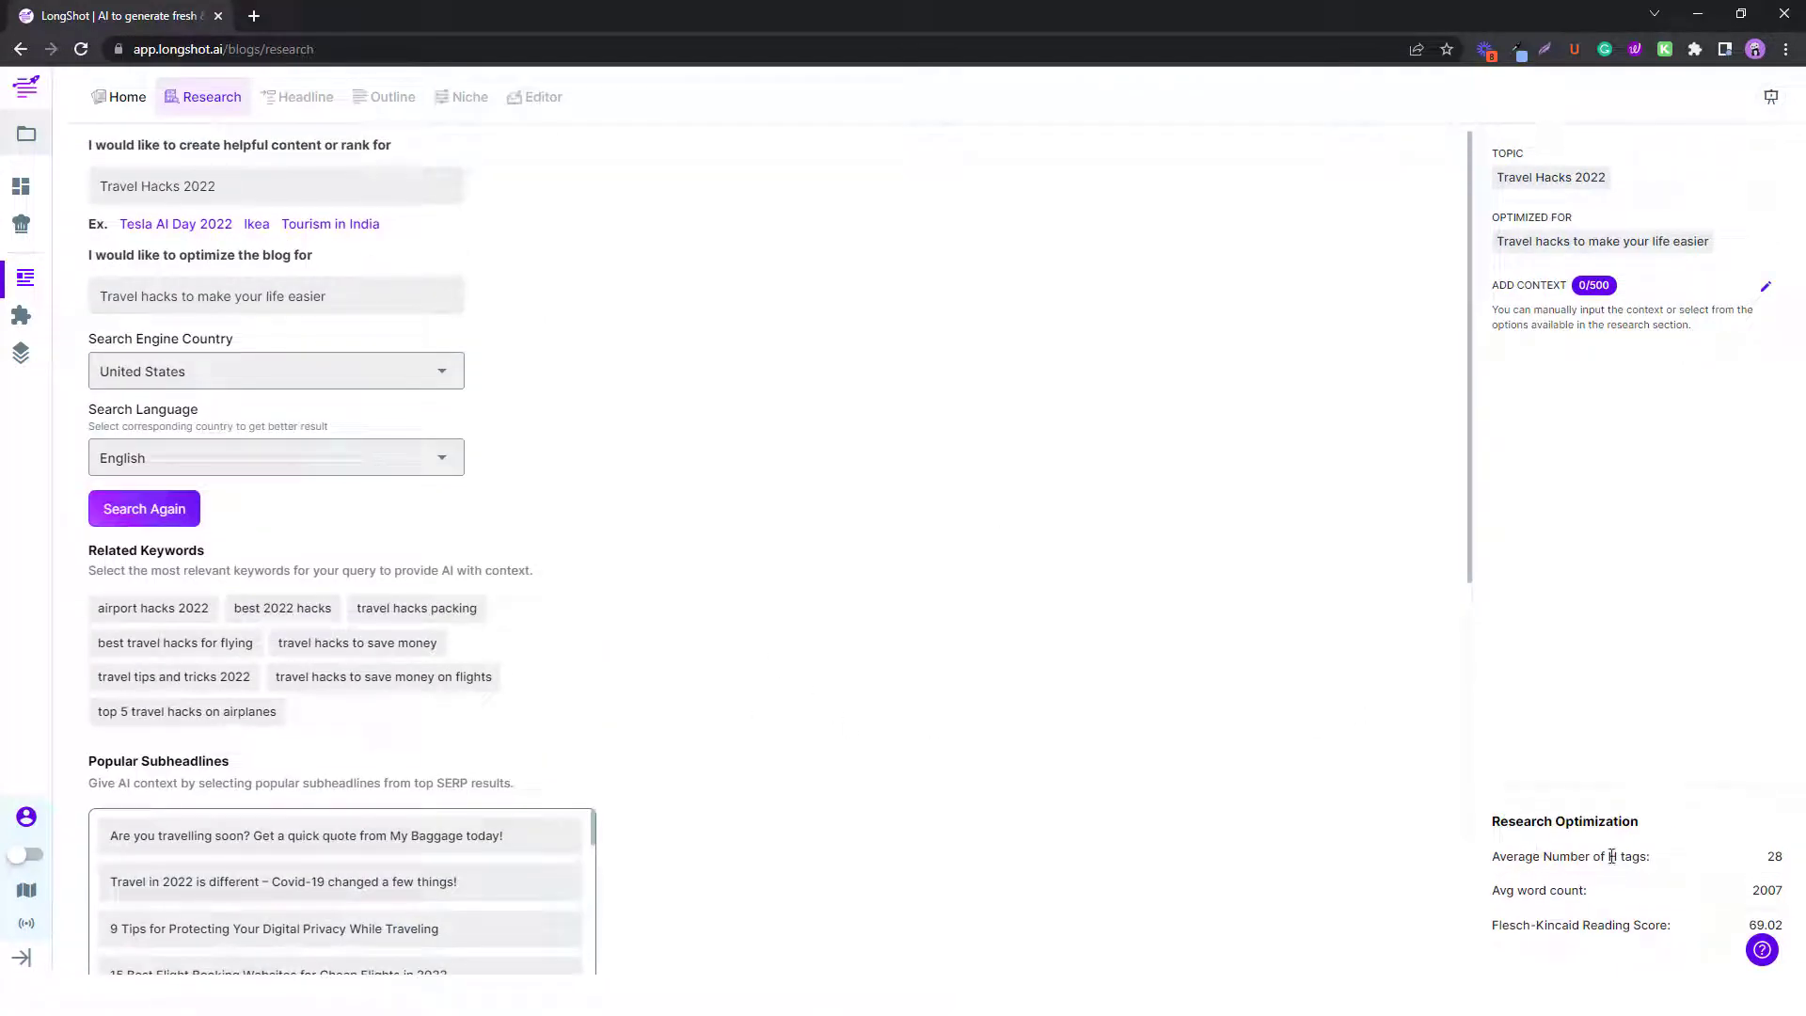
# Examine the average word count in the research optimization figures and the suggested related keywords.
pyautogui.moveTo(1796, 861)
pyautogui.mouseDown()
pyautogui.moveTo(1755, 865)
pyautogui.moveTo(1792, 891)
pyautogui.mouseUp()
pyautogui.scroll(-2, 574, 609)
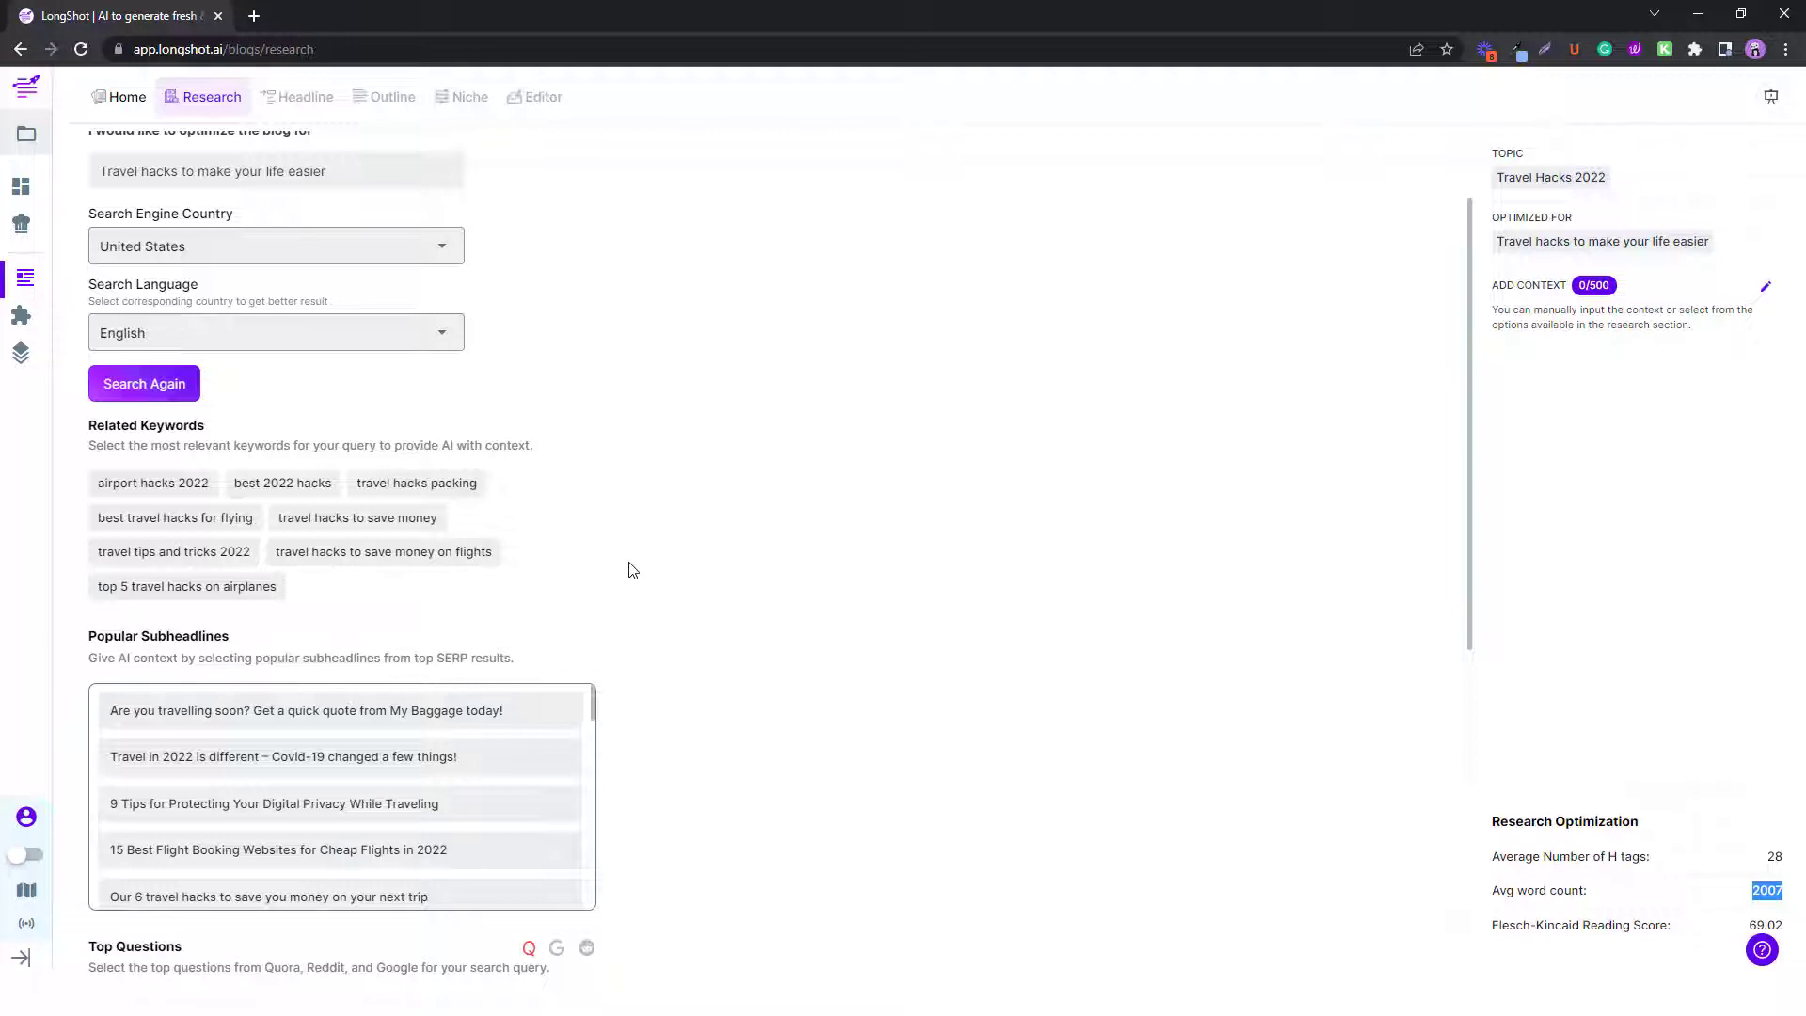
pyautogui.scroll(2, 630, 570)
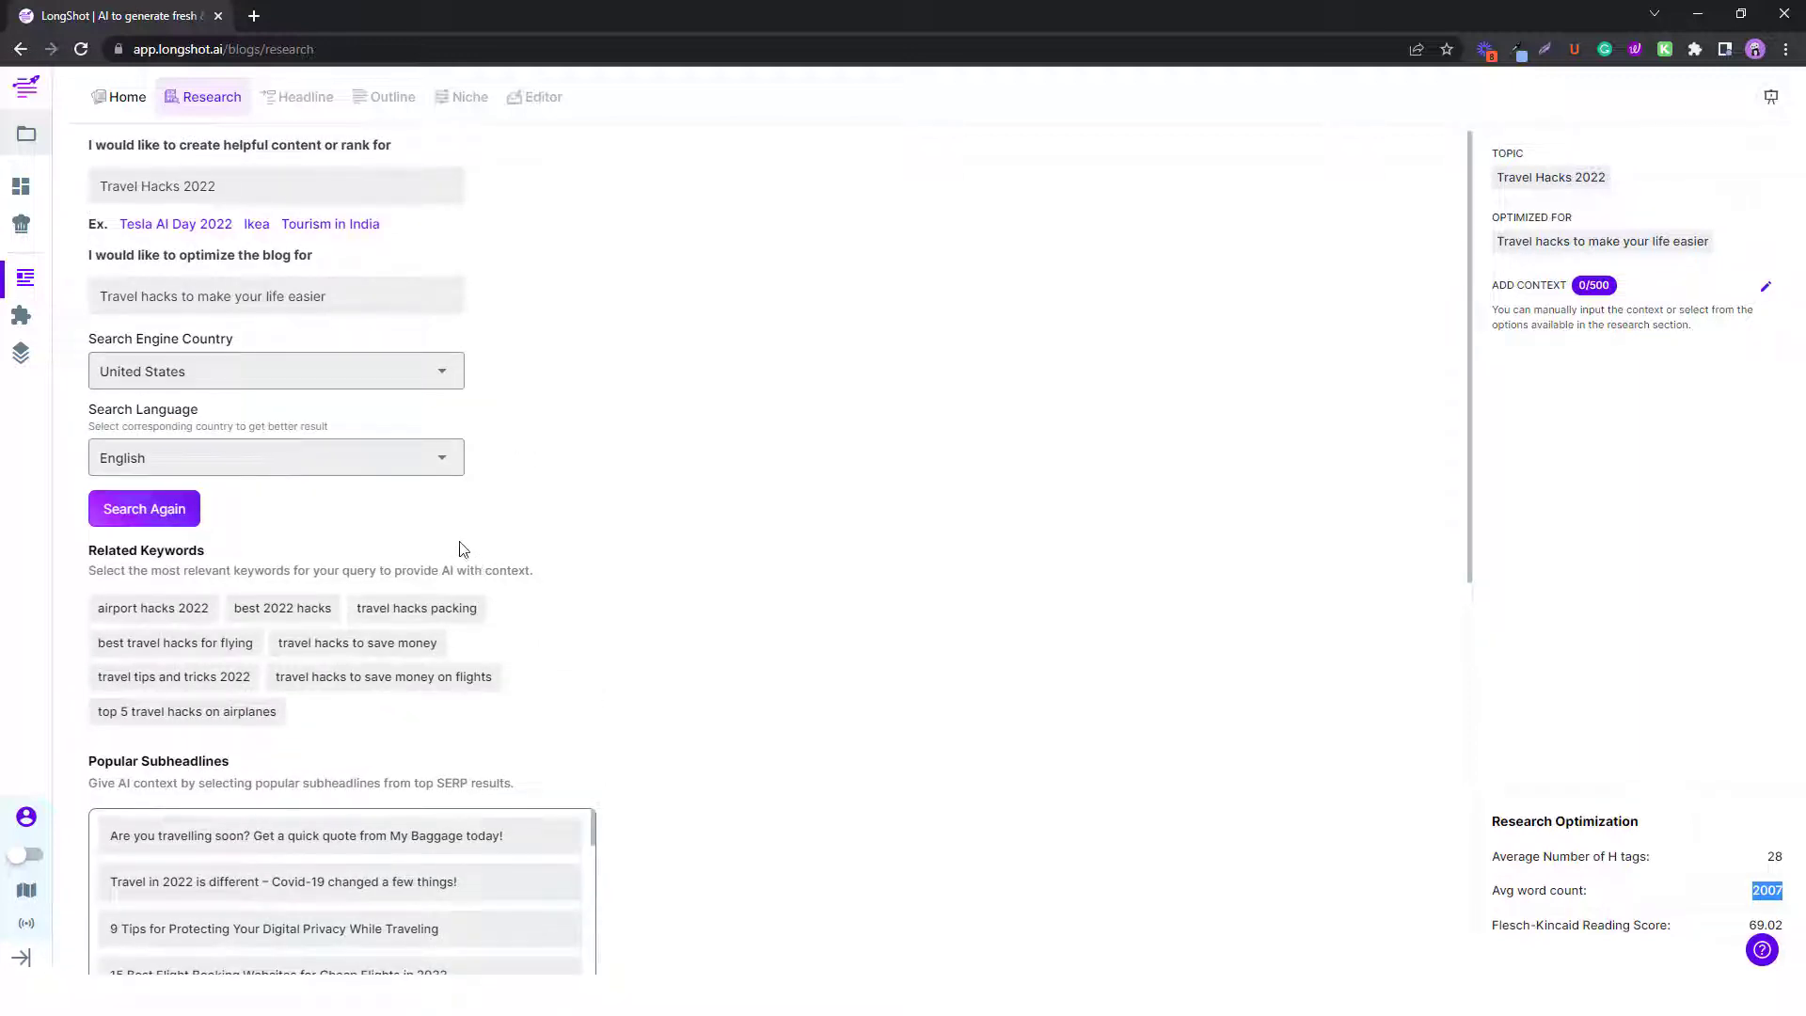
pyautogui.scroll(-4, 463, 550)
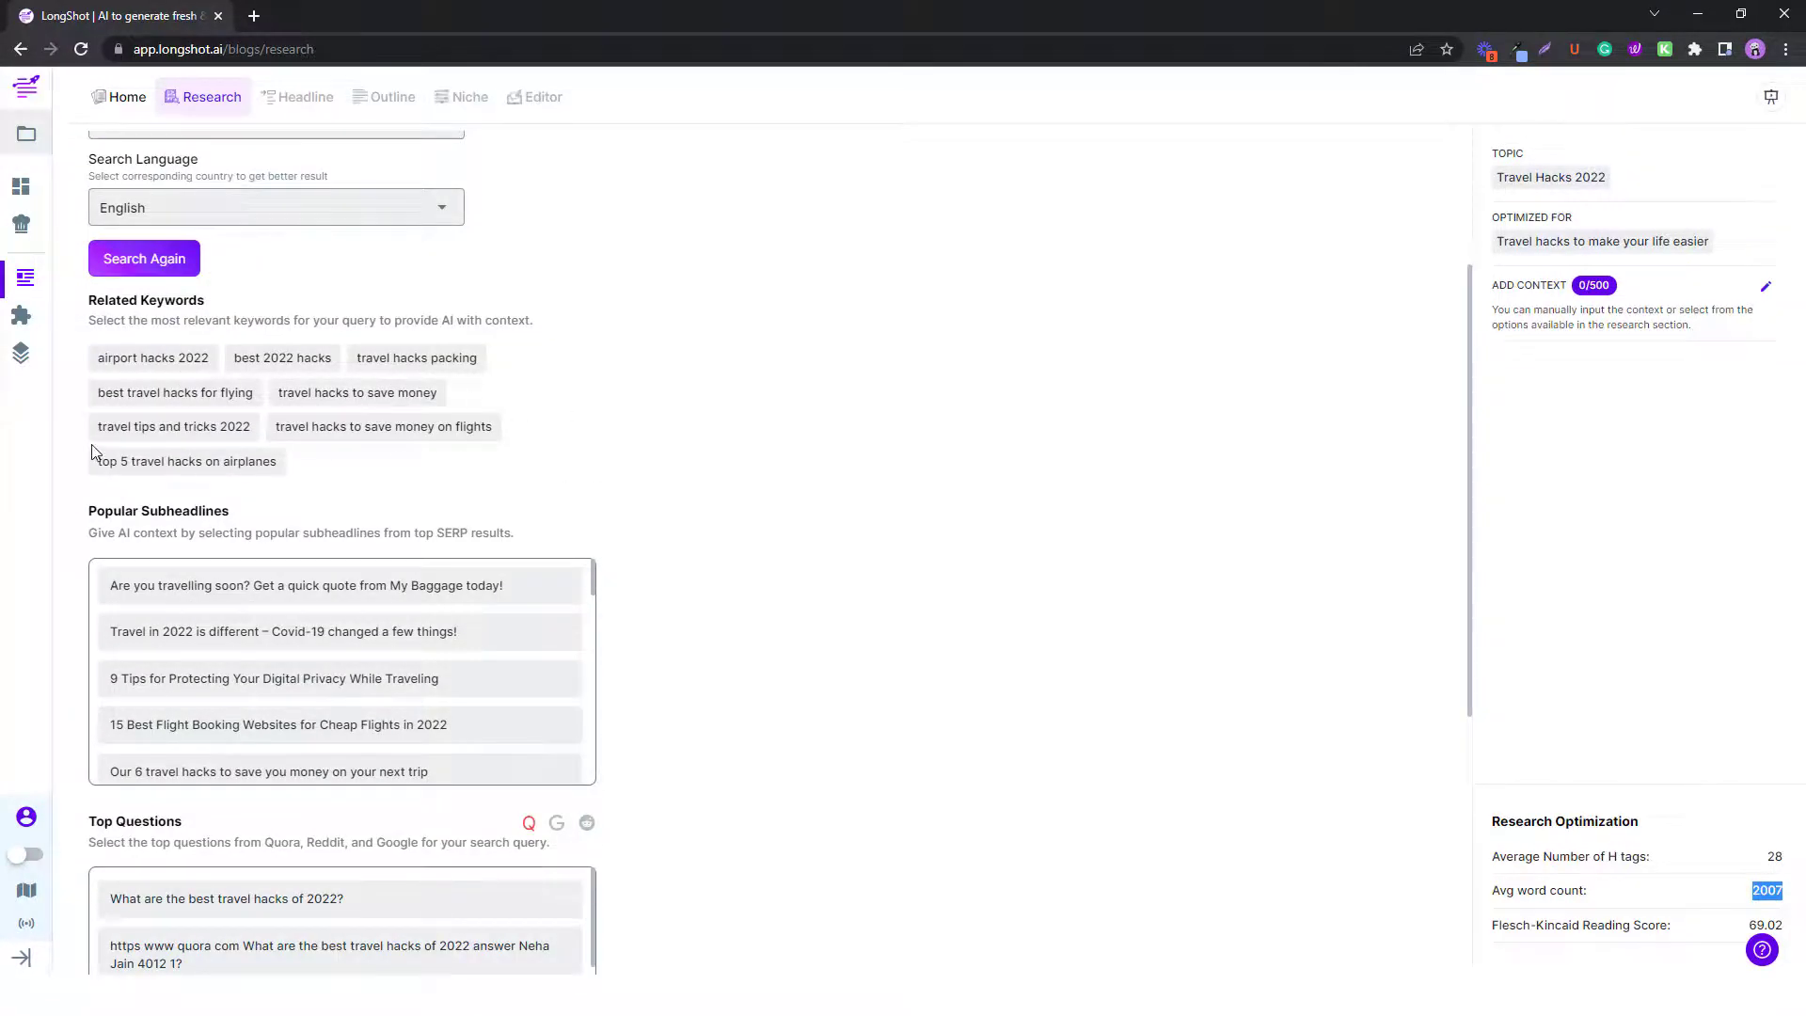
pyautogui.scroll(4, 186, 414)
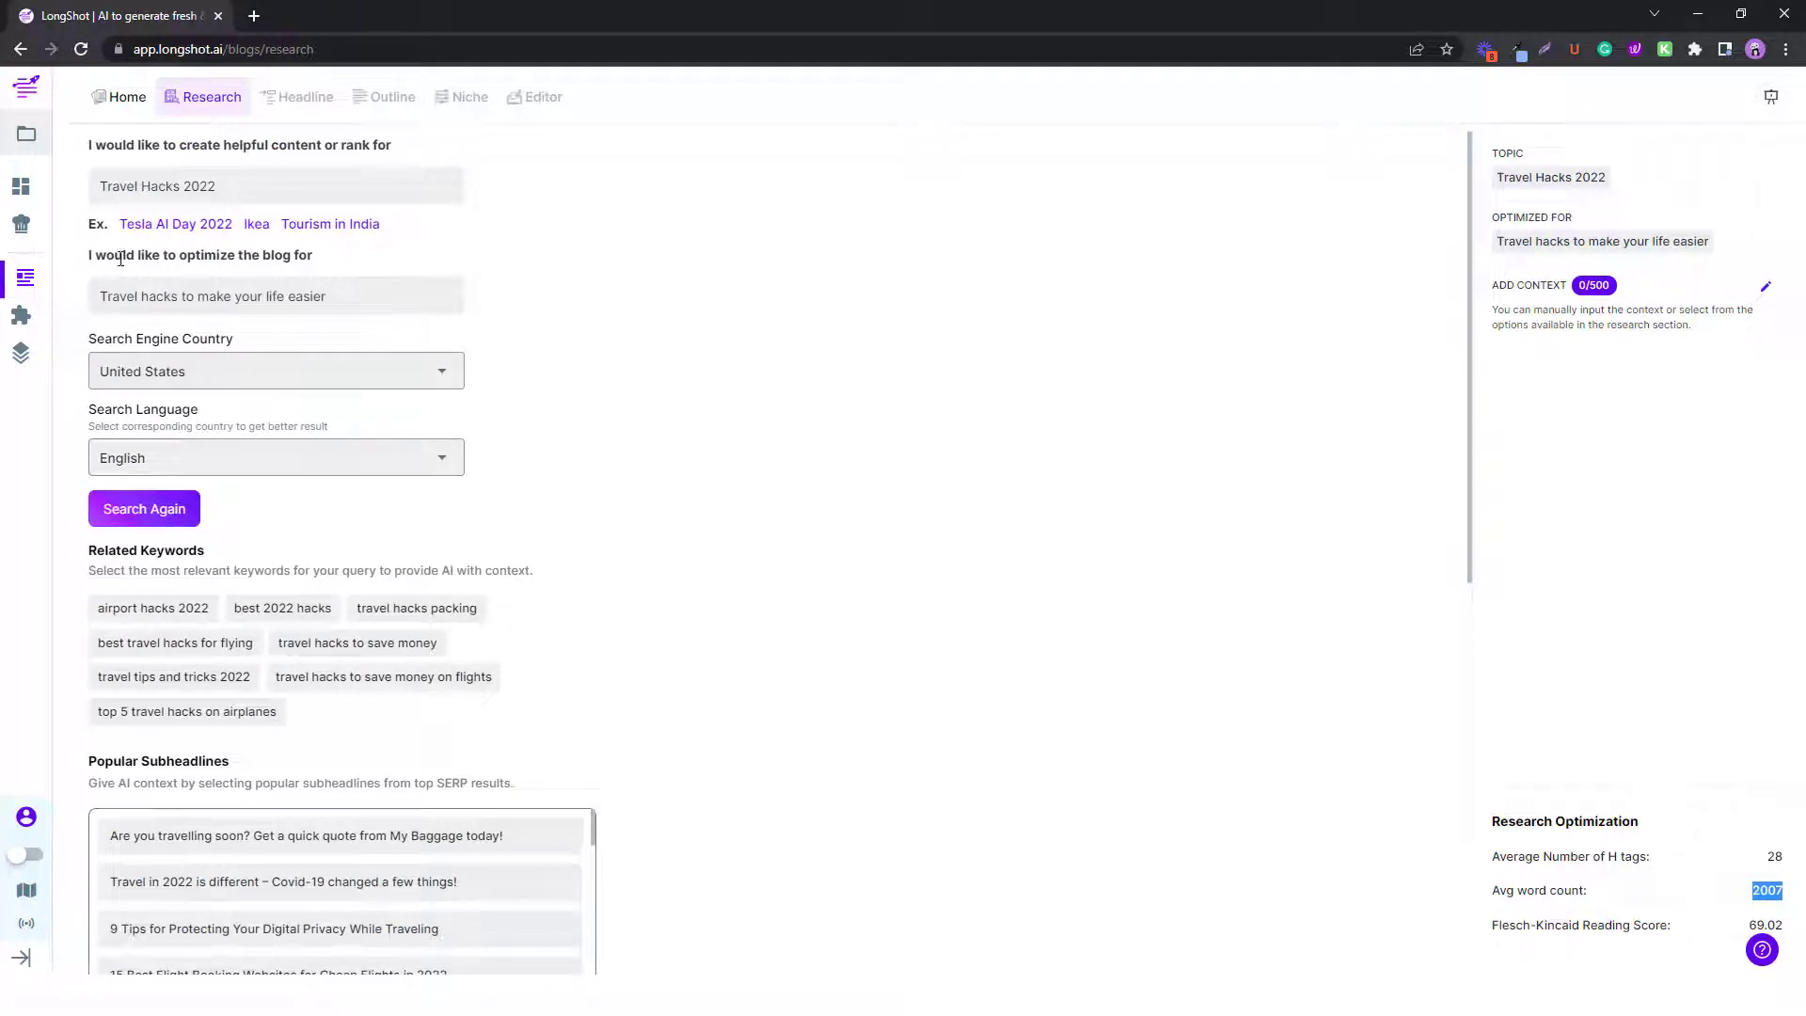
# Add the related keywords "travel hacks packing", "best travel hacks for flying", "travel hacks to save money" and "travel tips and tricks 2022" to the context.
pyautogui.click(154, 608)
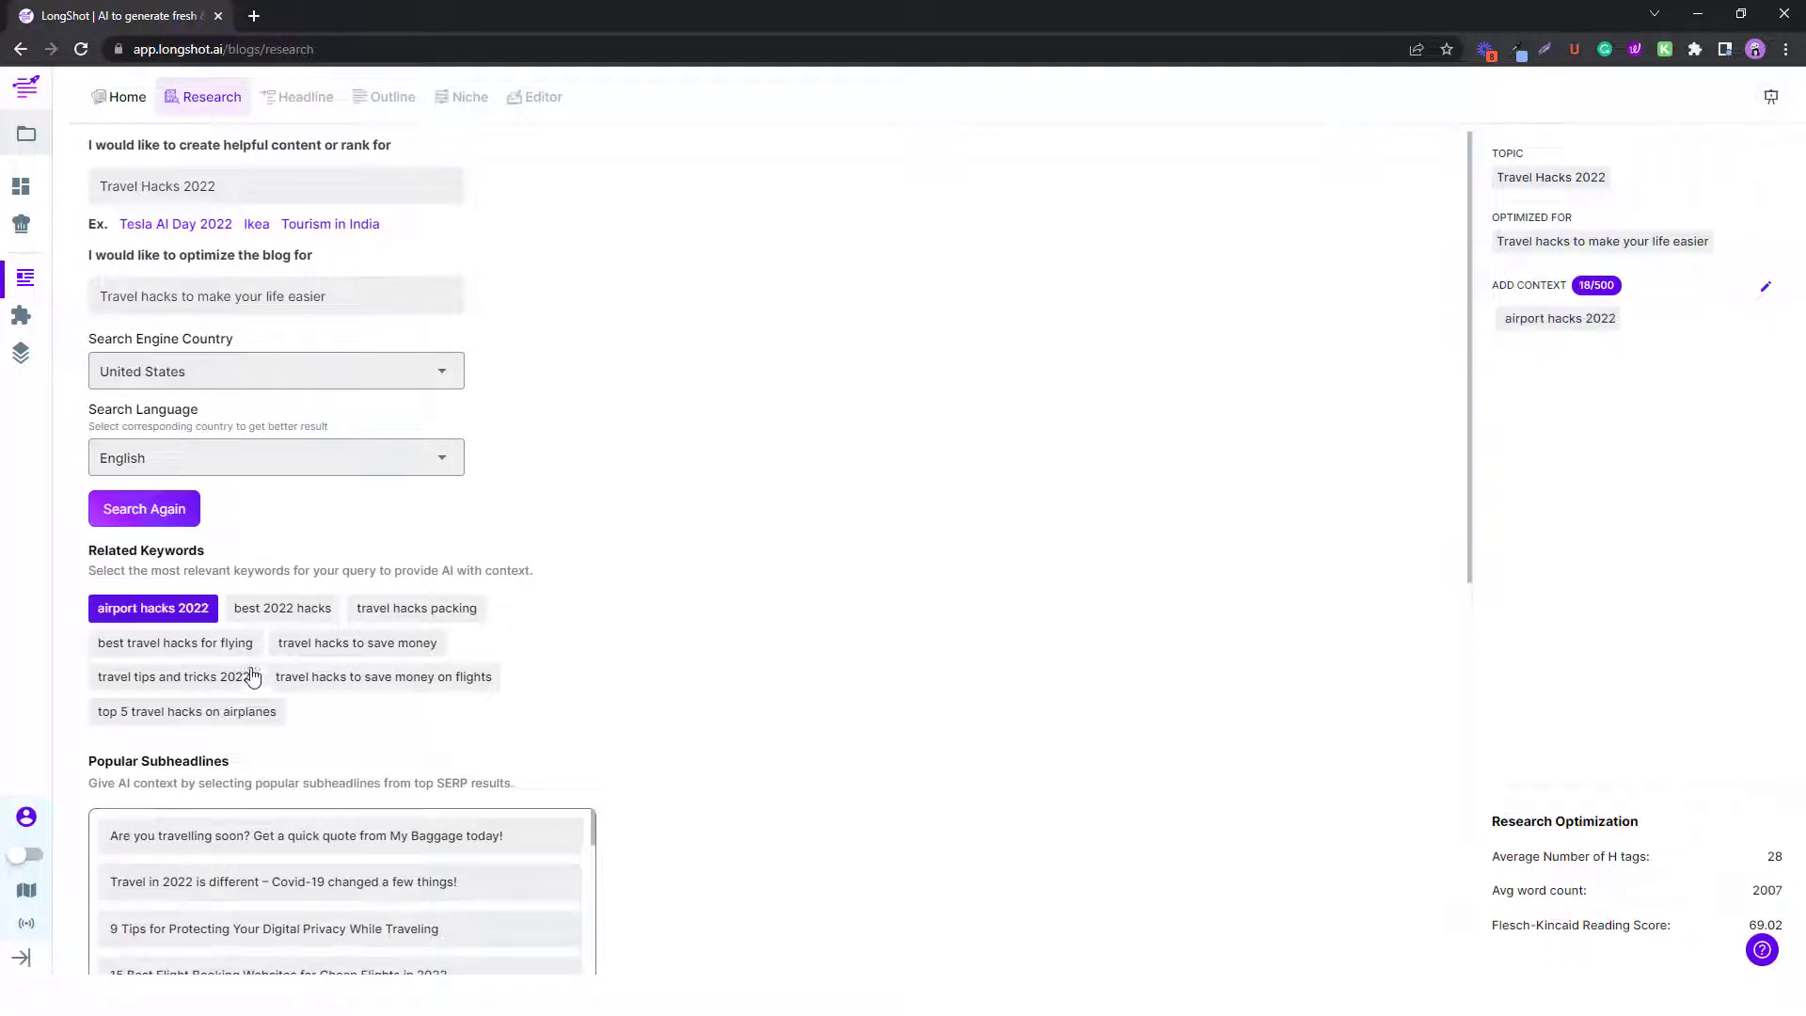
pyautogui.click(445, 613)
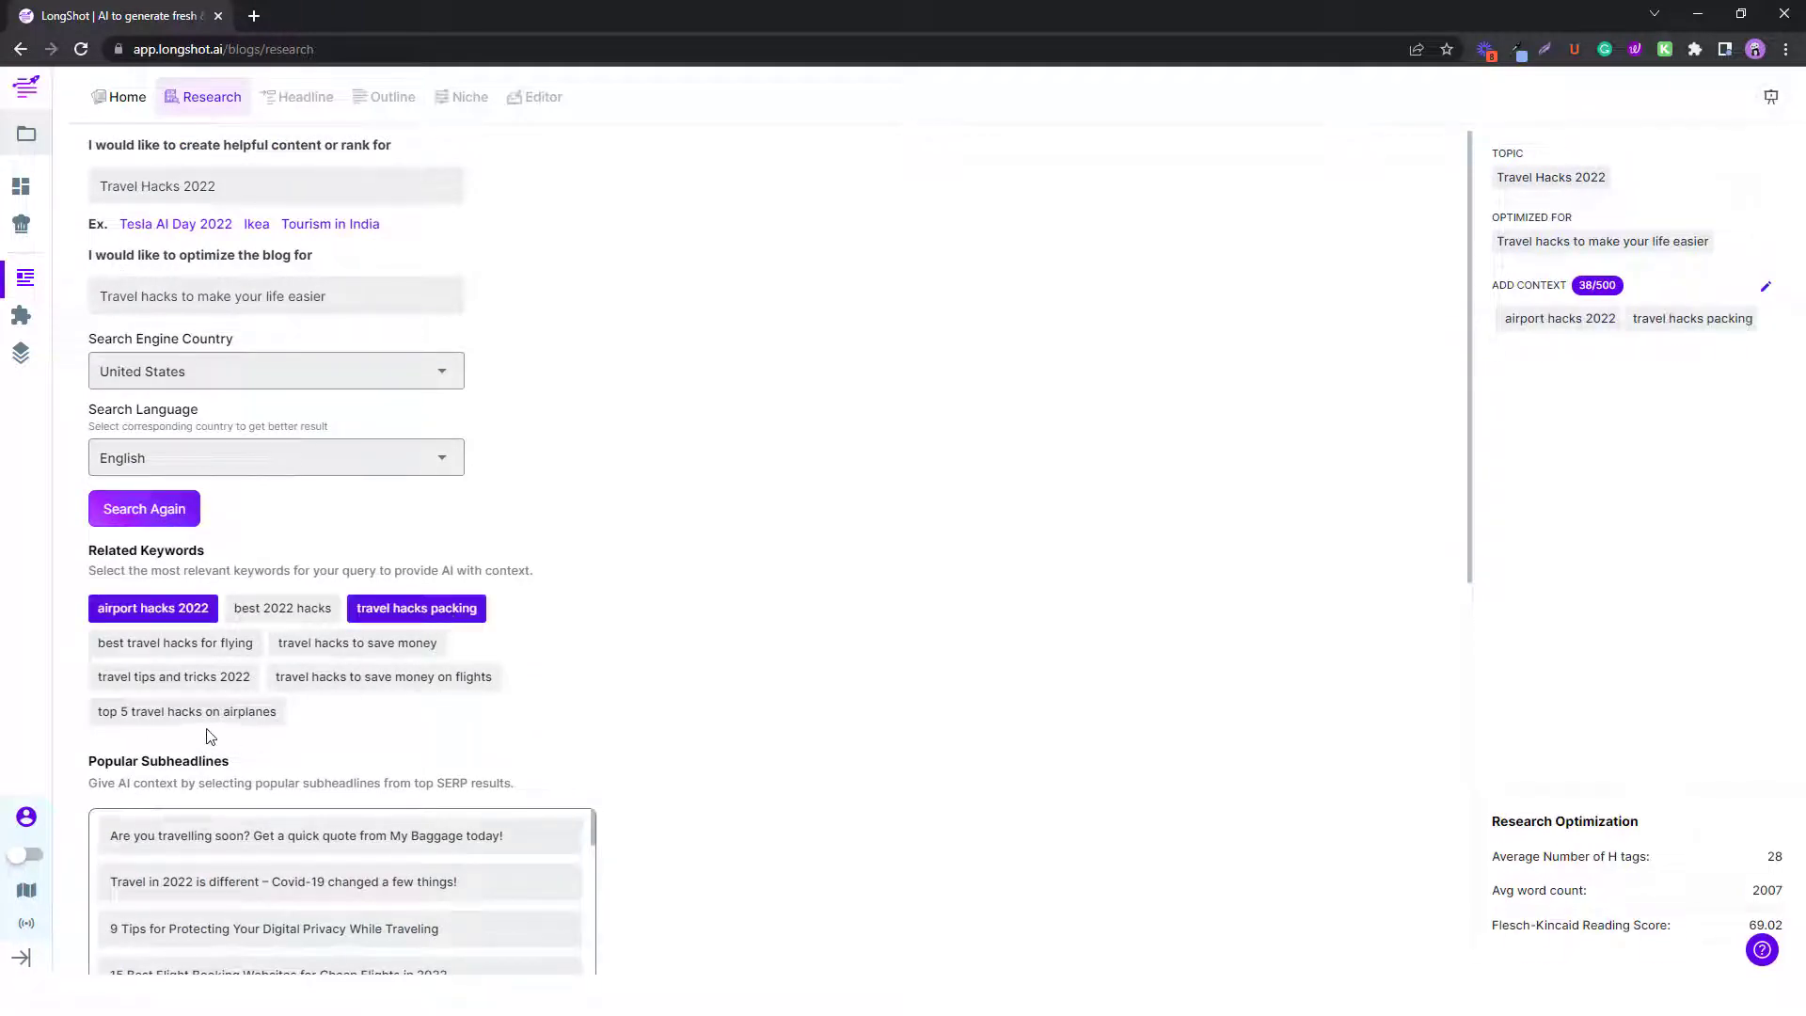
pyautogui.click(150, 649)
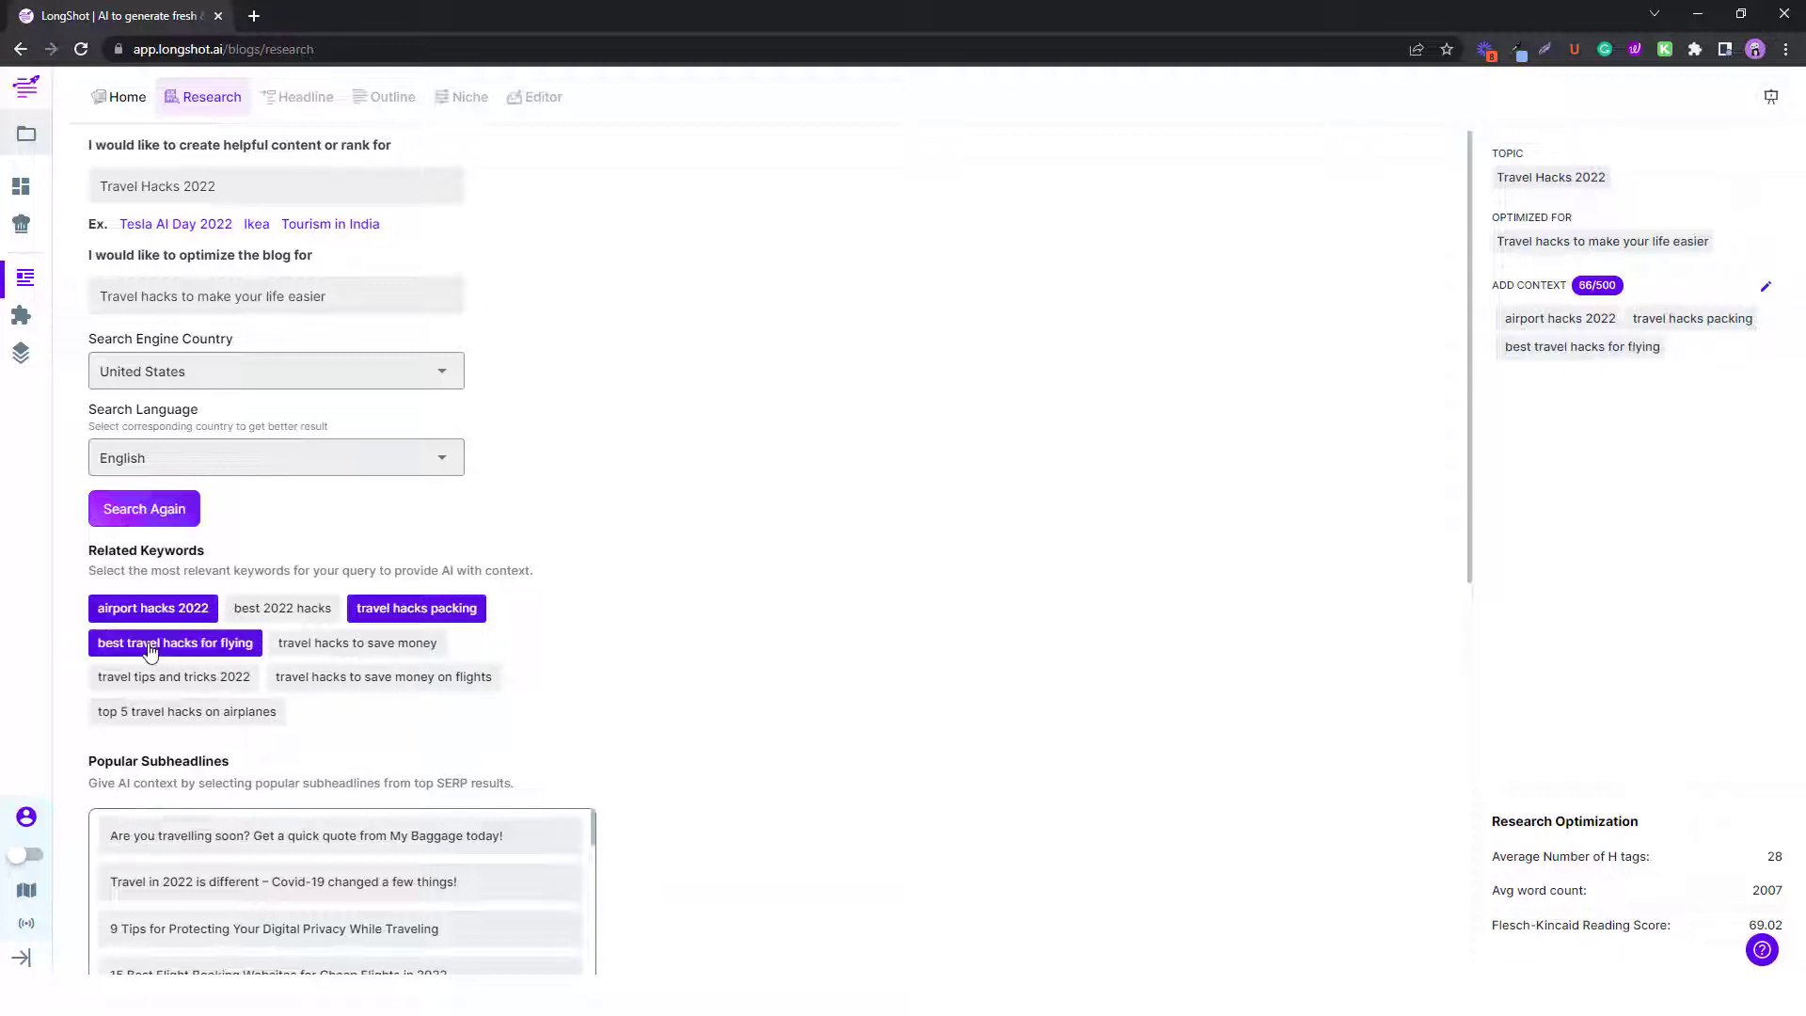
pyautogui.click(151, 611)
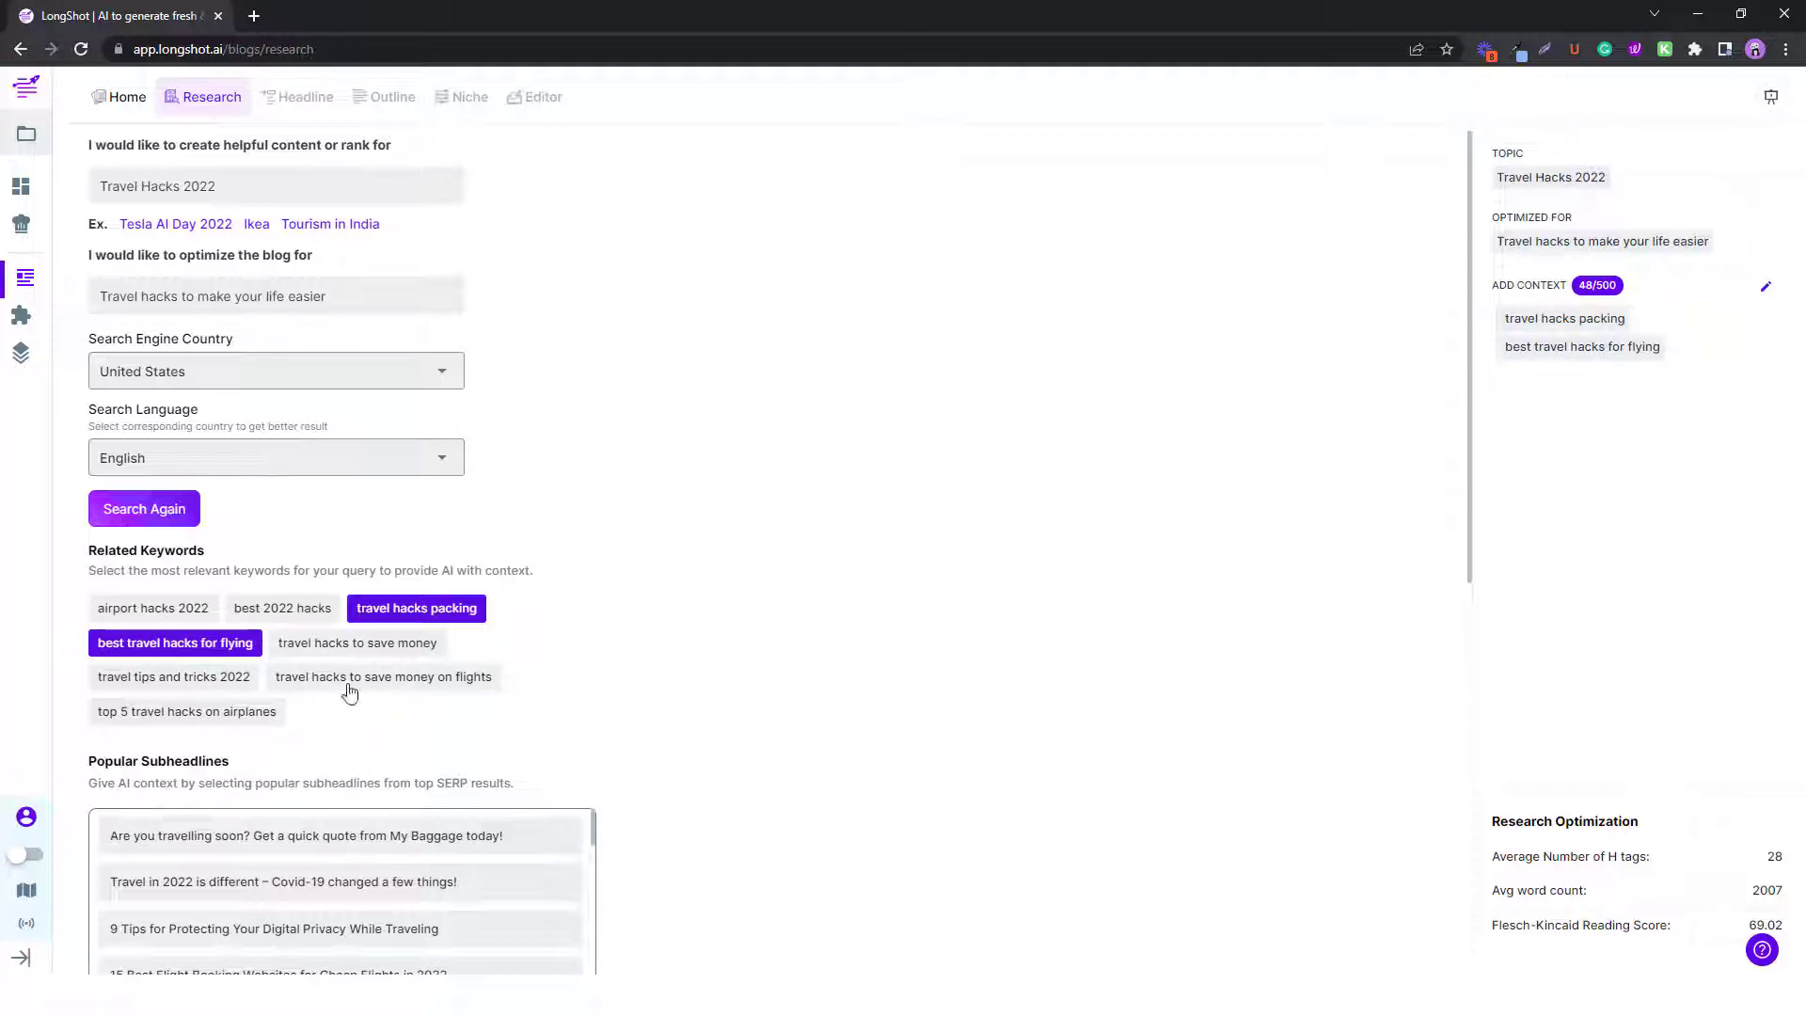
pyautogui.click(386, 646)
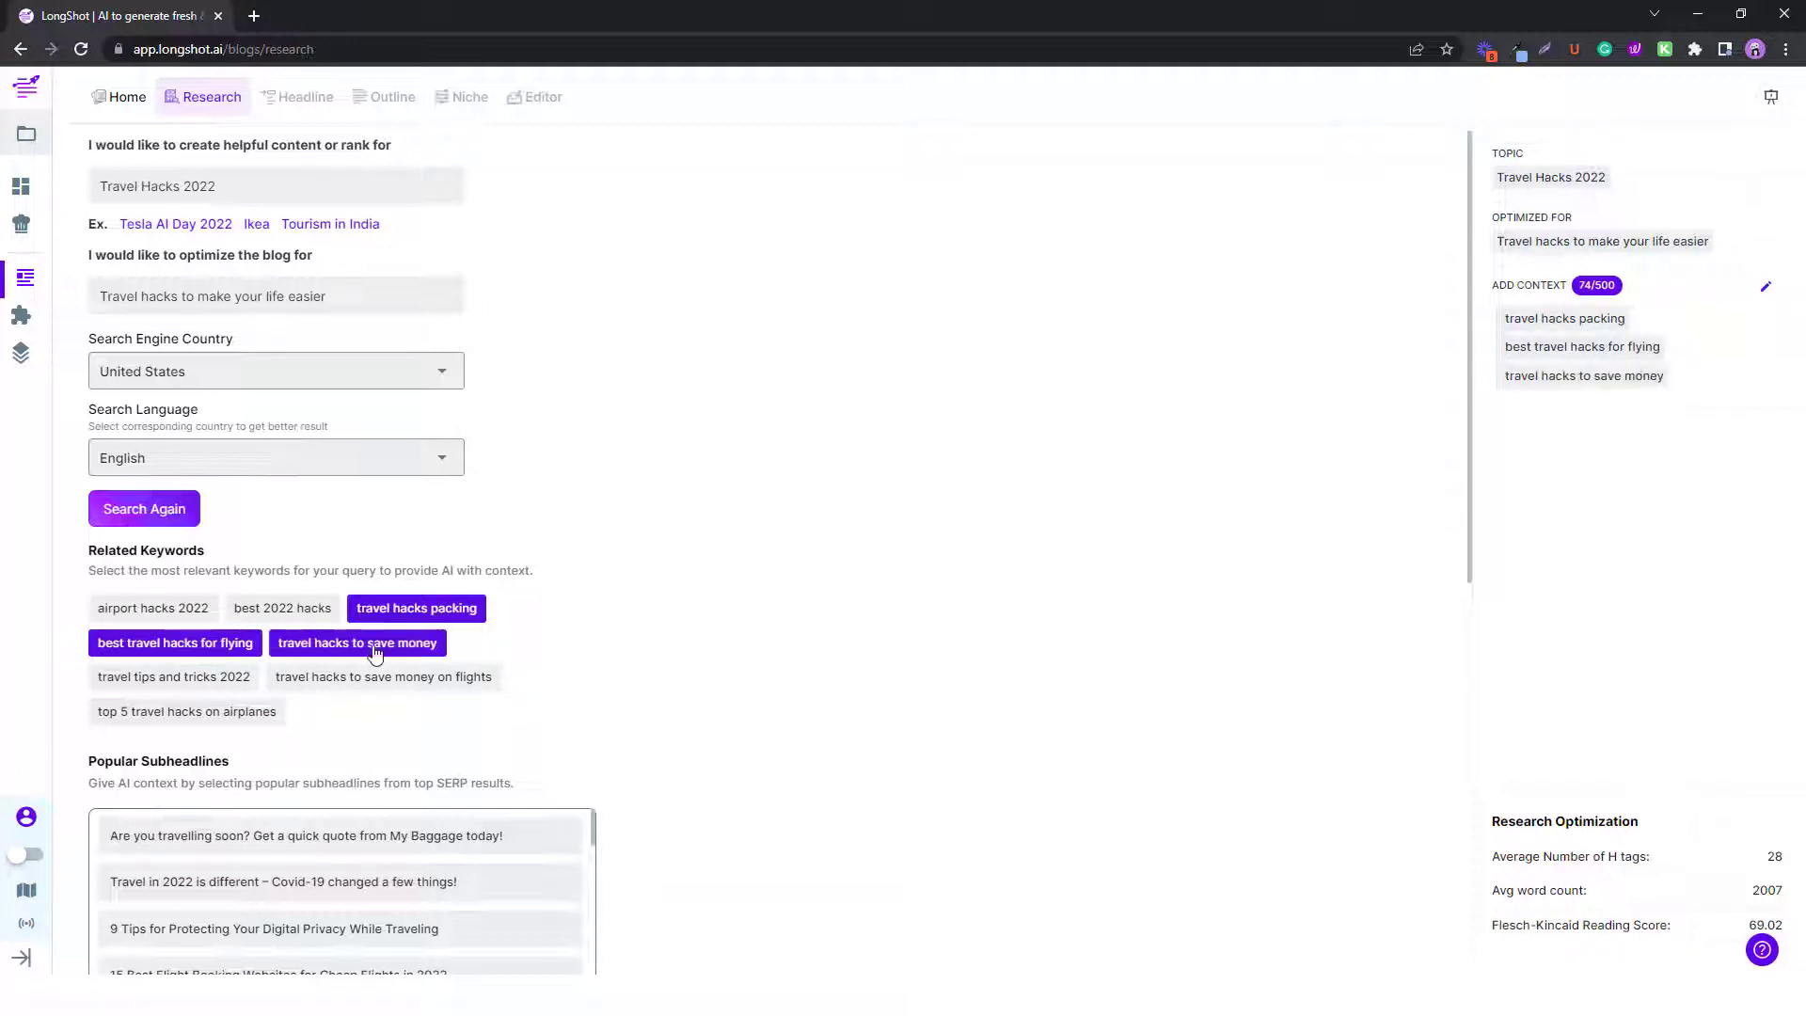
pyautogui.click(155, 679)
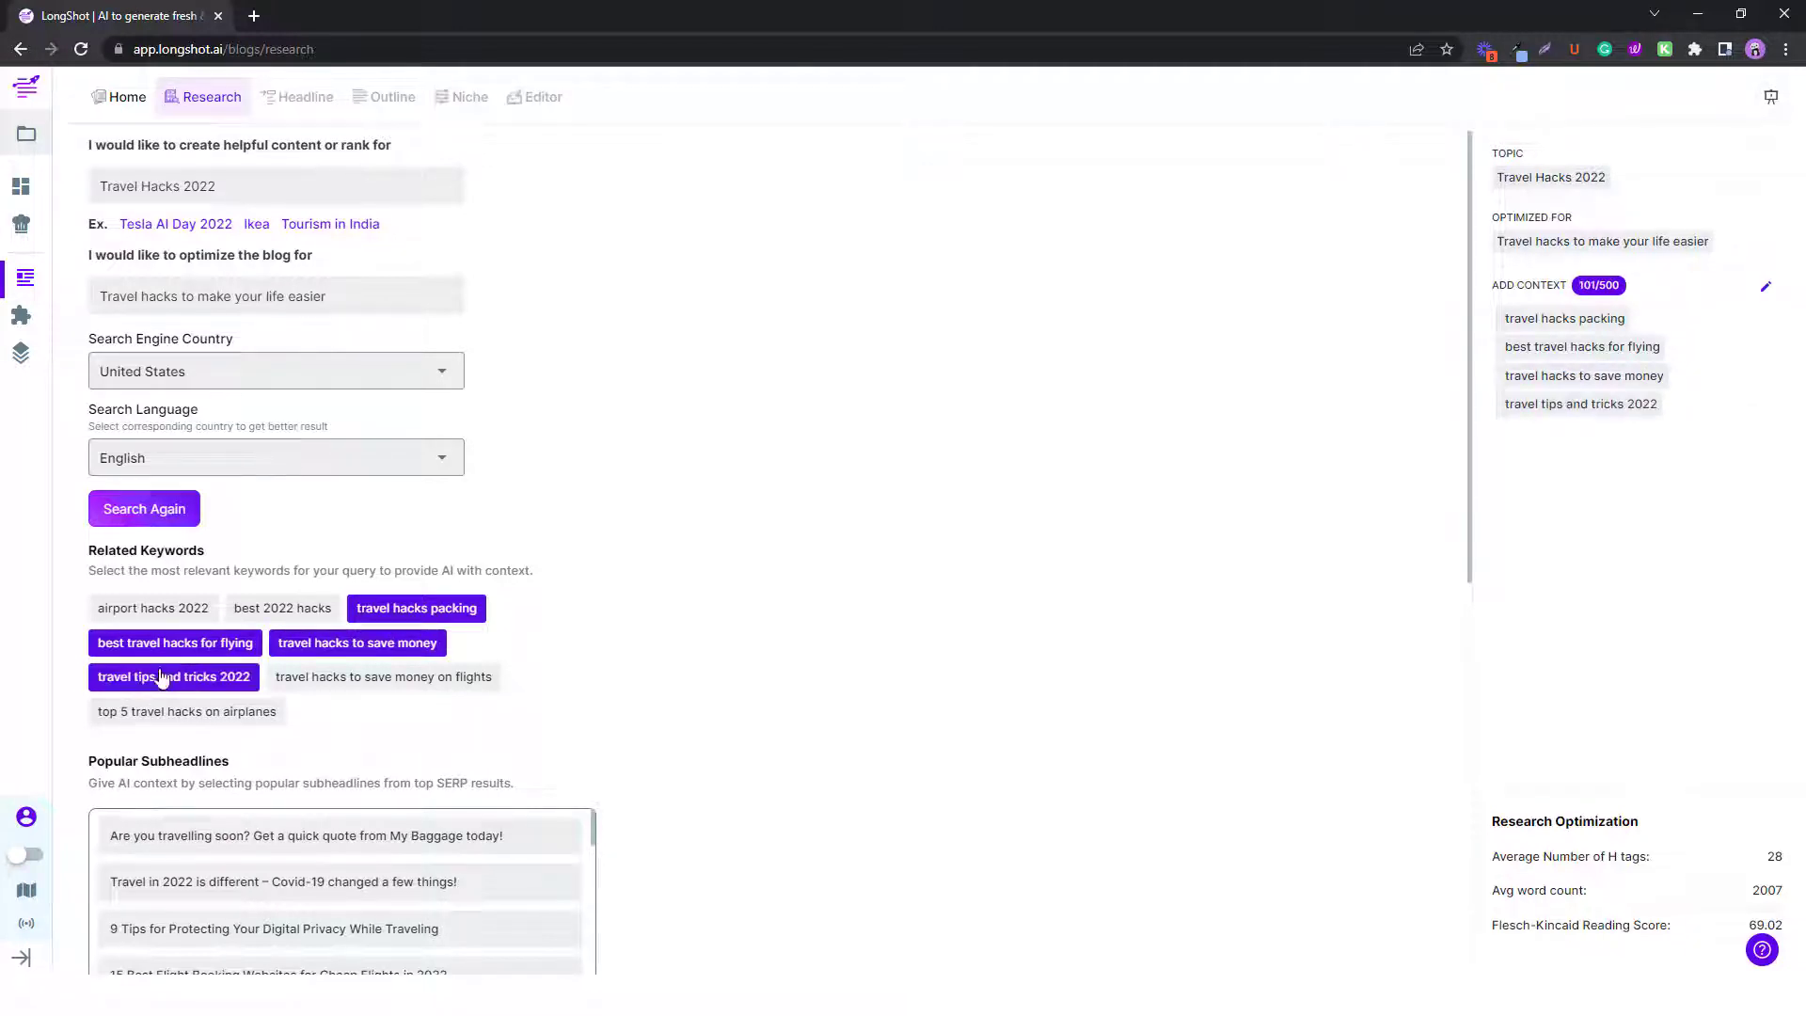
# Look through the list of popular subheadlines for ones that suit the travel hacks blog.
pyautogui.scroll(-1, 265, 717)
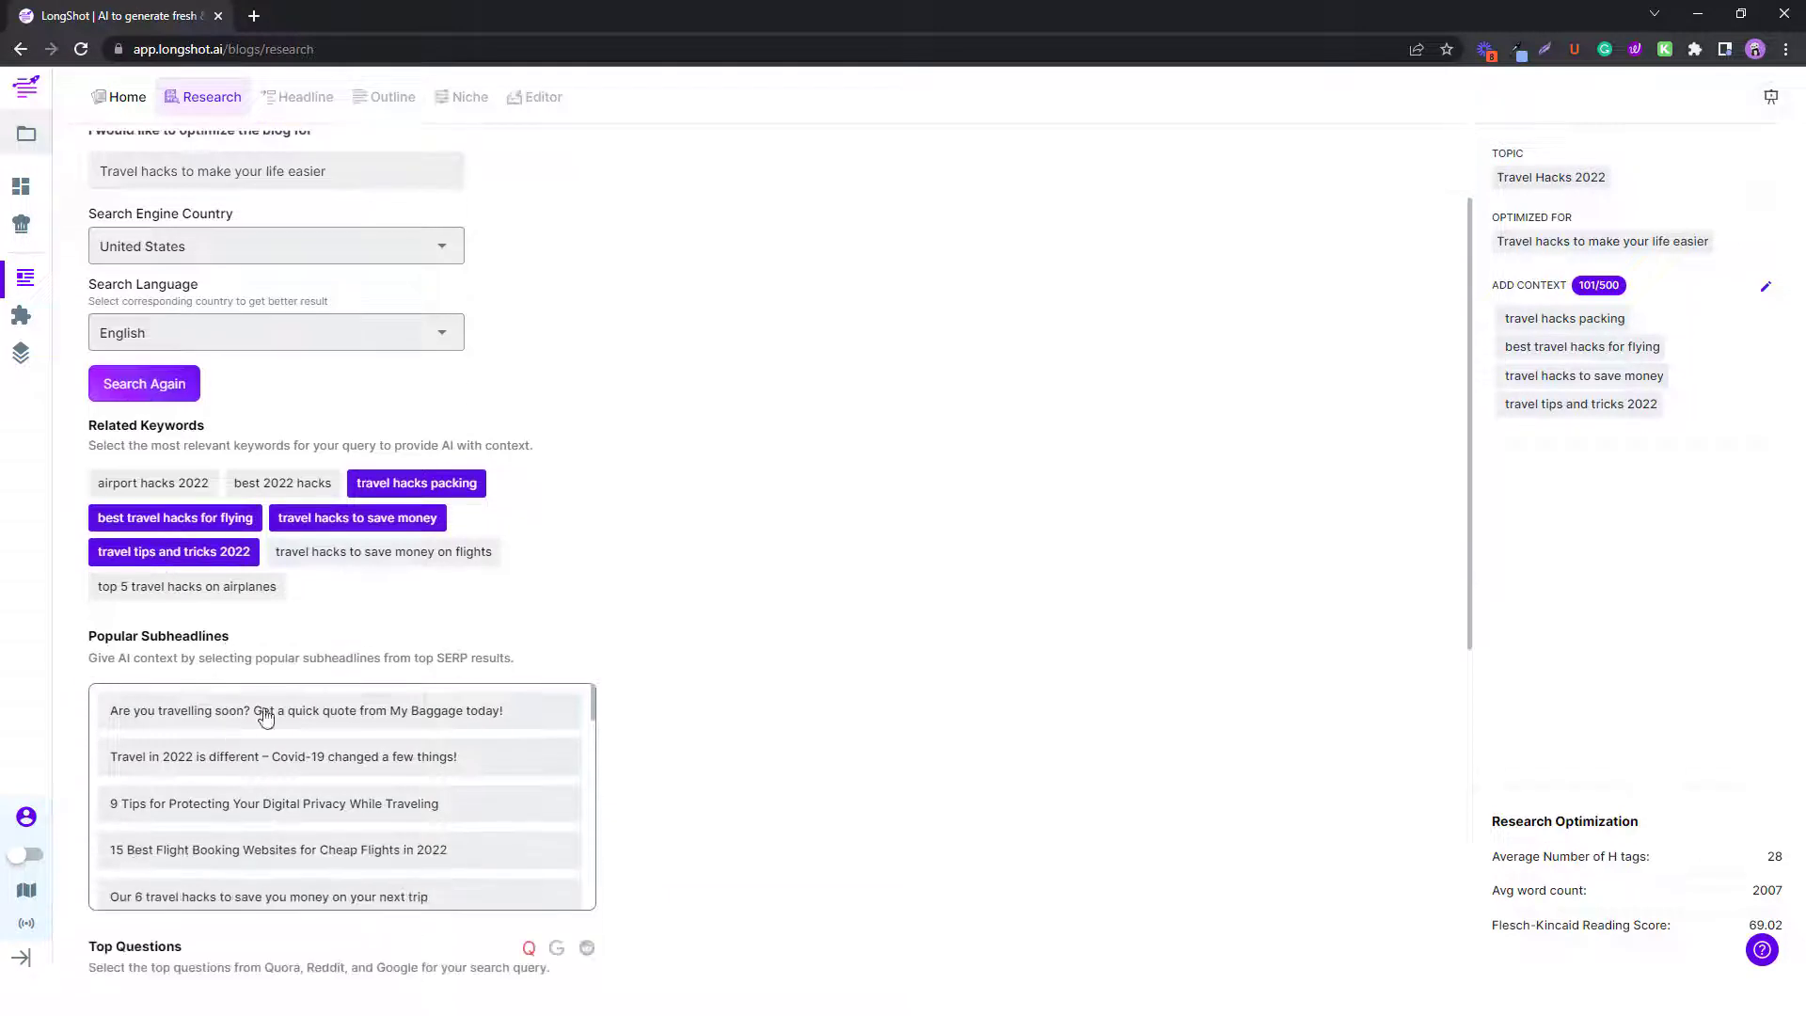
pyautogui.scroll(-1, 628, 604)
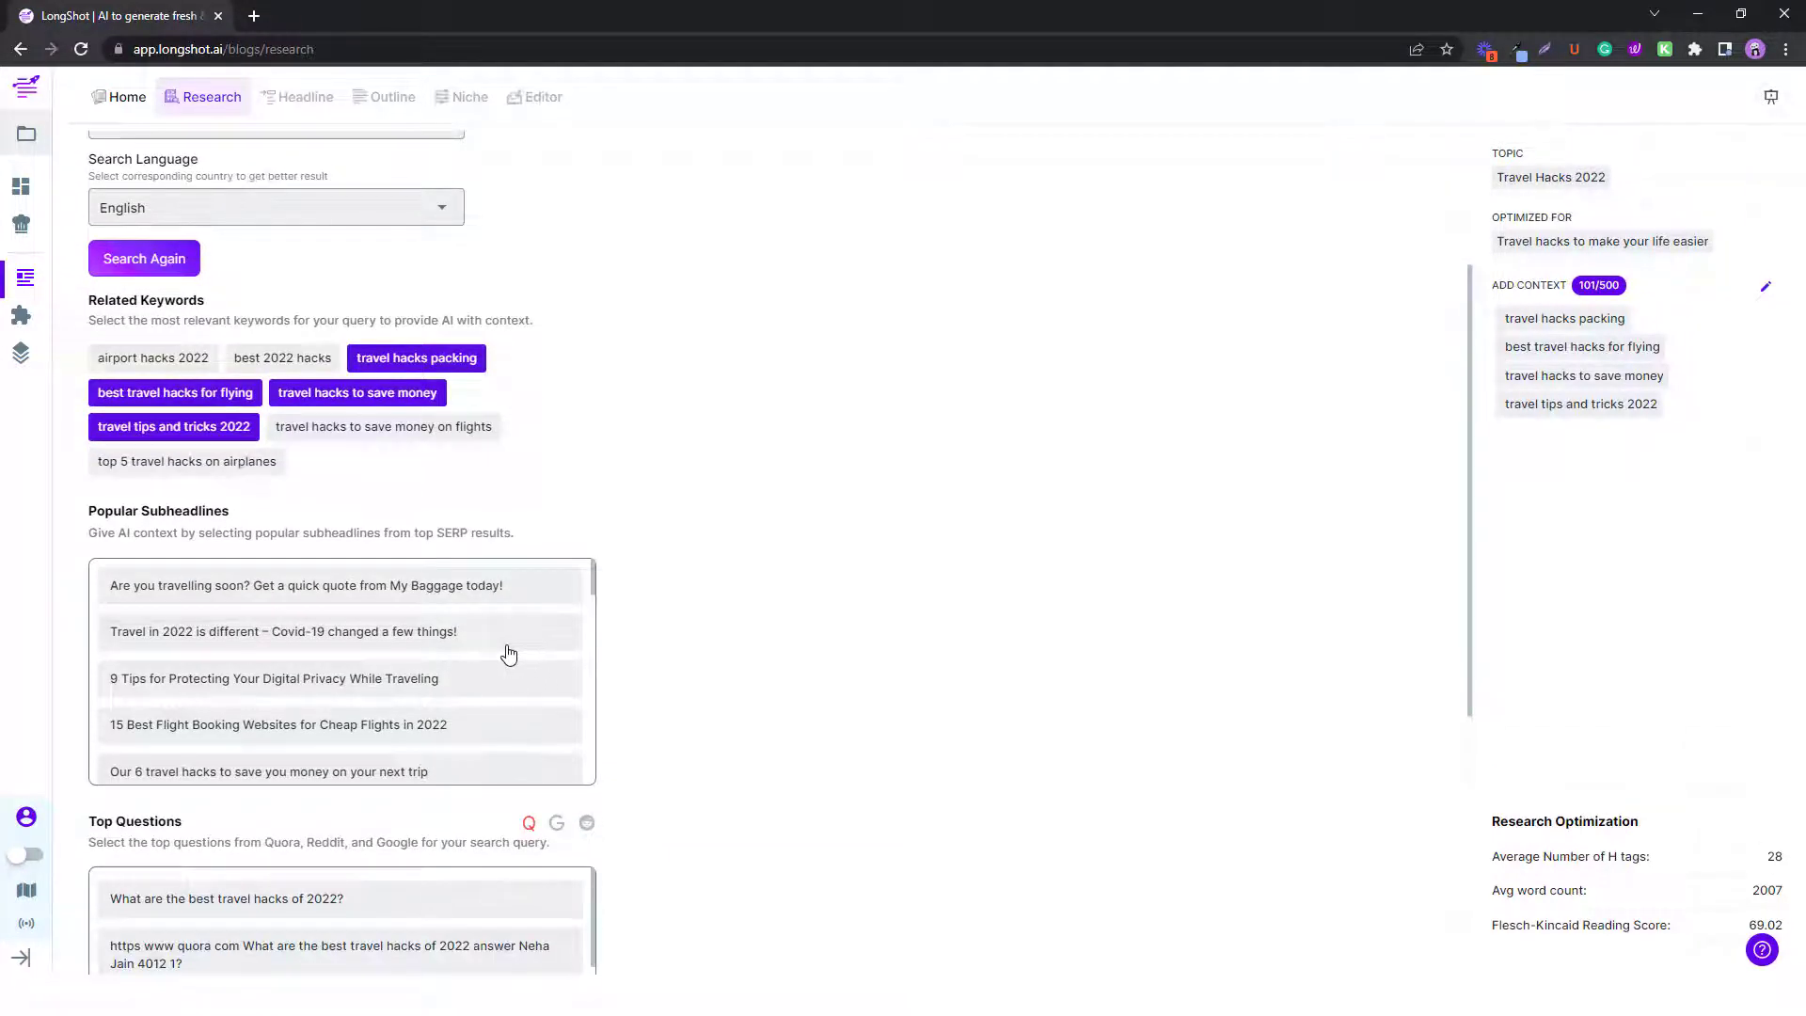
pyautogui.scroll(-1, 509, 655)
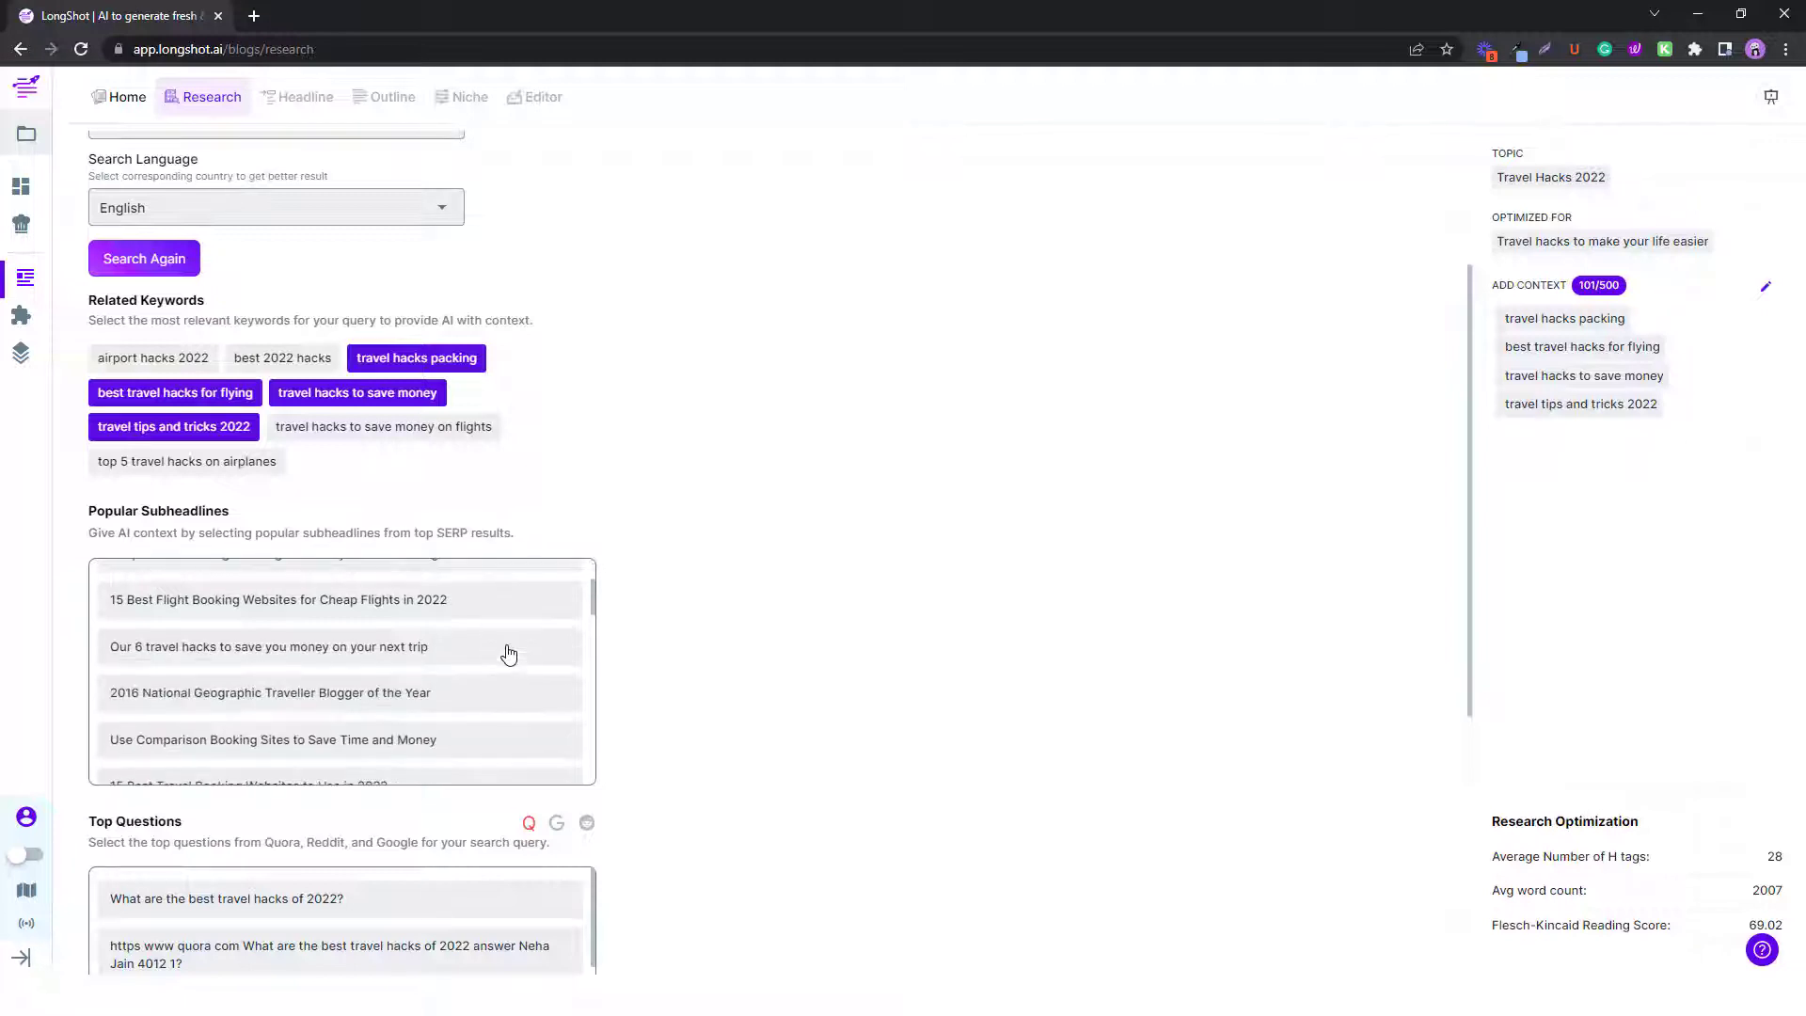
pyautogui.scroll(-3, 509, 653)
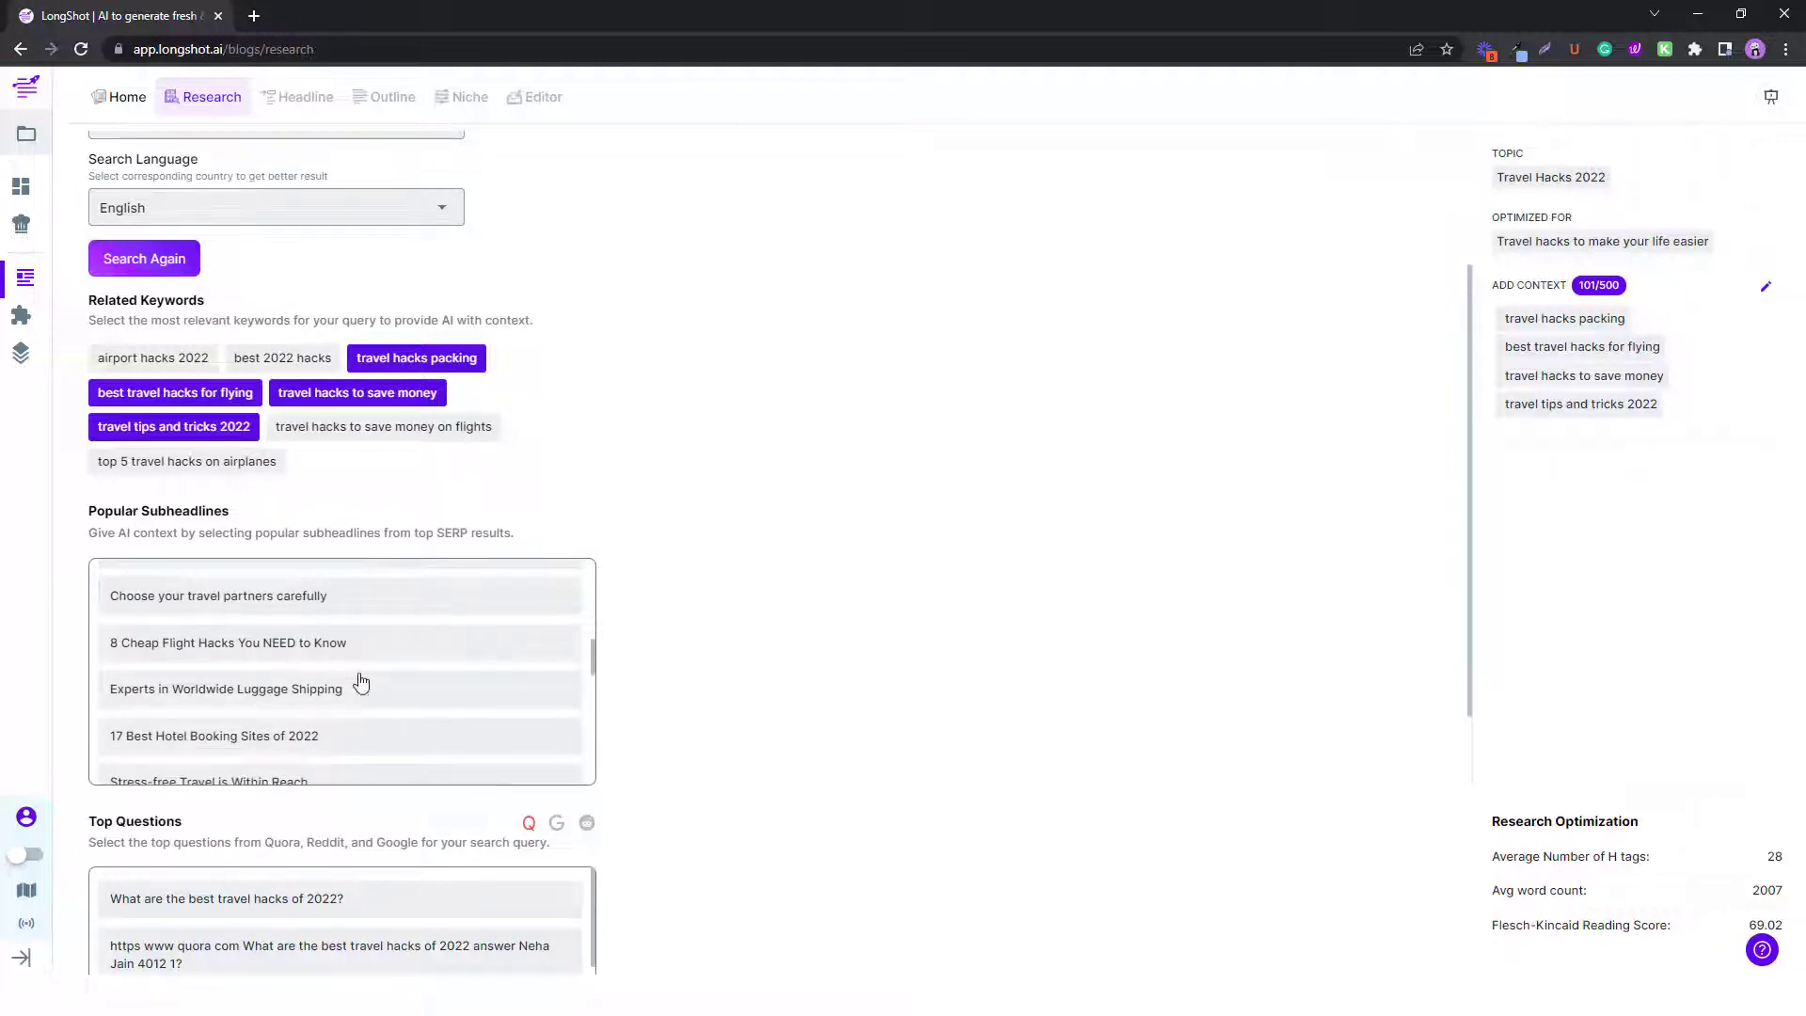
pyautogui.scroll(-2, 361, 687)
pyautogui.scroll(-1, 502, 657)
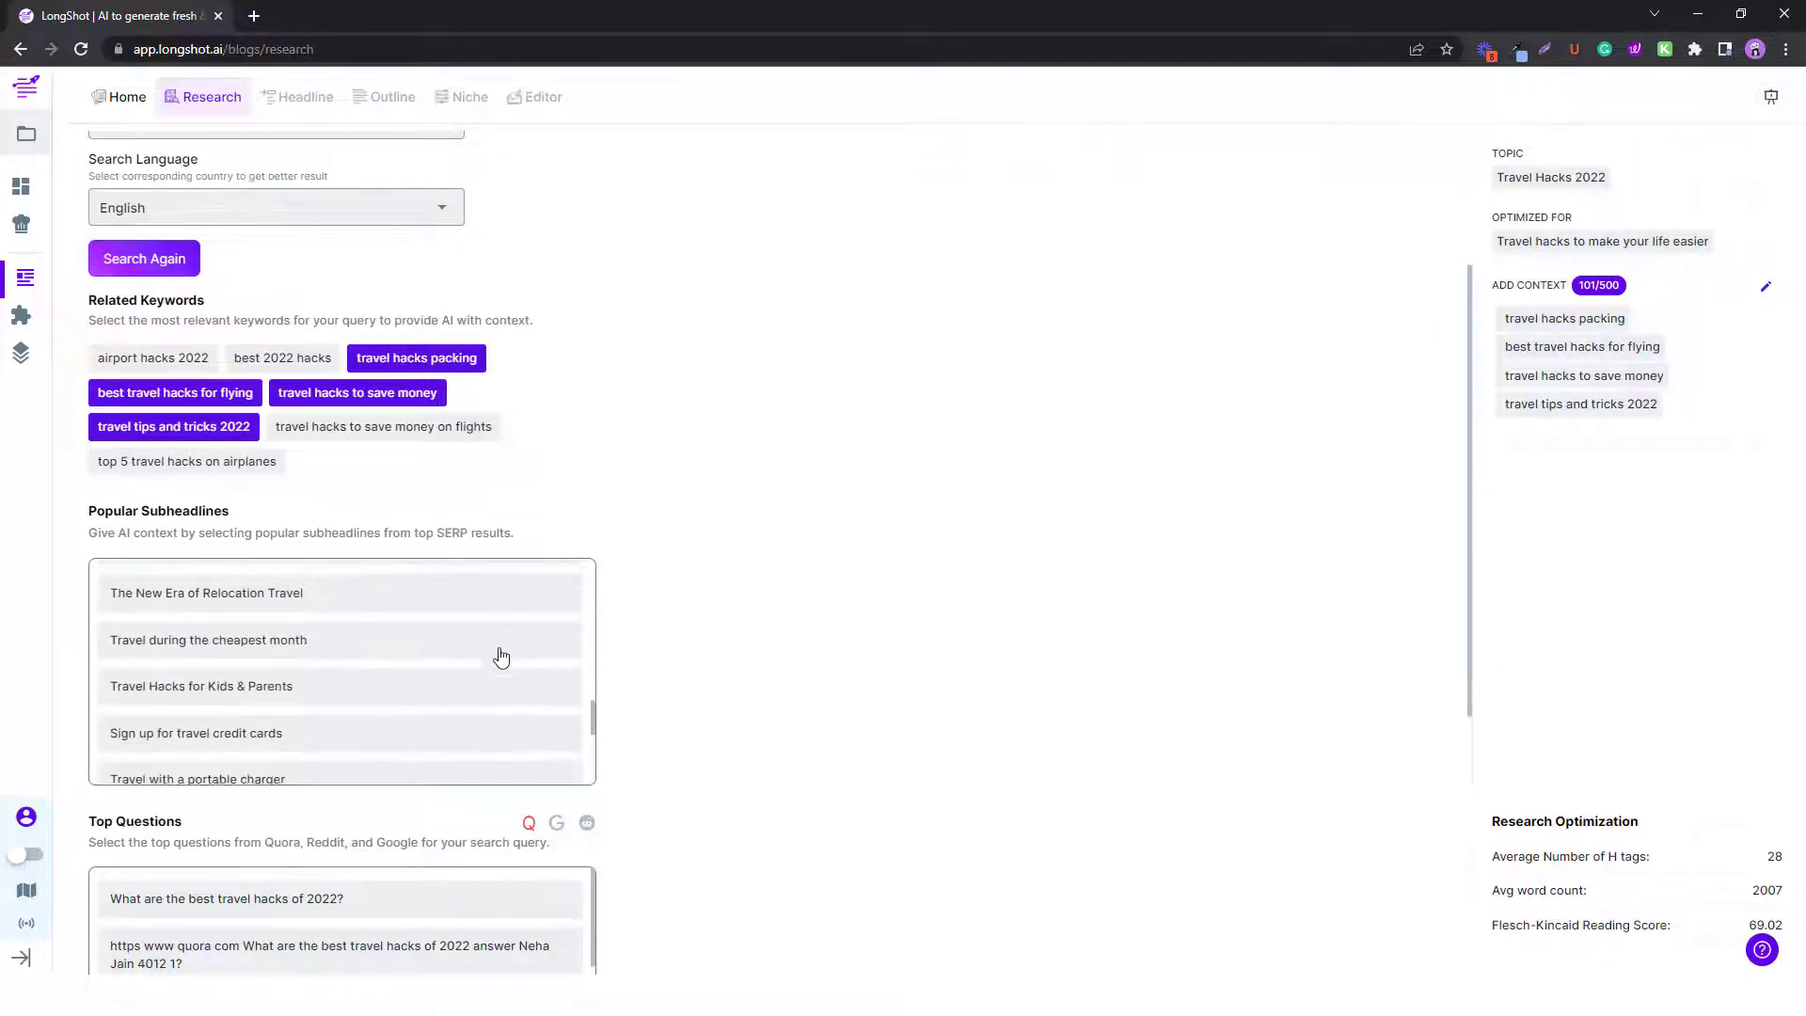
pyautogui.scroll(2, 242, 282)
pyautogui.scroll(-5, 677, 658)
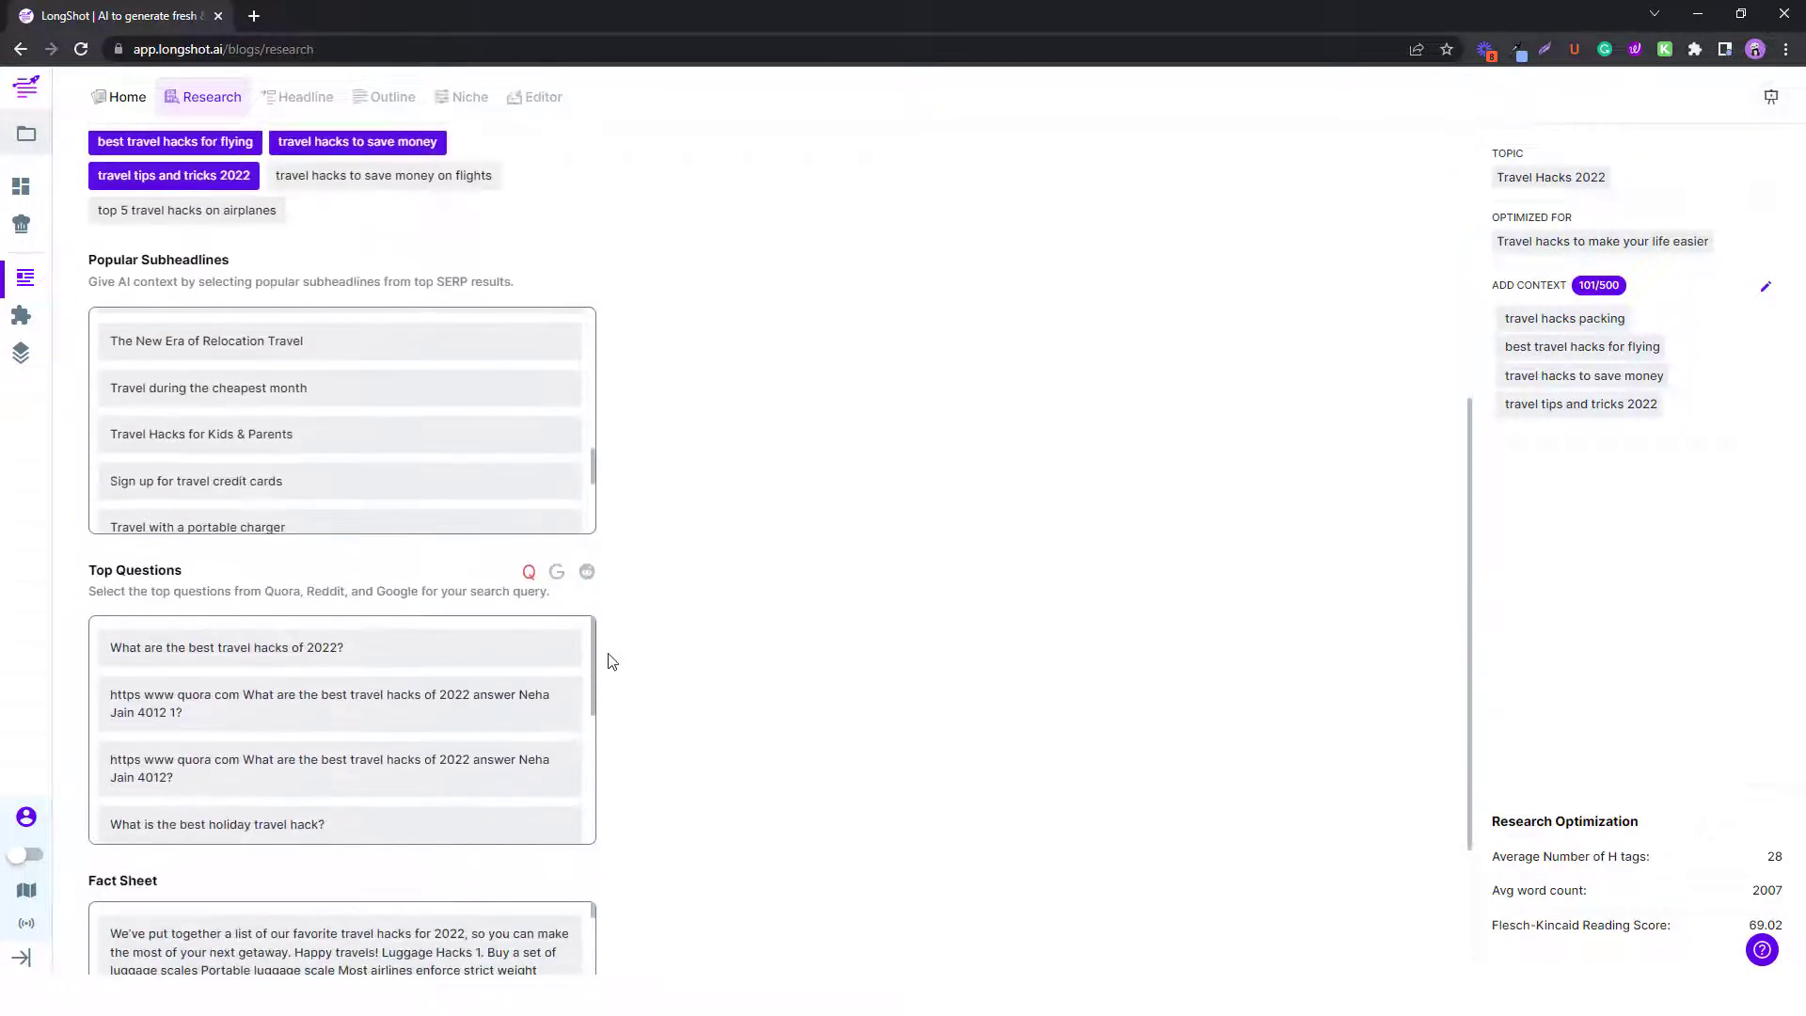
pyautogui.scroll(3, 188, 446)
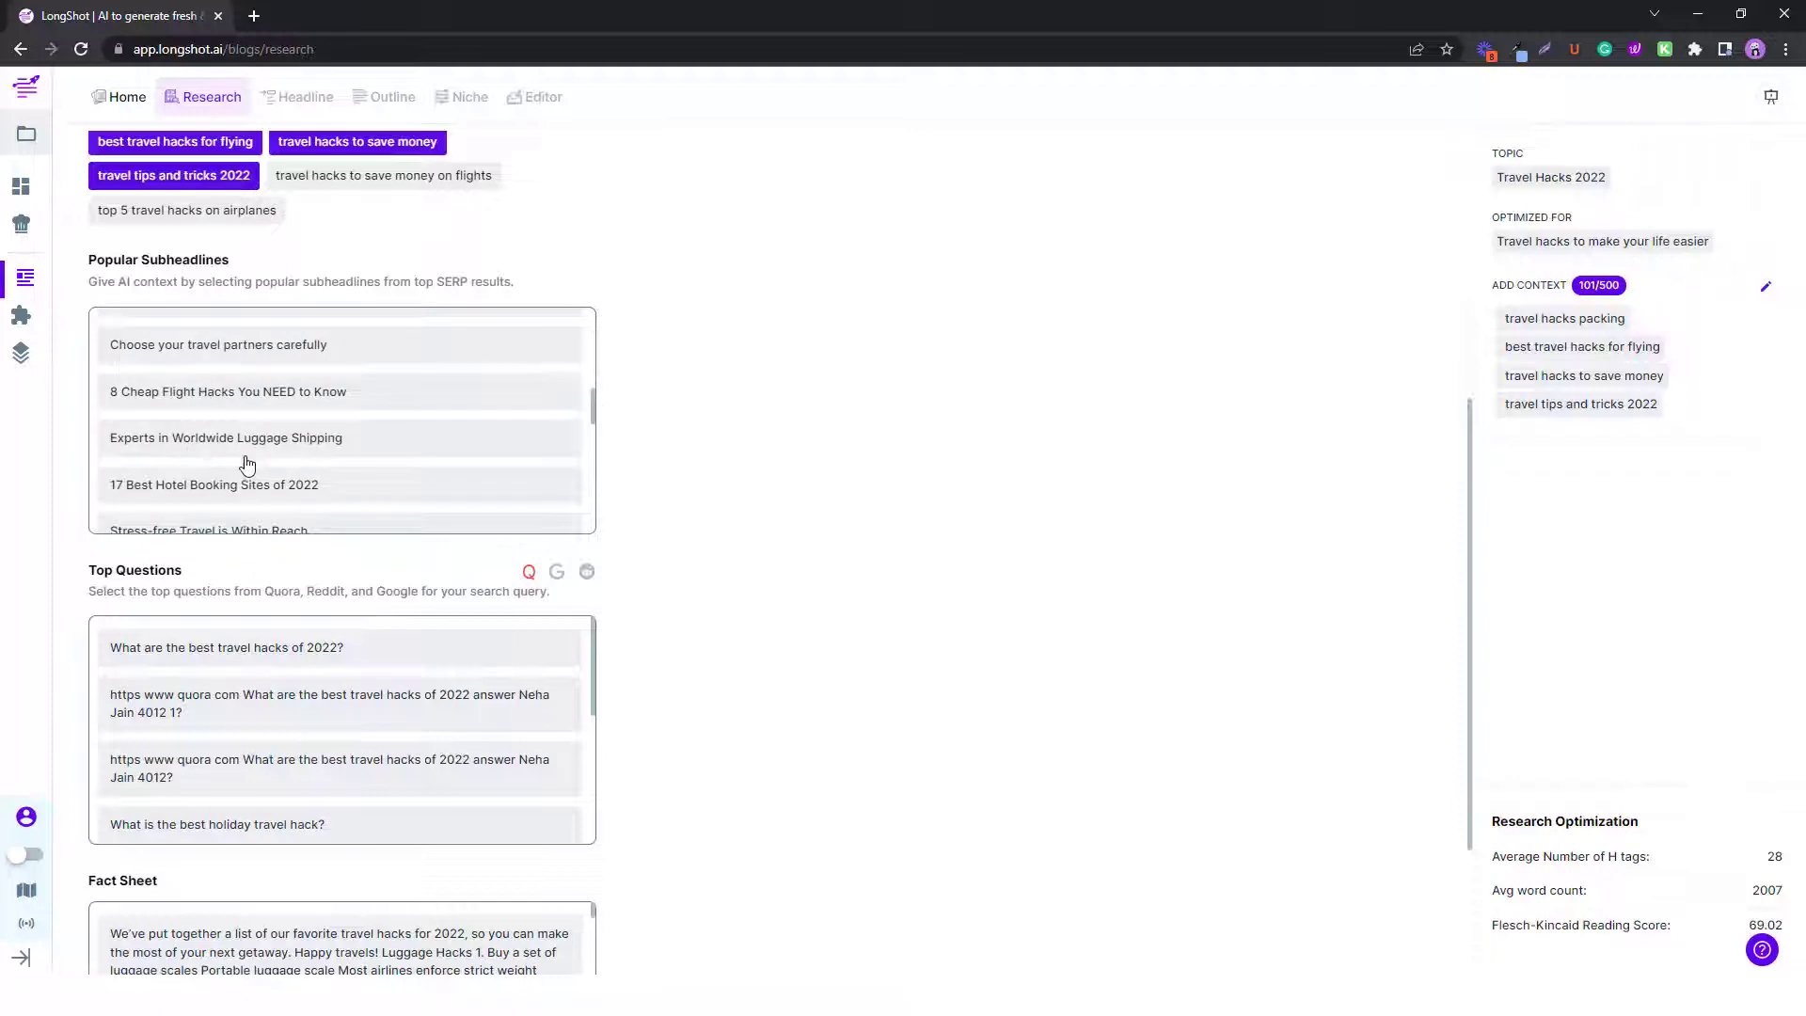
pyautogui.scroll(5, 230, 467)
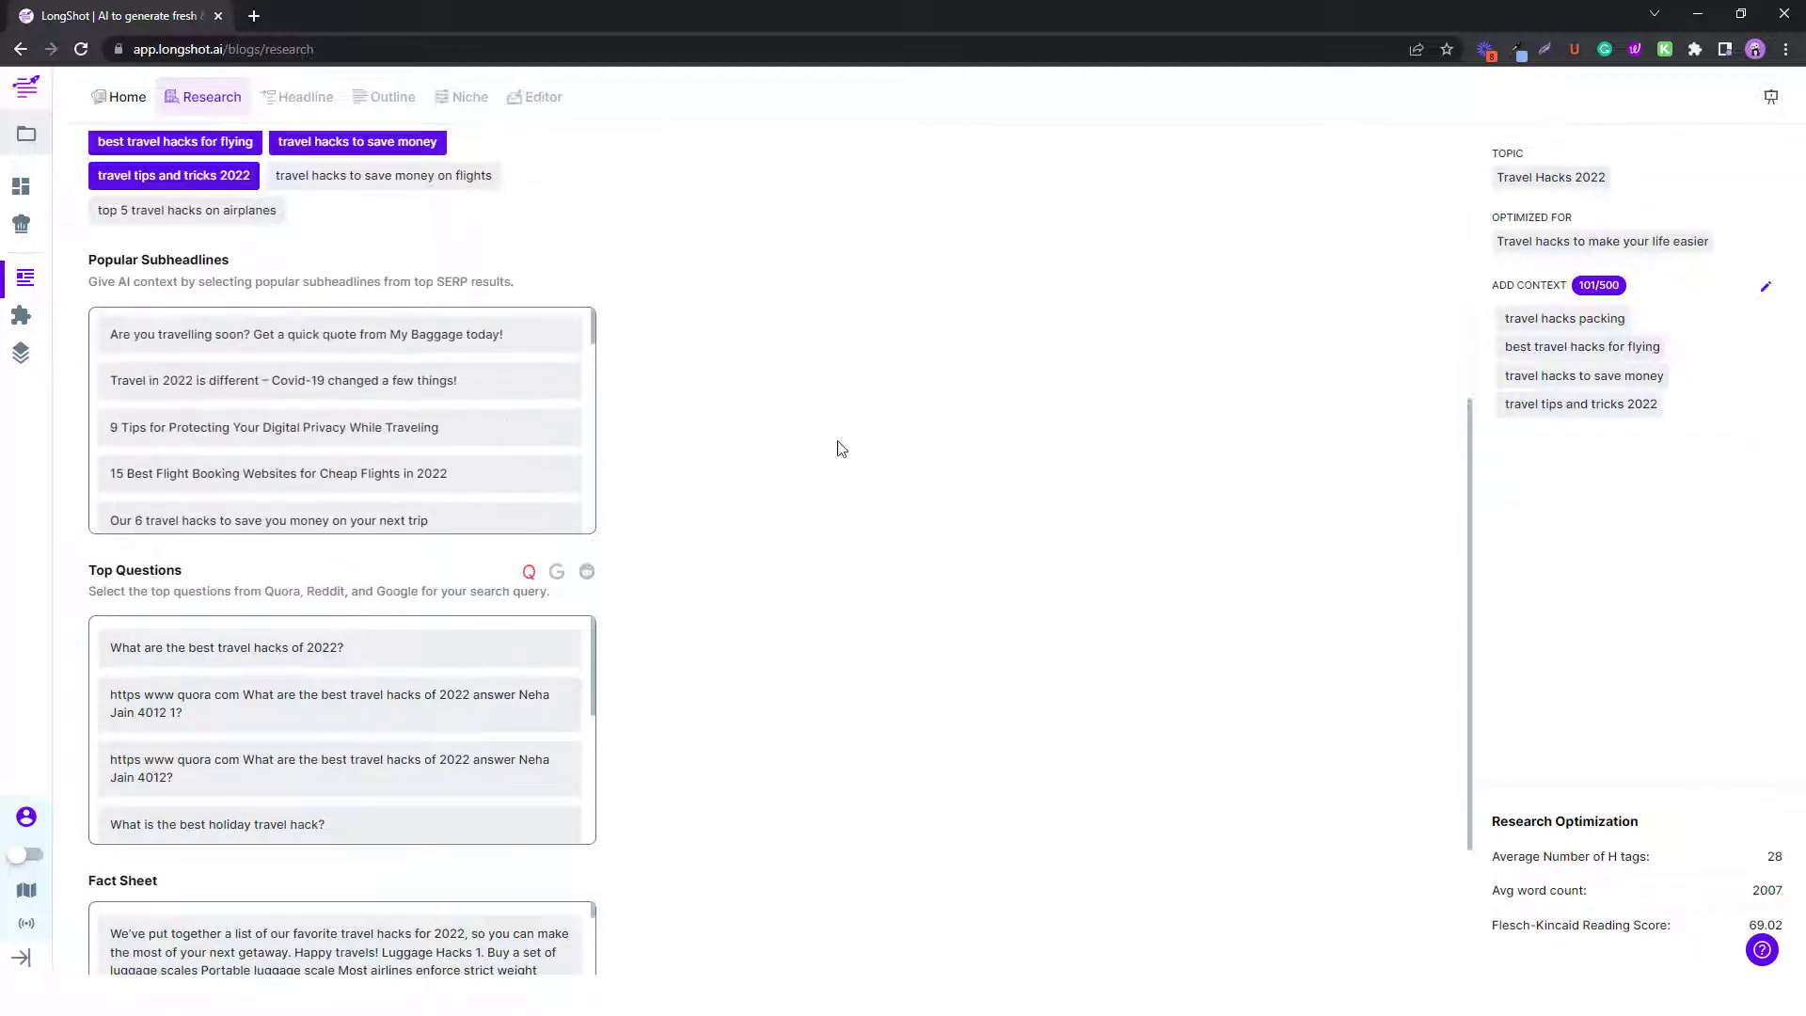
pyautogui.scroll(3, 842, 448)
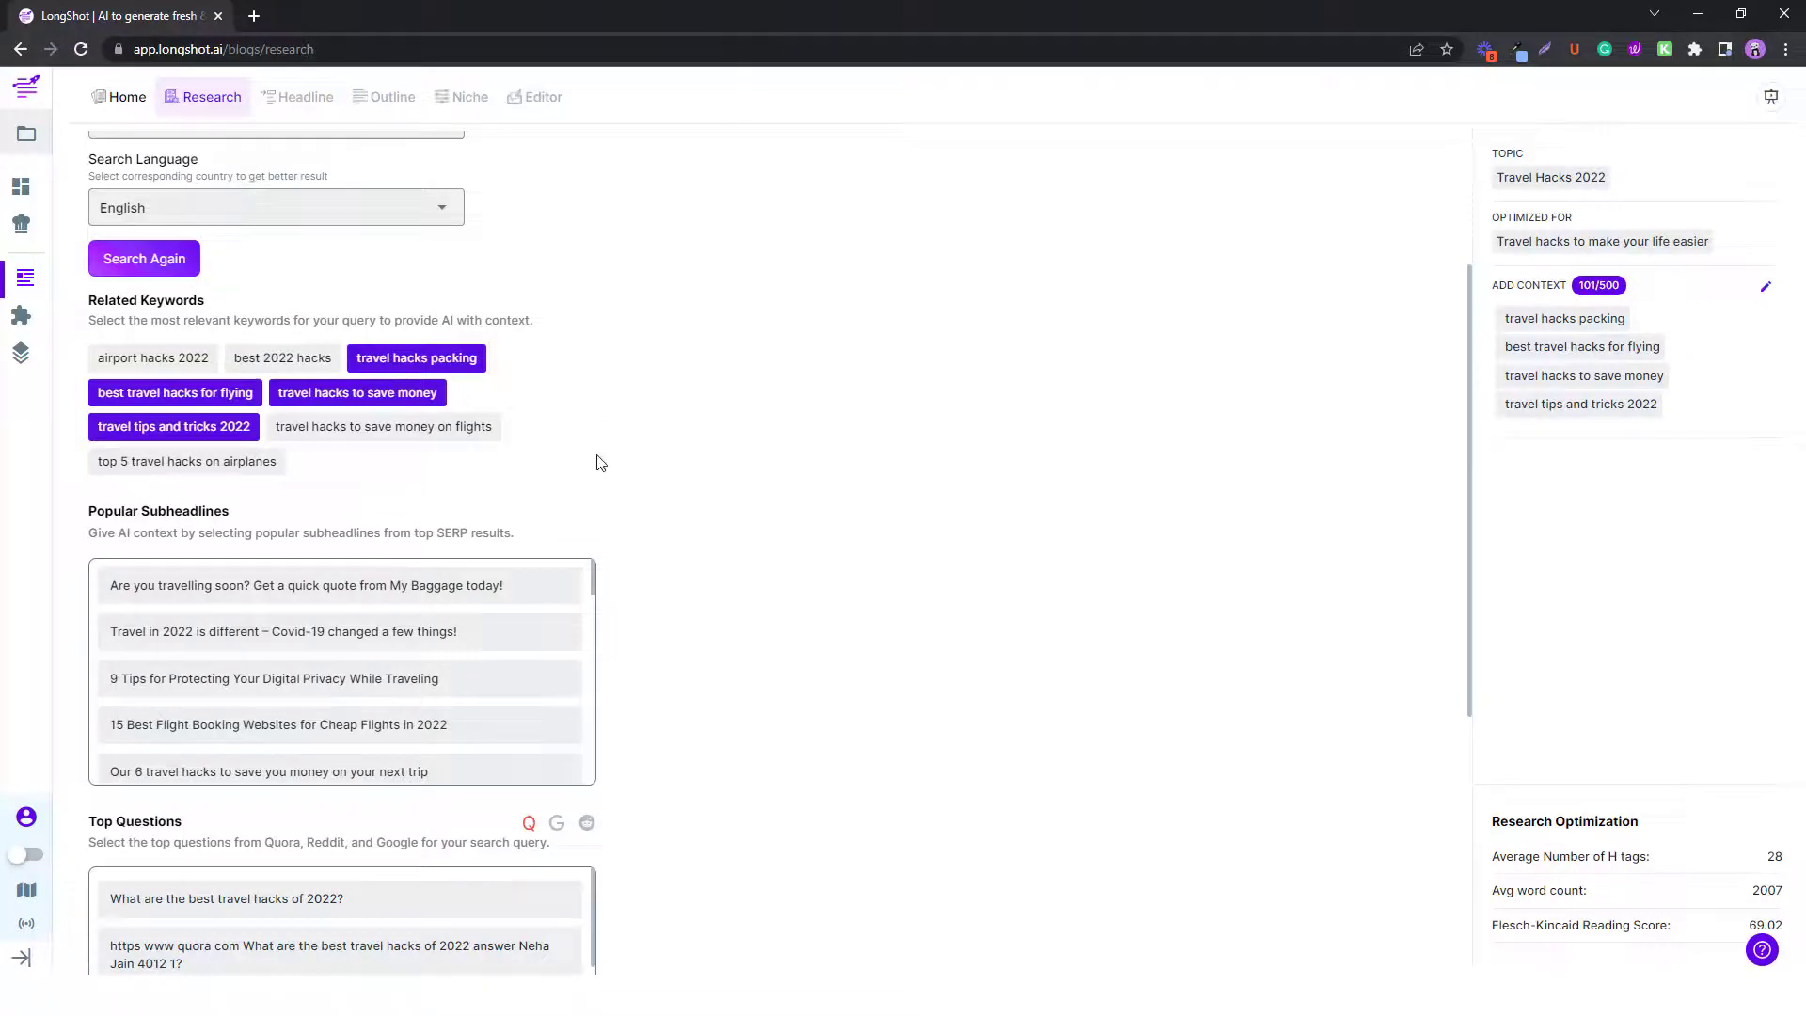
# Add the subheadlines "Avoid traveling on bottleneck days", "Use a Dedicated Travel Credit Card" and "Travel with only carry-on luggage" to the context.
pyautogui.scroll(-4, 653, 589)
pyautogui.scroll(-2, 311, 327)
pyautogui.scroll(-5, 178, 335)
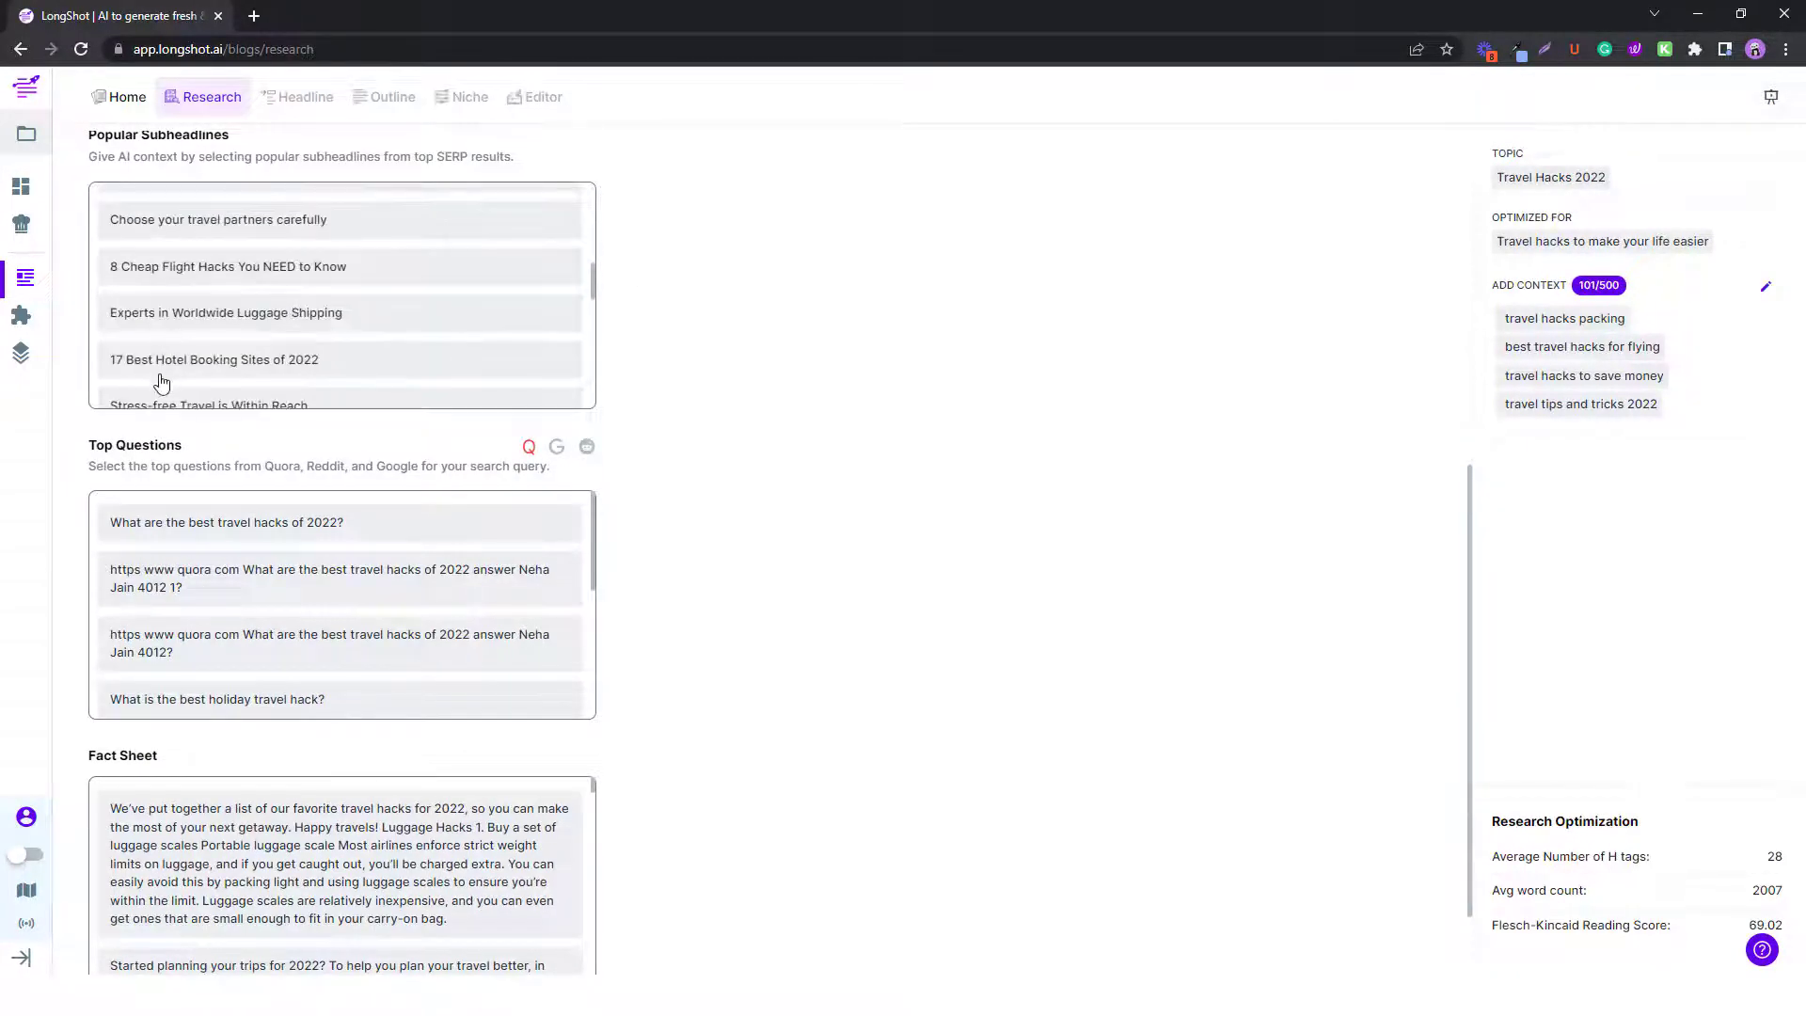
pyautogui.scroll(-1, 161, 381)
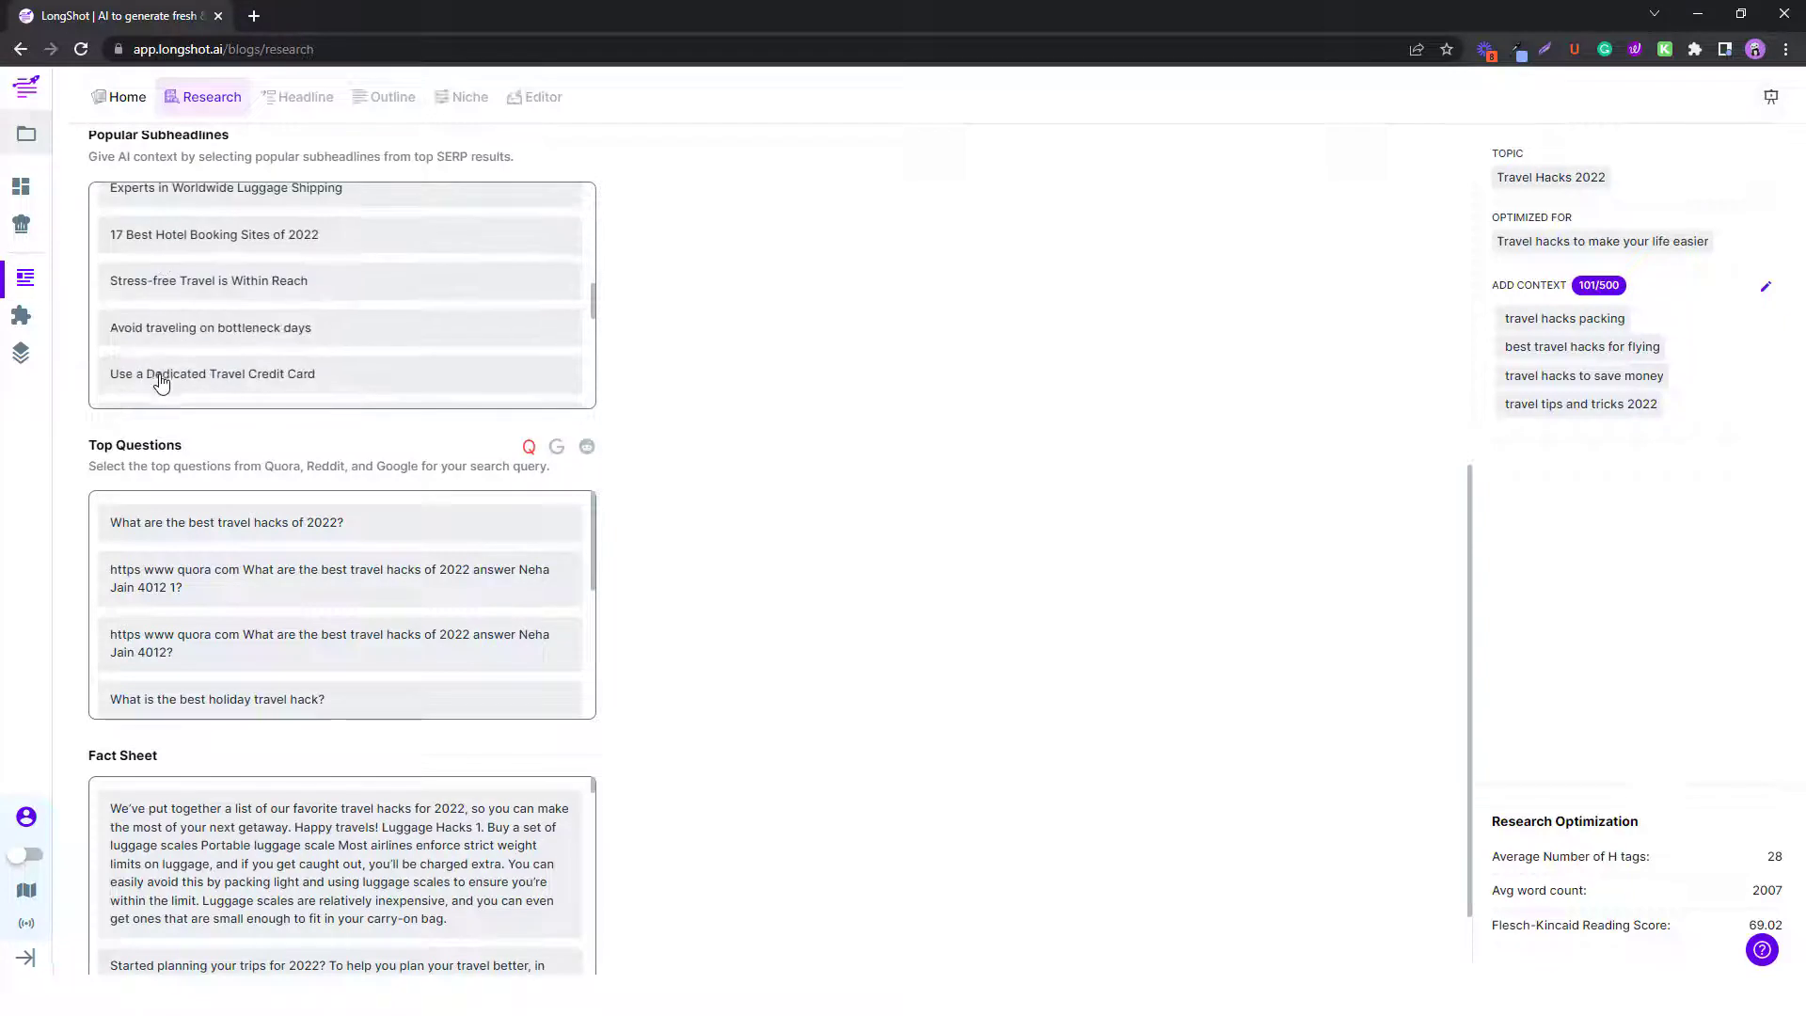
pyautogui.click(214, 331)
pyautogui.scroll(-1, 214, 338)
pyautogui.scroll(1, 226, 301)
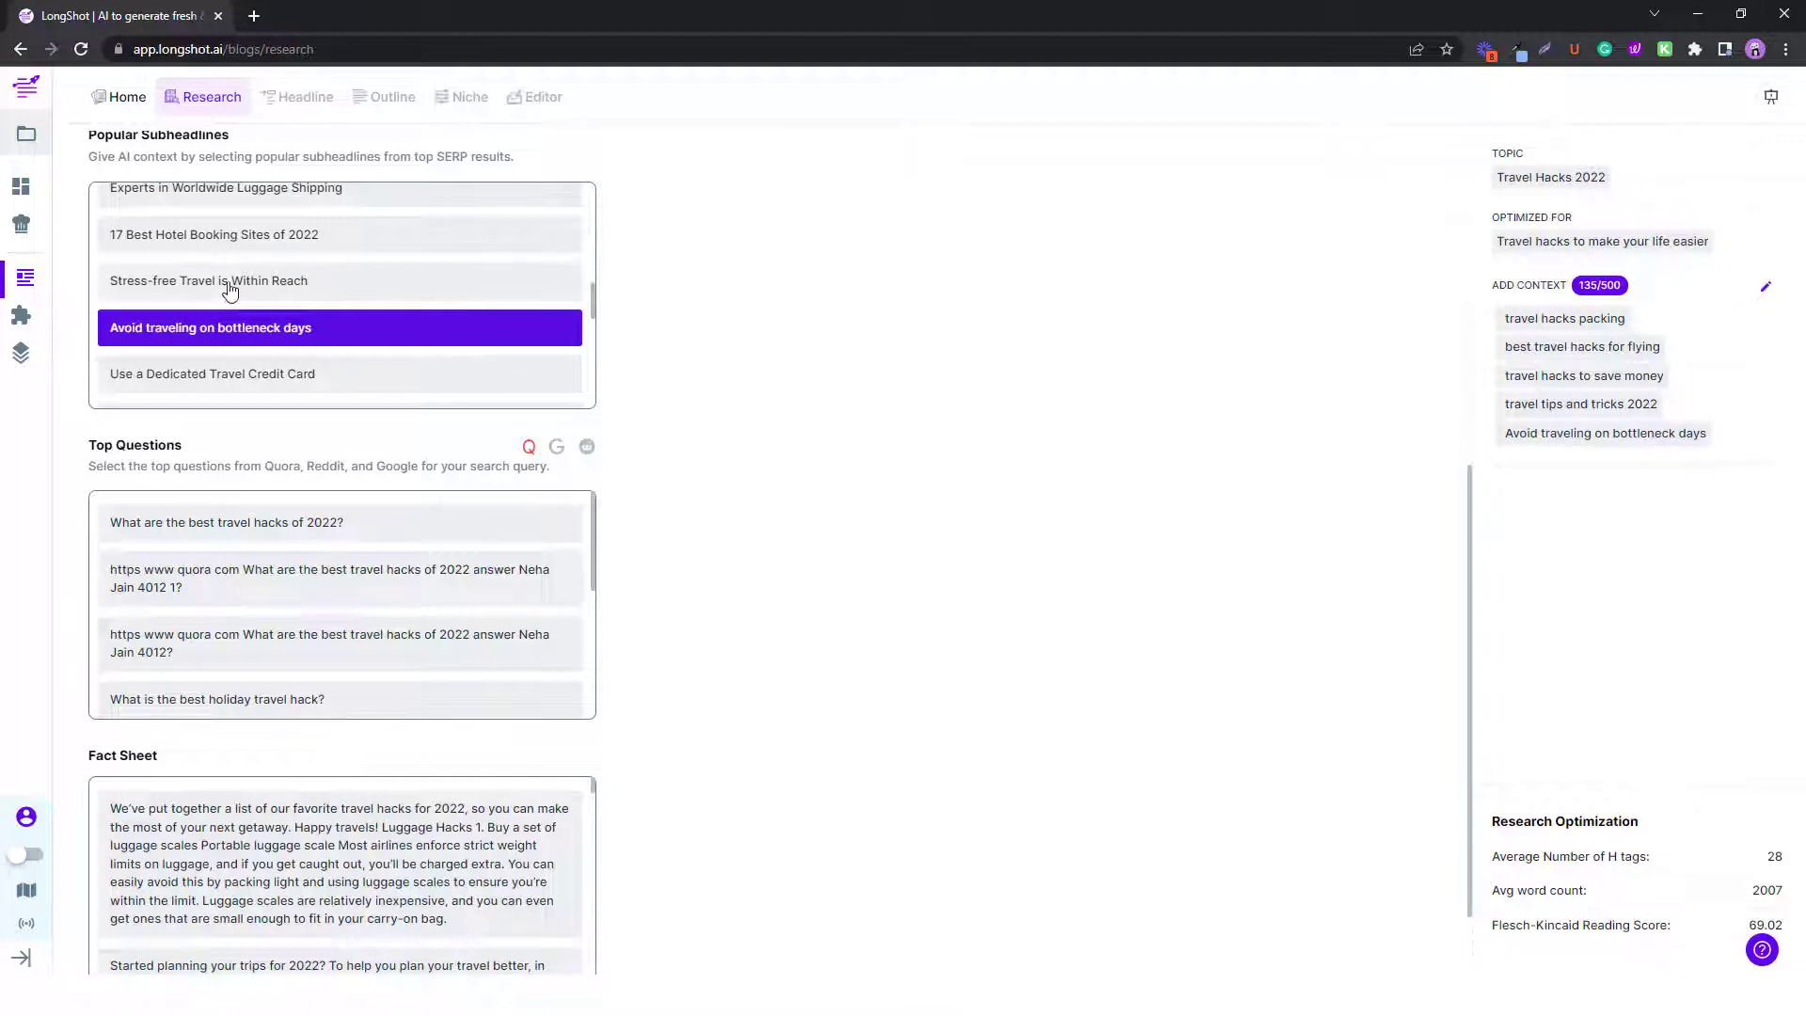
pyautogui.scroll(-1, 306, 301)
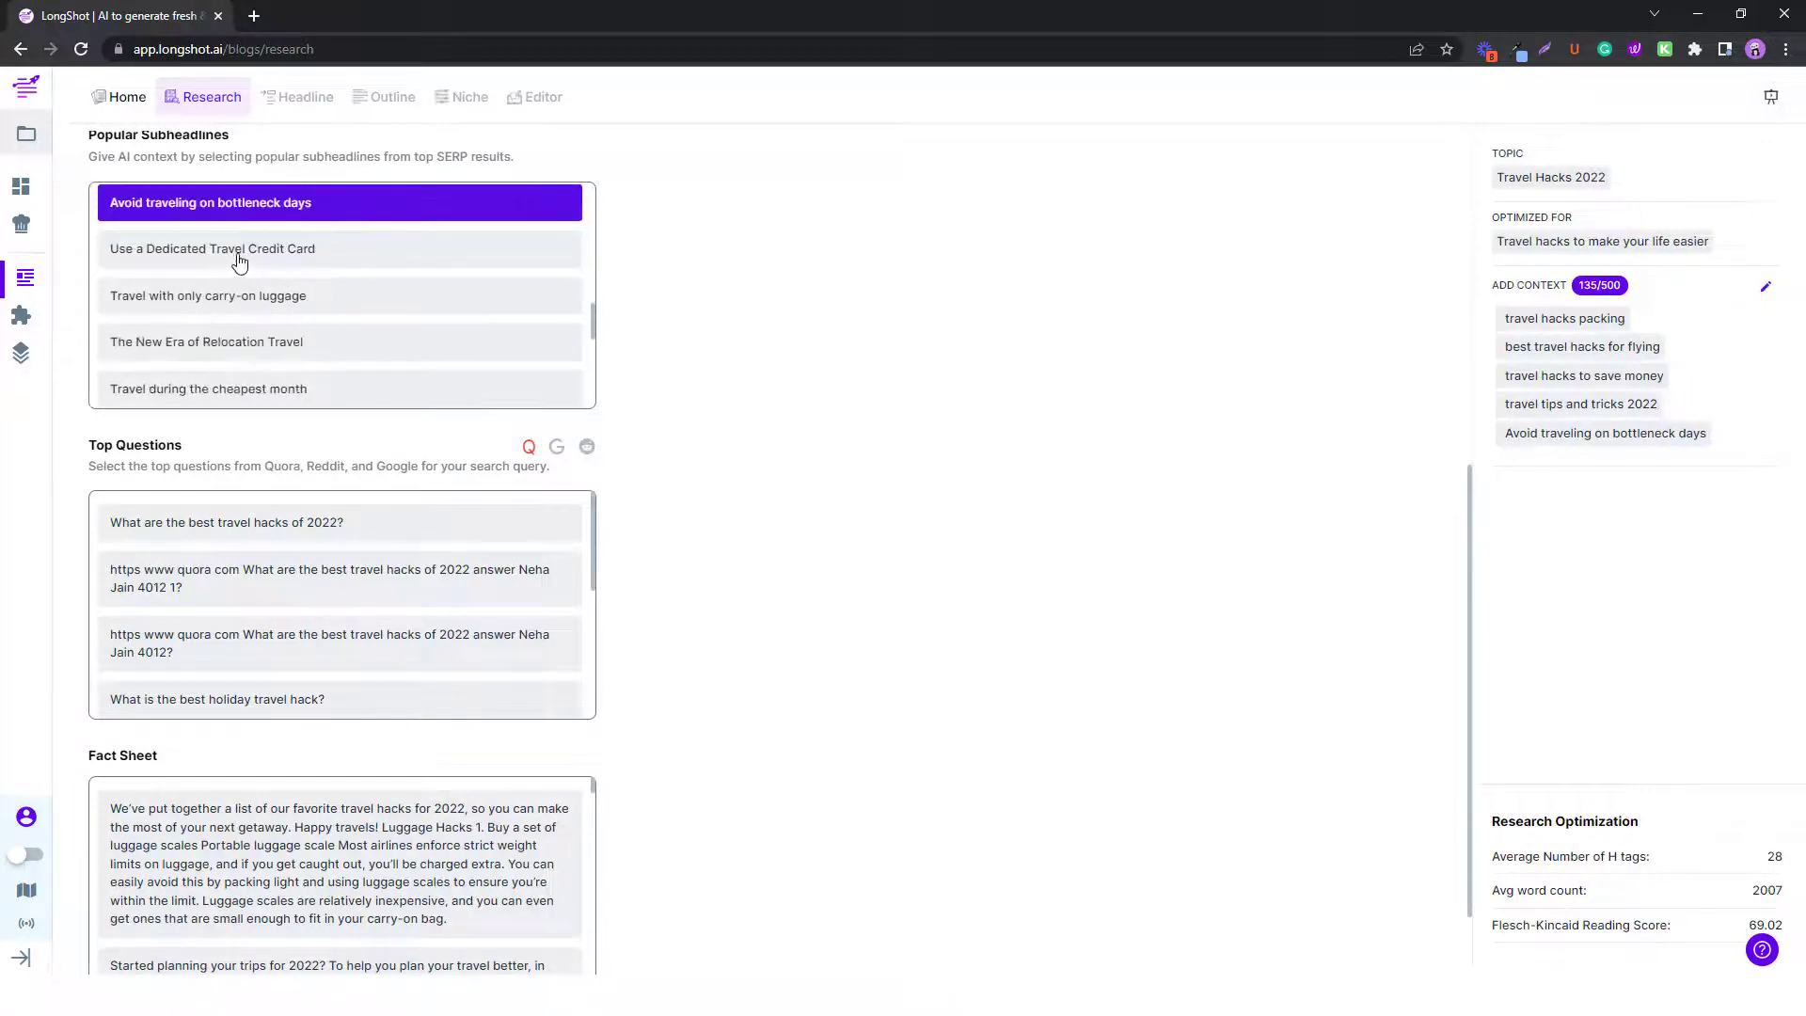
pyautogui.click(169, 258)
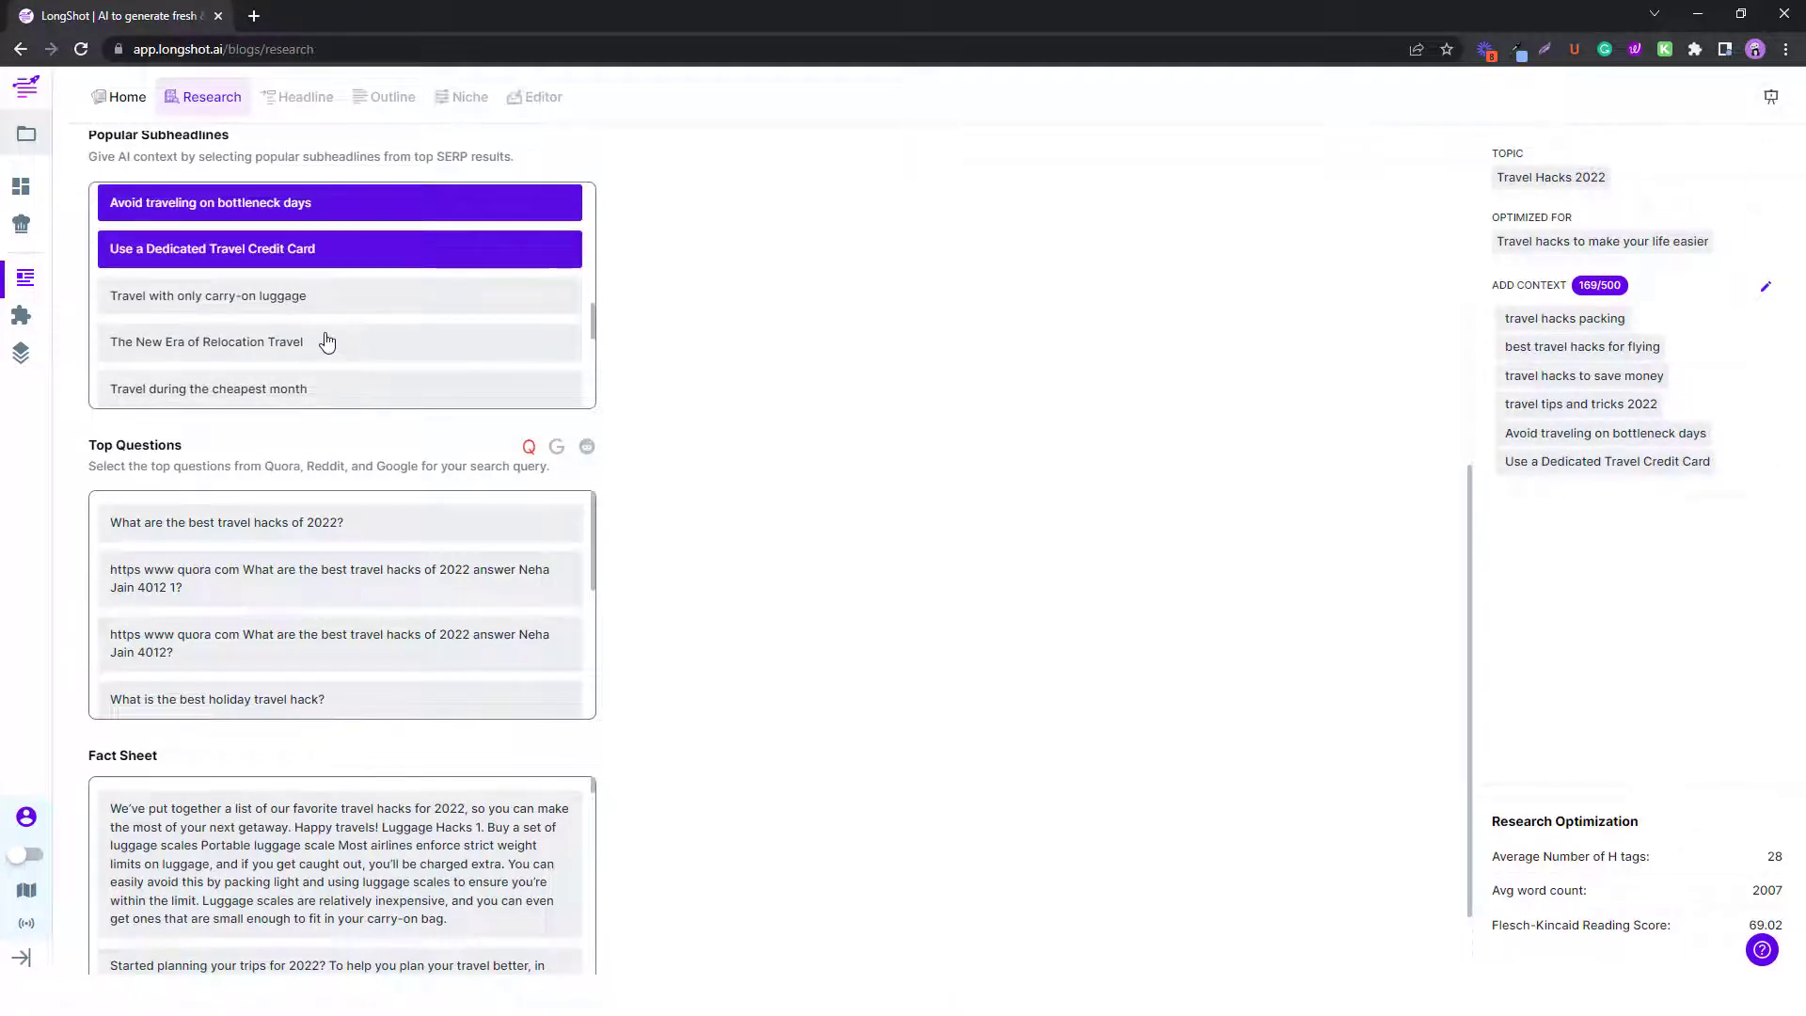
pyautogui.click(227, 302)
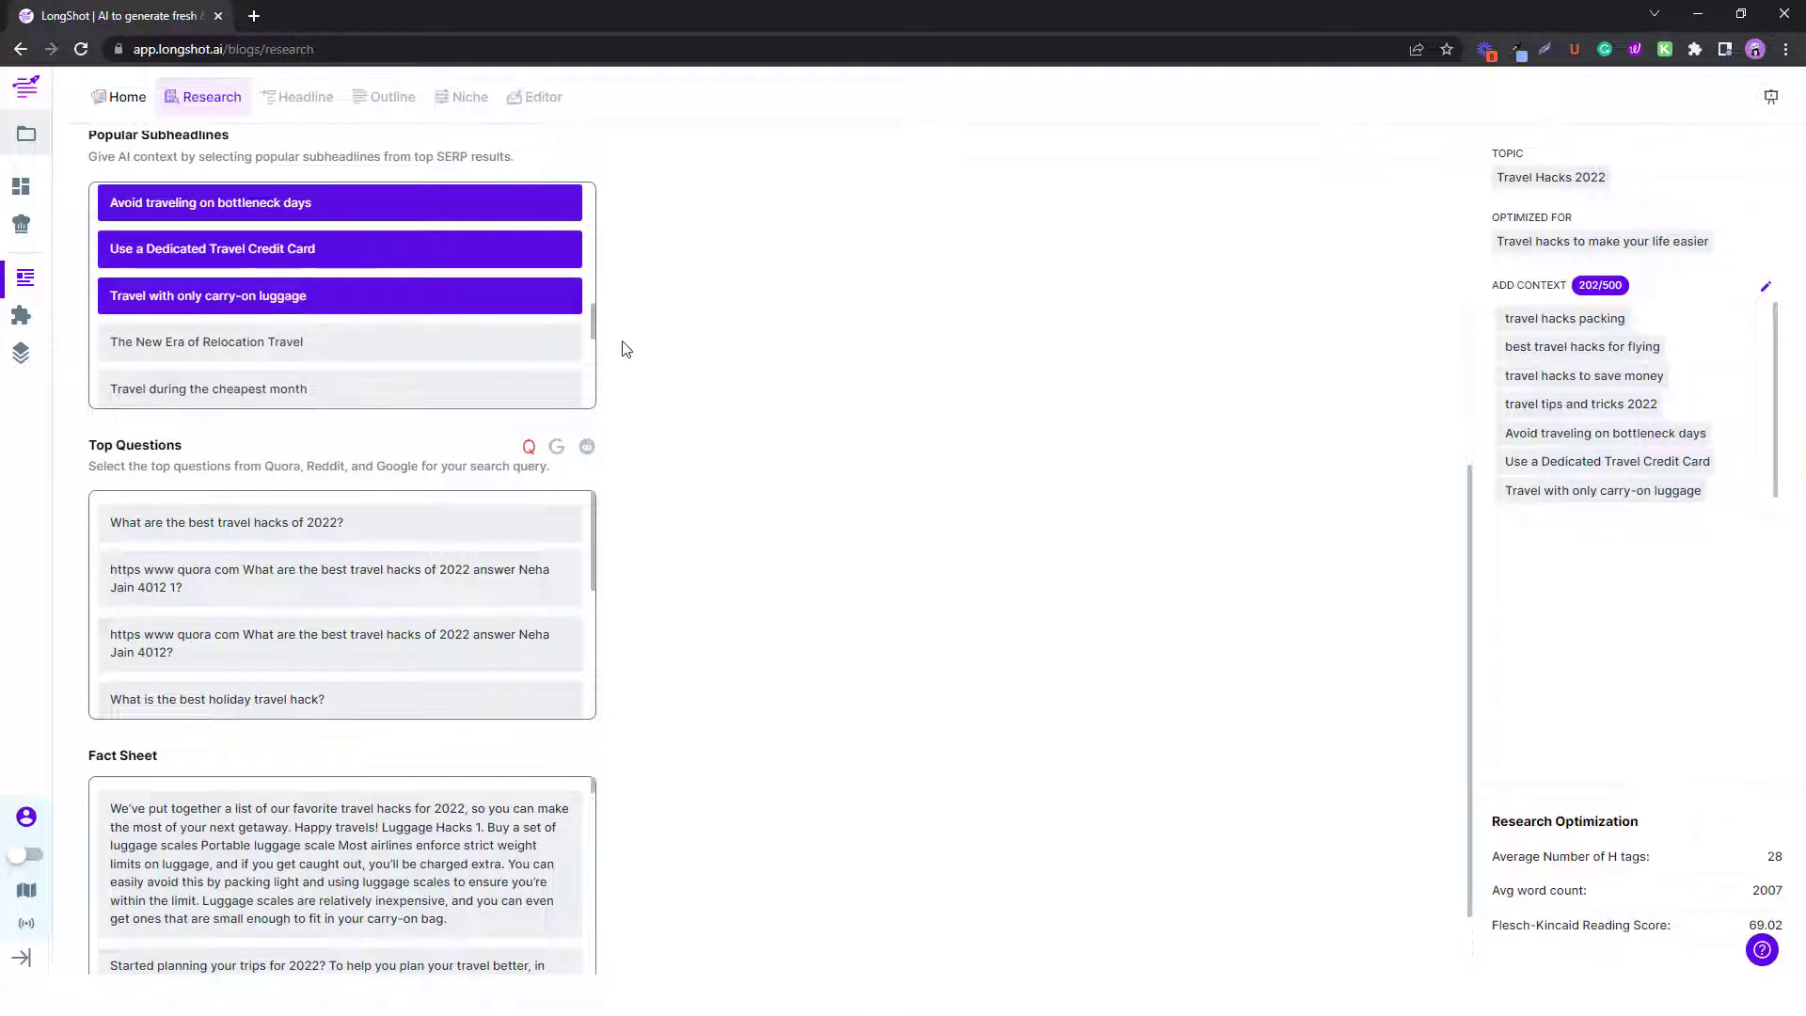
# Add the Quora questions "What are the best travel hacks in the US?" and "What is the cheapest way to travel in 2022?" to the context.
pyautogui.scroll(-1, 677, 371)
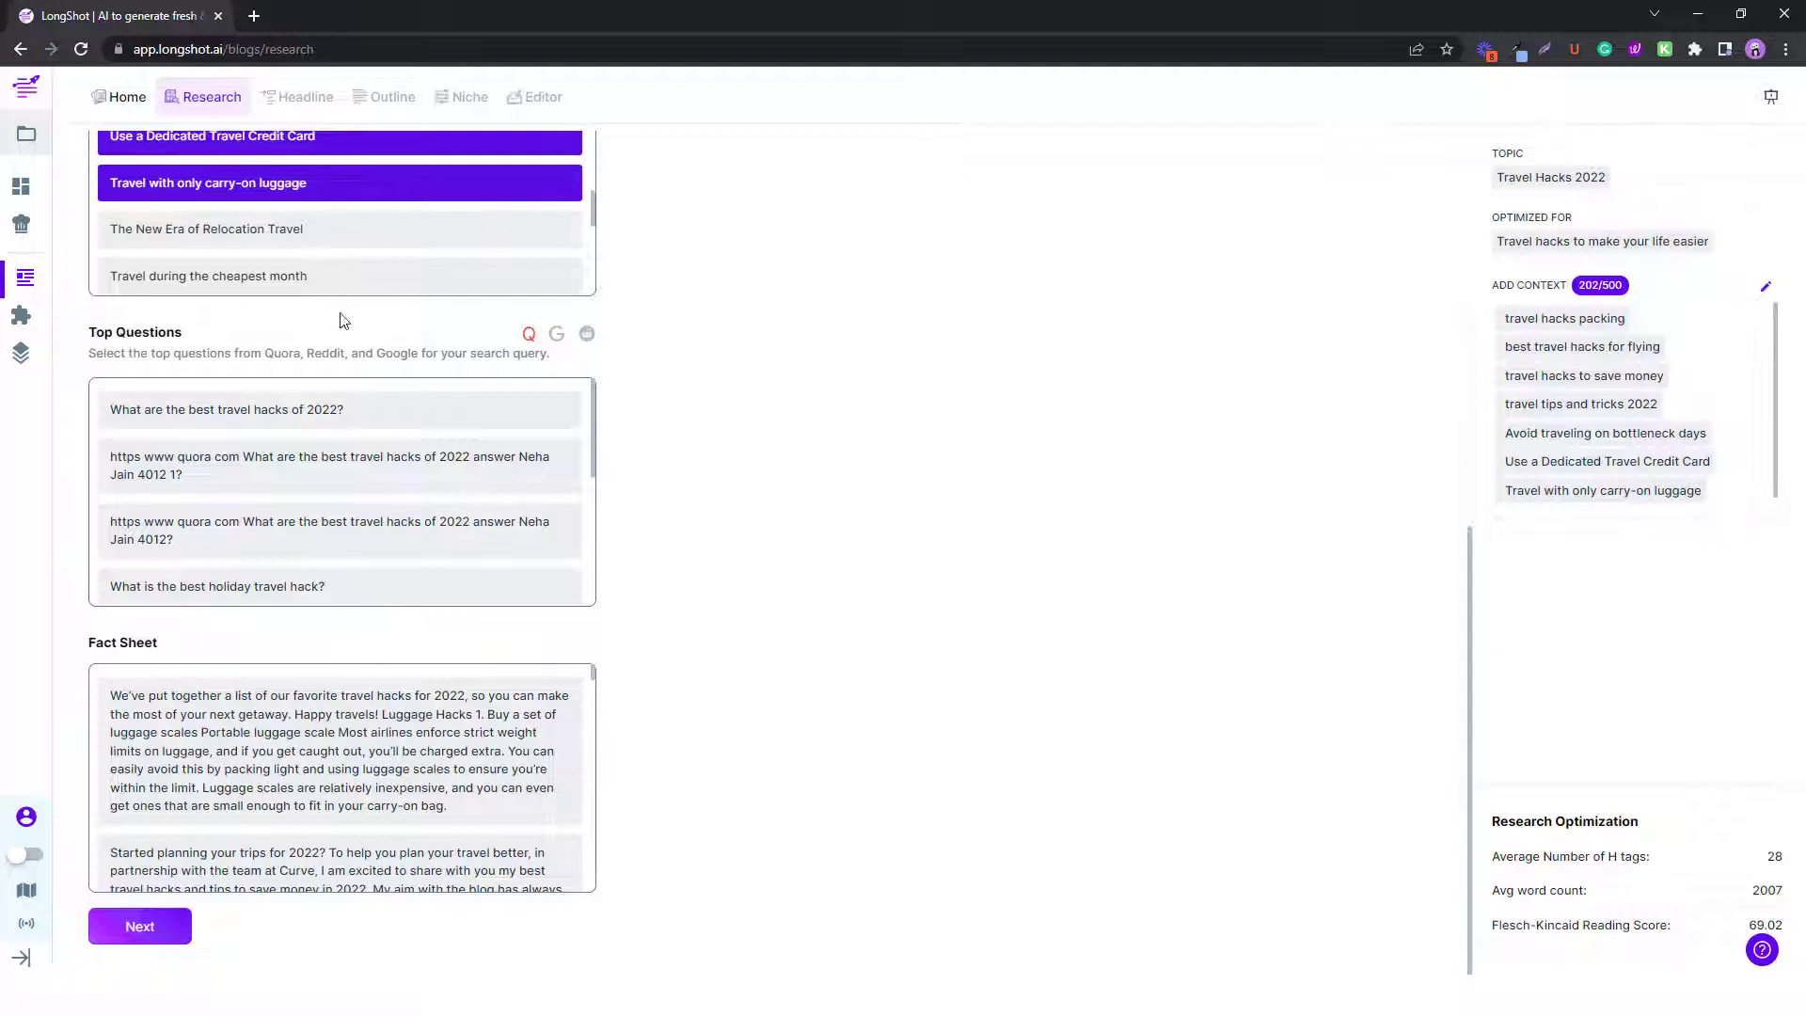
pyautogui.click(559, 337)
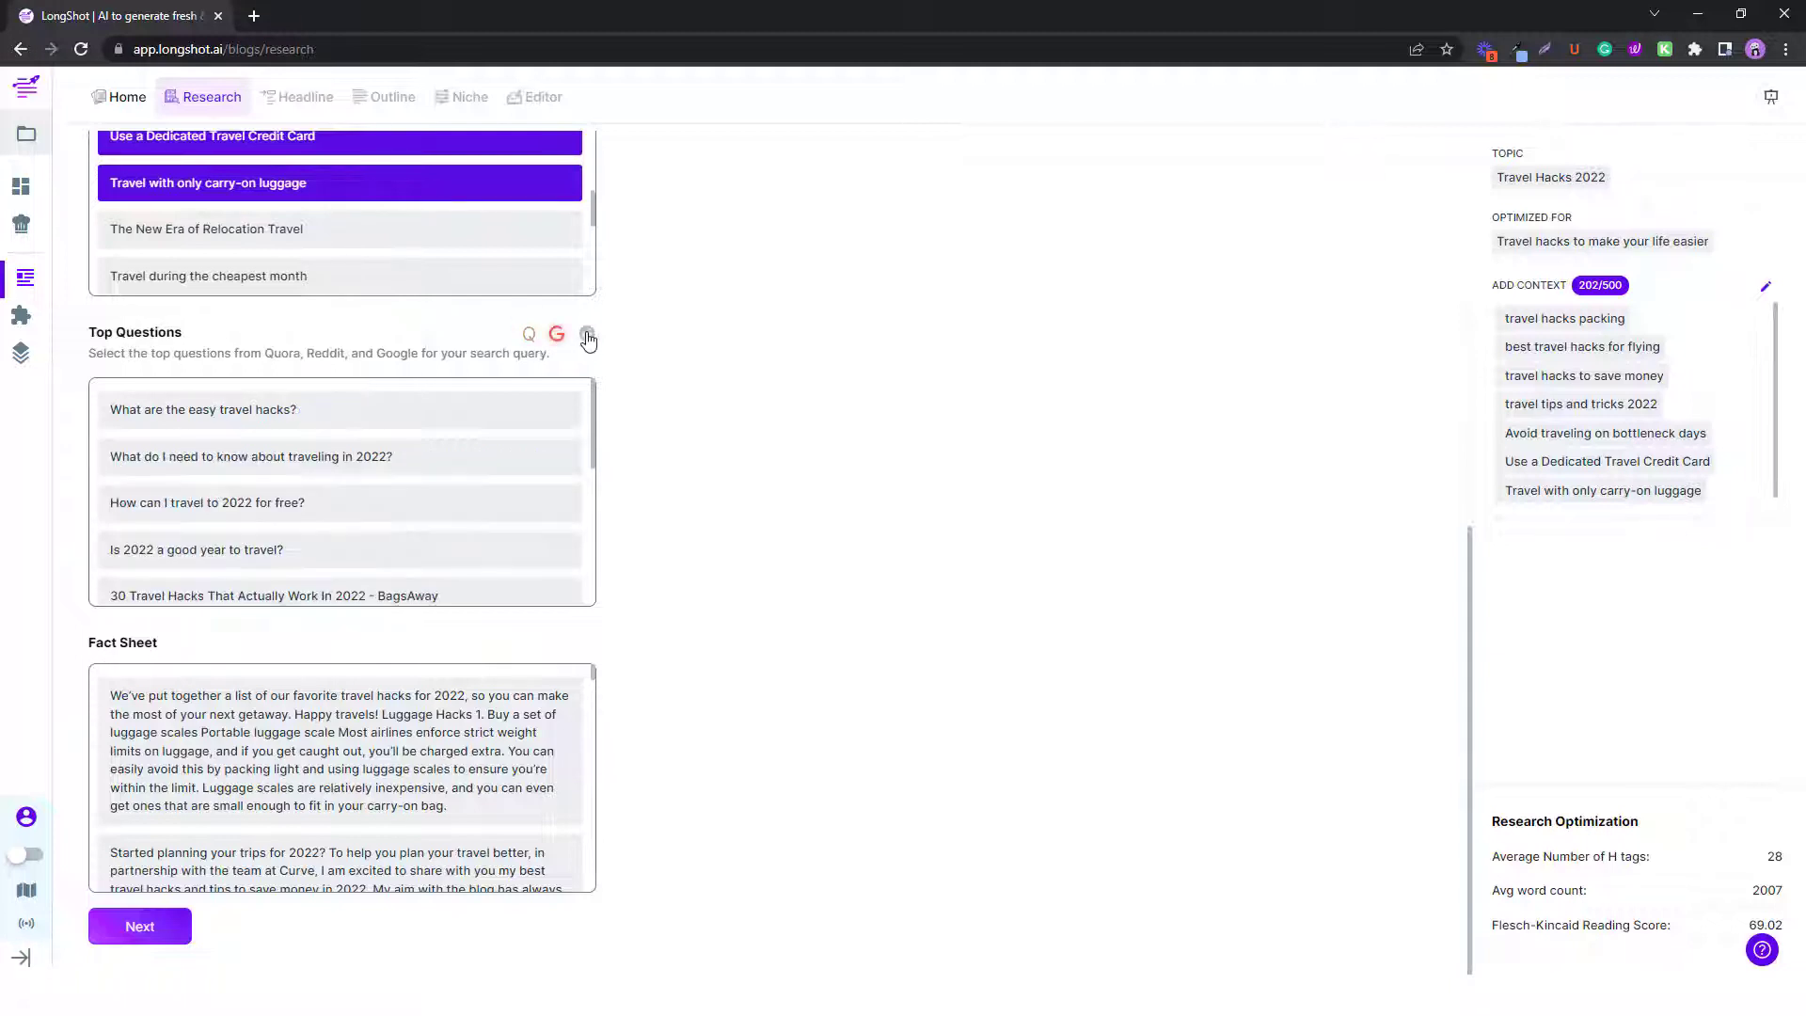
pyautogui.click(587, 335)
pyautogui.click(529, 334)
pyautogui.scroll(-5, 257, 490)
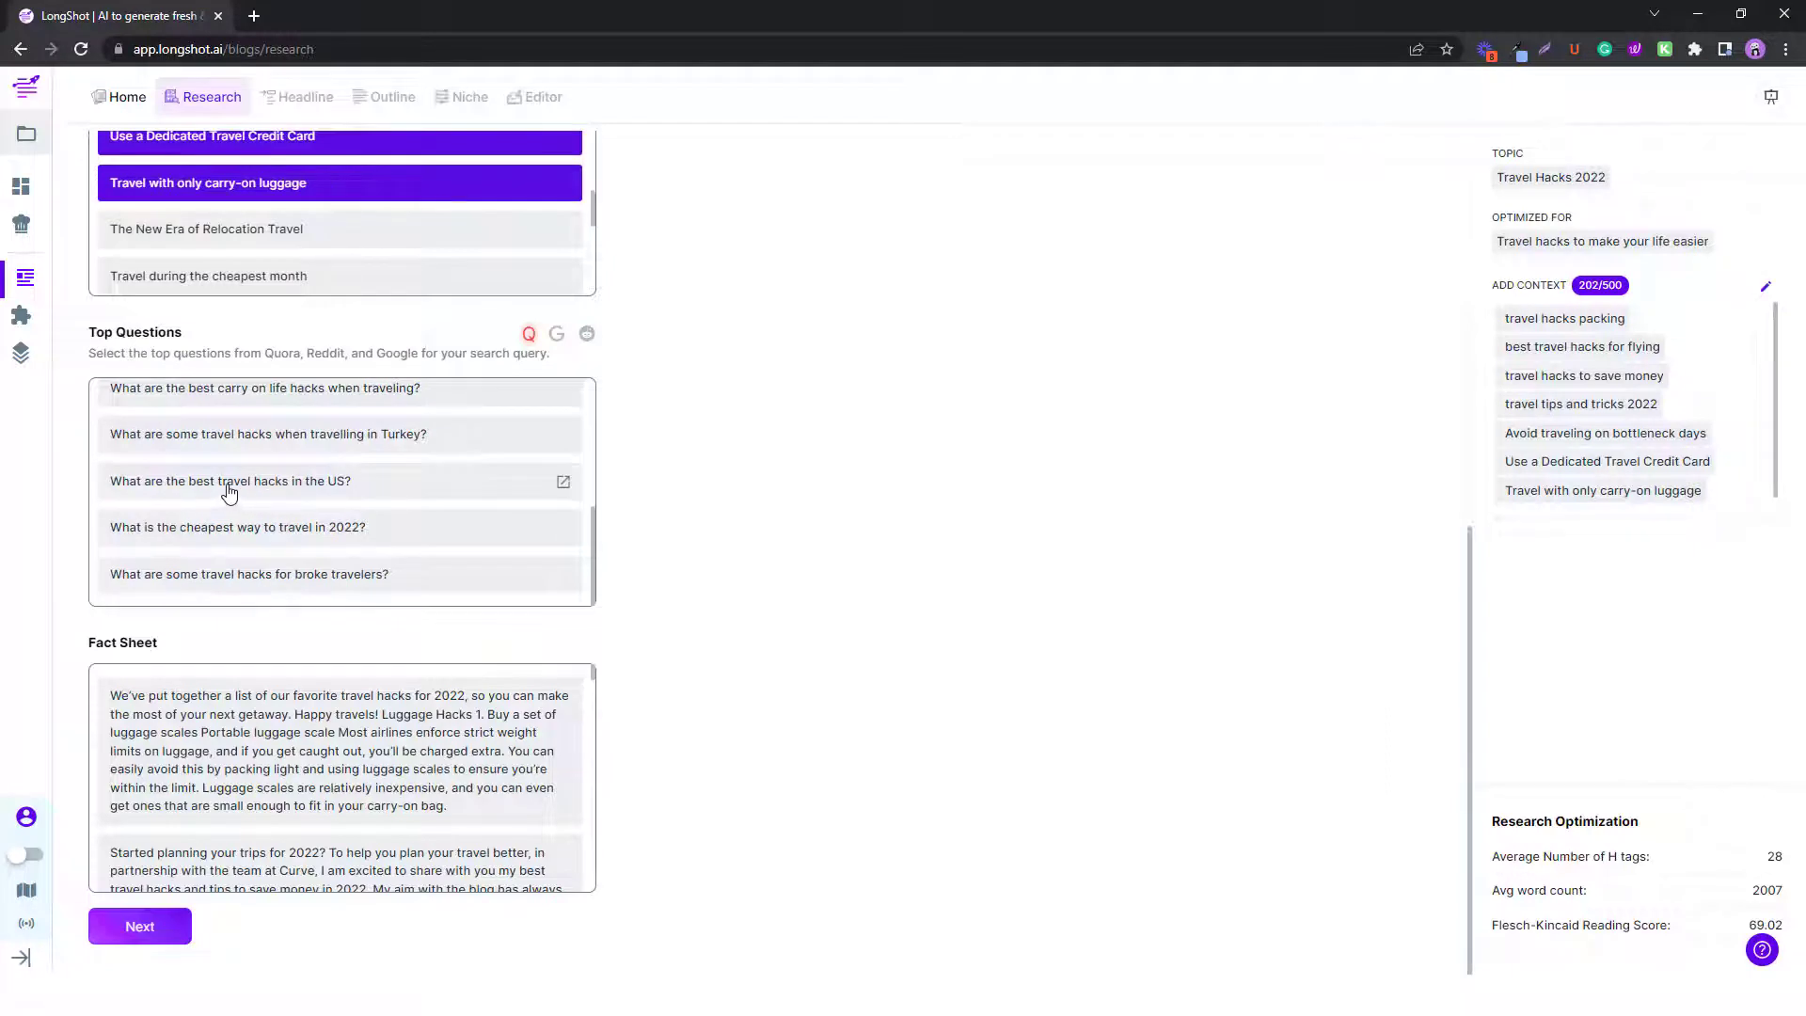
pyautogui.click(228, 490)
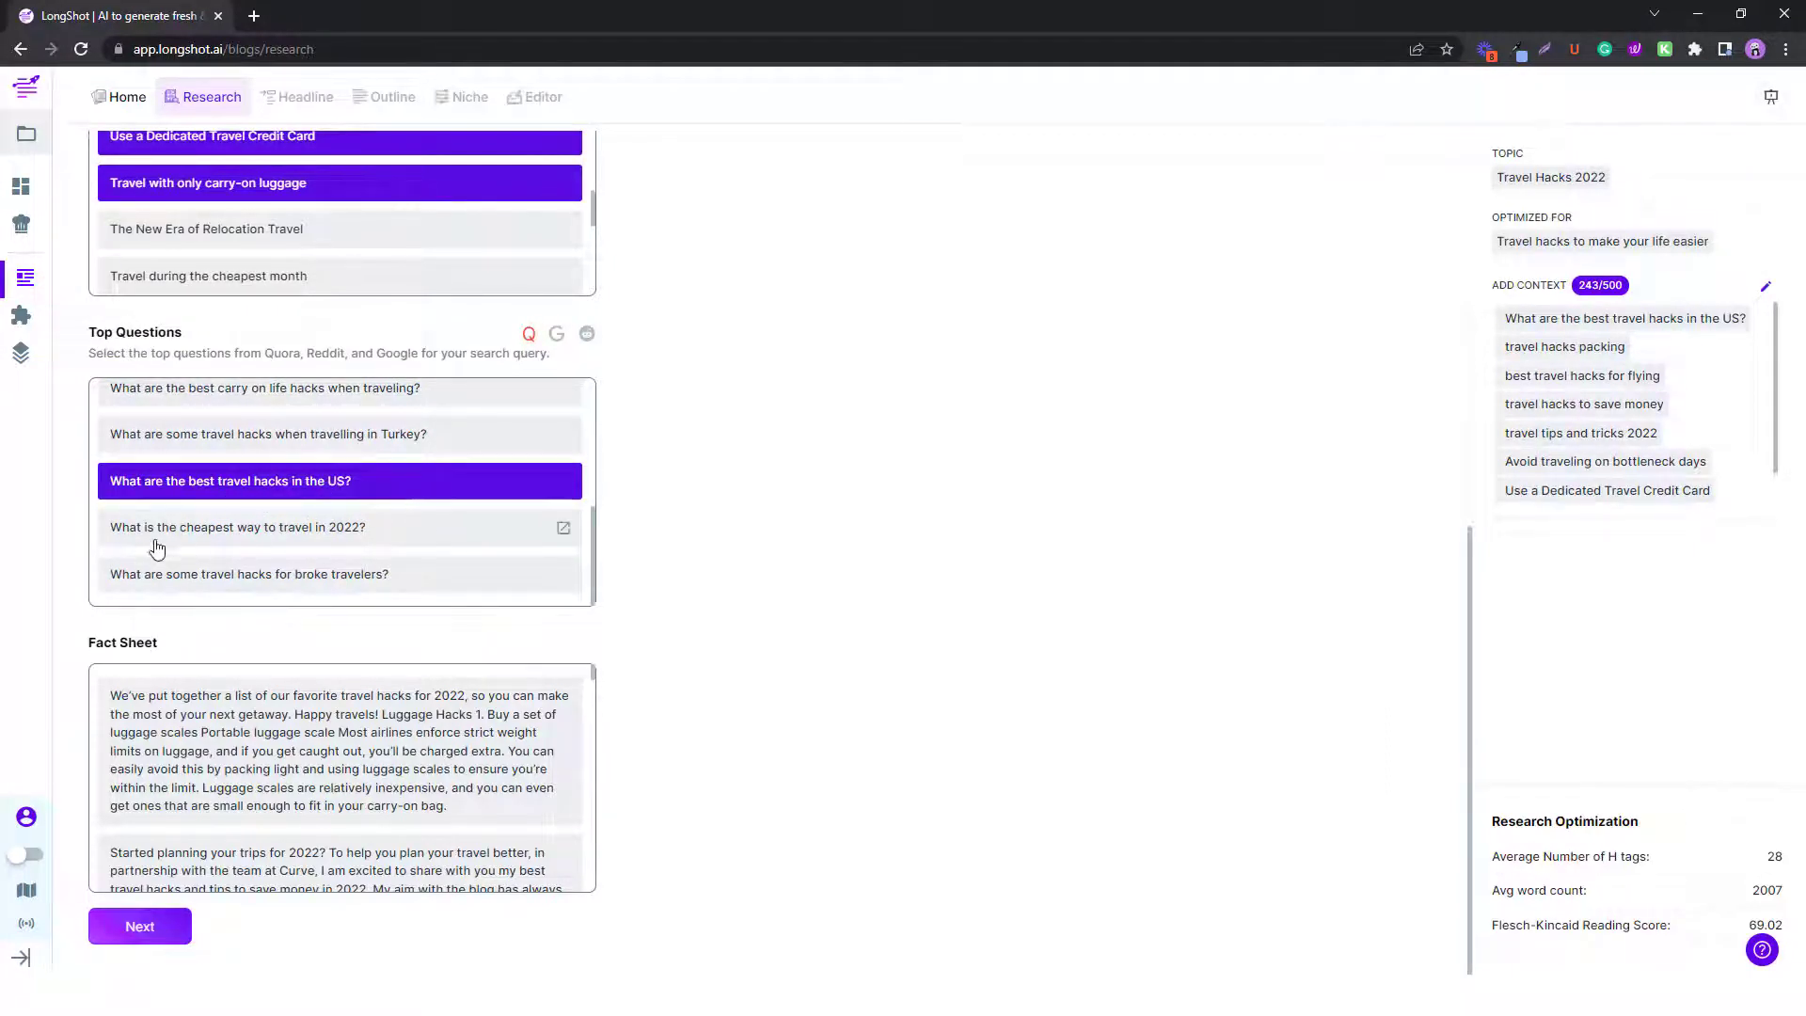
pyautogui.click(334, 526)
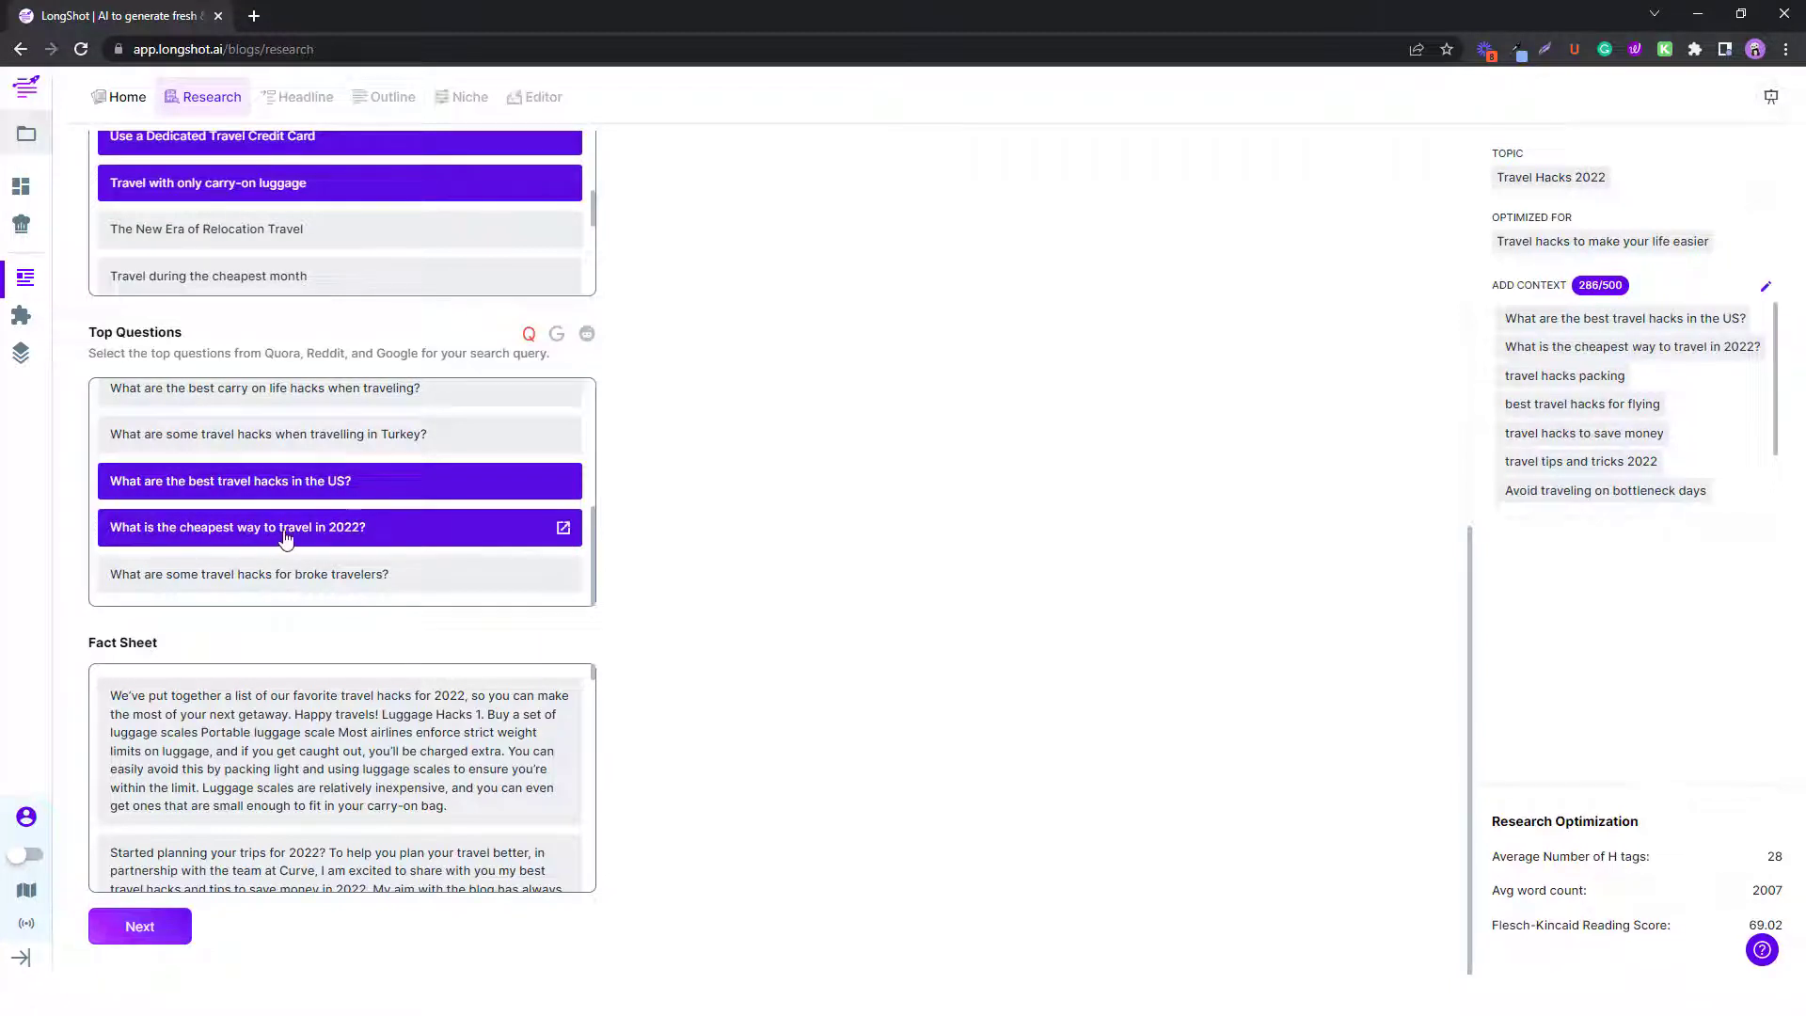
# Examine the top questions from Google and then those from Reddit for the travel hacks query.
pyautogui.click(556, 333)
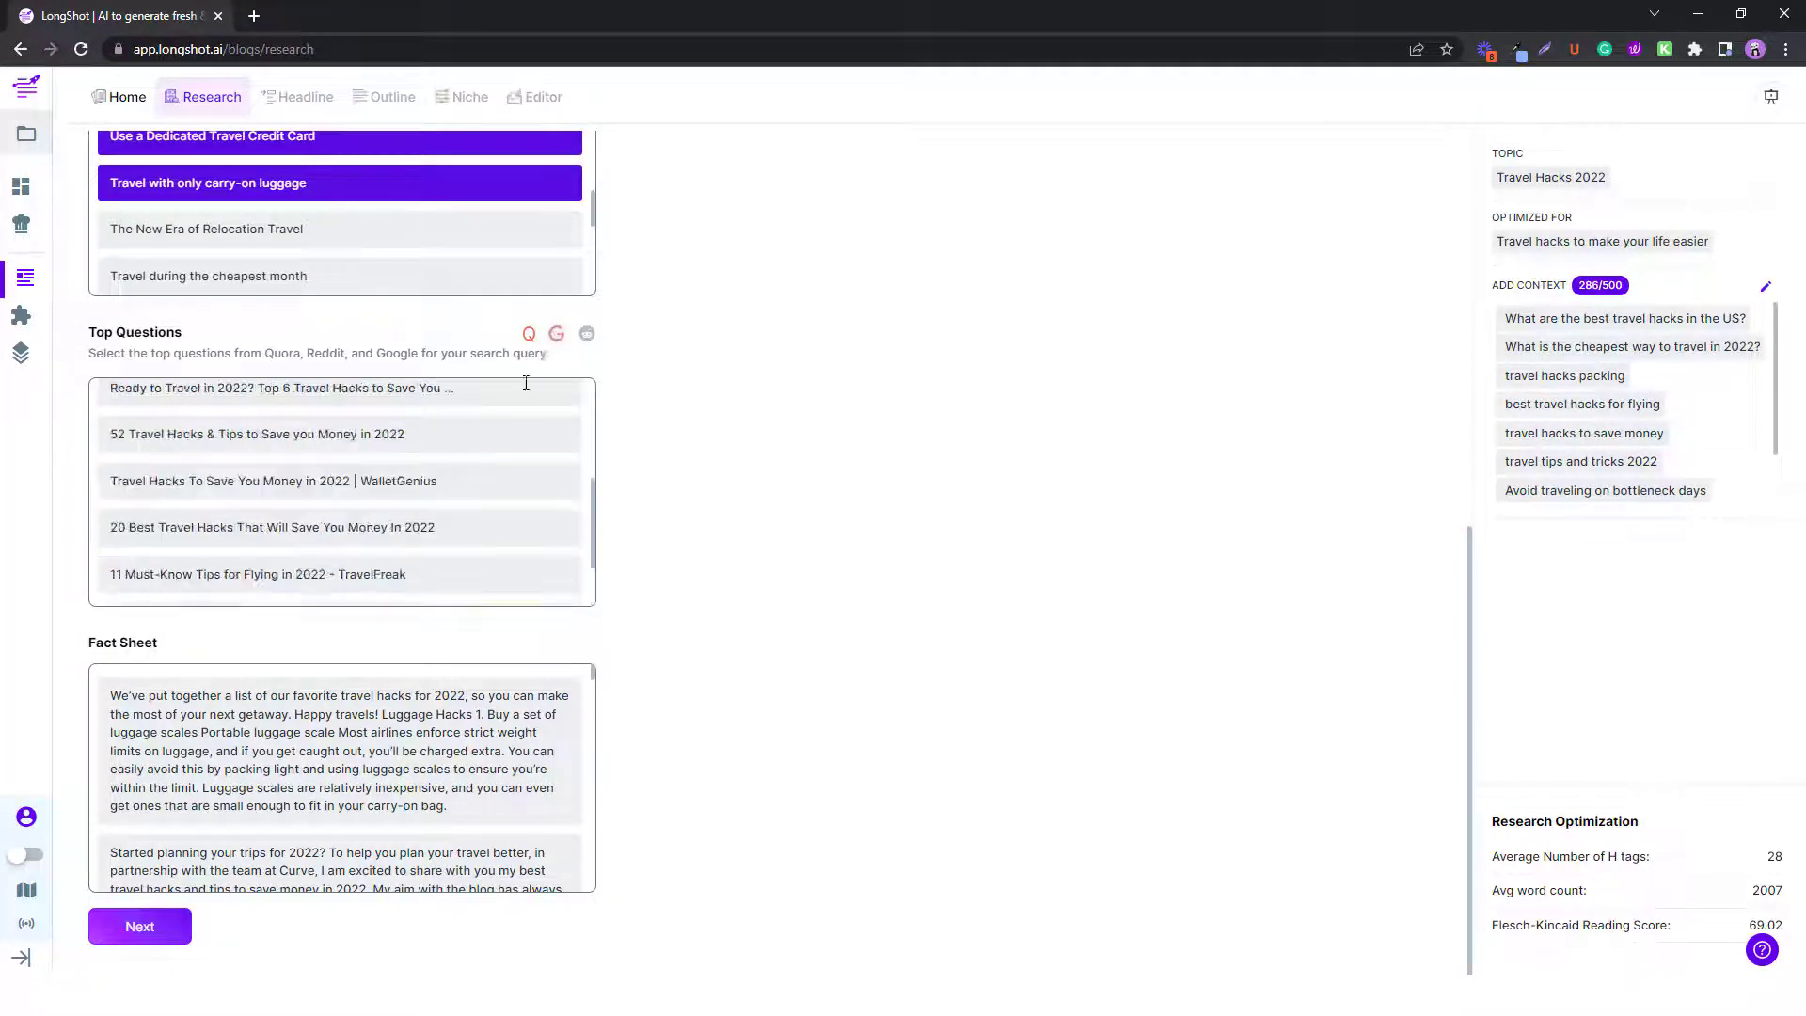
pyautogui.scroll(-1, 170, 424)
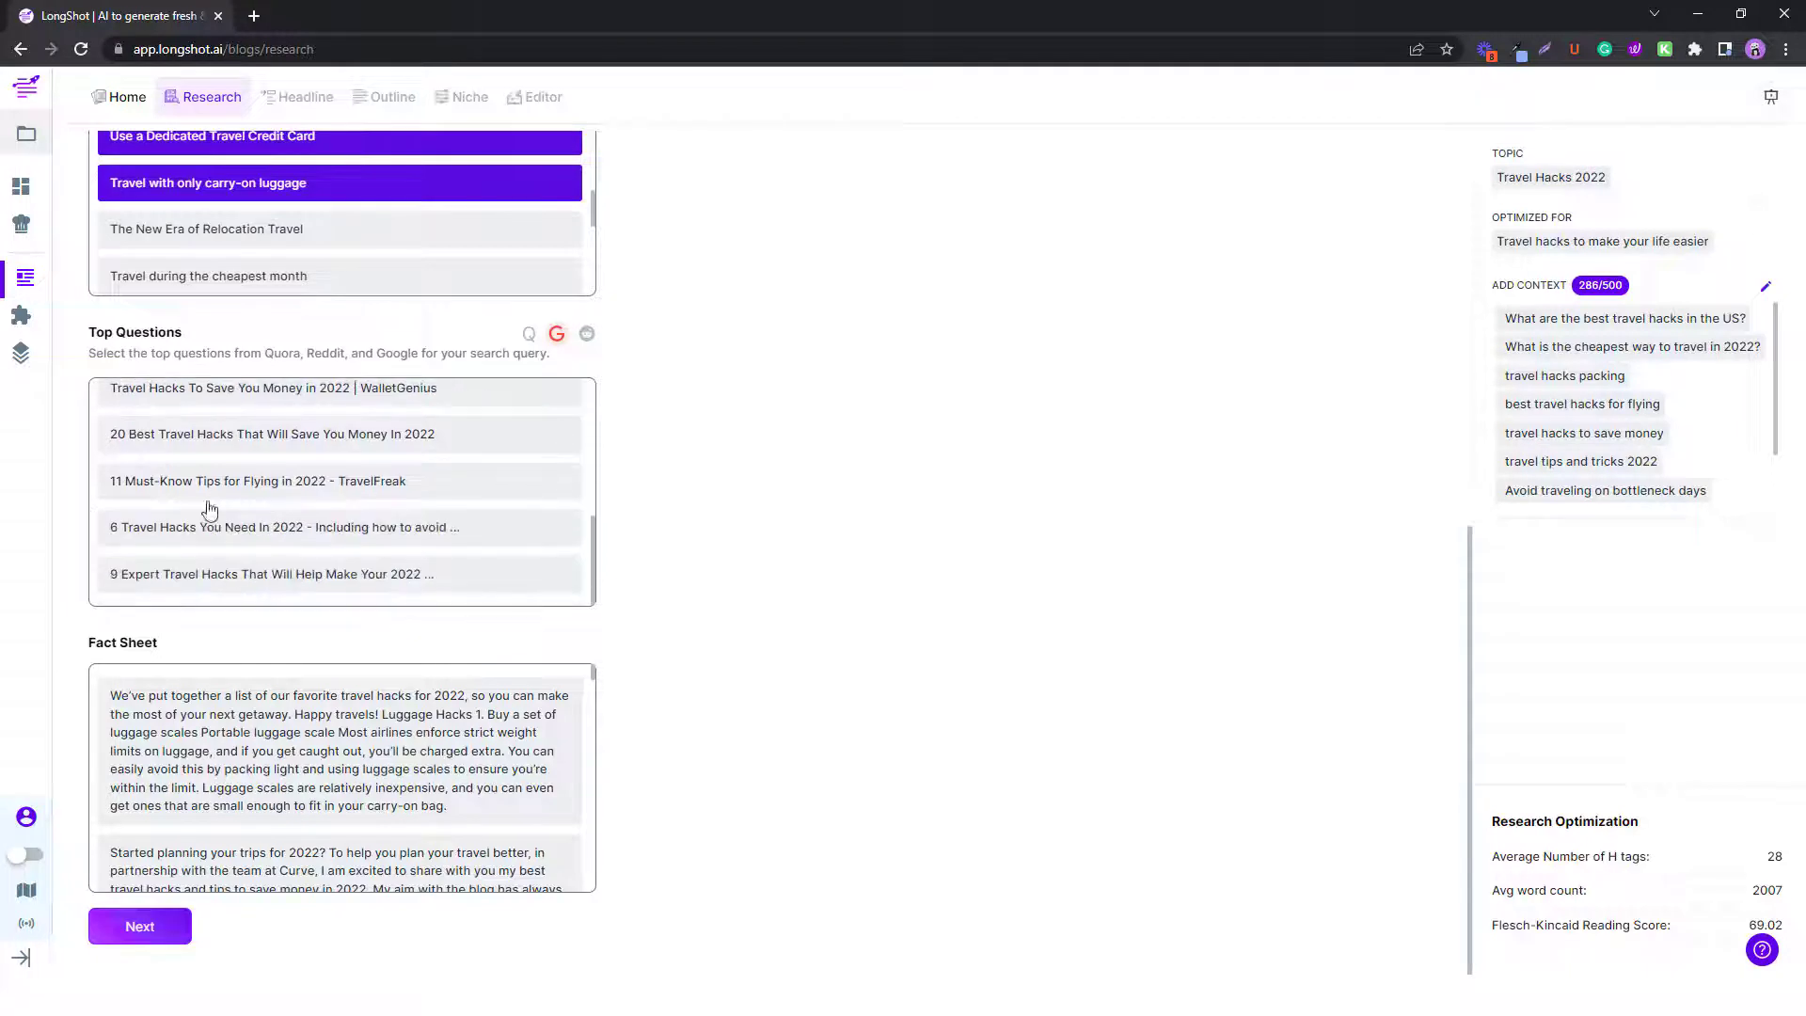
pyautogui.scroll(3, 256, 483)
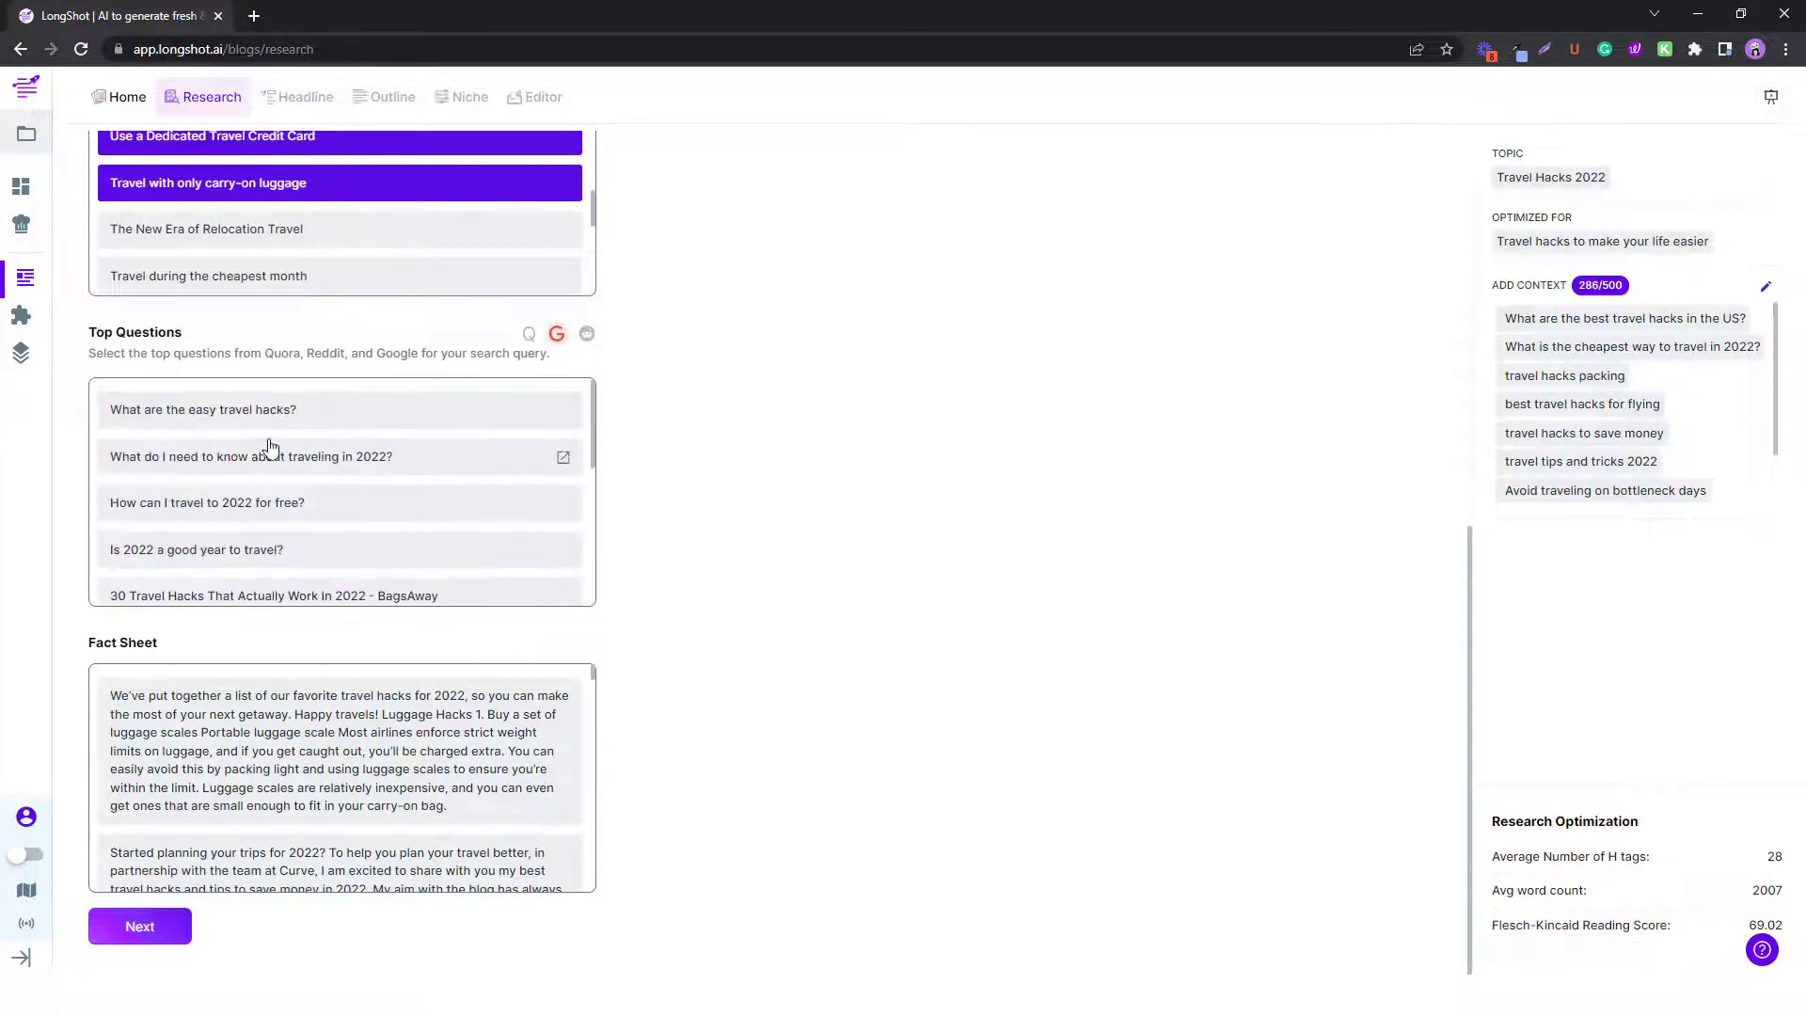
pyautogui.scroll(-2, 266, 480)
pyautogui.scroll(1, 244, 481)
pyautogui.click(585, 336)
pyautogui.scroll(-1, 202, 461)
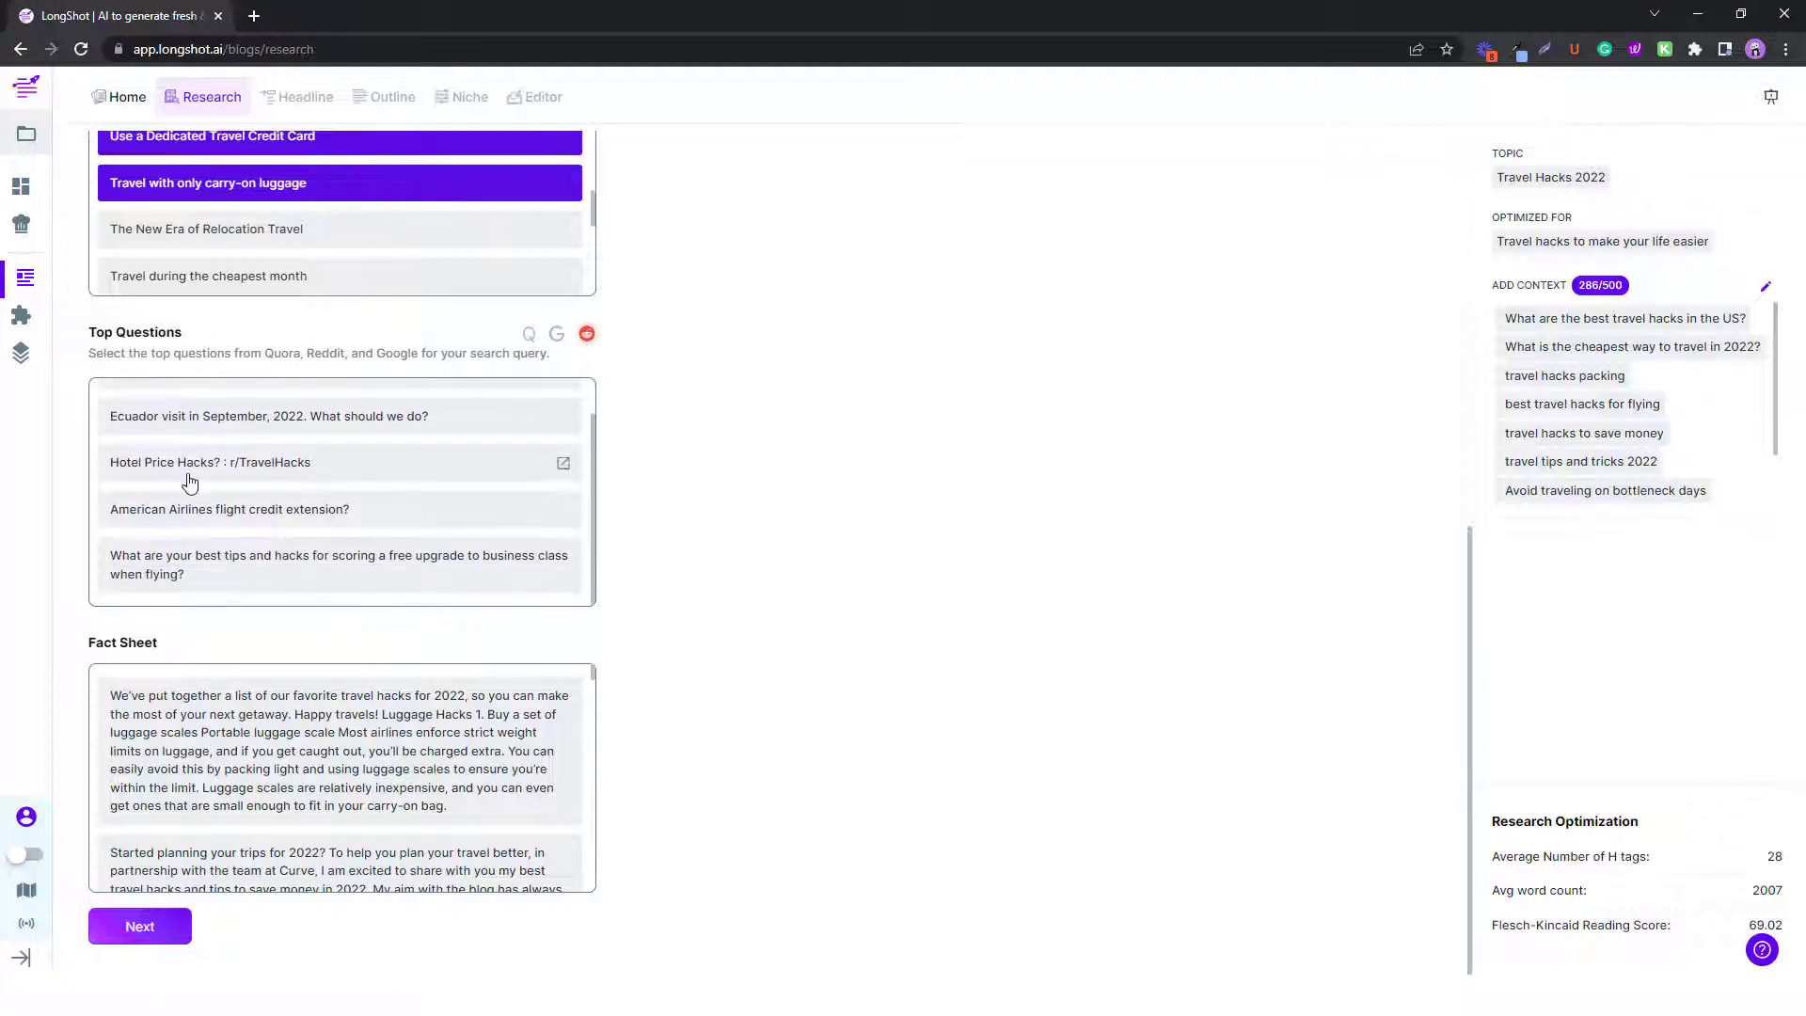
pyautogui.scroll(1, 189, 483)
pyautogui.scroll(-1, 583, 515)
pyautogui.scroll(4, 685, 269)
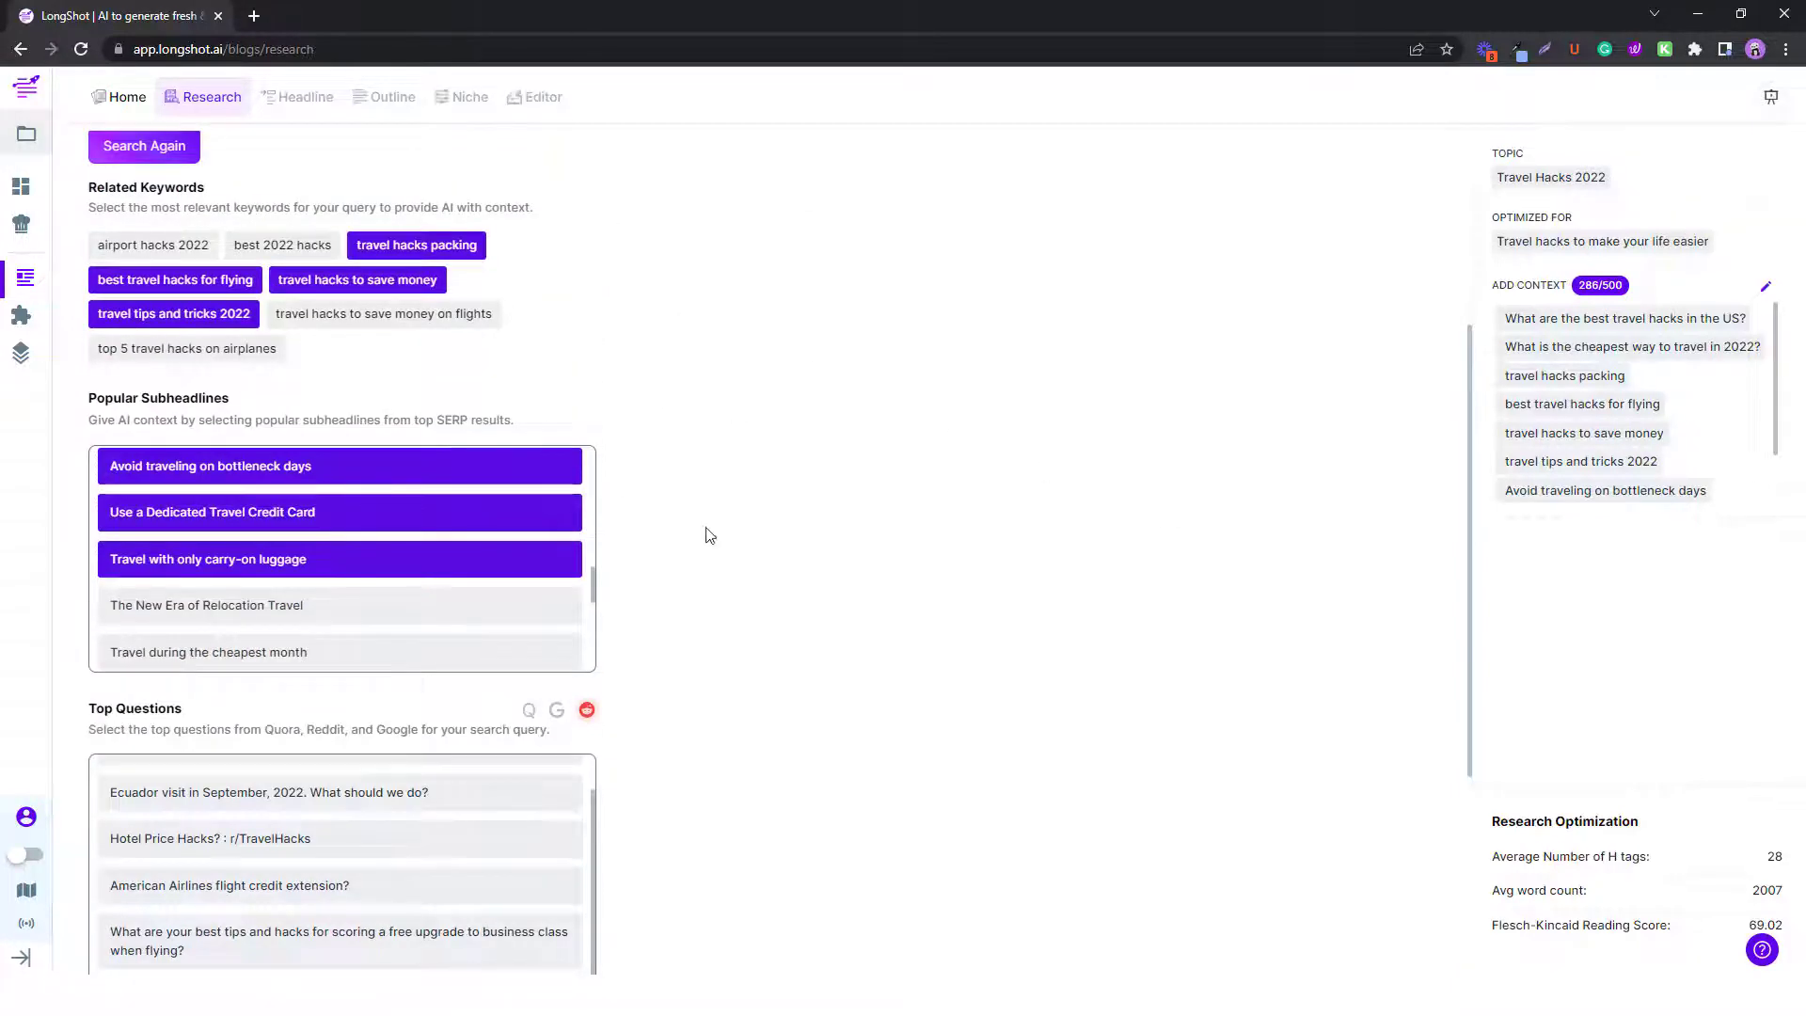
# Read through the Fact Sheet excerpts and review the research inputs they are based on.
pyautogui.scroll(-4, 705, 532)
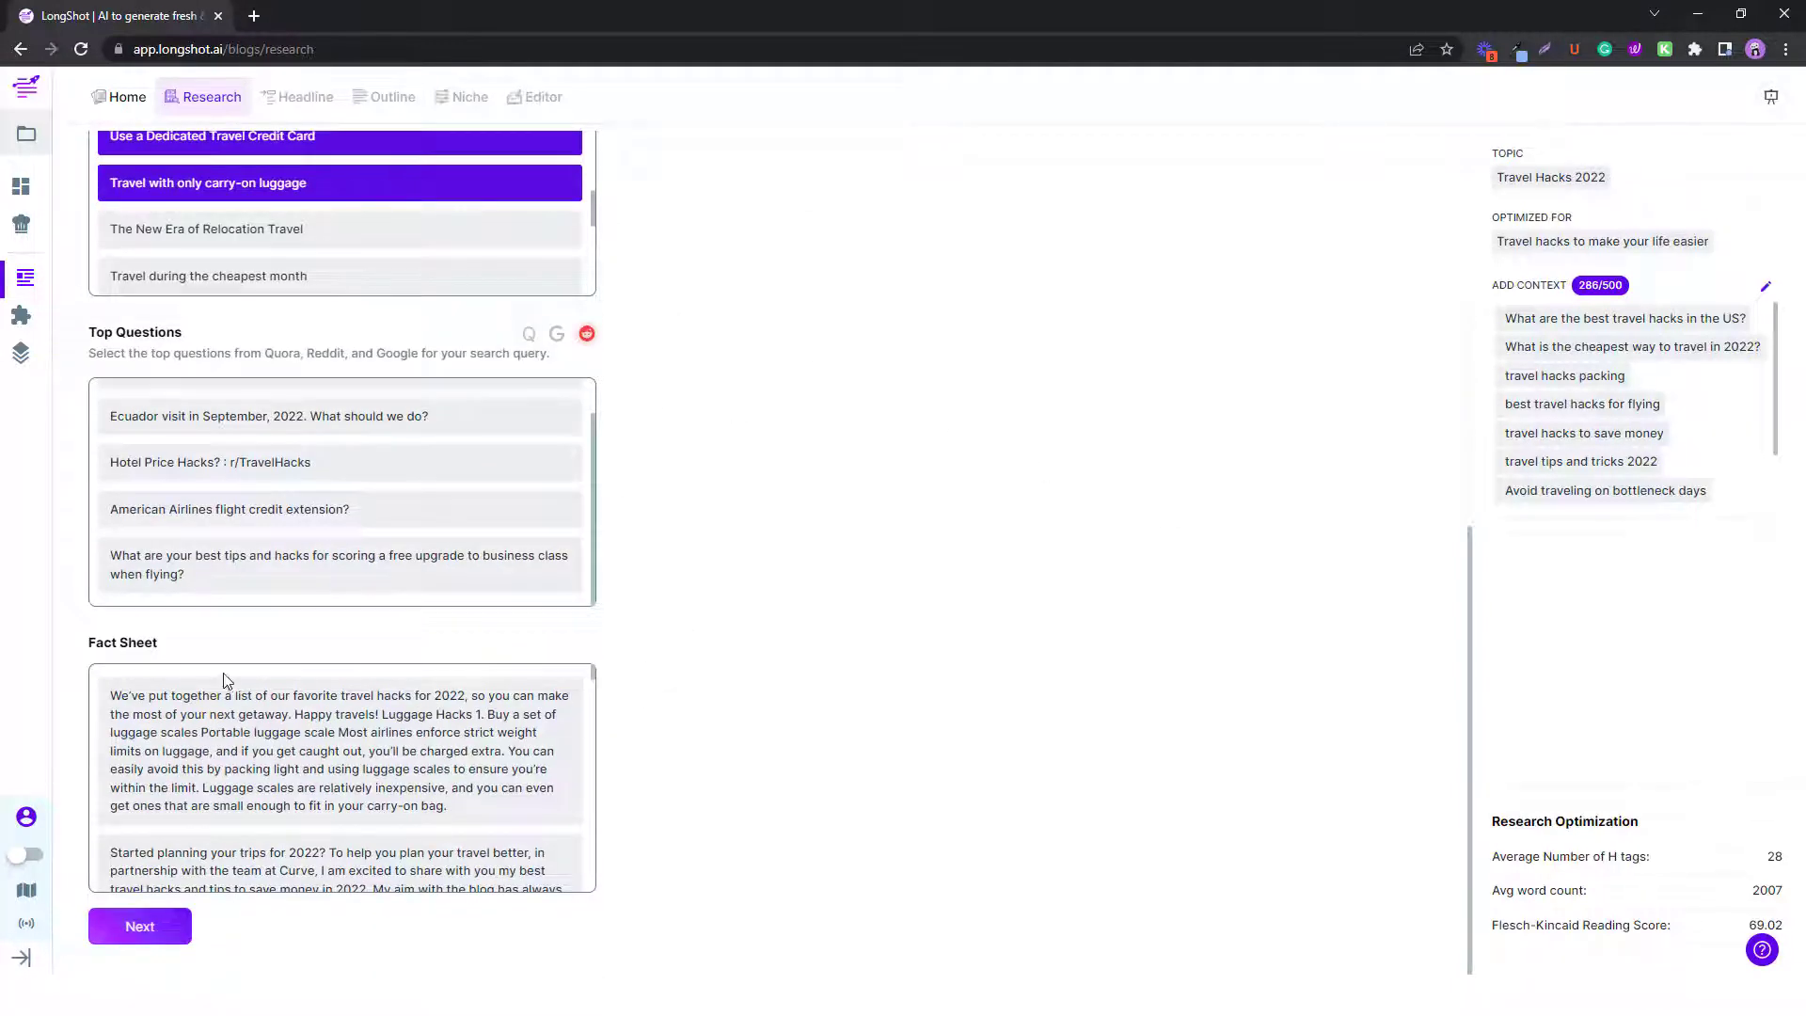
pyautogui.scroll(-5, 322, 781)
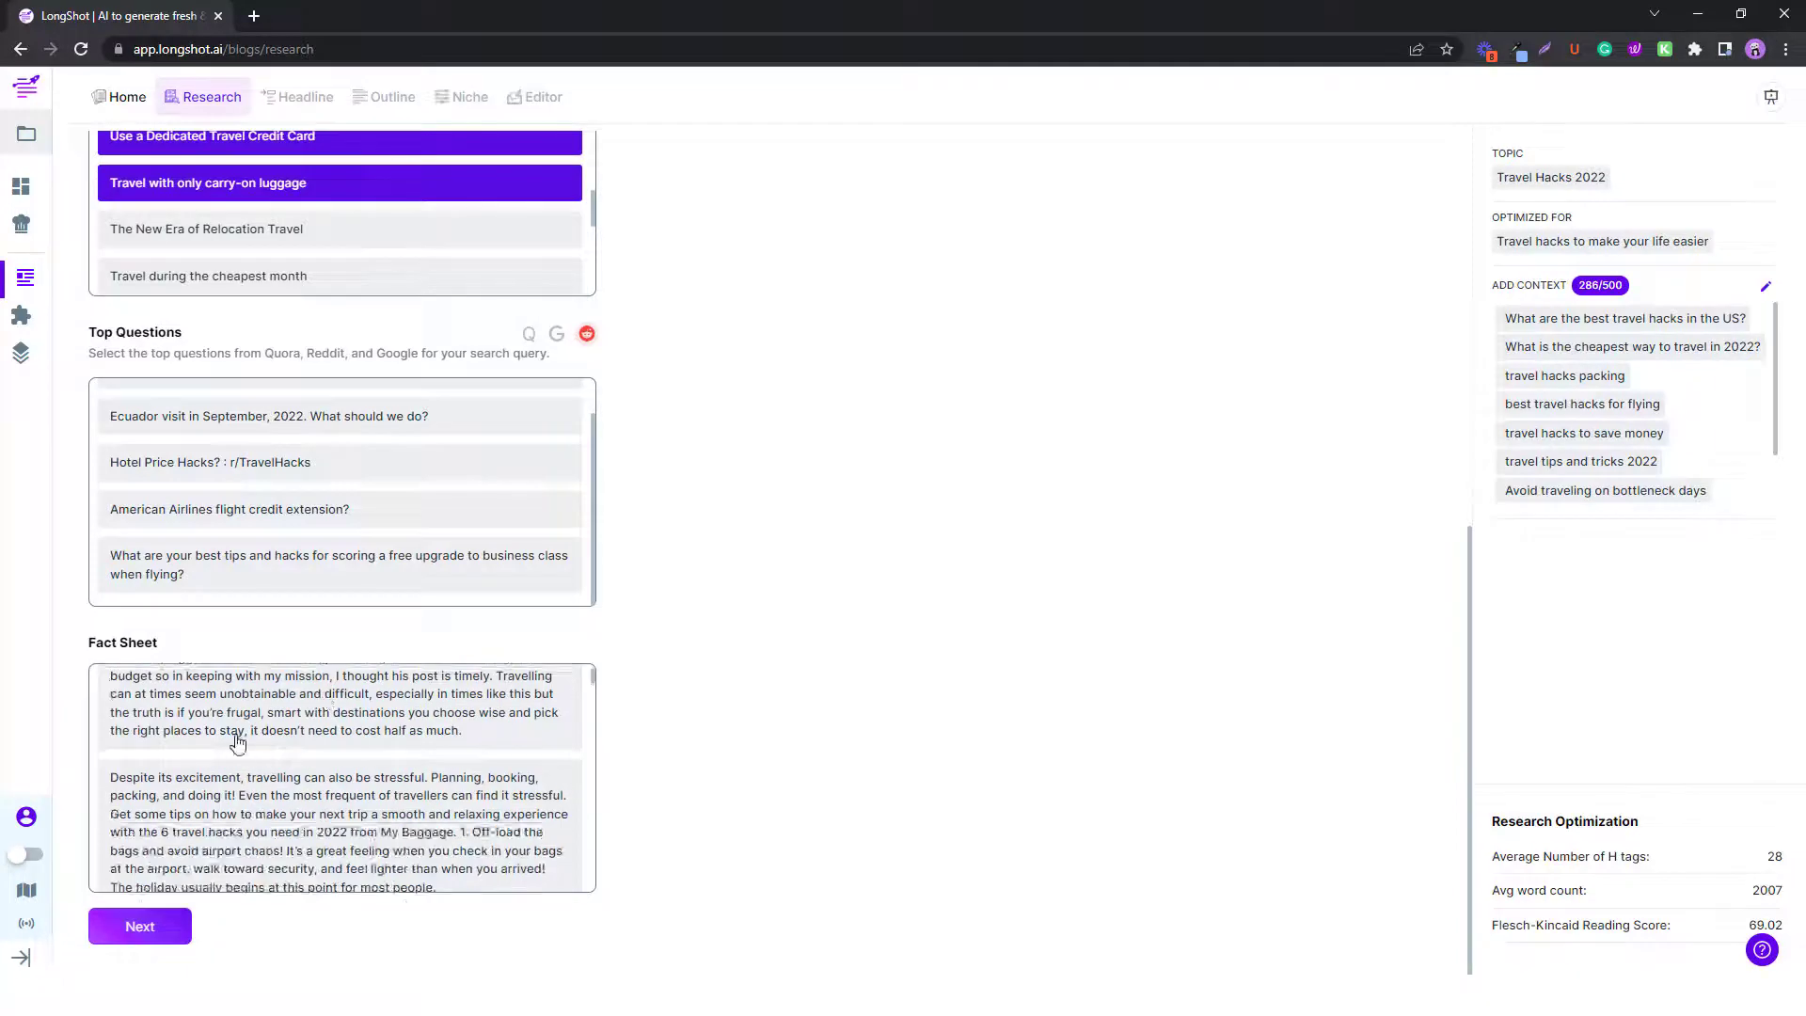
pyautogui.scroll(8, 564, 508)
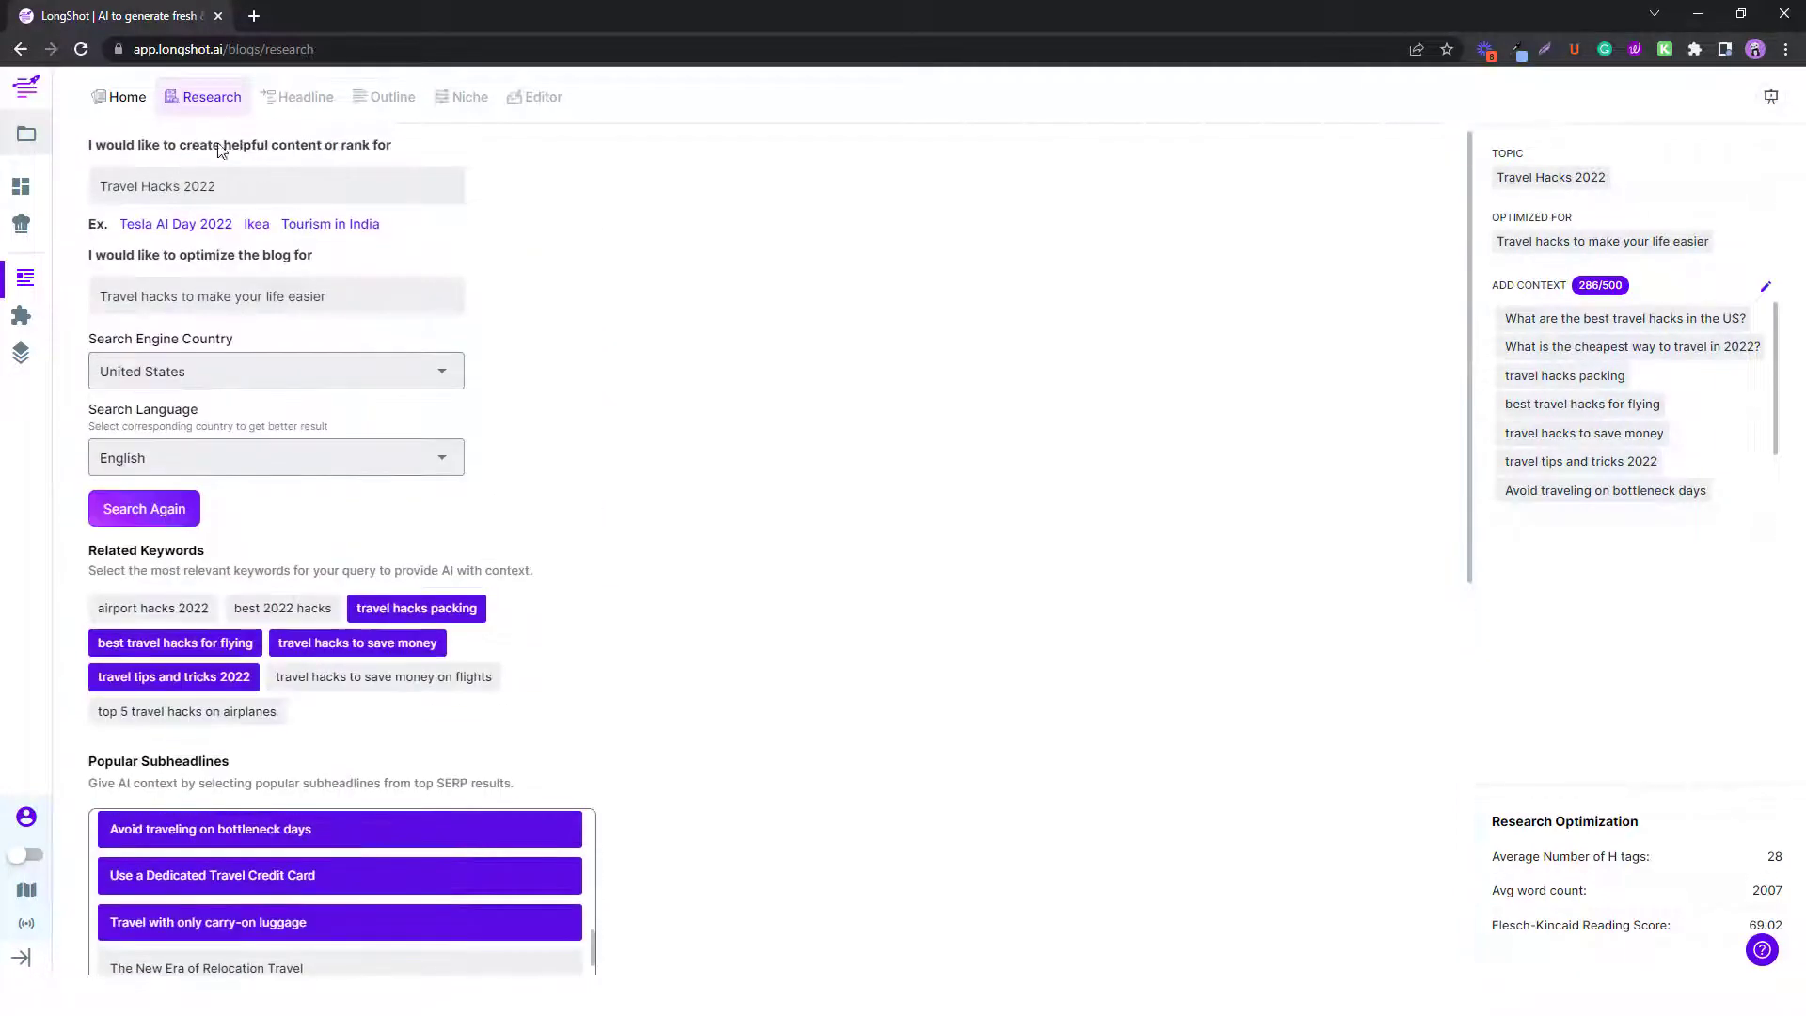
pyautogui.scroll(-1, 801, 497)
pyautogui.scroll(-7, 801, 497)
pyautogui.scroll(2, 549, 762)
pyautogui.scroll(1, 319, 585)
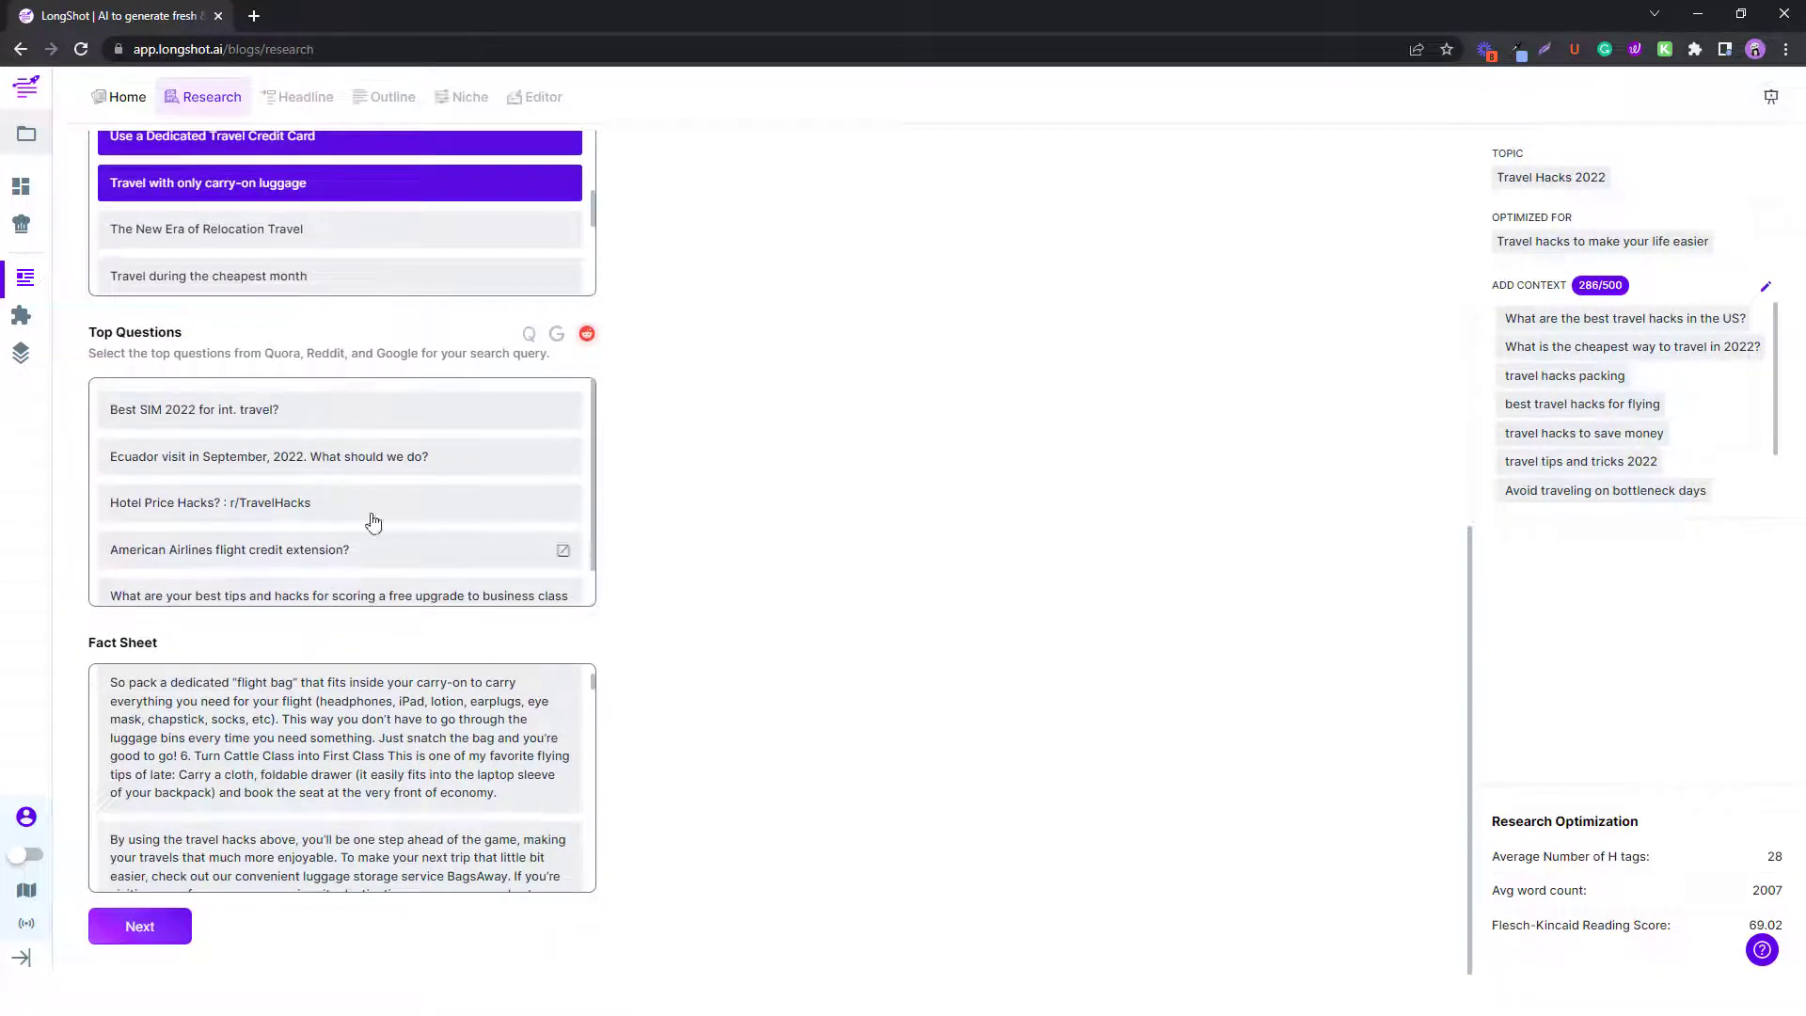
pyautogui.scroll(8, 786, 625)
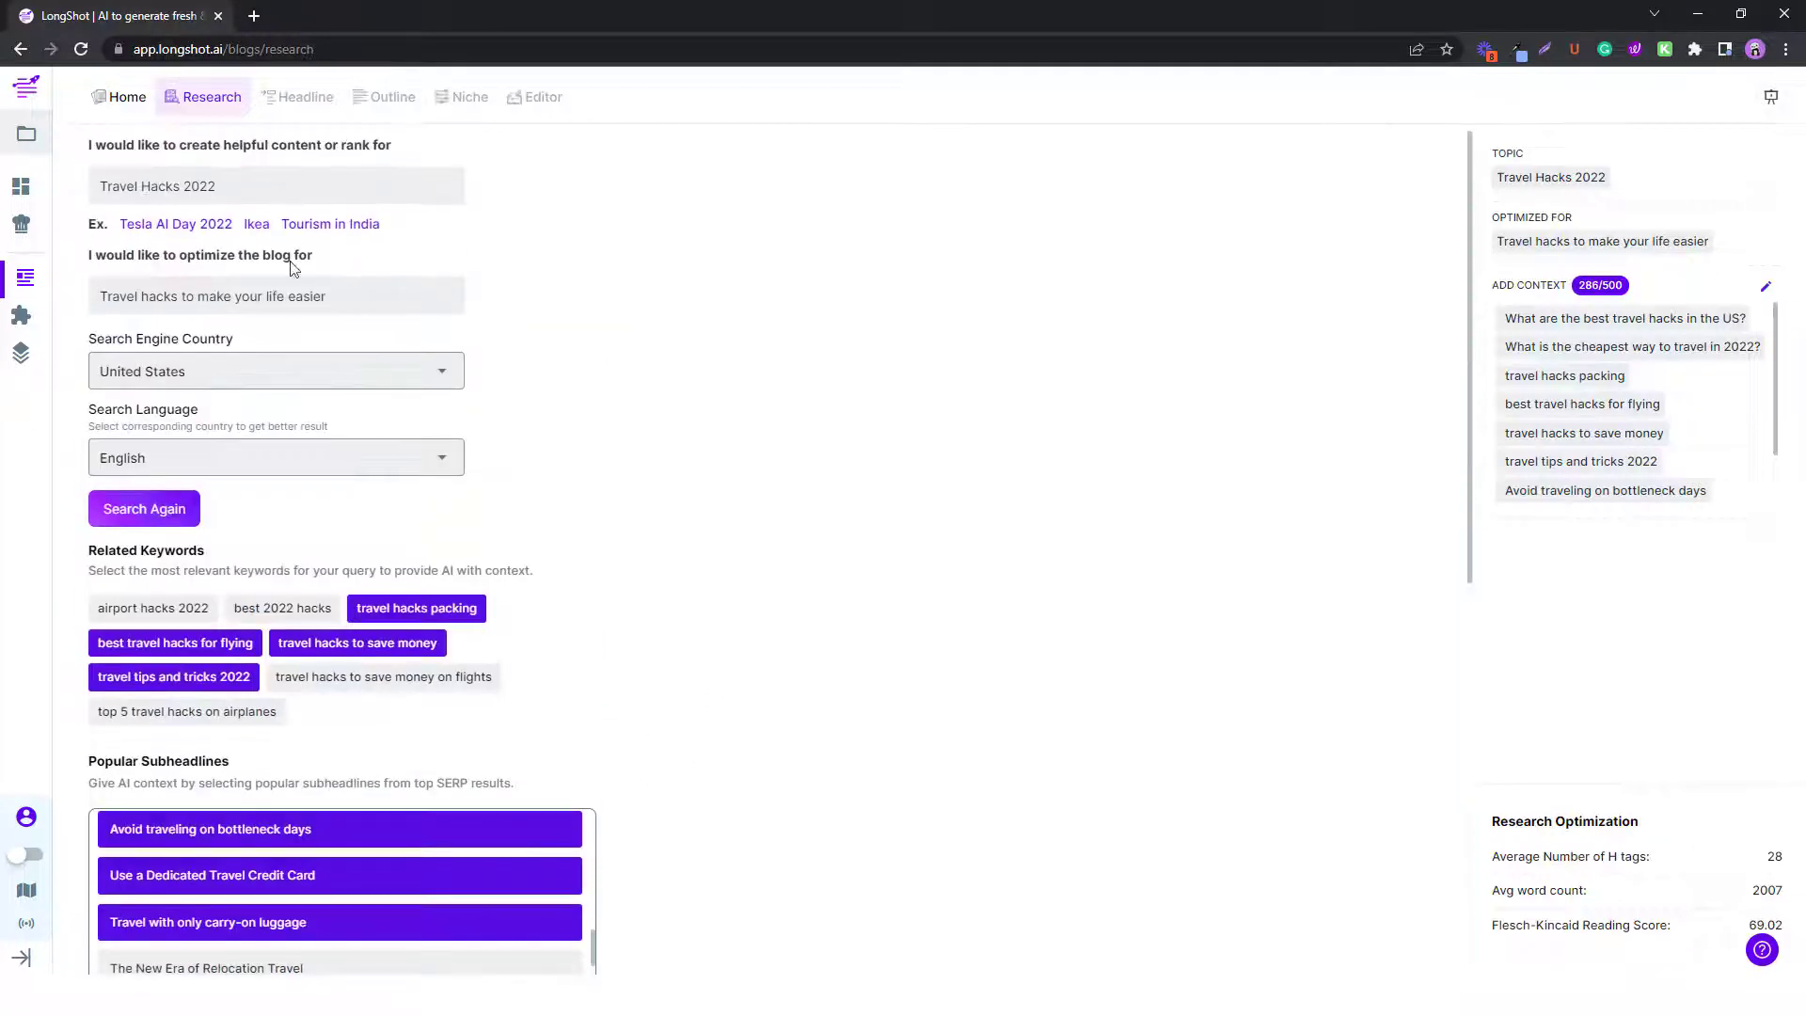
pyautogui.scroll(-8, 836, 534)
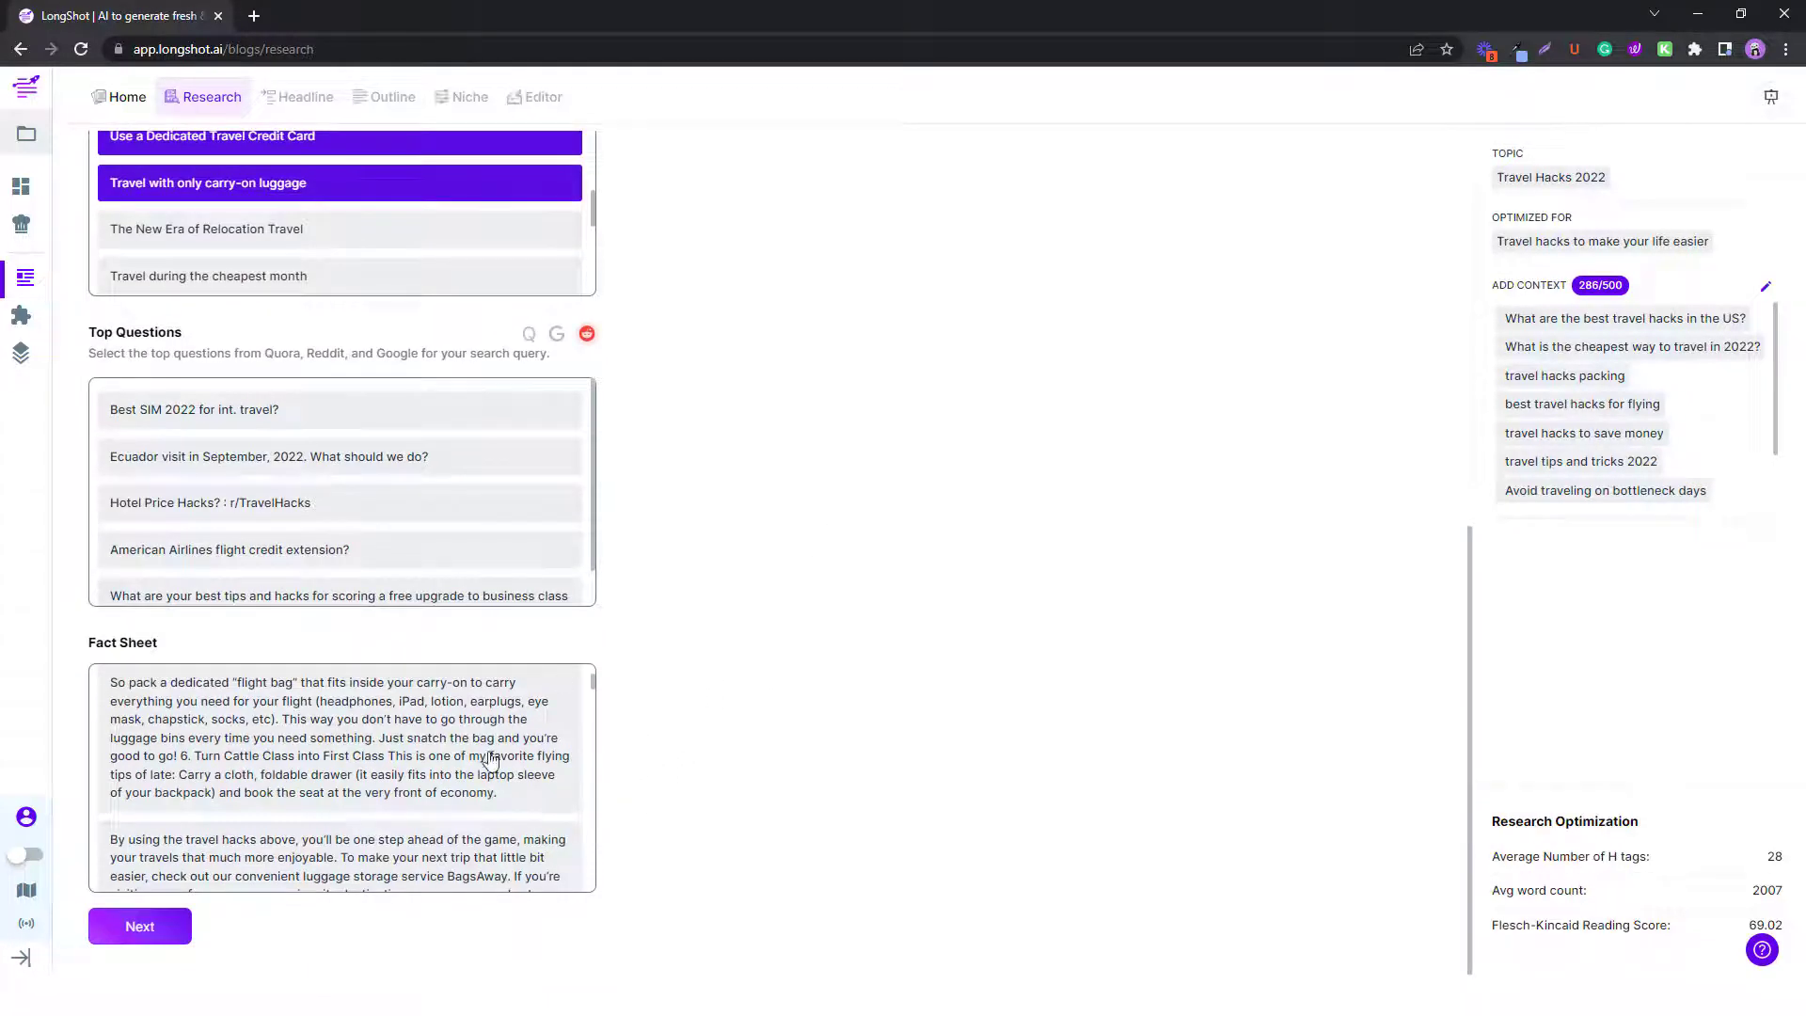
pyautogui.scroll(5, 489, 760)
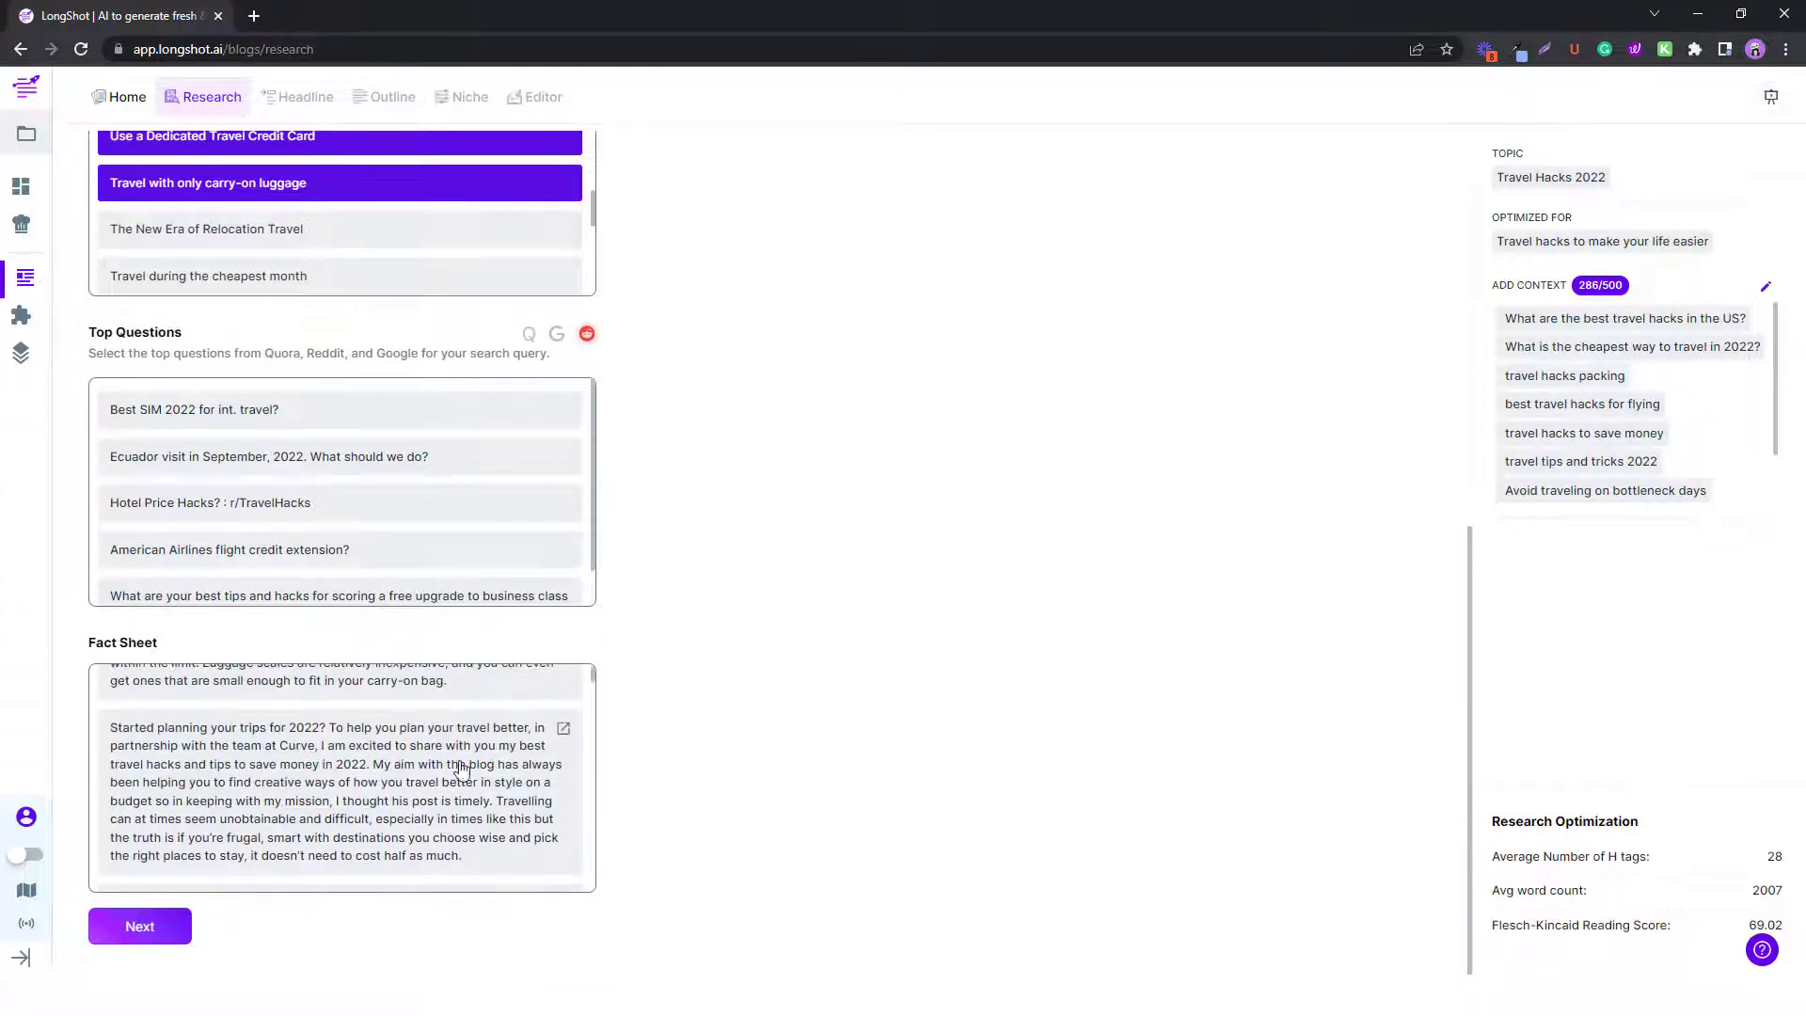
pyautogui.moveTo(567, 729)
pyautogui.scroll(1, 268, 743)
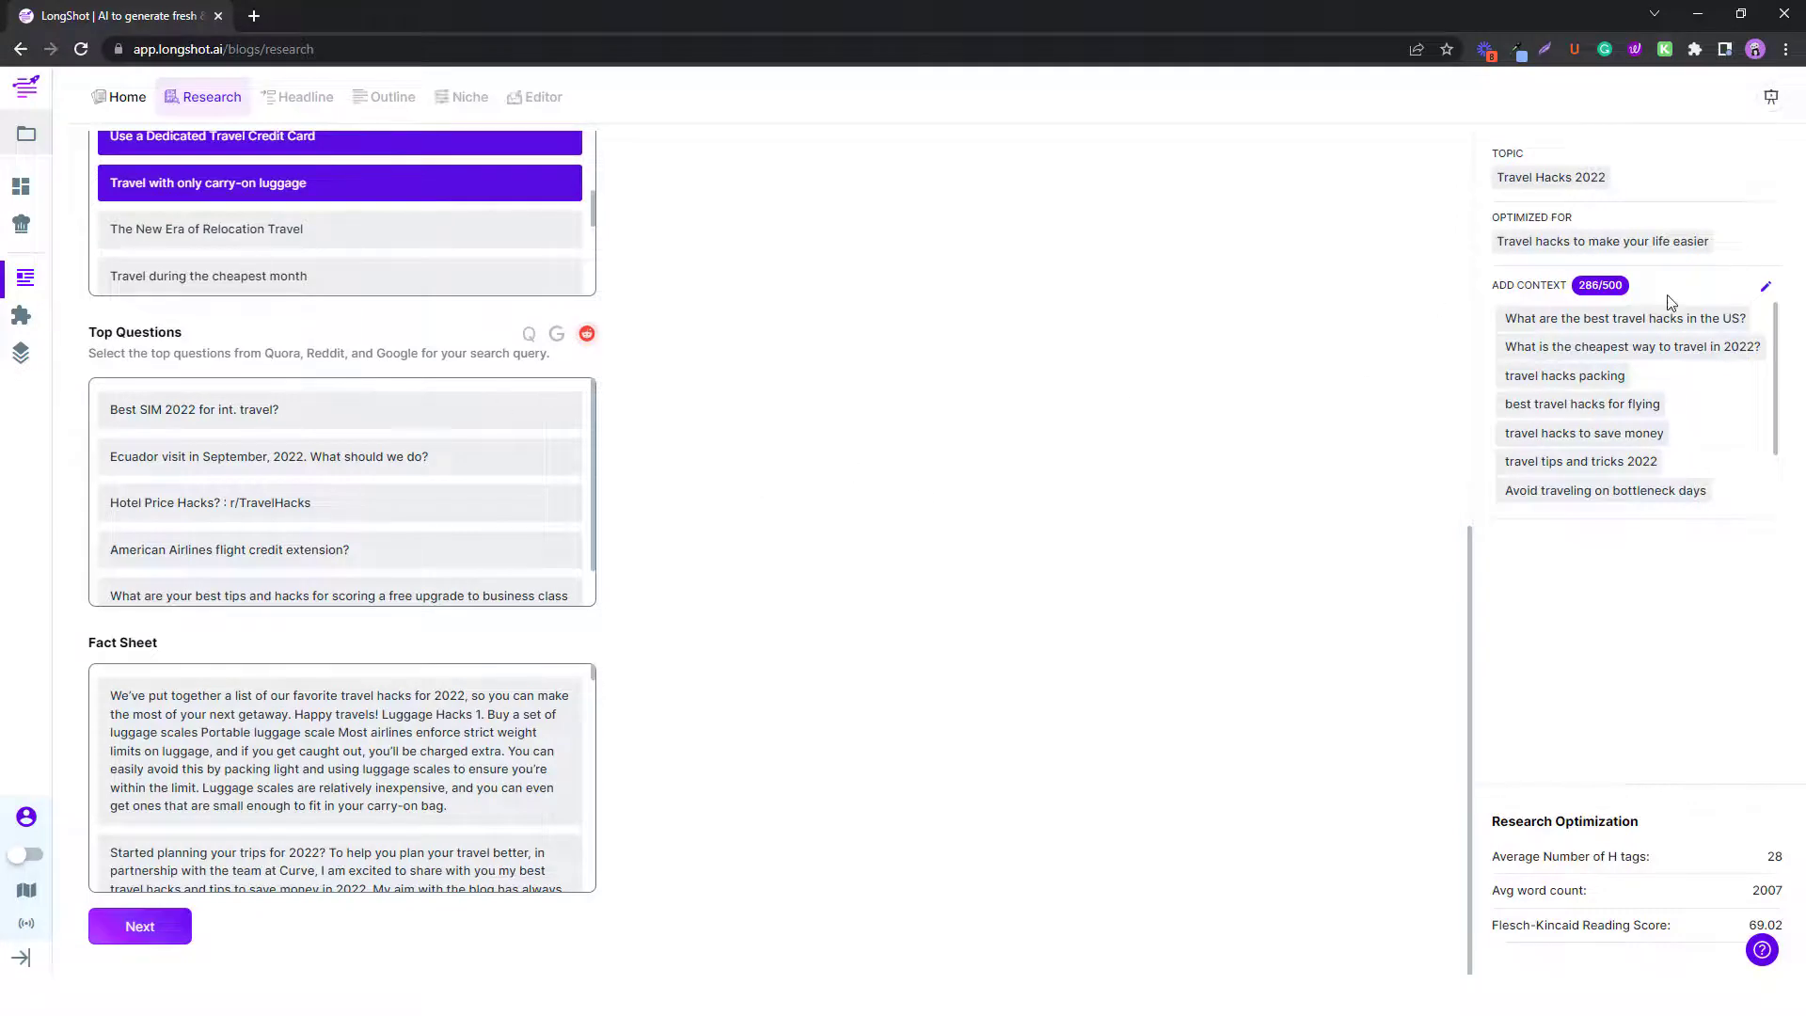
# Add the subheadlines "Travel with a portable charger", "Travel during the cheapest month" and "Travel During the Off-Season" to the context.
pyautogui.scroll(4, 565, 409)
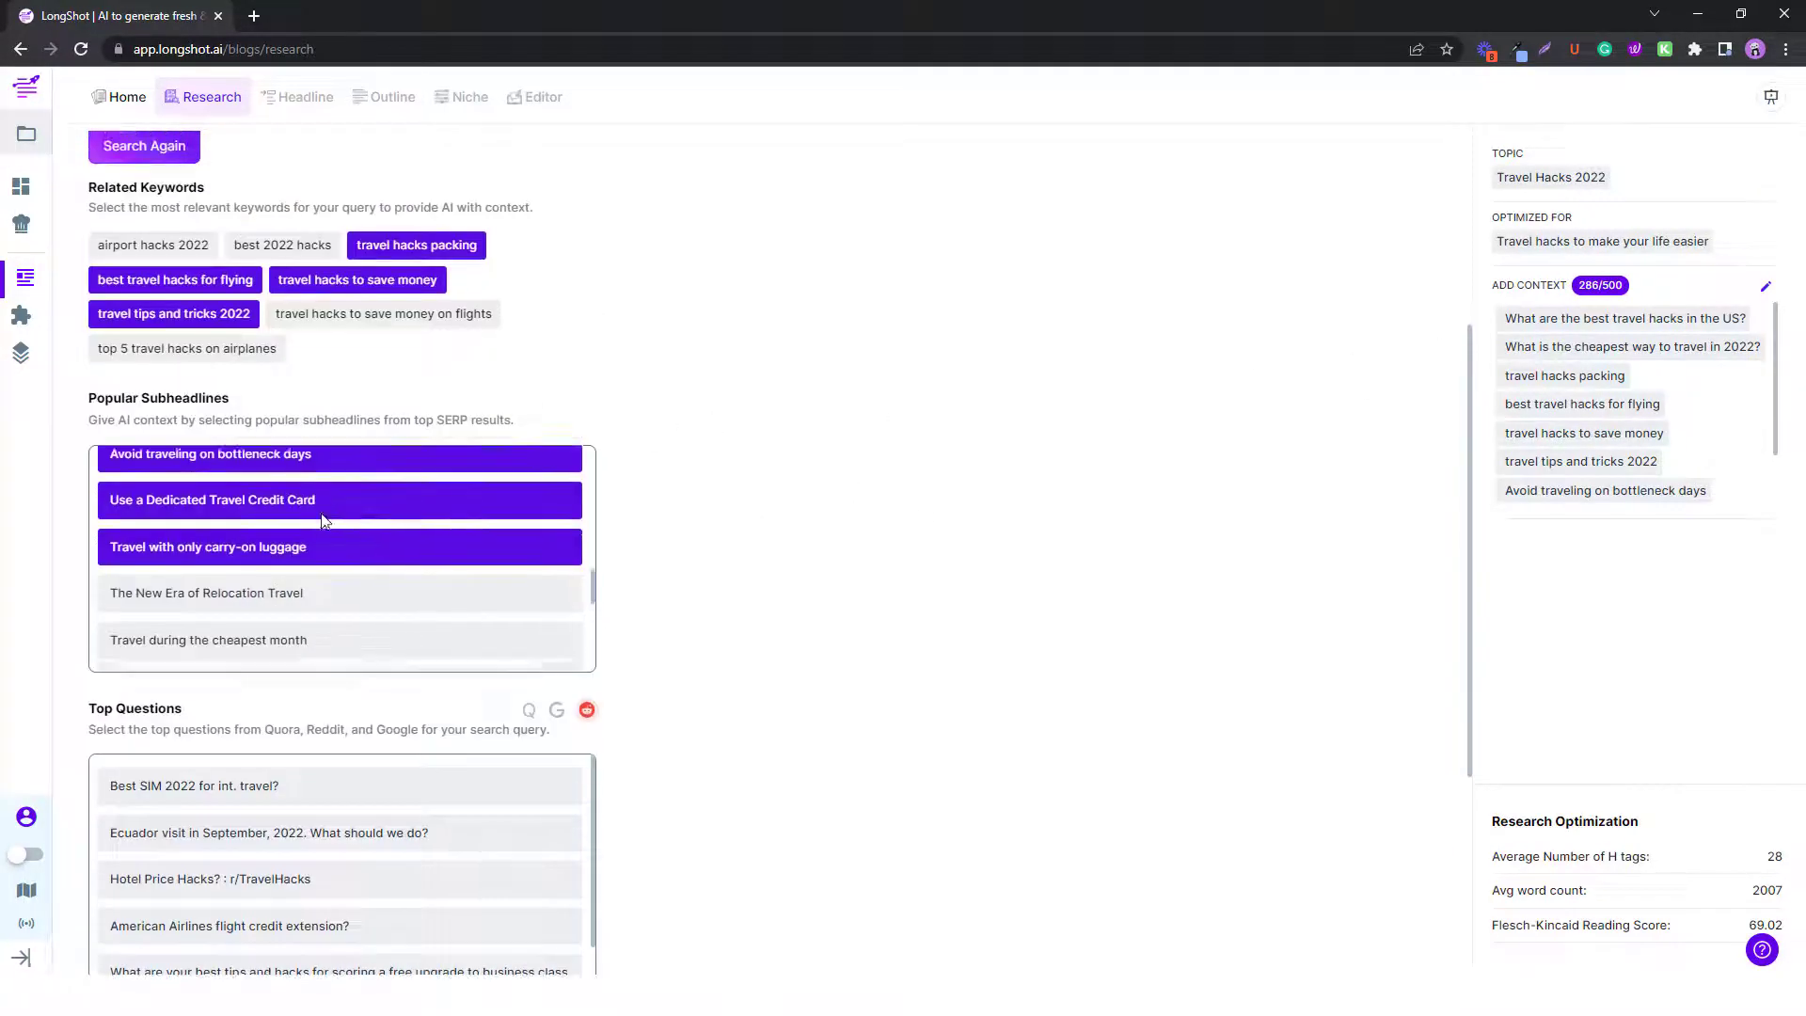
pyautogui.scroll(-3, 323, 520)
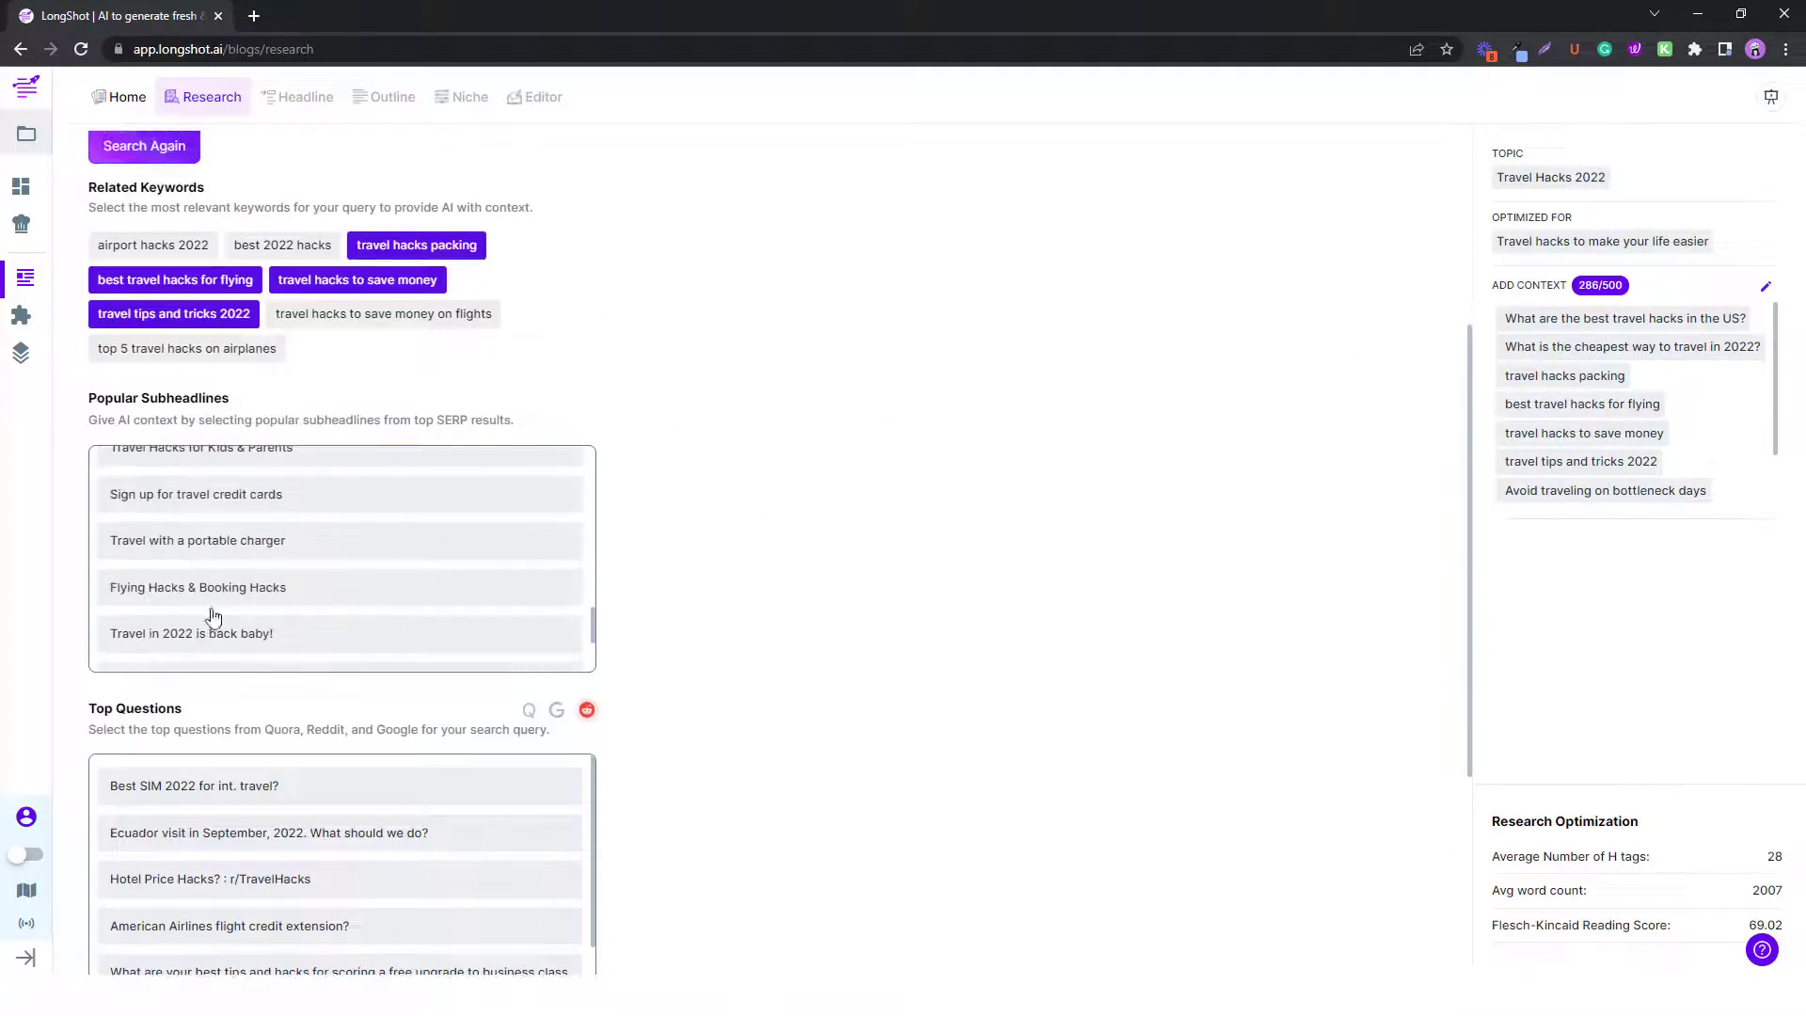
pyautogui.click(193, 548)
pyautogui.scroll(1, 85, 594)
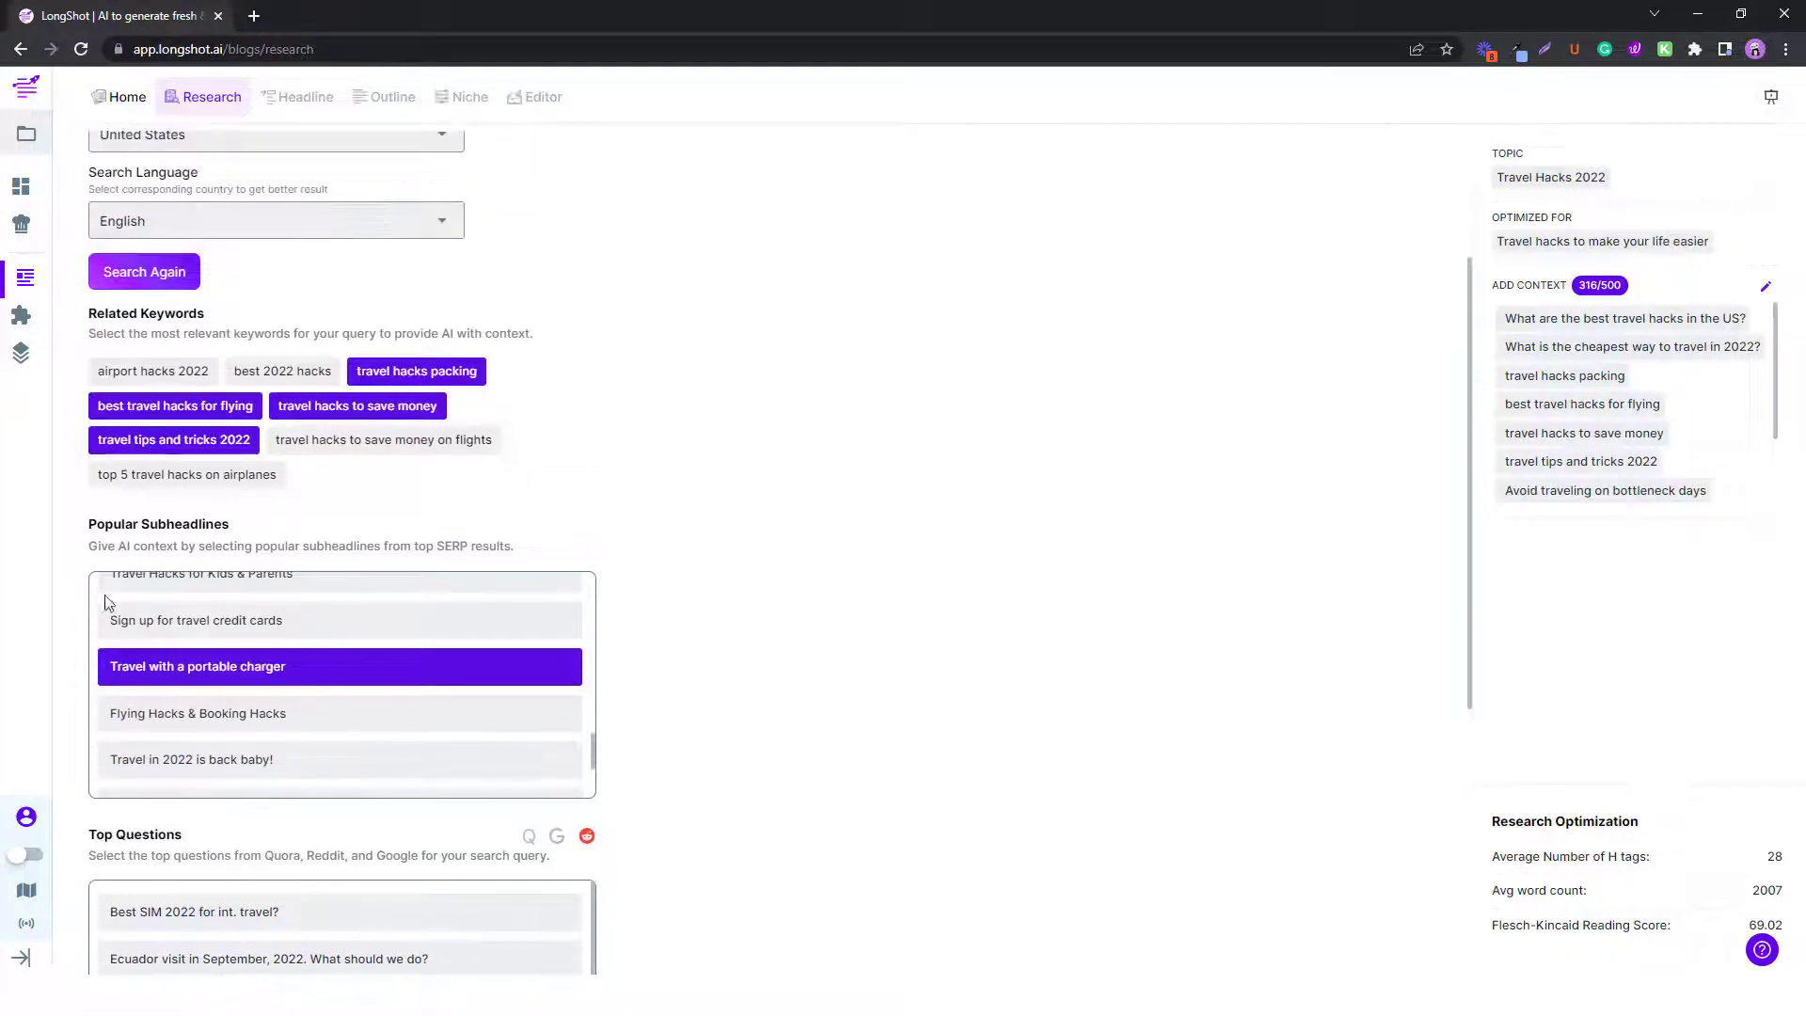
pyautogui.scroll(1, 155, 649)
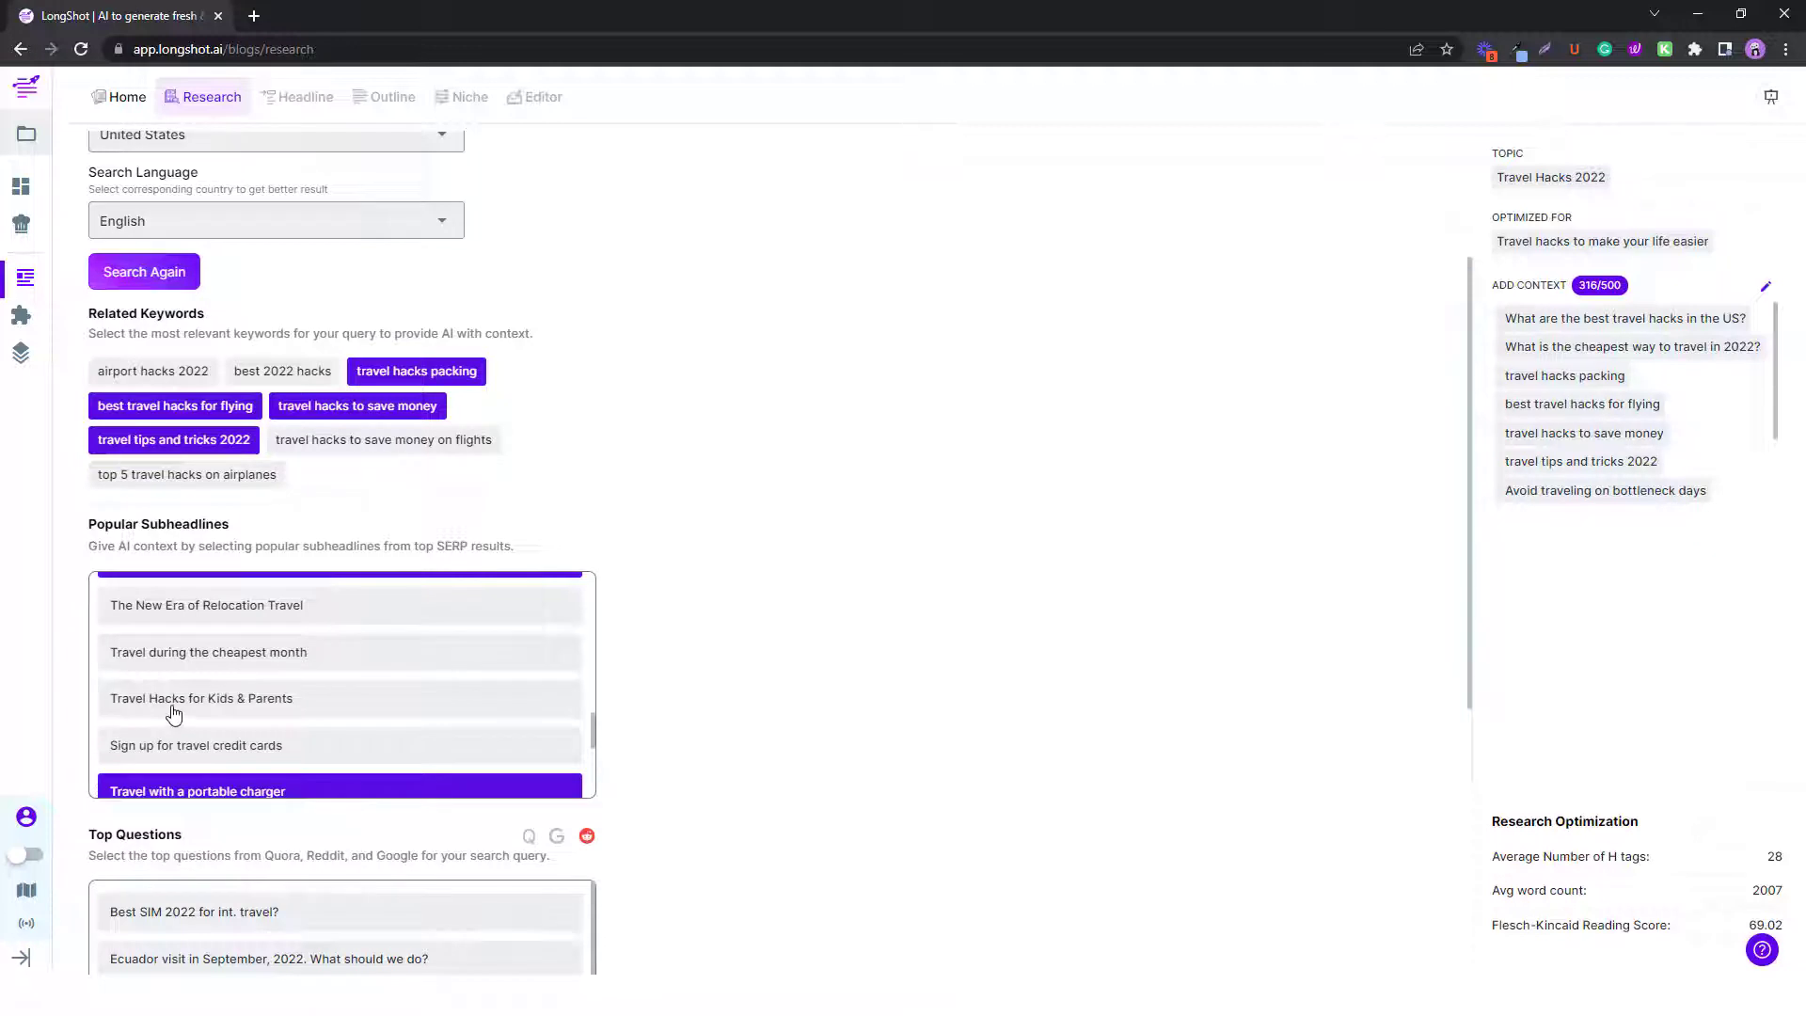
pyautogui.click(198, 658)
pyautogui.scroll(-3, 311, 639)
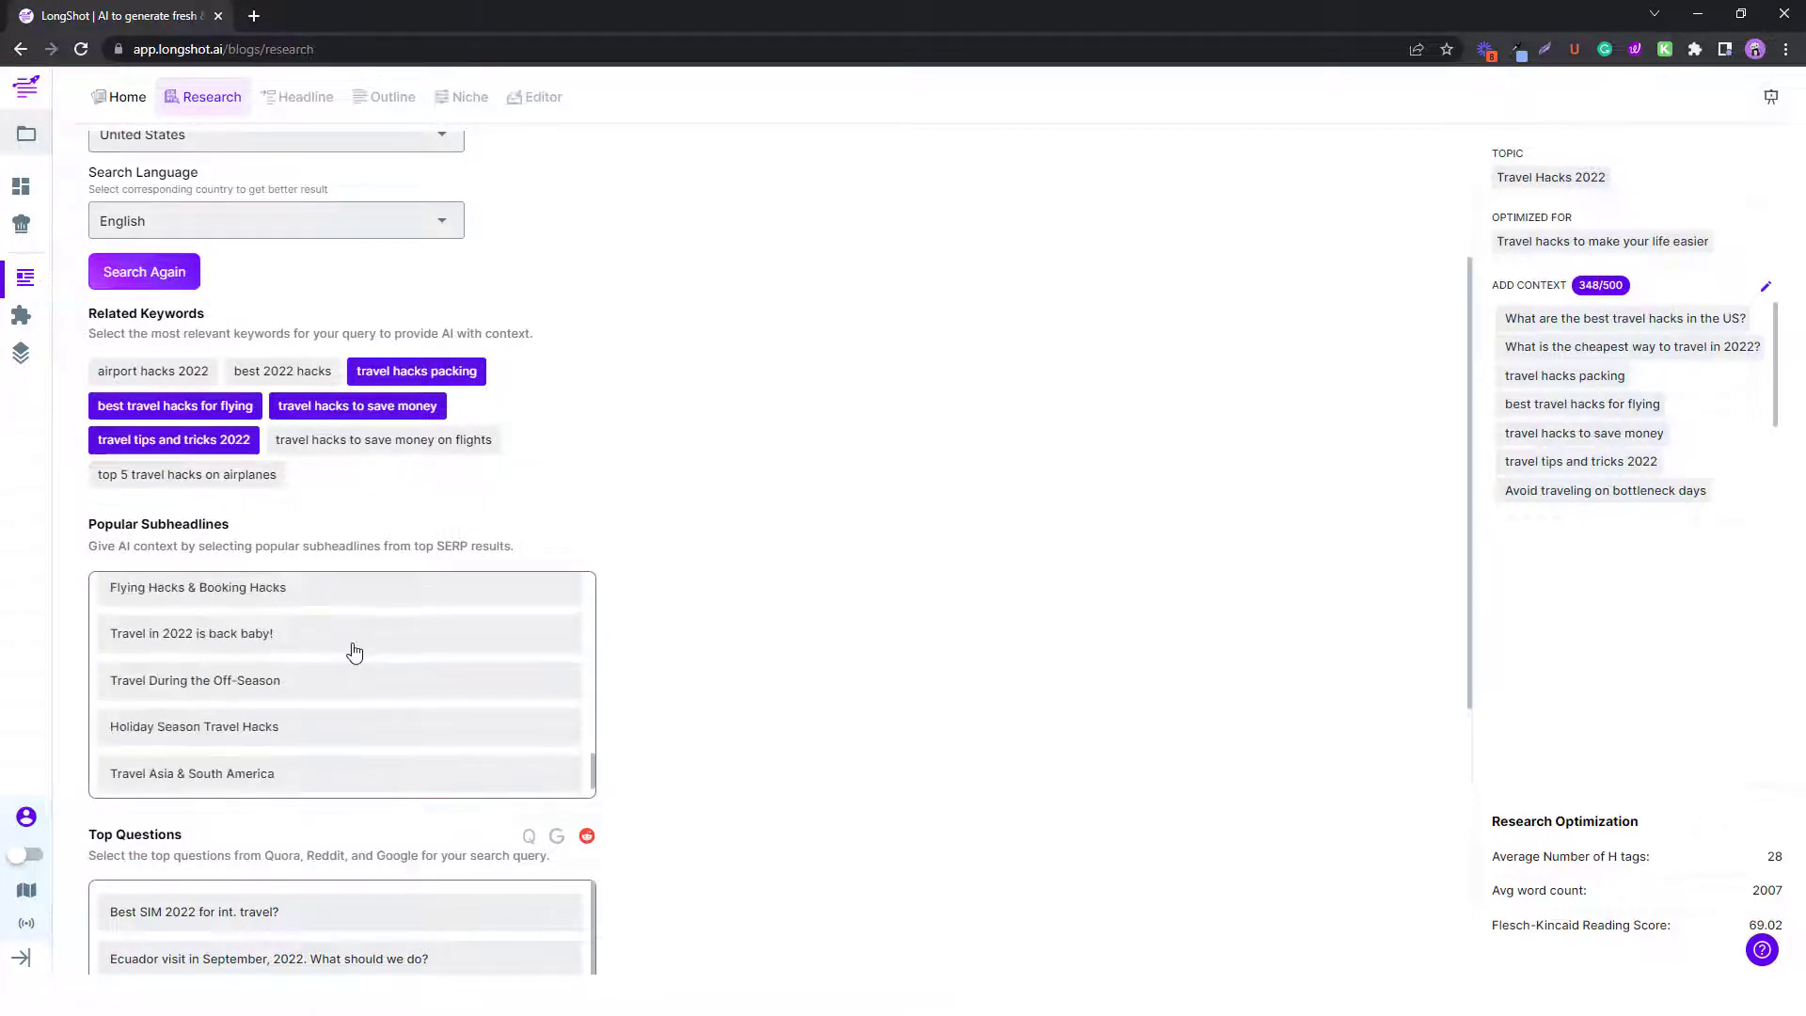
pyautogui.click(205, 641)
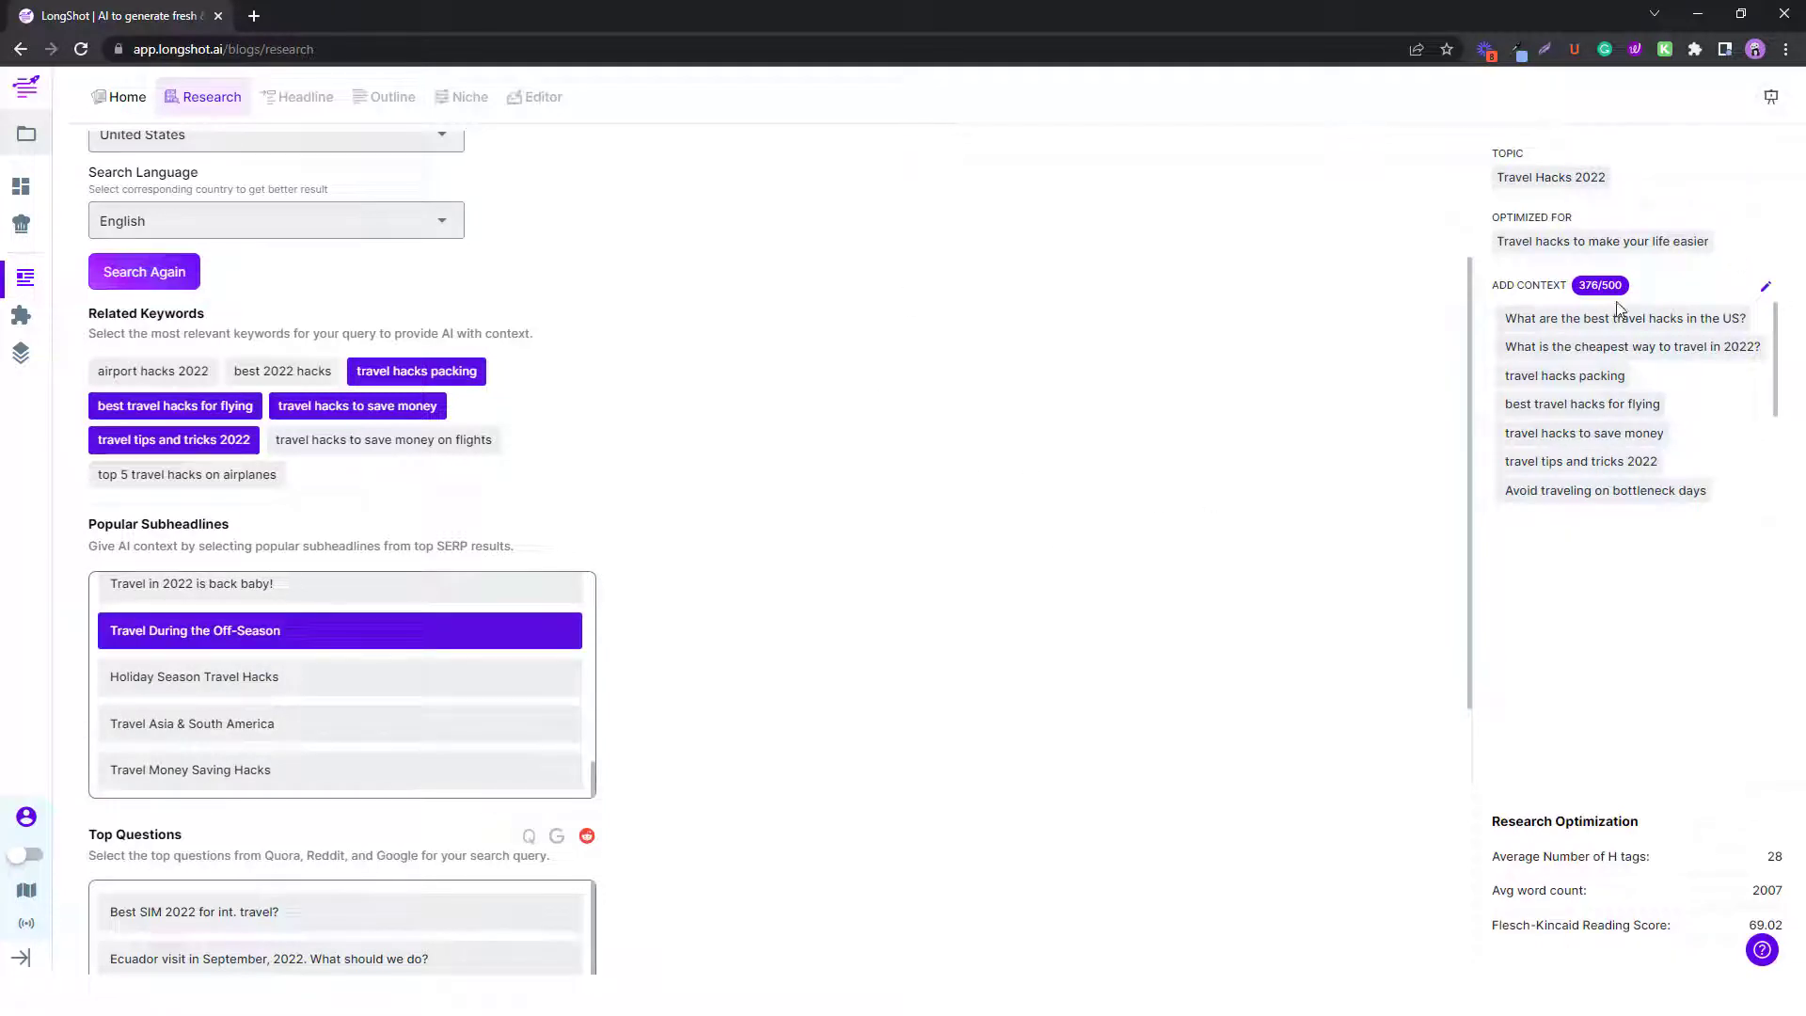
# Proceed to the headline stage, generate Listicle headlines and select "10 Travel Hacks You Need to Know for Your Next Trip in 2022".
pyautogui.scroll(-5, 658, 828)
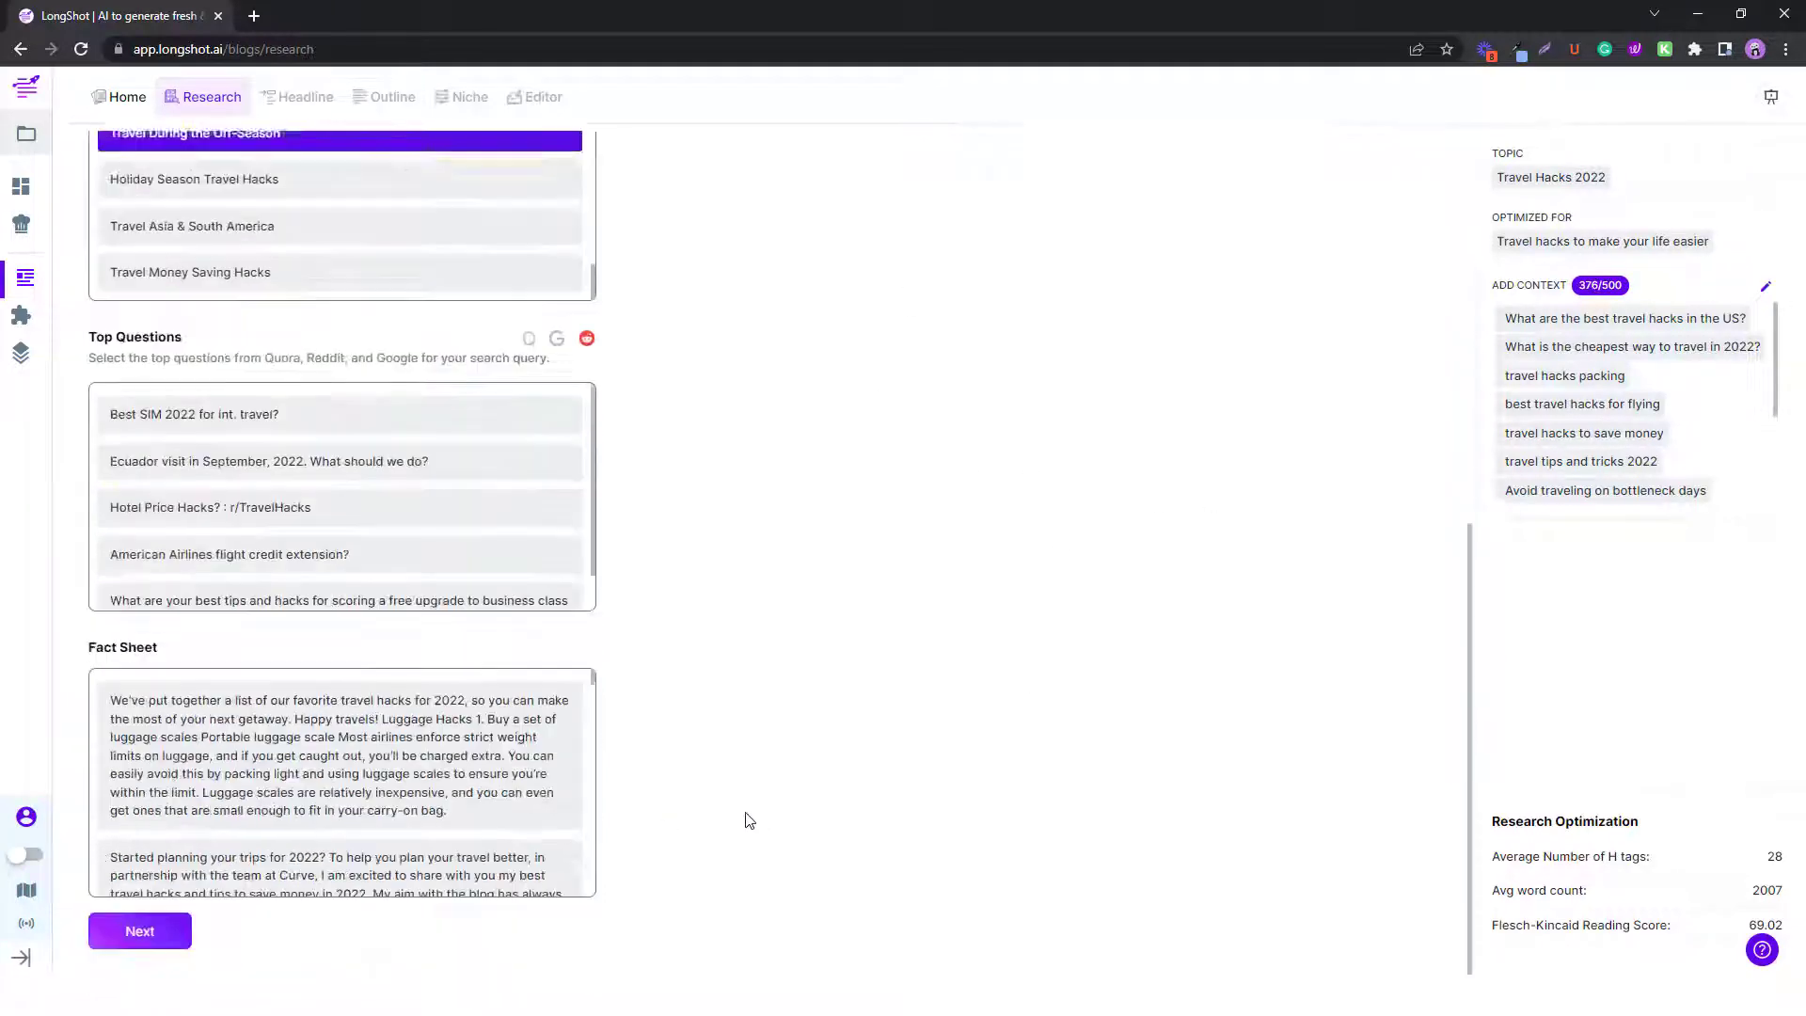
pyautogui.click(149, 925)
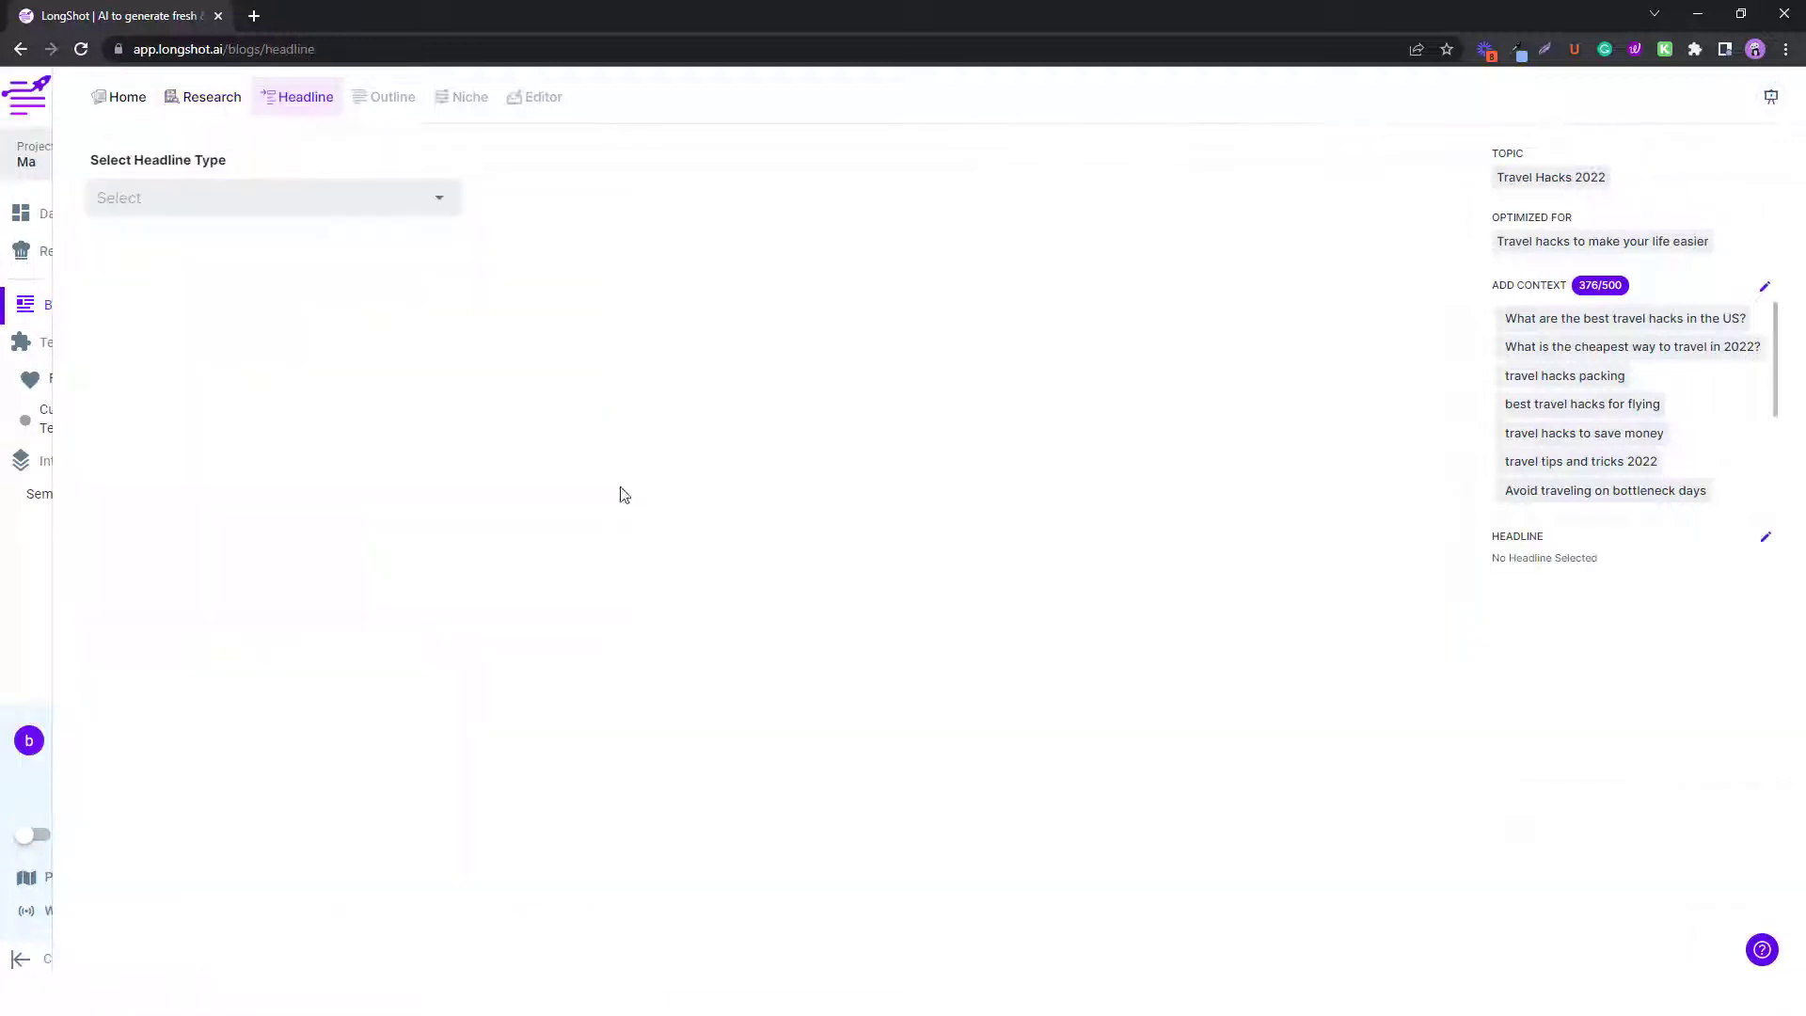
pyautogui.click(541, 200)
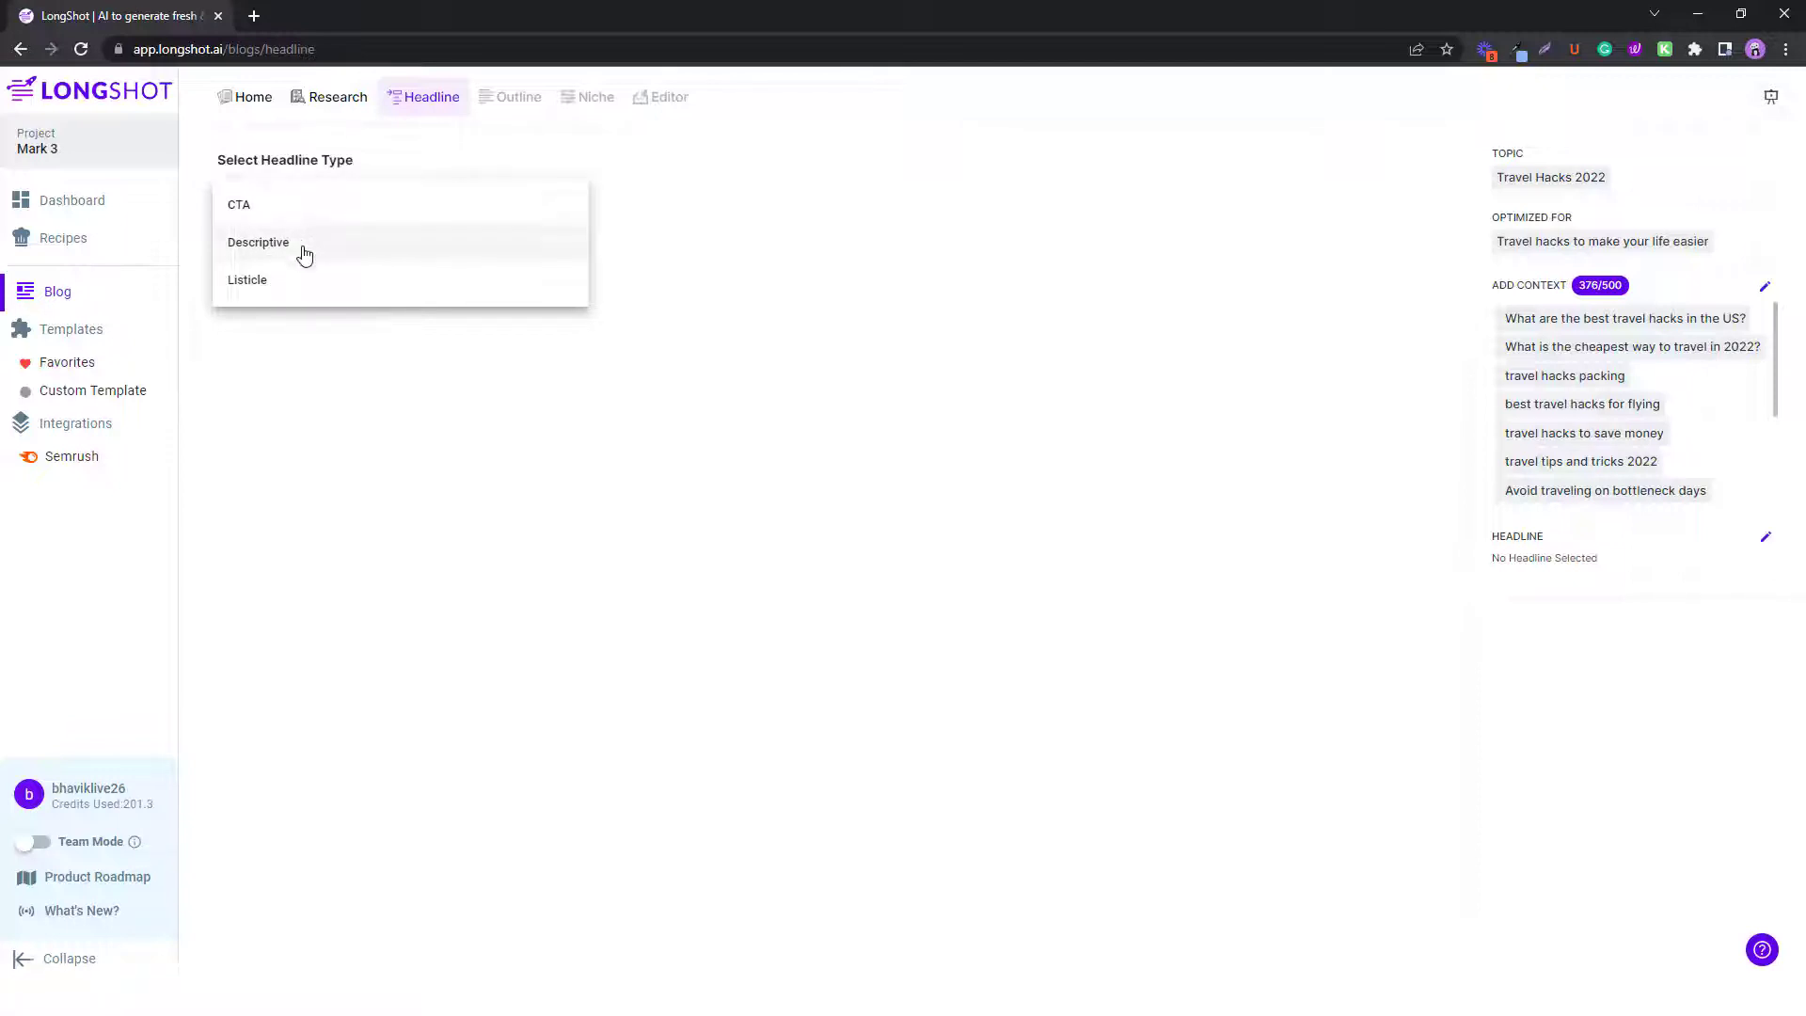
pyautogui.click(280, 297)
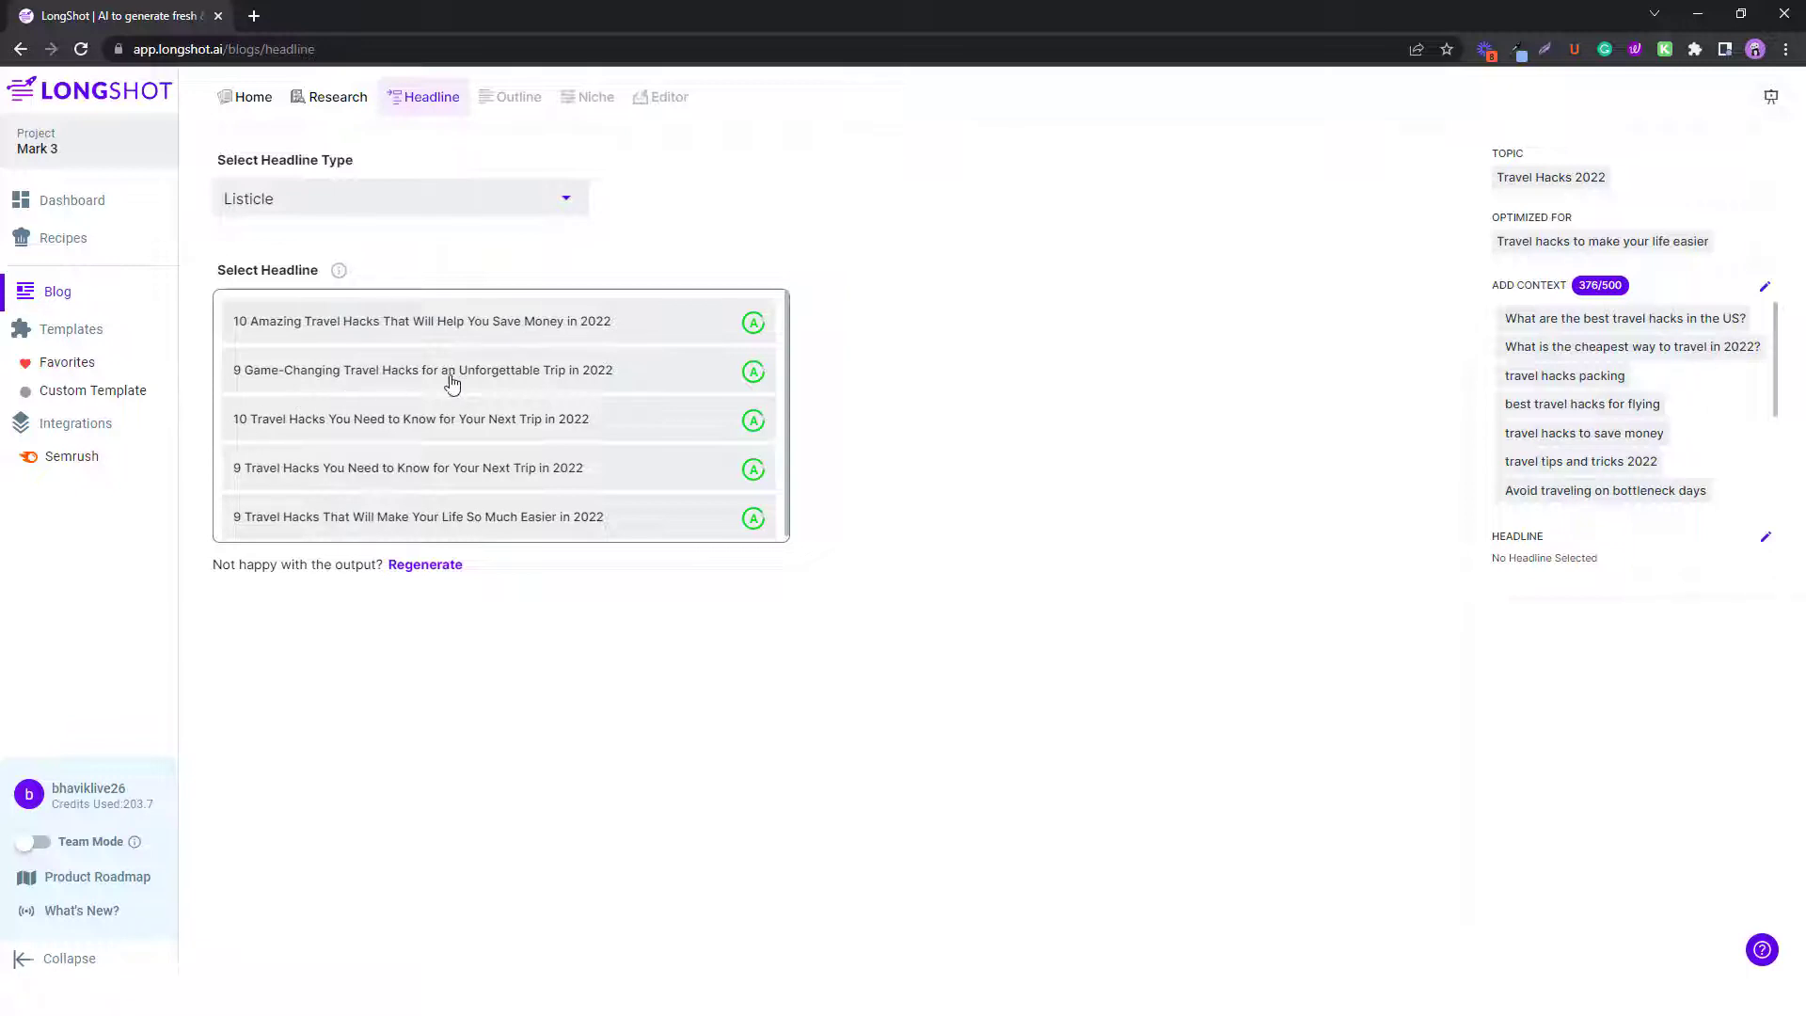
pyautogui.scroll(-1, 495, 447)
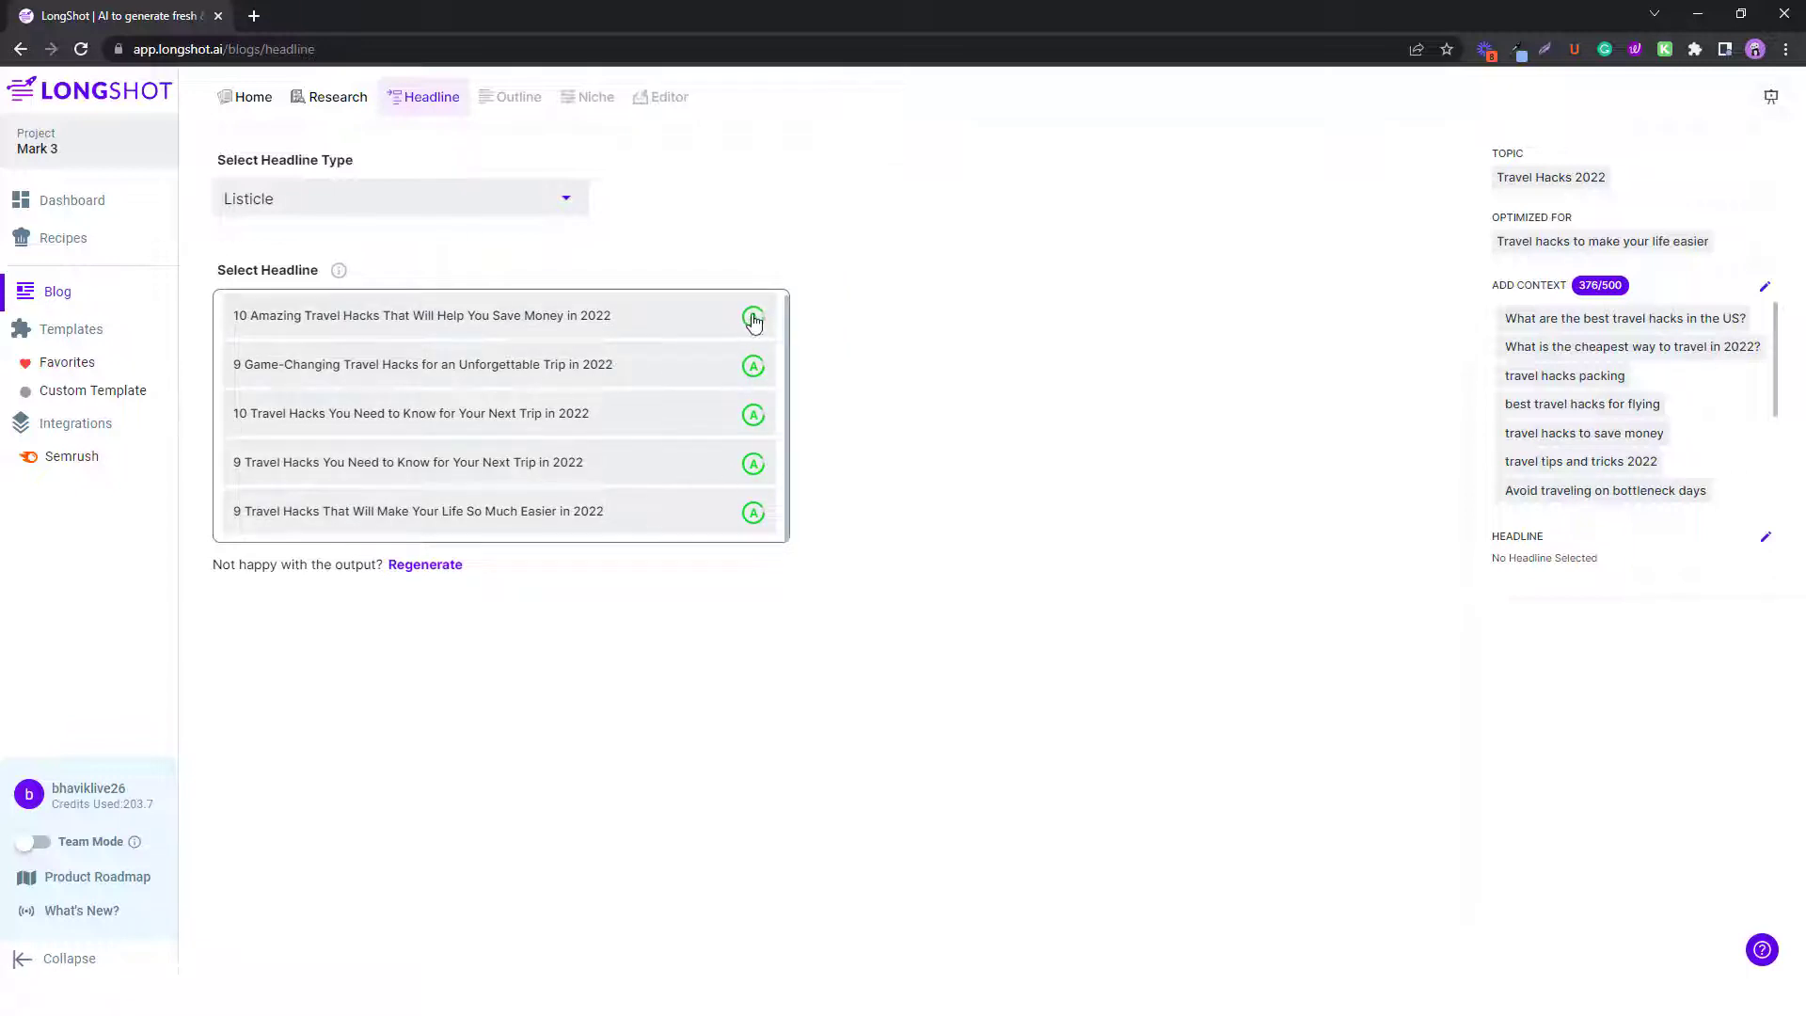
pyautogui.click(281, 425)
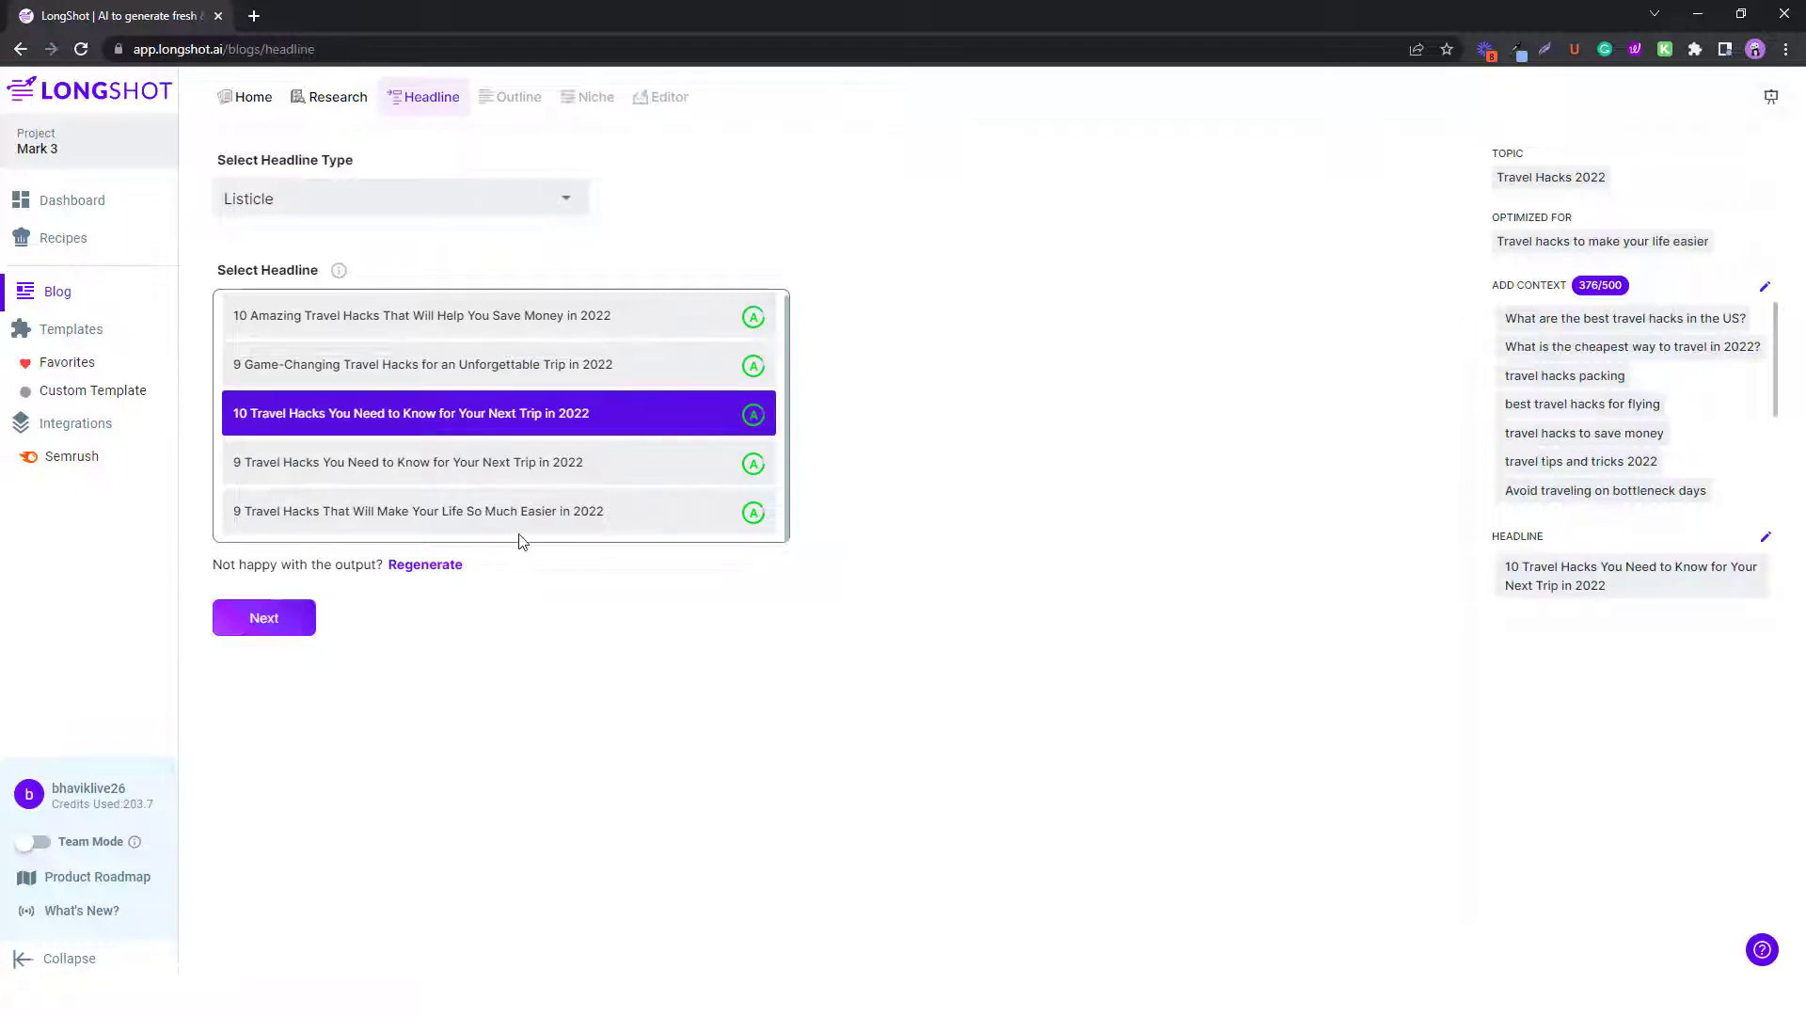
# Regenerate the headline suggestions and select "10 Travel Hacks You Need to Know Before Planning Your Next Trip".
pyautogui.click(425, 567)
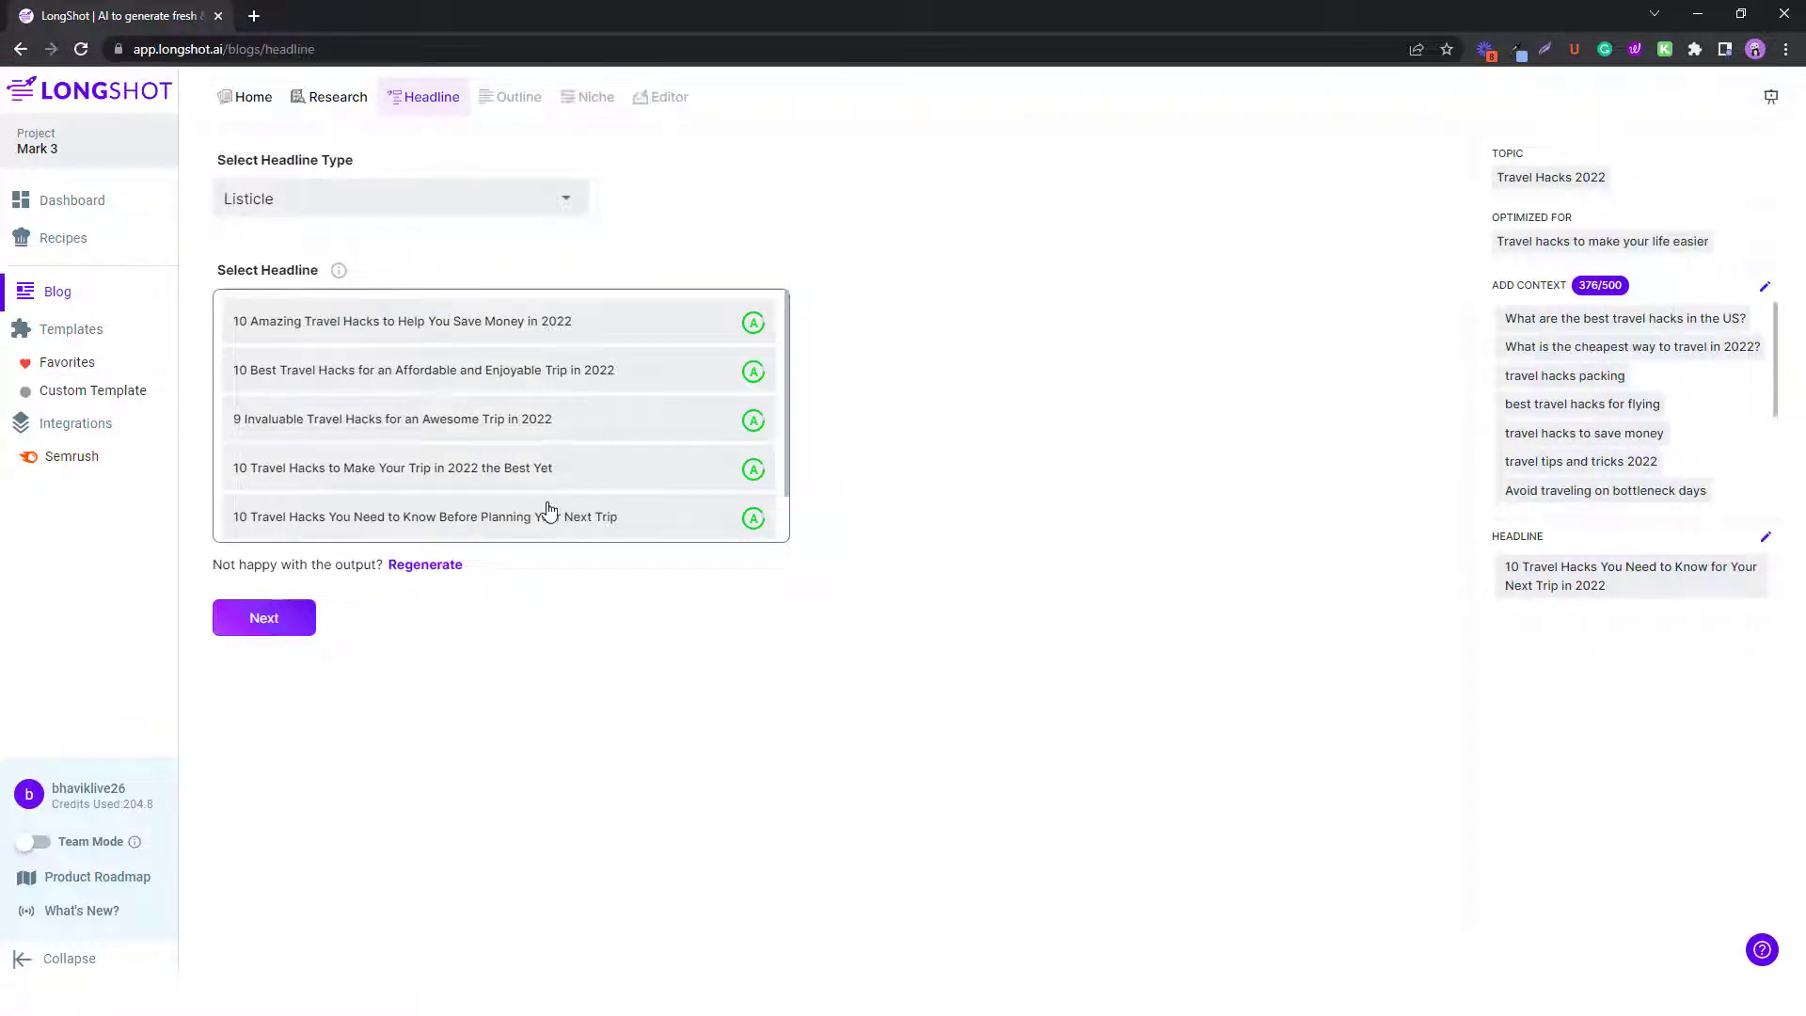
pyautogui.scroll(-1, 526, 503)
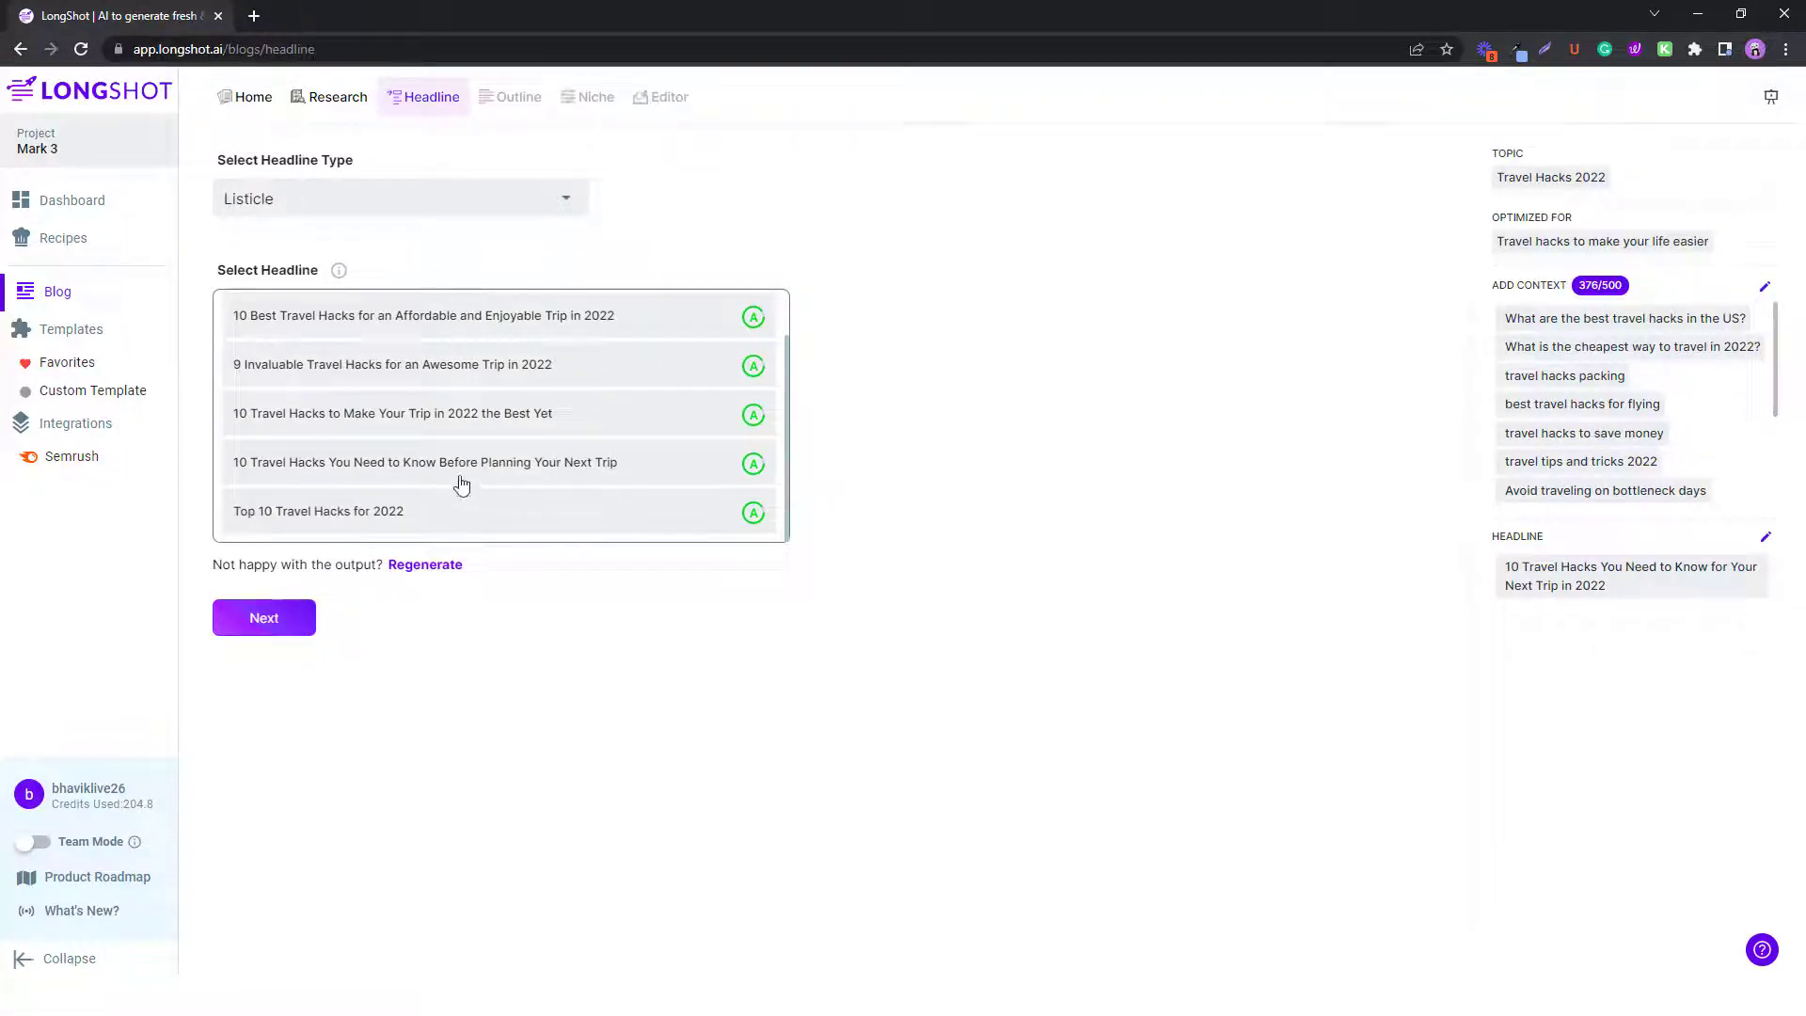
pyautogui.click(362, 465)
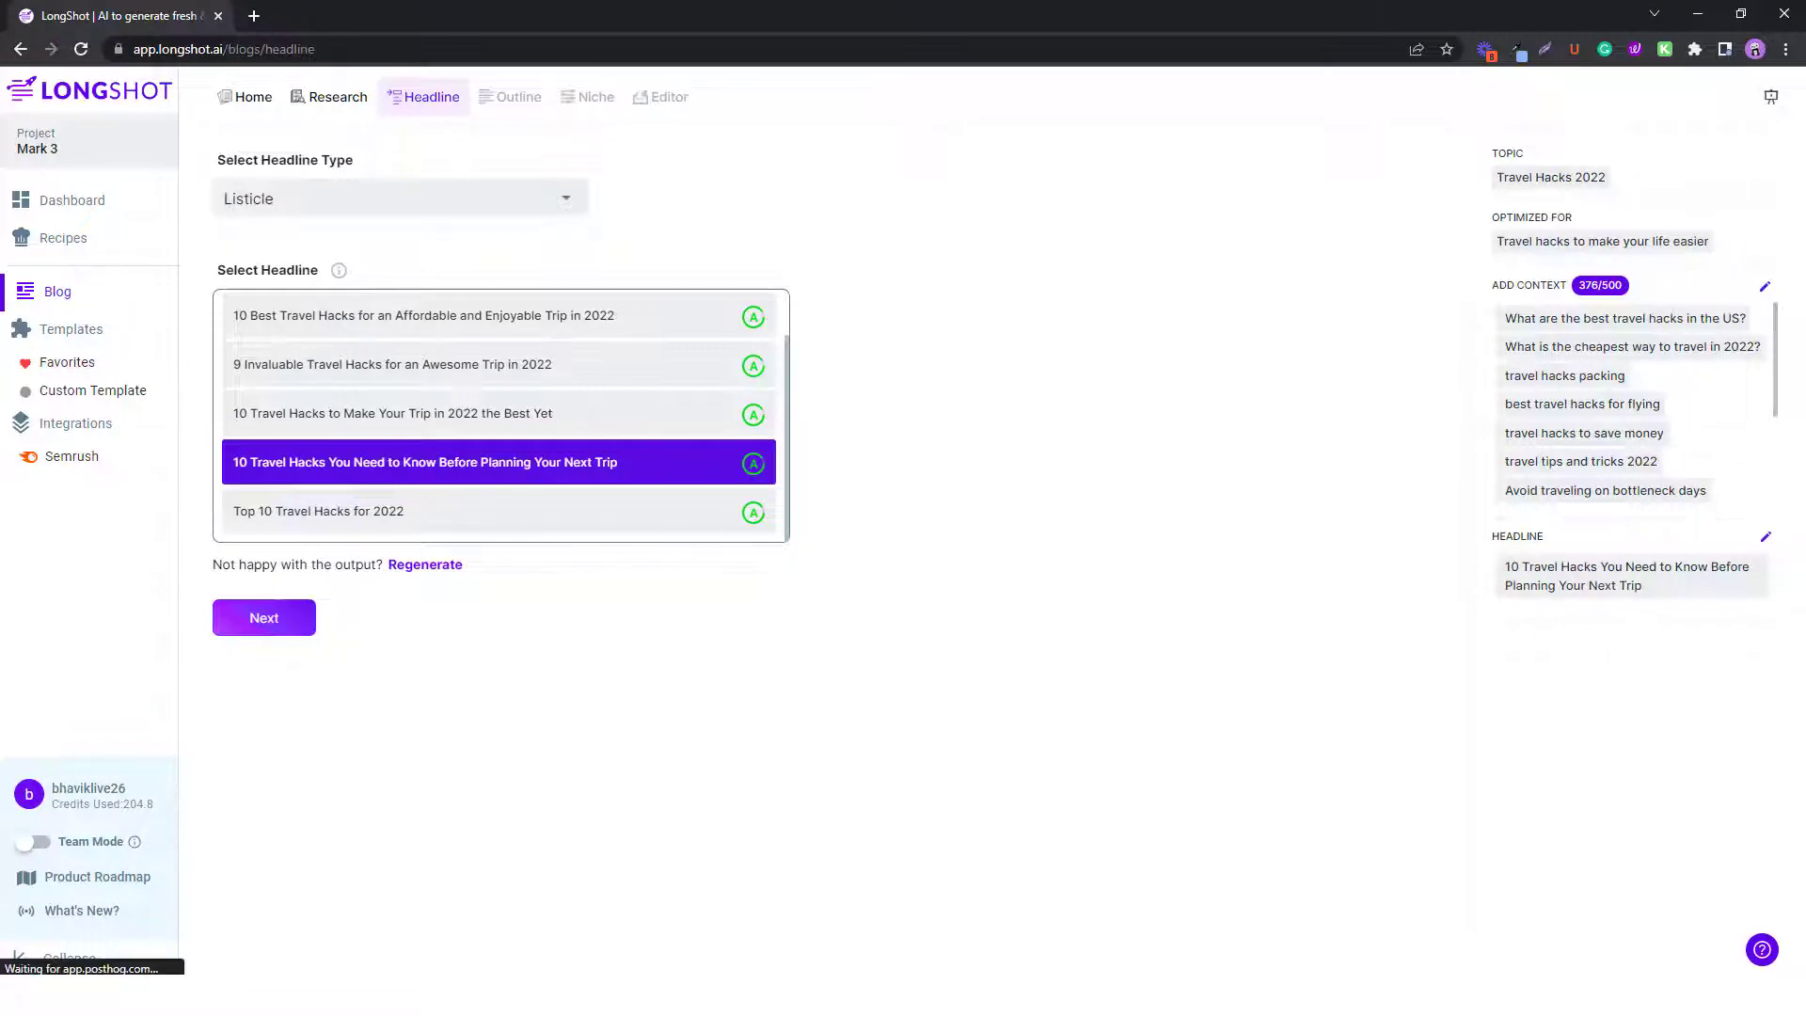
pyautogui.click(1764, 537)
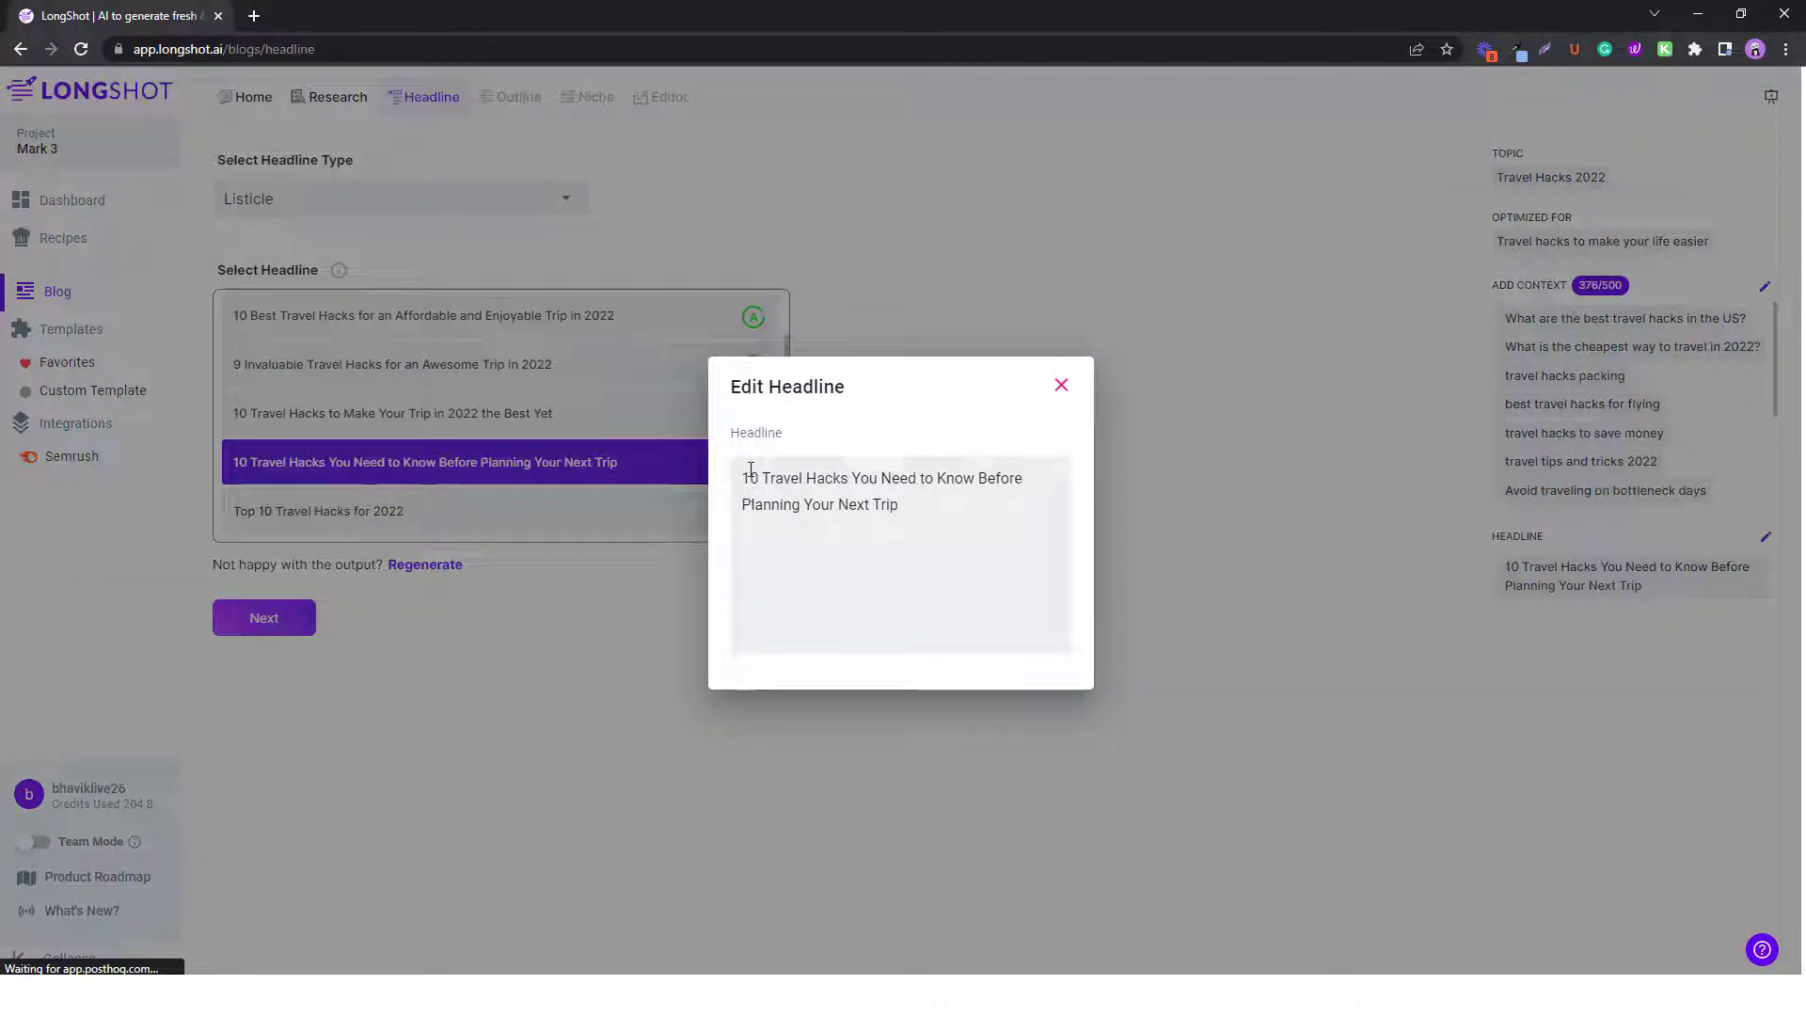
pyautogui.click(647, 613)
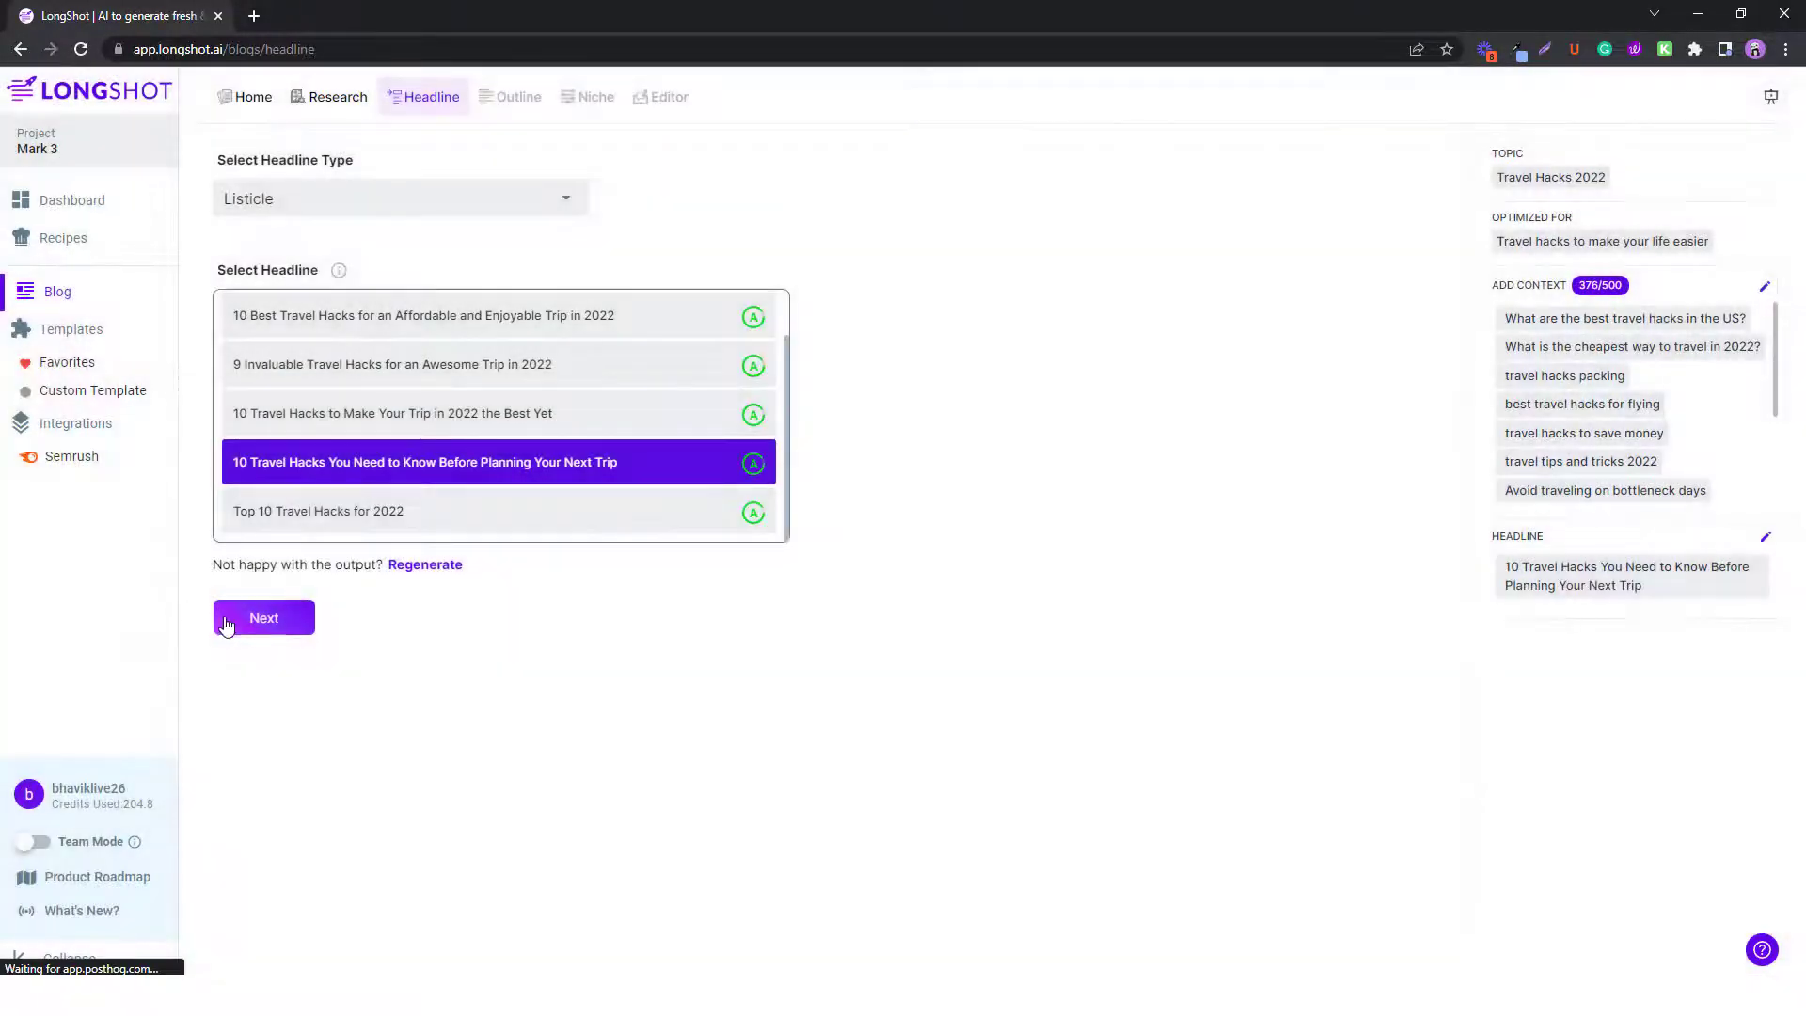
# Continue to the outline stage, set the number of outlines to 10 and generate the subheadings.
pyautogui.click(252, 621)
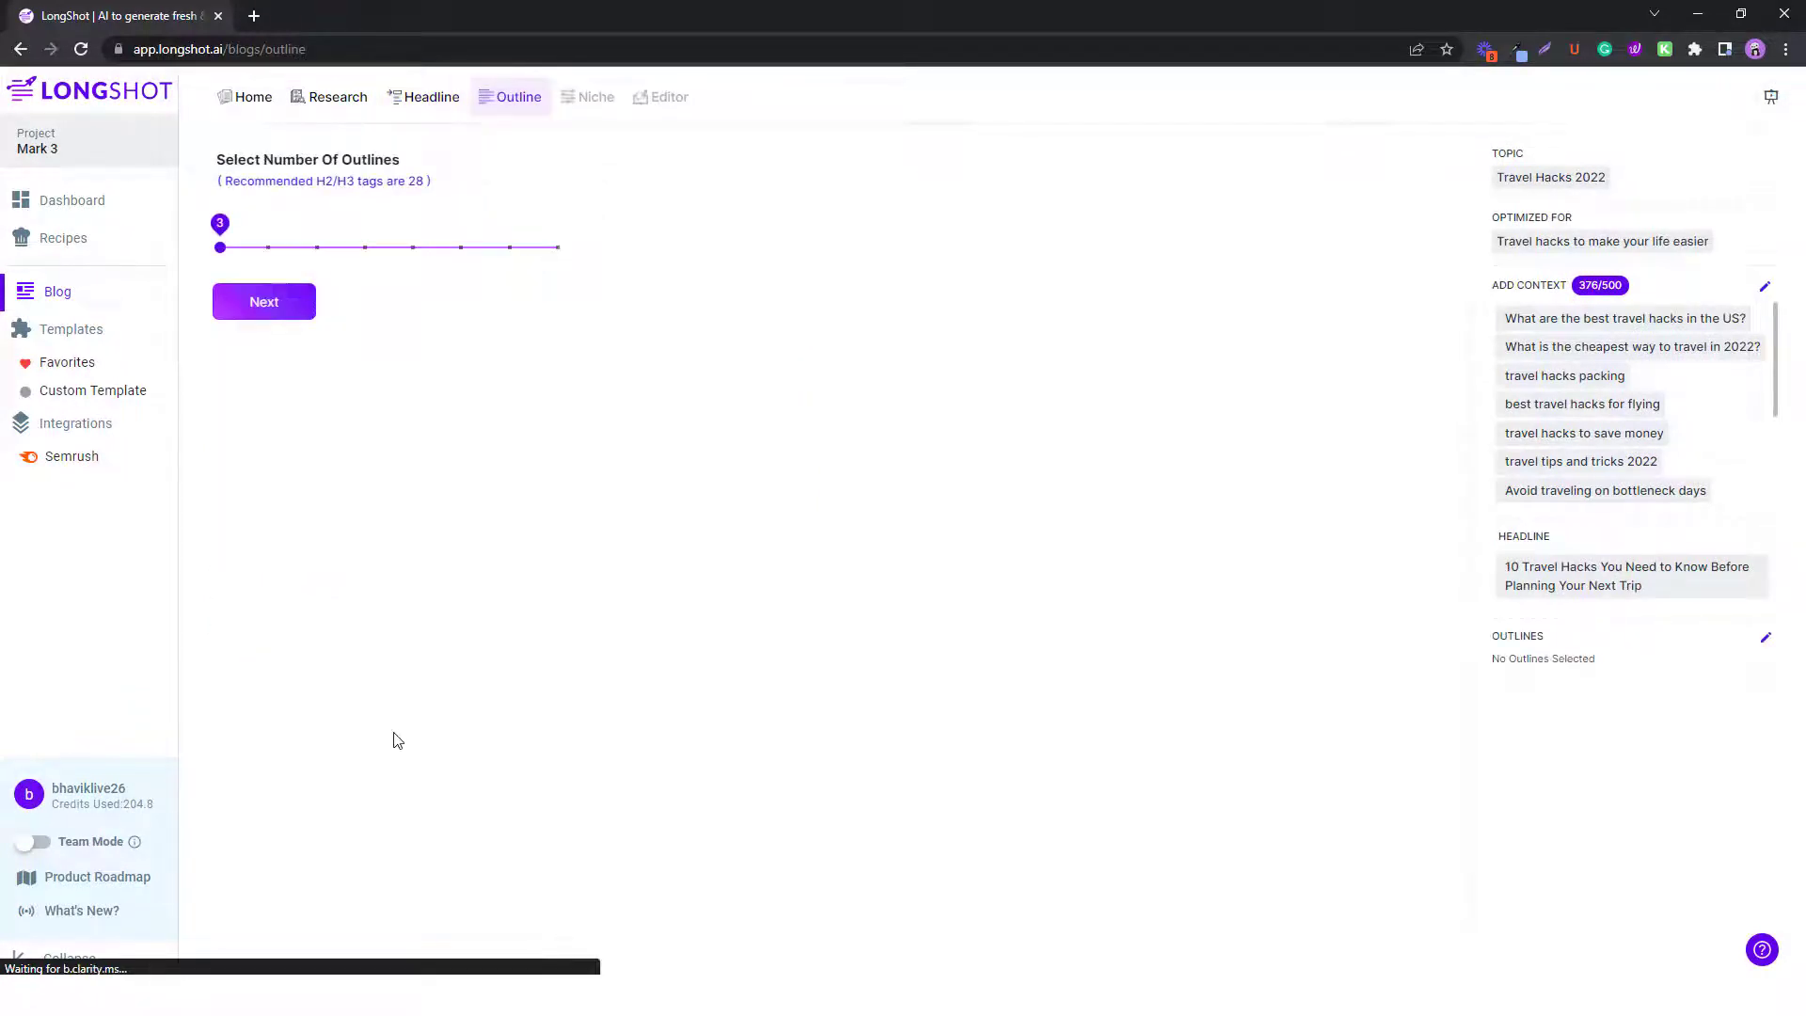
pyautogui.moveTo(215, 222); pyautogui.dragTo(564, 246)
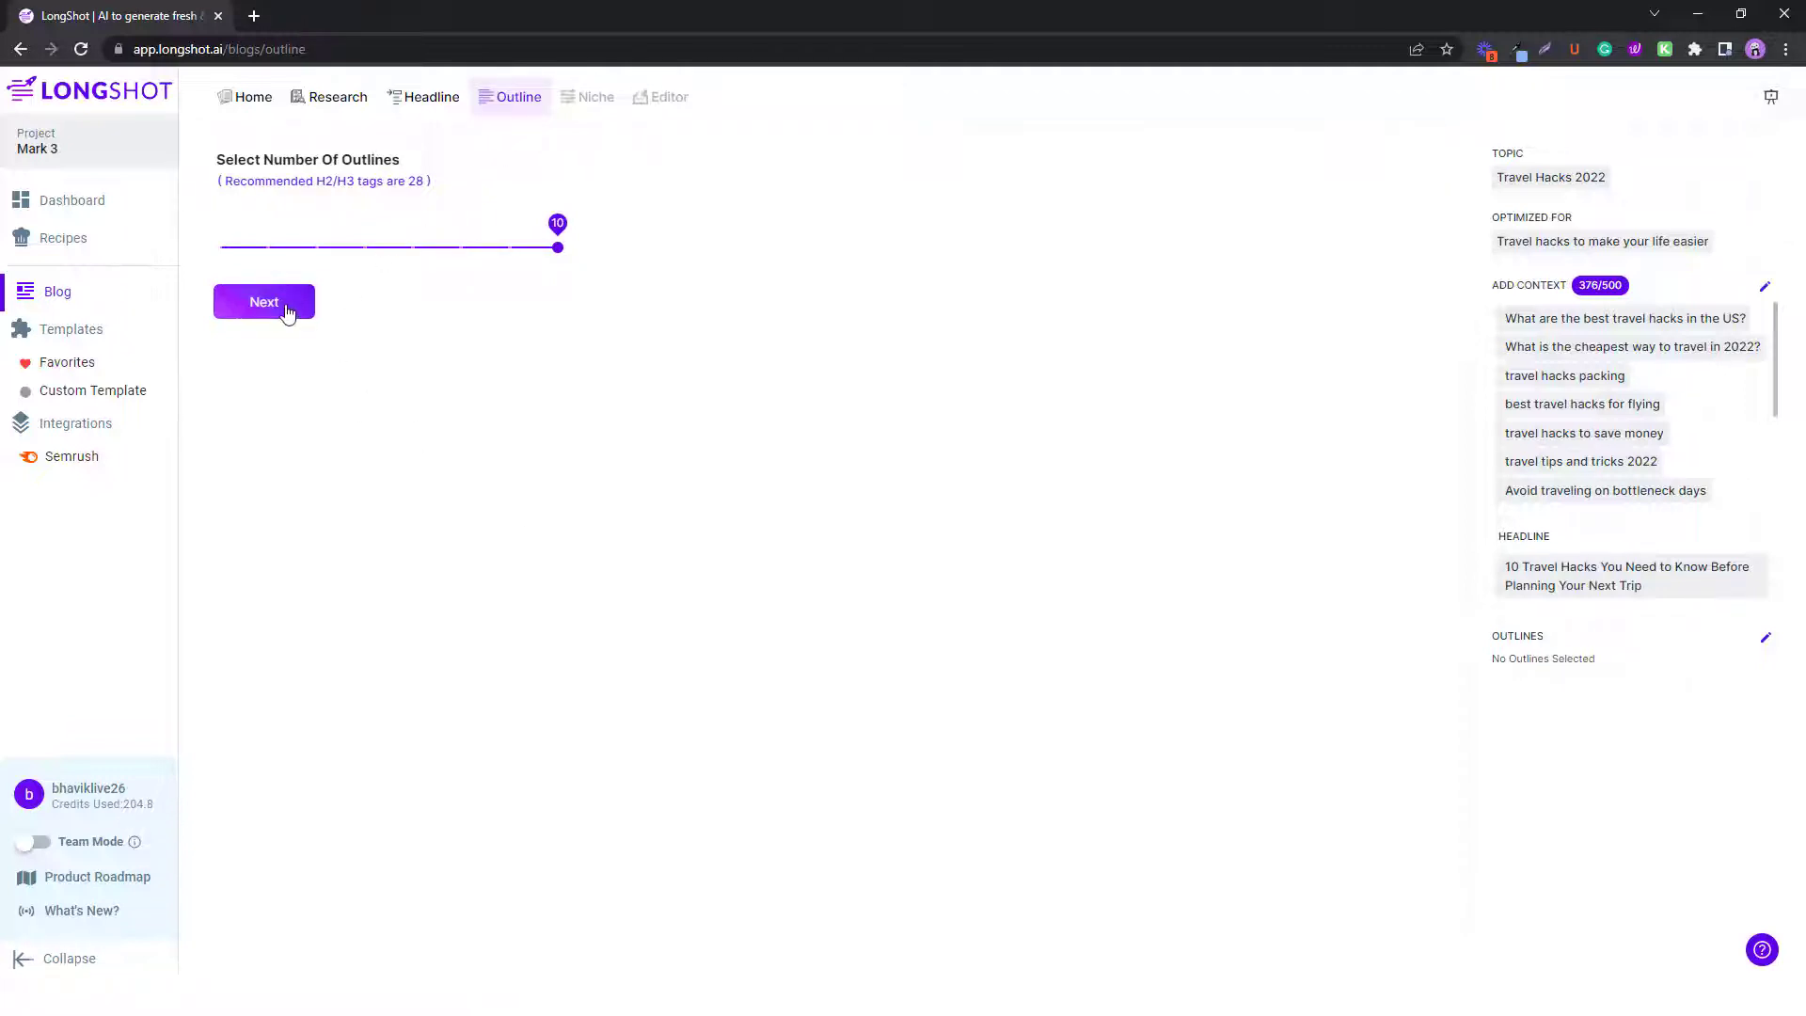
pyautogui.click(463, 243)
pyautogui.moveTo(347, 260); pyautogui.dragTo(560, 247)
pyautogui.click(284, 303)
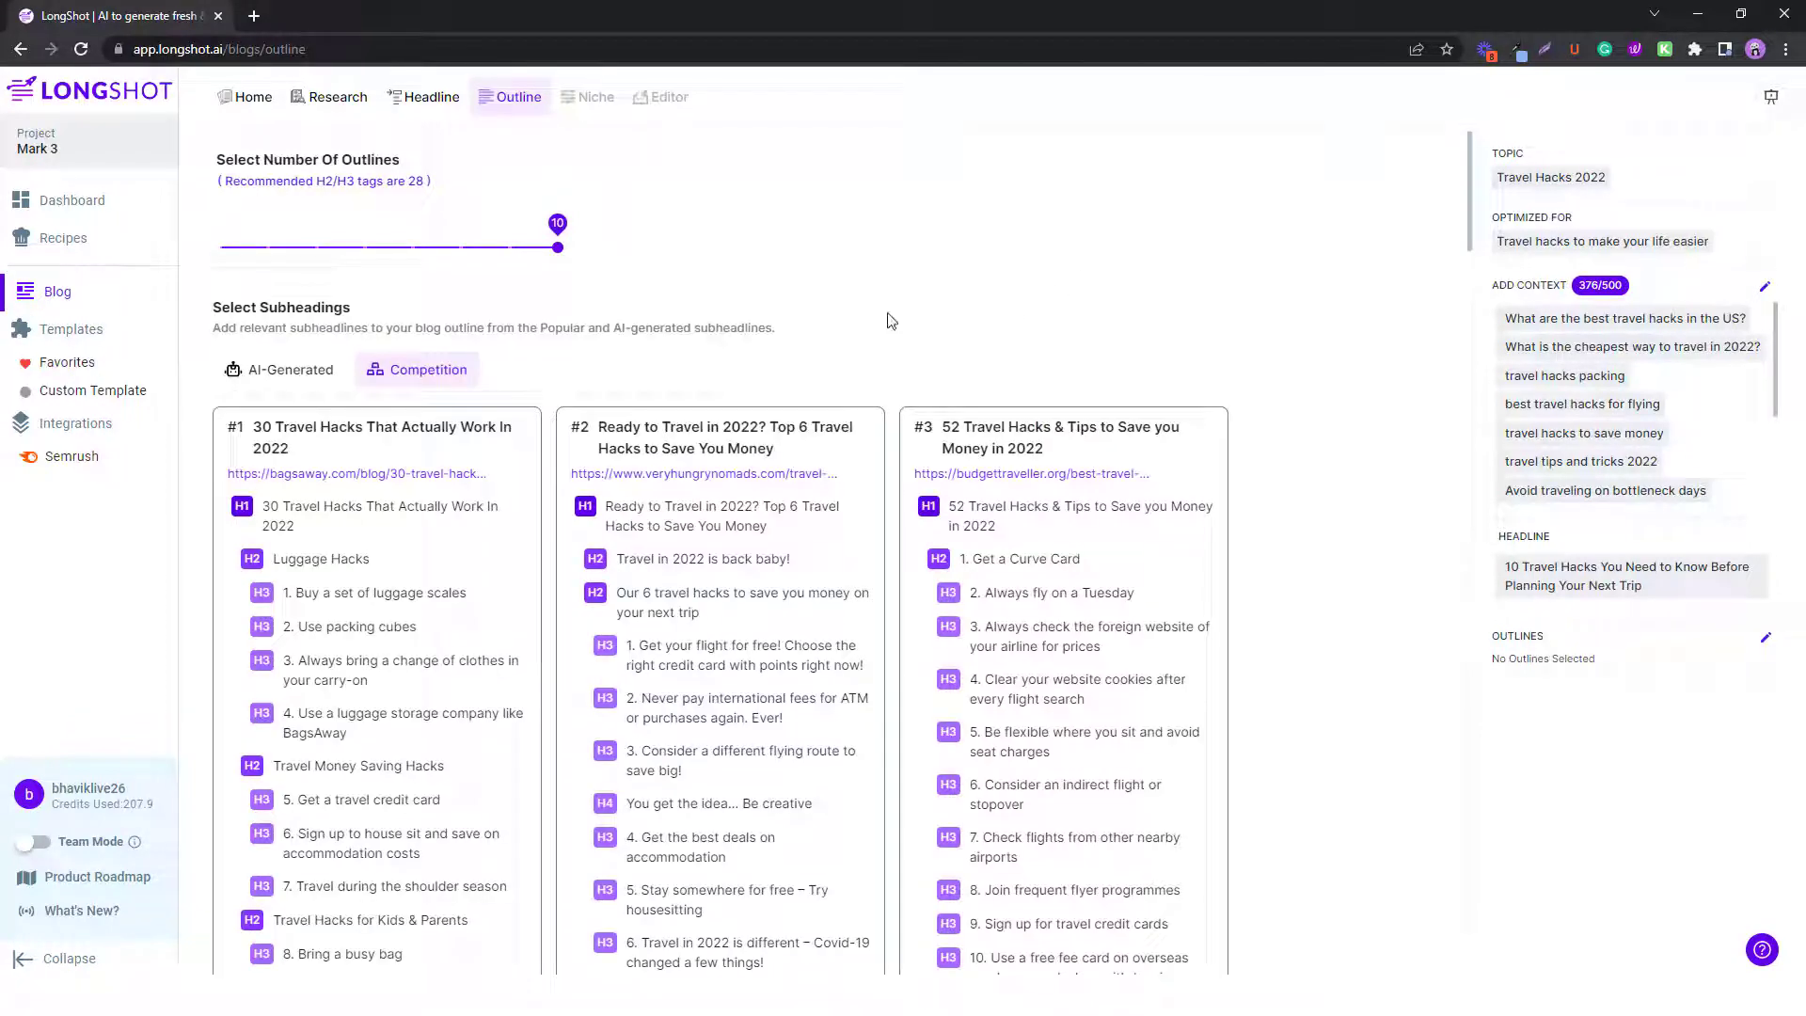
# Examine the competitor outlines #1 to #8 for subheadings suitable for the travel hacks post.
pyautogui.scroll(-3, 1169, 314)
pyautogui.scroll(3, 1086, 459)
pyautogui.scroll(-1, 437, 409)
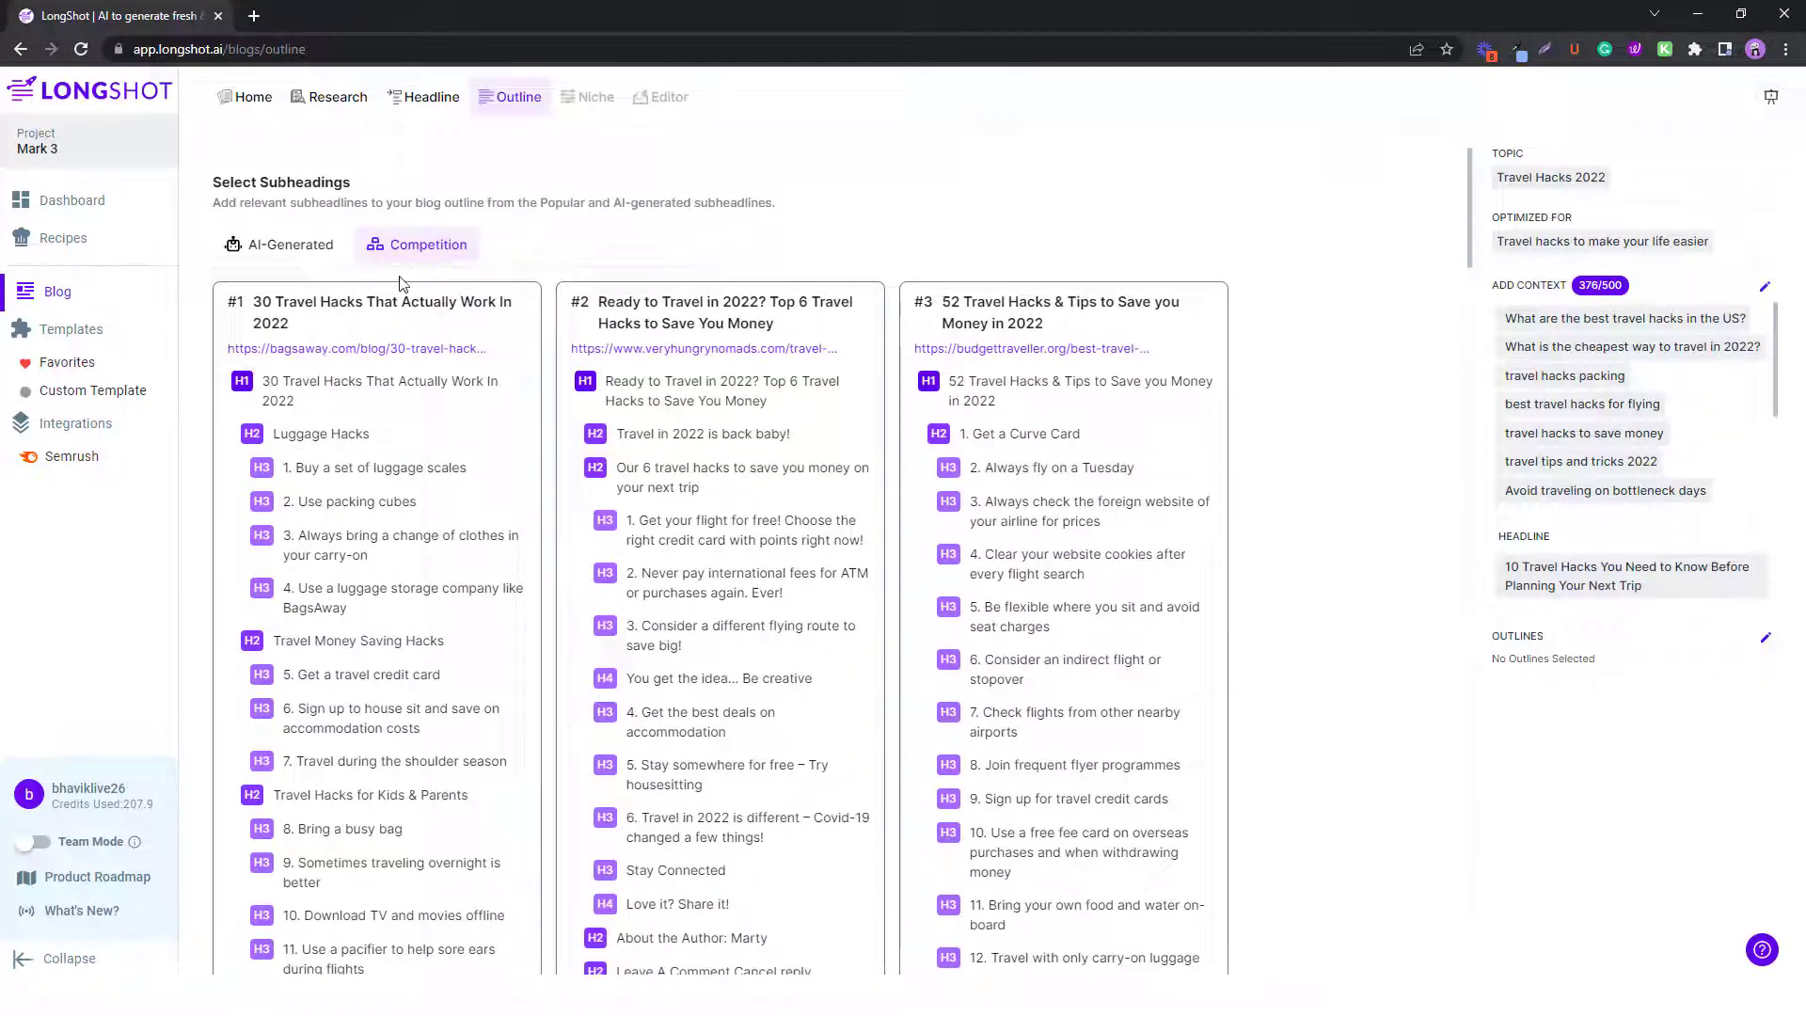
pyautogui.scroll(1, 400, 282)
pyautogui.scroll(-2, 383, 417)
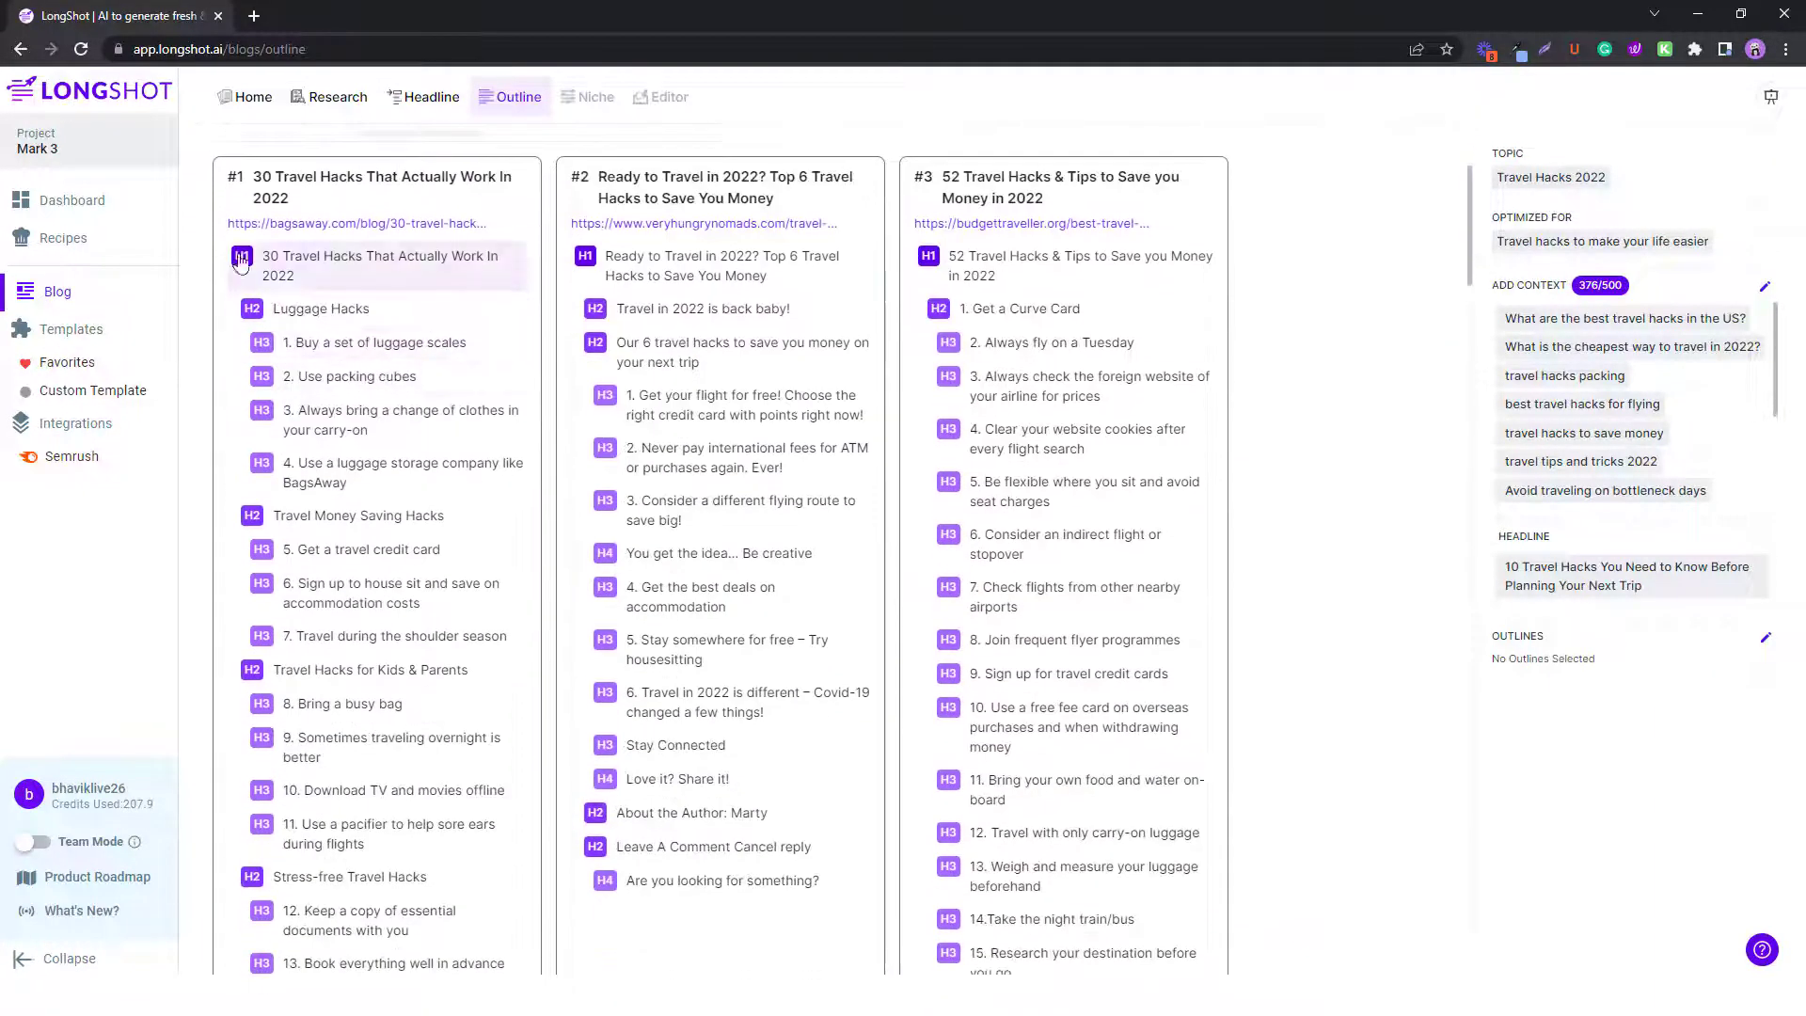
pyautogui.doubleClick(254, 183)
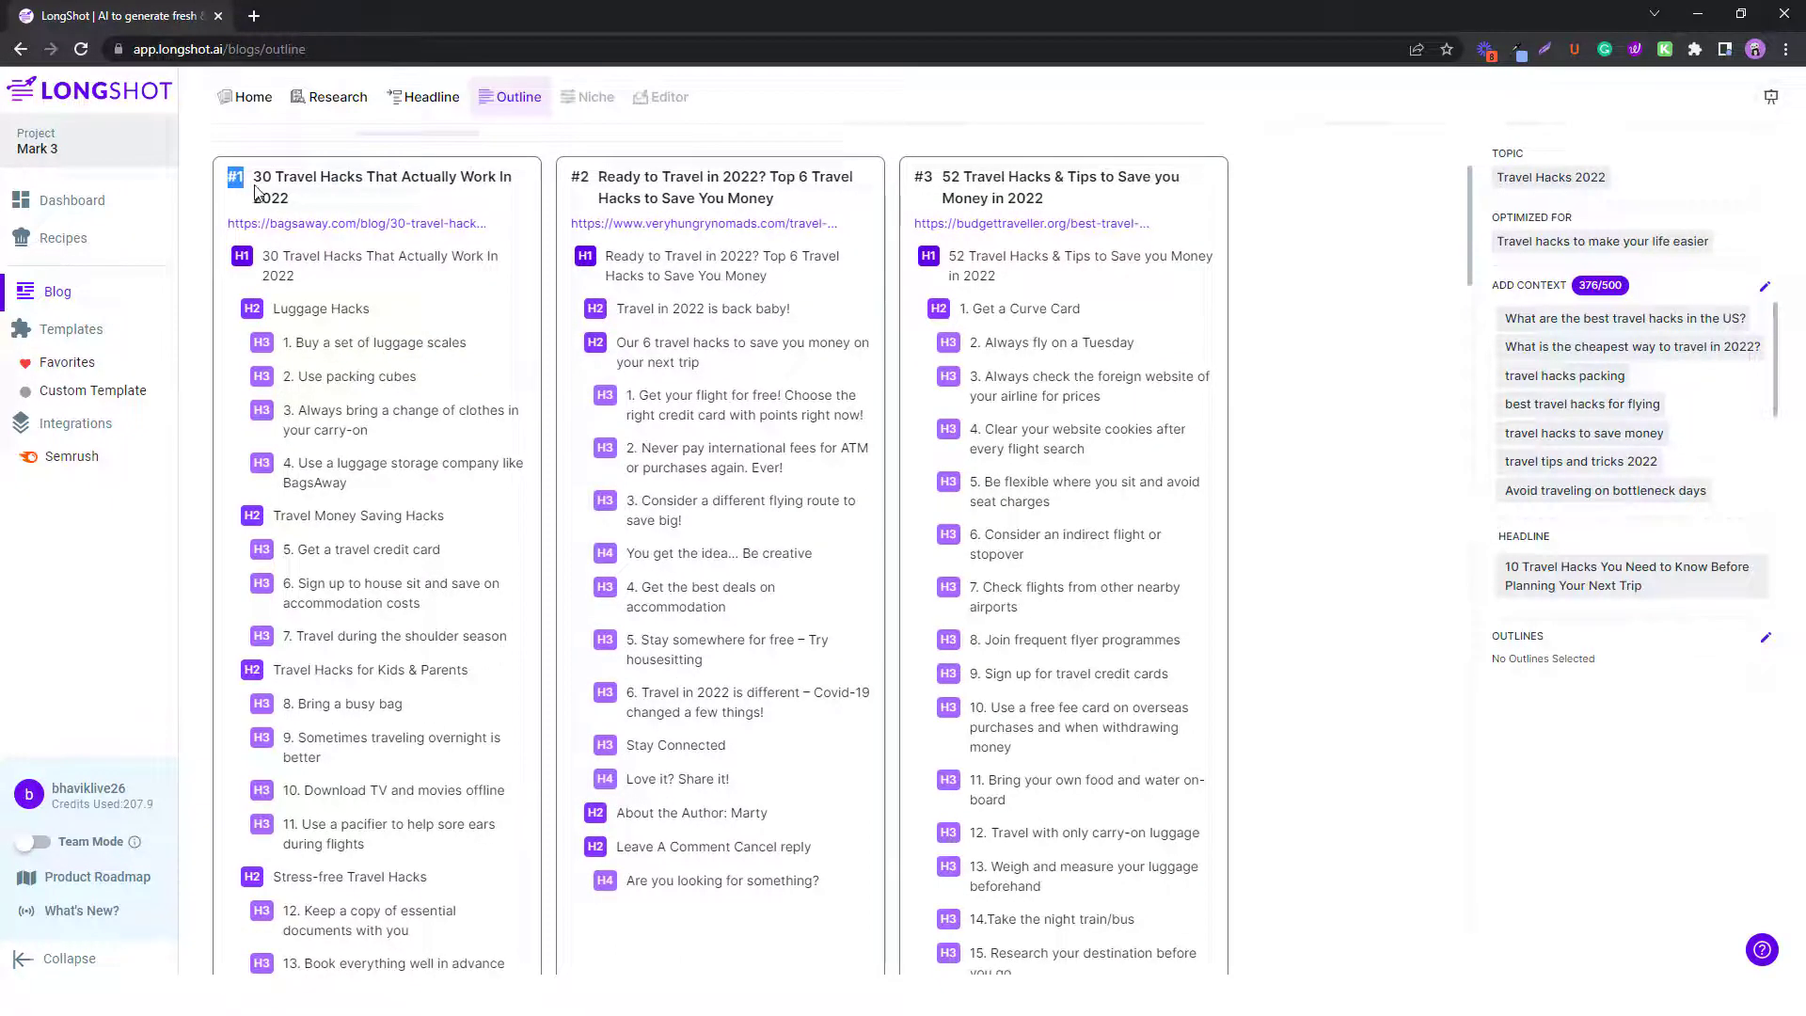
pyautogui.scroll(2, 555, 214)
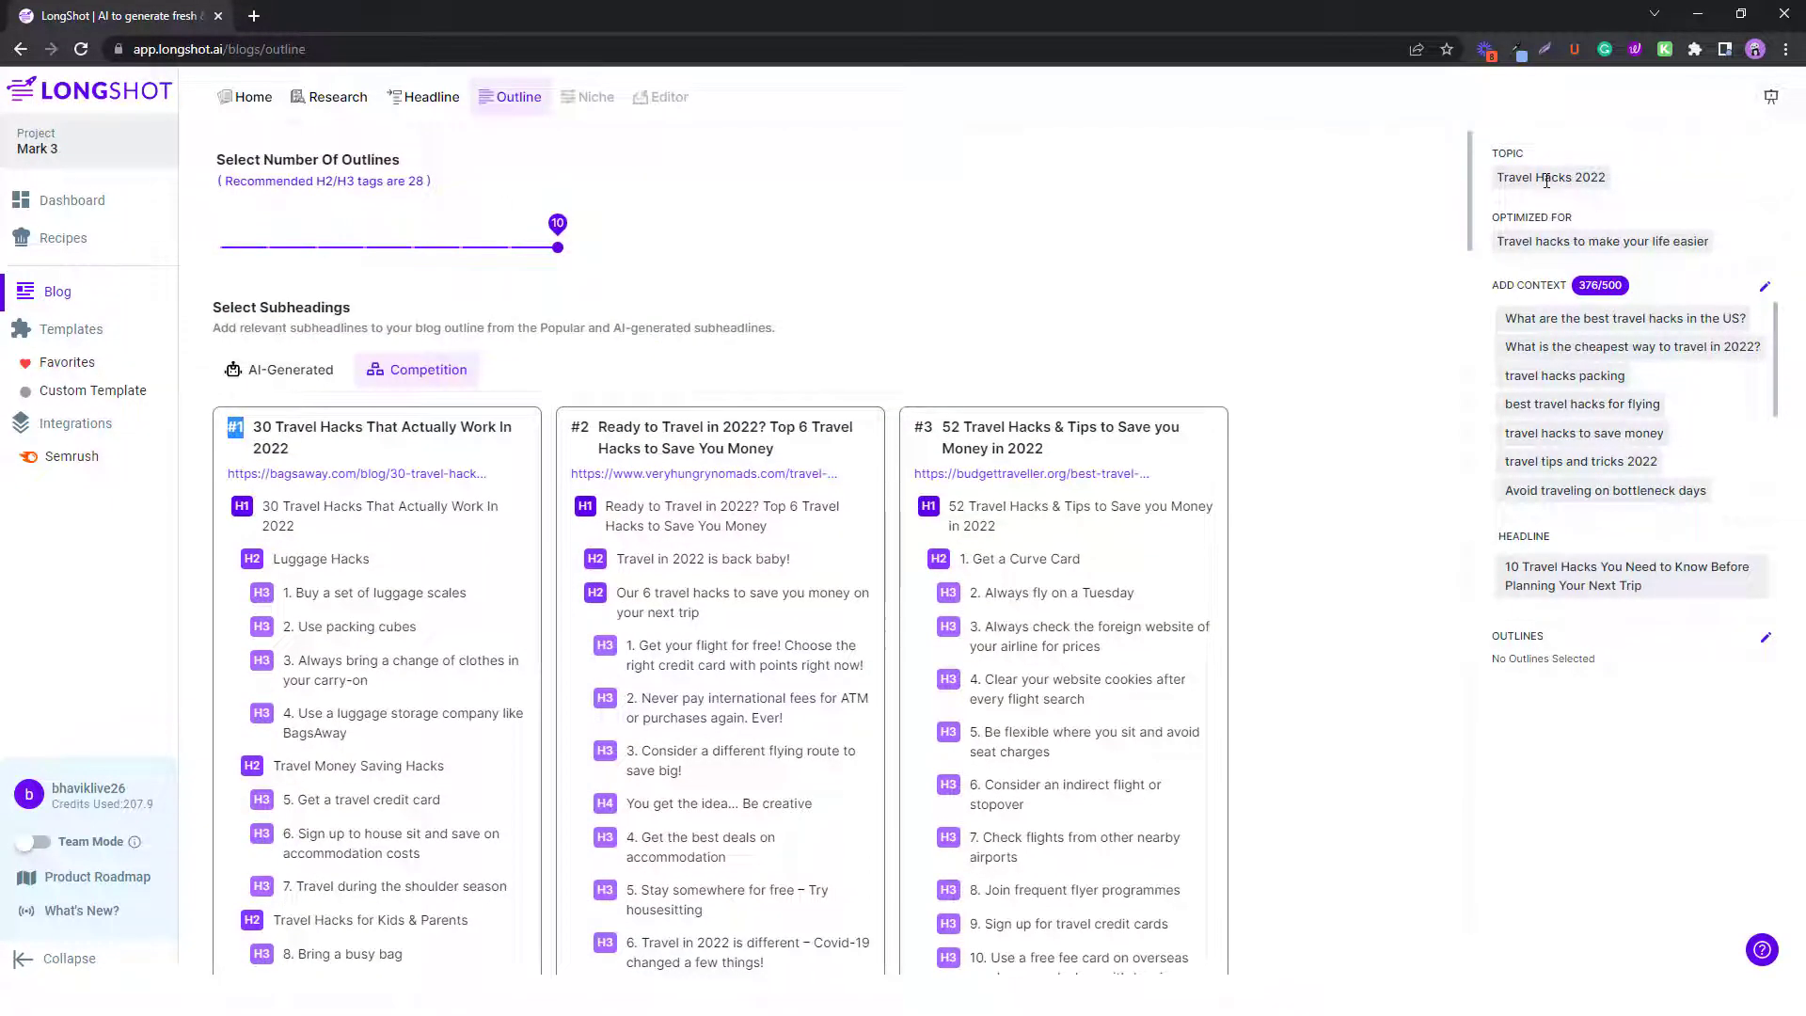
pyautogui.scroll(-15, 643, 422)
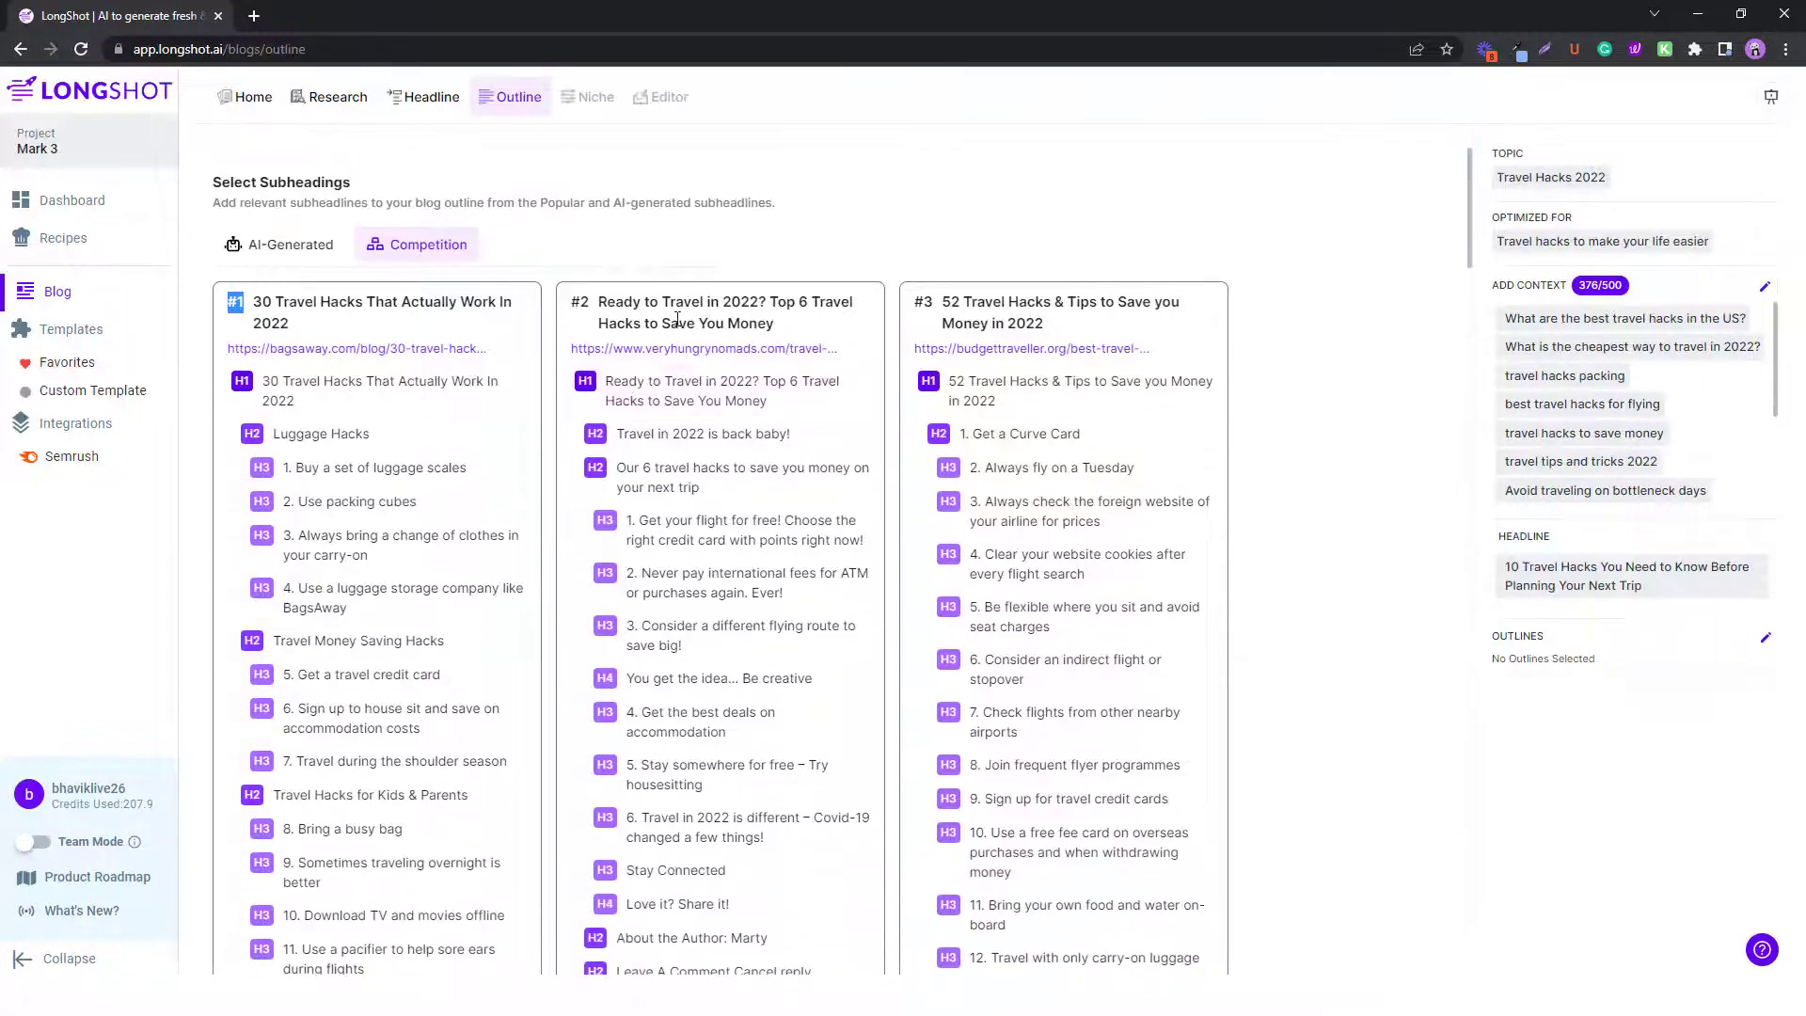
pyautogui.scroll(-10, 695, 468)
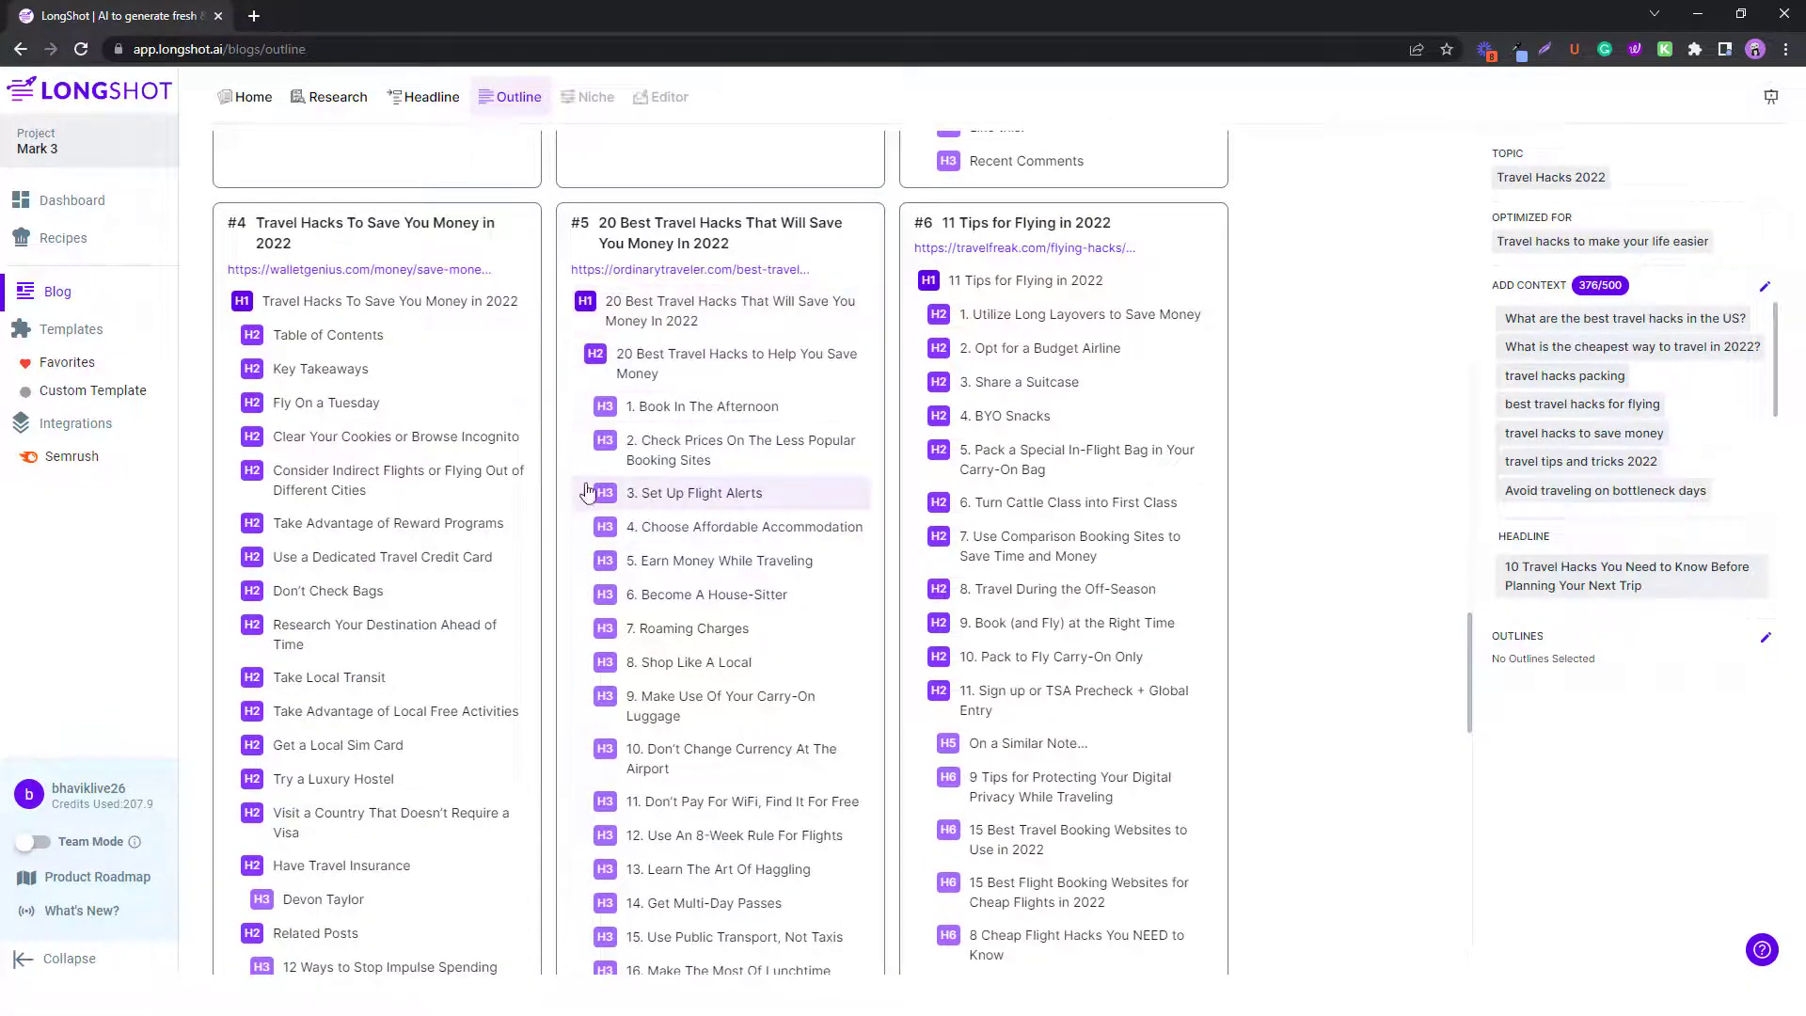
pyautogui.scroll(-8, 752, 498)
pyautogui.scroll(-8, 616, 601)
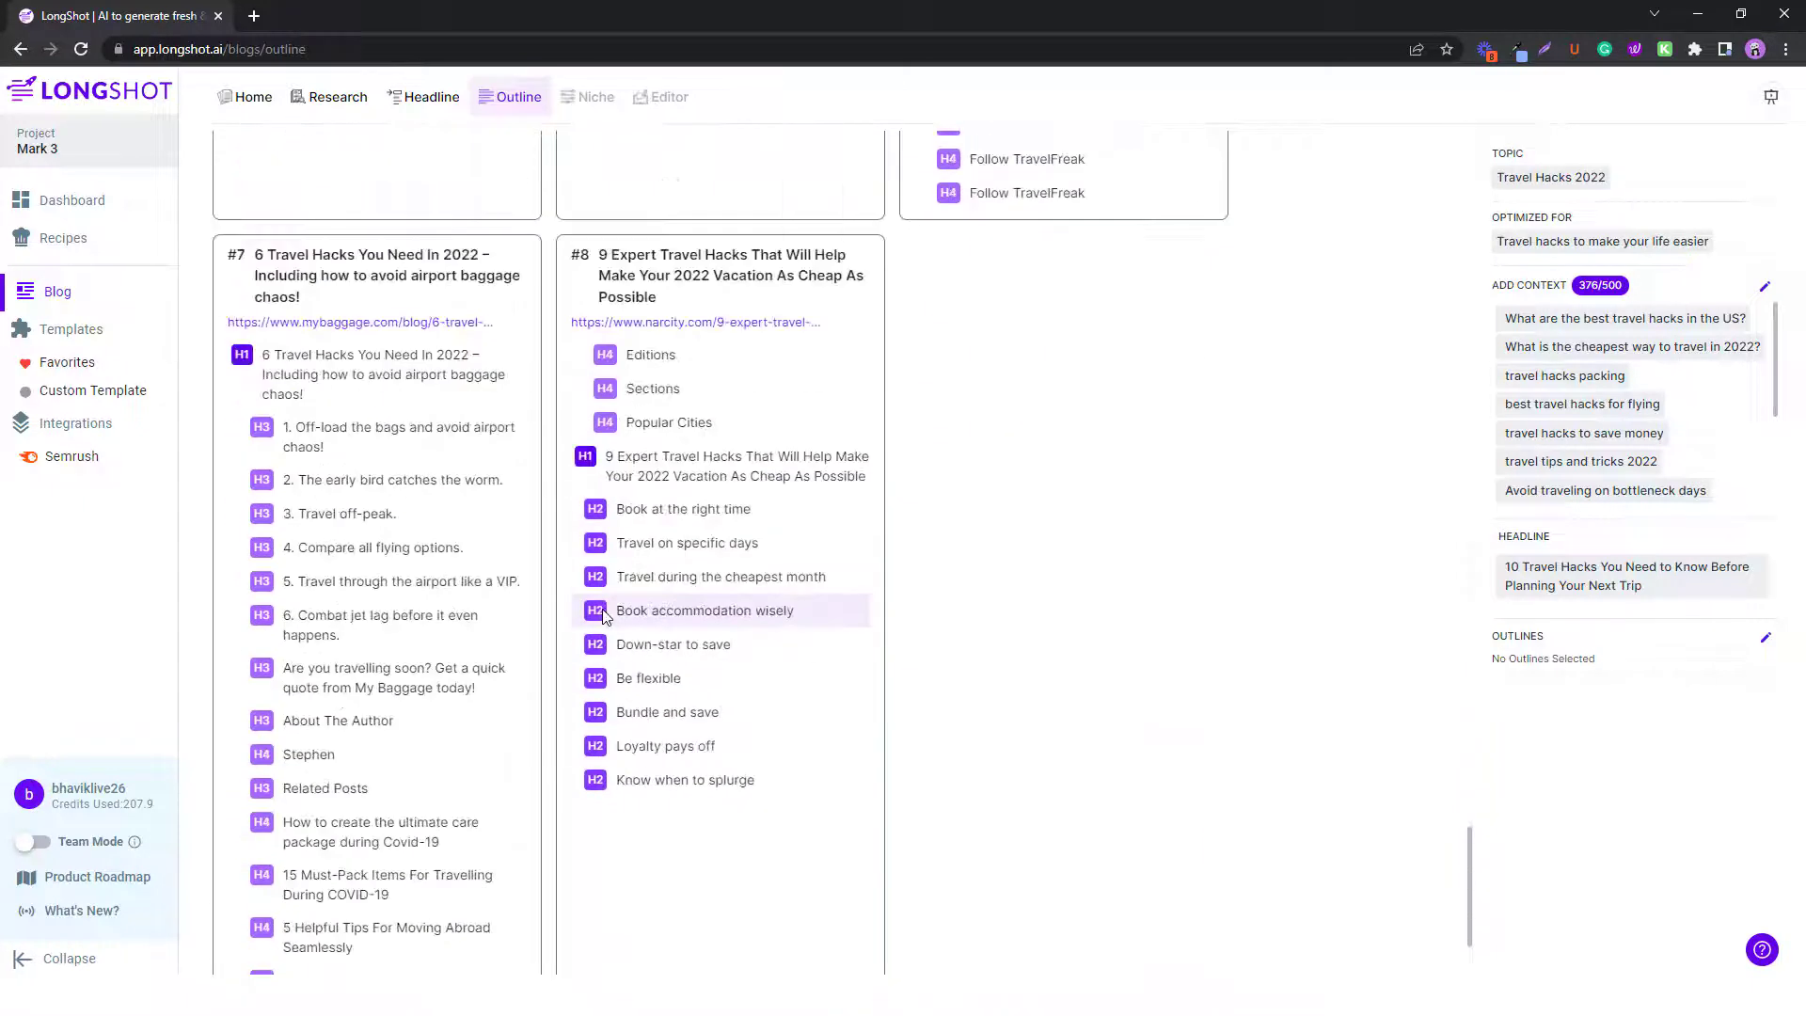
pyautogui.scroll(-3, 657, 408)
pyautogui.scroll(1, 726, 464)
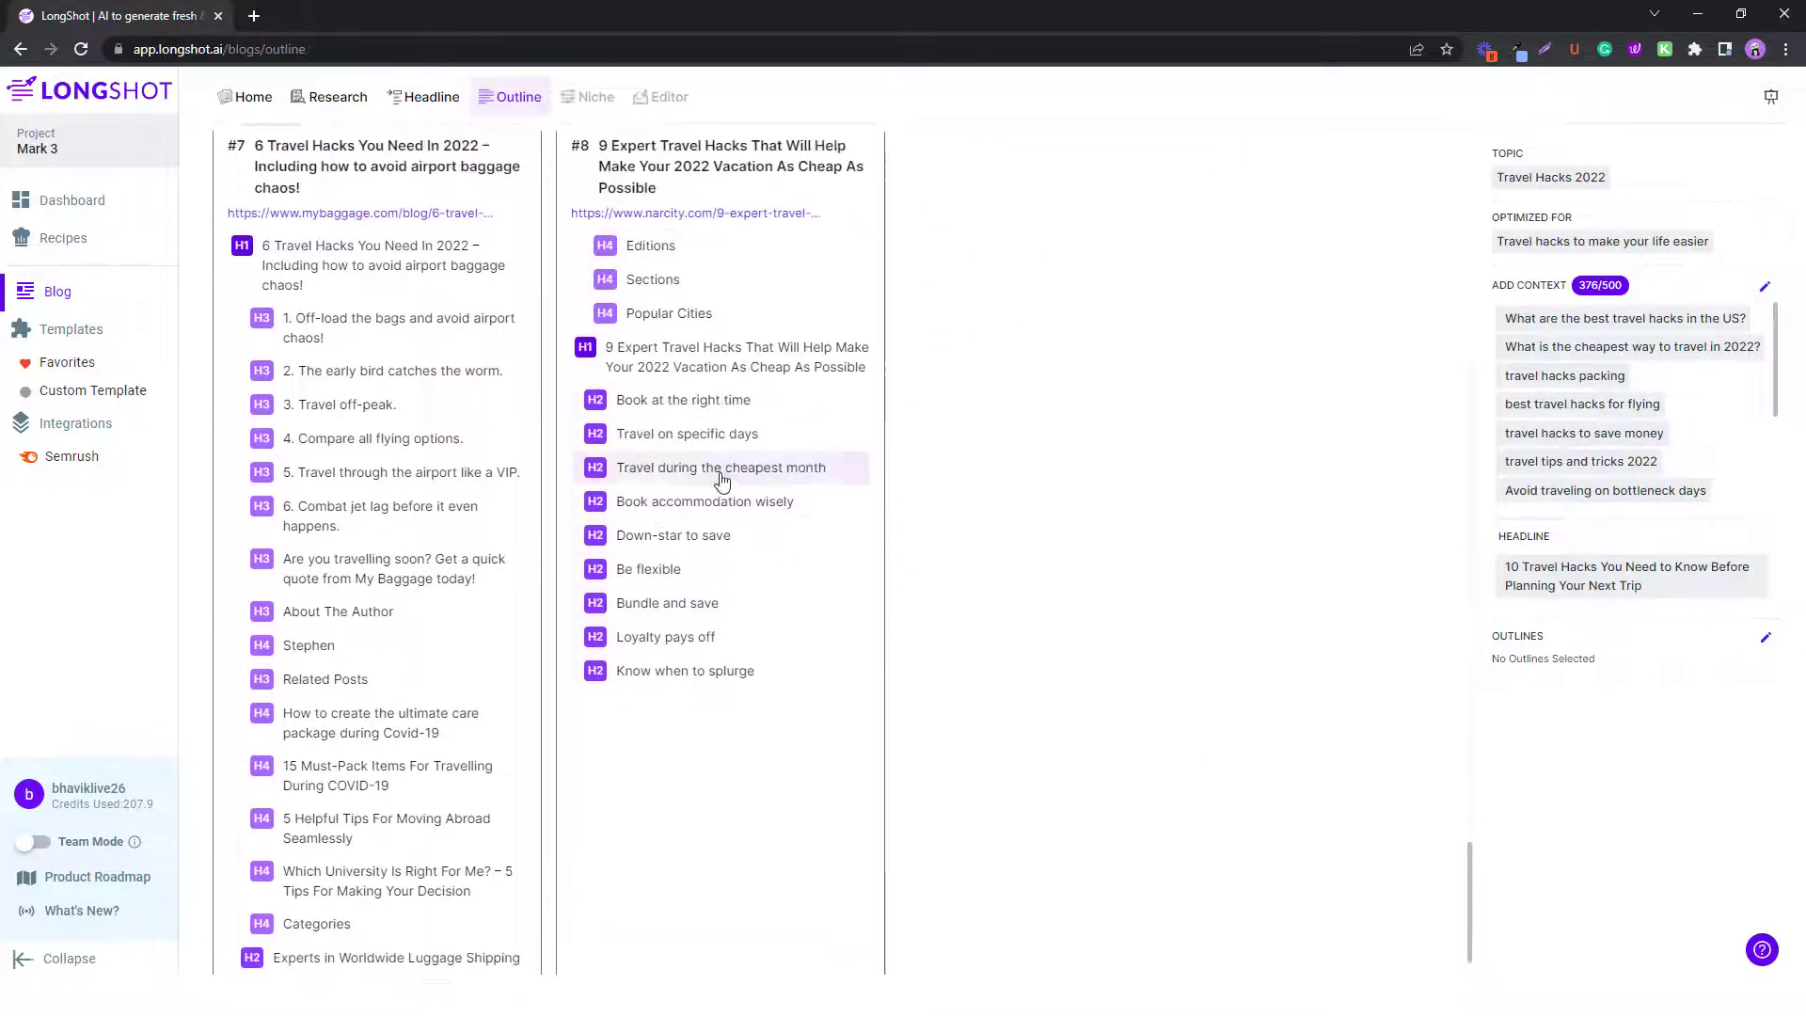
pyautogui.scroll(-1, 751, 363)
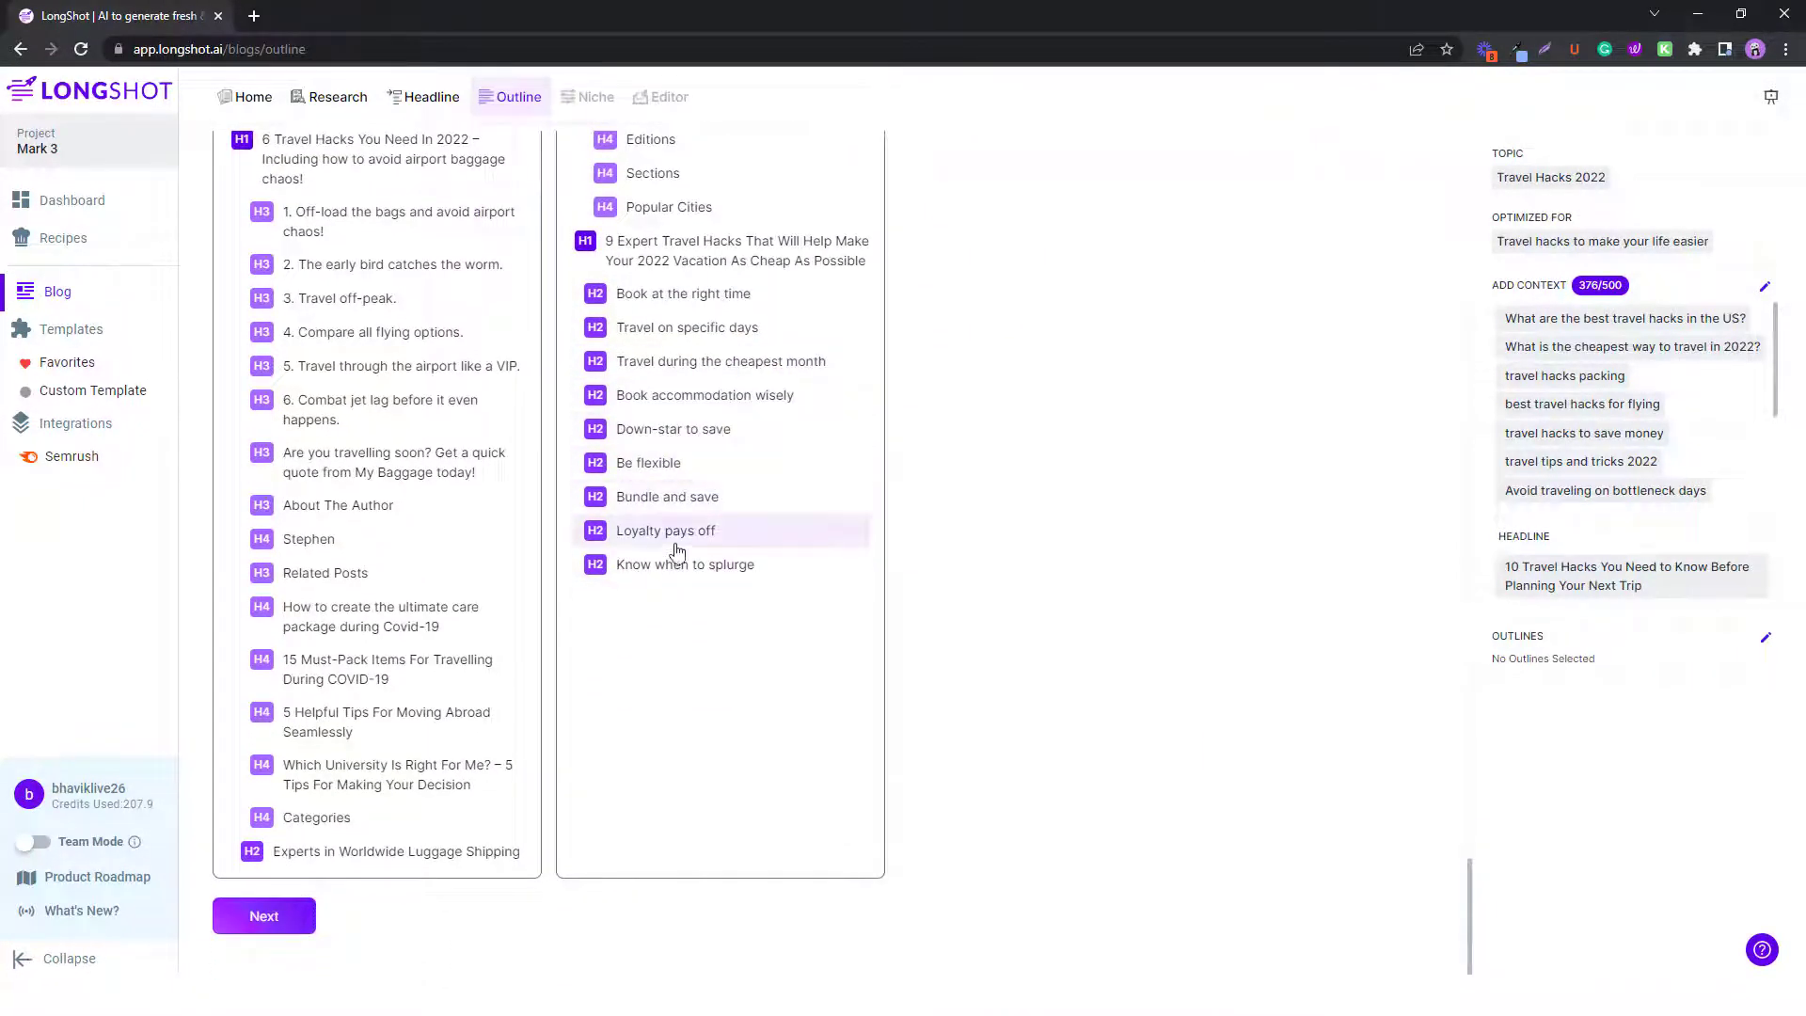
# Add "Be flexible", "Bundle and save", "Loyalty pays off", "Book accommodation wisely", "Travel on specific days" and the My Baggage quote subheading to the outlines.
pyautogui.click(644, 467)
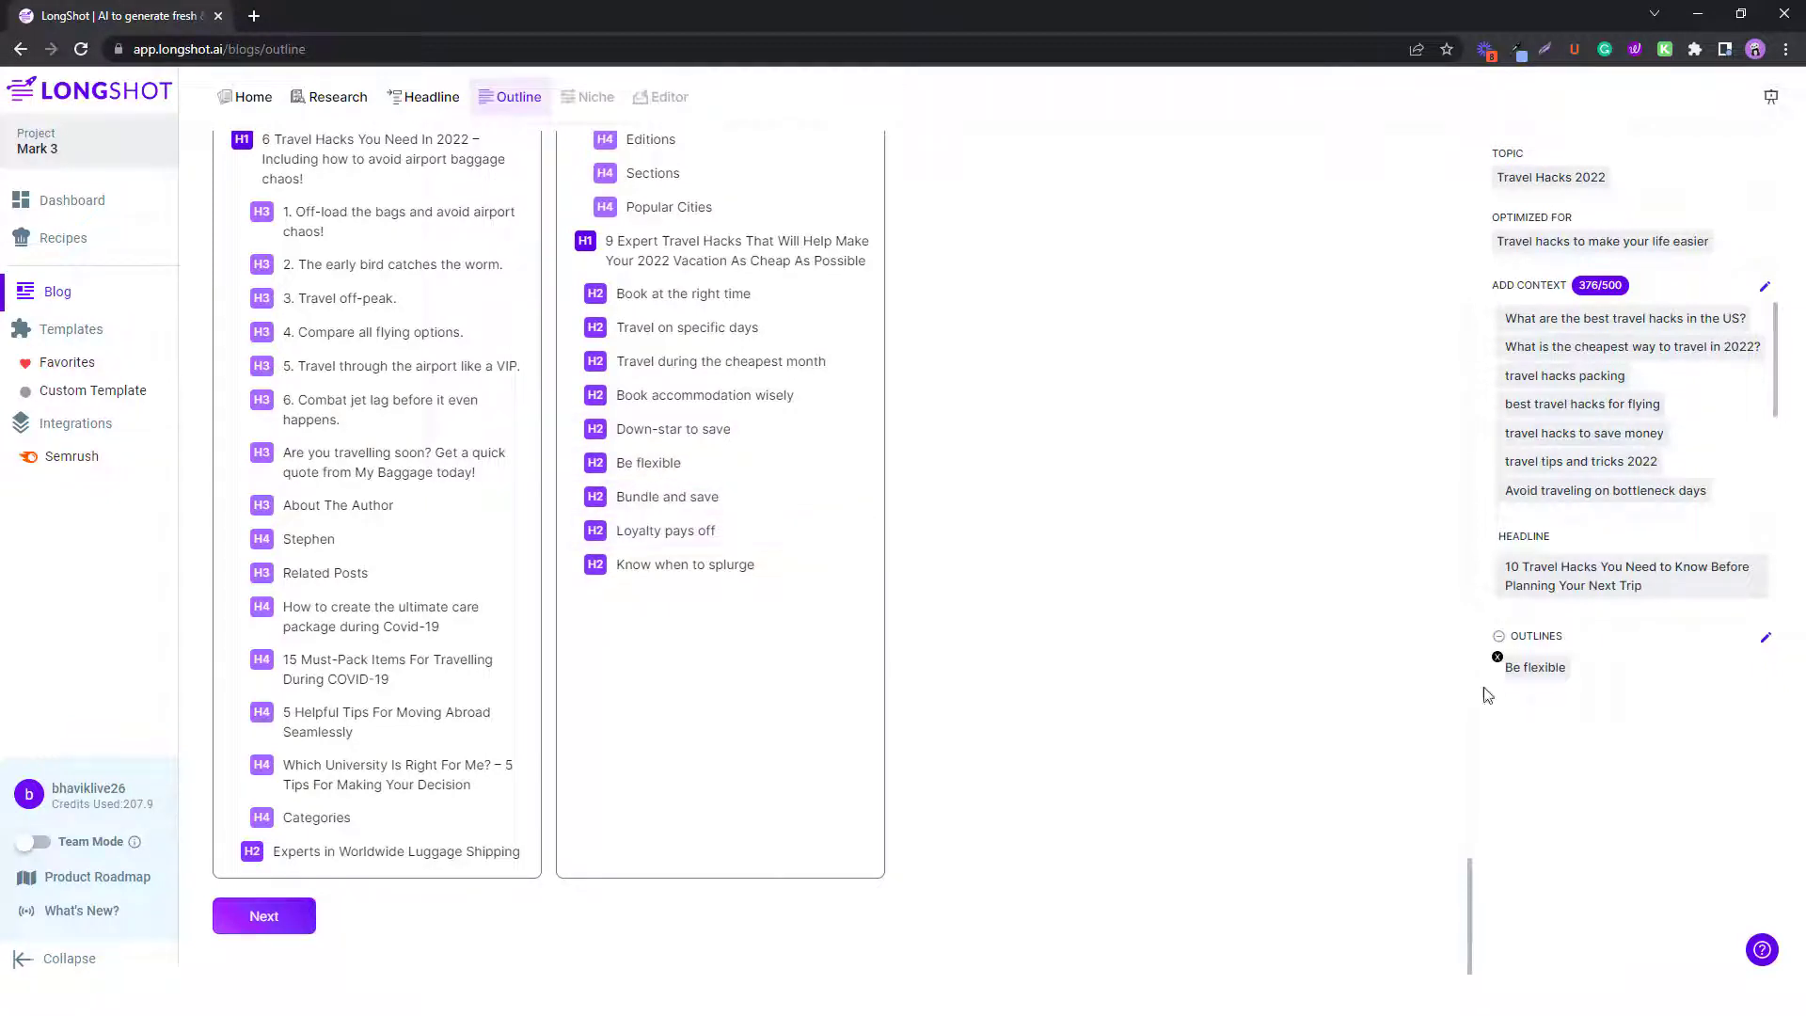
pyautogui.click(675, 496)
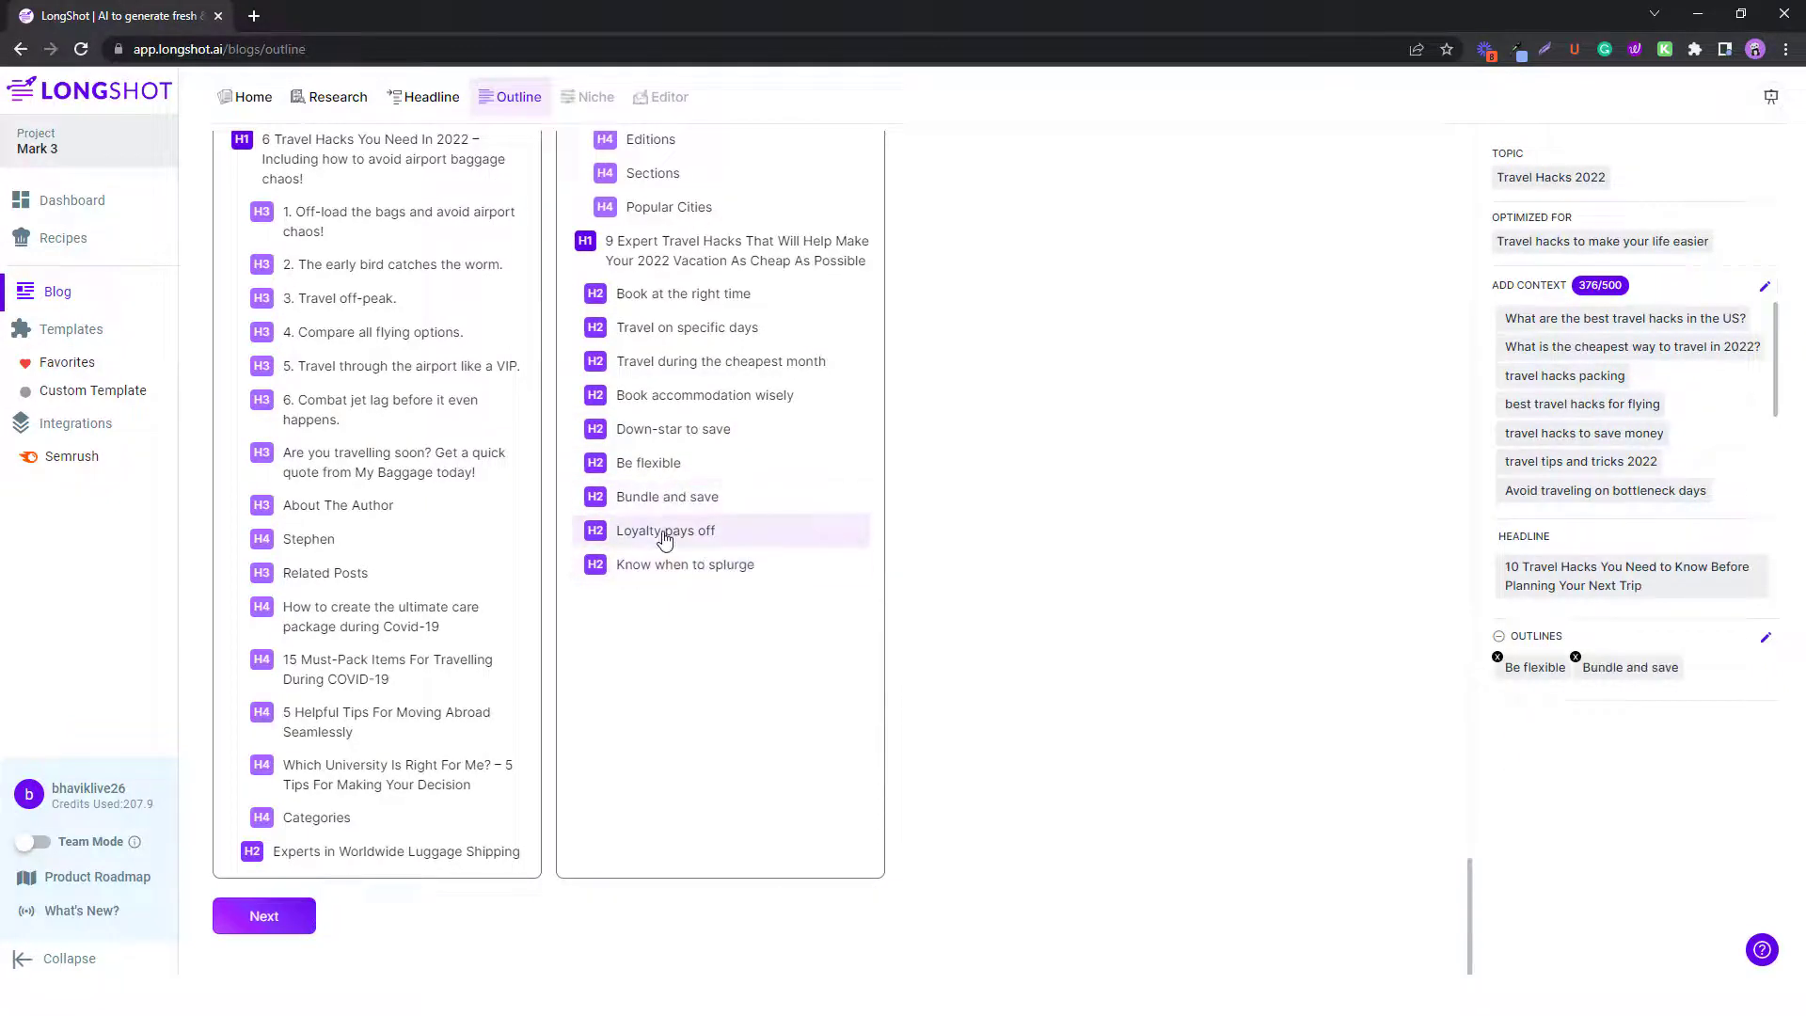
pyautogui.click(665, 529)
pyautogui.click(721, 393)
pyautogui.click(664, 330)
pyautogui.click(337, 462)
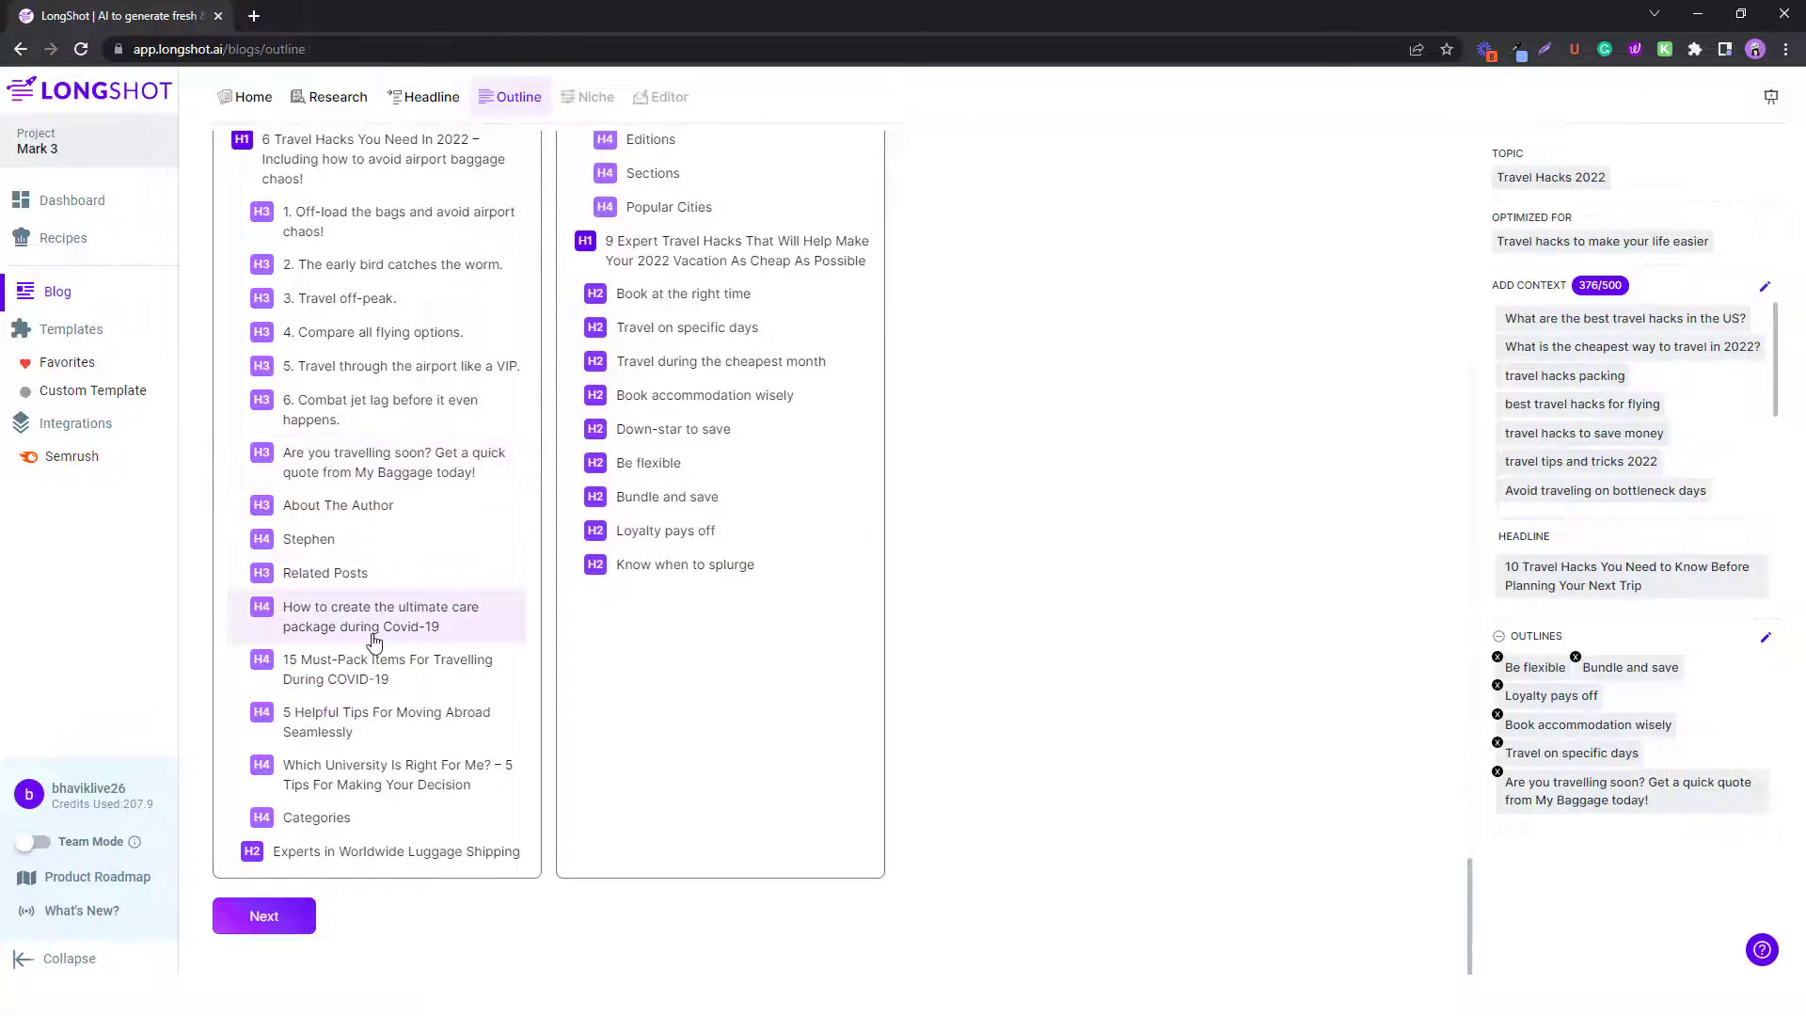
# Add further competitor subheadings to the outlines, including "Opt for a Budget Airline", "Buy food in local markets" and "Bring a busy bag".
pyautogui.scroll(1, 732, 607)
pyautogui.scroll(8, 732, 606)
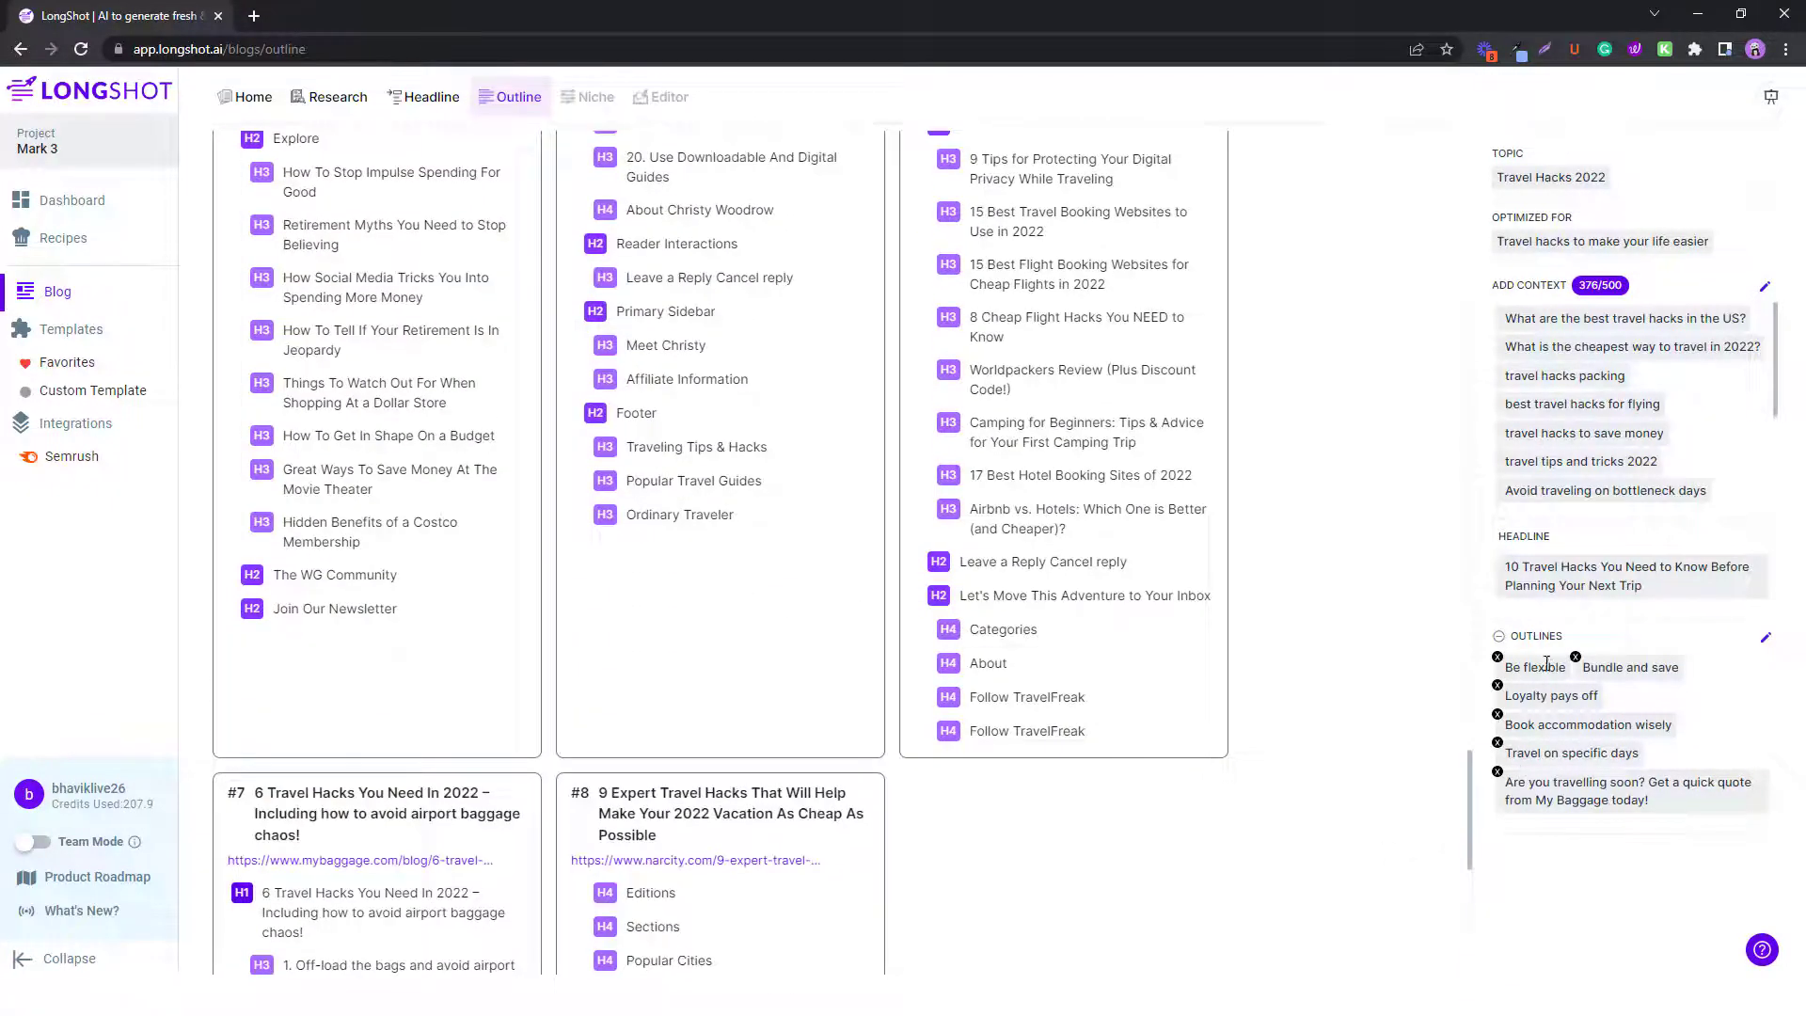
pyautogui.scroll(6, 919, 701)
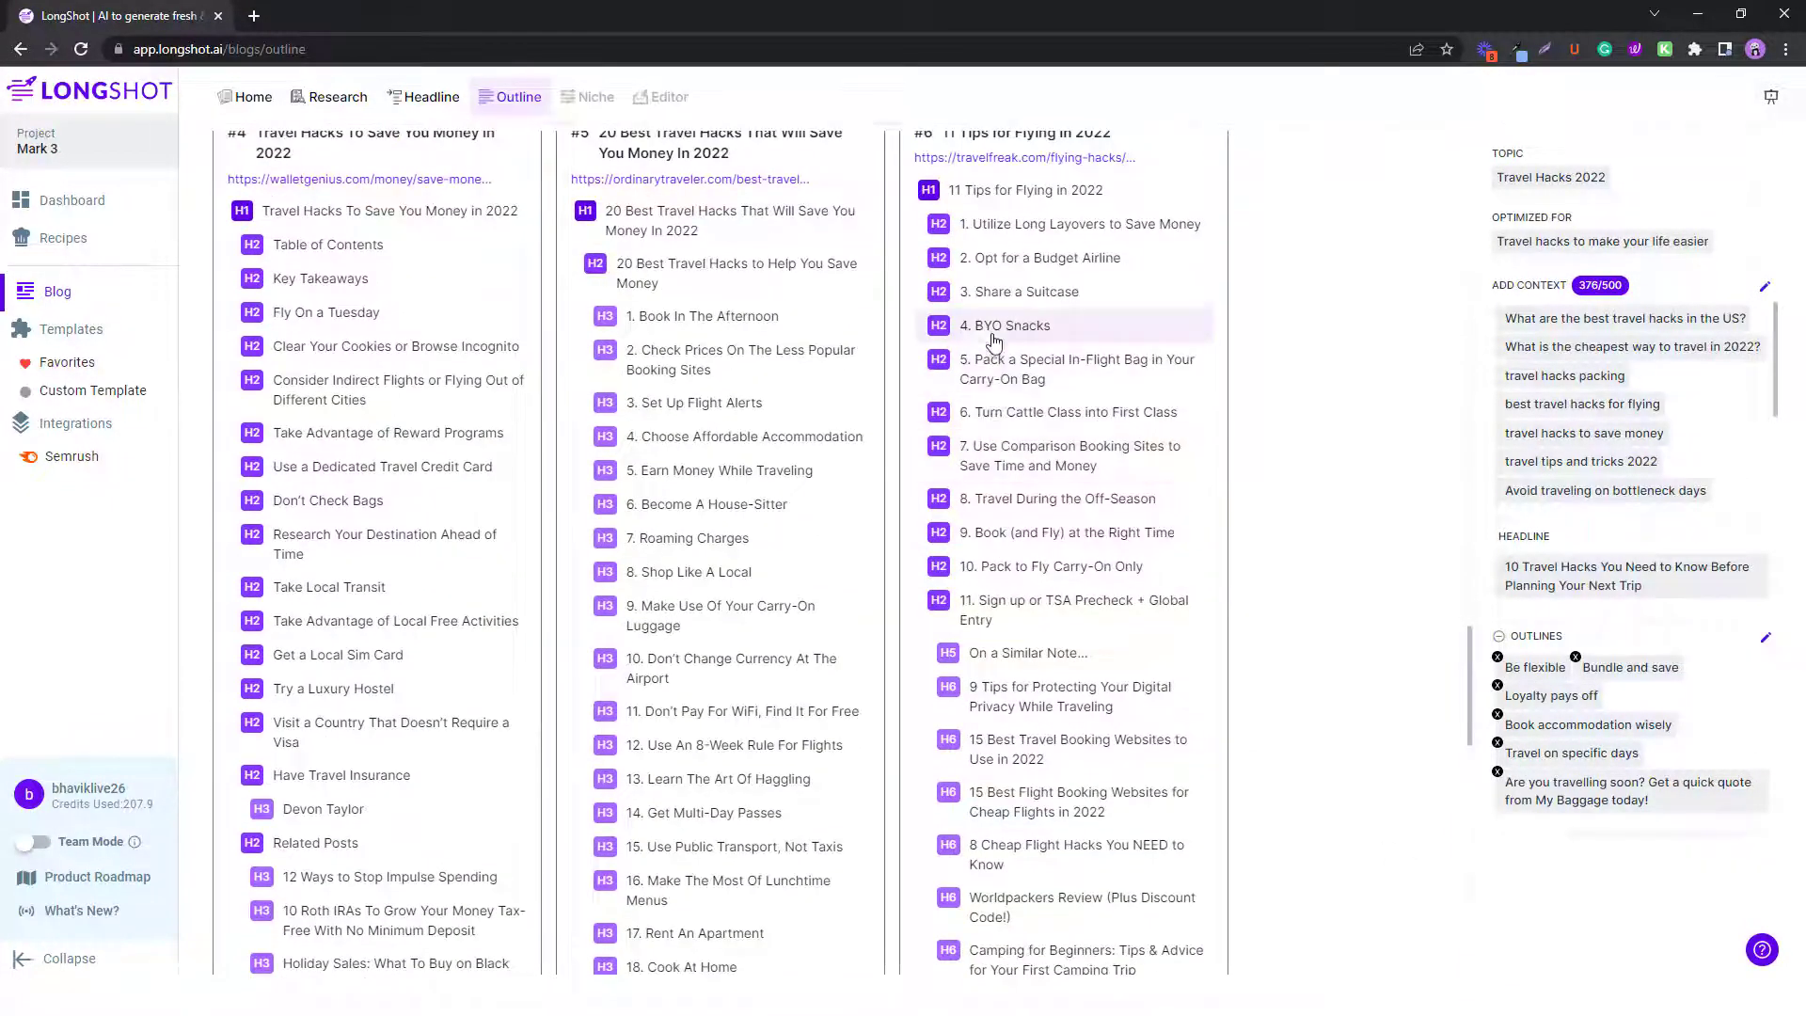
pyautogui.scroll(1, 994, 340)
pyautogui.click(1015, 386)
pyautogui.scroll(7, 605, 626)
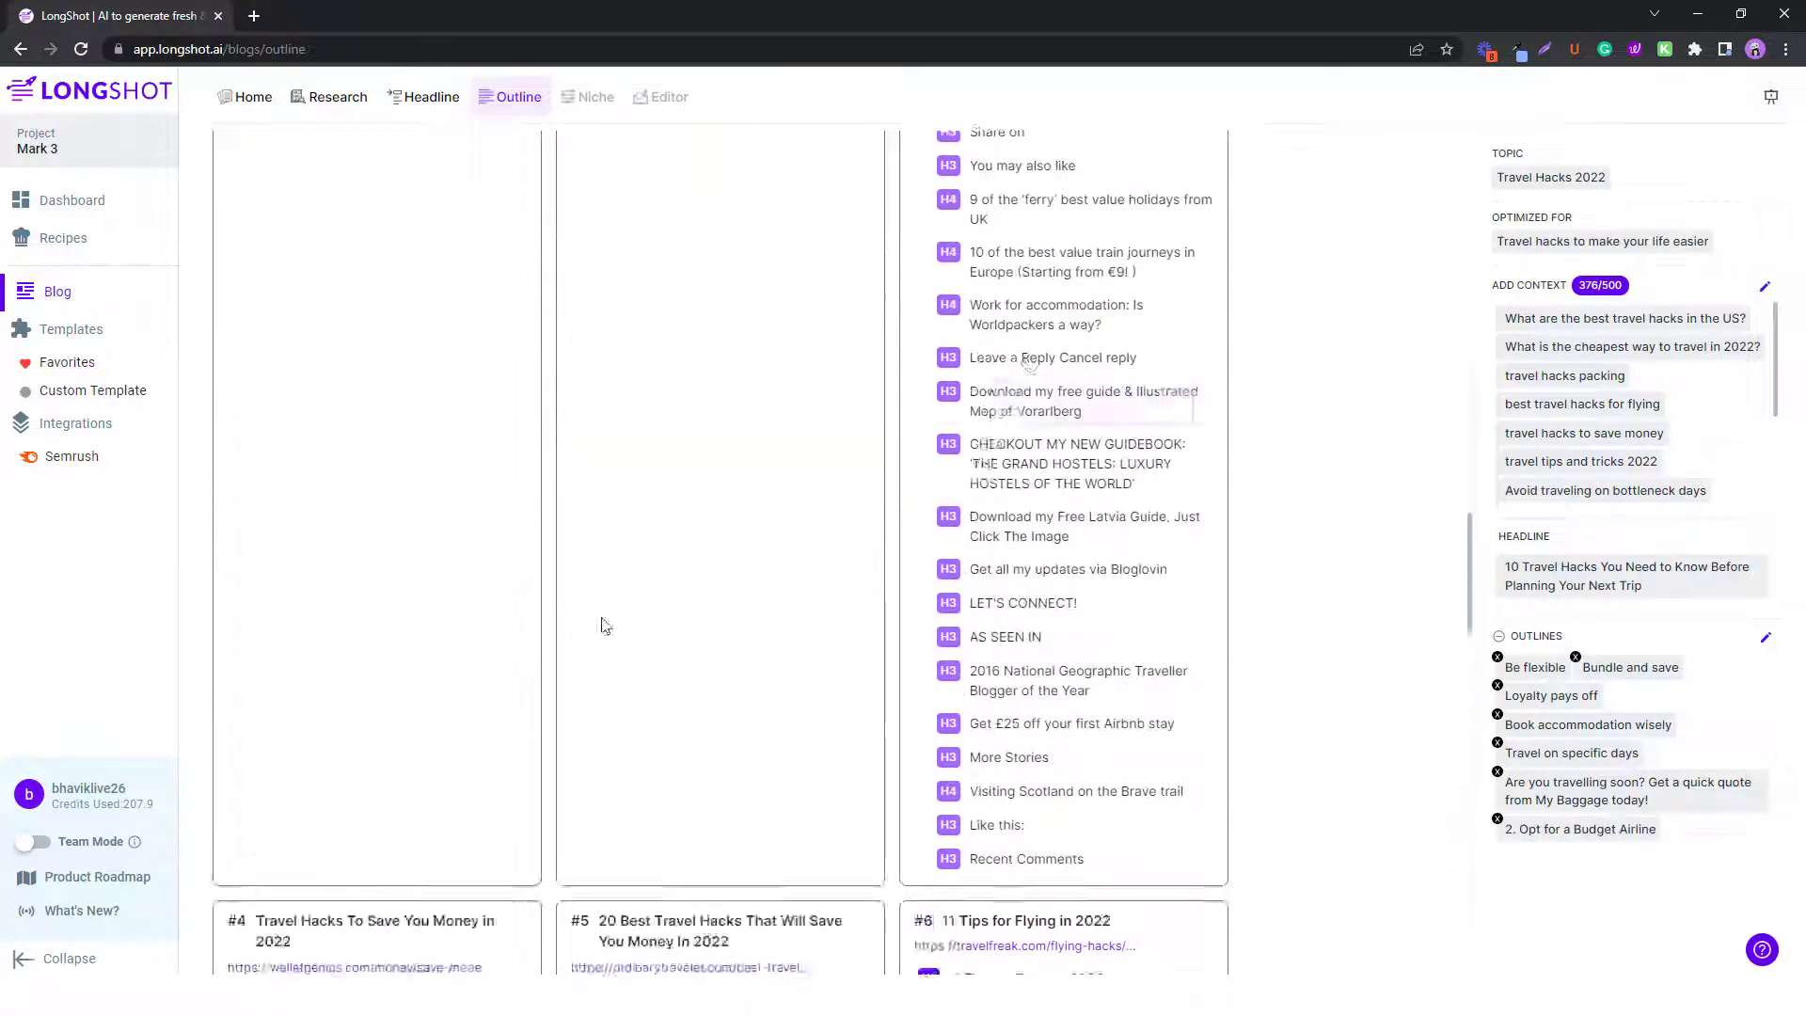
pyautogui.scroll(10, 1016, 456)
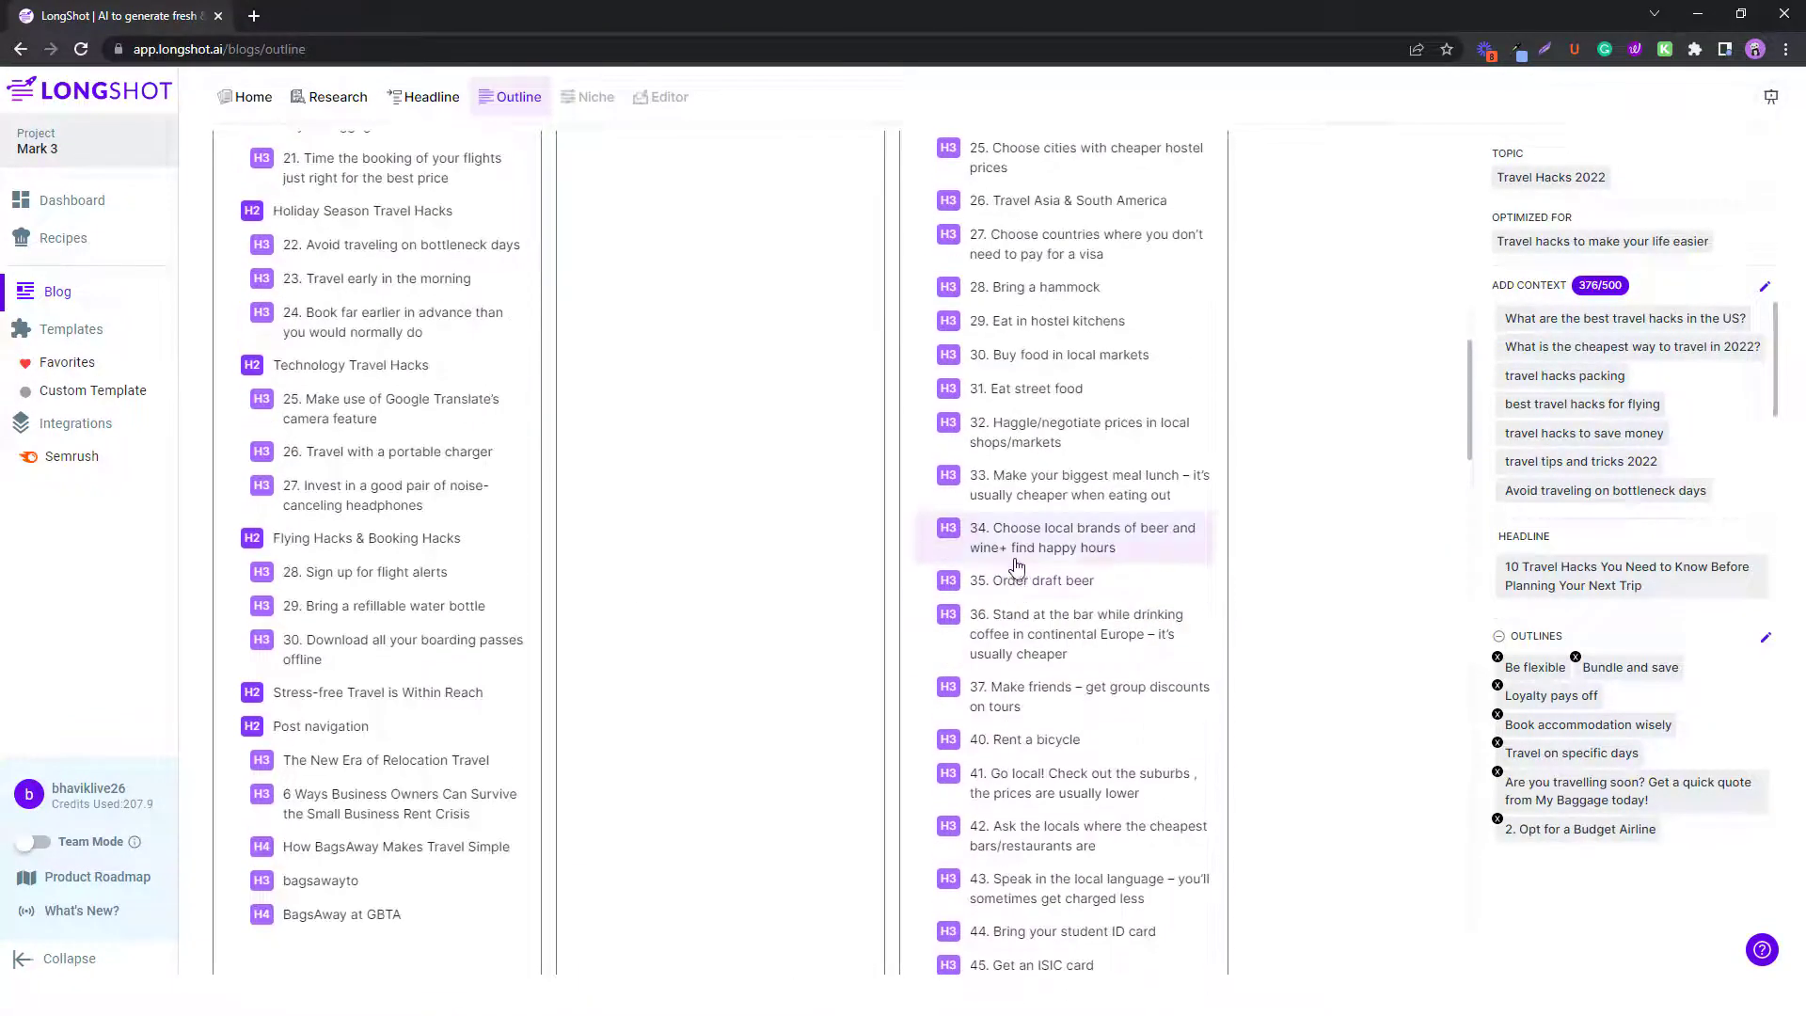
pyautogui.scroll(5, 1020, 476)
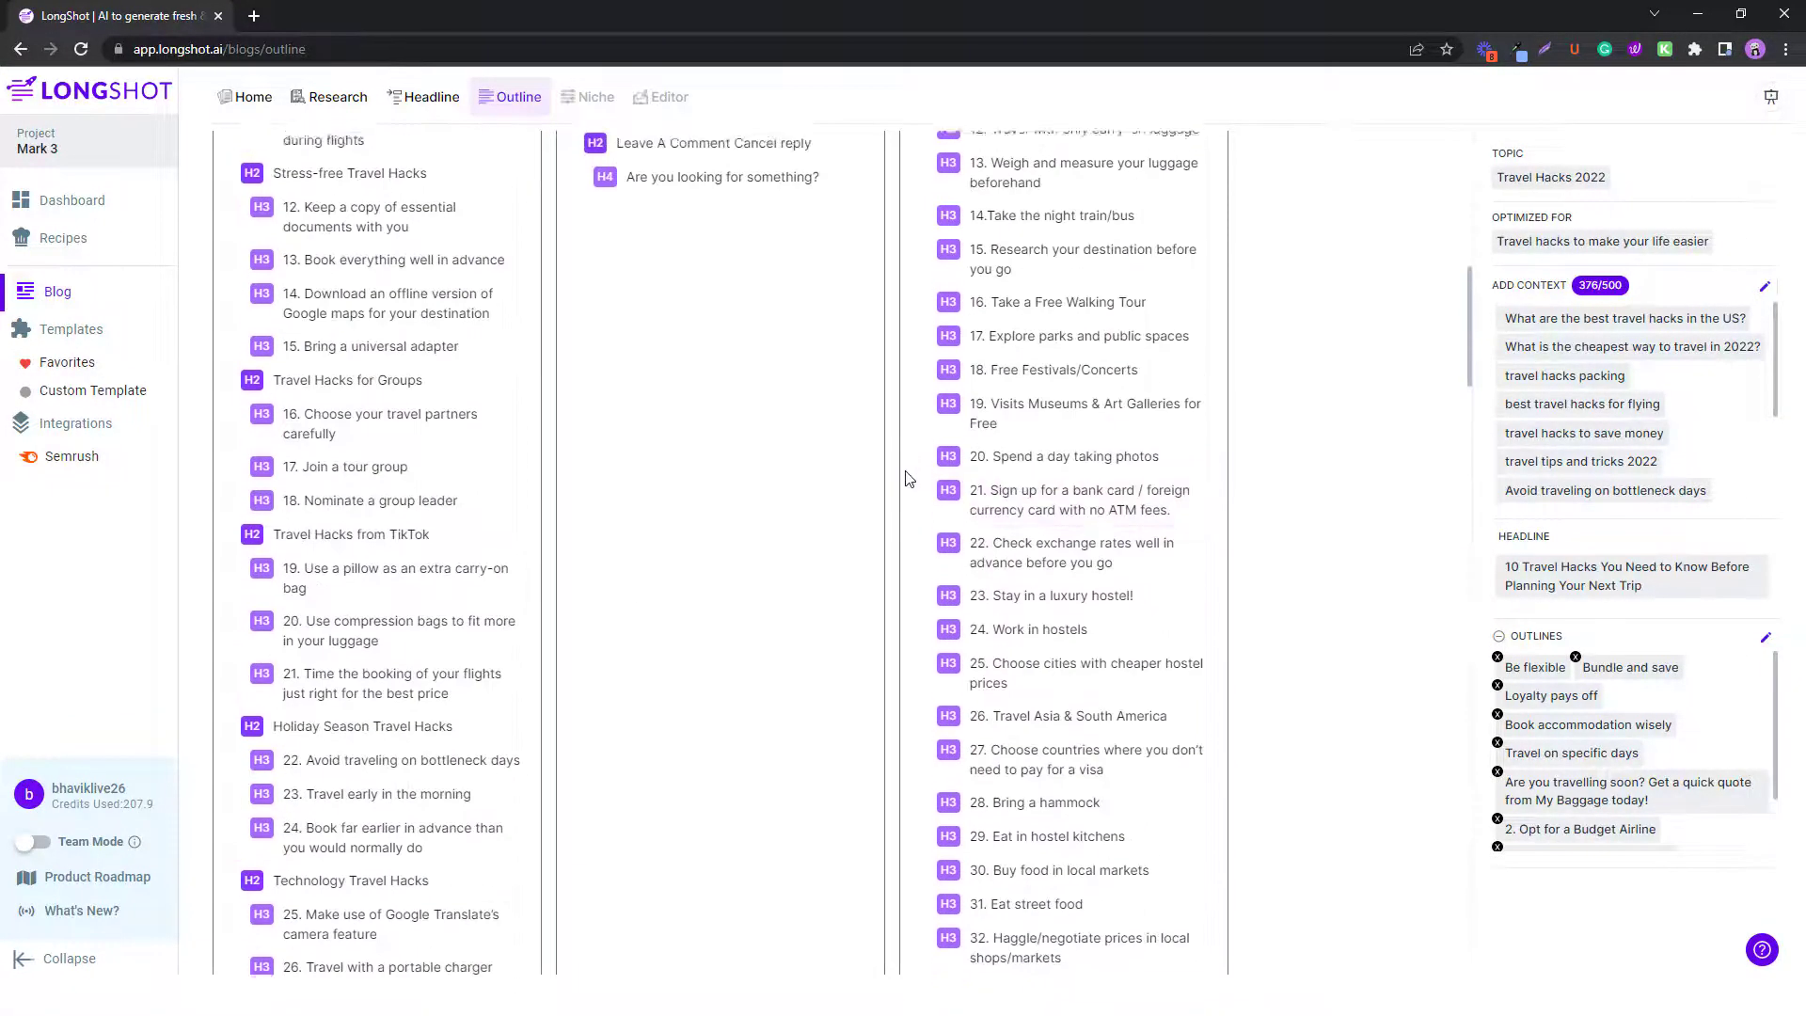
pyautogui.scroll(2, 909, 480)
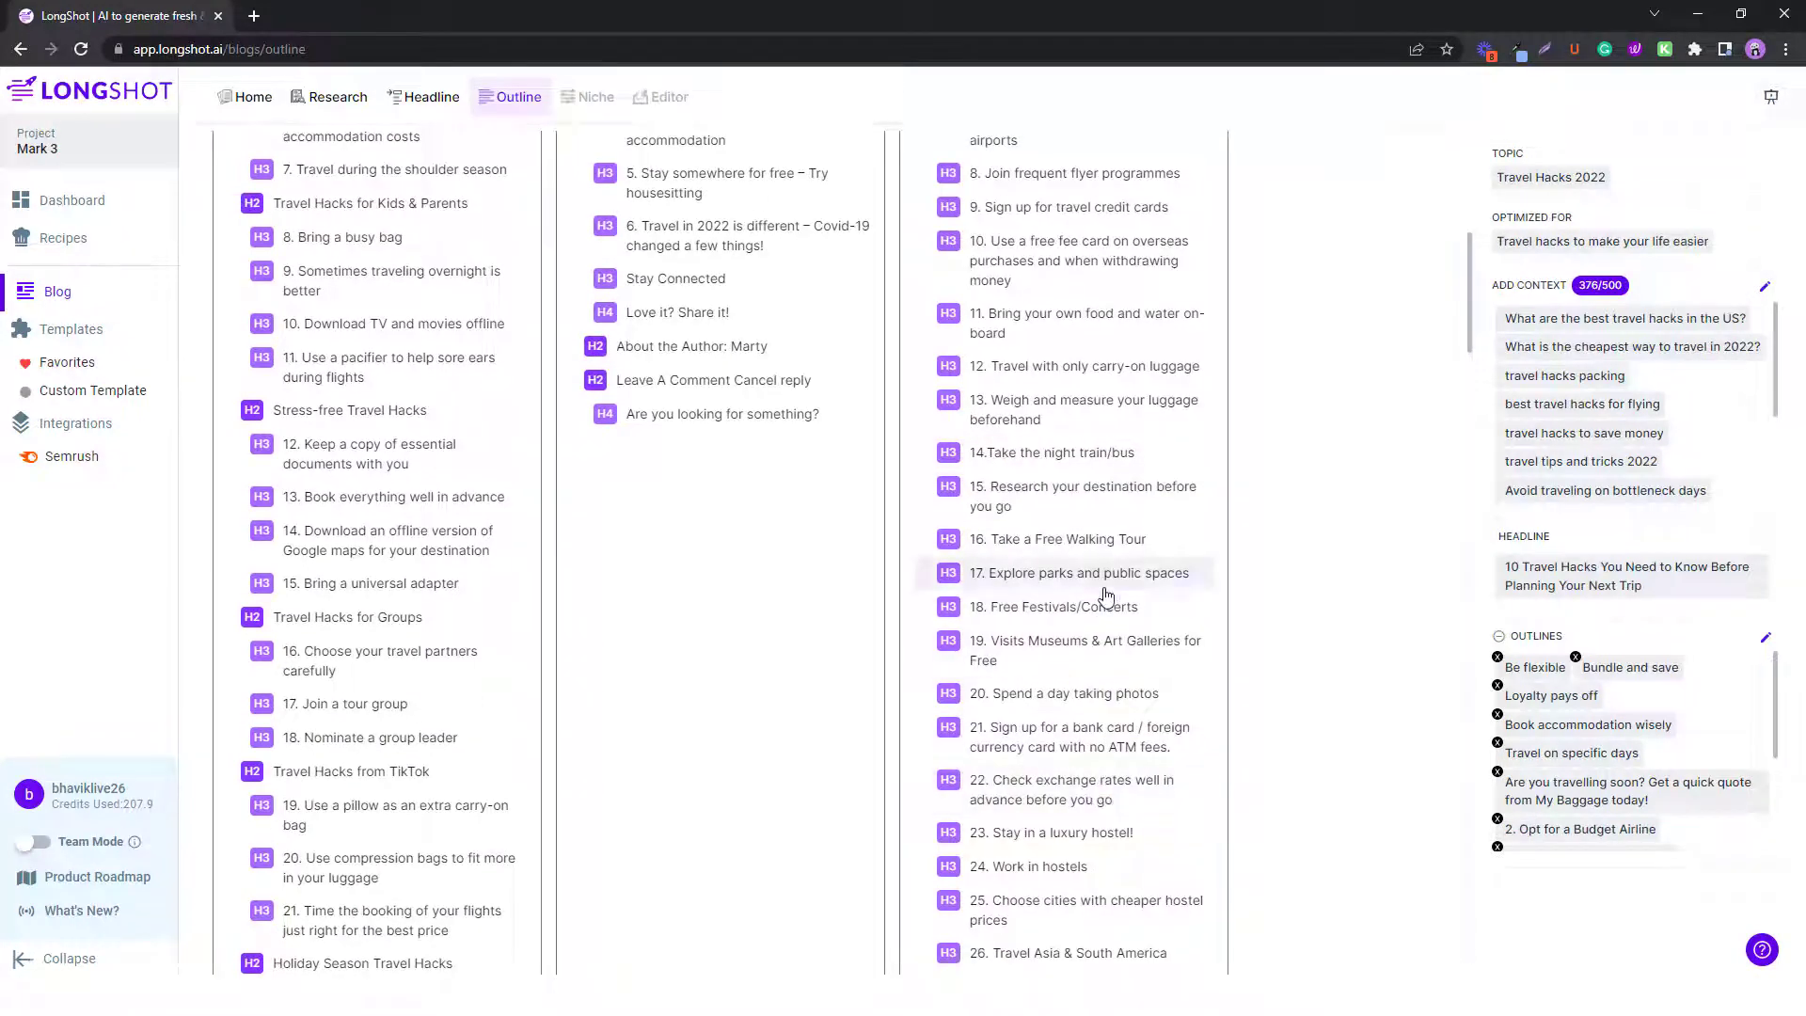
pyautogui.scroll(2, 1060, 488)
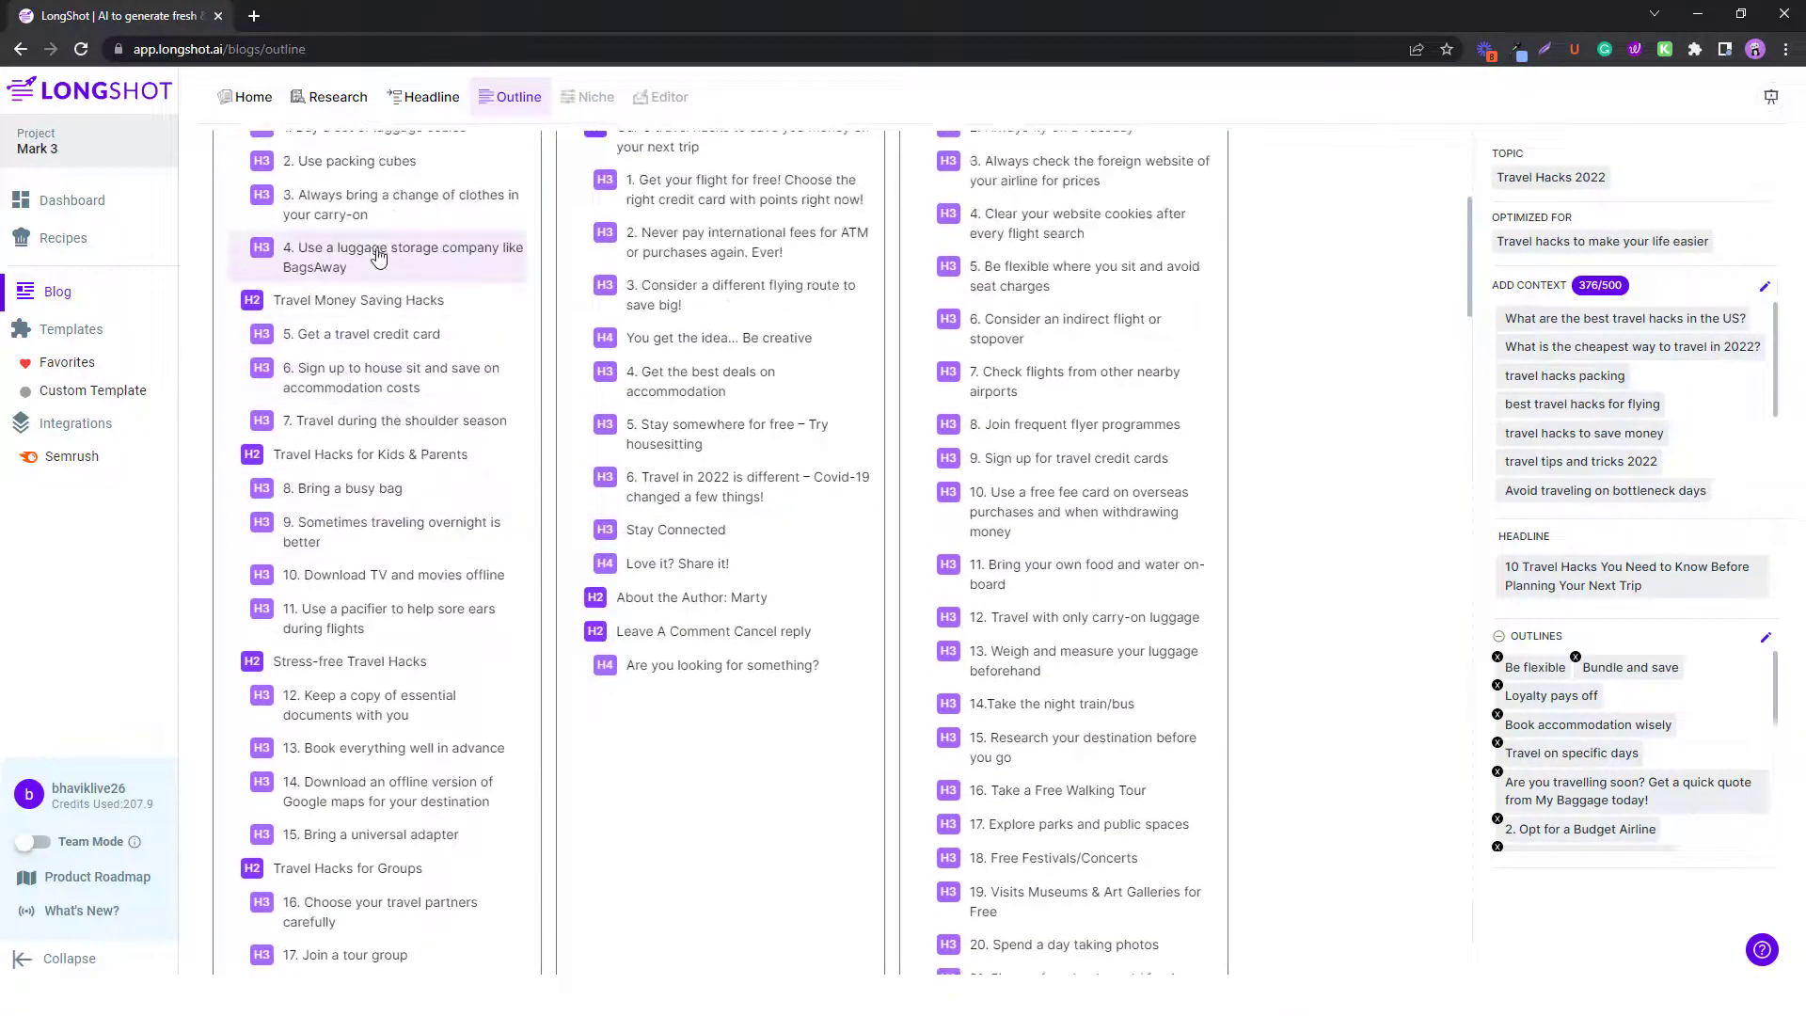
pyautogui.scroll(-5, 1670, 786)
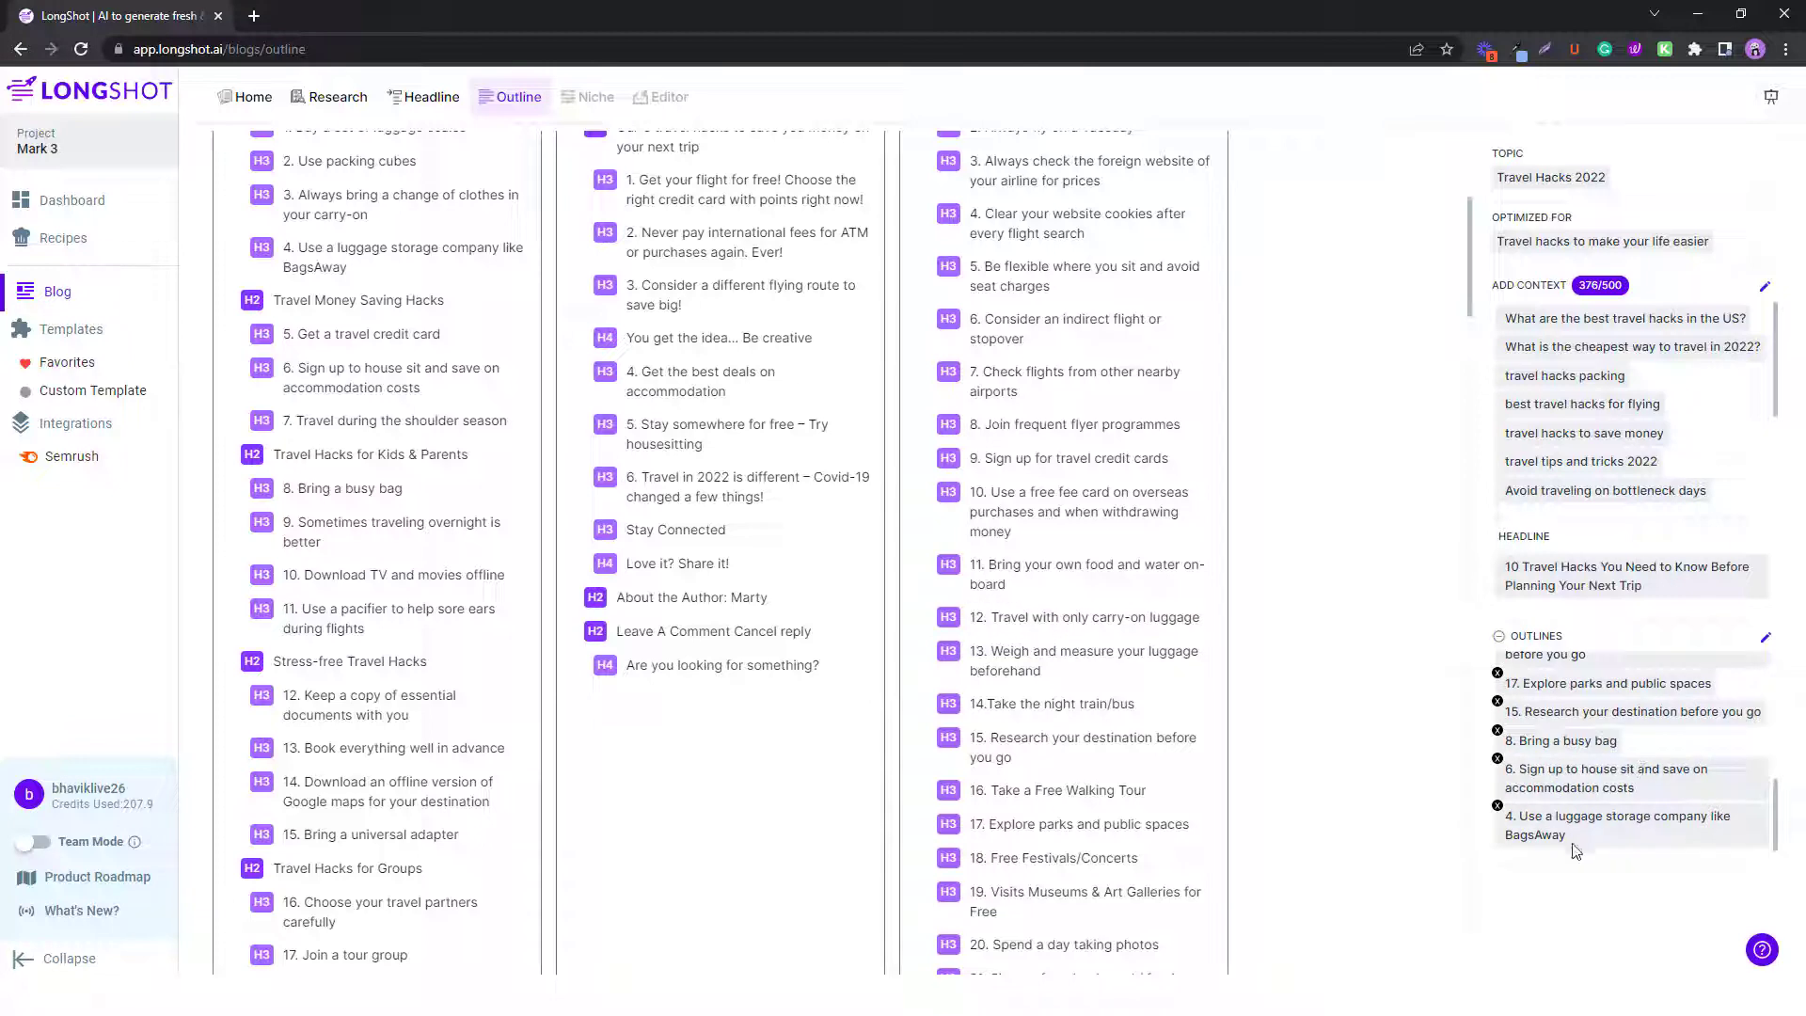
pyautogui.scroll(5, 1618, 788)
pyautogui.scroll(4, 816, 233)
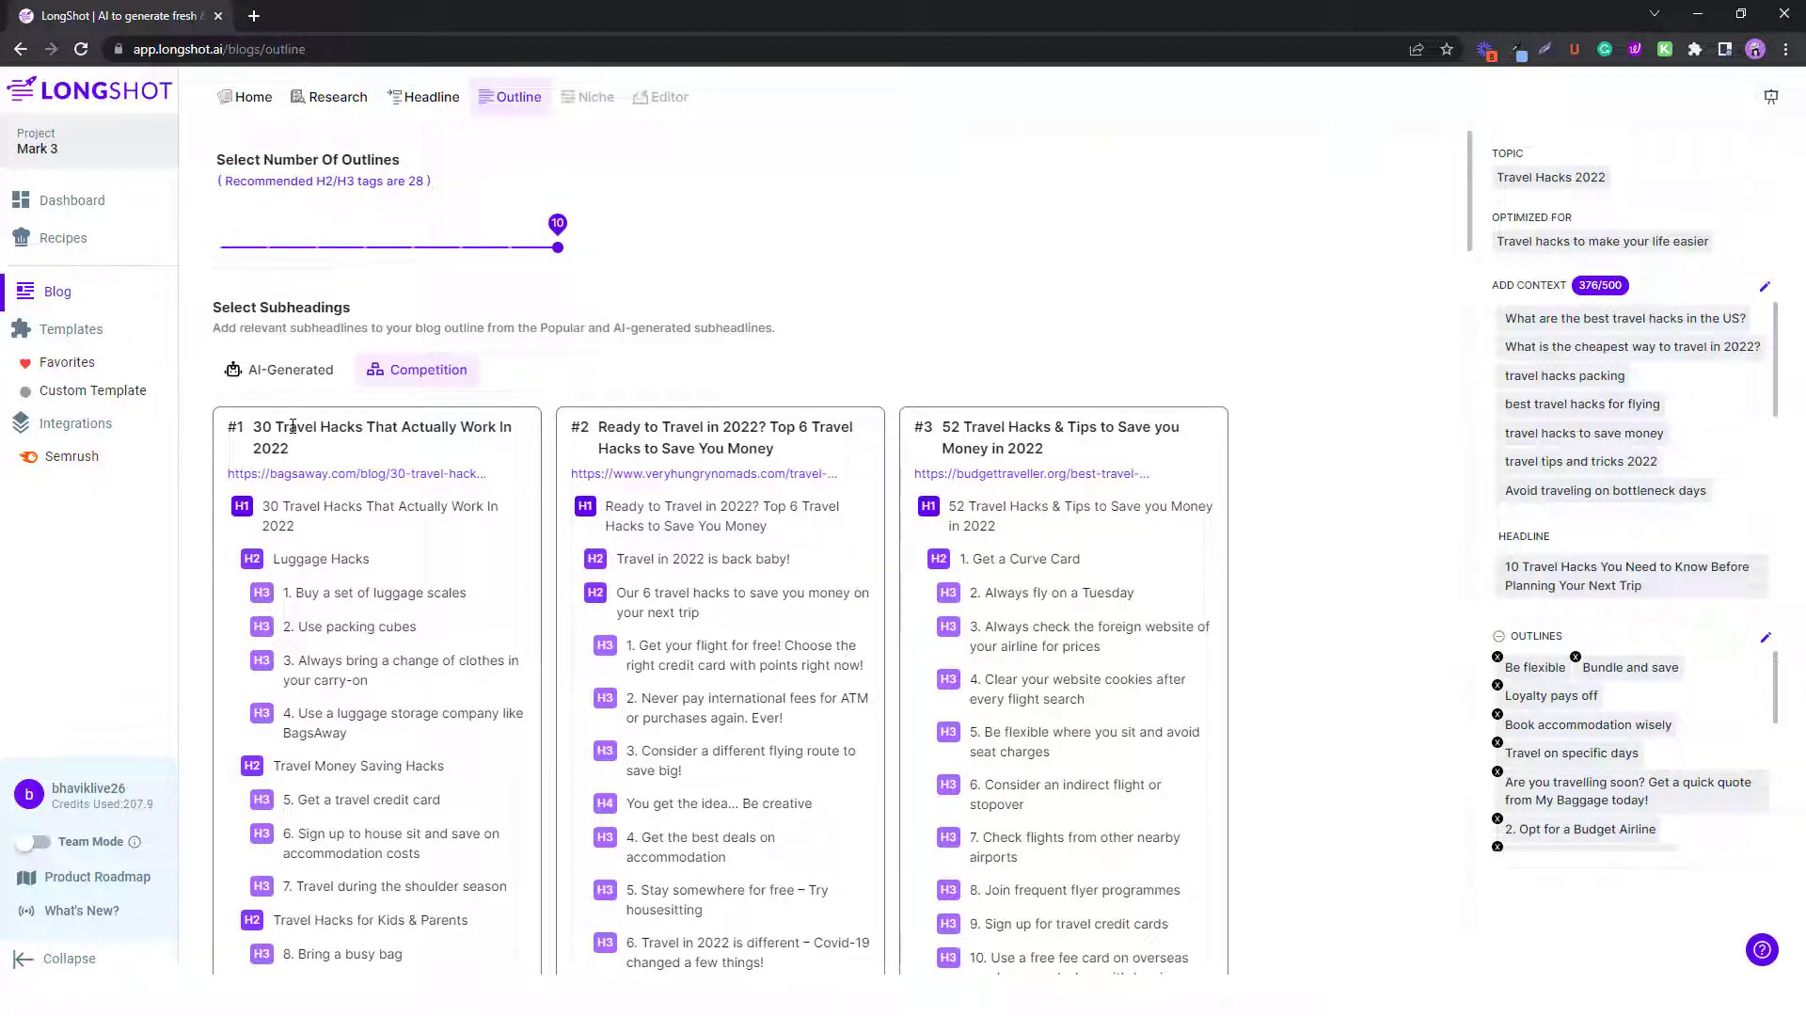
# Display the AI-generated subheadings and delete every selected outline after "Travel on specific days" in the outline editor.
pyautogui.click(303, 374)
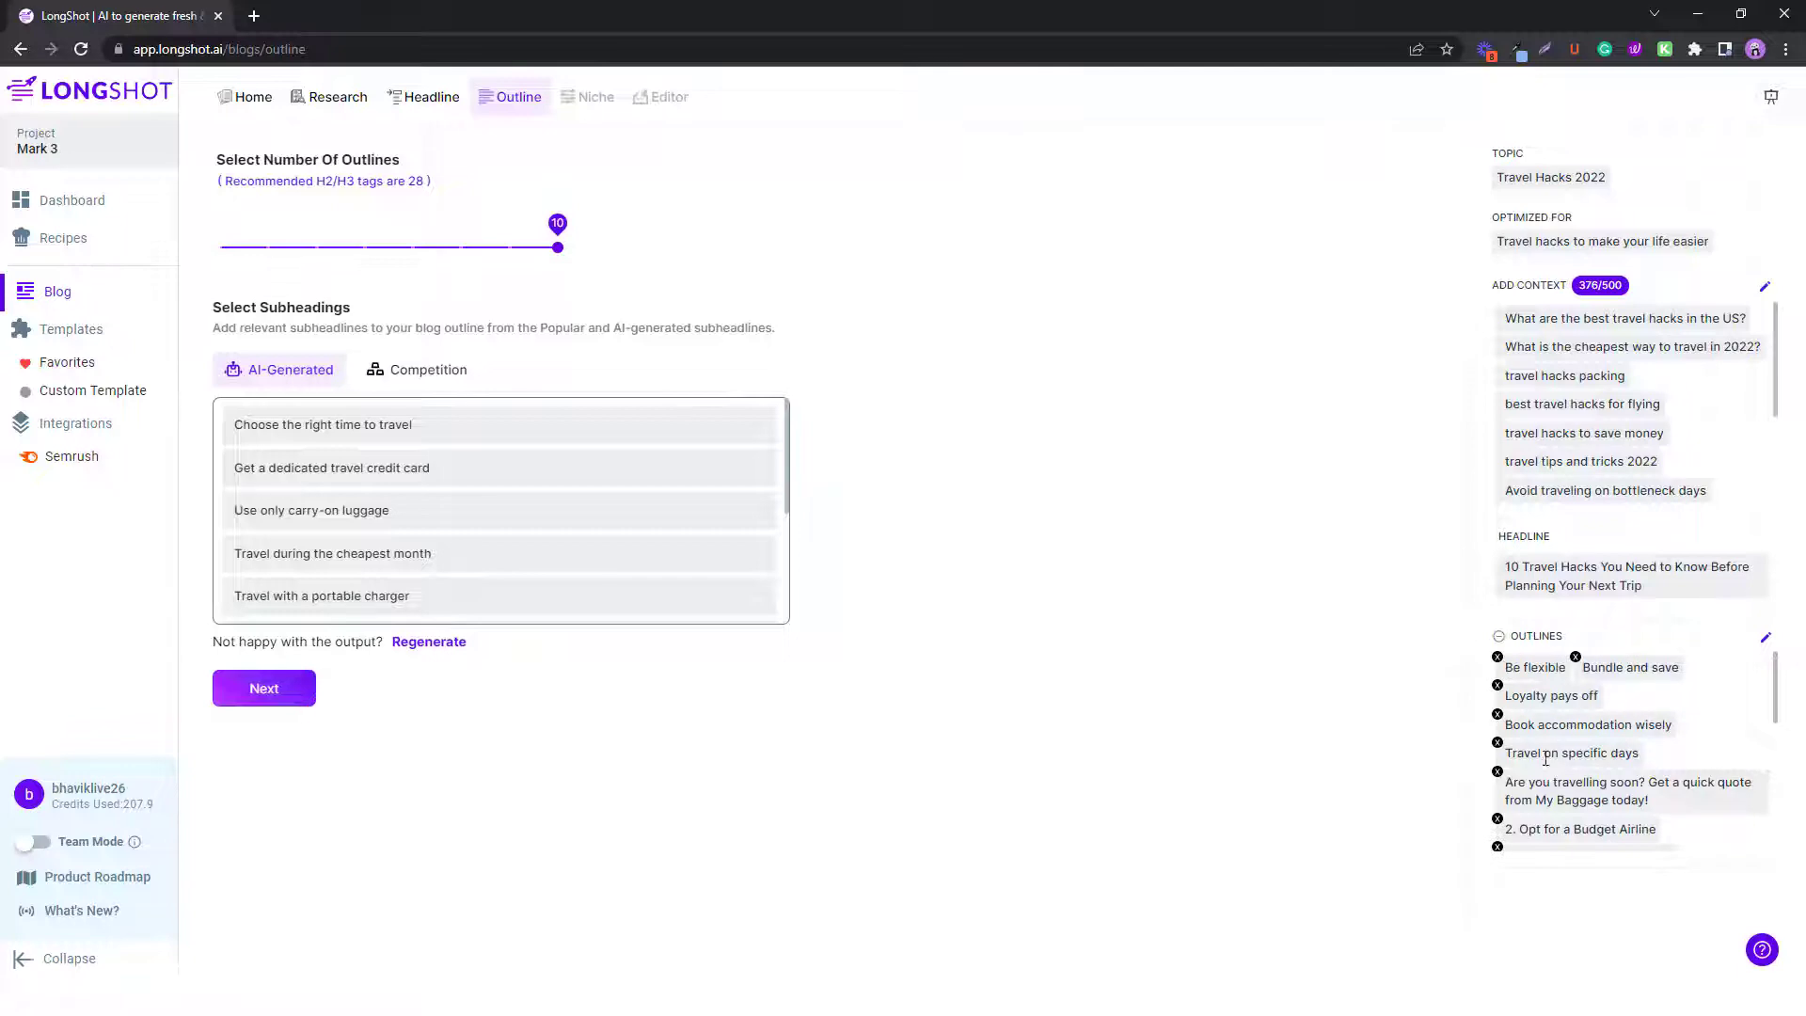
pyautogui.scroll(-2, 1545, 758)
pyautogui.click(1766, 636)
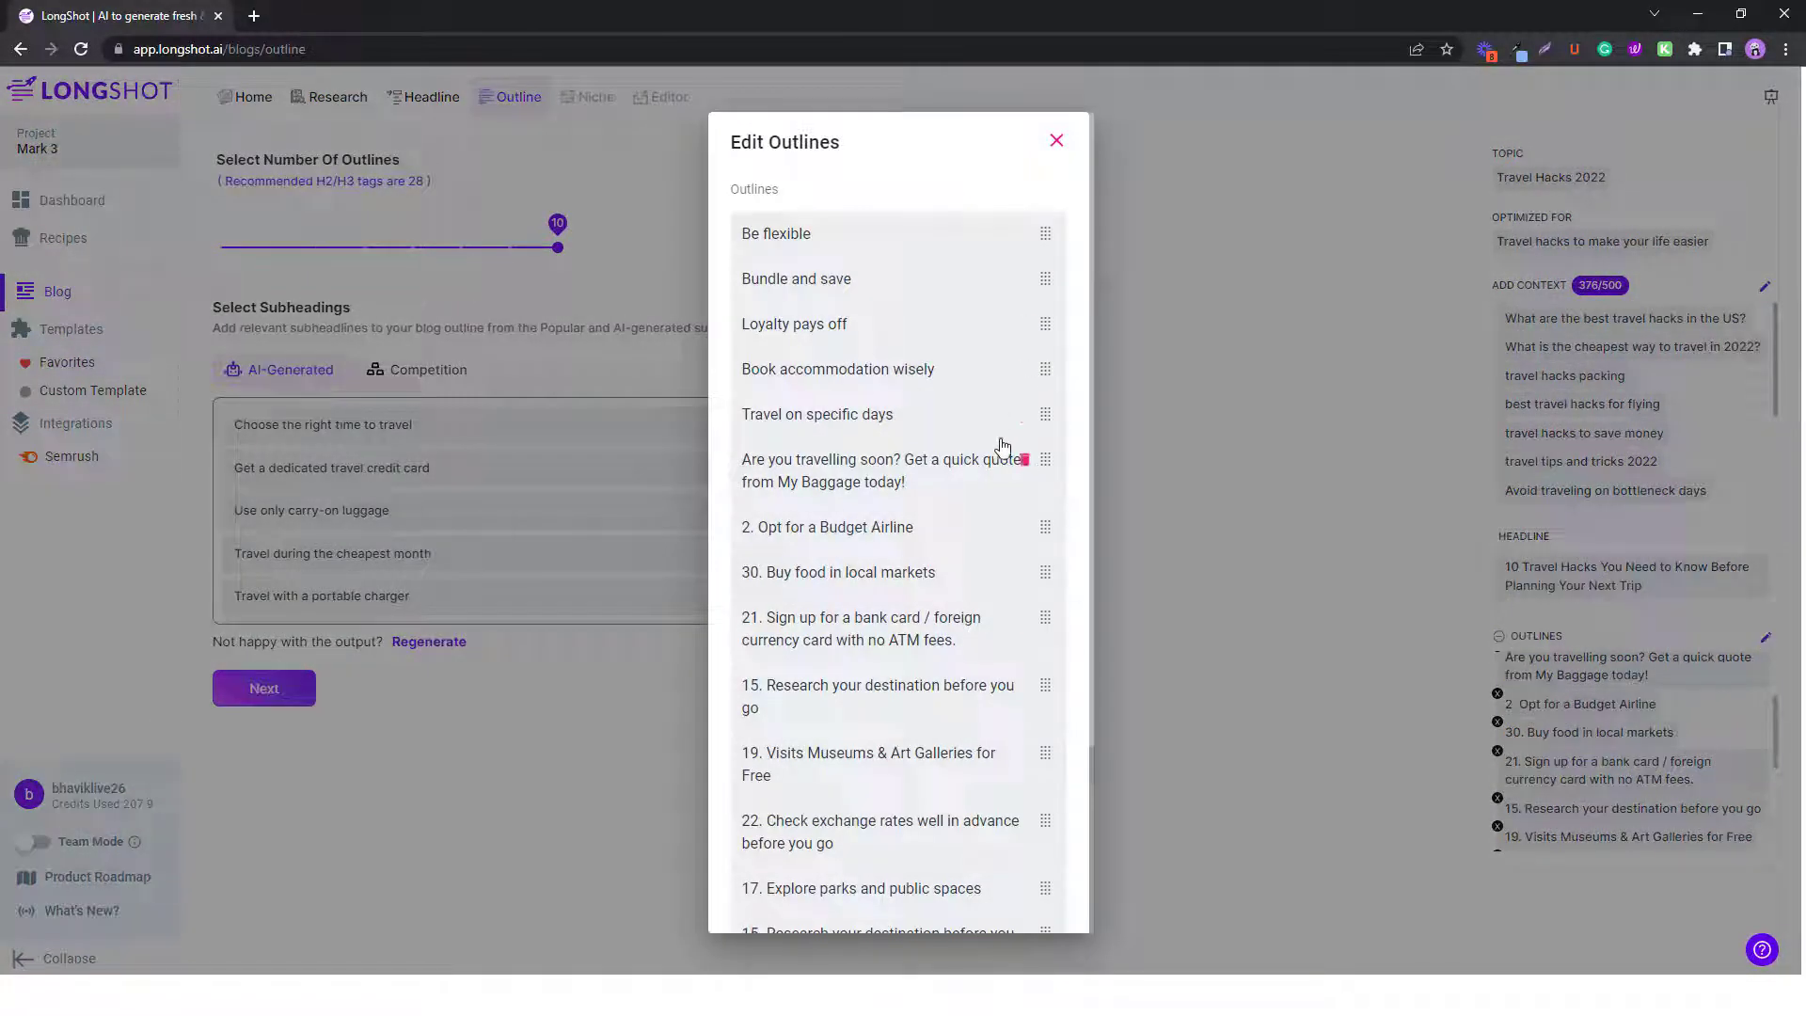
pyautogui.click(1023, 527)
pyautogui.click(1023, 527)
pyautogui.click(1023, 527)
pyautogui.click(1023, 528)
pyautogui.click(1023, 527)
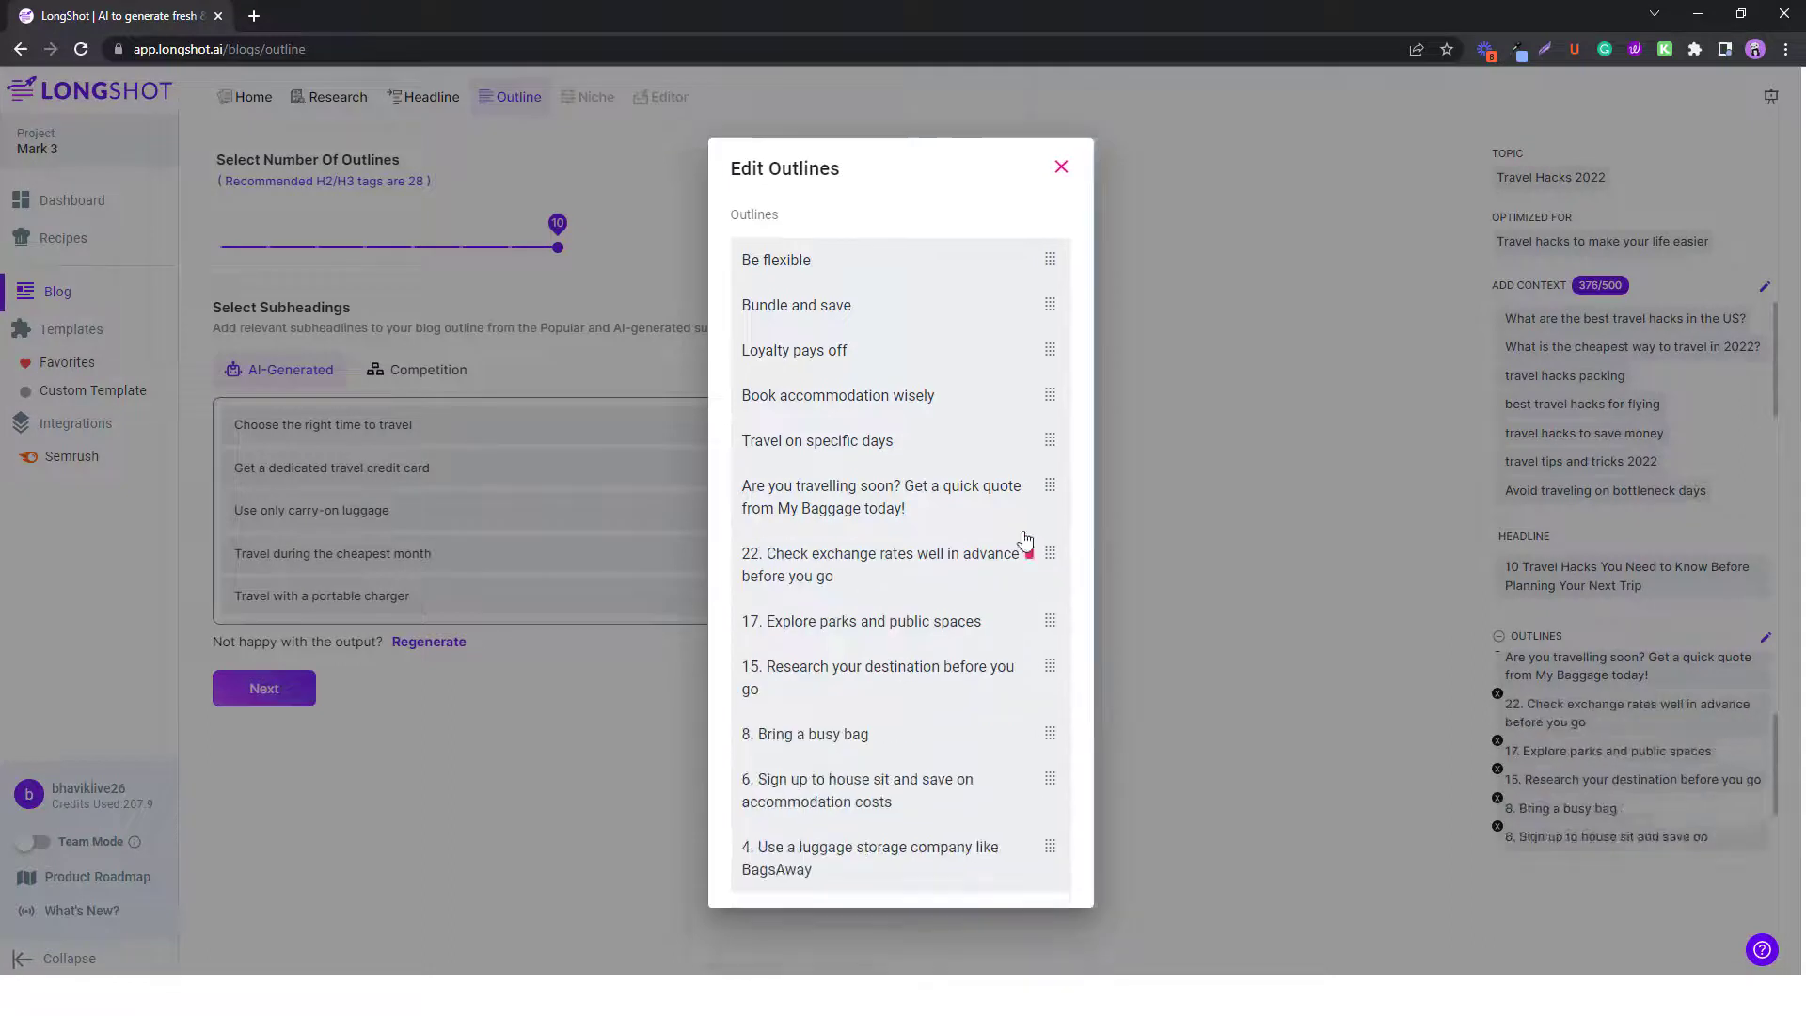
pyautogui.click(1028, 552)
pyautogui.click(1030, 592)
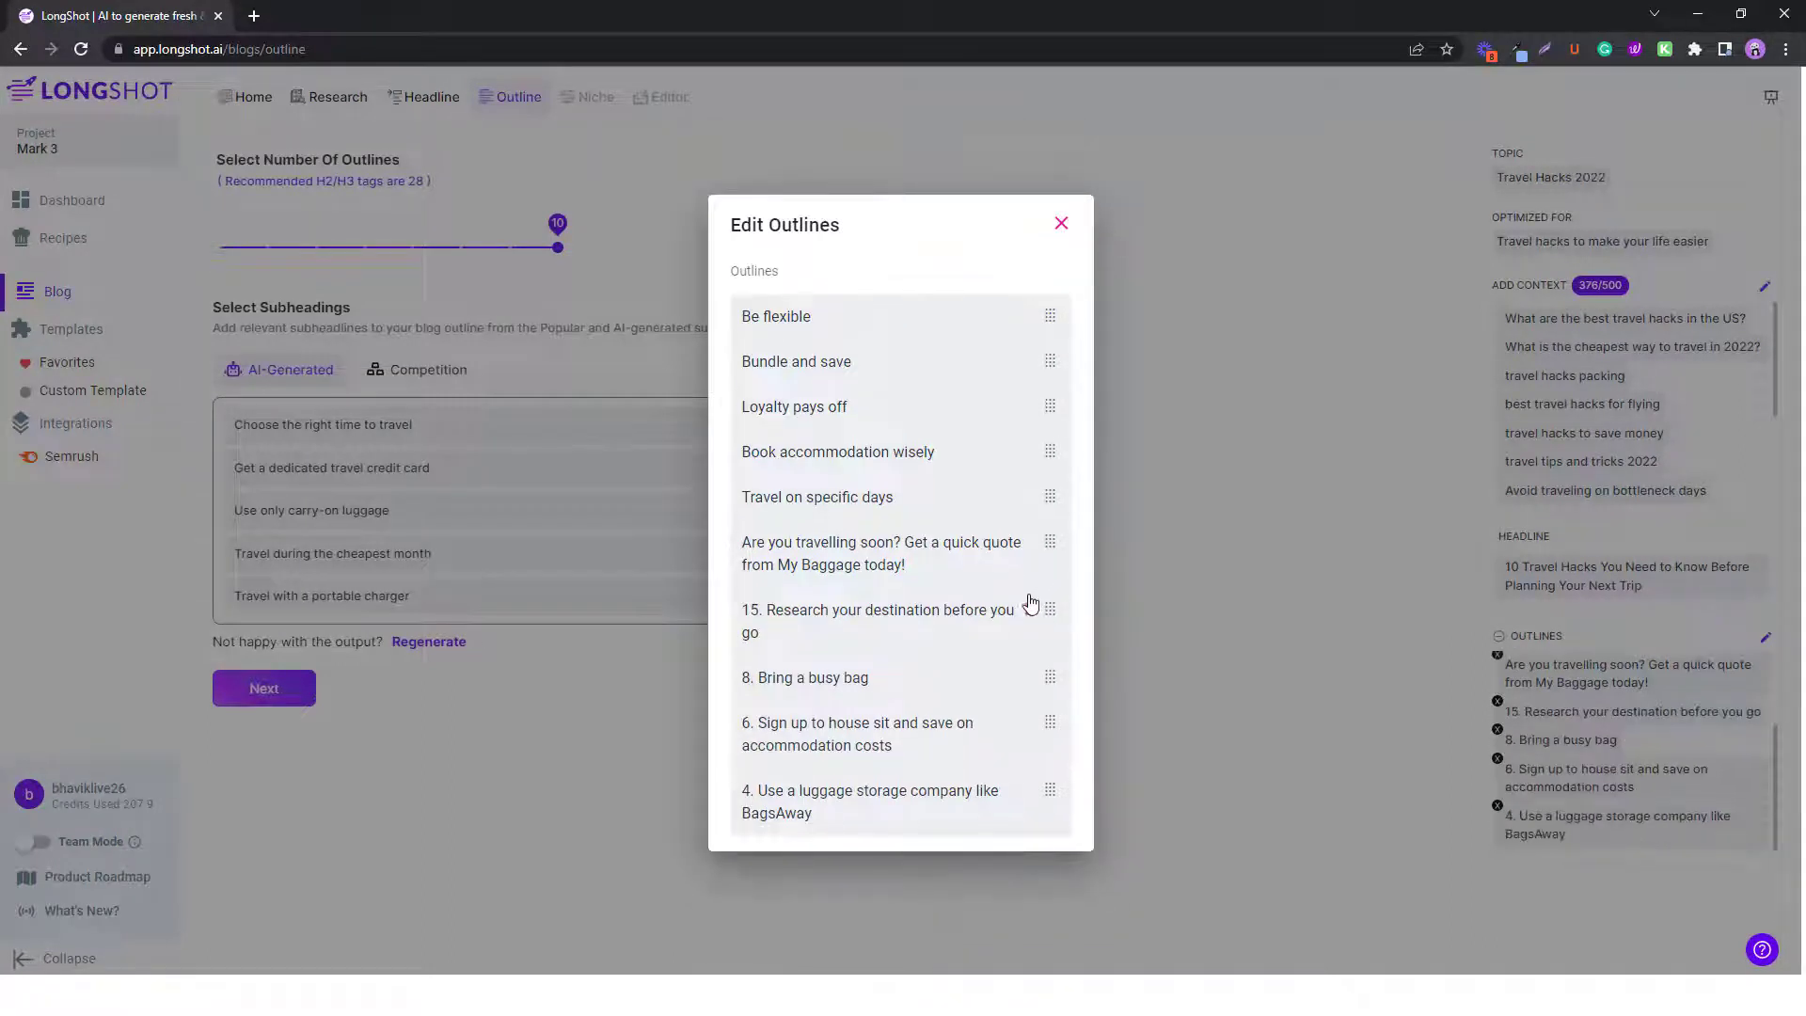
pyautogui.click(1029, 612)
pyautogui.click(1030, 621)
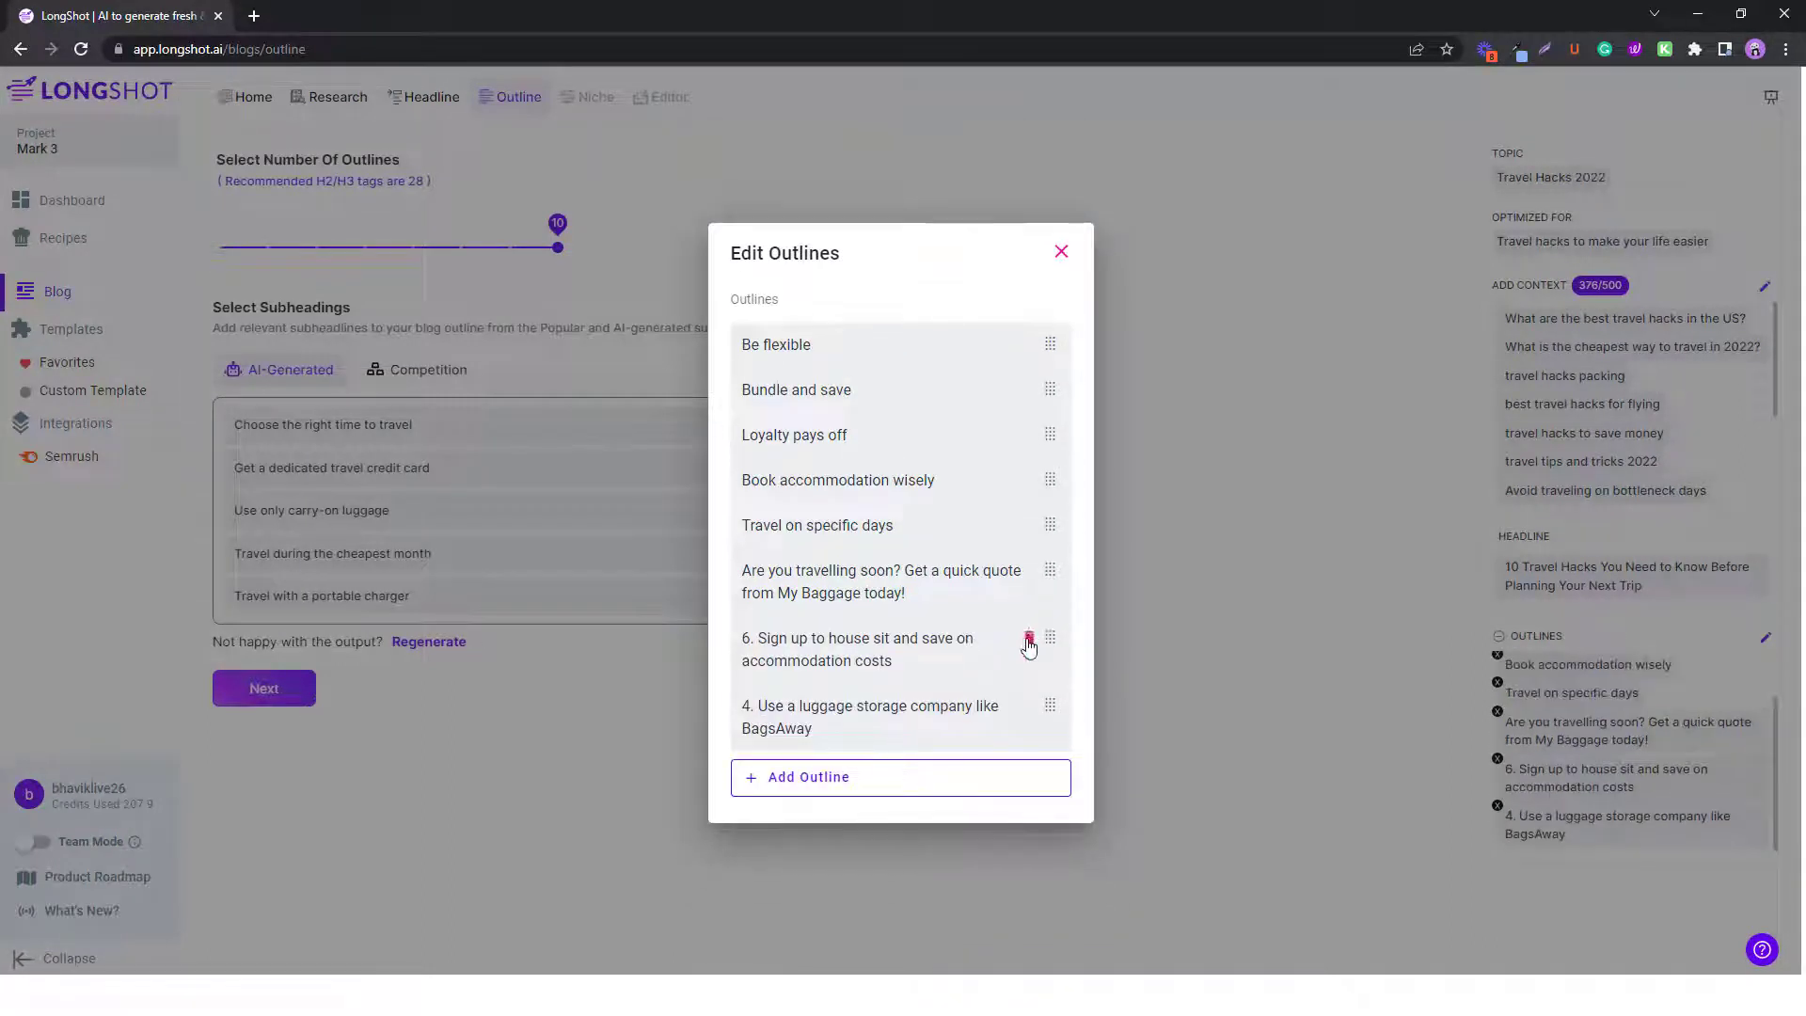
pyautogui.click(1030, 634)
pyautogui.click(1029, 671)
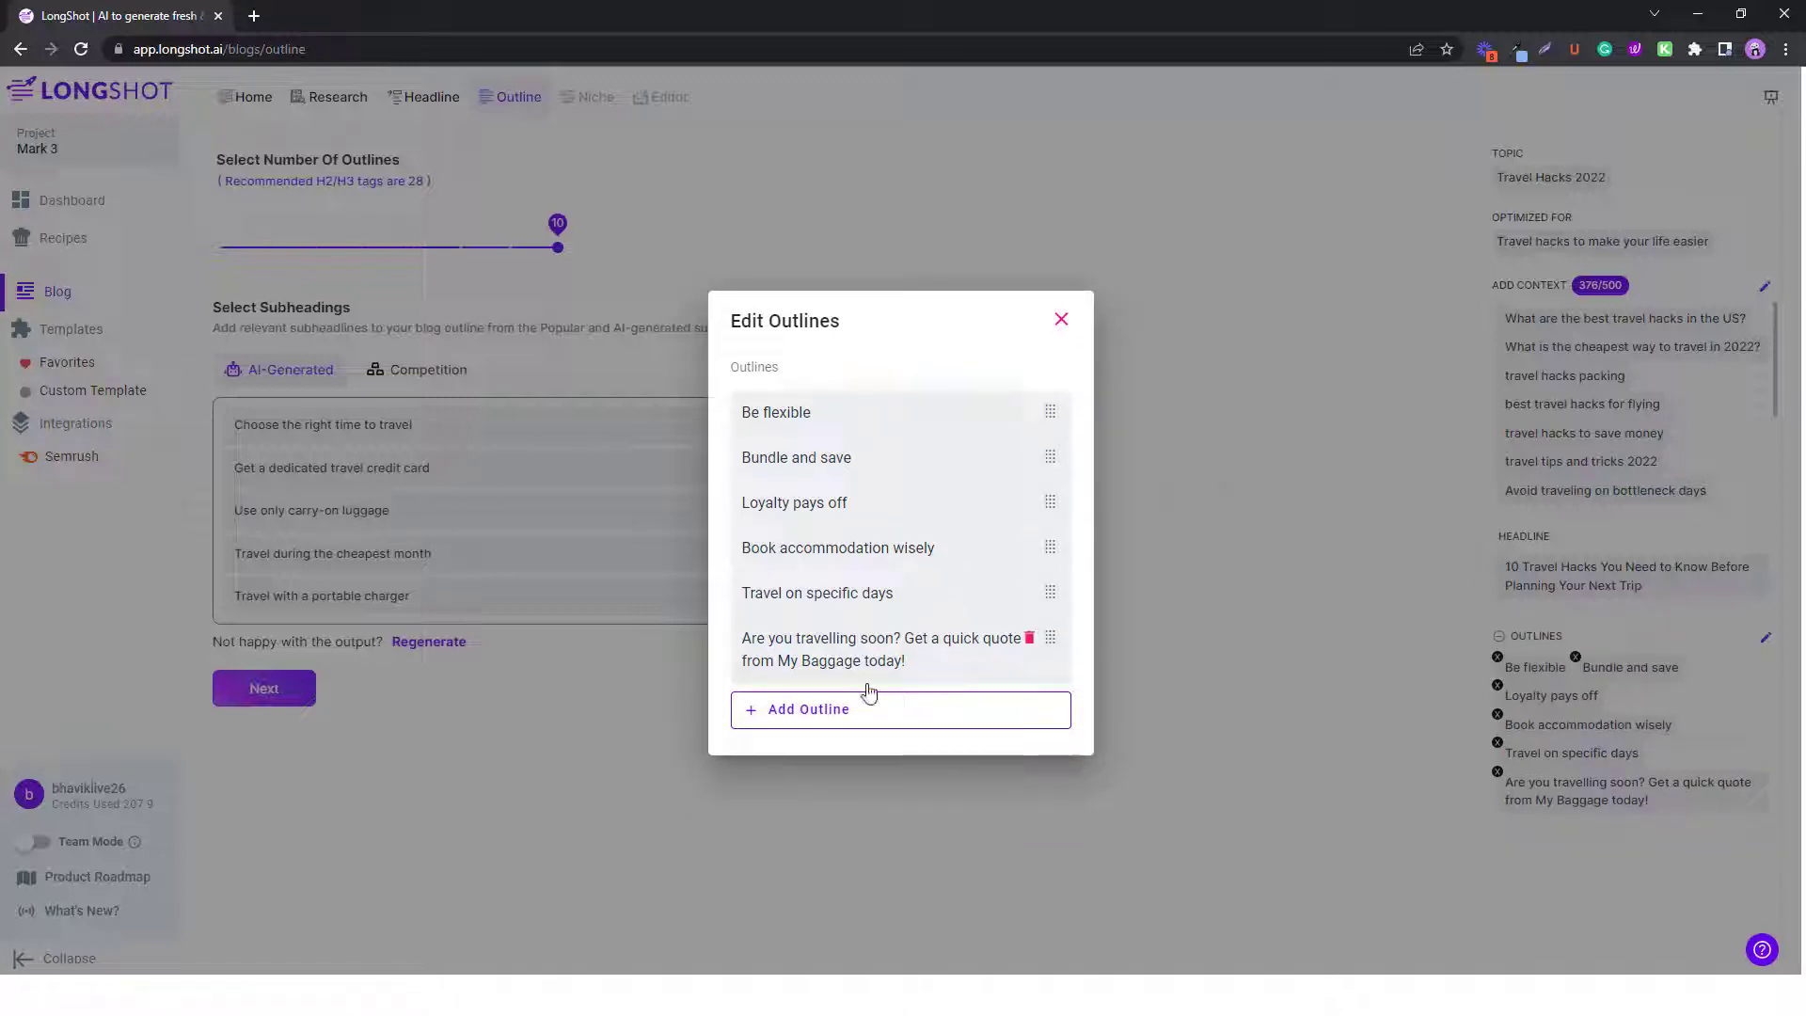
pyautogui.click(1030, 640)
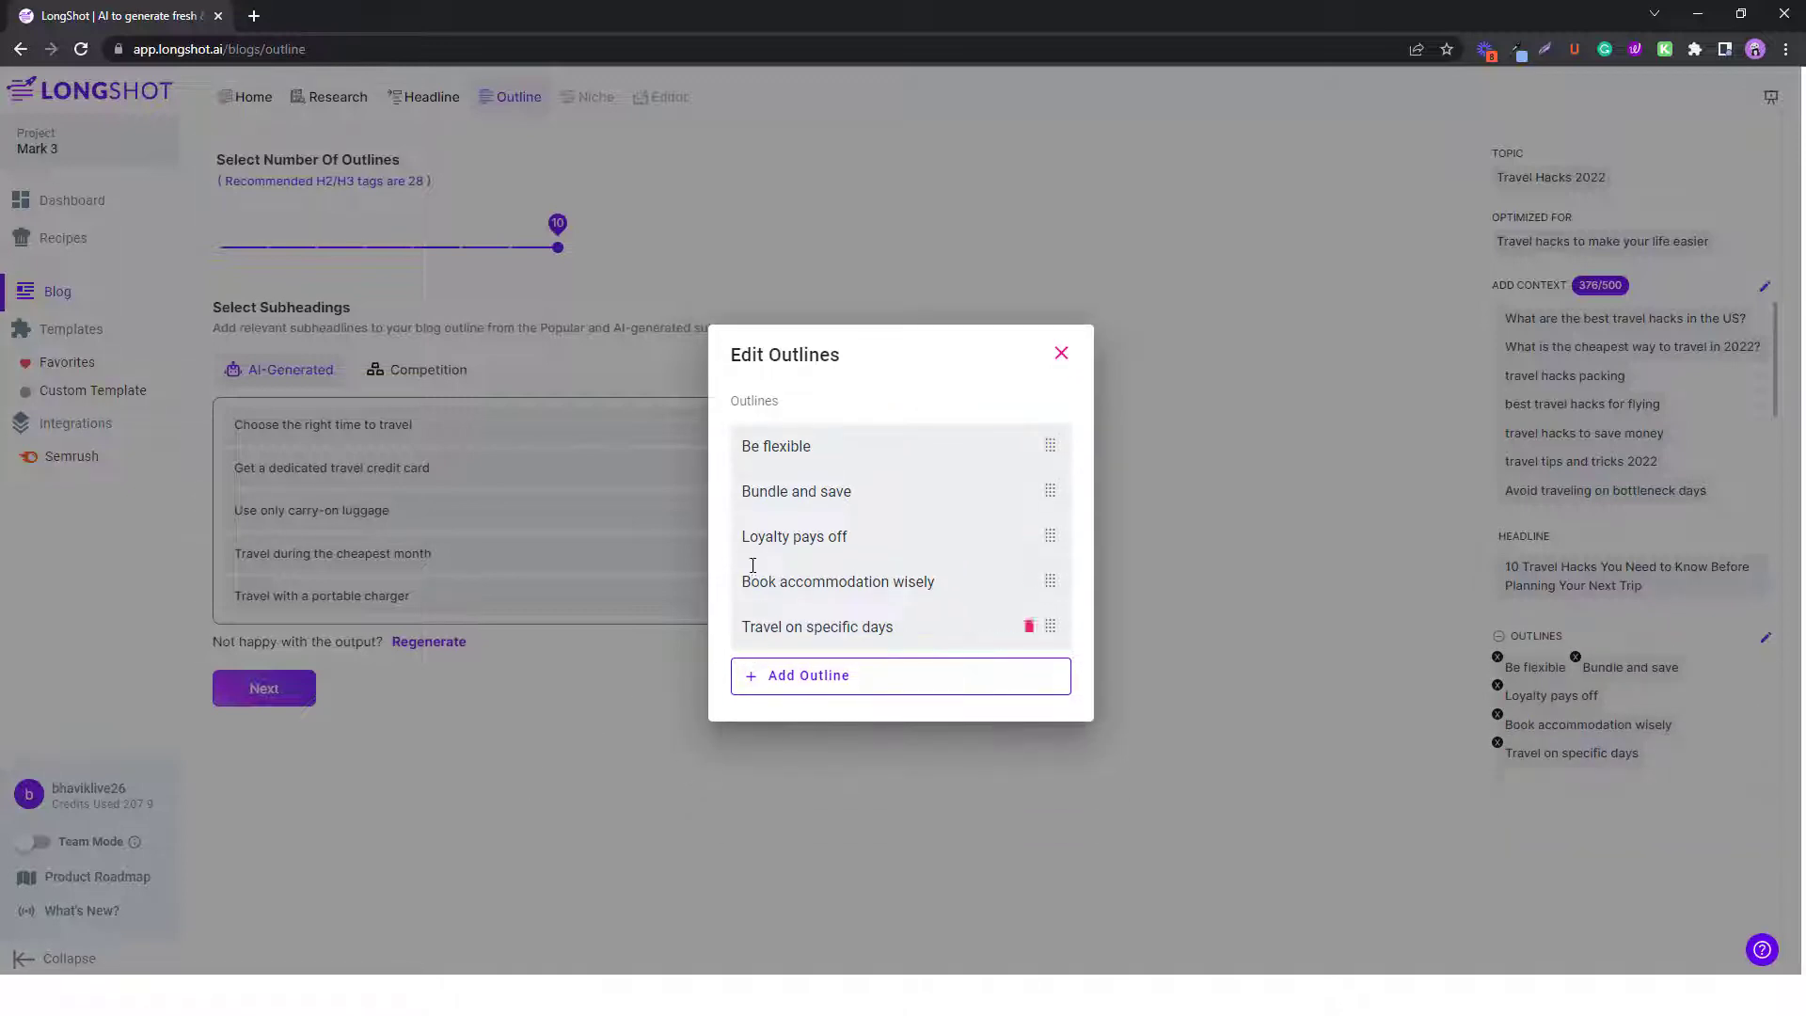
# Add two new custom outlines, rename the first one "asdad", and delete both.
pyautogui.click(822, 698)
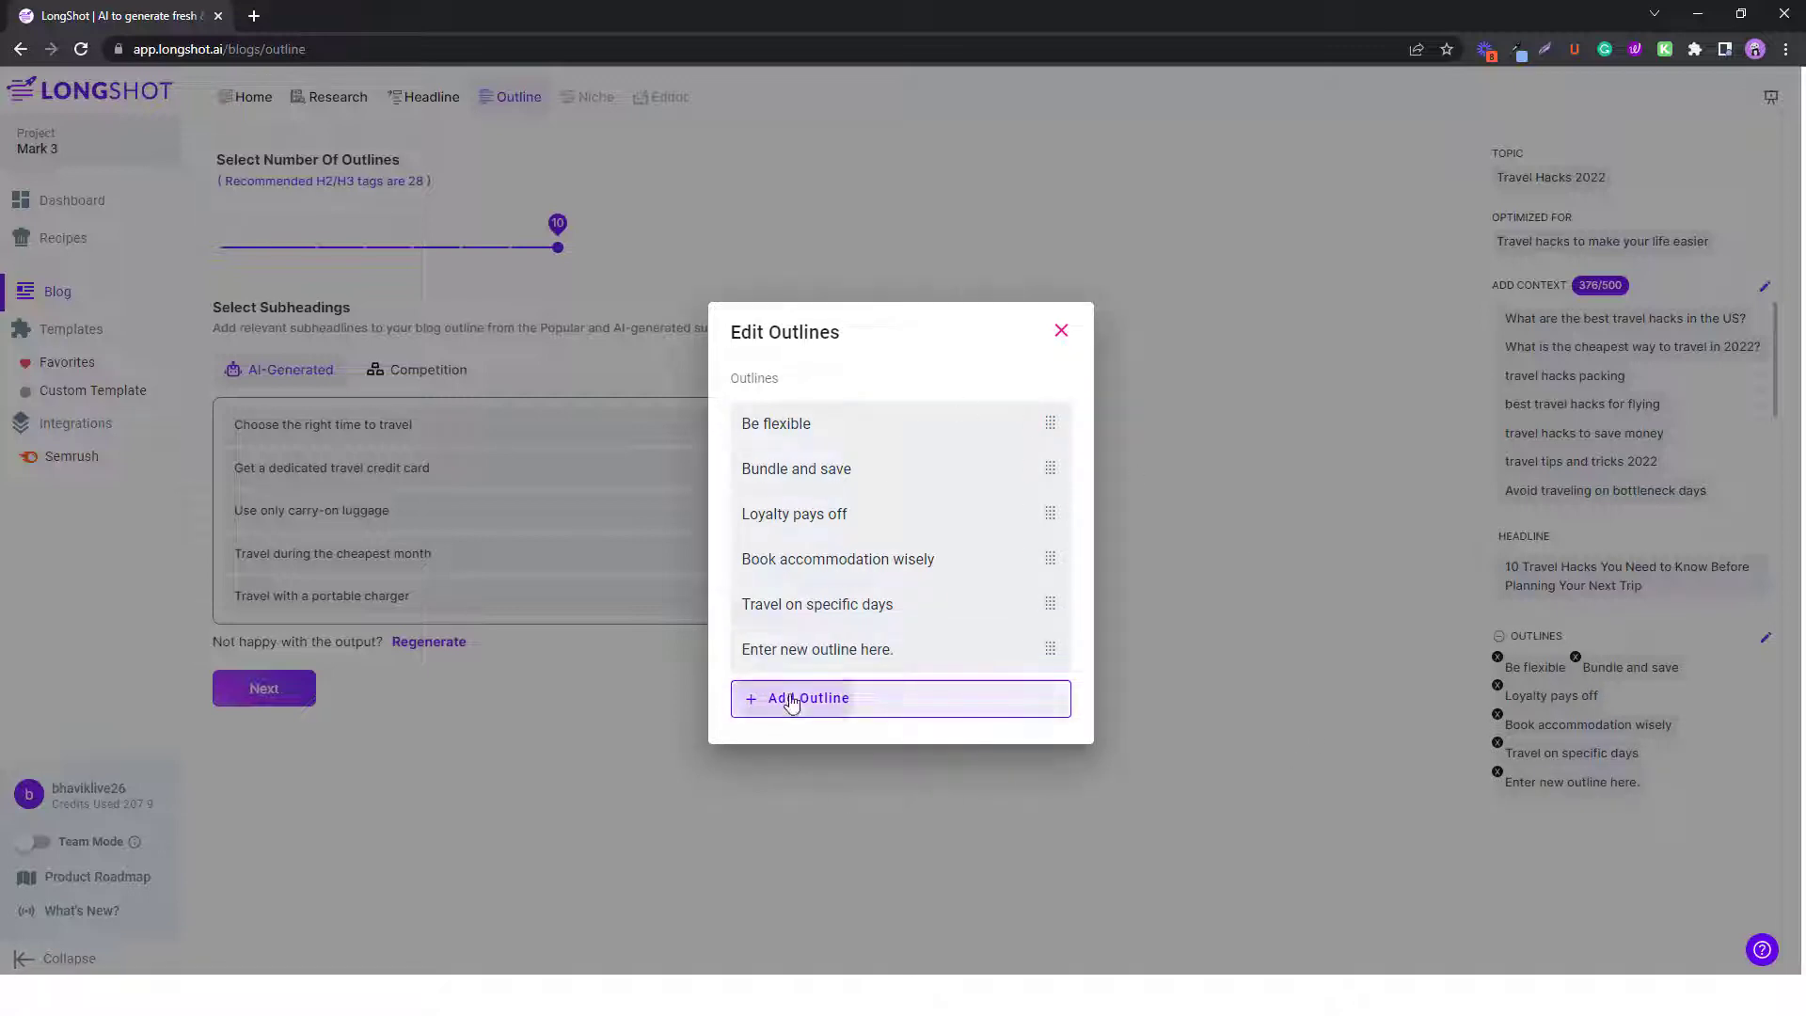
pyautogui.click(790, 698)
pyautogui.tripleClick(795, 627)
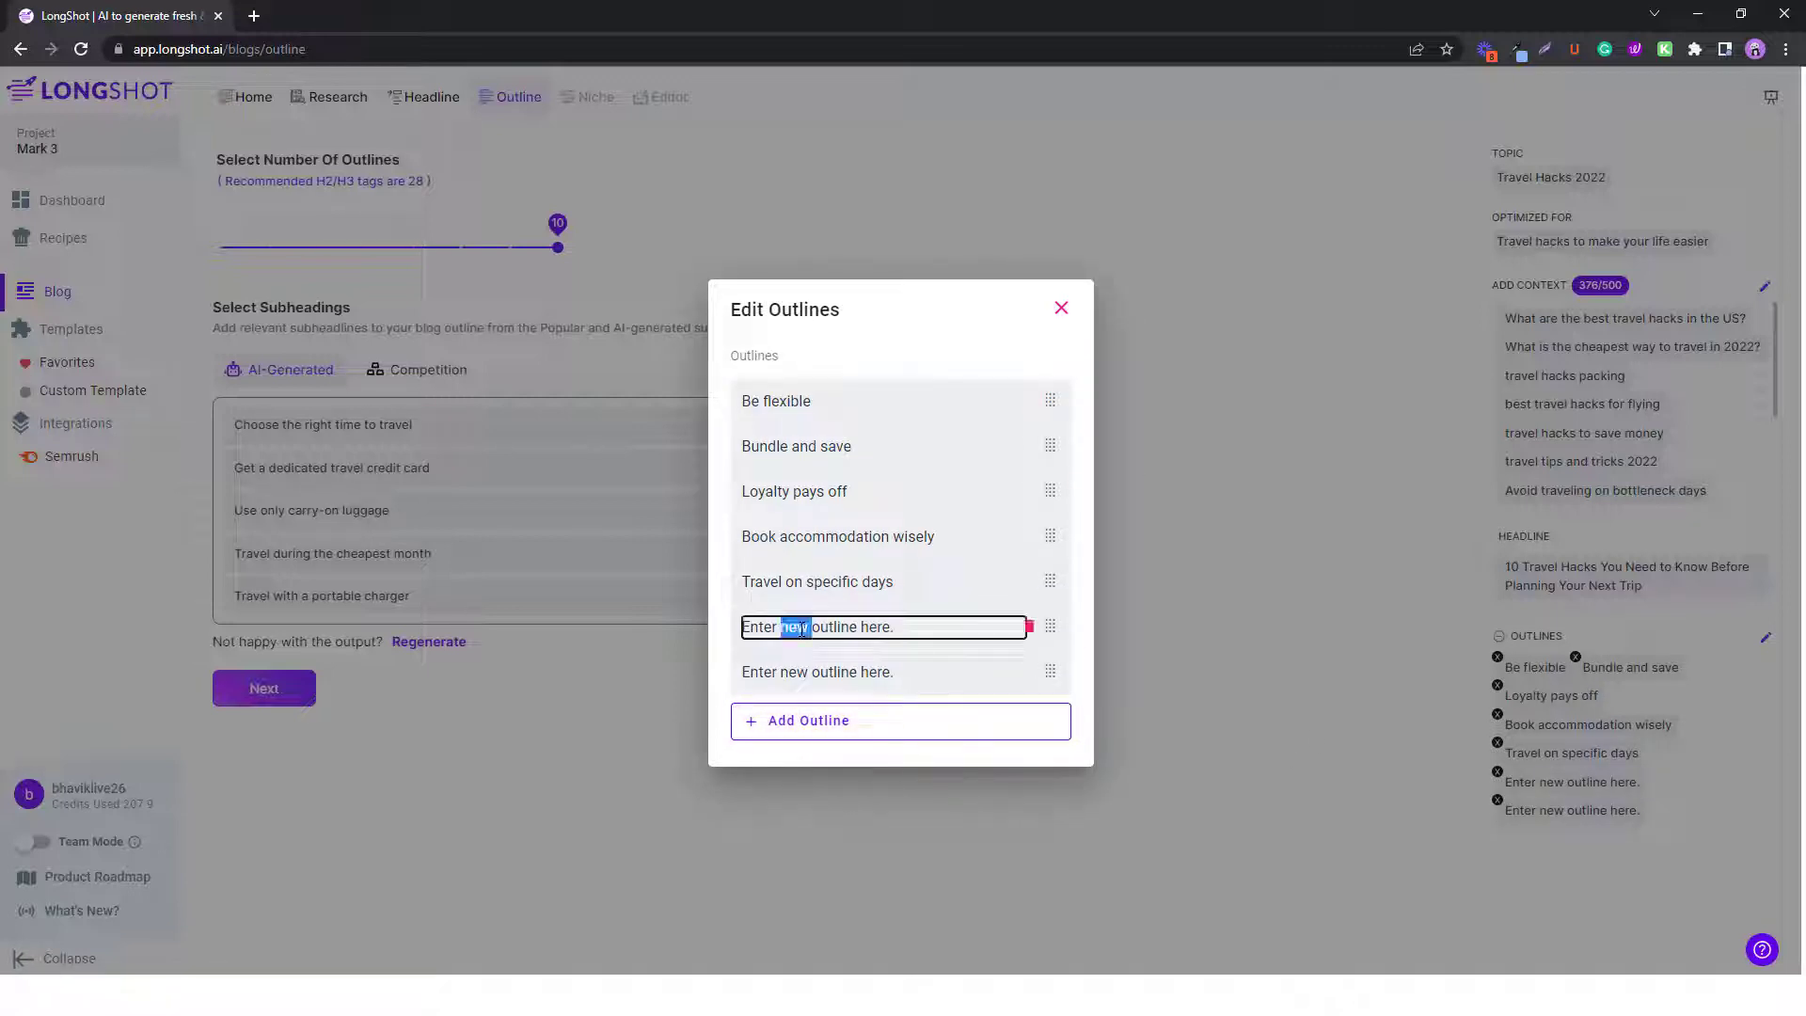
pyautogui.write('asdad')
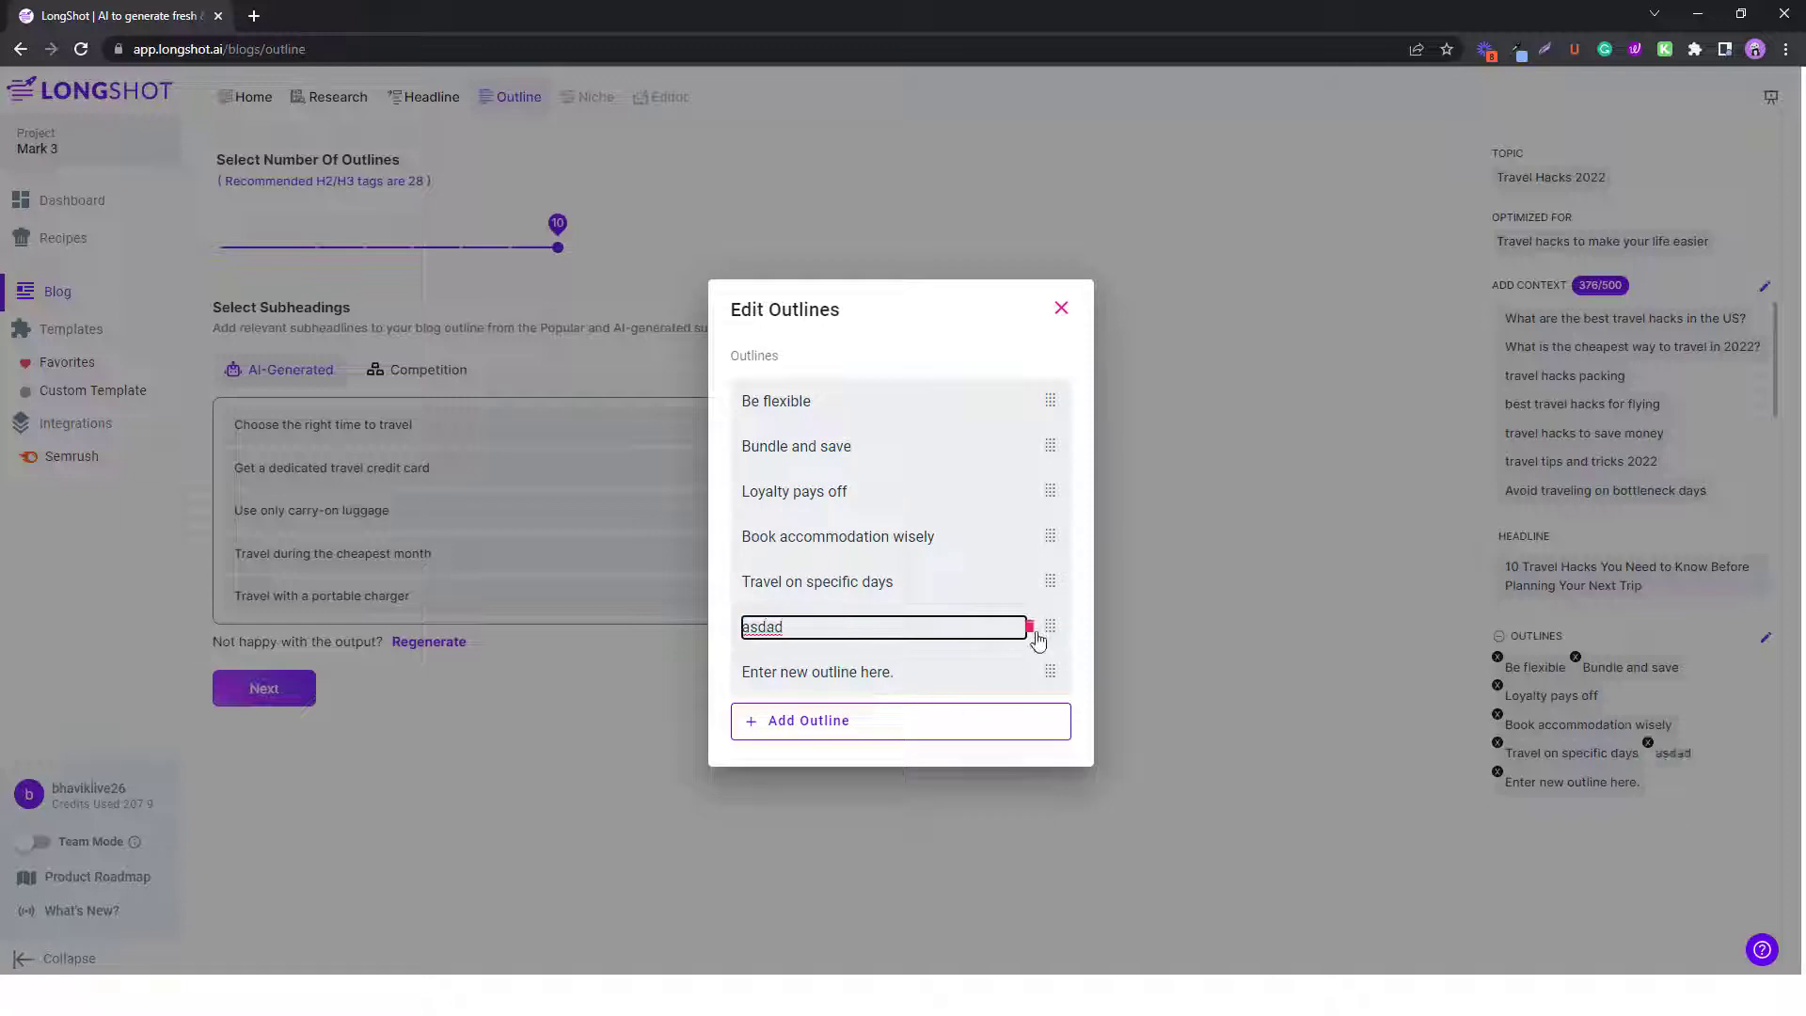
pyautogui.click(1030, 627)
pyautogui.click(1029, 651)
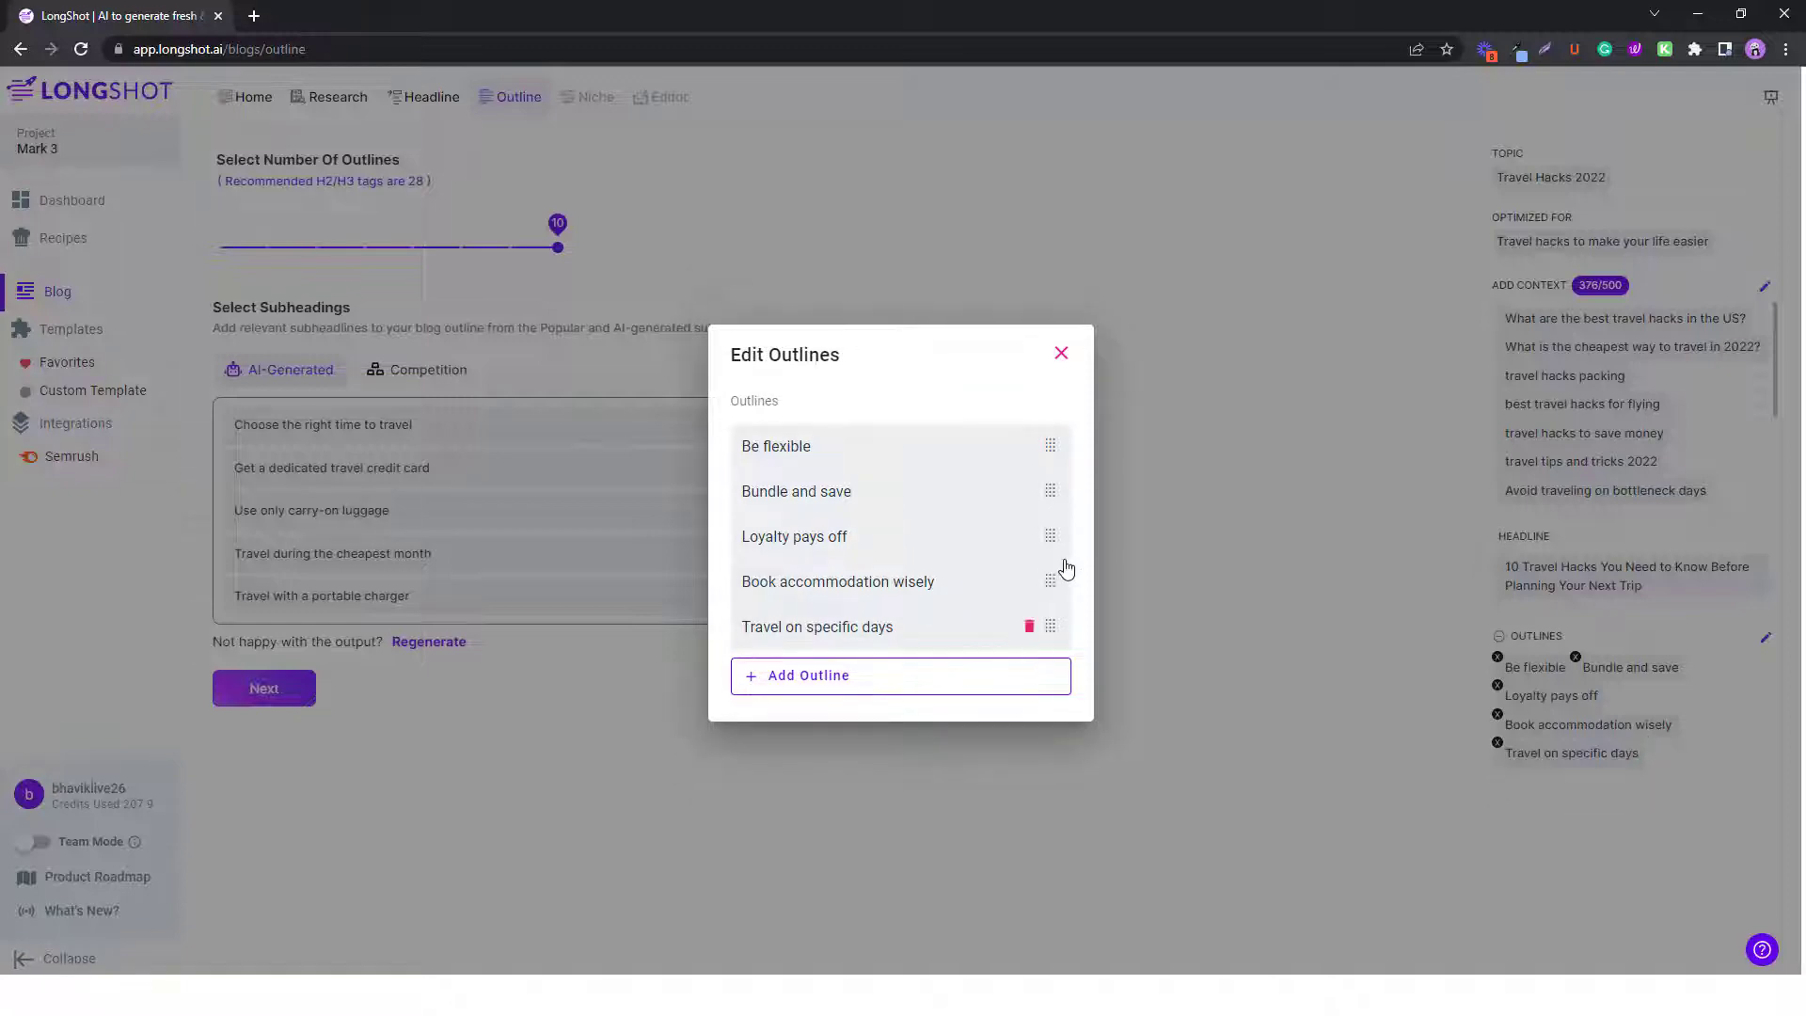
# Close the outline editor and add "Choose the right time to travel", "Get a dedicated travel credit card", "Use only carry-on luggage" and "Travel during the cheapest month" to the outlines.
pyautogui.click(1062, 355)
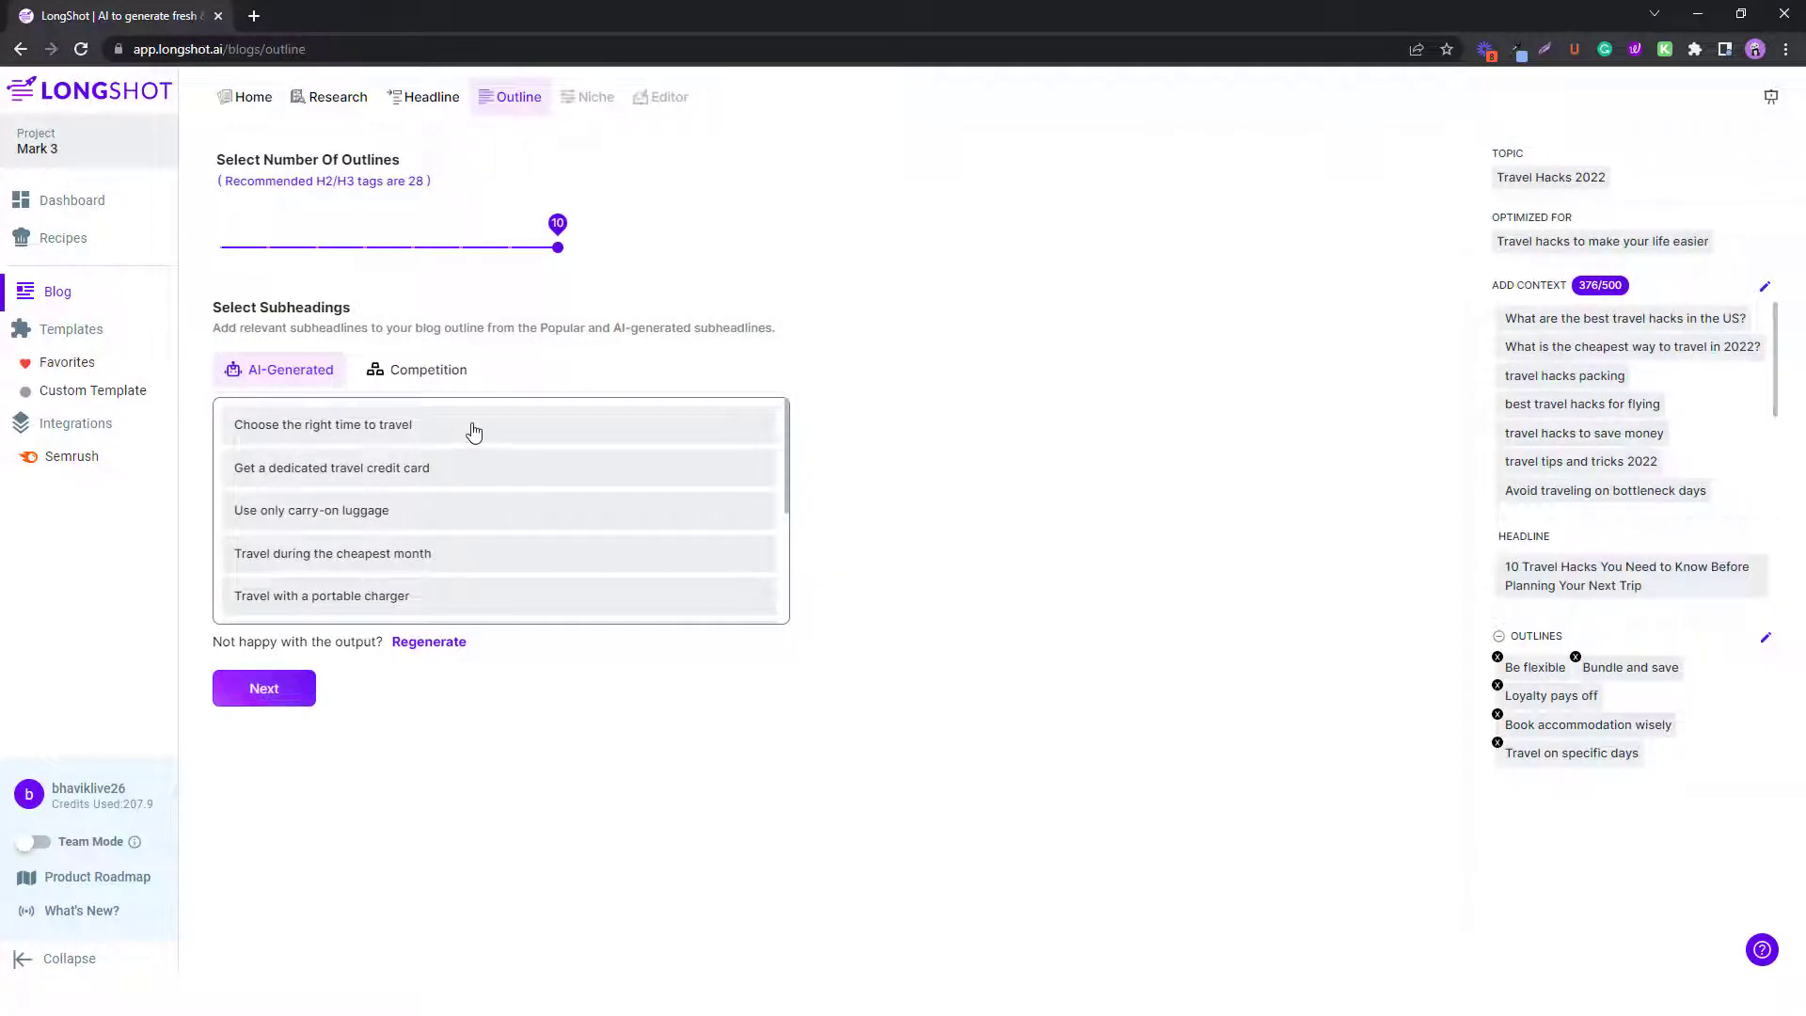
pyautogui.click(328, 428)
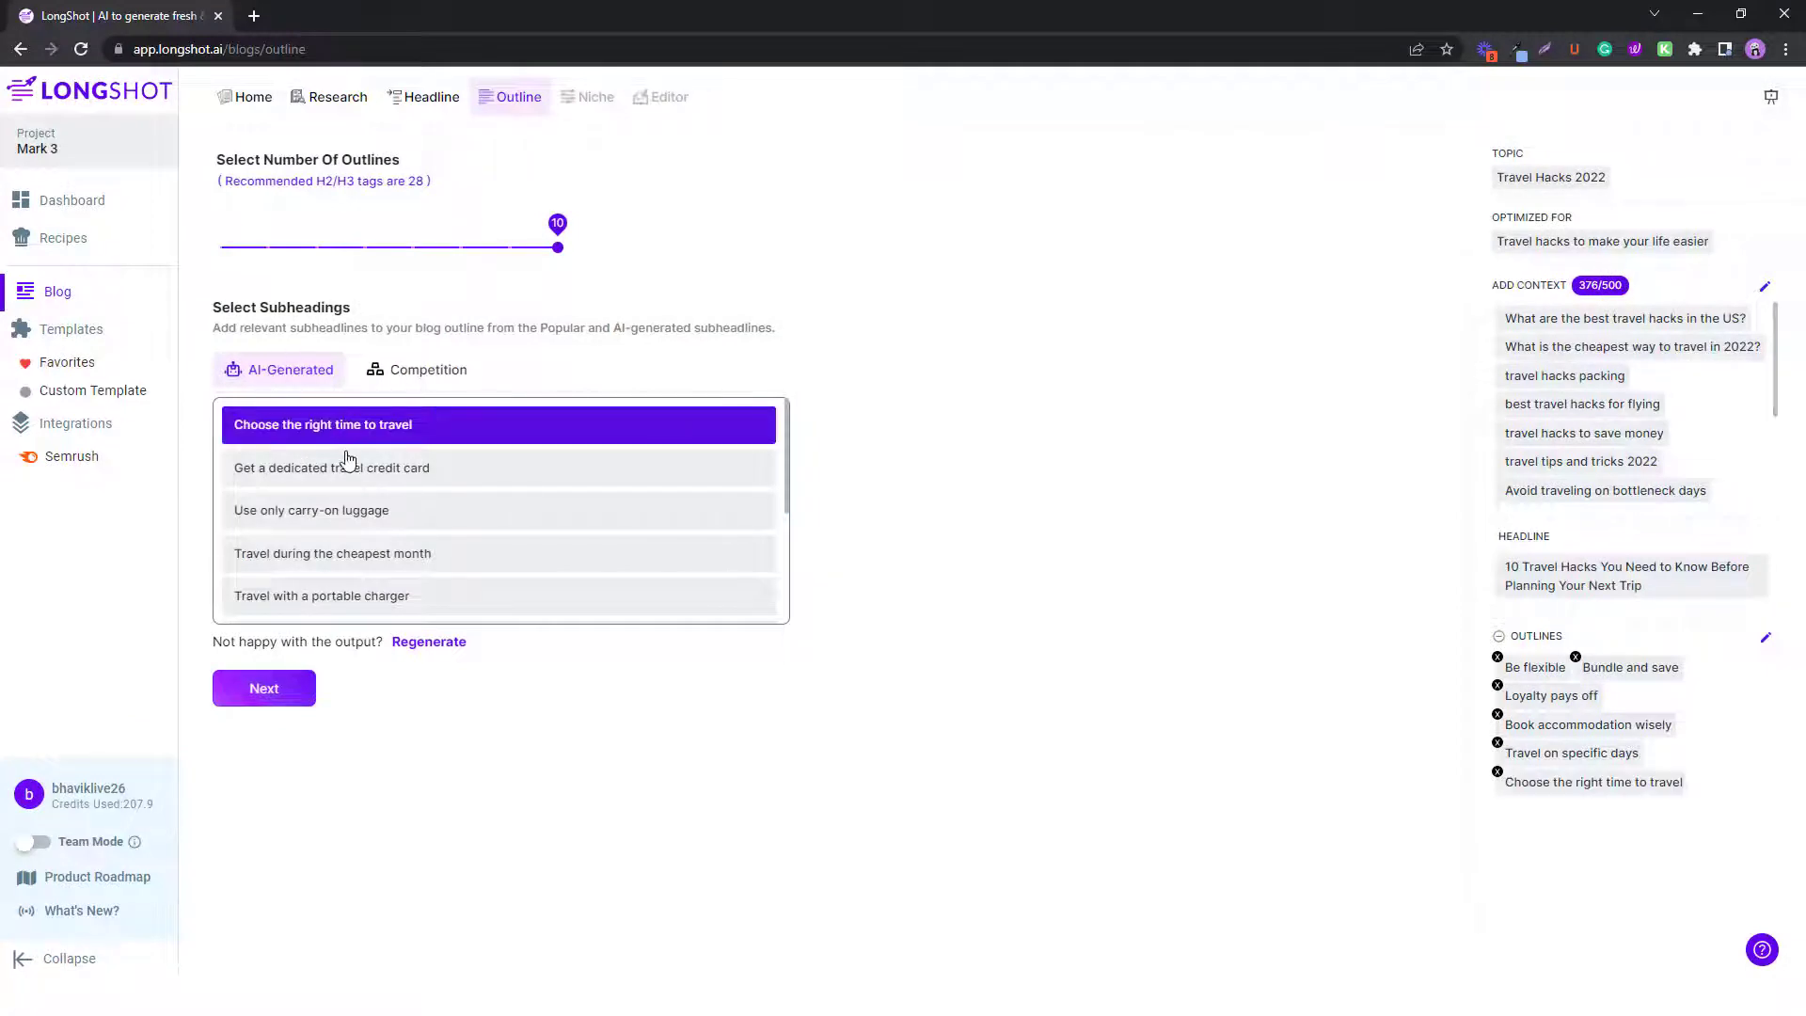
pyautogui.click(390, 478)
pyautogui.click(321, 520)
pyautogui.click(325, 564)
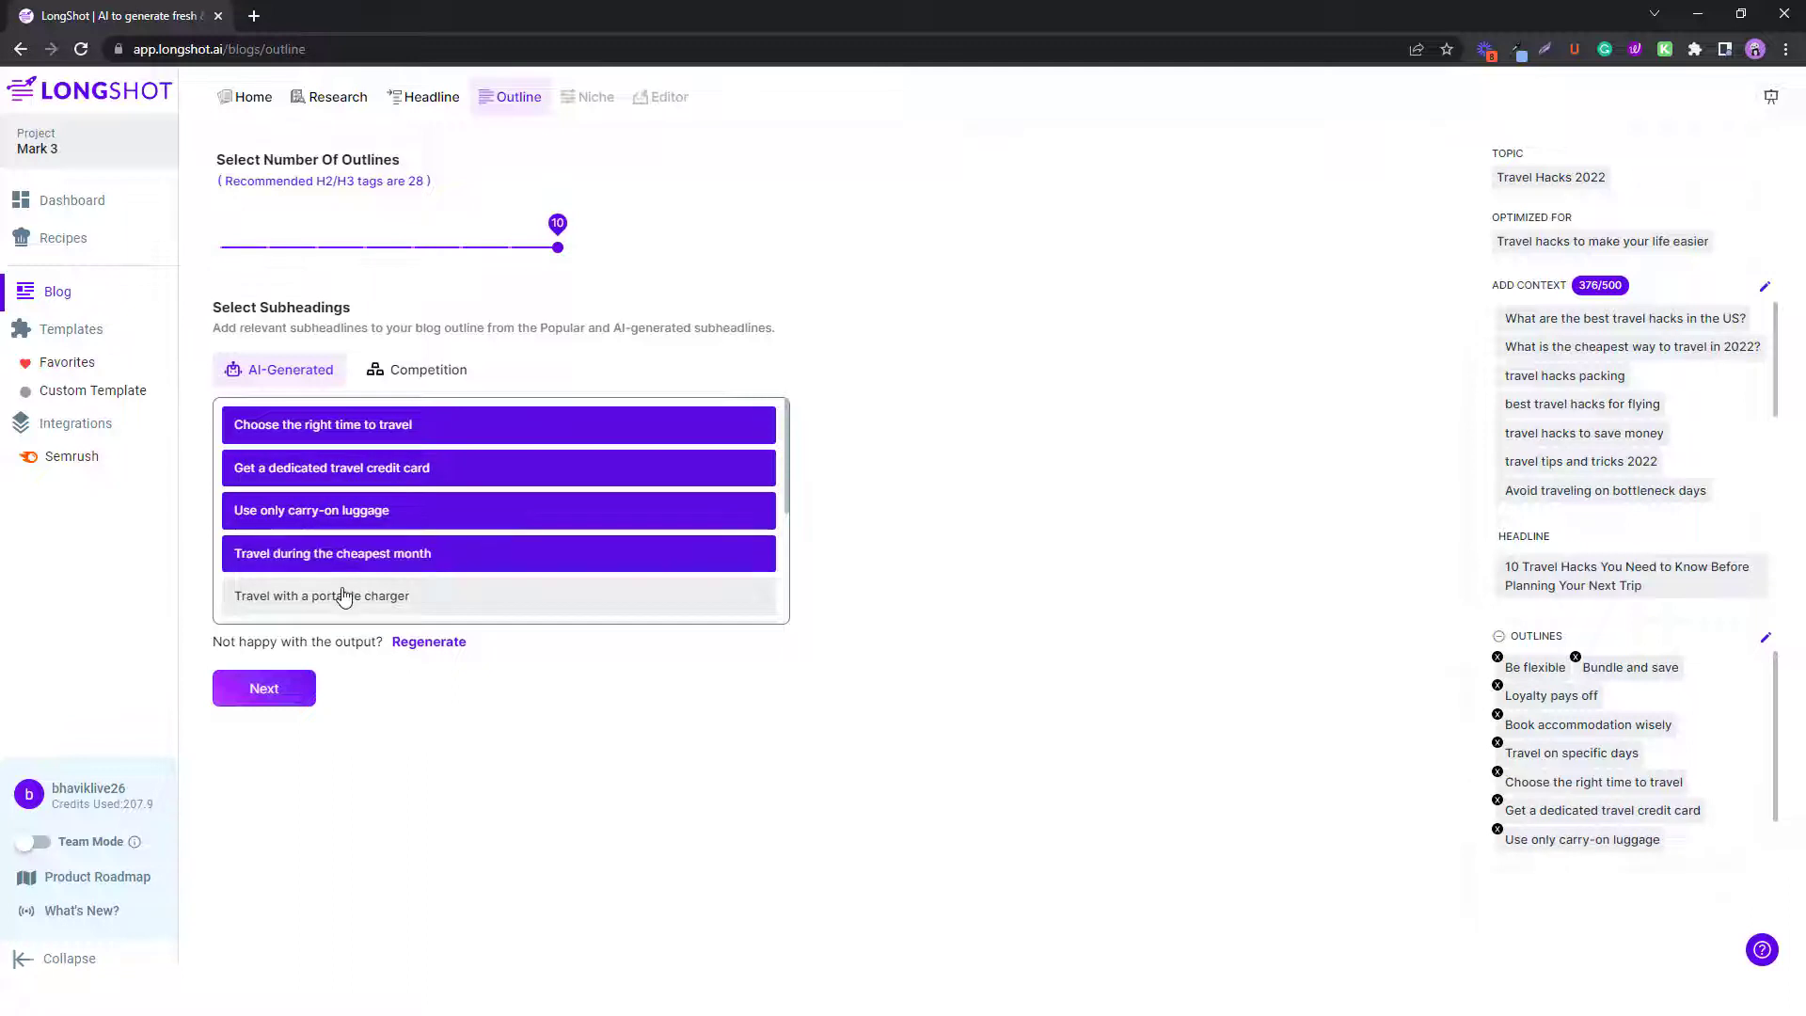
# Add the remaining AI-generated subheadings to the outlines, from "Travel with a portable charger" through "Plan your trip in advance", and review the outline list.
pyautogui.click(344, 598)
pyautogui.scroll(-3, 344, 592)
pyautogui.click(343, 469)
pyautogui.click(342, 425)
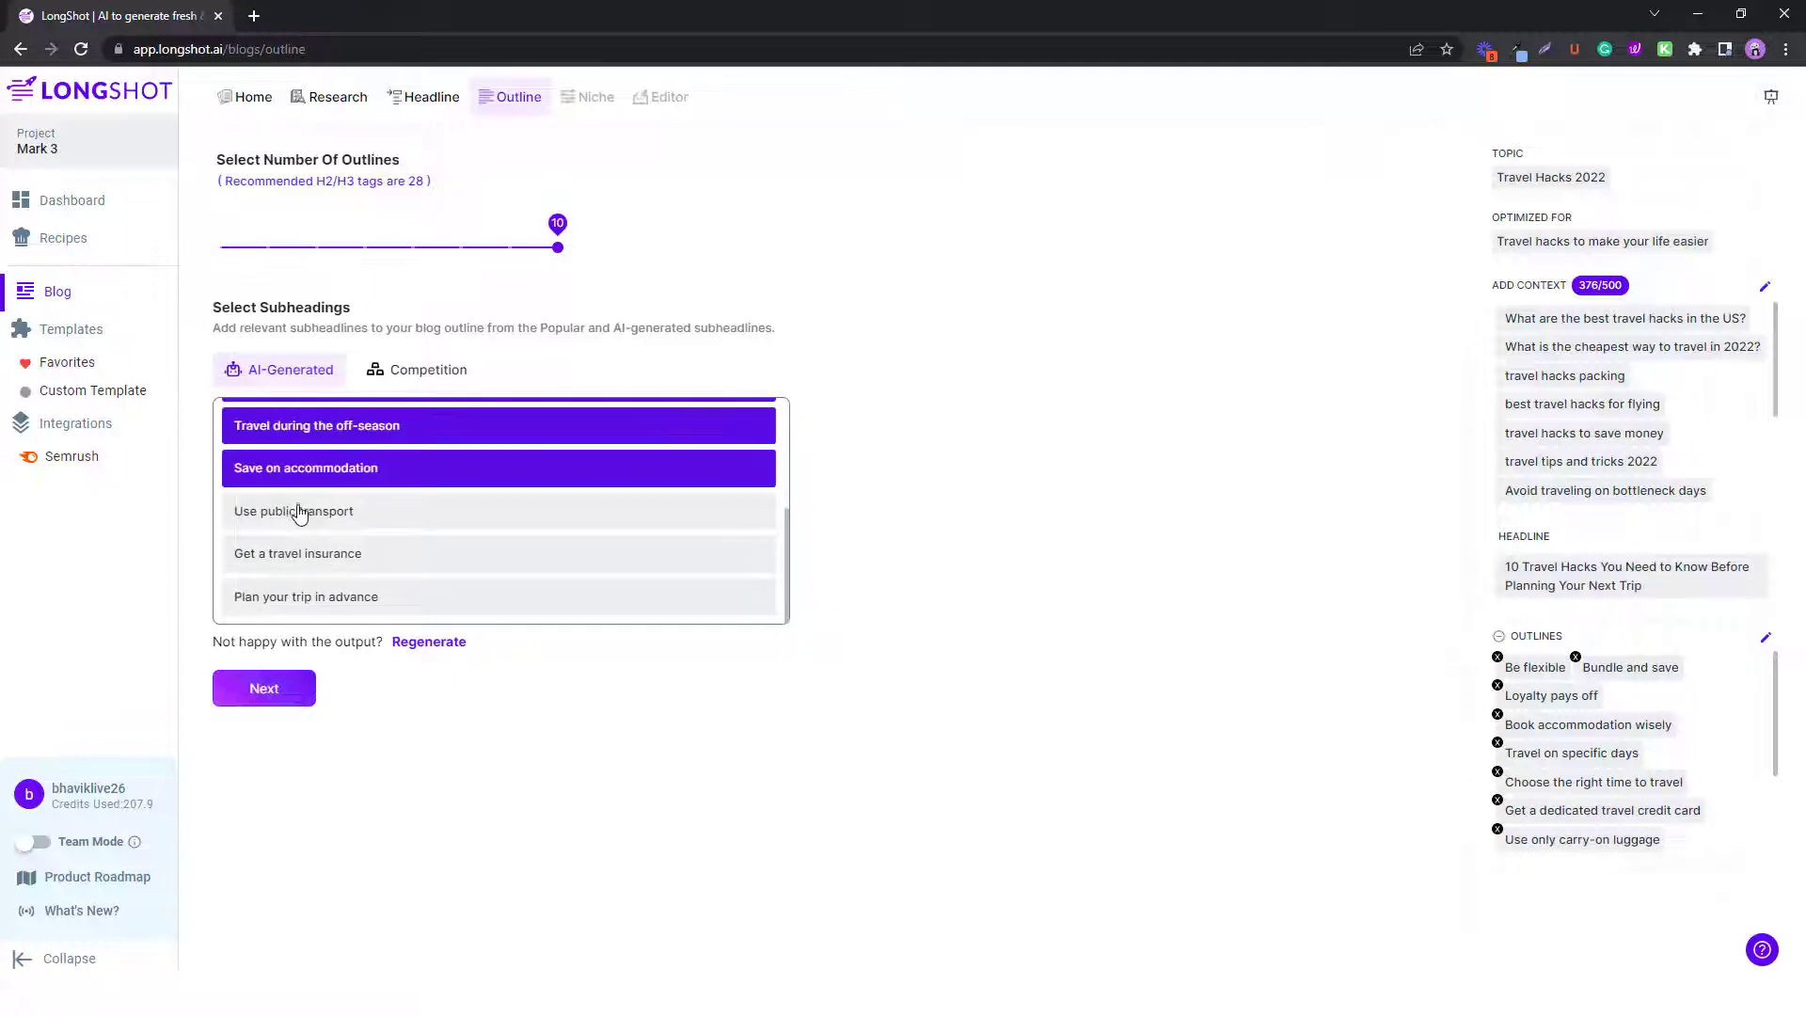
pyautogui.click(299, 513)
pyautogui.click(323, 564)
pyautogui.click(330, 600)
pyautogui.scroll(-1, 1660, 725)
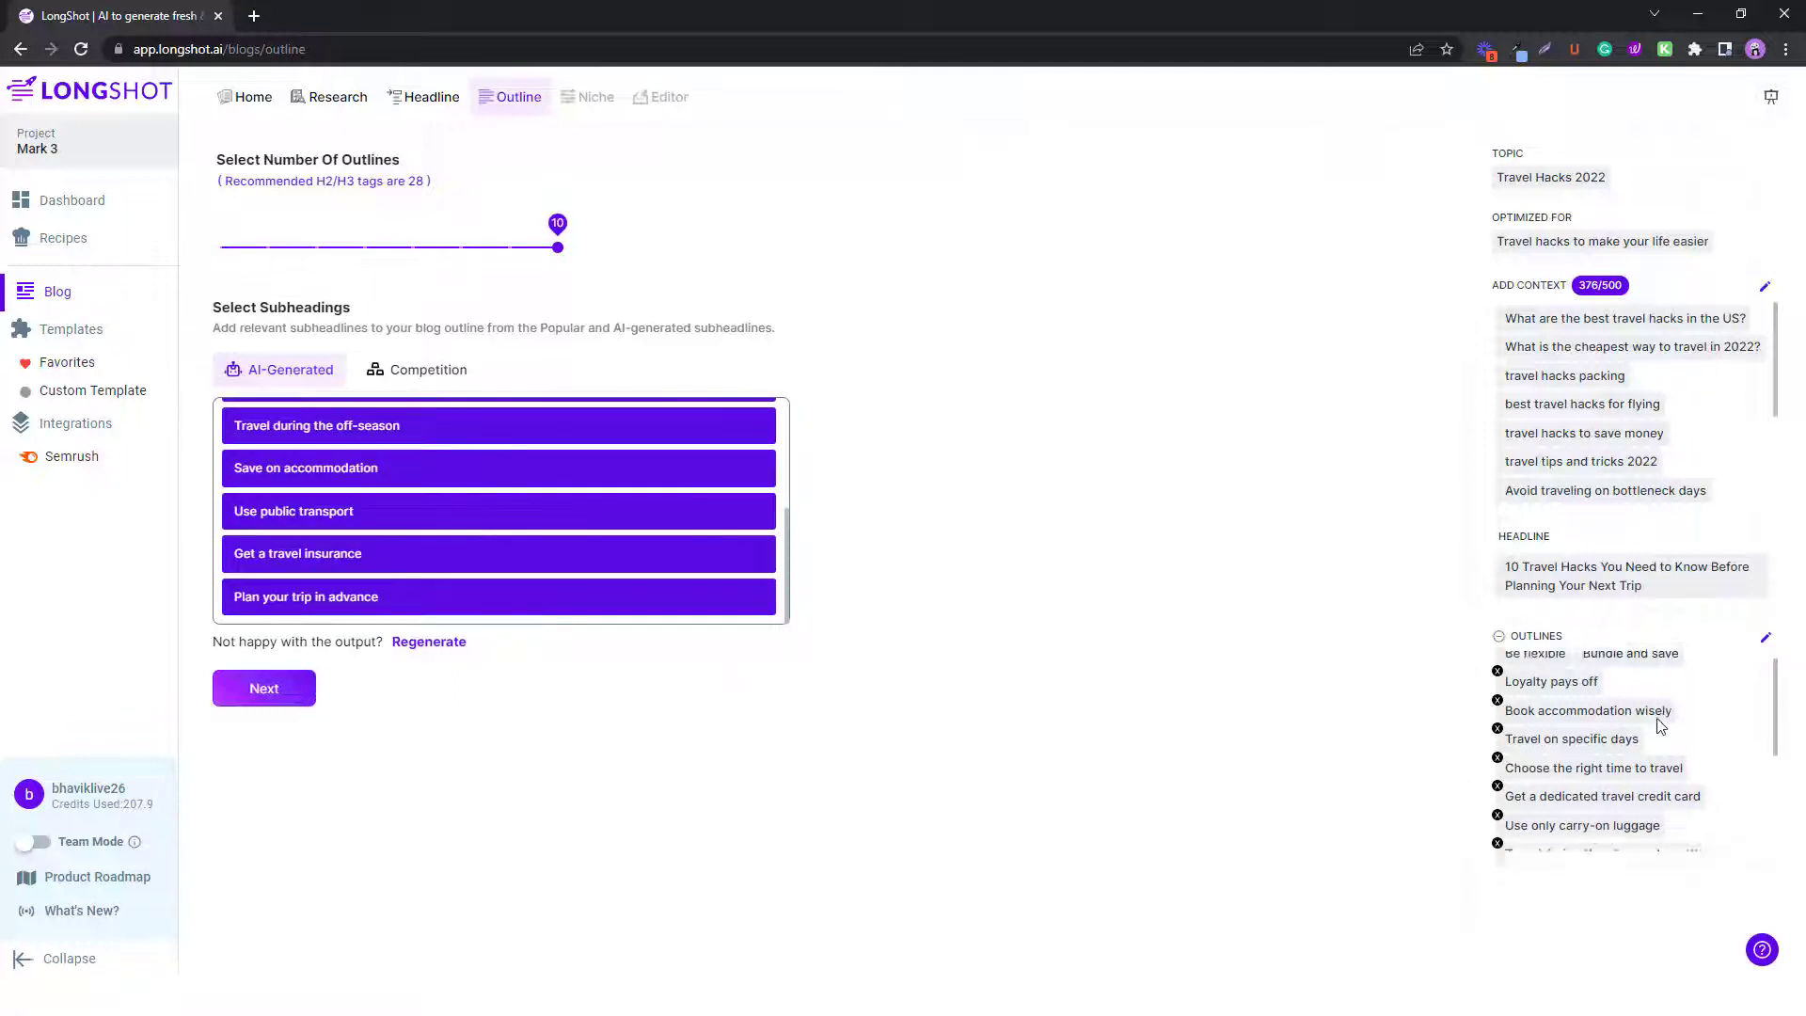
pyautogui.scroll(-3, 1661, 725)
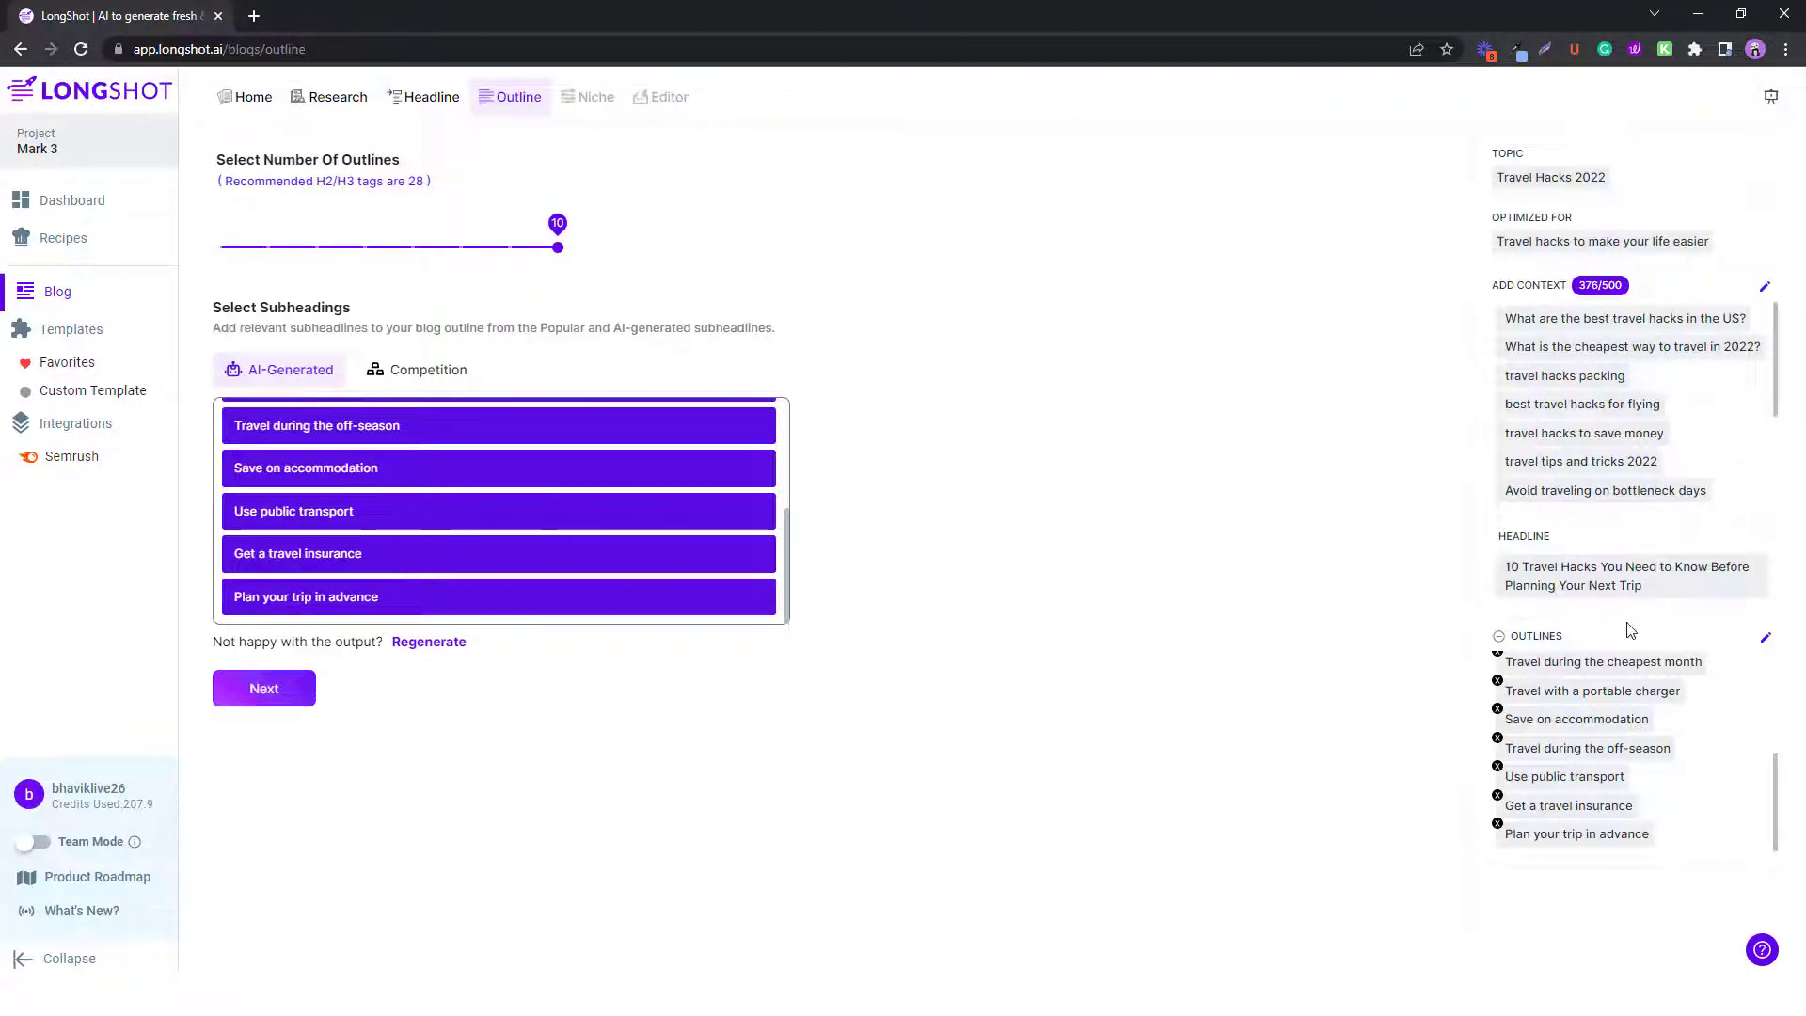
# Proceed to niche selection, collapse the sidebar, and open the blog in the editor with the Travel niche.
pyautogui.click(258, 689)
pyautogui.click(66, 961)
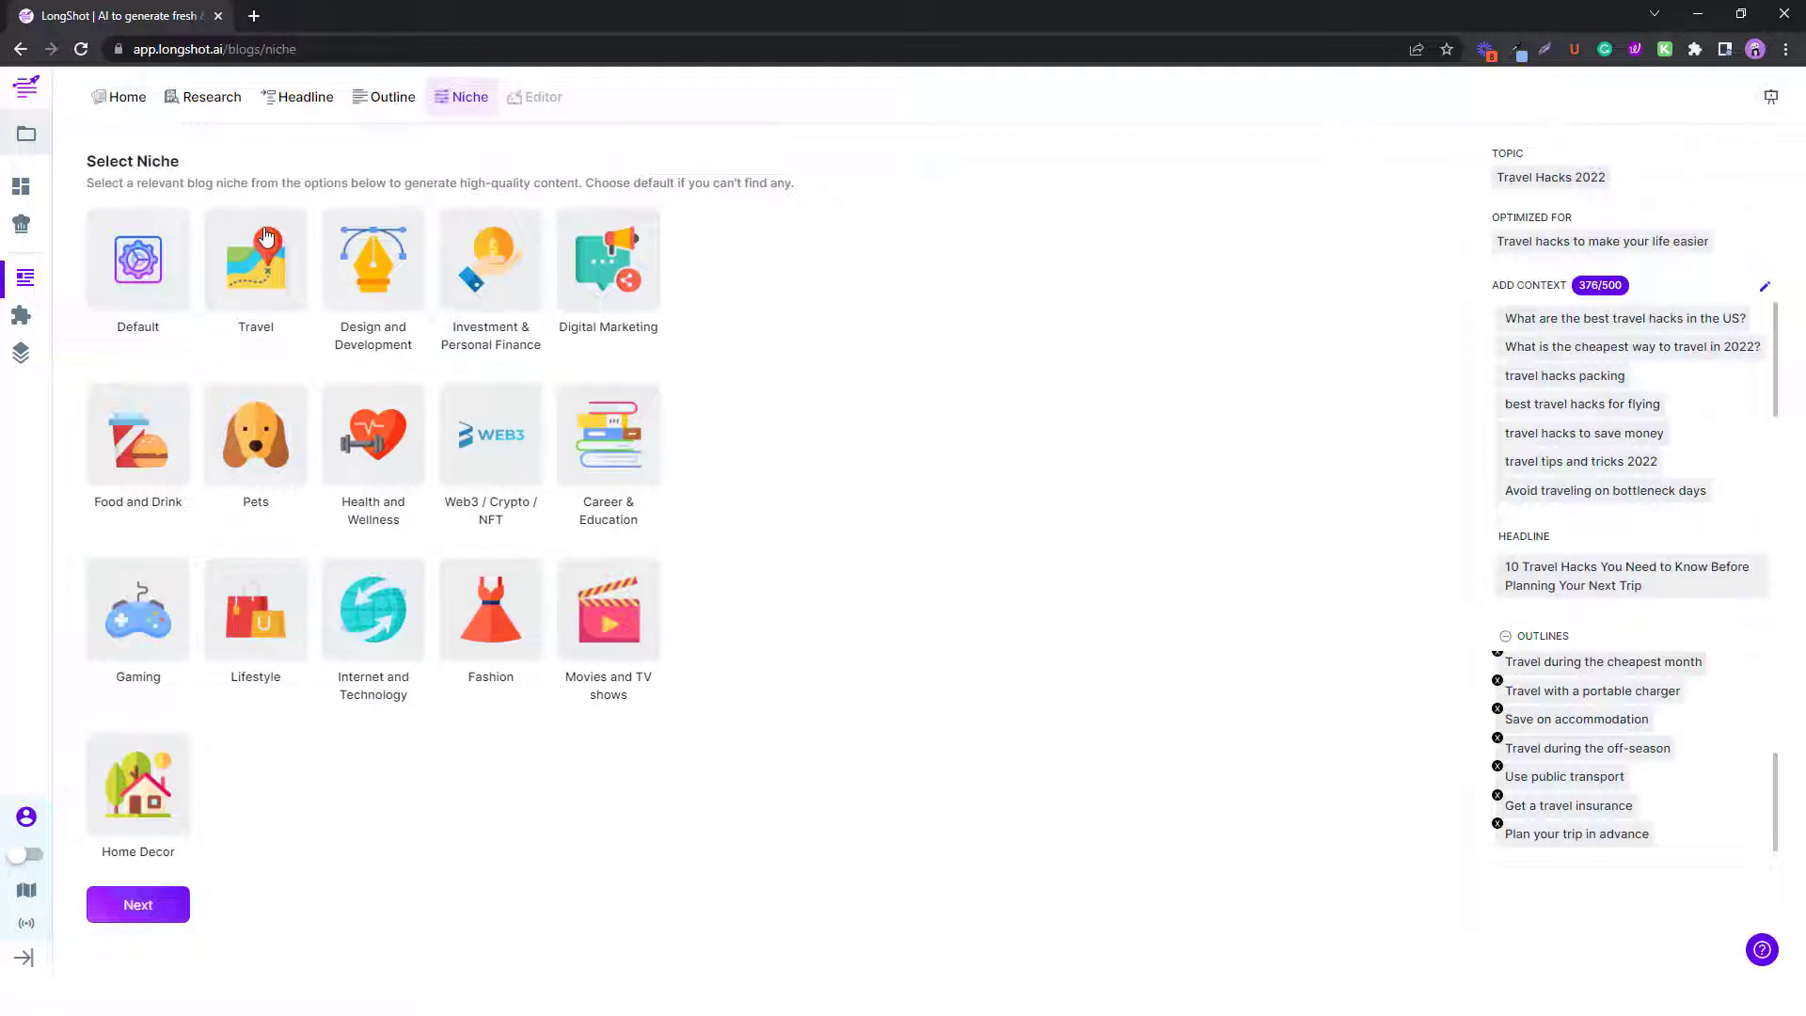
pyautogui.click(259, 271)
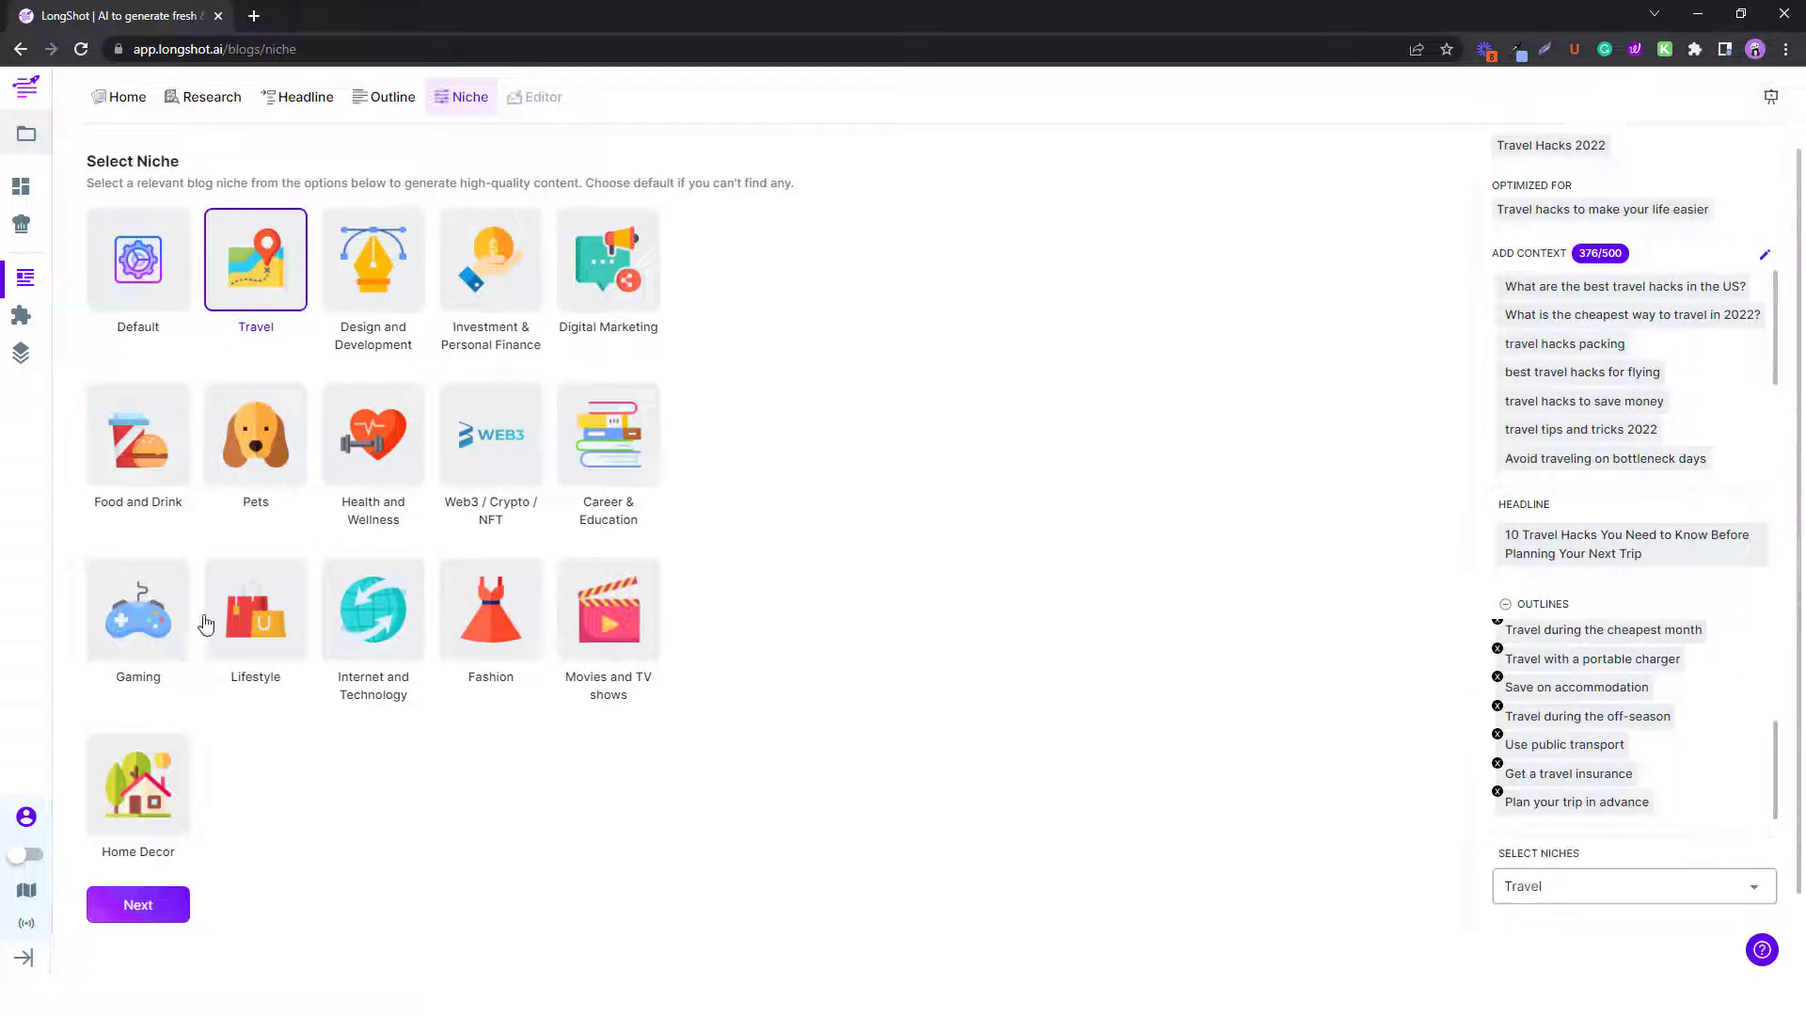
pyautogui.scroll(-1, 1633, 806)
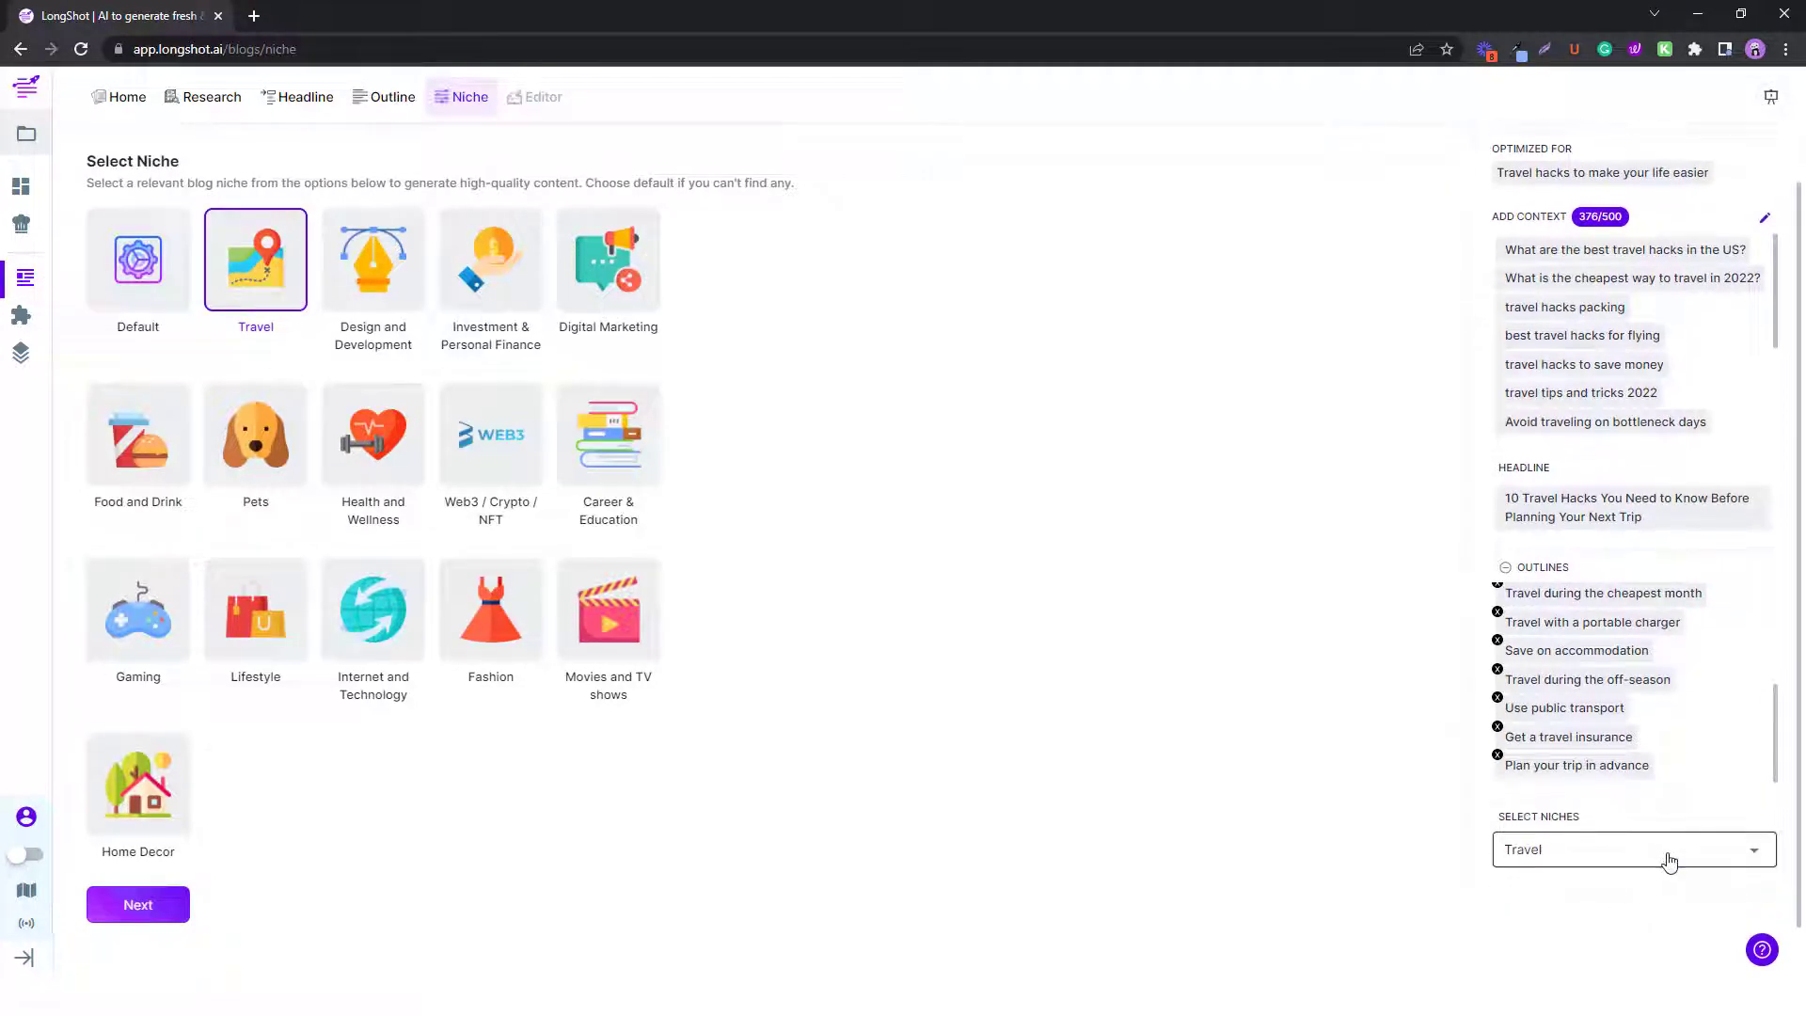
pyautogui.click(1609, 866)
pyautogui.click(1270, 638)
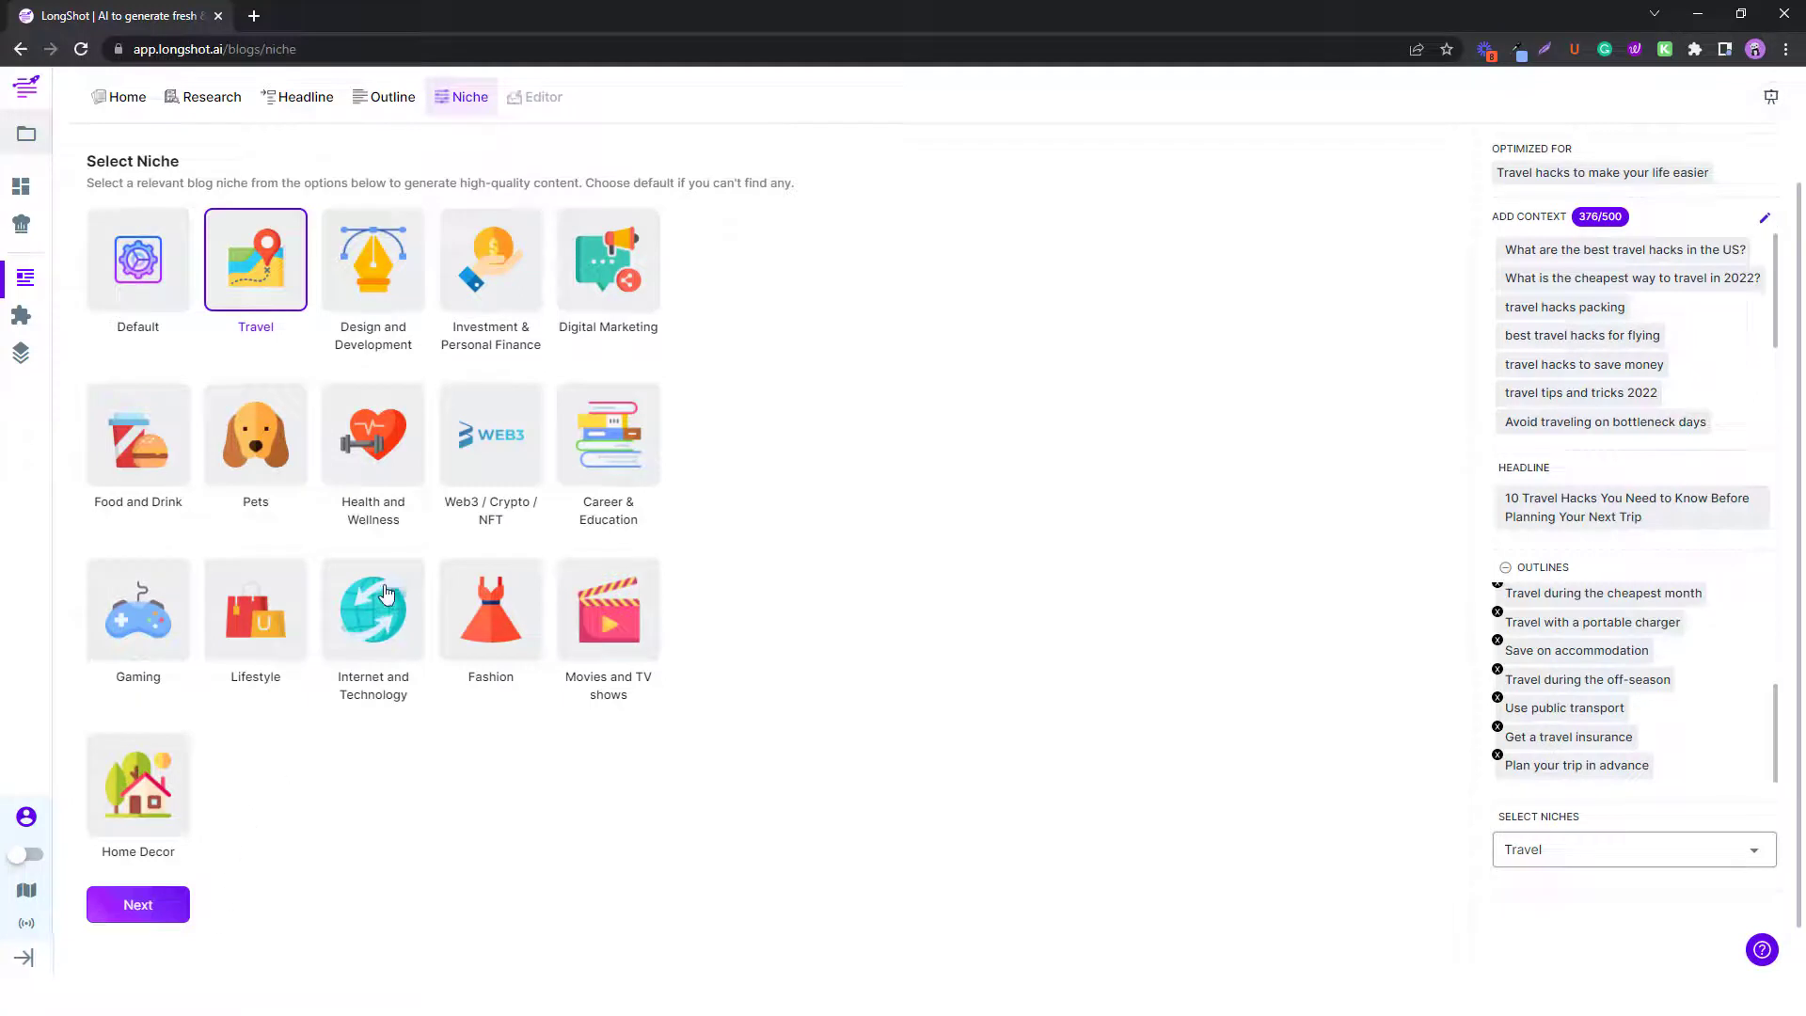
pyautogui.click(123, 918)
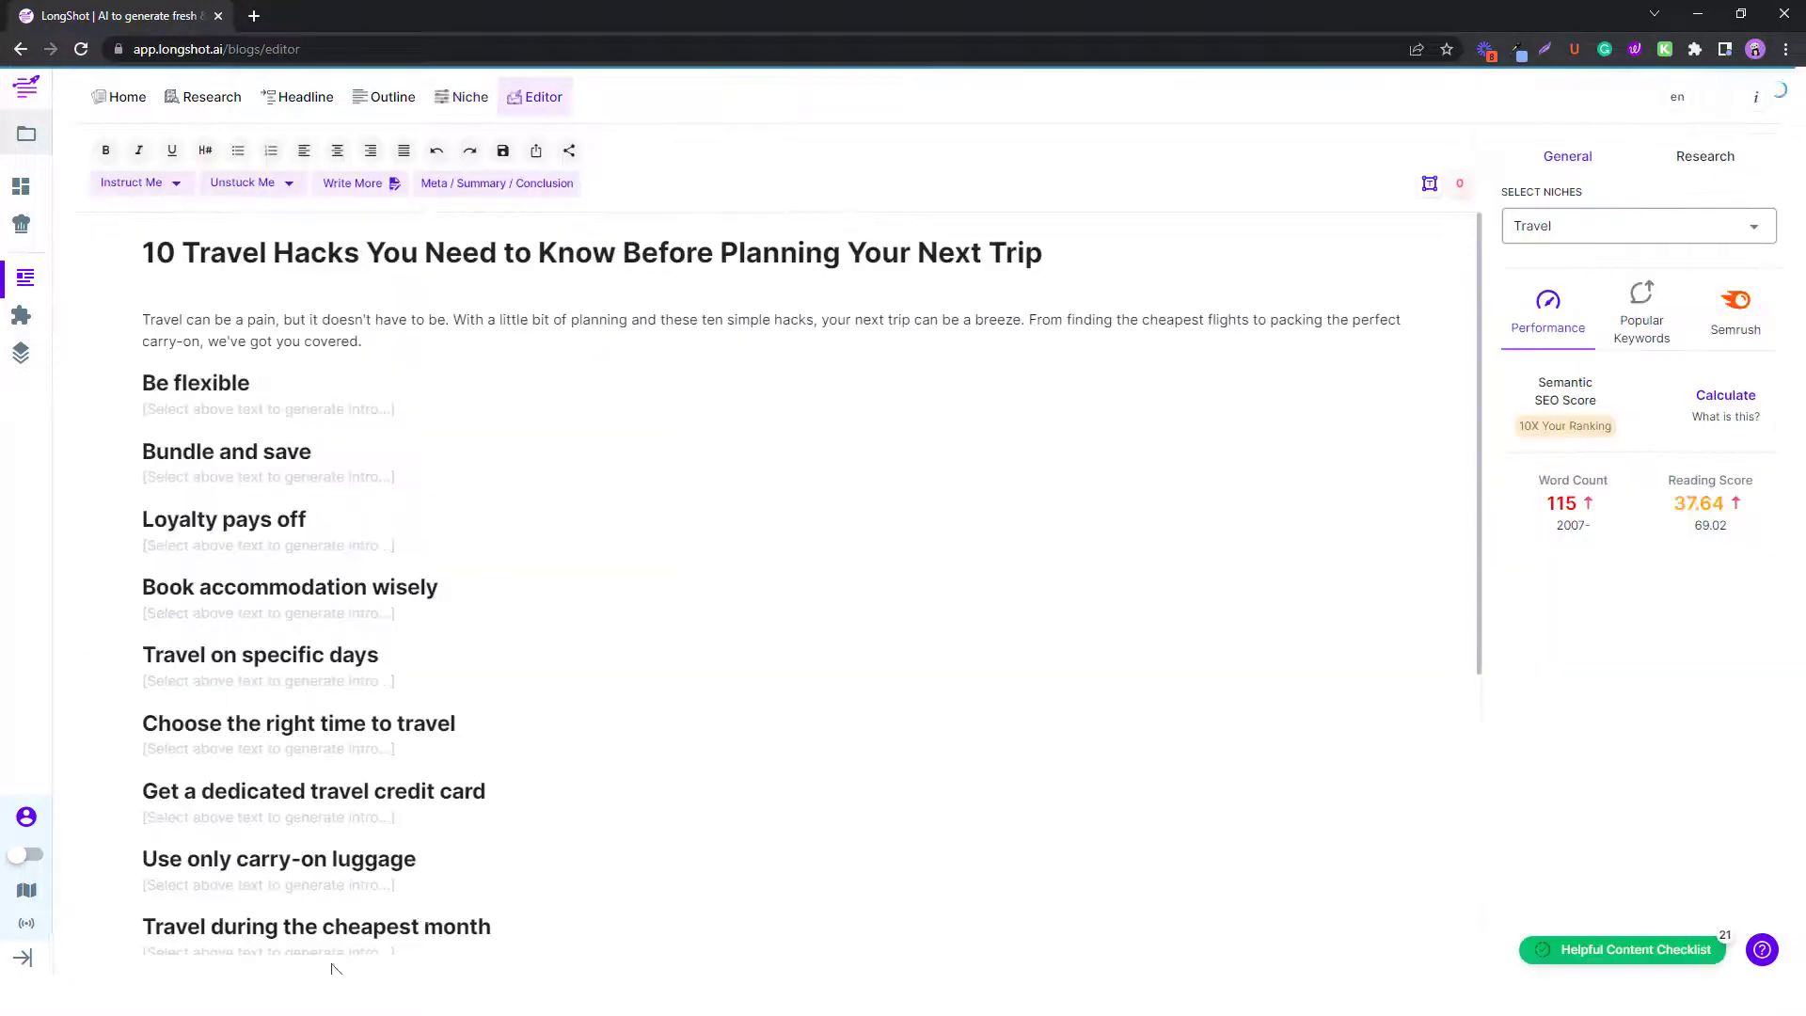
# Review the generated draft's headline, intro and subheadings, and browse the niches available in the editor.
pyautogui.scroll(-5, 497, 568)
pyautogui.scroll(3, 285, 701)
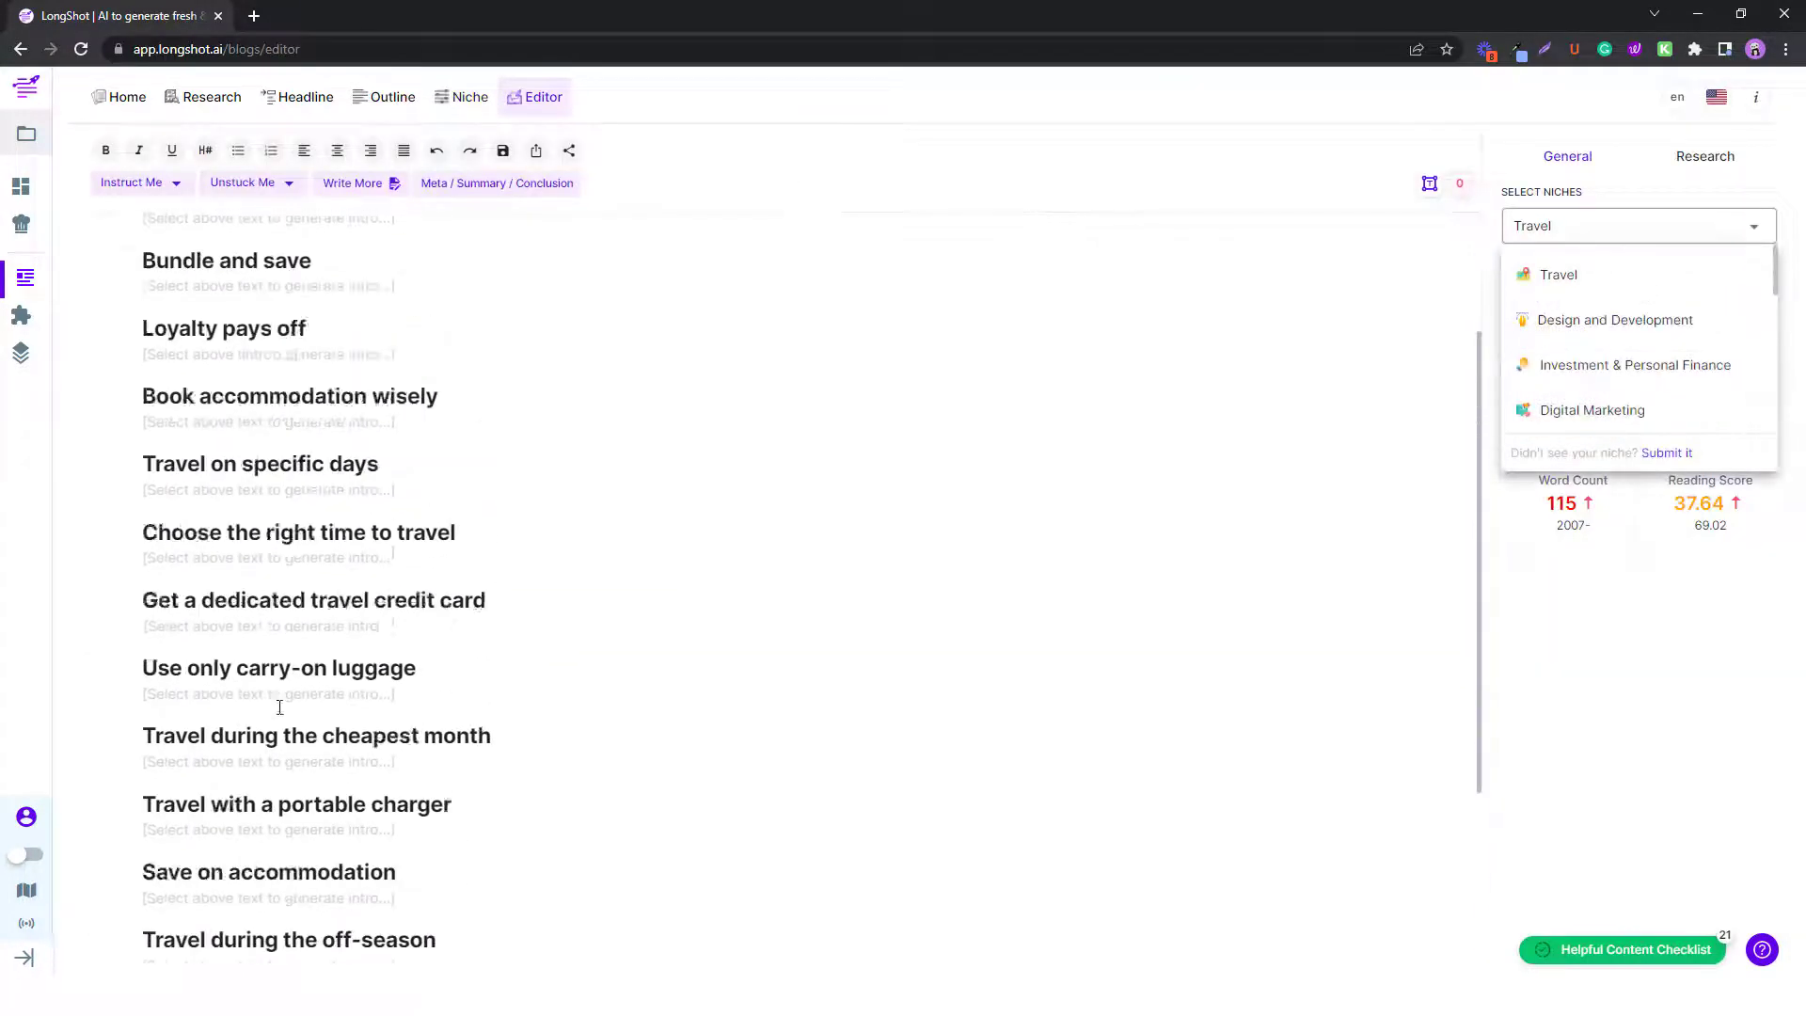
pyautogui.scroll(2, 179, 387)
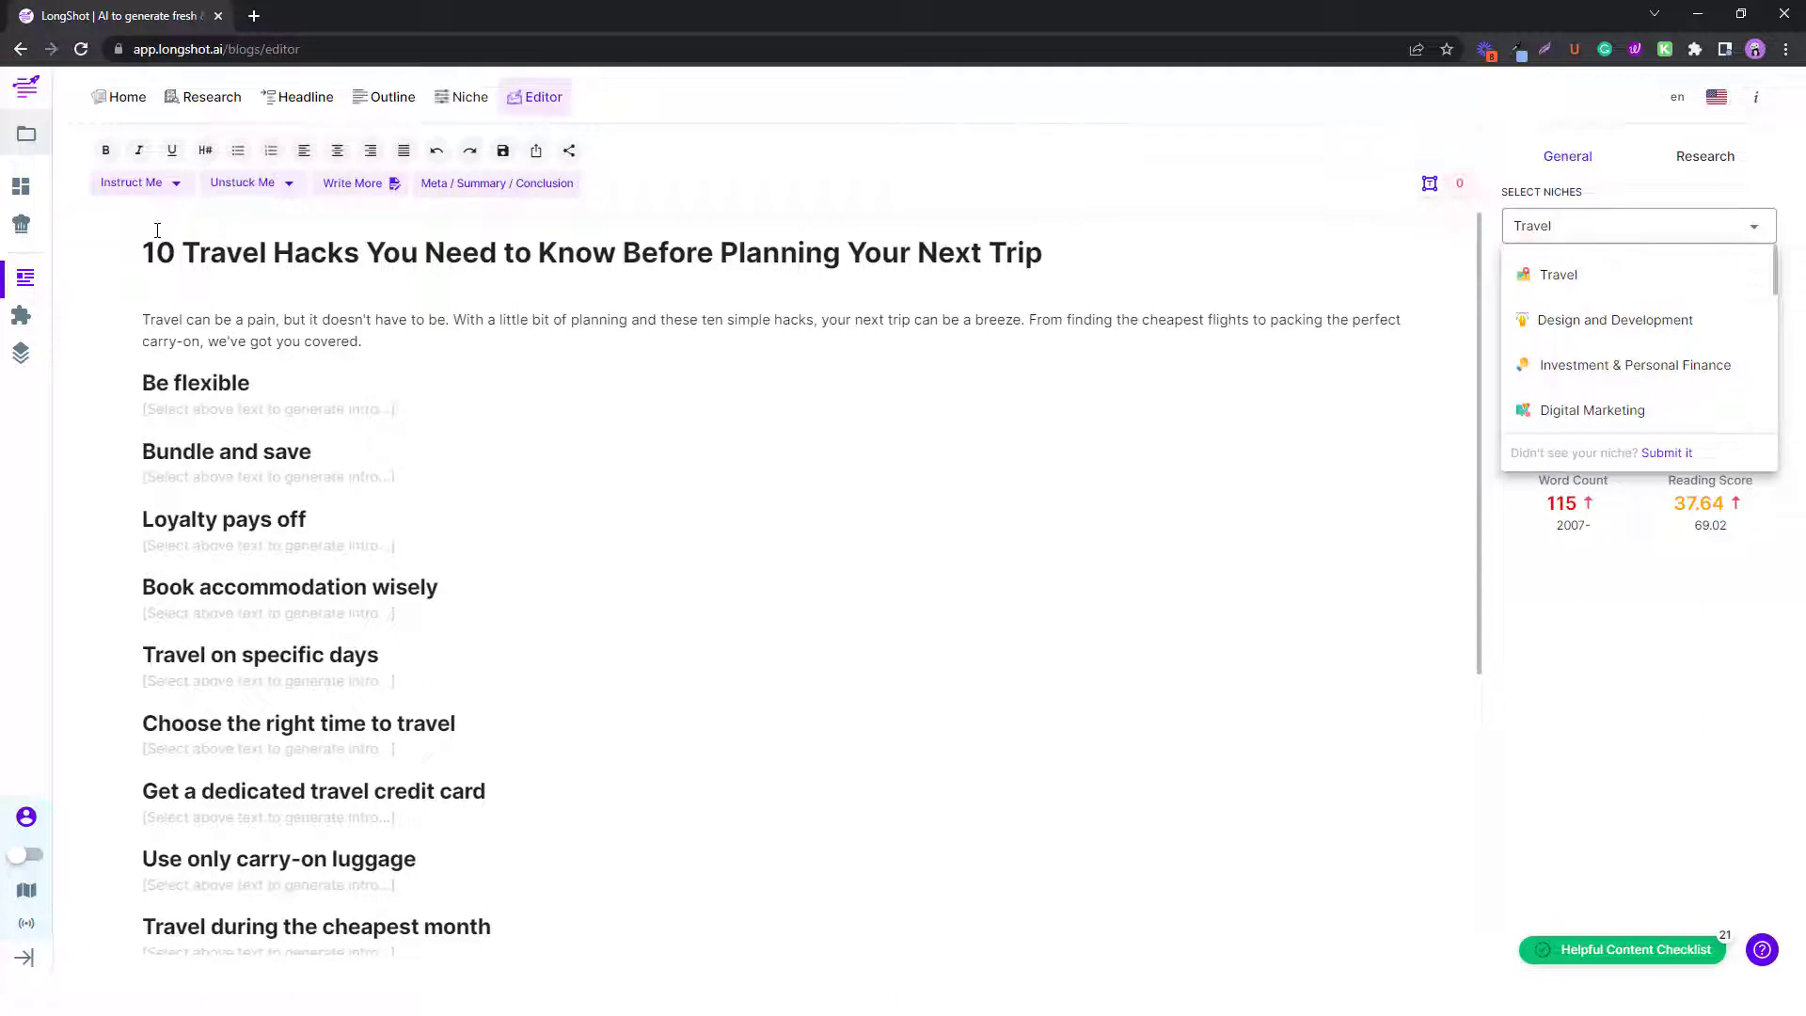
pyautogui.scroll(-5, 231, 484)
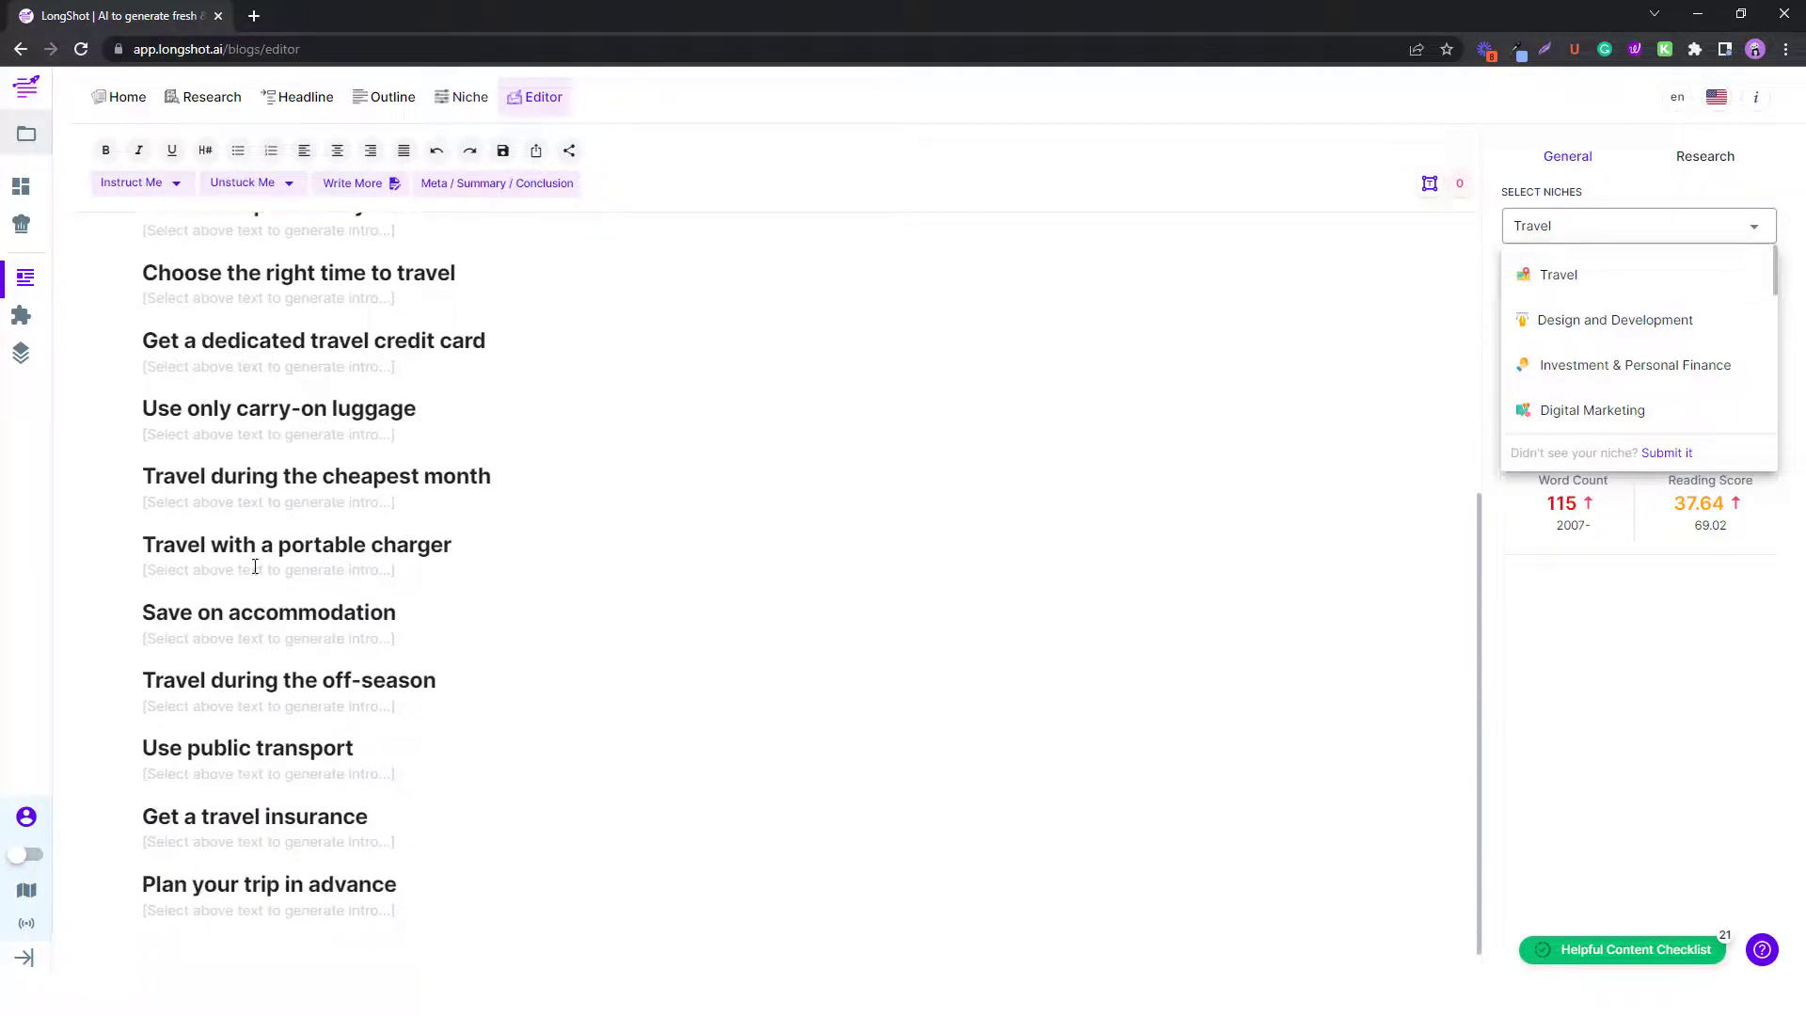
pyautogui.click(1746, 649)
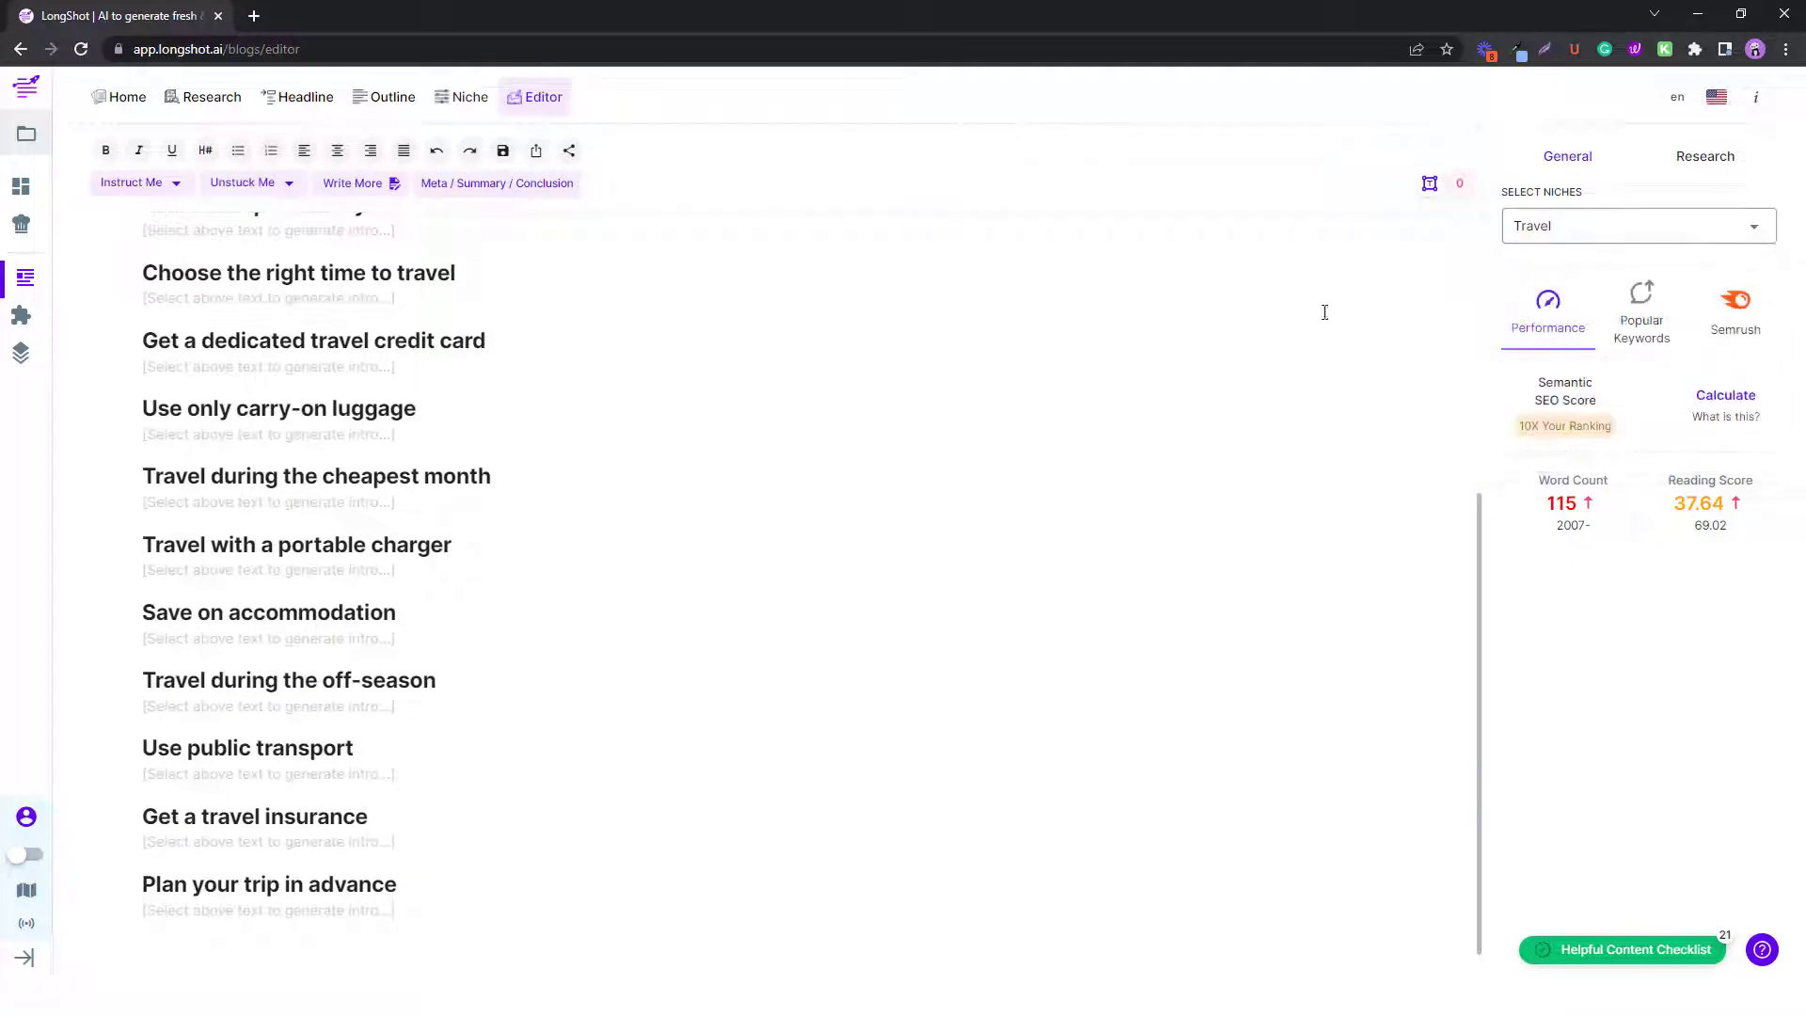
pyautogui.scroll(5, 611, 520)
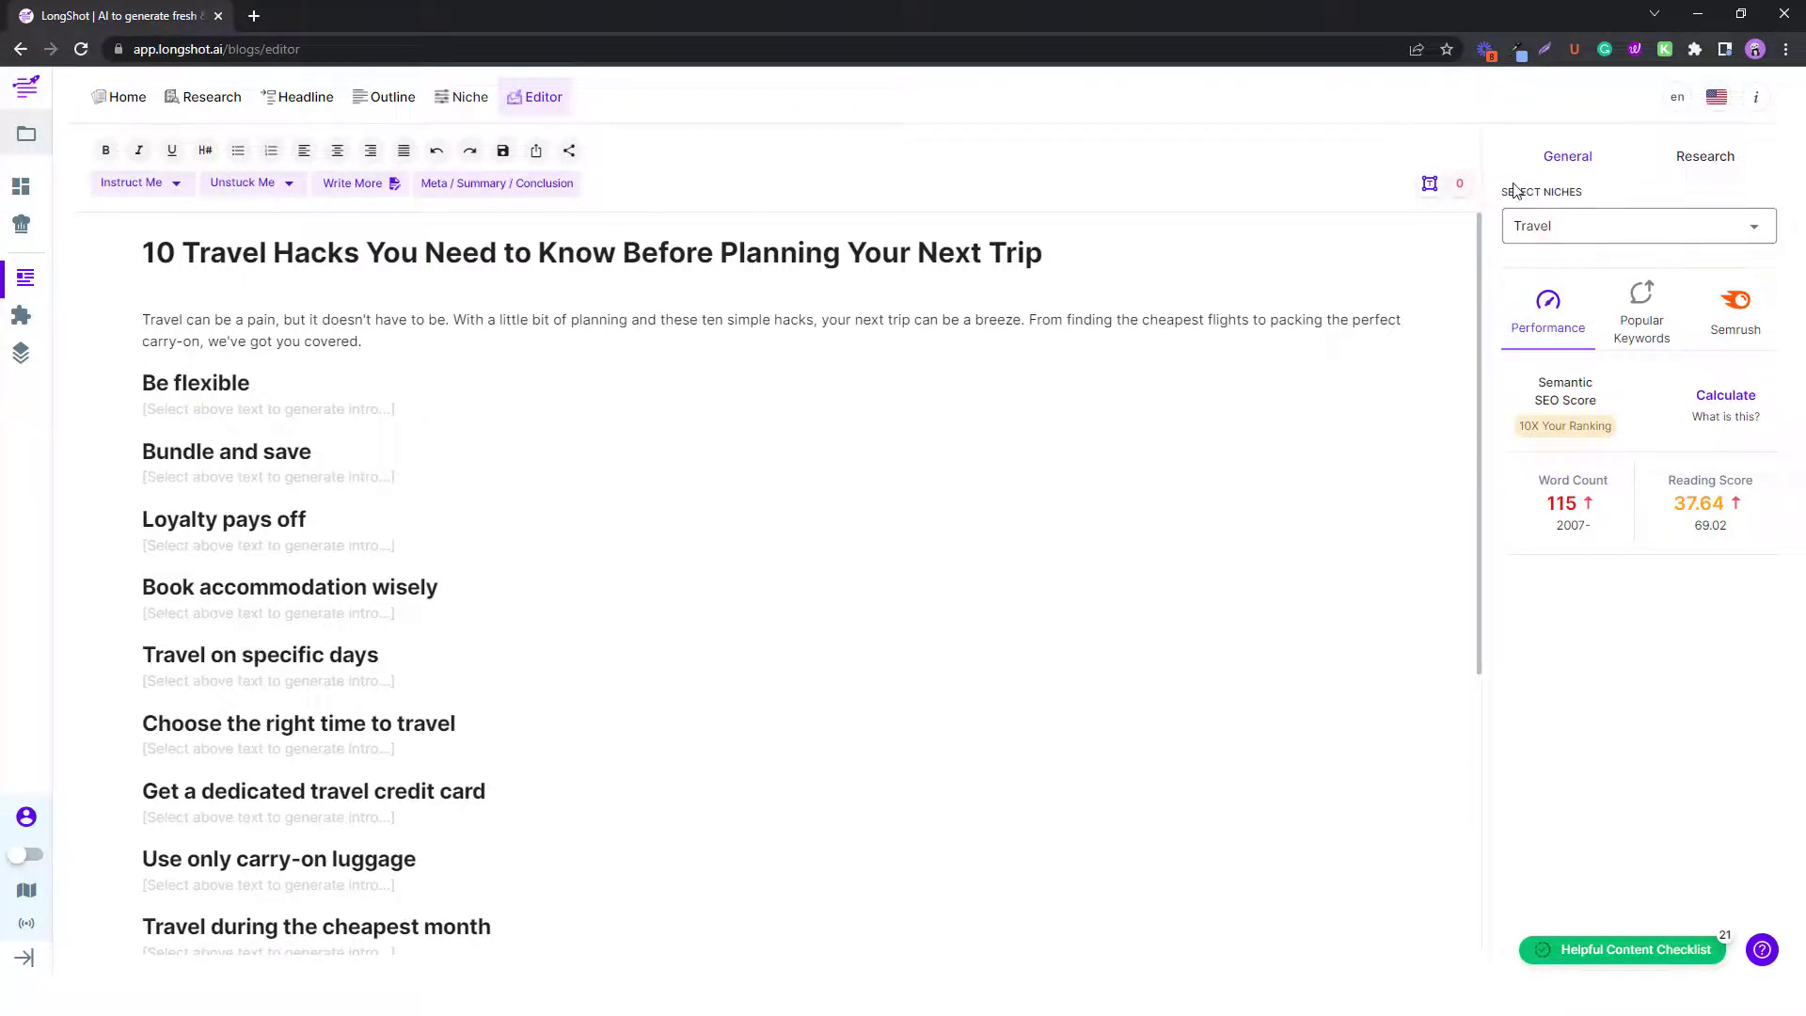
pyautogui.click(1624, 234)
pyautogui.scroll(-6, 1571, 310)
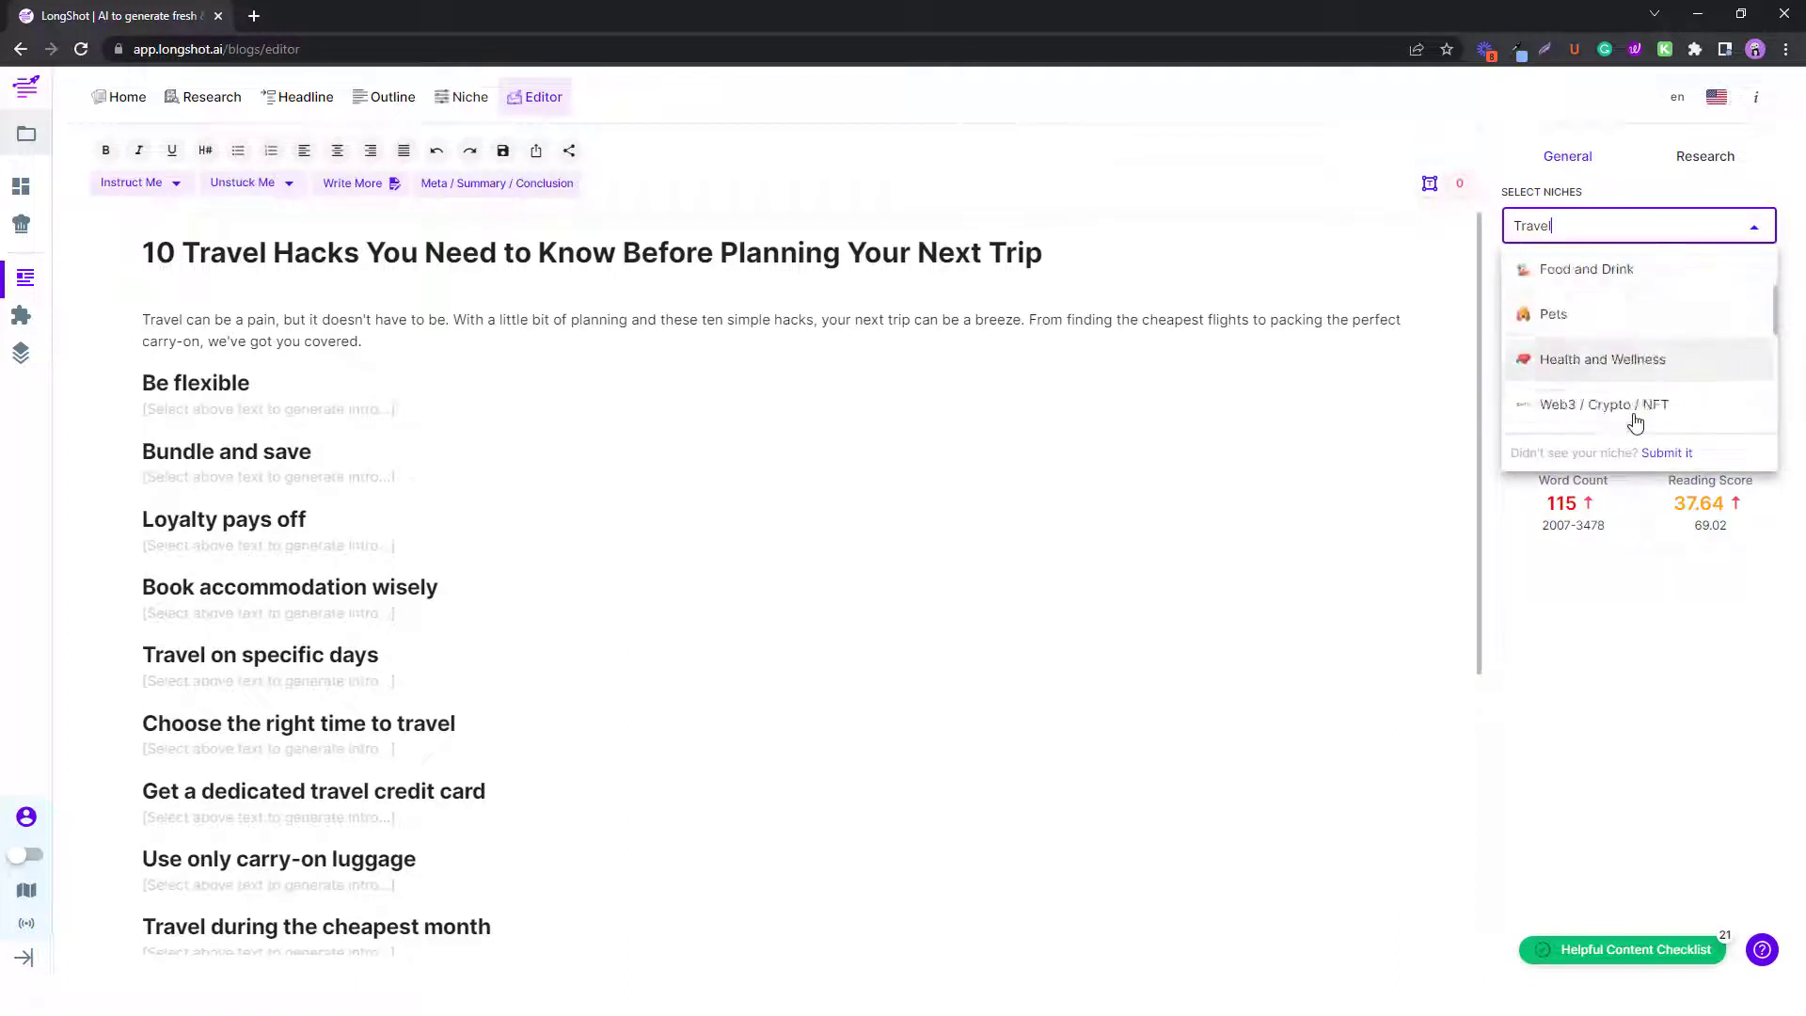
pyautogui.click(1628, 229)
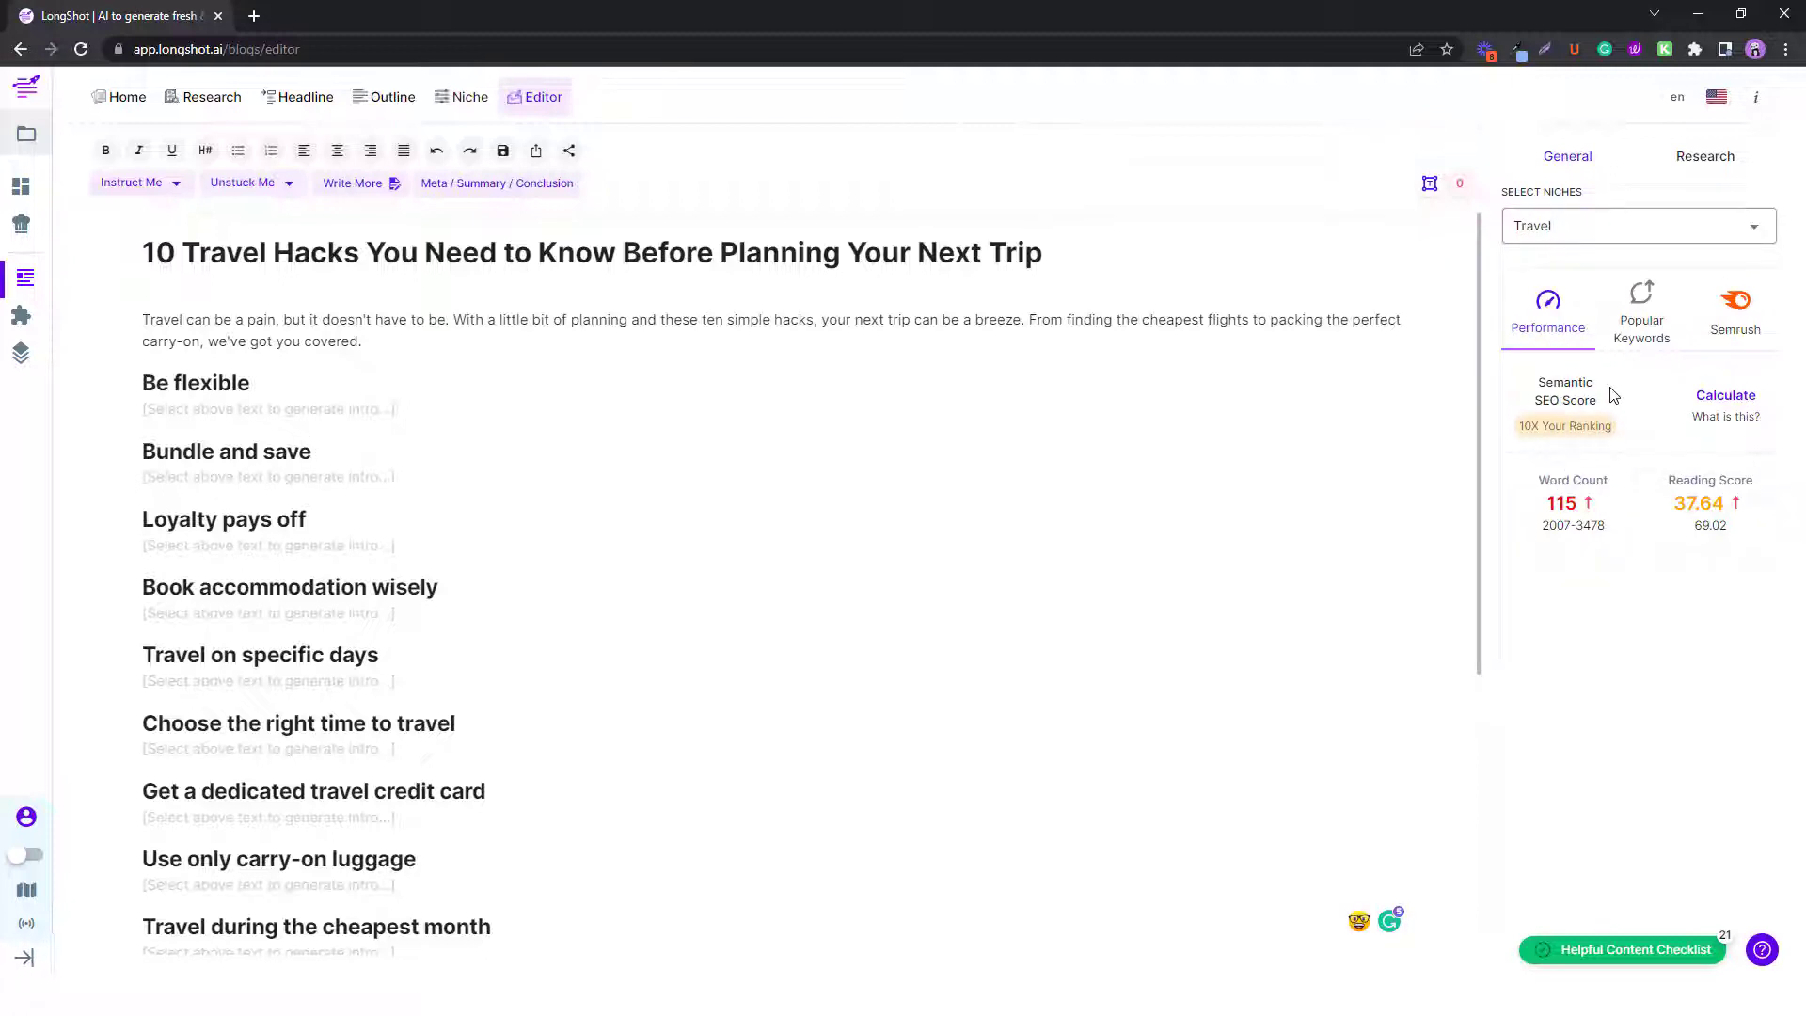
# Examine the popular keywords and their recommended usage counts for the post, glancing briefly at the research fact sheets.
pyautogui.moveTo(1691, 517)
pyautogui.click(1641, 334)
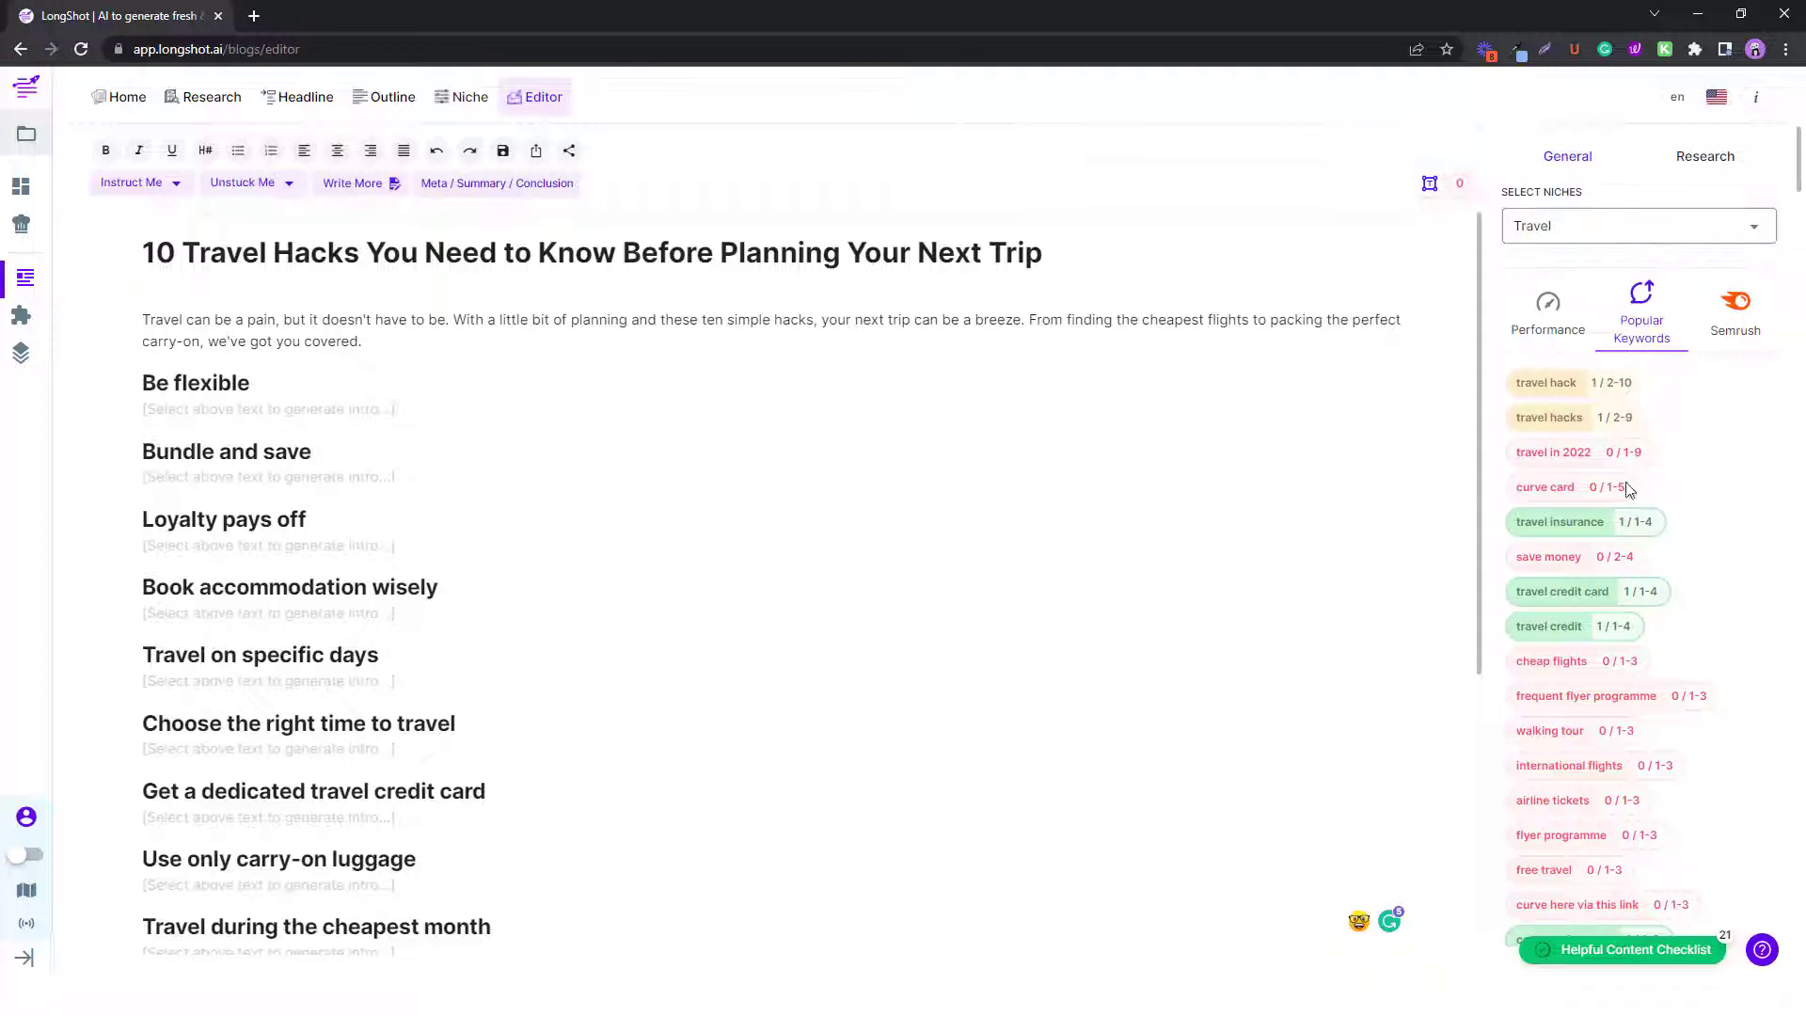
pyautogui.click(1722, 158)
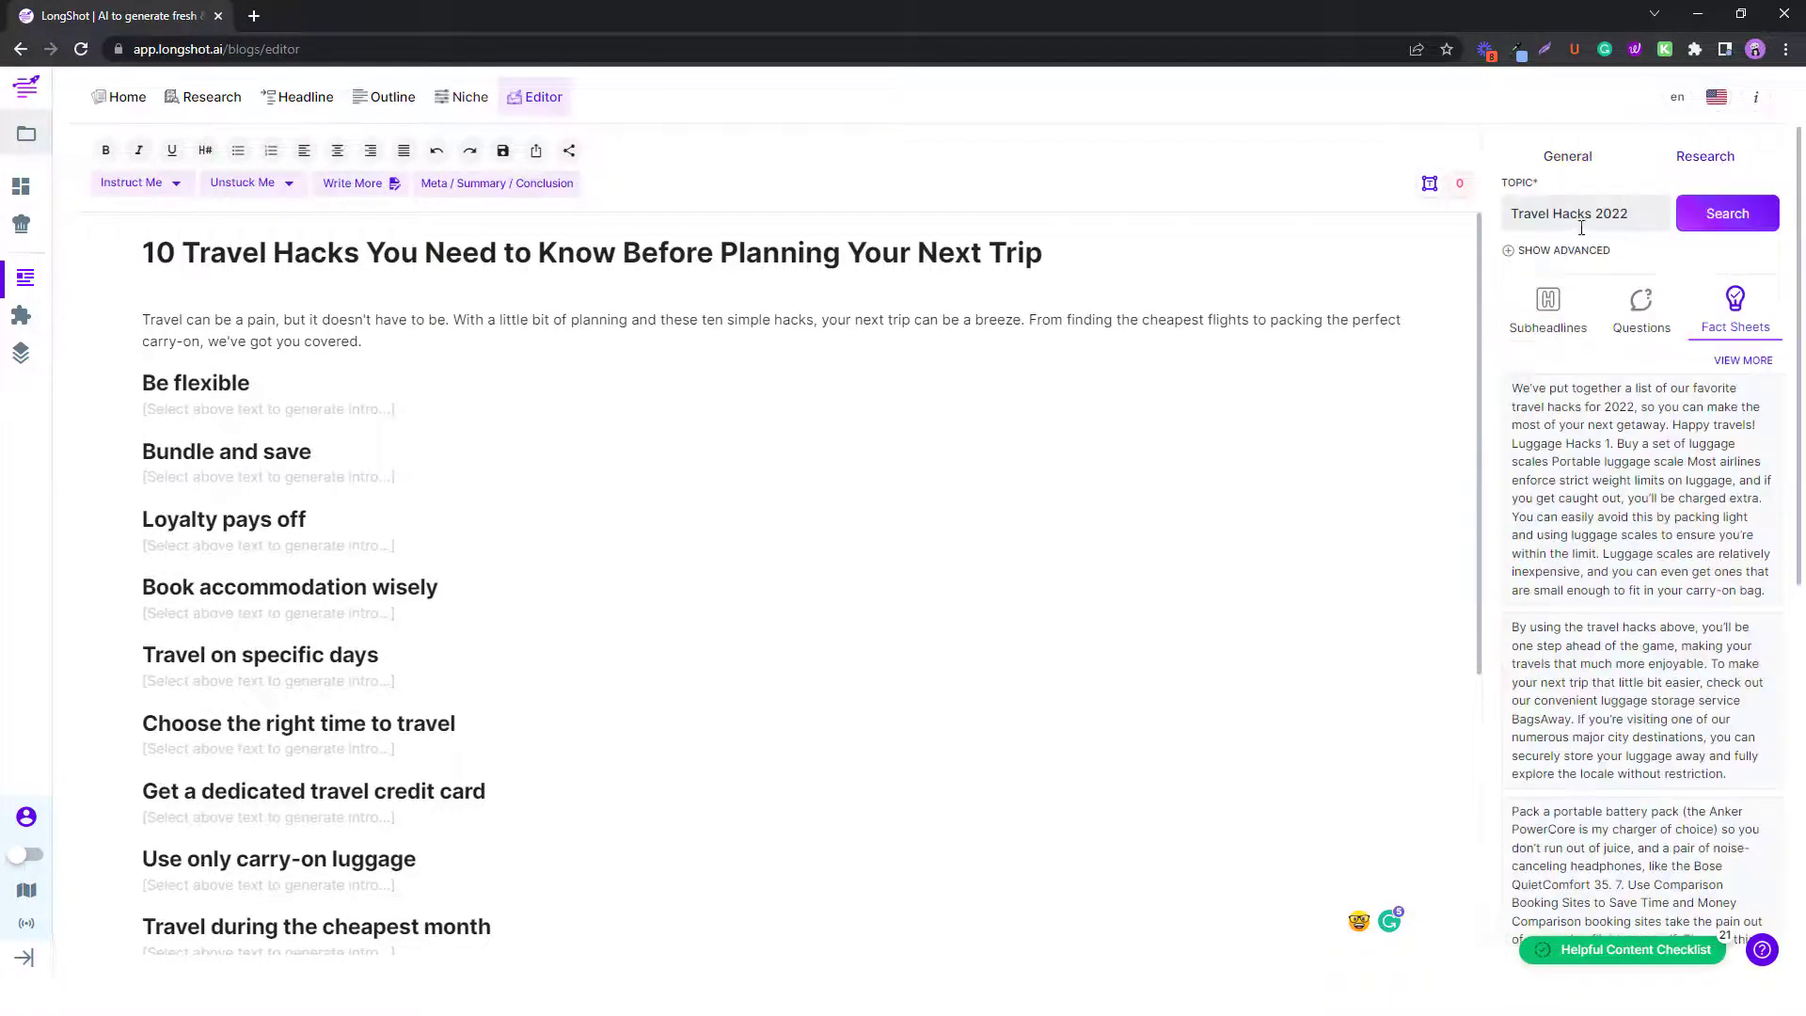
pyautogui.click(1568, 158)
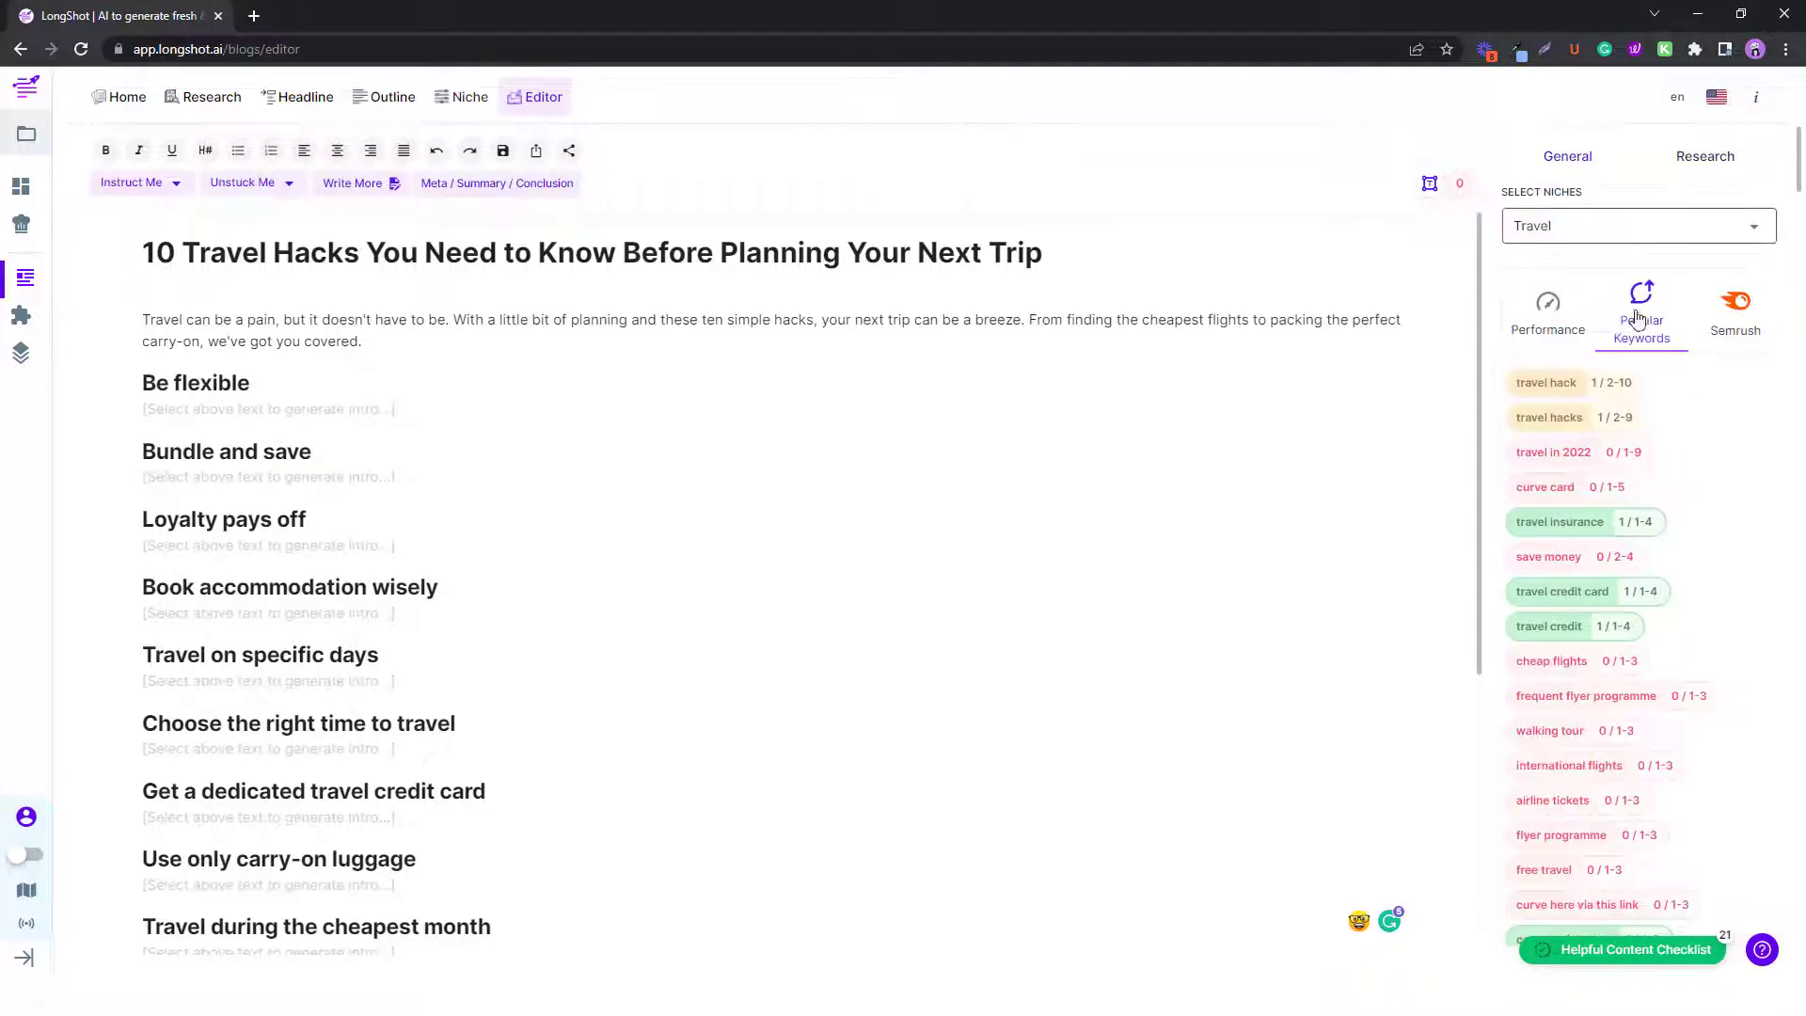
pyautogui.scroll(-5, 1612, 487)
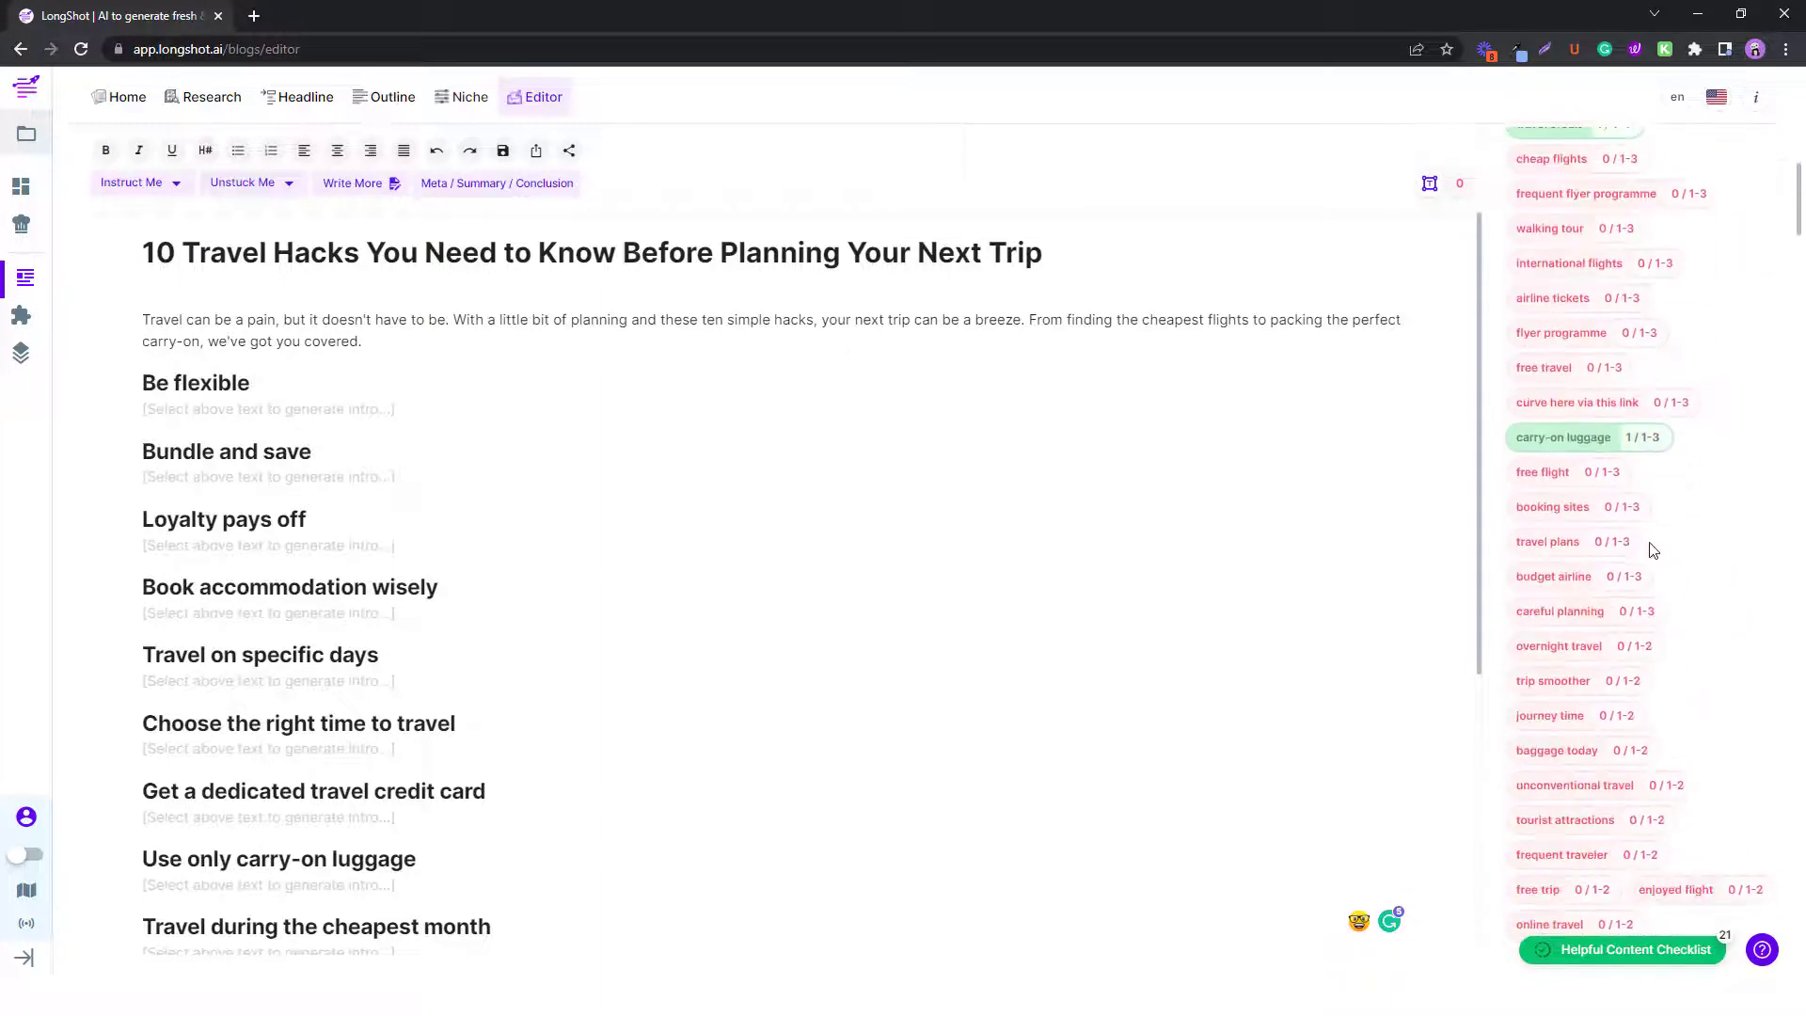
pyautogui.scroll(-15, 1652, 550)
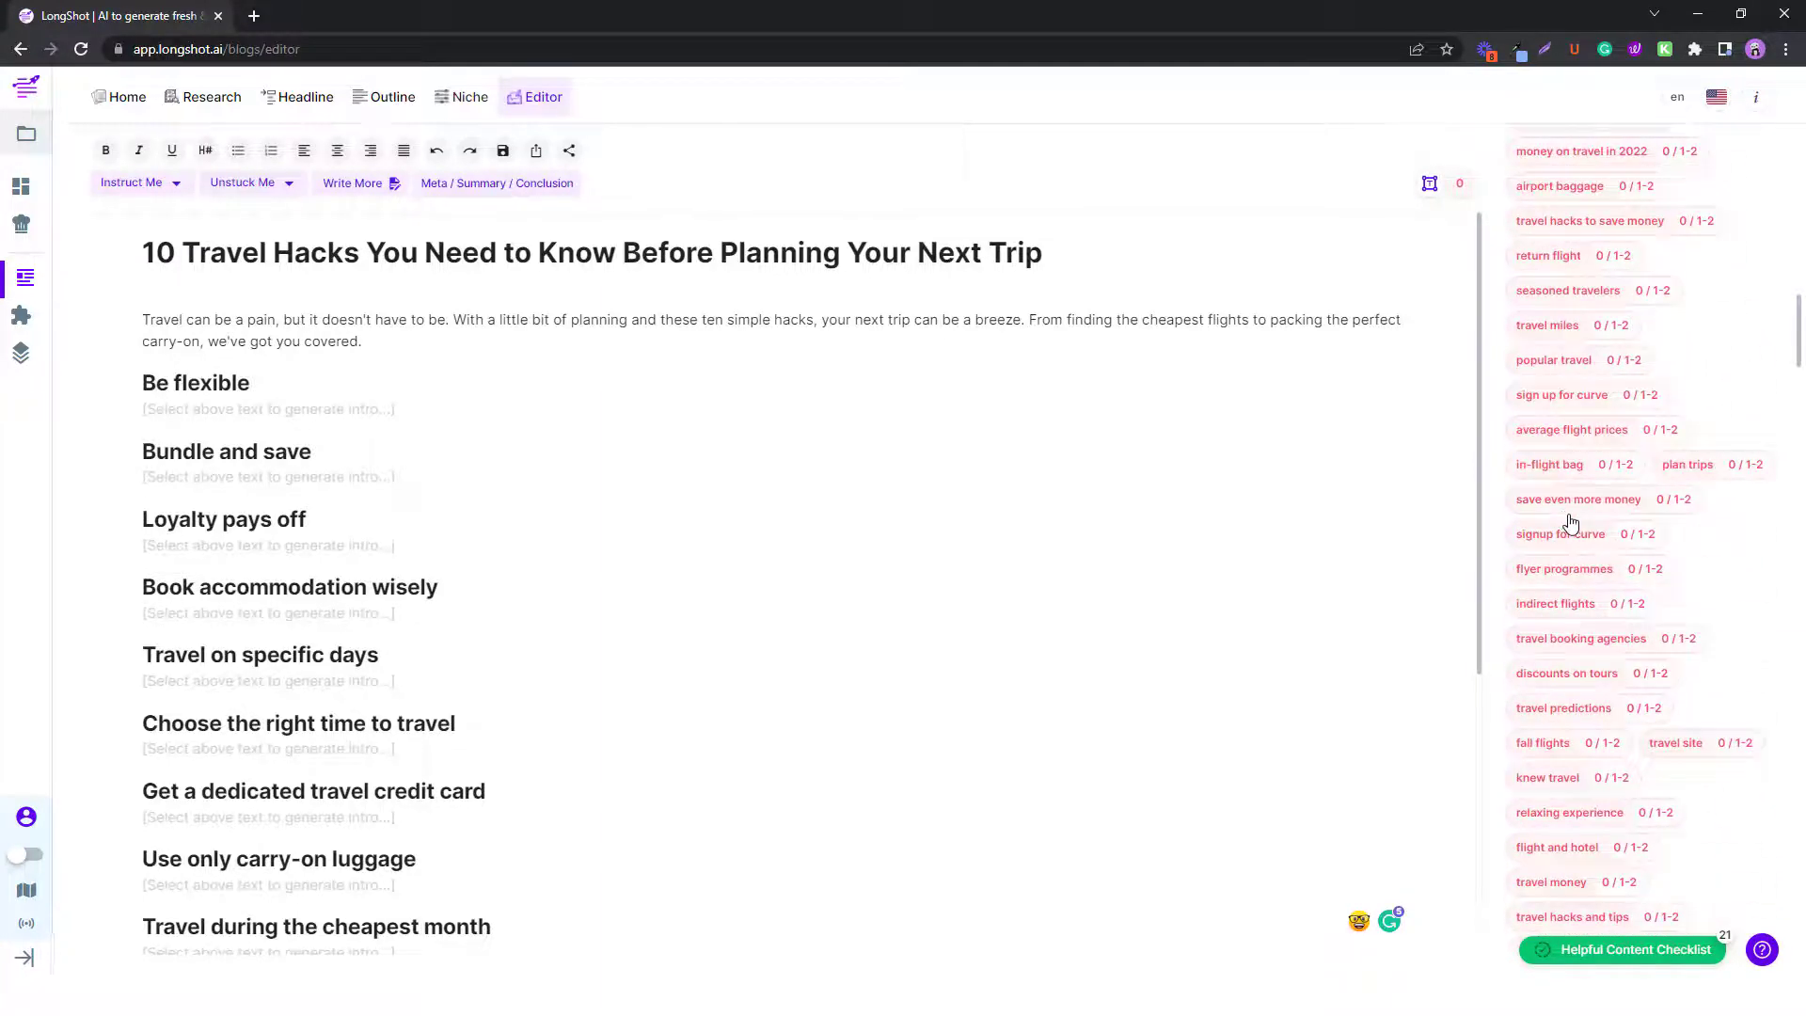
pyautogui.scroll(20, 1589, 527)
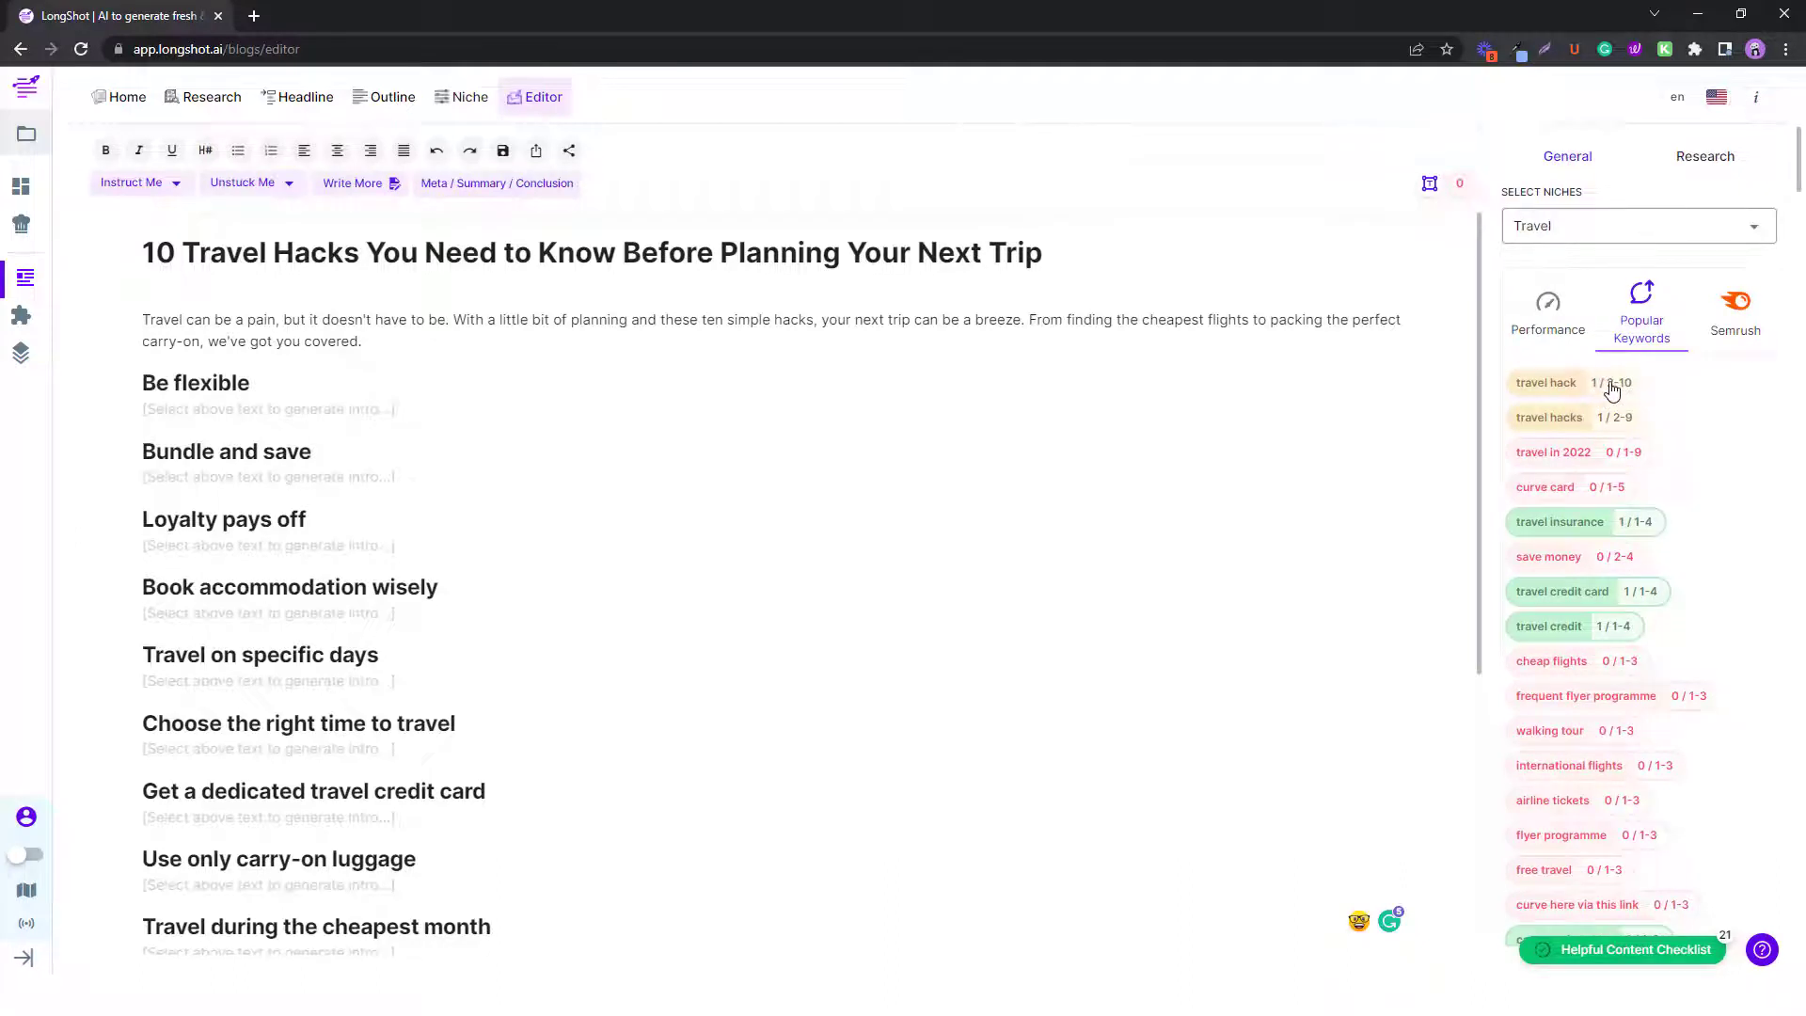
# Examine the Semrush keyword list "Travel hacks" for search volume and difficulty, and return to the popular keywords.
pyautogui.click(1729, 320)
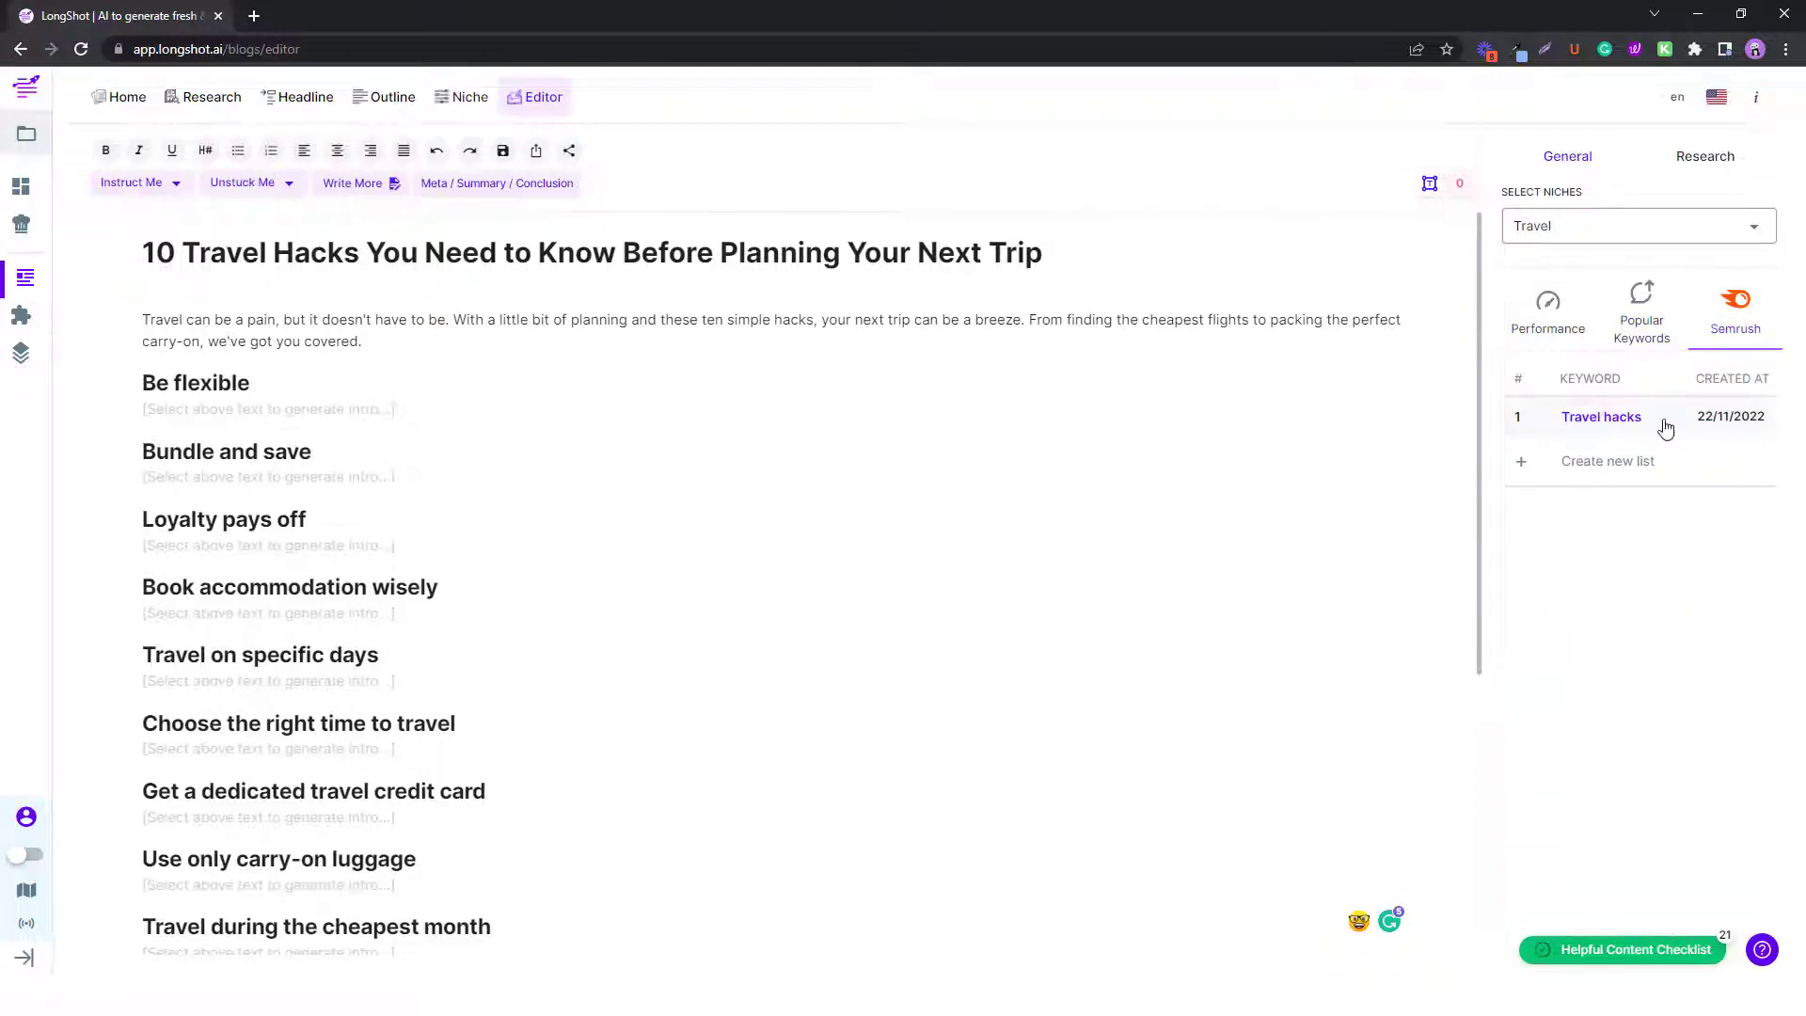
pyautogui.click(1588, 424)
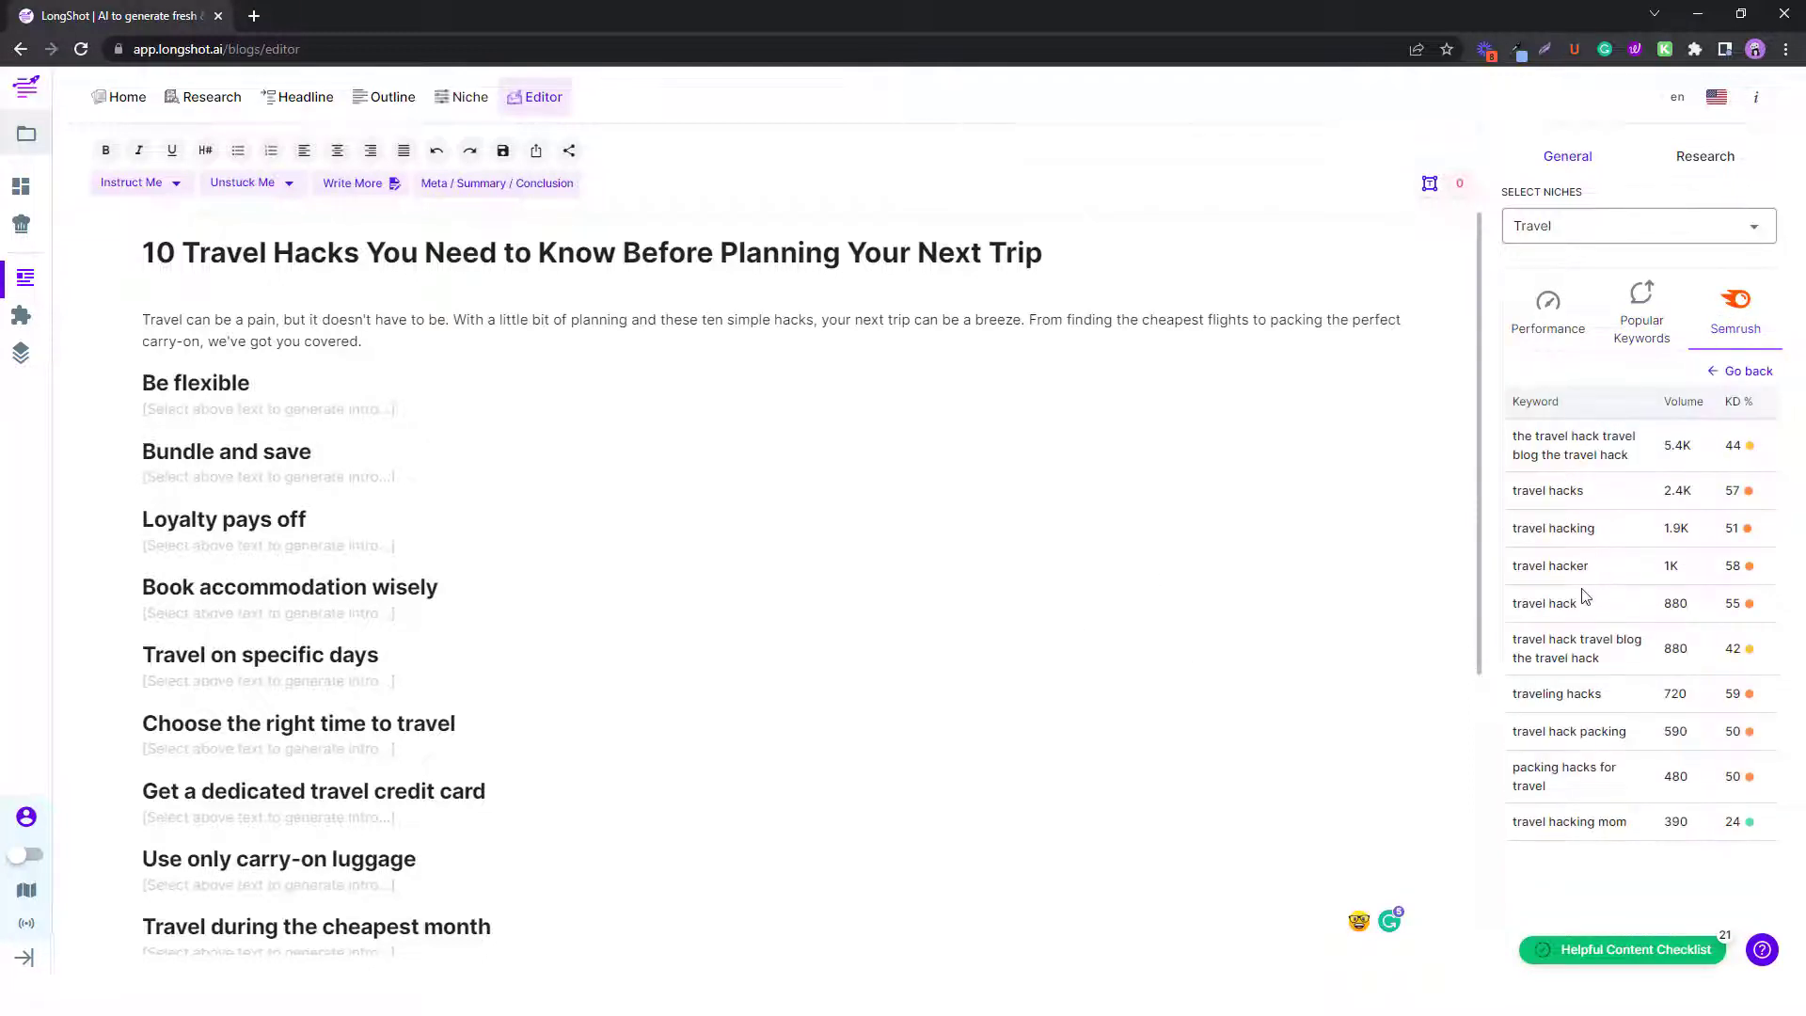
pyautogui.moveTo(1599, 568); pyautogui.dragTo(1507, 572)
pyautogui.click(1625, 325)
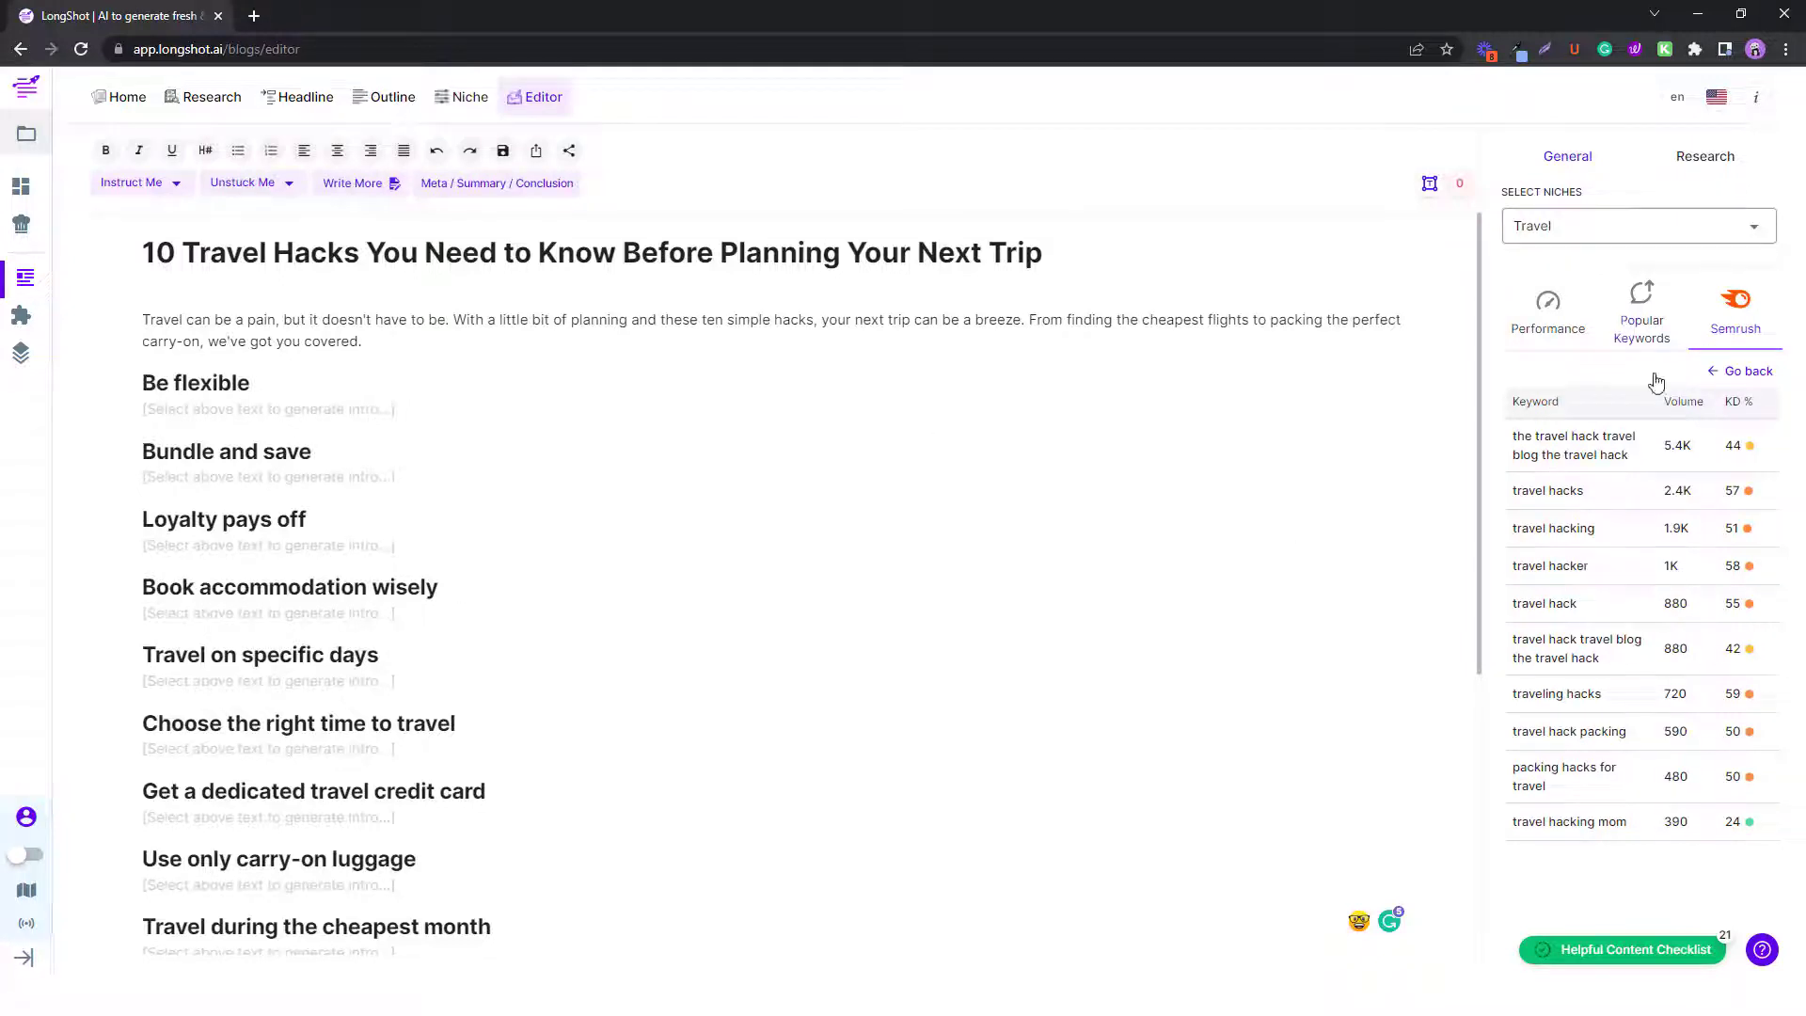
pyautogui.click(1729, 320)
pyautogui.click(1618, 423)
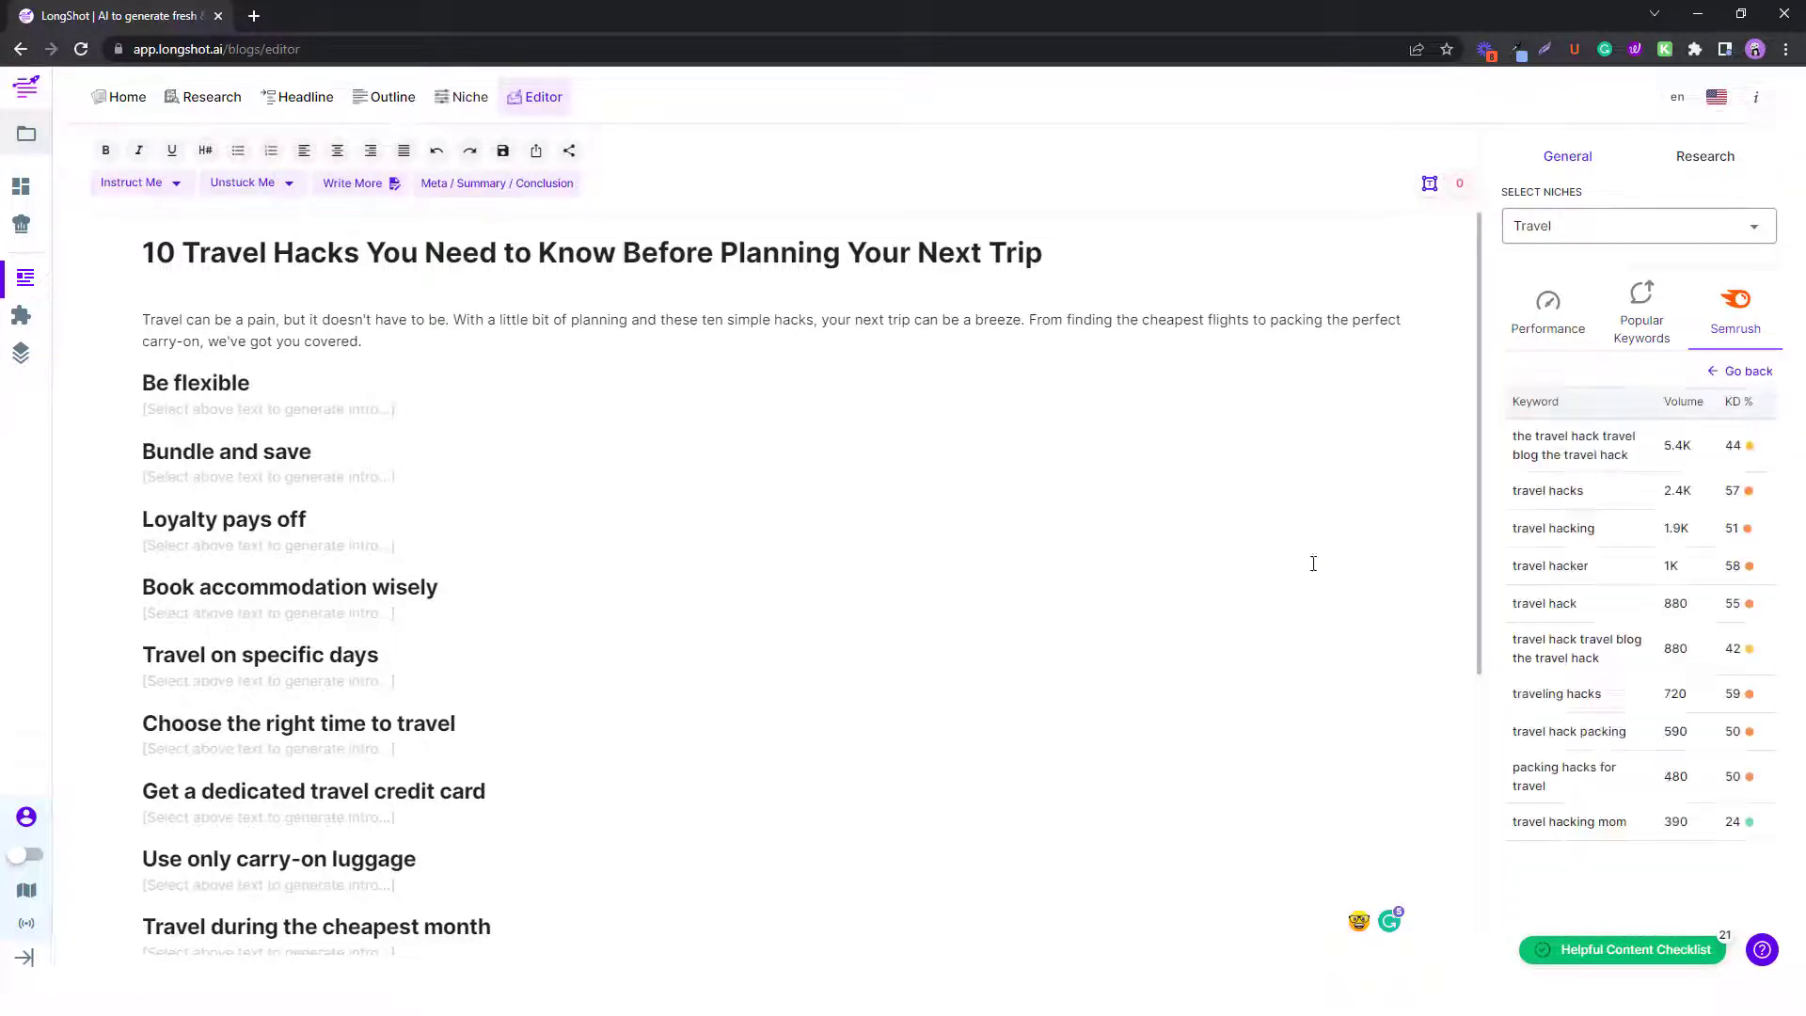
pyautogui.click(1640, 341)
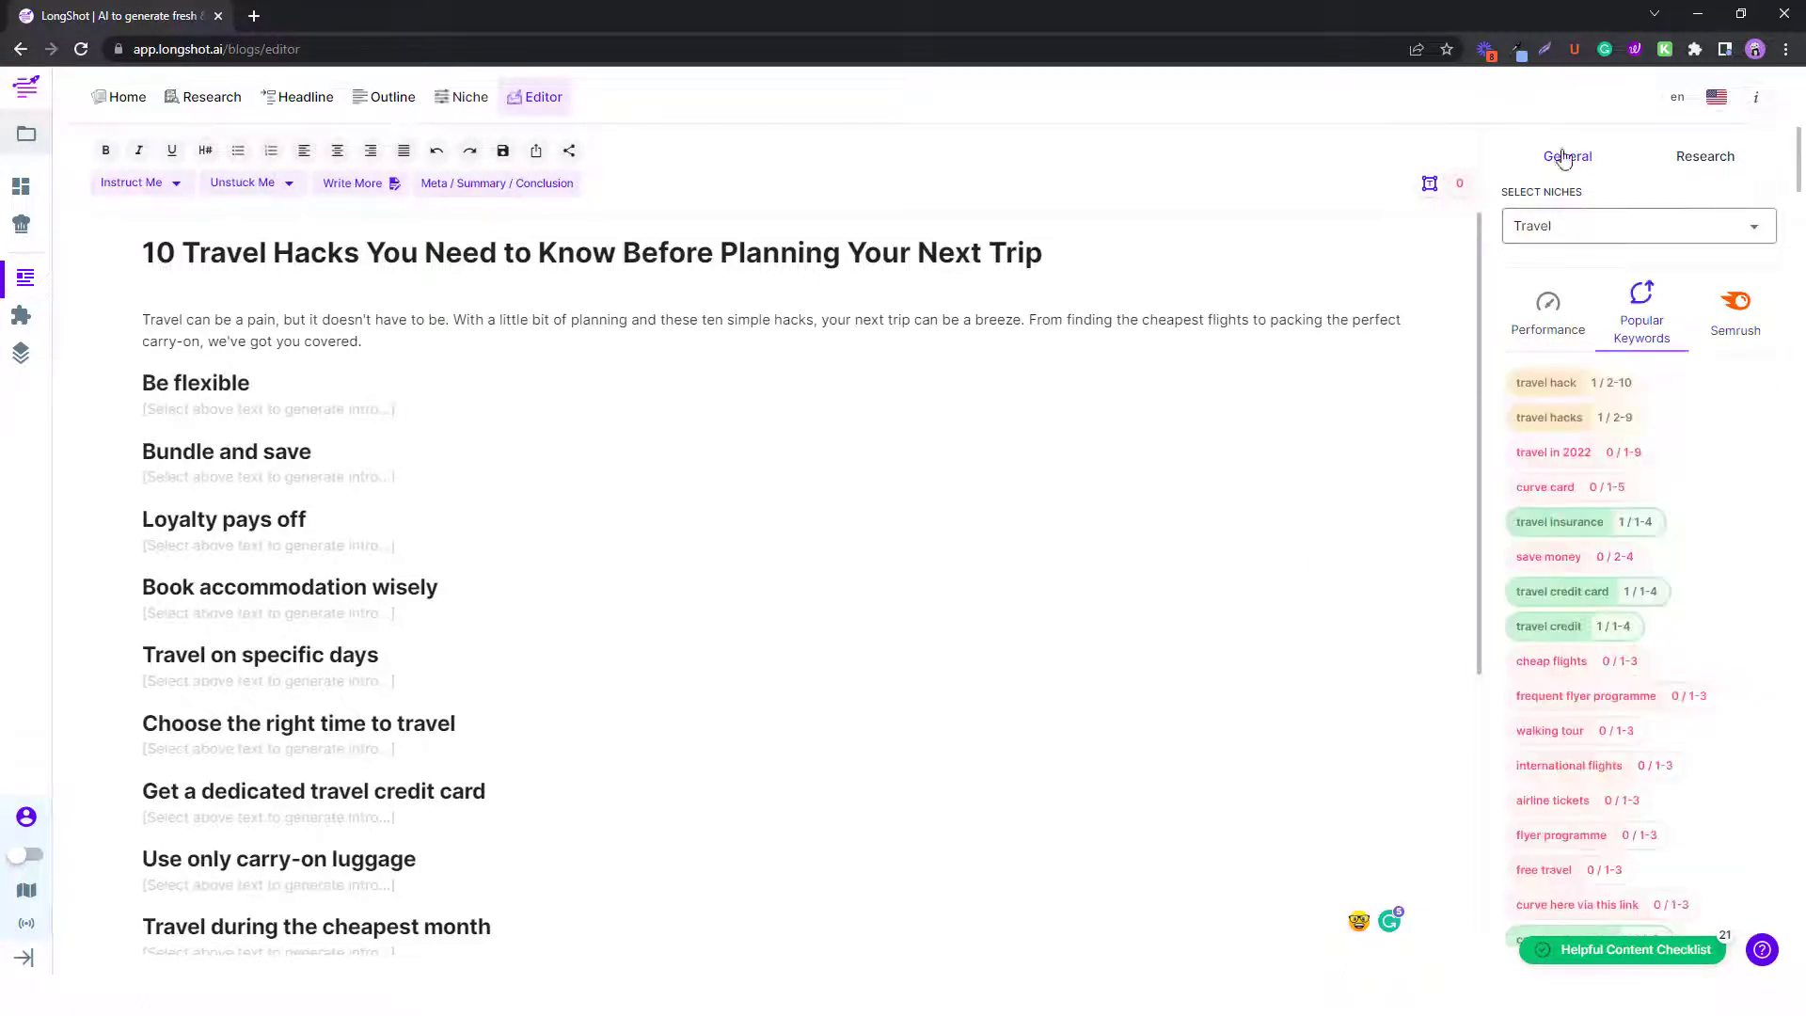
# Look through the research fact sheets for "Travel Hacks 2022" and show the advanced search options.
pyautogui.click(1717, 154)
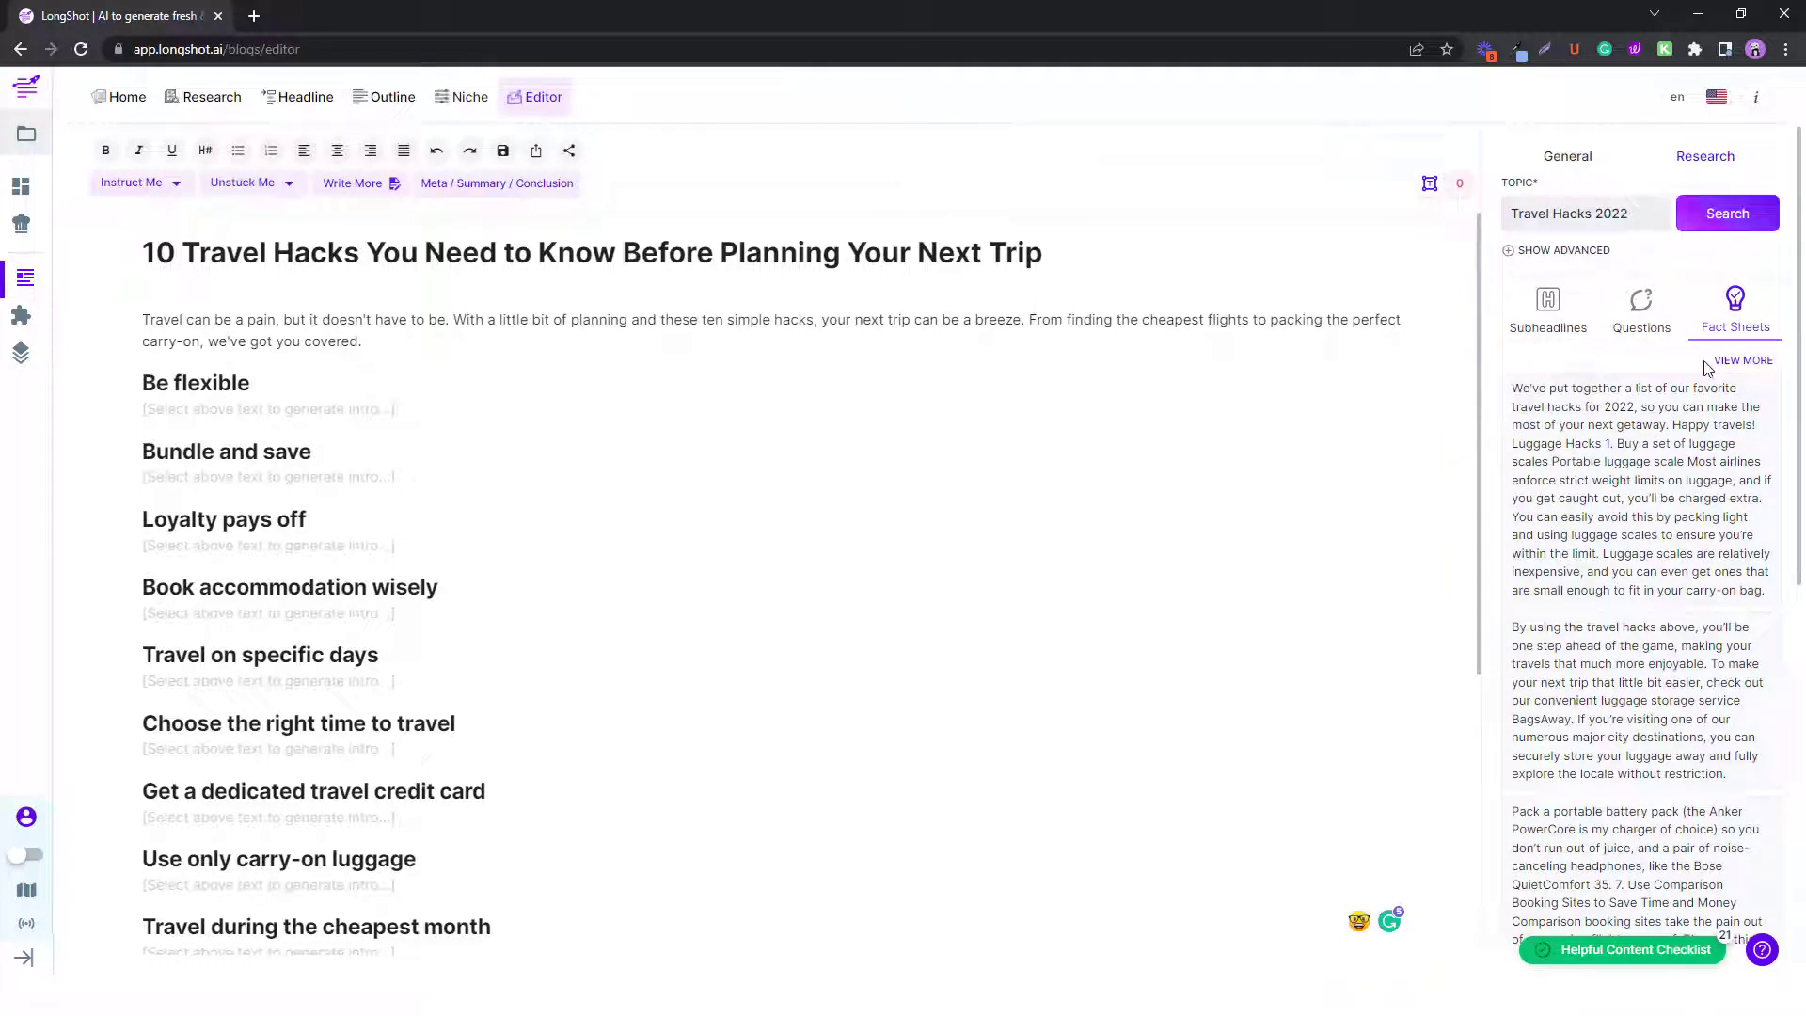
pyautogui.scroll(-5, 1674, 423)
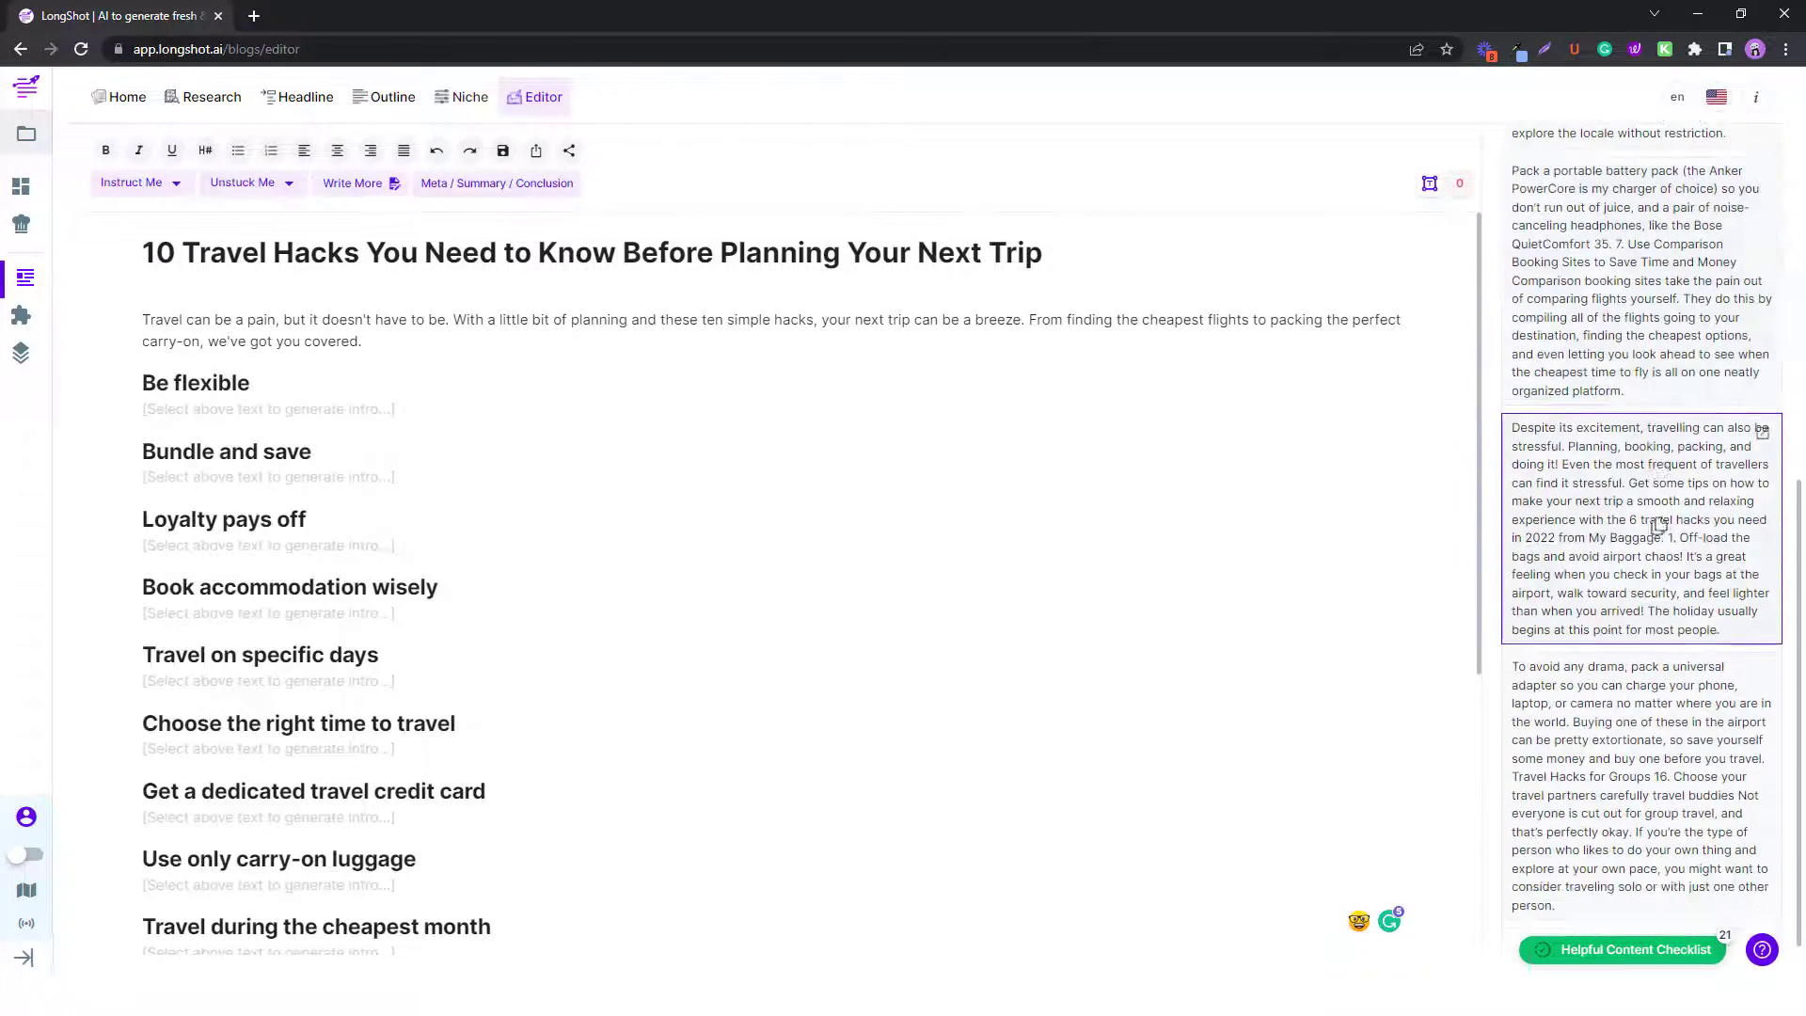
pyautogui.scroll(5, 1646, 498)
pyautogui.click(1519, 252)
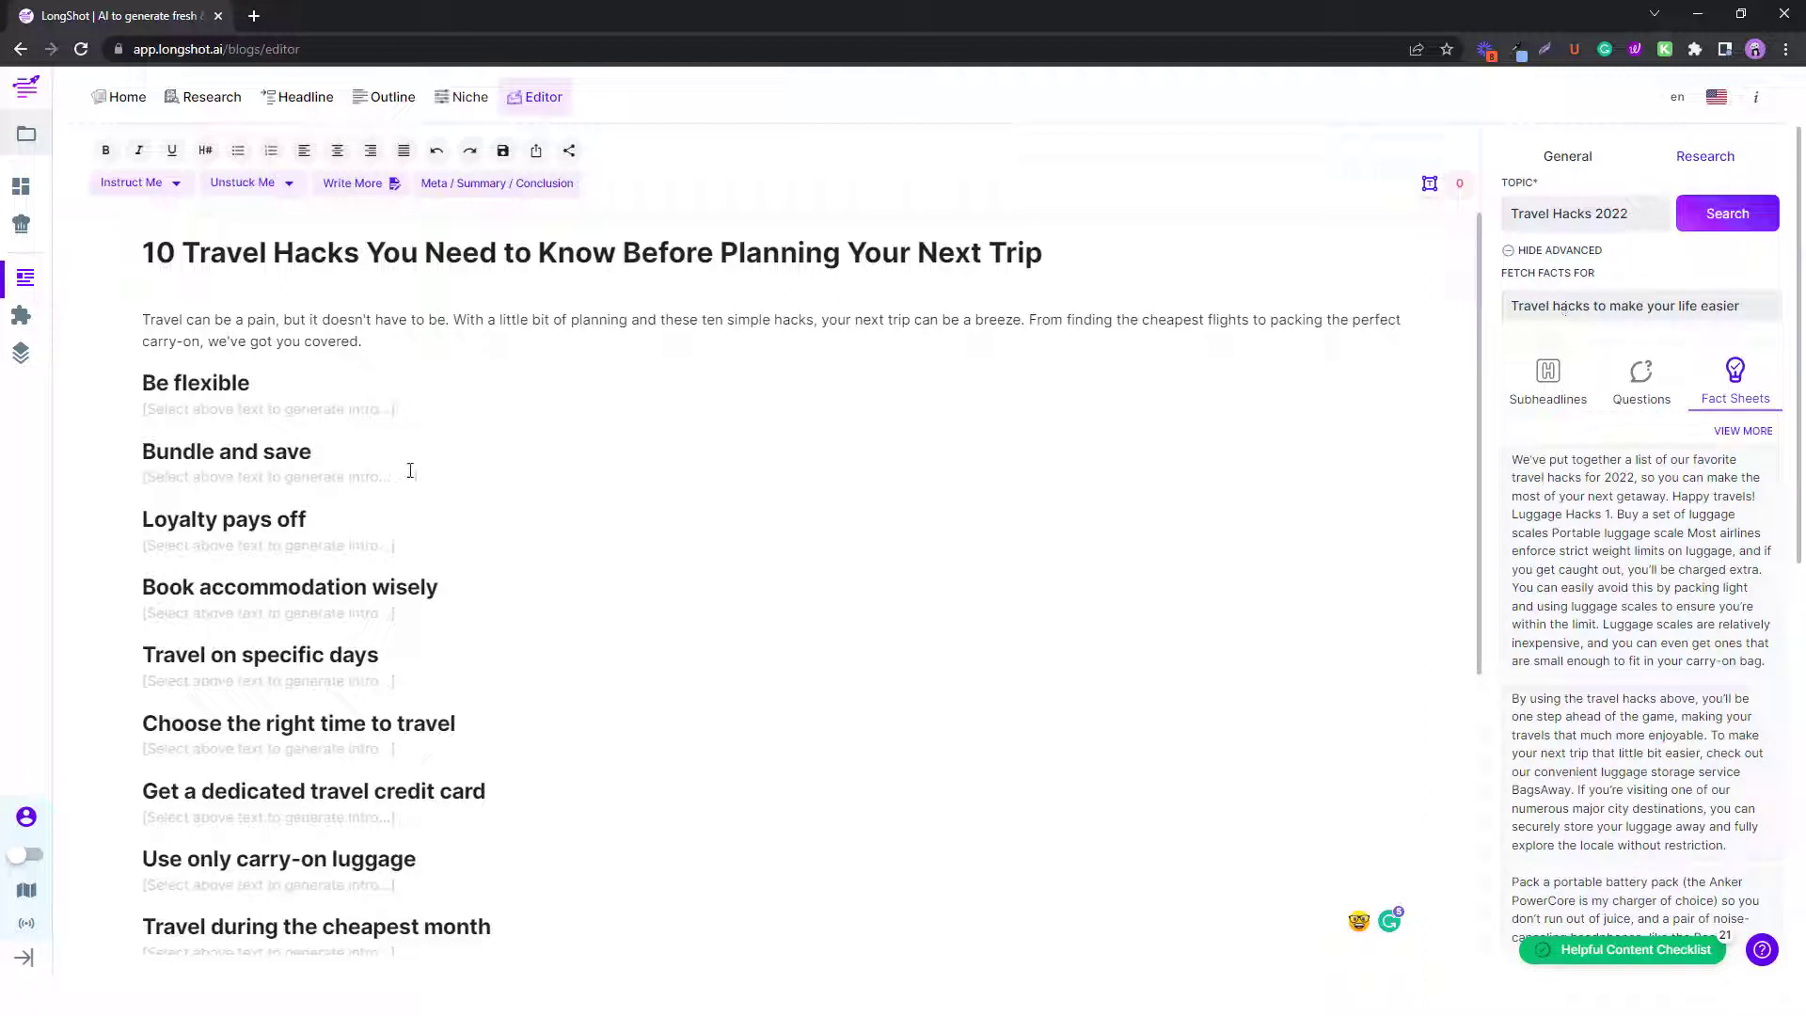
# Delete the headings "Loyalty pays off", "Be flexible" and "Bundle and save" from the draft.
pyautogui.moveTo(310, 519); pyautogui.dragTo(142, 519)
pyautogui.click(336, 581)
pyautogui.moveTo(305, 519); pyautogui.dragTo(107, 507)
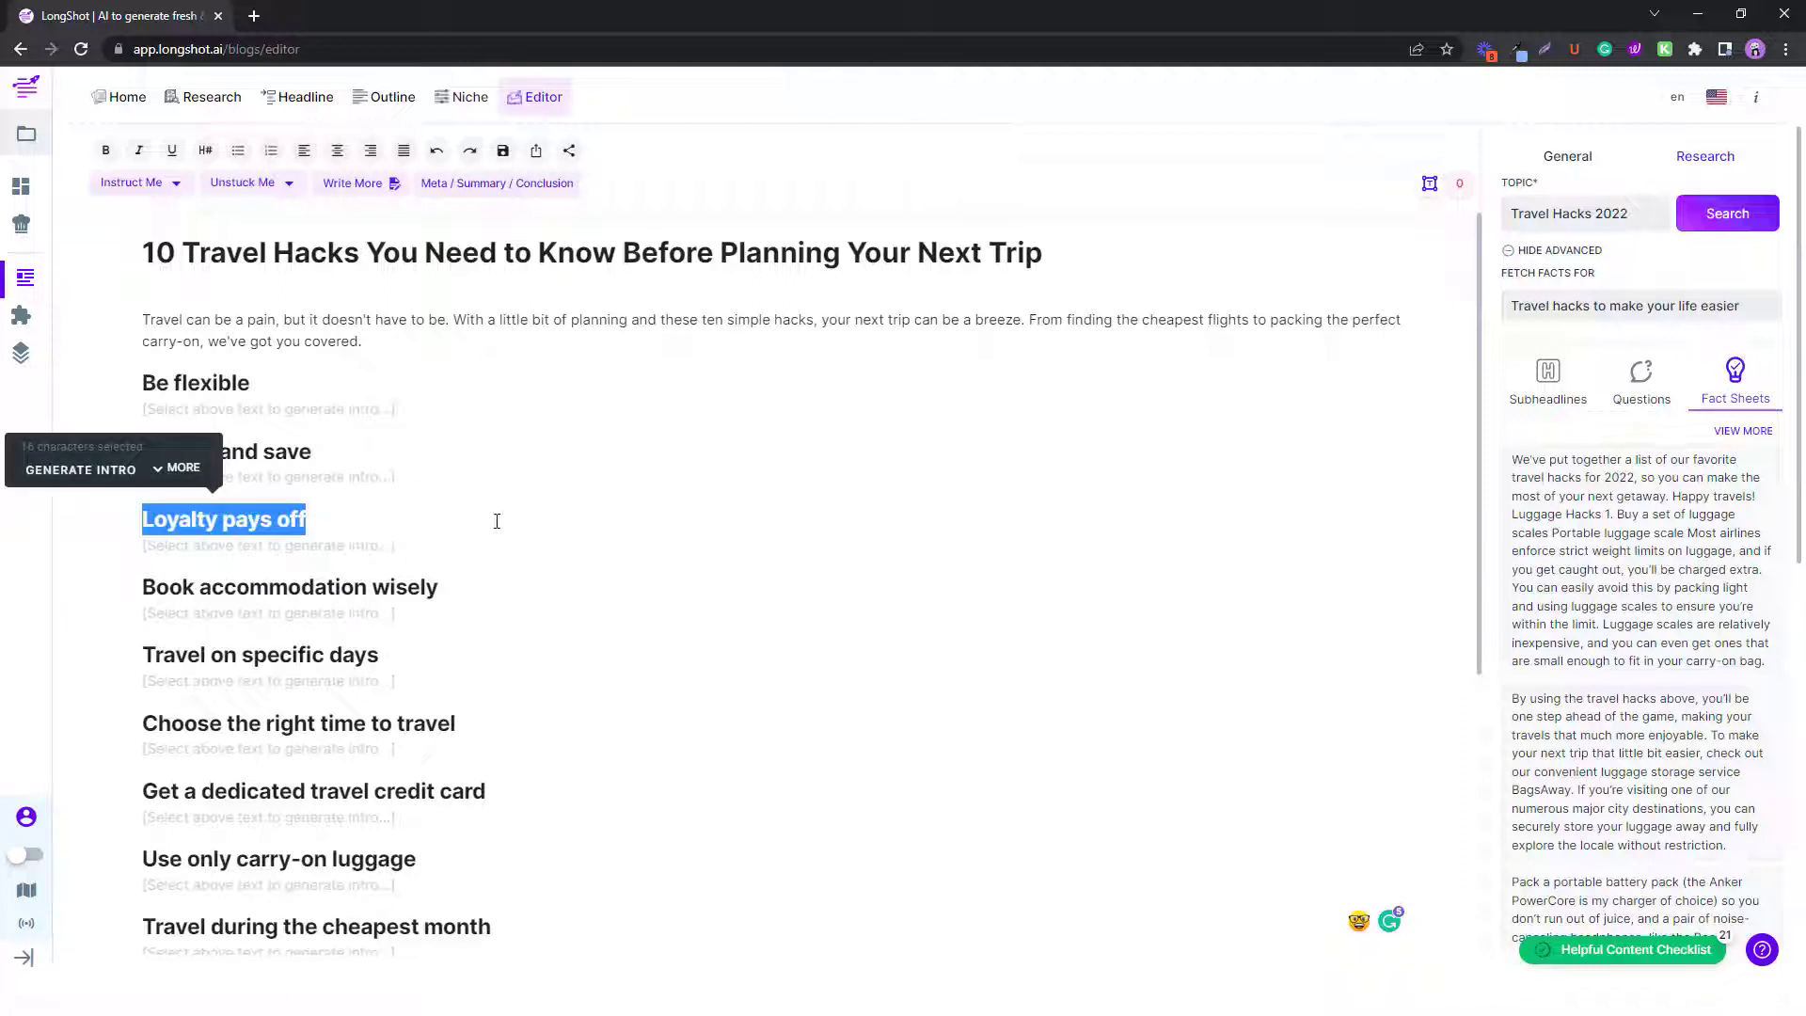
pyautogui.press('BackSpace')
pyautogui.moveTo(357, 483)
pyautogui.mouseDown()
pyautogui.moveTo(155, 404)
pyautogui.moveTo(368, 465)
pyautogui.mouseUp()
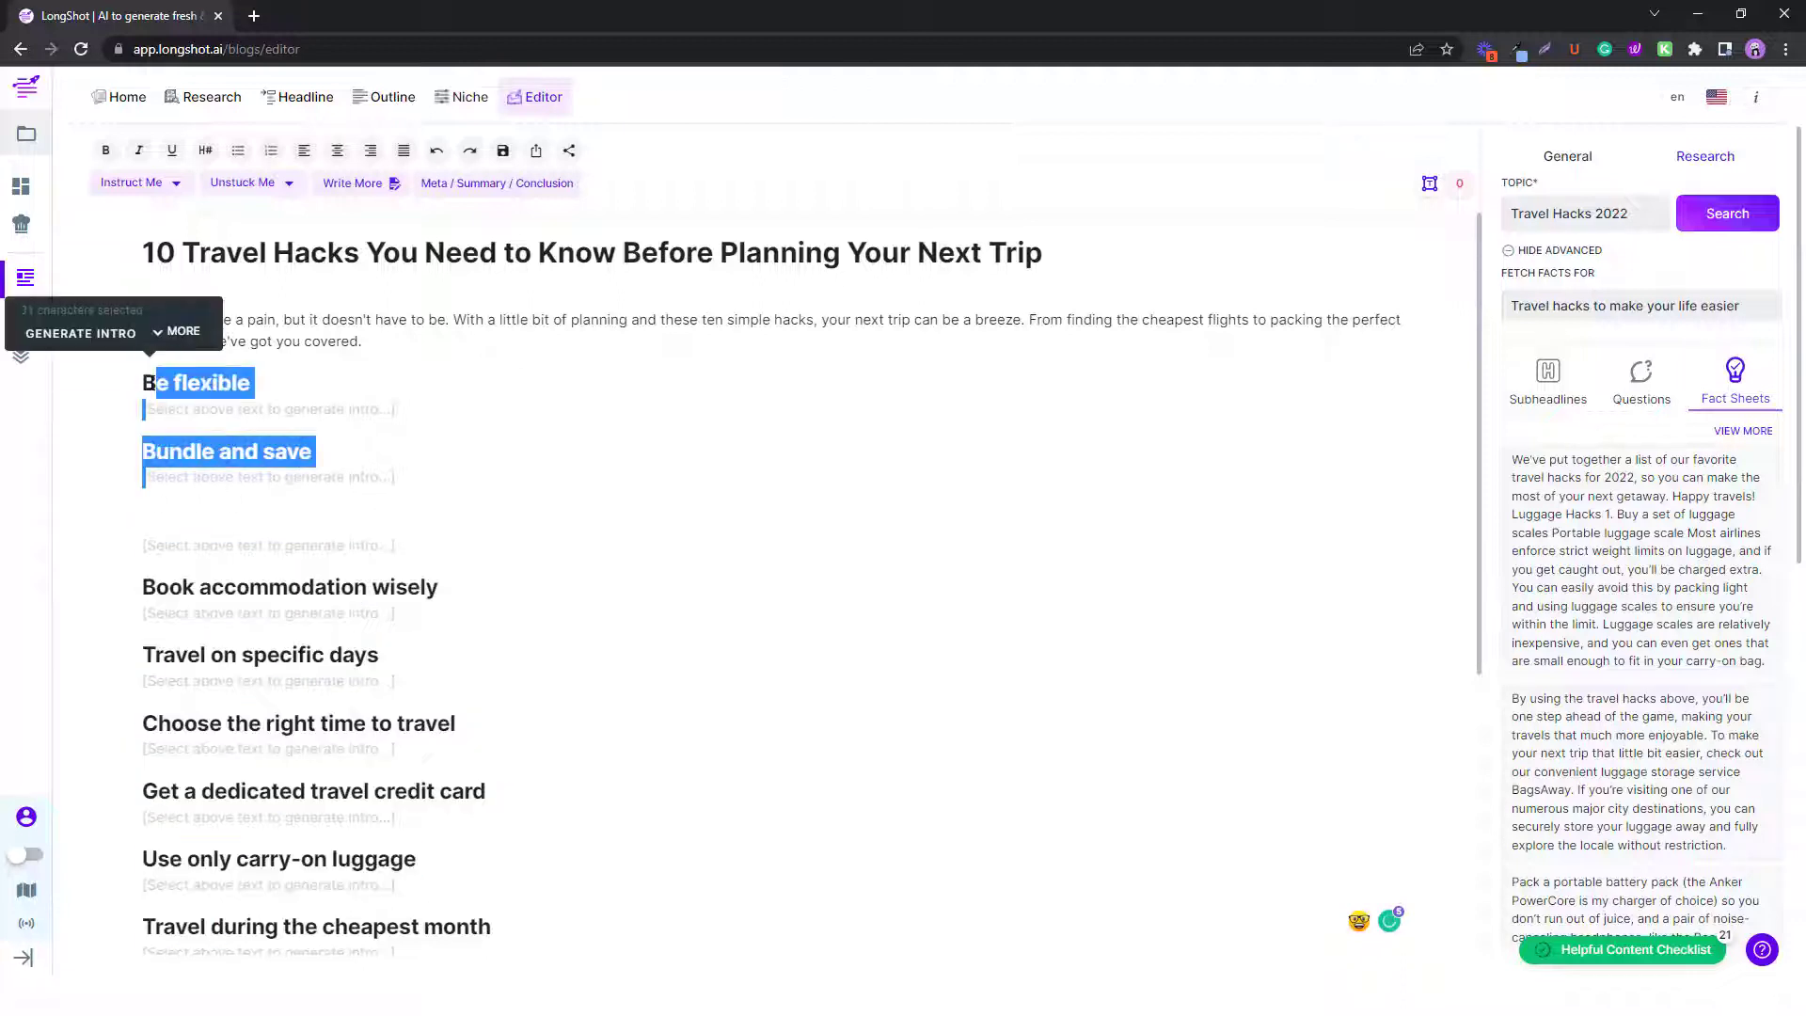
pyautogui.press('BackSpace')
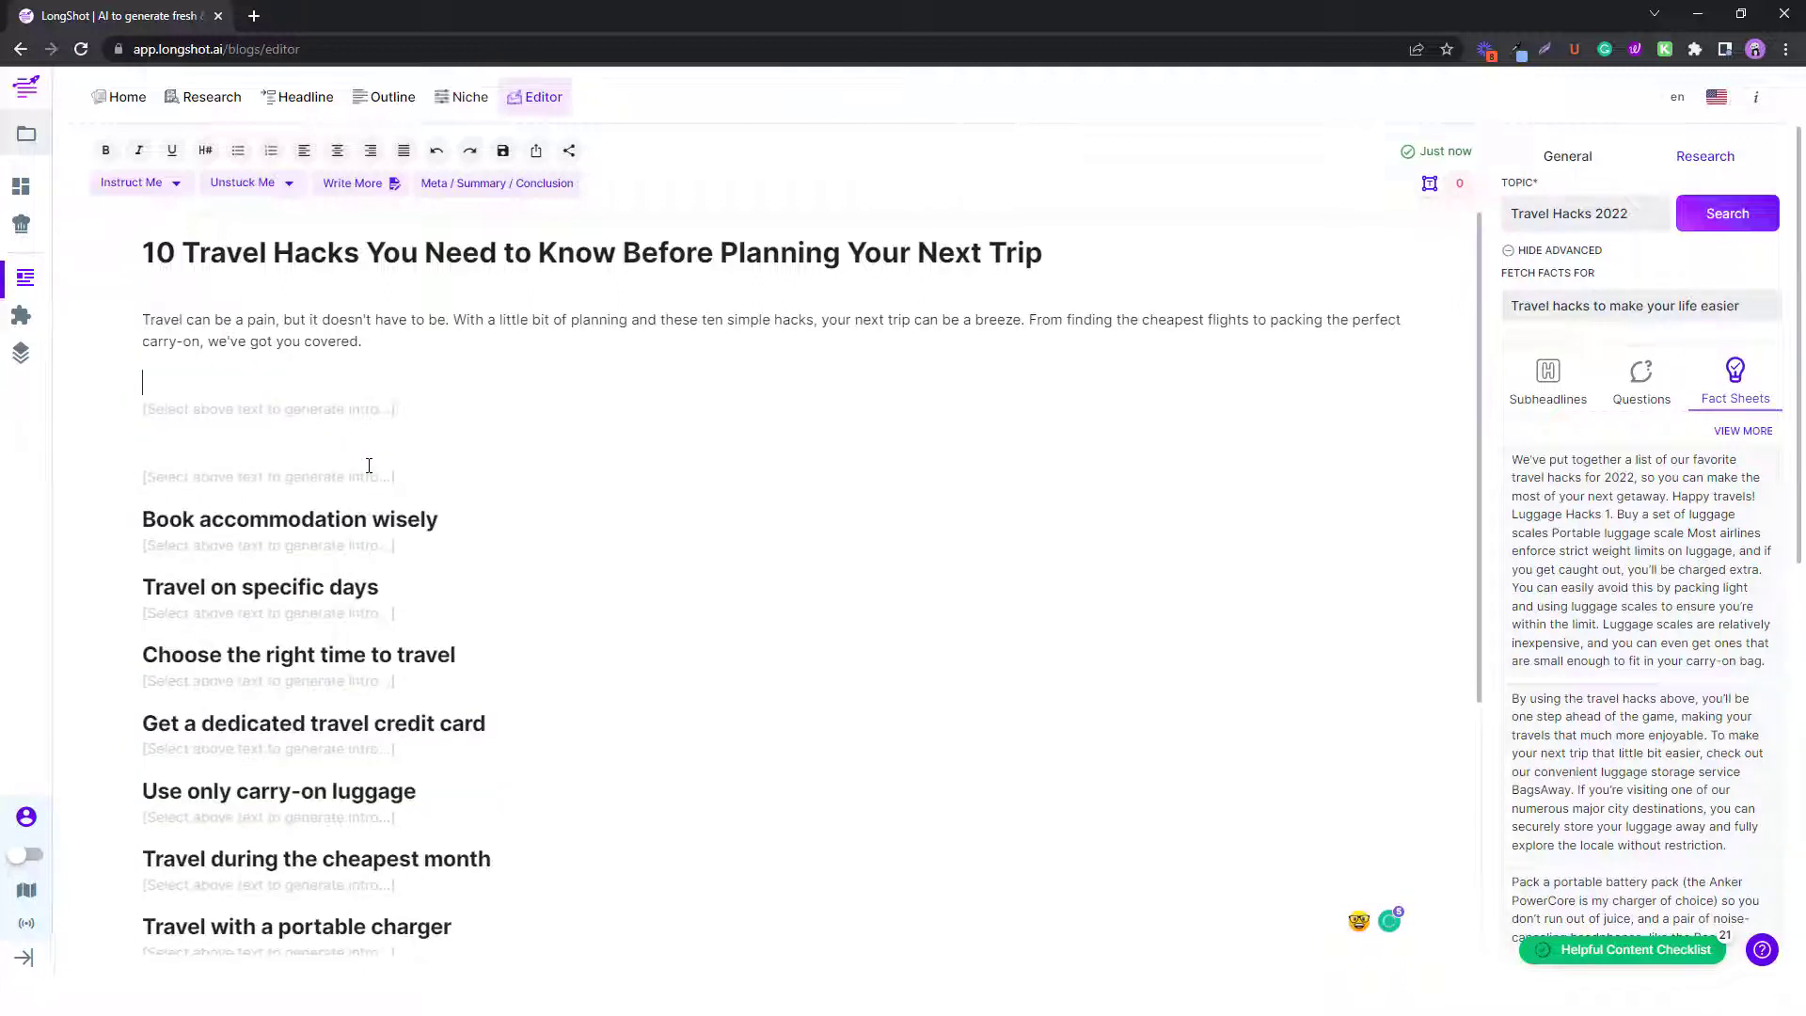
# Remove the leftover empty lines and intro placeholders above the heading "Book accommodation wisely".
pyautogui.press('BackSpace')
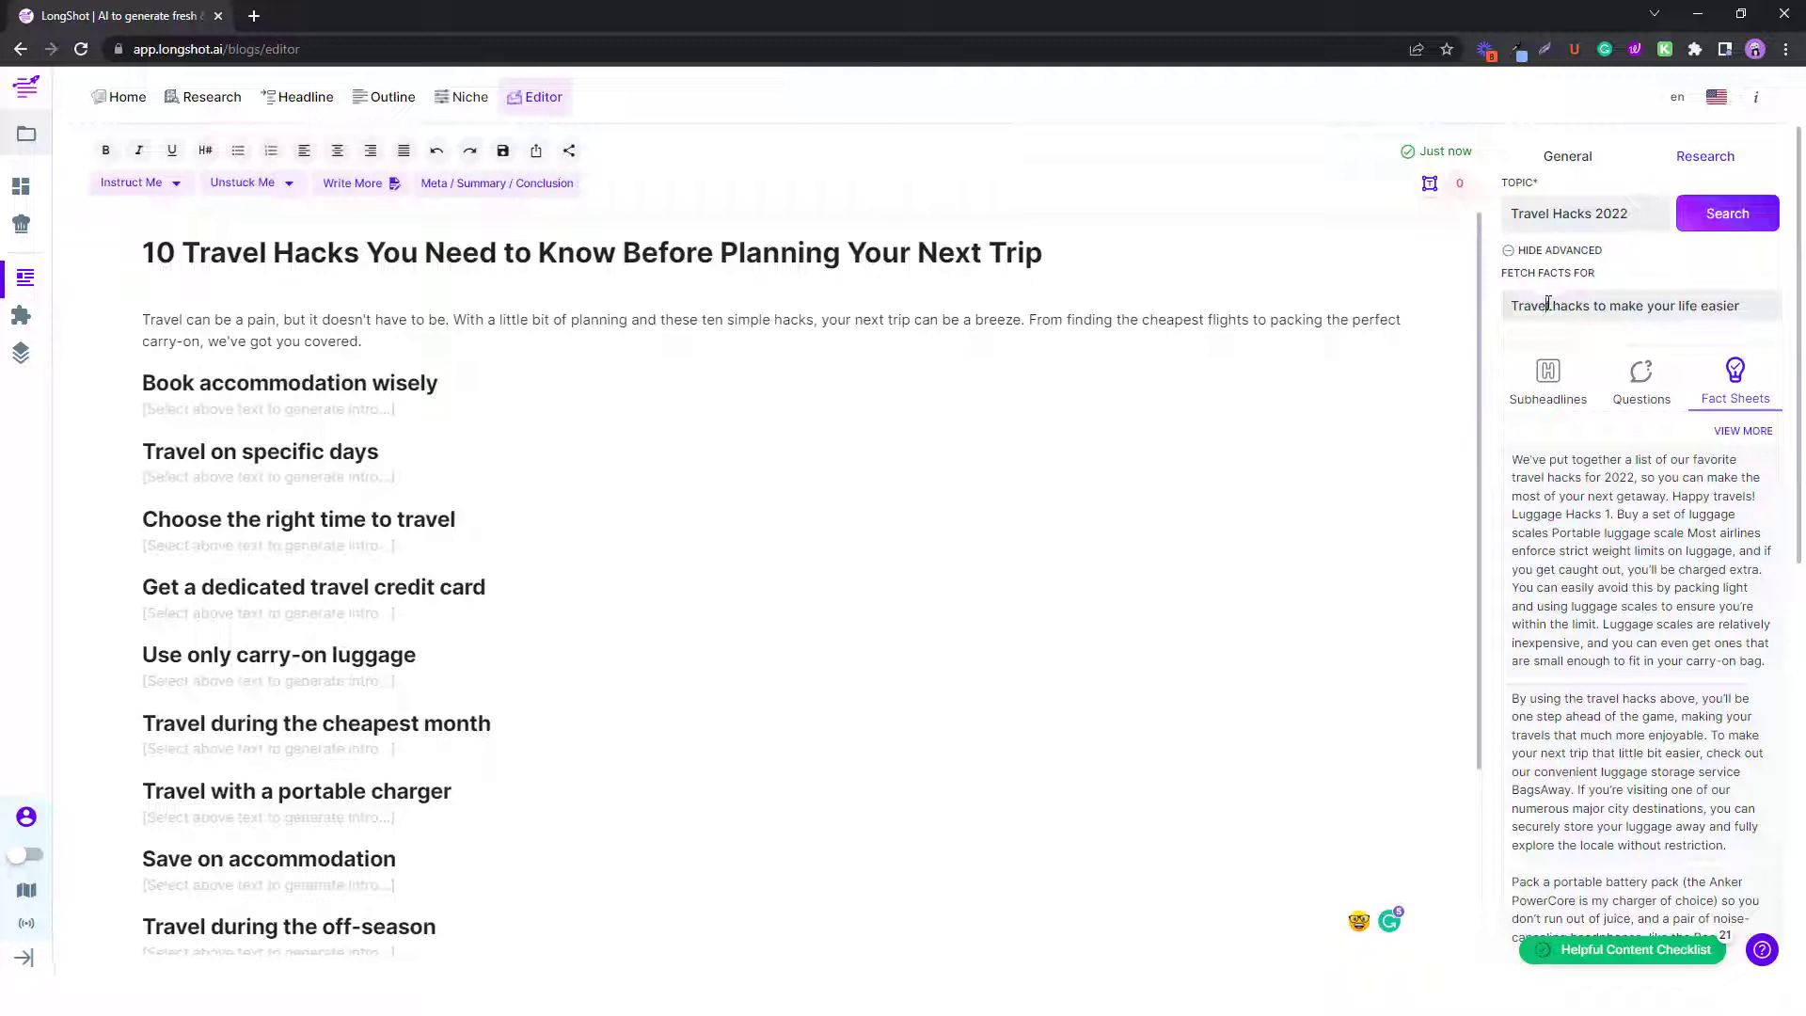
# Look through the fact sheets for "Travel hacks to make your life easier" and the related questions from Google, Quora and Reddit.
pyautogui.moveTo(1547, 304); pyautogui.dragTo(1698, 303)
pyautogui.scroll(-2, 1692, 522)
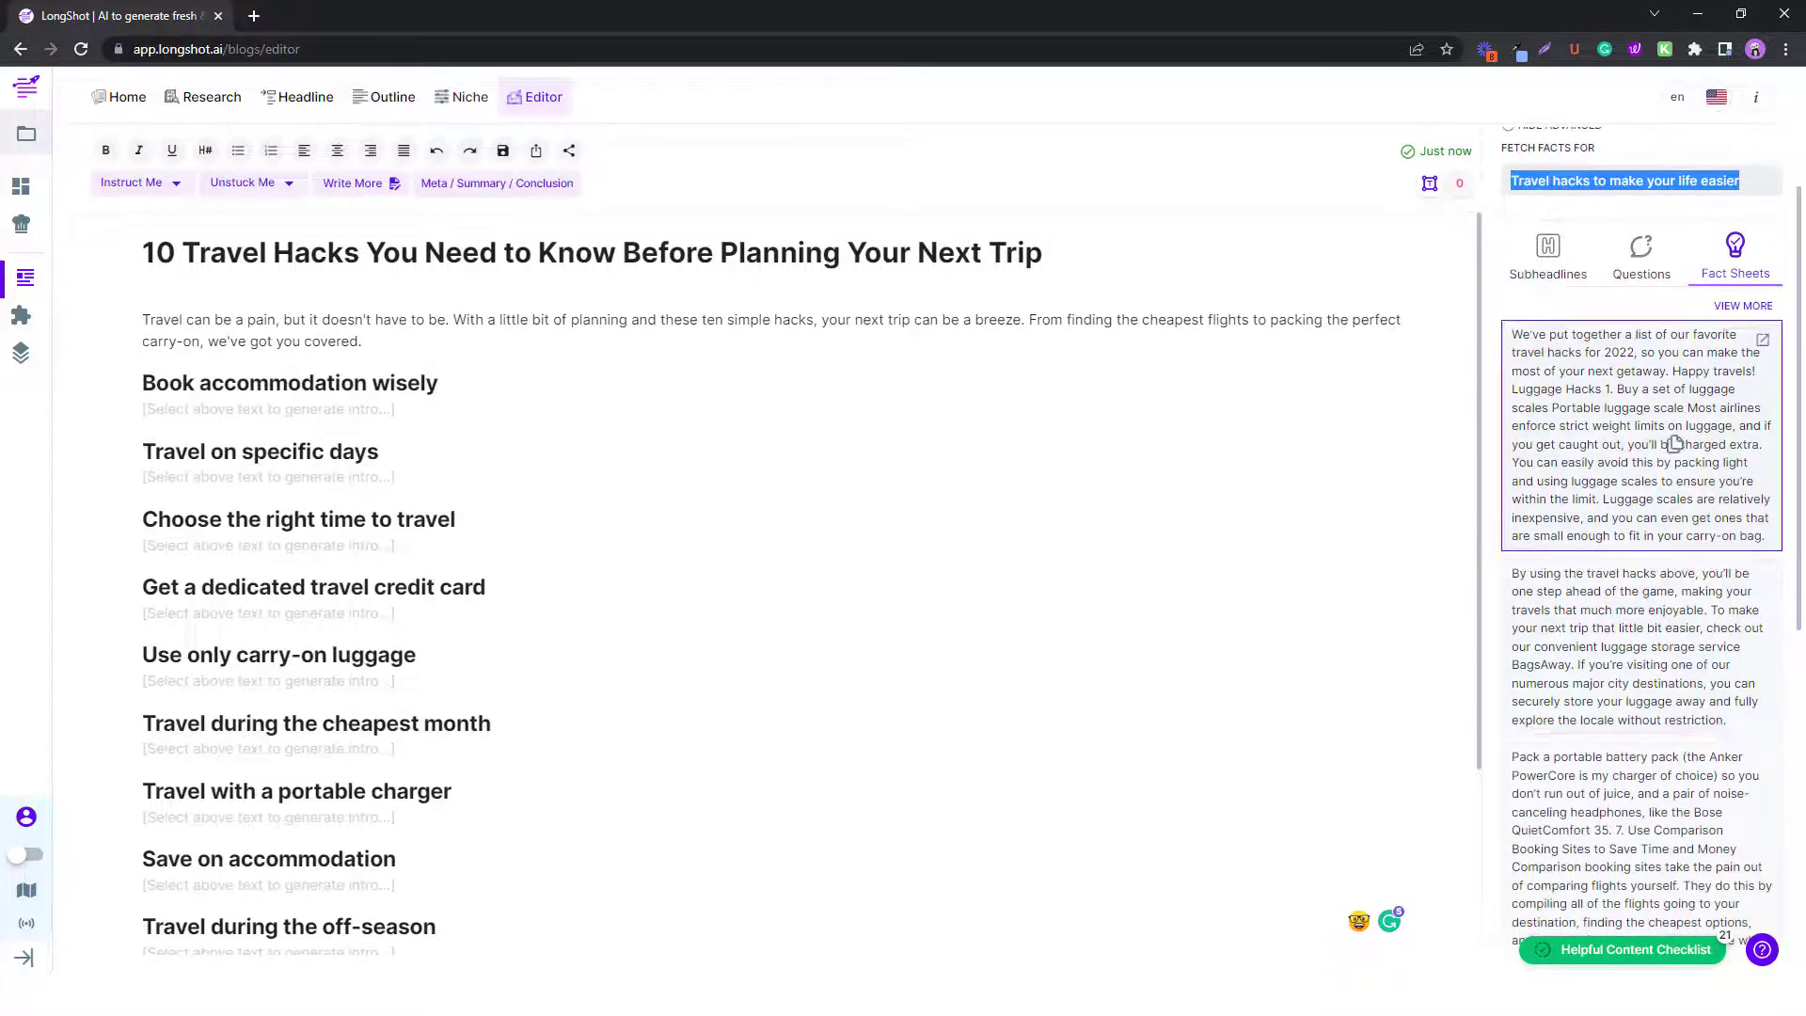
pyautogui.scroll(-5, 1675, 443)
pyautogui.scroll(8, 1660, 414)
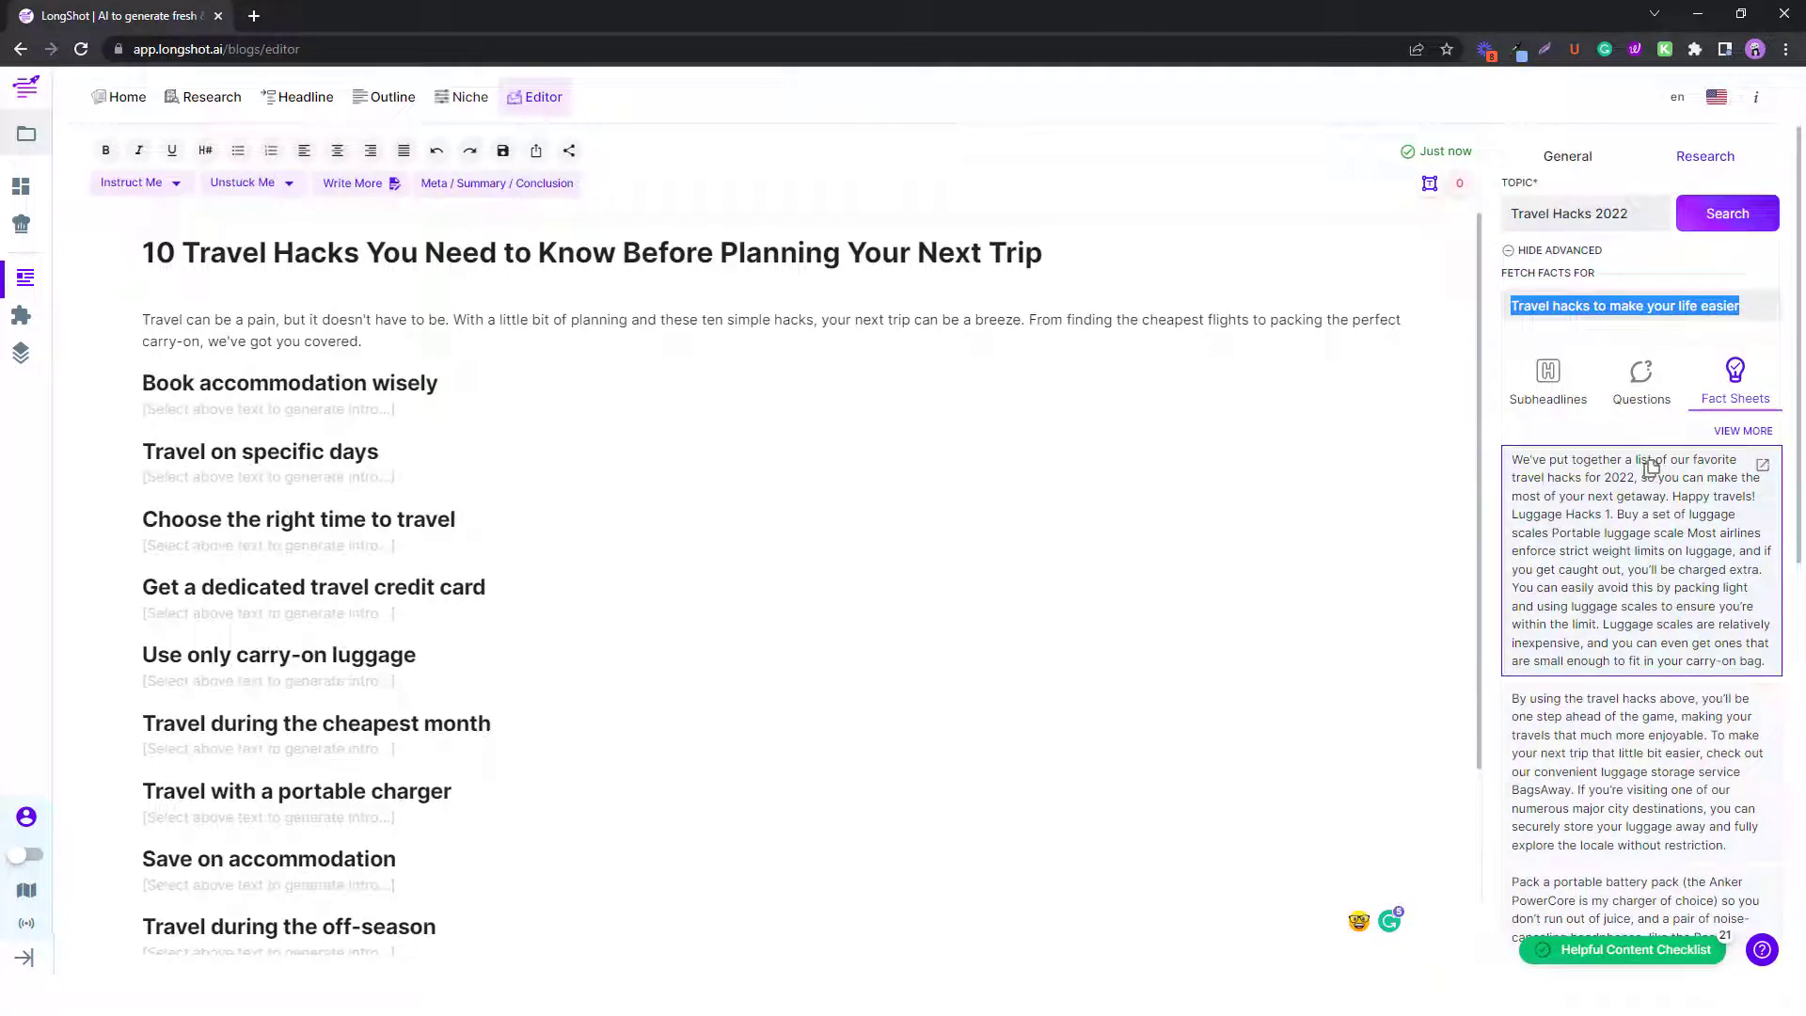
pyautogui.click(1641, 386)
pyautogui.scroll(-1, 1637, 489)
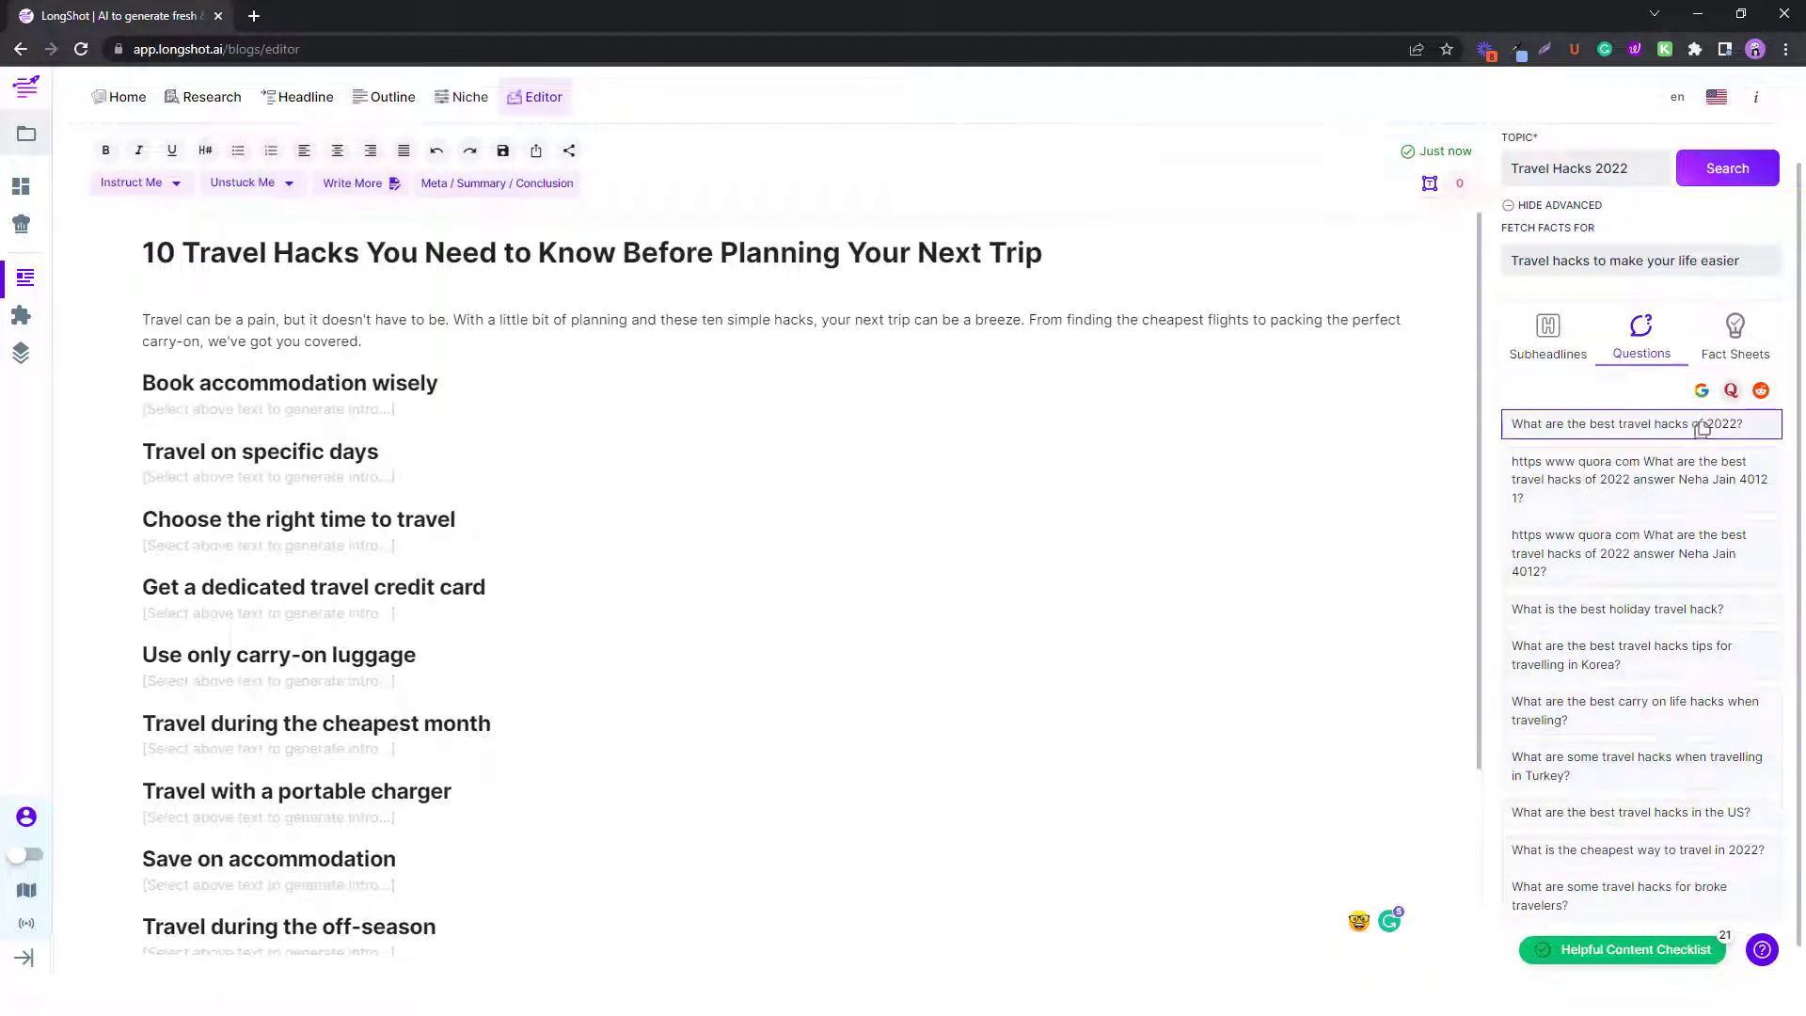
pyautogui.click(1700, 393)
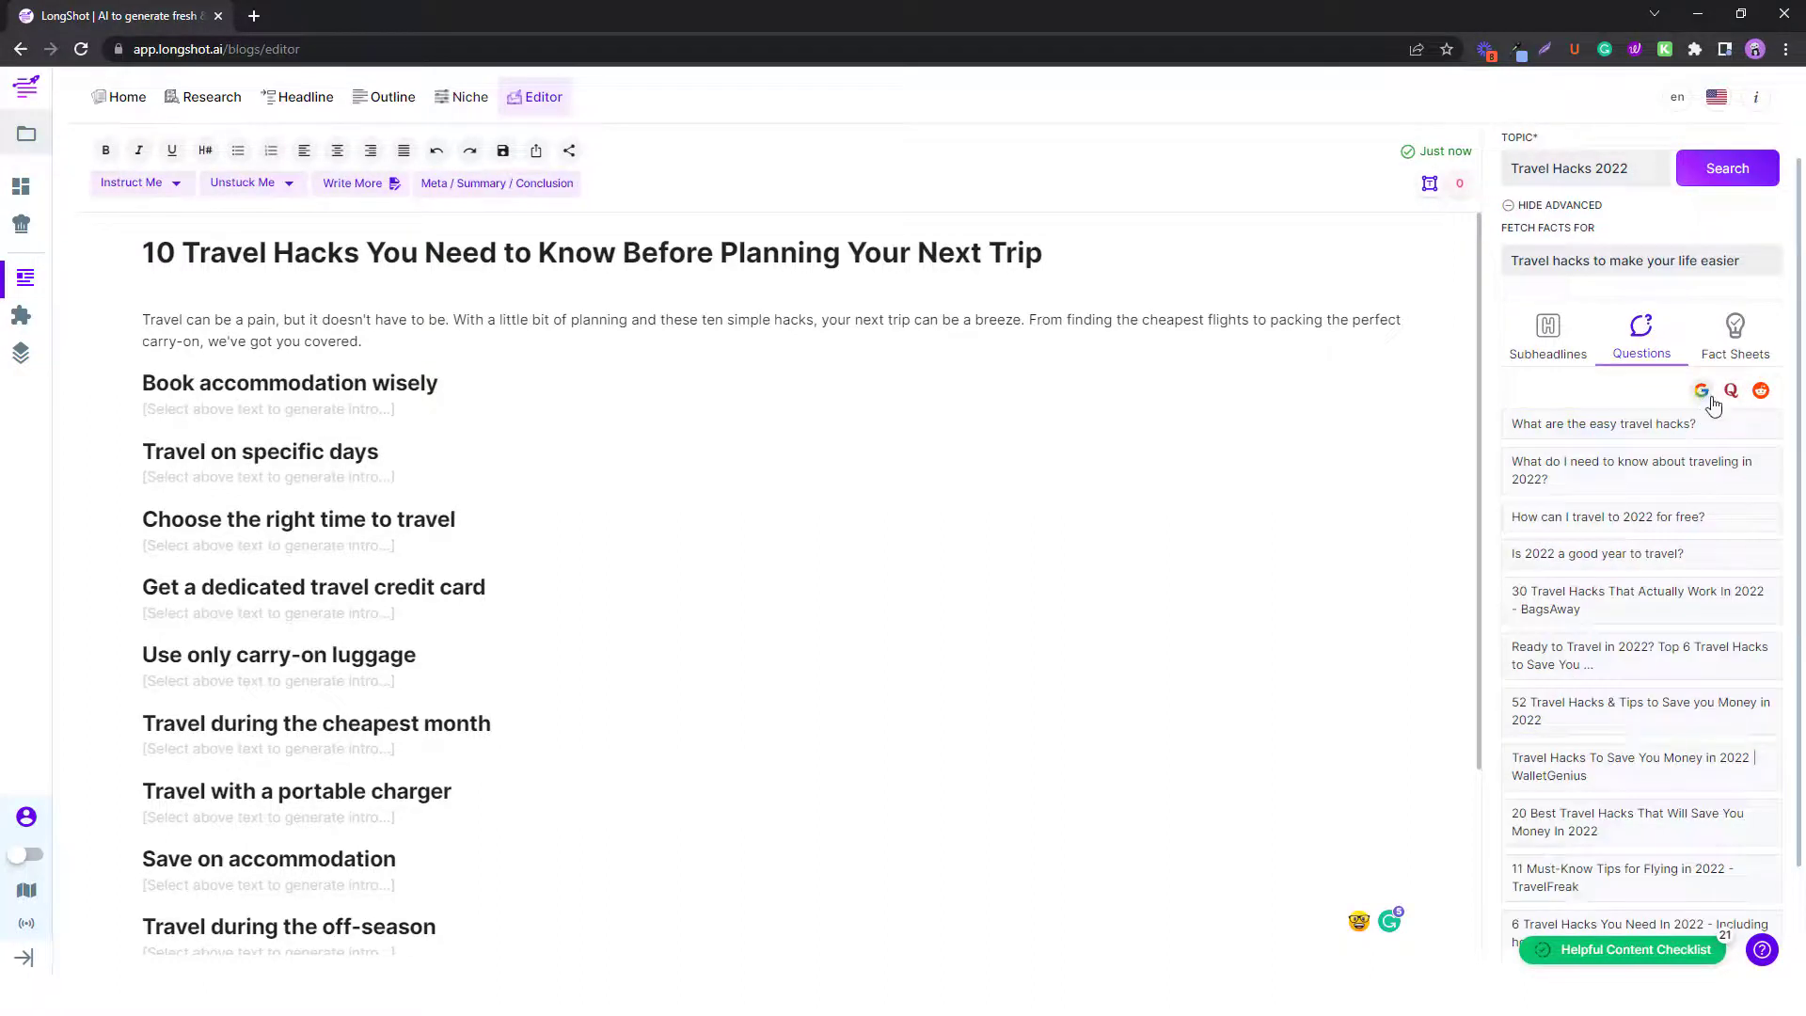
pyautogui.click(1730, 391)
pyautogui.click(1760, 391)
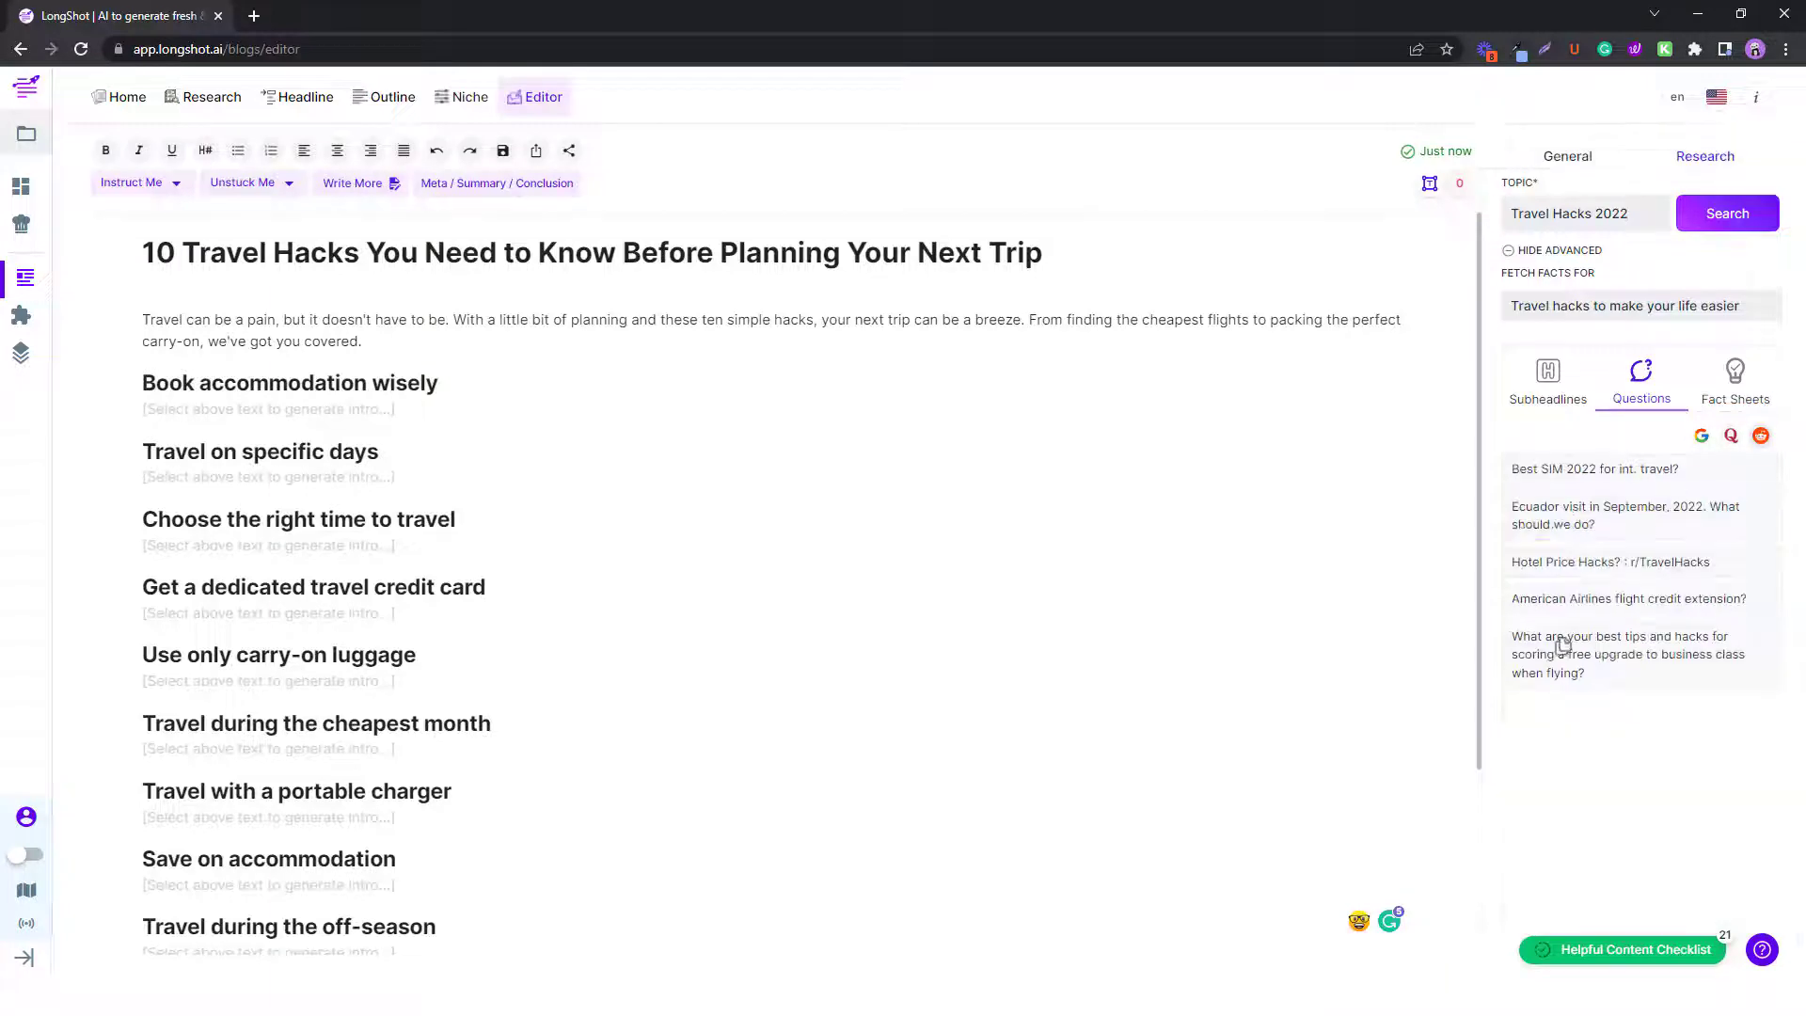
# Look through the popular subheadlines suggested for "Travel Hacks 2022".
pyautogui.click(1546, 380)
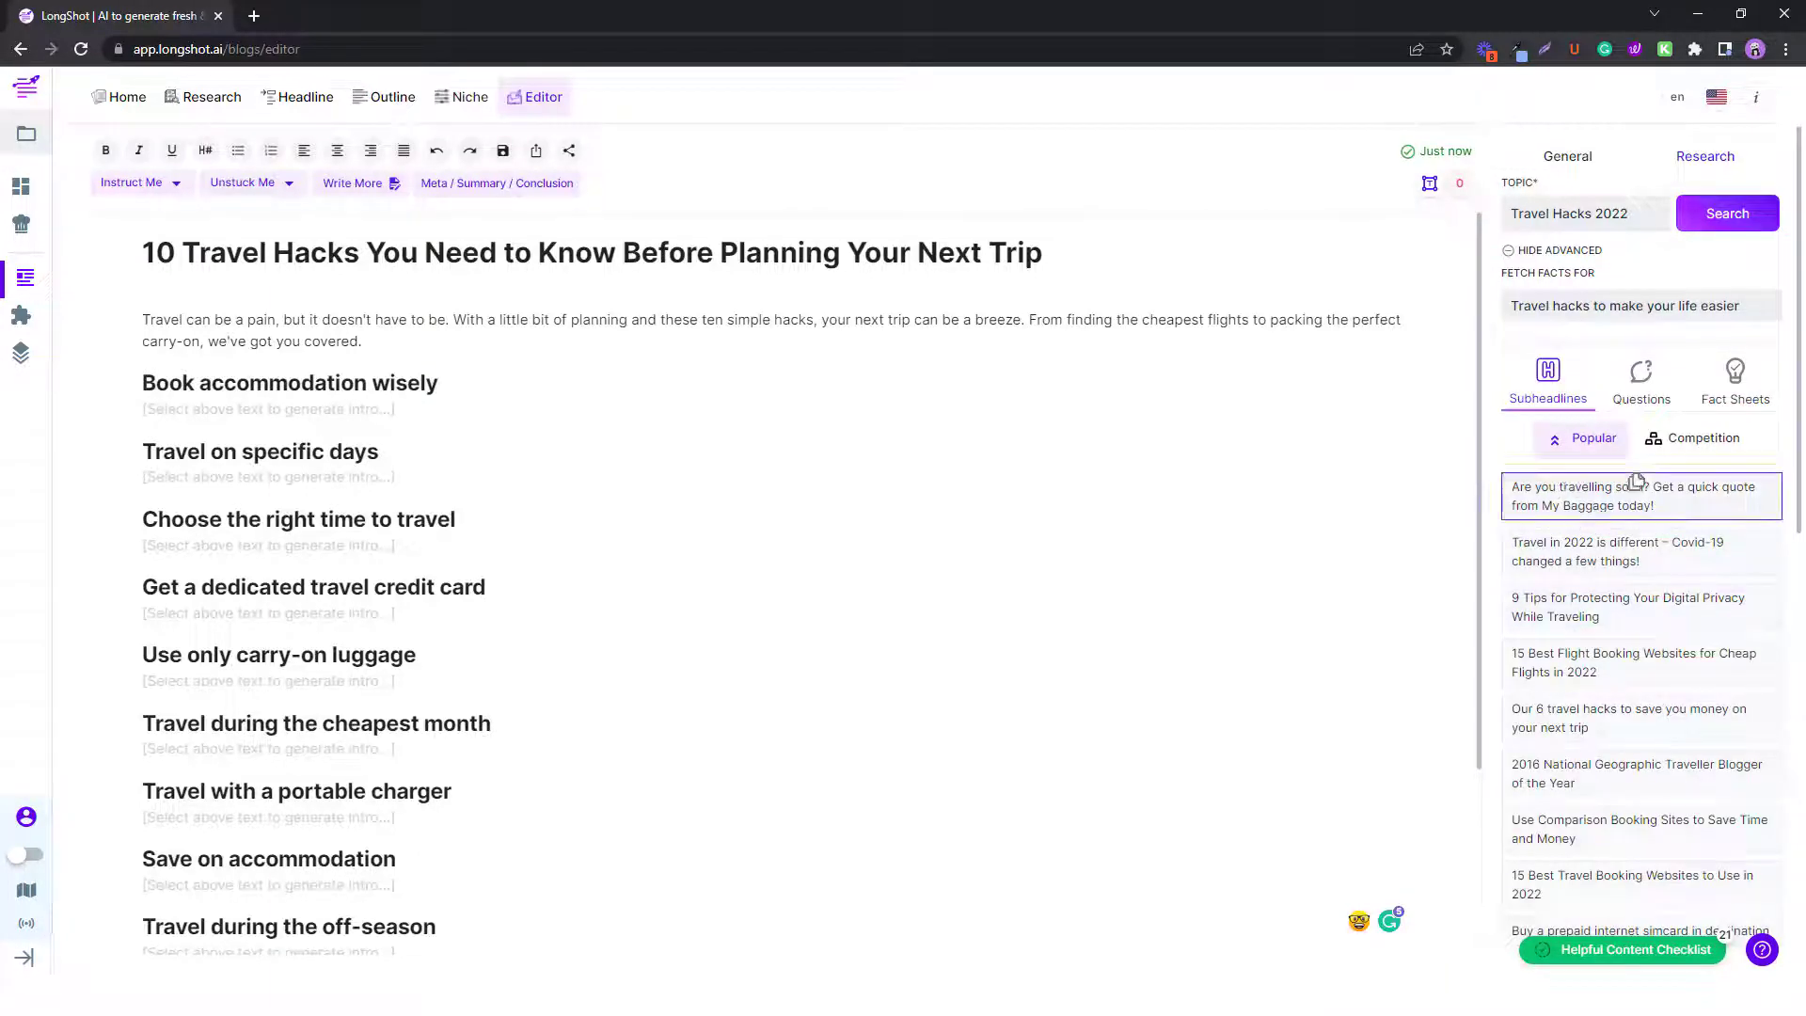
pyautogui.scroll(-2, 1566, 723)
pyautogui.scroll(-3, 1566, 722)
pyautogui.scroll(5, 1560, 746)
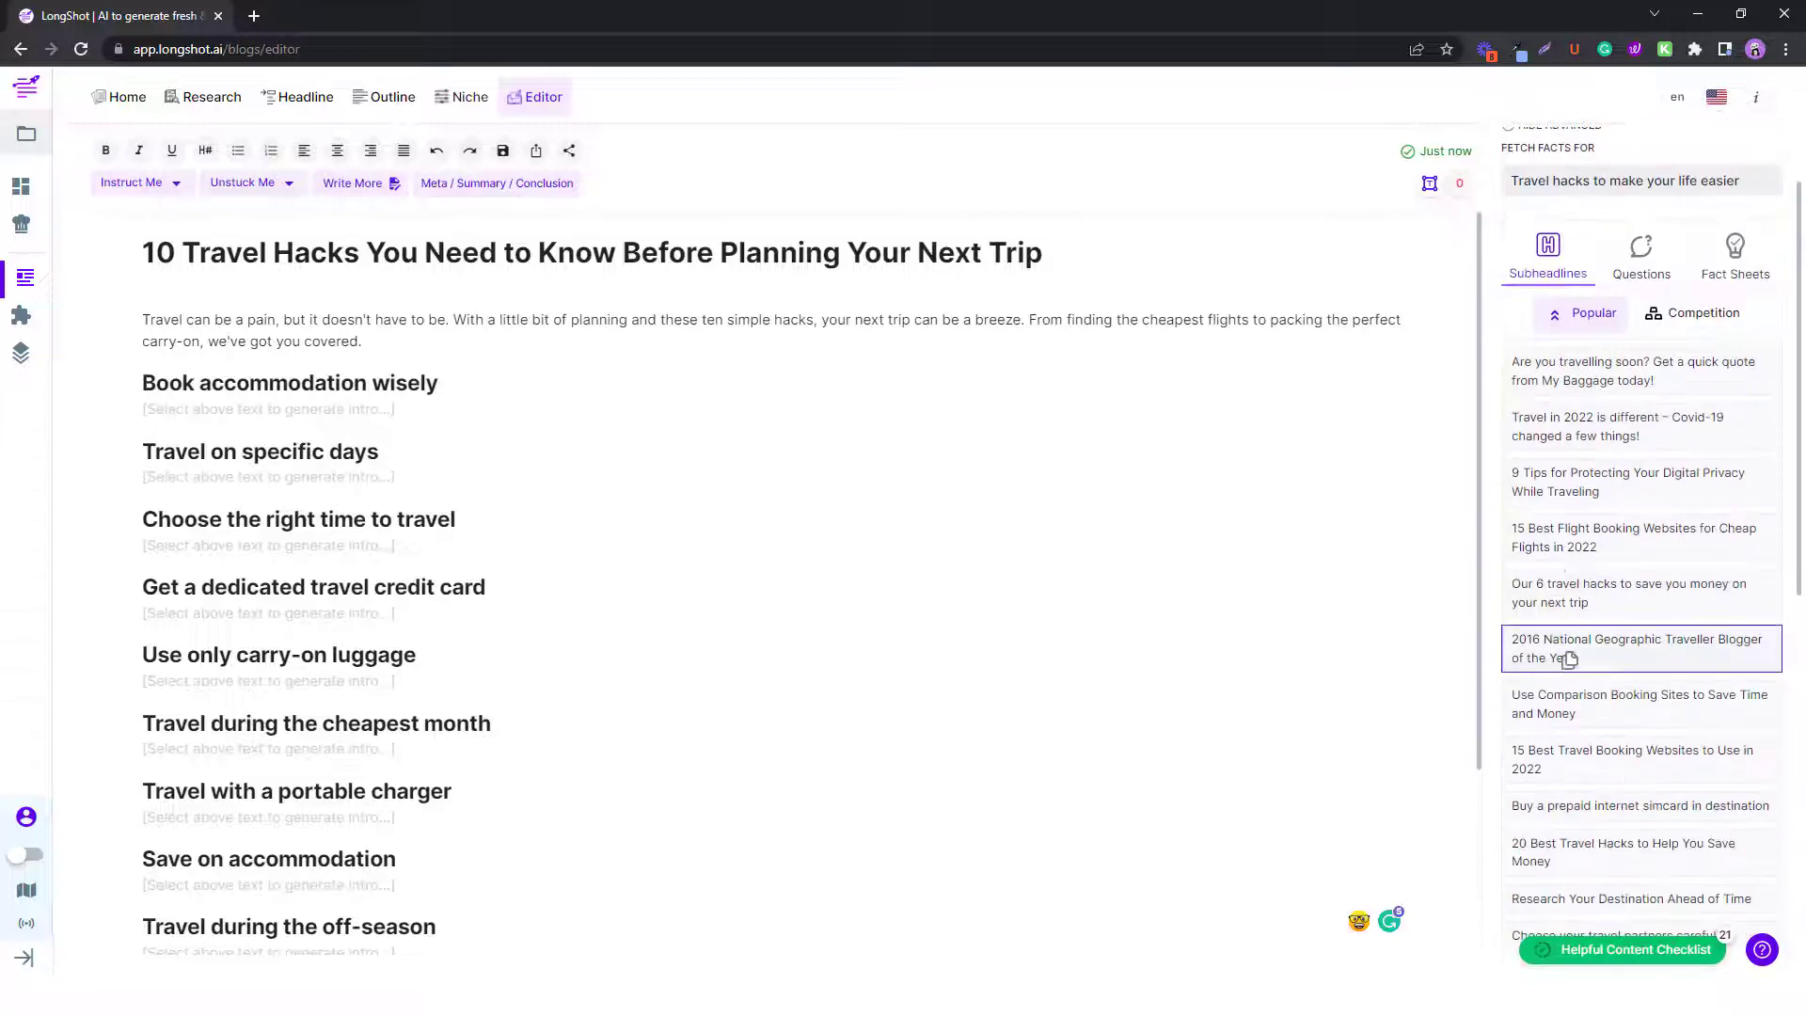
pyautogui.scroll(-6, 1579, 563)
pyautogui.scroll(10, 1598, 513)
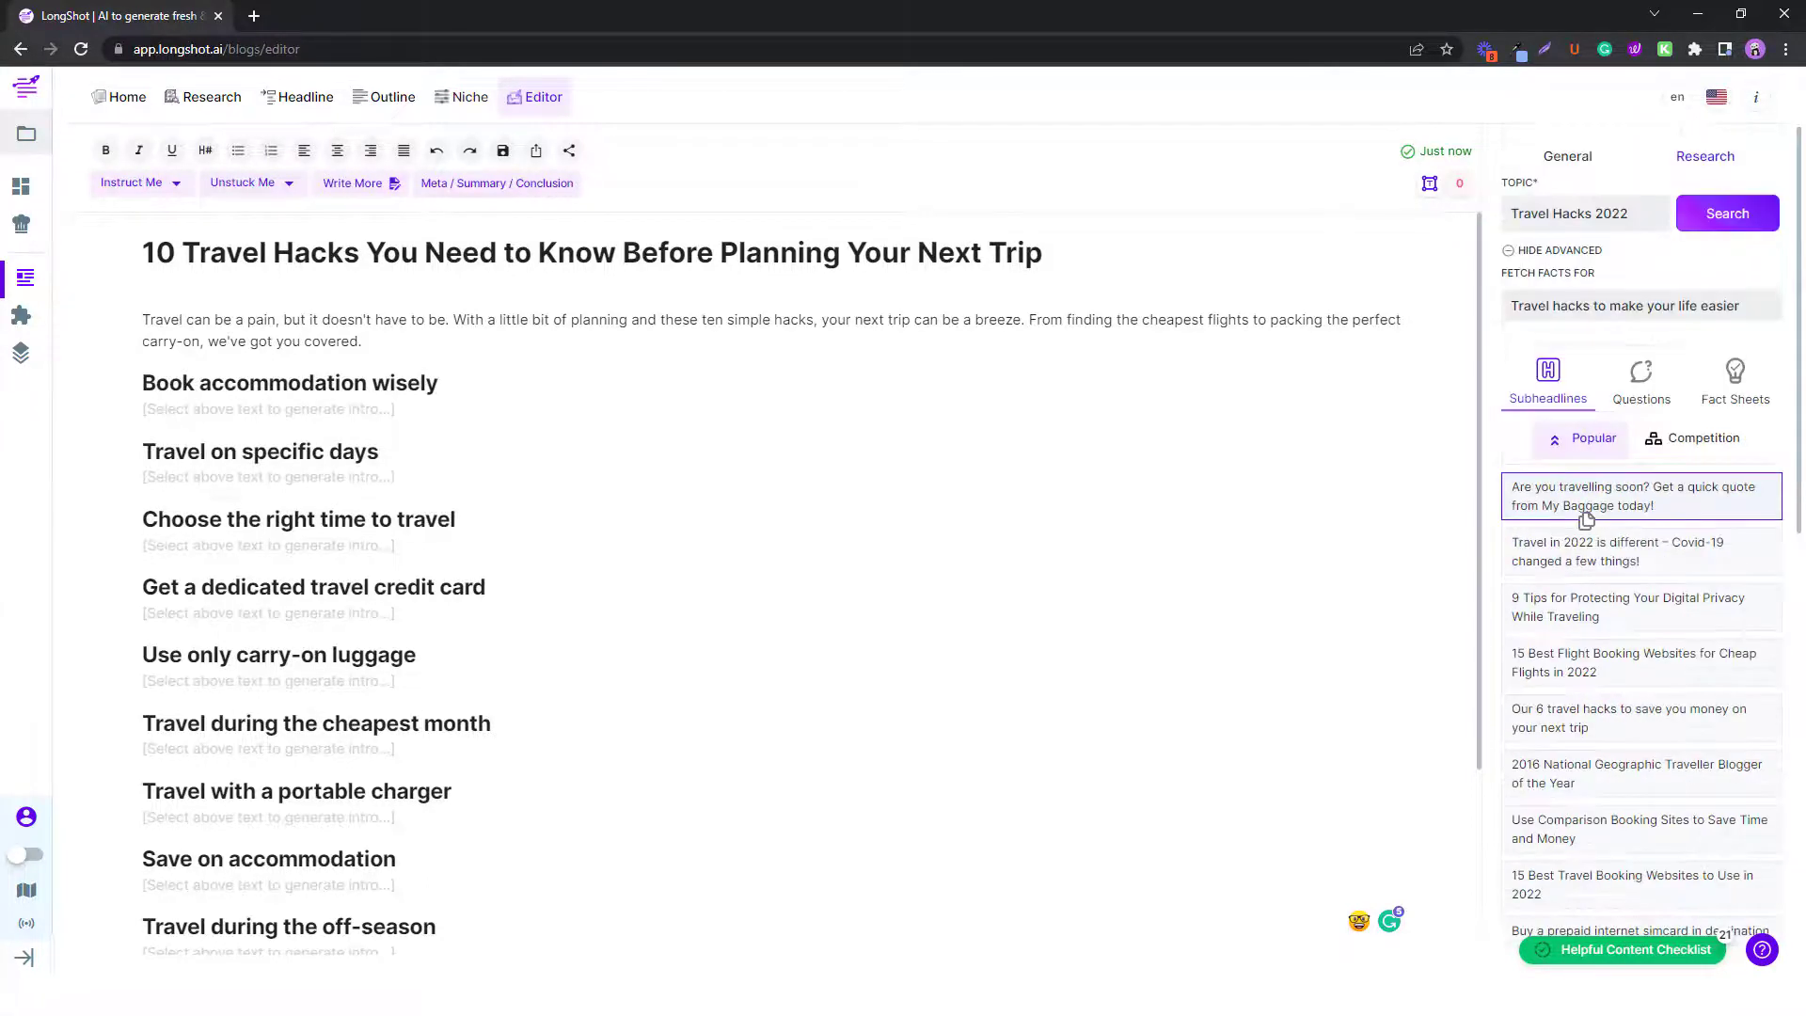
# Examine the heading outlines of the competing articles on "Travel Hacks 2022".
pyautogui.click(1676, 455)
pyautogui.scroll(-8, 1598, 583)
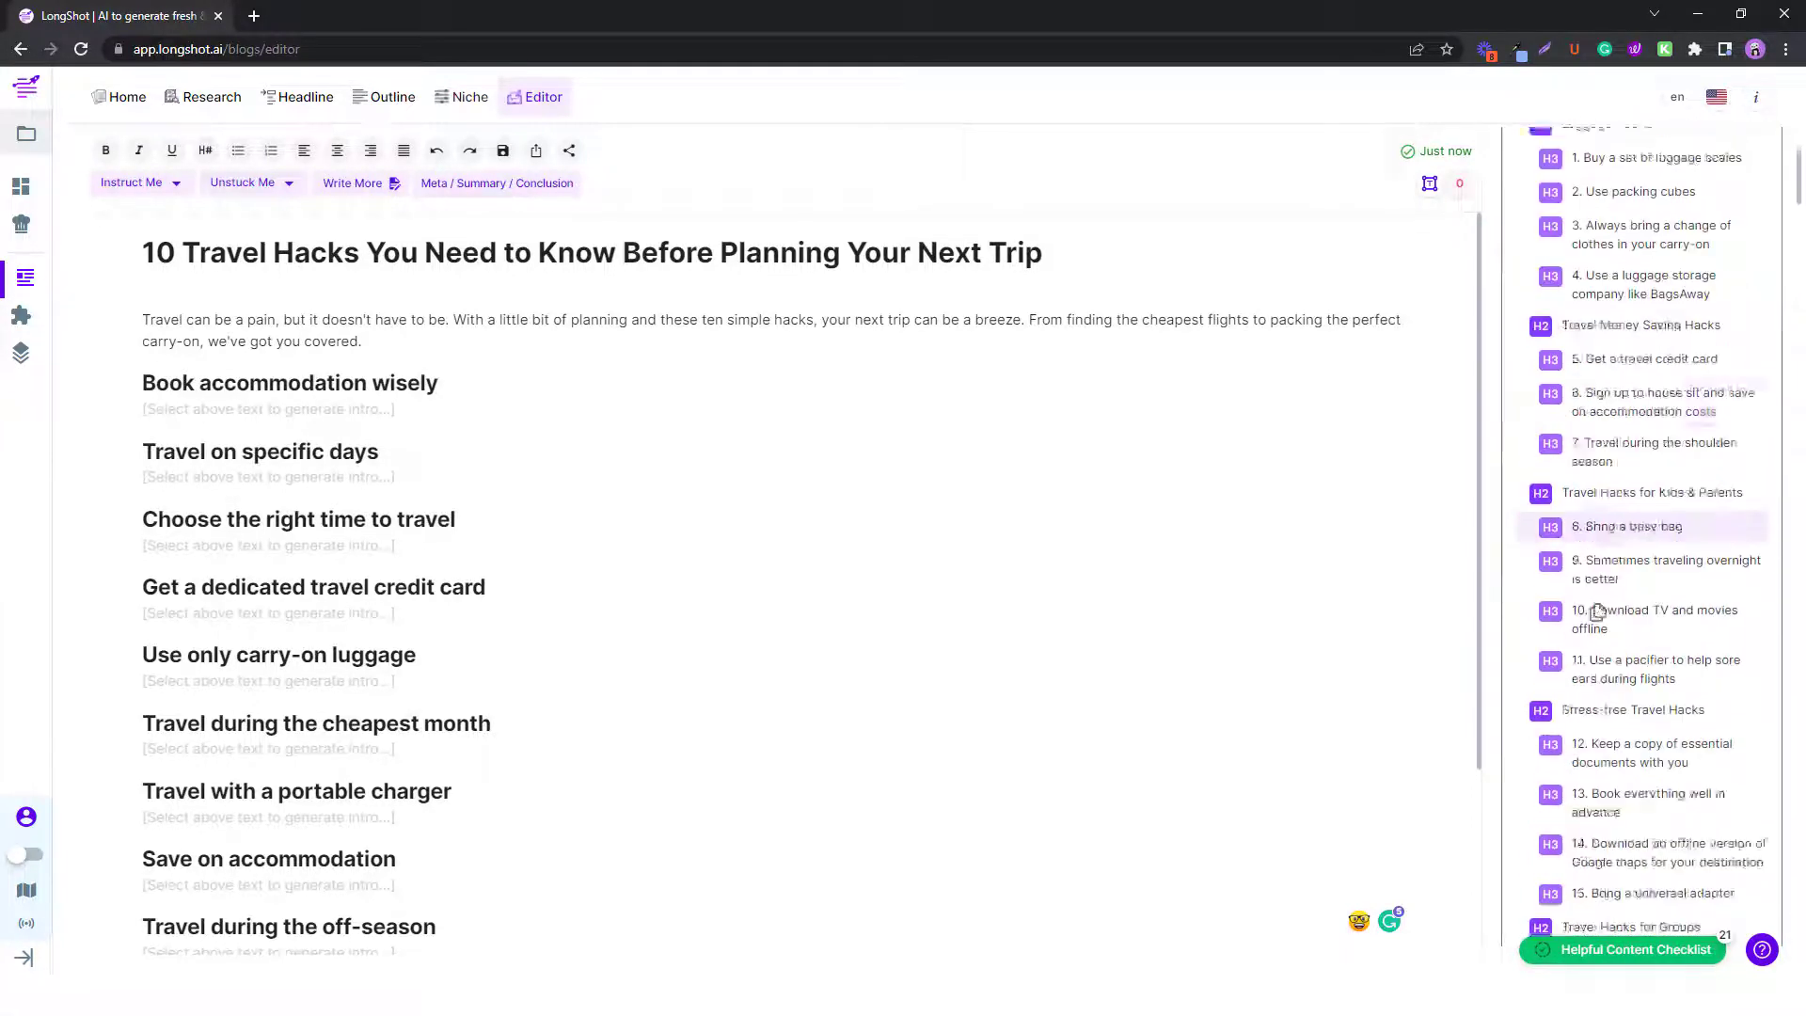
pyautogui.scroll(-8, 1589, 623)
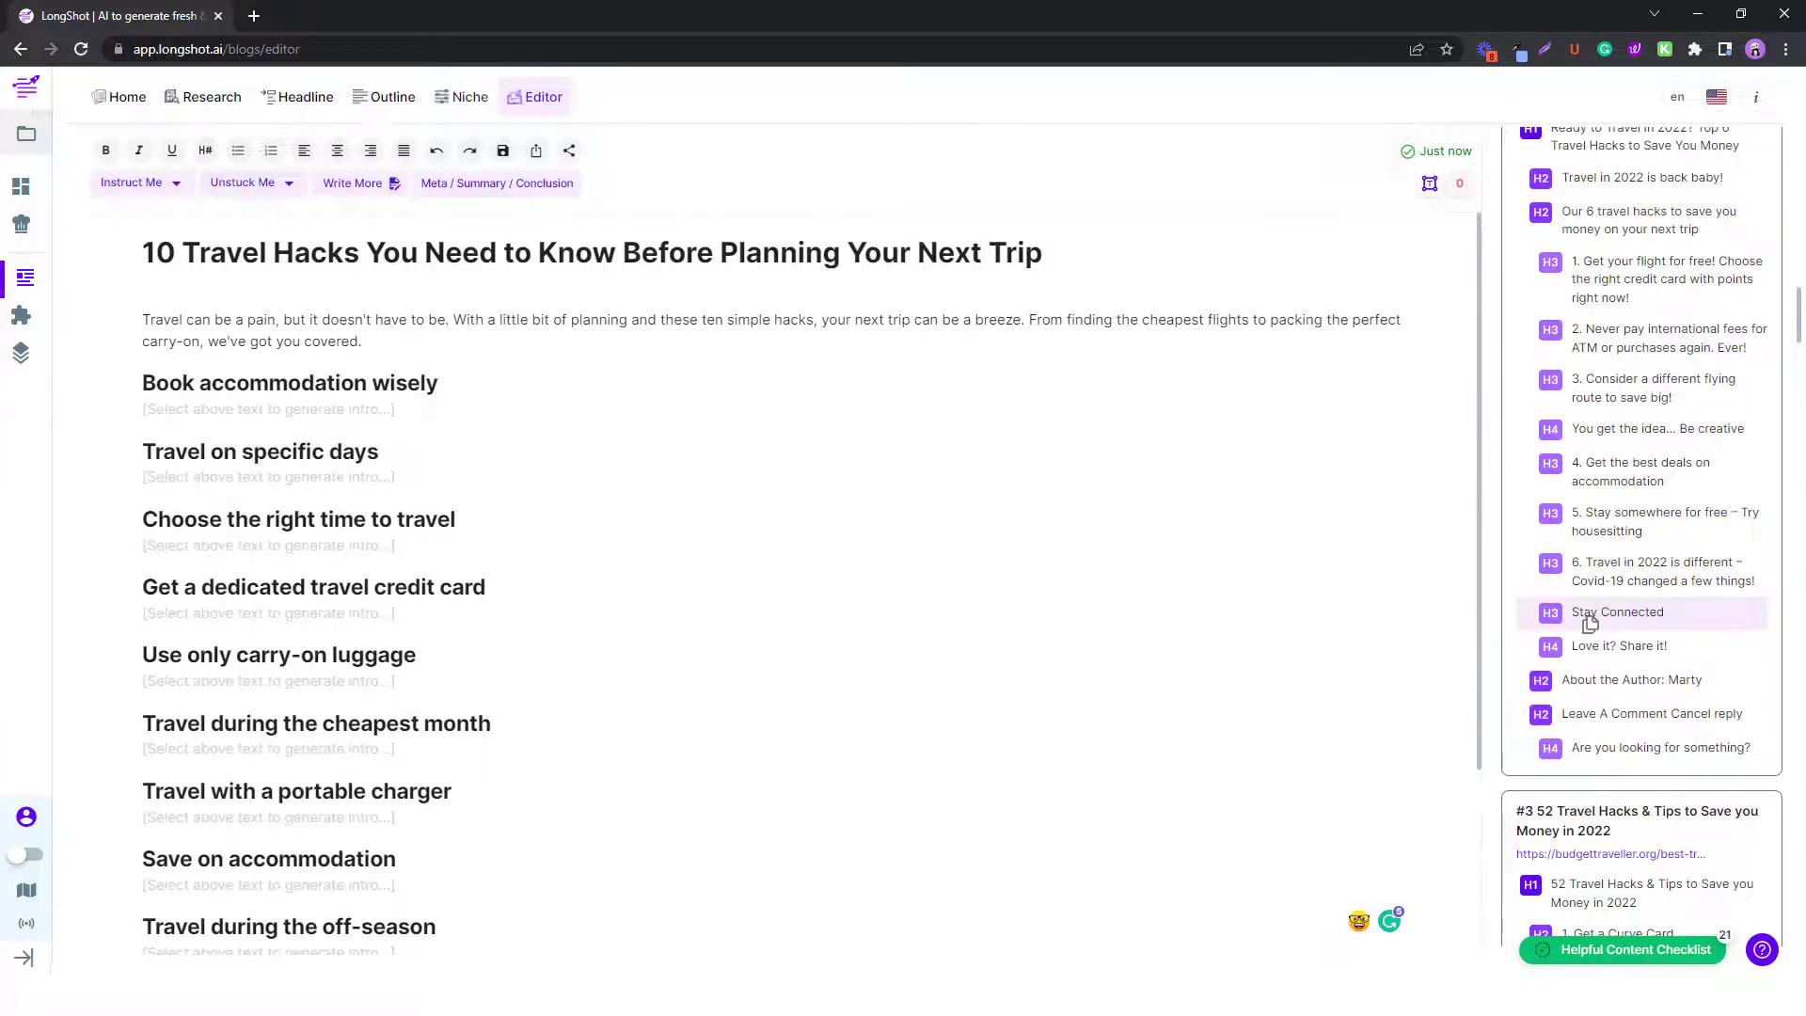
pyautogui.scroll(-5, 1589, 623)
pyautogui.scroll(-1, 890, 697)
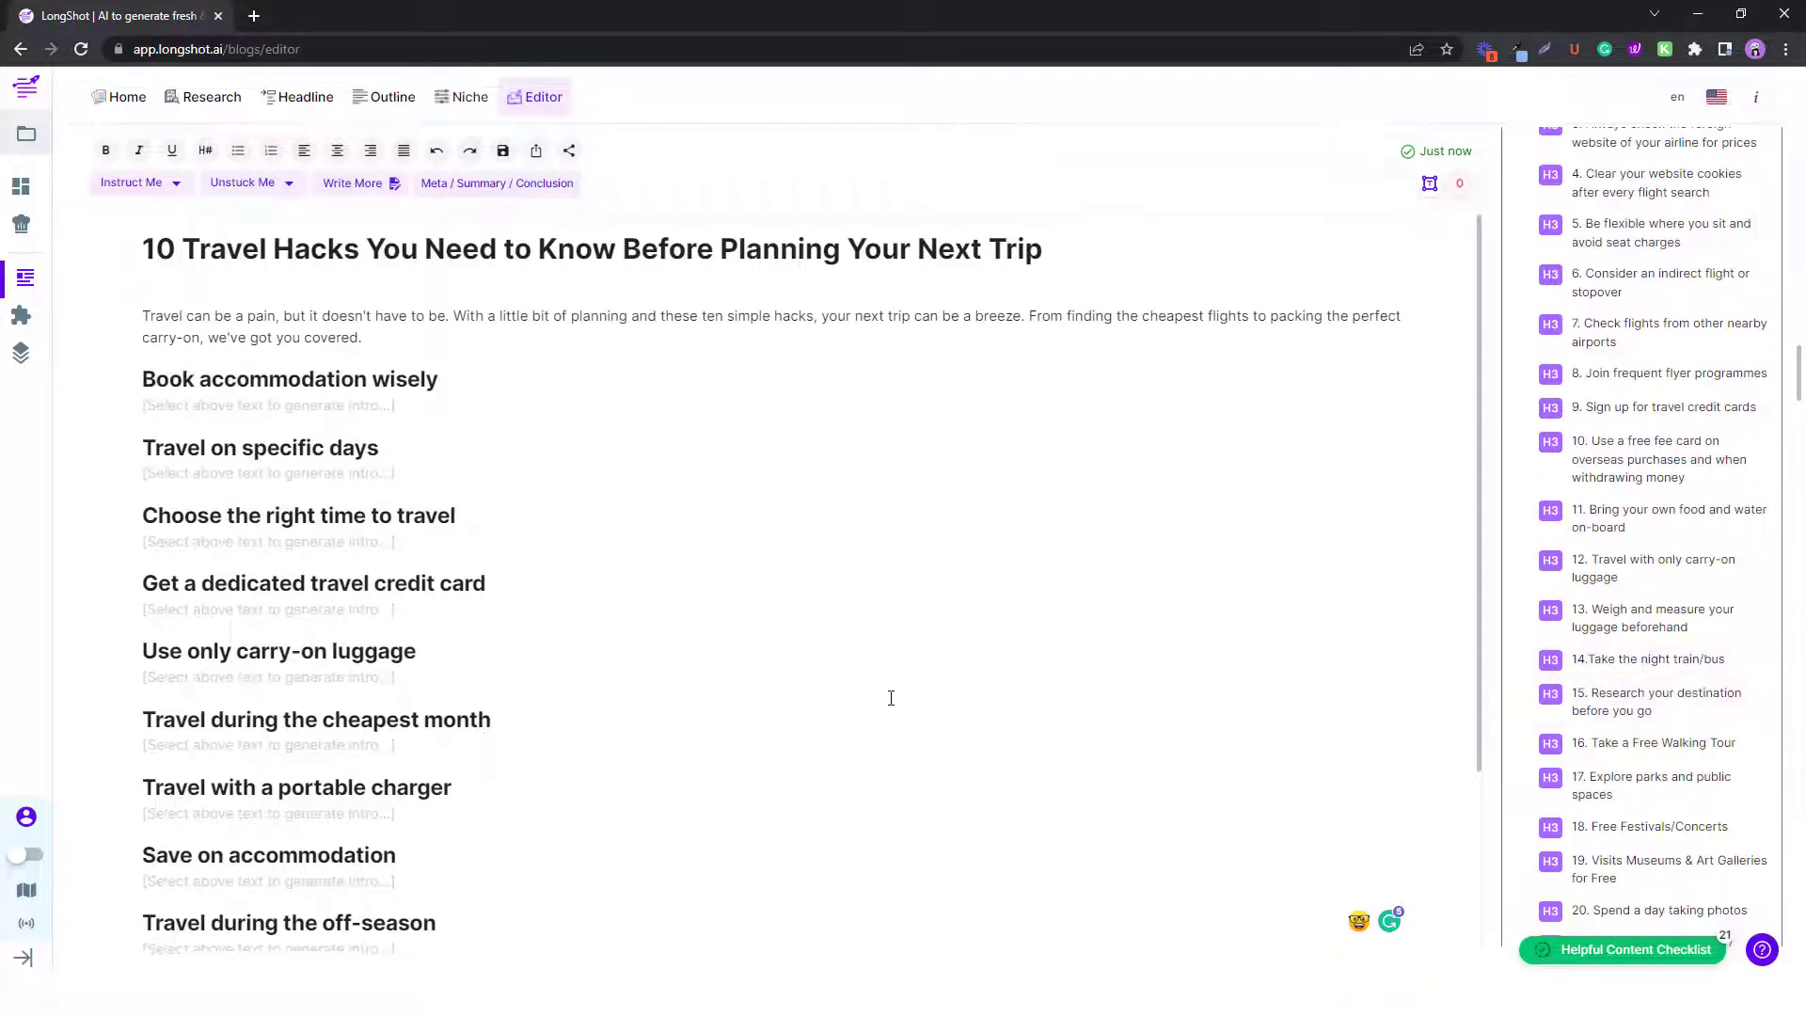
# Copy the competitor subheadline "13. Weigh and measure your luggage beforehand" to the end of the draft, and delete it again.
pyautogui.scroll(-3, 891, 698)
pyautogui.click(1591, 613)
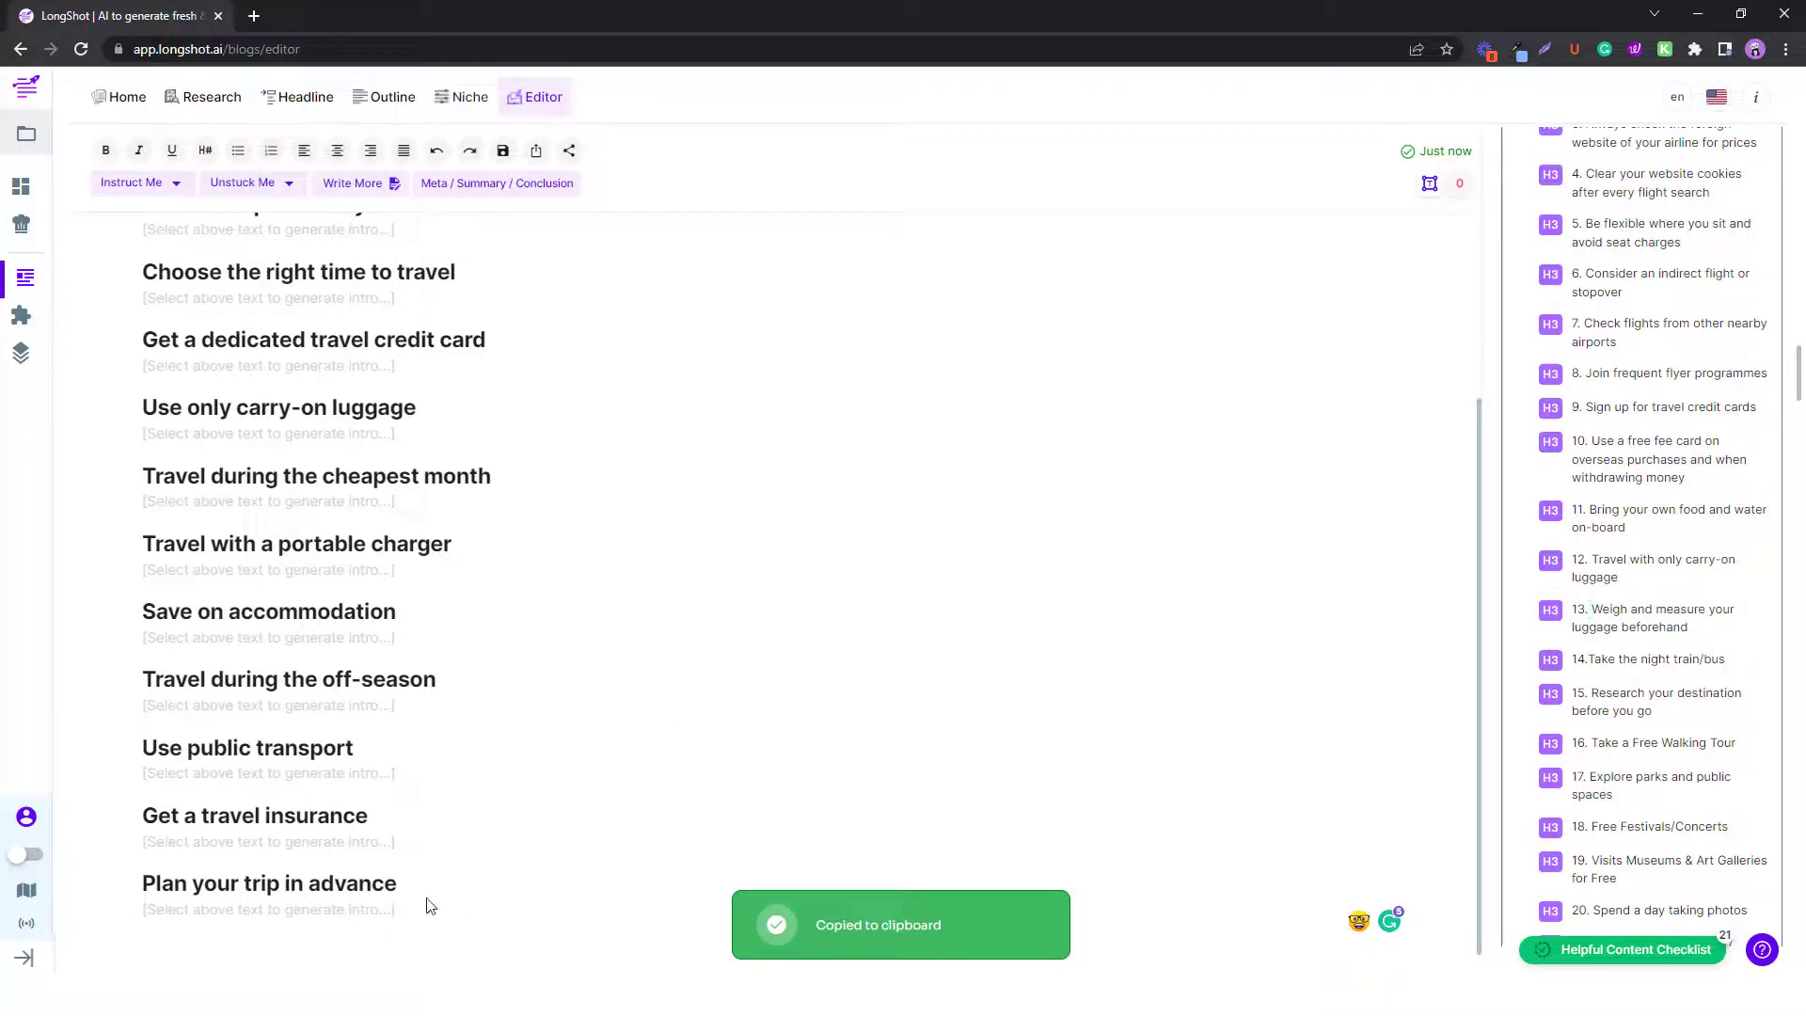
pyautogui.hotkey('ctrl', 'v')
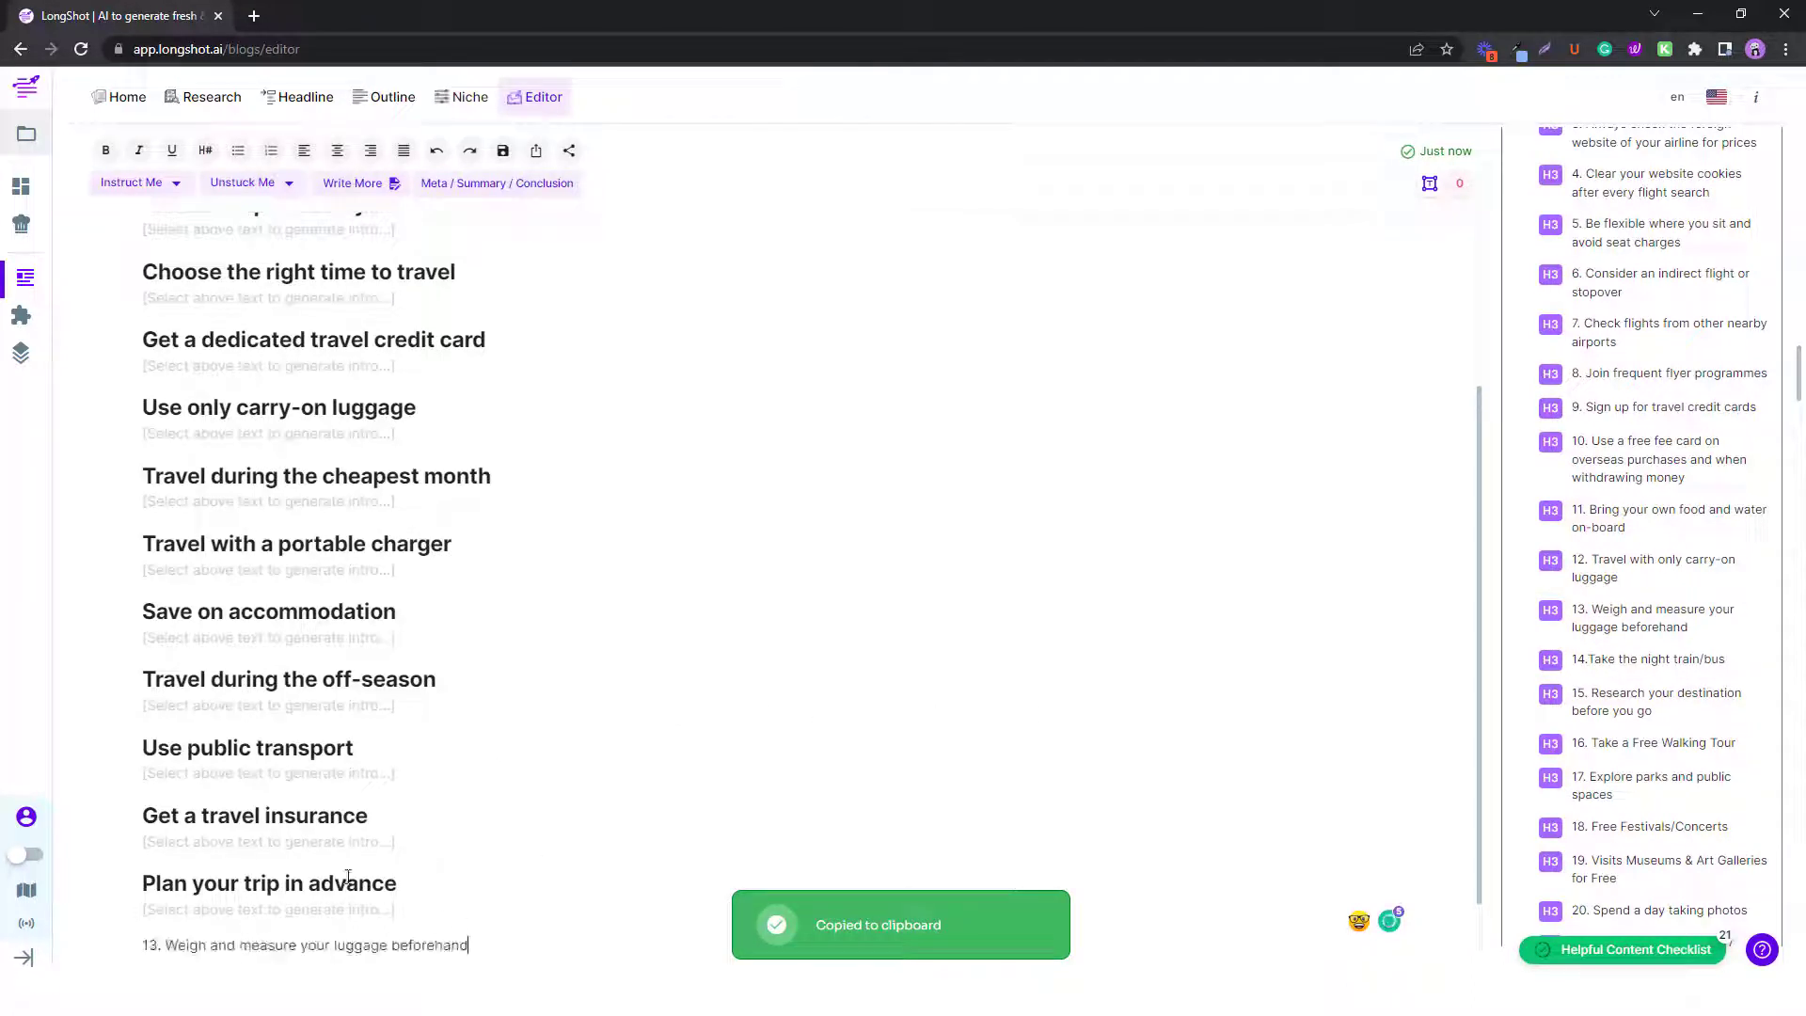
pyautogui.click(160, 945)
pyautogui.moveTo(164, 949); pyautogui.dragTo(125, 951)
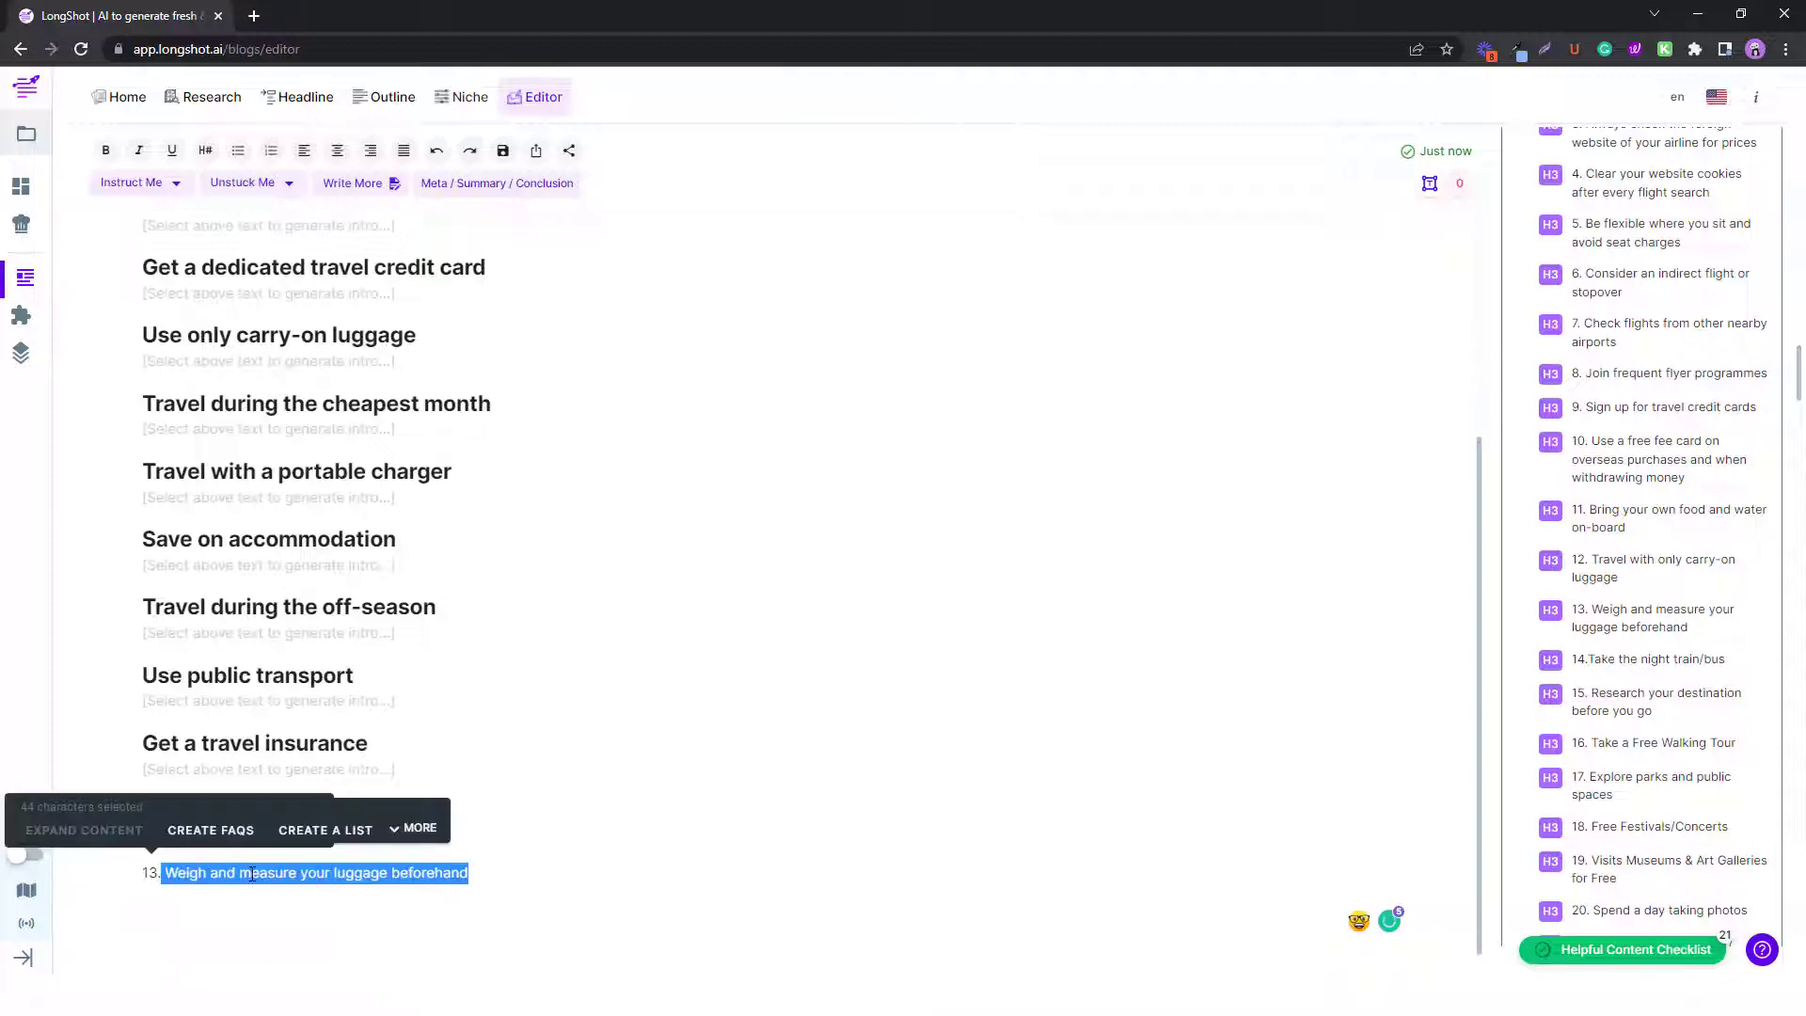
pyautogui.tripleClick(251, 872)
pyautogui.press('BackSpace')
pyautogui.press('BackSpace')
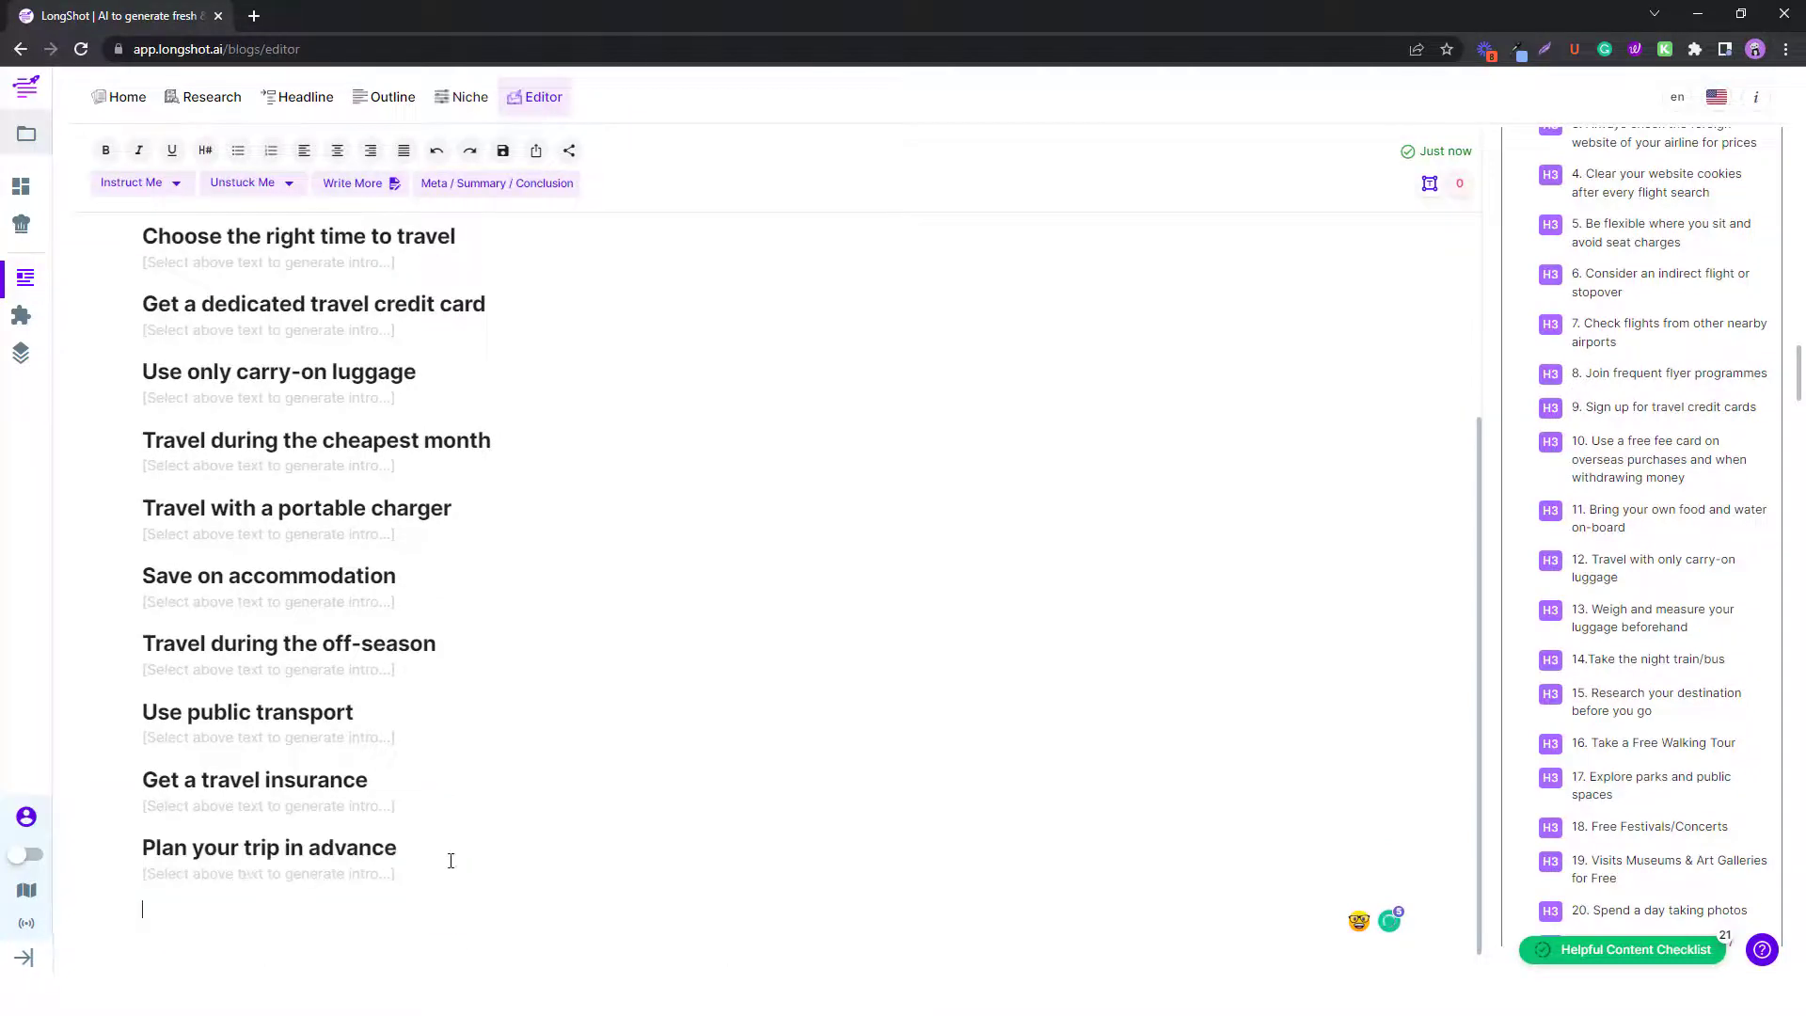
# Leave the research results and check the post's performance metrics, including SEO score, word count and reading score.
pyautogui.scroll(10, 1577, 285)
pyautogui.scroll(15, 1570, 387)
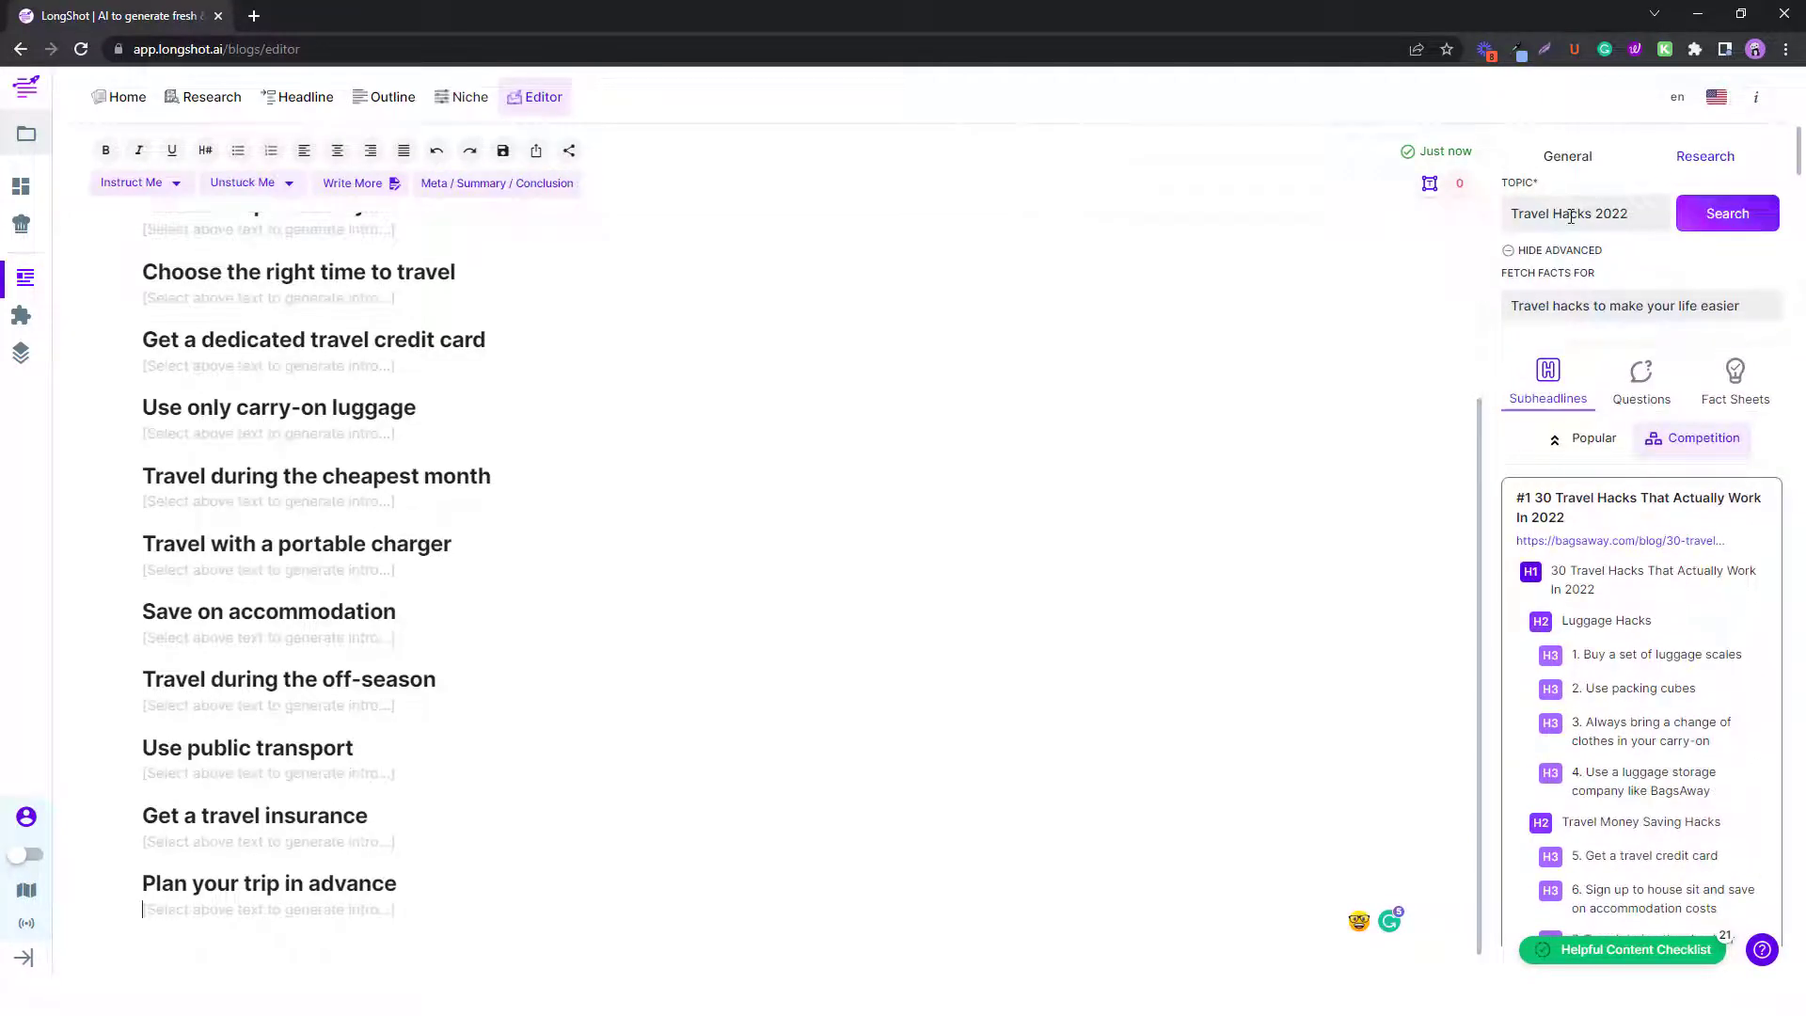
pyautogui.click(1566, 156)
pyautogui.click(1548, 311)
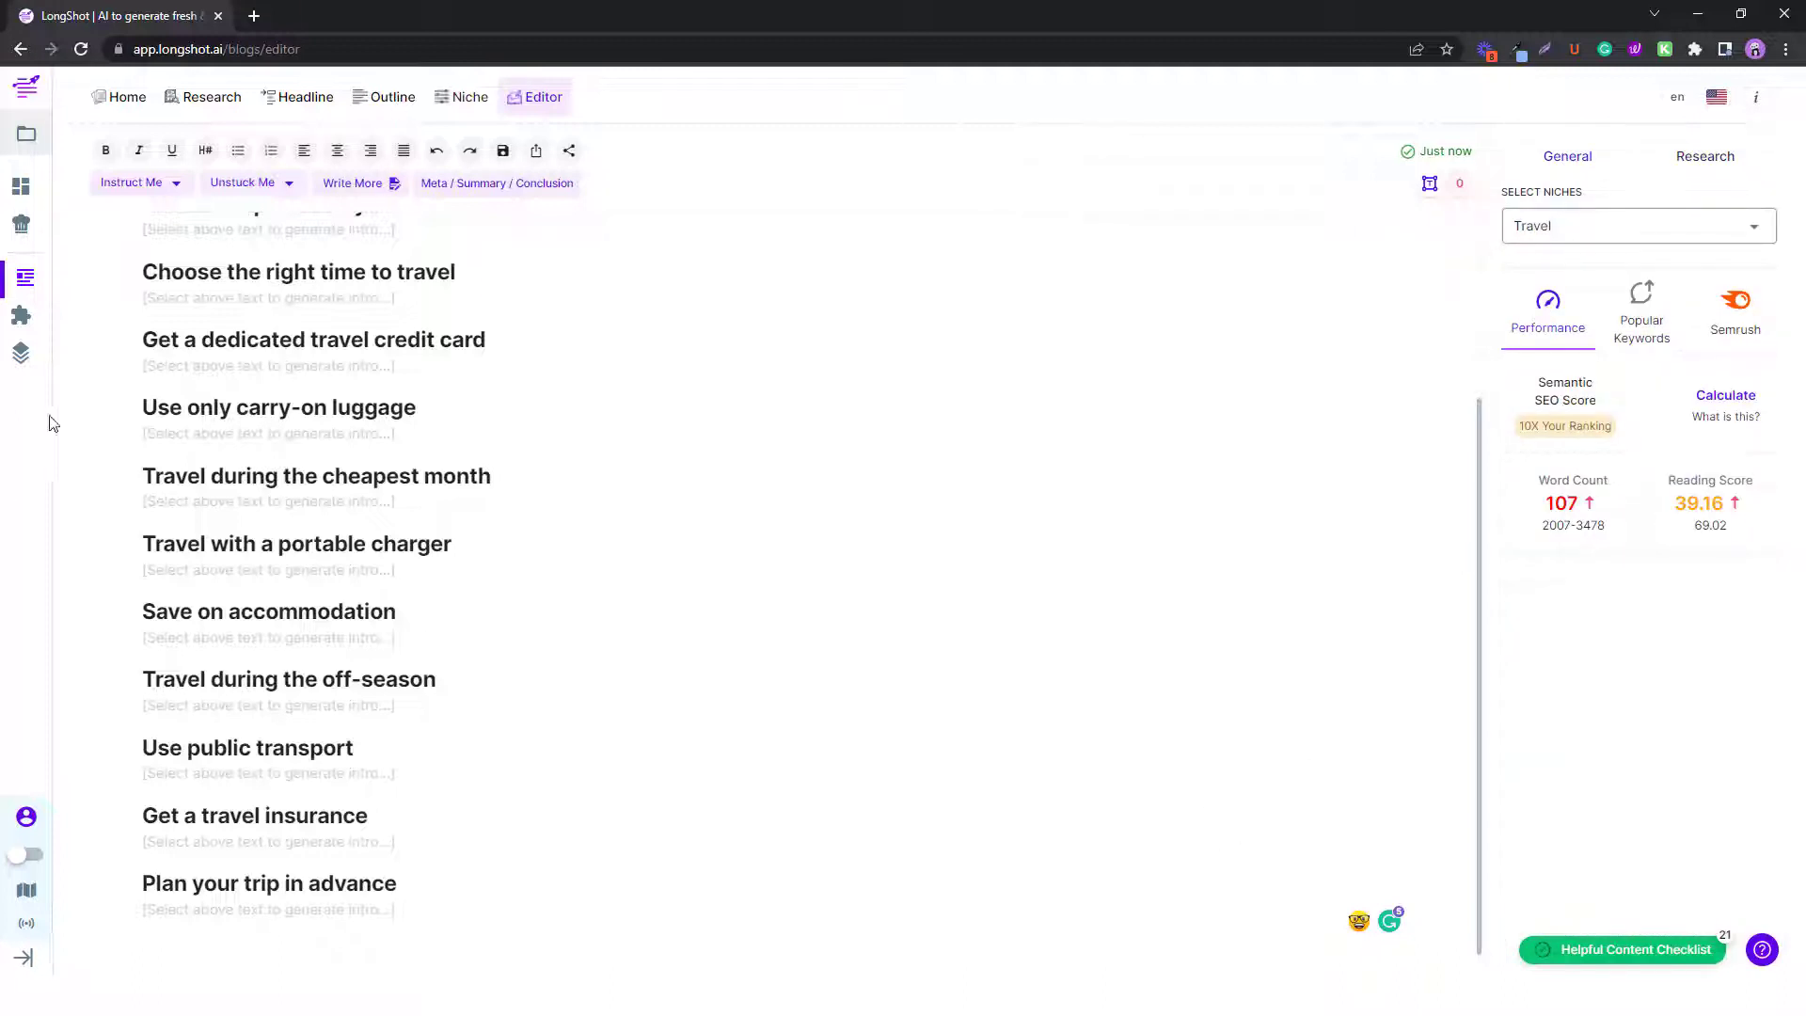
pyautogui.scroll(3, 360, 432)
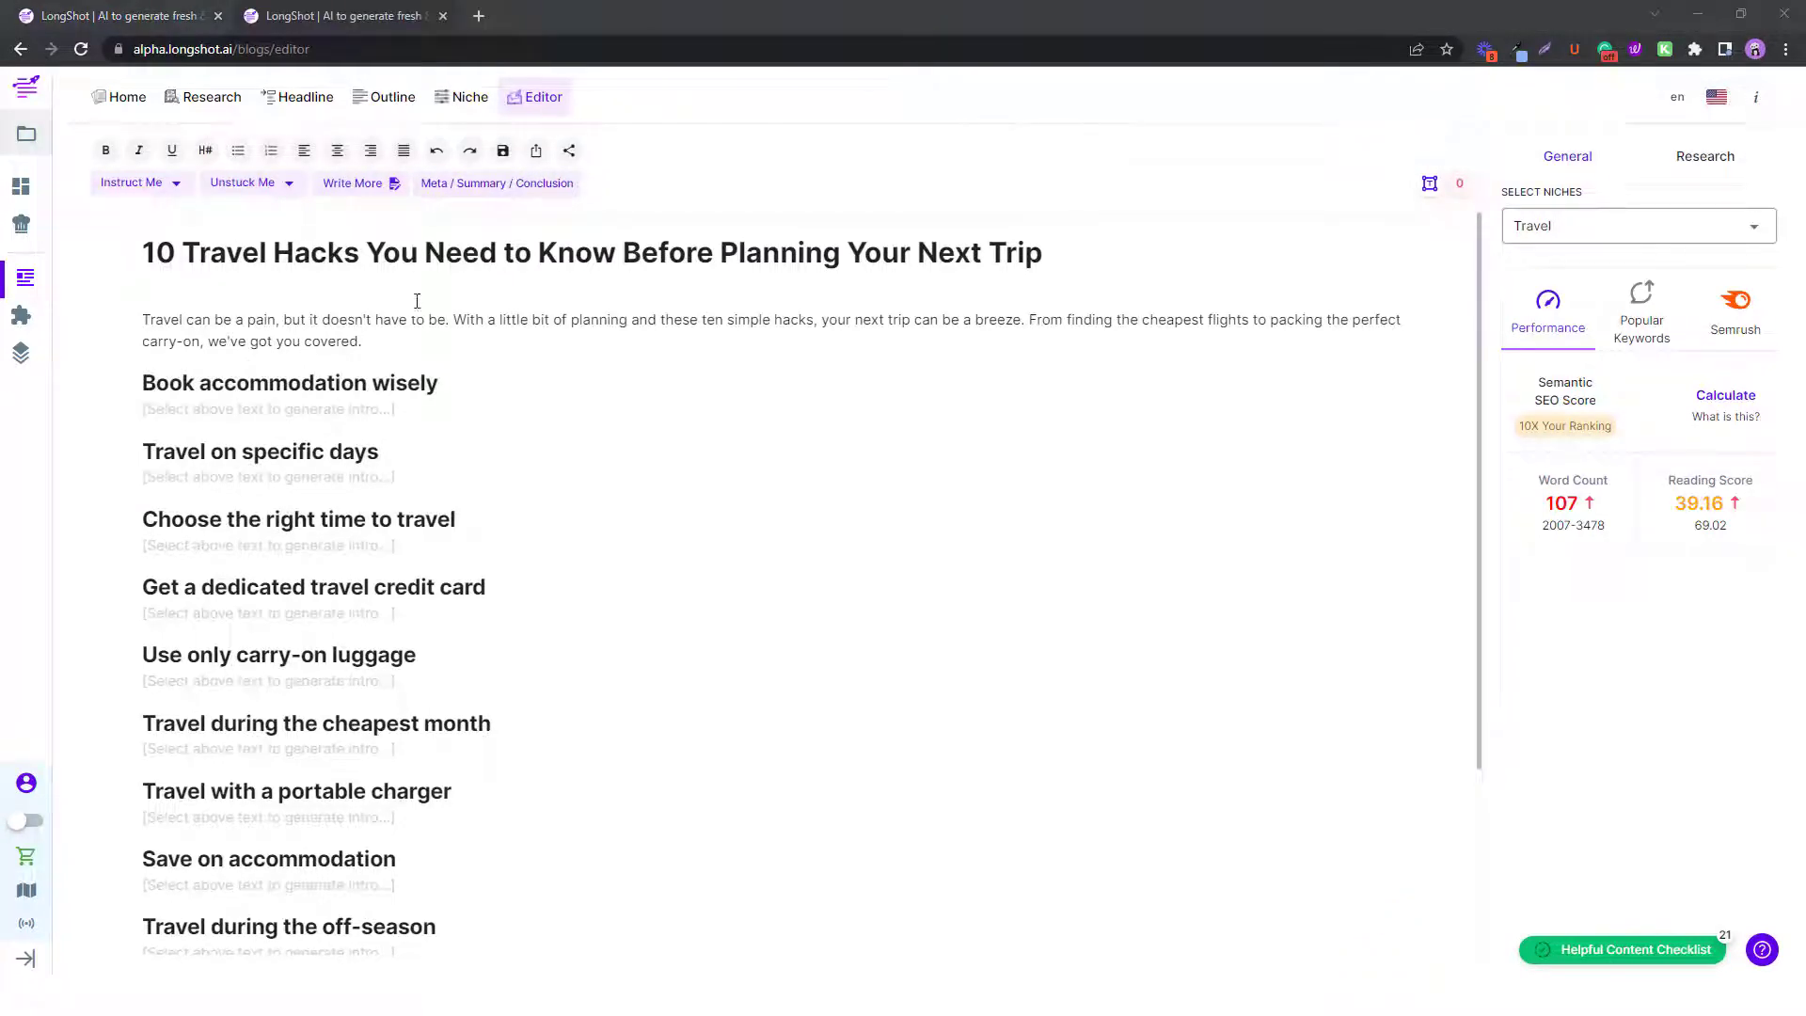
pyautogui.moveTo(148, 319); pyautogui.dragTo(362, 341)
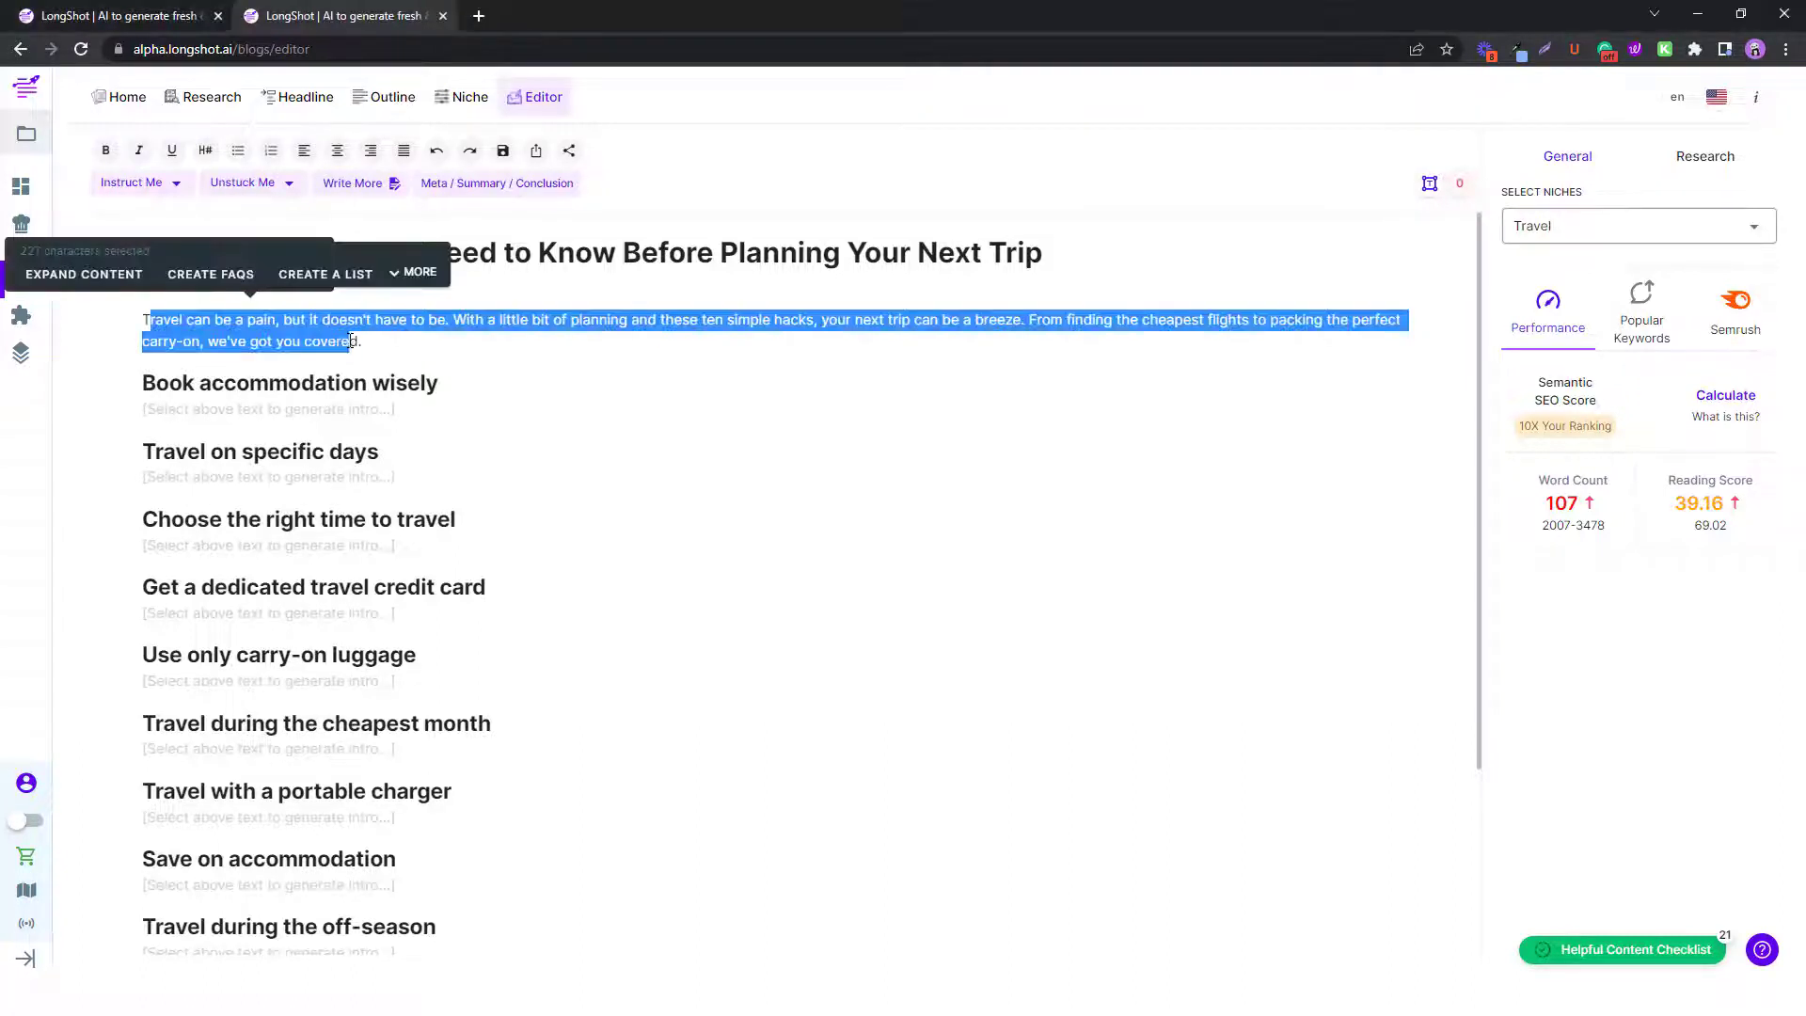
pyautogui.click(362, 342)
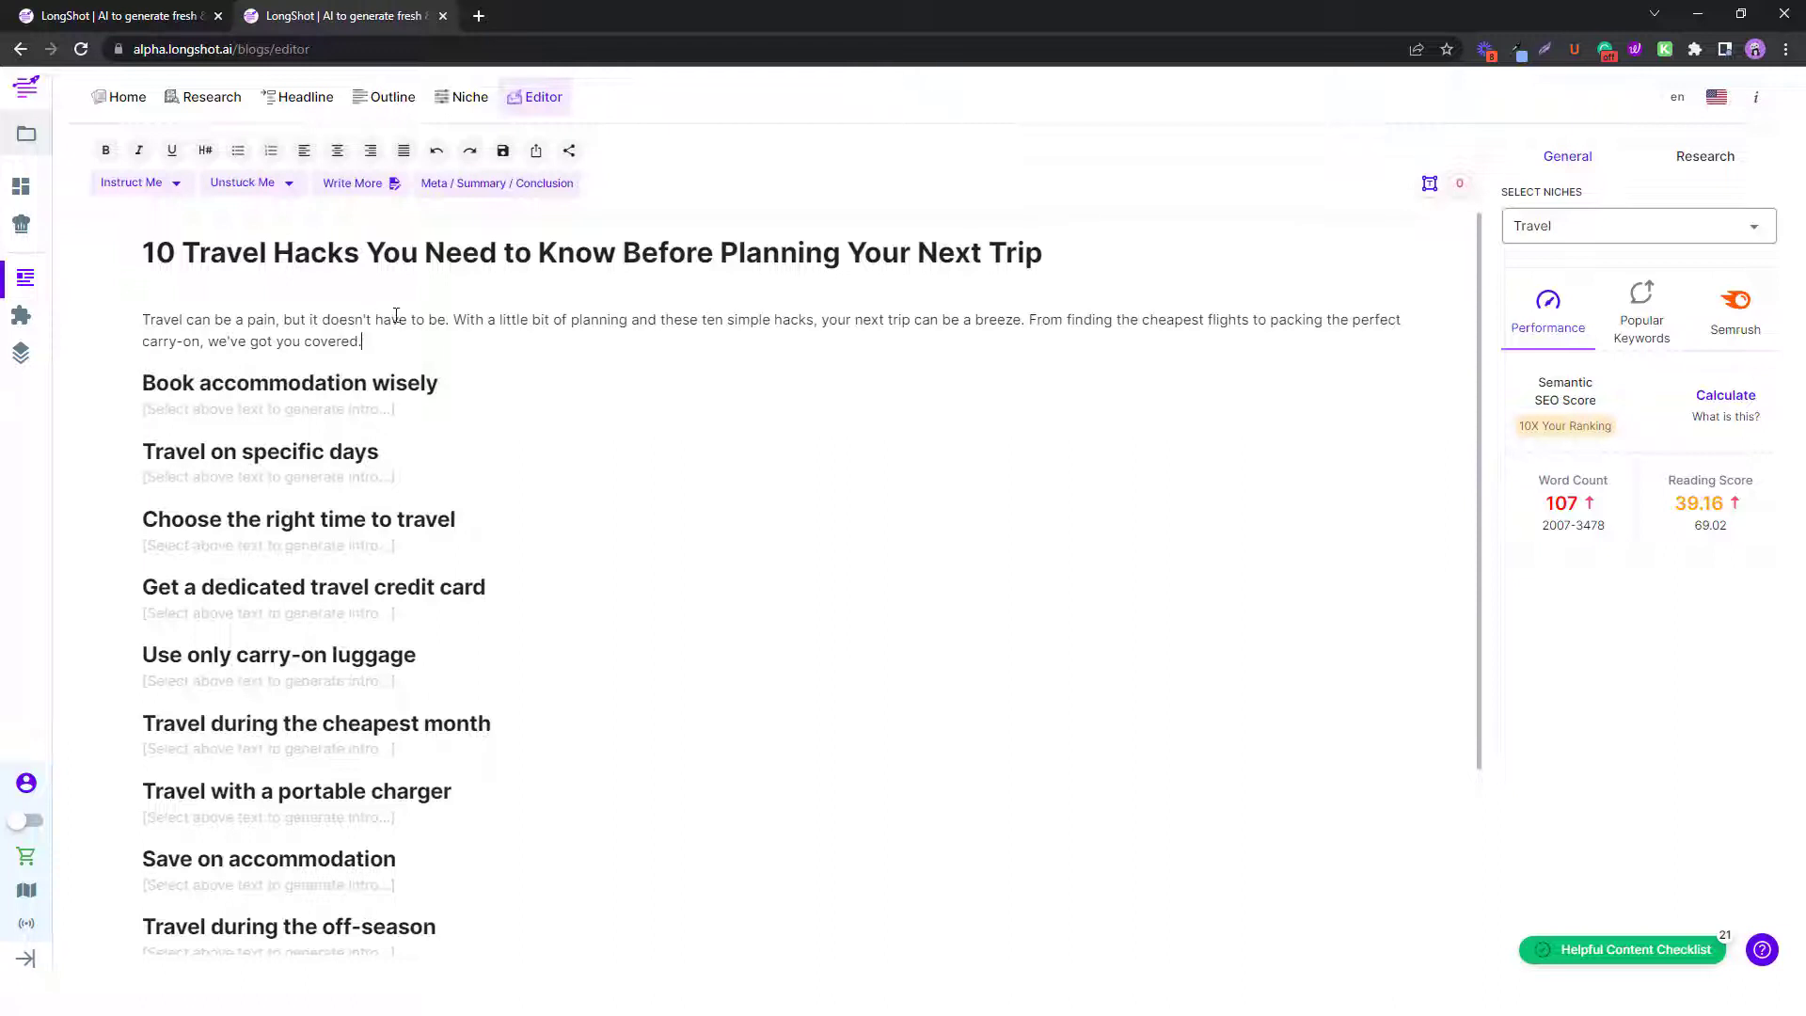
pyautogui.tripleClick(318, 254)
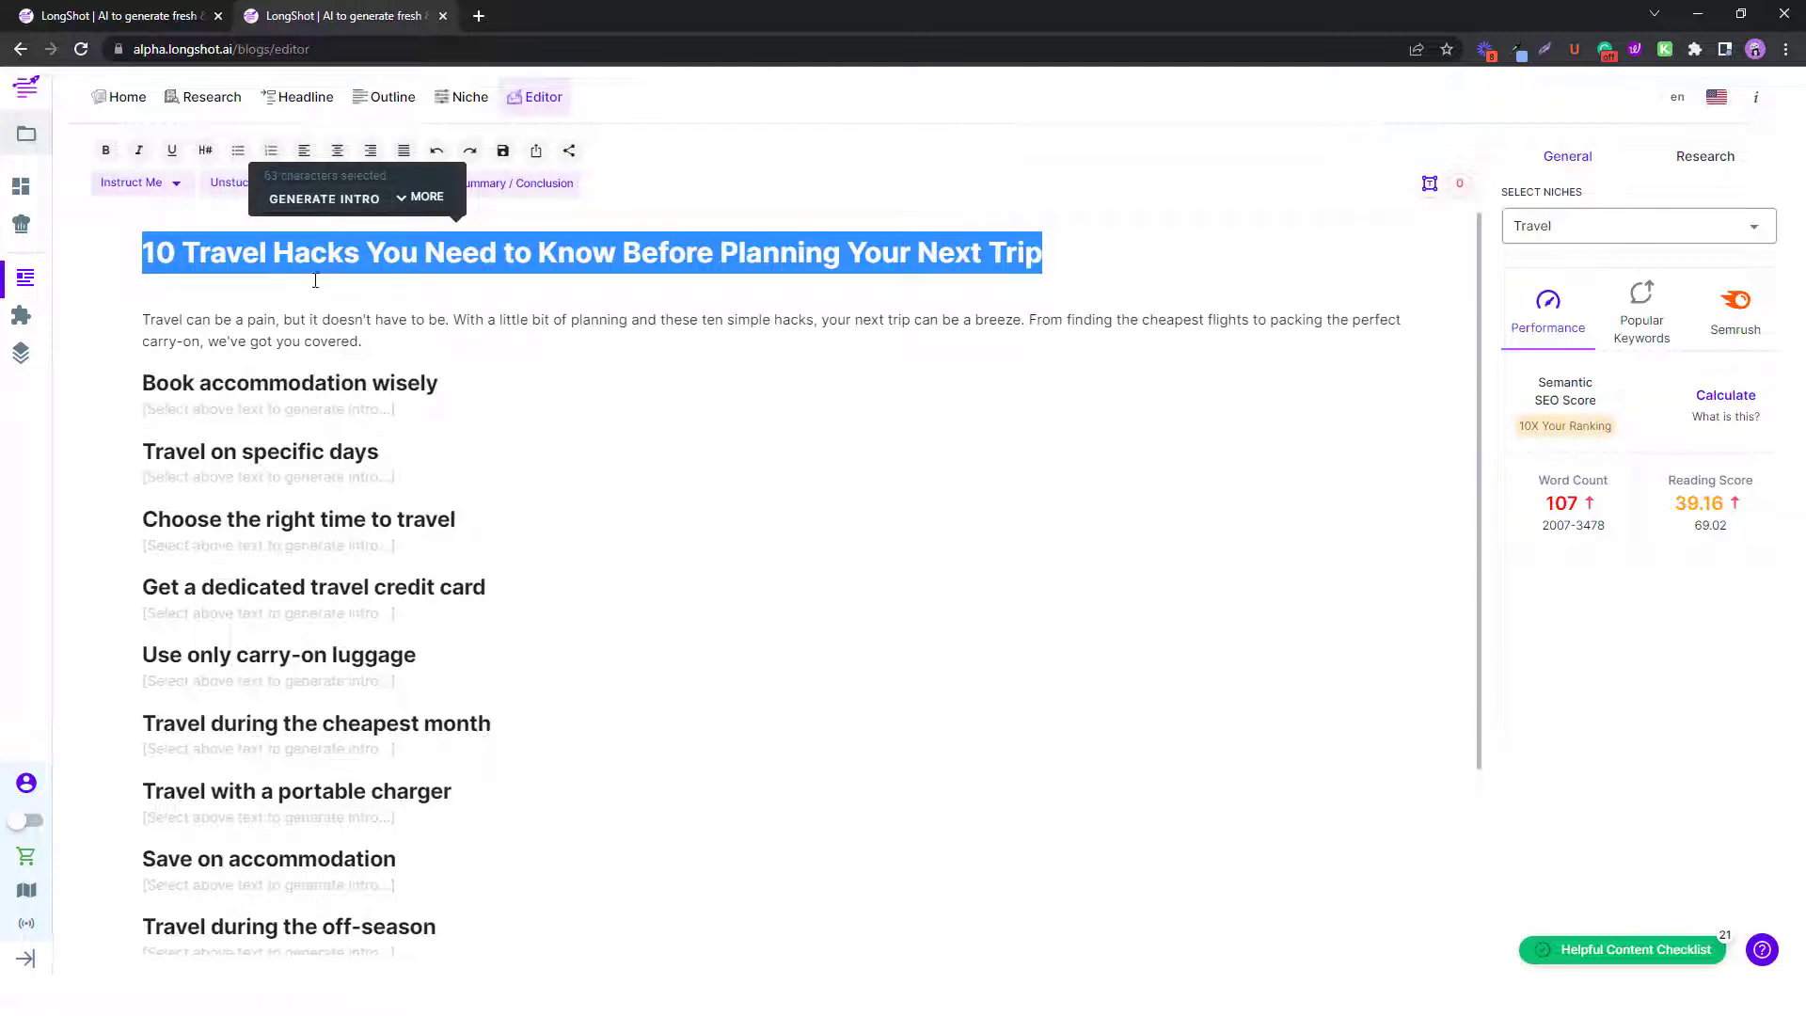
pyautogui.click(394, 301)
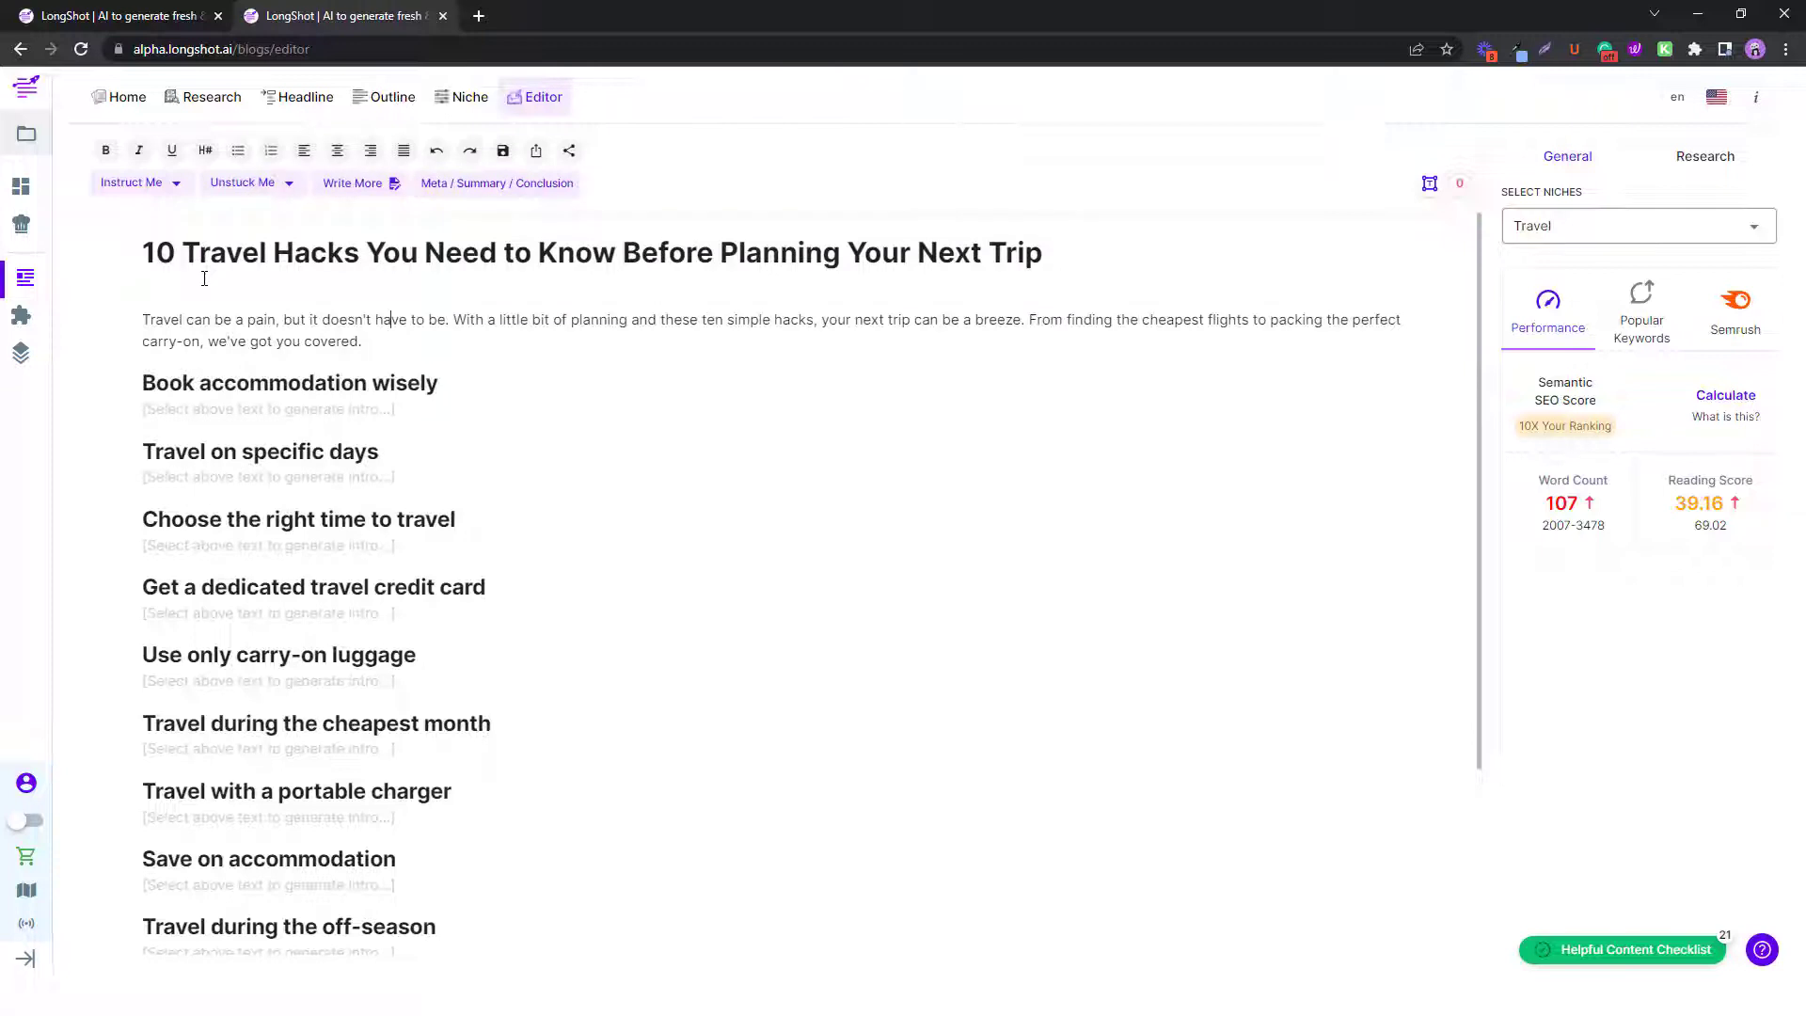
pyautogui.click(176, 186)
pyautogui.click(780, 468)
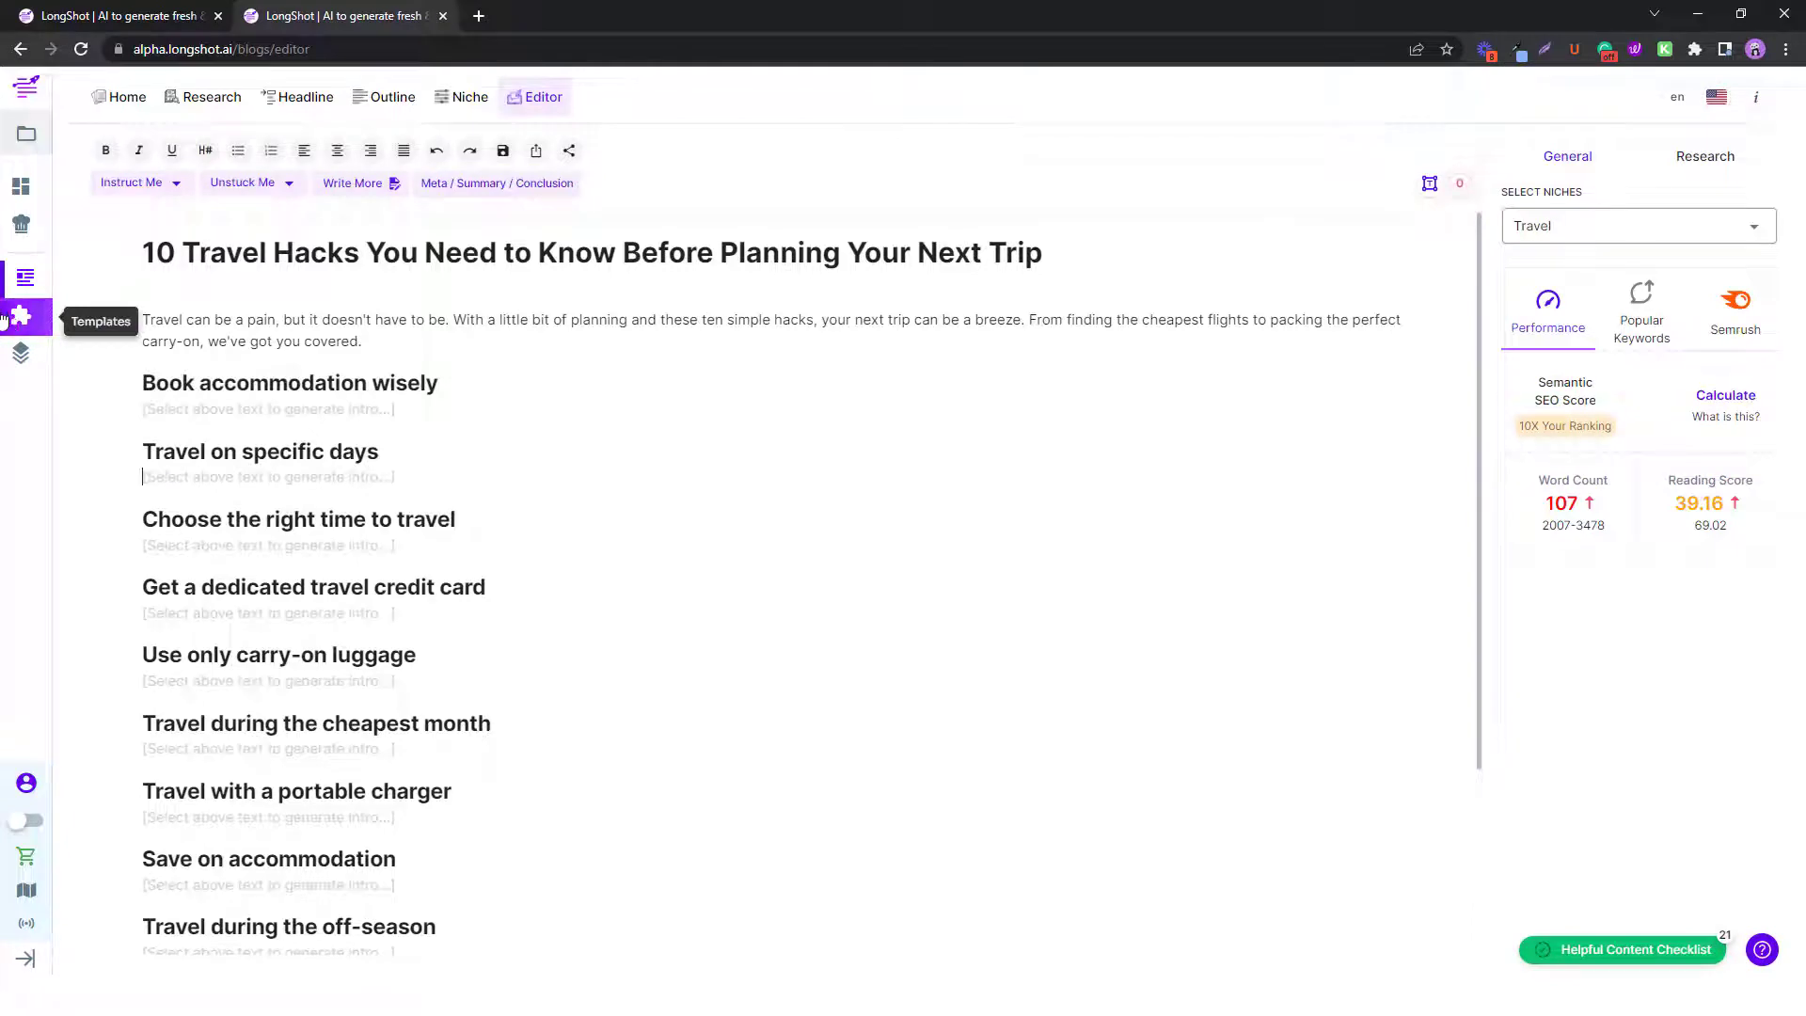
# Open the templates with the draft alongside and choose the Instruct Prompt feature.
pyautogui.click(21, 315)
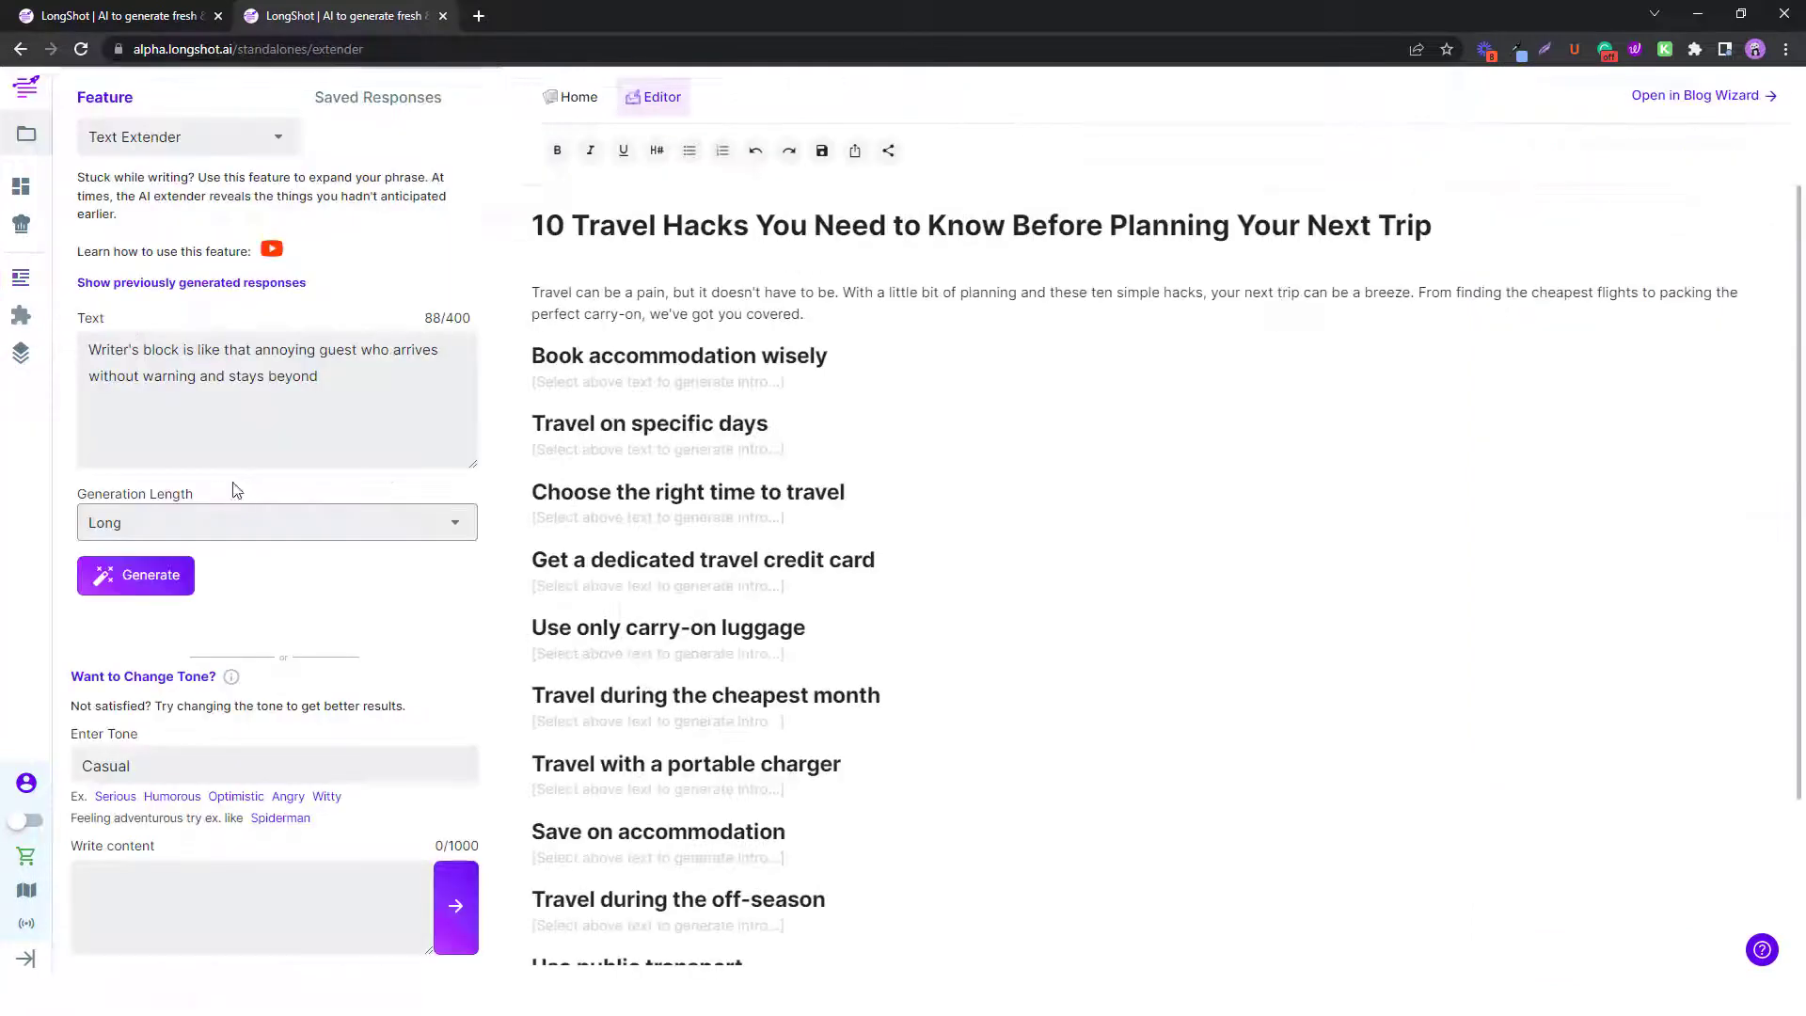
pyautogui.click(167, 139)
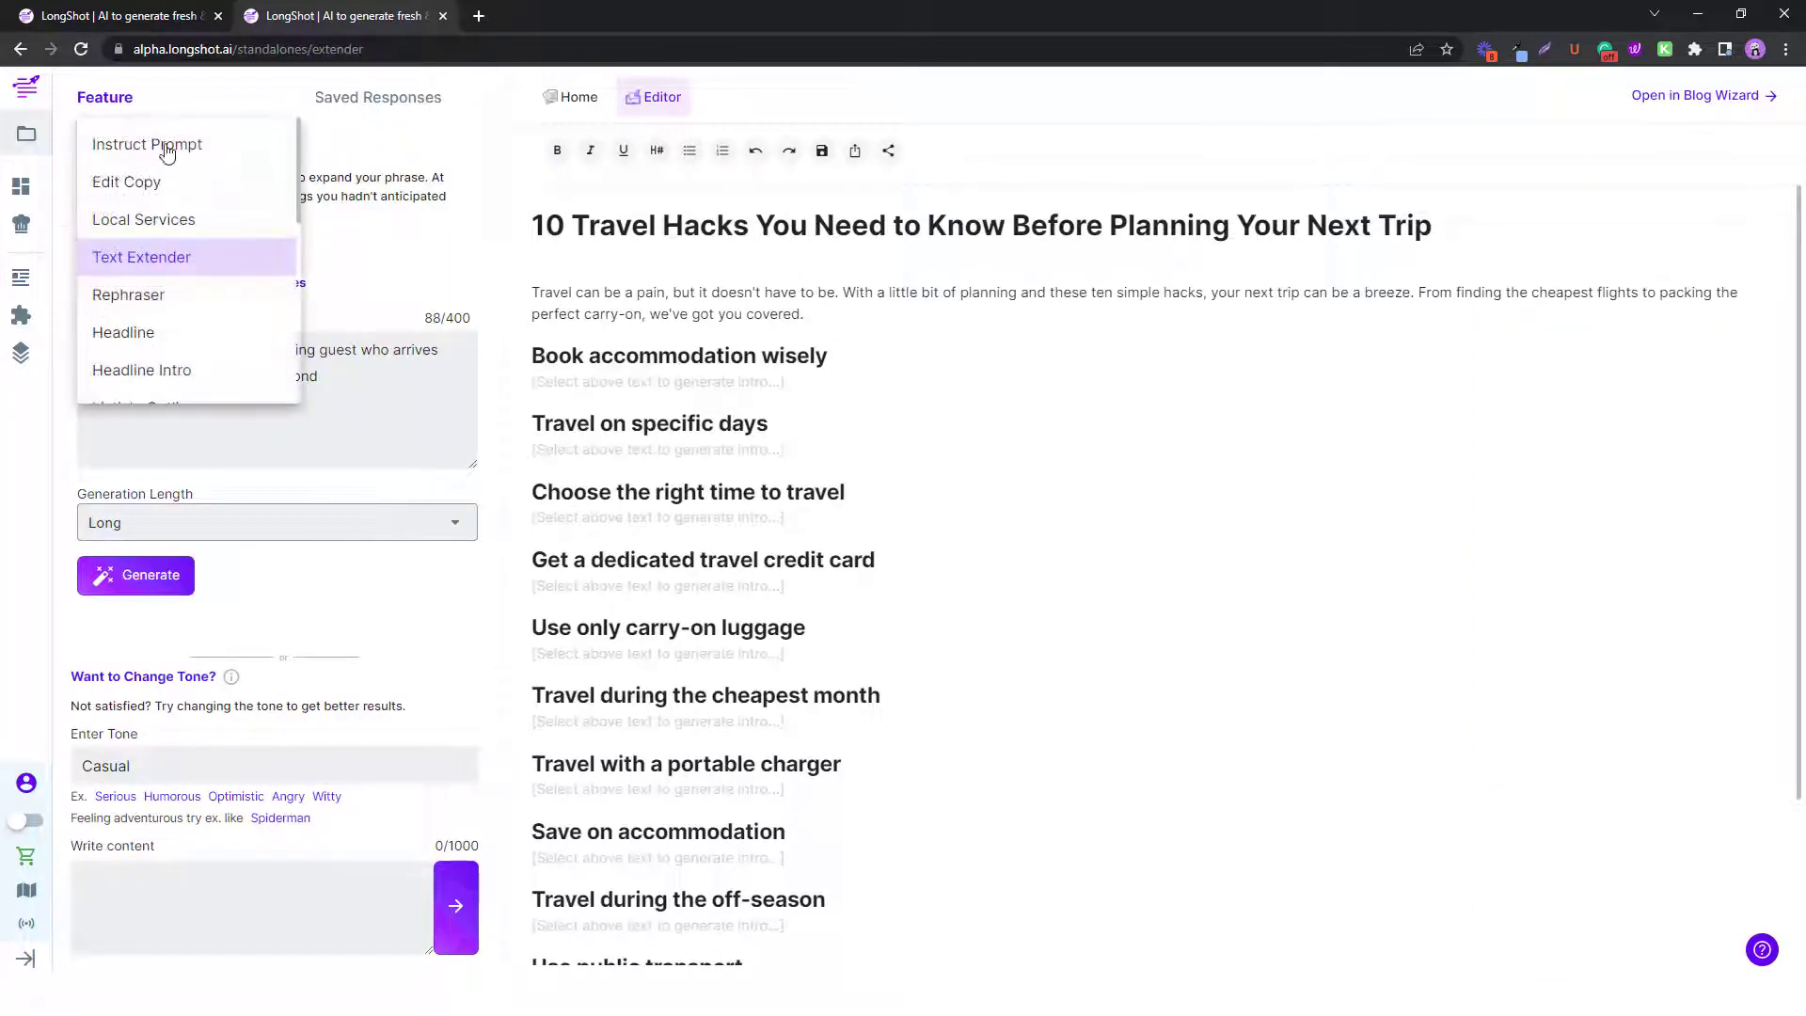
pyautogui.click(167, 144)
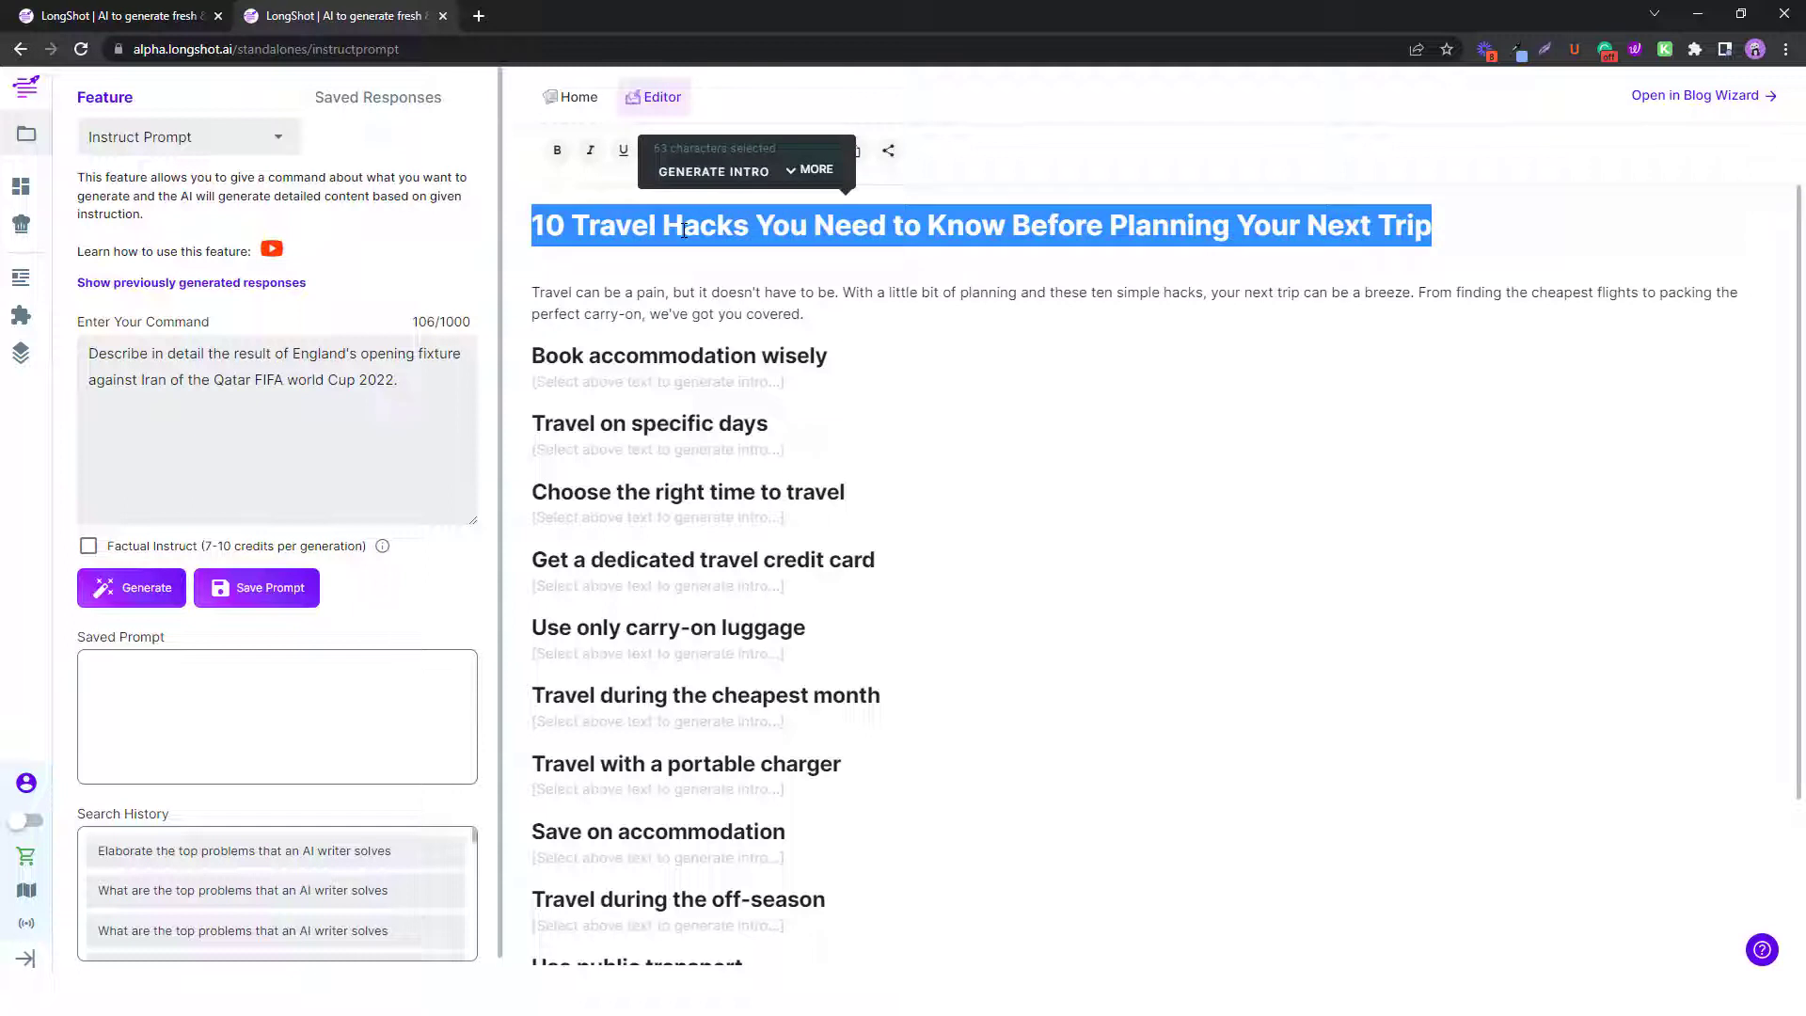
# Generate a response to the command "Write an introduction about the topic, "10 Travel Hacks You Need to Know Before Planning Your Next Trip"", replacing the sample command.
pyautogui.tripleClick(390, 369)
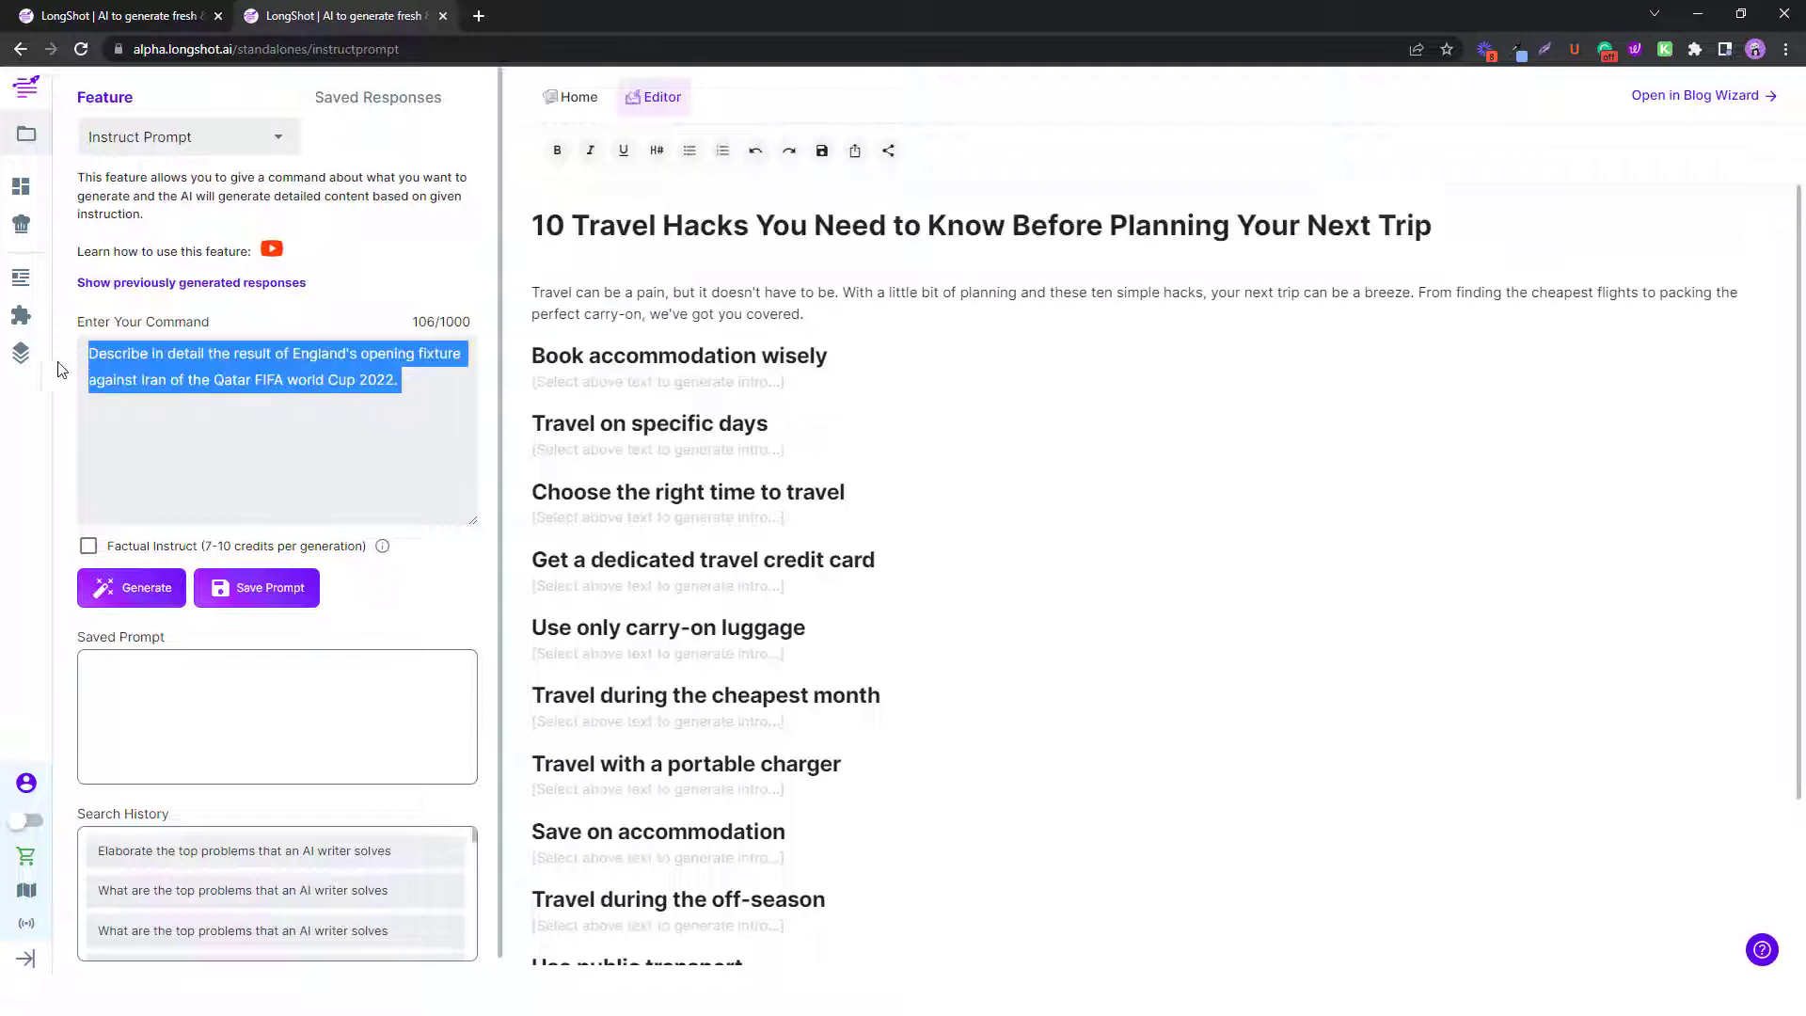
pyautogui.press('BackSpace')
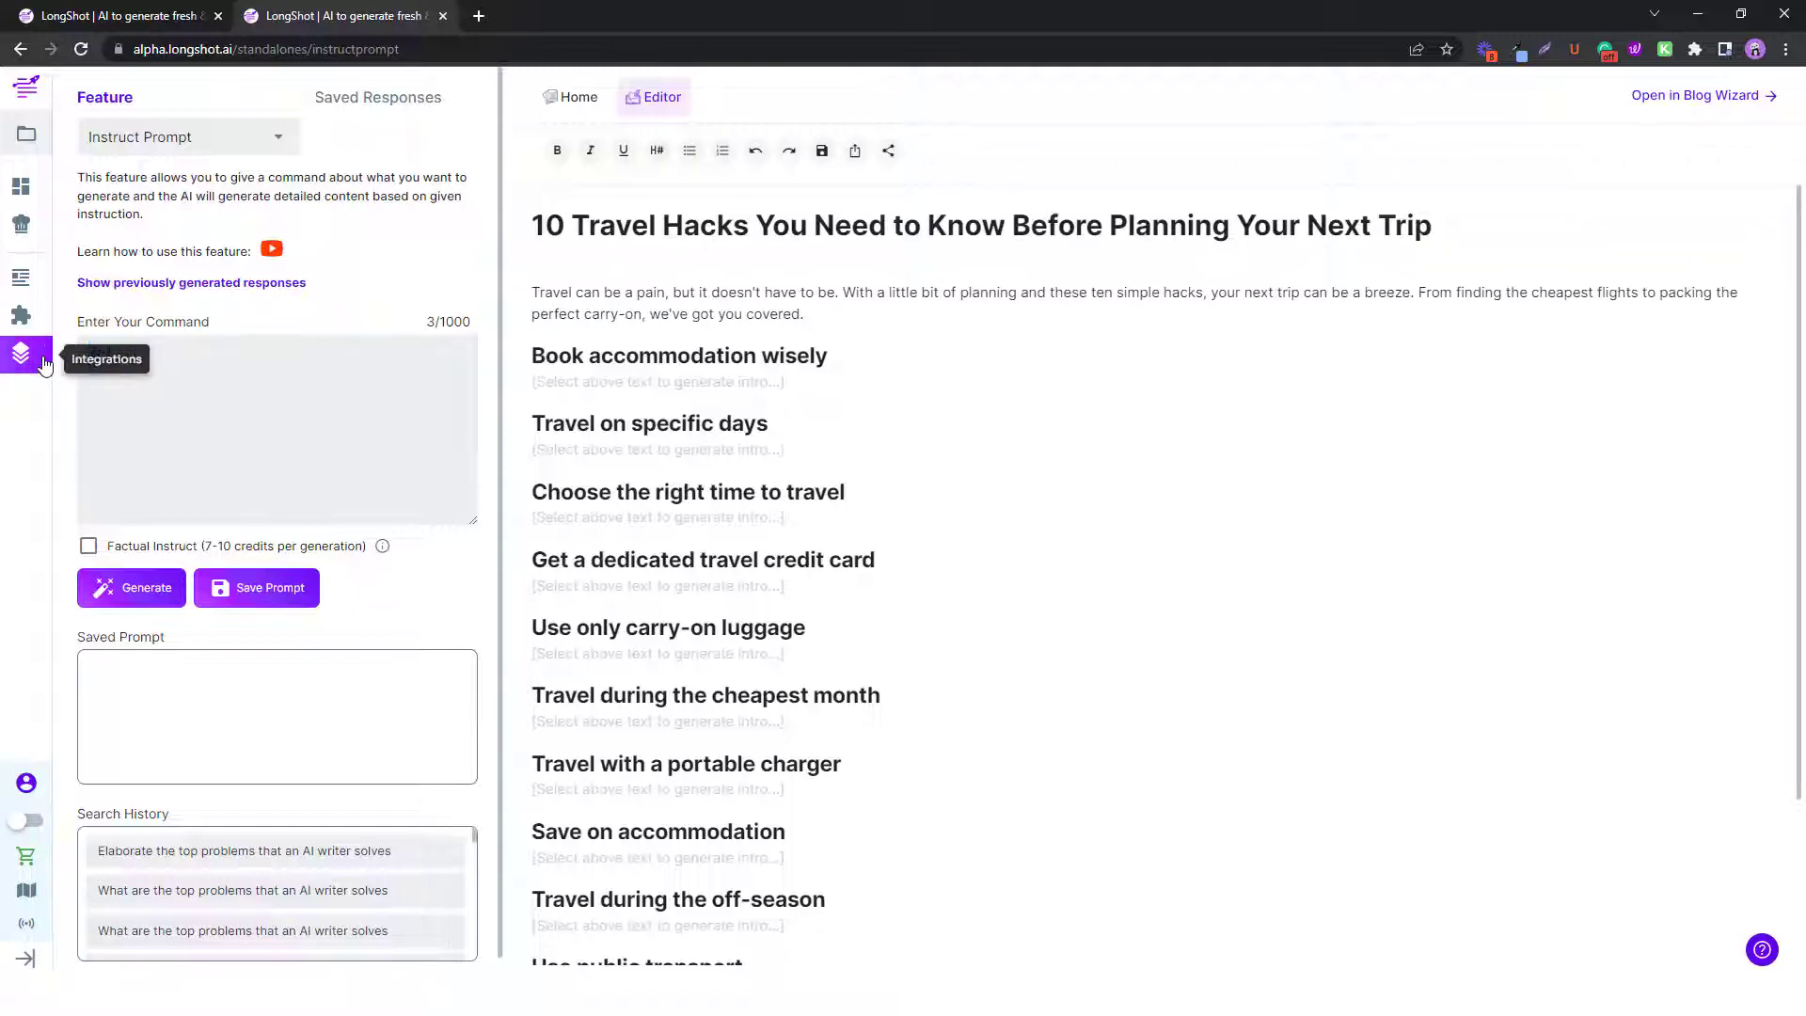
pyautogui.write('Write an introduction about the topic,')
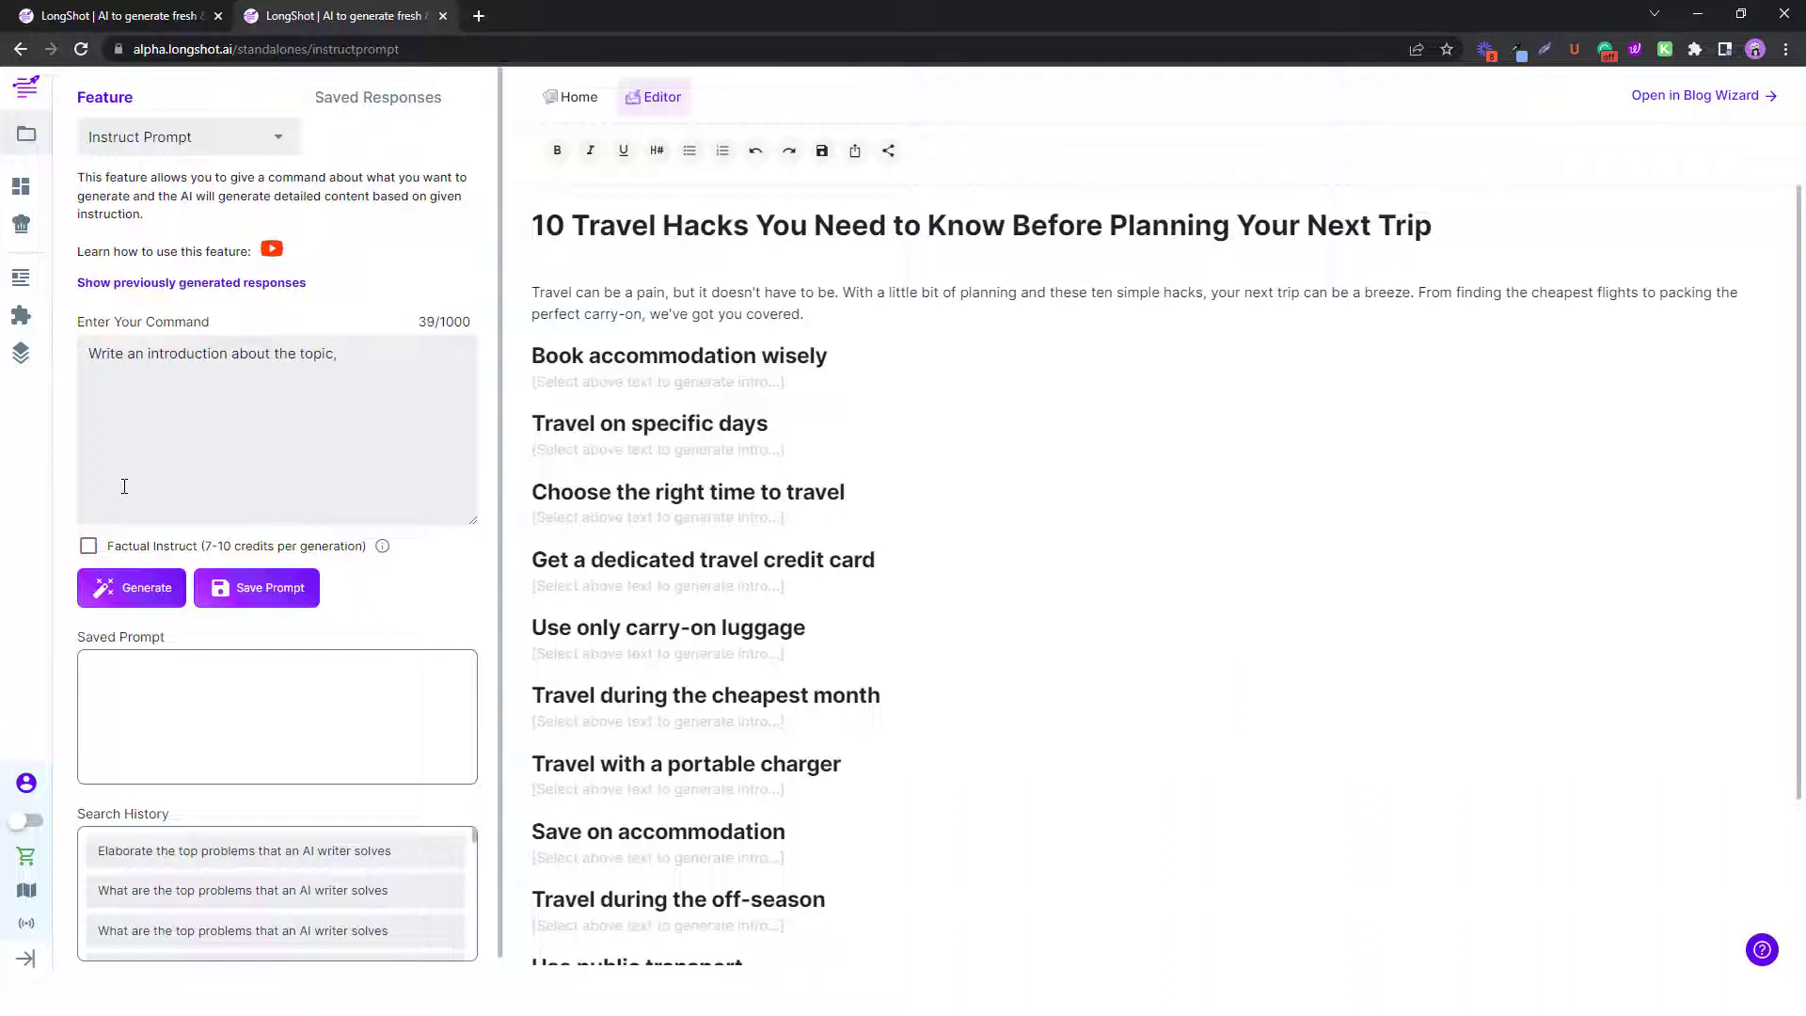
pyautogui.write('"10 Travel Hacks You Need to Know Before Planning Your Next Trip')
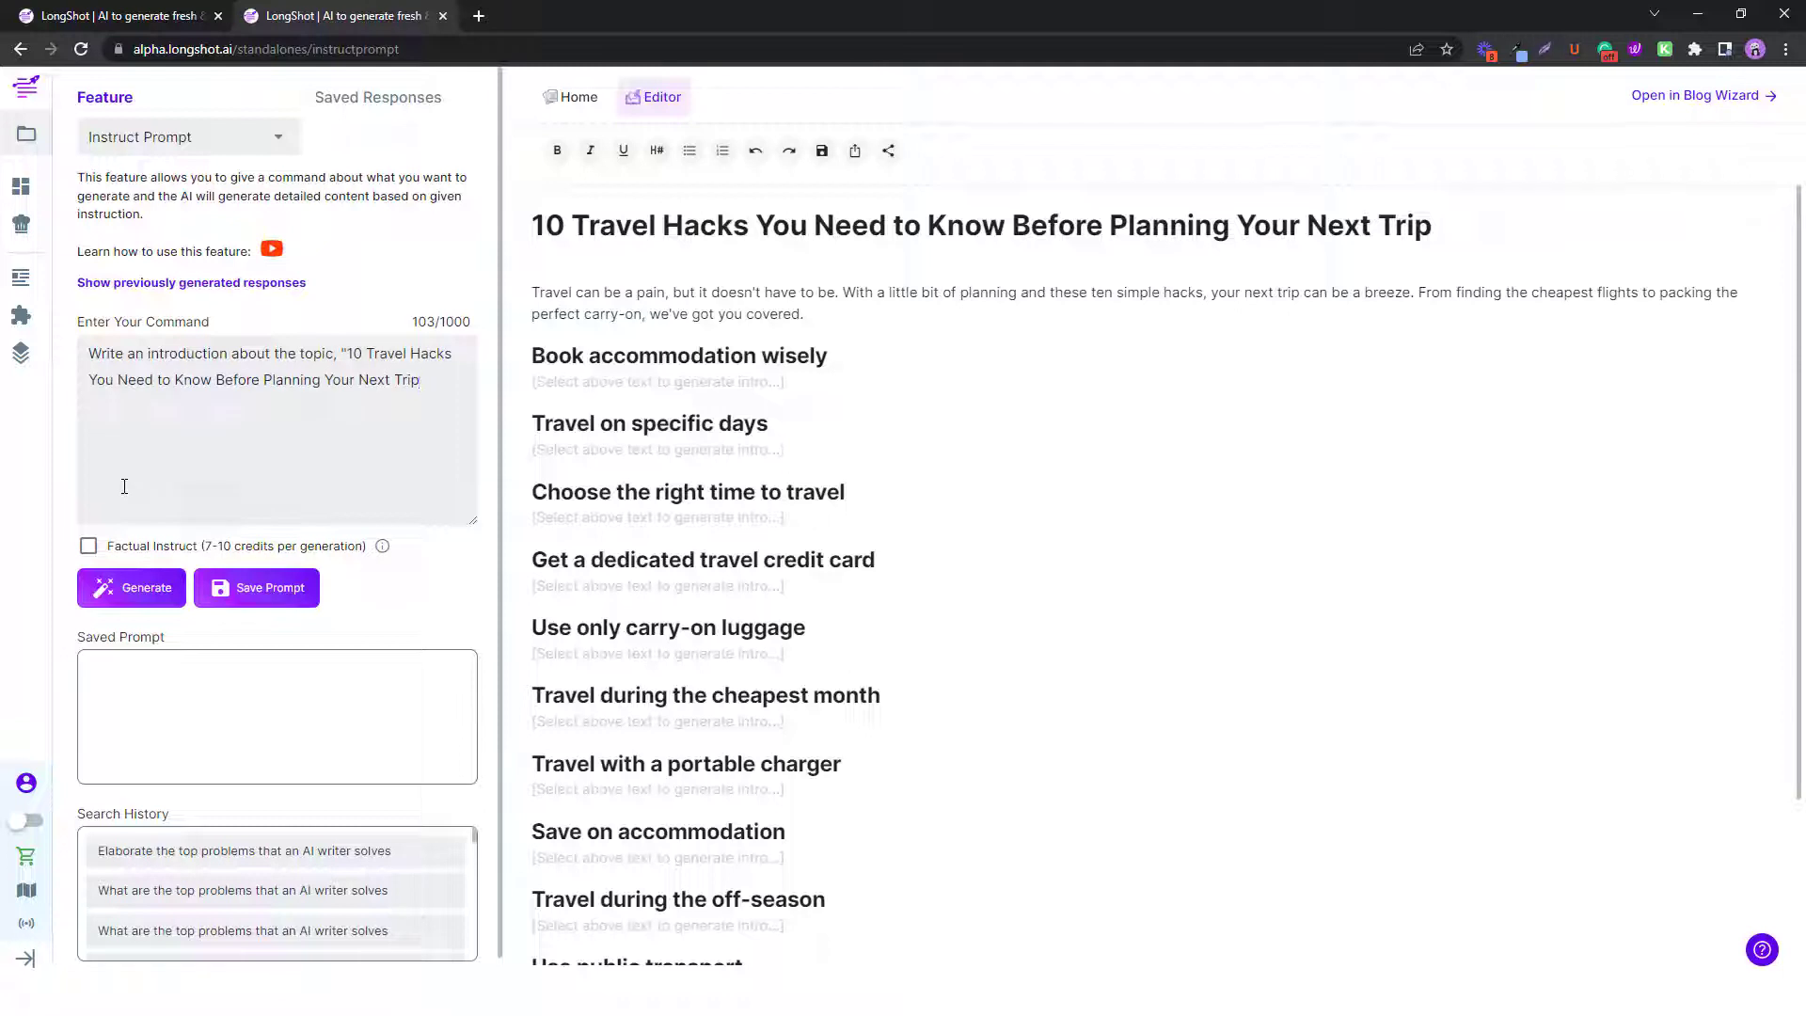
pyautogui.click(145, 593)
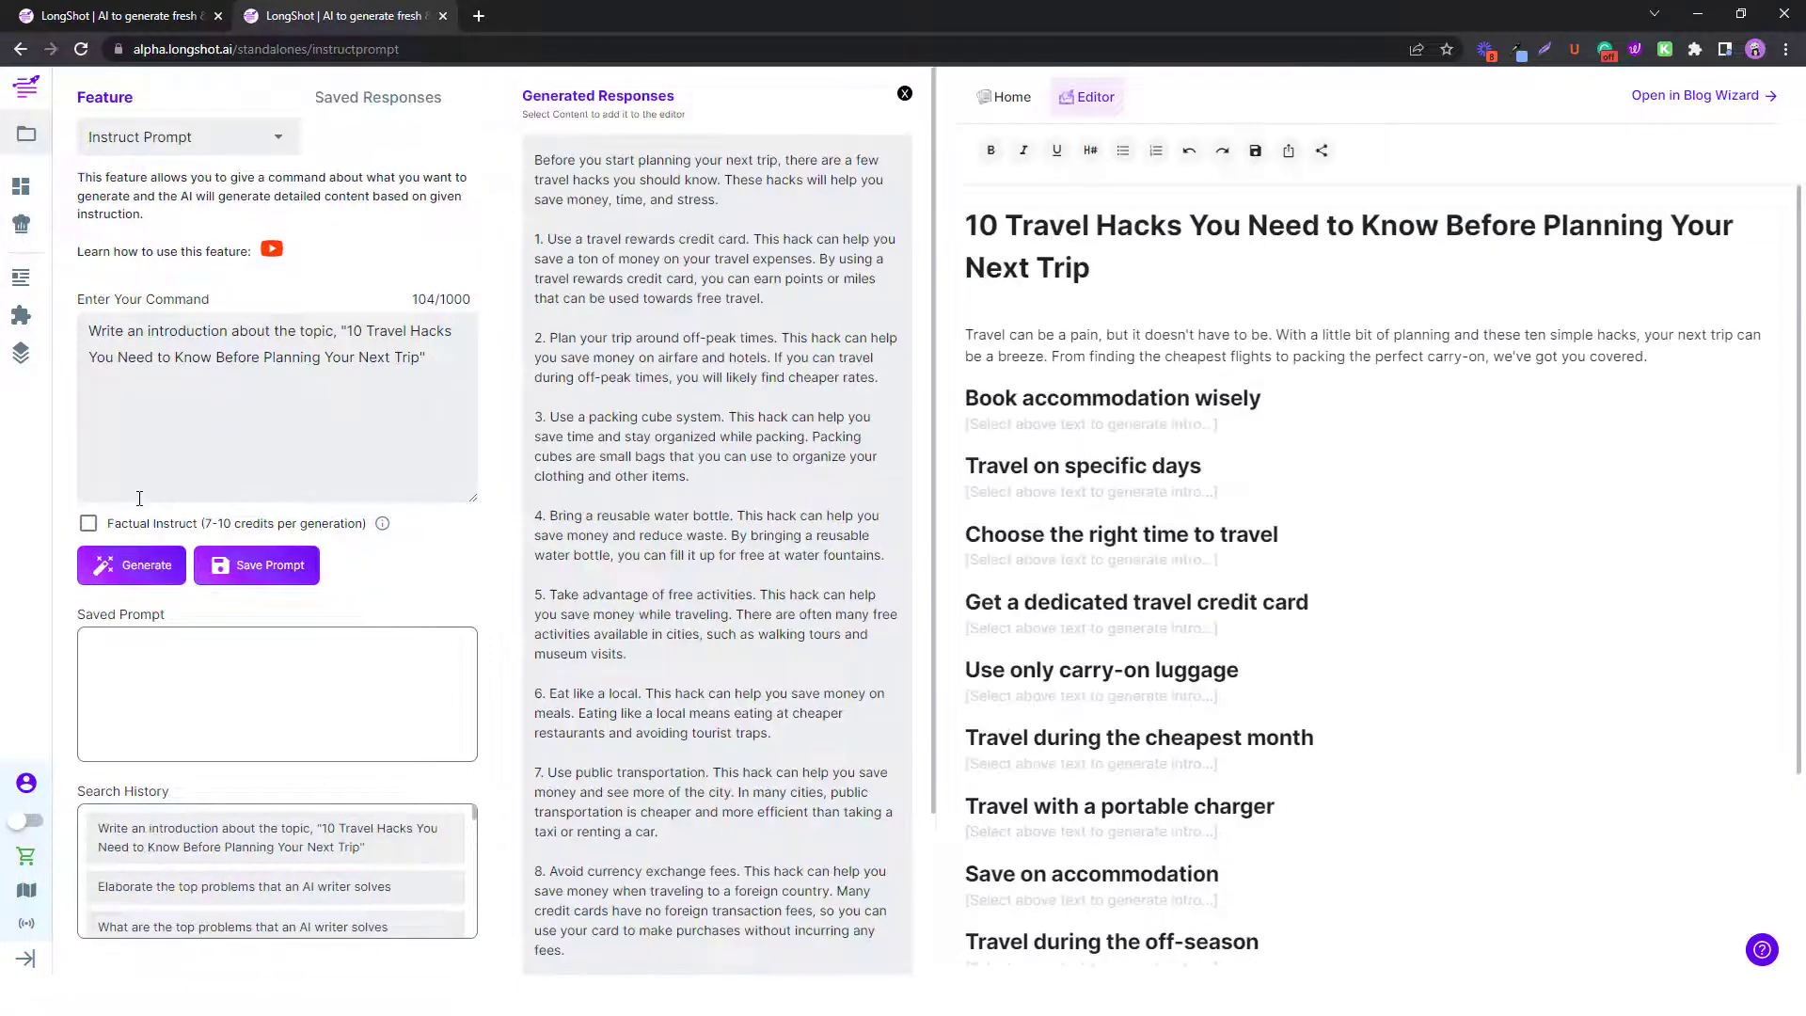
# Read through the generated response and reword the command to ask for "a brief introduction" about the topic.
pyautogui.scroll(-5, 582, 442)
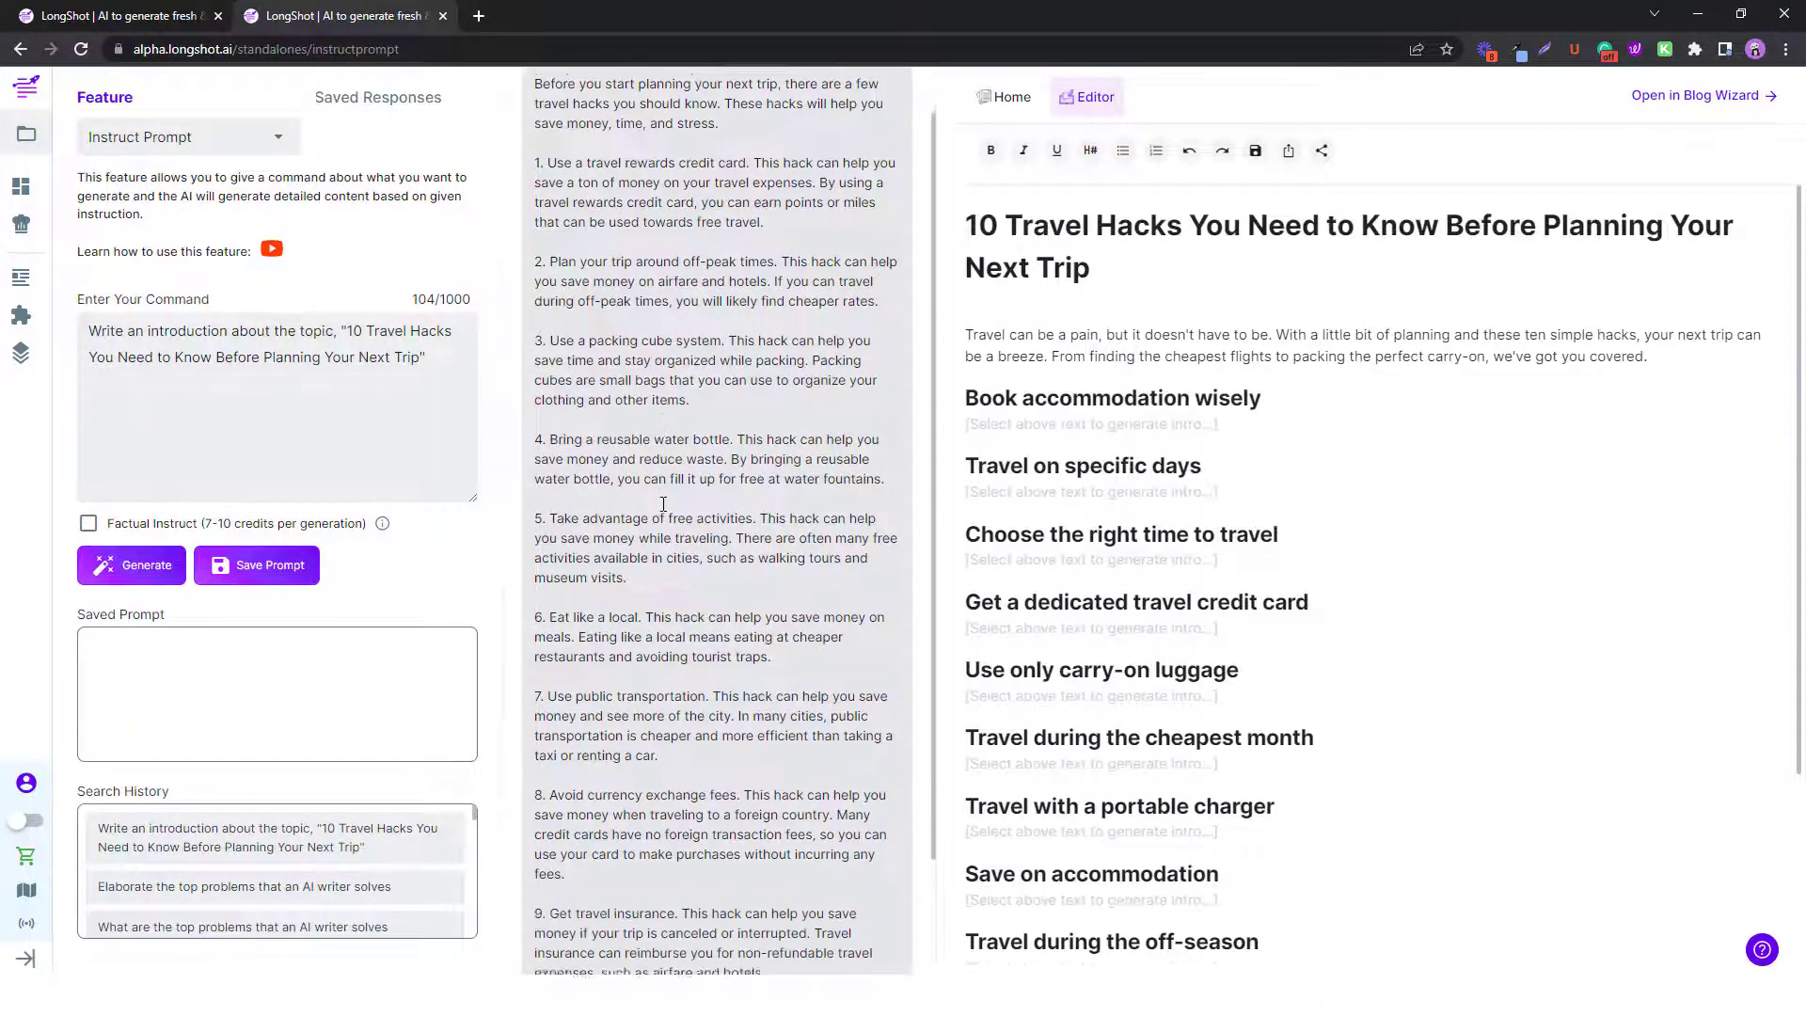
pyautogui.scroll(5, 635, 540)
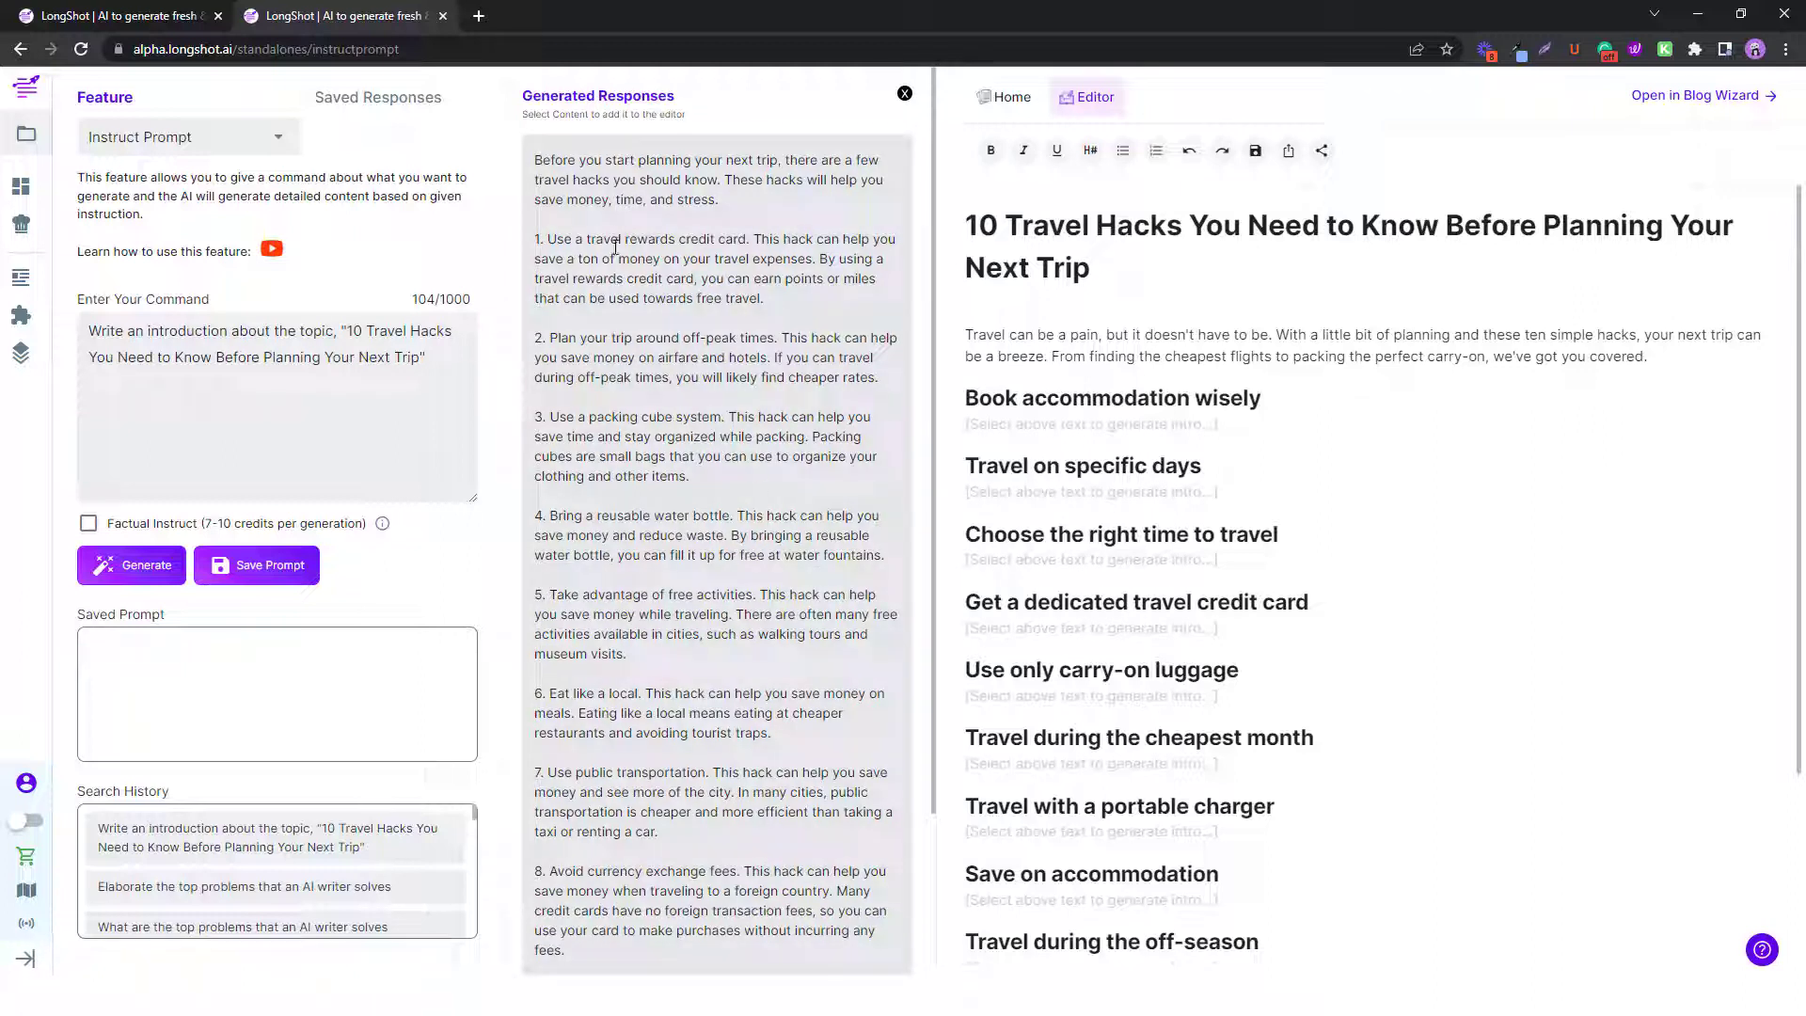
pyautogui.doubleClick(141, 333)
pyautogui.write('a brief')
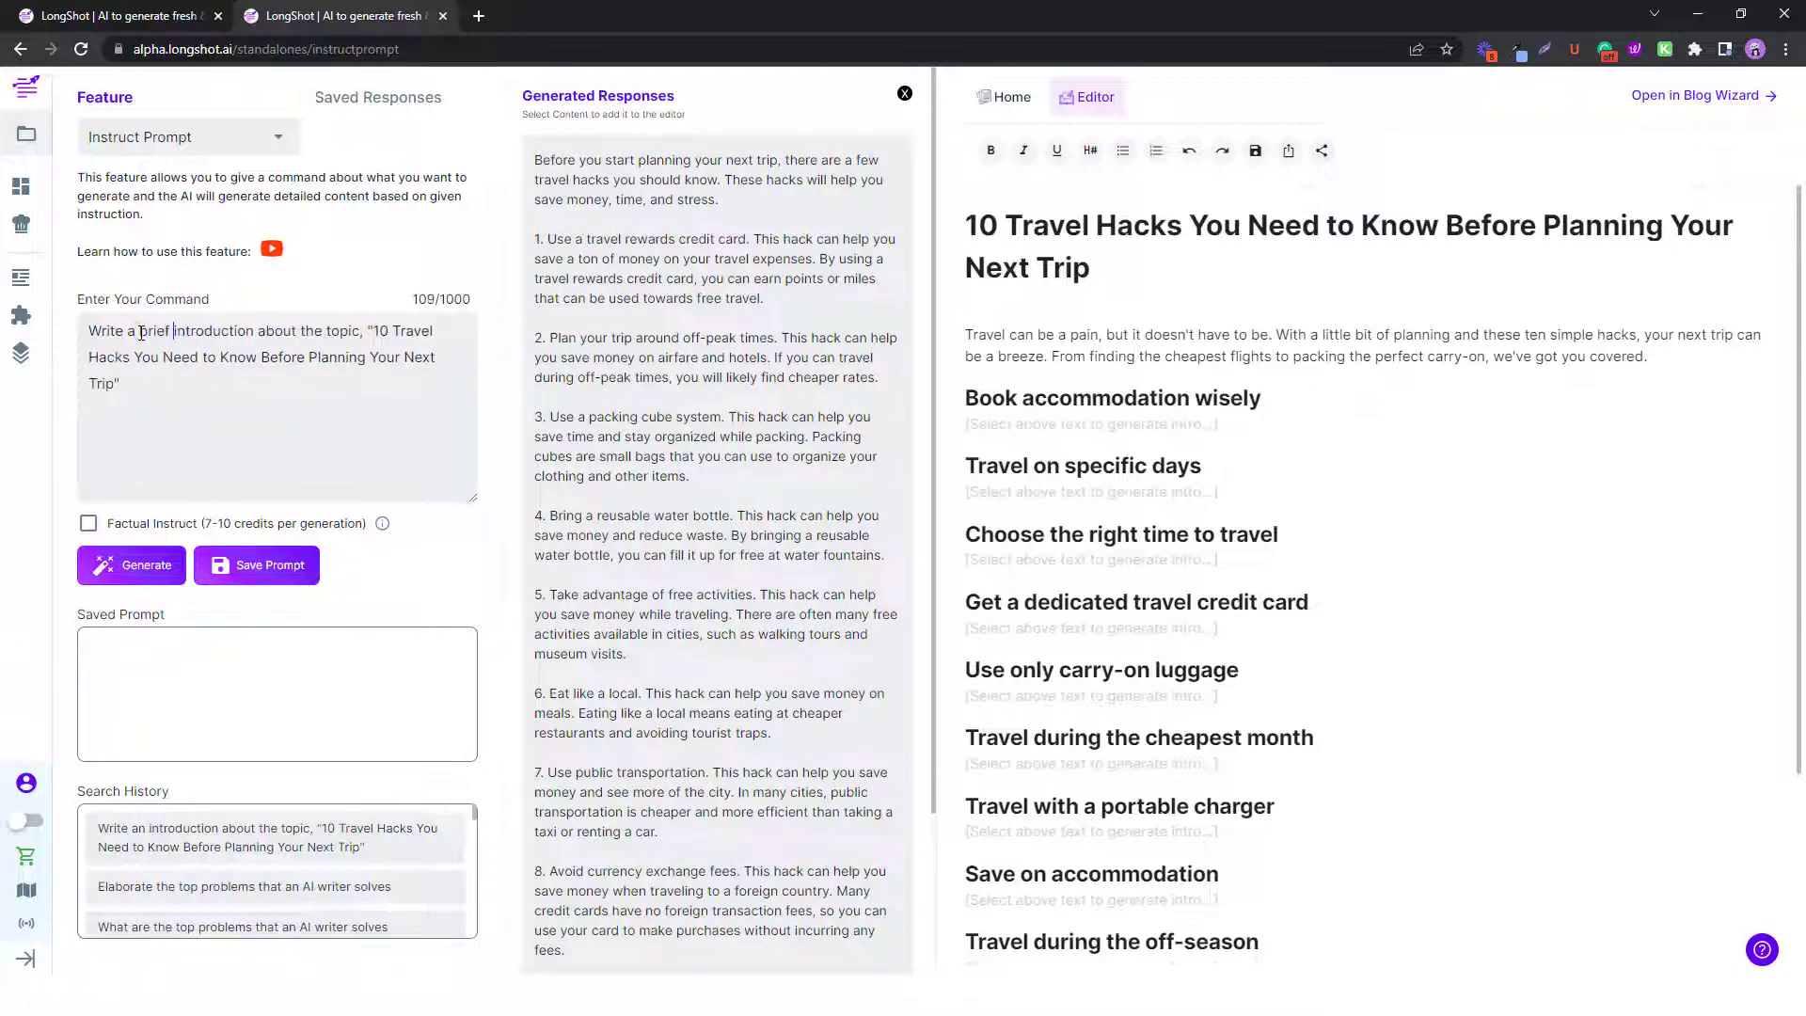
# Generate a response to the brief introduction command and insert it into the draft beneath the title.
pyautogui.click(141, 565)
pyautogui.scroll(-2, 727, 529)
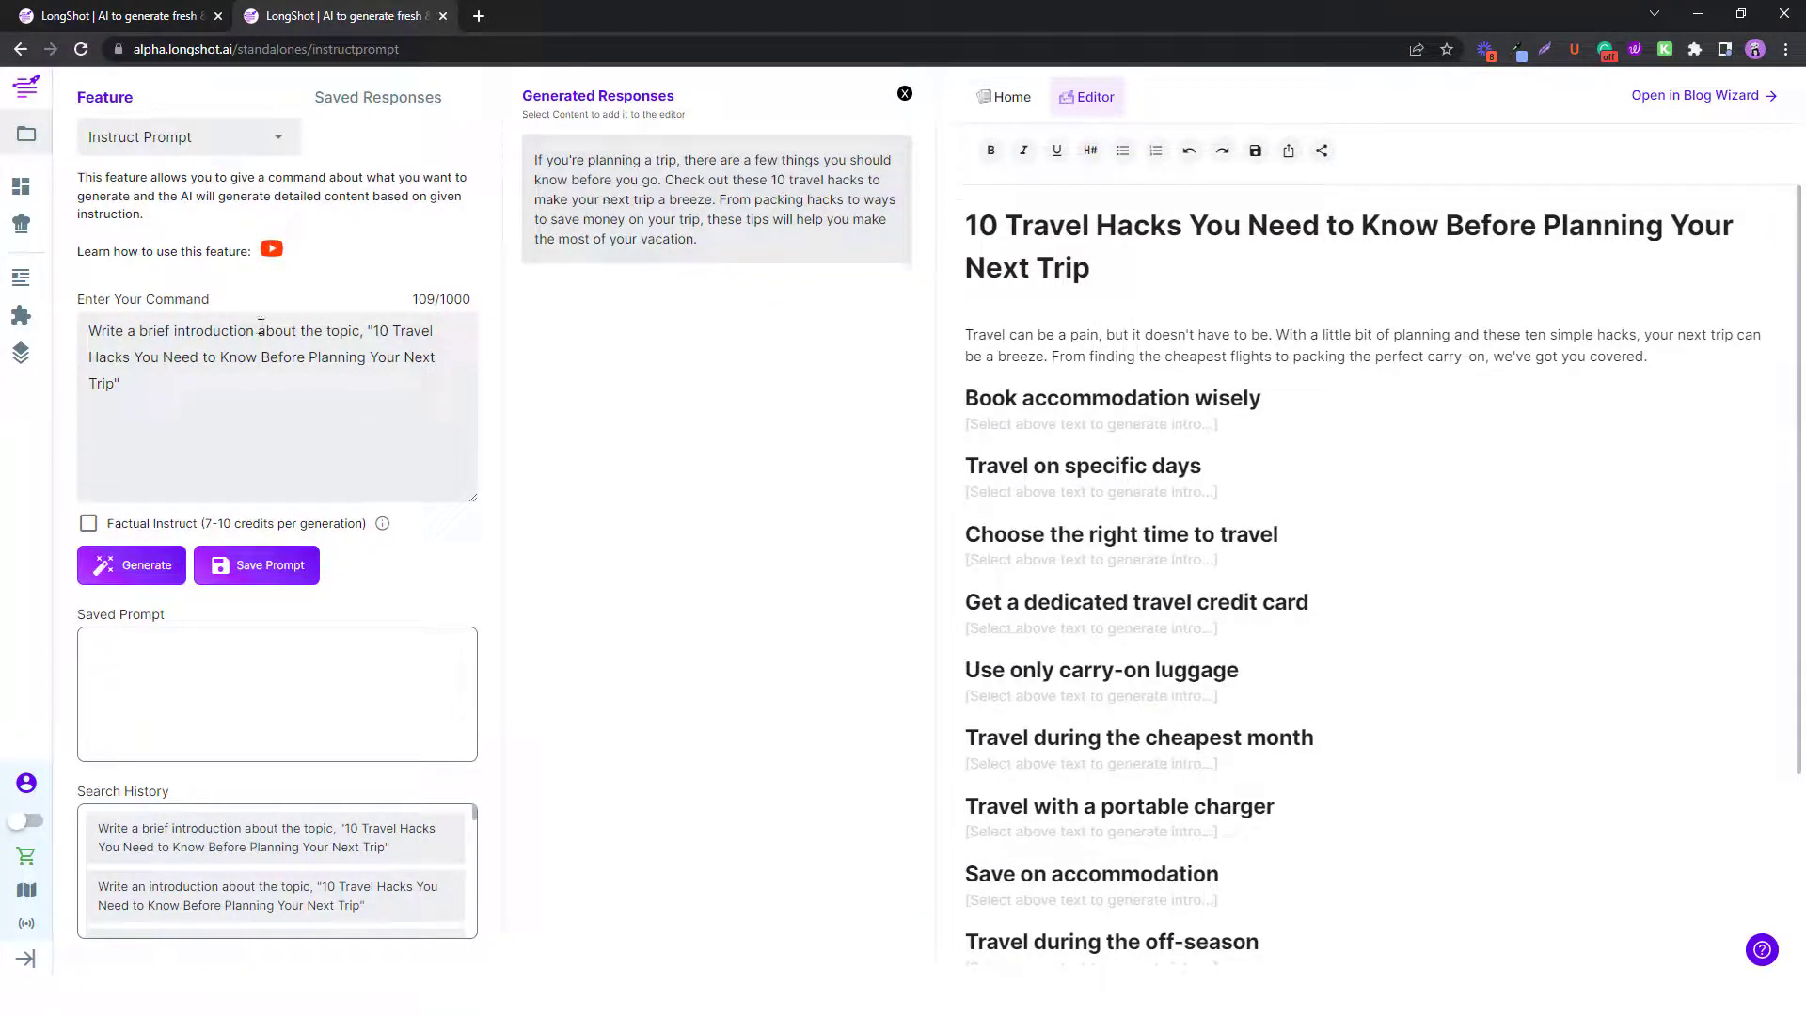
pyautogui.moveTo(828, 246)
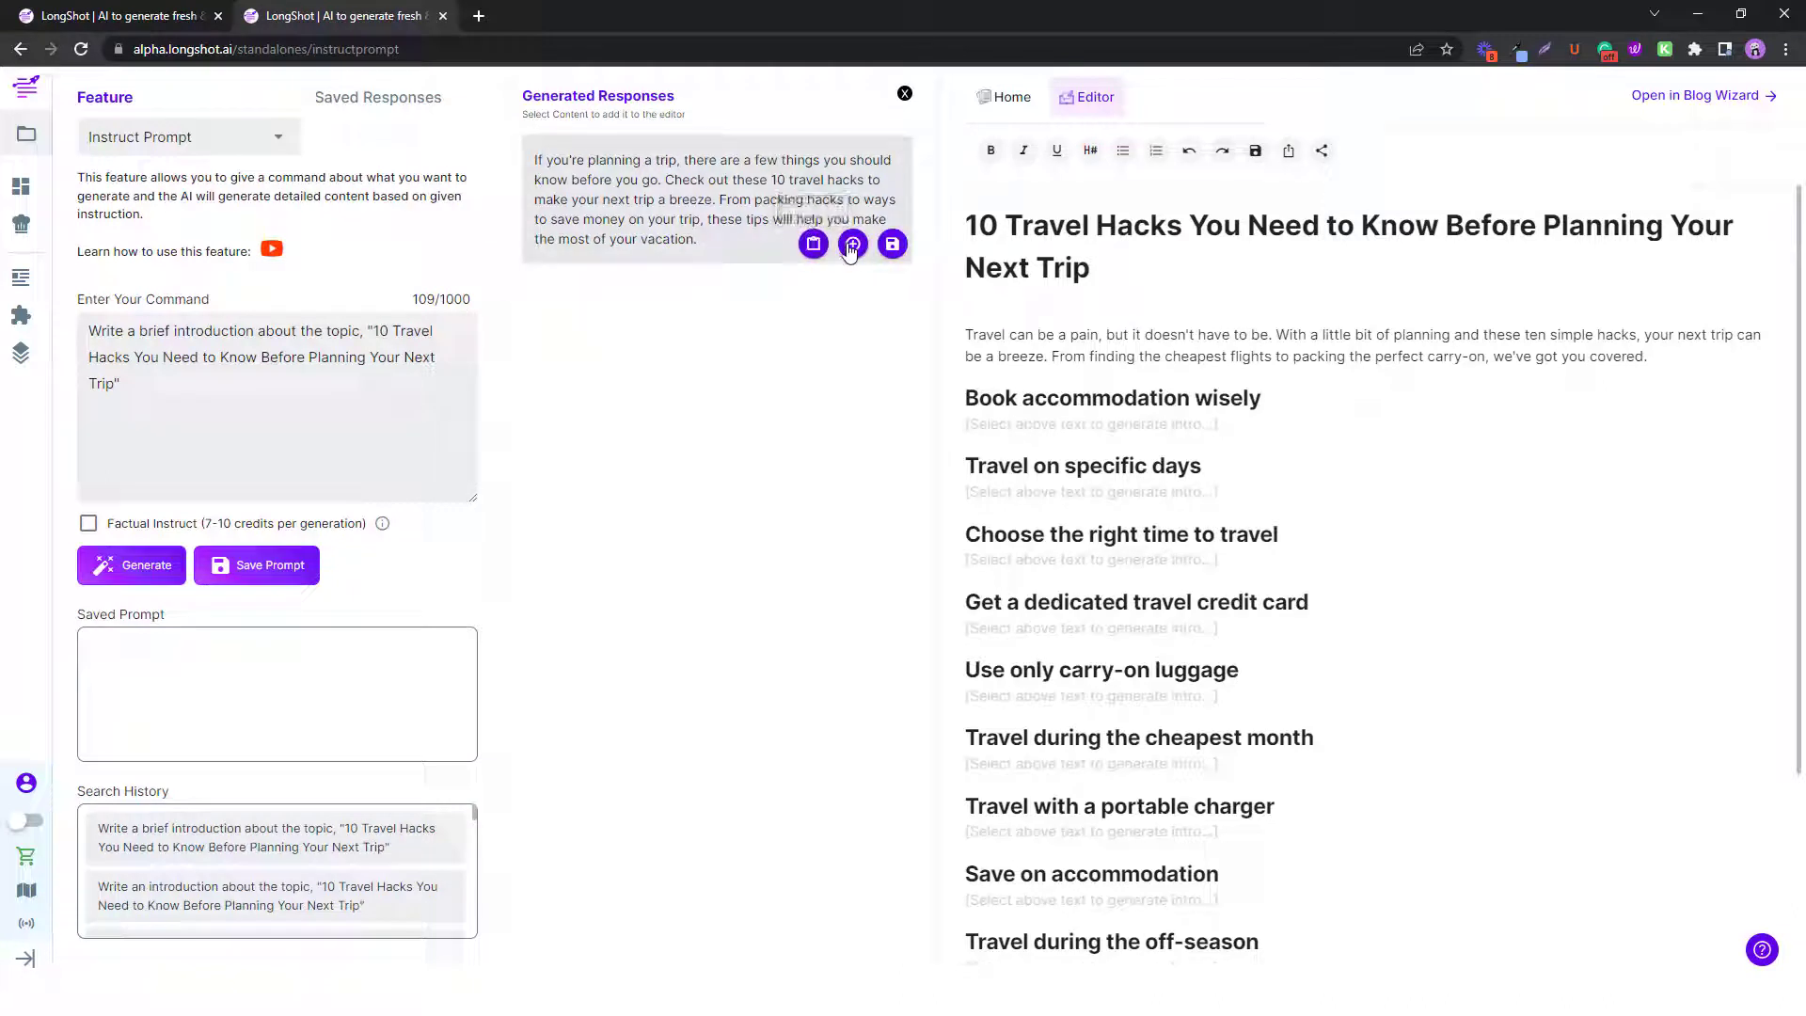
pyautogui.click(838, 243)
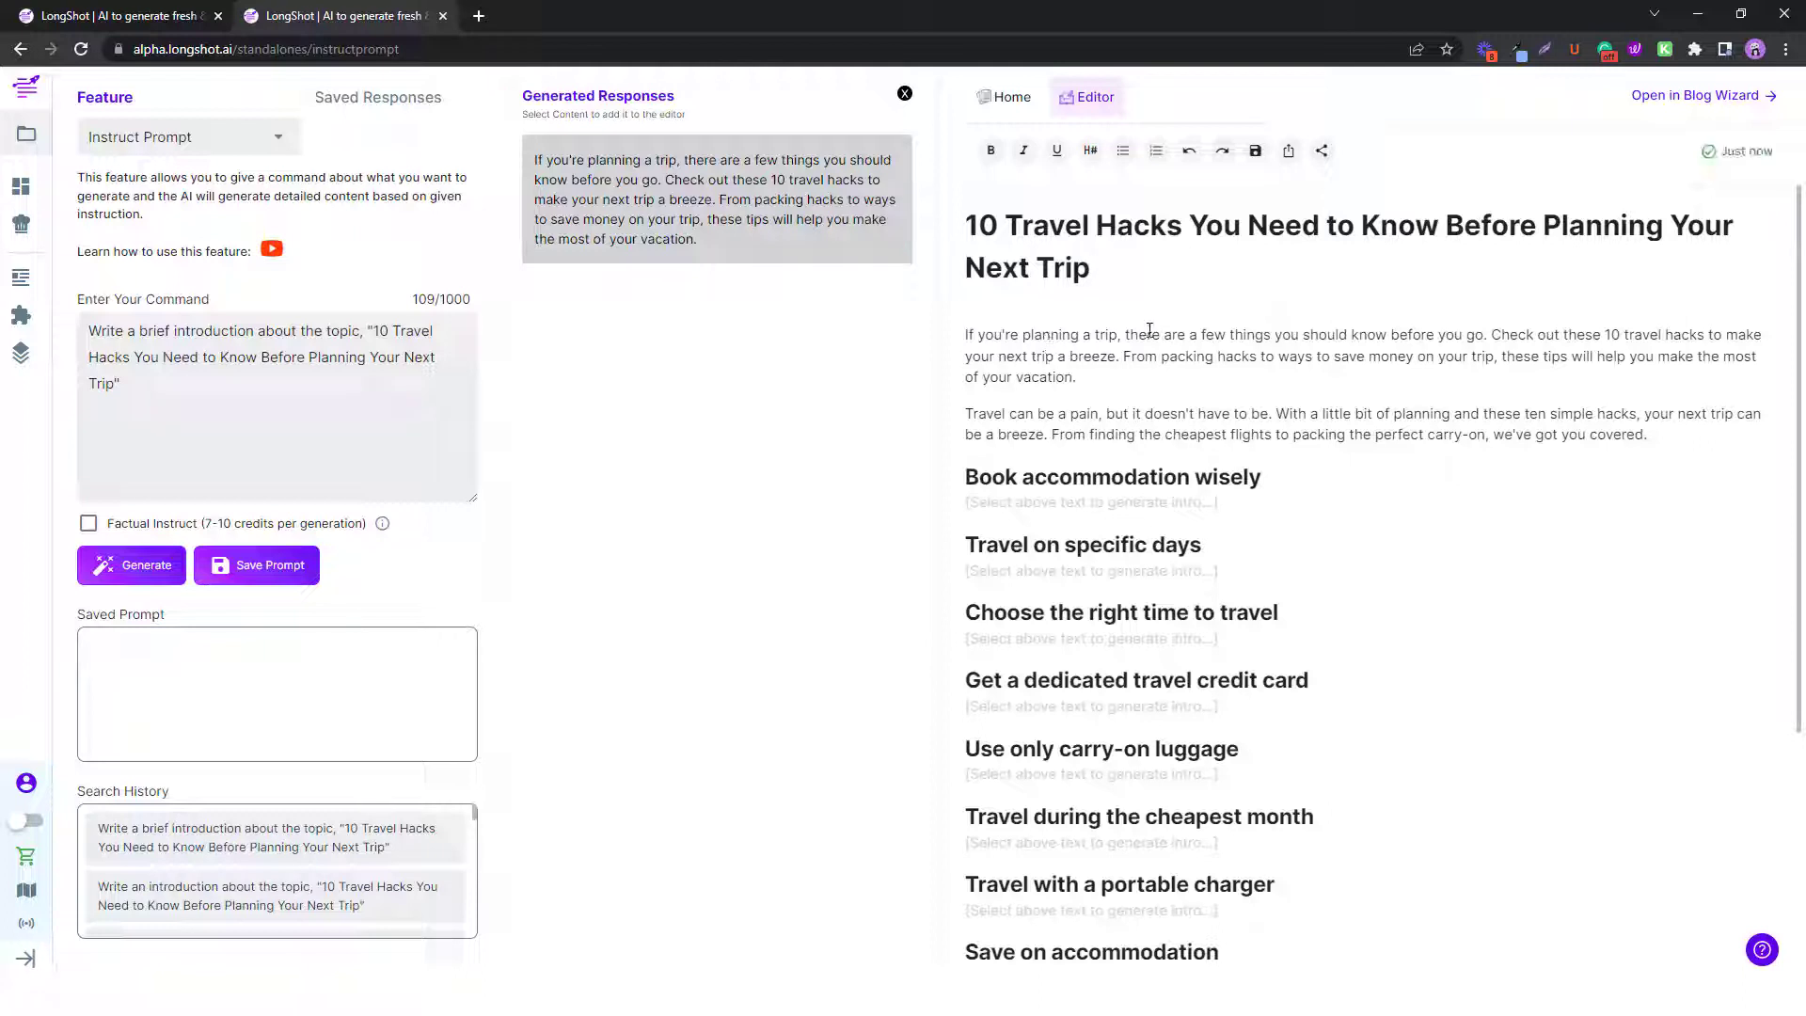
# Delete the old introduction paragraph beginning "Travel can be a pain" along with its empty line.
pyautogui.doubleClick(1092, 425)
pyautogui.tripleClick(1127, 428)
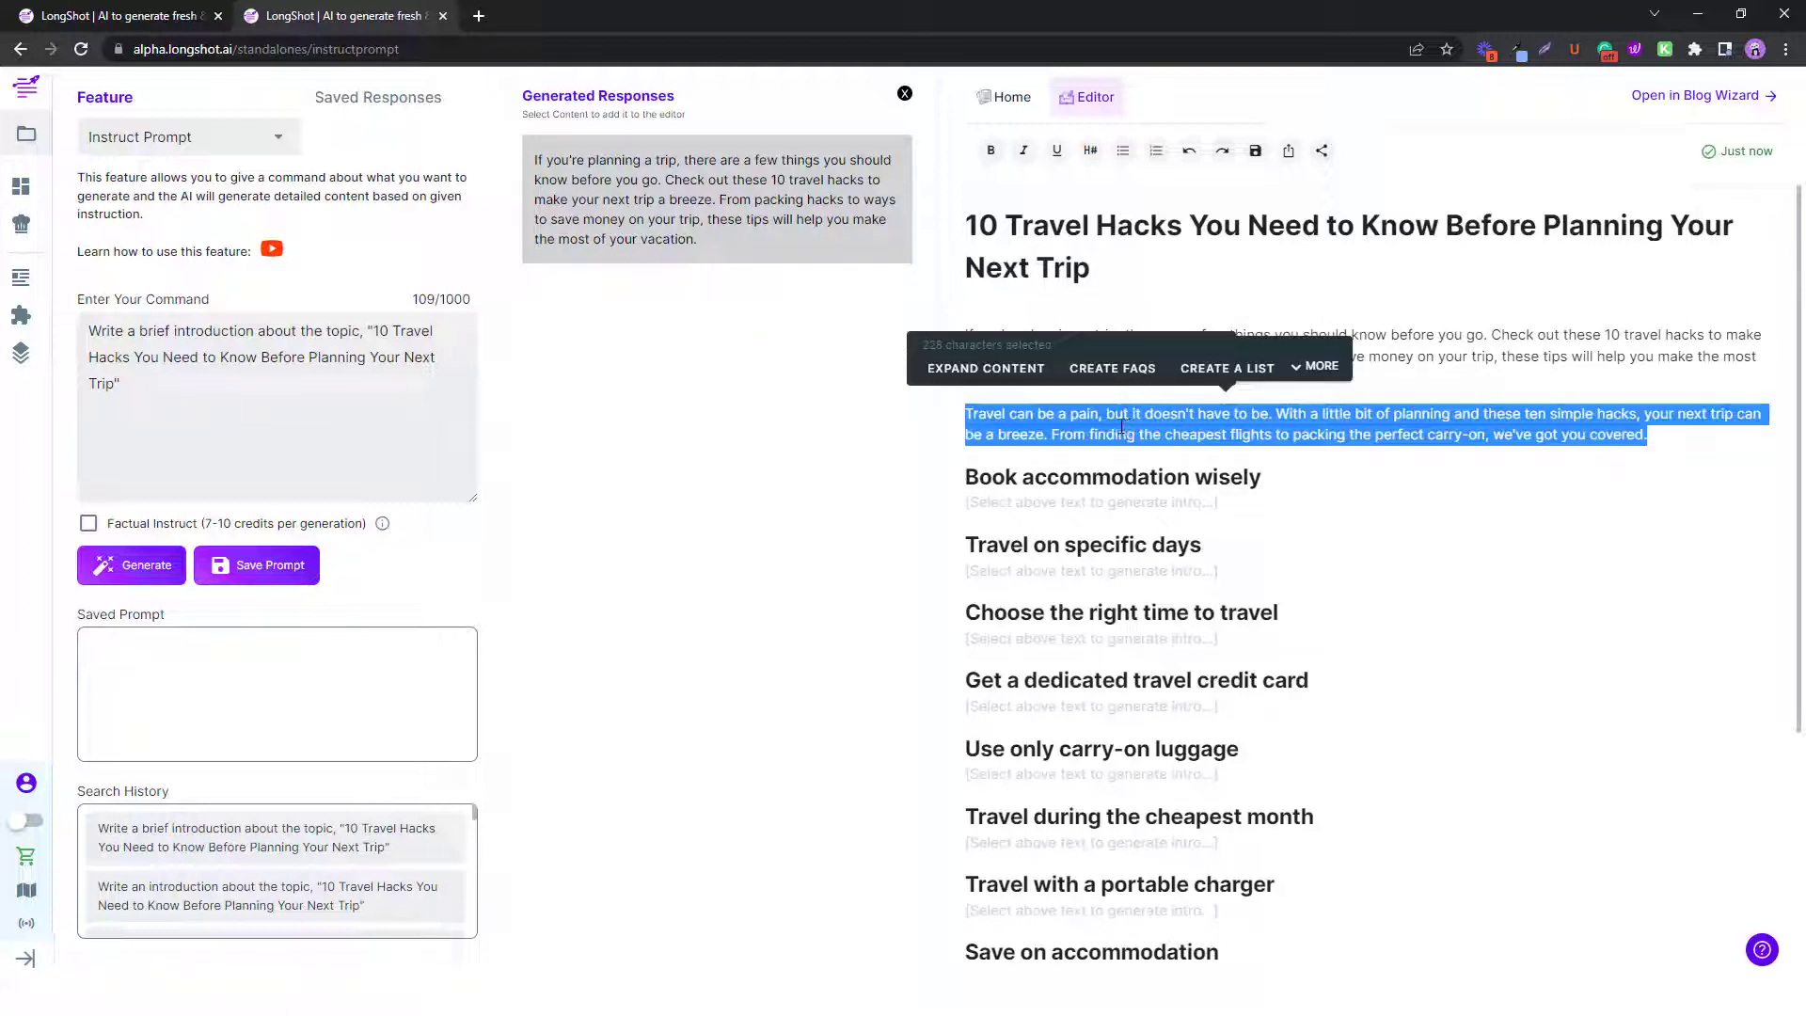
pyautogui.press('BackSpace')
pyautogui.press('BackSpace')
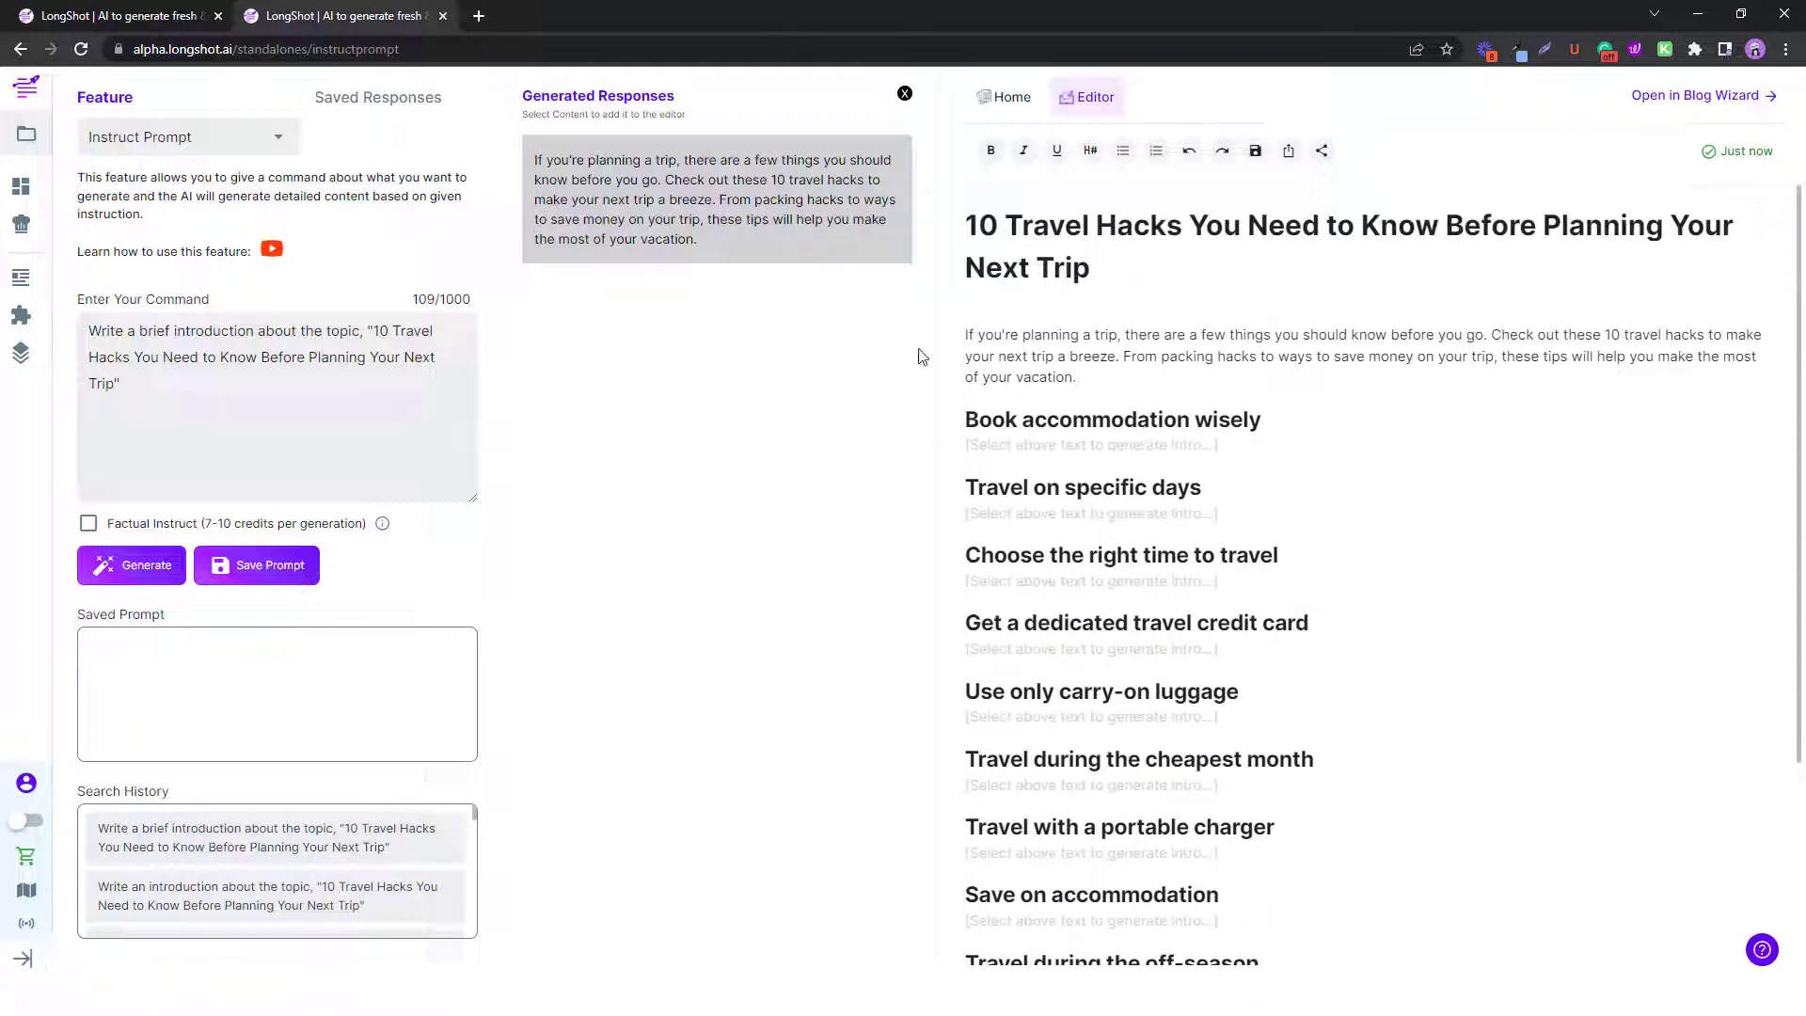
# Copy "Travel Hacks You Need to Know Before Planning Your Next Trip" from the draft's title and switch the feature to Listicle Outline.
pyautogui.scroll(-3, 1006, 442)
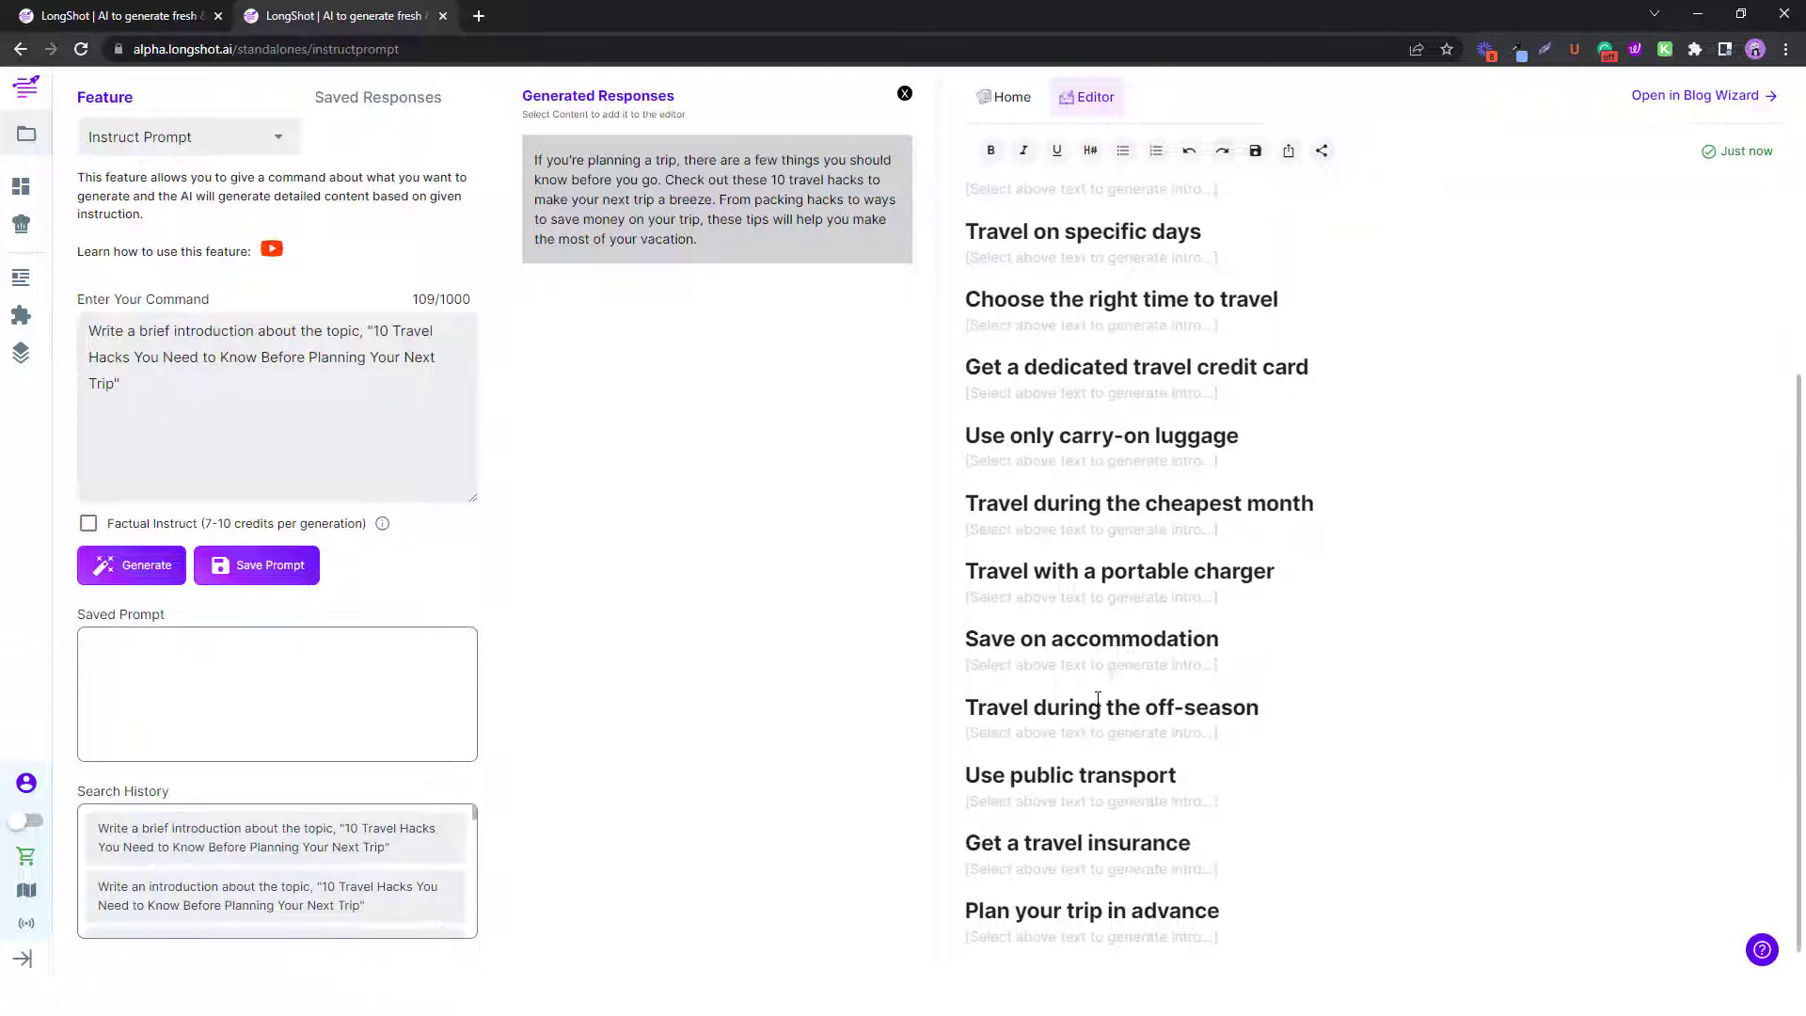
pyautogui.scroll(2, 1107, 609)
pyautogui.scroll(1, 1106, 609)
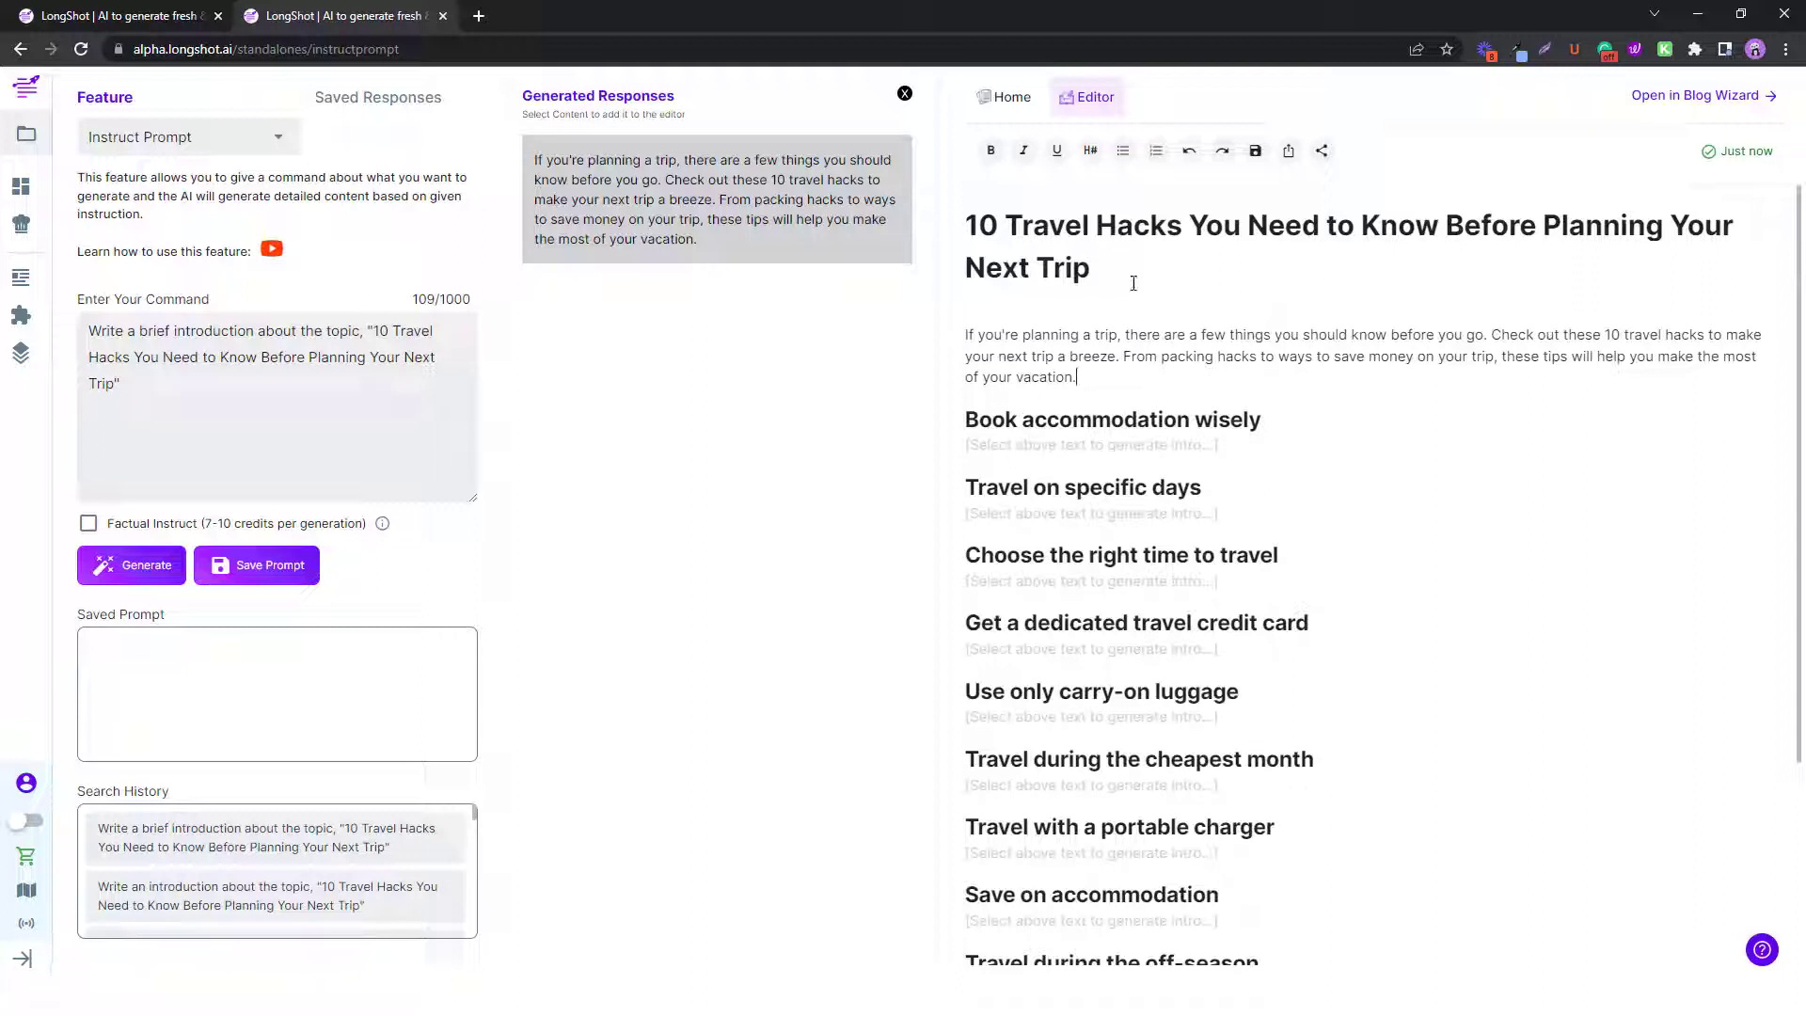
pyautogui.moveTo(1114, 269); pyautogui.dragTo(1012, 228)
pyautogui.hotkey('ctrl', 'c')
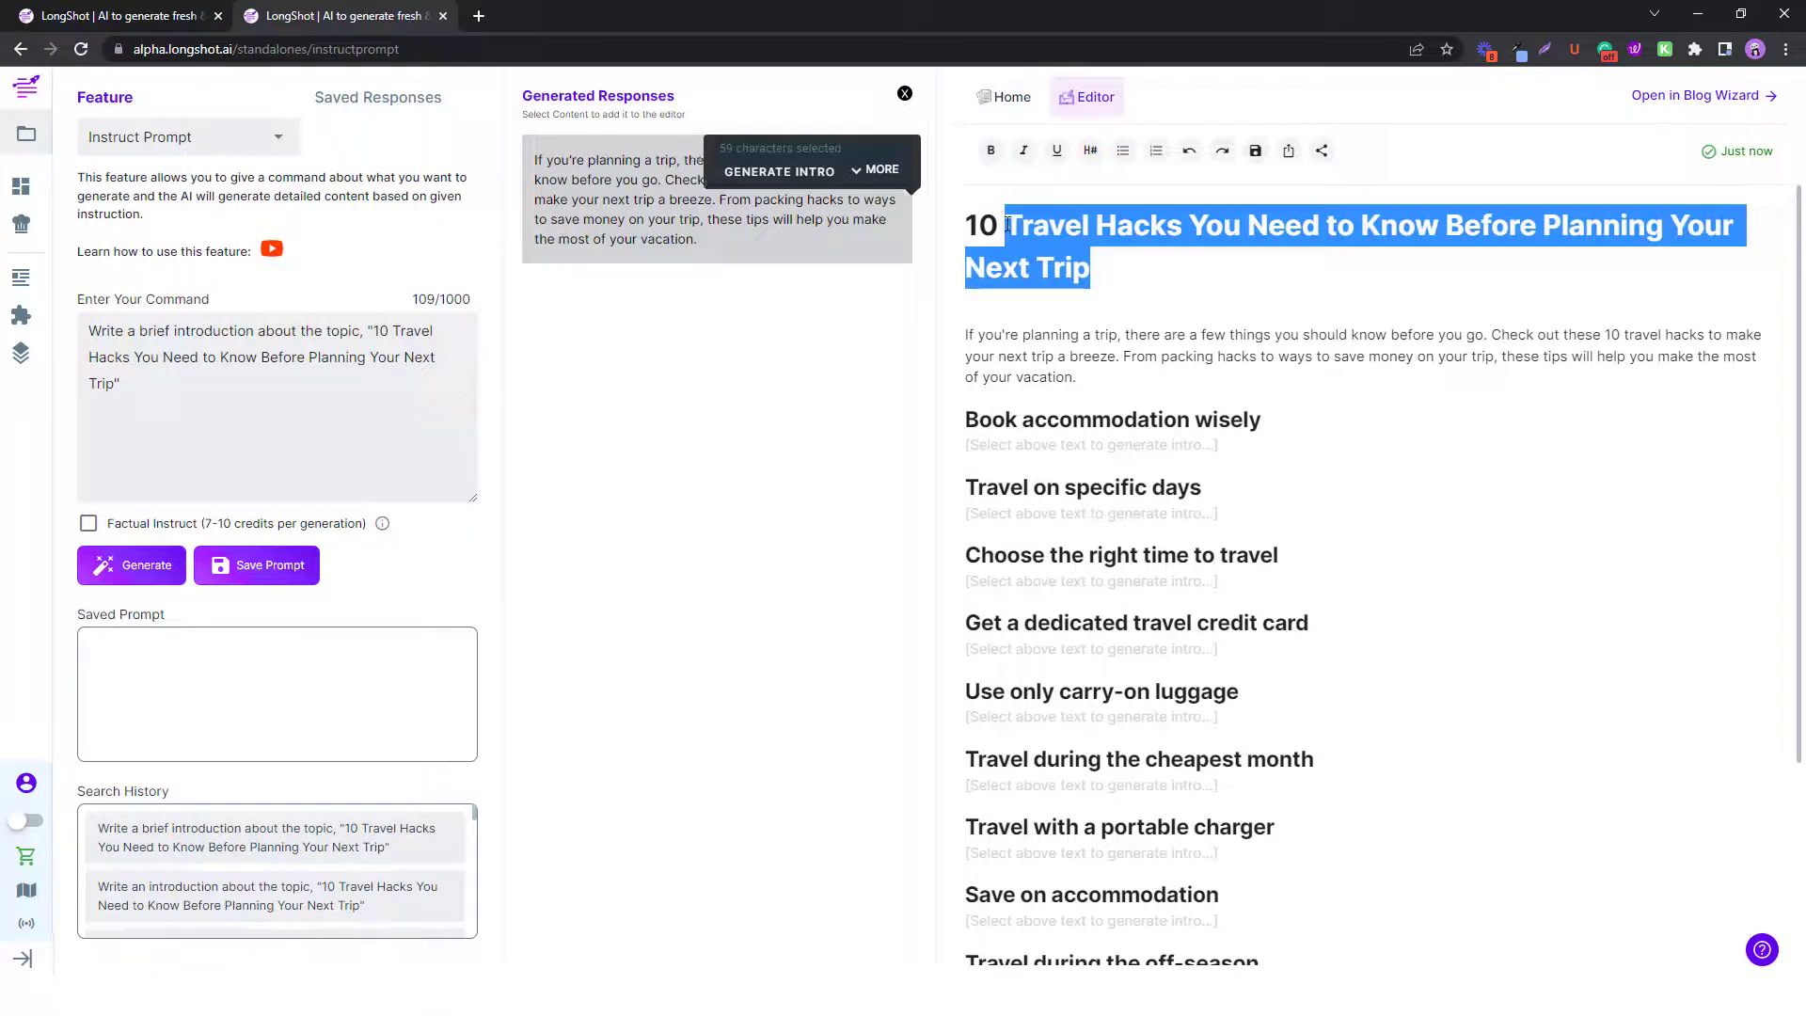
pyautogui.click(162, 143)
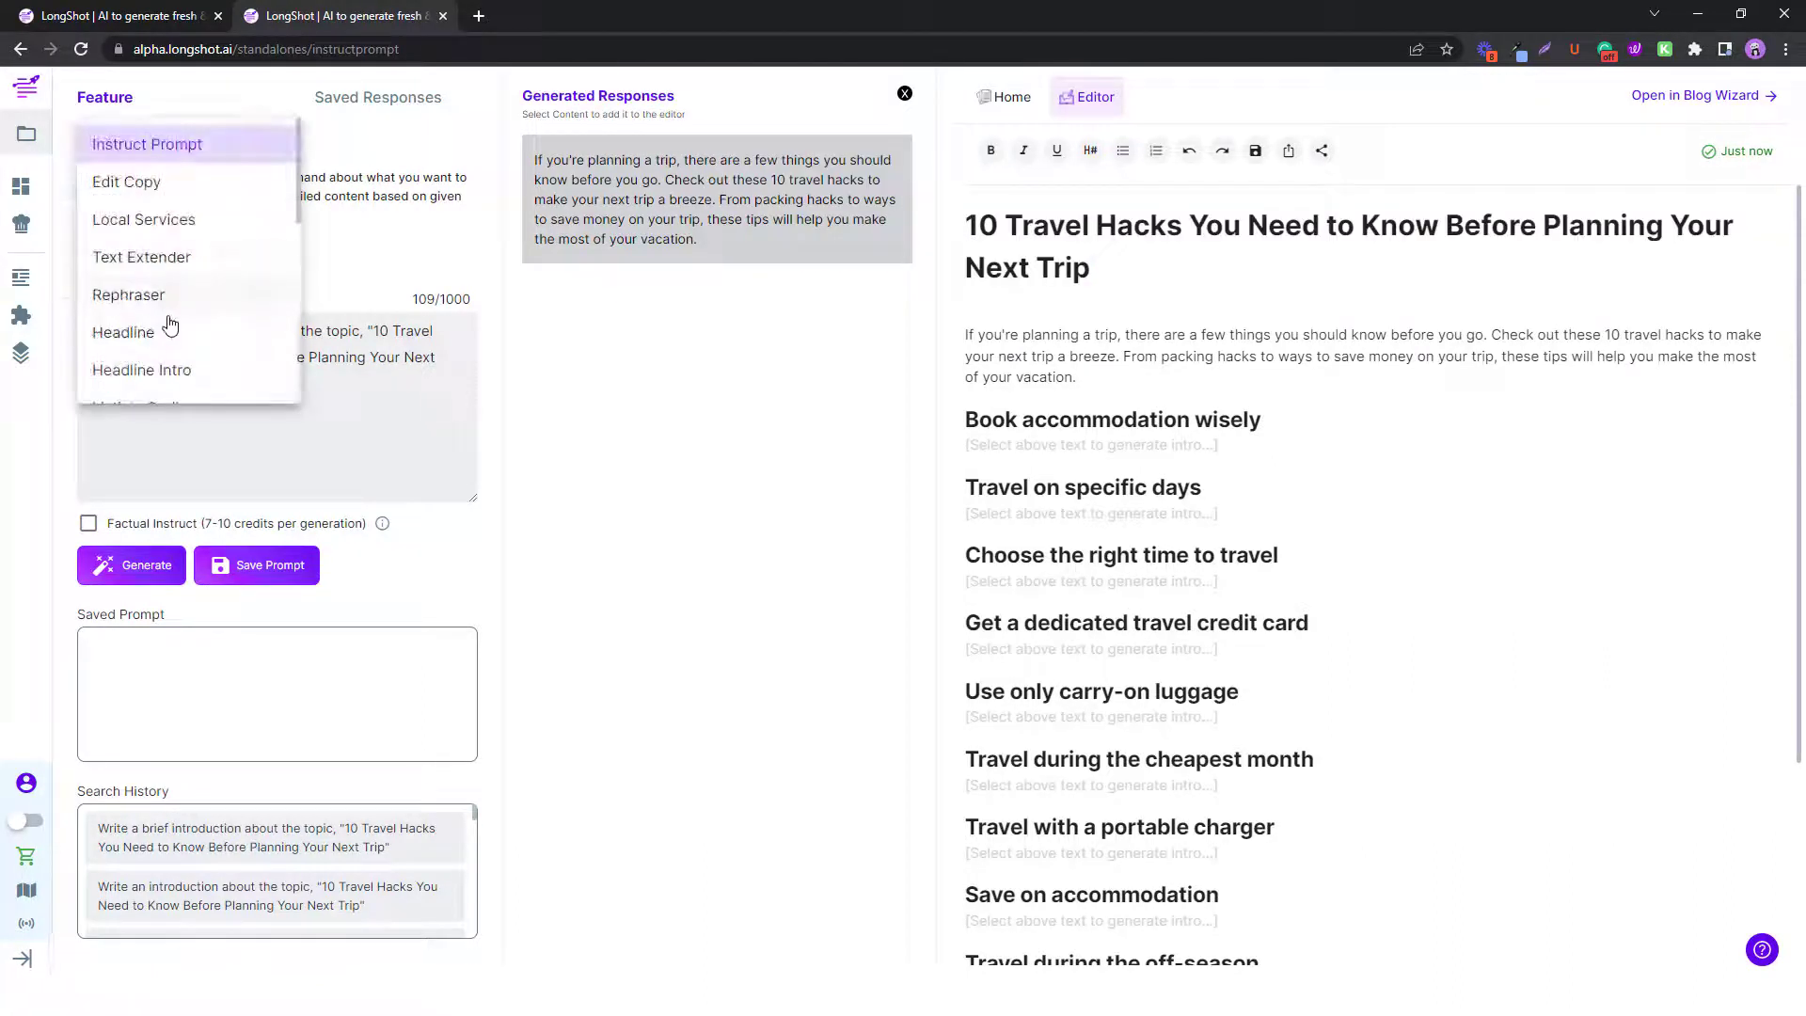
pyautogui.scroll(-1, 169, 324)
pyautogui.click(178, 282)
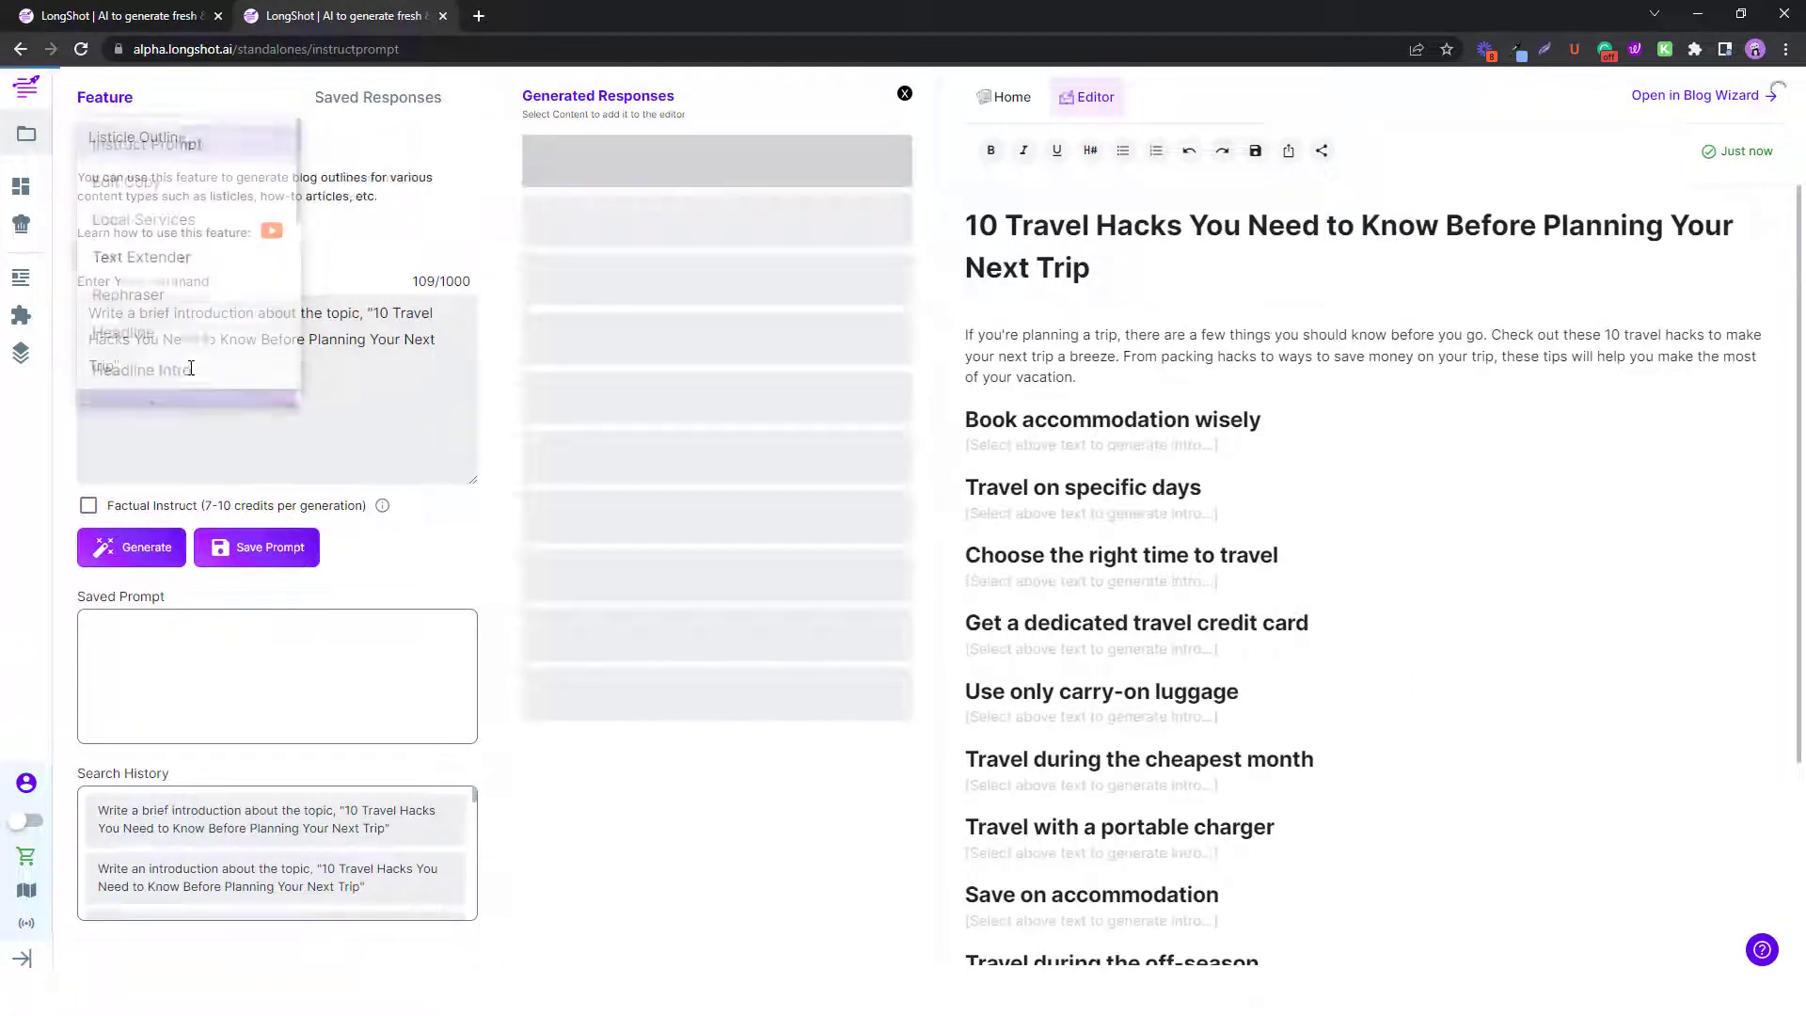
# Replace the sample keywords and headline with the copied title text, add "10" to the headline and generate the listicle outline.
pyautogui.doubleClick(215, 467)
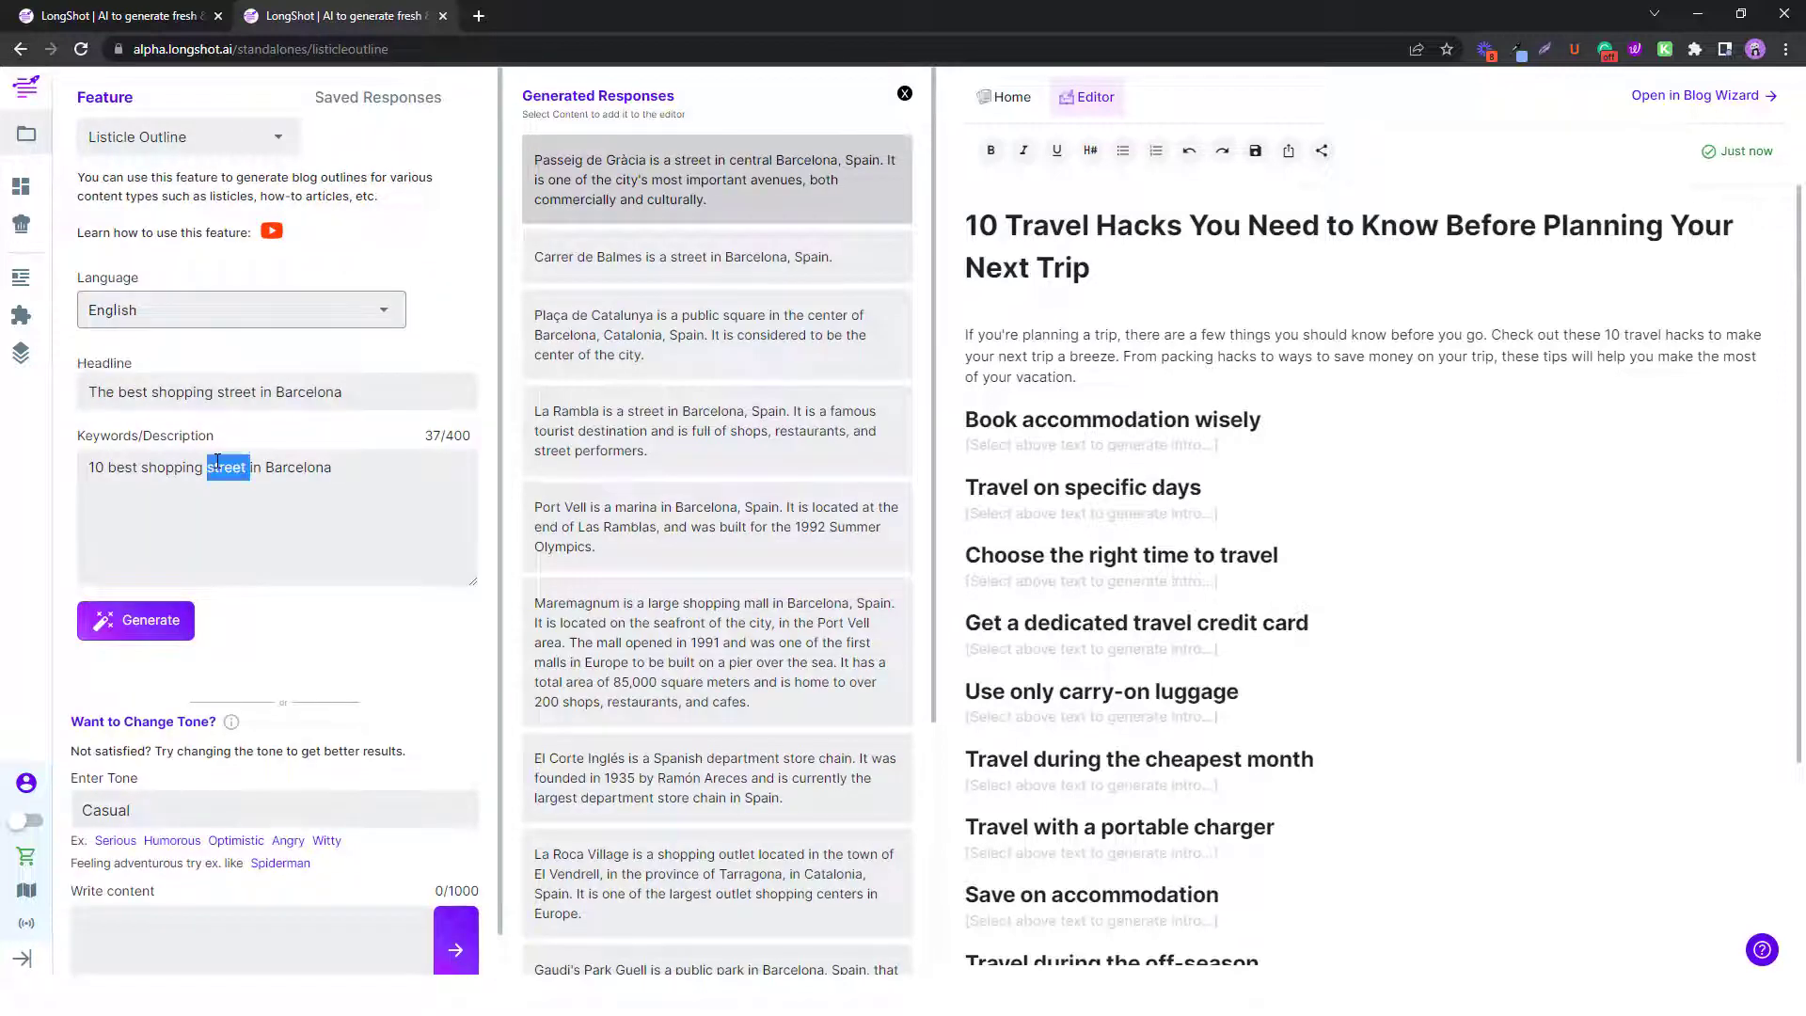
pyautogui.hotkey('ctrl', 'a')
pyautogui.hotkey('ctrl', 'v')
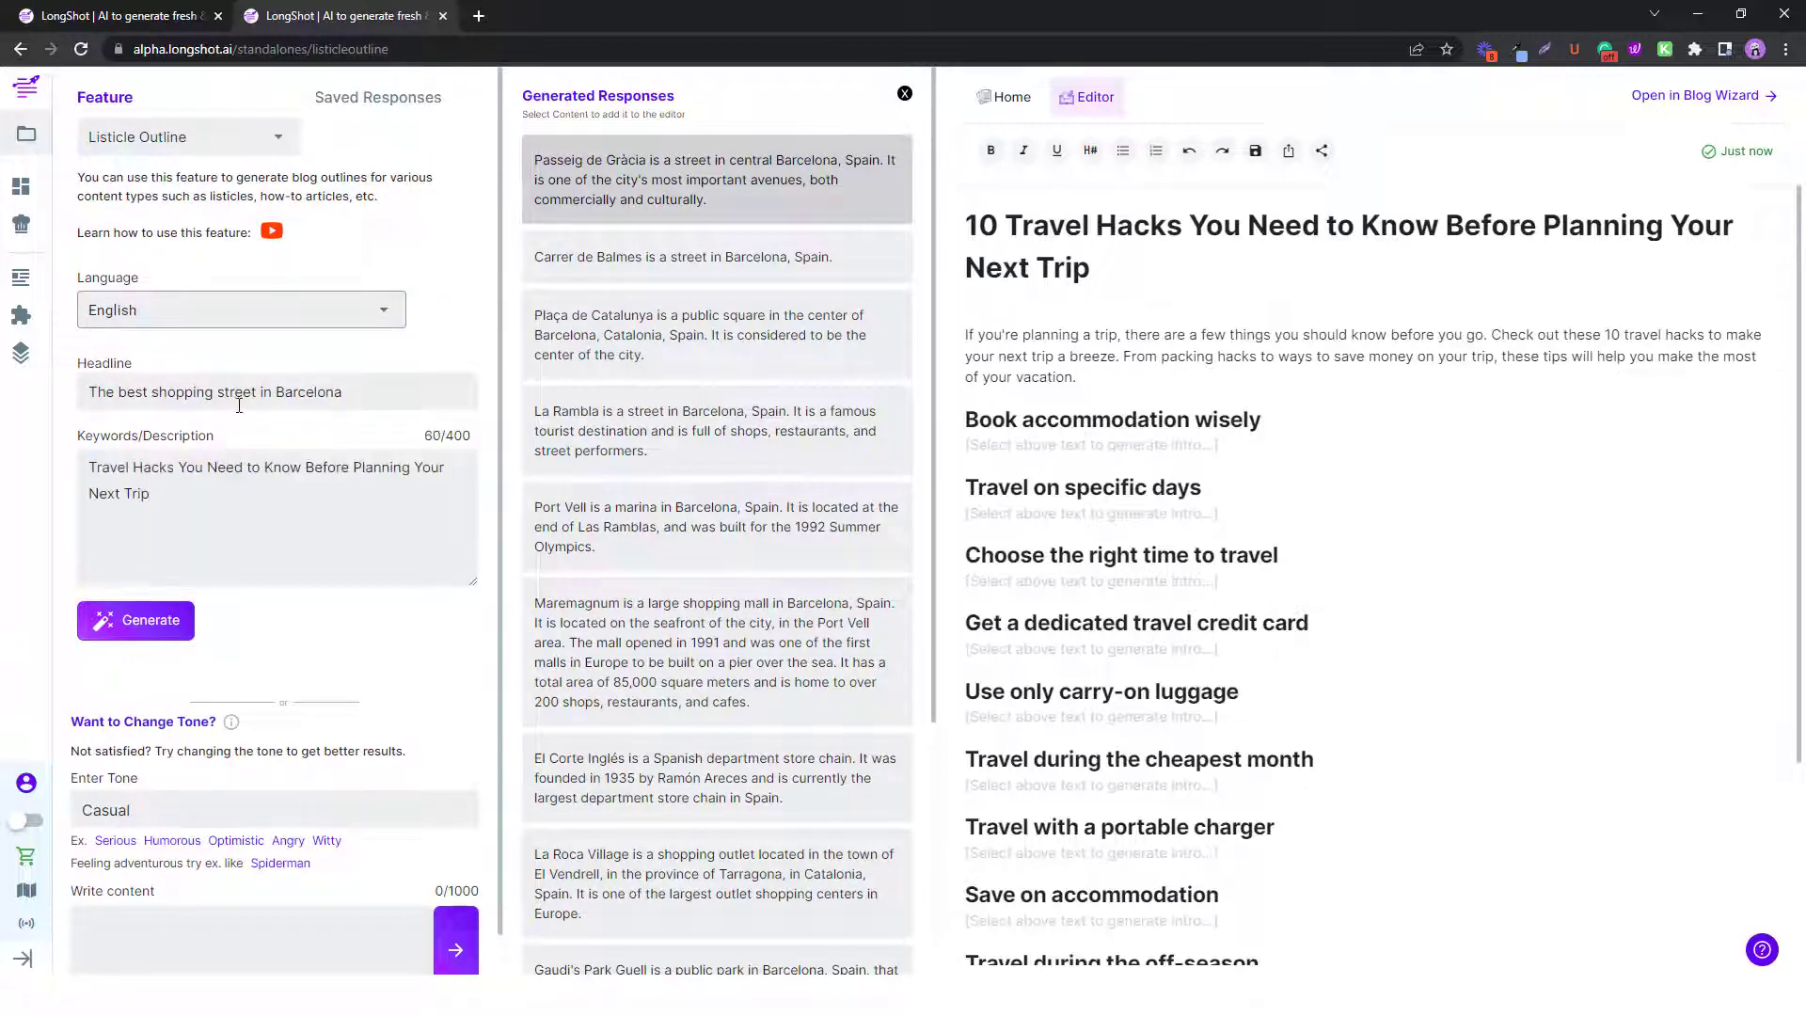
pyautogui.hotkey('ctrl', 'a')
pyautogui.hotkey('ctrl', 'v')
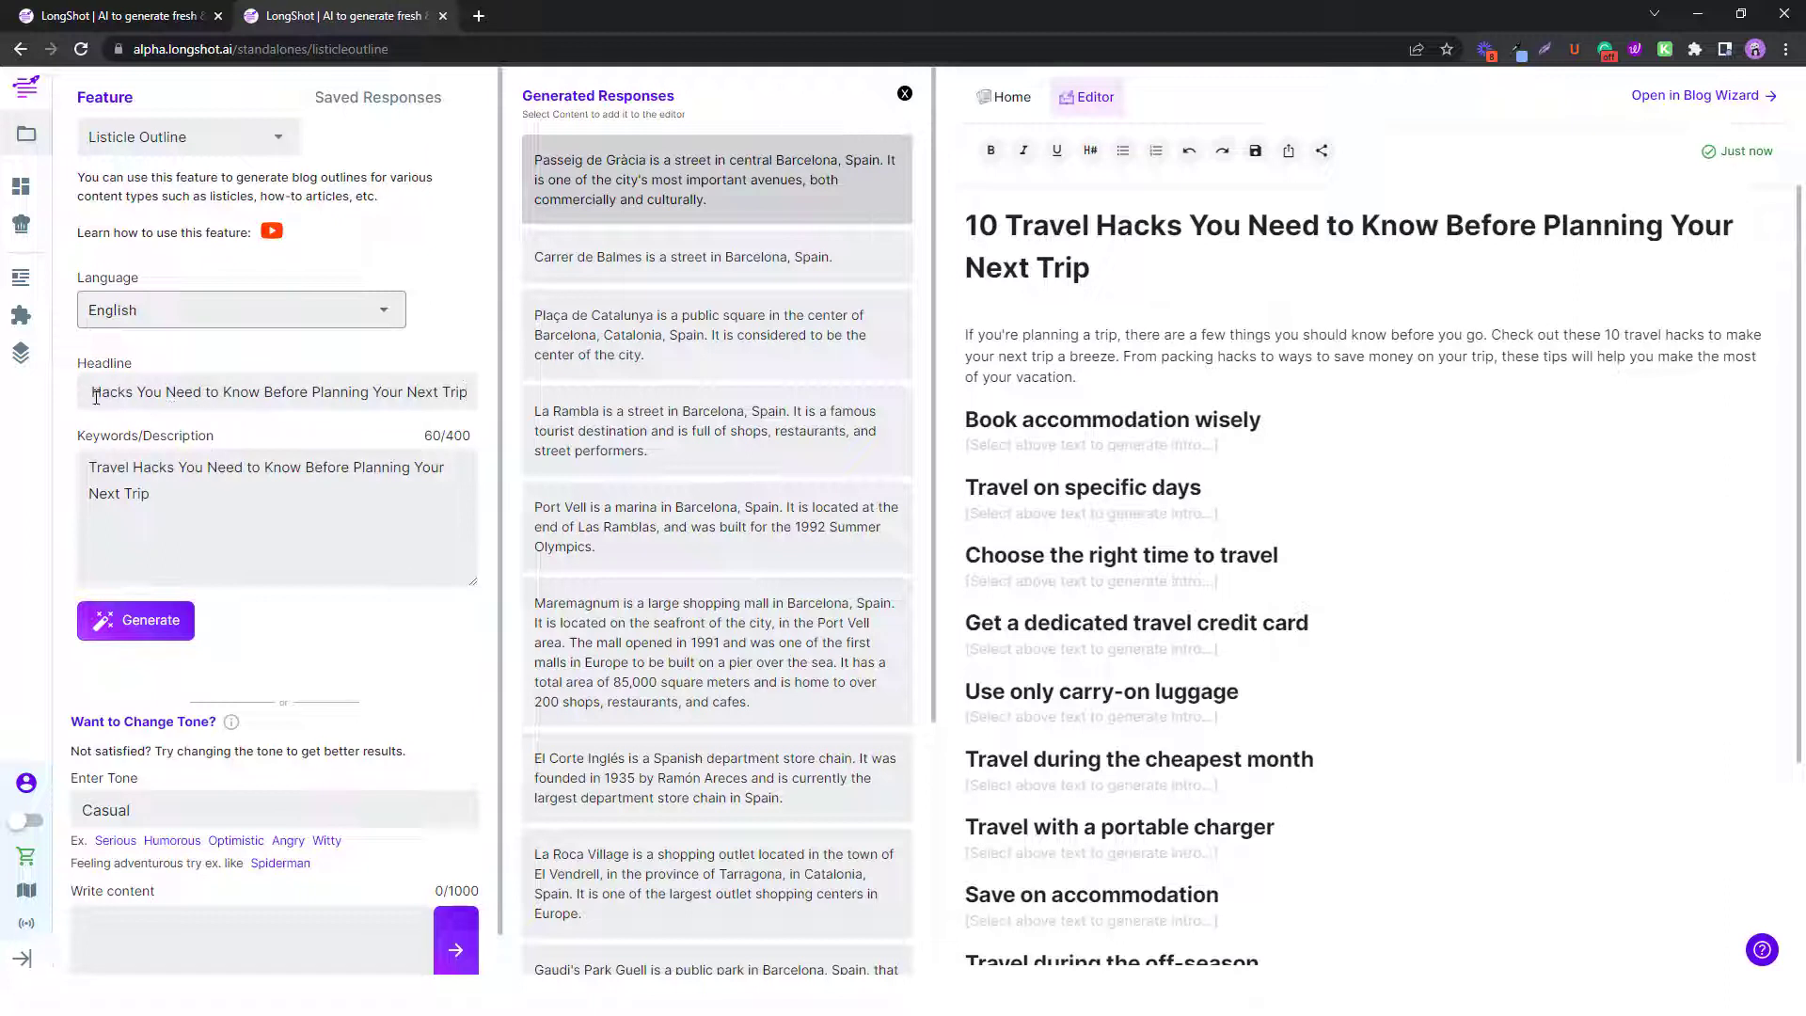
pyautogui.write('10')
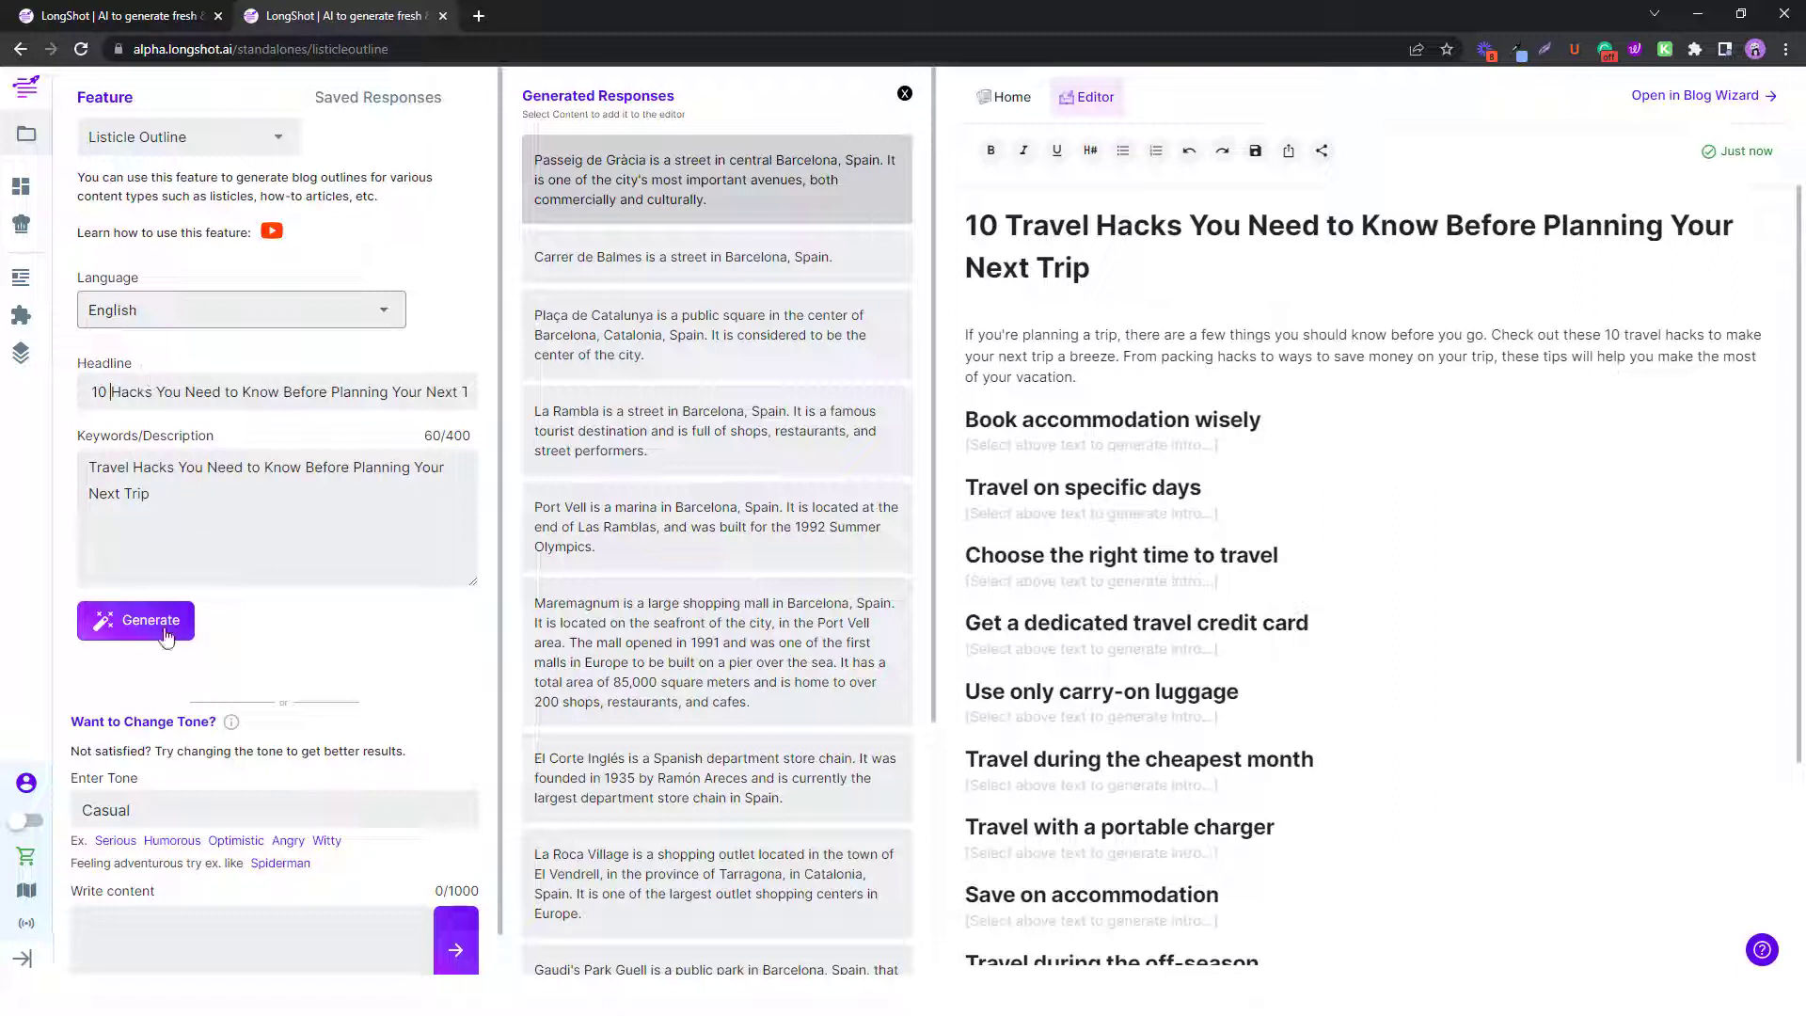
pyautogui.click(123, 620)
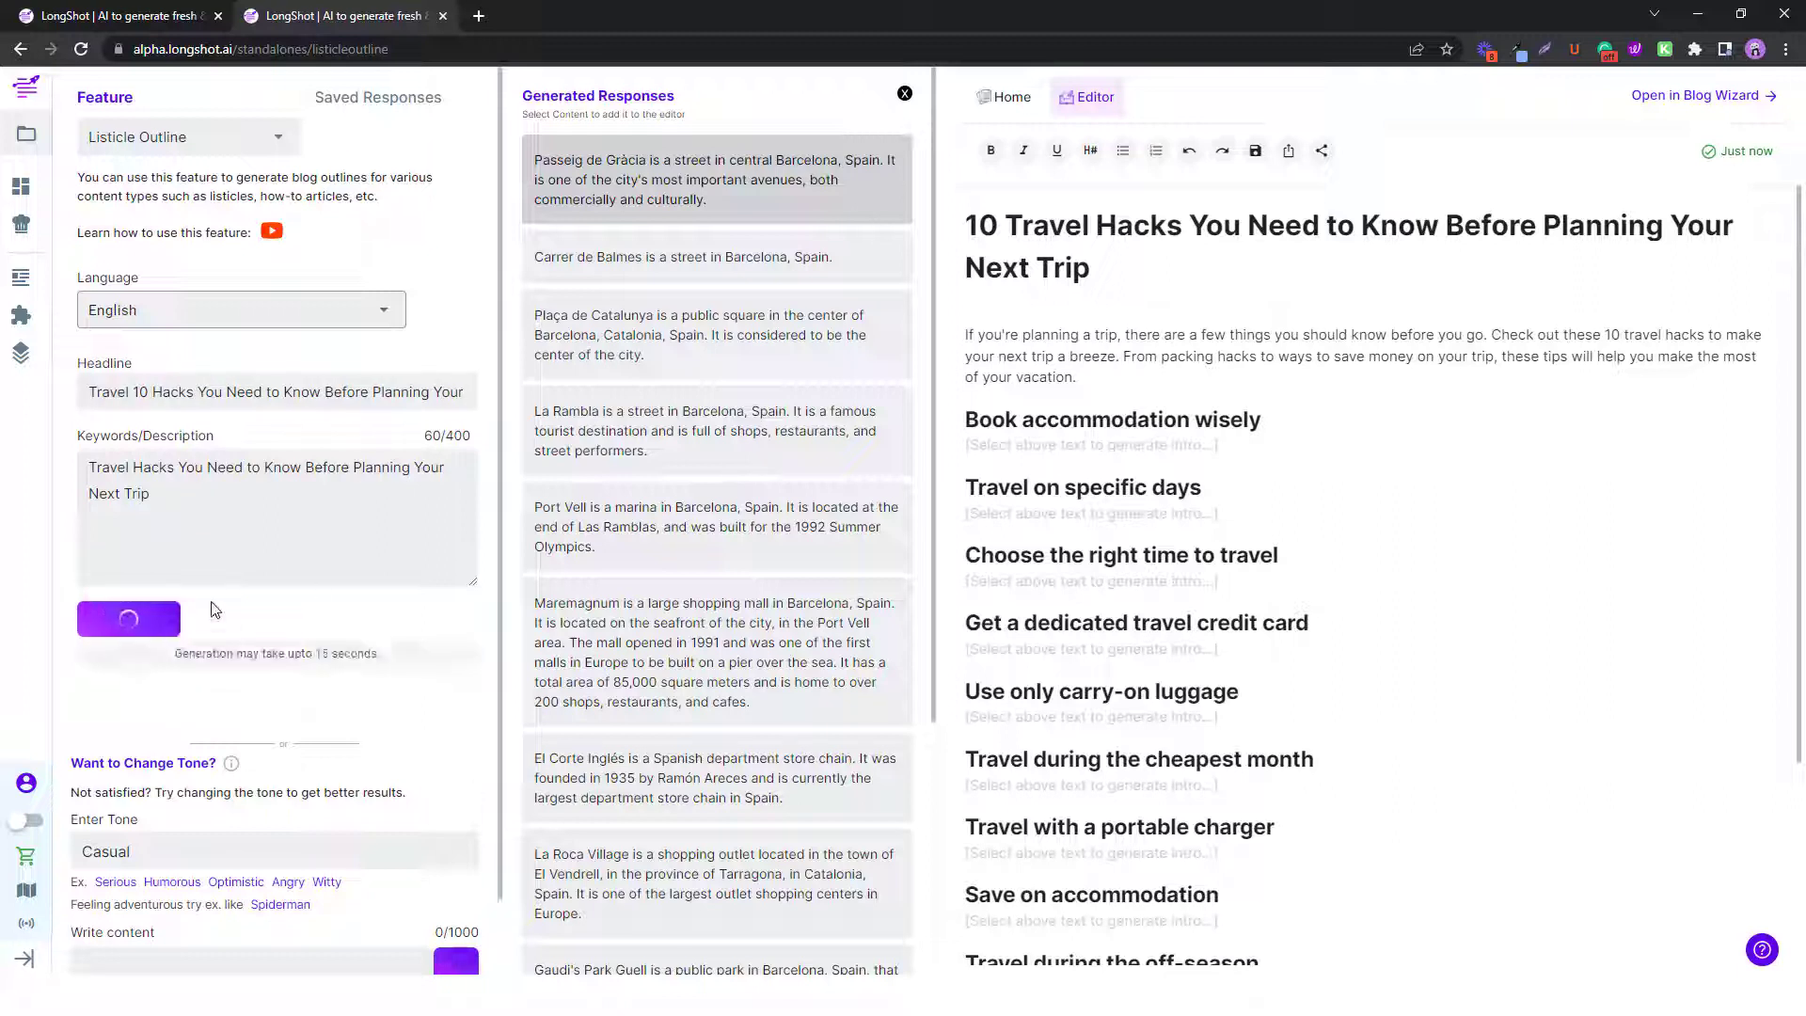
# Move the "10" to the start of the headline, before "Travel Hacks", and regenerate the listicle outline.
pyautogui.doubleClick(141, 391)
pyautogui.press('BackSpace')
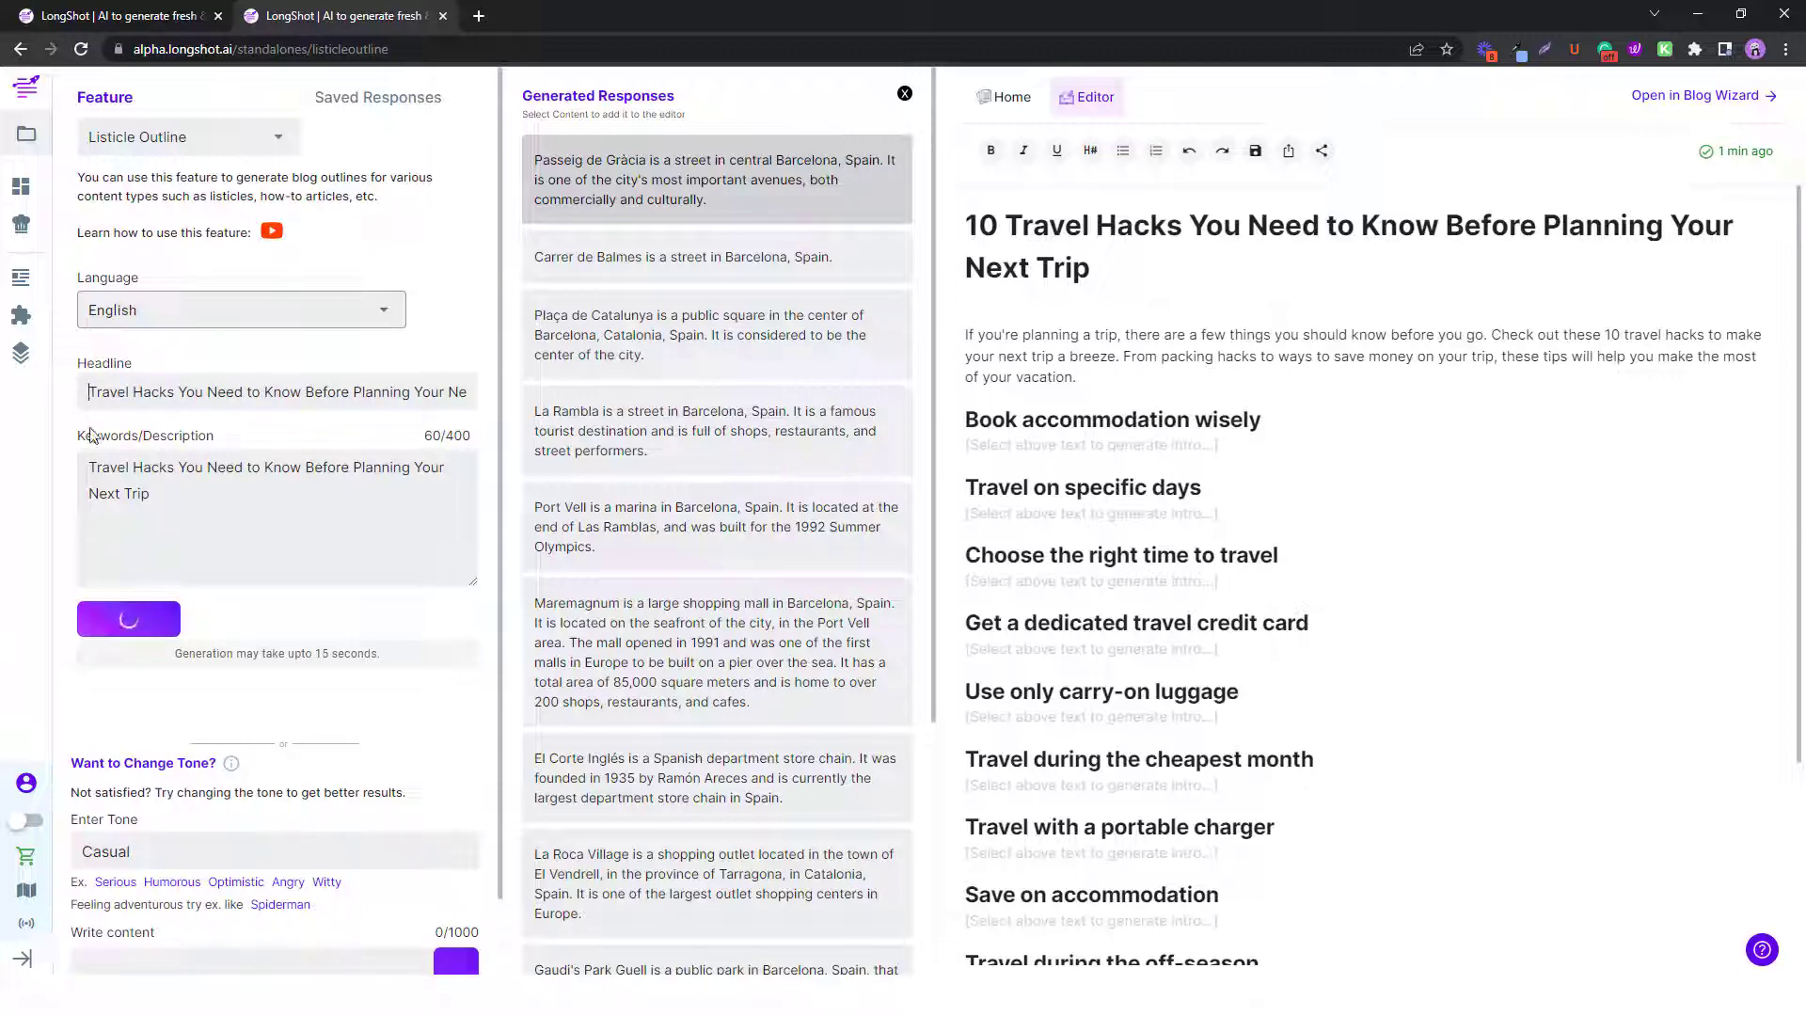
pyautogui.write('10')
pyautogui.click(901, 93)
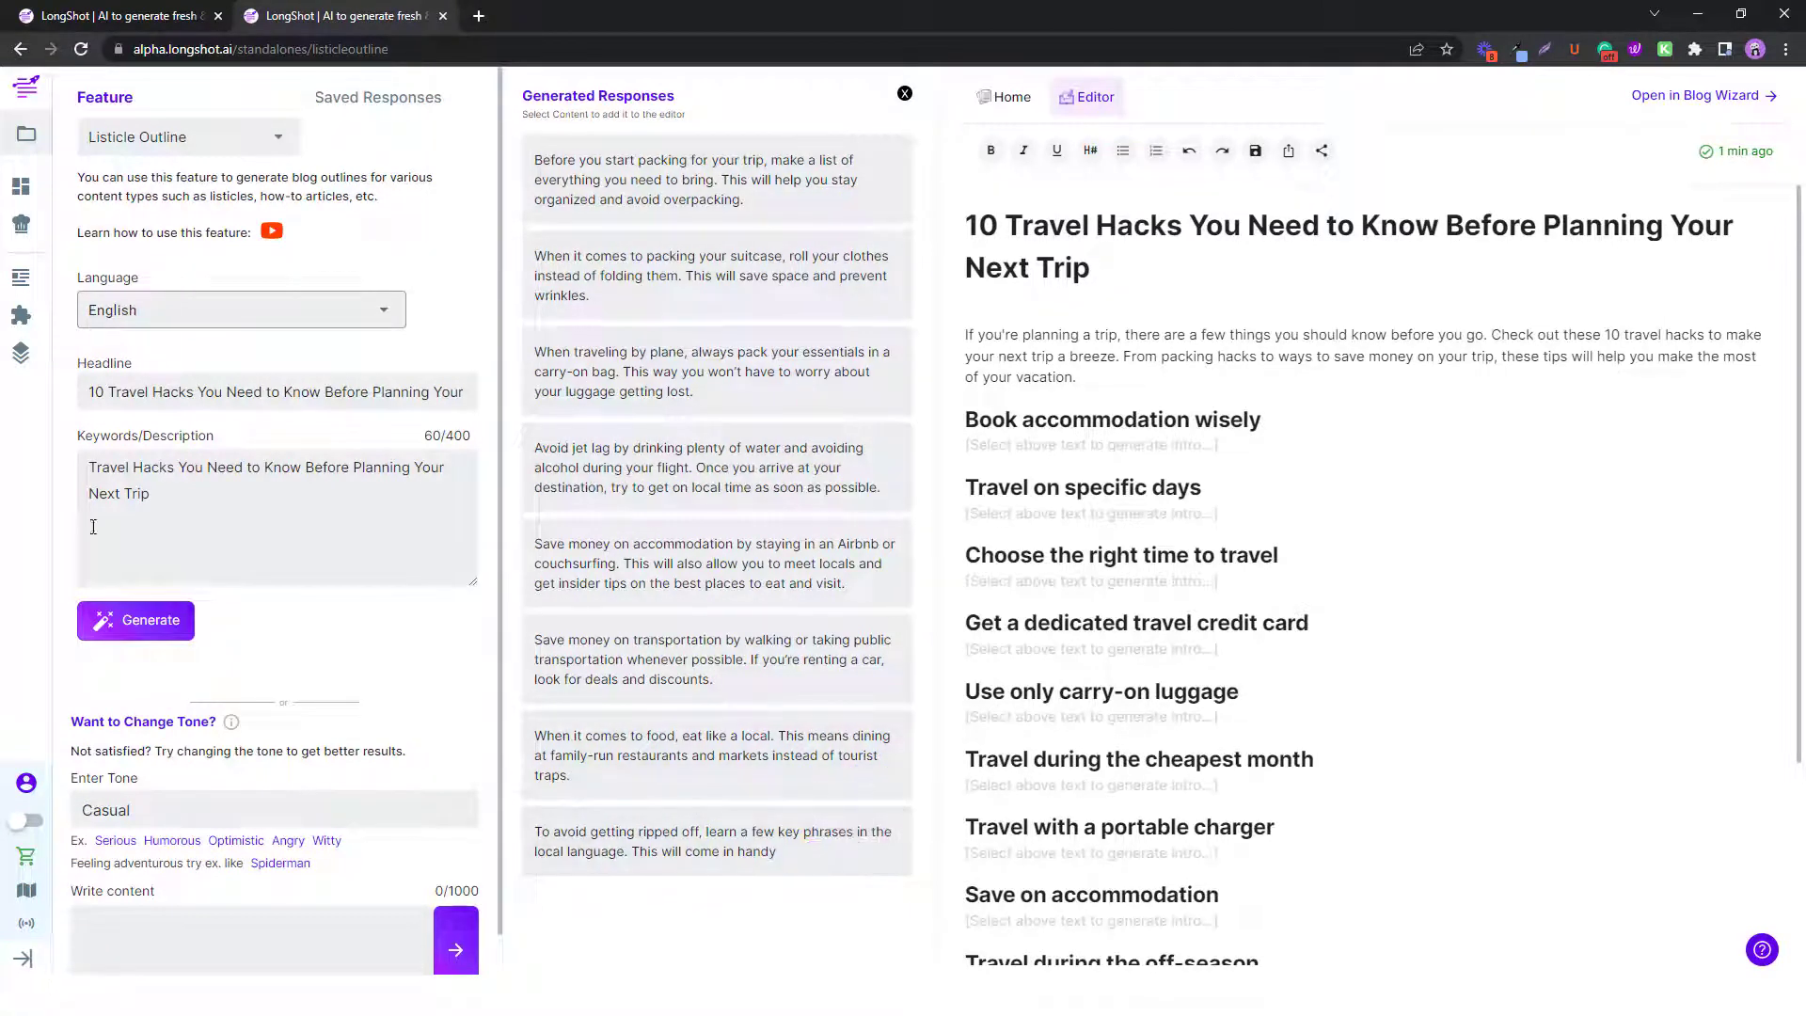
pyautogui.click(160, 634)
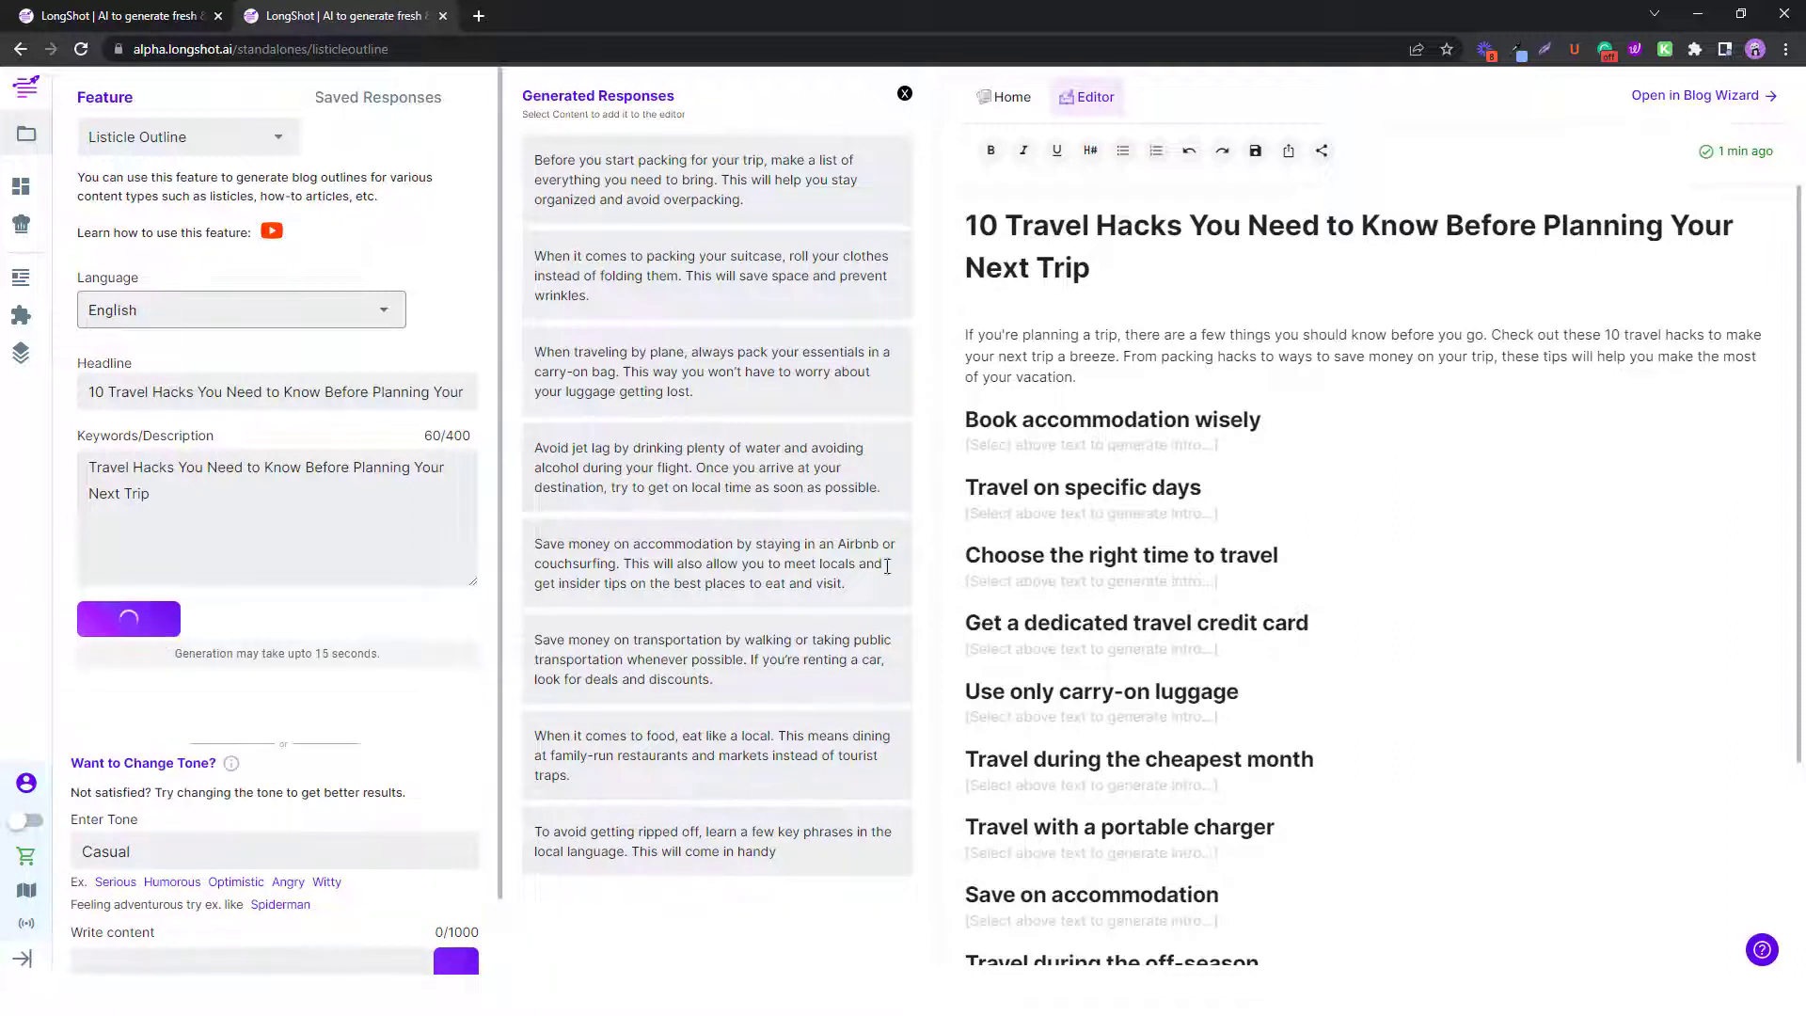
# Compare the generated outline points with the draft's headings and open the draft in Blog Wizard.
pyautogui.moveTo(762, 396)
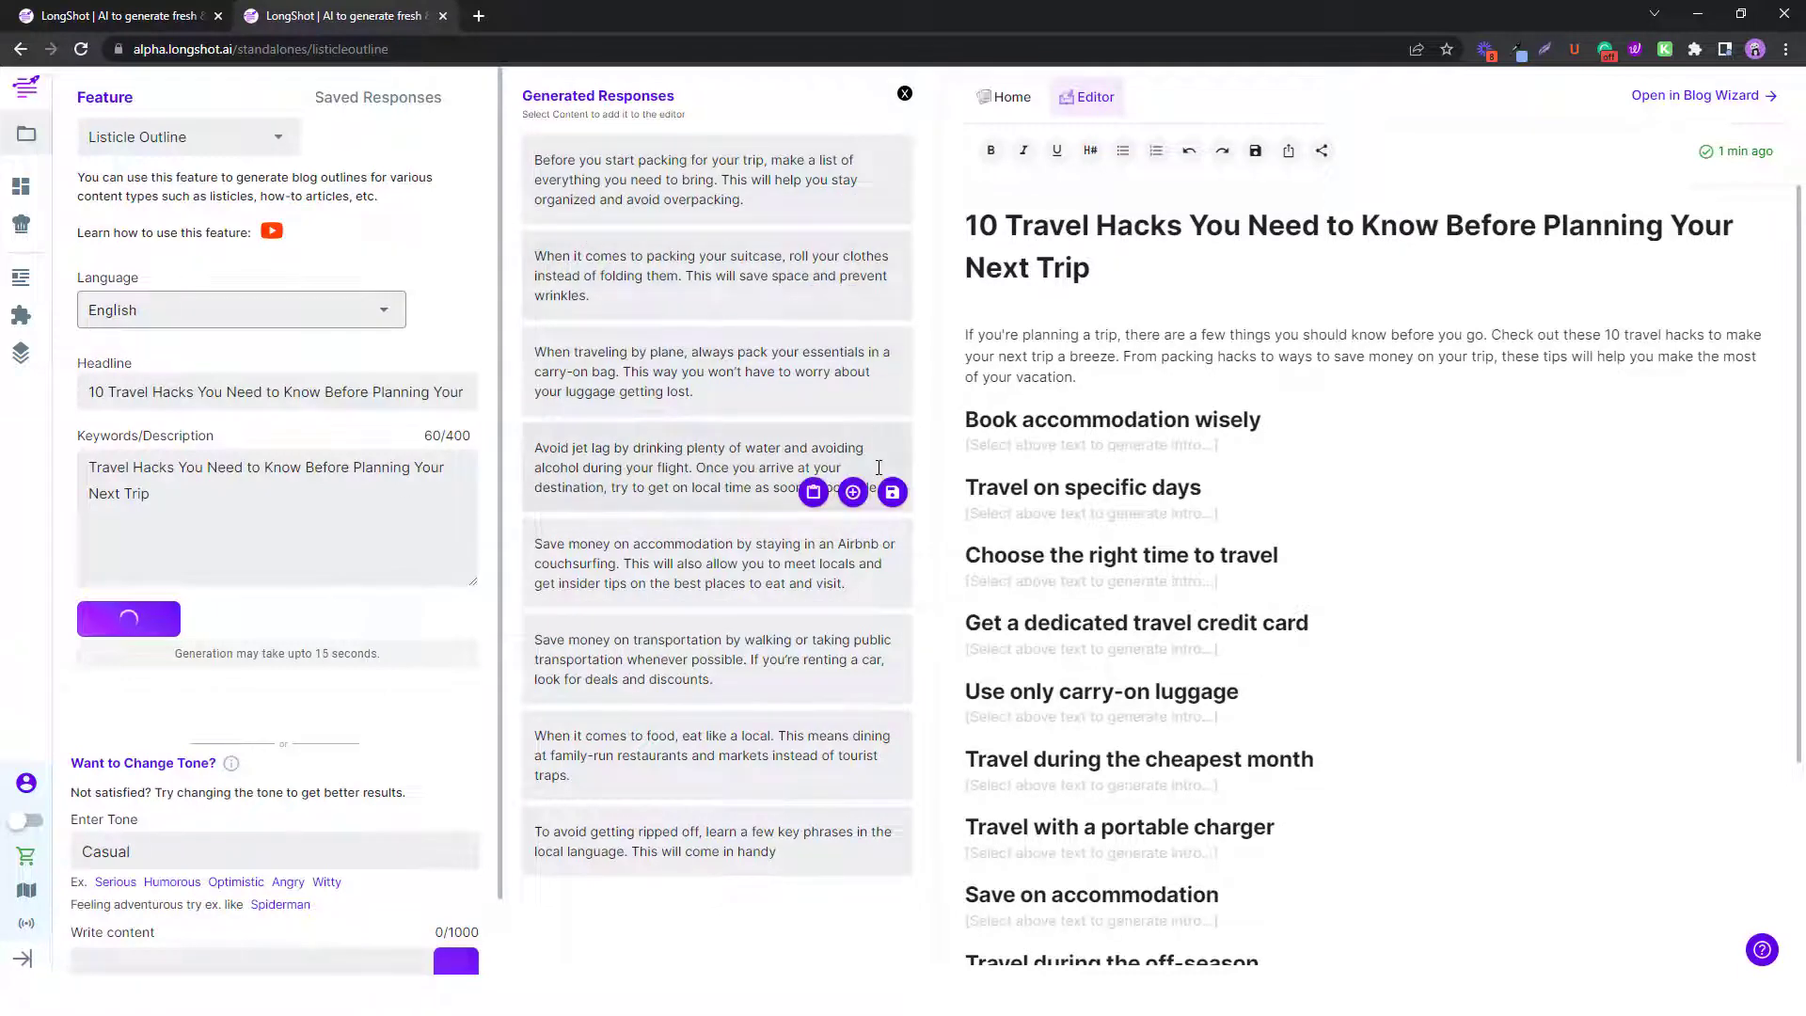
pyautogui.scroll(-3, 1121, 550)
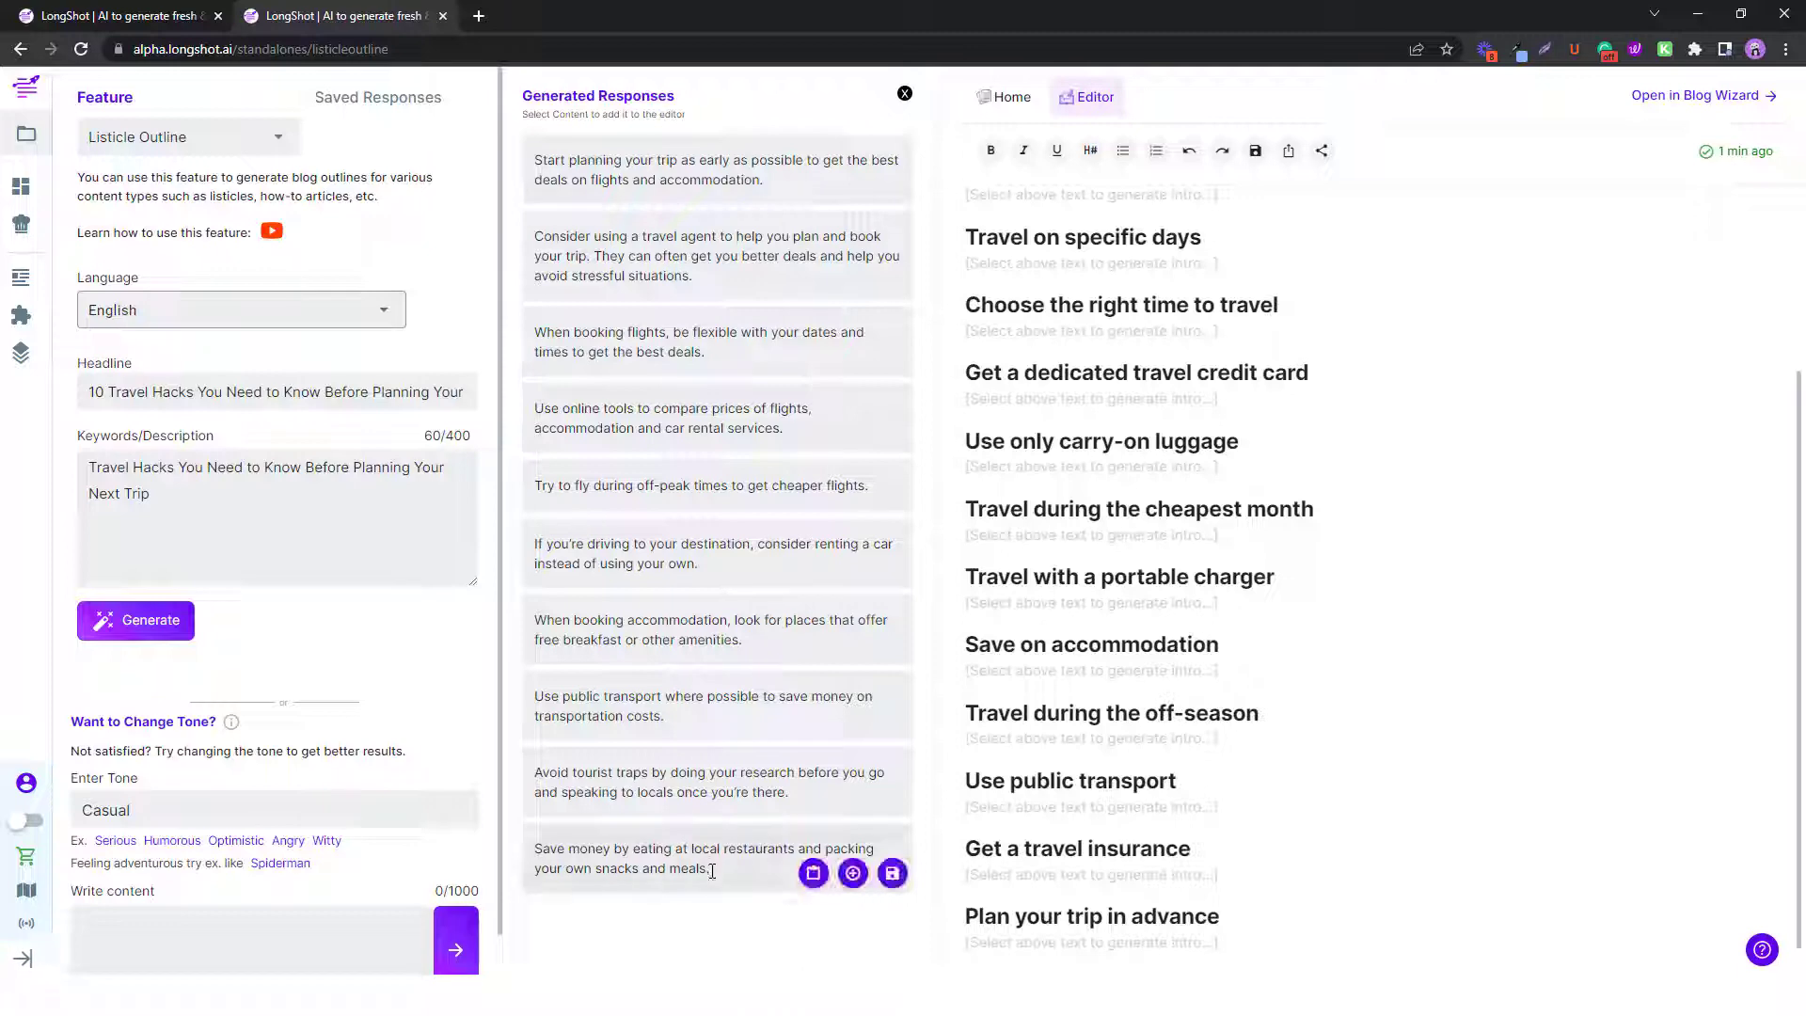
pyautogui.scroll(-1, 1105, 757)
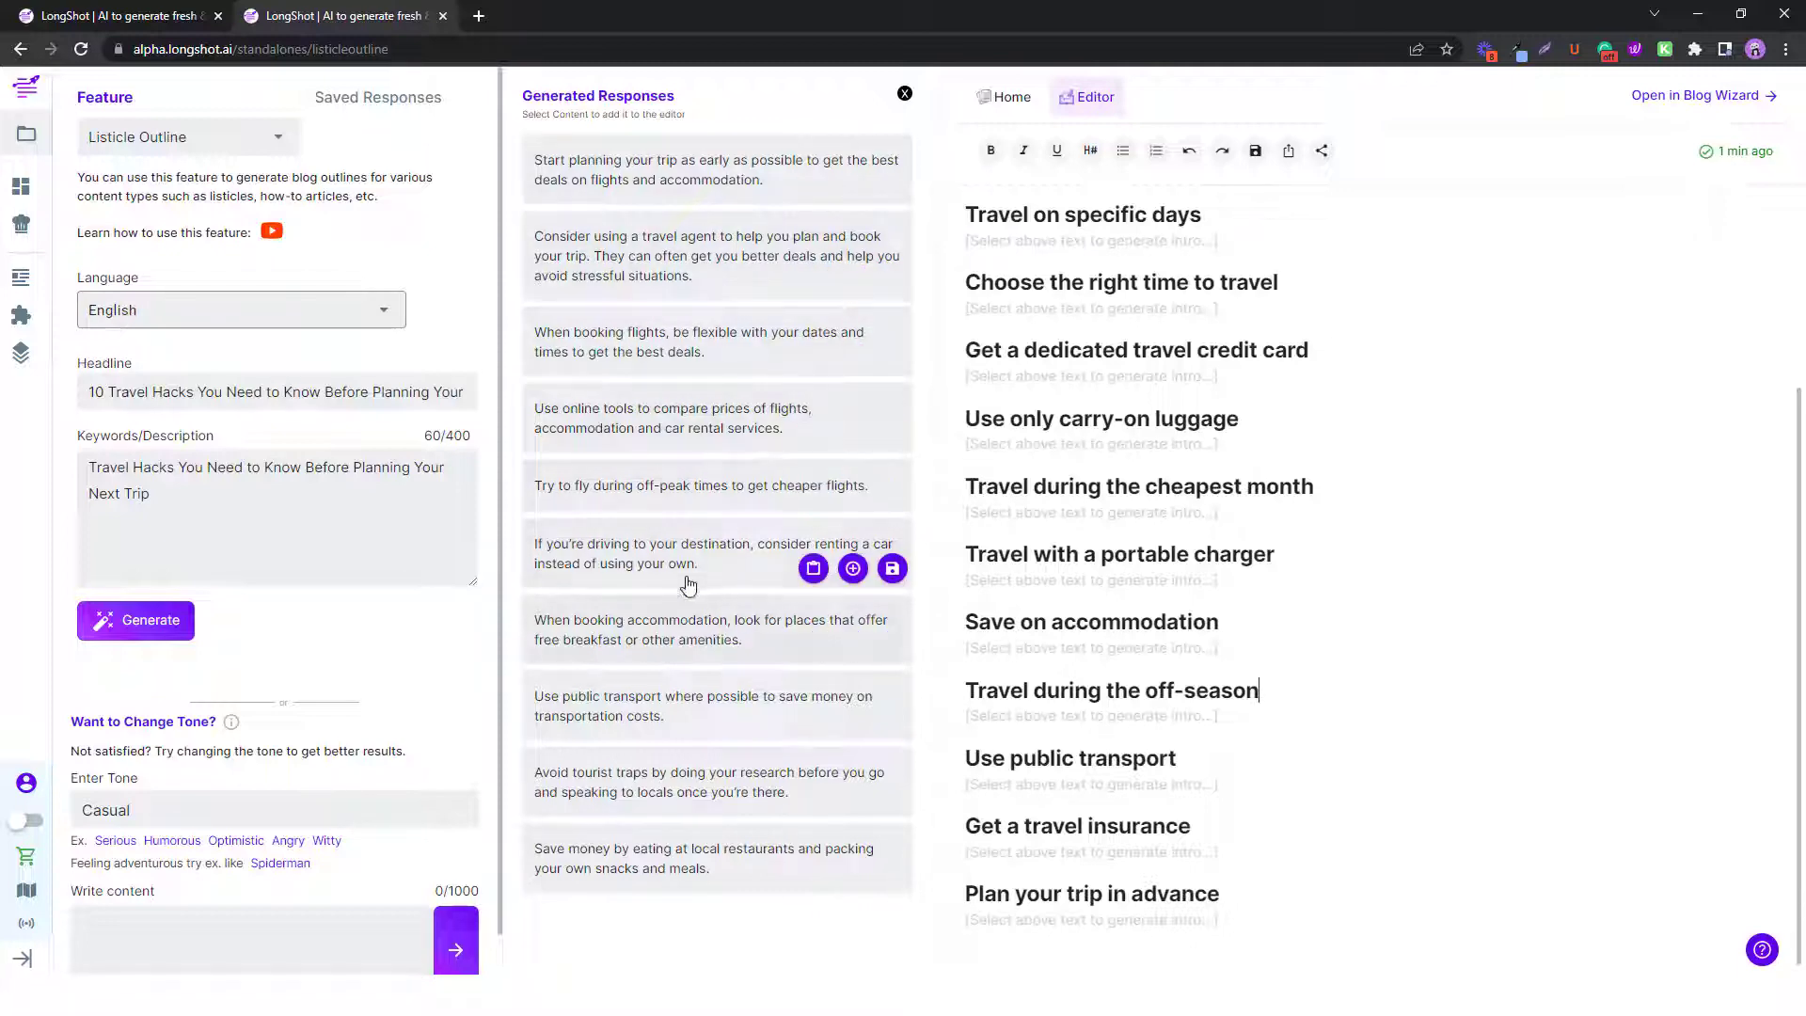
pyautogui.tripleClick(1047, 218)
pyautogui.scroll(3, 1180, 450)
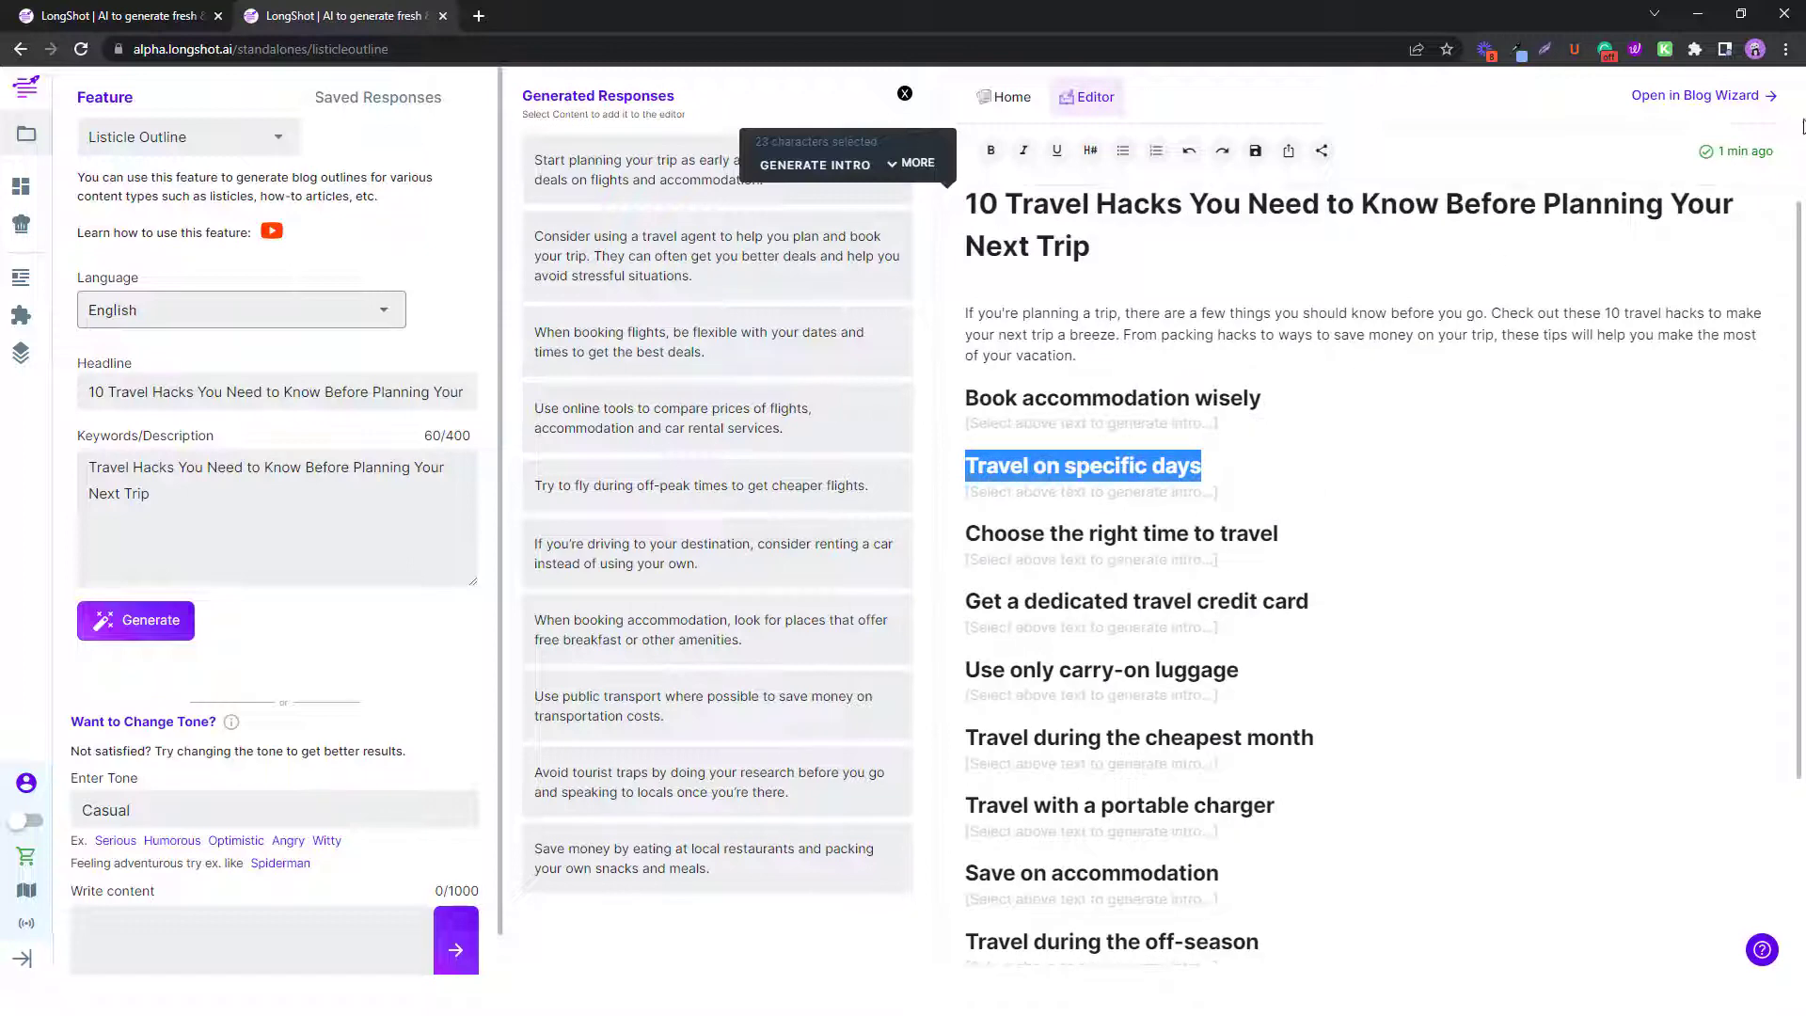
pyautogui.click(1700, 95)
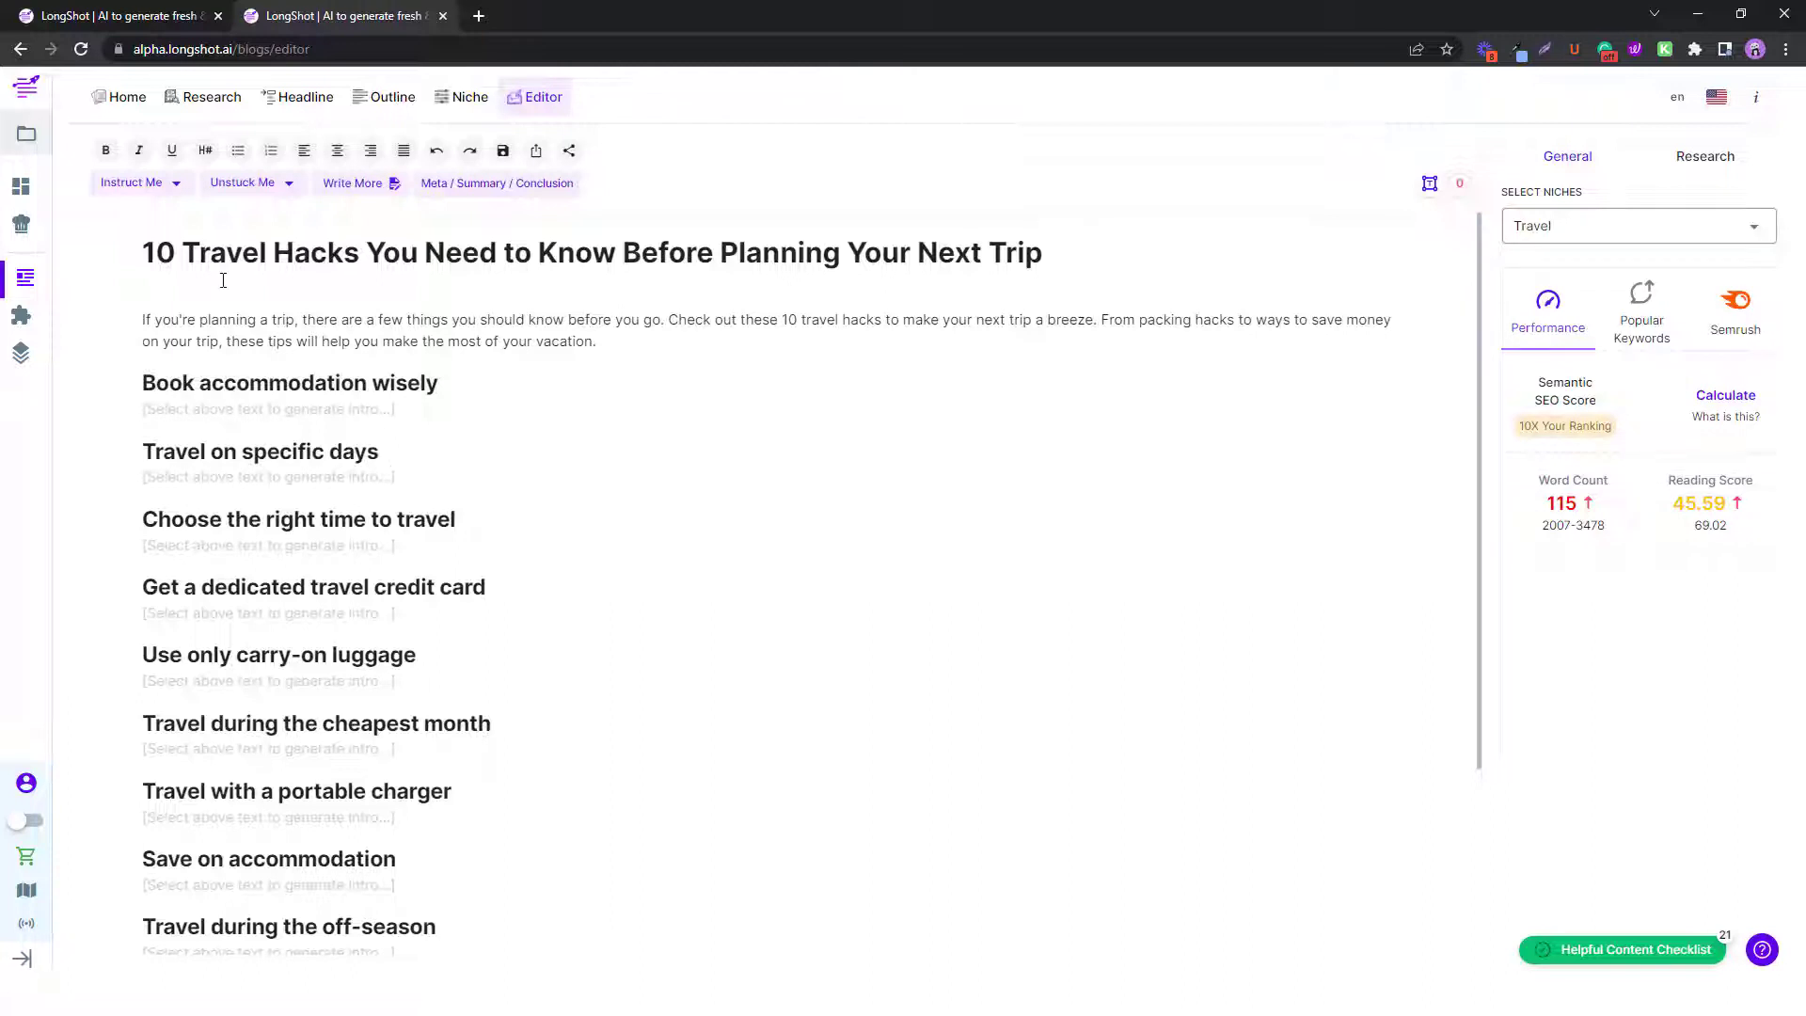
# Open intro generation for the "Book accommodation wisely" heading and look through the suggested context sentences.
pyautogui.tripleClick(254, 380)
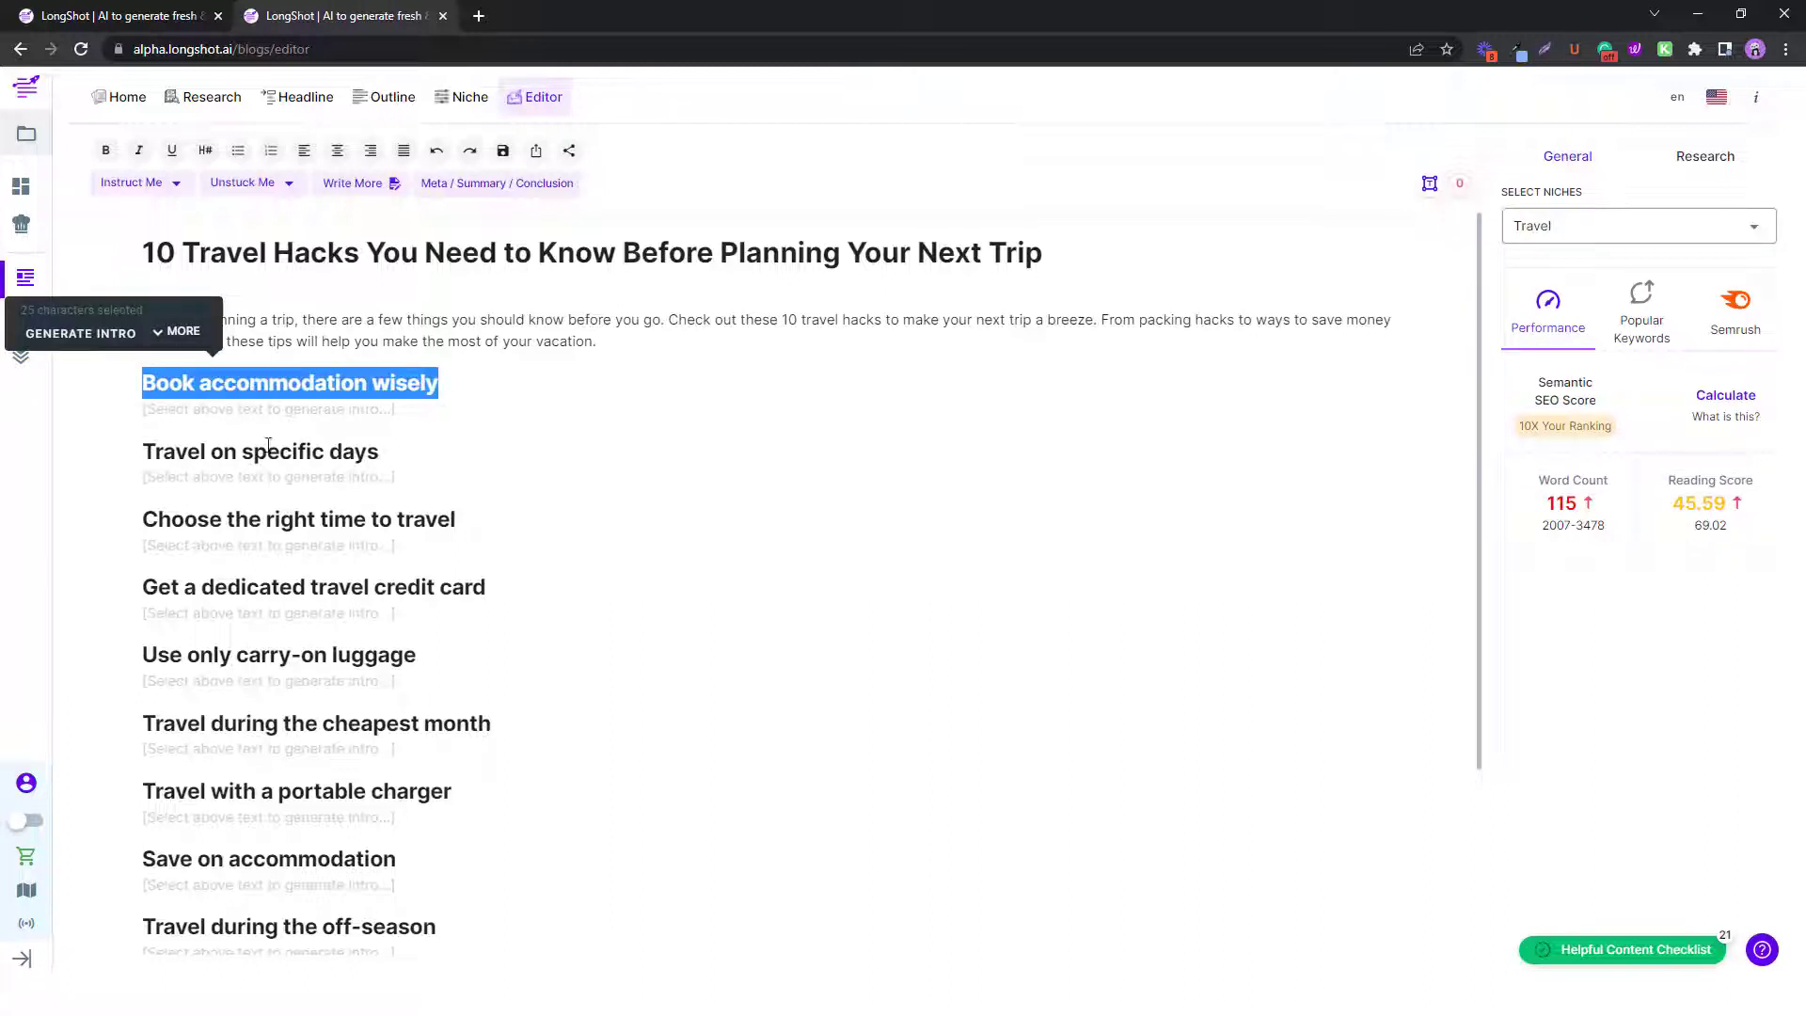
pyautogui.click(205, 150)
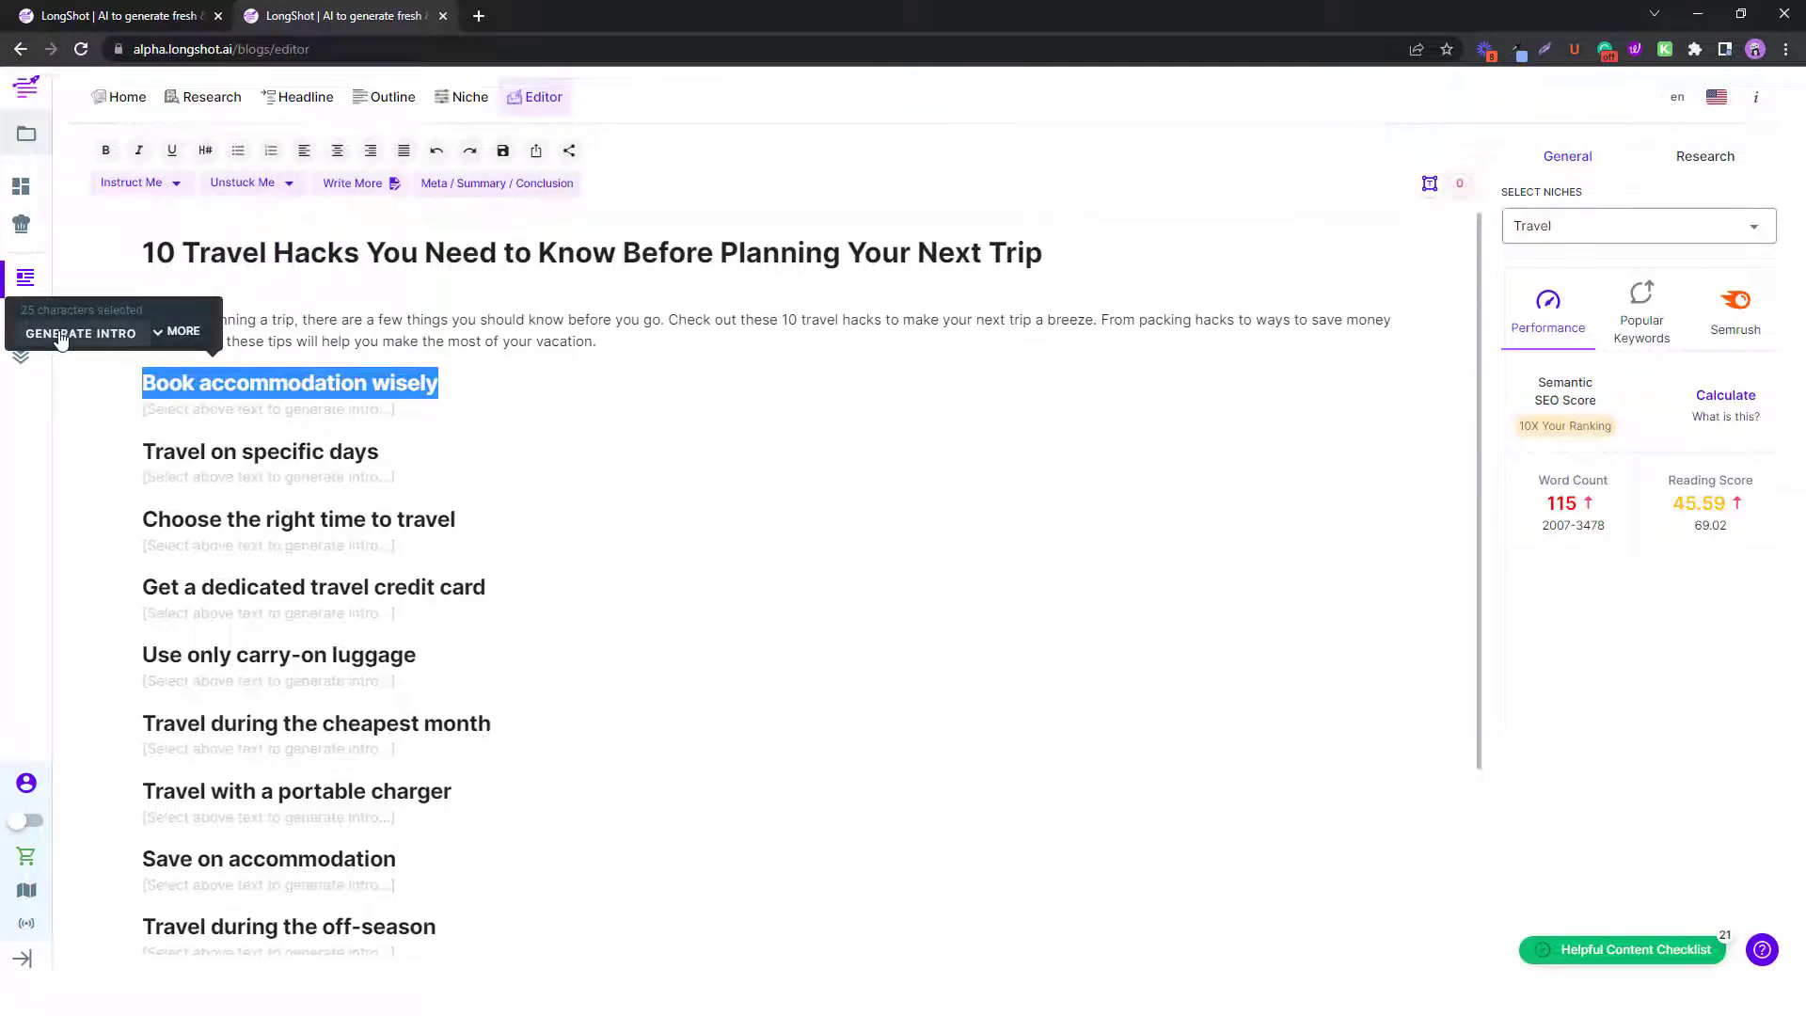
pyautogui.click(59, 335)
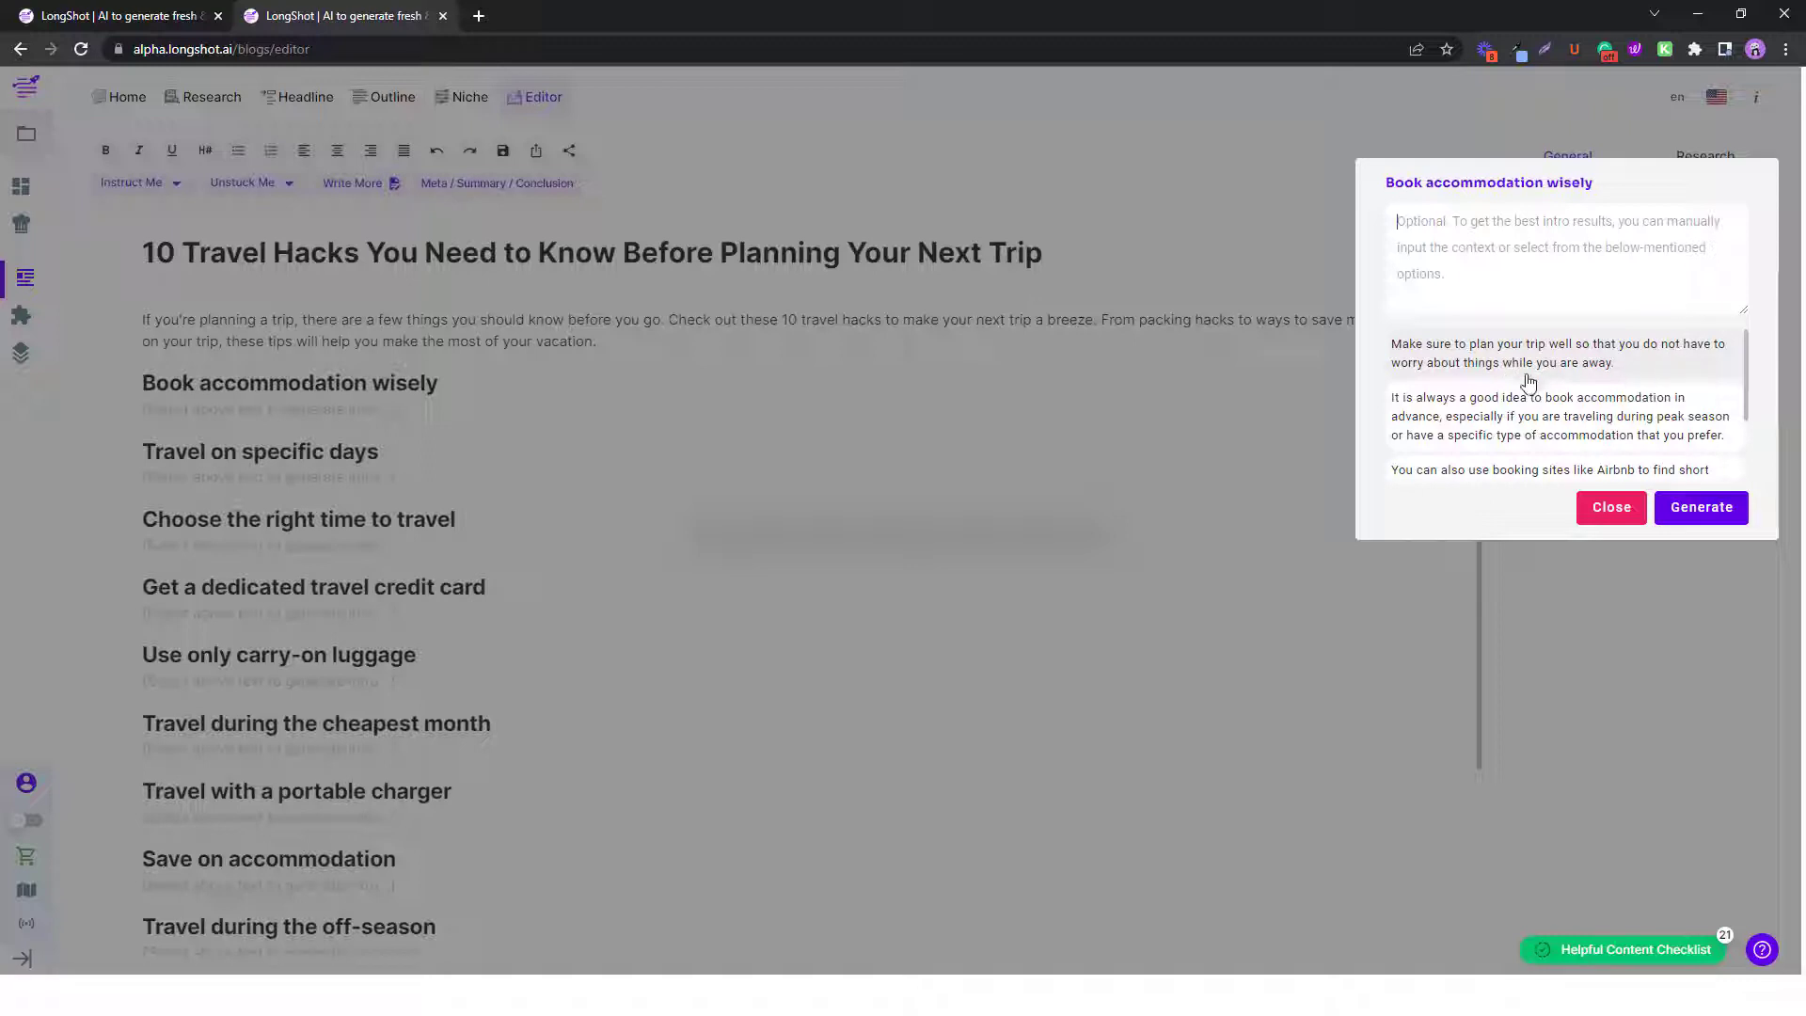
pyautogui.scroll(-2, 1598, 386)
pyautogui.scroll(2, 1464, 391)
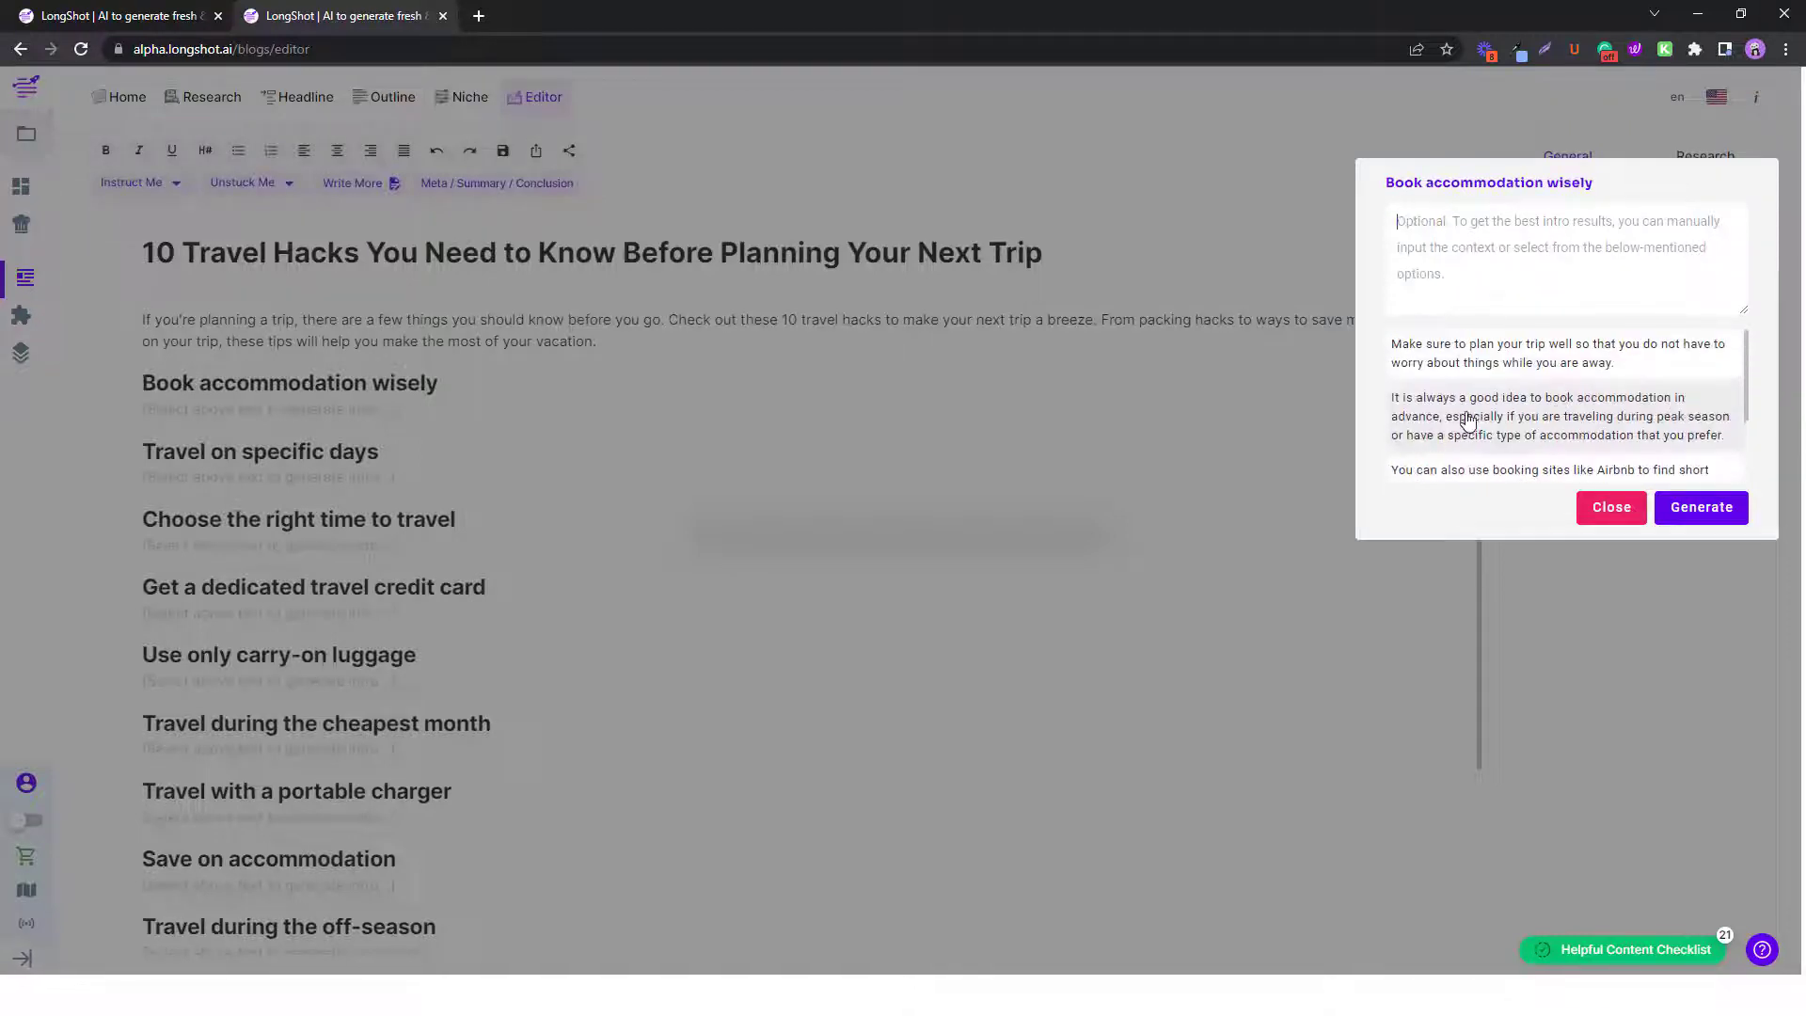
# Add the suggestions about booking accommodation in advance and using booking sites like Airbnb as context, and generate the section's intro.
pyautogui.click(1470, 422)
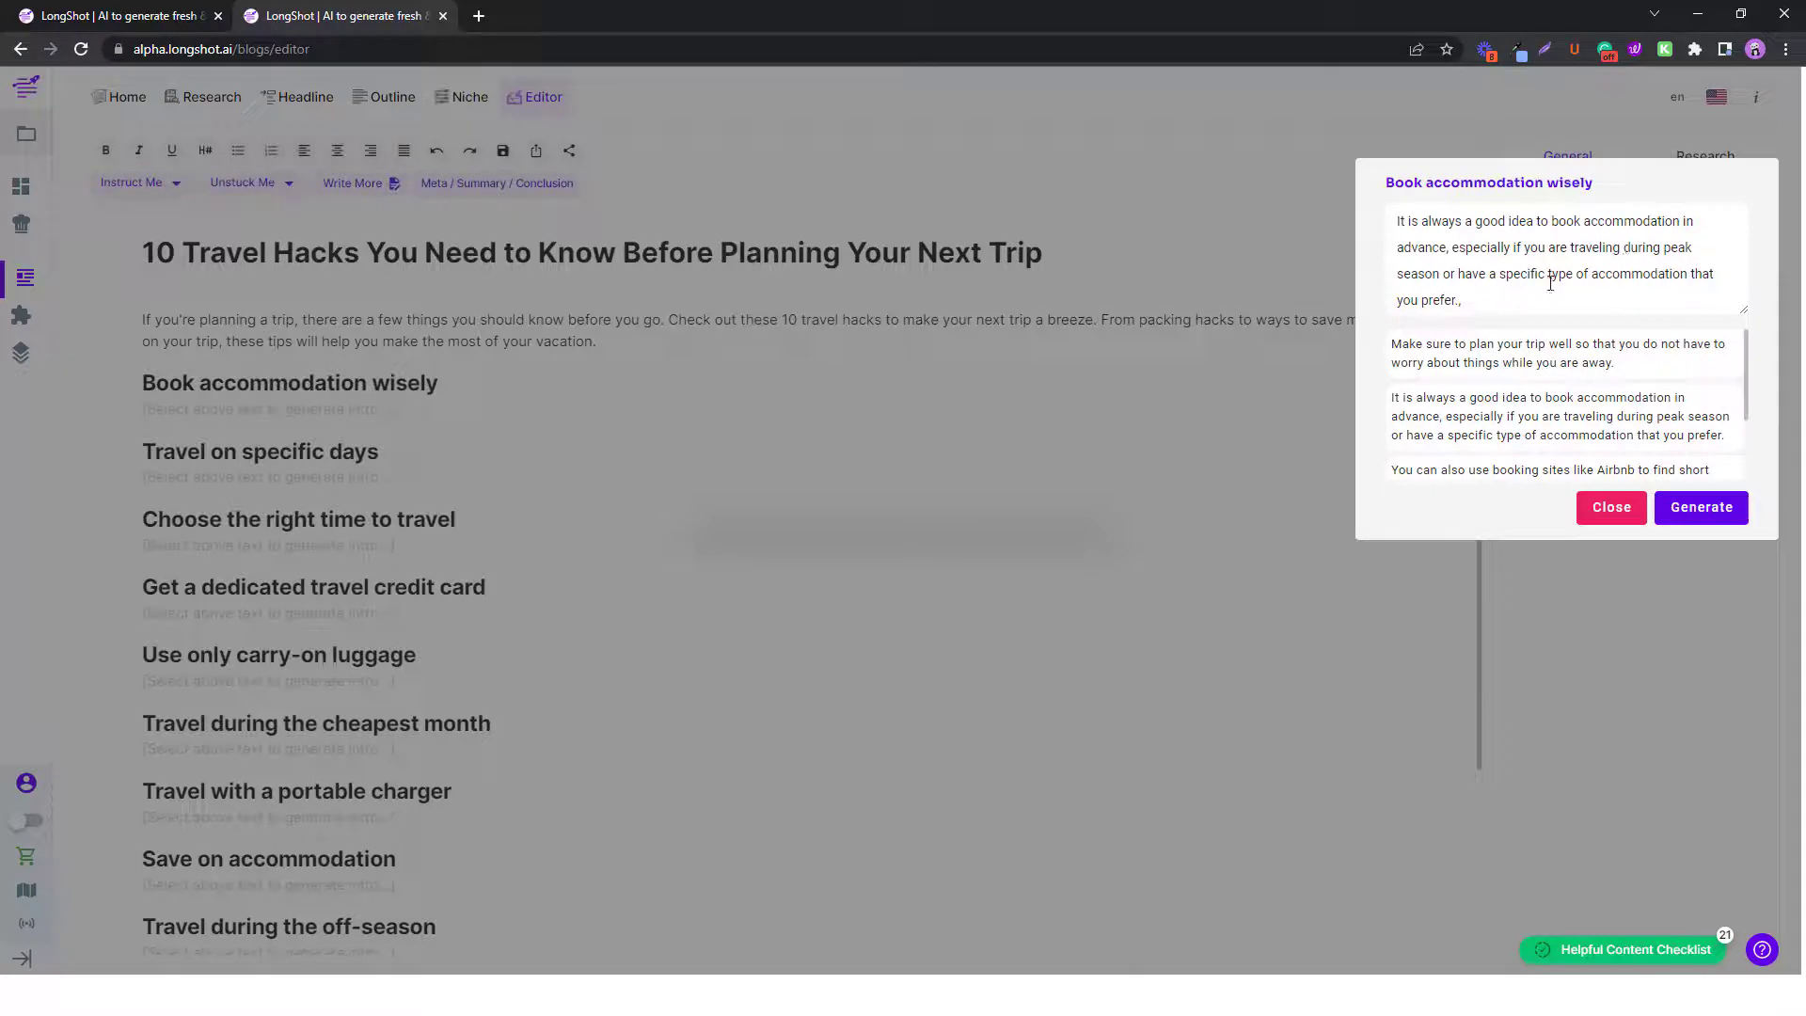
pyautogui.scroll(-2, 1589, 406)
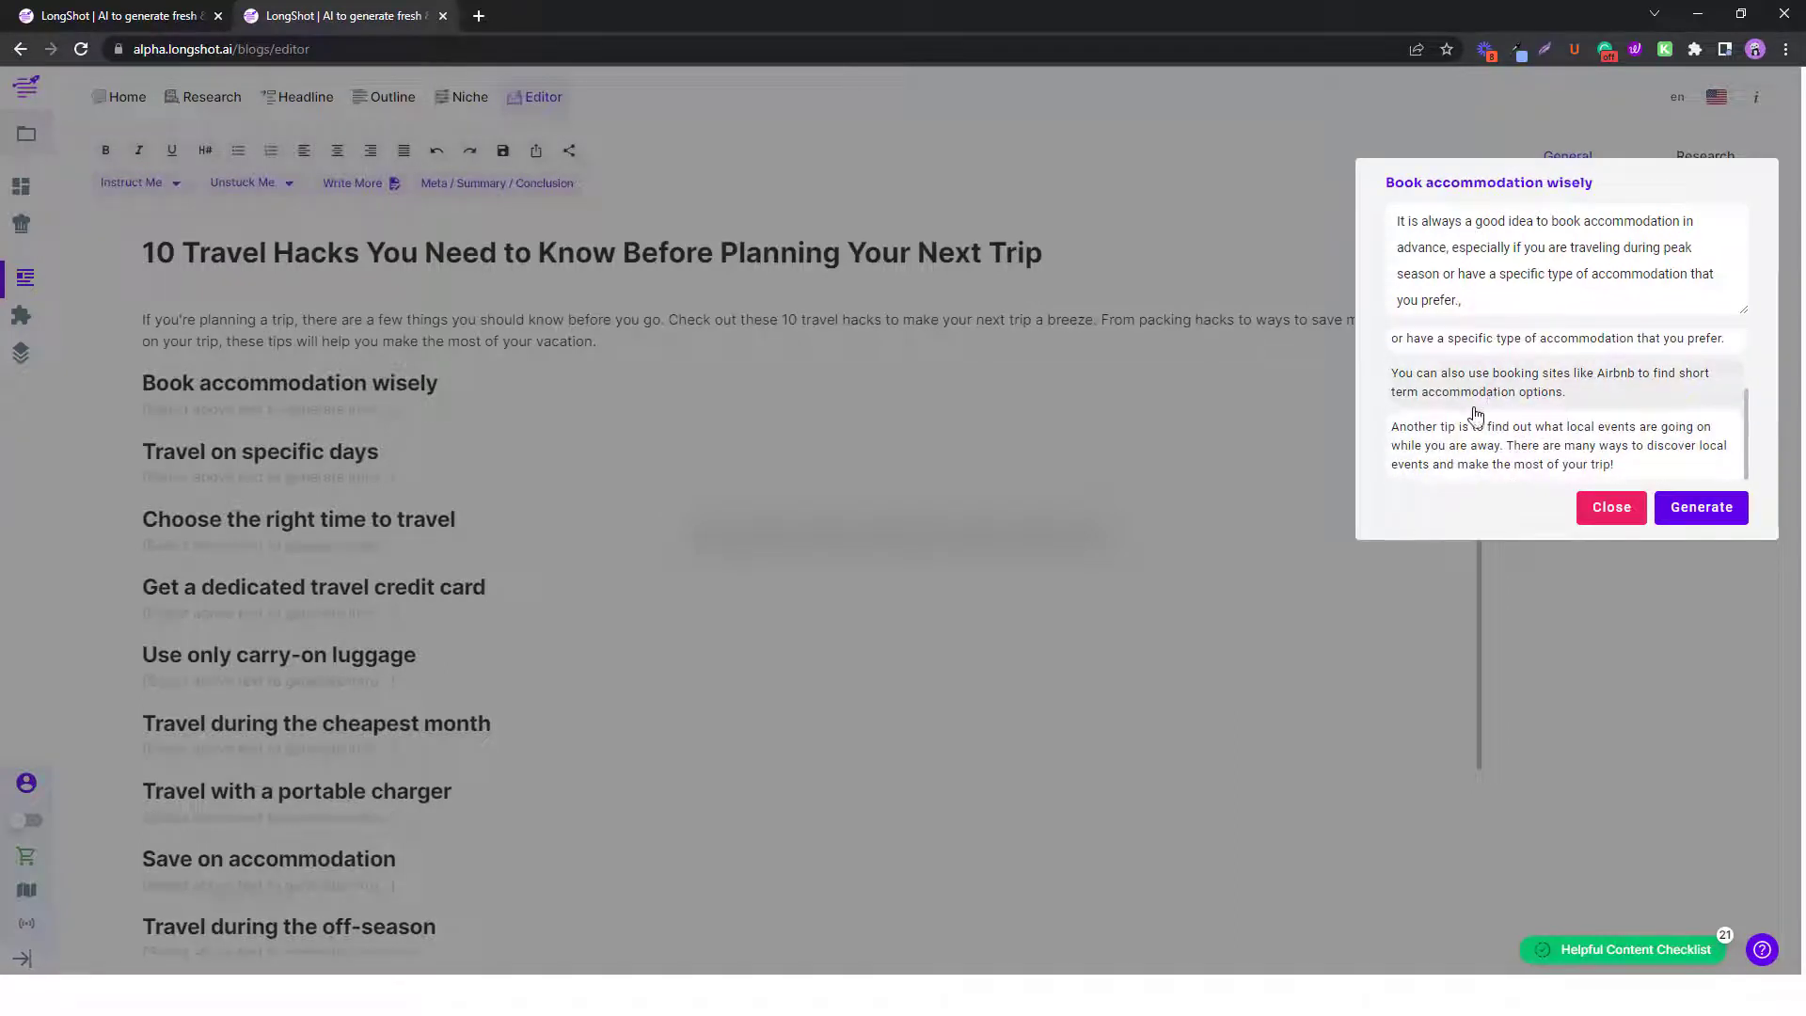
pyautogui.click(1603, 391)
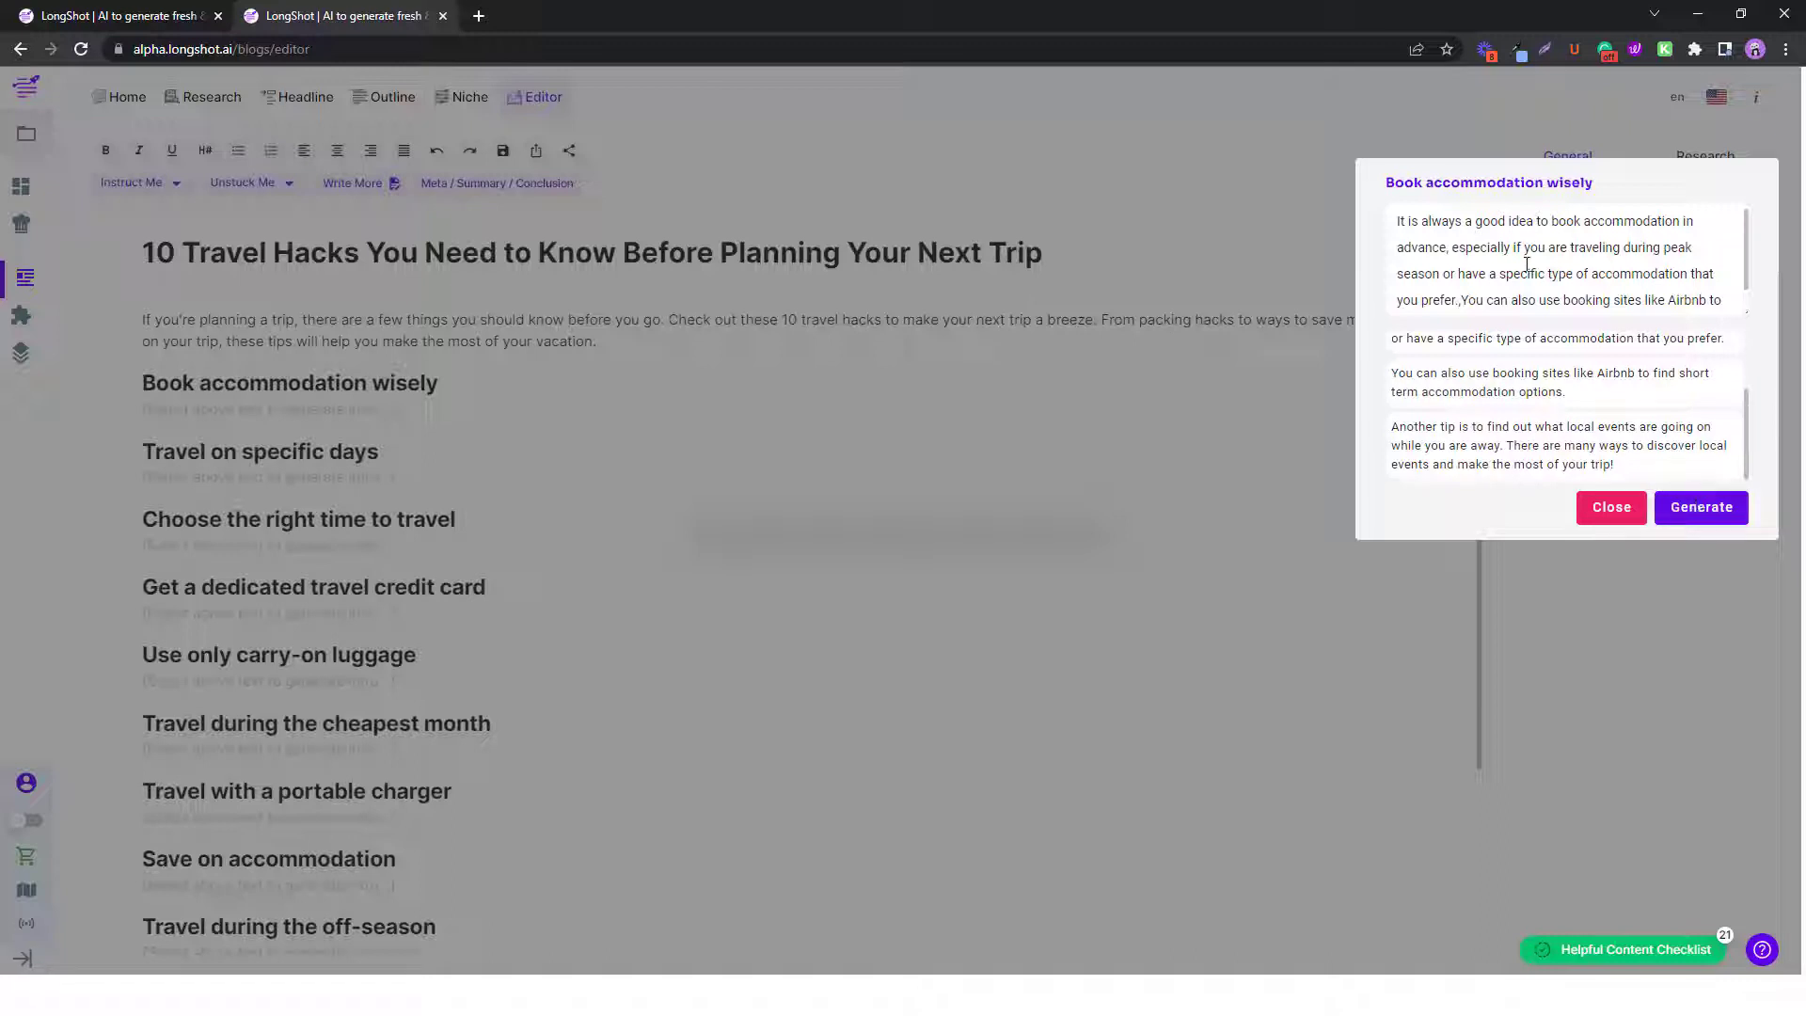
pyautogui.scroll(2, 1561, 419)
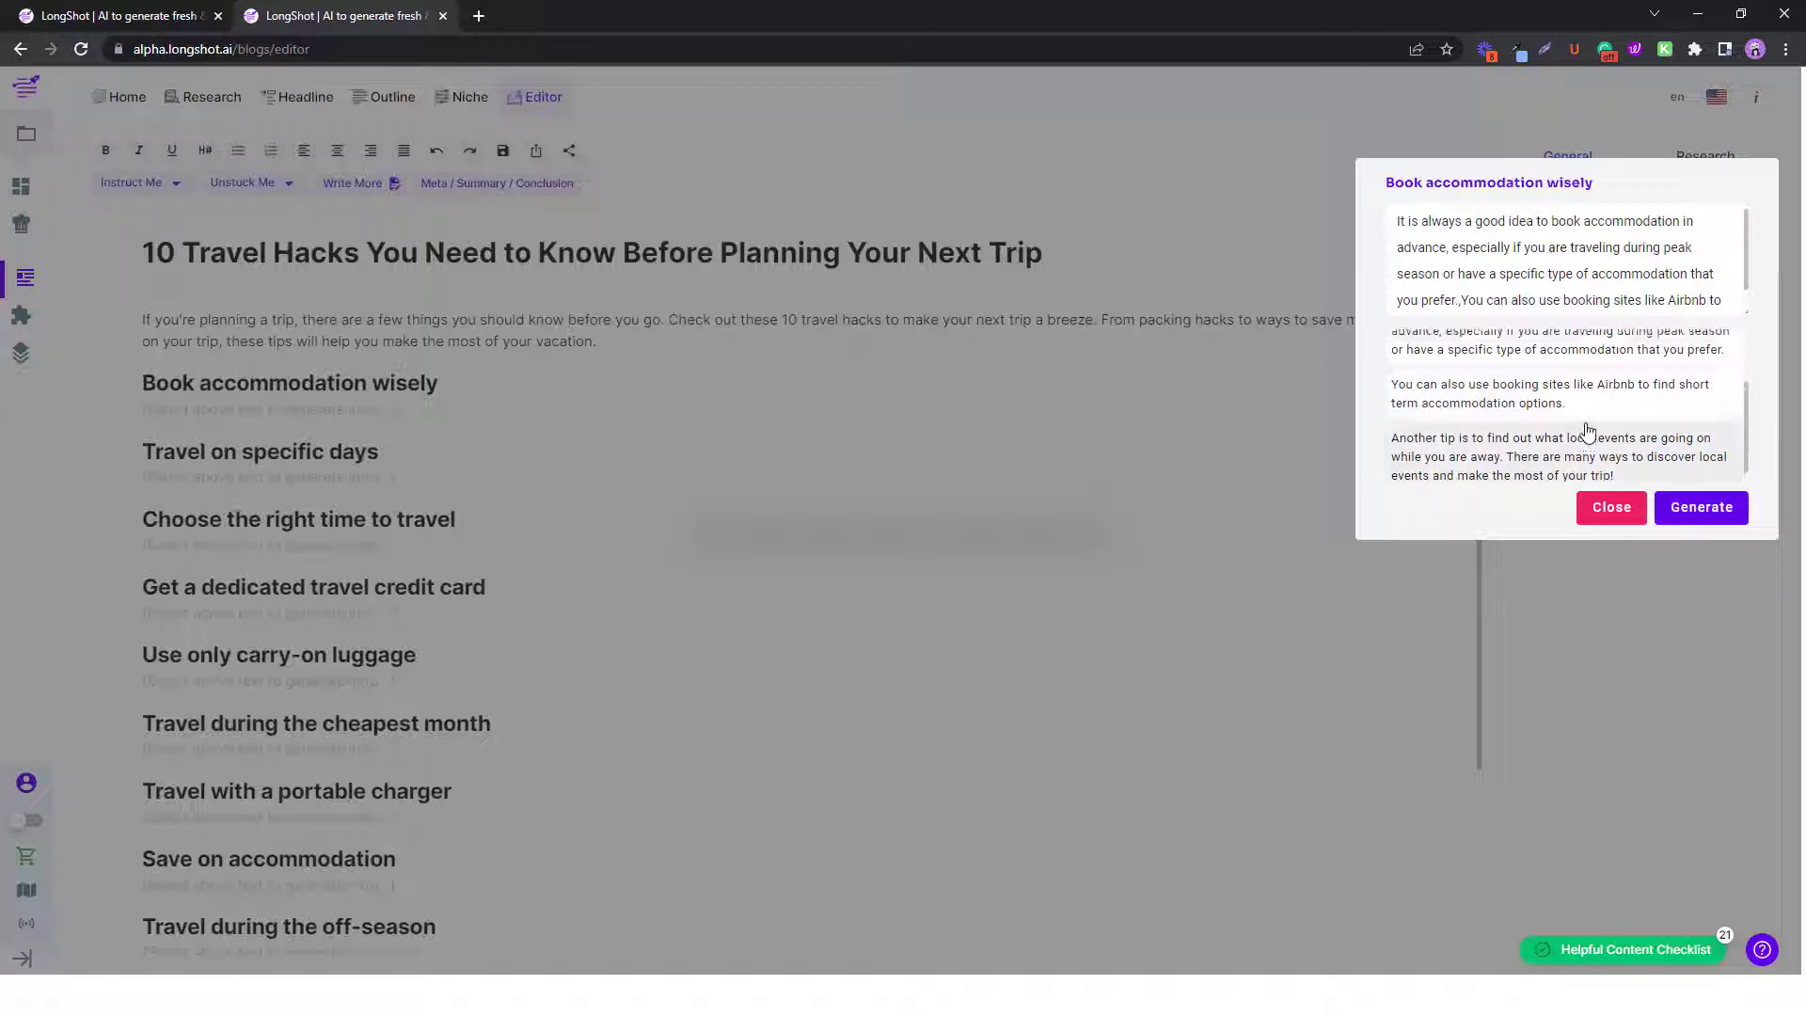
pyautogui.click(1699, 508)
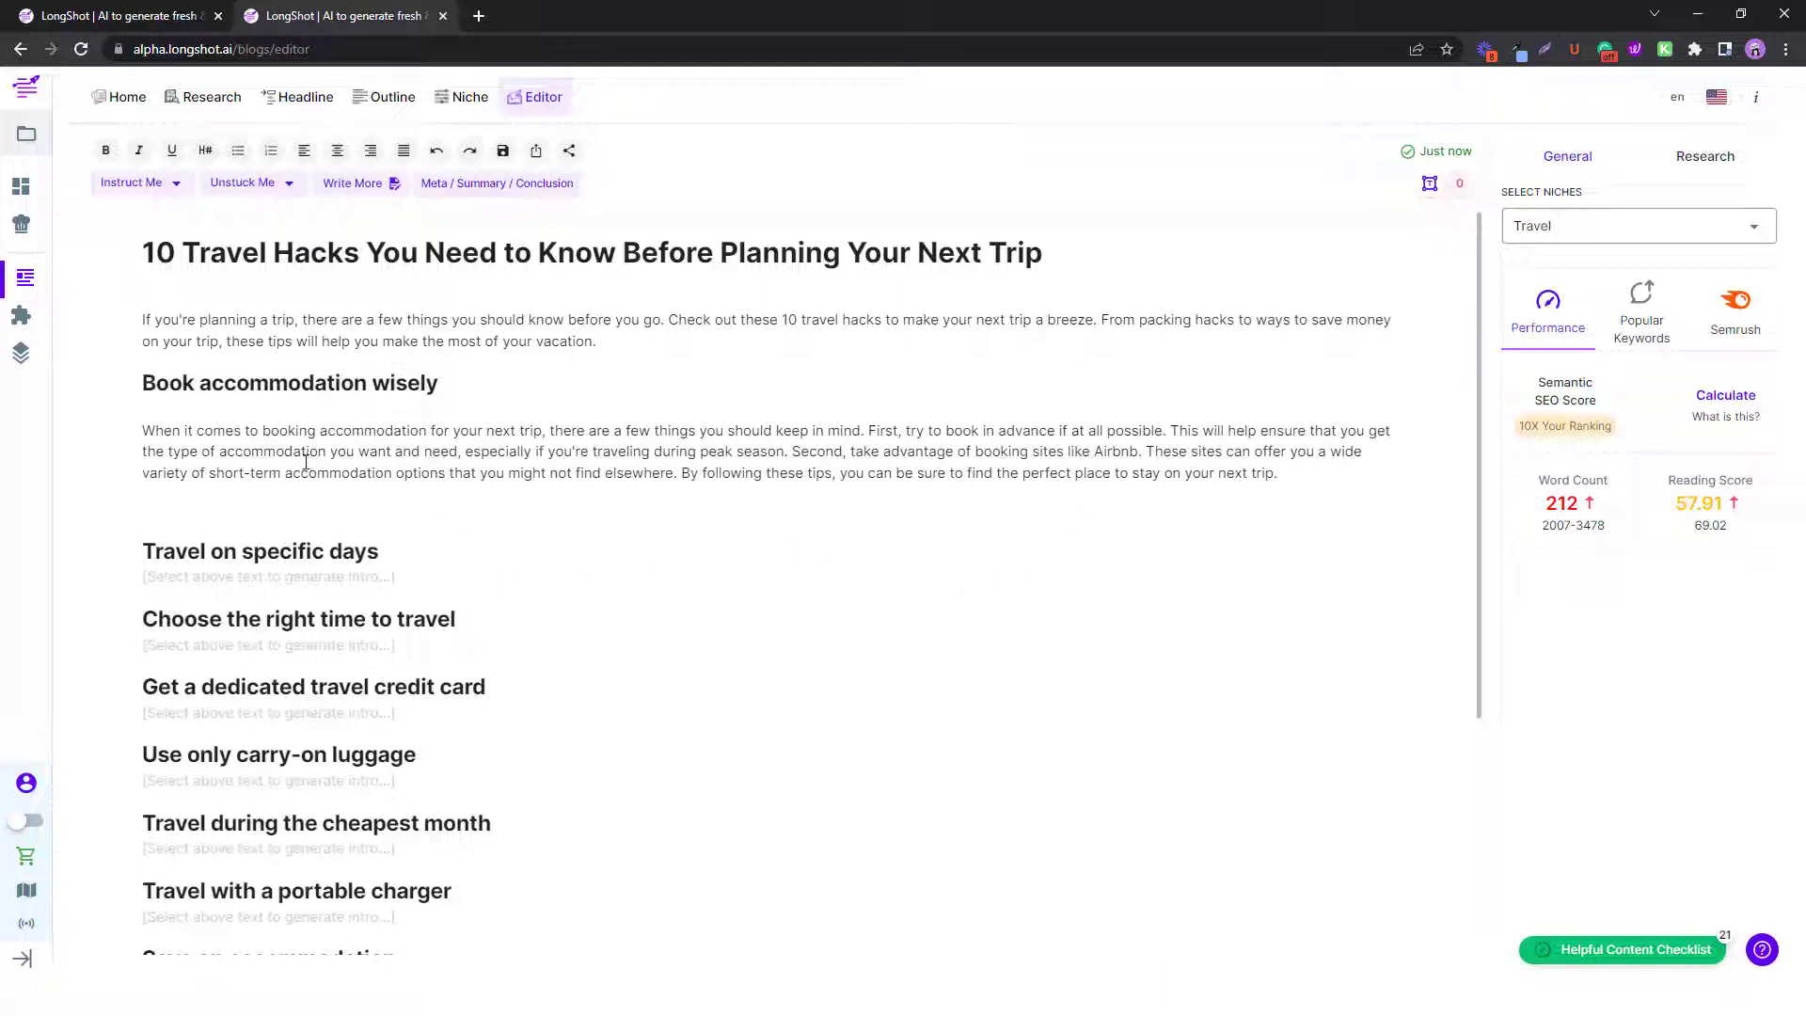
# Review the generated text under "Book accommodation wisely" and look over the remaining headings below it.
pyautogui.tripleClick(189, 388)
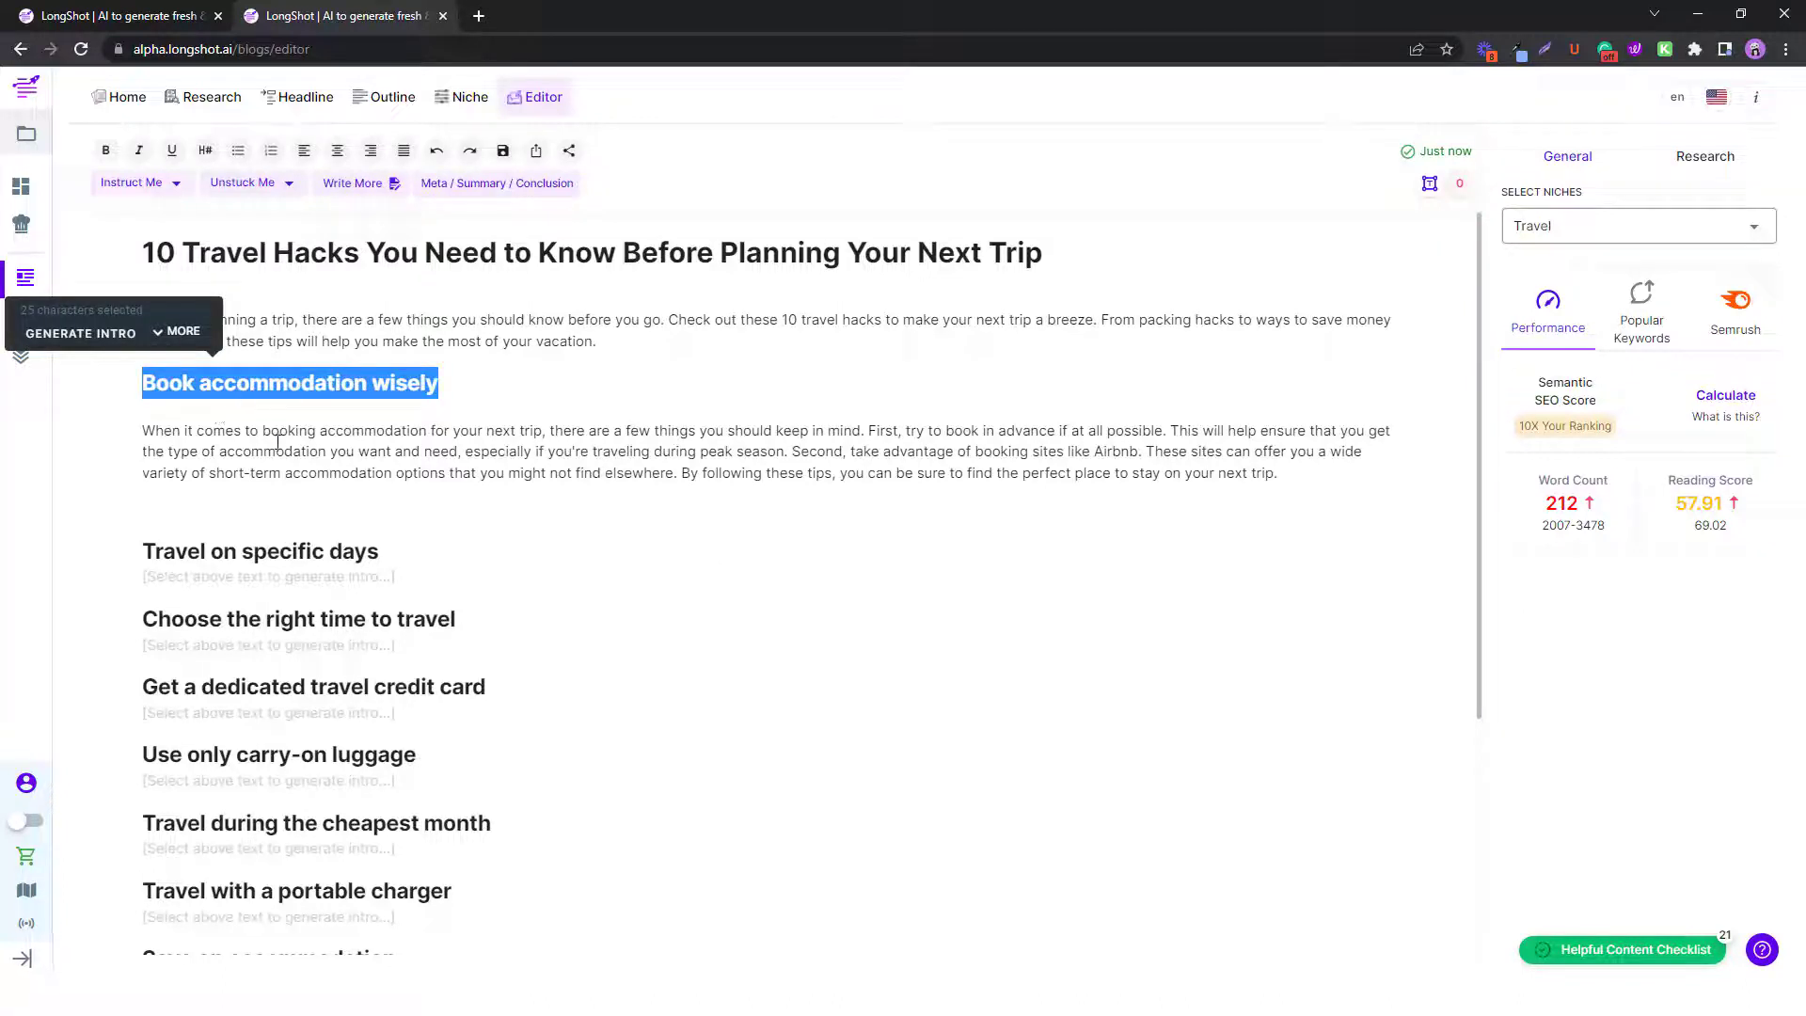
pyautogui.click(320, 451)
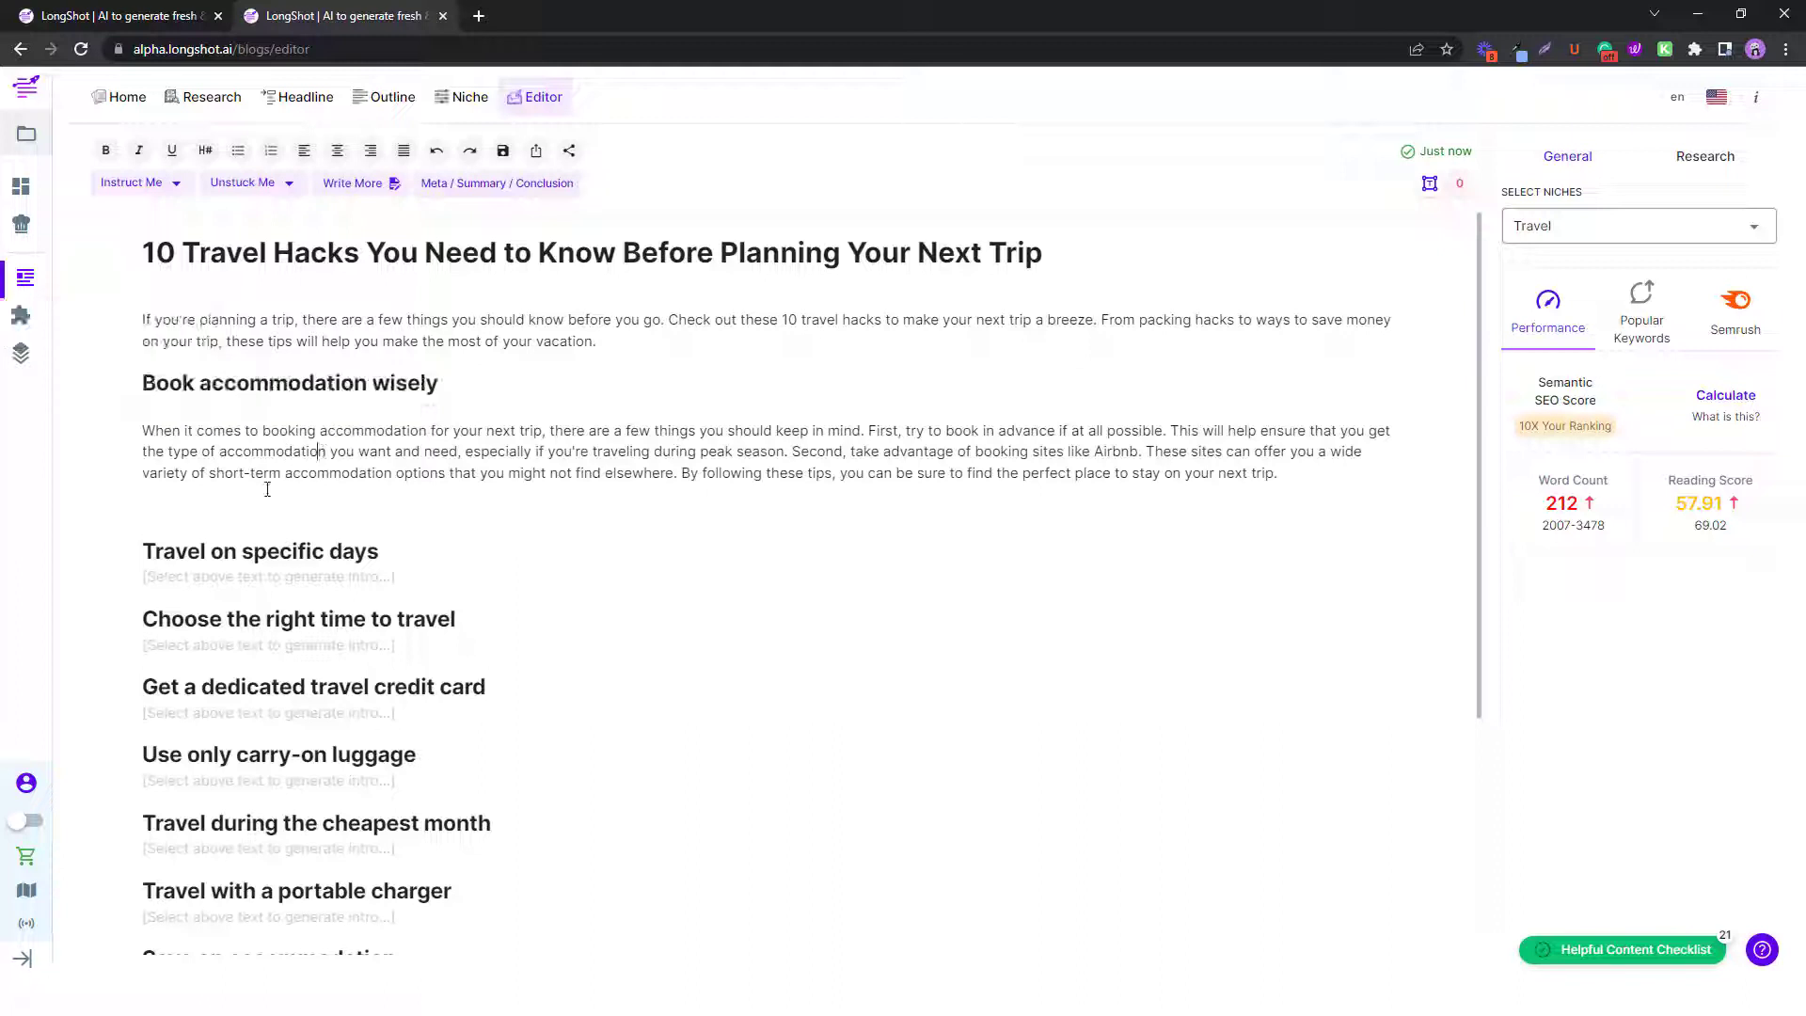
pyautogui.click(155, 507)
pyautogui.scroll(-3, 252, 511)
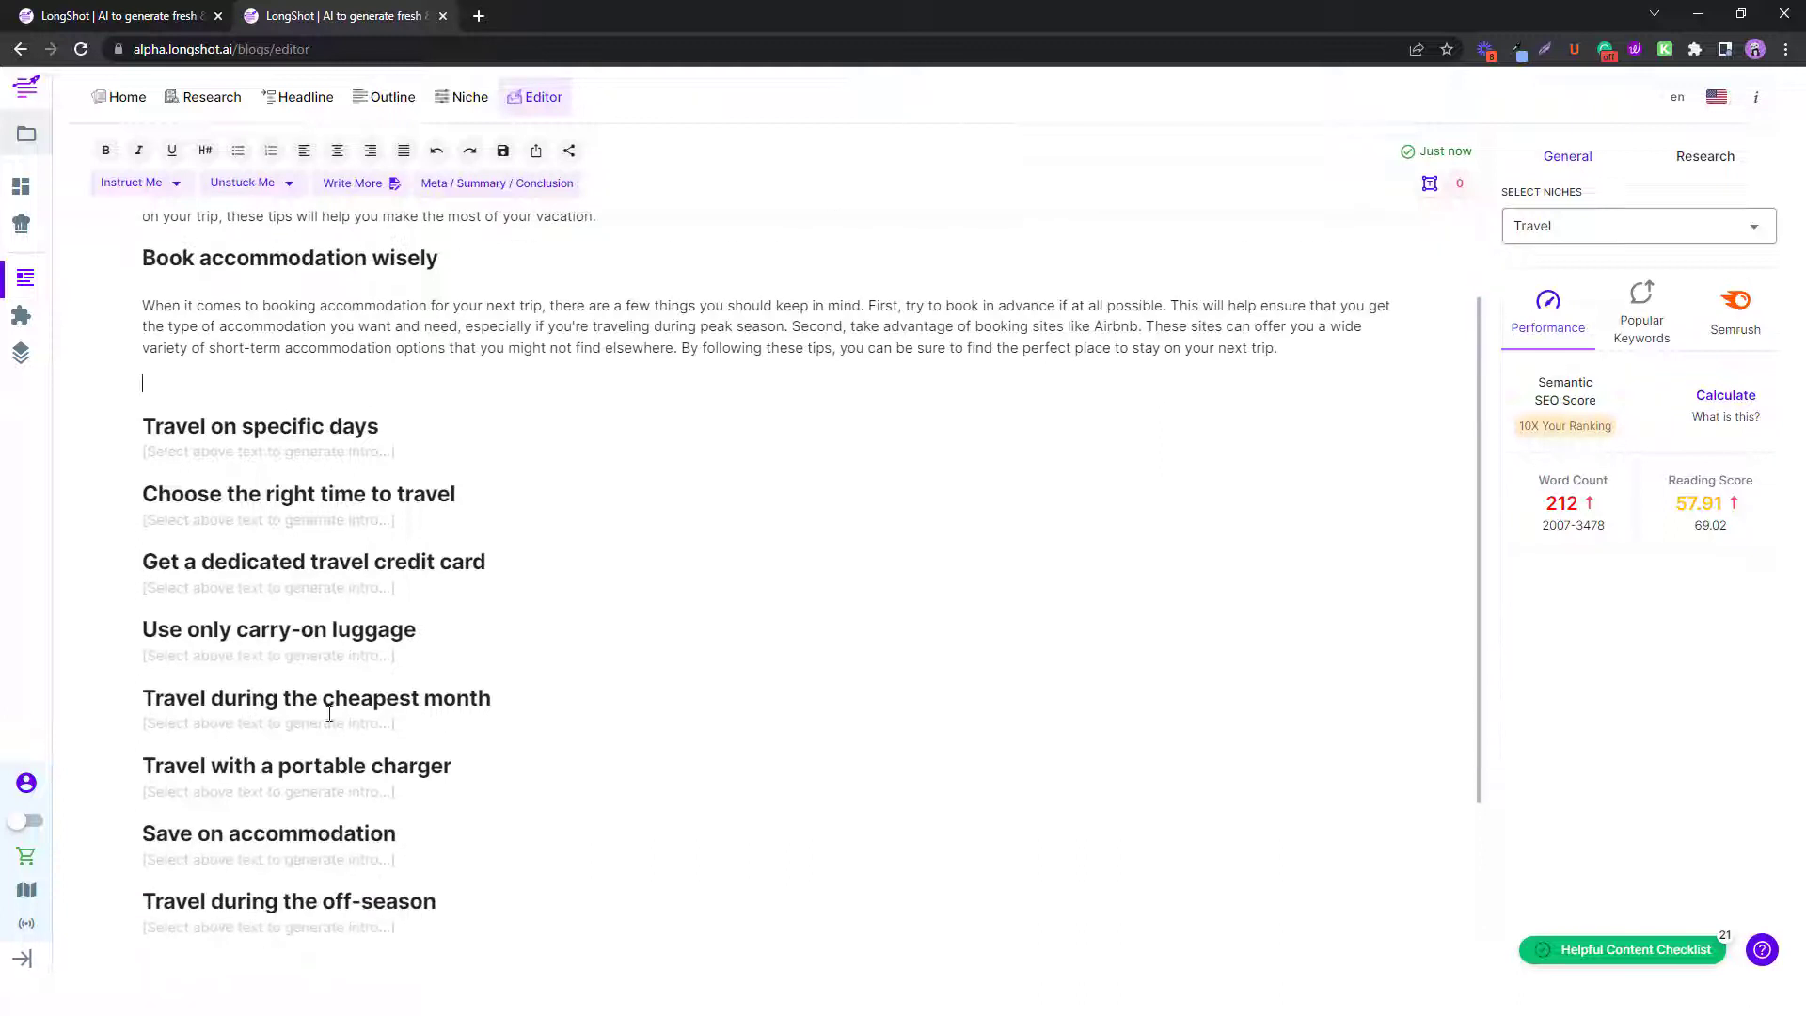
# Calculate the draft's Semantic SEO Score and look over the research fact sheets for "Travel Hacks 2022".
pyautogui.scroll(3, 923, 633)
pyautogui.click(1708, 403)
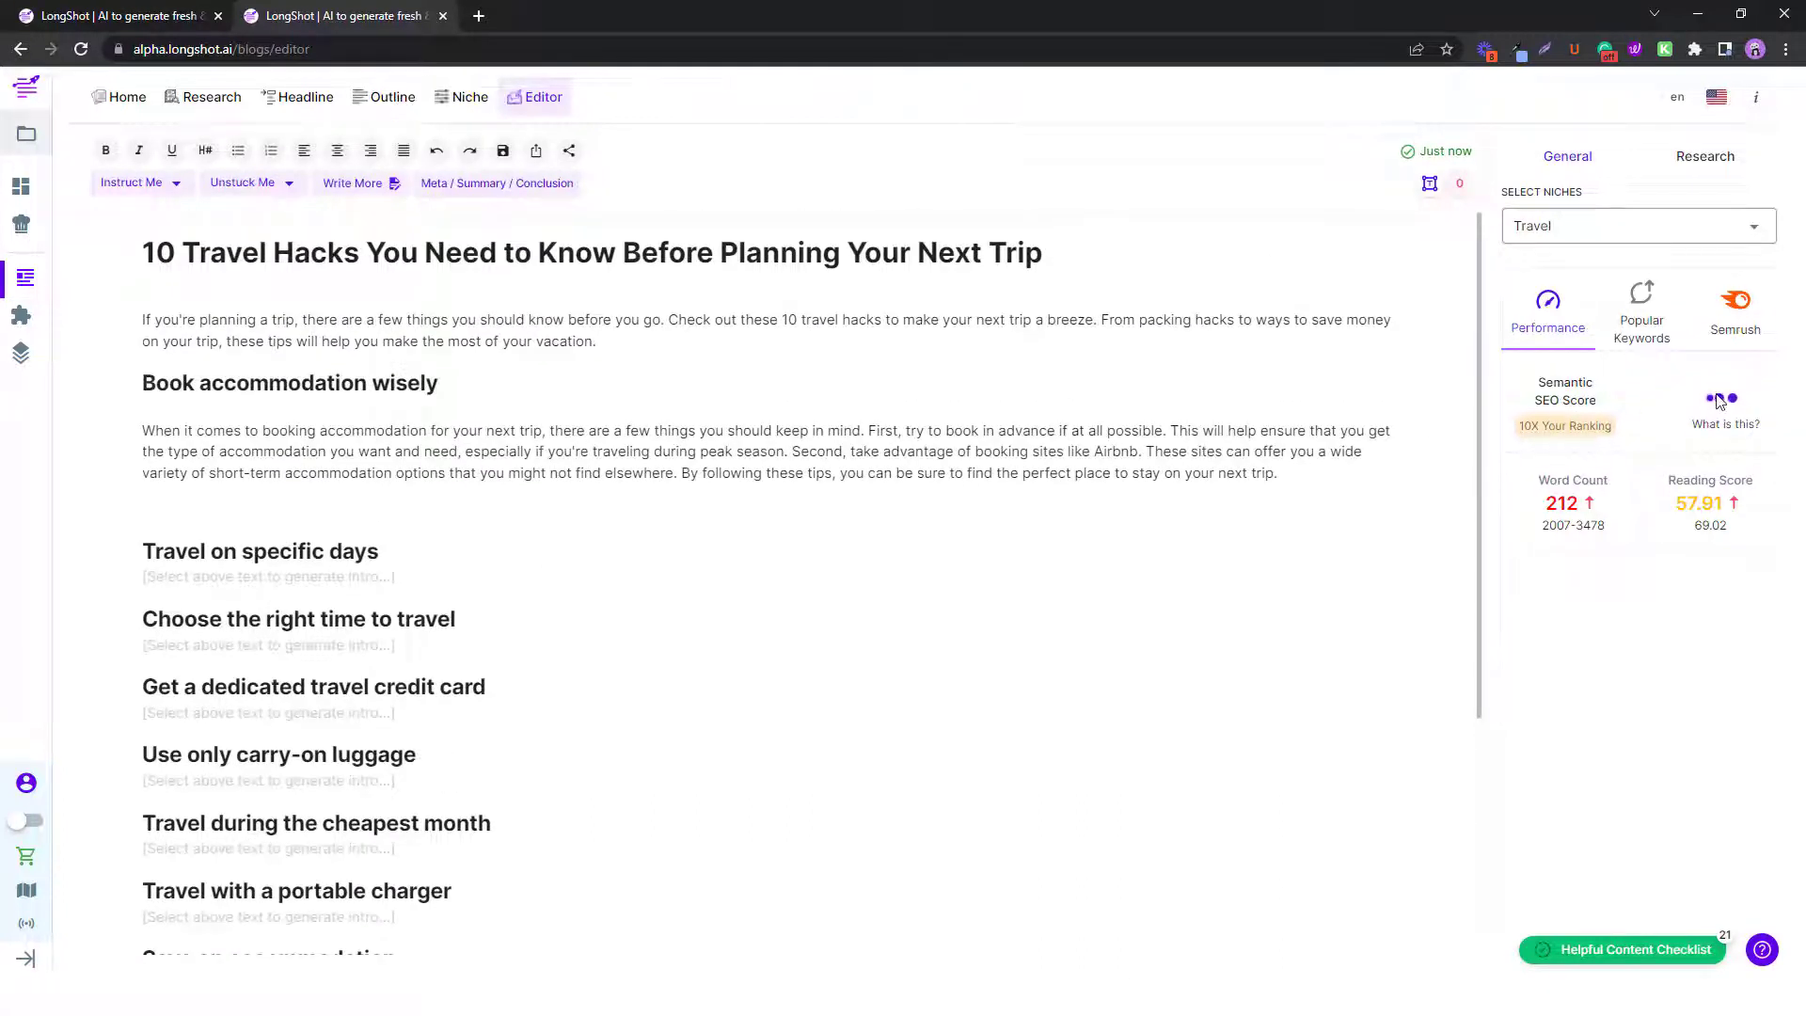
pyautogui.click(1693, 162)
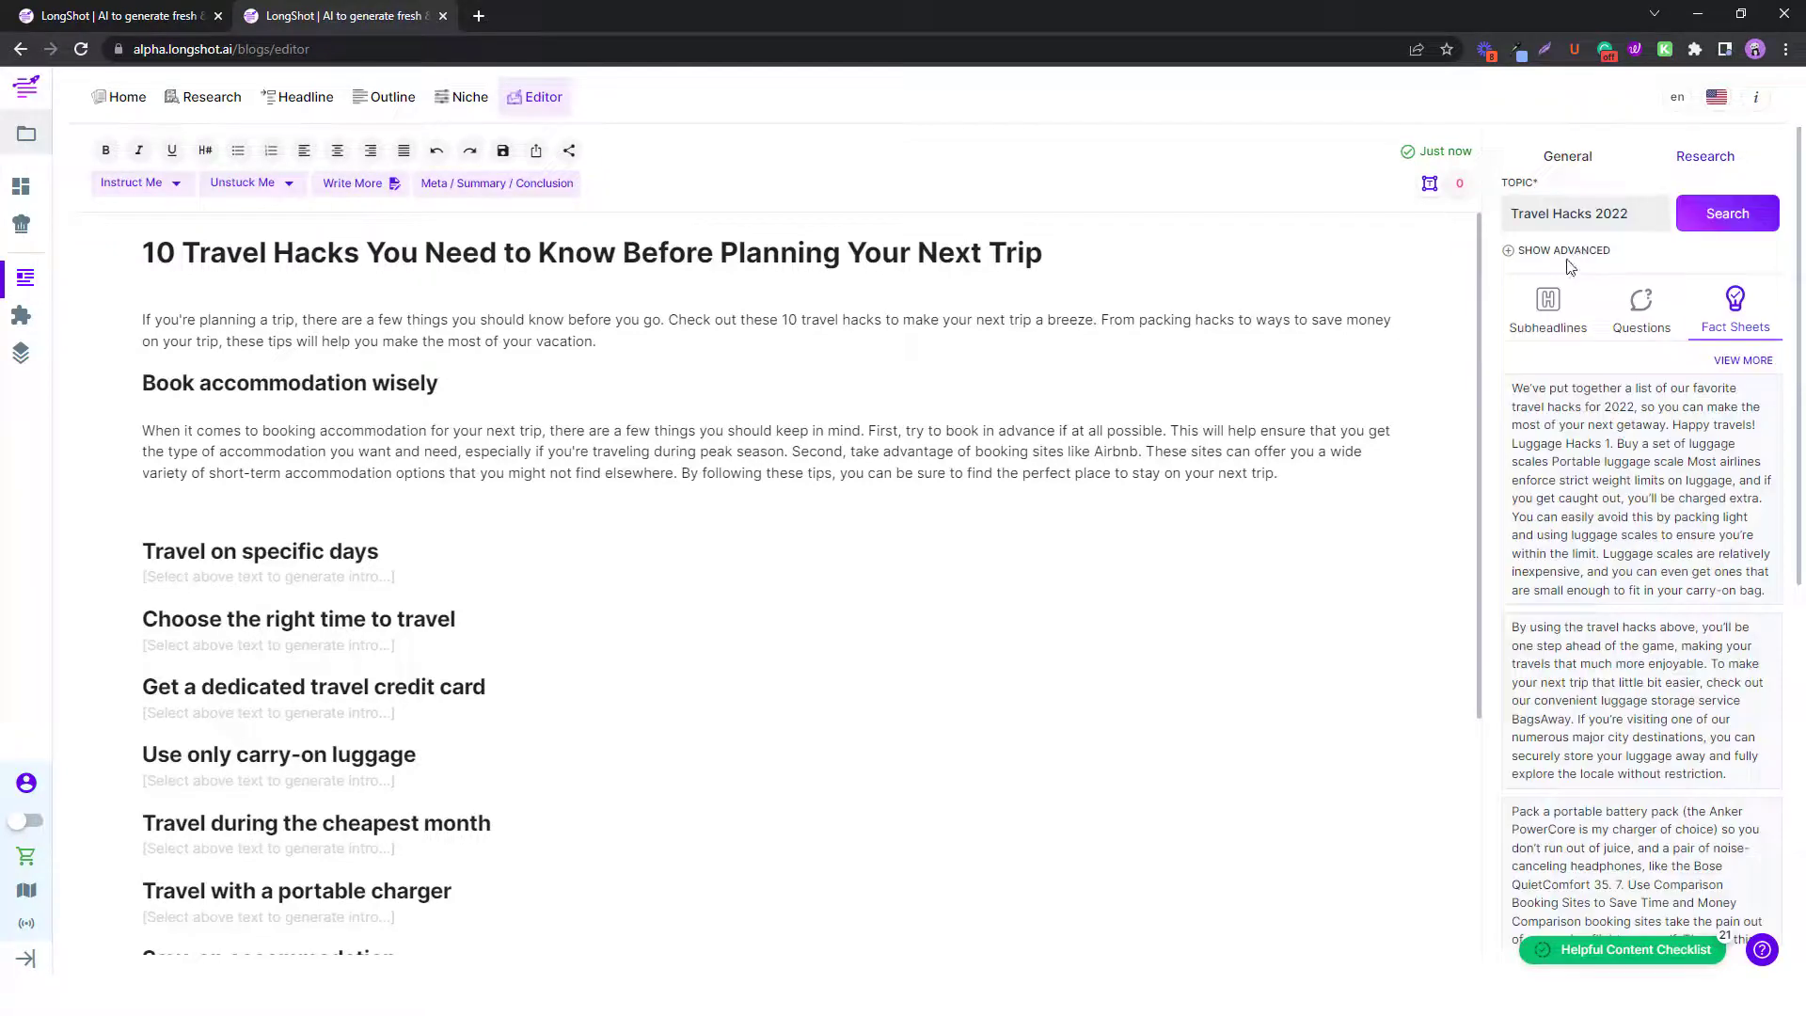
pyautogui.click(1566, 158)
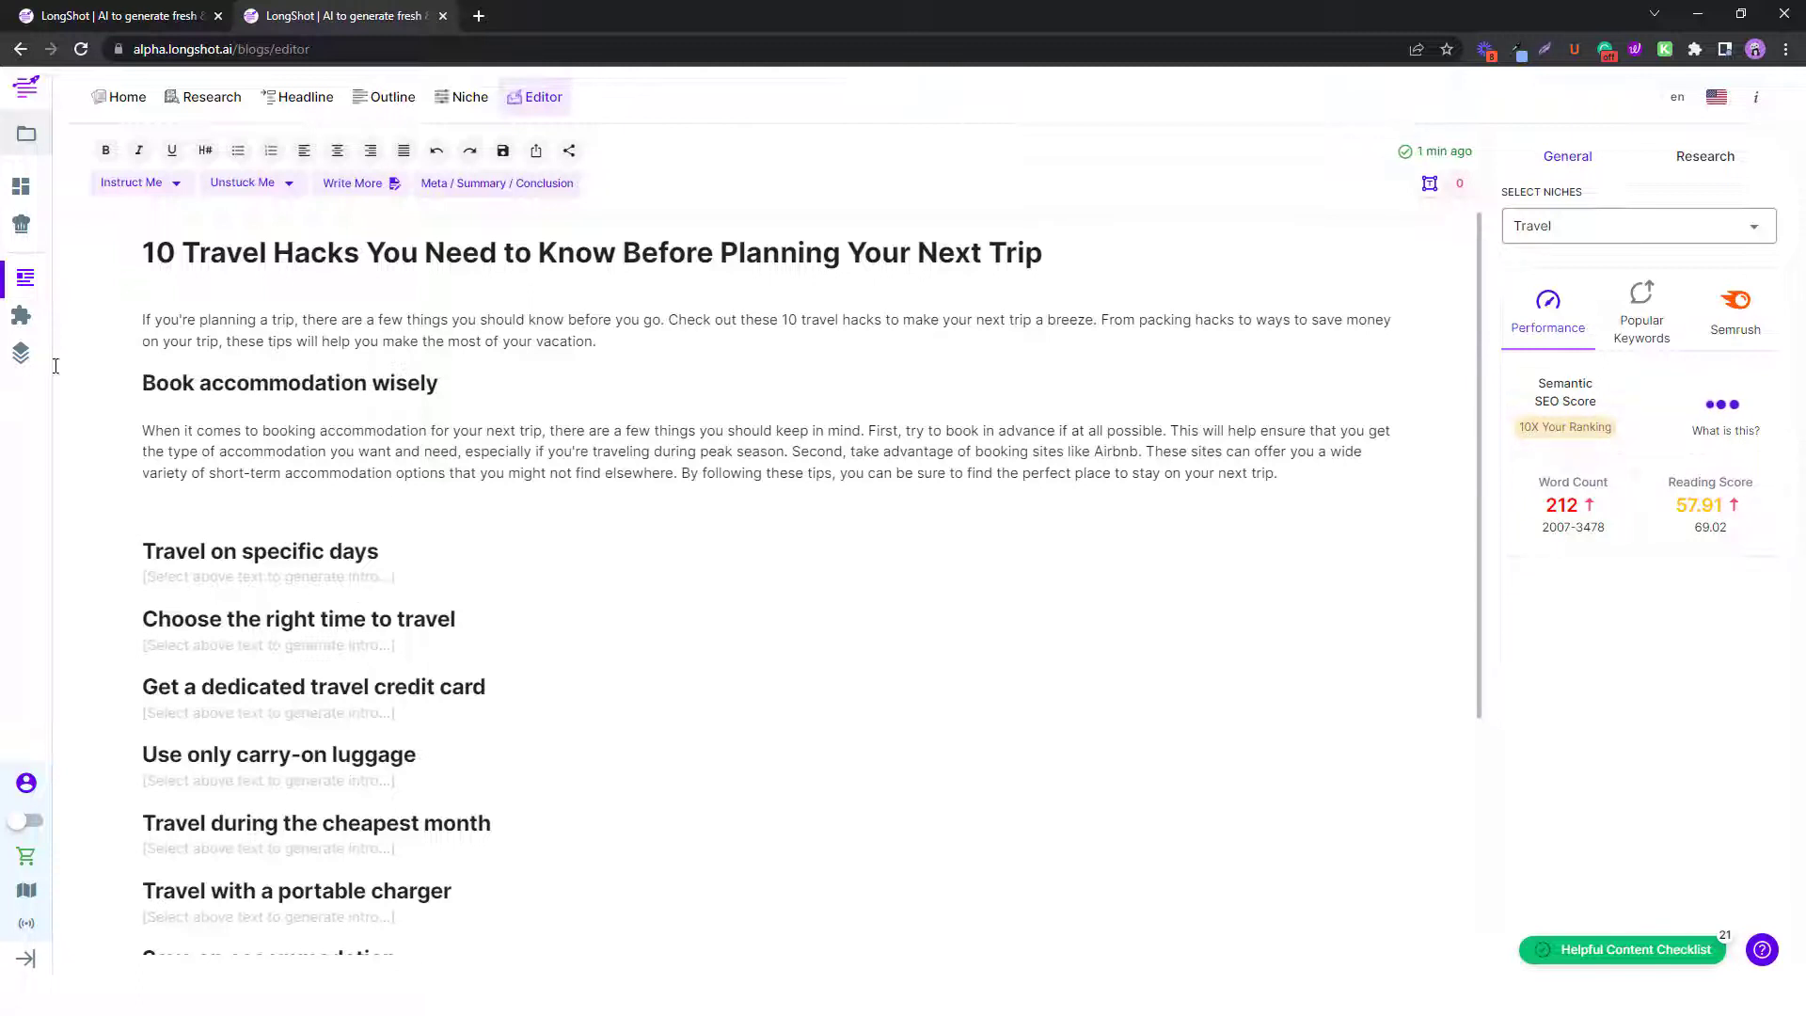
pyautogui.tripleClick(239, 551)
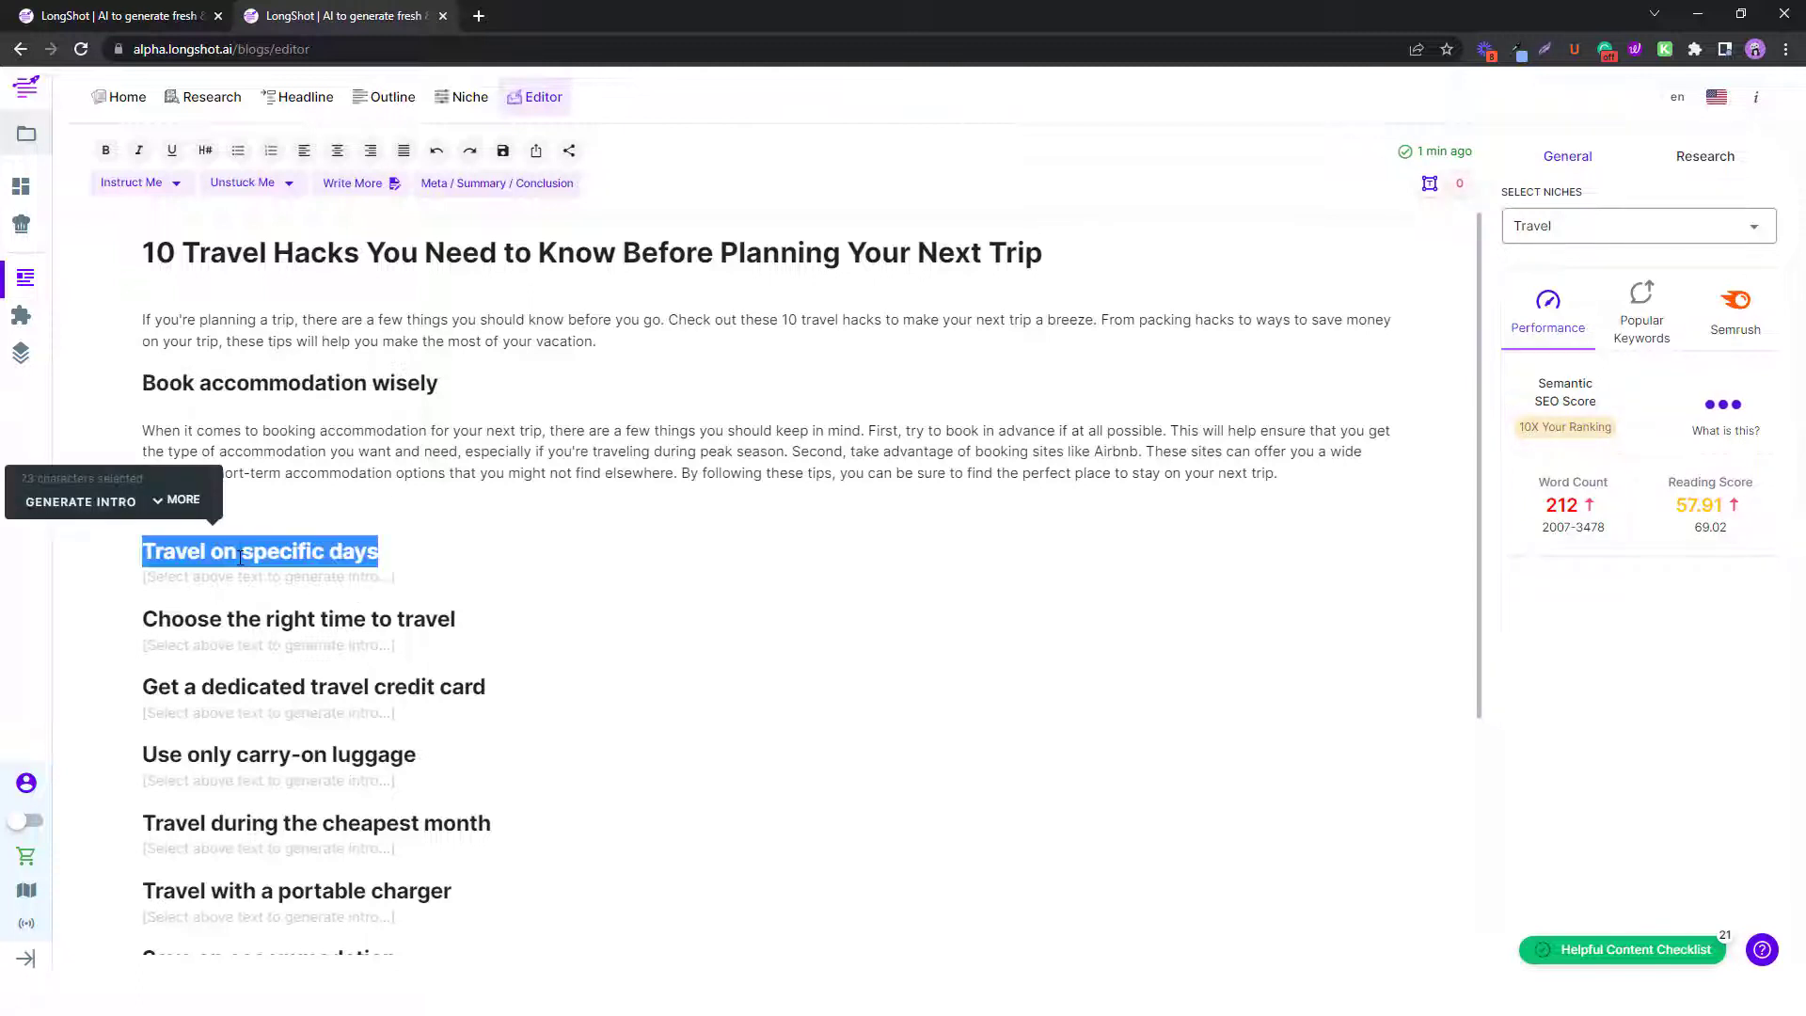
pyautogui.scroll(-1, 376, 583)
pyautogui.click(750, 574)
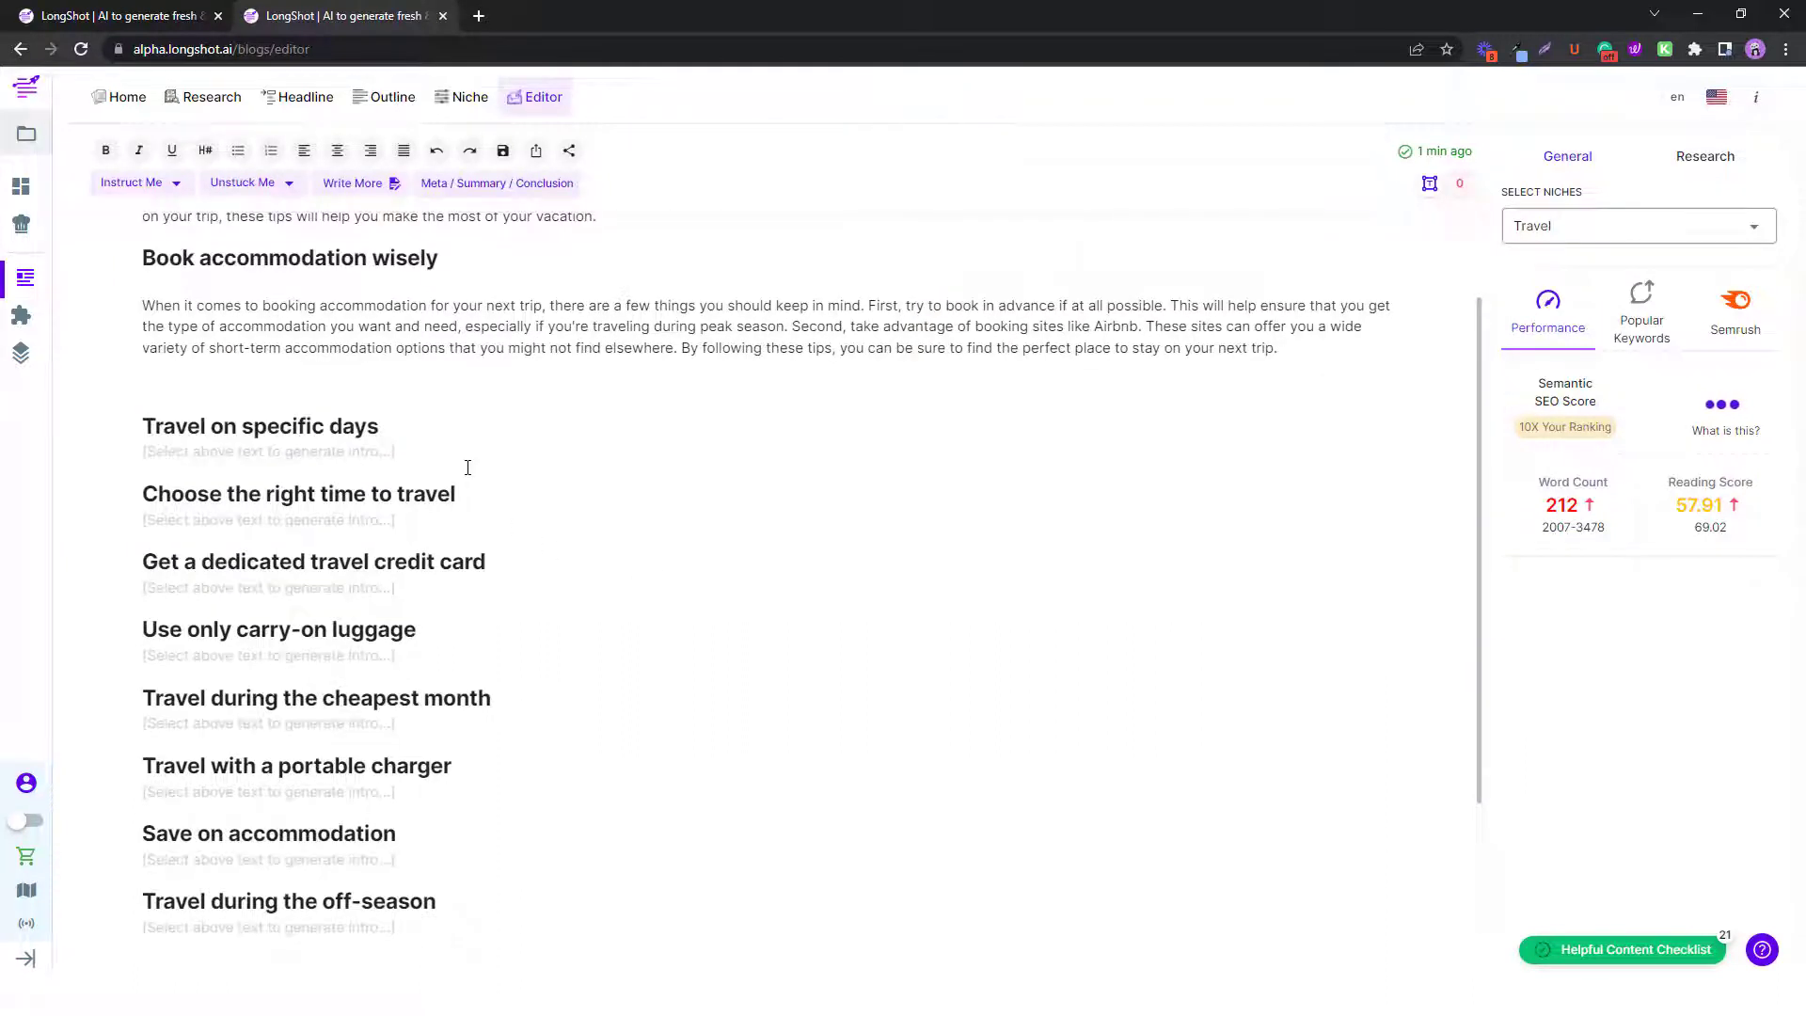
# Open the Headline Intro feature and clear its sample headline.
pyautogui.click(19, 317)
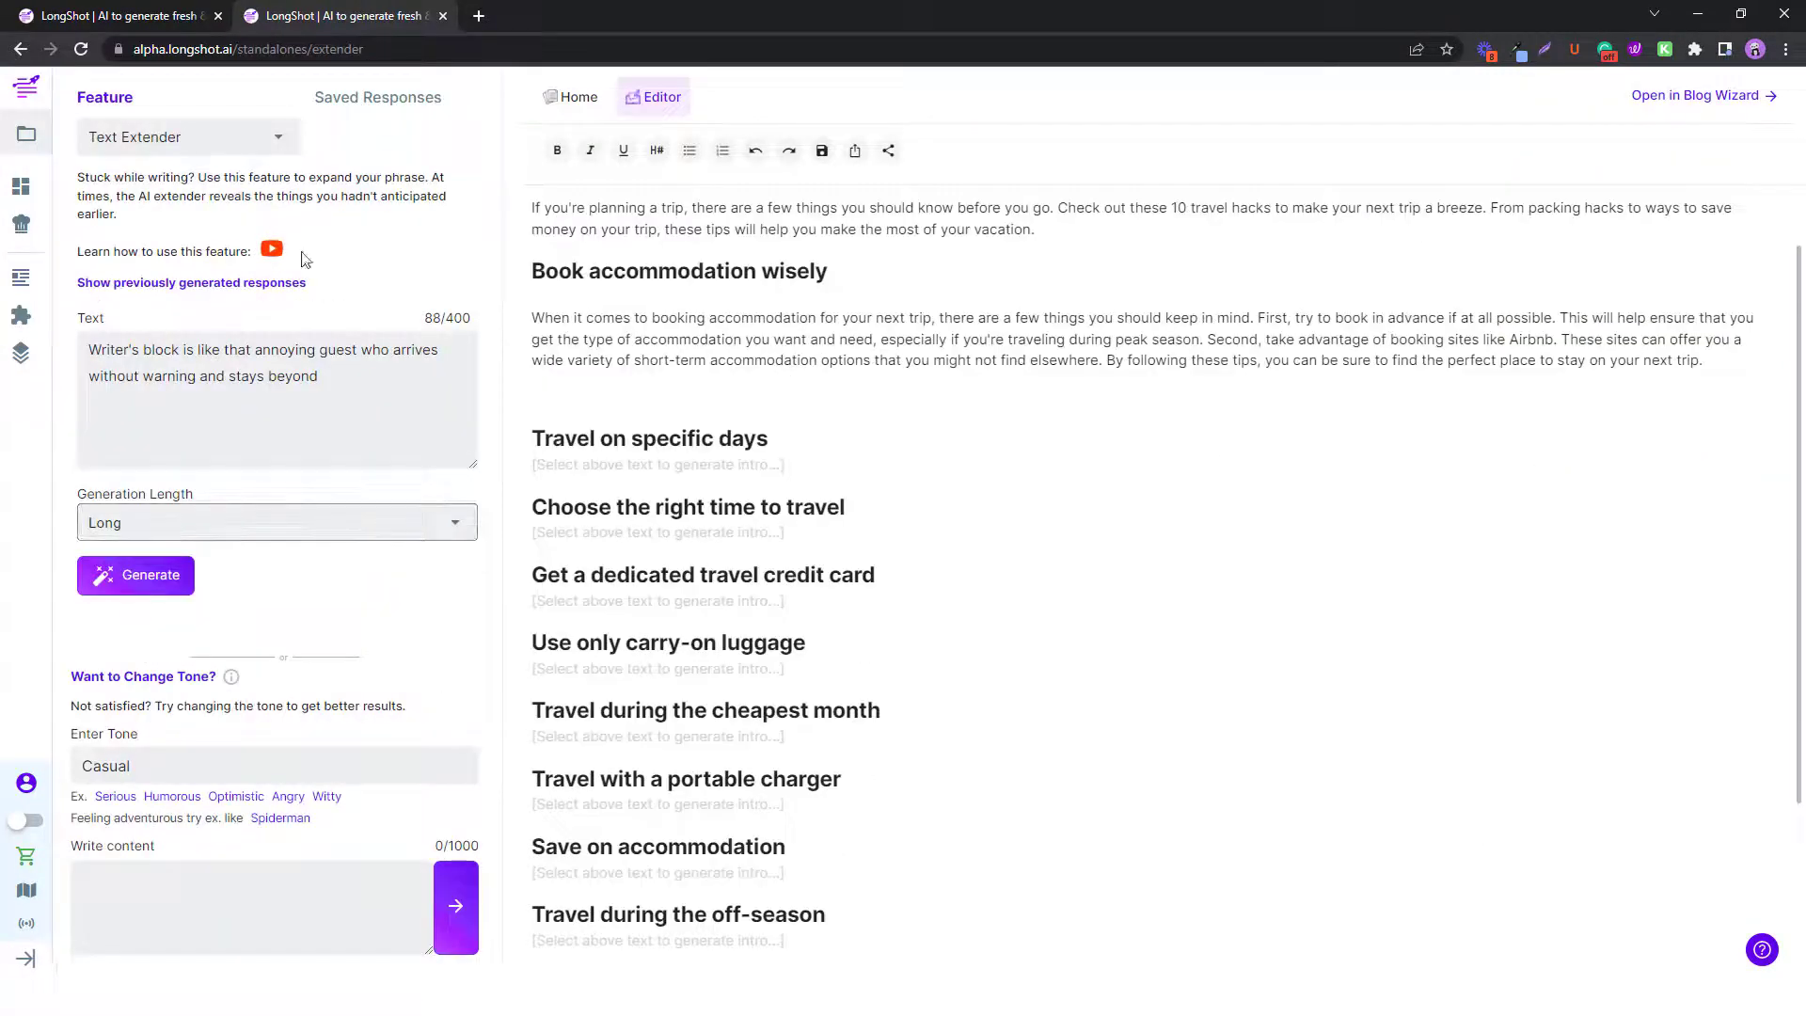
pyautogui.click(243, 139)
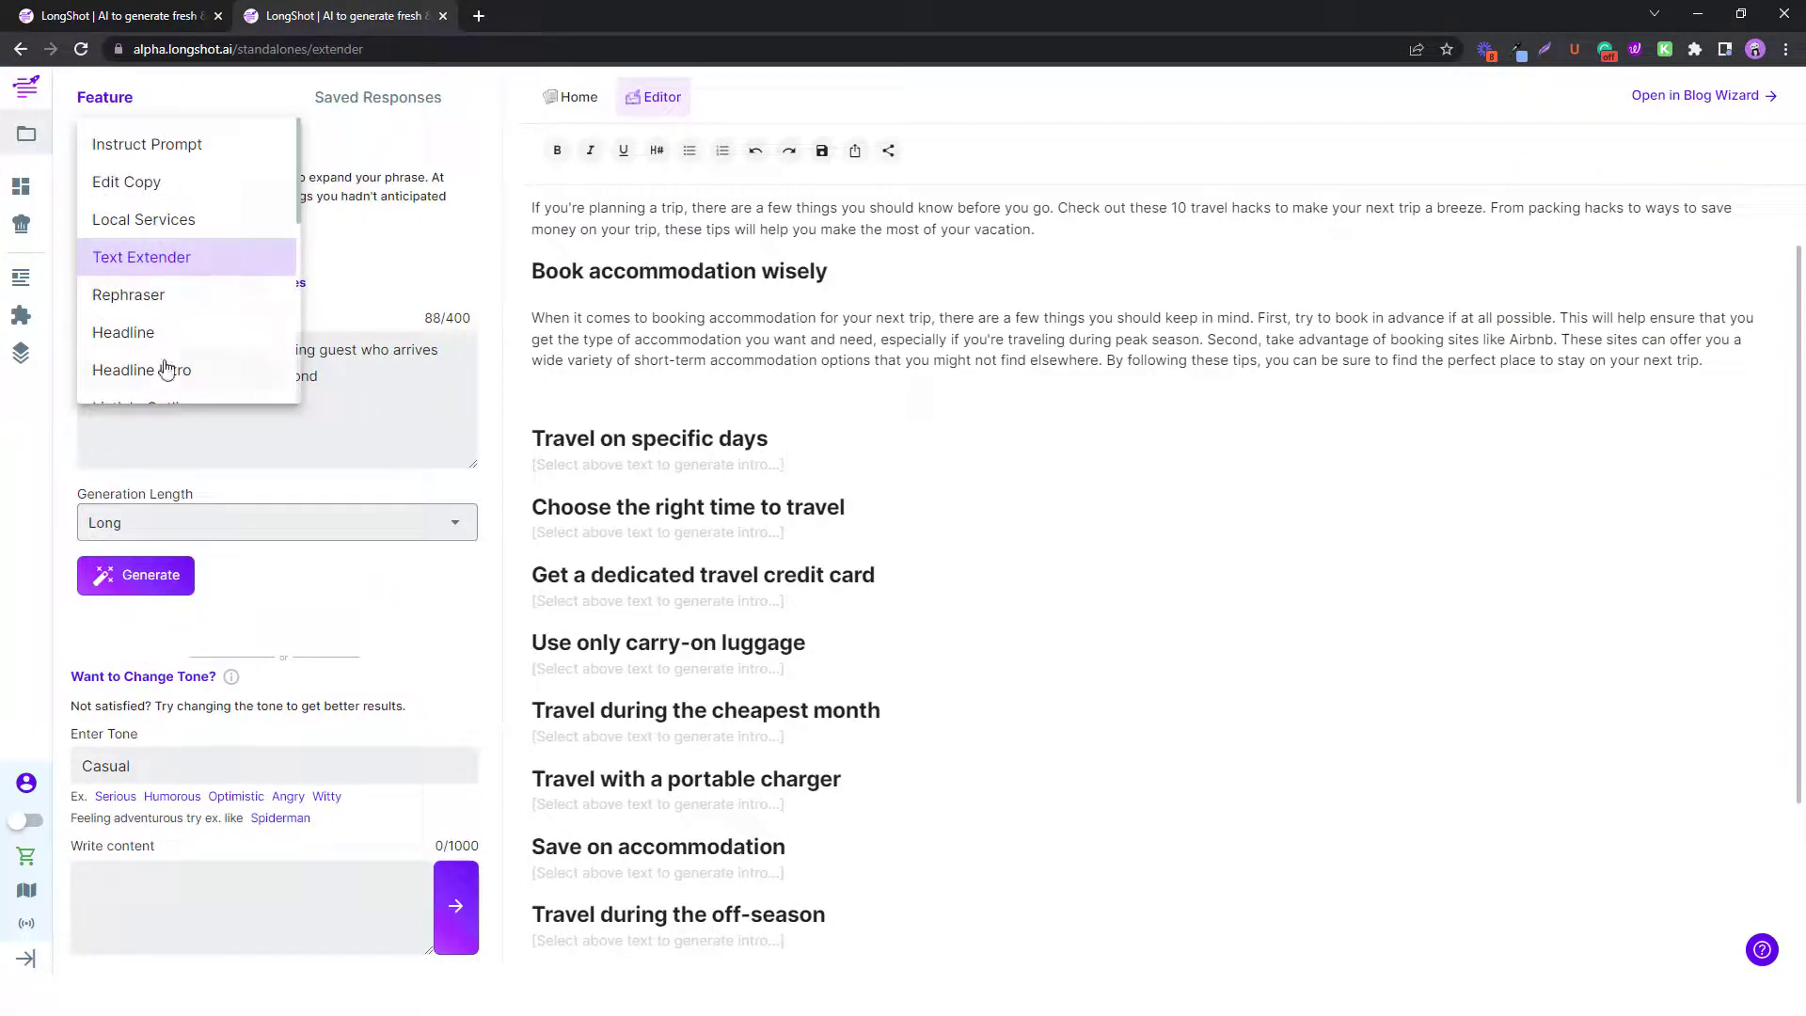
pyautogui.scroll(-1, 160, 362)
pyautogui.click(151, 246)
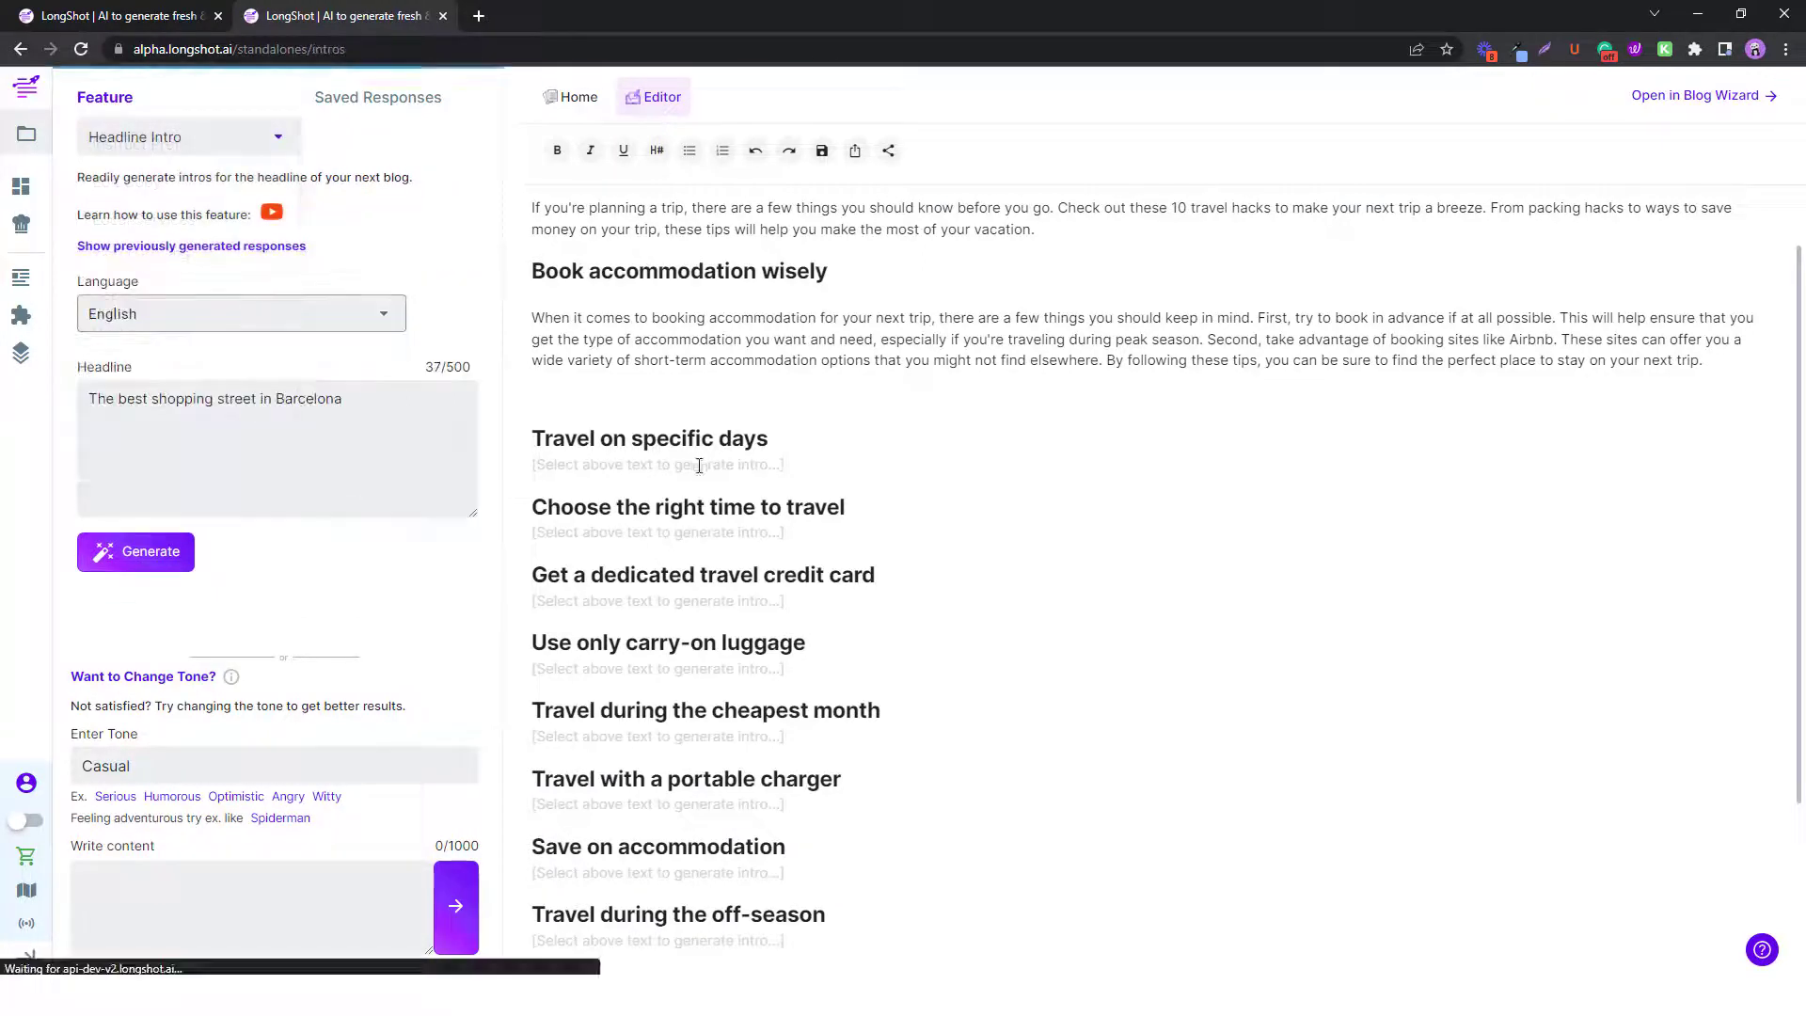
pyautogui.doubleClick(213, 399)
pyautogui.tripleClick(212, 398)
pyautogui.press('BackSpace')
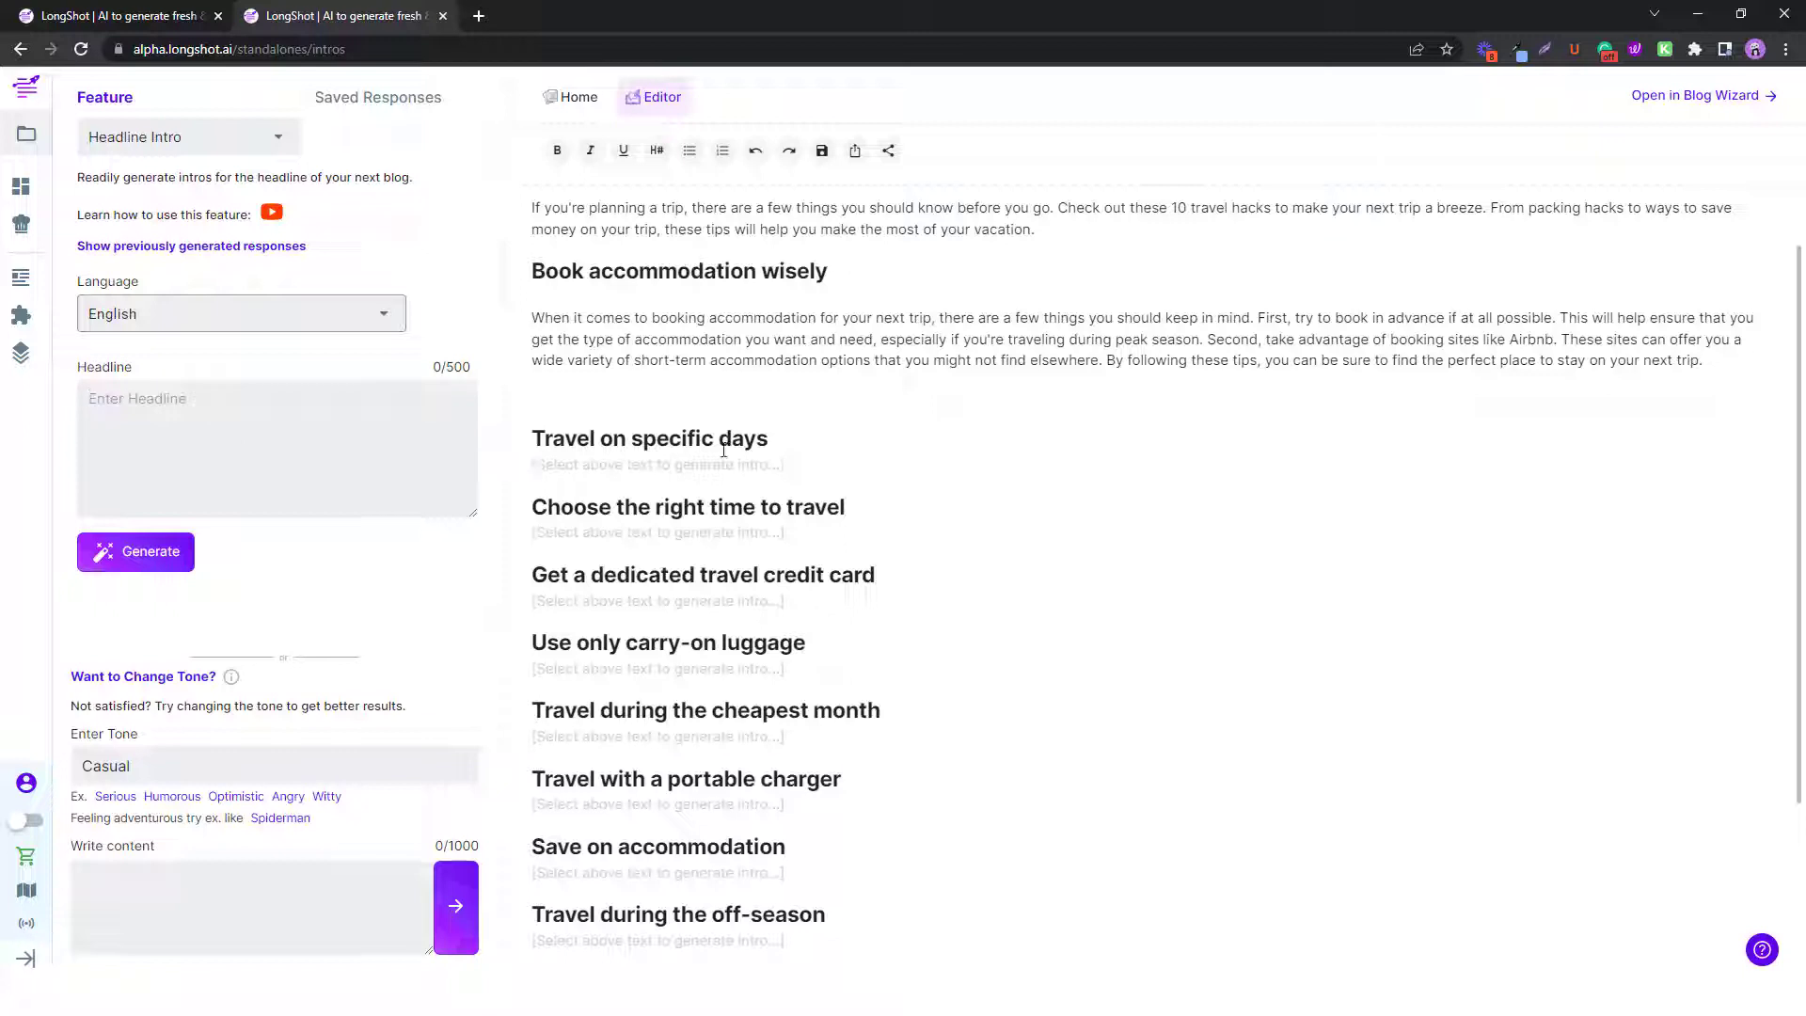
# Copy the "Choose the right time to travel" heading into the intro generator's headline, followed by a colon.
pyautogui.moveTo(769, 438); pyautogui.dragTo(528, 433)
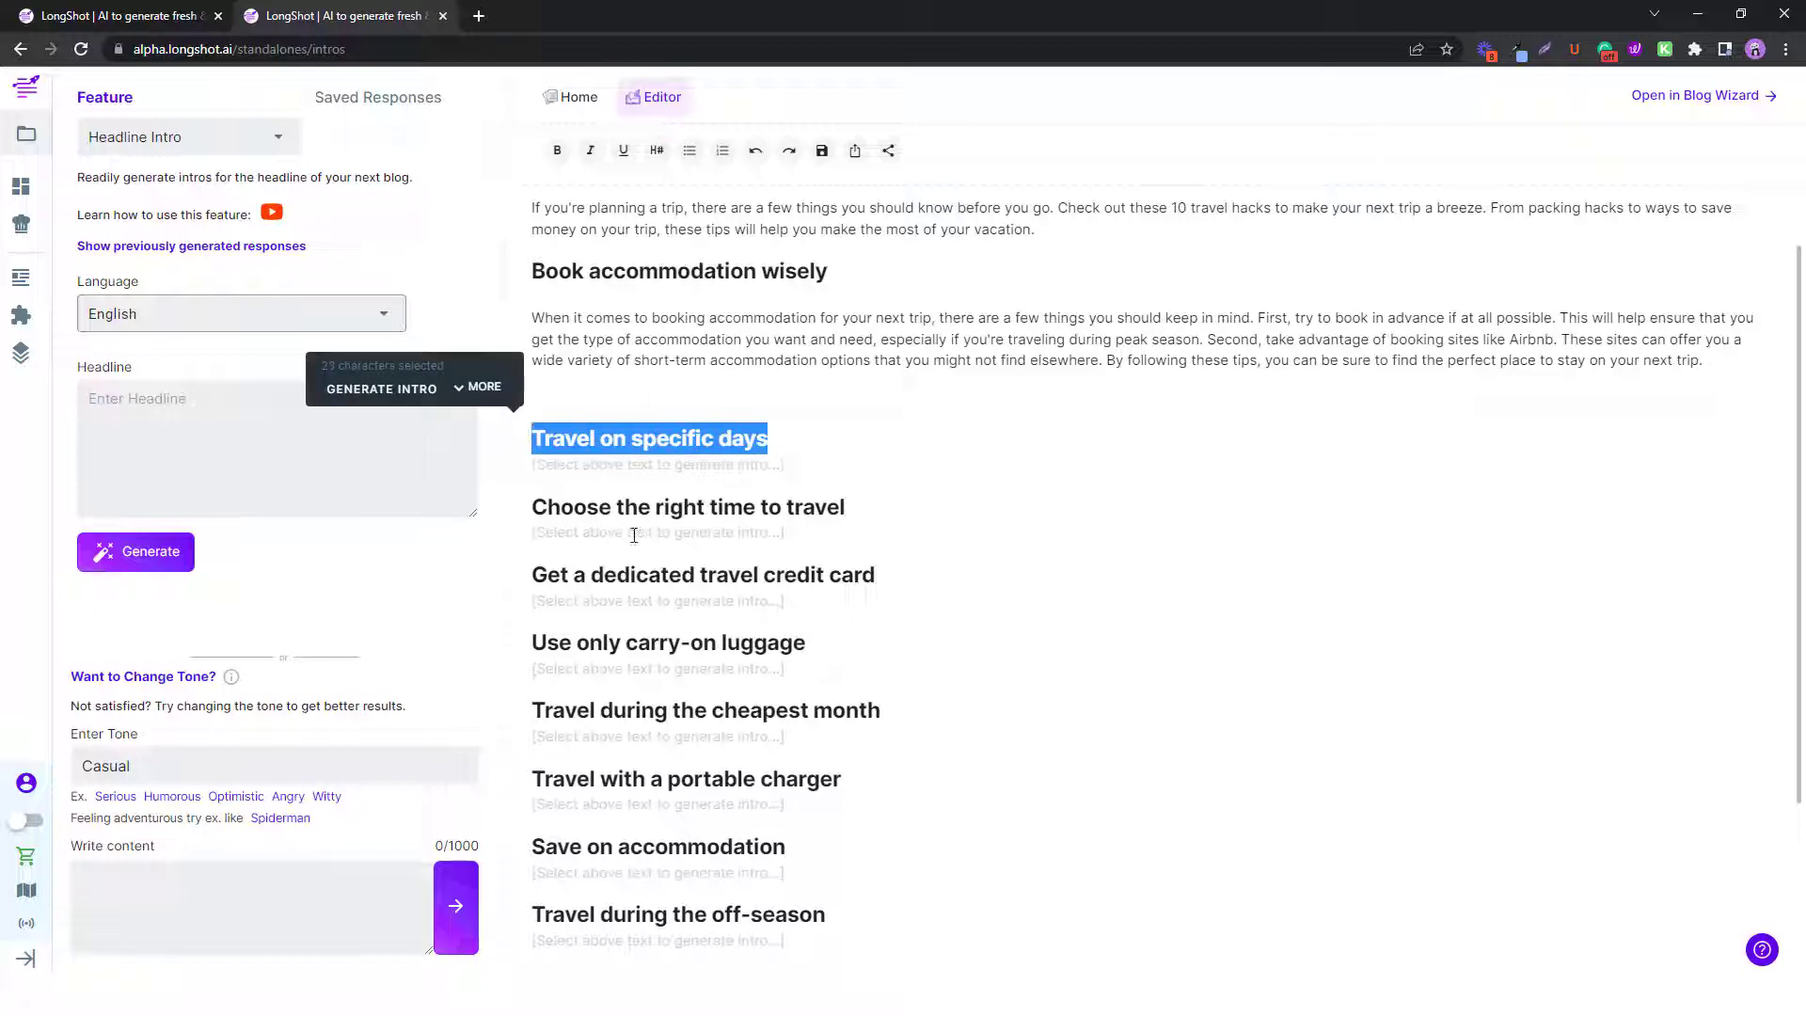
pyautogui.click(876, 513)
pyautogui.moveTo(784, 507); pyautogui.dragTo(527, 510)
pyautogui.hotkey('ctrl', 'c')
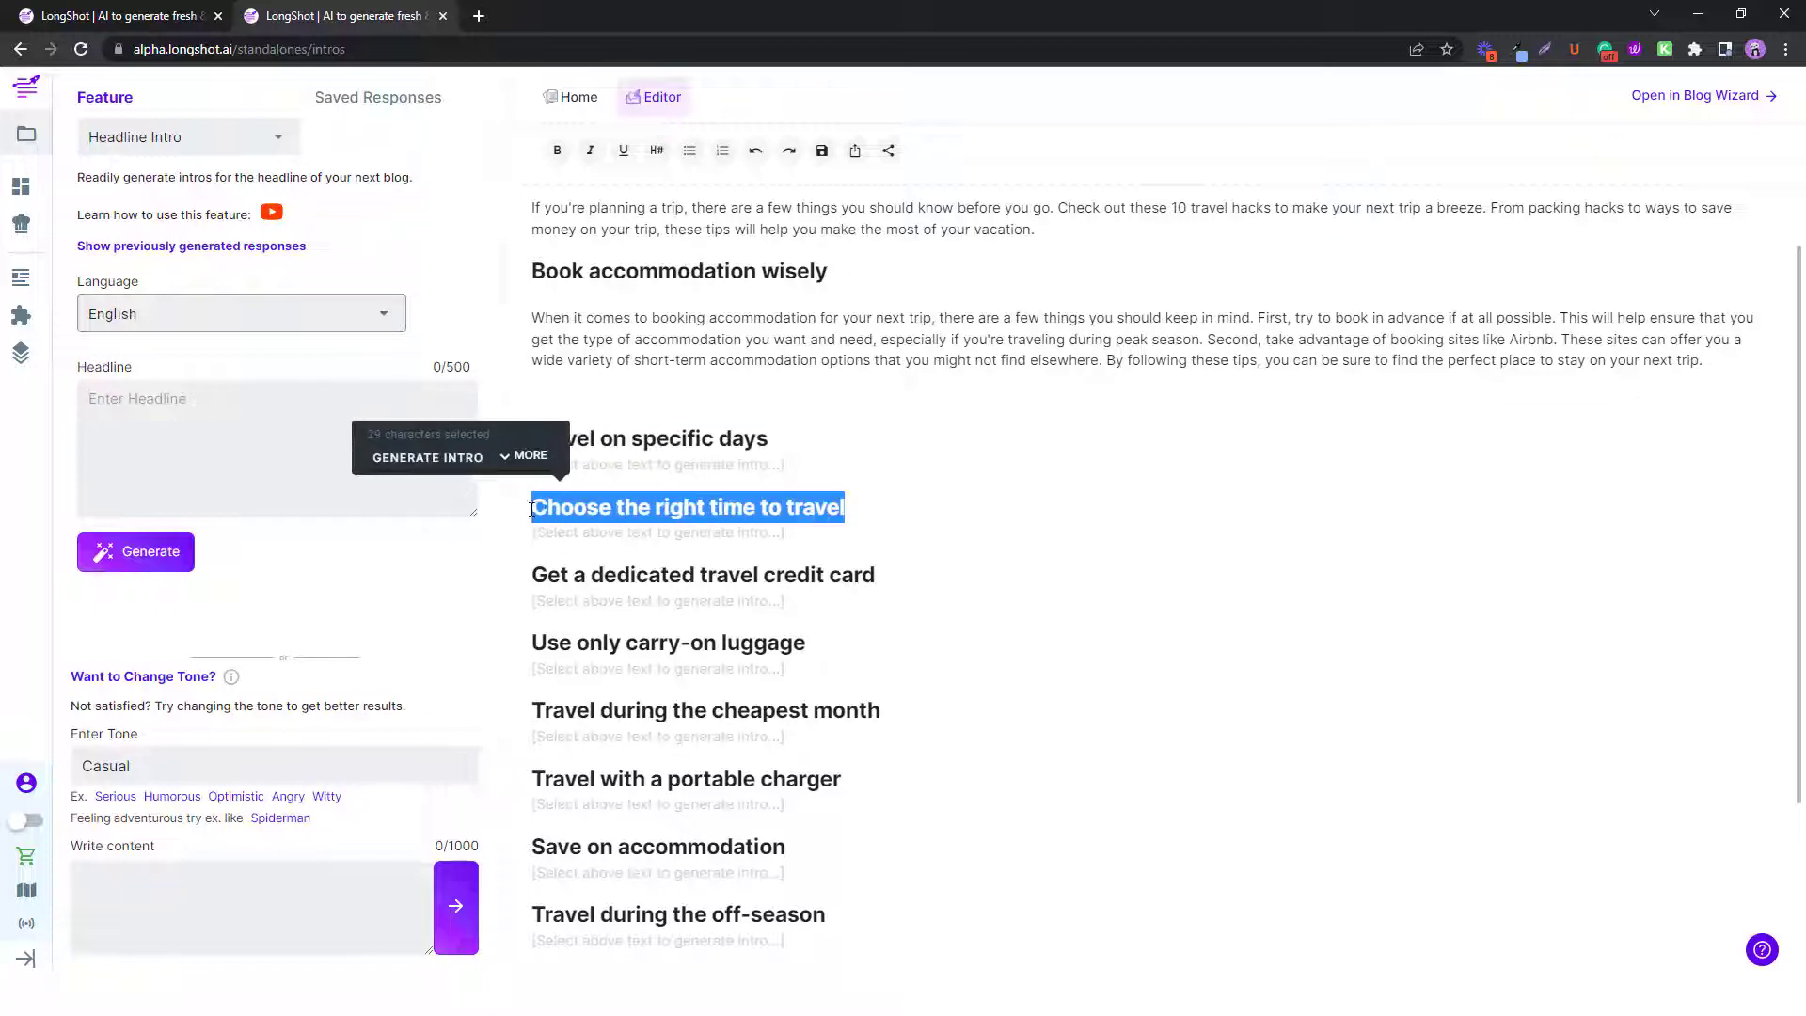
pyautogui.click(194, 428)
pyautogui.hotkey('ctrl', 'v')
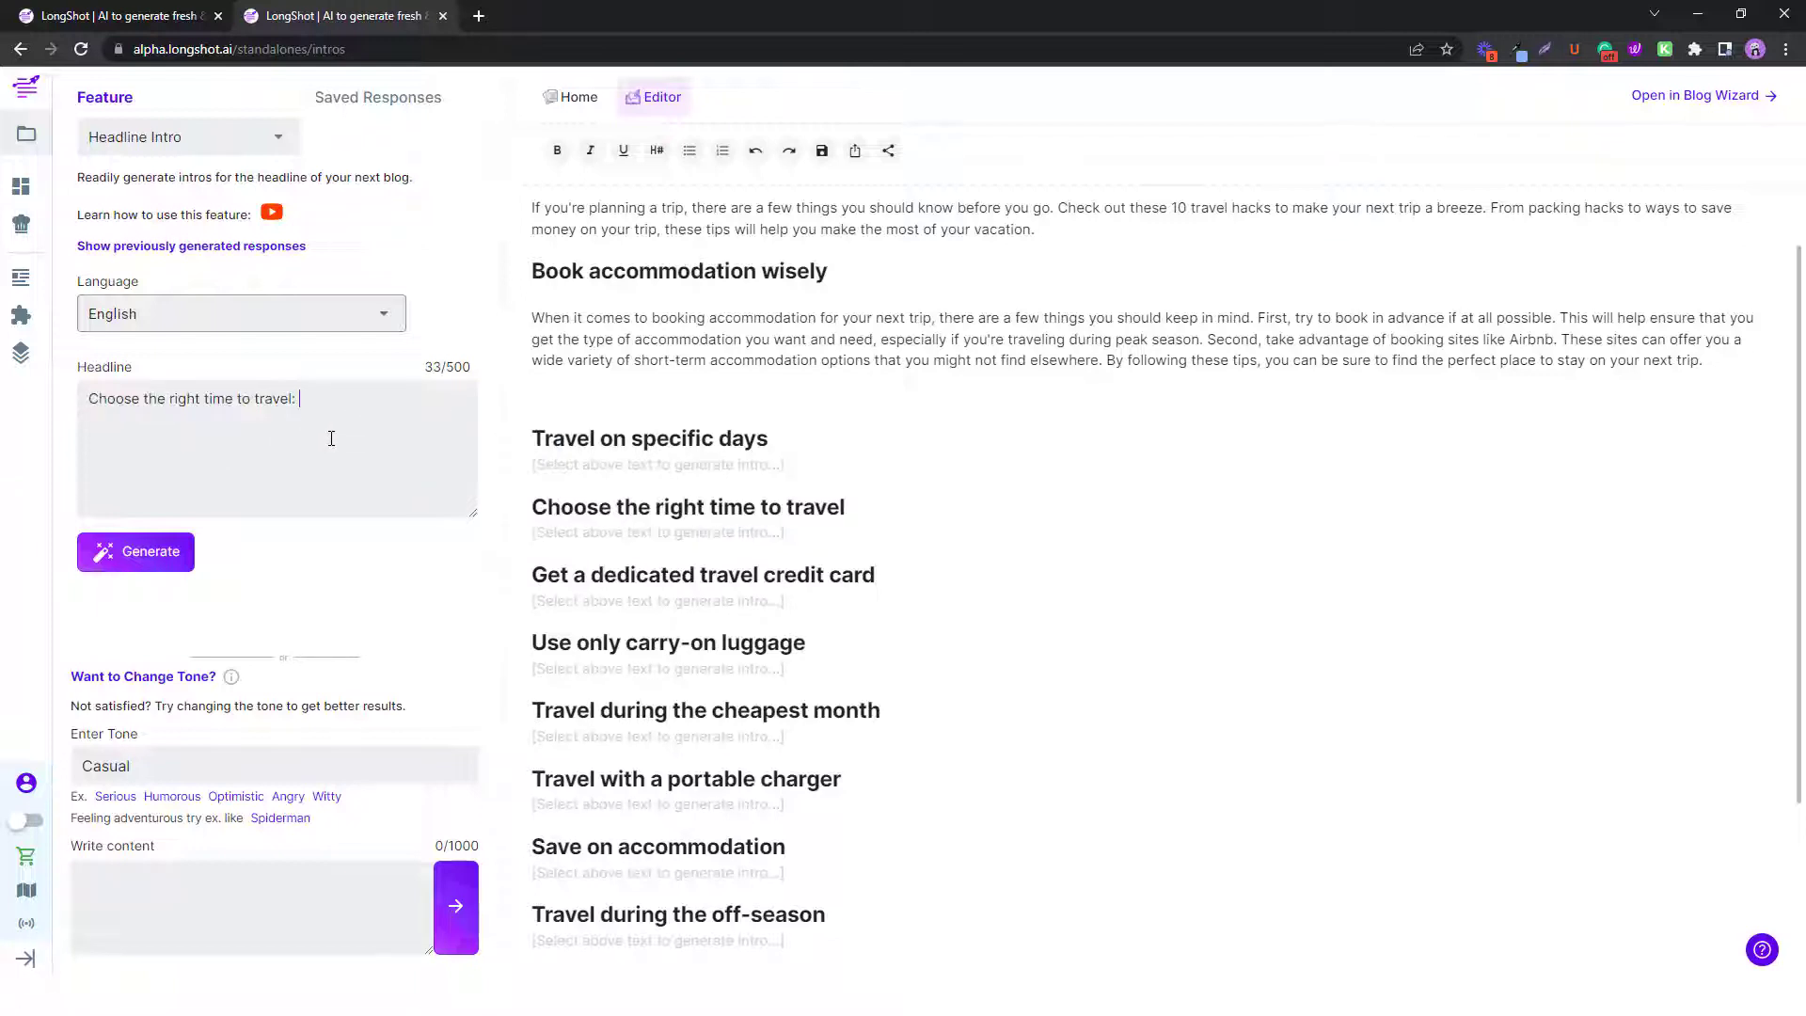
# Append "Travel Hacks You Need to Know Before Planning Your Next Trip" from the title to the headline and generate intros.
pyautogui.scroll(1, 776, 391)
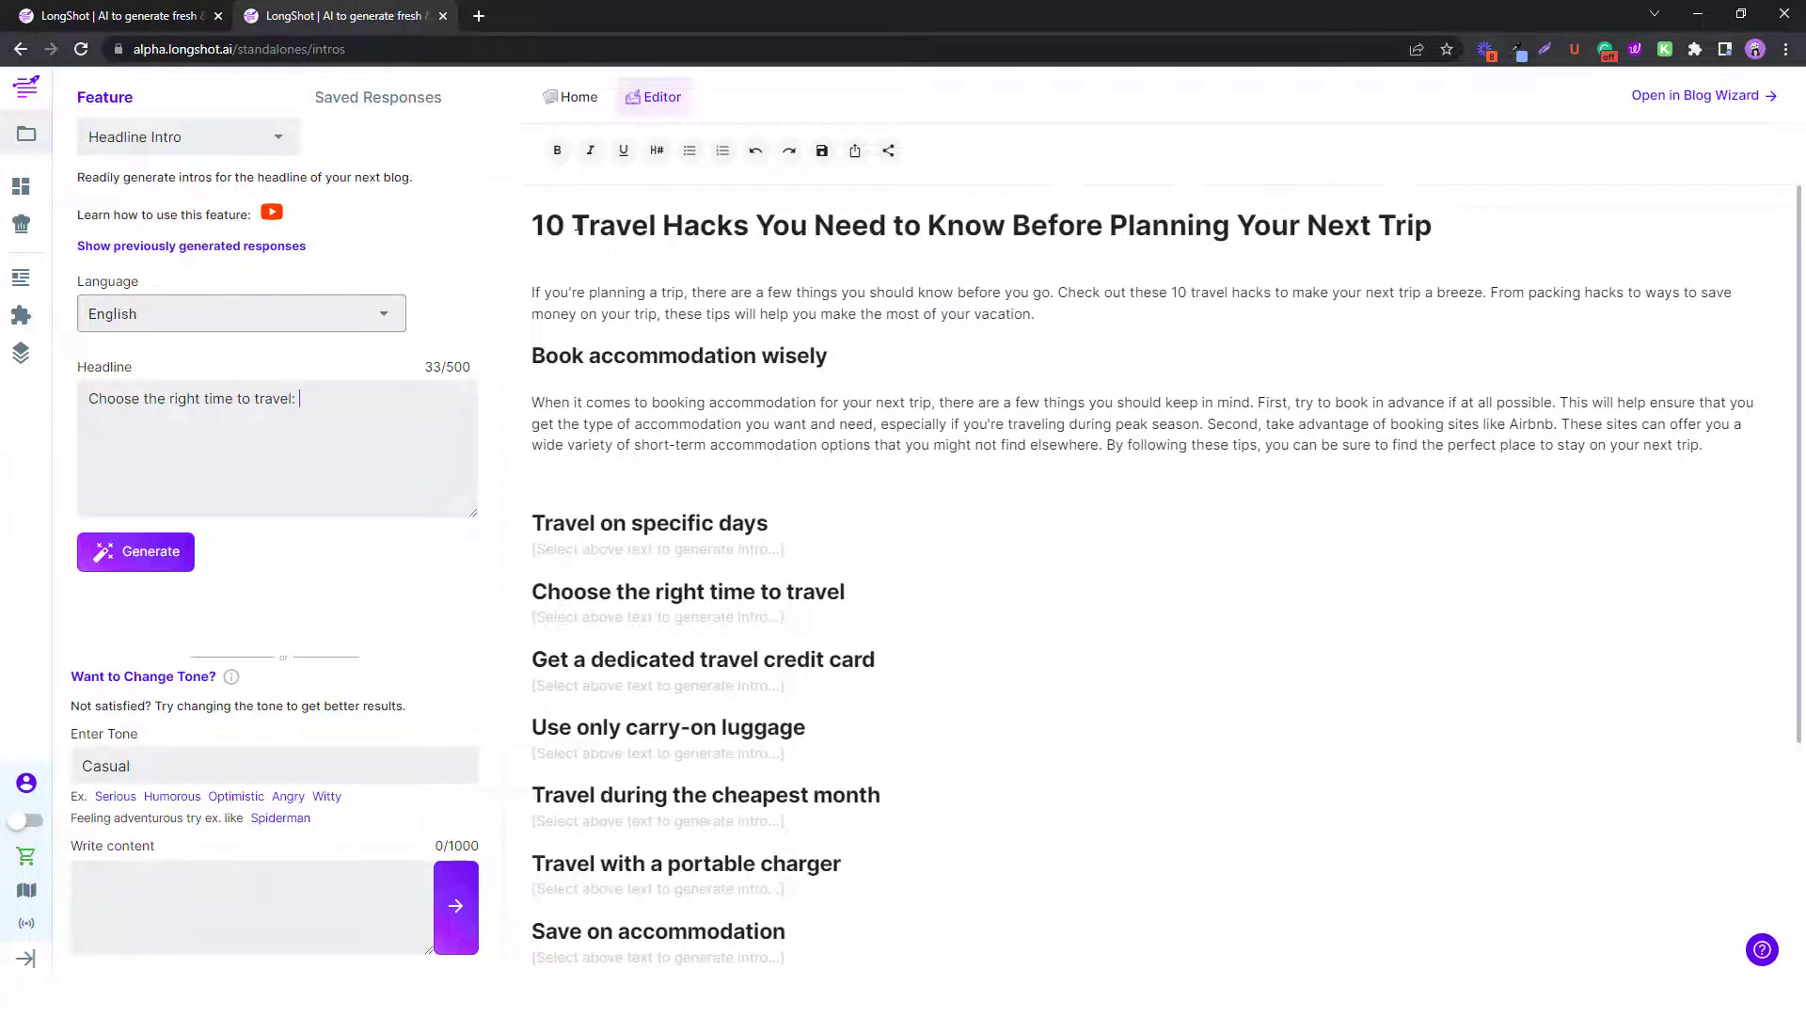
pyautogui.moveTo(576, 226); pyautogui.dragTo(1483, 246)
pyautogui.hotkey('ctrl', 'c')
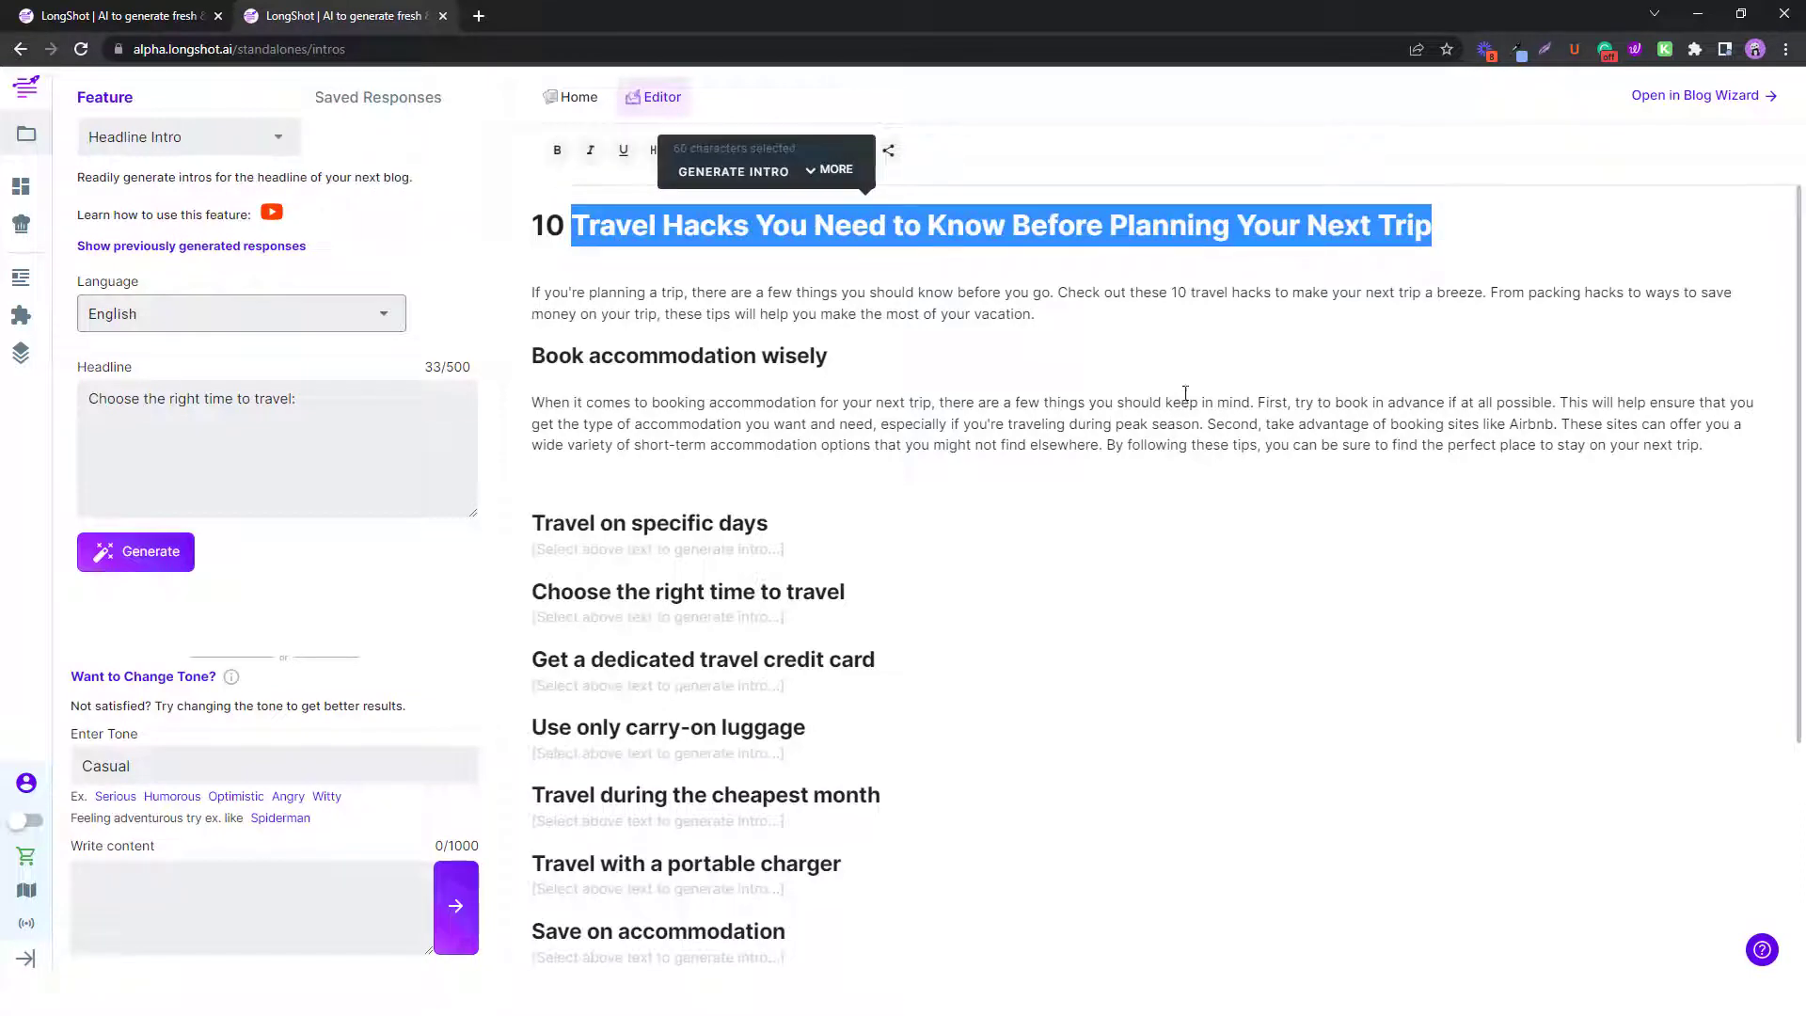
pyautogui.click(370, 406)
pyautogui.hotkey('ctrl', 'v')
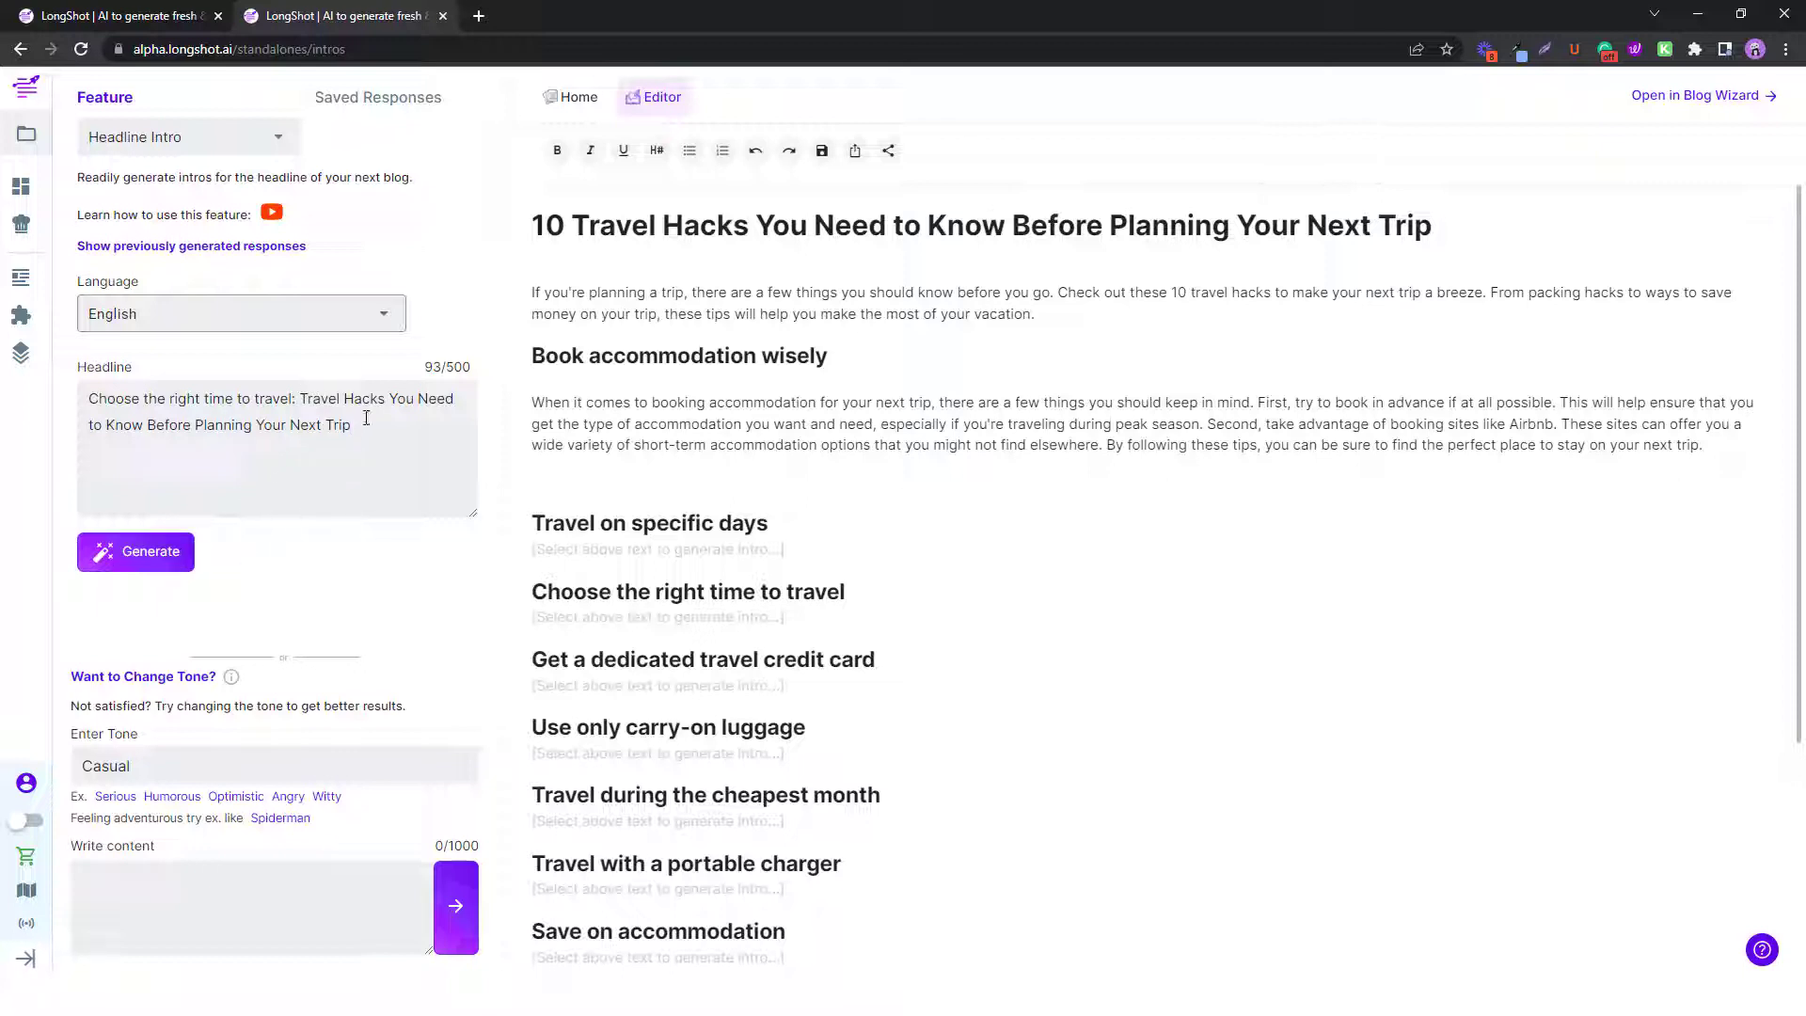
pyautogui.click(151, 553)
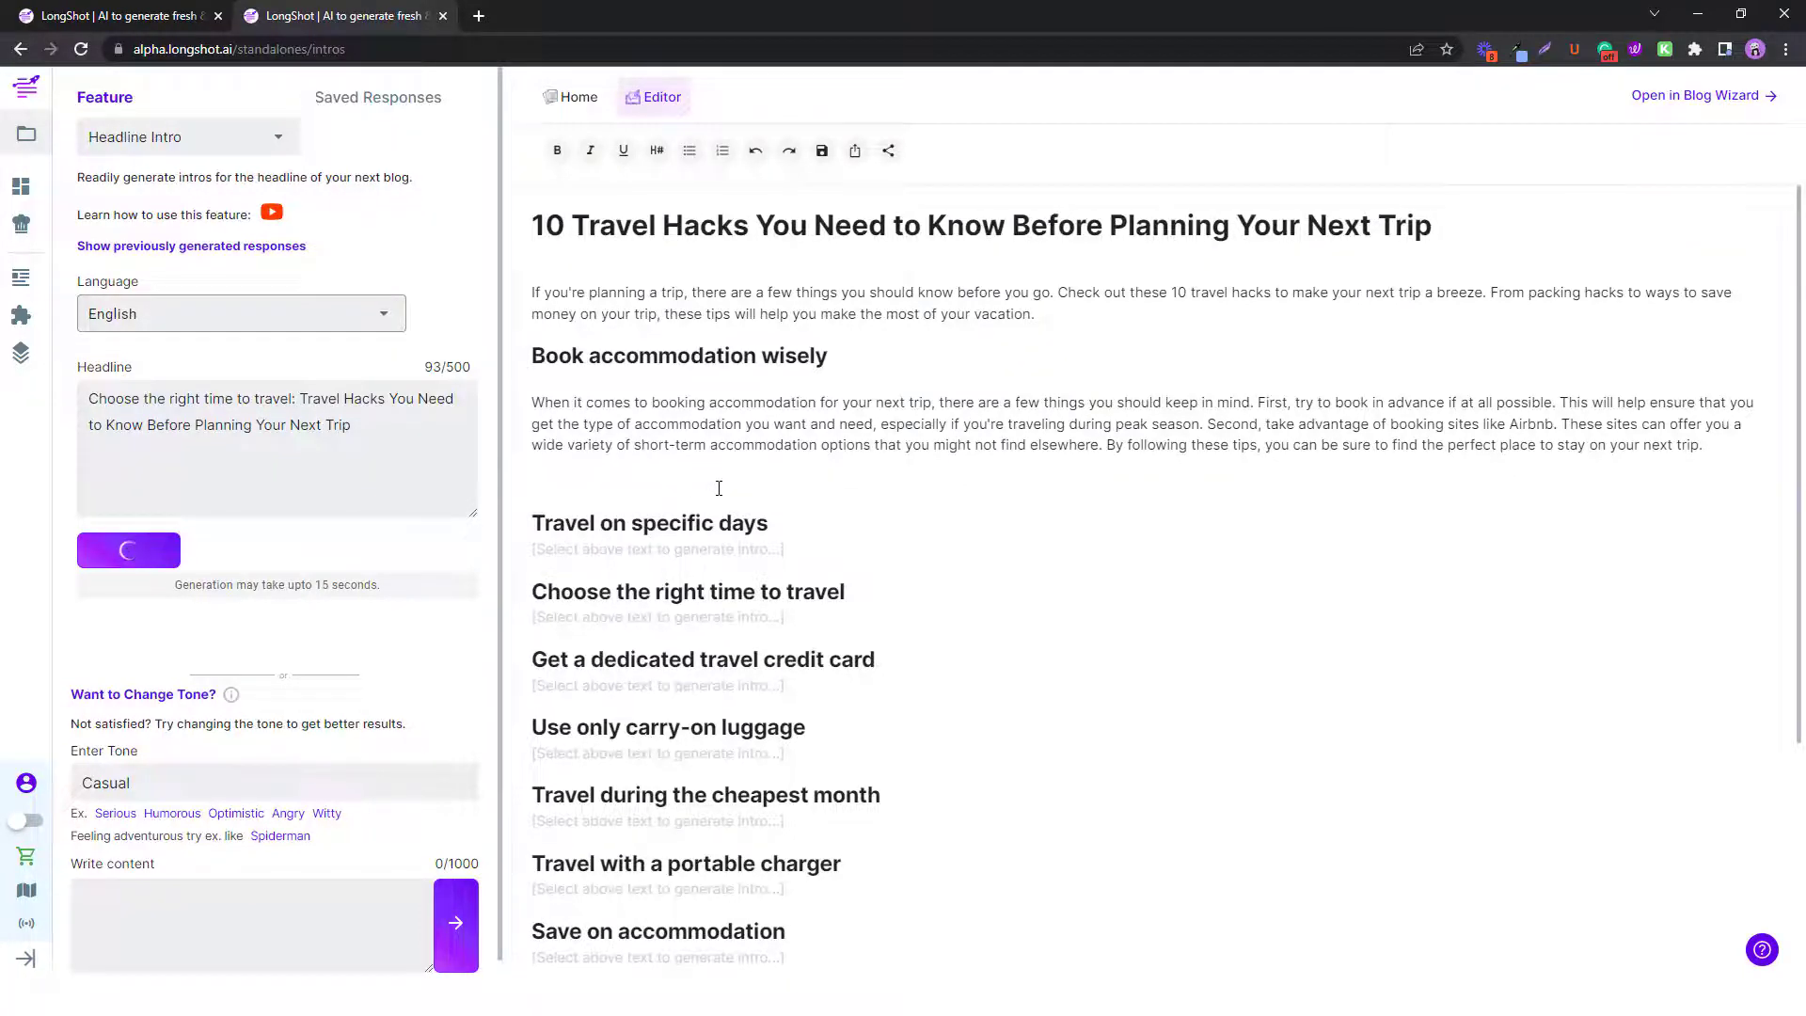
# Insert the first generated intro beneath the "Choose the right time to travel" heading and remove the placeholder line above it.
pyautogui.moveTo(796, 162)
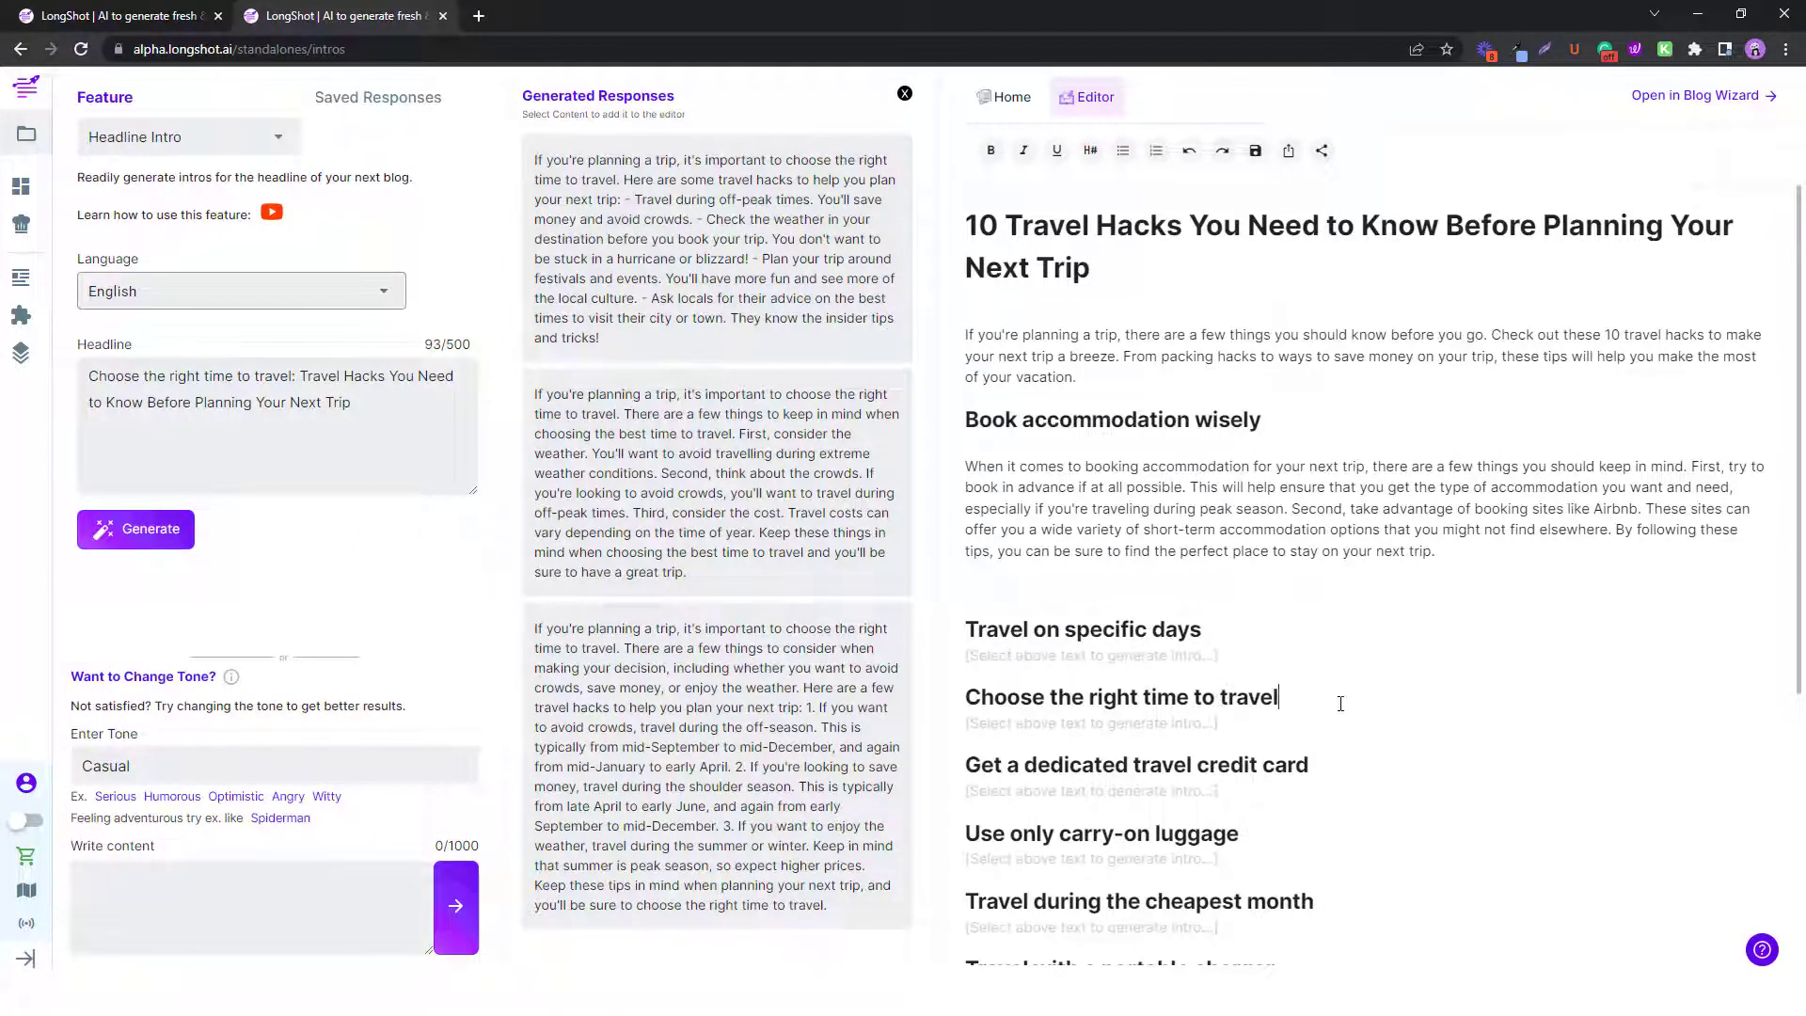
pyautogui.press('Return')
pyautogui.moveTo(671, 188)
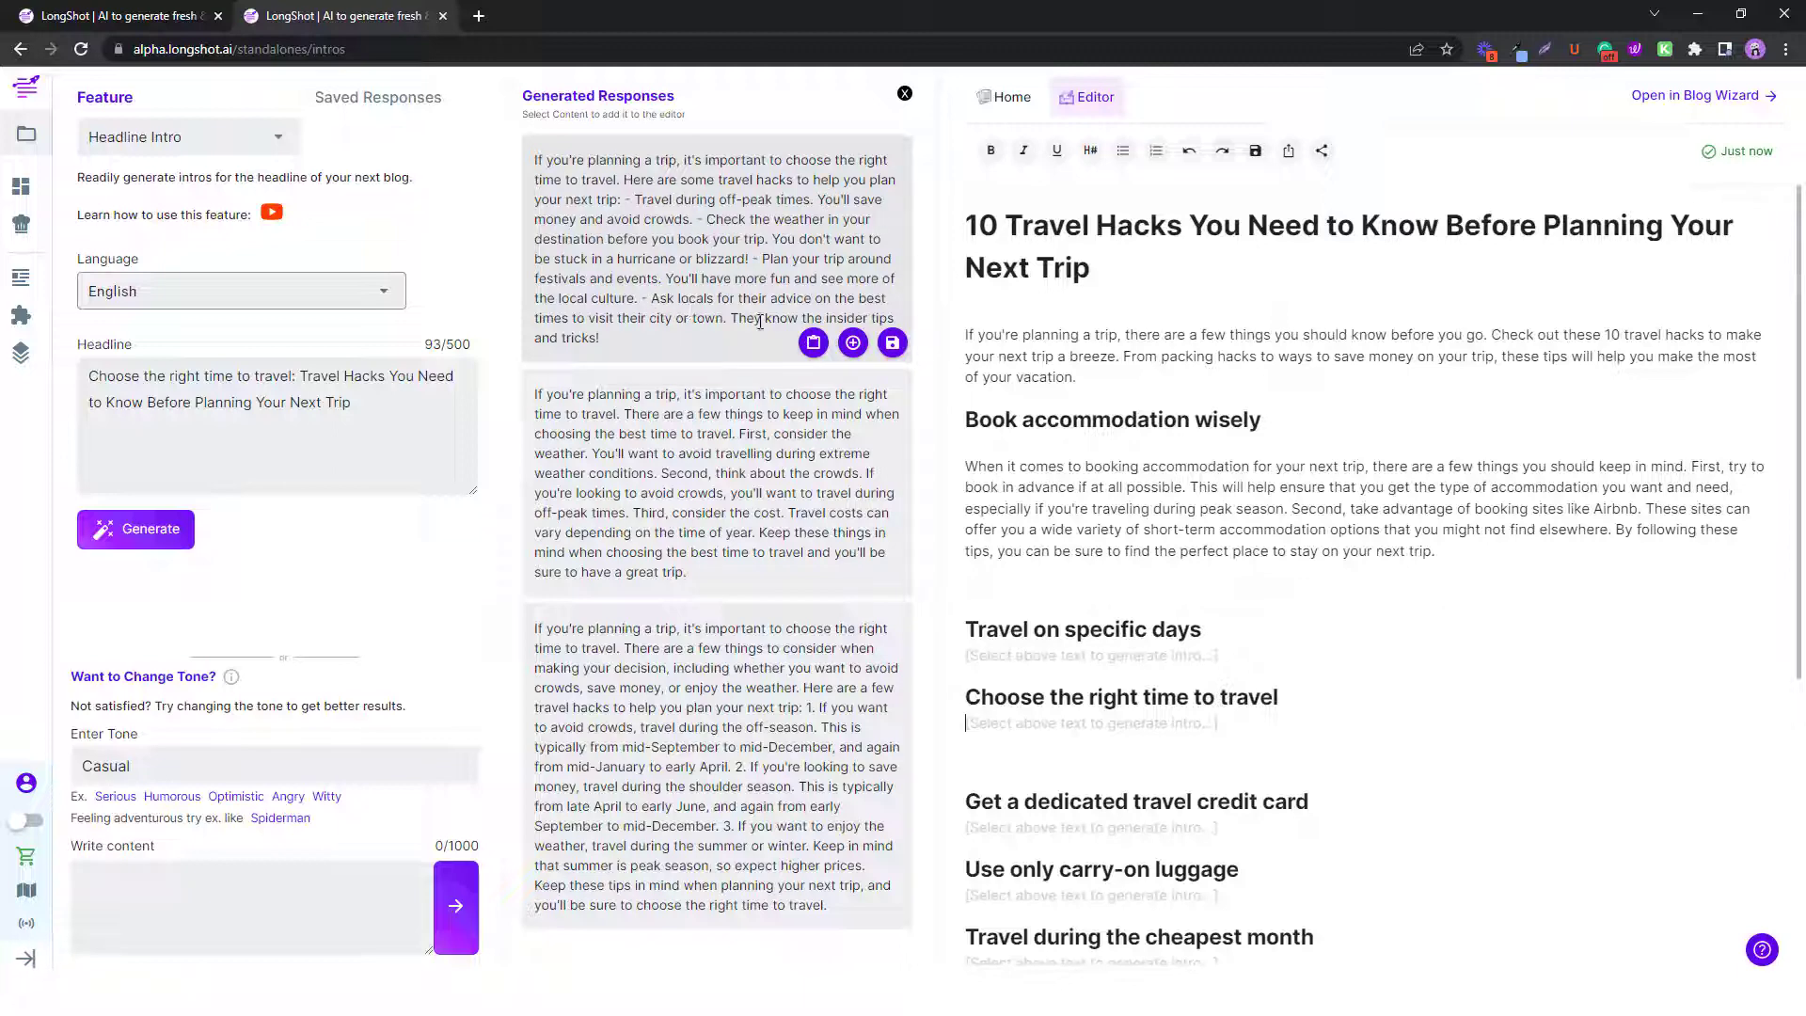
pyautogui.click(852, 342)
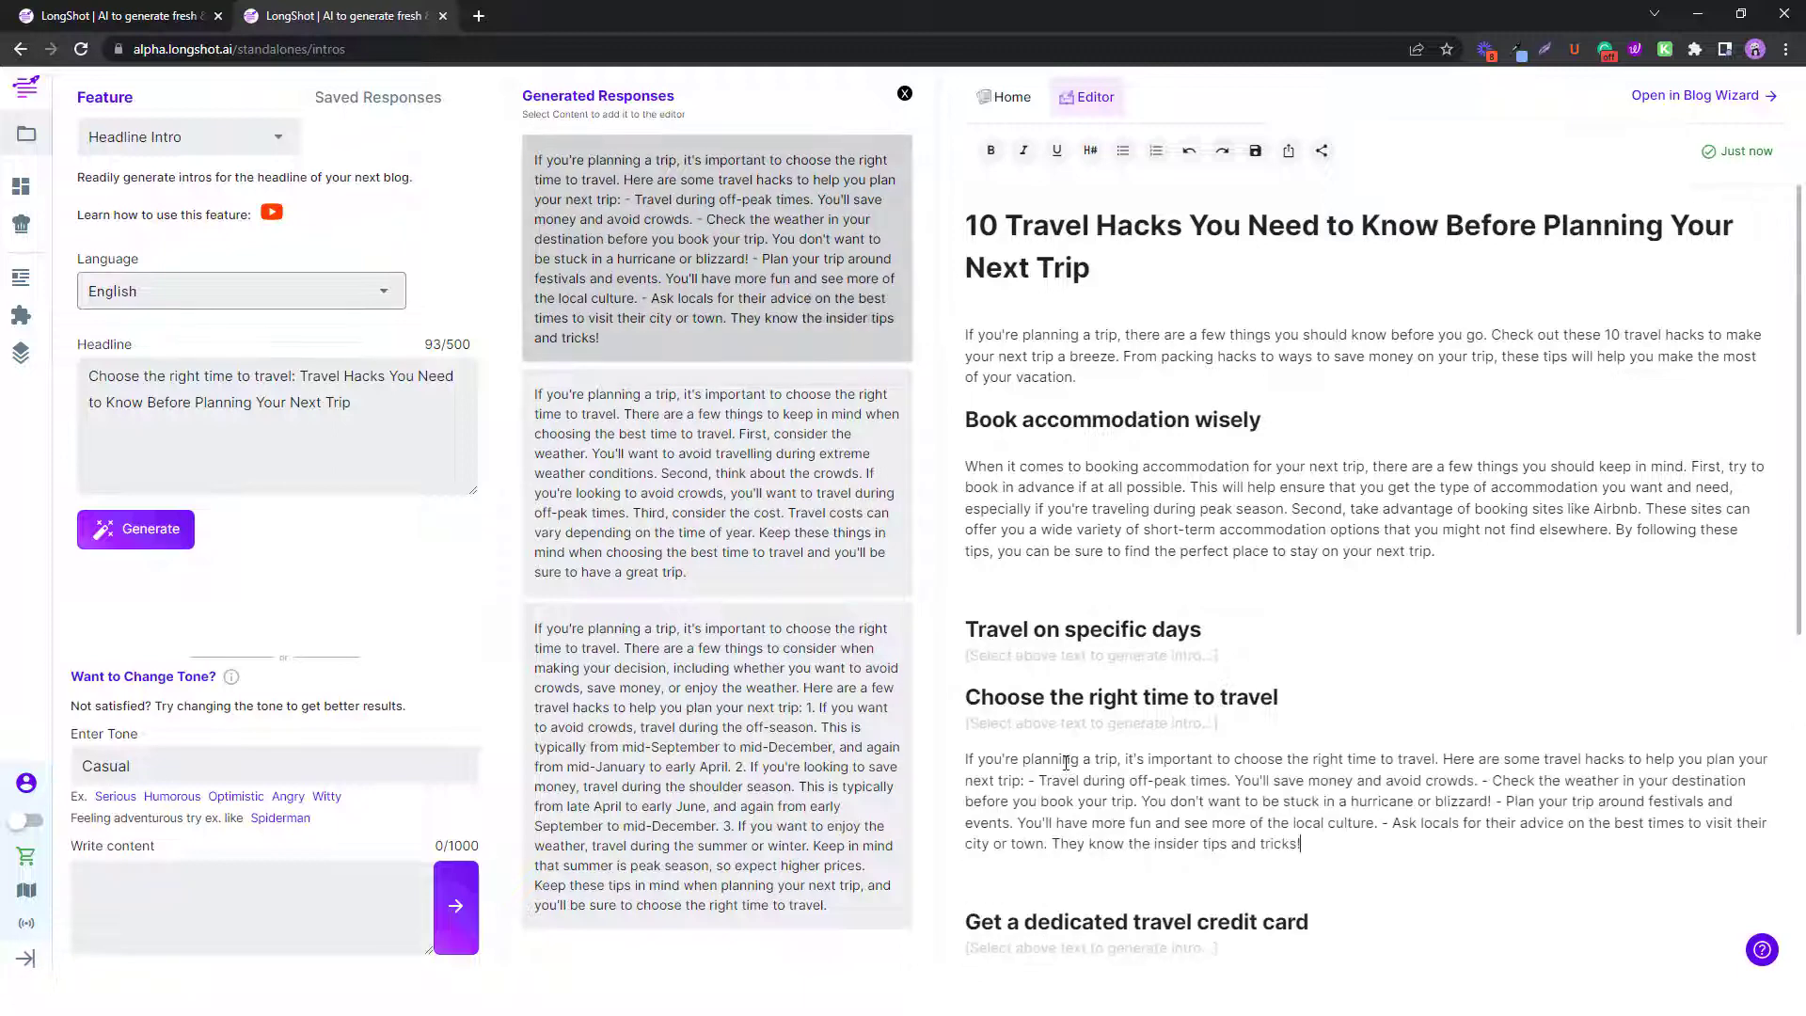
pyautogui.click(1106, 722)
pyautogui.press('Delete')
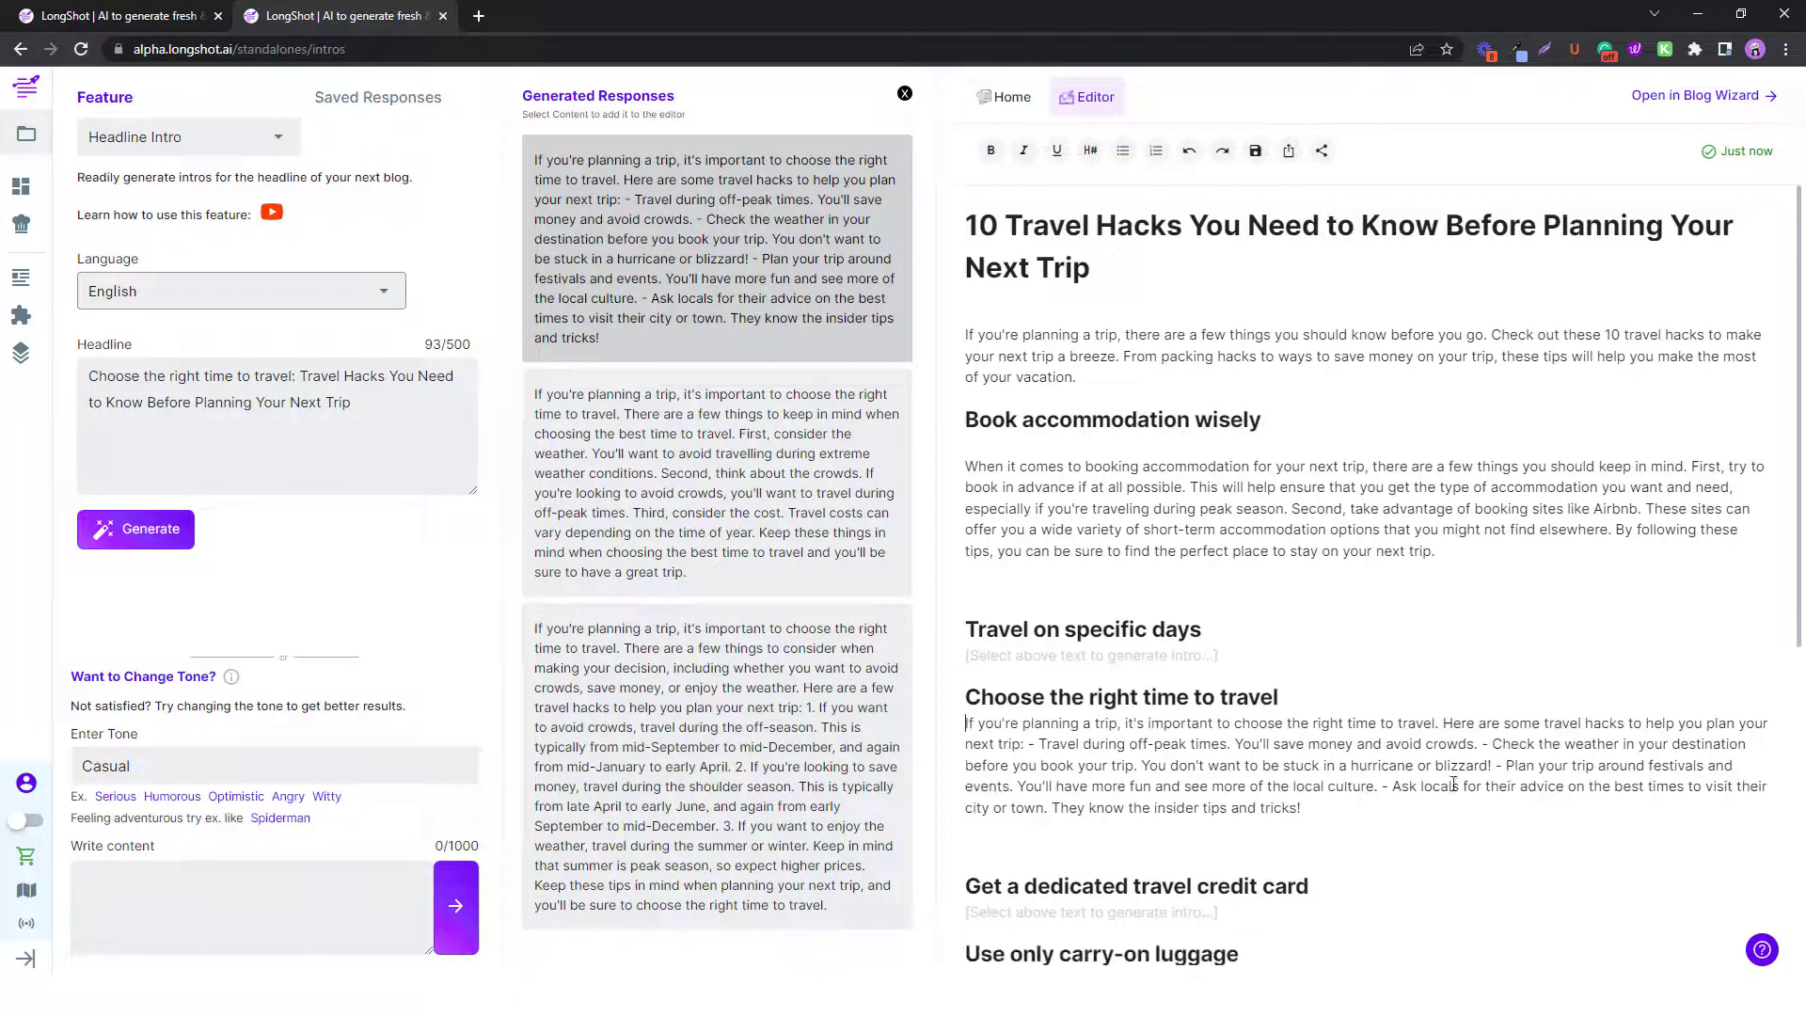
# Break the inserted intro into separate lines before "Here are some travel hacks" and the off-peak, weather and locals' advice tips.
pyautogui.press('Return')
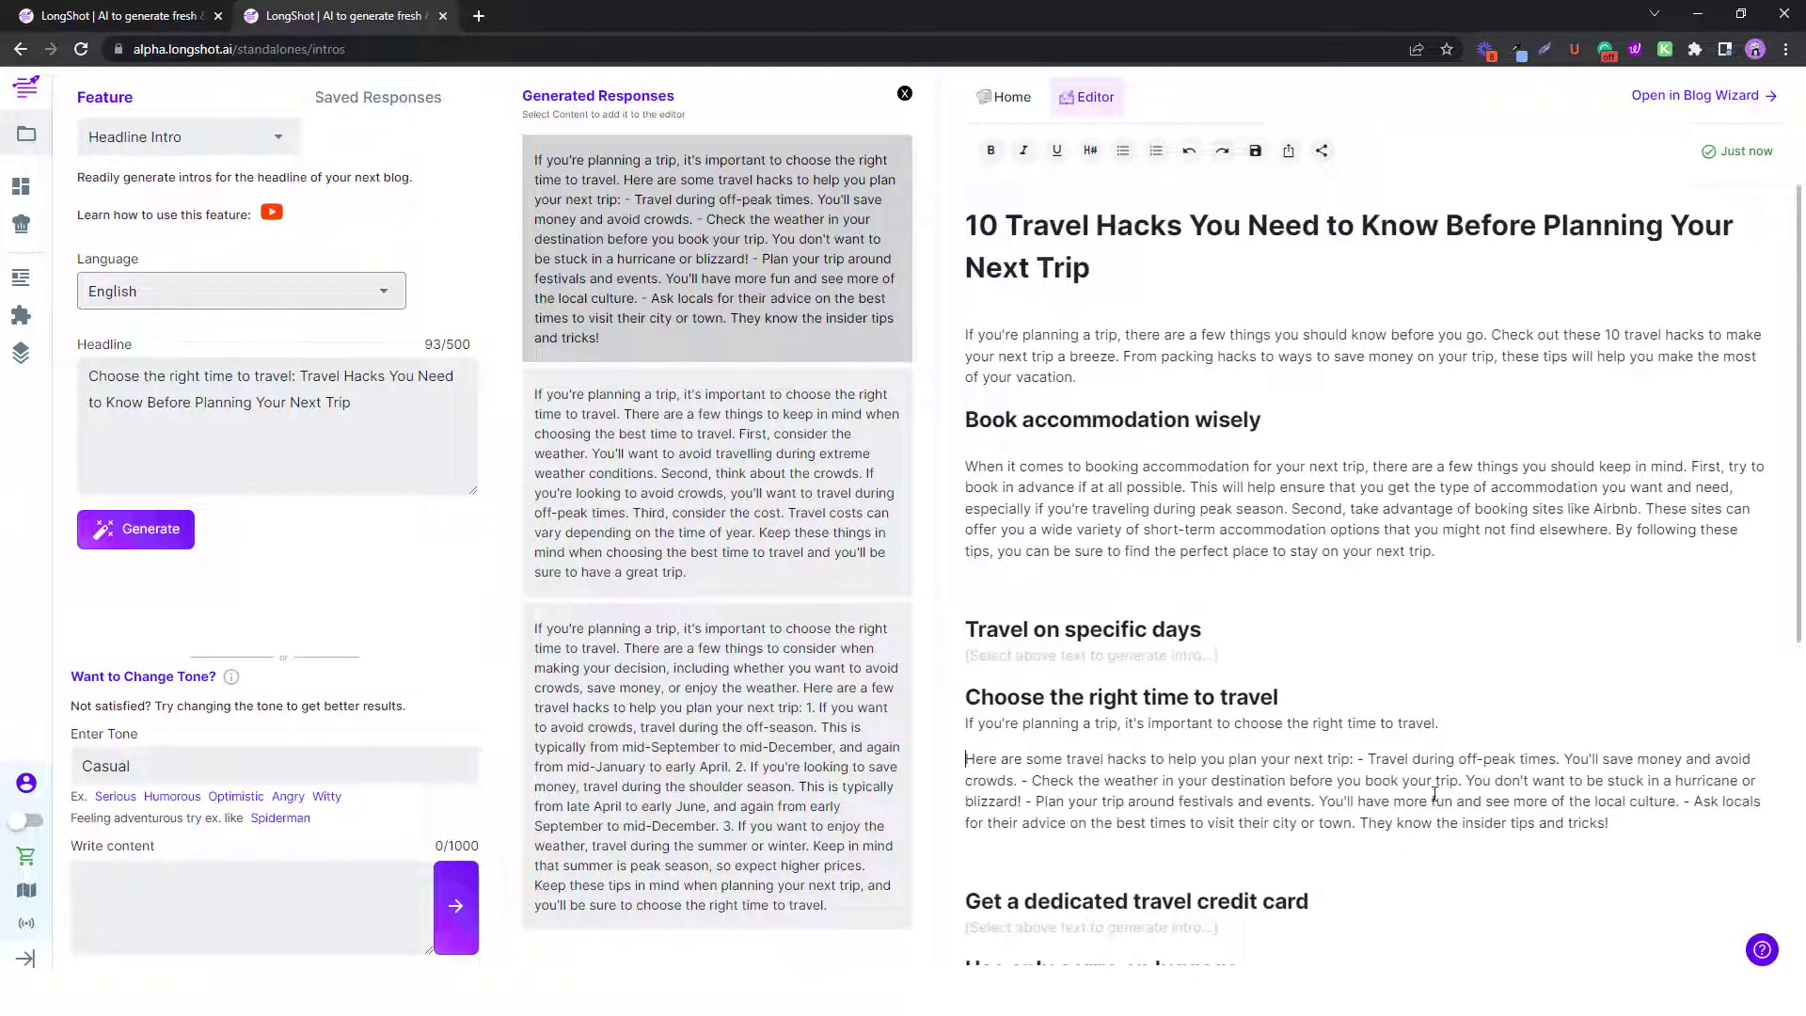
pyautogui.press('Return')
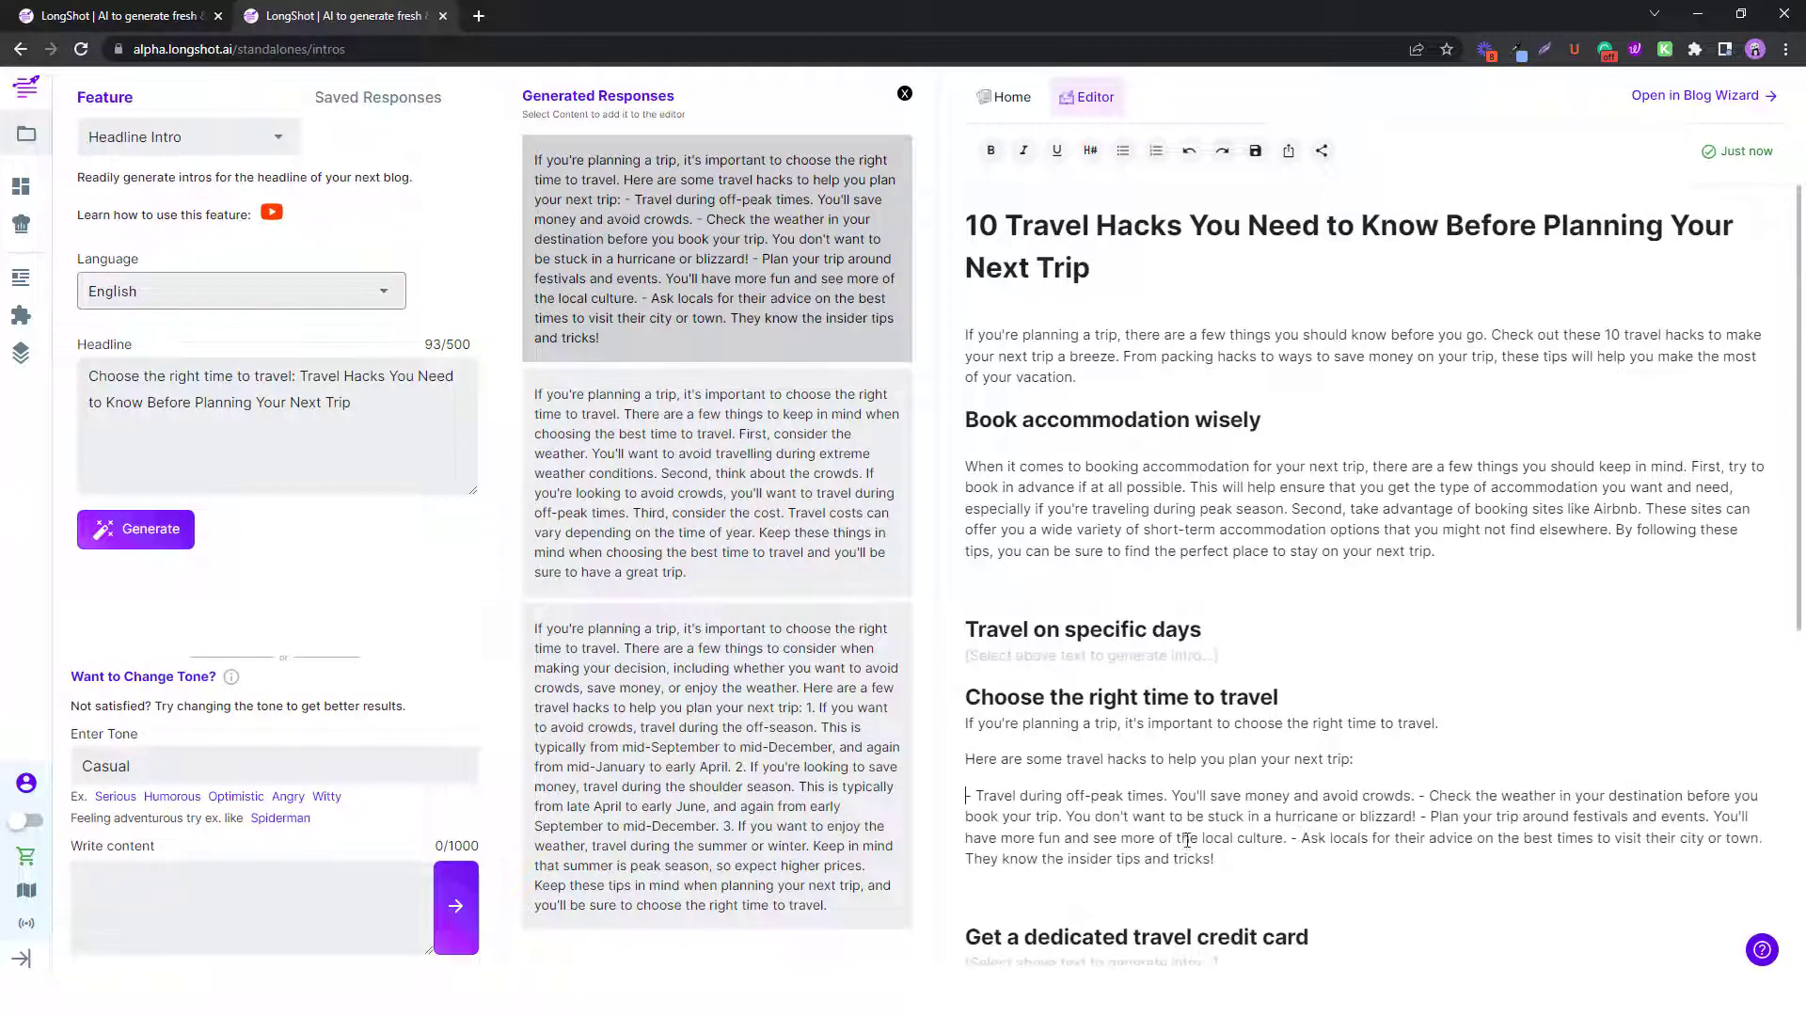
pyautogui.click(1420, 797)
pyautogui.press('Return')
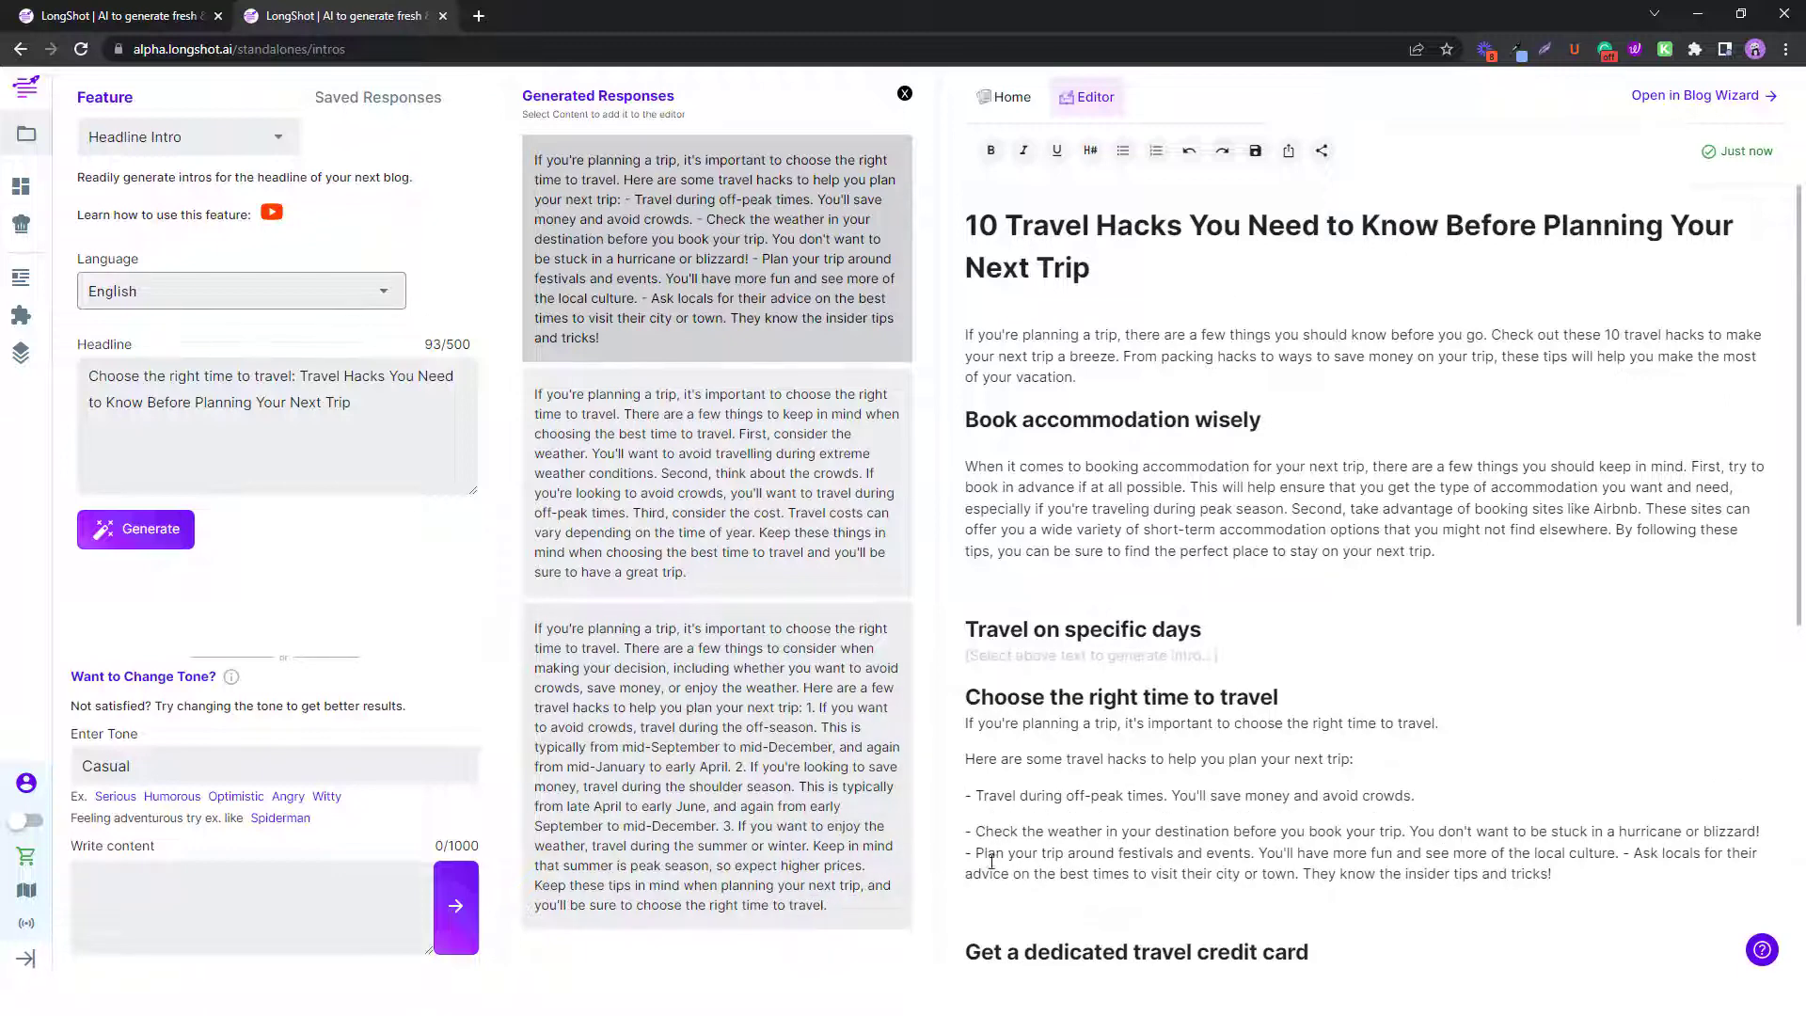
pyautogui.click(1627, 853)
pyautogui.press('Return')
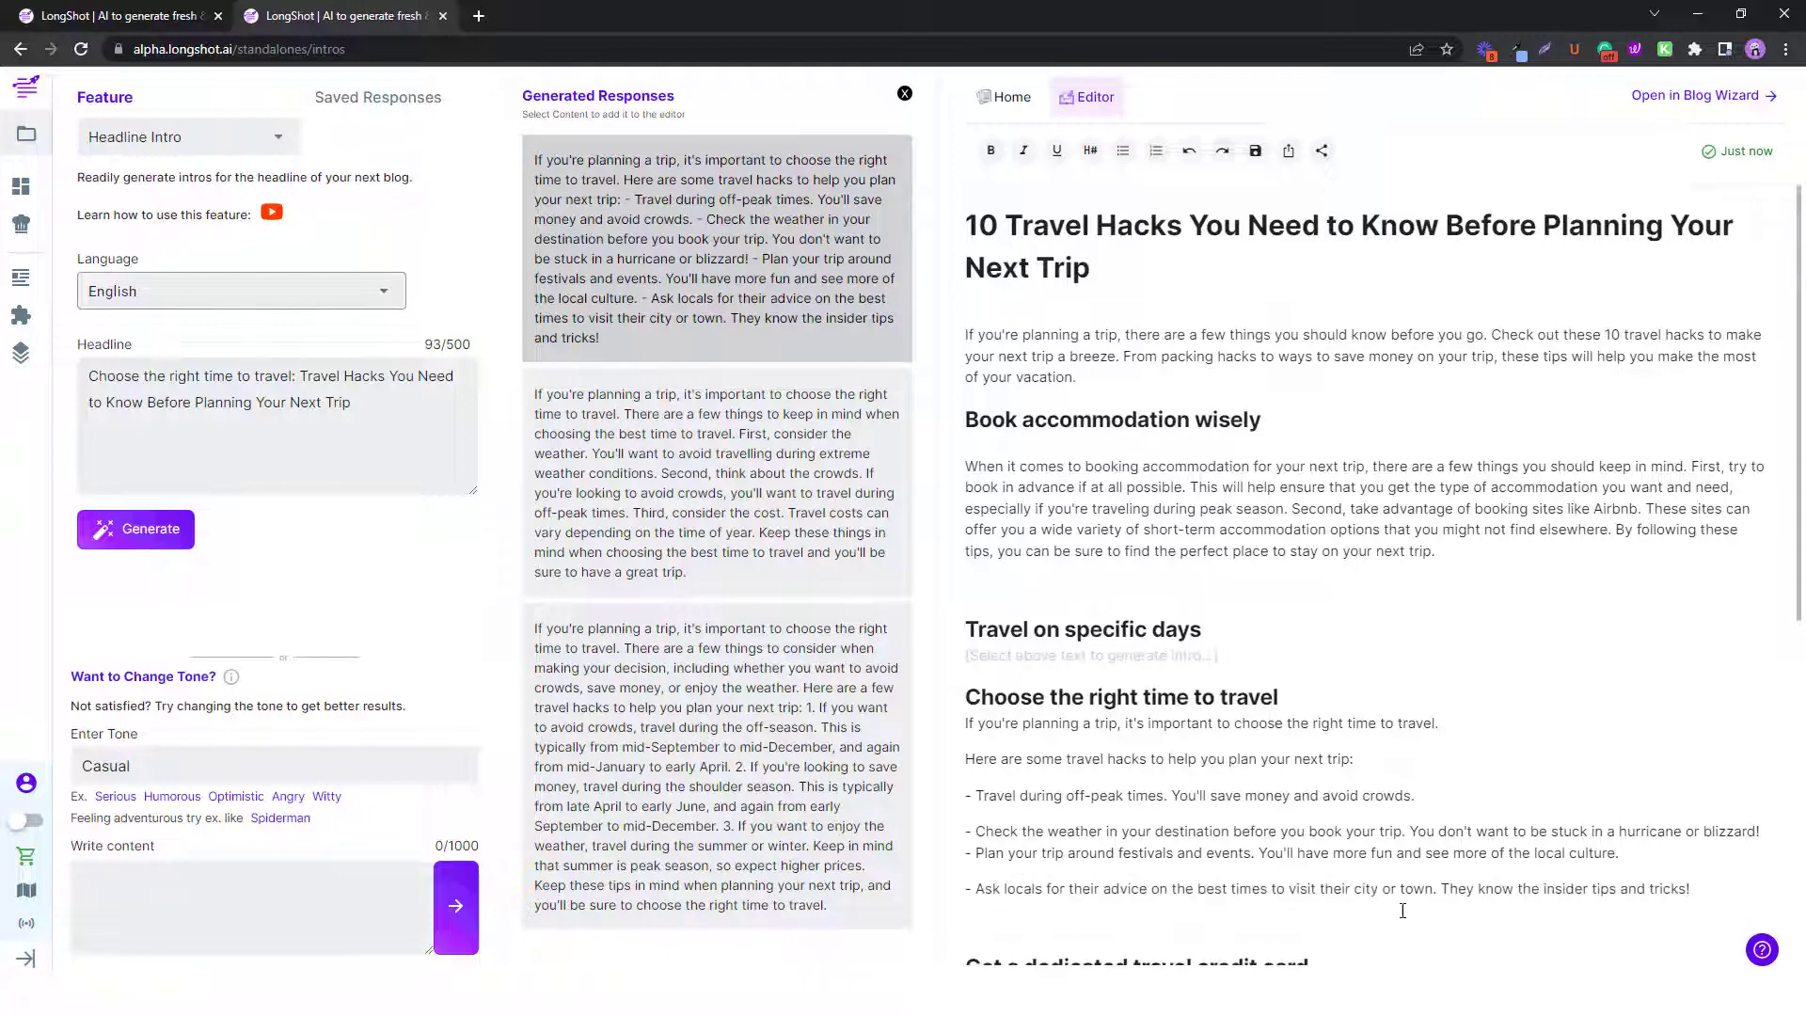
# Put the "Plan your trip around festivals and events" tip on its own separate line under "Choose the right time to travel".
pyautogui.click(1760, 833)
pyautogui.press('Return')
pyautogui.scroll(-3, 1295, 804)
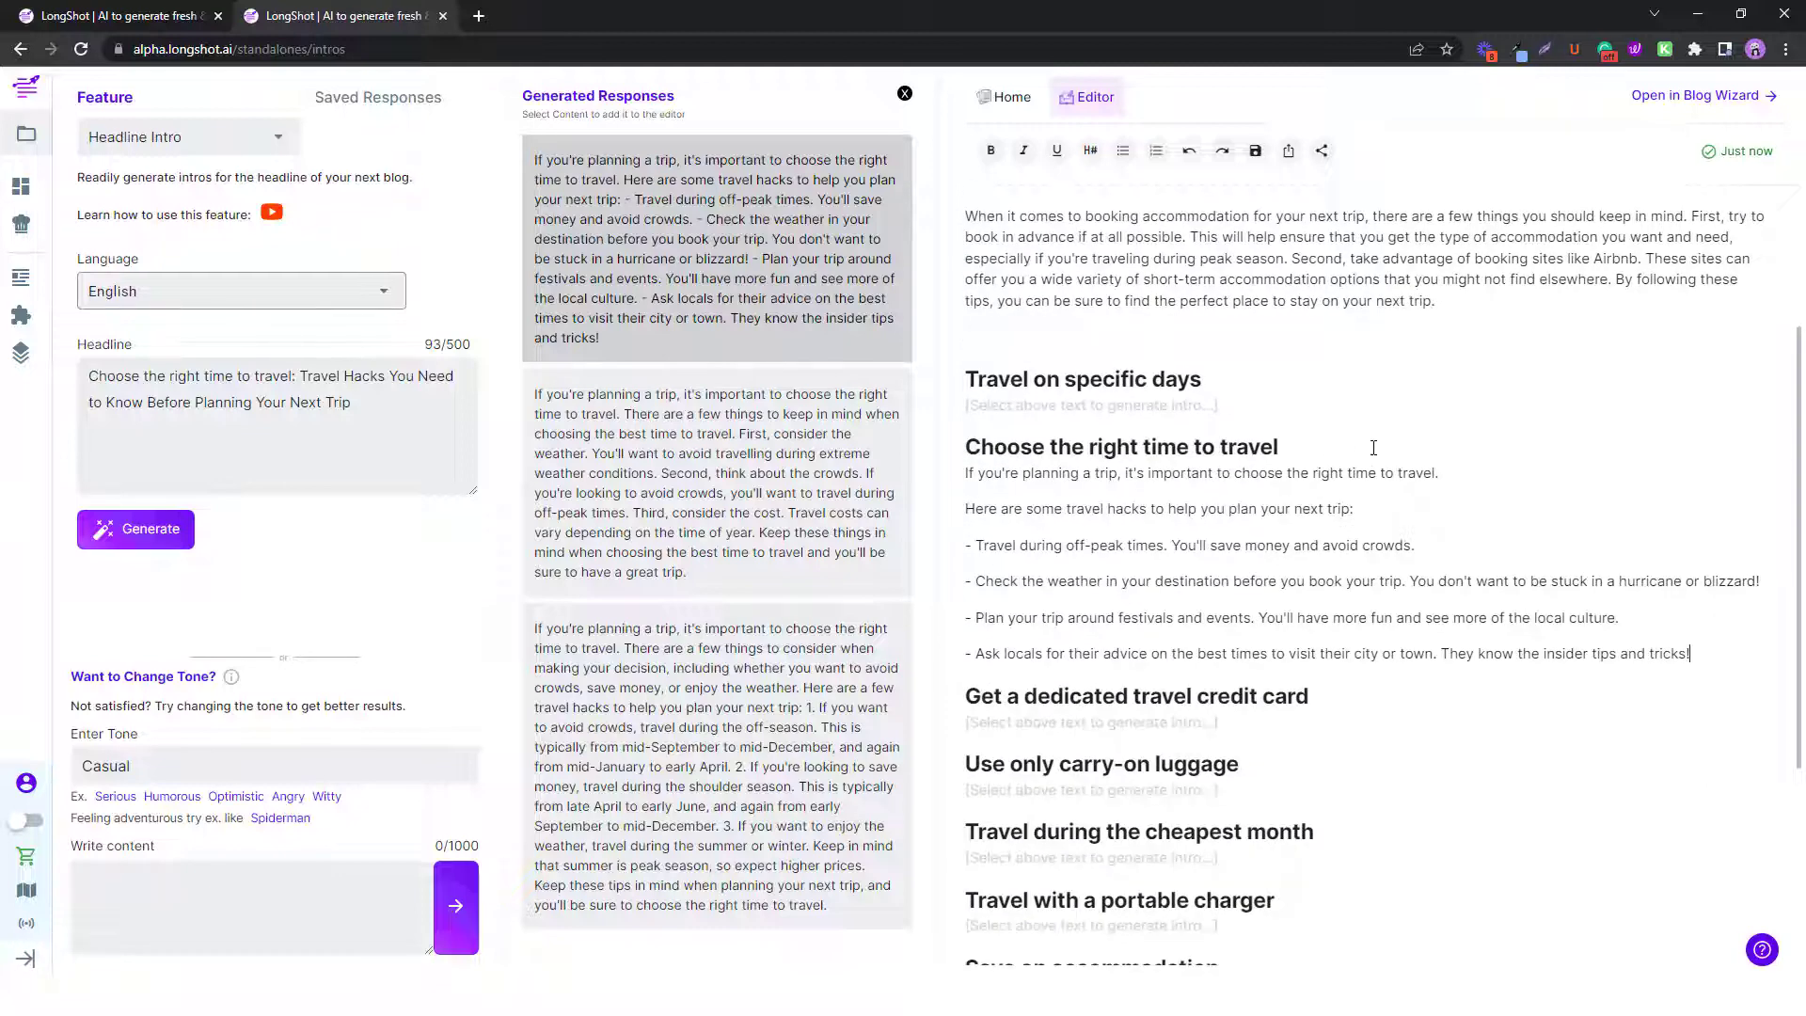
# Generate an intro for the "Choose the right time to travel" heading without extra context and remove the blank line below it.
pyautogui.tripleClick(1084, 446)
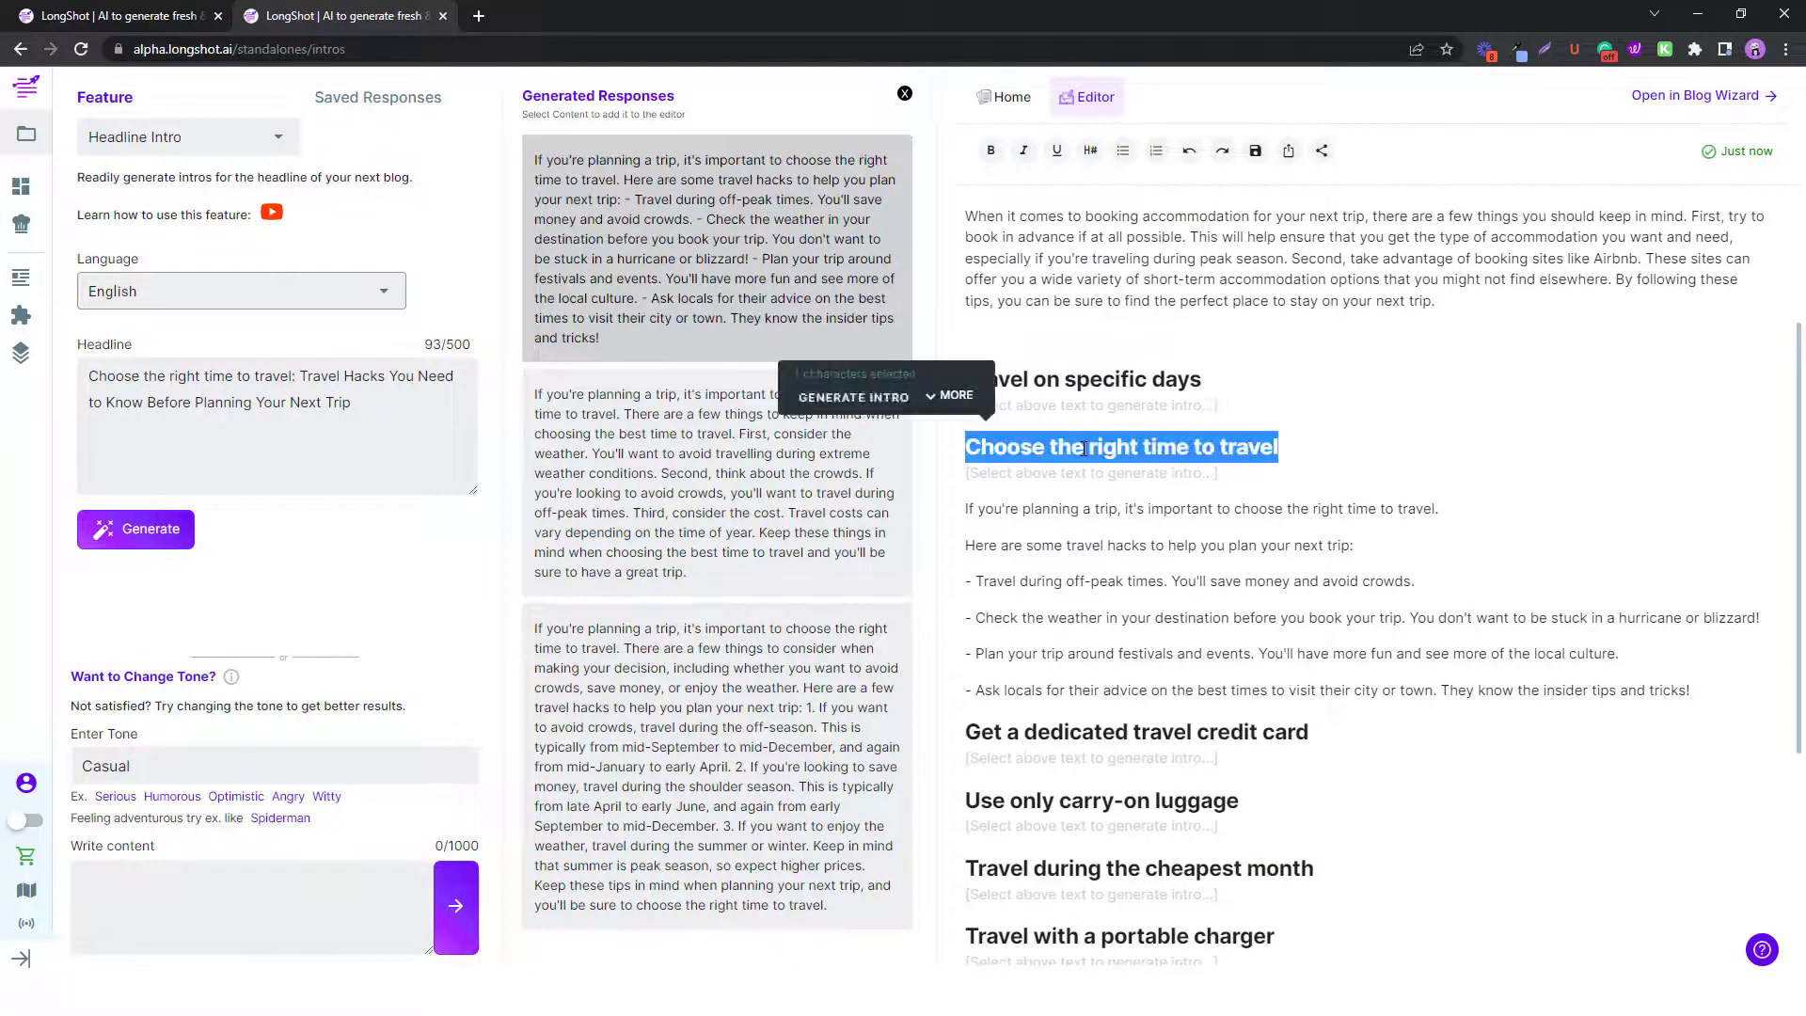
pyautogui.click(851, 397)
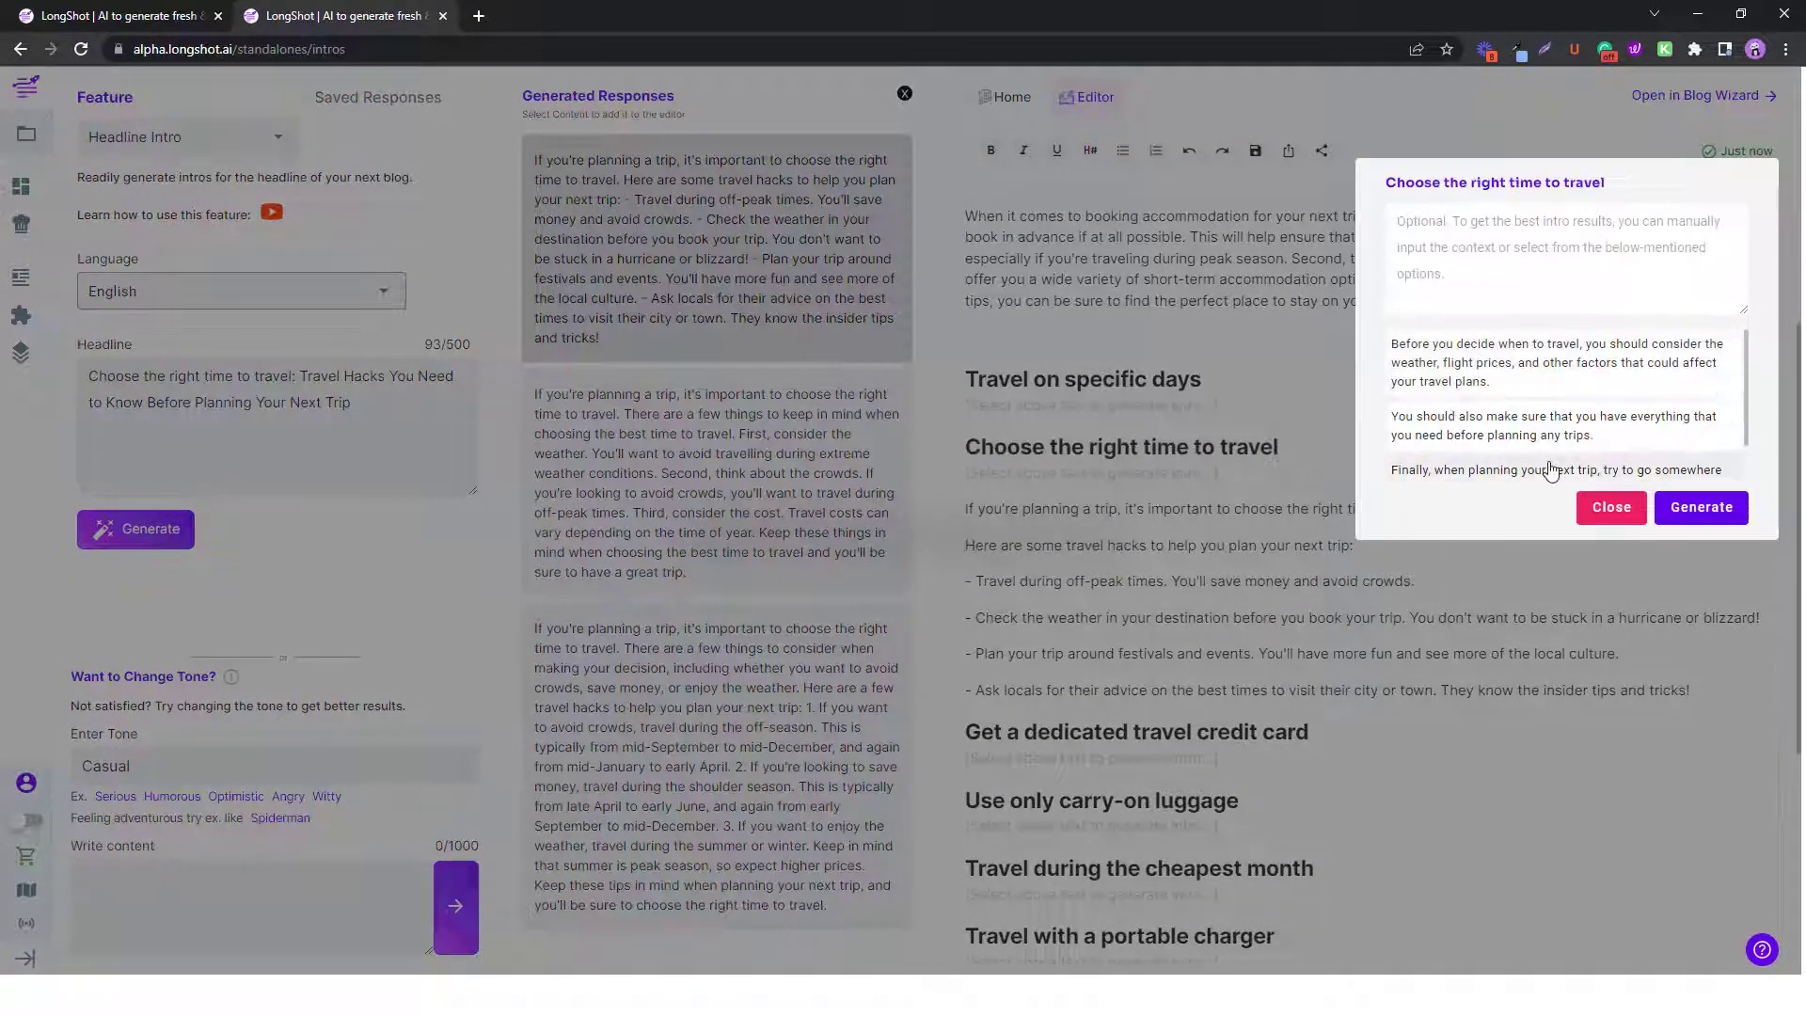
pyautogui.click(1704, 507)
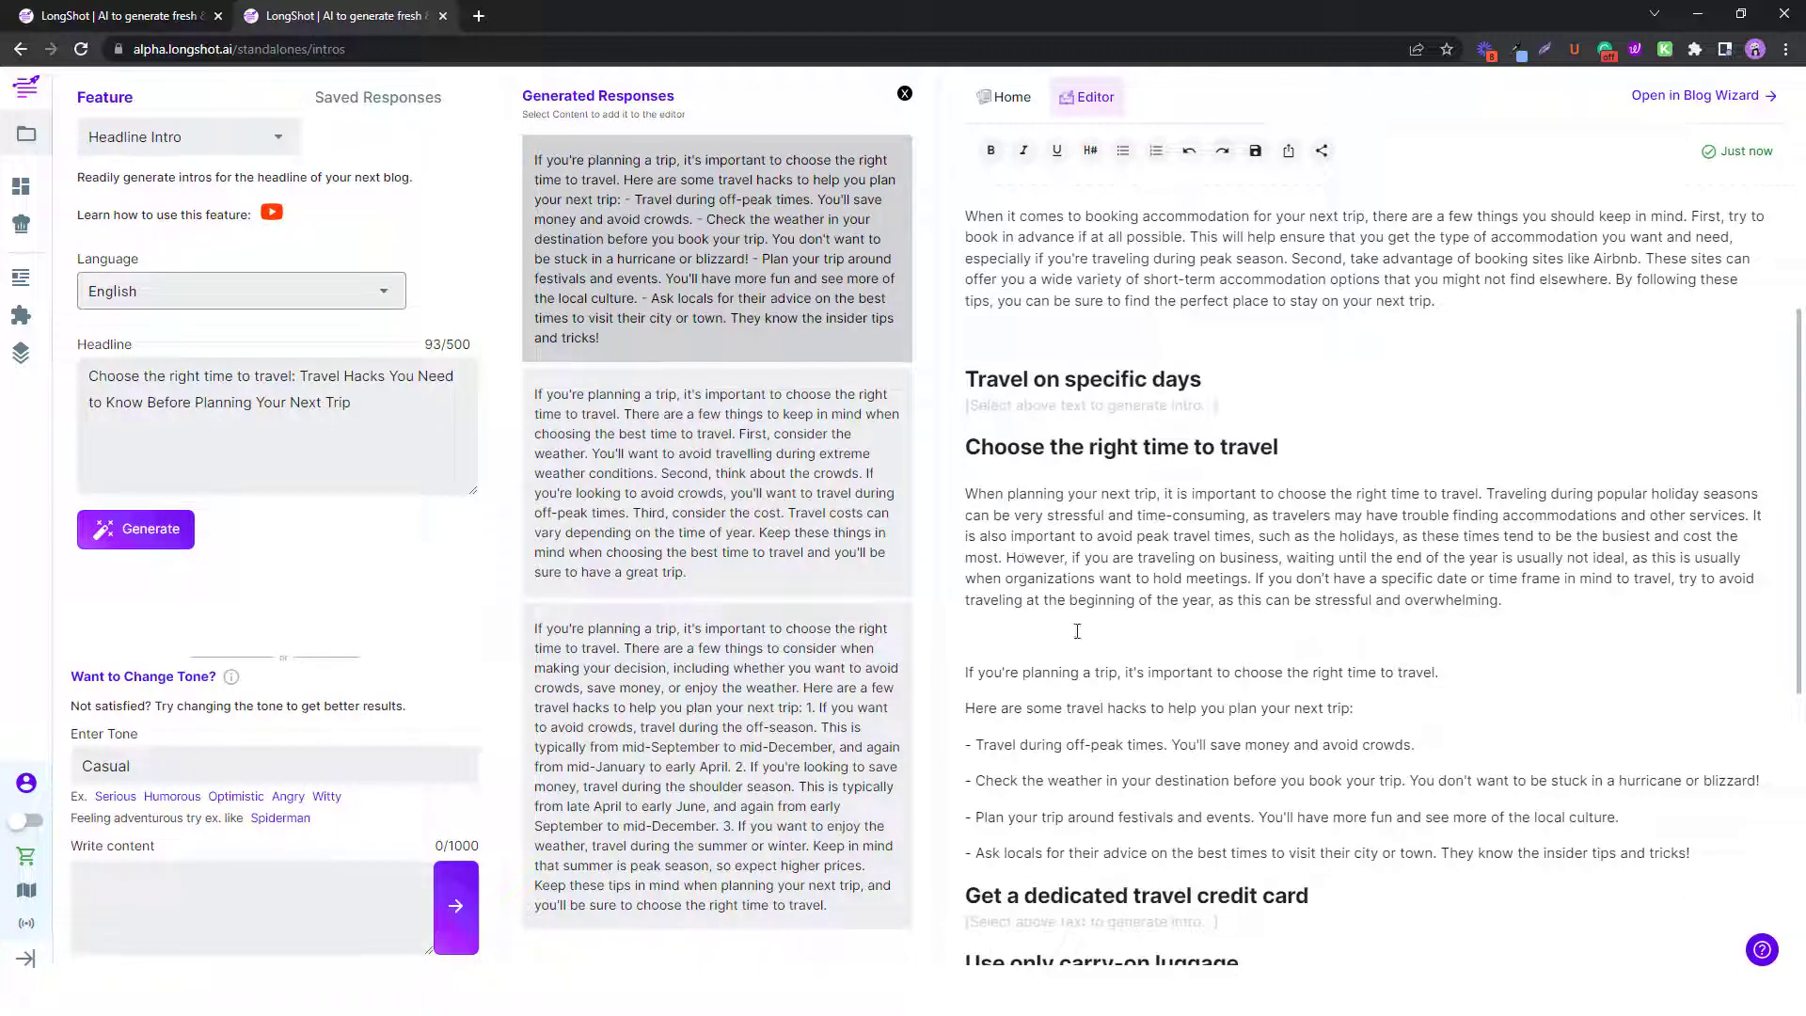
pyautogui.click(1008, 635)
pyautogui.press('BackSpace')
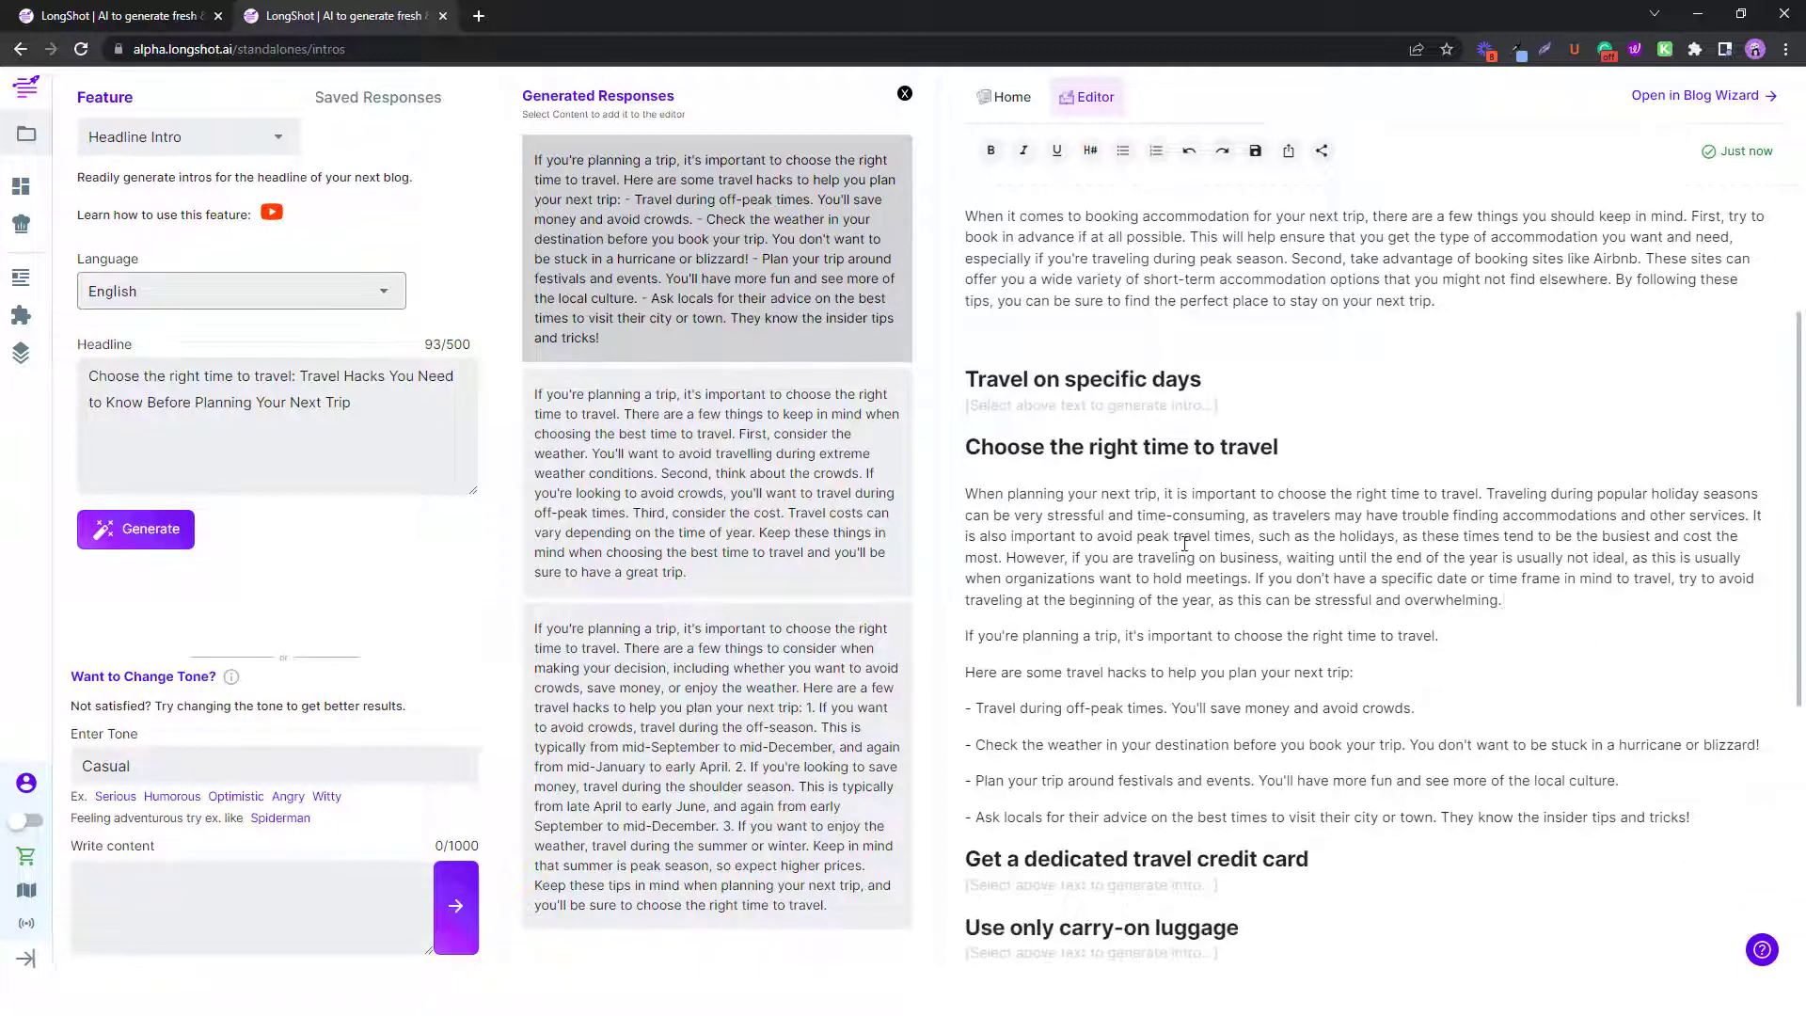
# Close the generated responses and review the whole travel hacks article in the editor.
pyautogui.click(902, 94)
pyautogui.scroll(-5, 663, 651)
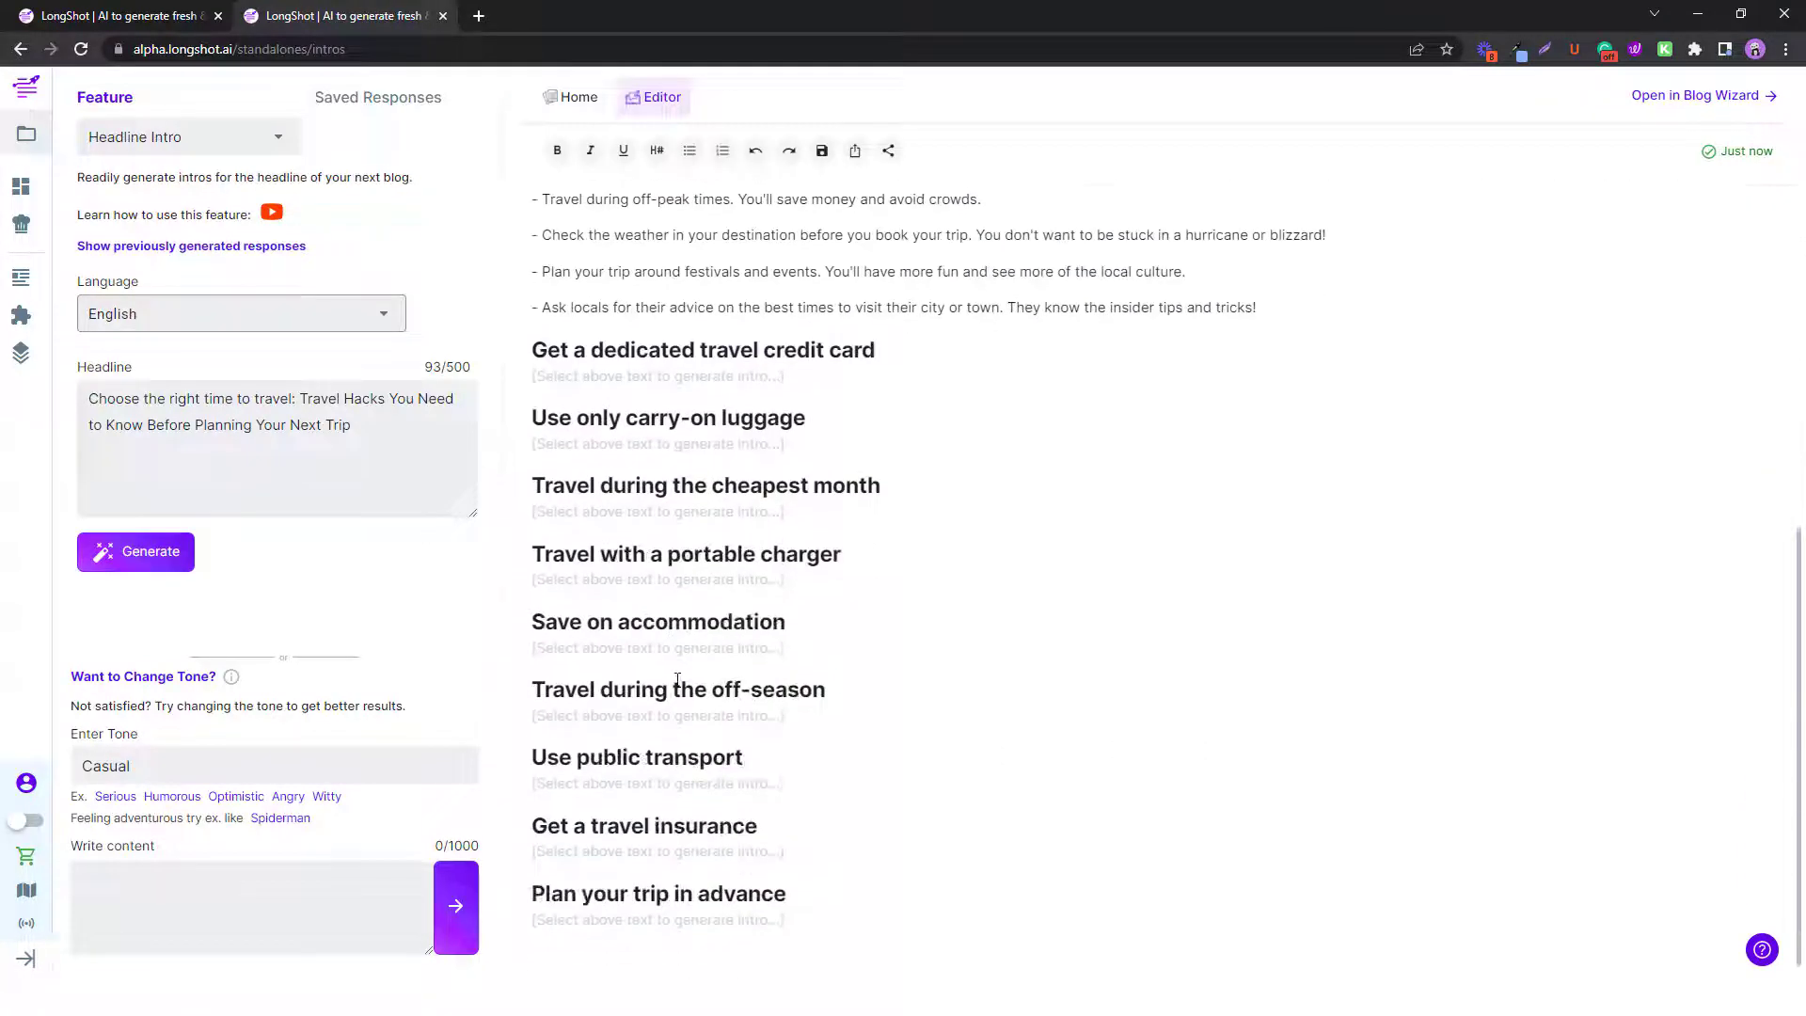
pyautogui.scroll(6, 664, 651)
pyautogui.scroll(-6, 662, 630)
pyautogui.scroll(6, 657, 784)
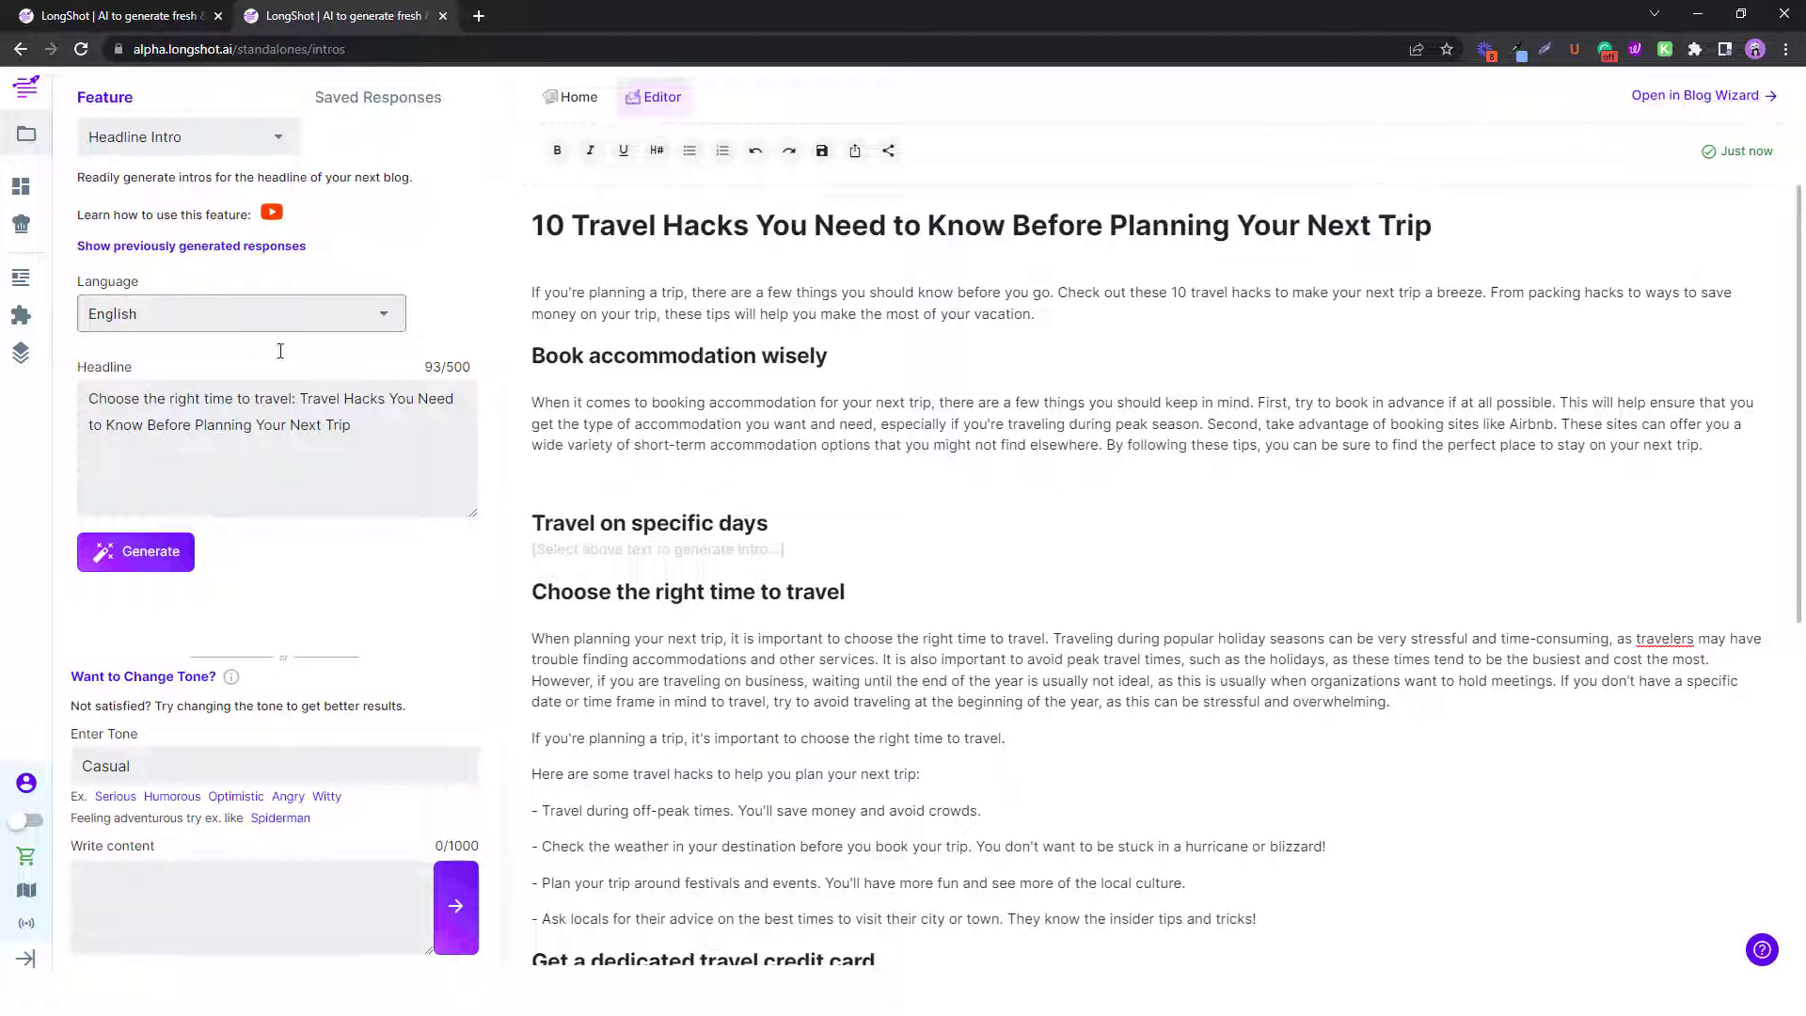
# Browse the available writing features, keeping Headline Intro selected.
pyautogui.click(149, 139)
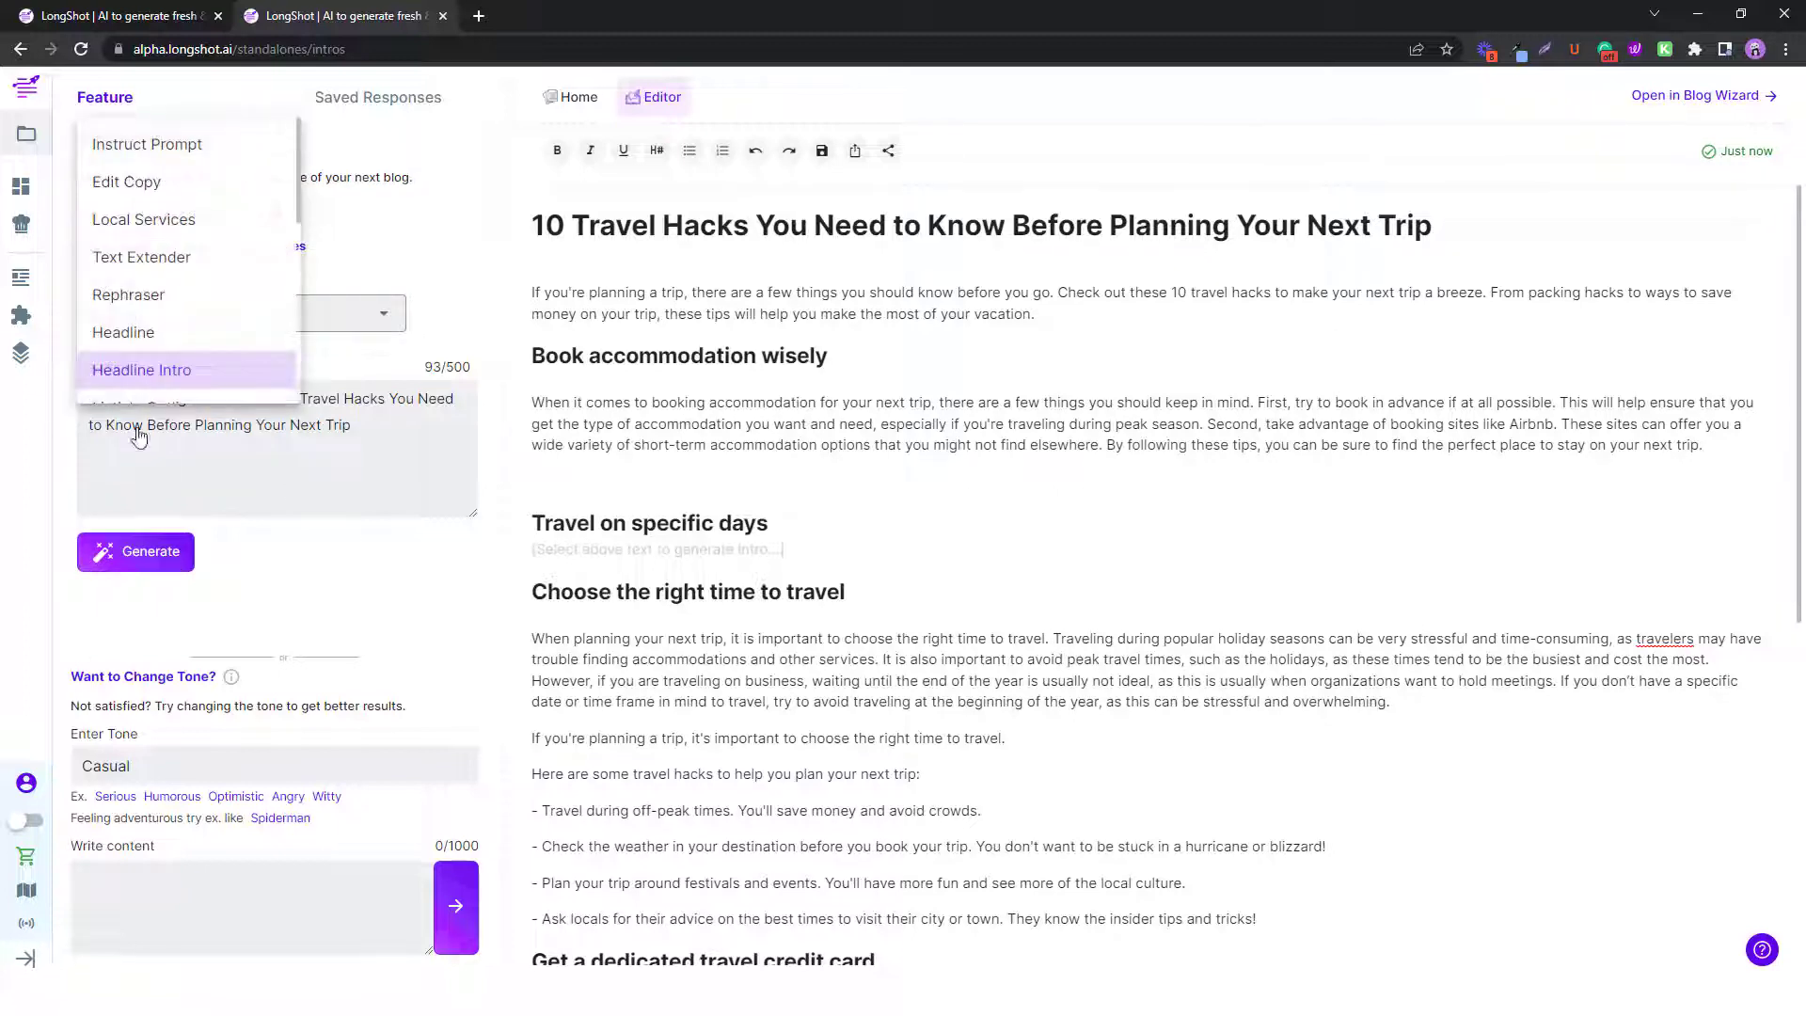
pyautogui.scroll(-10, 172, 249)
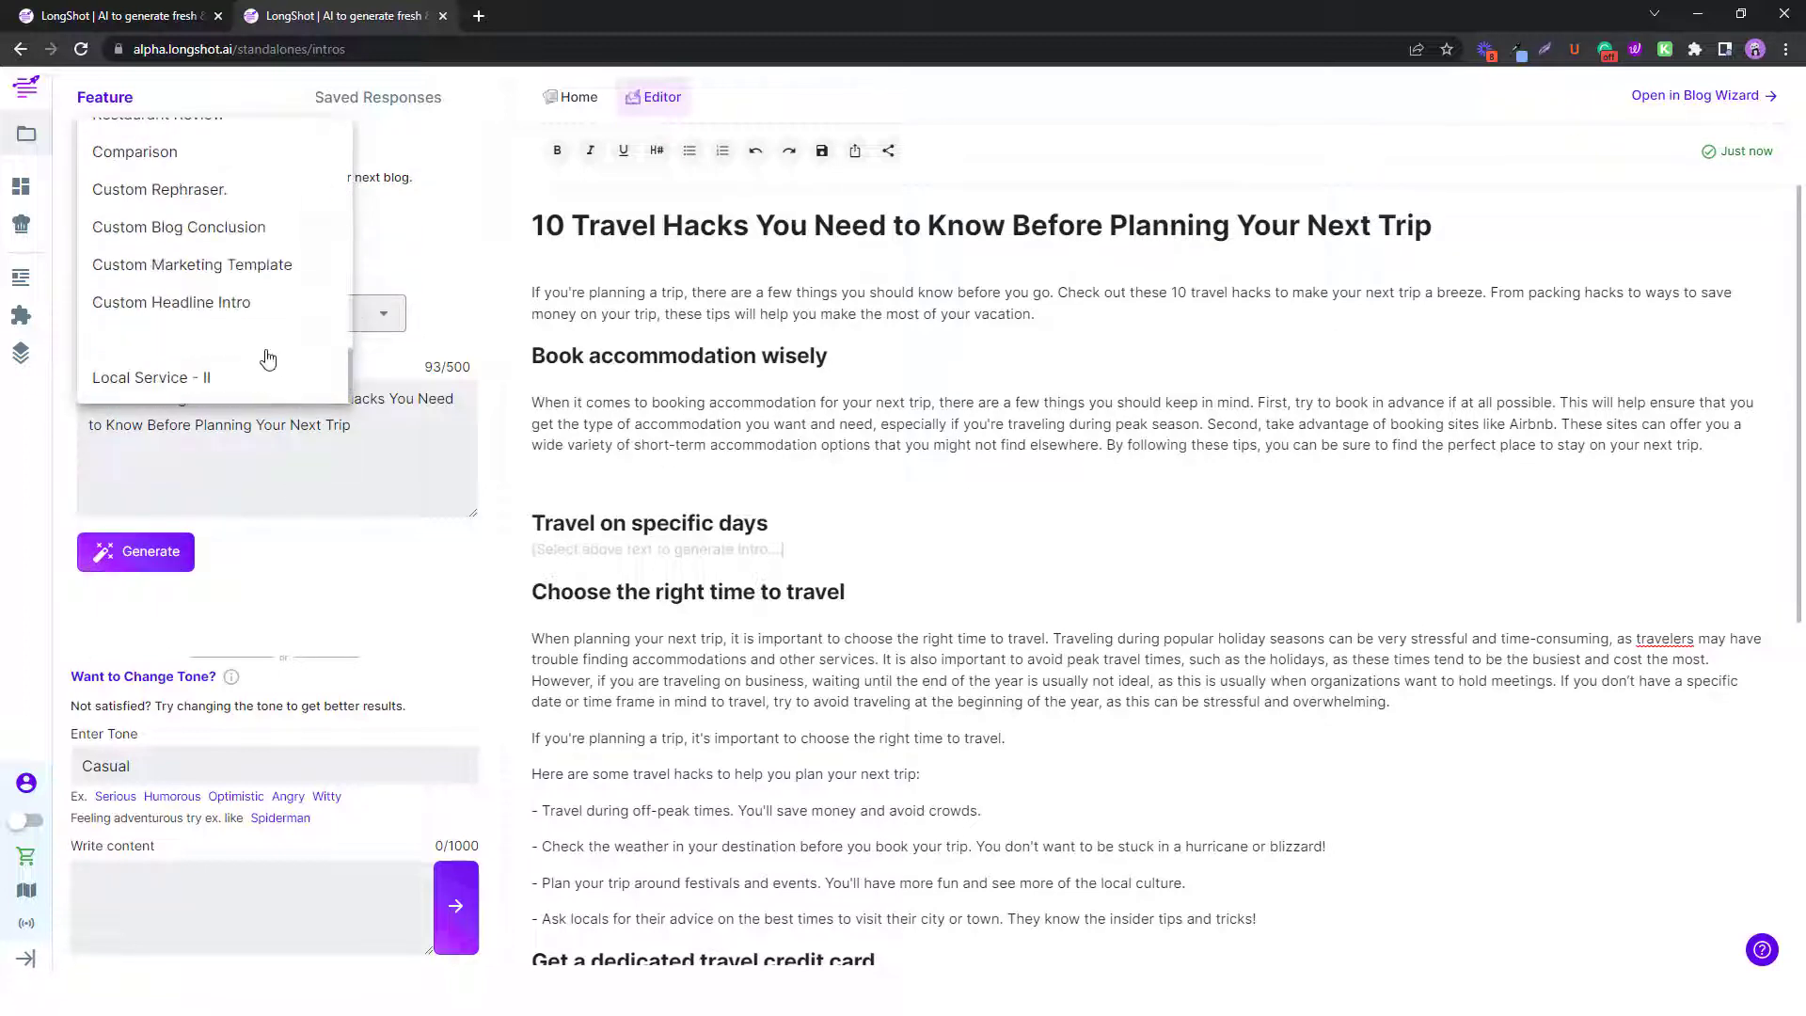
pyautogui.scroll(5, 262, 354)
pyautogui.scroll(1, 247, 353)
pyautogui.scroll(-5, 217, 347)
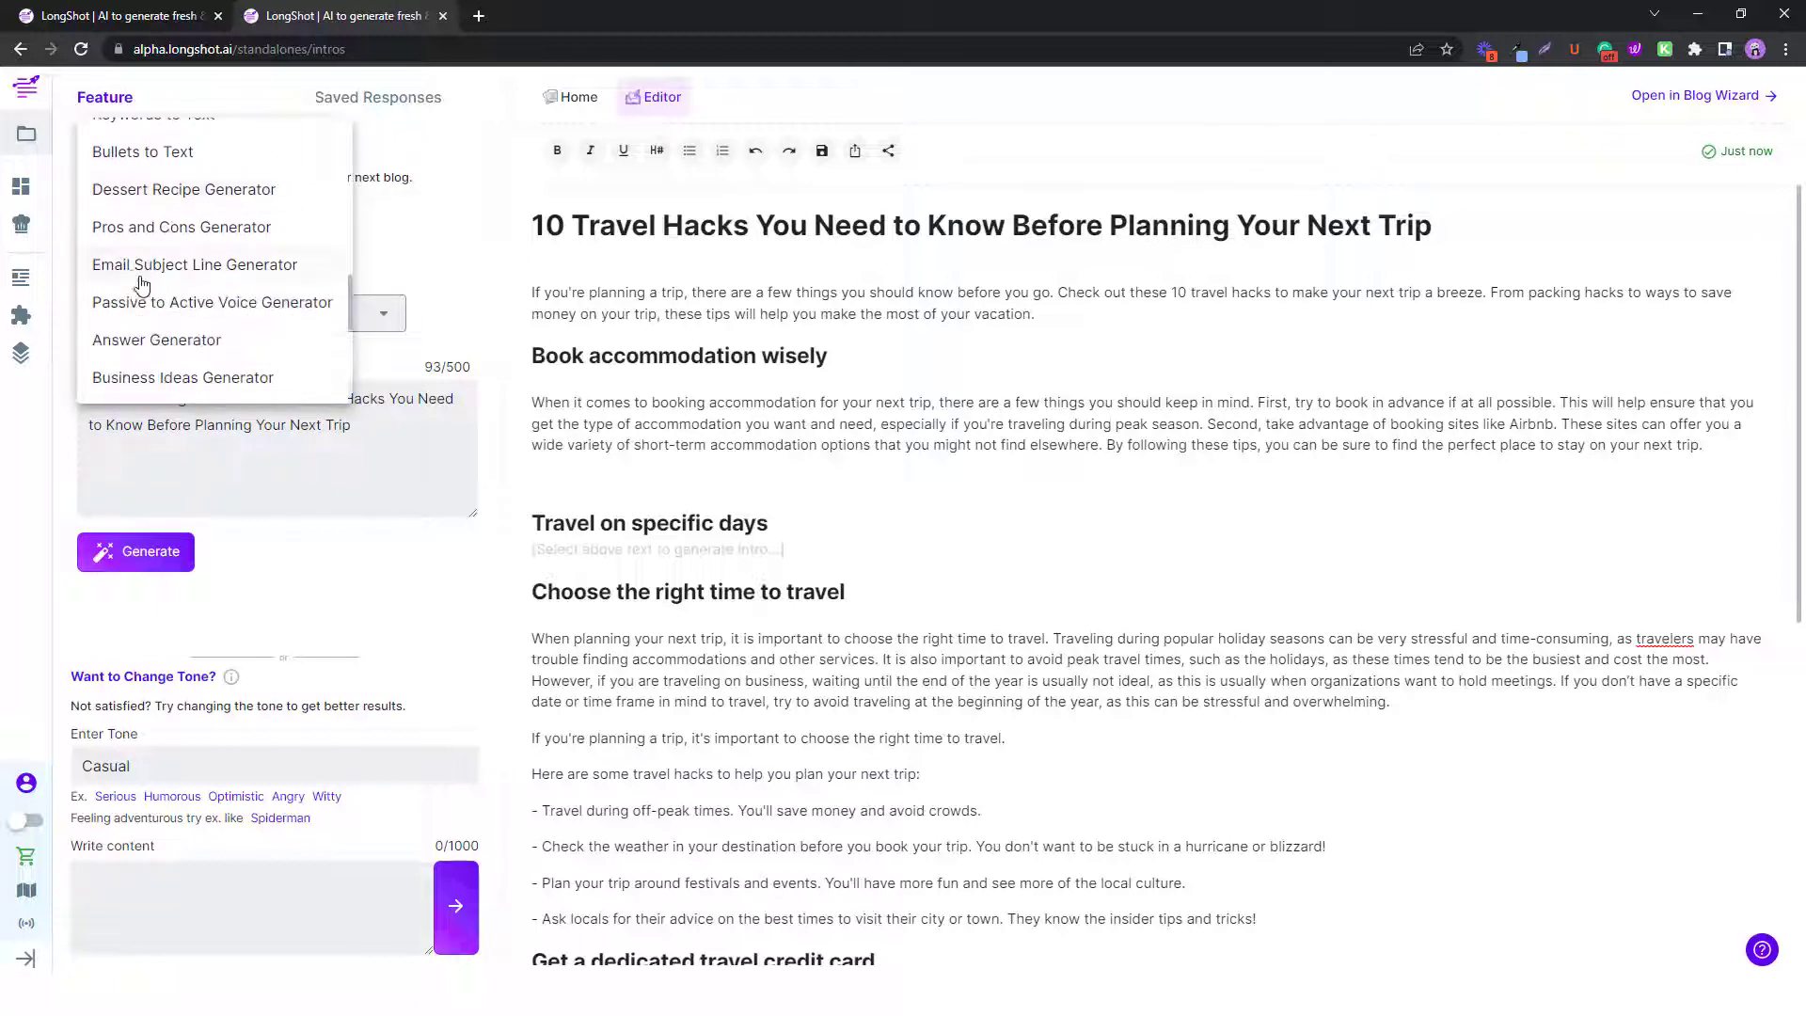
pyautogui.scroll(10, 210, 256)
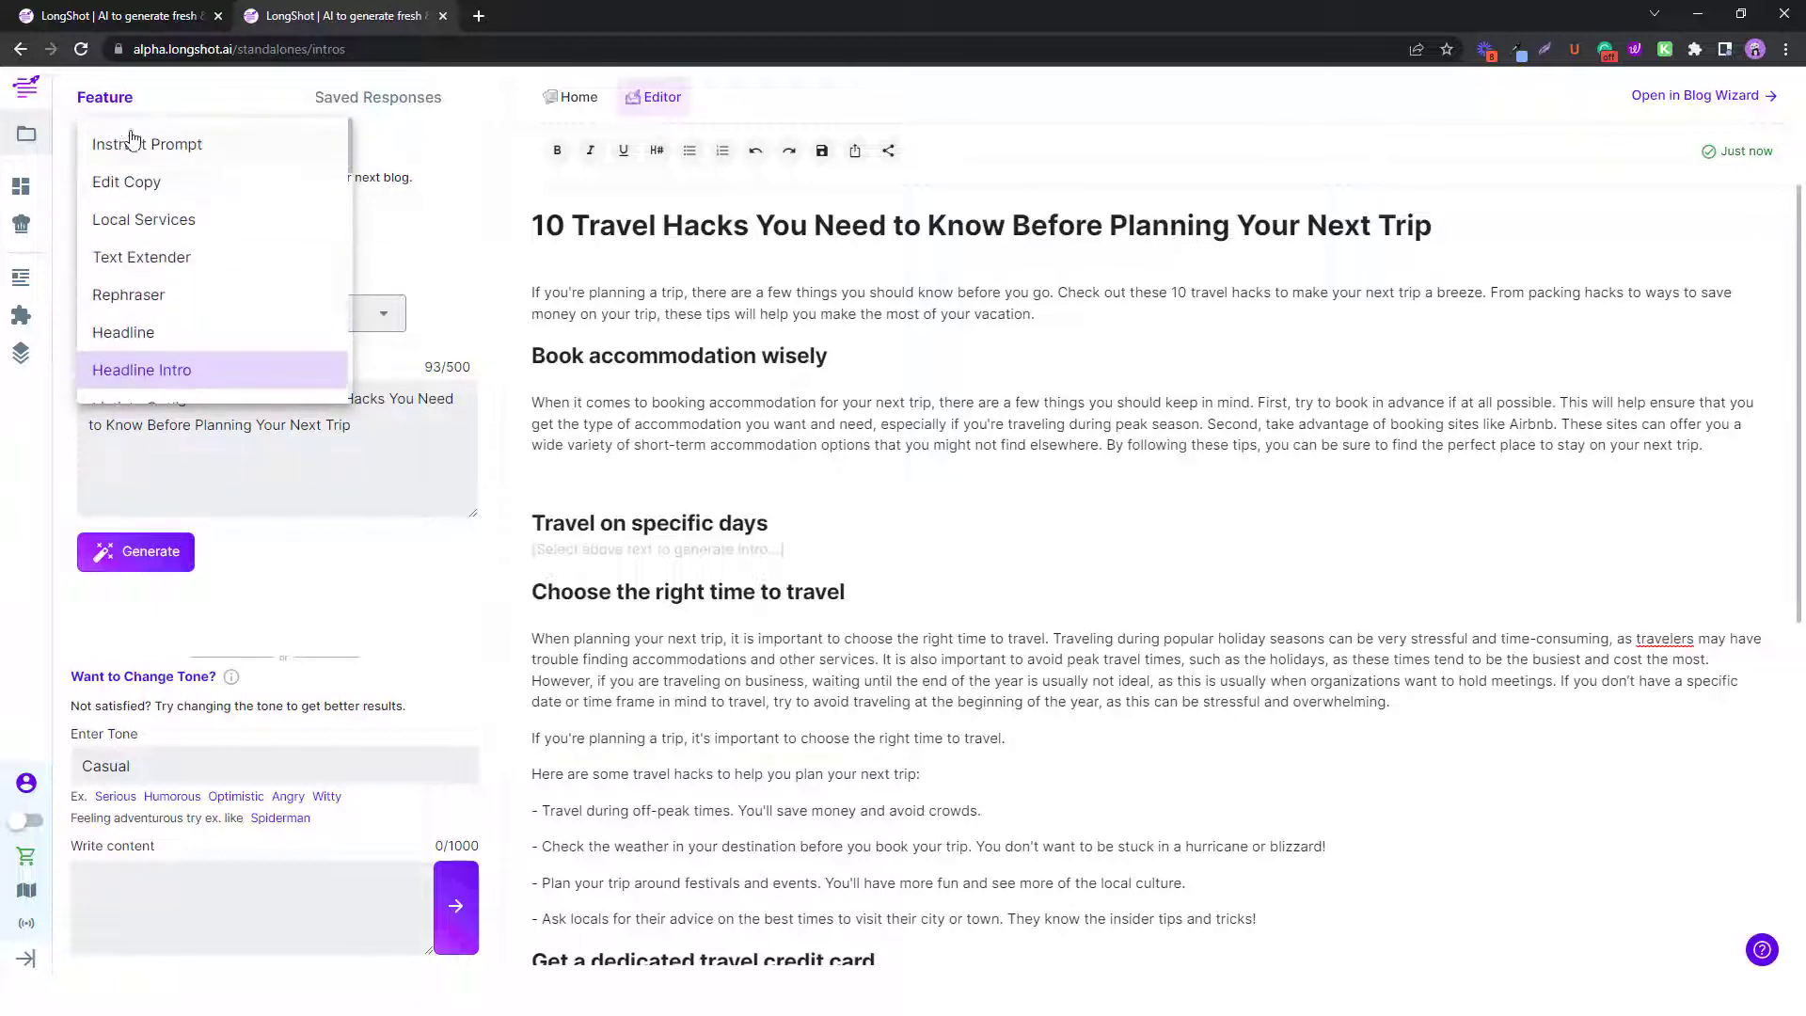
pyautogui.click(783, 395)
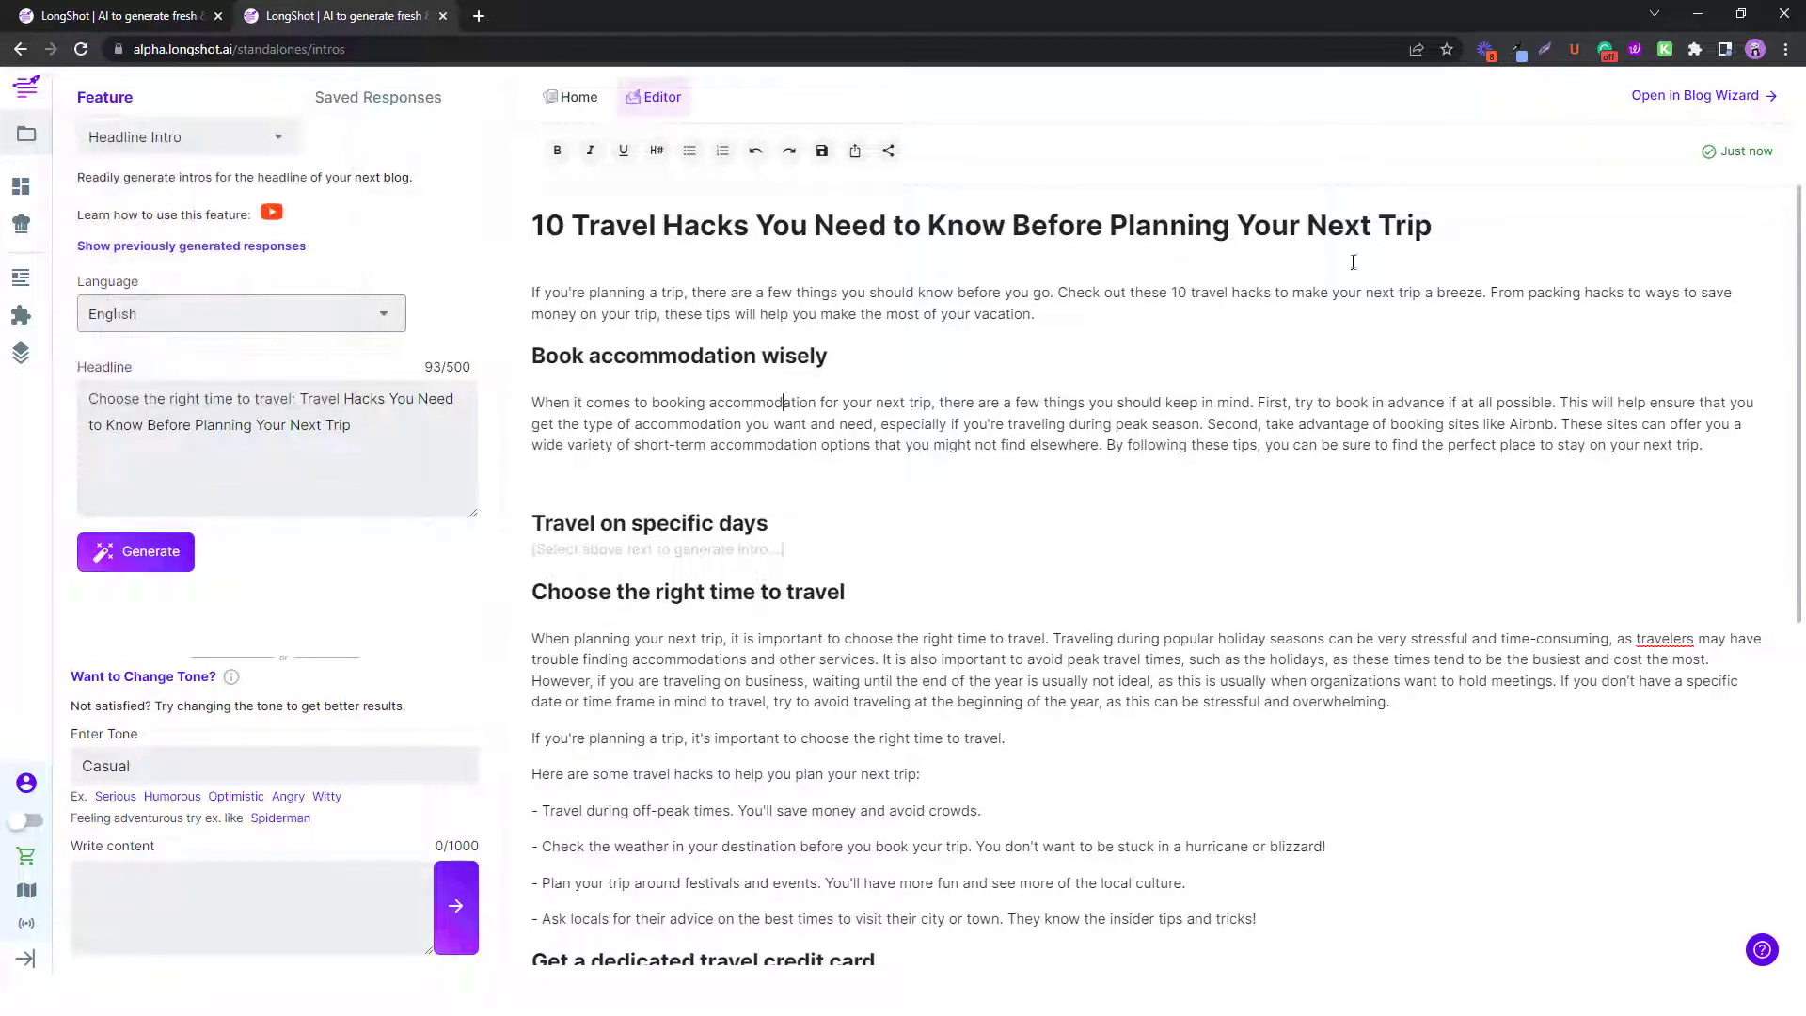
# Open the article in the Blog Wizard and check the niche options, keeping Travel selected.
pyautogui.click(1710, 96)
pyautogui.moveTo(1703, 106)
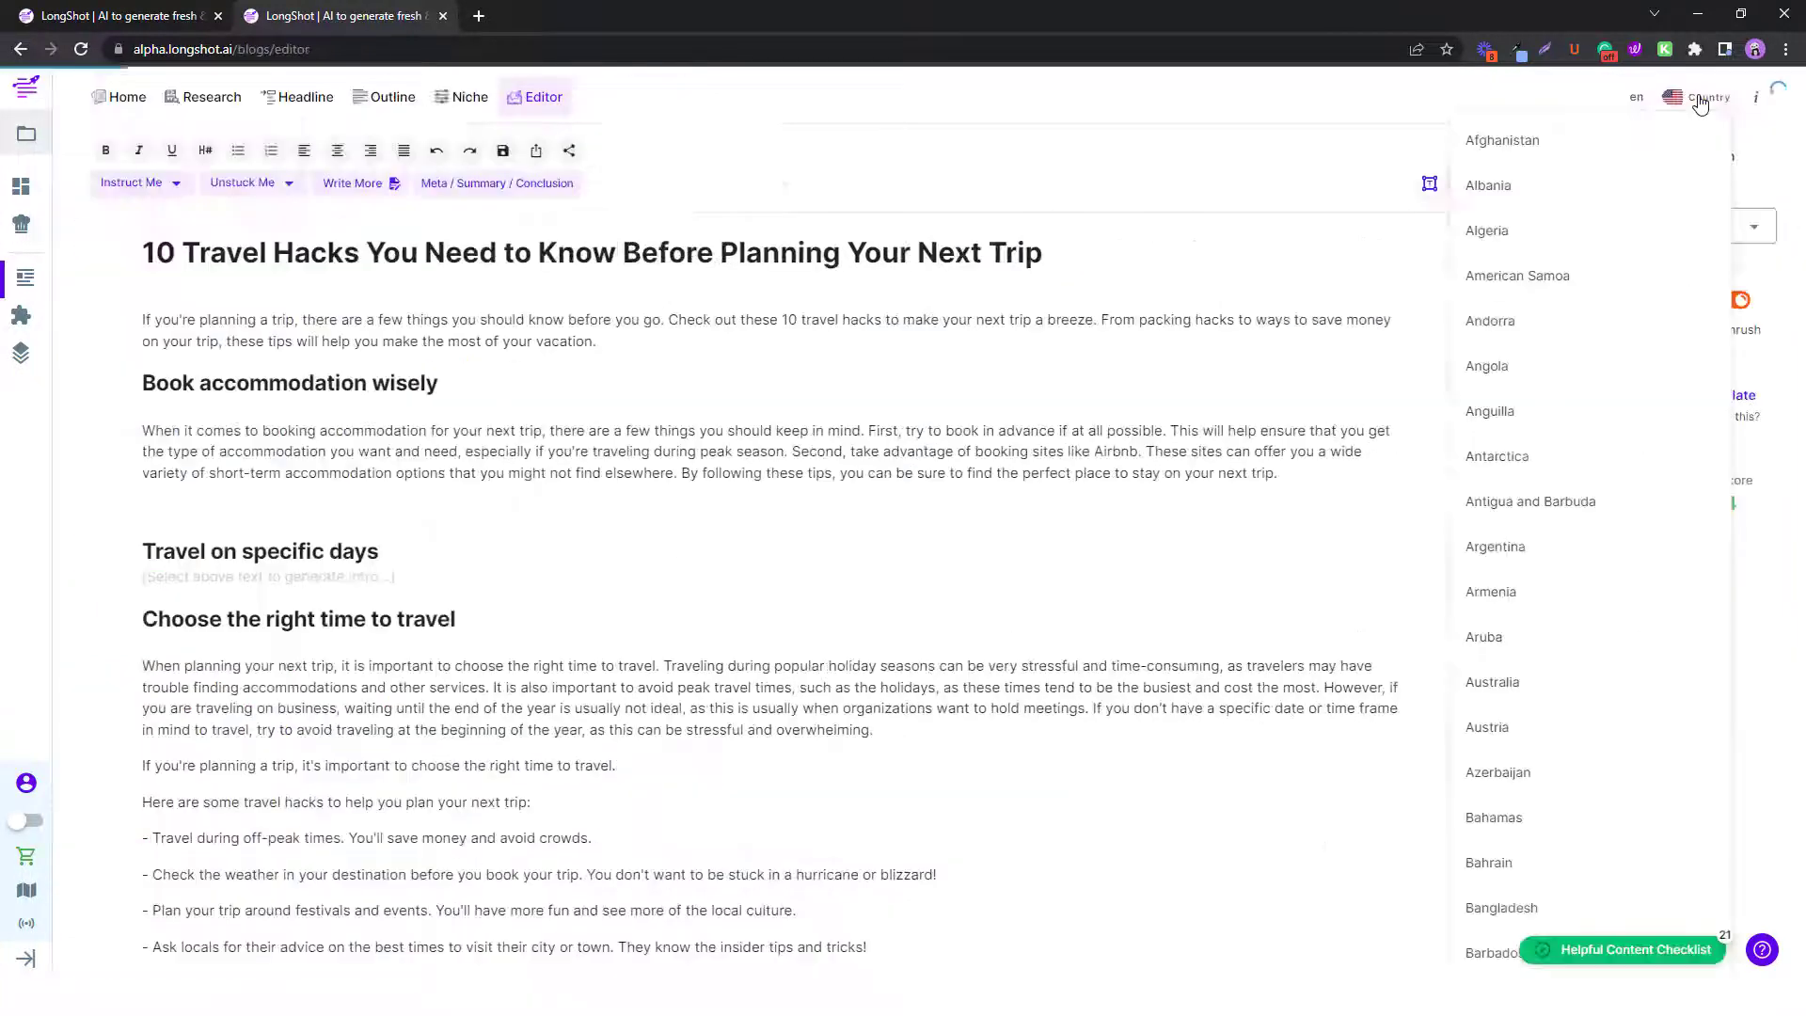
pyautogui.click(1726, 227)
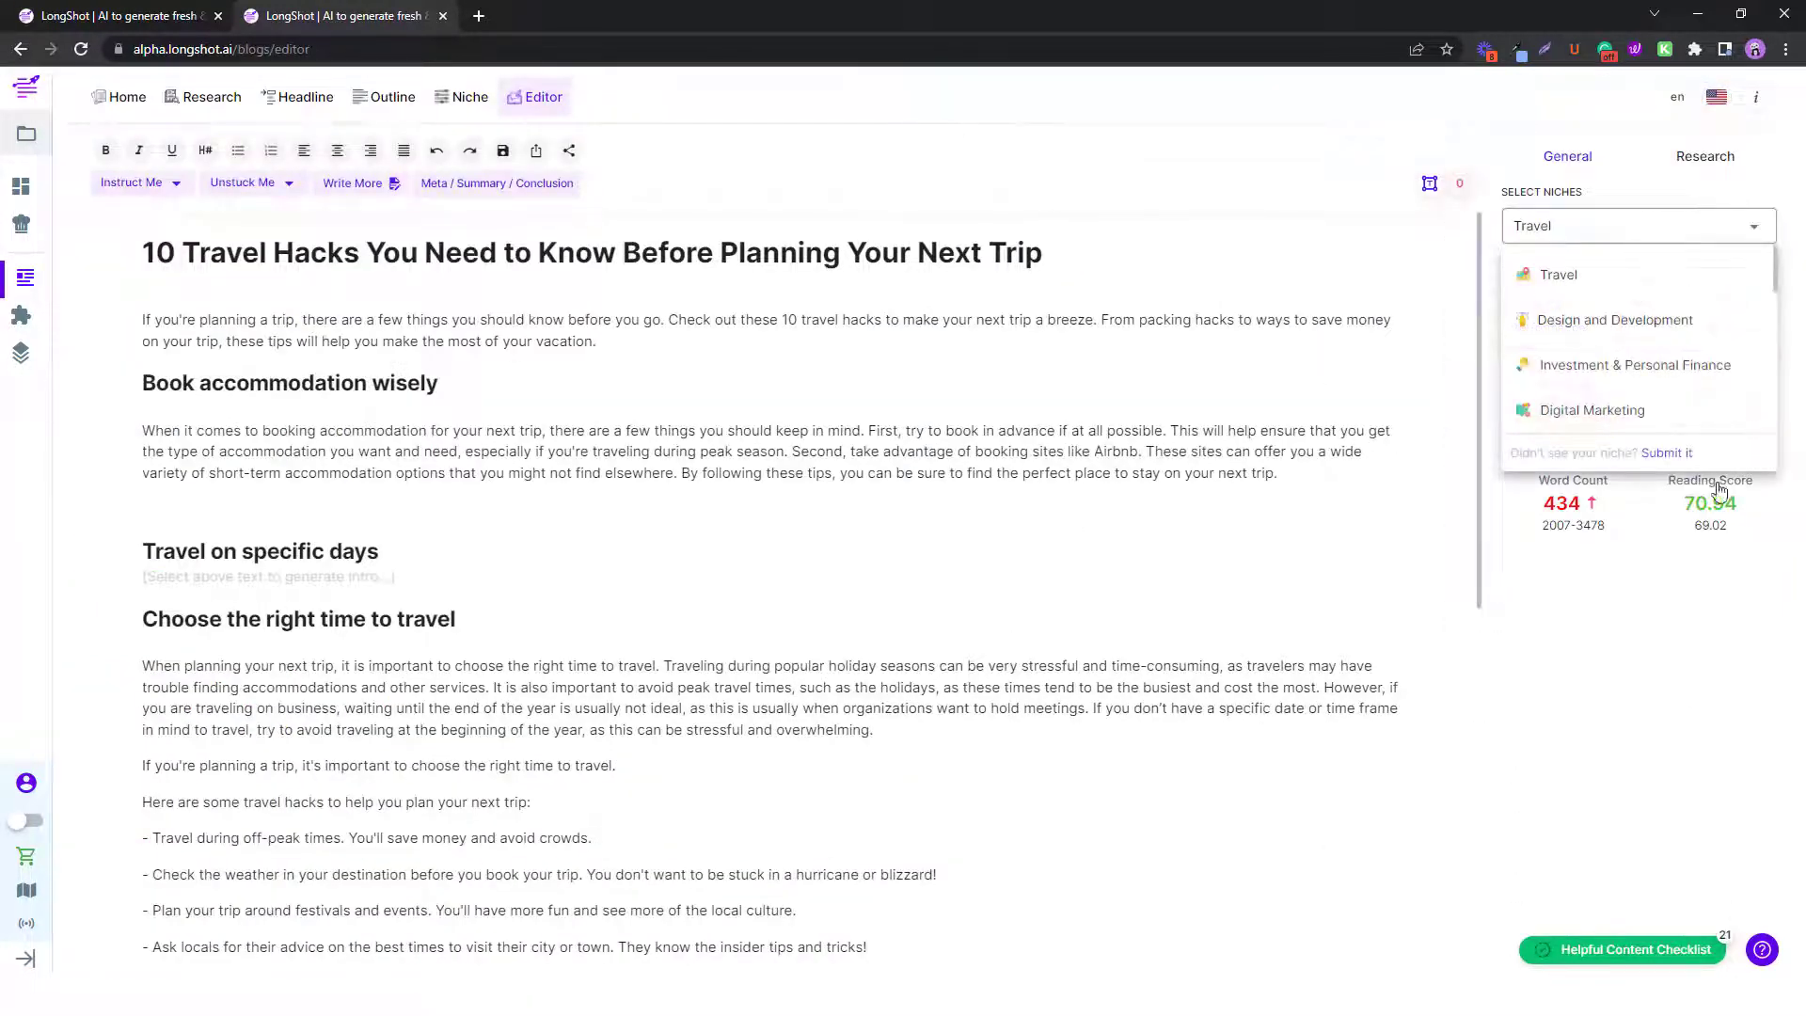
pyautogui.click(1185, 623)
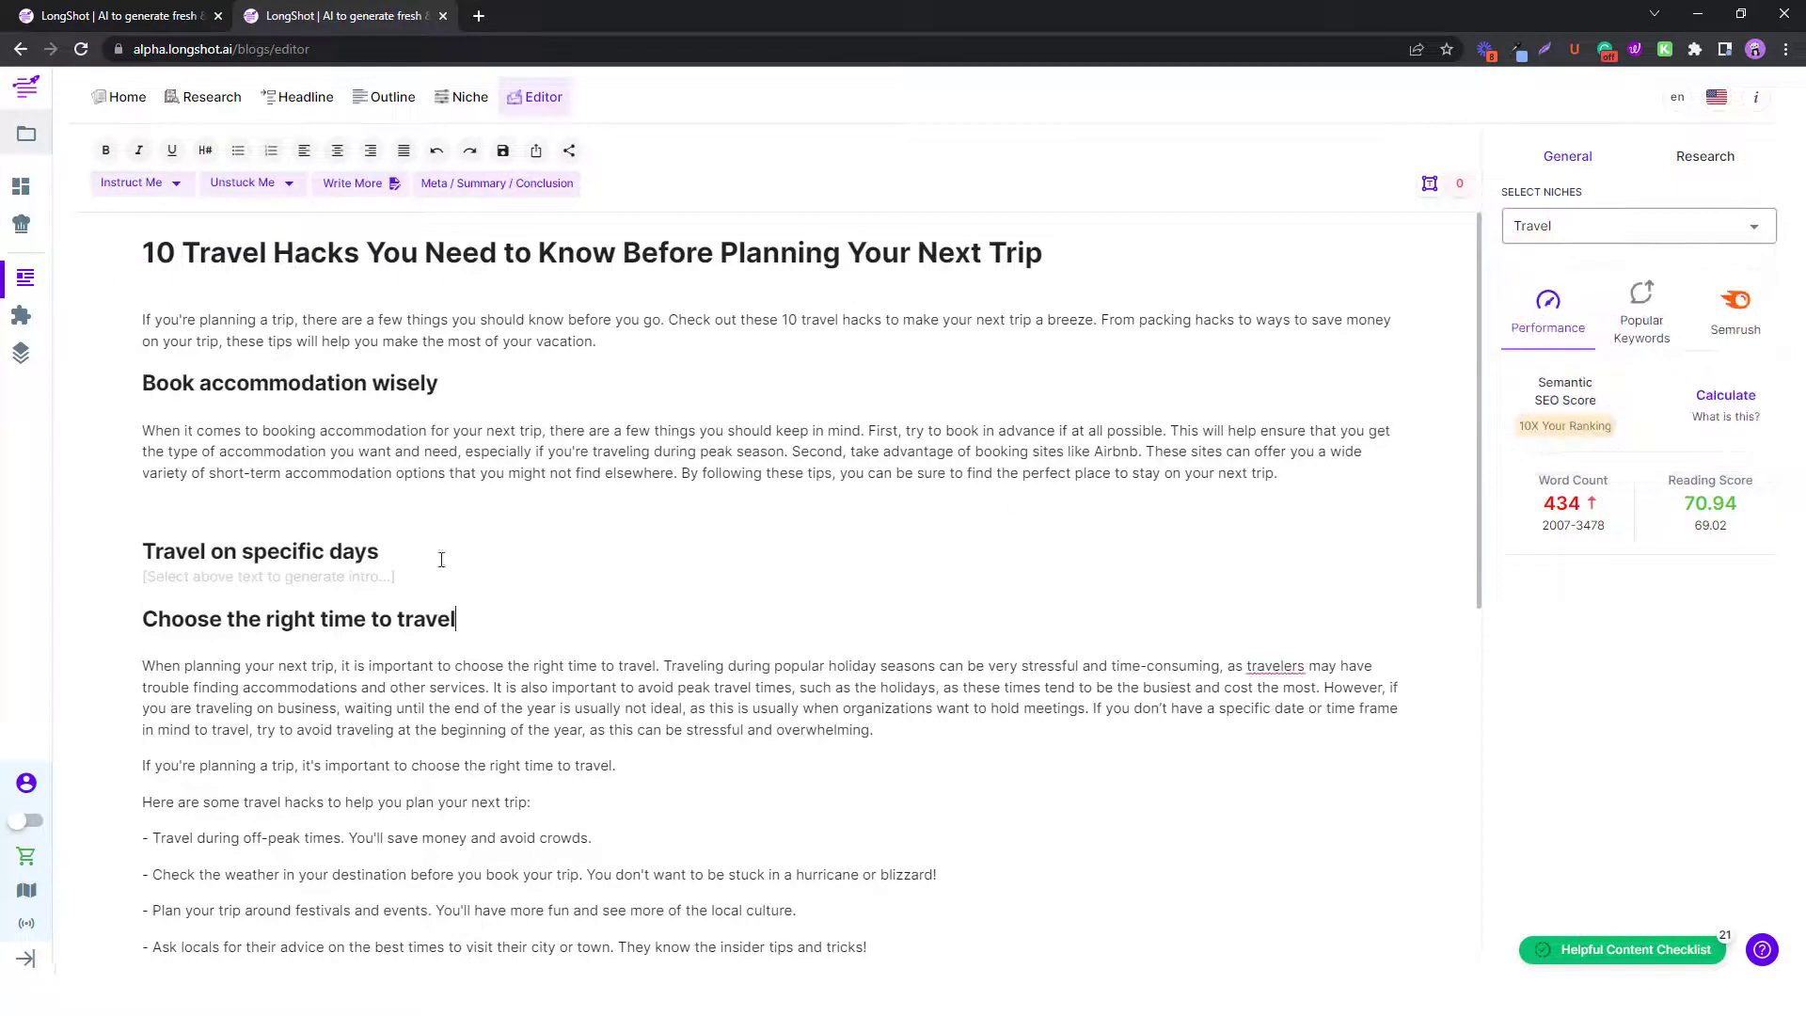
pyautogui.scroll(-1, 441, 559)
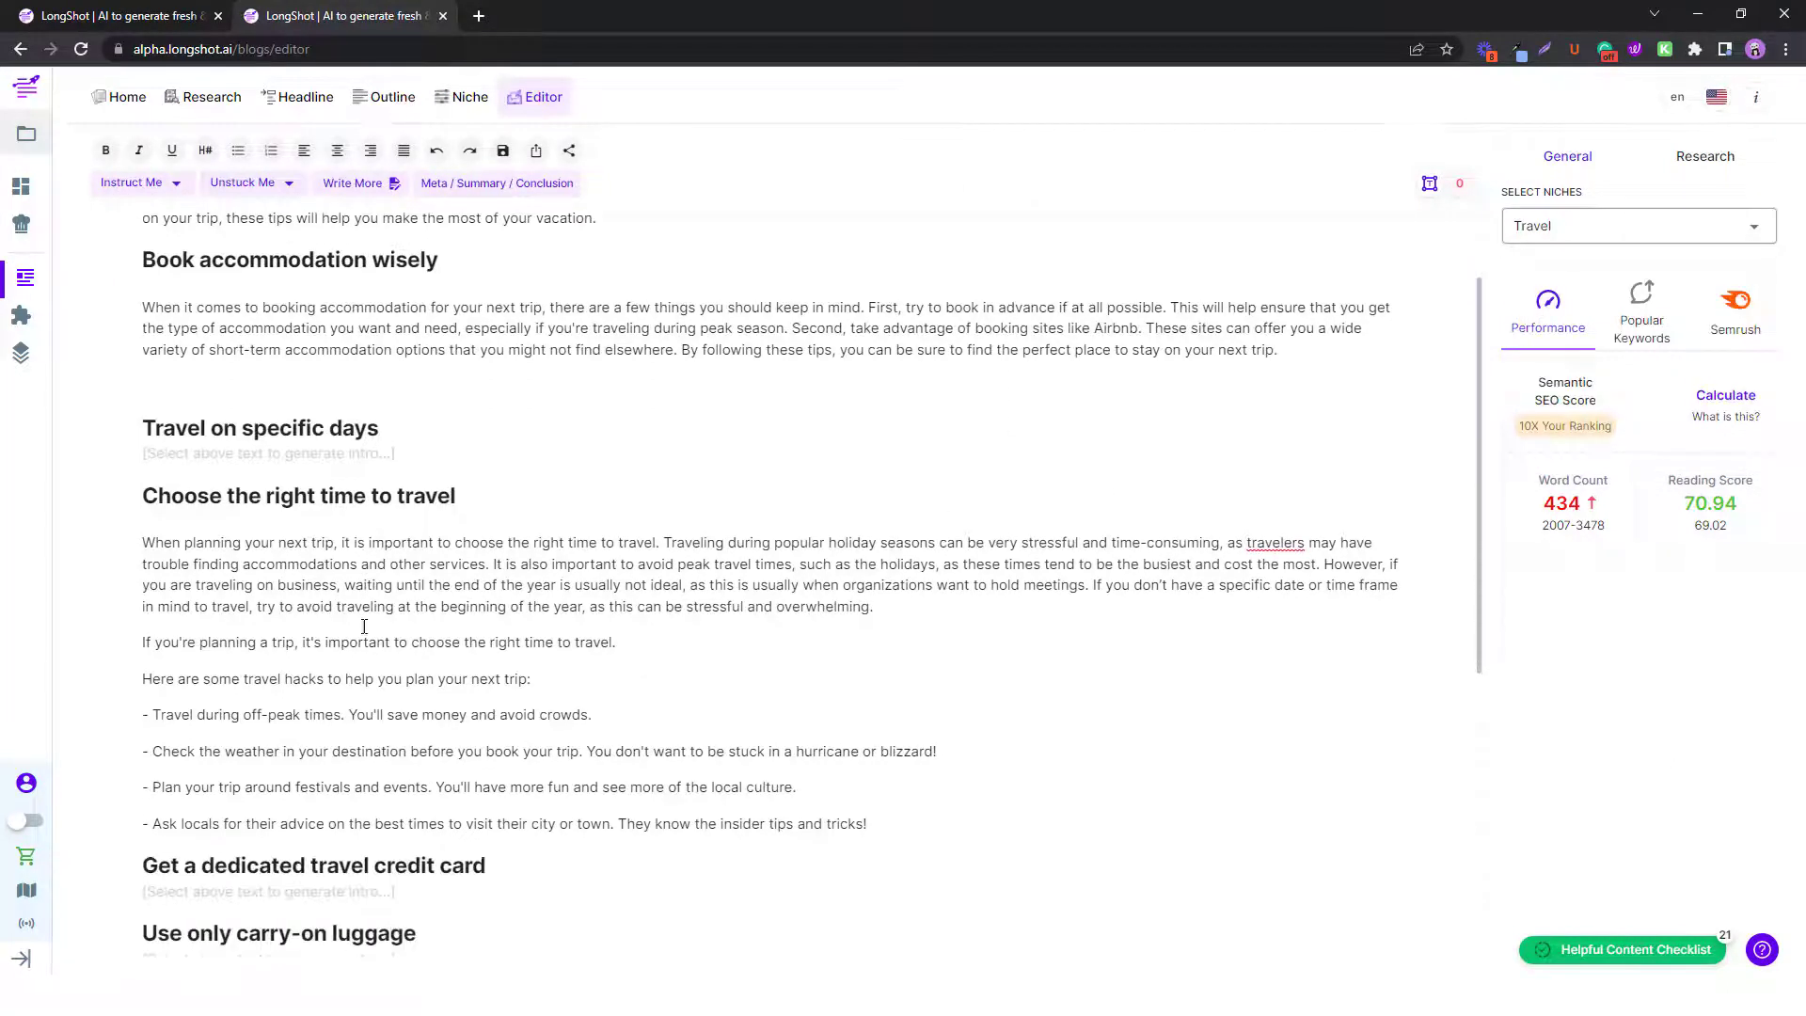
# Calculate the article's Semantic SEO Score.
pyautogui.click(1713, 396)
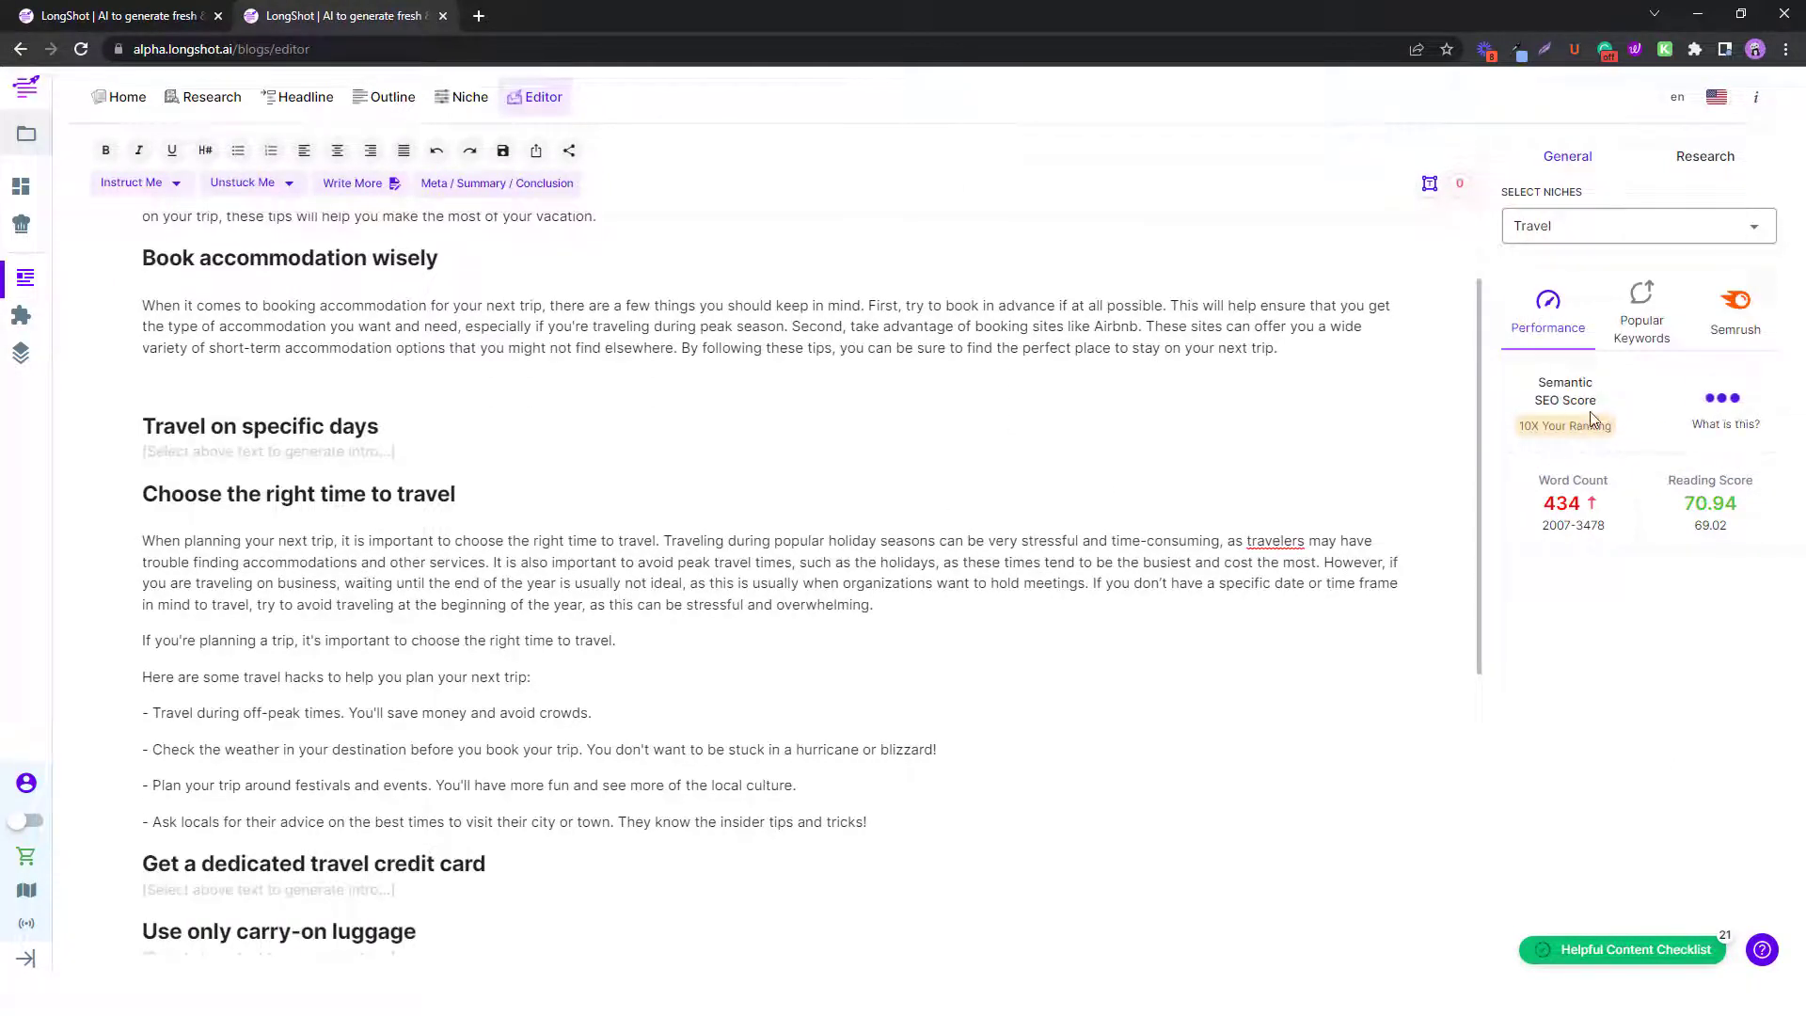
pyautogui.scroll(-1, 708, 727)
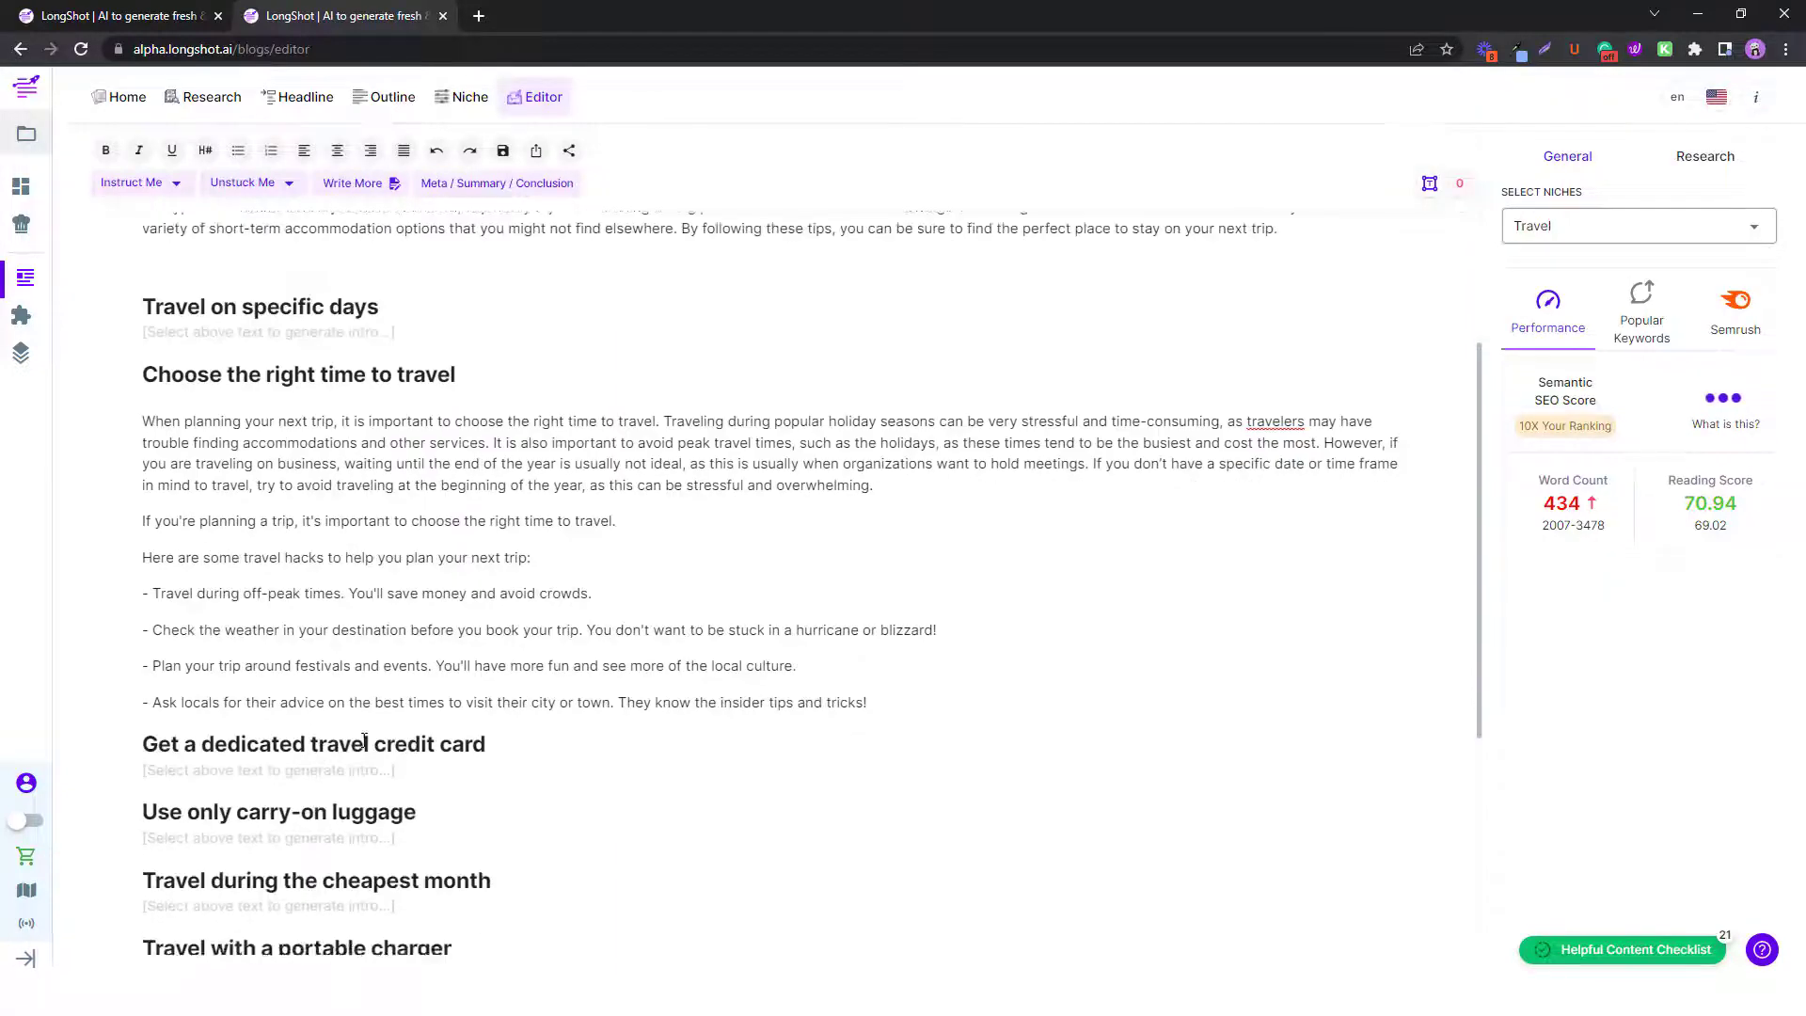
pyautogui.scroll(1, 658, 659)
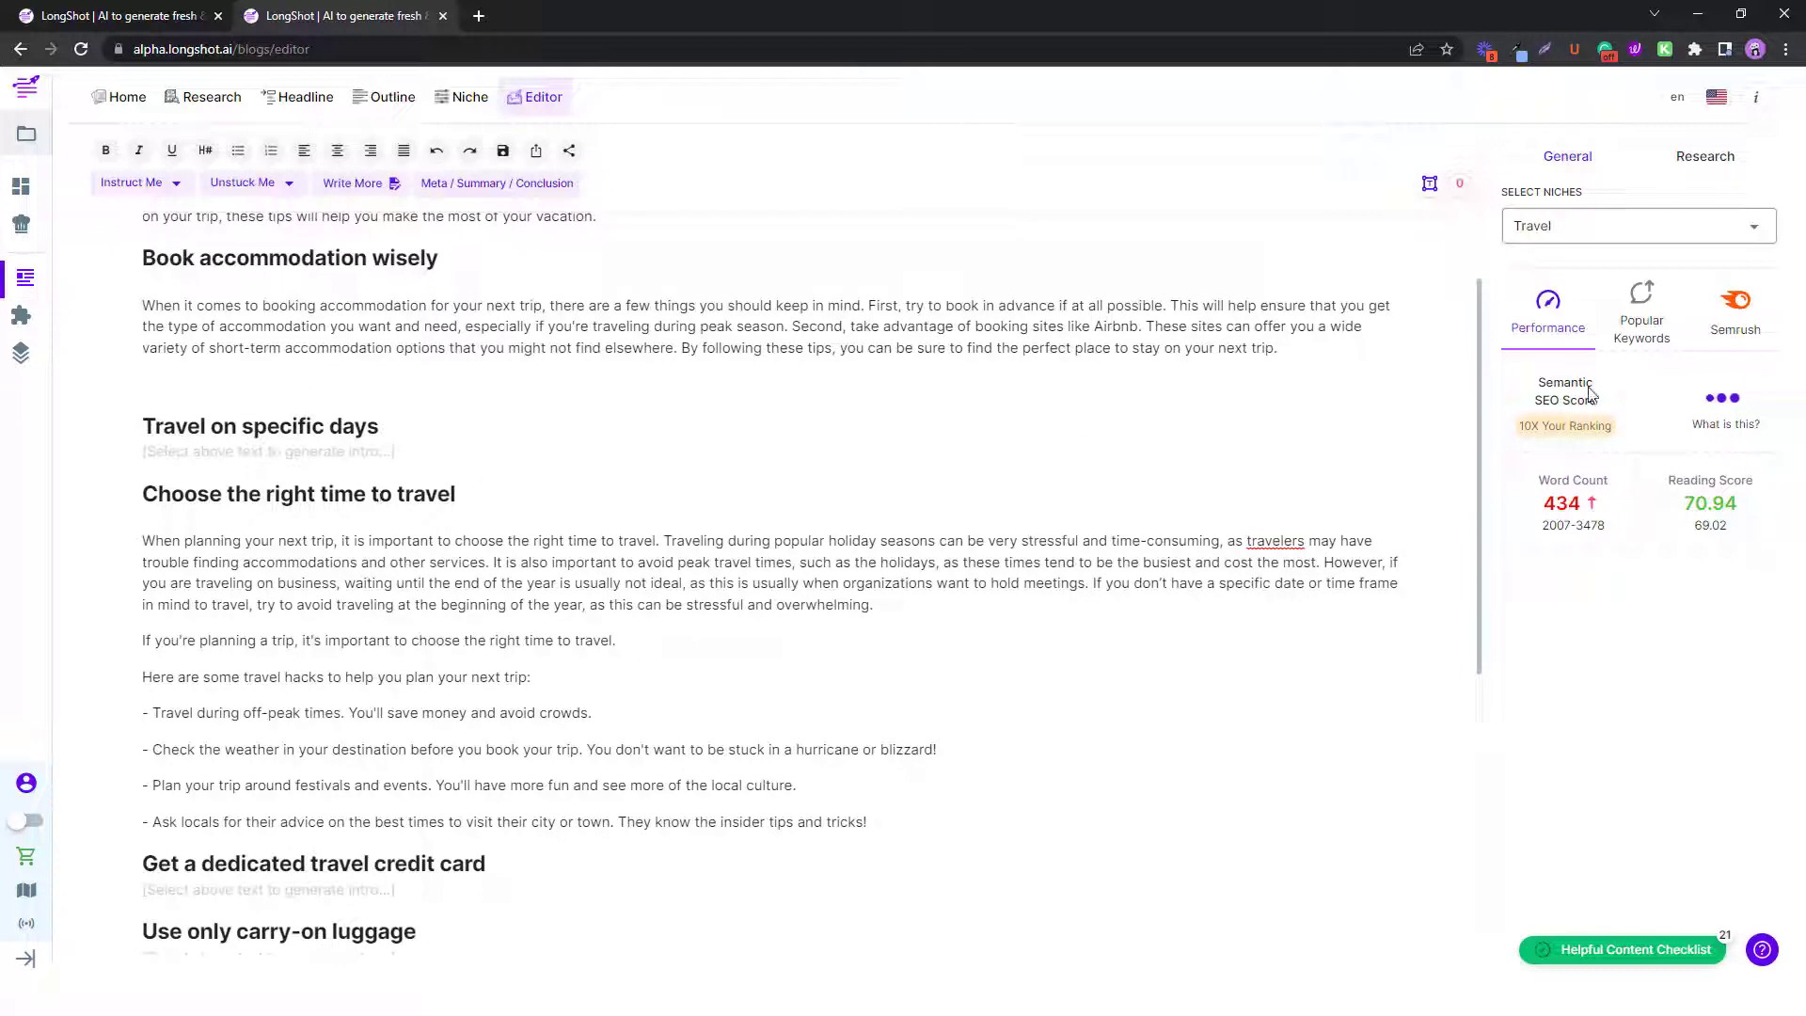
# Generate an intro for "Get a dedicated travel credit card" using the suggested contexts on saving money, additional perks and sign-up bonuses.
pyautogui.scroll(-4, 636, 633)
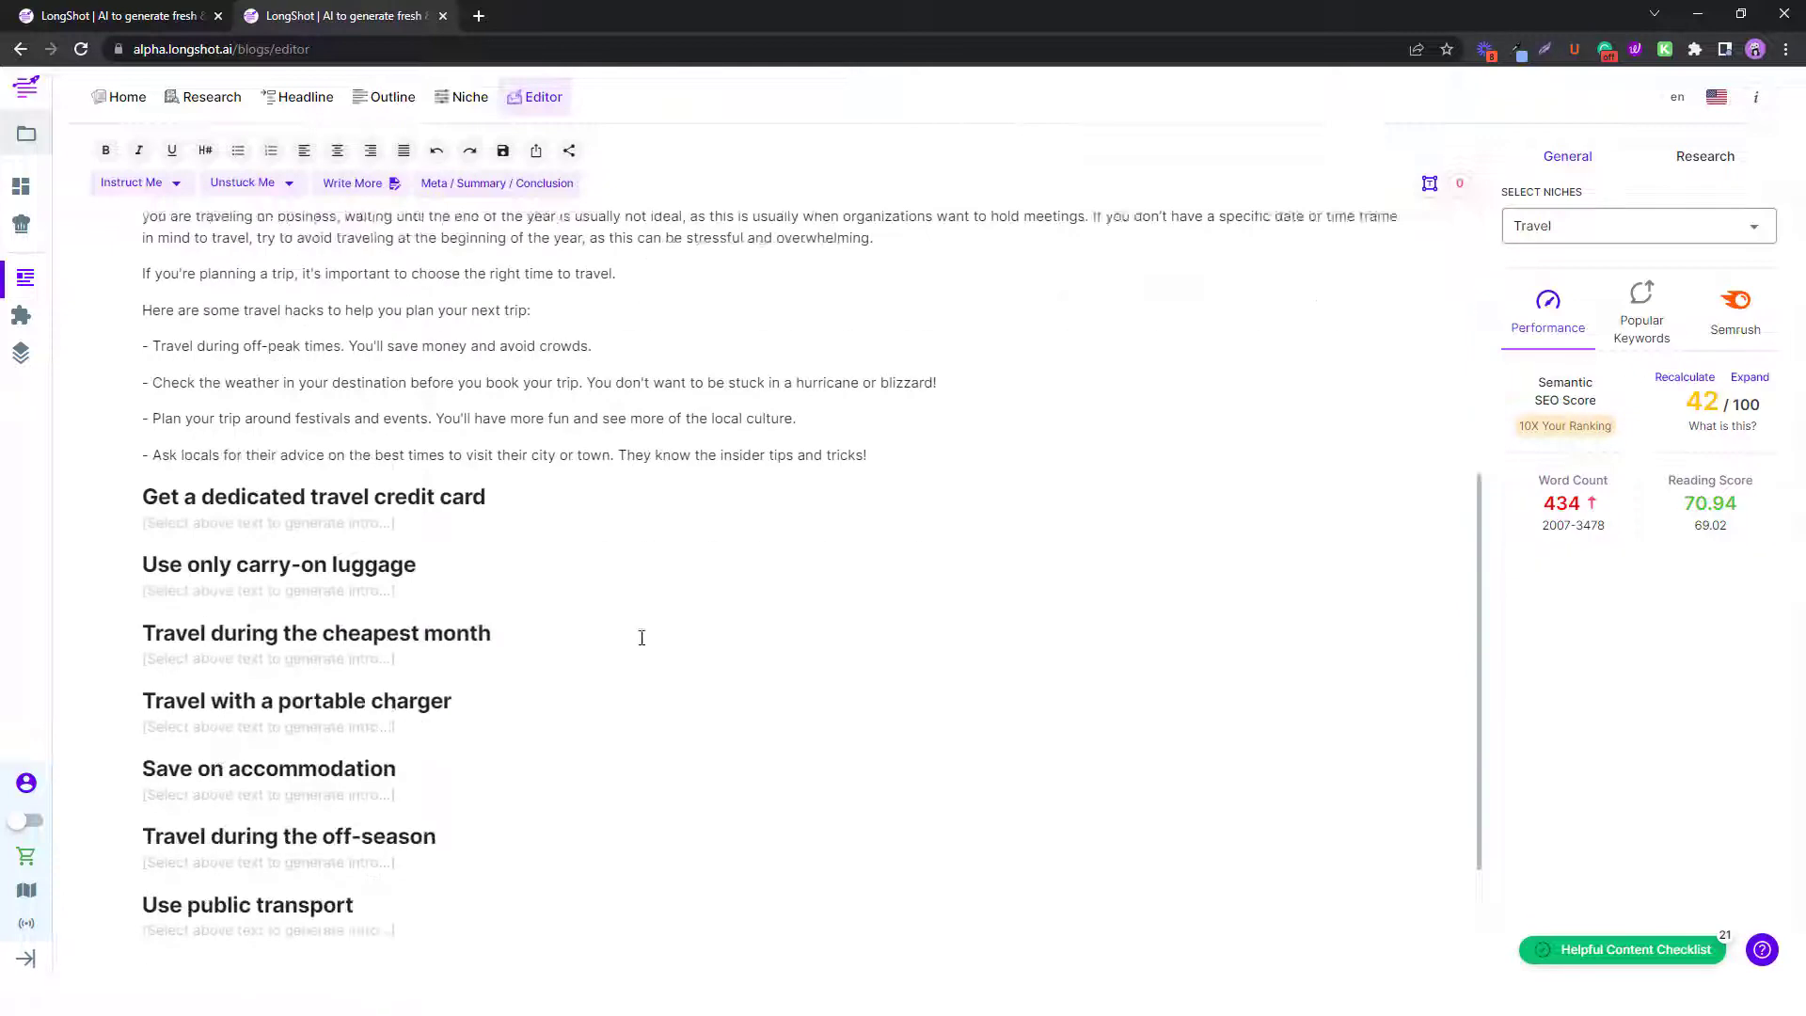
pyautogui.tripleClick(301, 486)
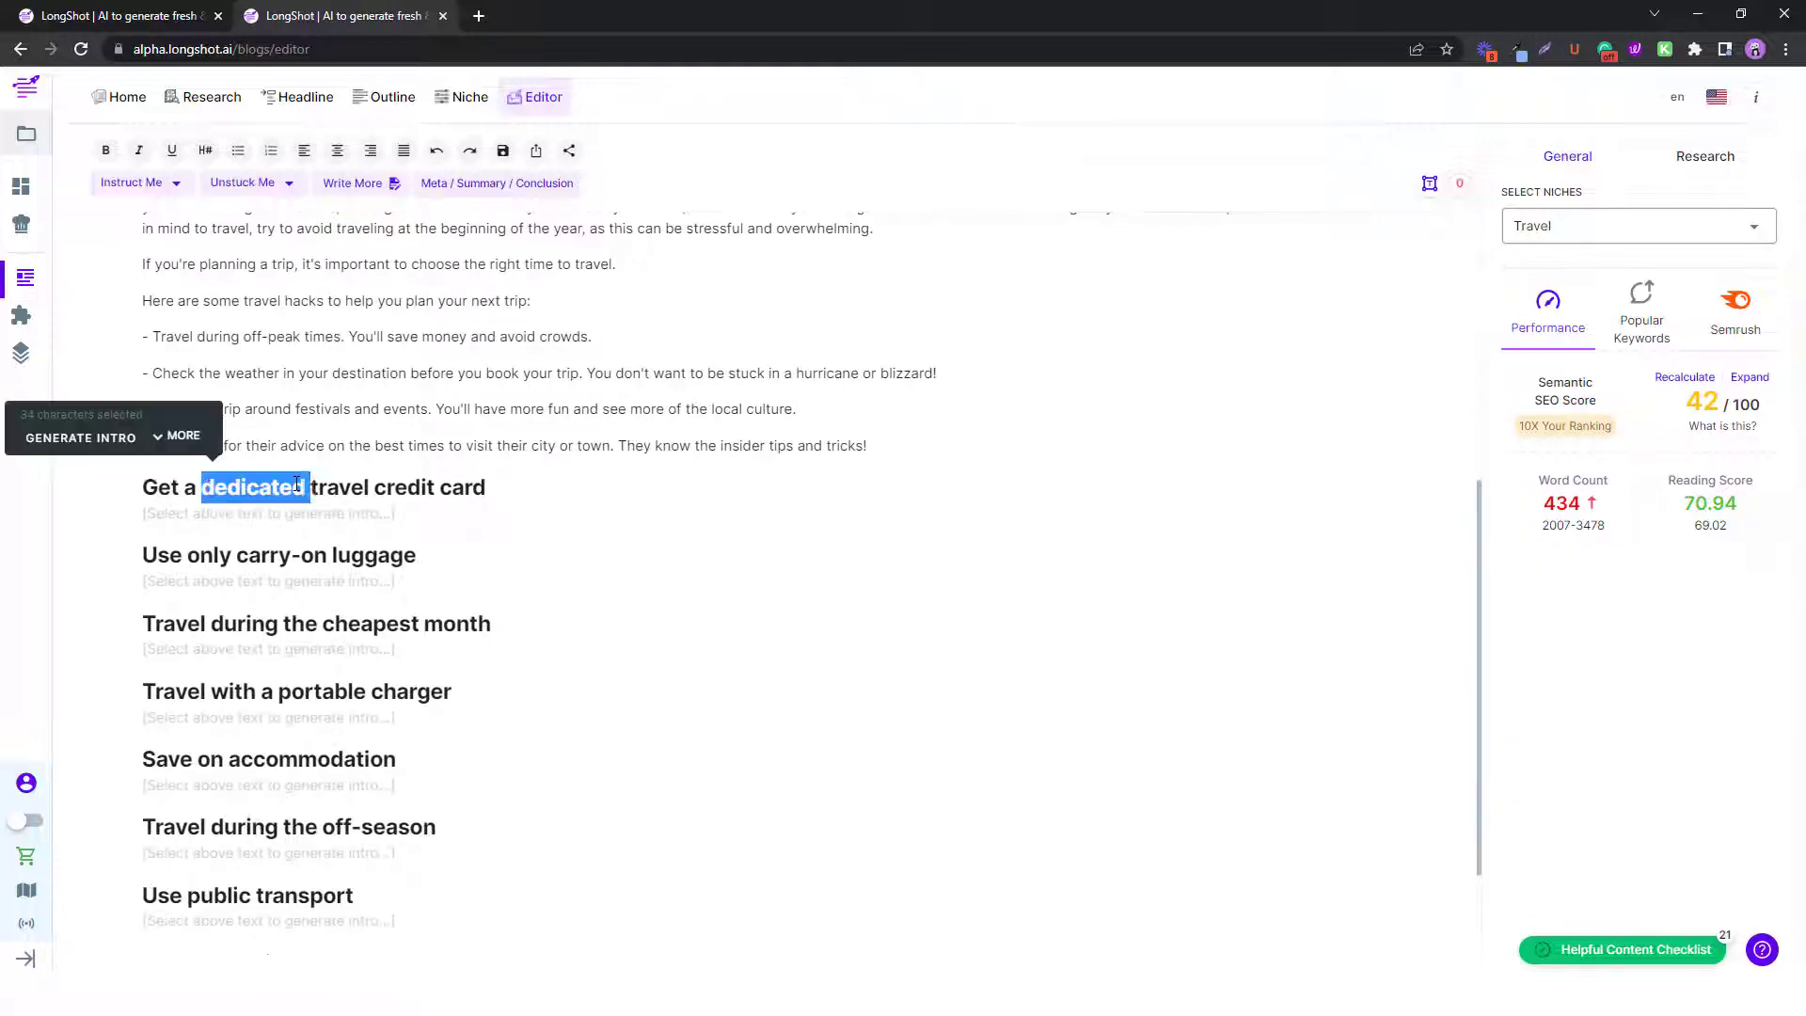
pyautogui.click(81, 441)
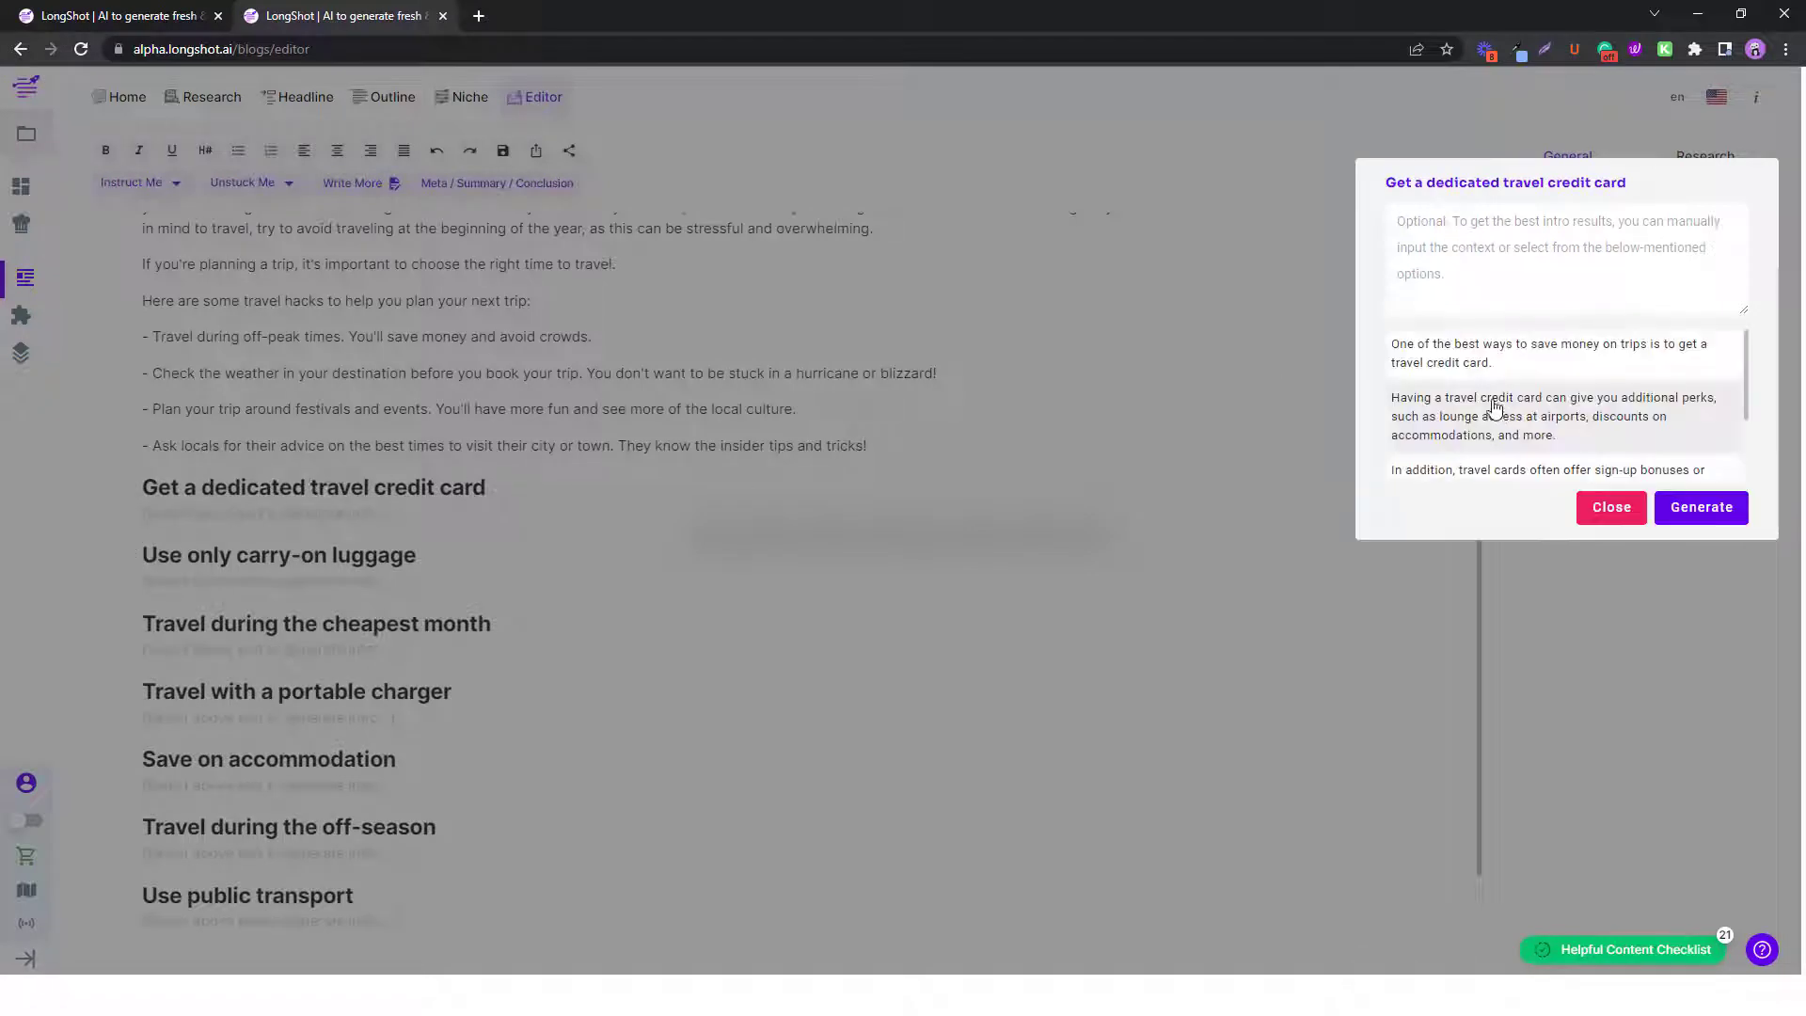
pyautogui.click(1638, 362)
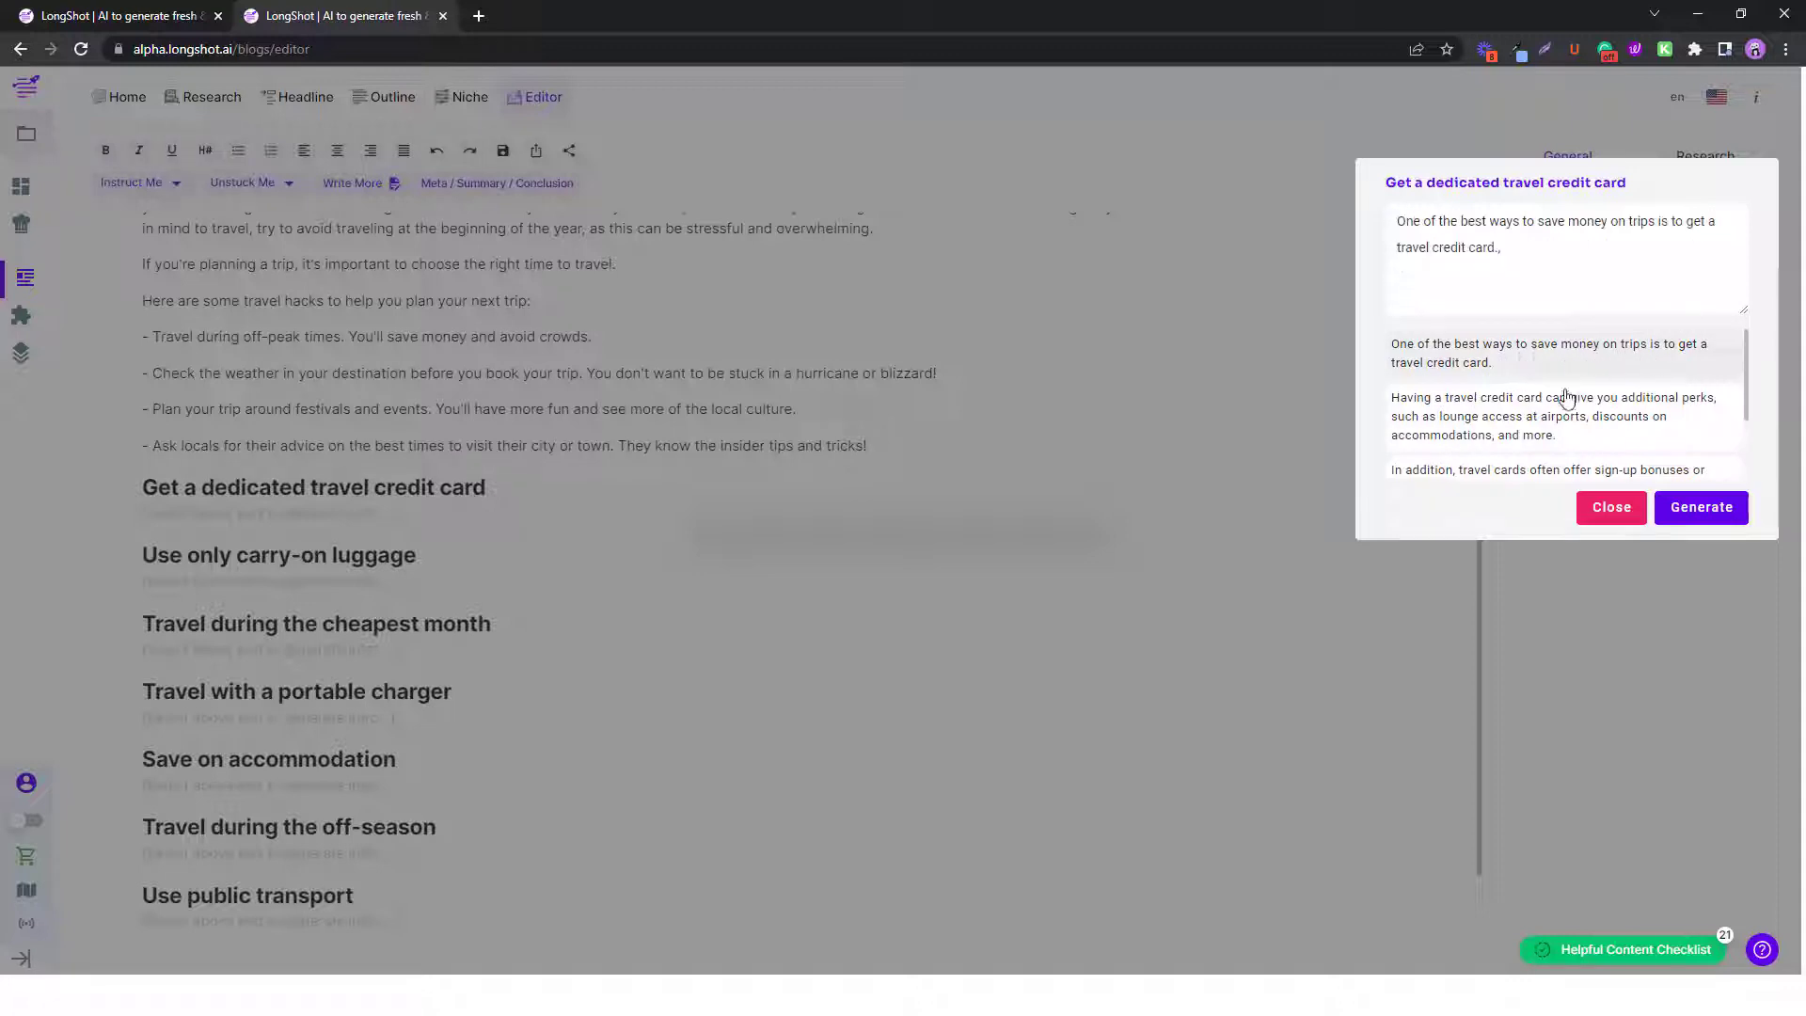
pyautogui.scroll(-1, 1504, 419)
pyautogui.scroll(1, 1505, 418)
pyautogui.click(1514, 414)
pyautogui.scroll(-1, 1472, 442)
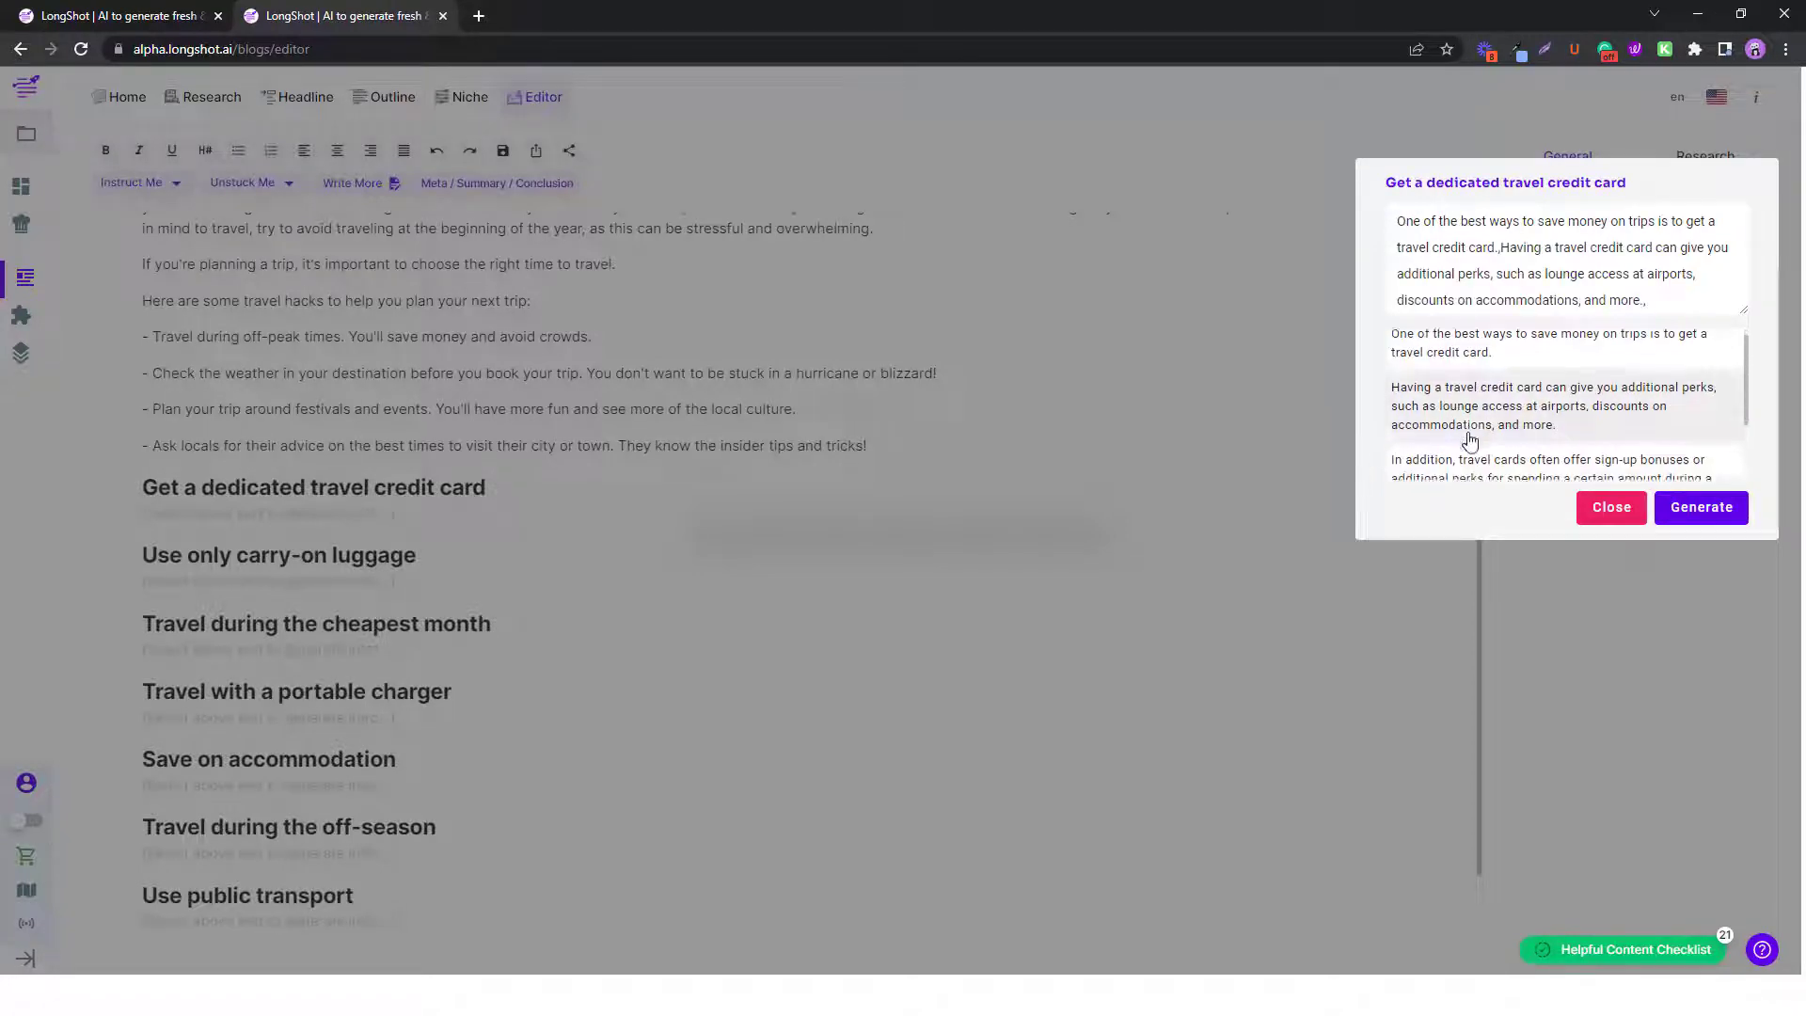
pyautogui.click(1602, 400)
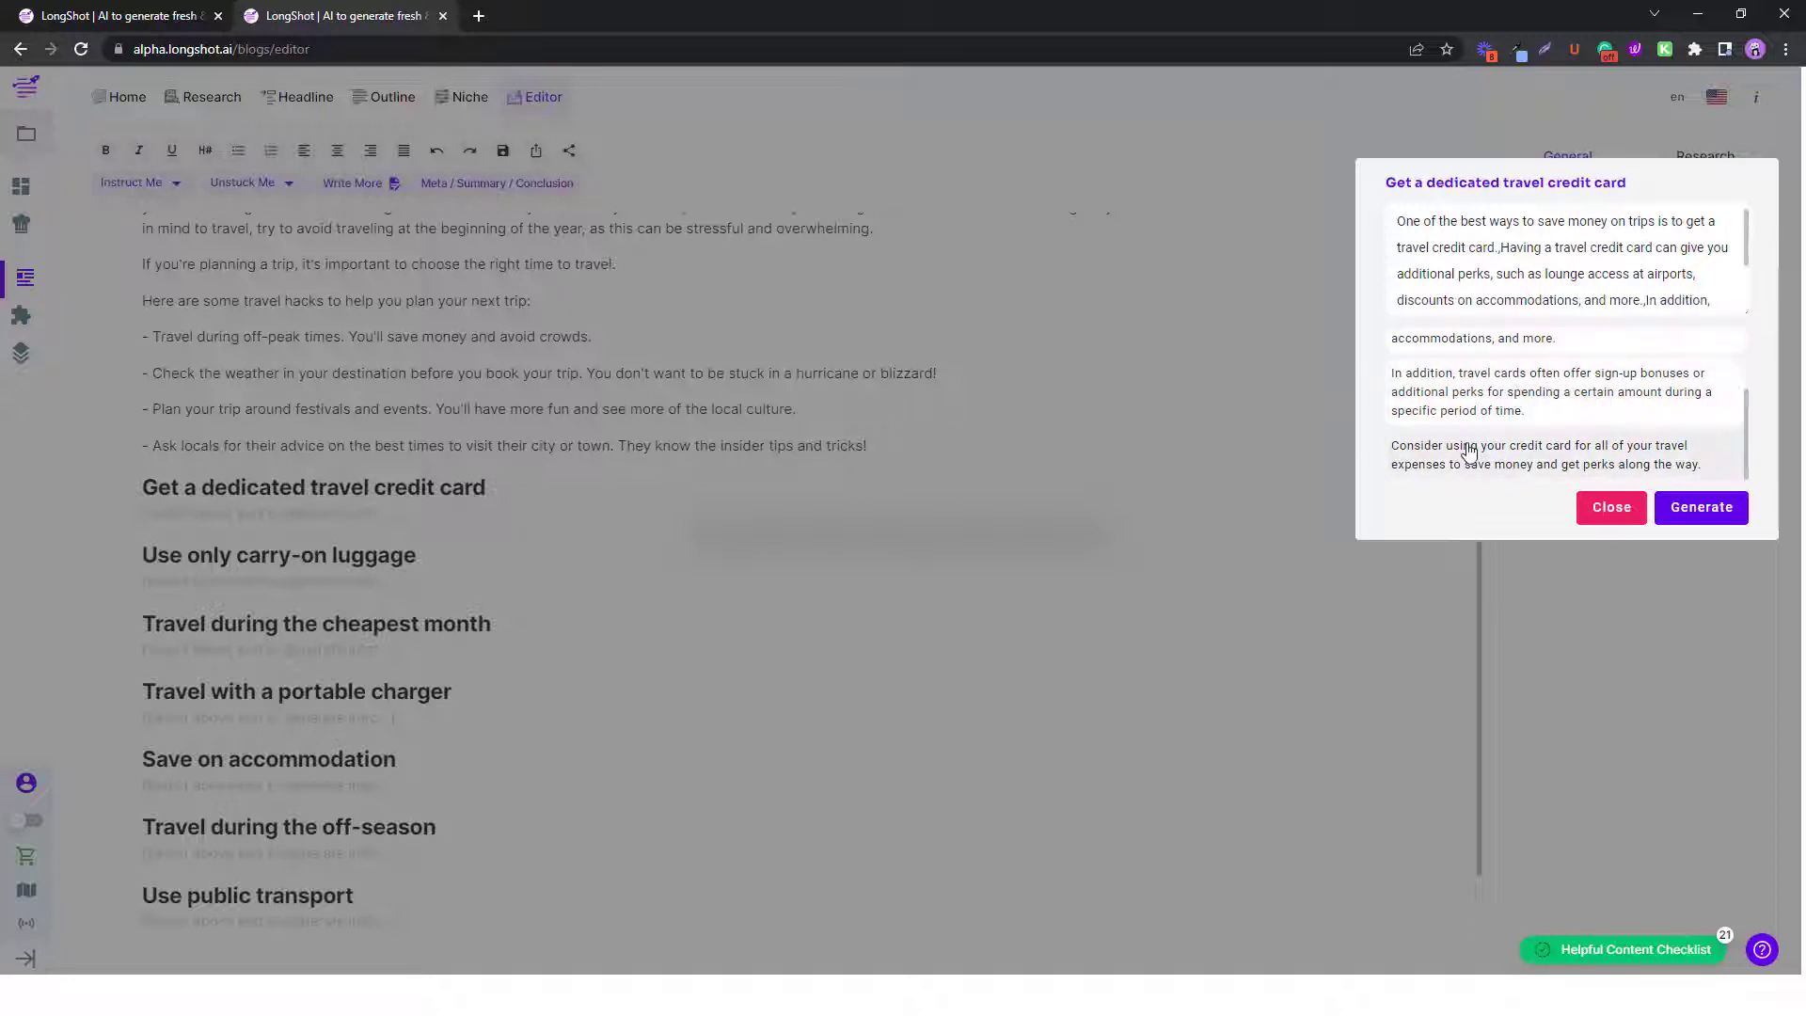
pyautogui.click(1705, 505)
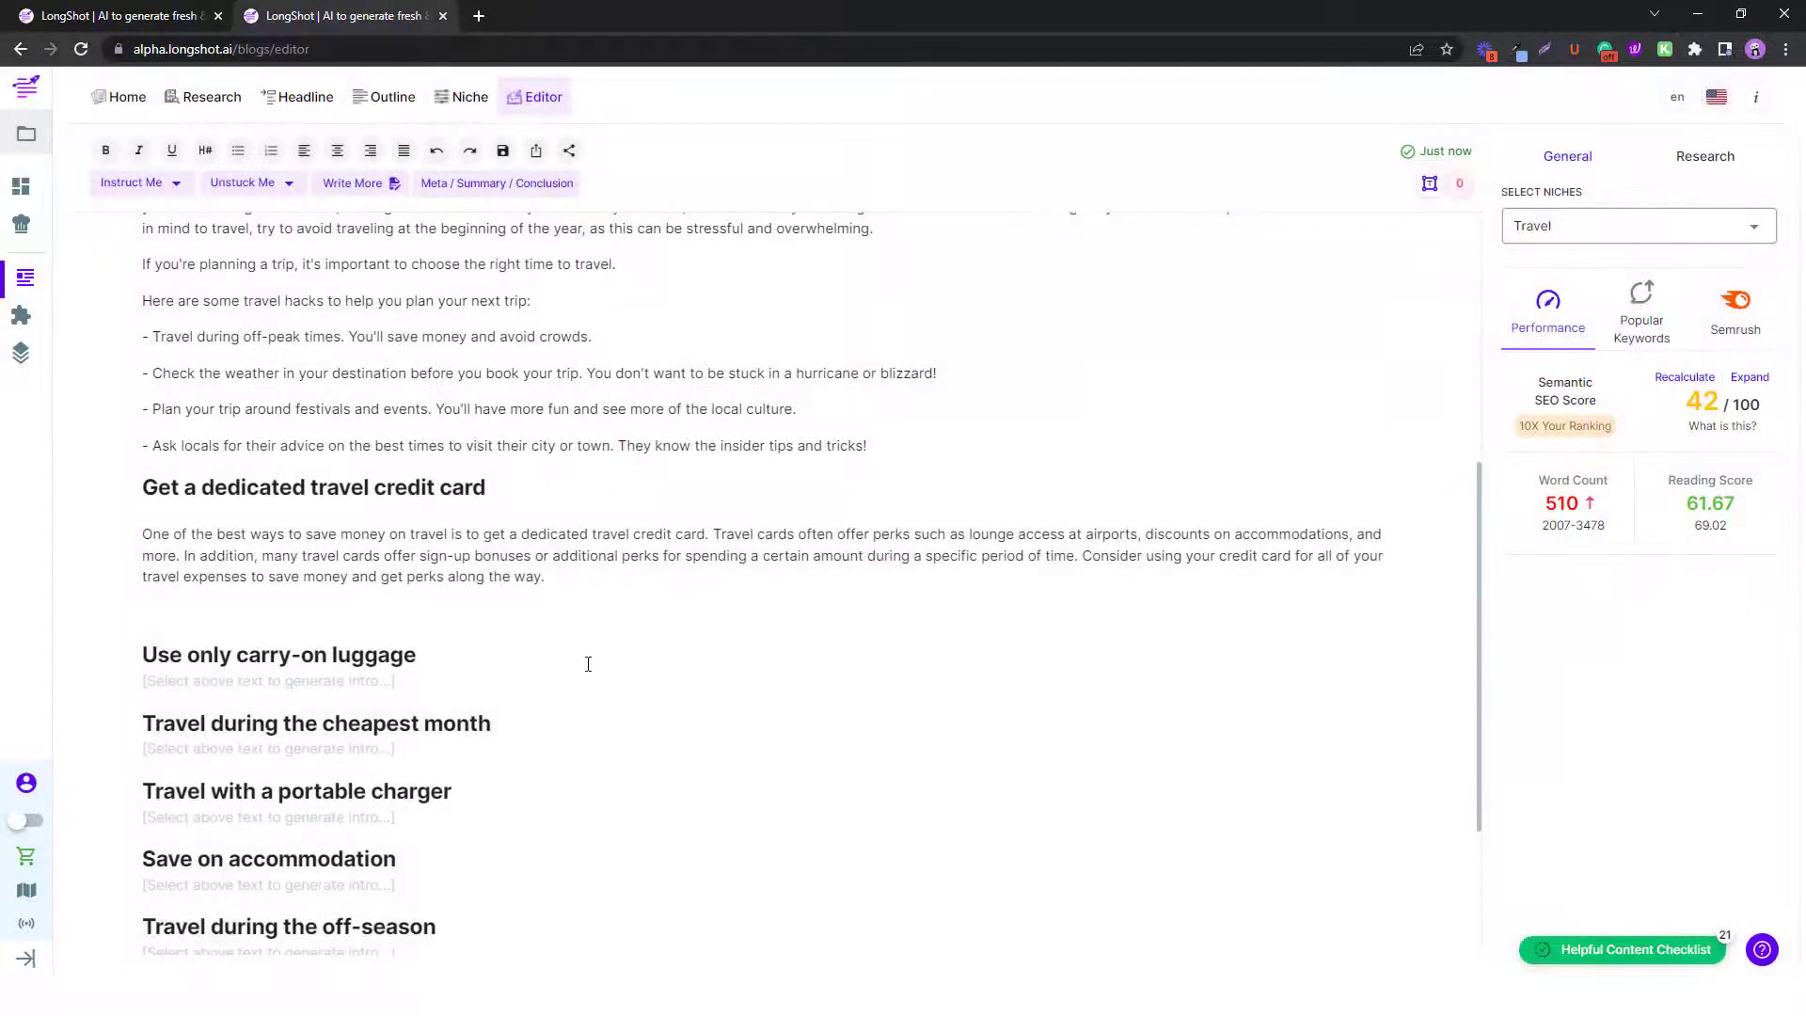
# Expand the Semantic SEO Score details and look through the top-rated competitor topics.
pyautogui.scroll(3, 235, 625)
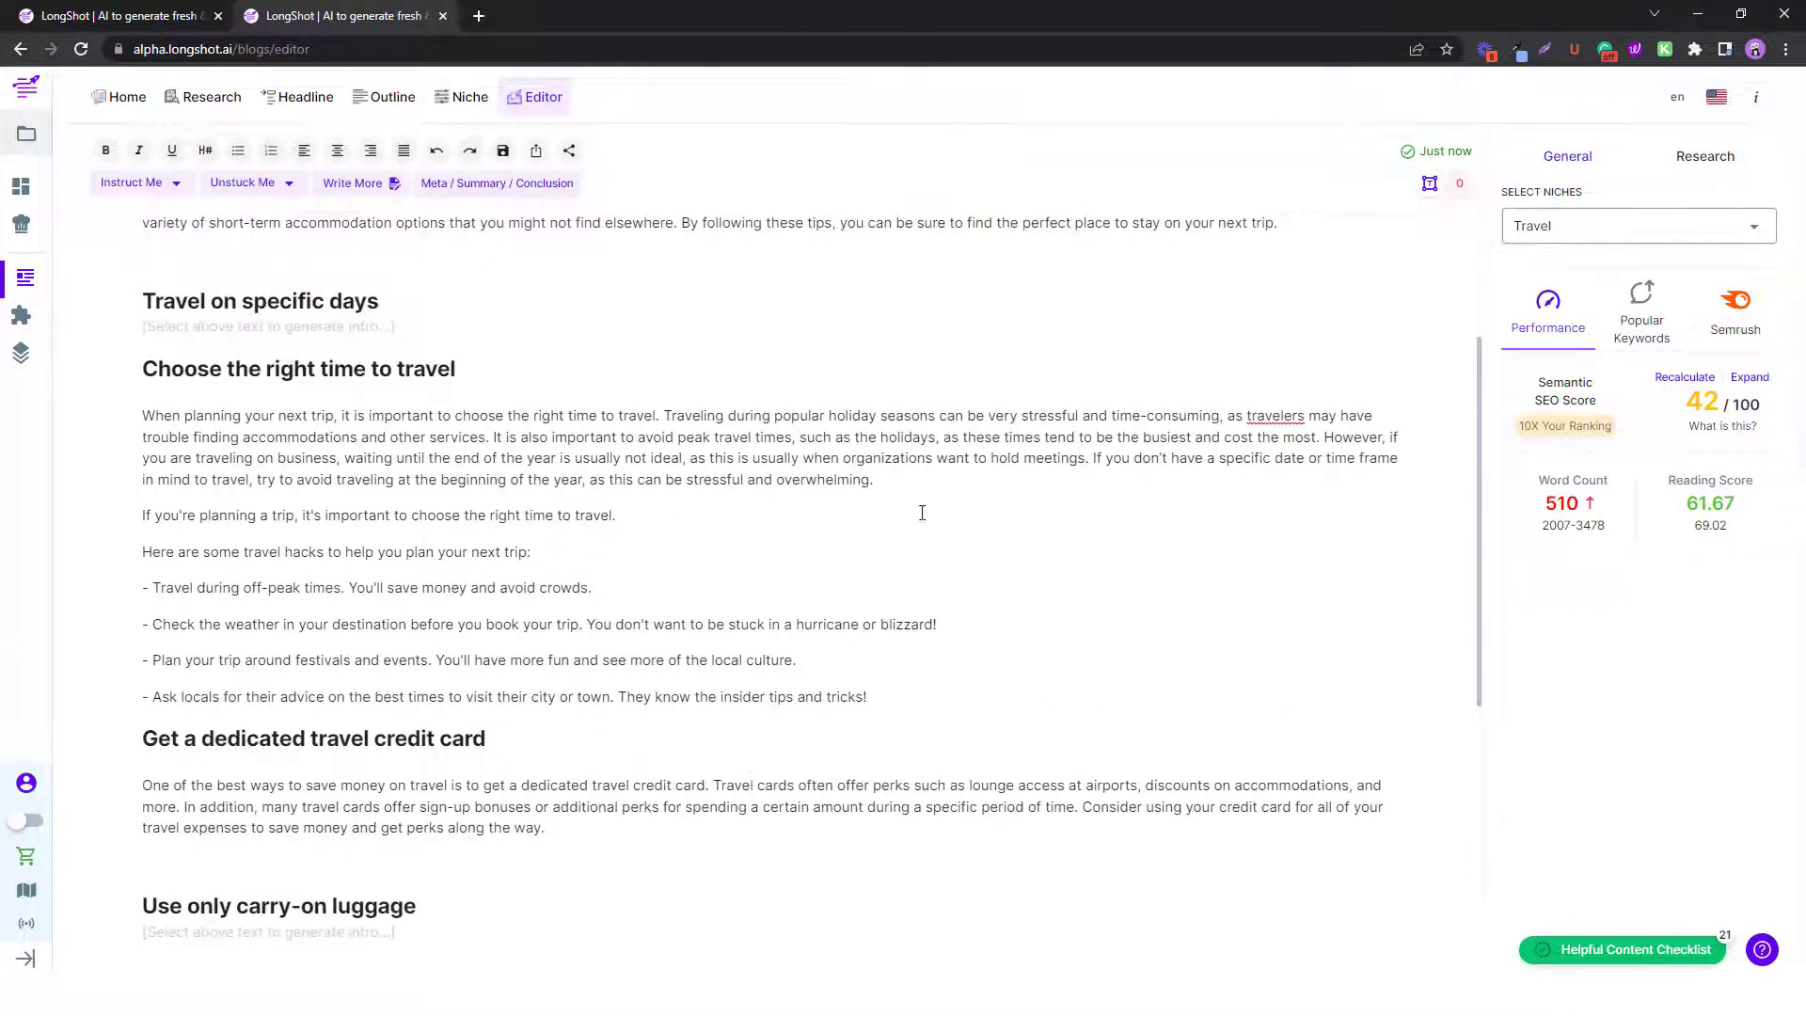
pyautogui.scroll(3, 468, 562)
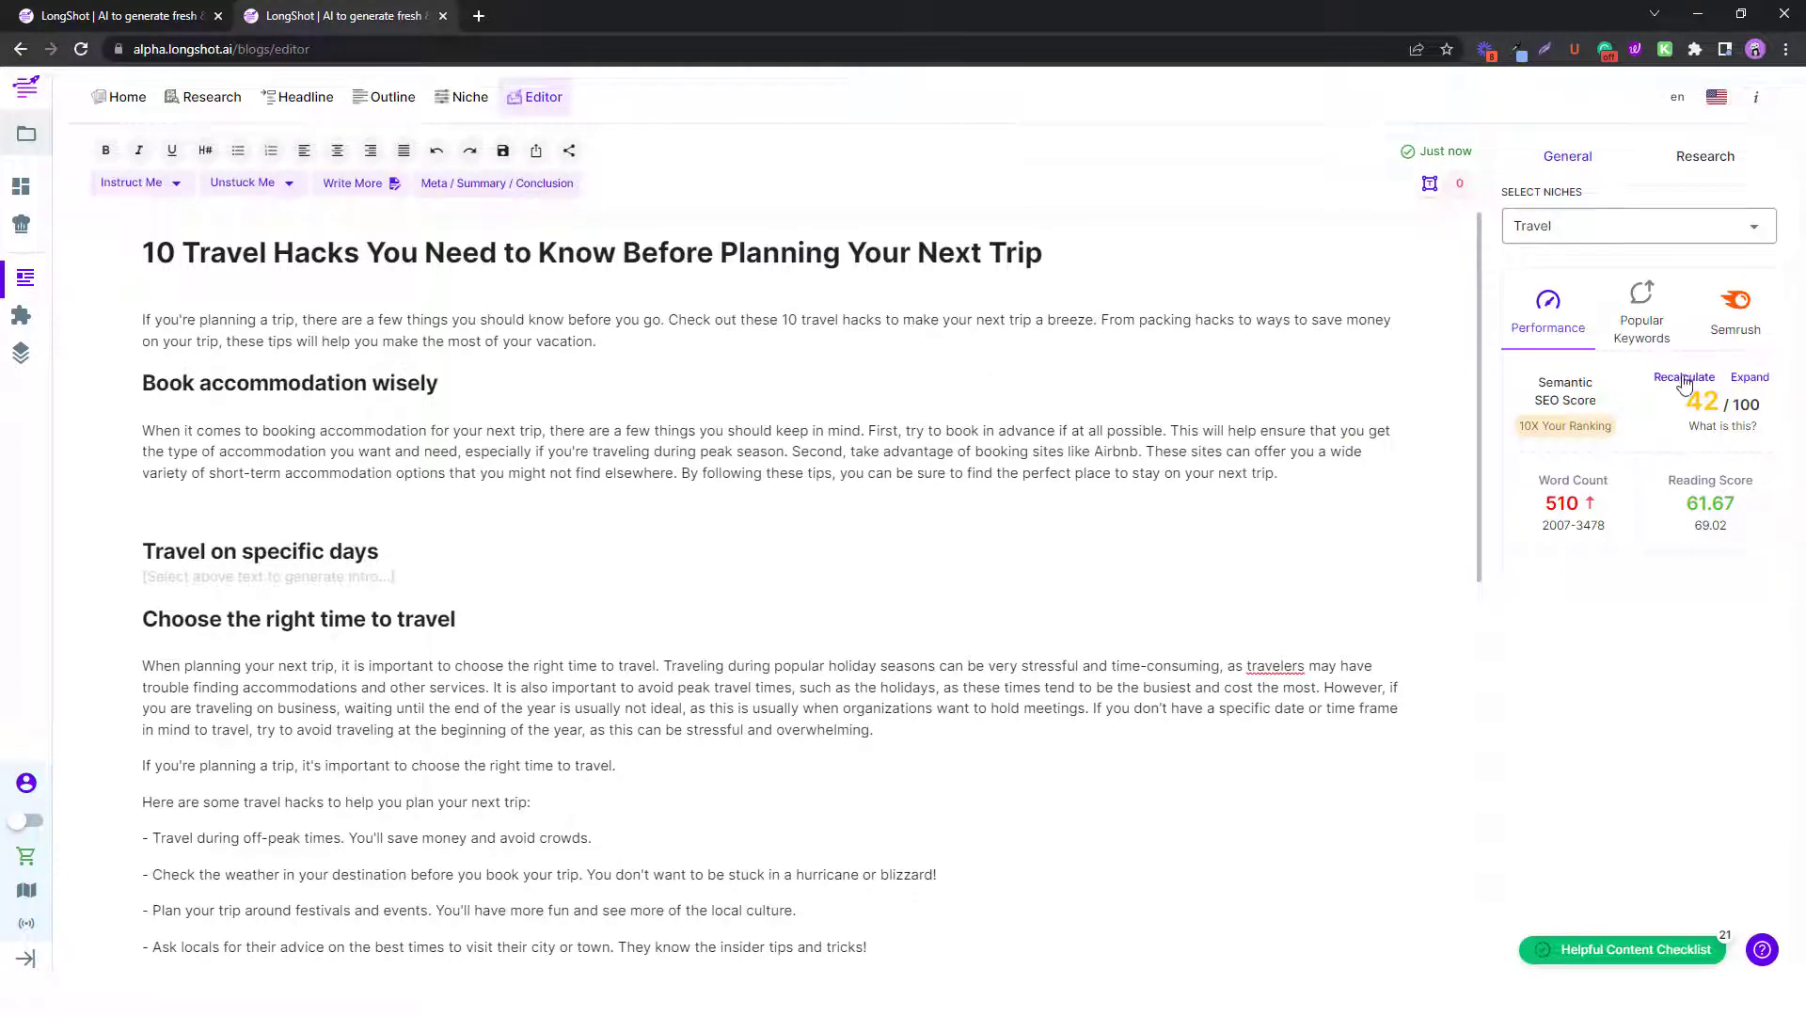
pyautogui.click(1744, 378)
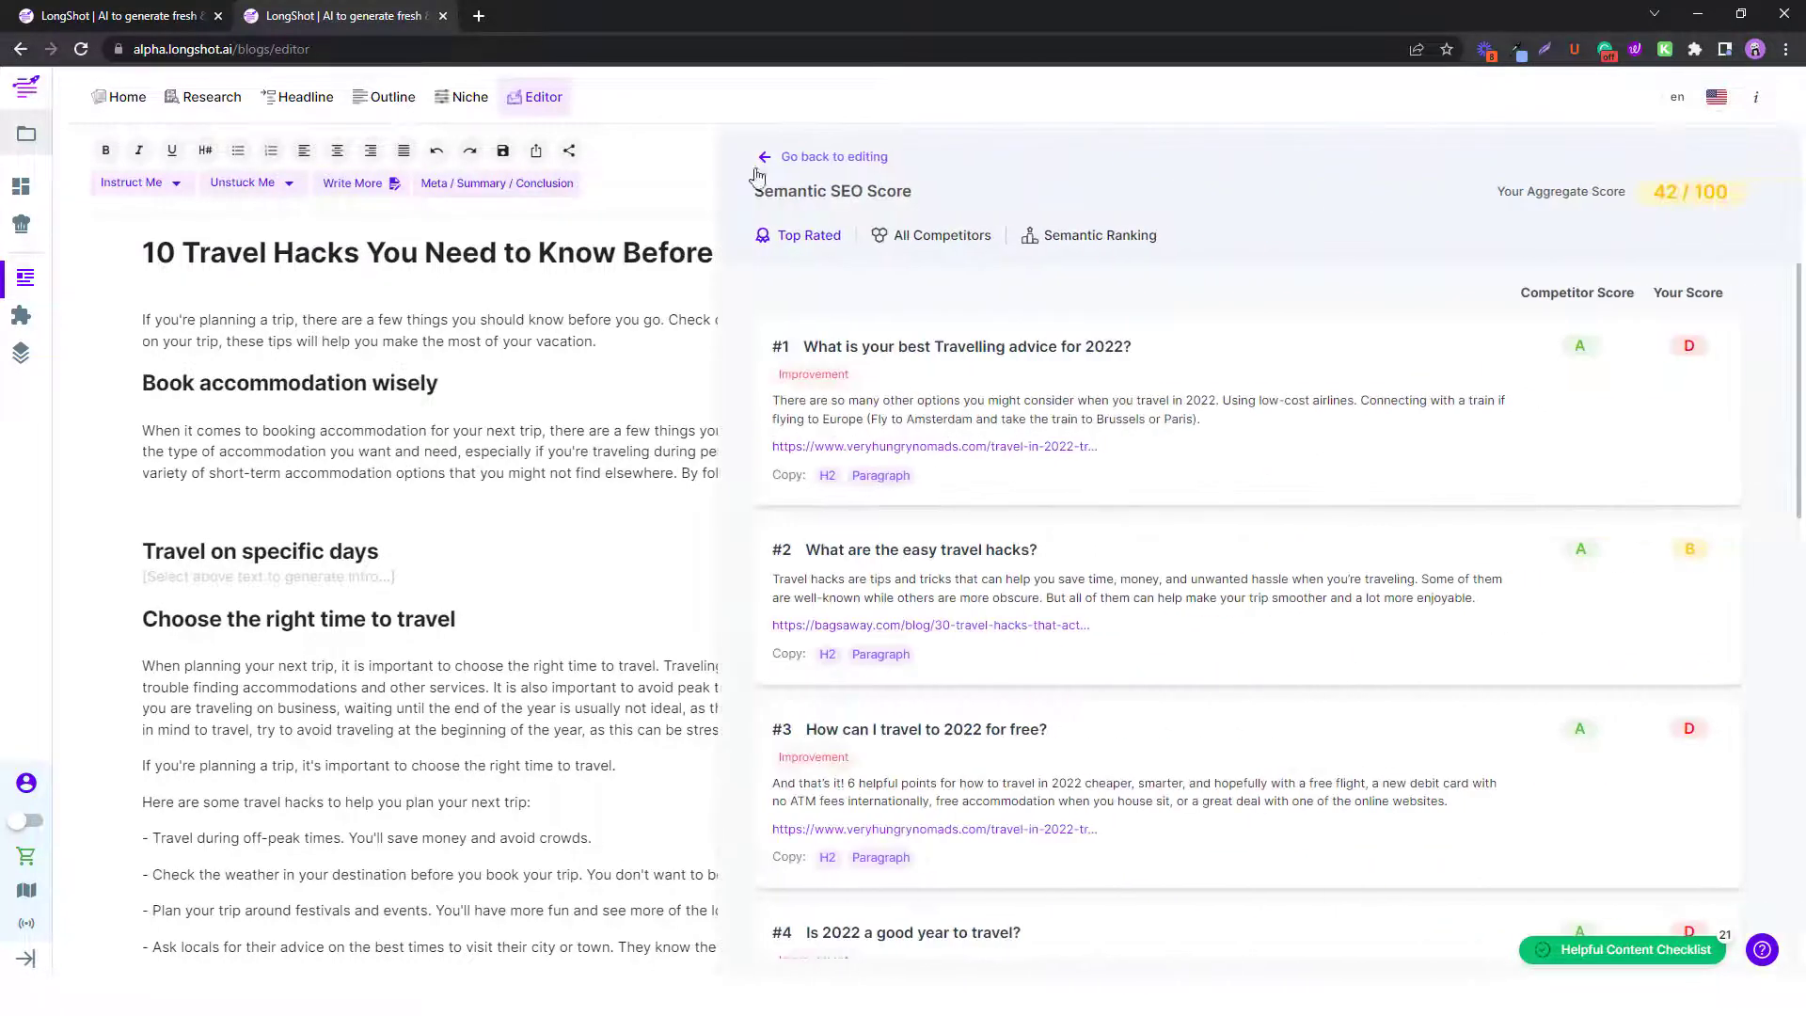
pyautogui.scroll(-10, 881, 379)
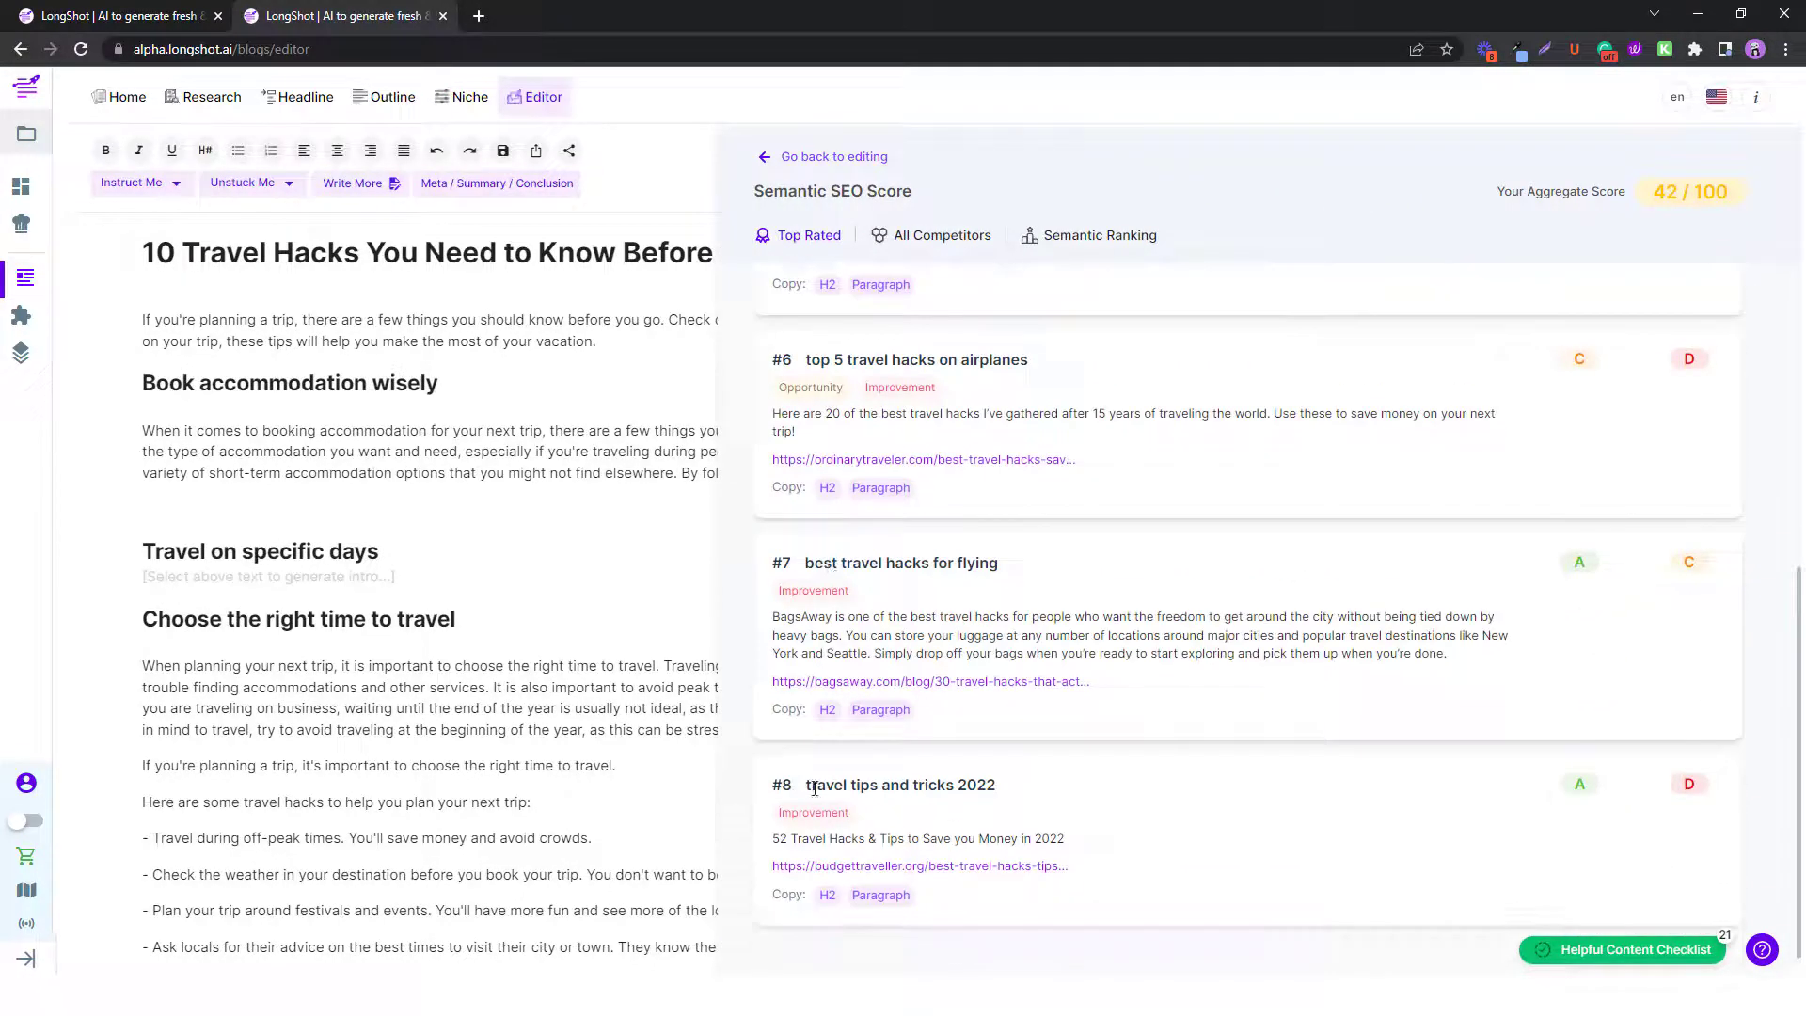
# Examine the top-rated topics one by one from #8 up to #3, highlighting their titles and comparing both score columns.
pyautogui.moveTo(806, 790); pyautogui.dragTo(1012, 796)
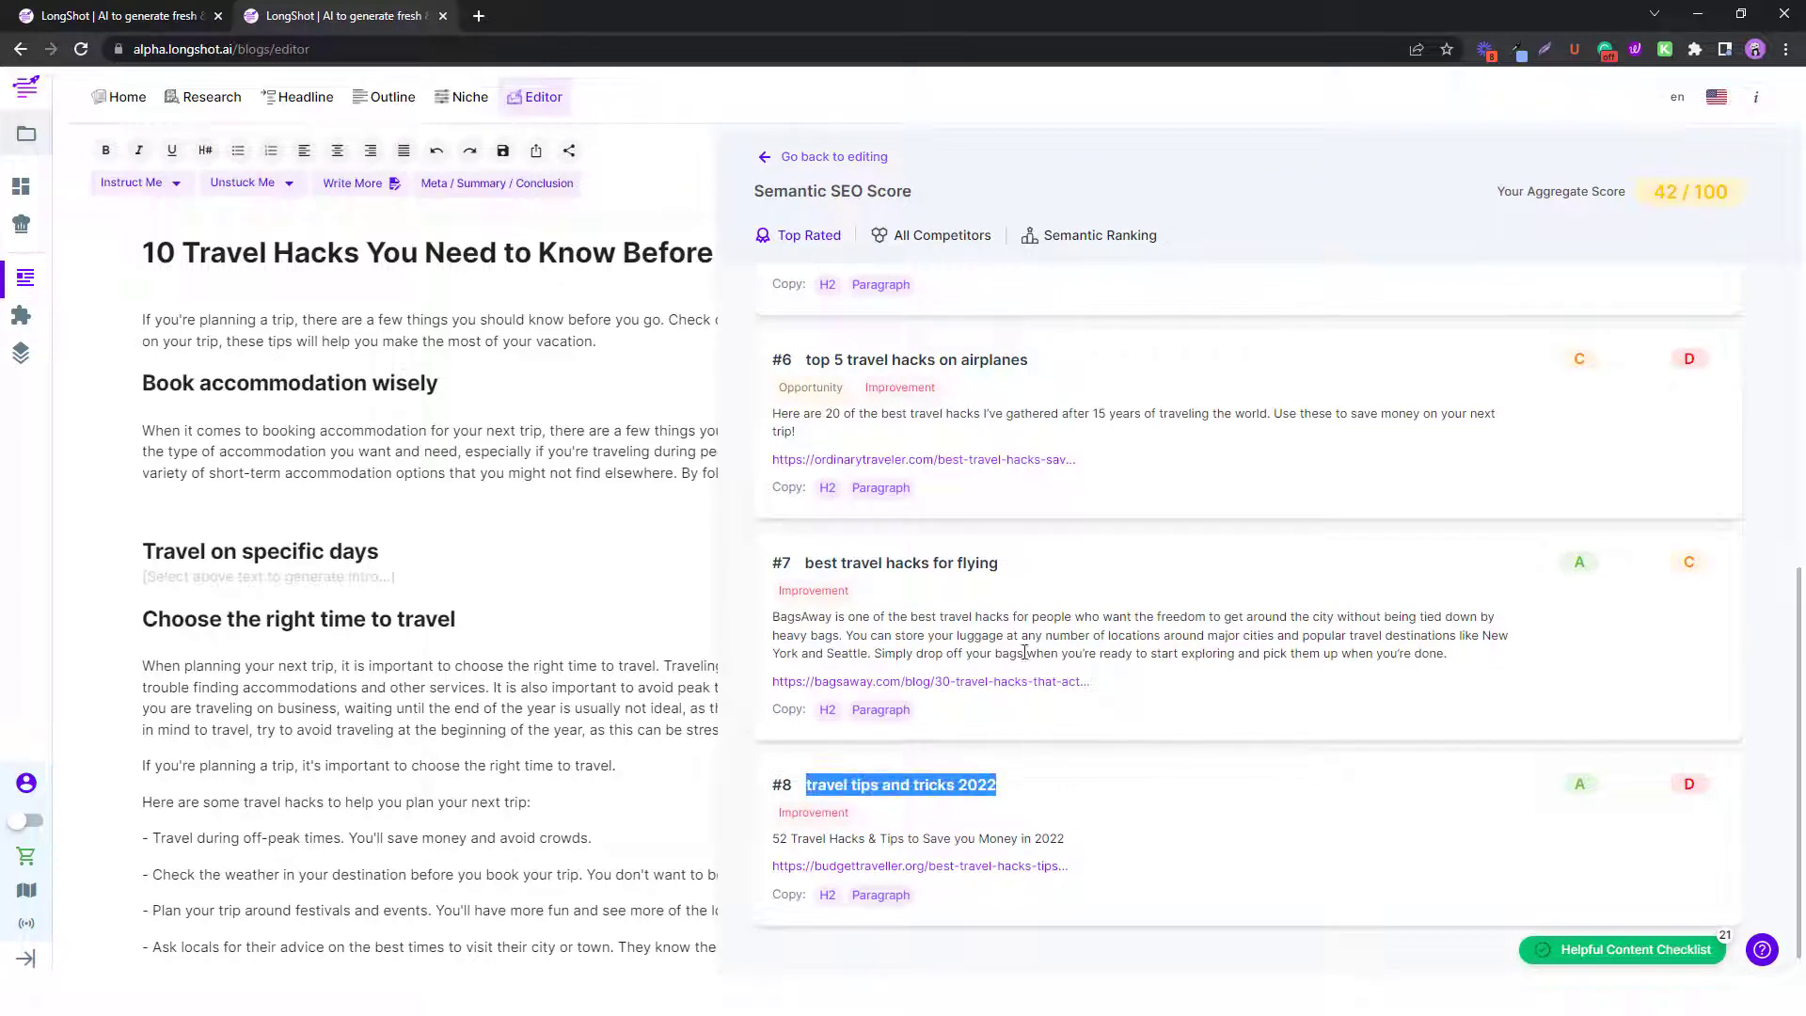
pyautogui.doubleClick(978, 562)
pyautogui.moveTo(881, 562); pyautogui.dragTo(800, 565)
pyautogui.scroll(3, 869, 587)
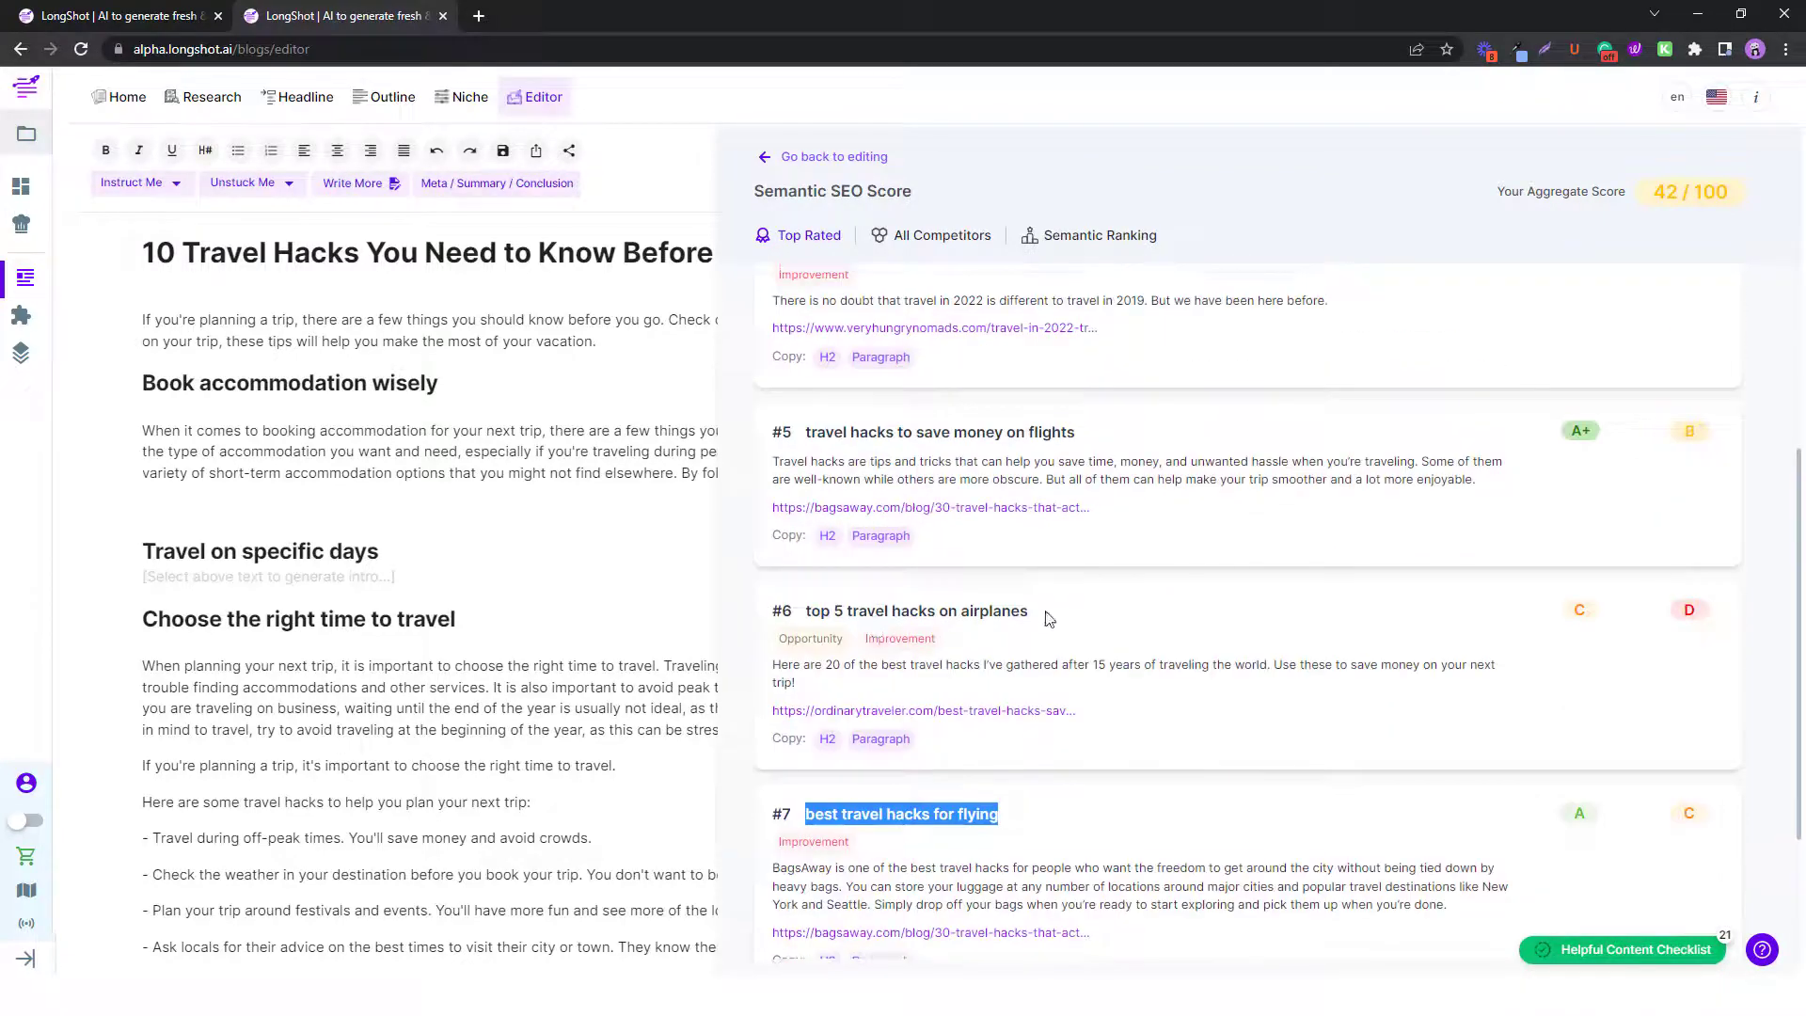
pyautogui.moveTo(1034, 611); pyautogui.dragTo(806, 605)
pyautogui.scroll(1, 884, 609)
pyautogui.moveTo(1093, 556); pyautogui.dragTo(803, 536)
pyautogui.scroll(1, 1005, 425)
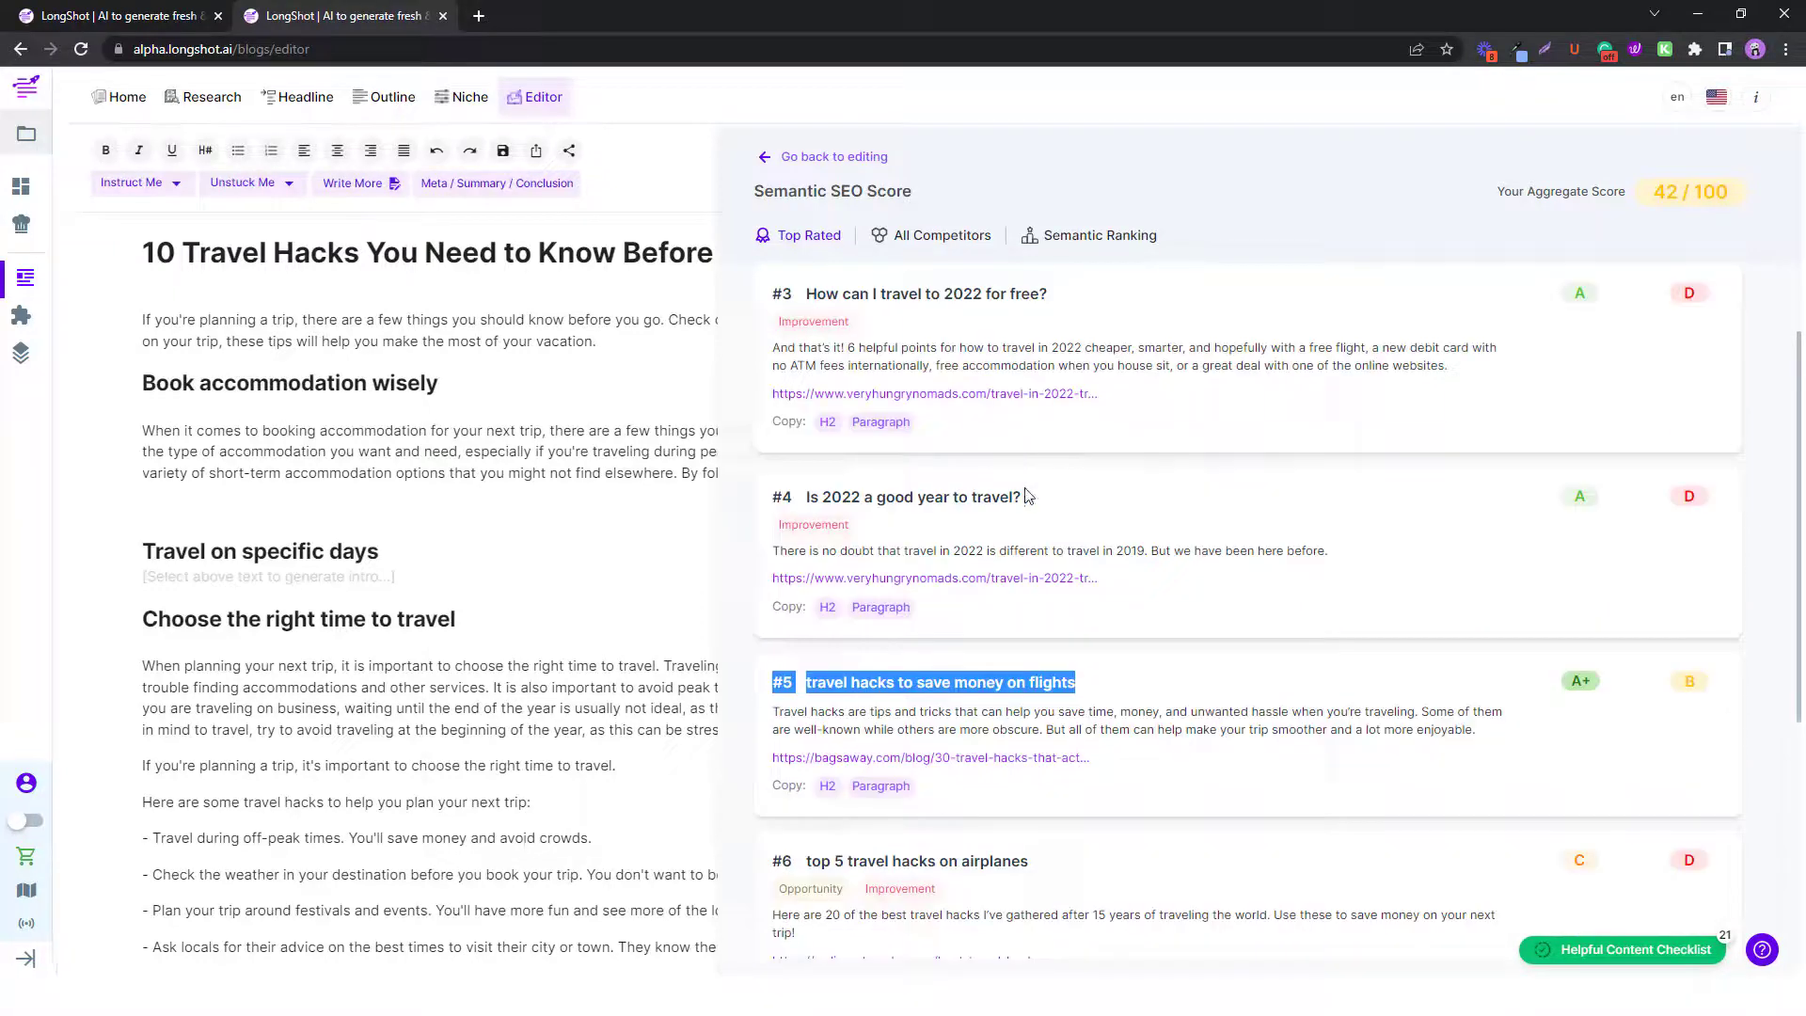
pyautogui.moveTo(1025, 497); pyautogui.dragTo(778, 489)
pyautogui.scroll(2, 959, 415)
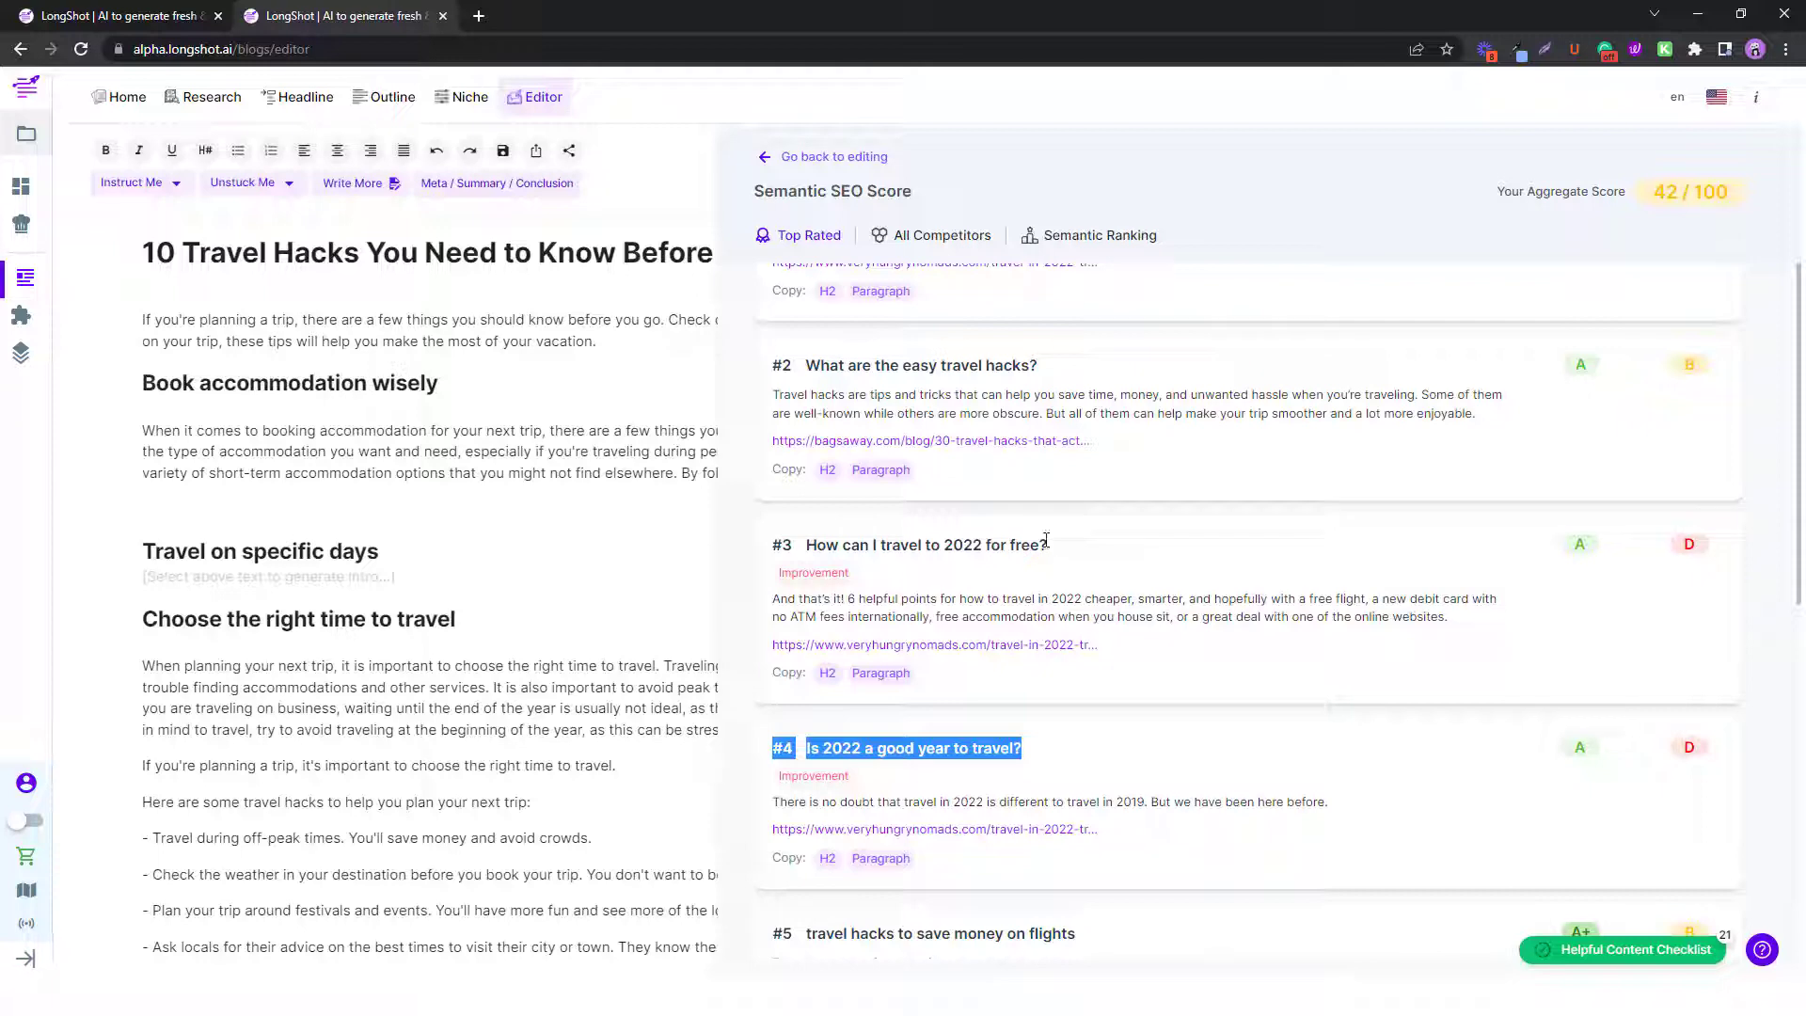
pyautogui.moveTo(1052, 546); pyautogui.dragTo(773, 545)
pyautogui.scroll(2, 997, 536)
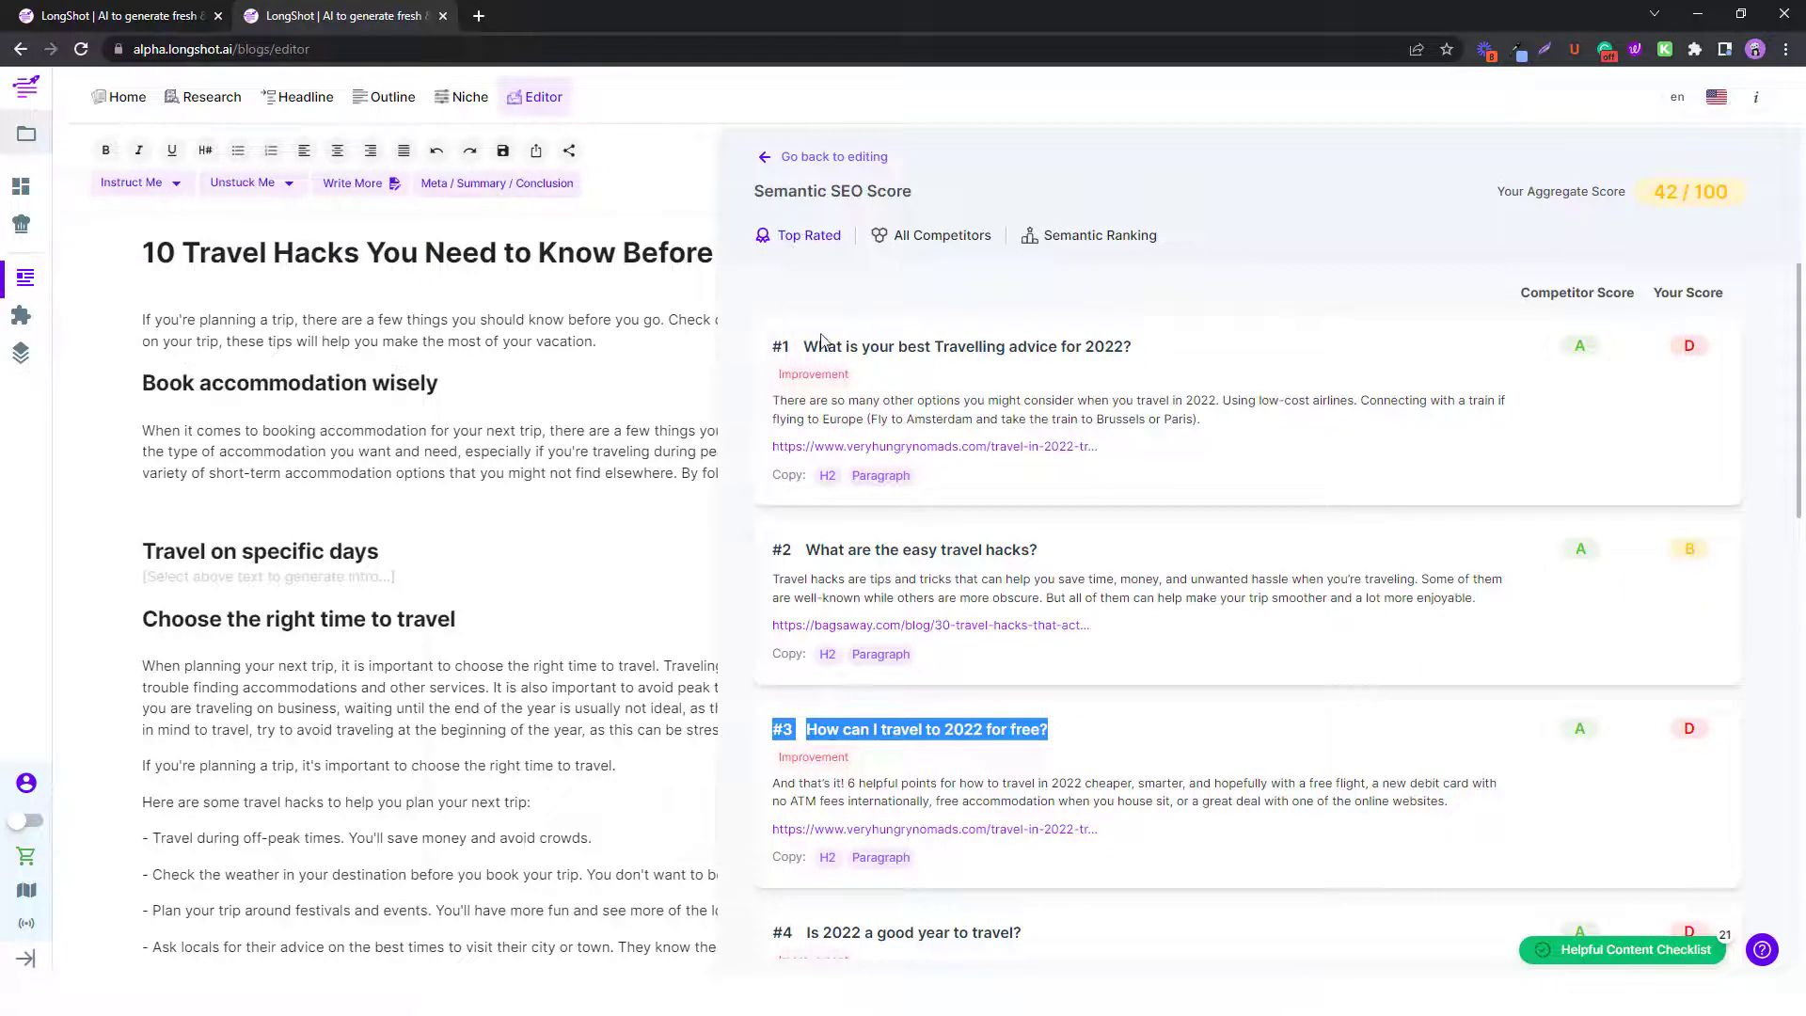
# Compare both score columns for the #1 topic, then review the remaining top-rated topics down to #8.
pyautogui.moveTo(813, 381)
pyautogui.moveTo(1560, 341); pyautogui.dragTo(1600, 350)
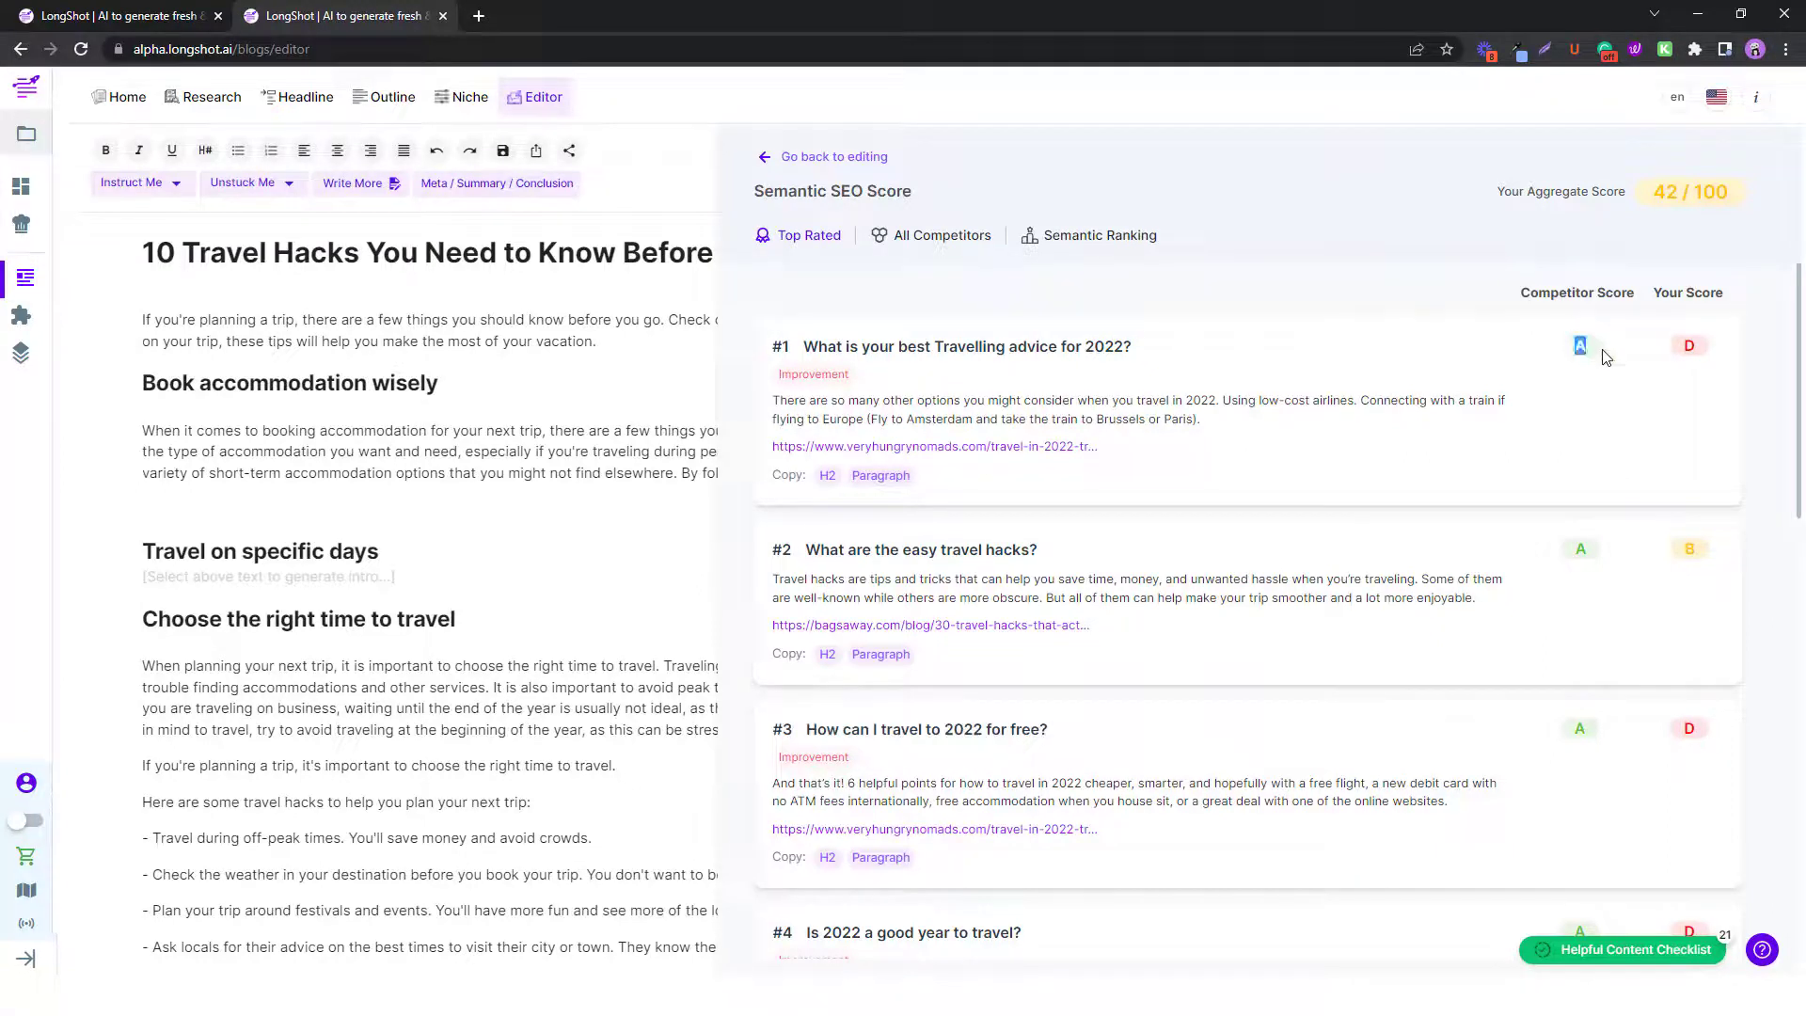
pyautogui.click(1609, 368)
pyautogui.scroll(-1, 862, 736)
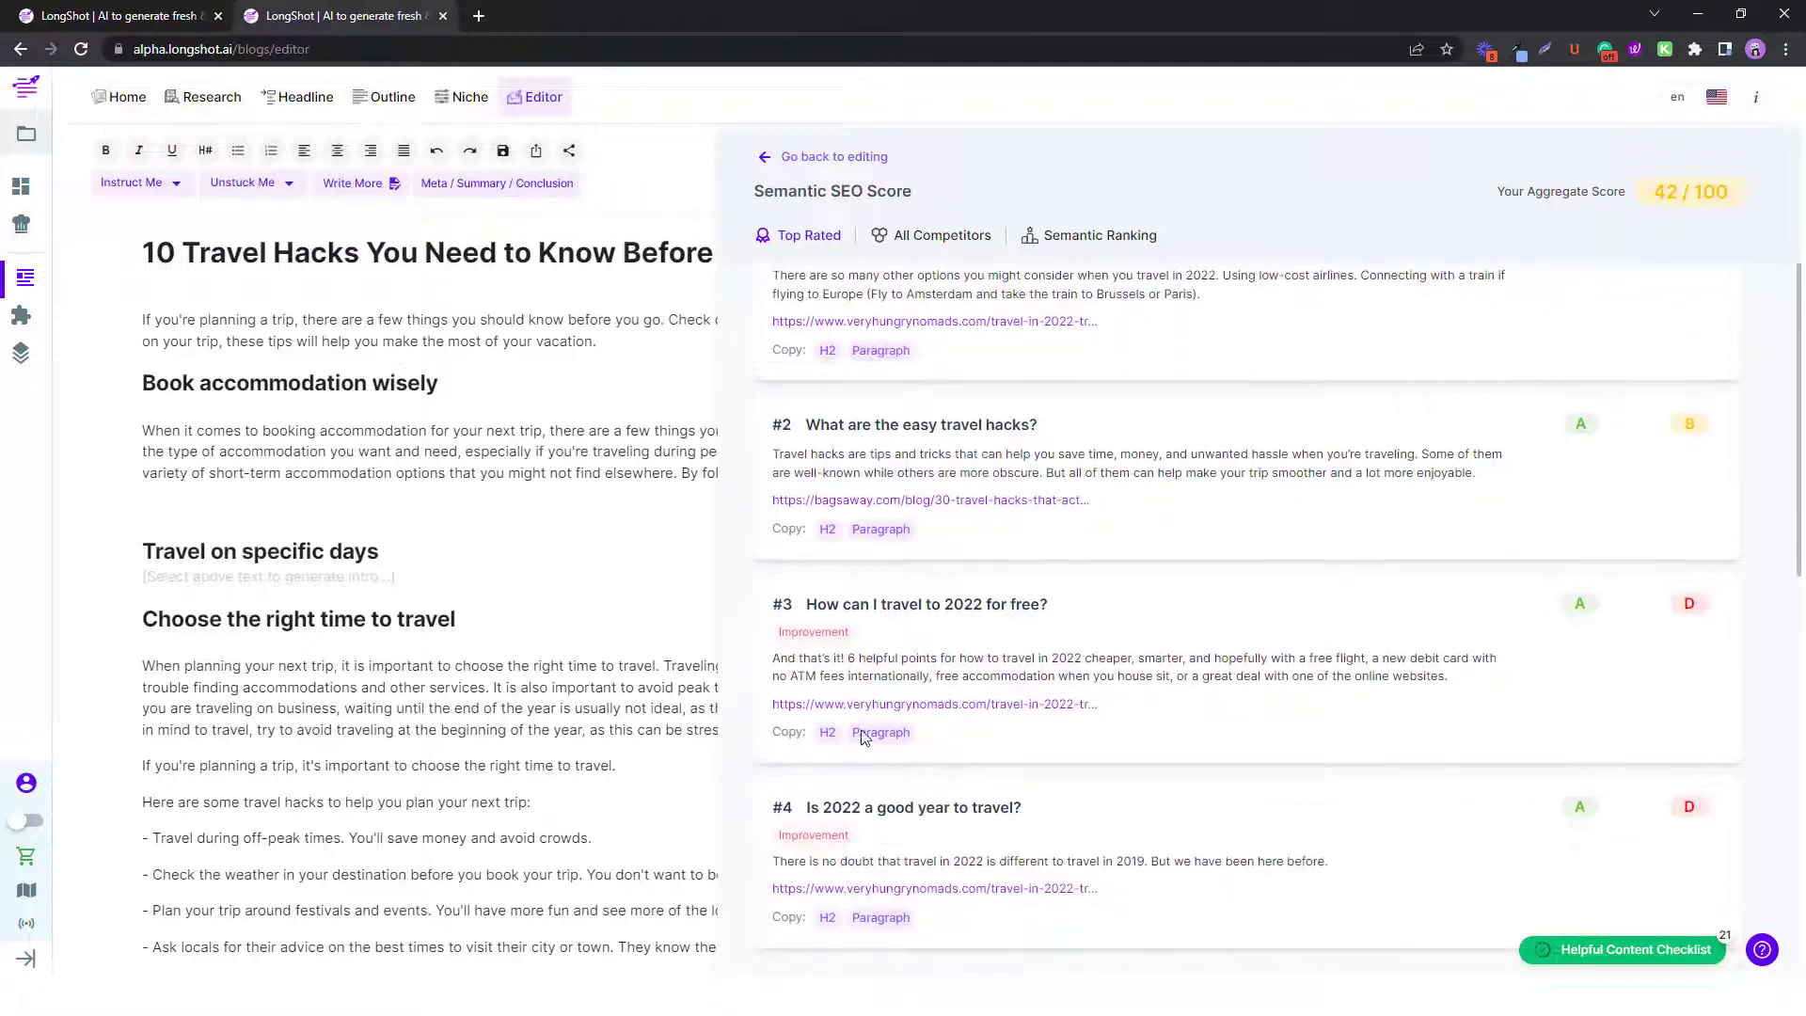
pyautogui.scroll(-1, 863, 736)
pyautogui.scroll(-5, 889, 700)
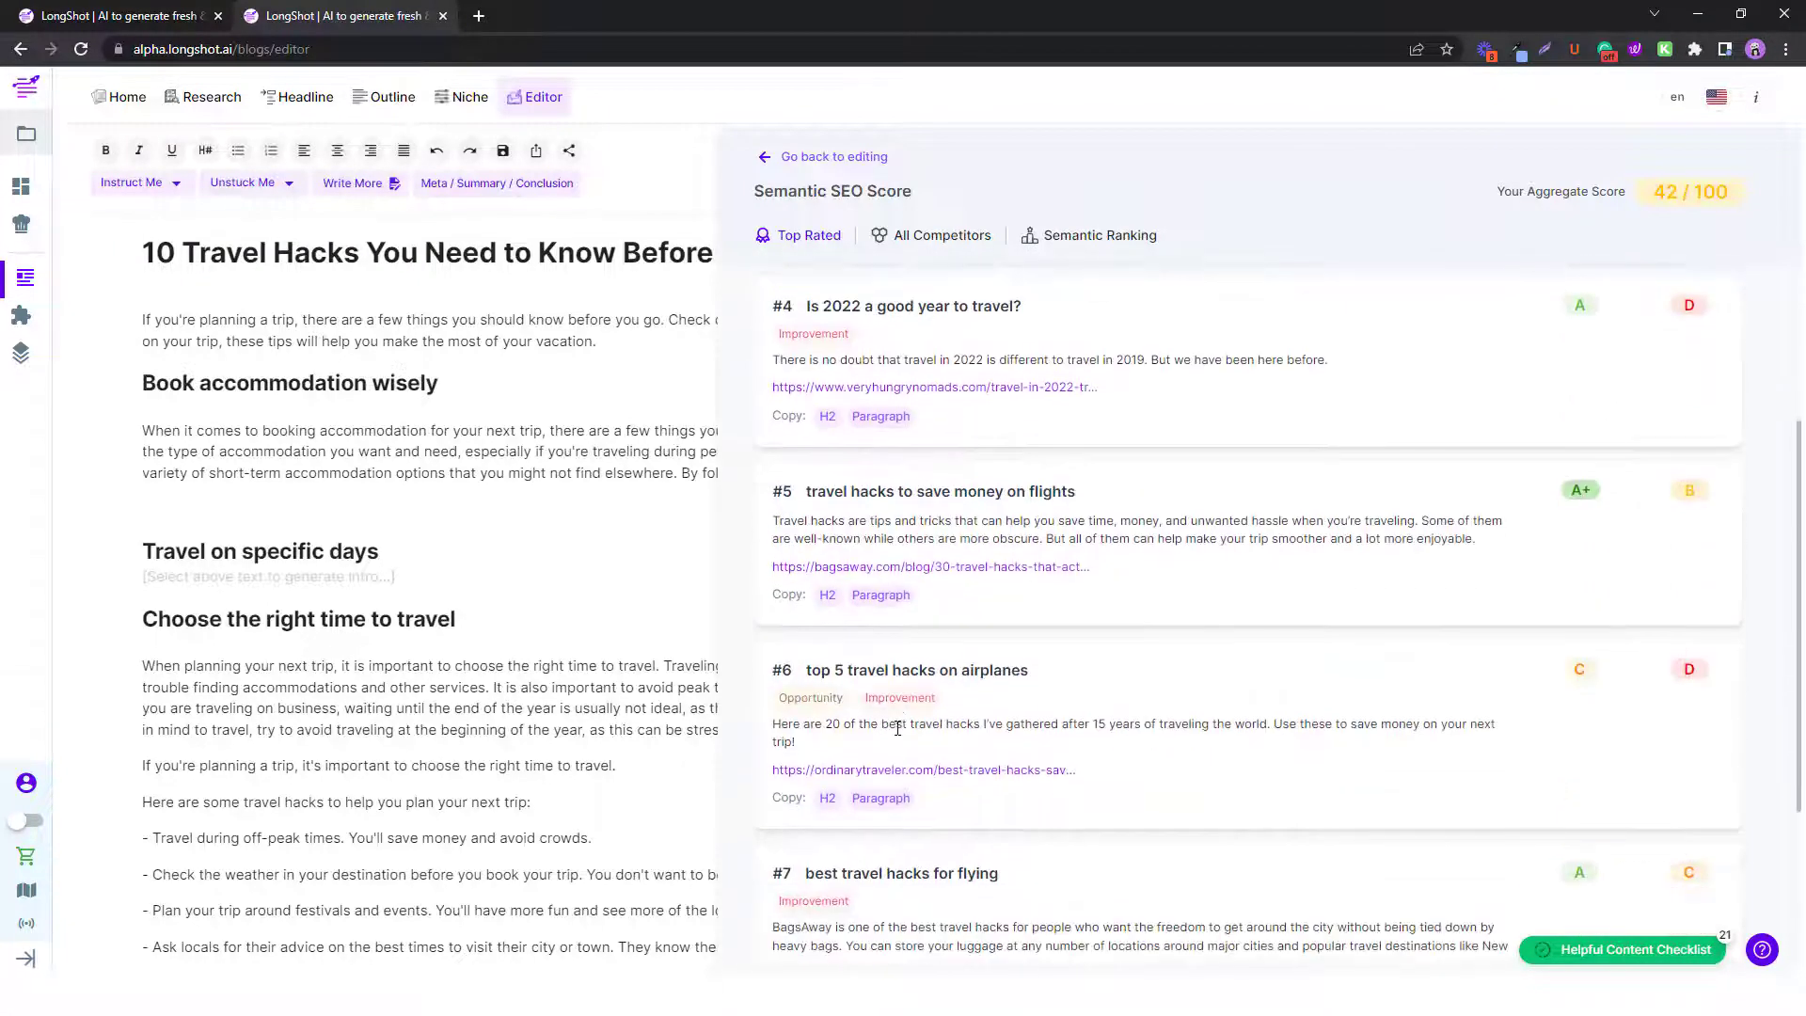
pyautogui.scroll(2, 779, 583)
pyautogui.scroll(-6, 319, 788)
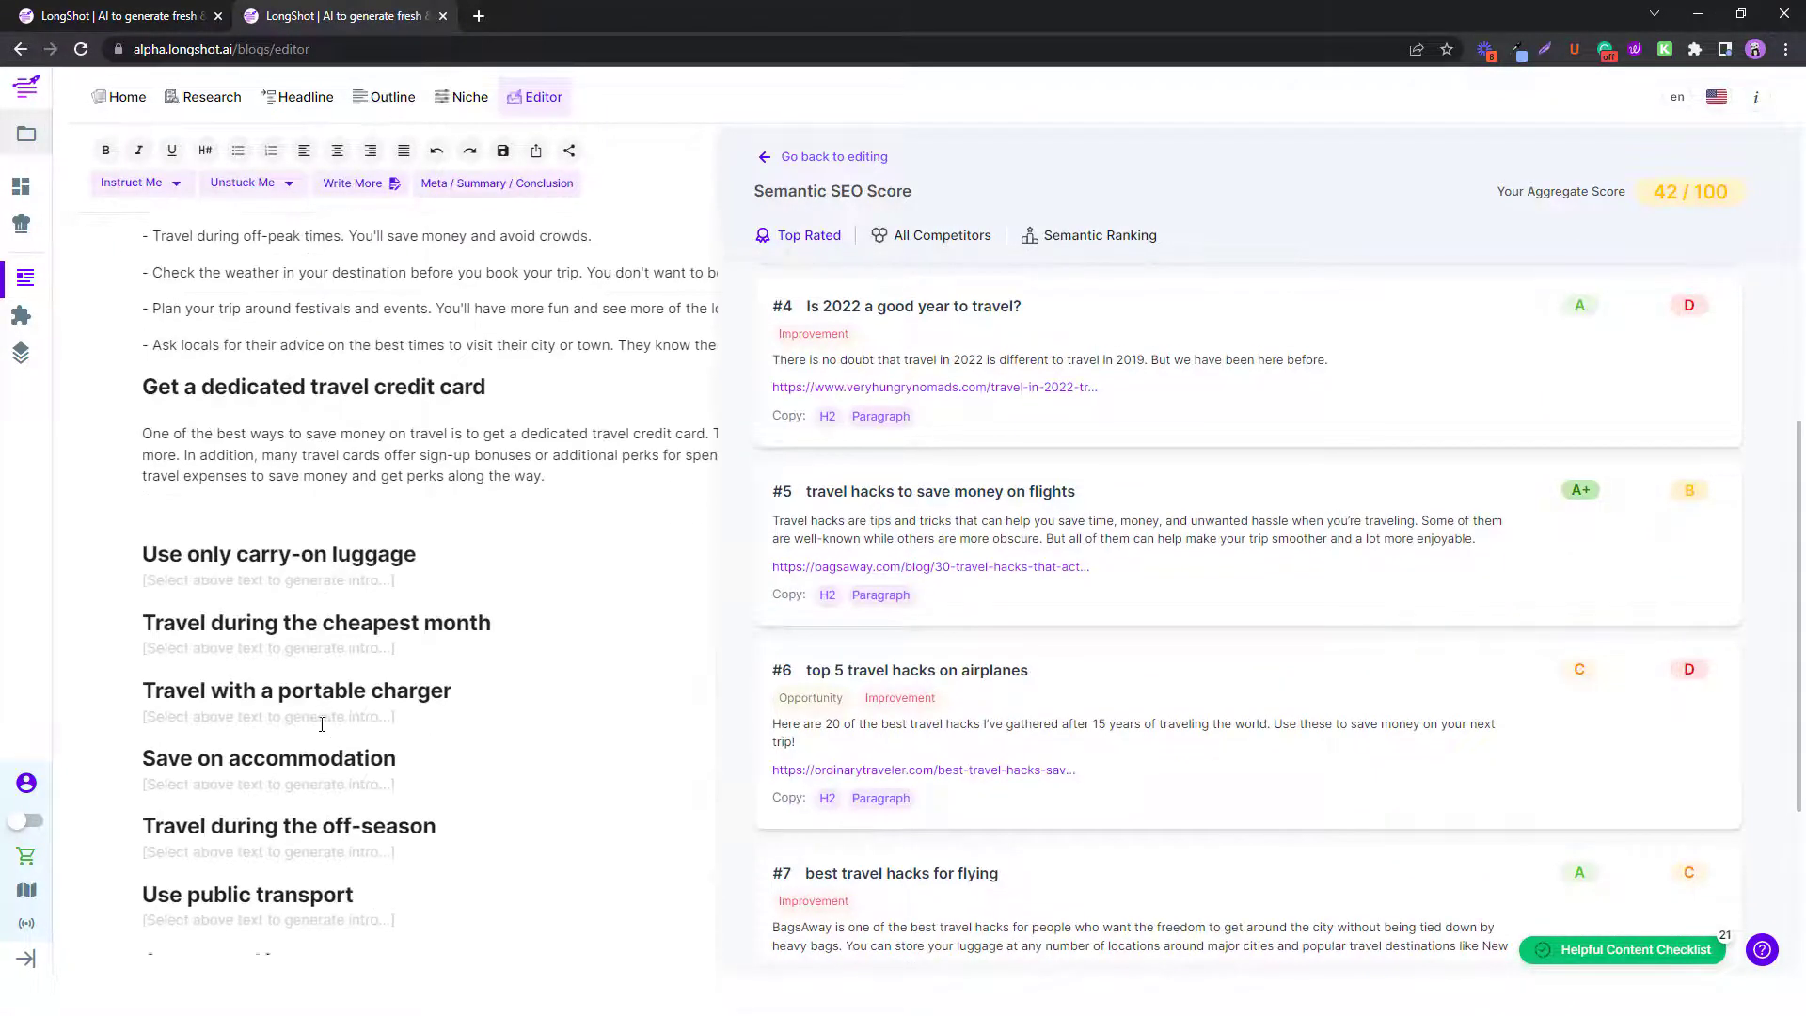
pyautogui.scroll(6, 322, 739)
pyautogui.scroll(-2, 1192, 721)
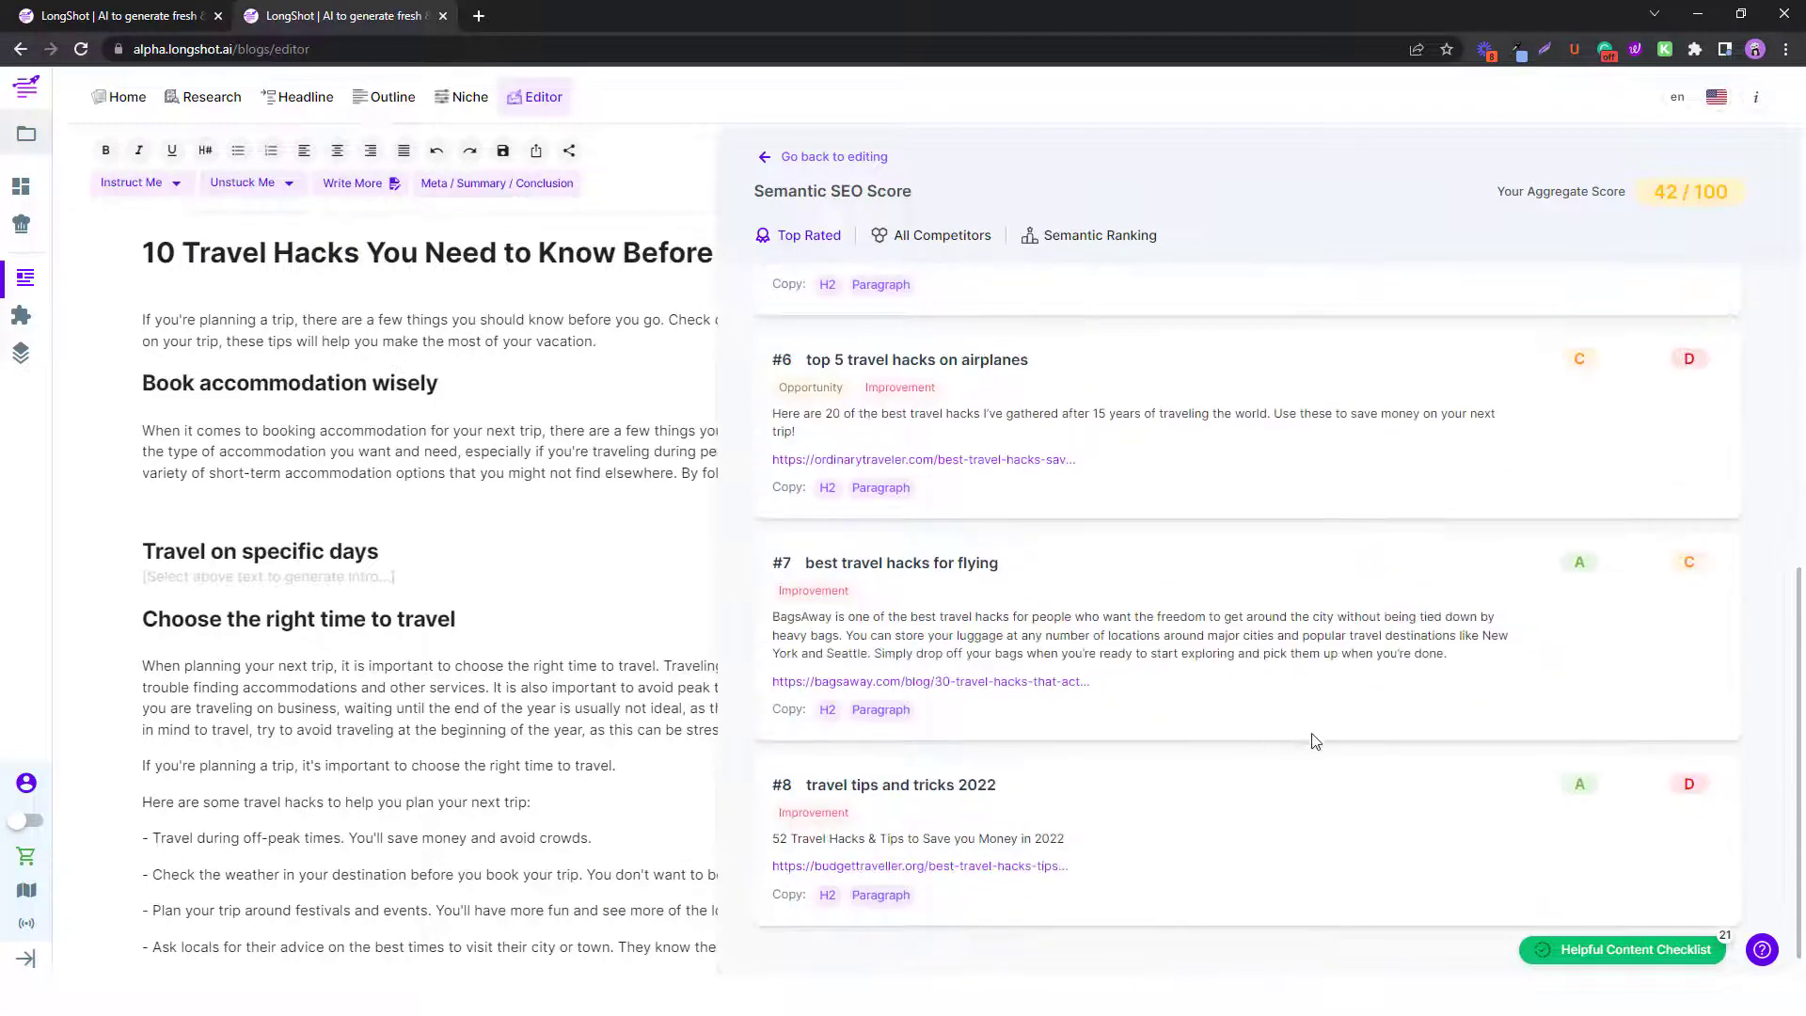
pyautogui.scroll(5, 1187, 720)
# Review the scores of all competitors for each topic, starting with "What is your best Travelling advice for 2022?".
pyautogui.click(924, 246)
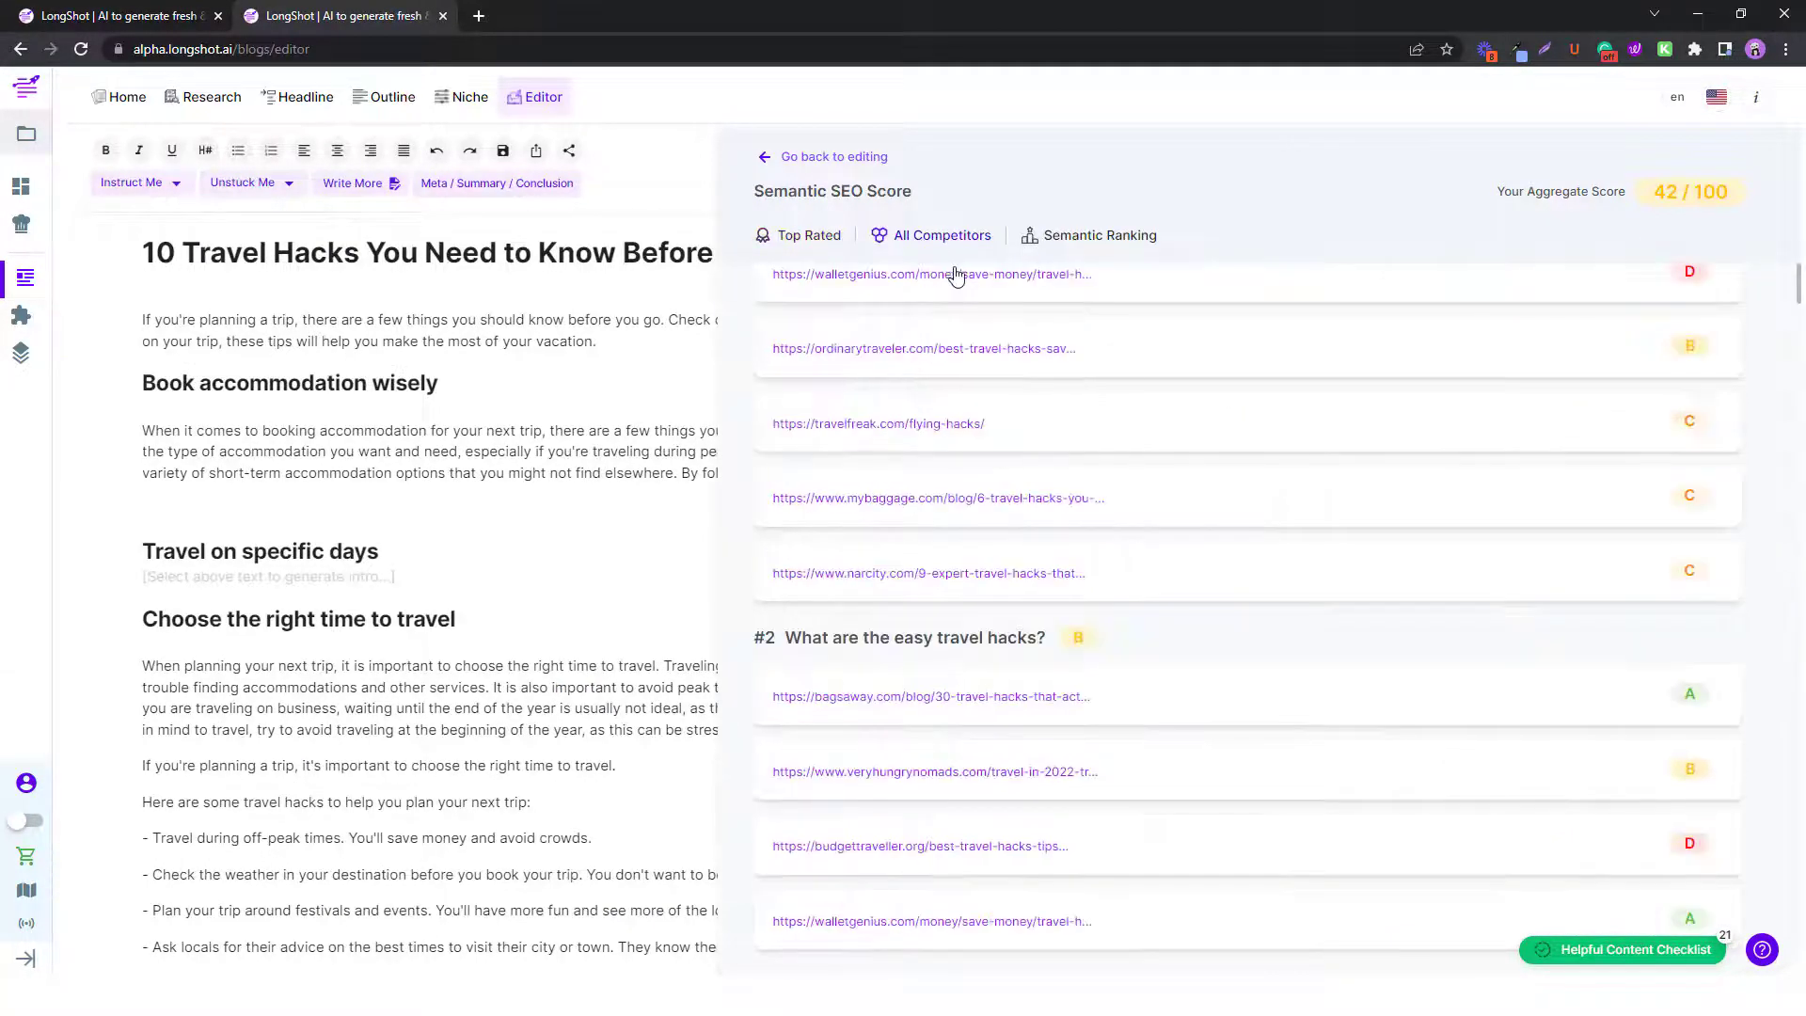
pyautogui.scroll(4, 952, 272)
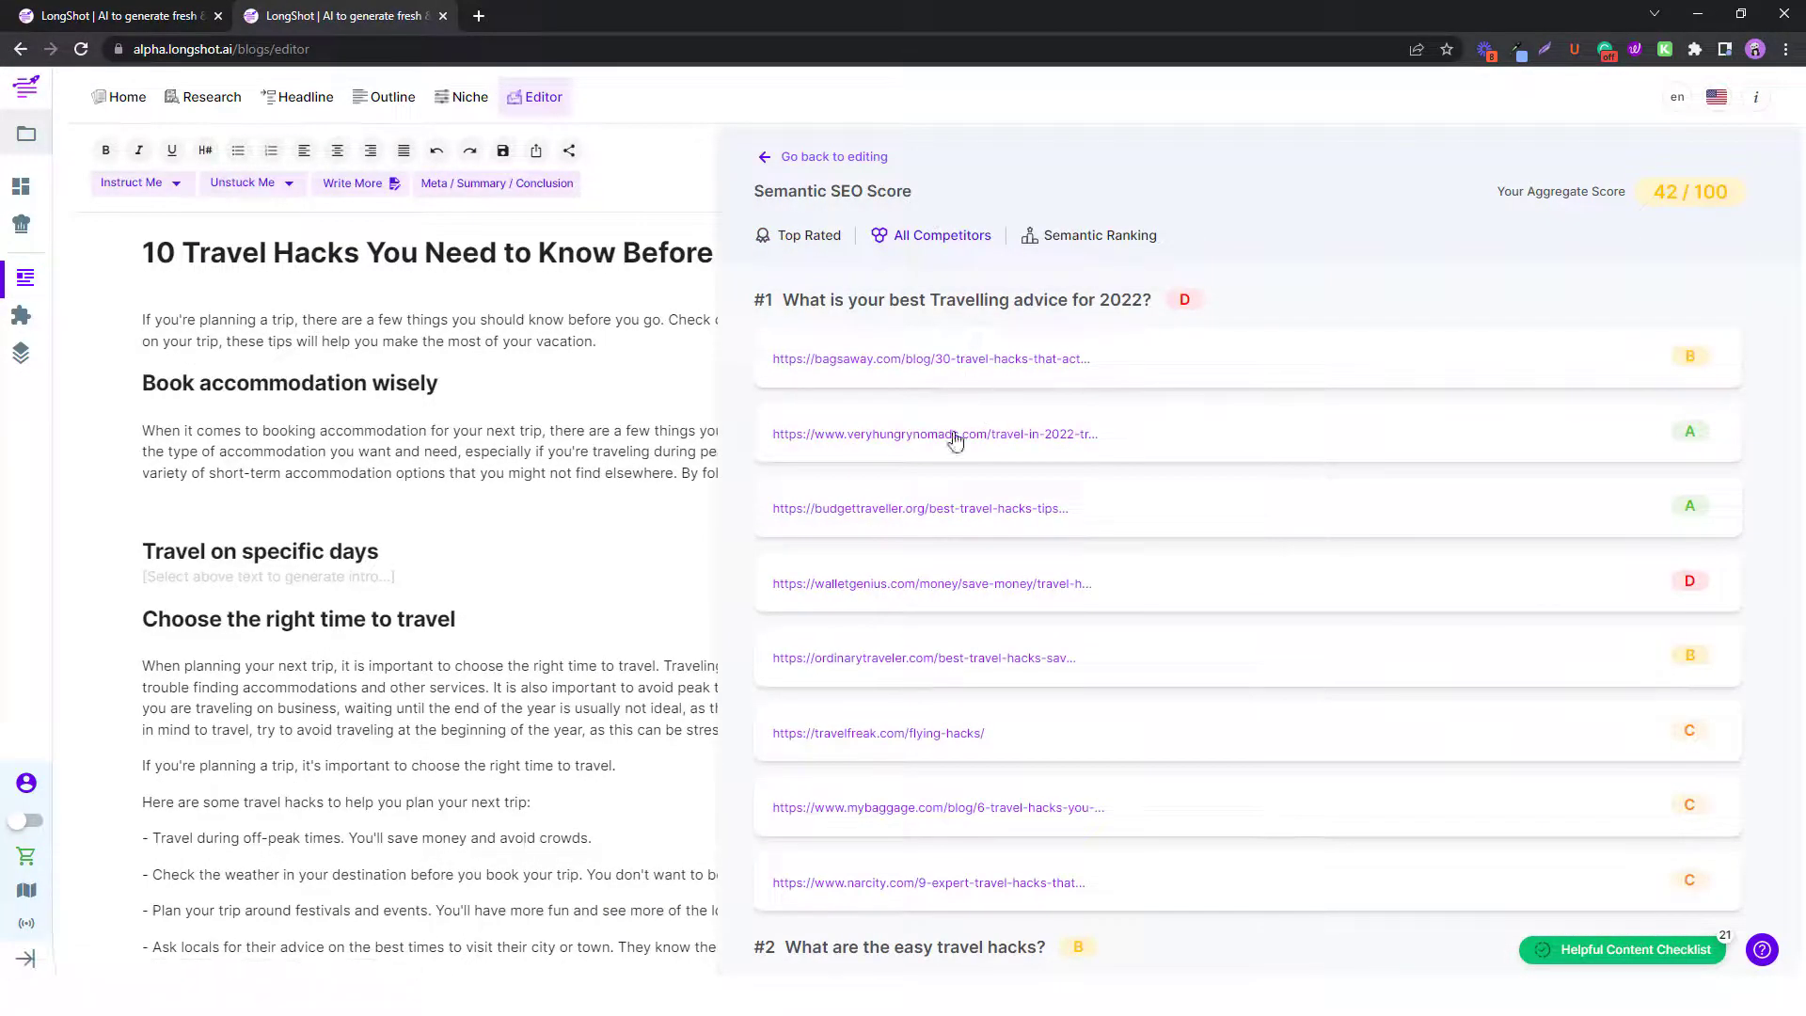
pyautogui.moveTo(788, 307); pyautogui.dragTo(1163, 301)
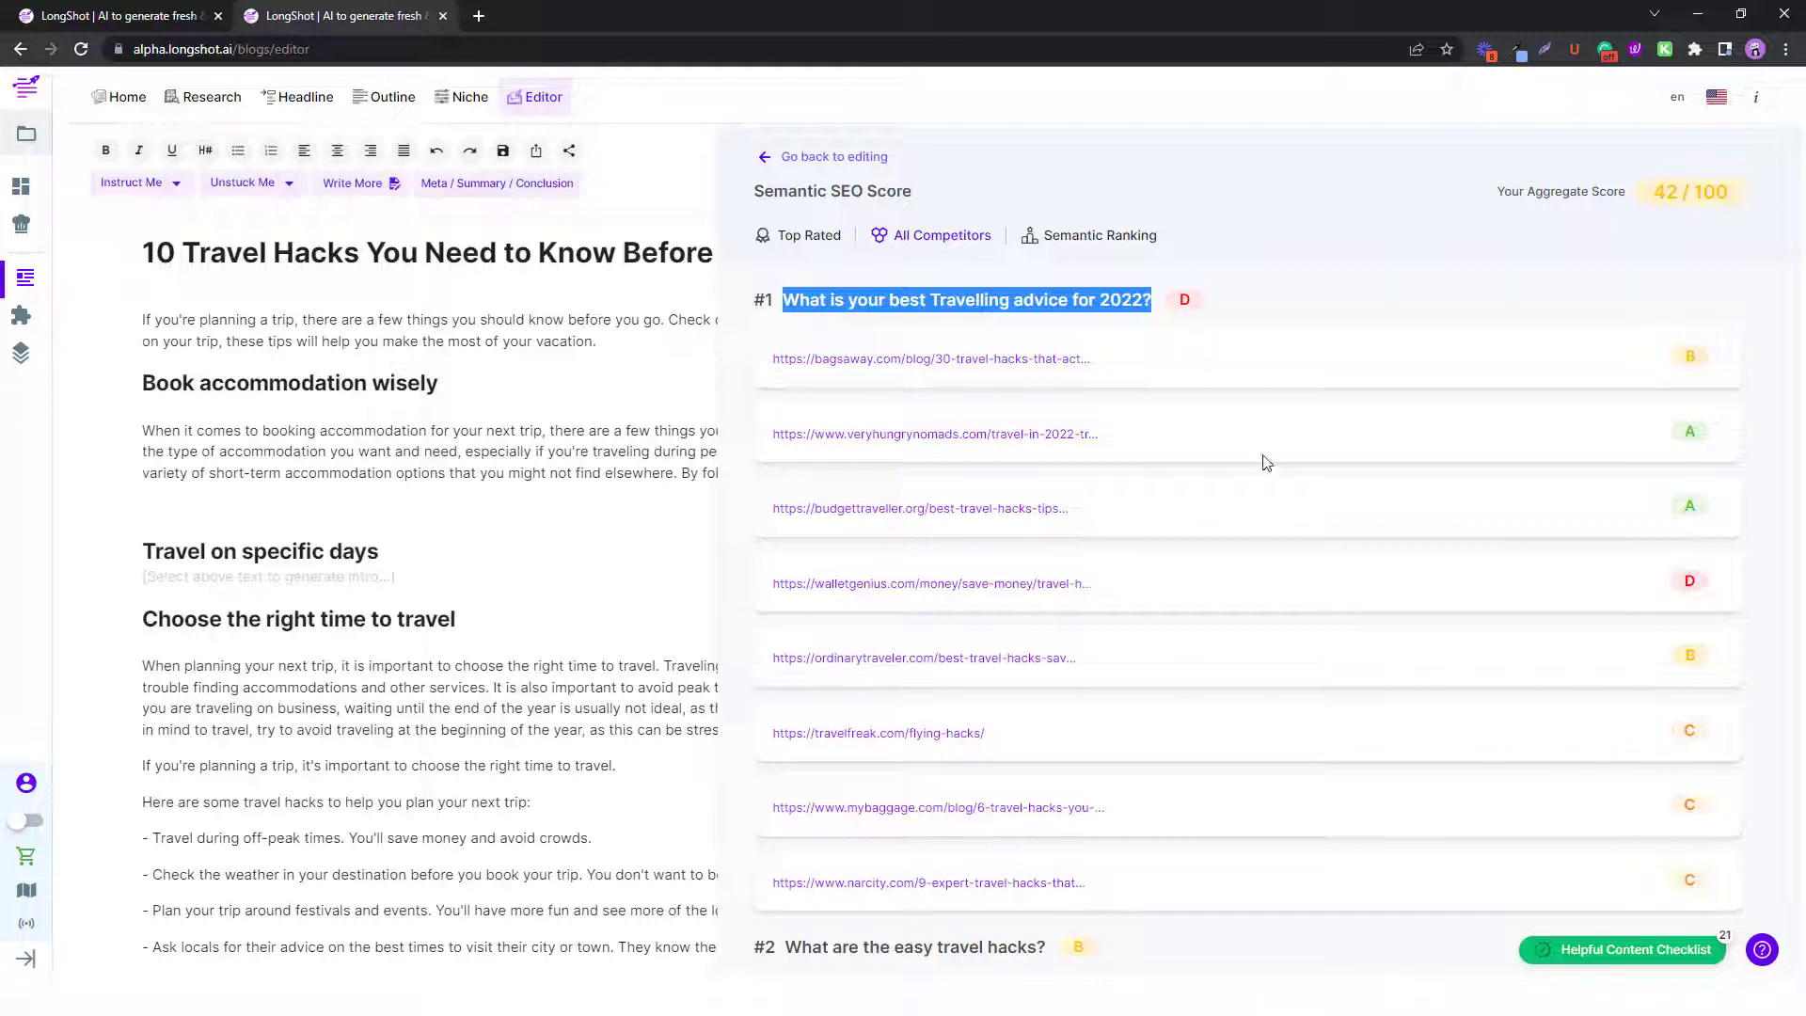
pyautogui.scroll(-6, 1169, 556)
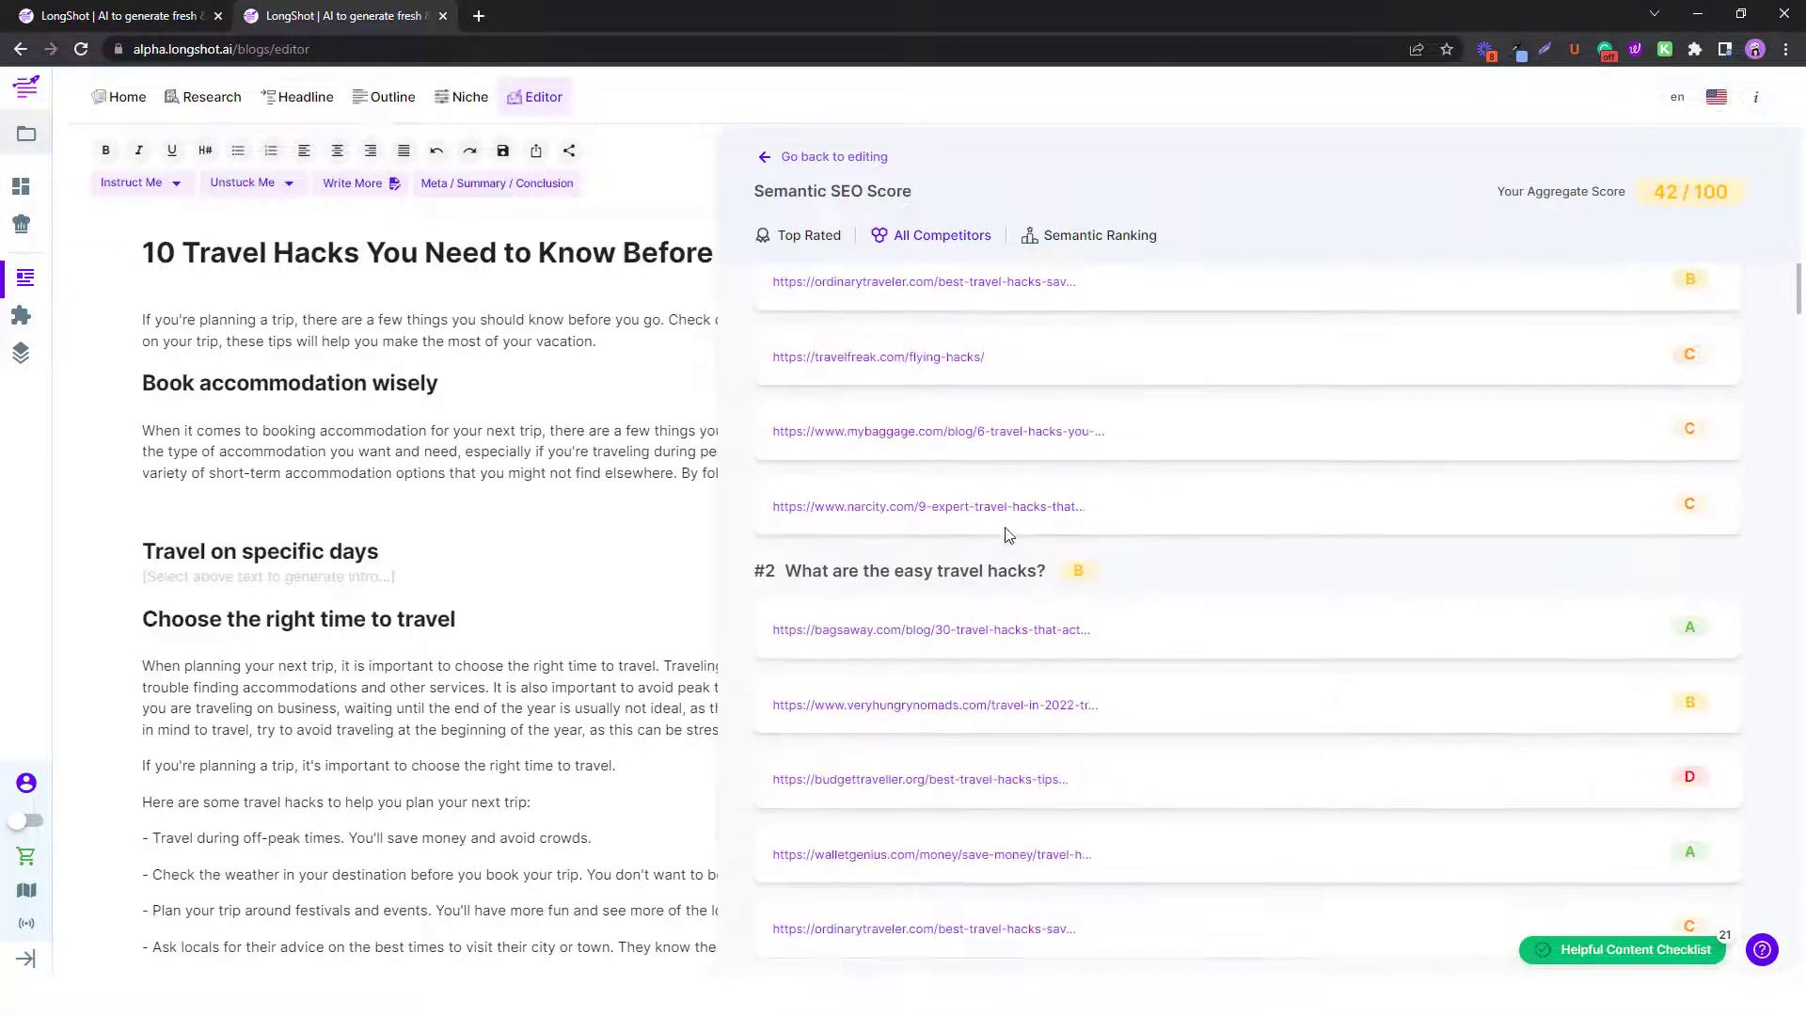
pyautogui.scroll(-11, 1573, 406)
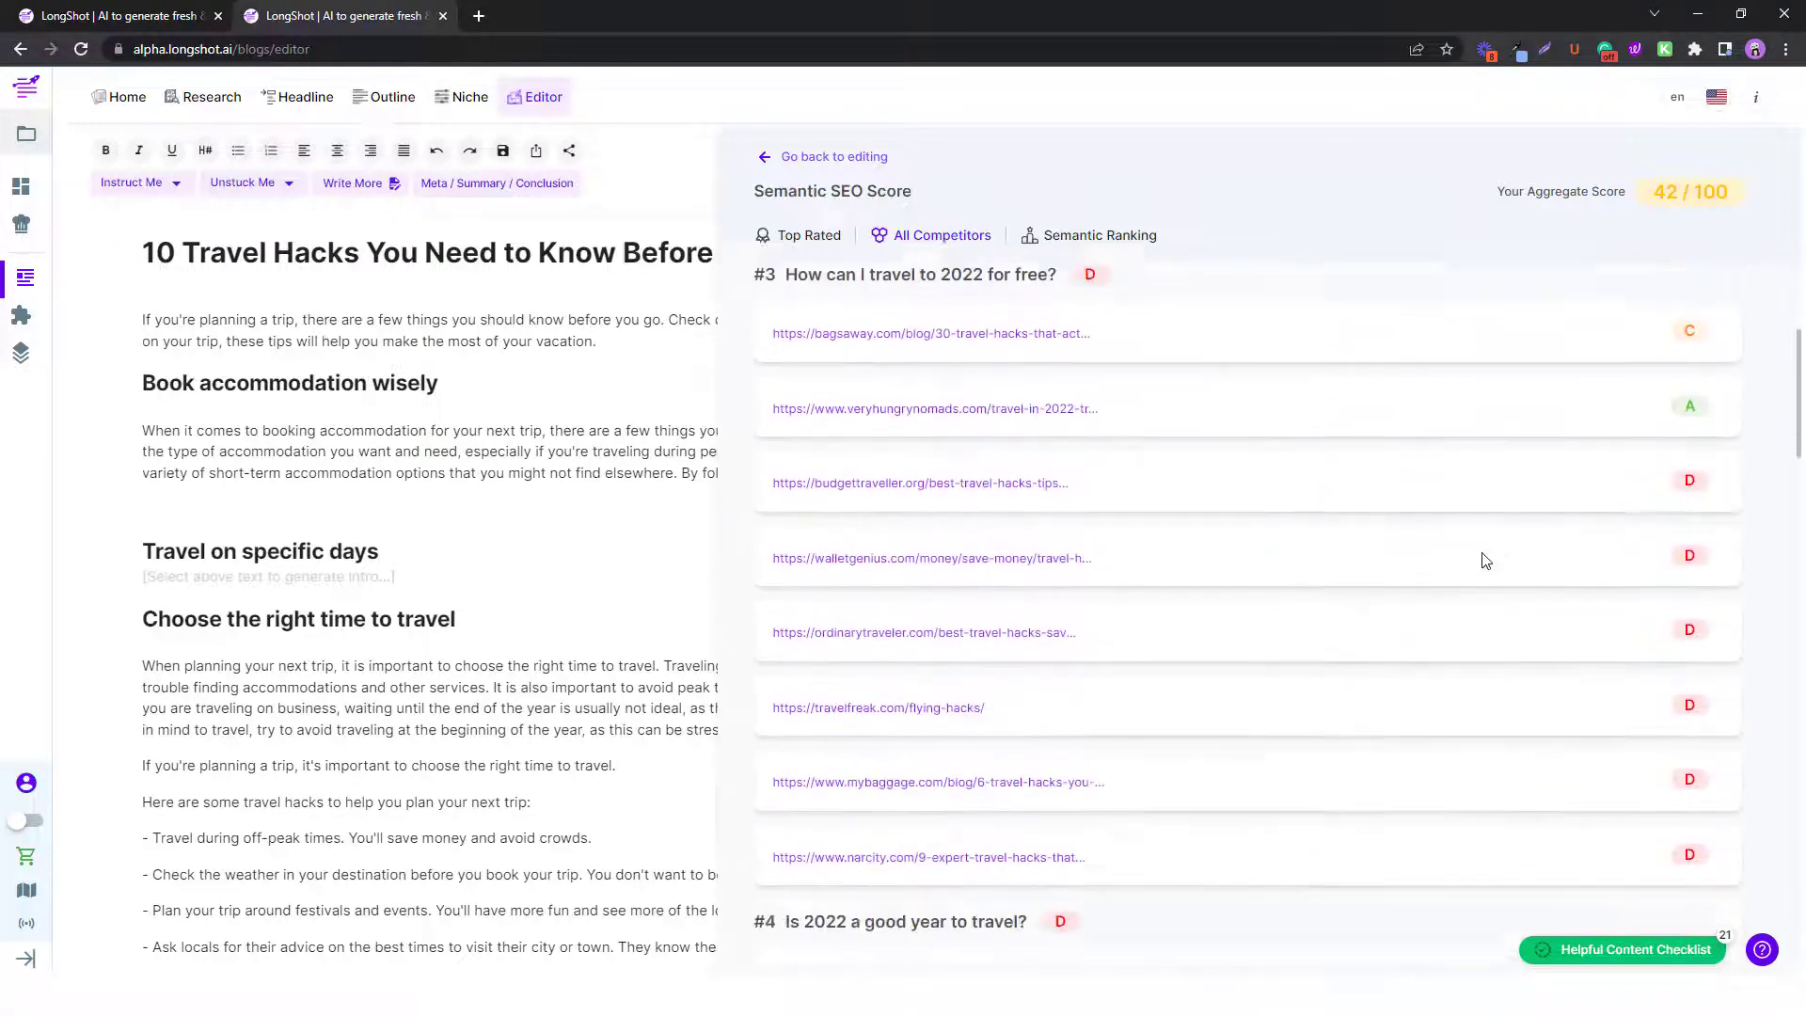
# Examine the Semantic Ranking to compare the current blog's position and score with the competitors.
pyautogui.click(1055, 243)
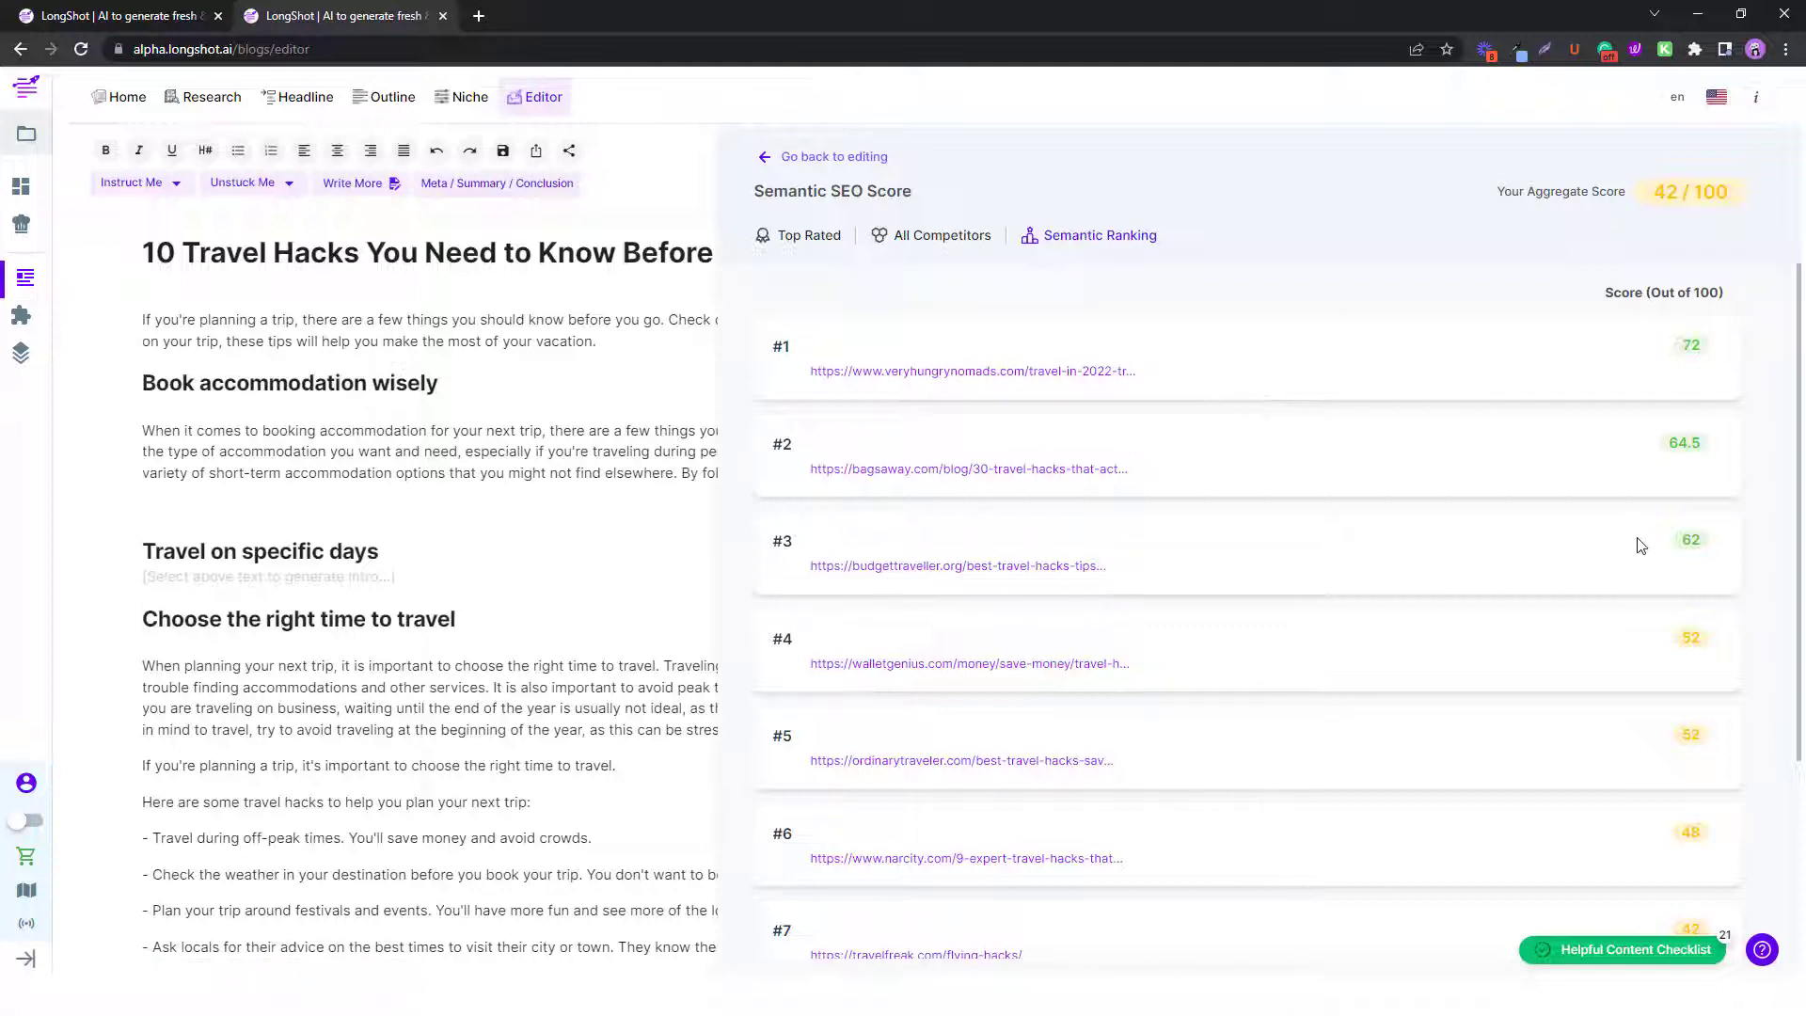
pyautogui.scroll(-3, 1655, 648)
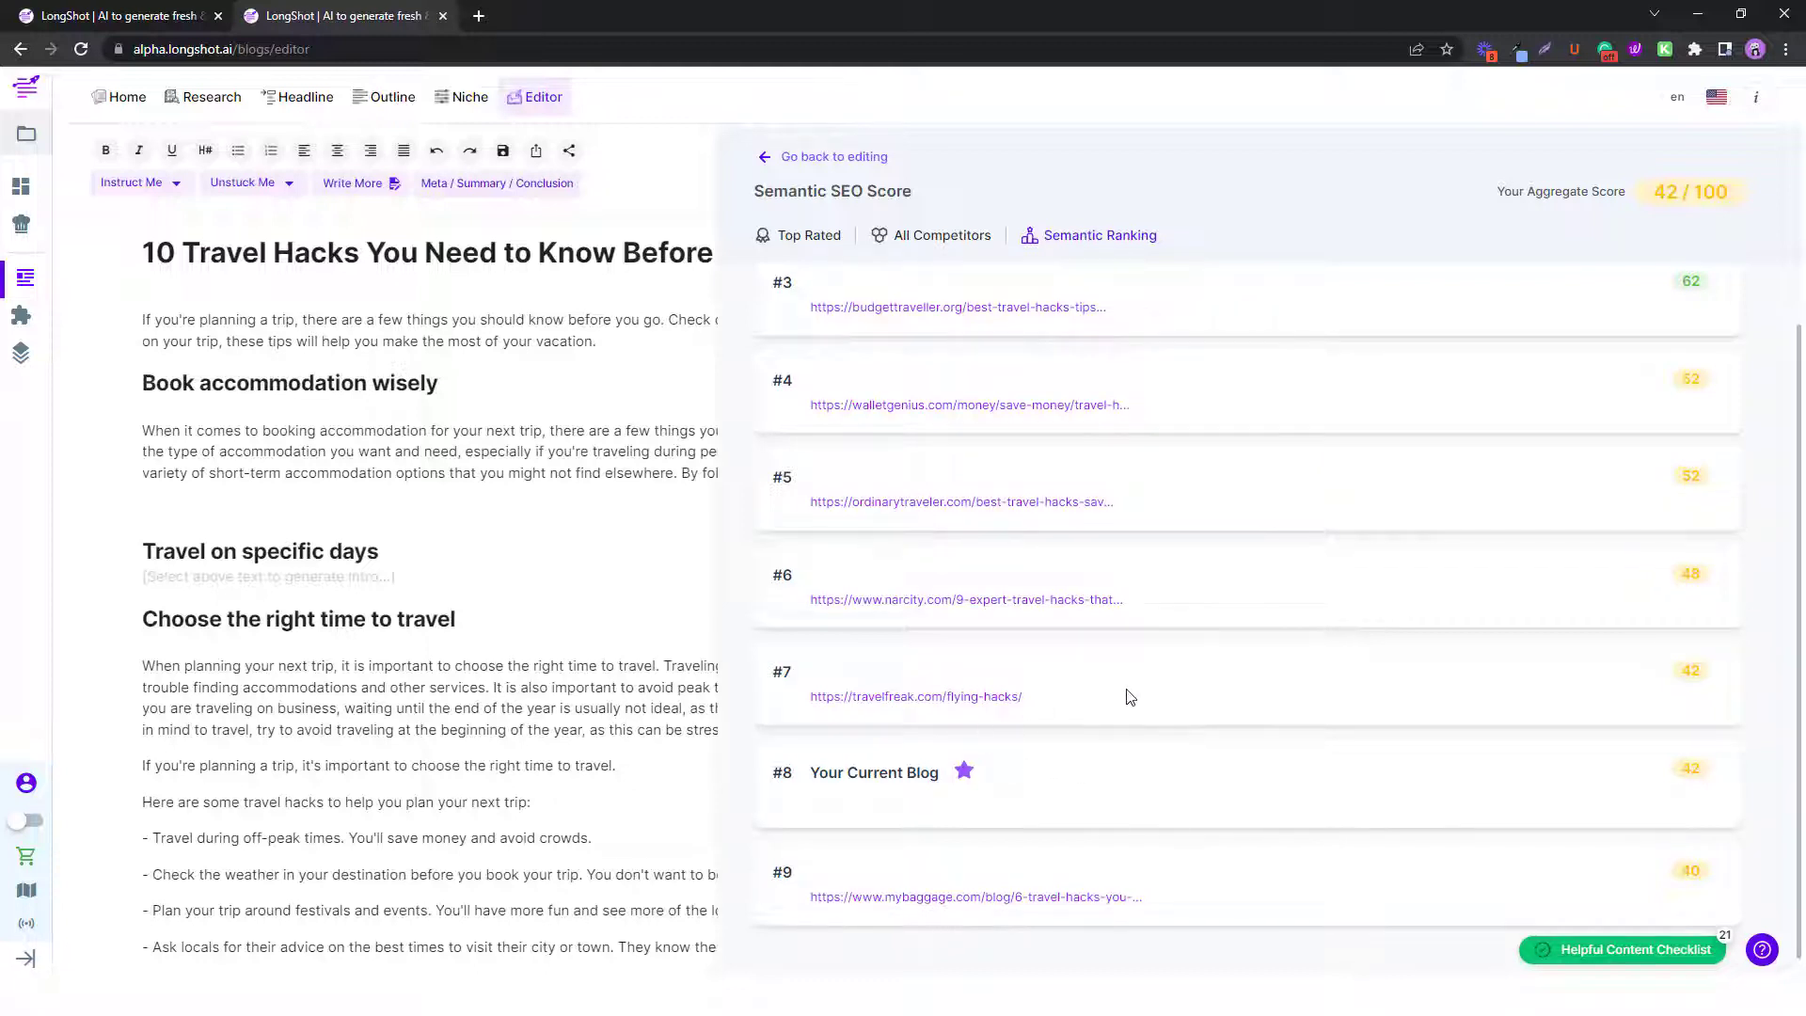
pyautogui.scroll(3, 1354, 645)
pyautogui.scroll(-3, 1460, 767)
pyautogui.scroll(3, 1459, 752)
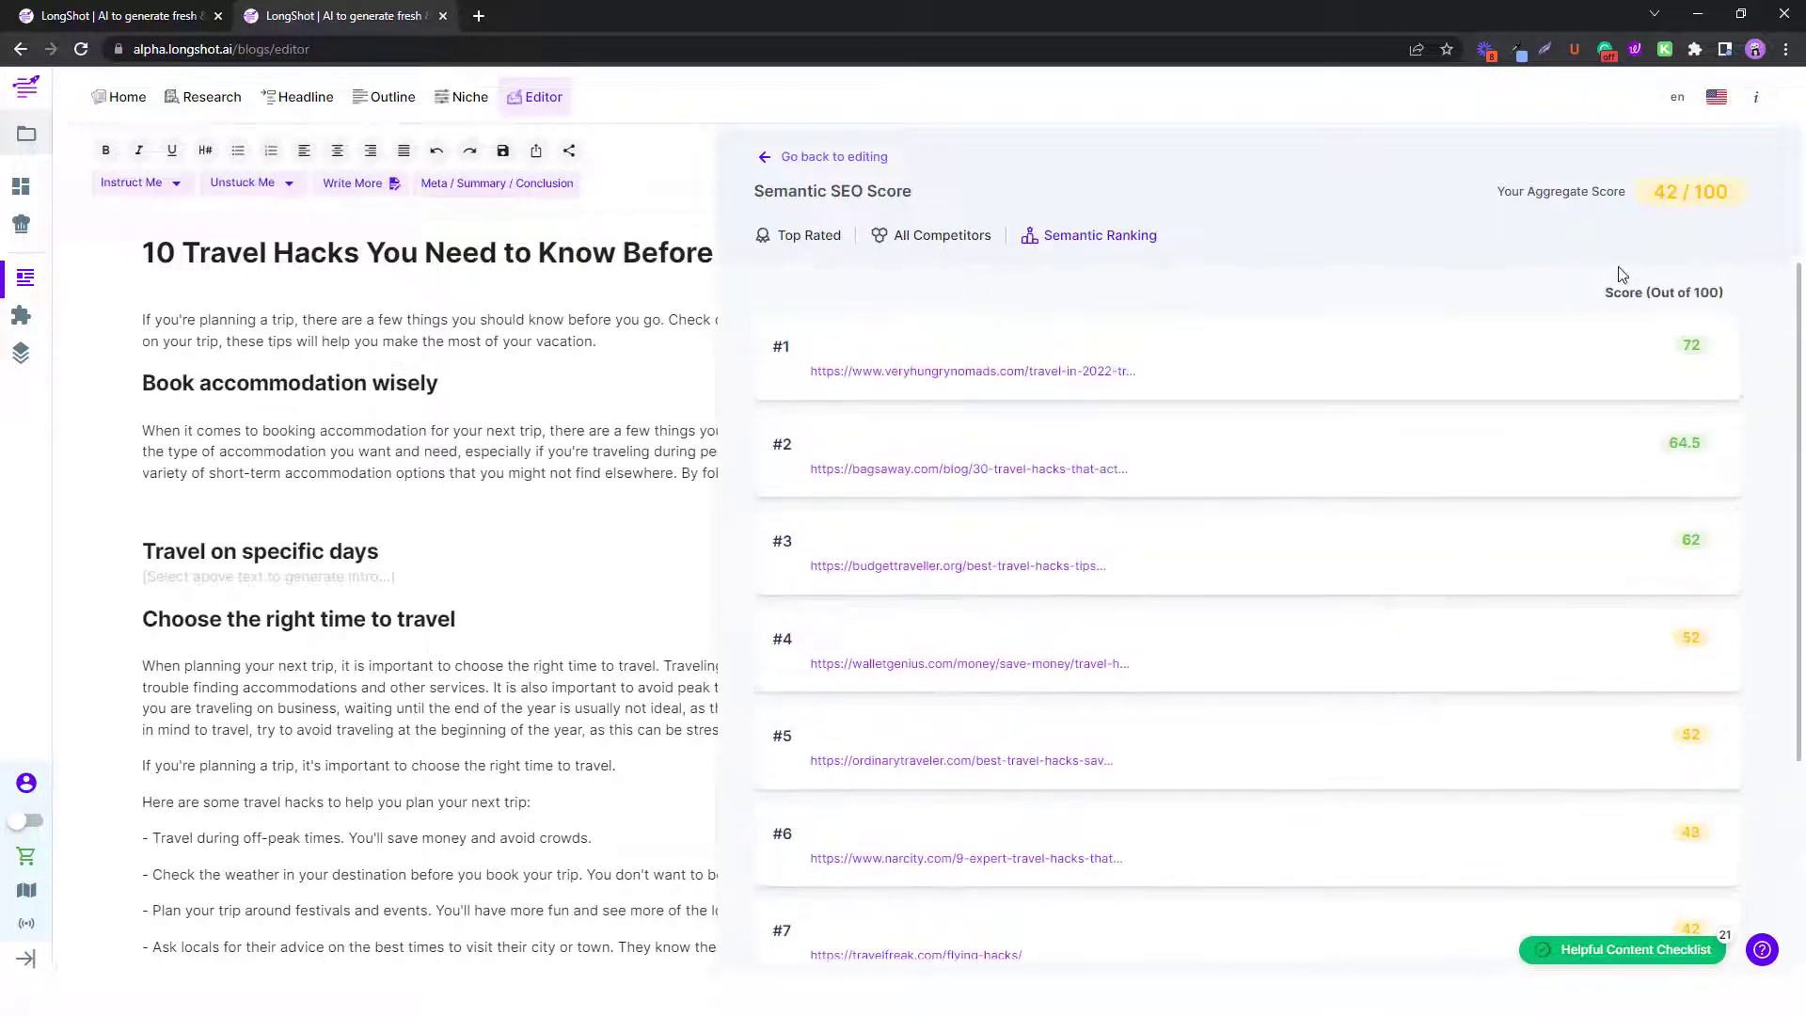
# Return from the Semantic SEO Score details to the editor and glance at the research fact sheets for Travel Hacks 2022.
pyautogui.click(769, 157)
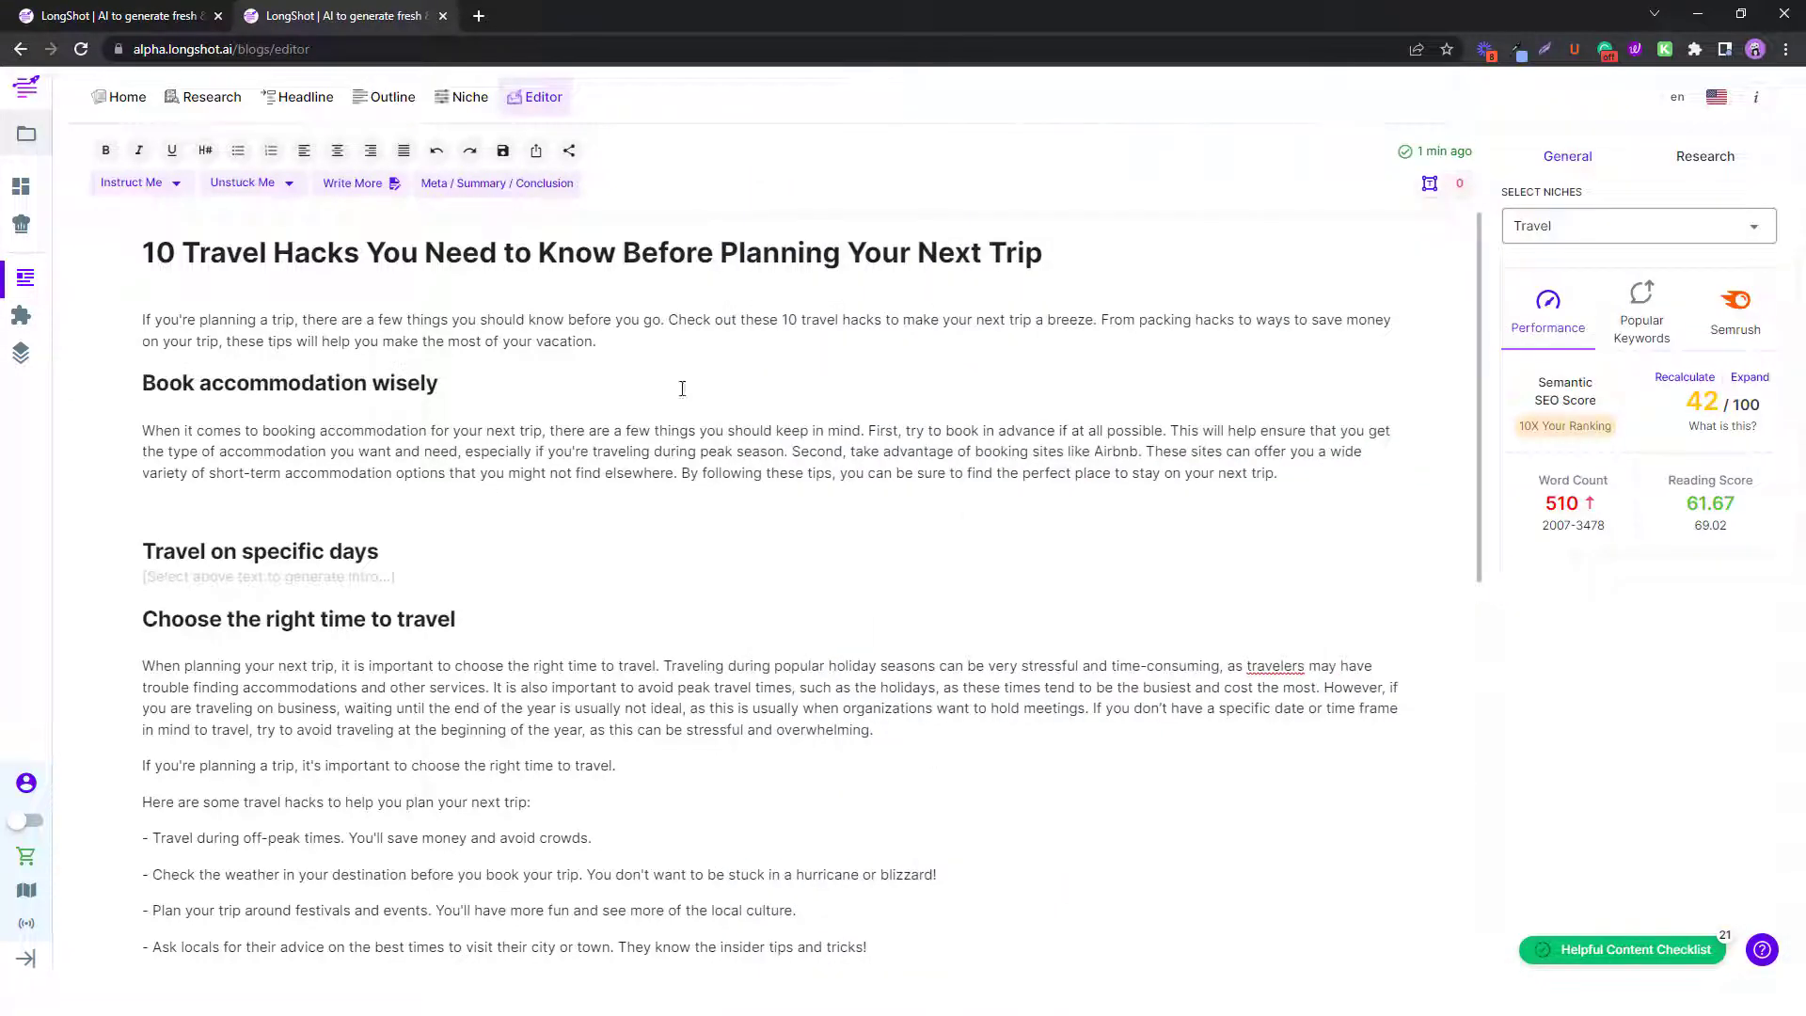
pyautogui.click(1704, 156)
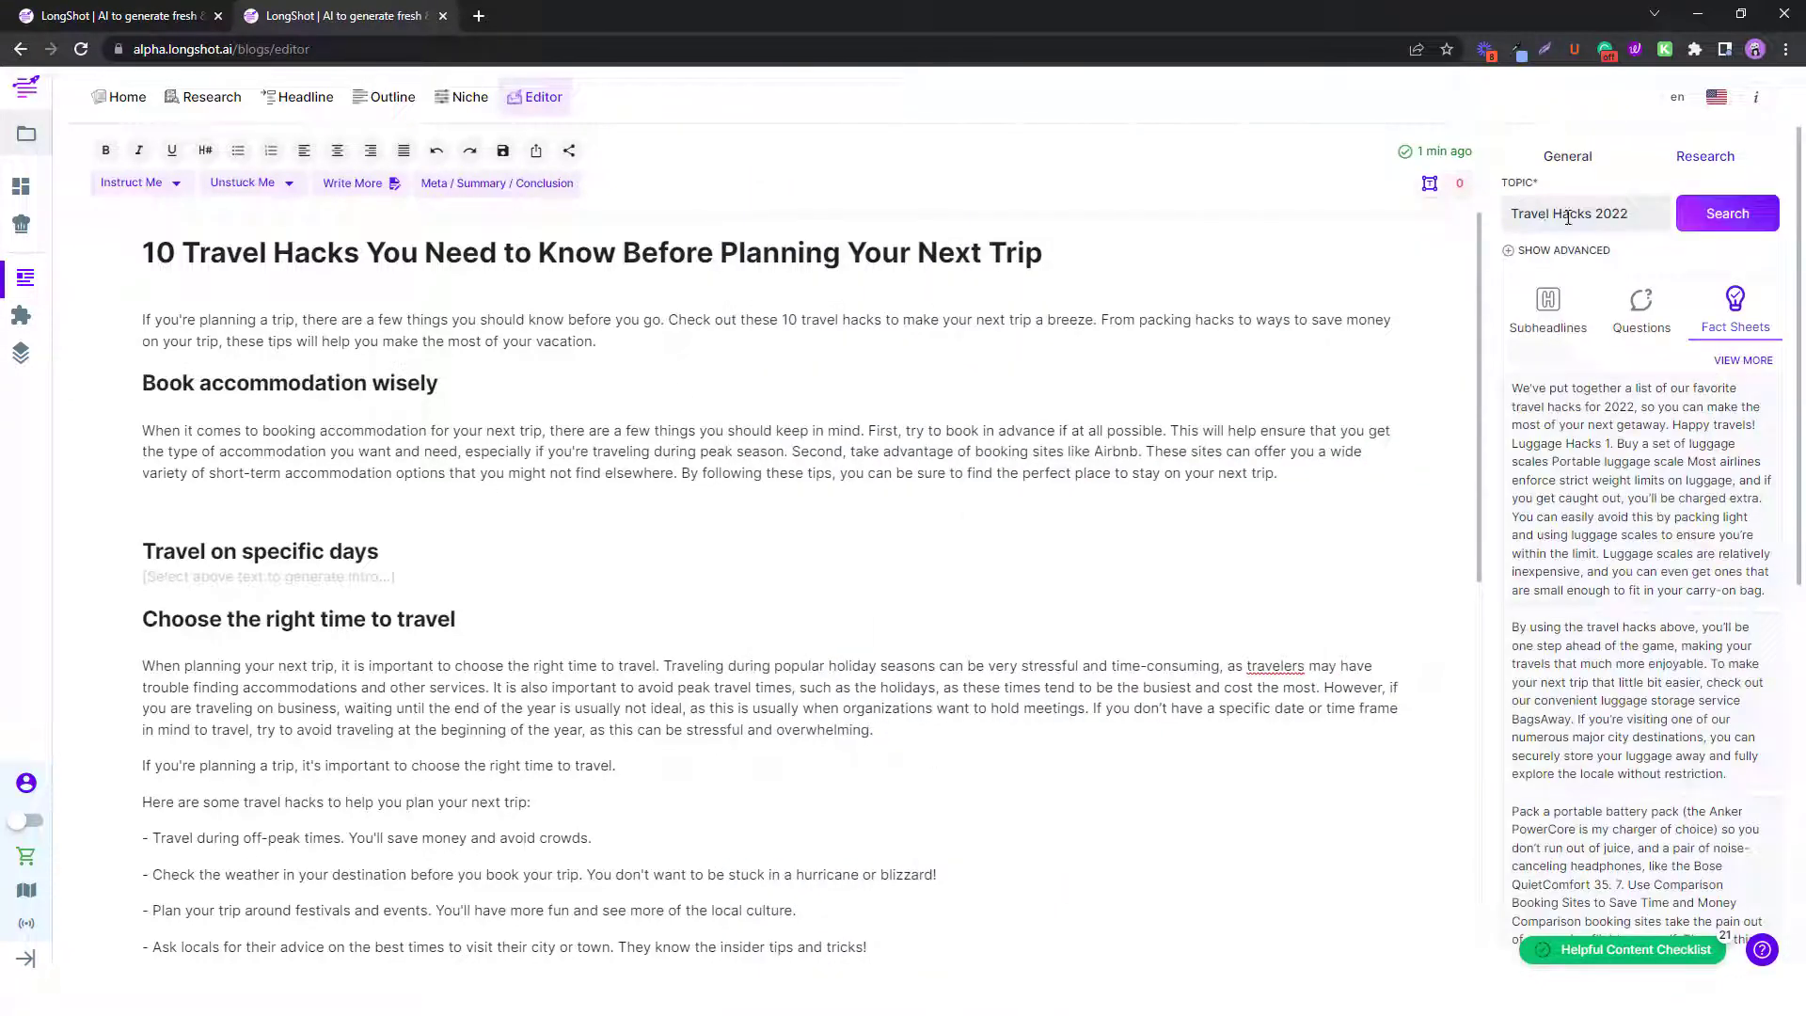
pyautogui.click(1584, 159)
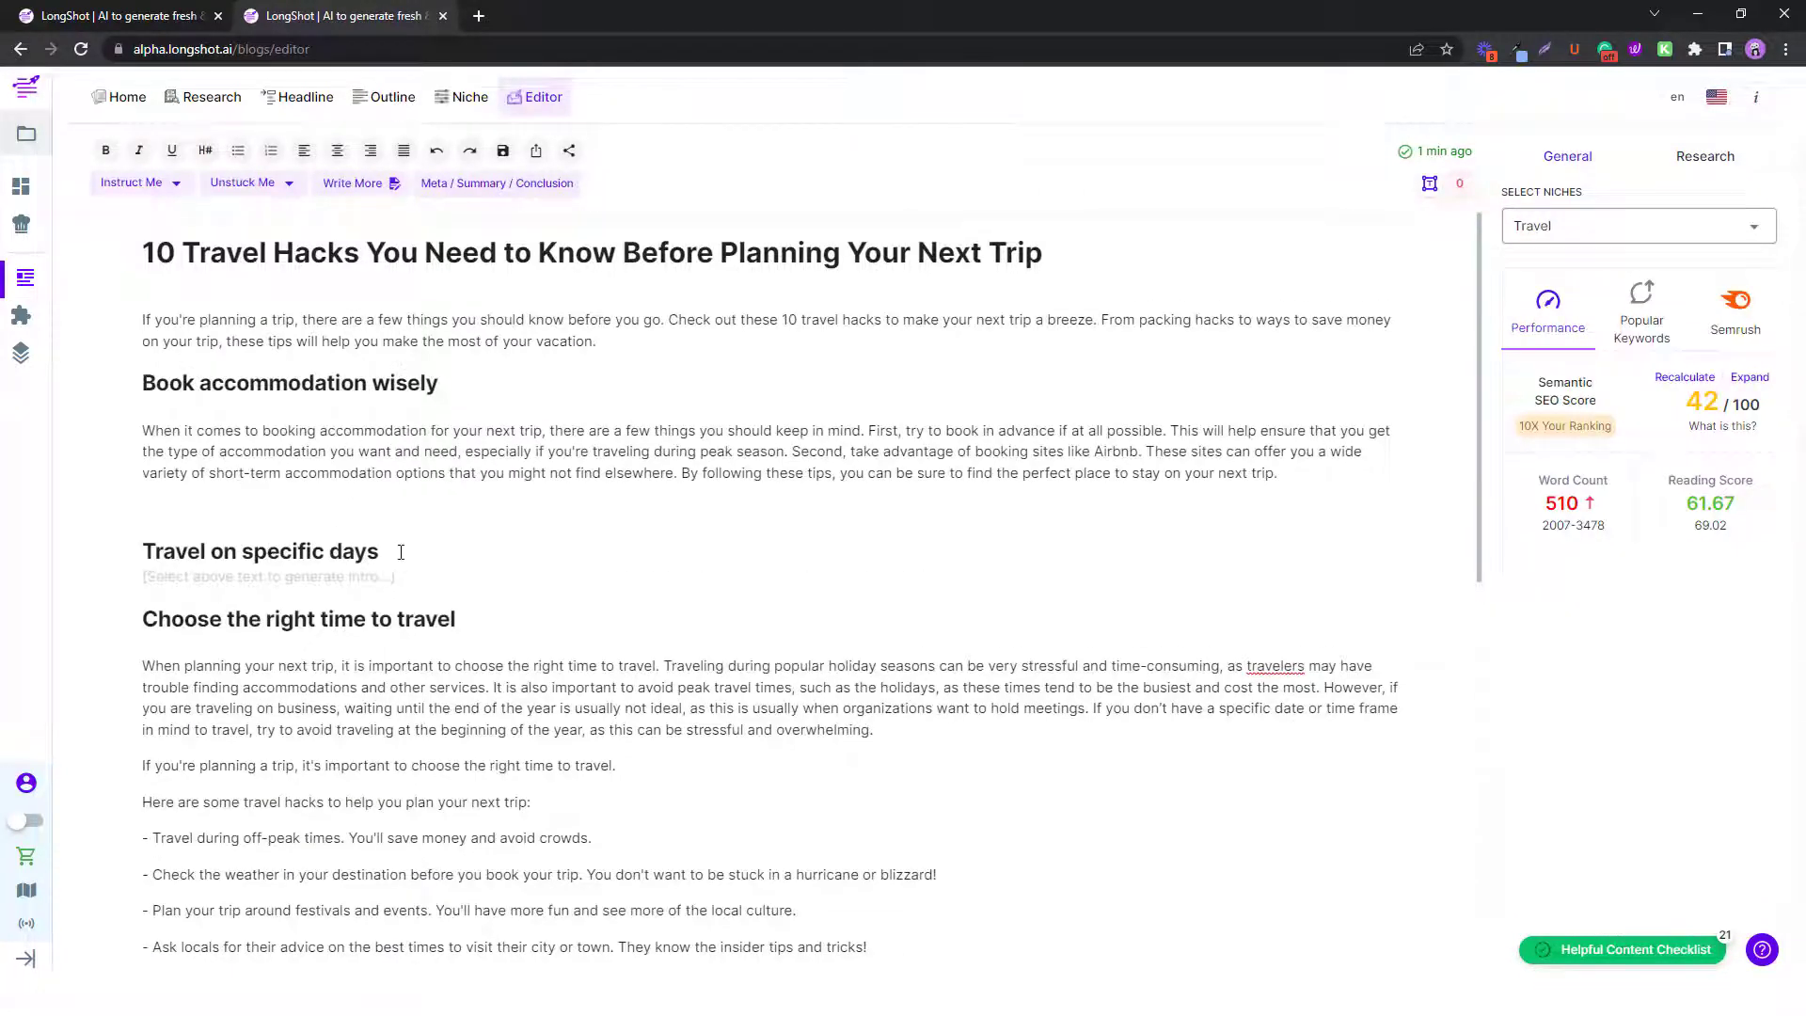
# Draft the AI instruction "Write about why Travelling on specific days", reusing the copied section heading.
pyautogui.moveTo(401, 552); pyautogui.dragTo(109, 565)
pyautogui.hotkey('ctrl', 'c')
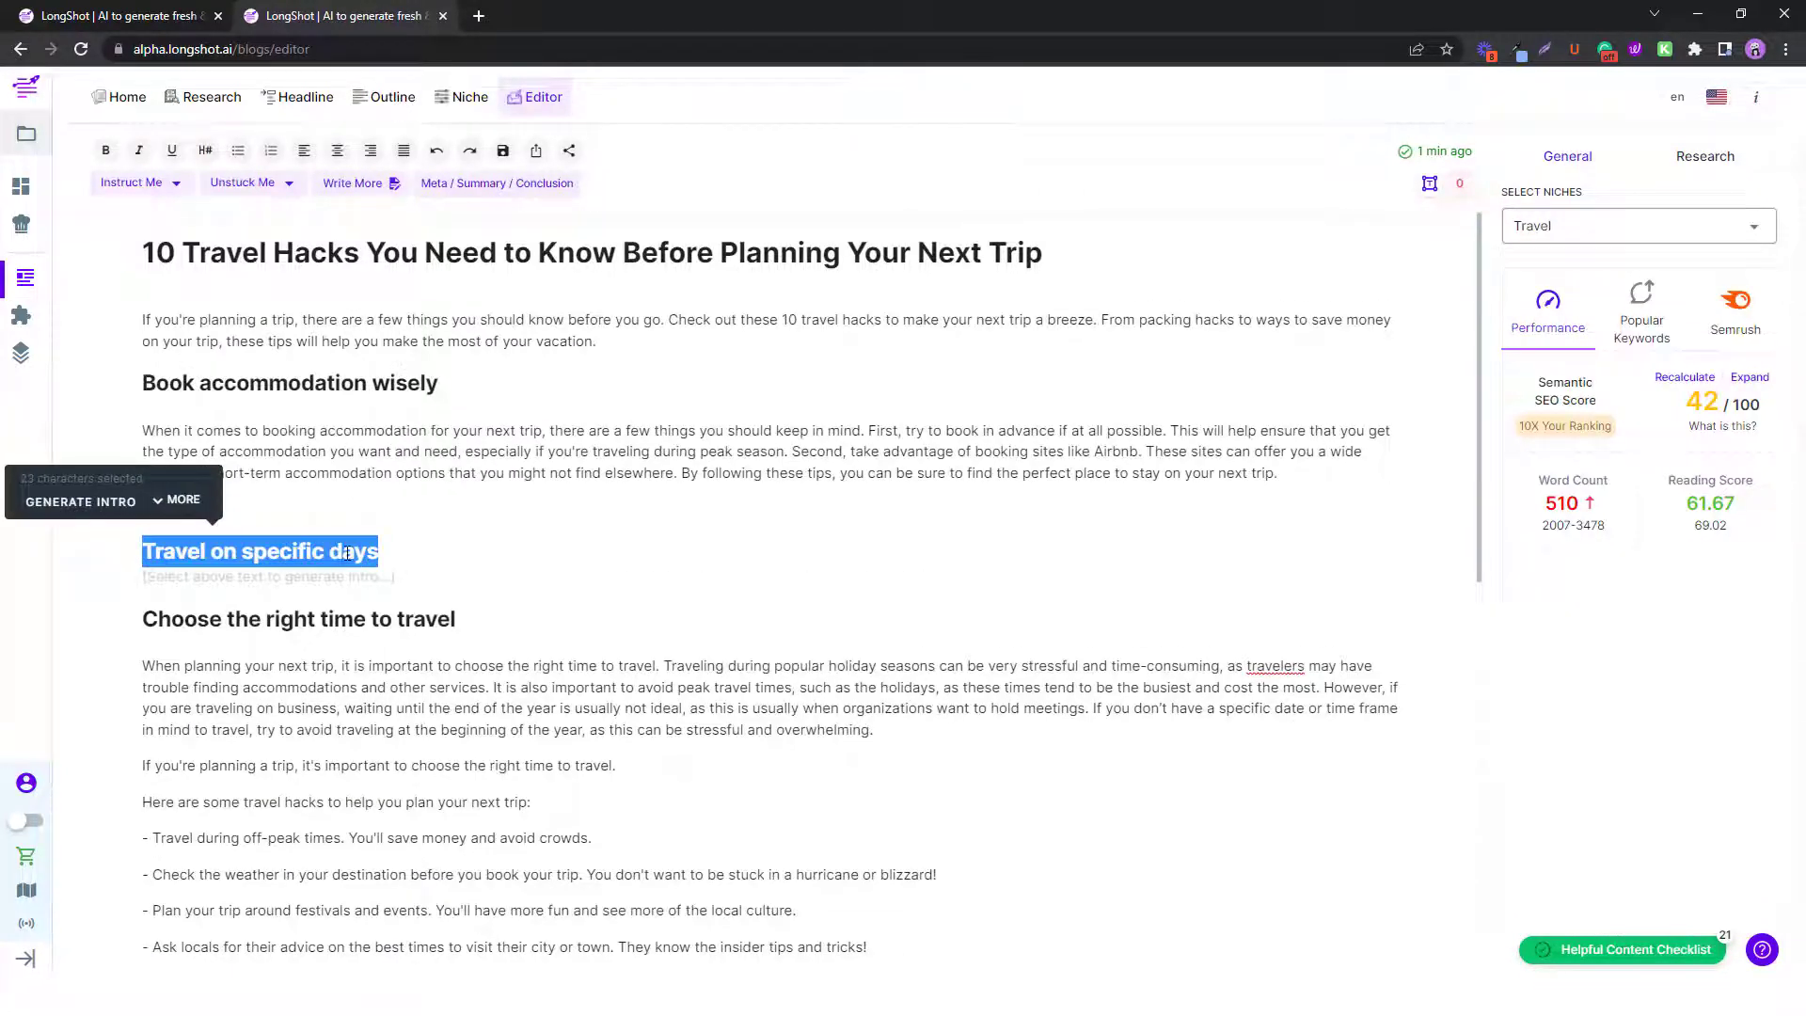
pyautogui.press('Up')
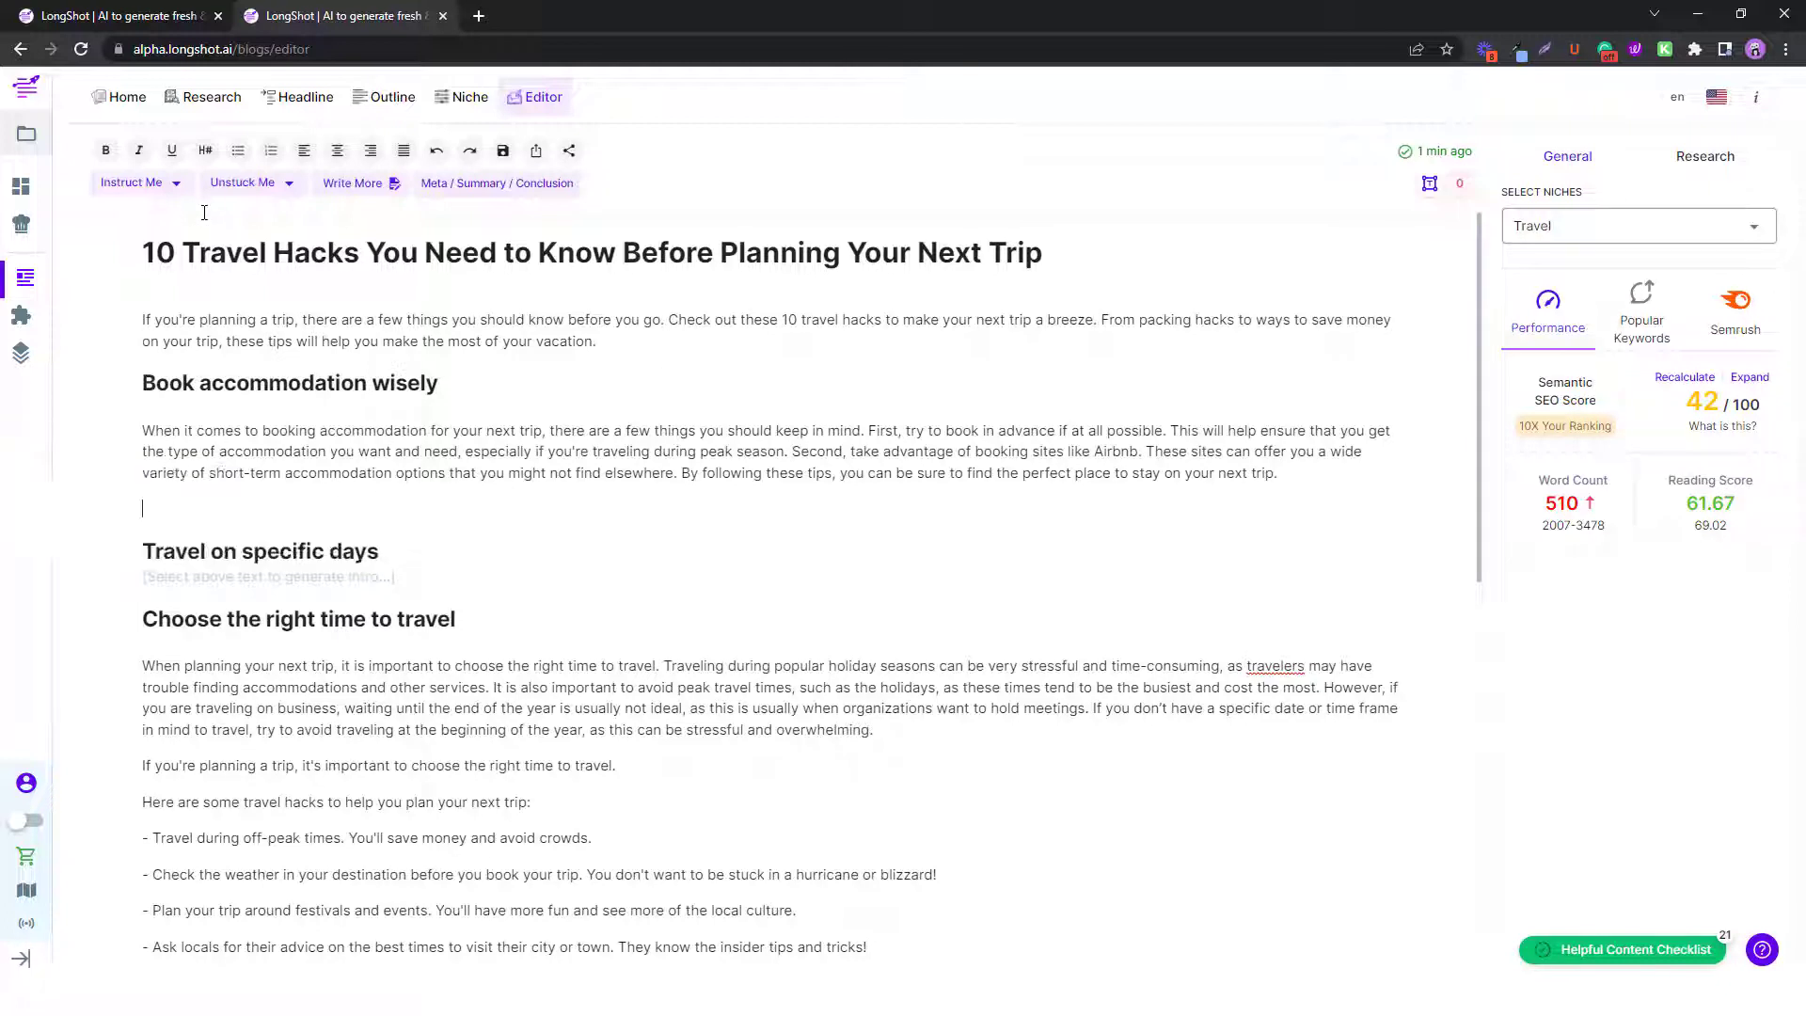
pyautogui.click(136, 184)
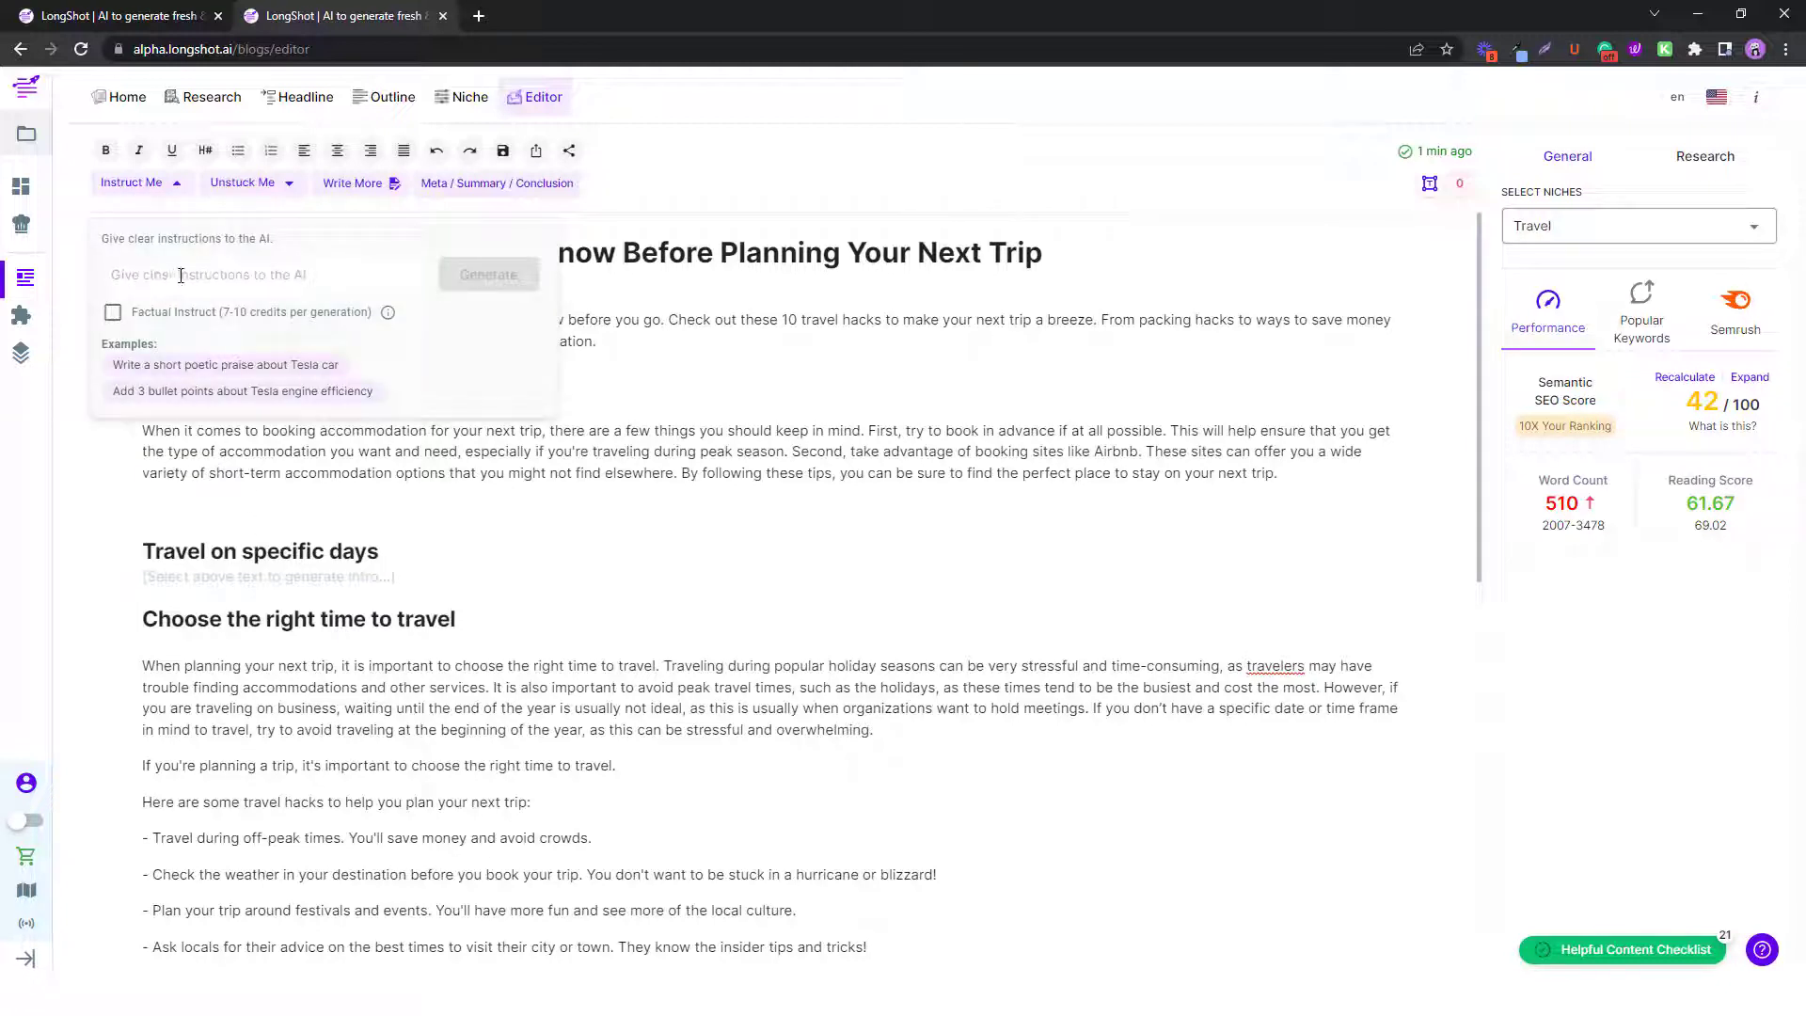
pyautogui.write('Write about')
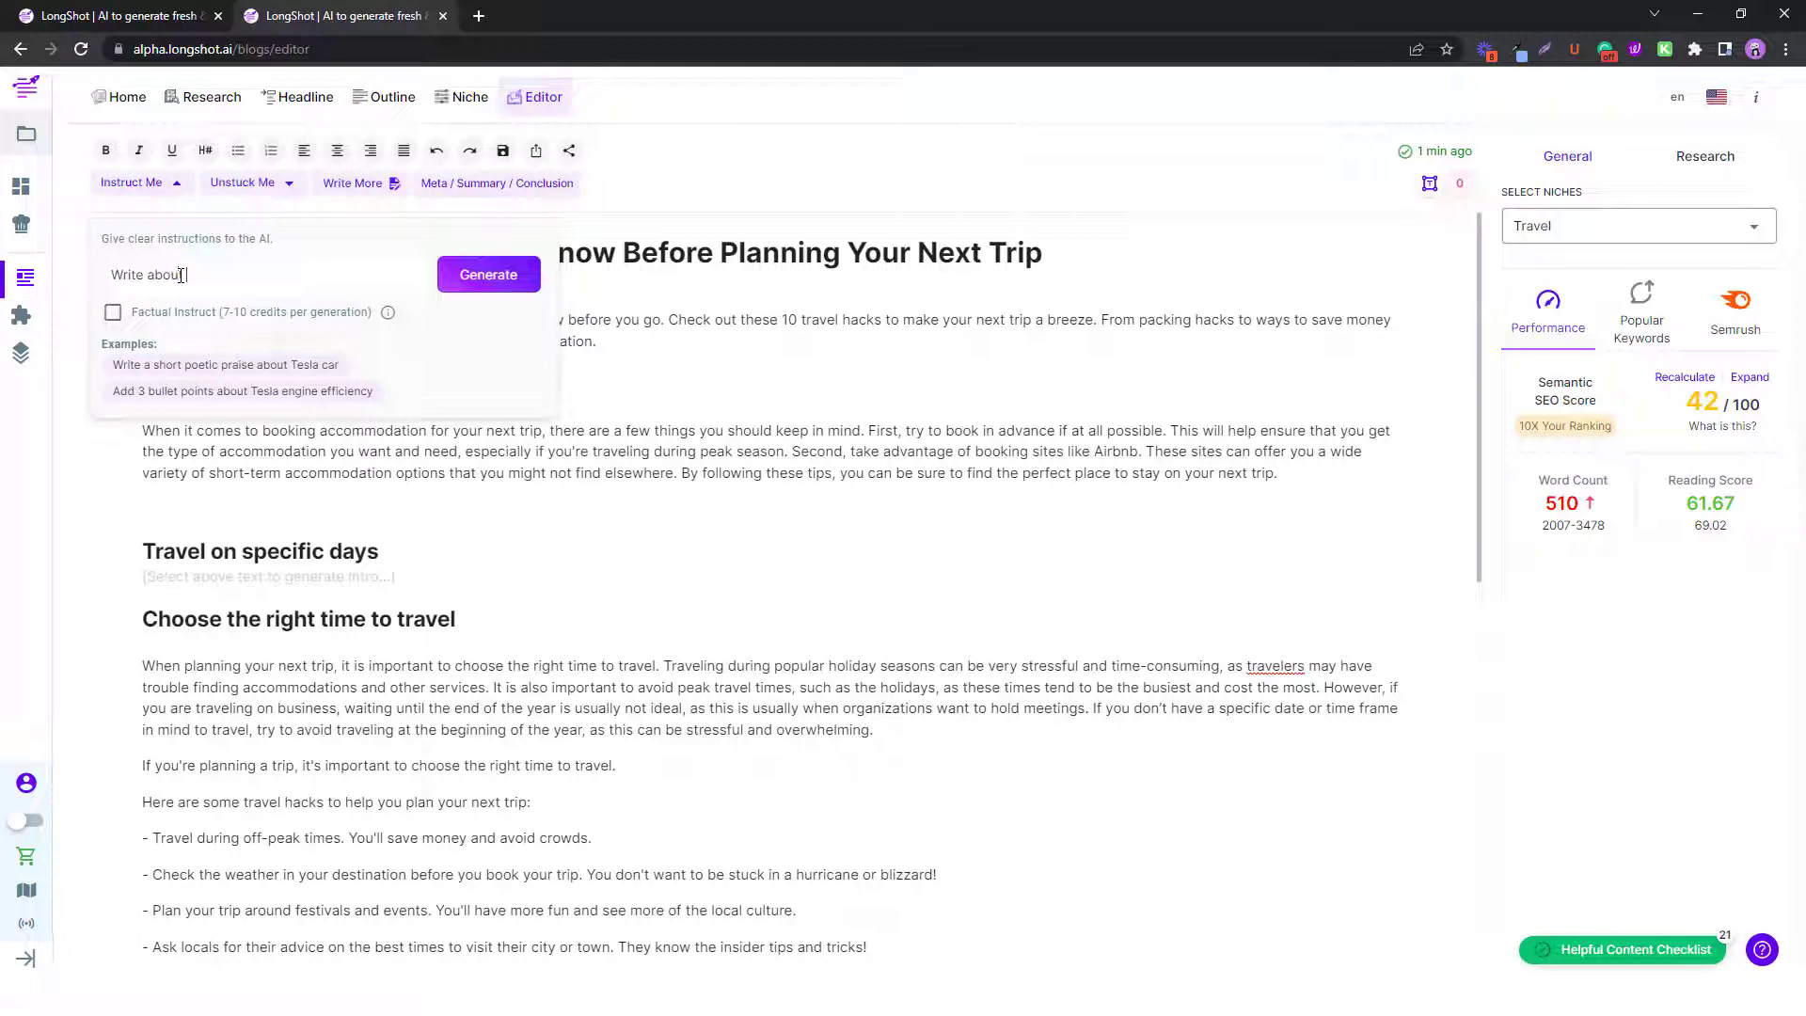
pyautogui.write(' why')
pyautogui.hotkey('ctrl', 'v')
pyautogui.write('ling')
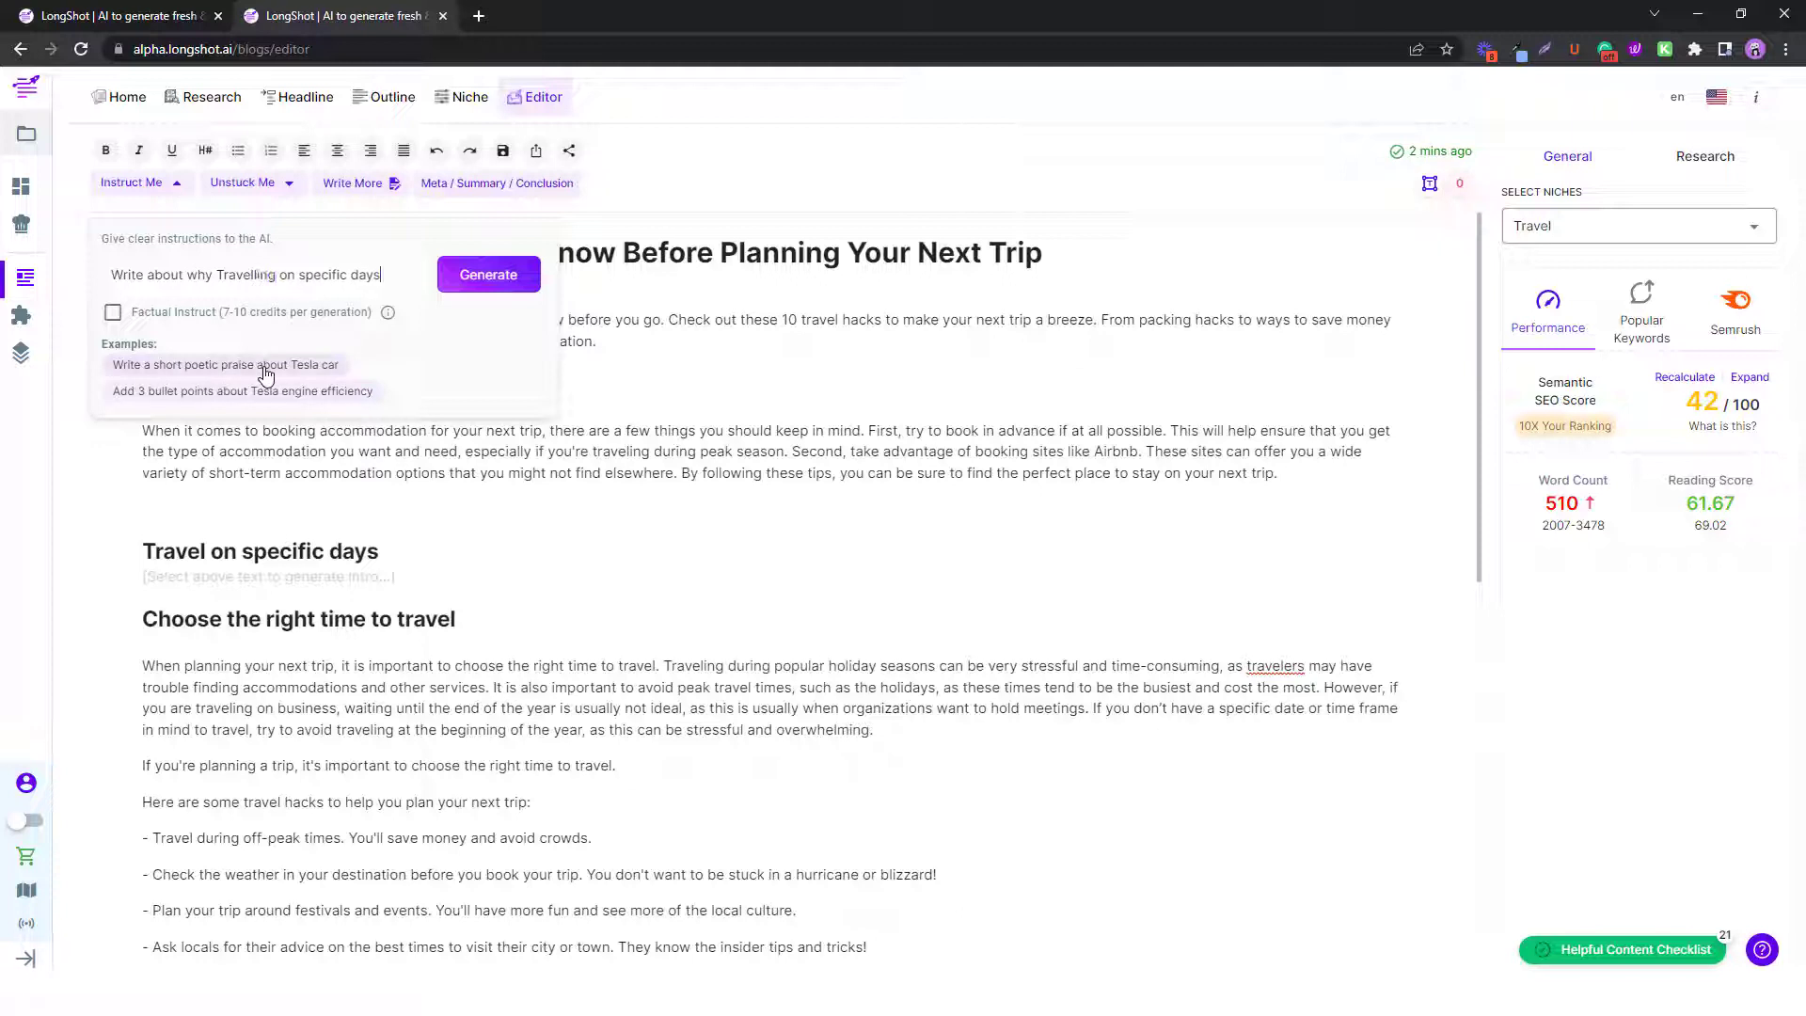
pyautogui.click(554, 303)
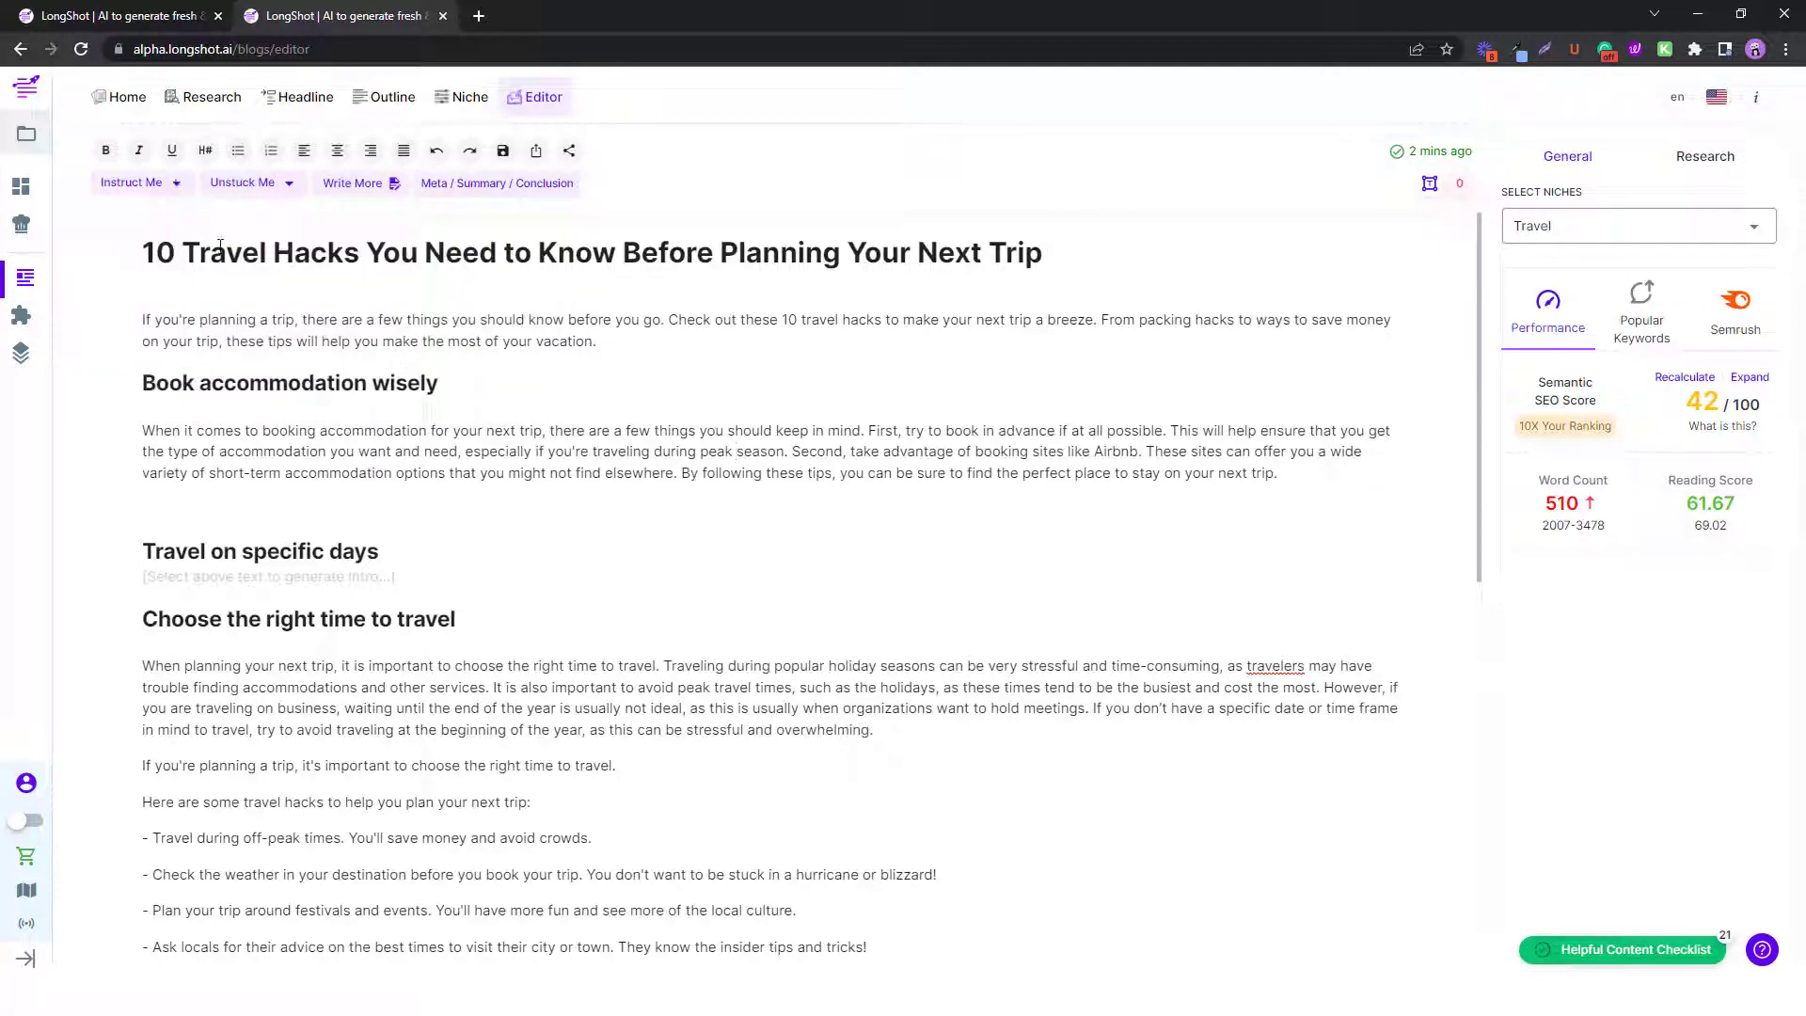
# Extend the AI instruction with "is a cool Travel Hack You Need to Know Before Planning Your Next Trip", reusing the article title's wording.
pyautogui.moveTo(181, 252); pyautogui.dragTo(1086, 262)
pyautogui.hotkey('ctrl', 'c')
pyautogui.click(157, 191)
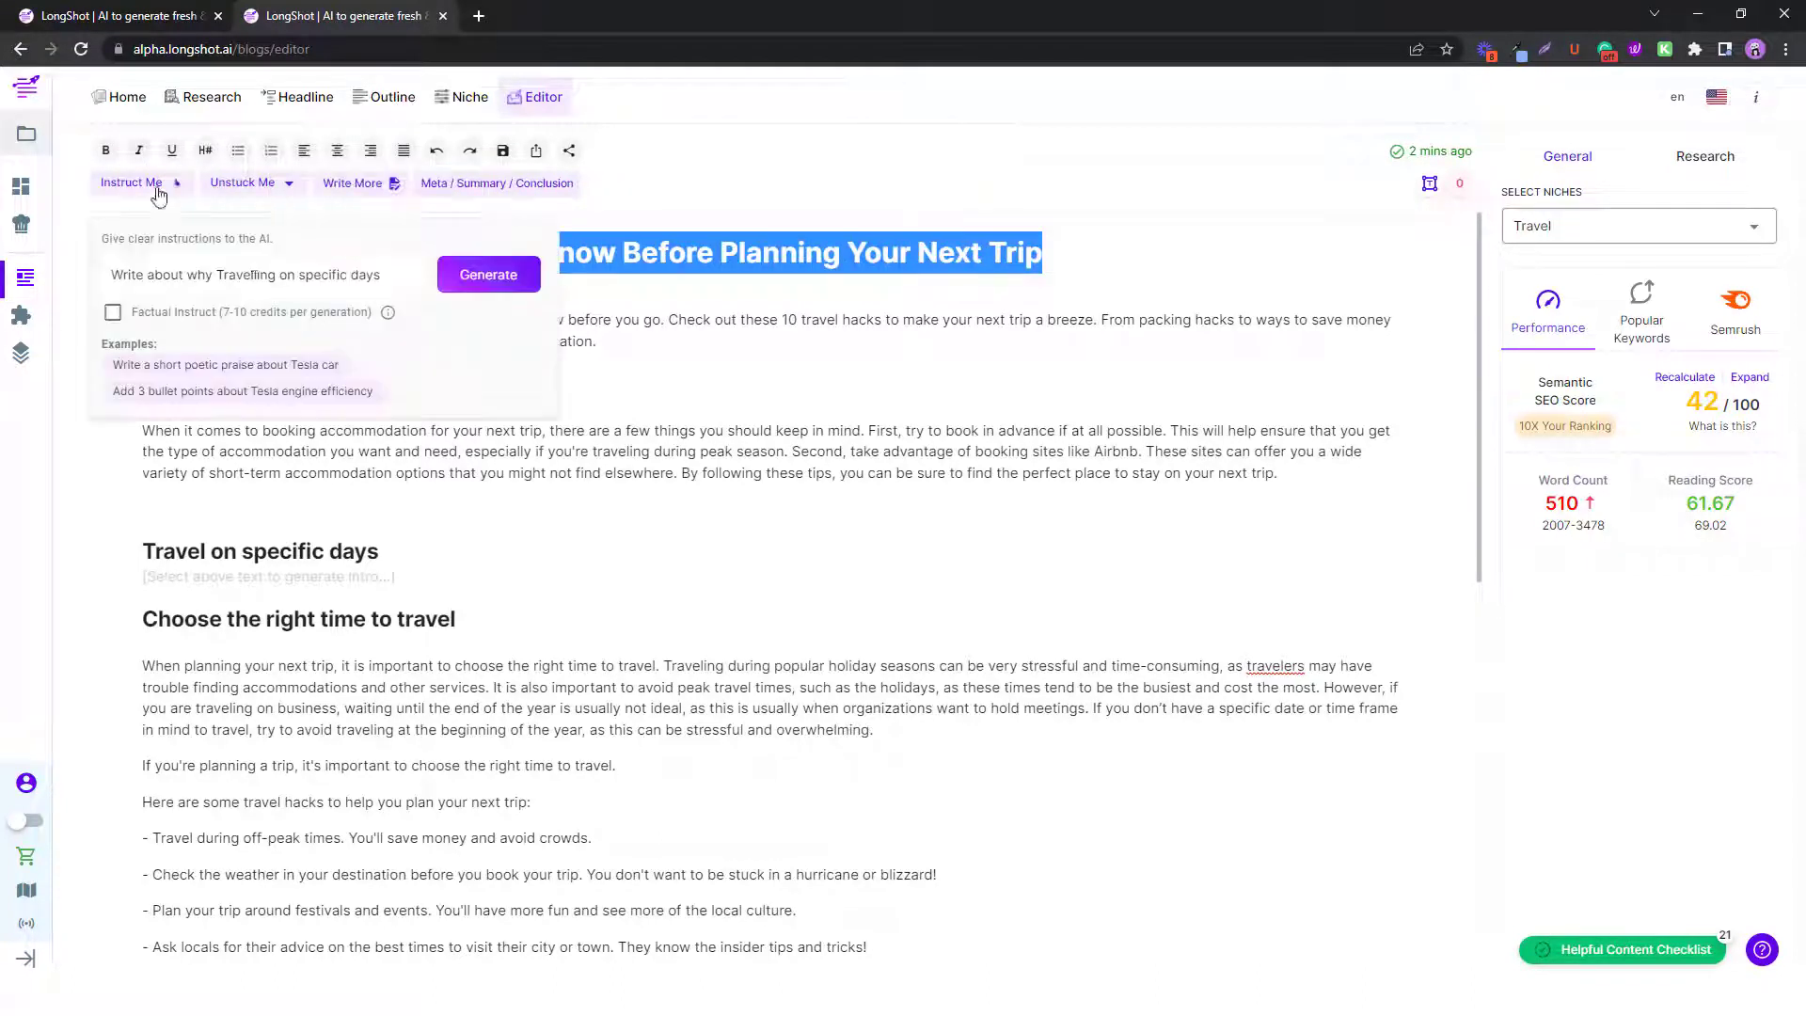
pyautogui.click(372, 274)
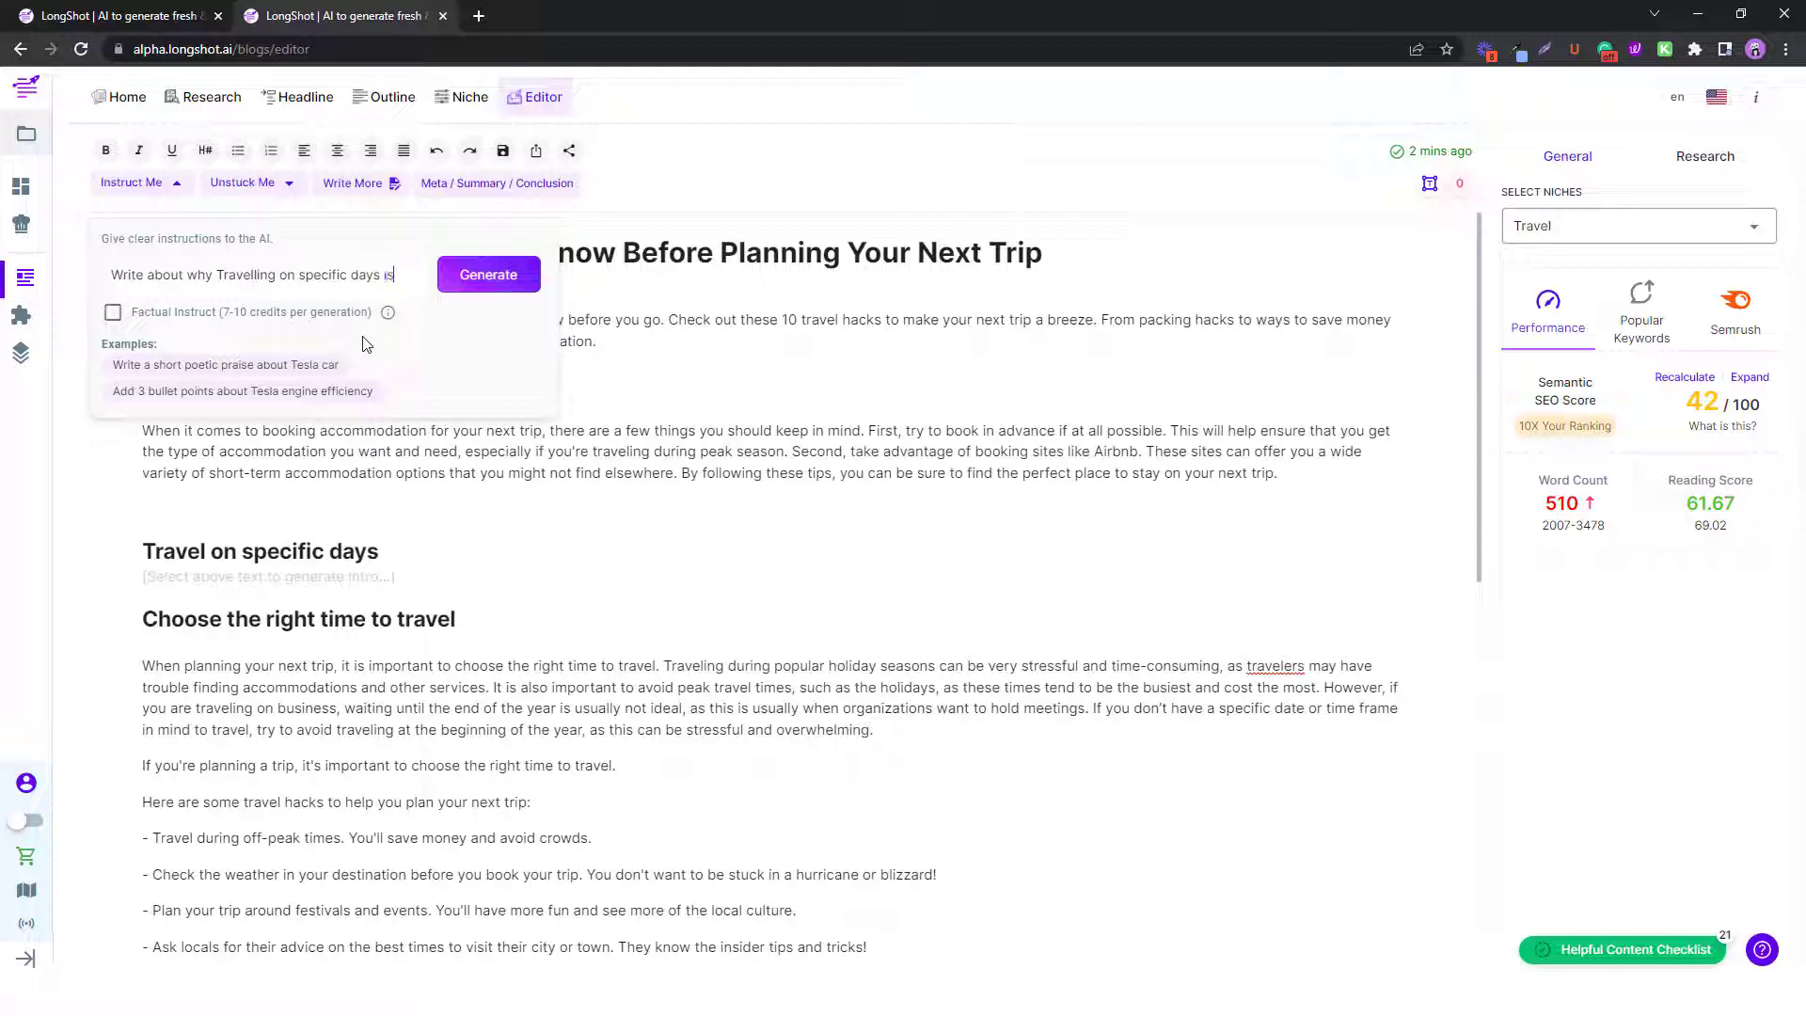
pyautogui.write('a co')
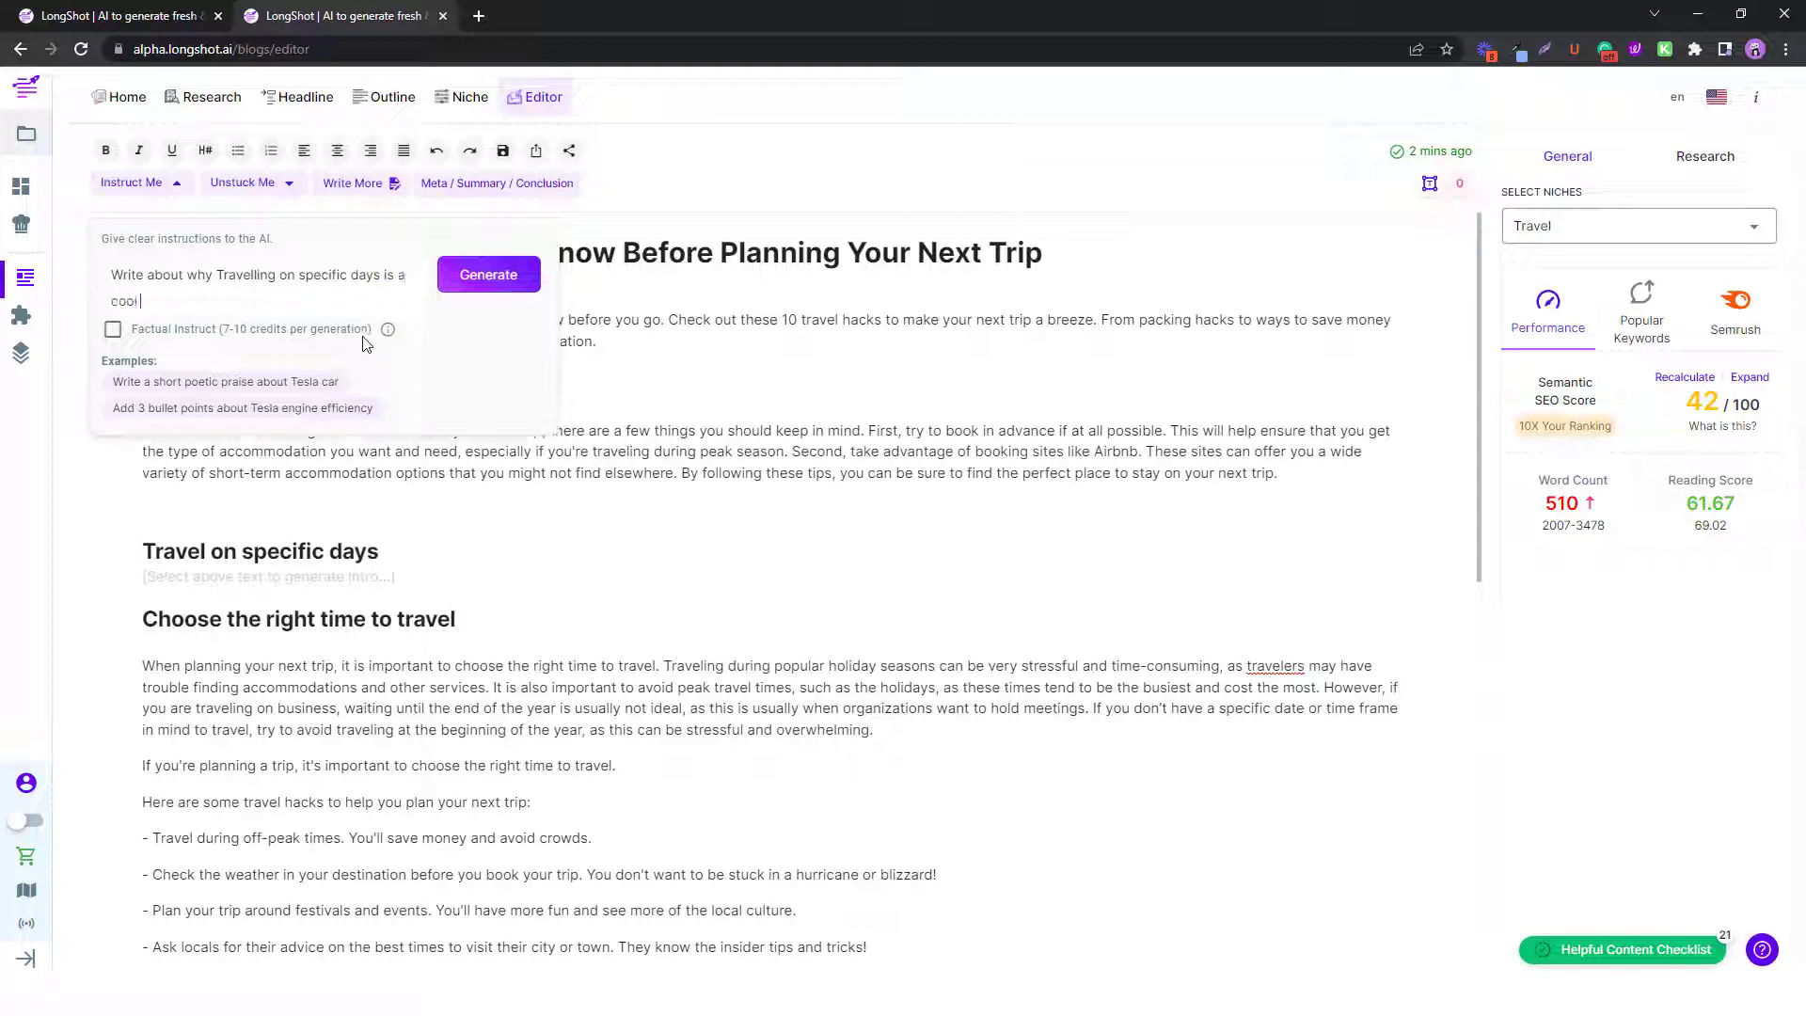
pyautogui.write('ol')
pyautogui.hotkey('ctrl', 'v')
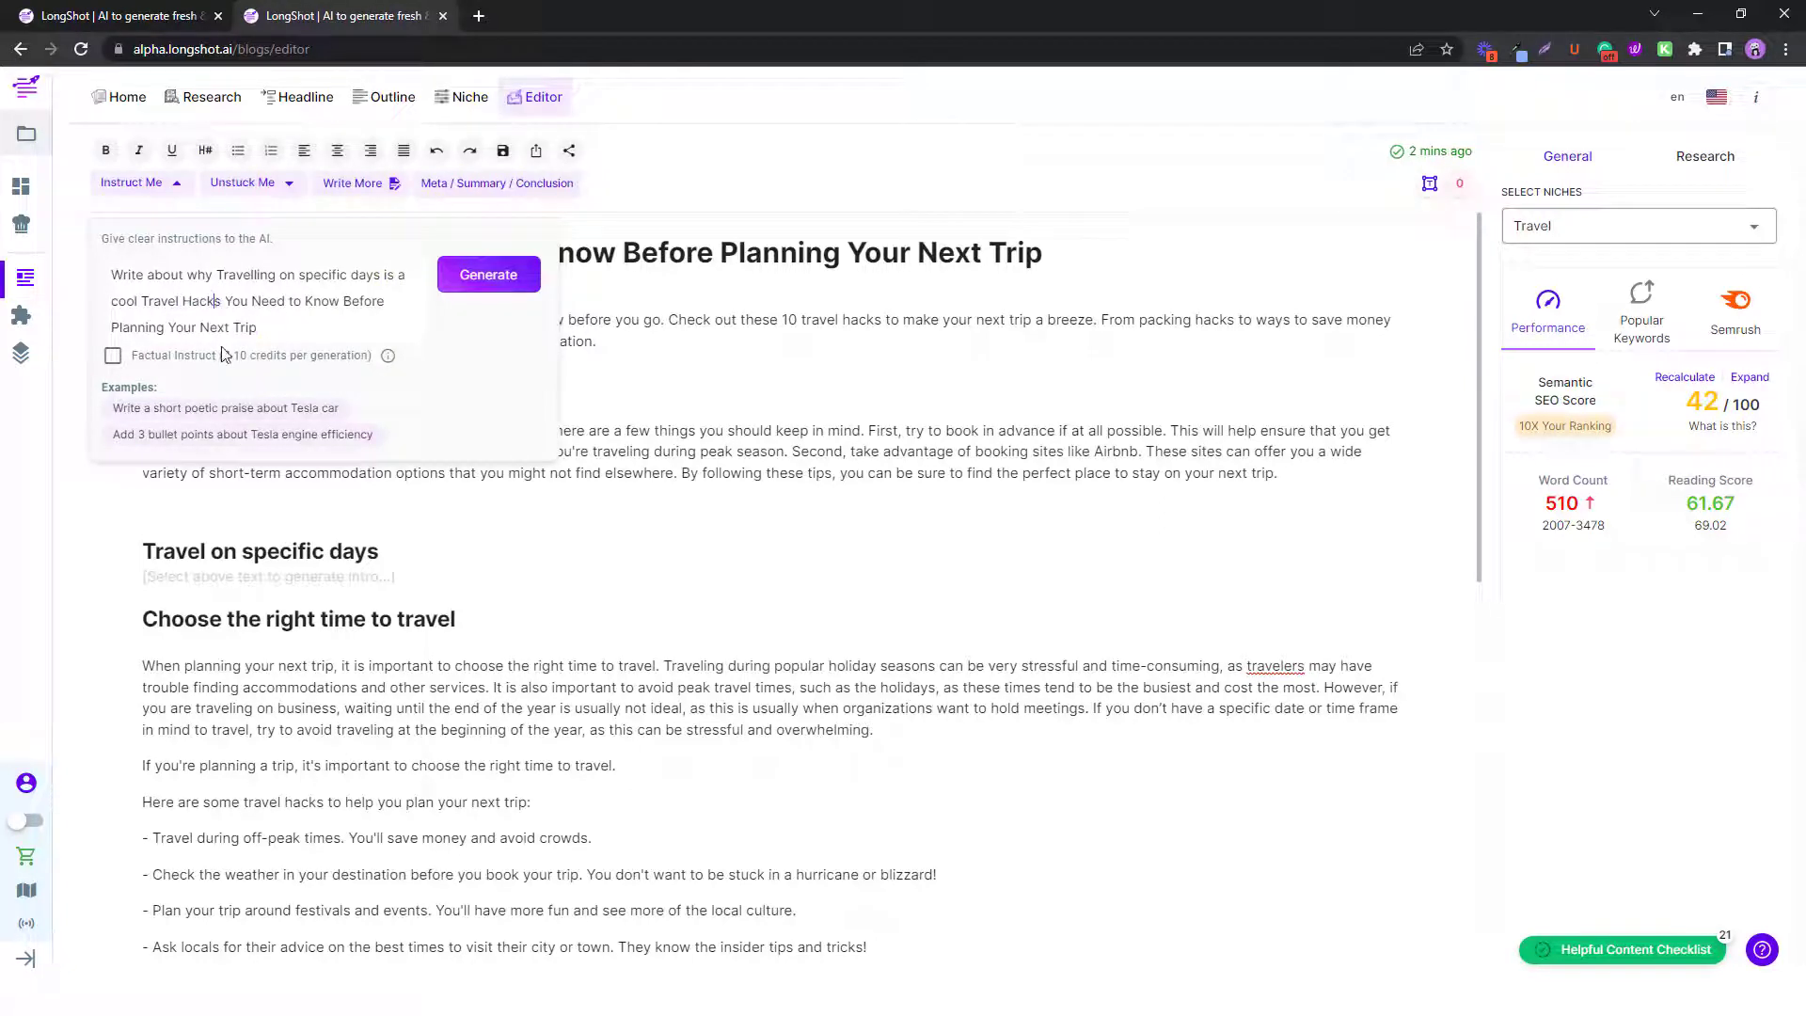
pyautogui.press('Delete')
# Generate text from the instruction below the "Travel on specific days" heading and read through the result.
pyautogui.click(187, 571)
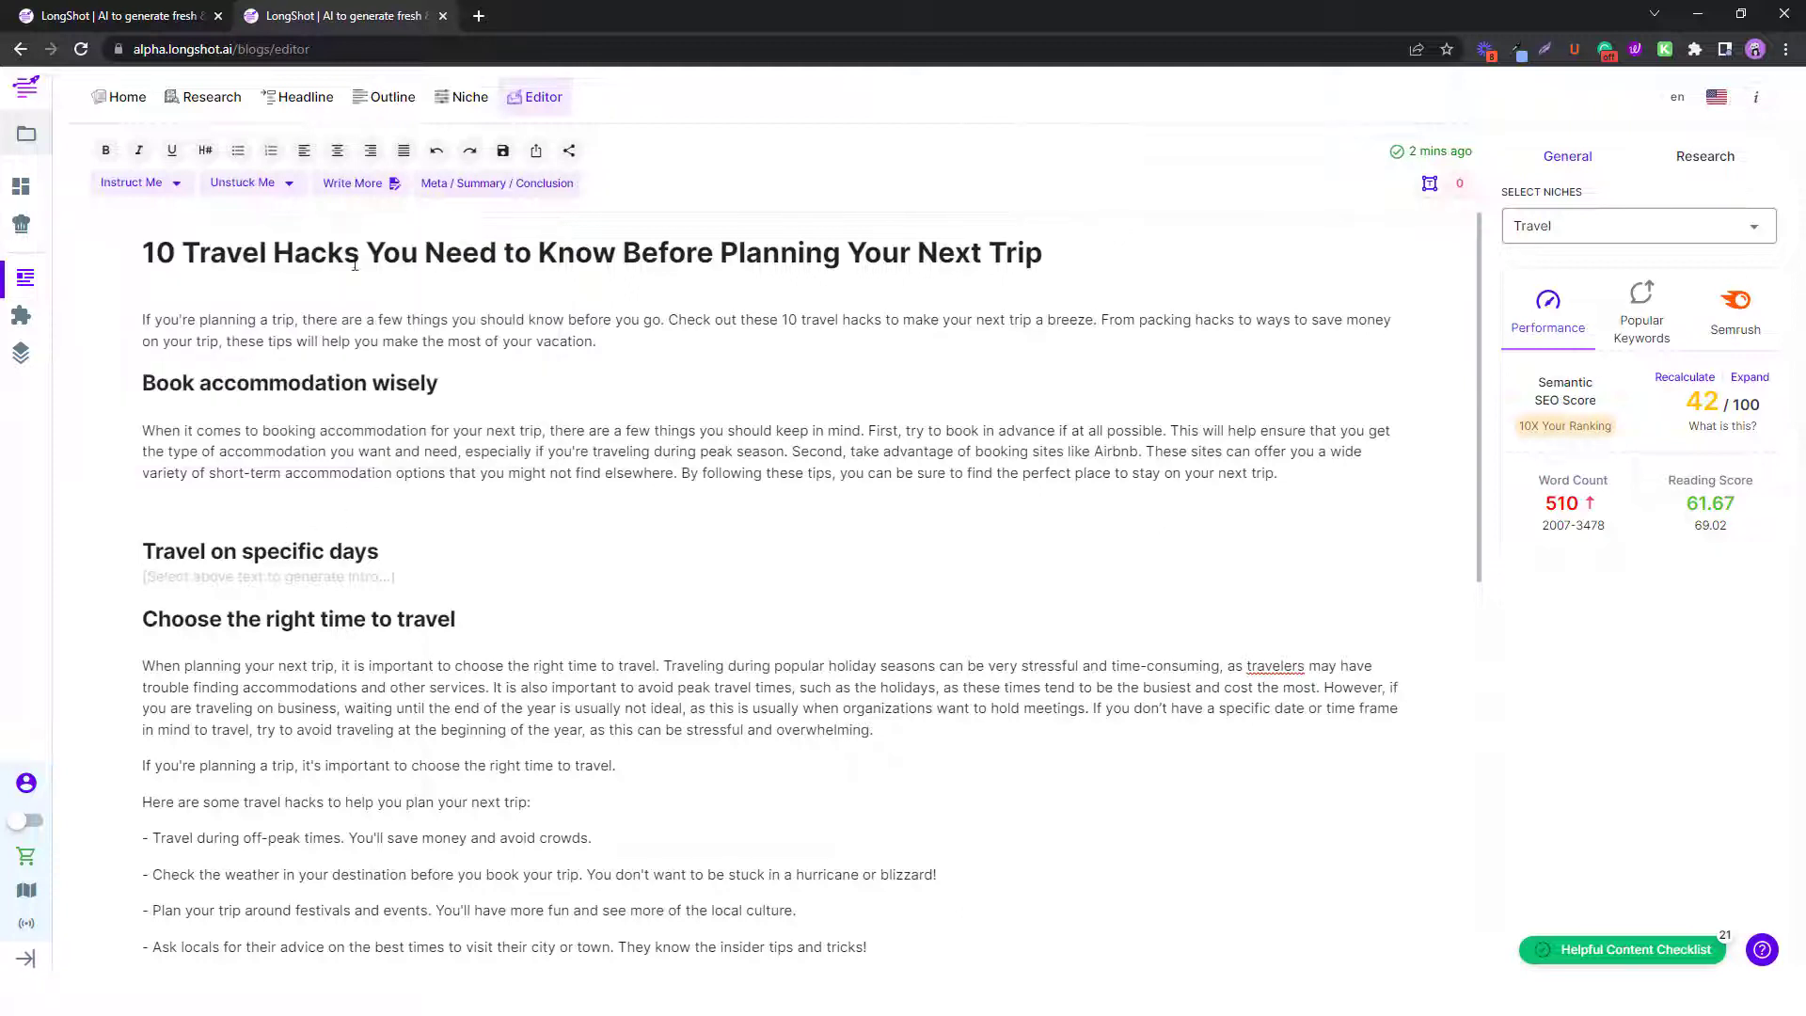
pyautogui.click(170, 184)
pyautogui.click(475, 277)
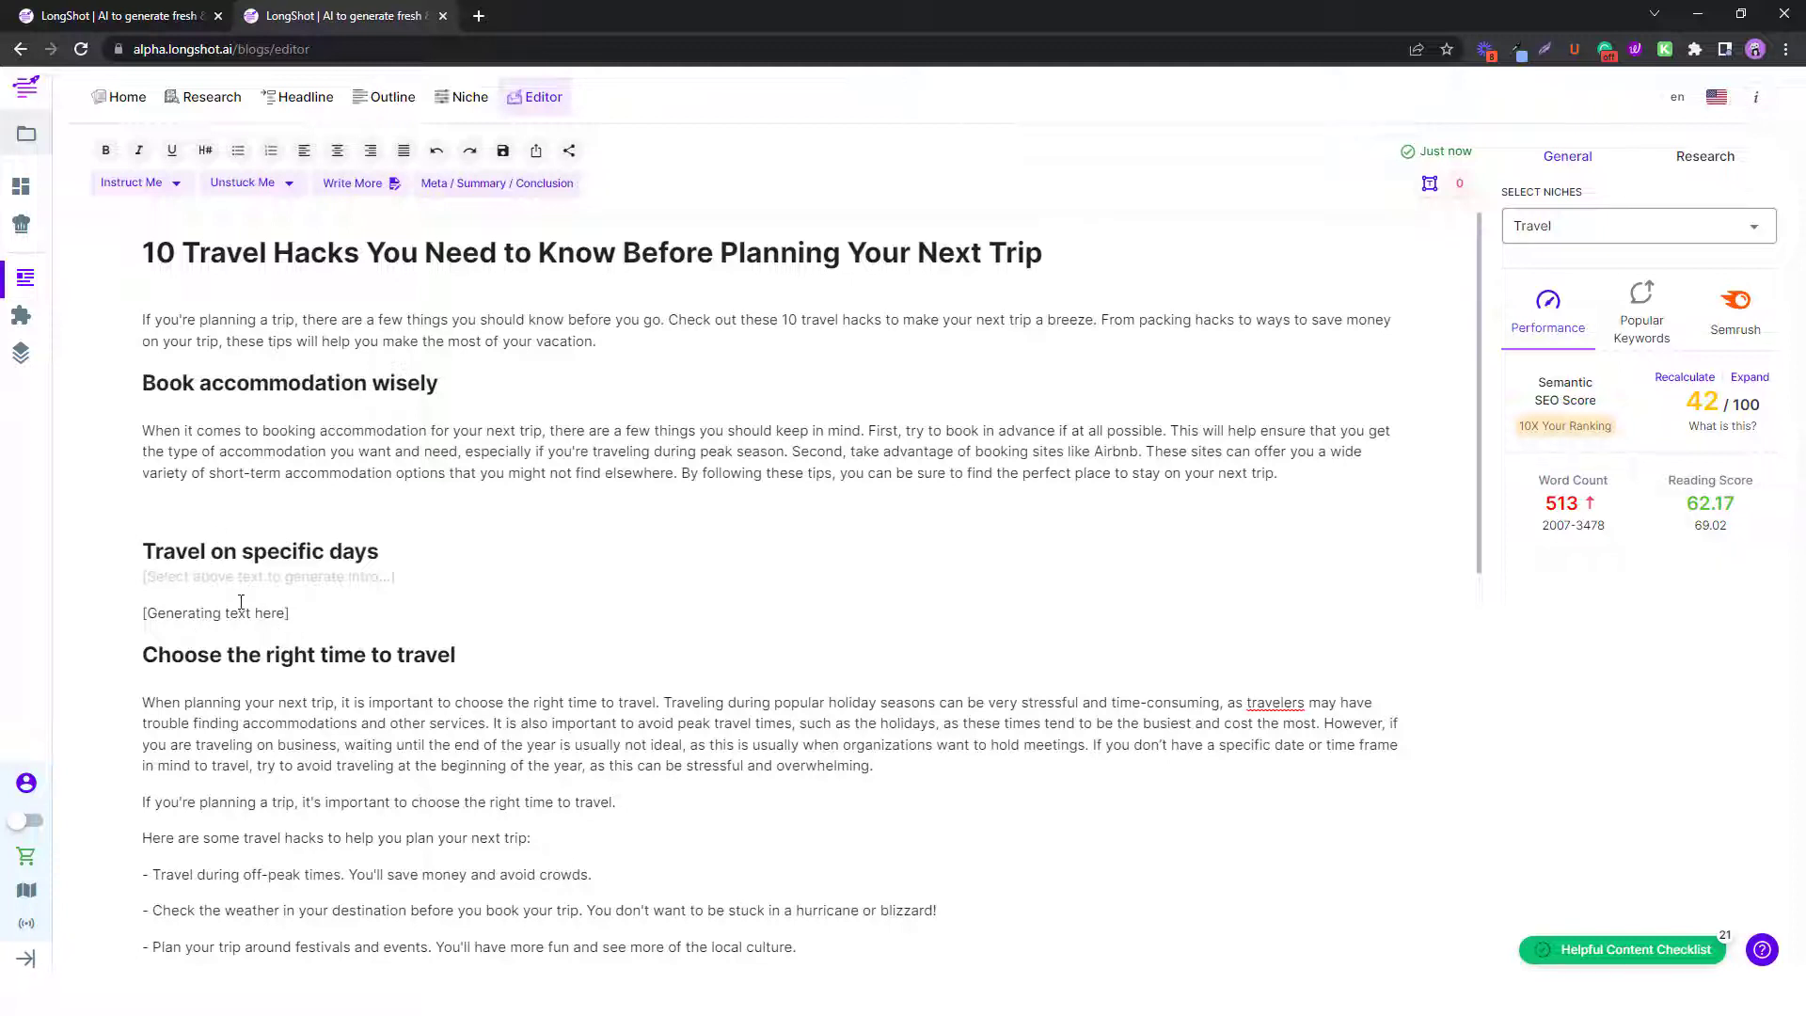
pyautogui.scroll(-1, 240, 602)
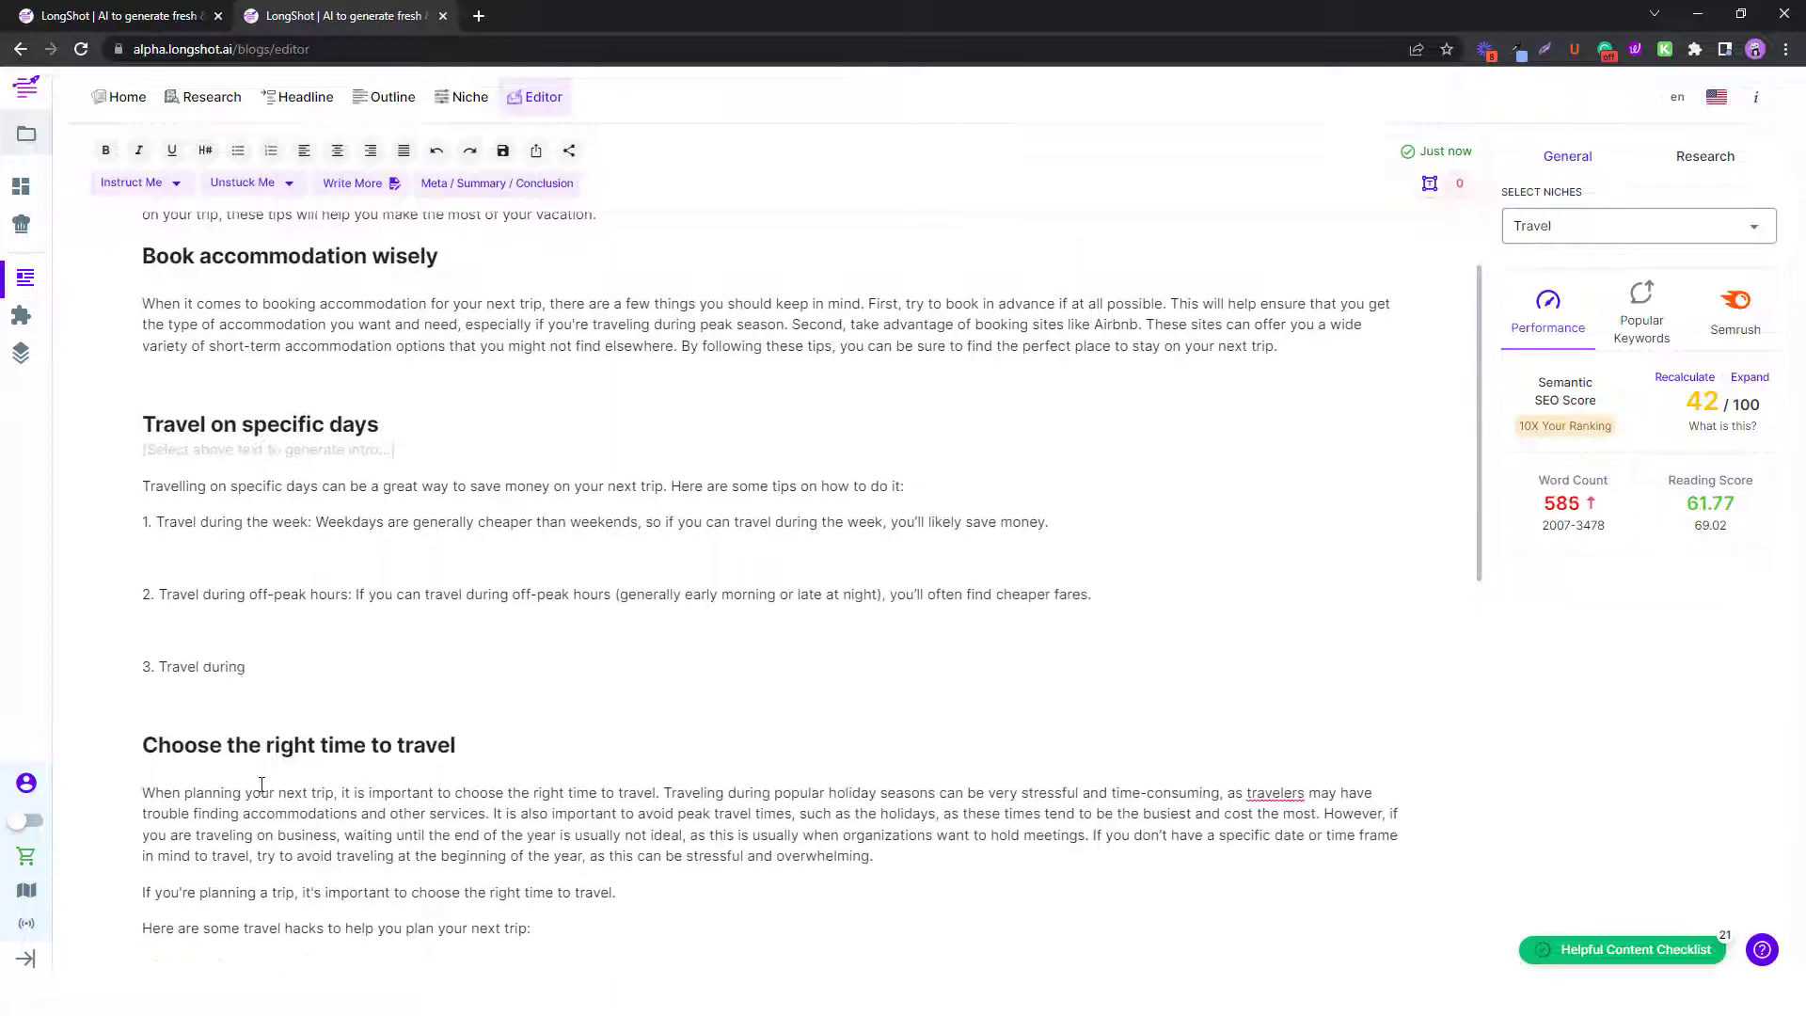
pyautogui.scroll(-1, 282, 611)
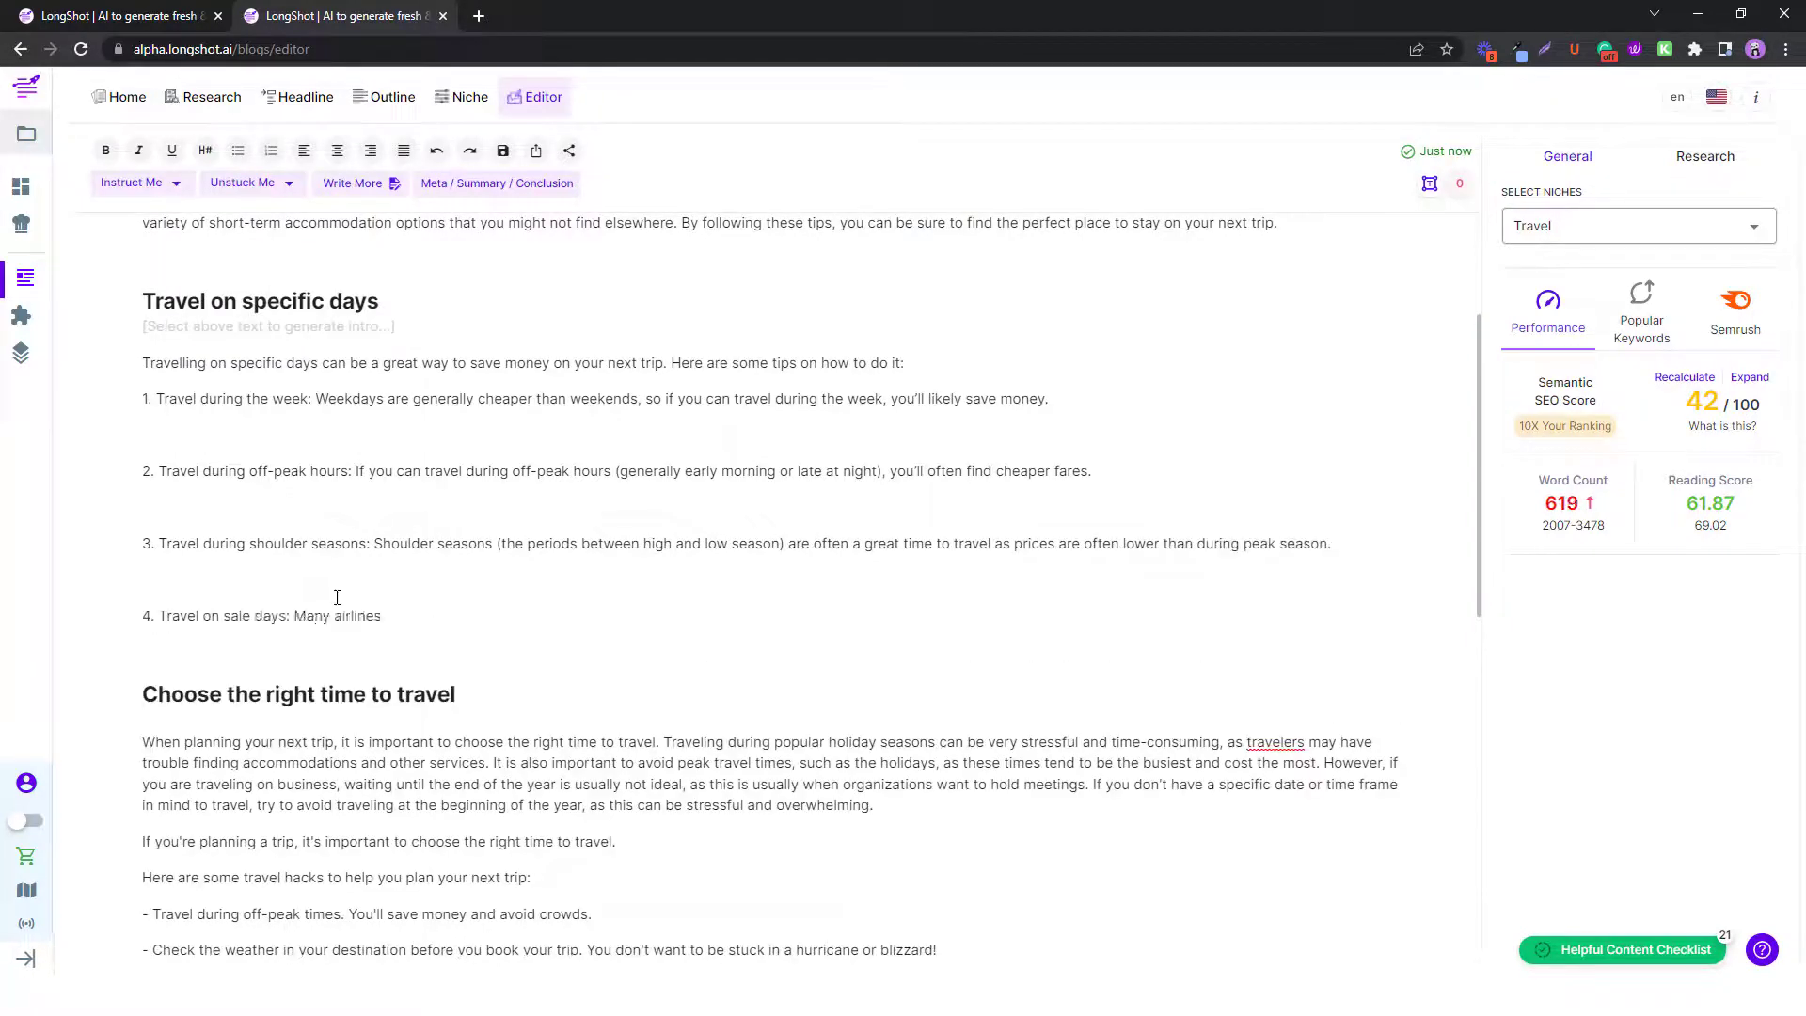
pyautogui.scroll(-1, 293, 577)
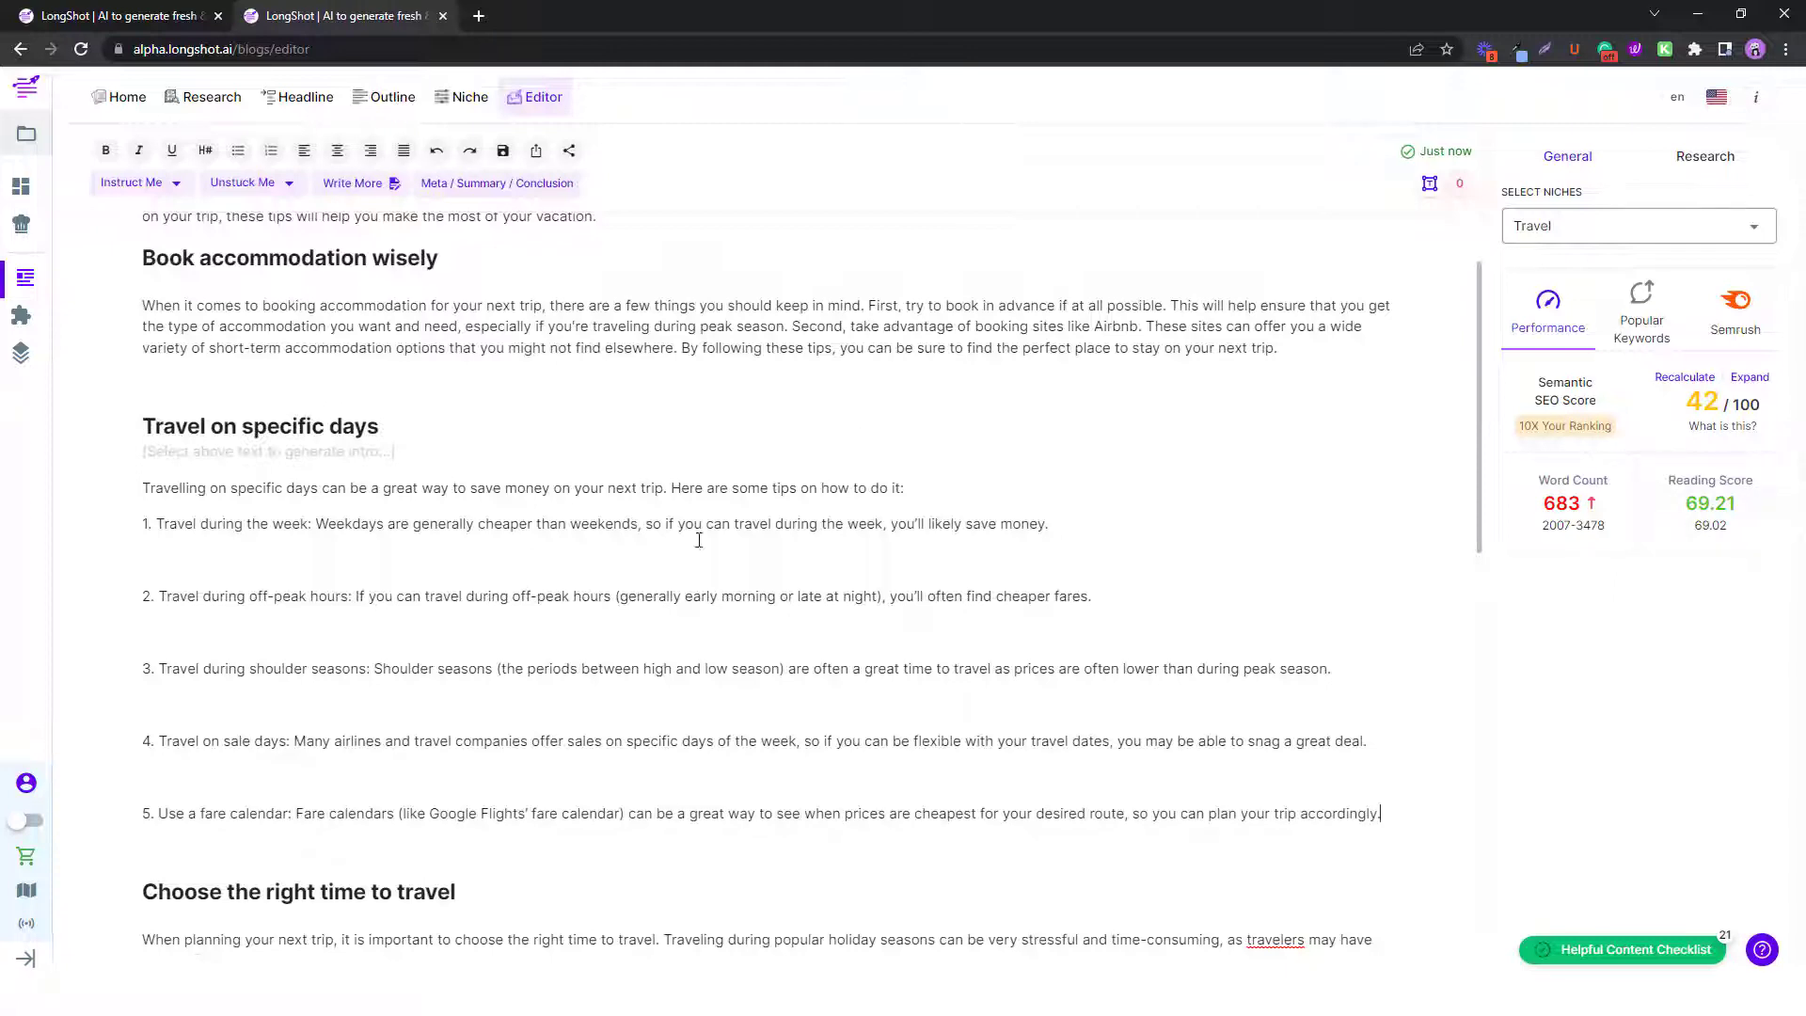
# Look through the competitors' subheadline outlines in the research for Travel Hacks 2022.
pyautogui.click(1705, 160)
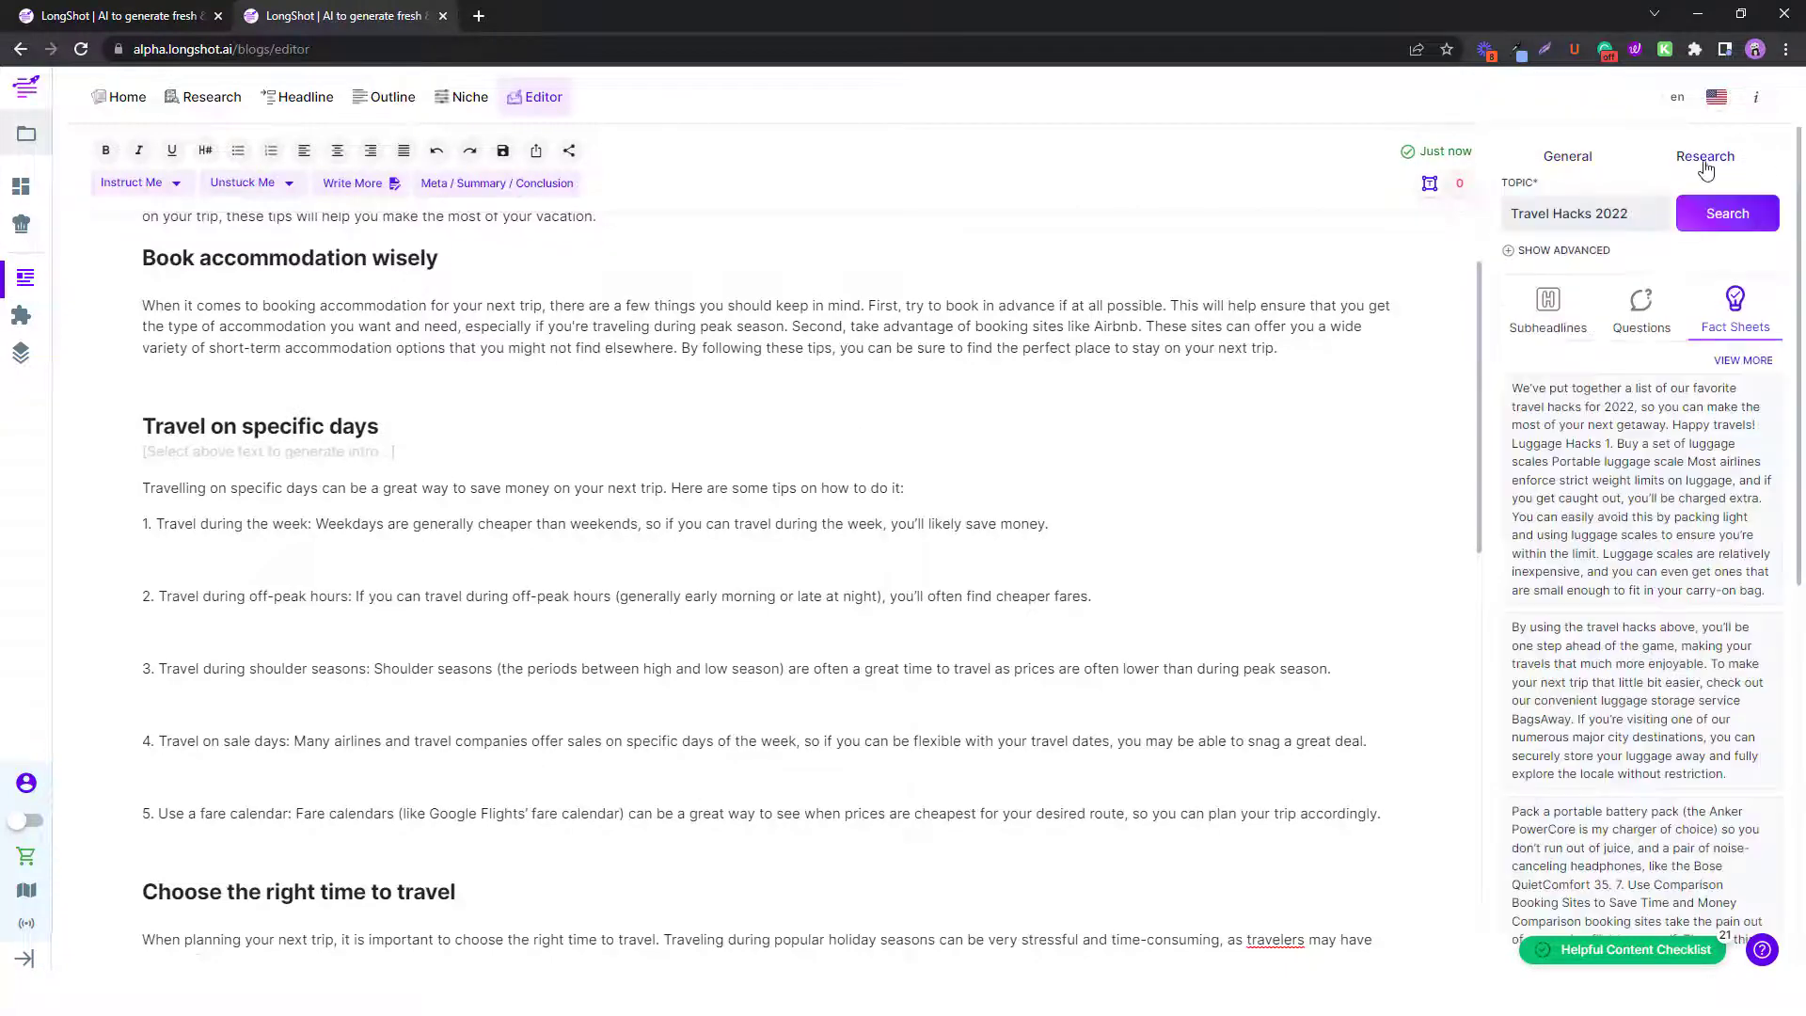
pyautogui.click(1641, 309)
pyautogui.click(1569, 319)
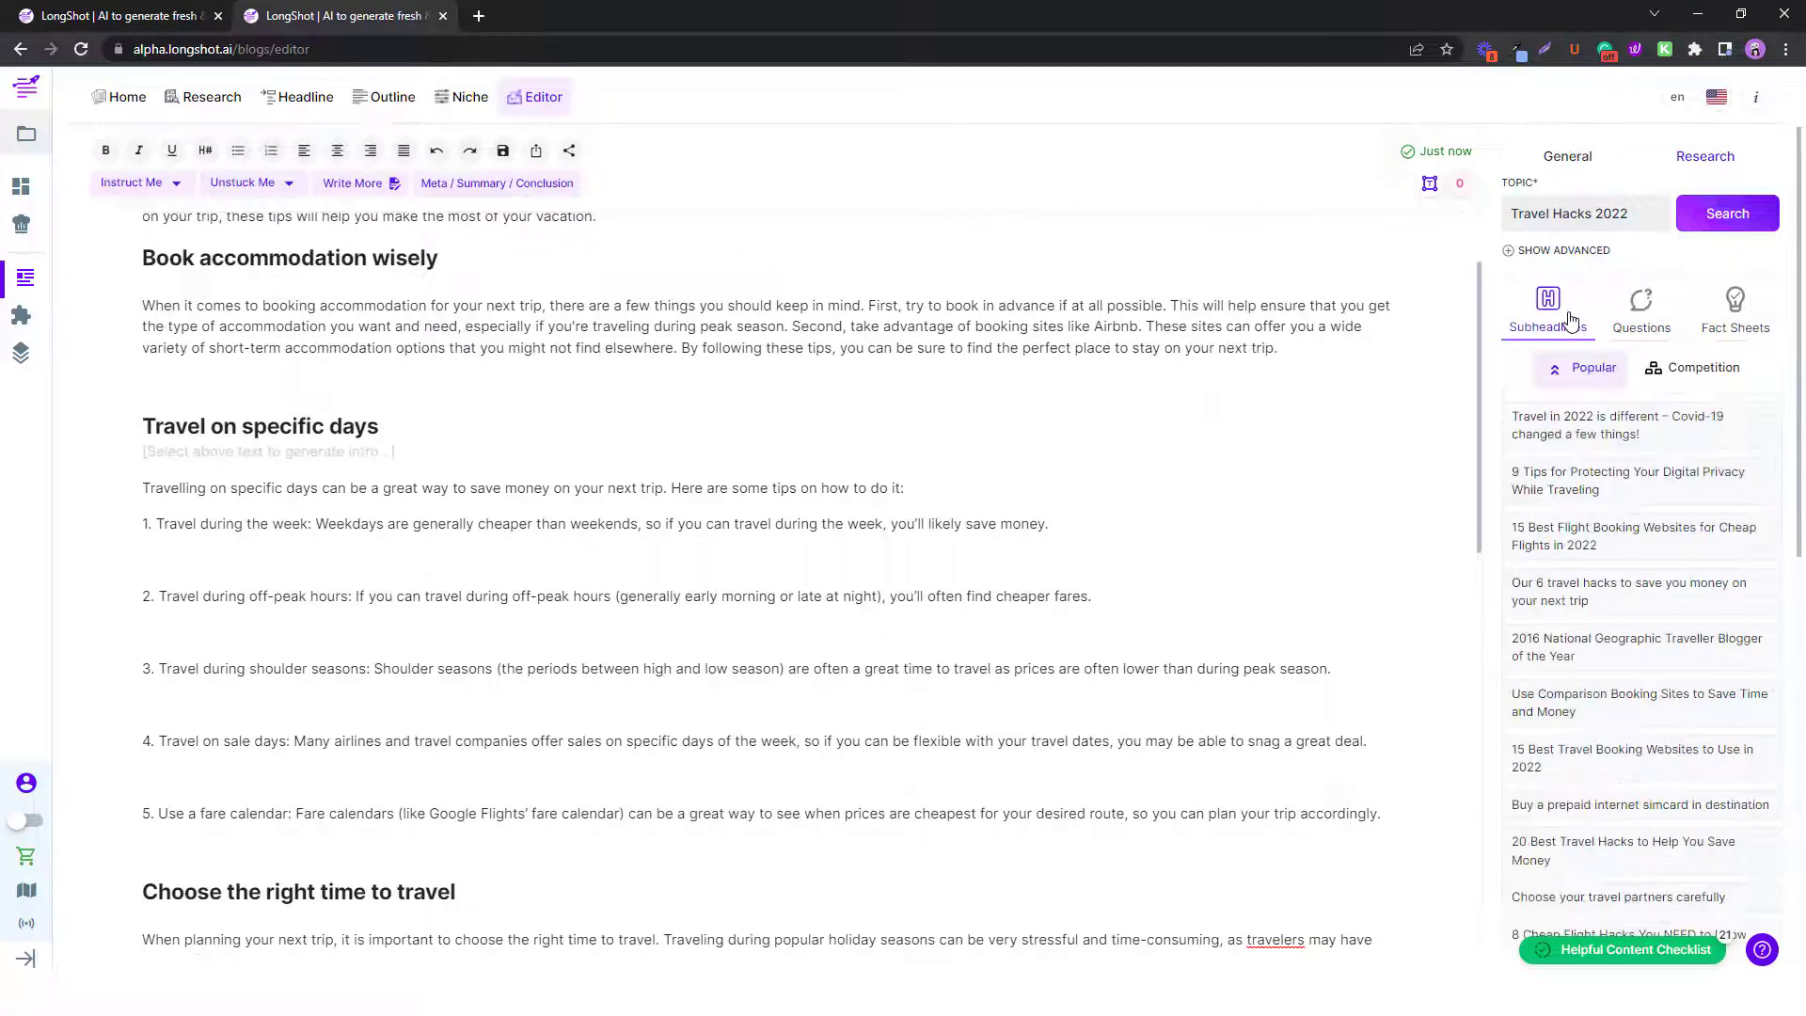
pyautogui.click(1697, 362)
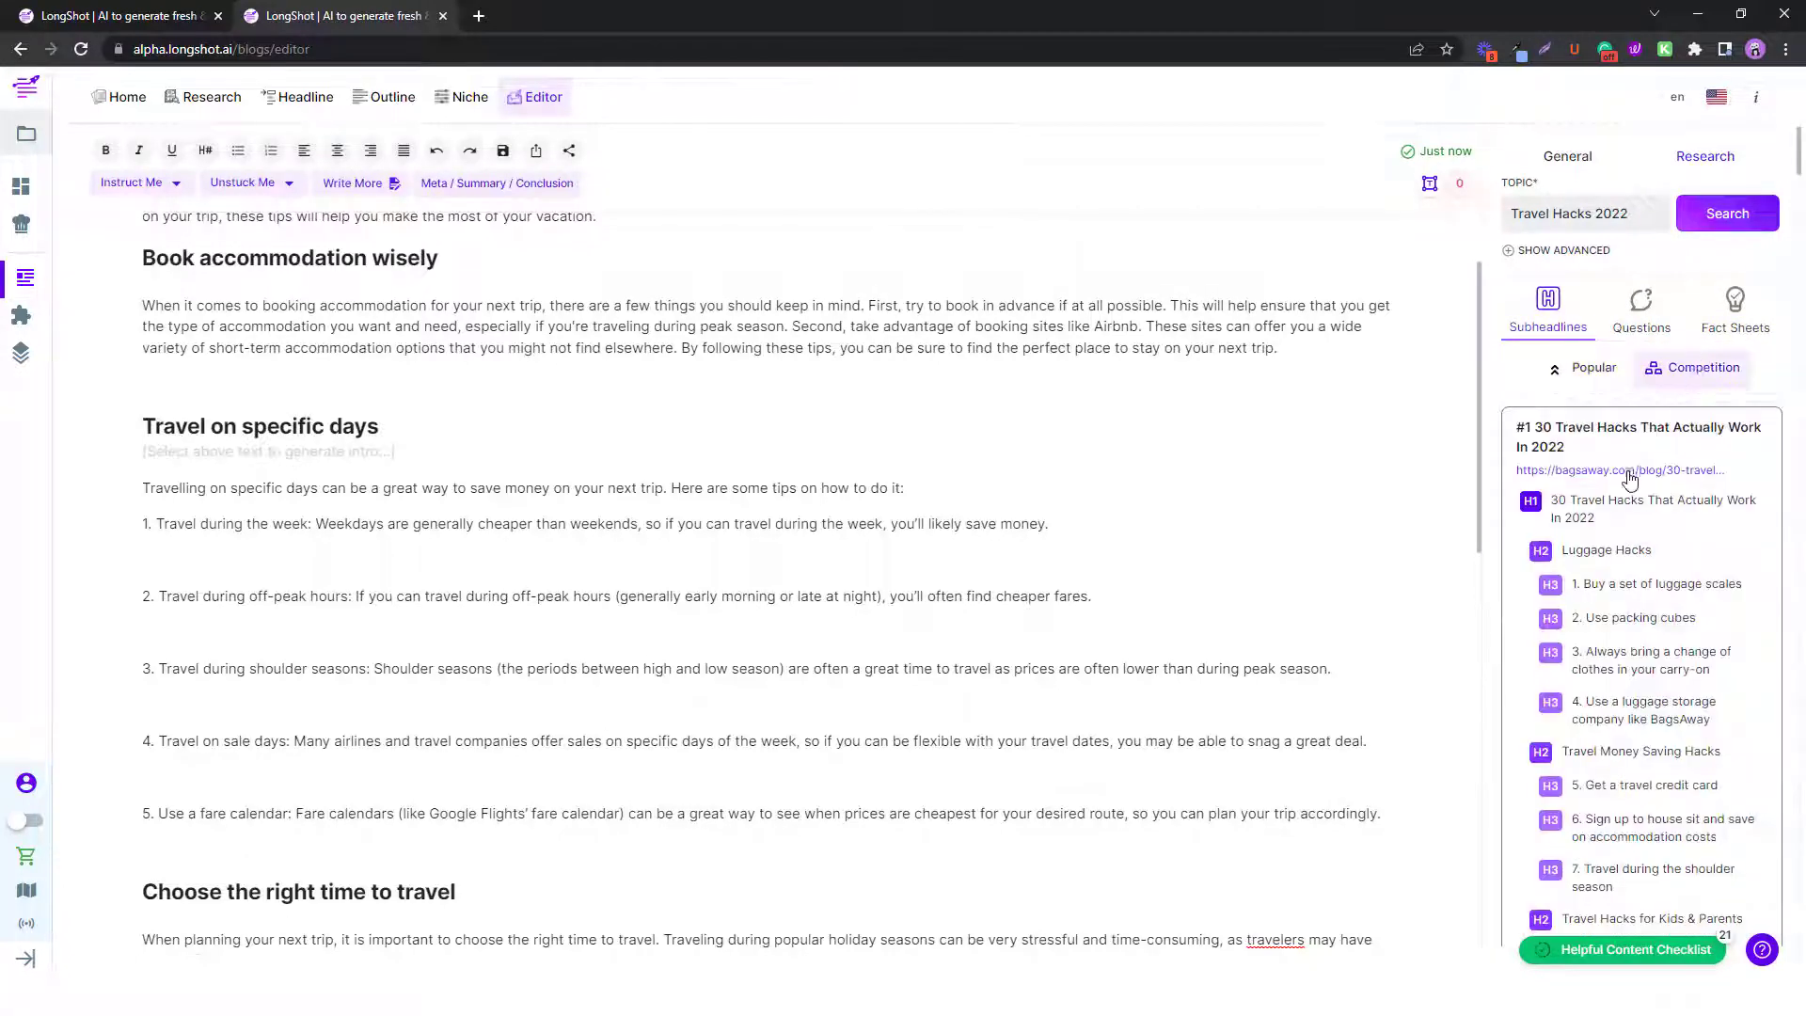
pyautogui.scroll(-12, 1589, 498)
pyautogui.scroll(-5, 1624, 579)
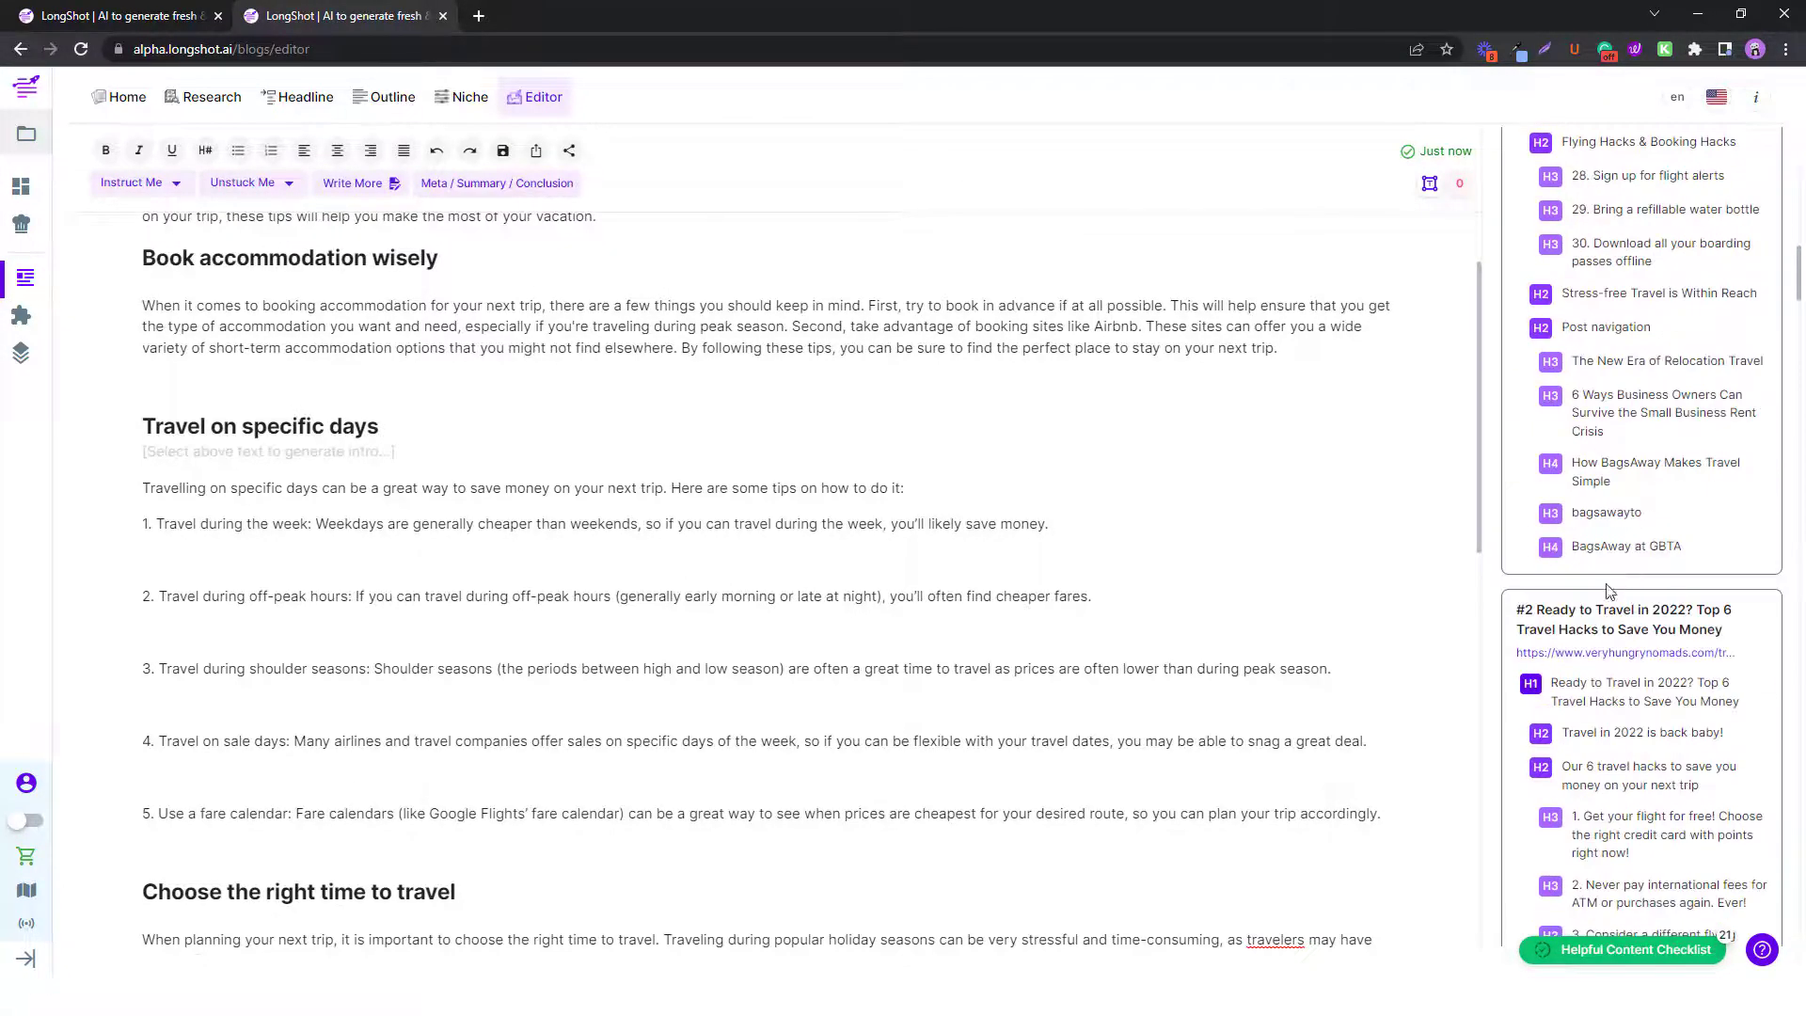
# Examine the remaining competitor outlines, from the second-ranked article onward, and return to the article's general performance metrics.
pyautogui.scroll(3, 1601, 456)
pyautogui.scroll(-15, 1598, 515)
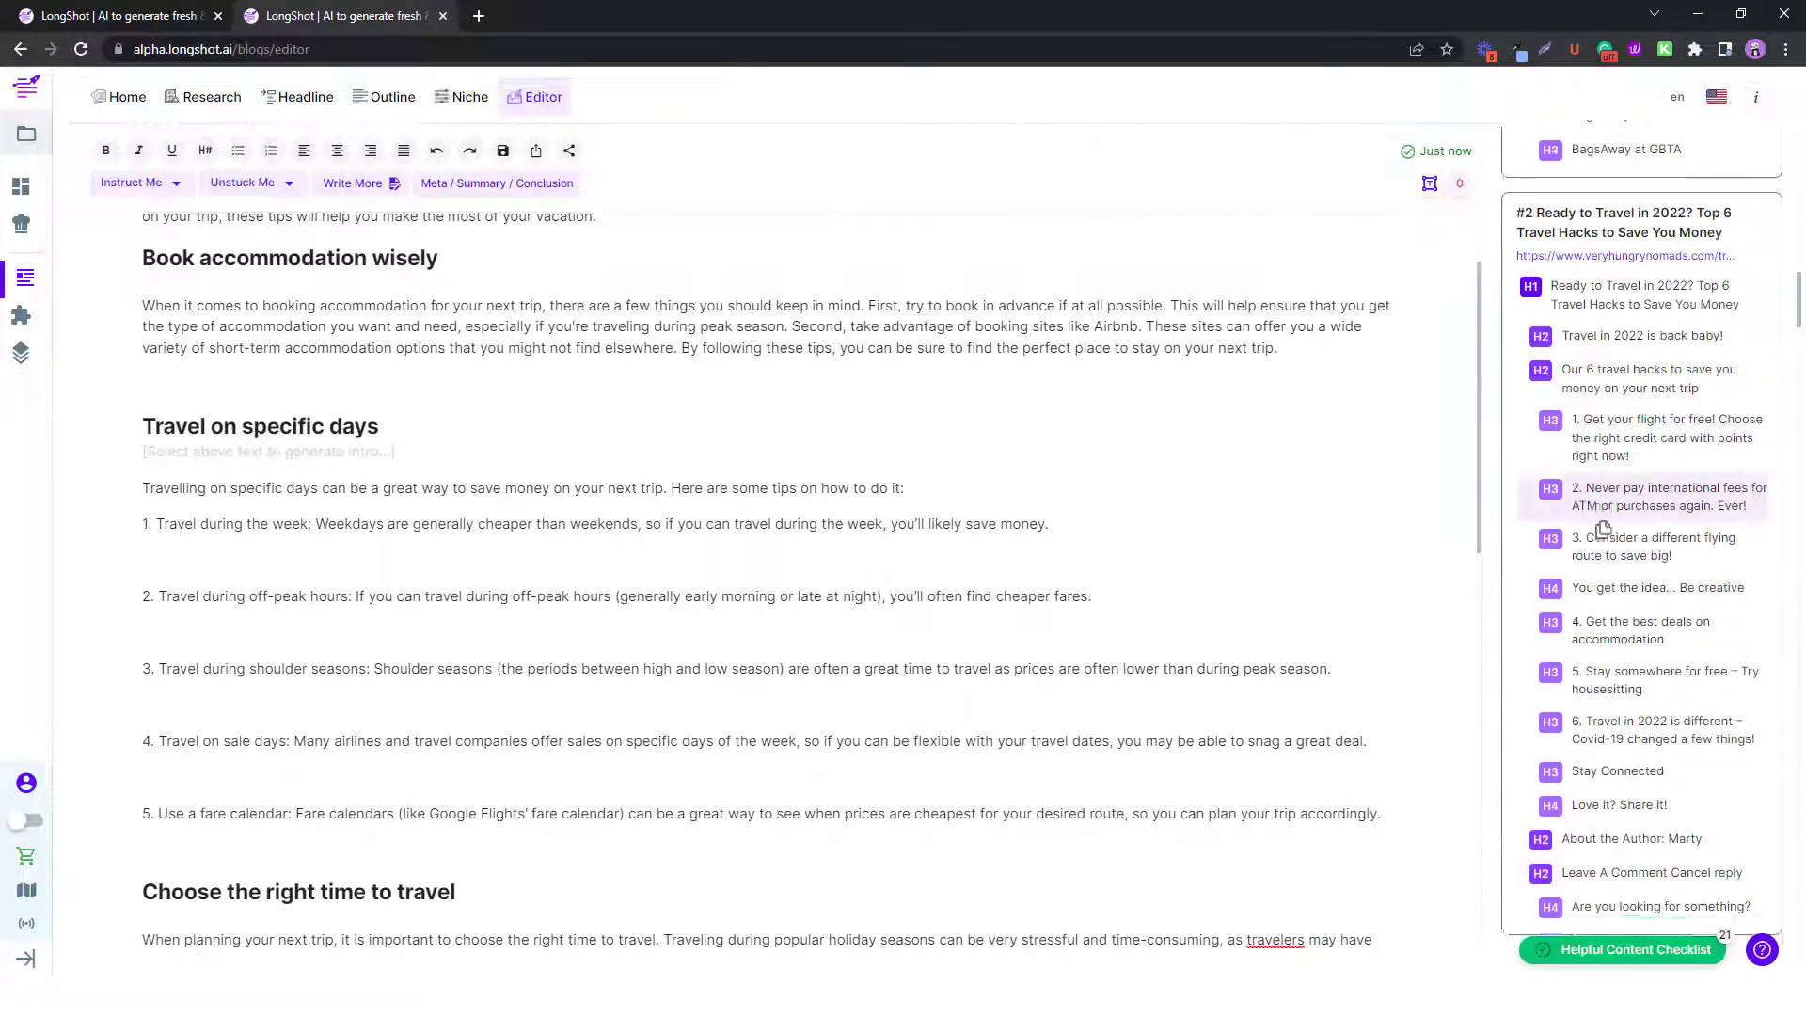
pyautogui.scroll(-10, 1587, 635)
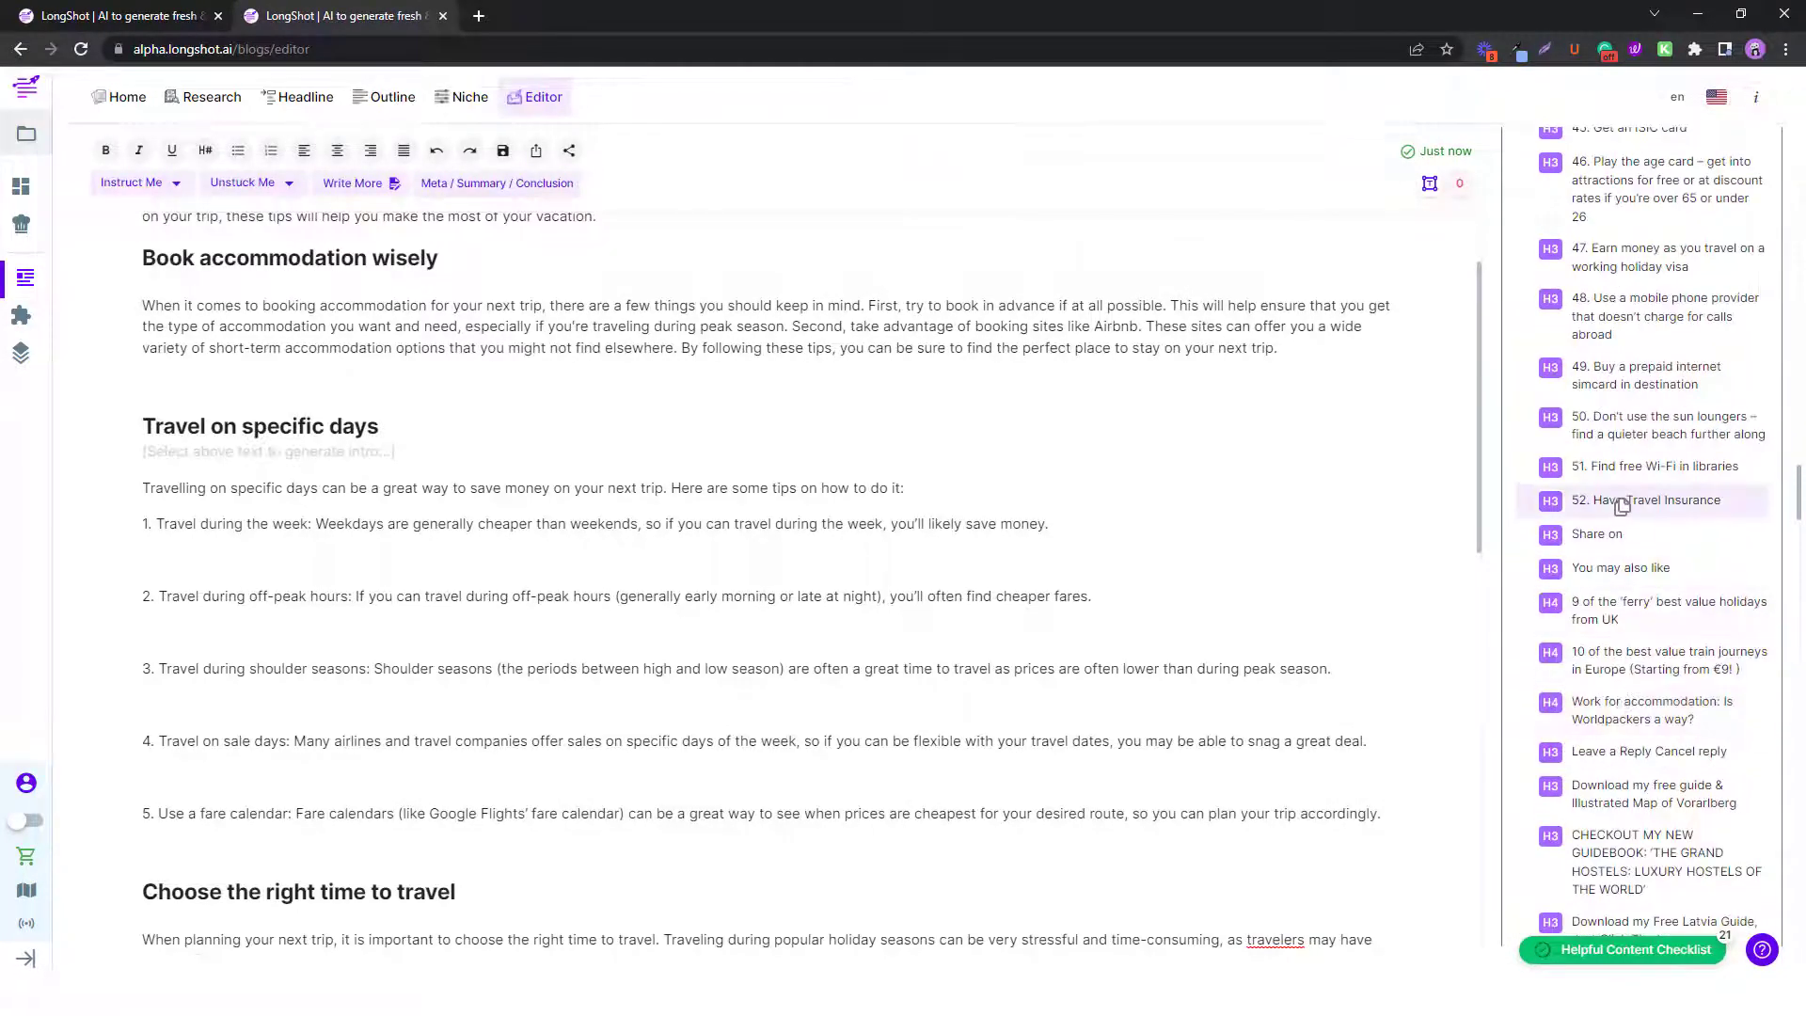
pyautogui.scroll(-5, 1618, 513)
pyautogui.scroll(7, 1568, 464)
pyautogui.scroll(20, 1567, 464)
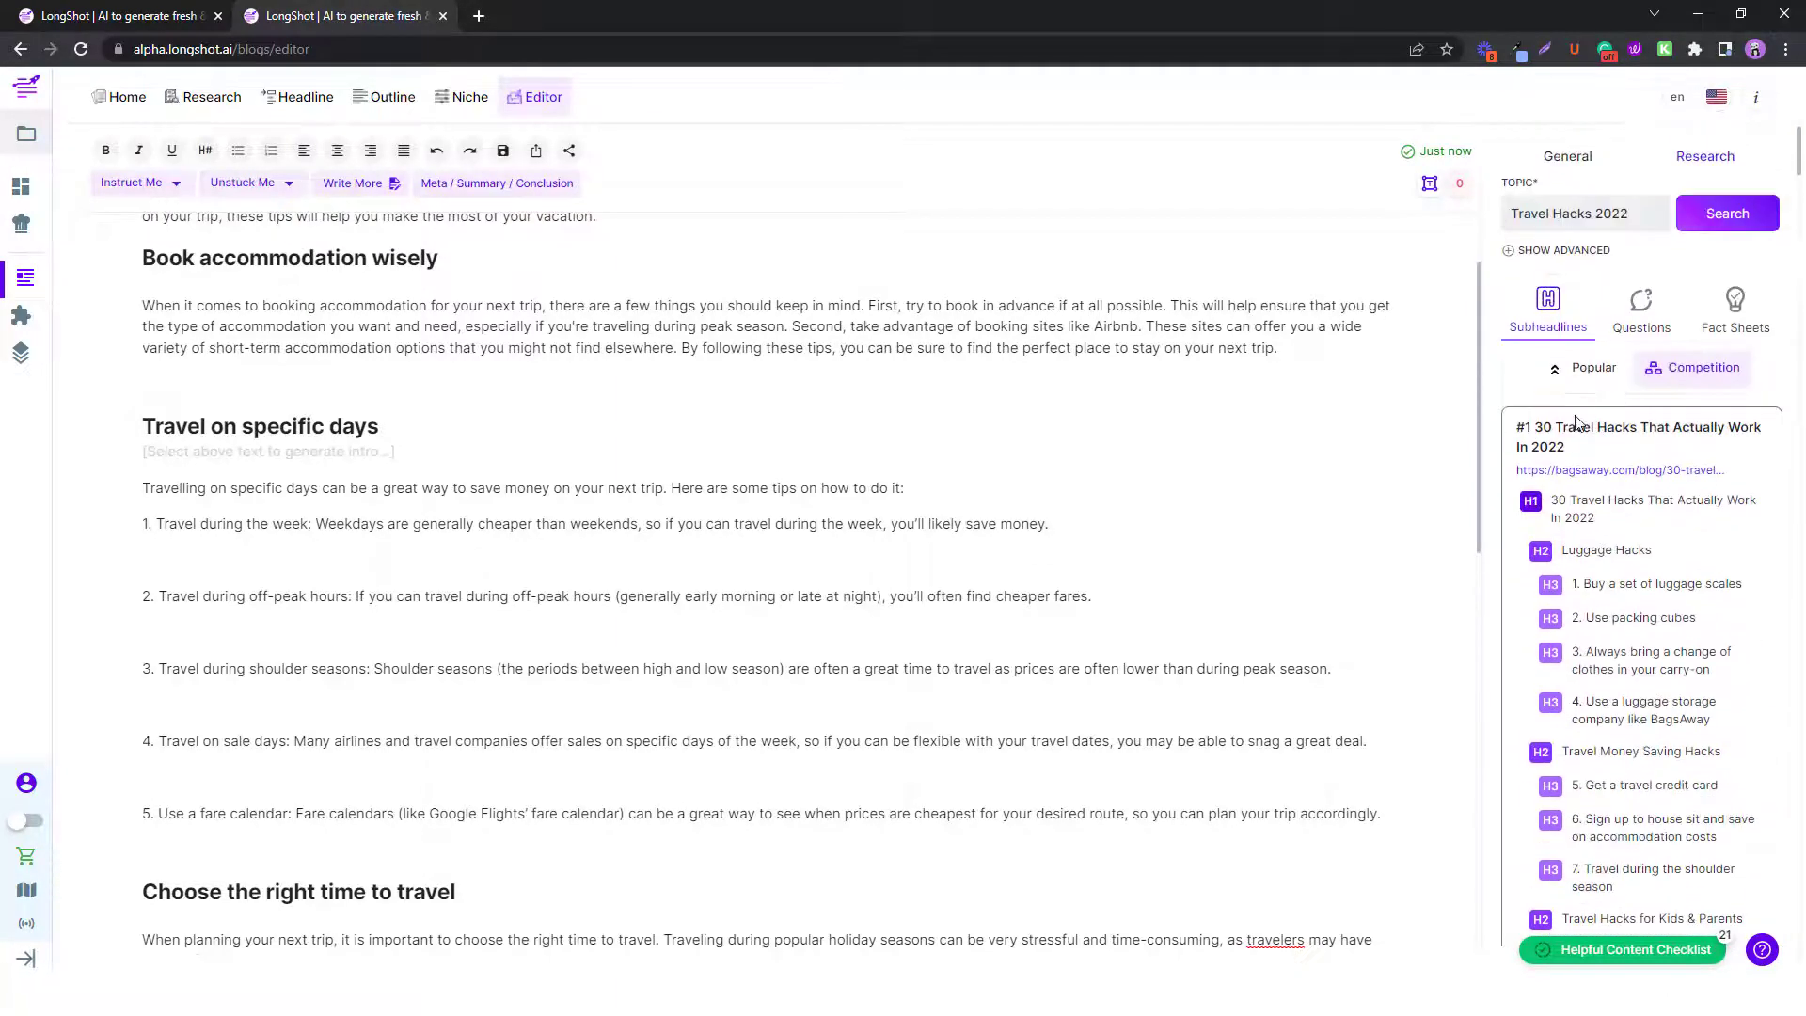
pyautogui.click(1577, 157)
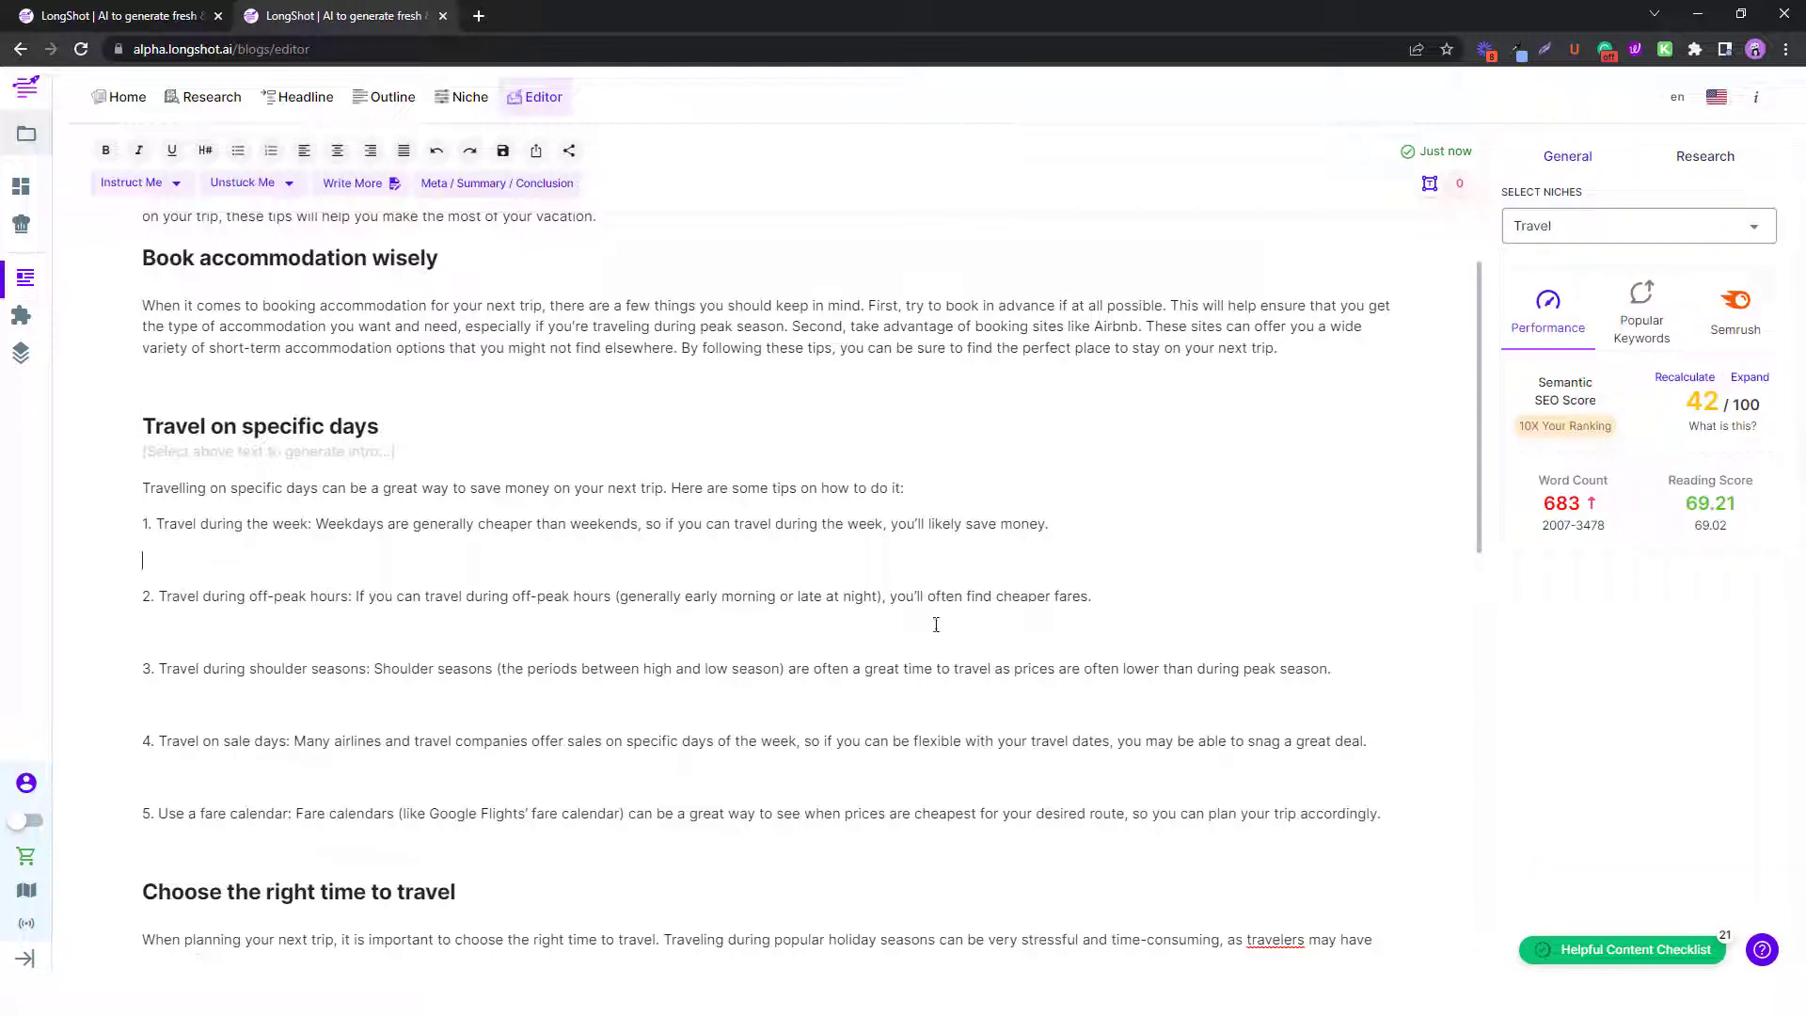
# Generate new text for the "Travel on specific days" heading using the suggested contexts on choosing days, avoiding Fridays and having more time to relax.
pyautogui.tripleClick(193, 427)
pyautogui.click(59, 381)
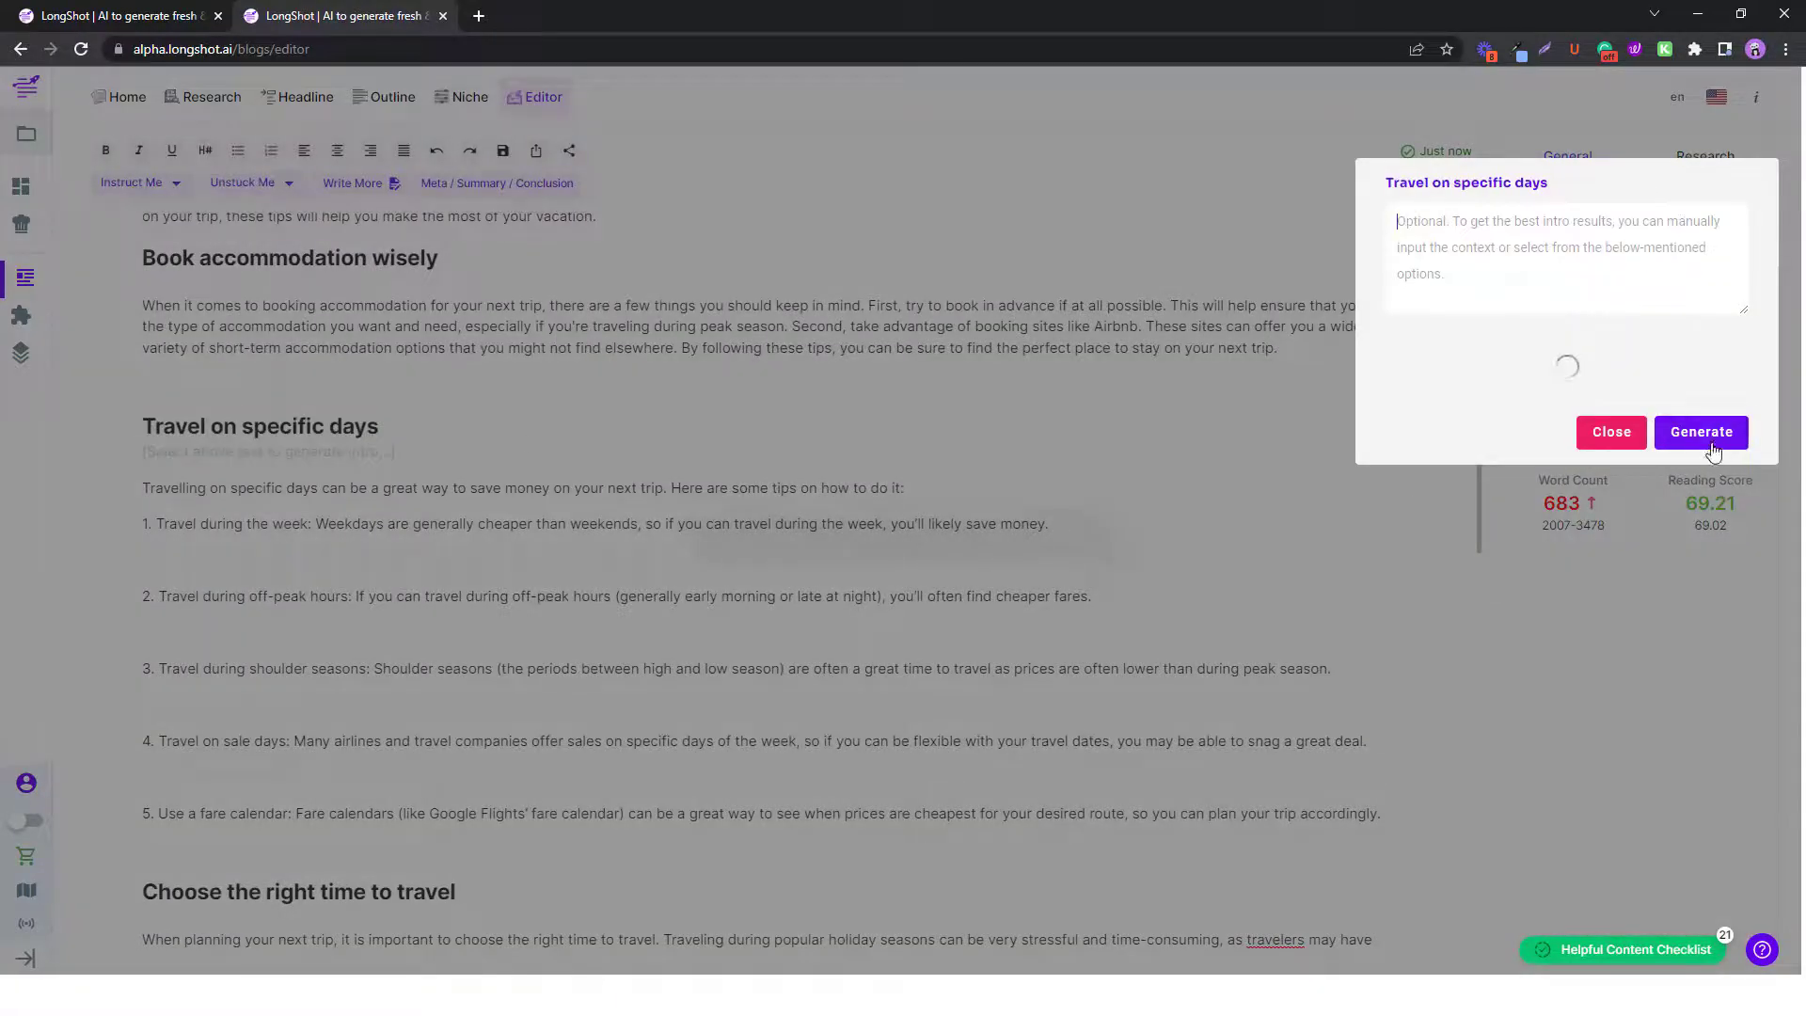
pyautogui.click(1476, 390)
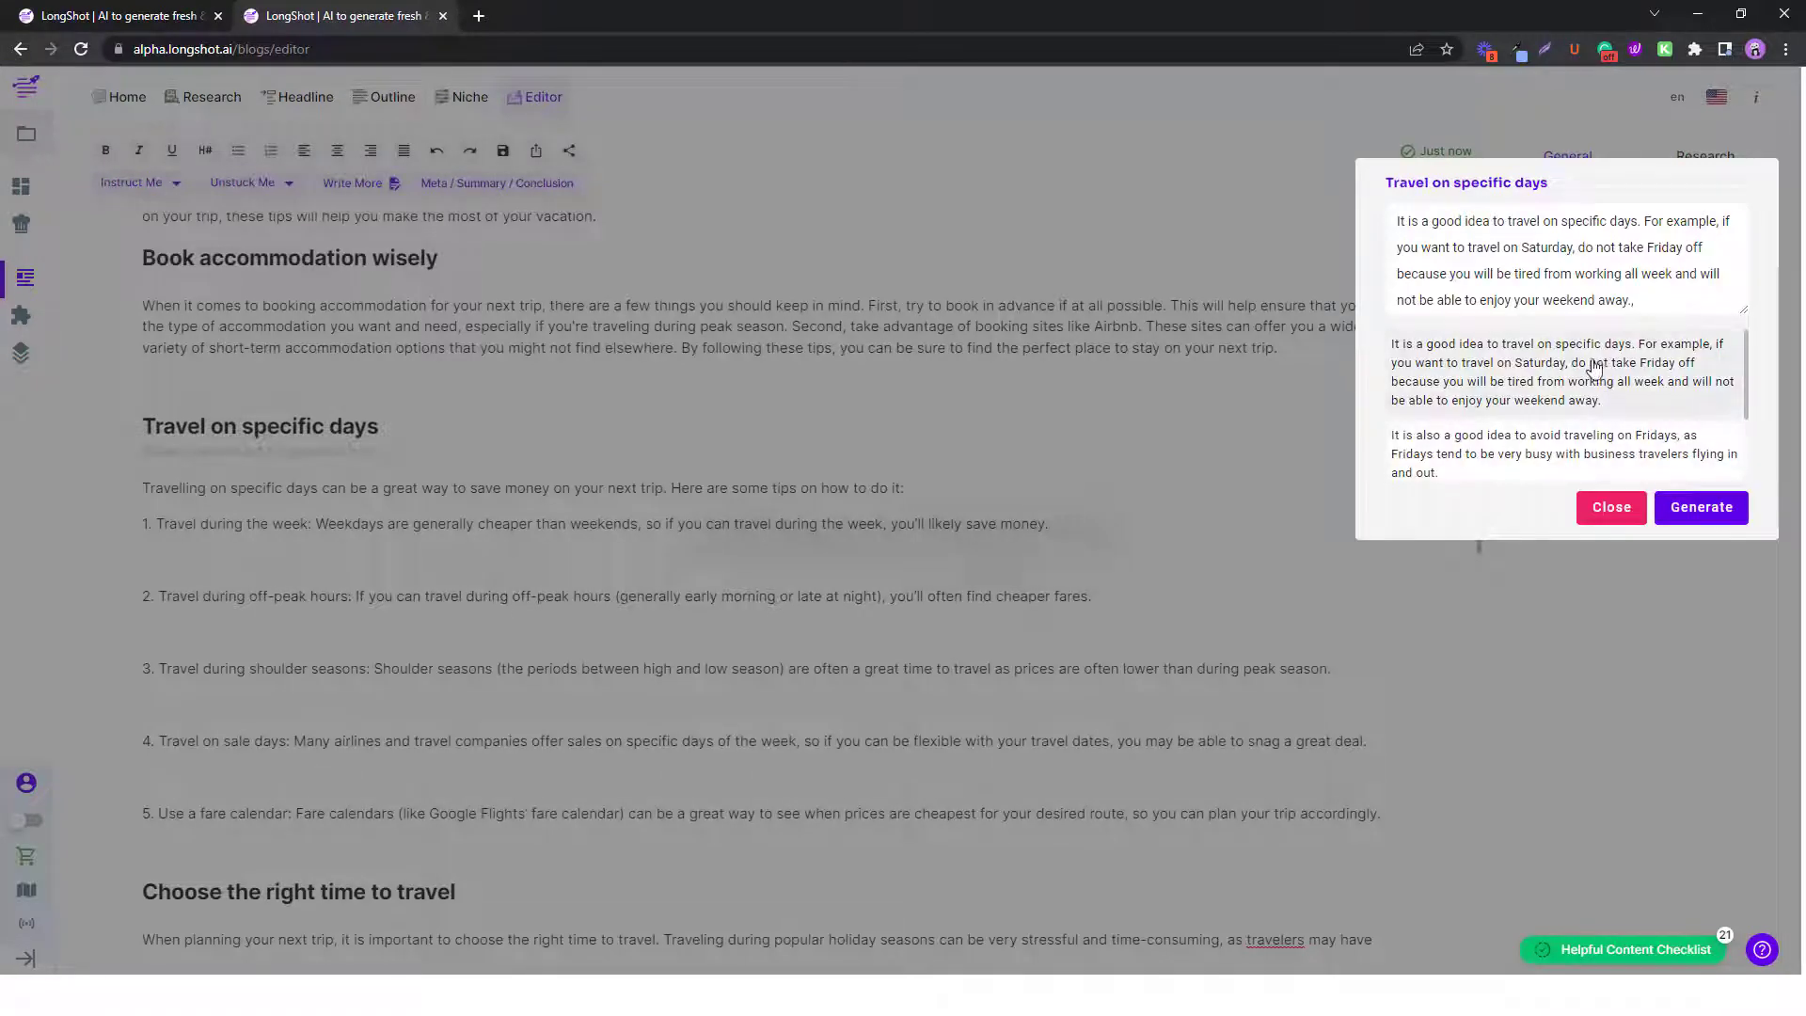
pyautogui.click(1516, 459)
pyautogui.scroll(-1, 1458, 414)
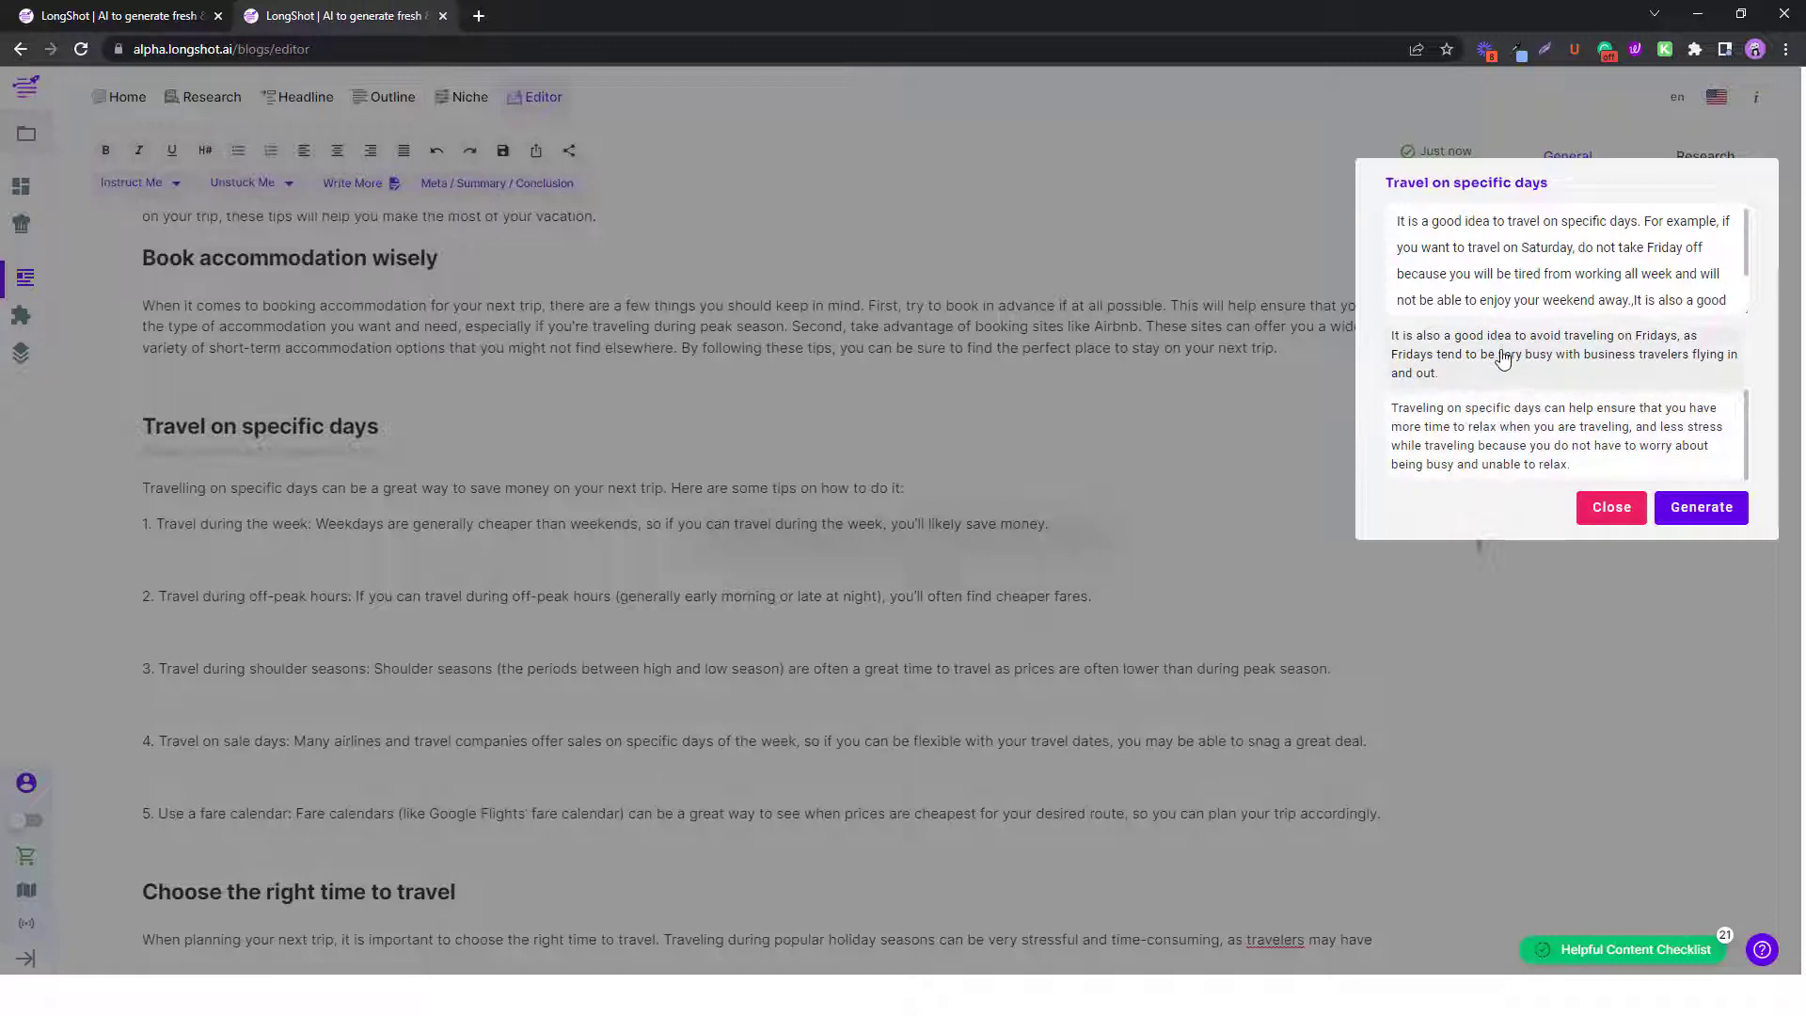
pyautogui.scroll(-2, 1614, 288)
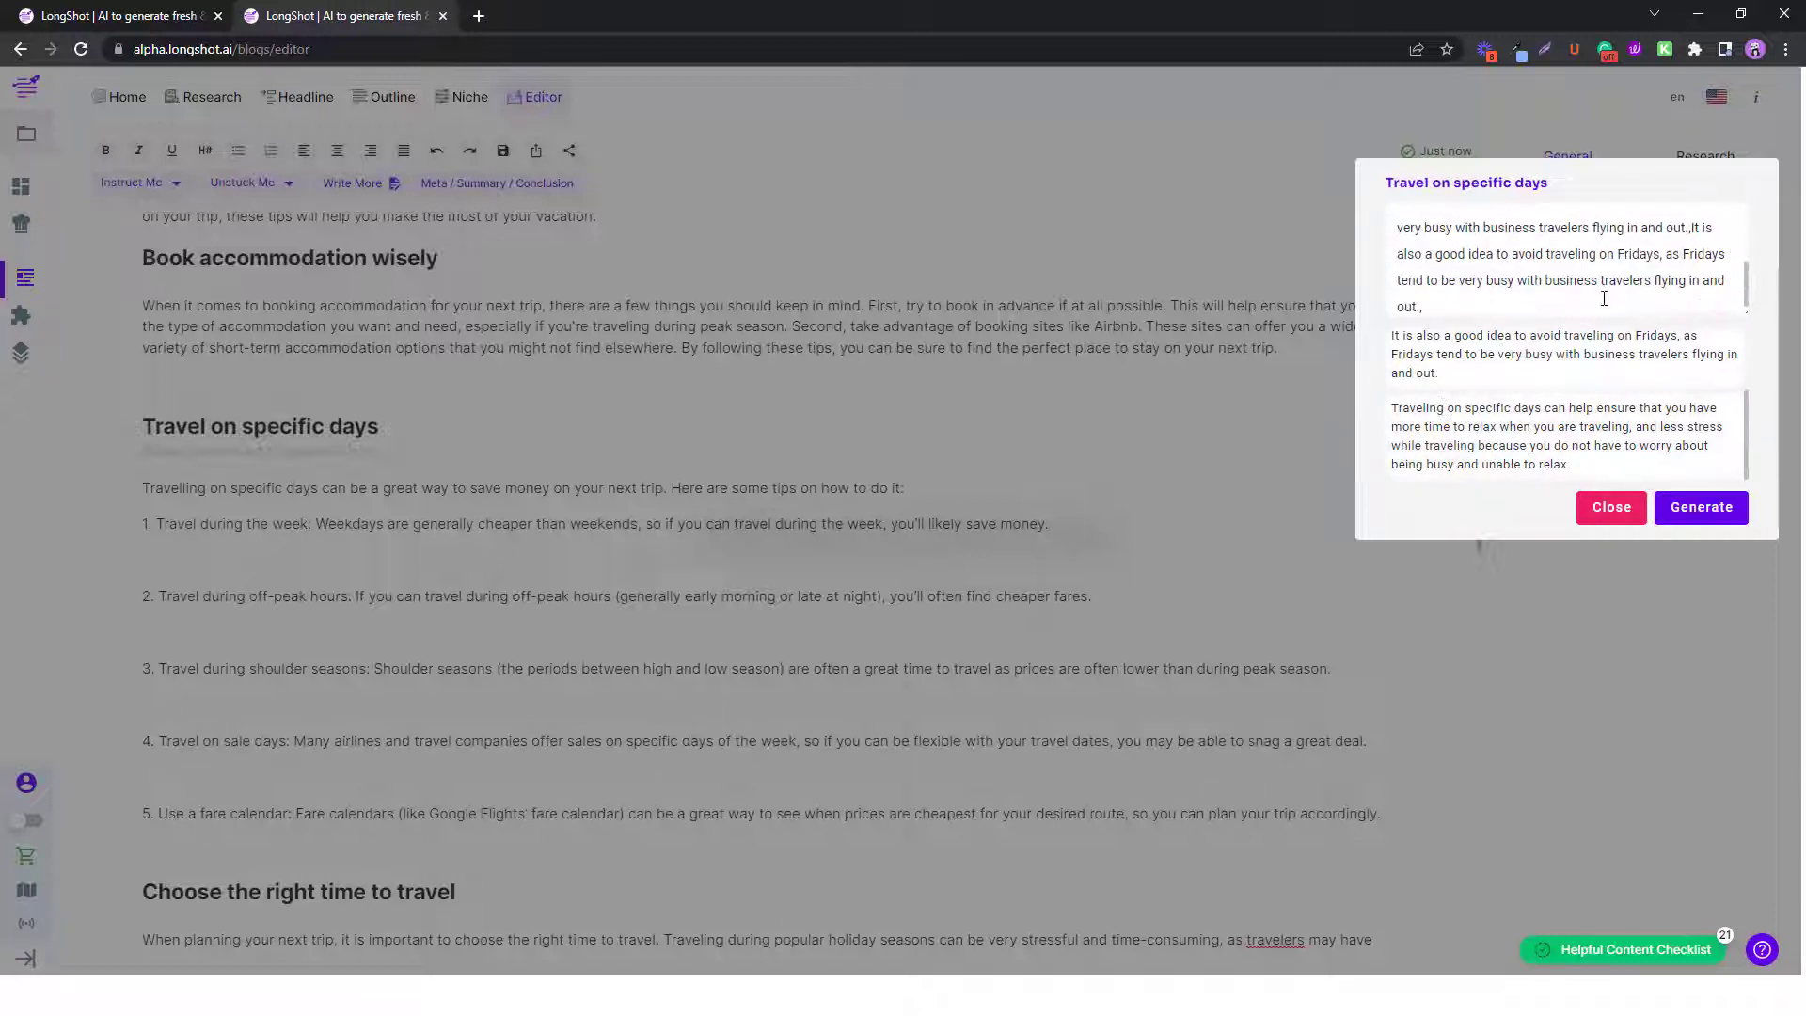
pyautogui.click(1491, 454)
pyautogui.click(1701, 506)
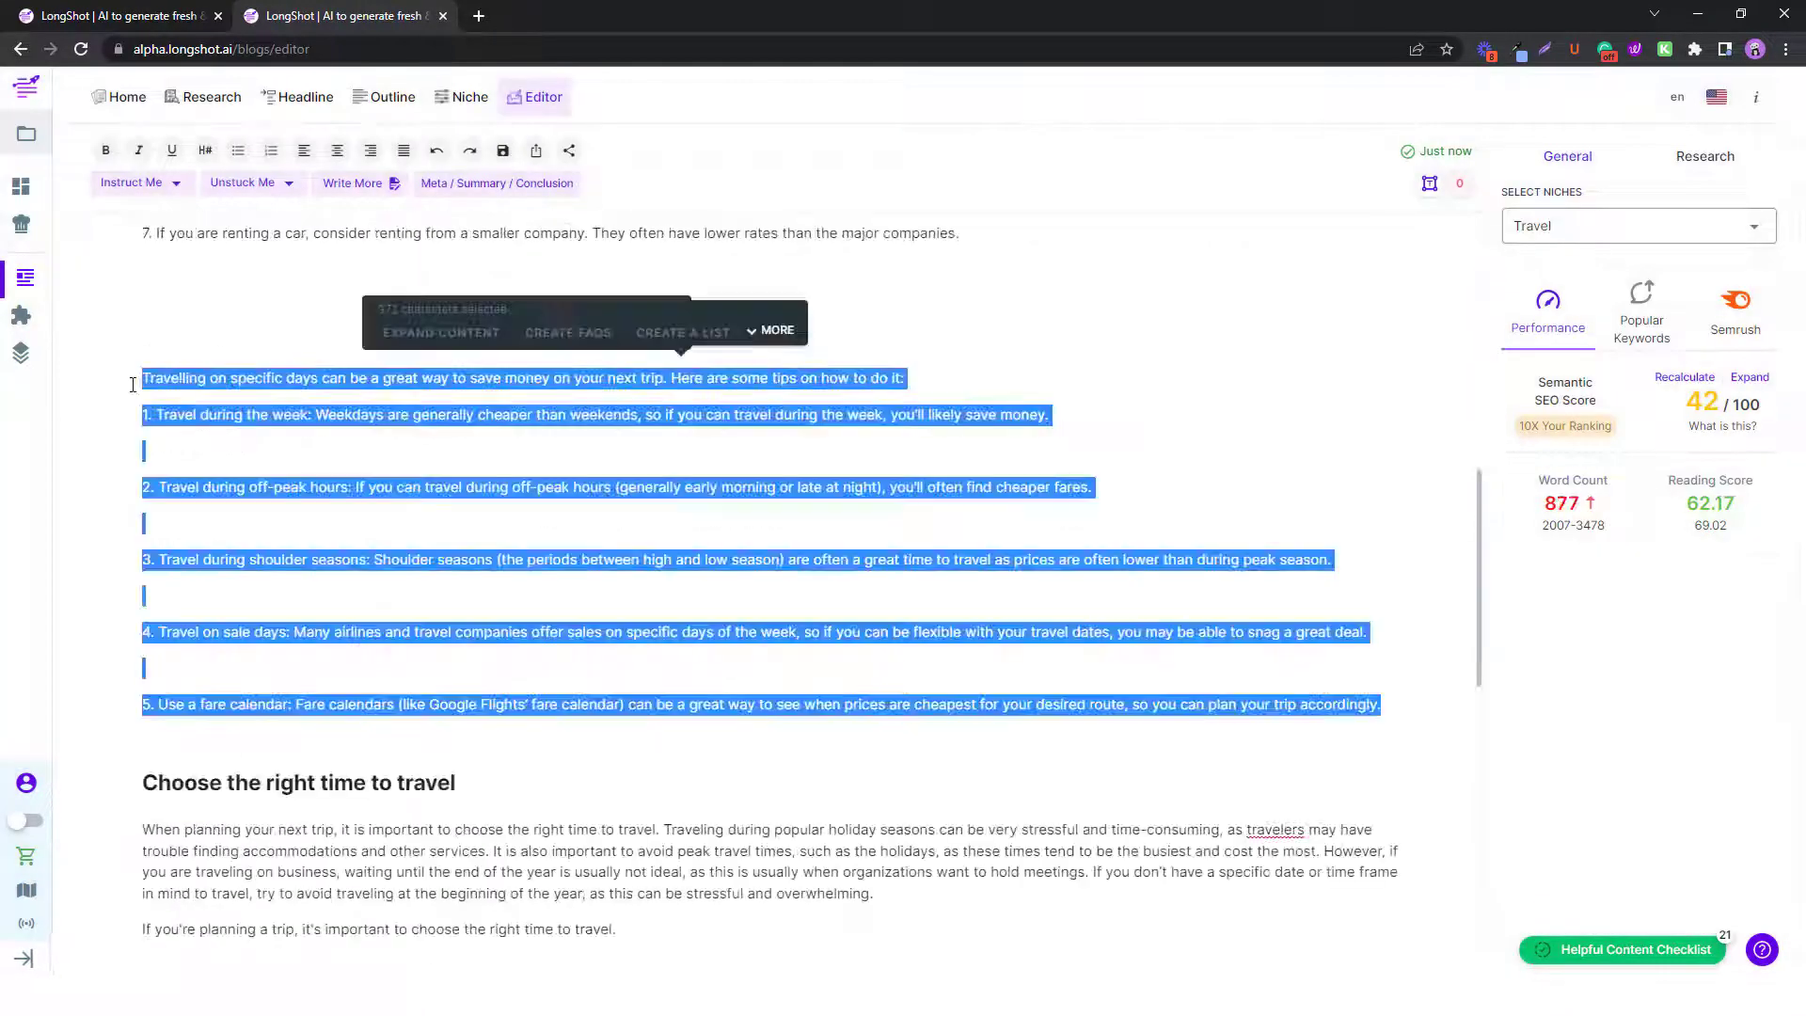
# Delete the earlier five-tip text and leftover blank lines from the "Travel on specific days" section, keeping the newly generated list.
pyautogui.scroll(3, 196, 458)
pyautogui.press('BackSpace')
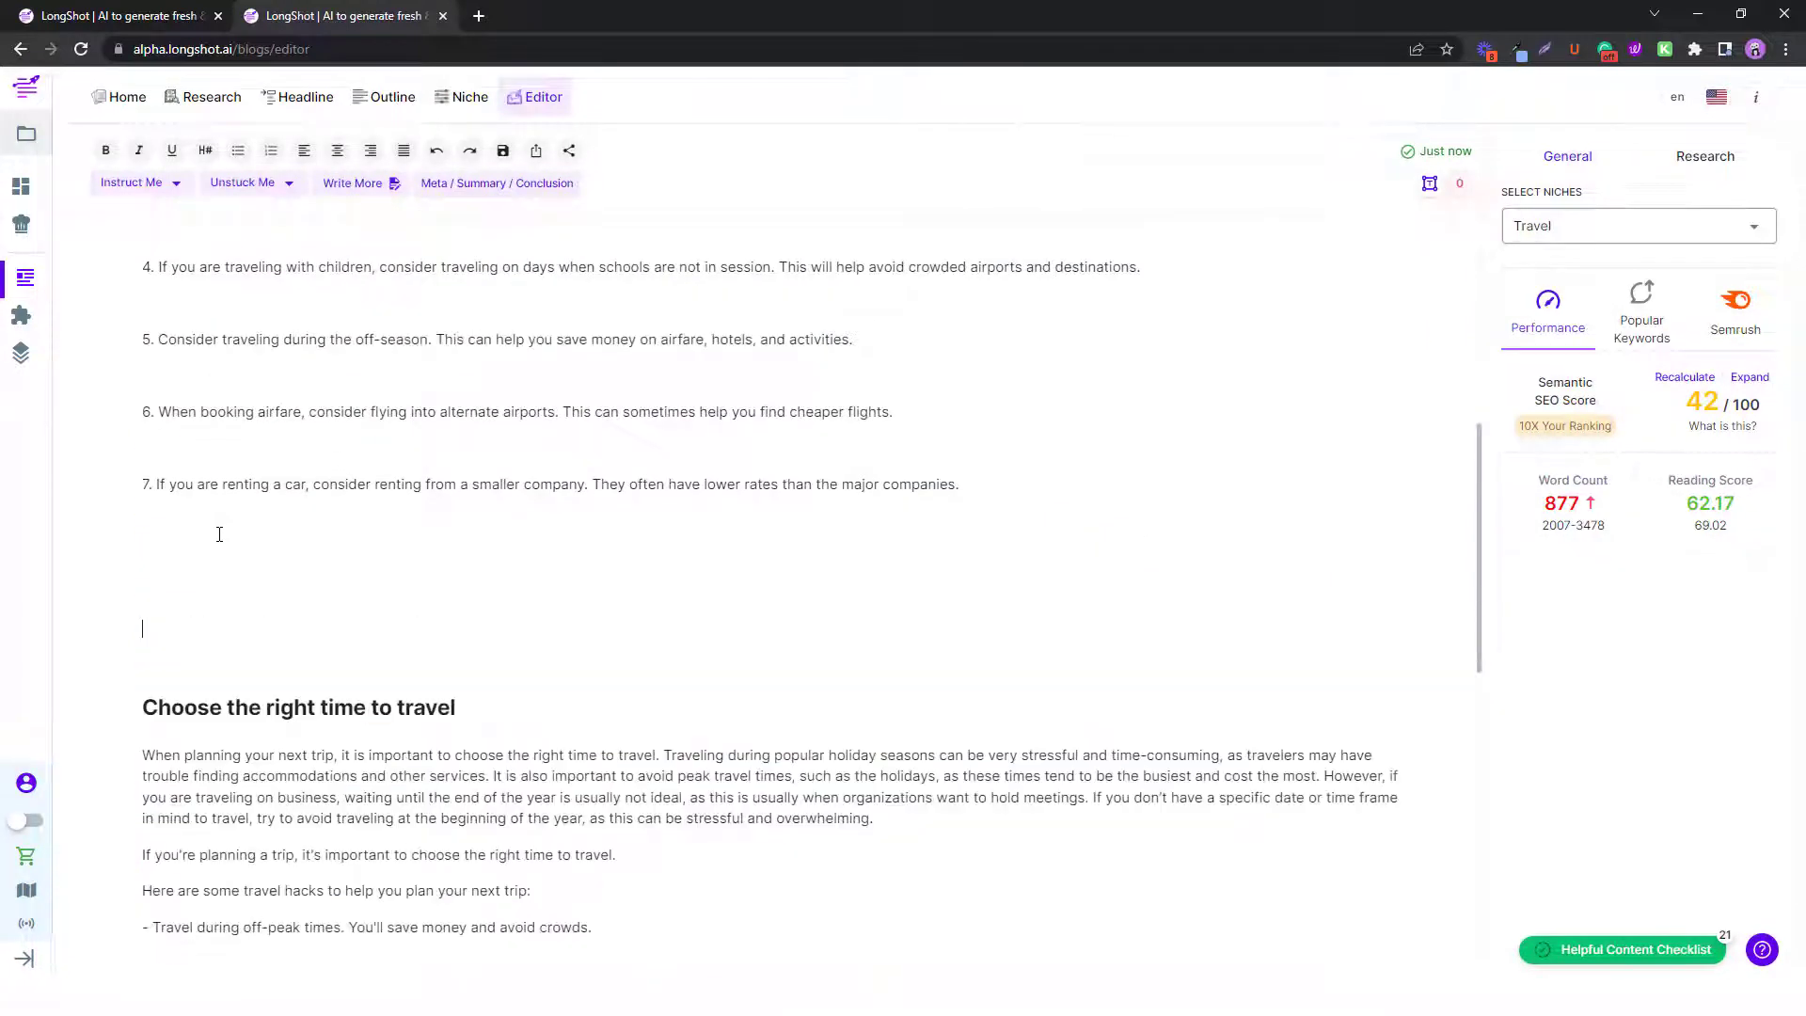
pyautogui.press('BackSpace')
pyautogui.press('BackSpace')
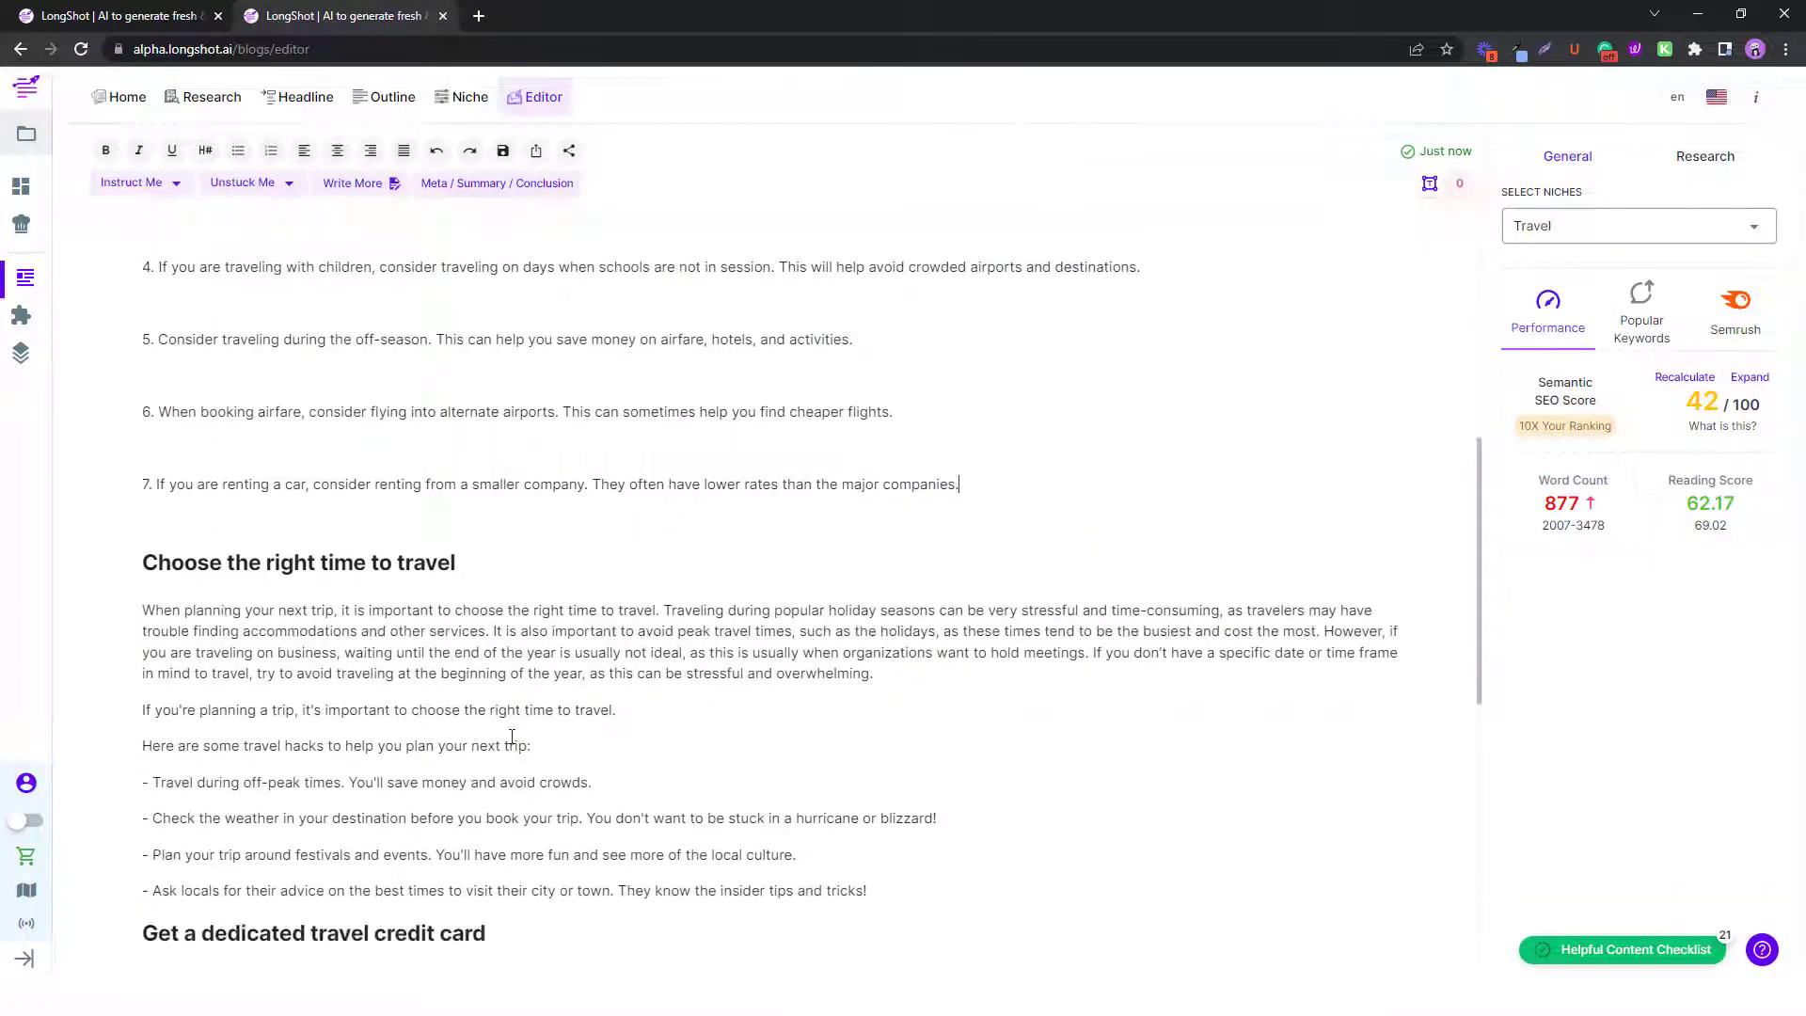
pyautogui.scroll(5, 390, 699)
pyautogui.scroll(-1, 338, 668)
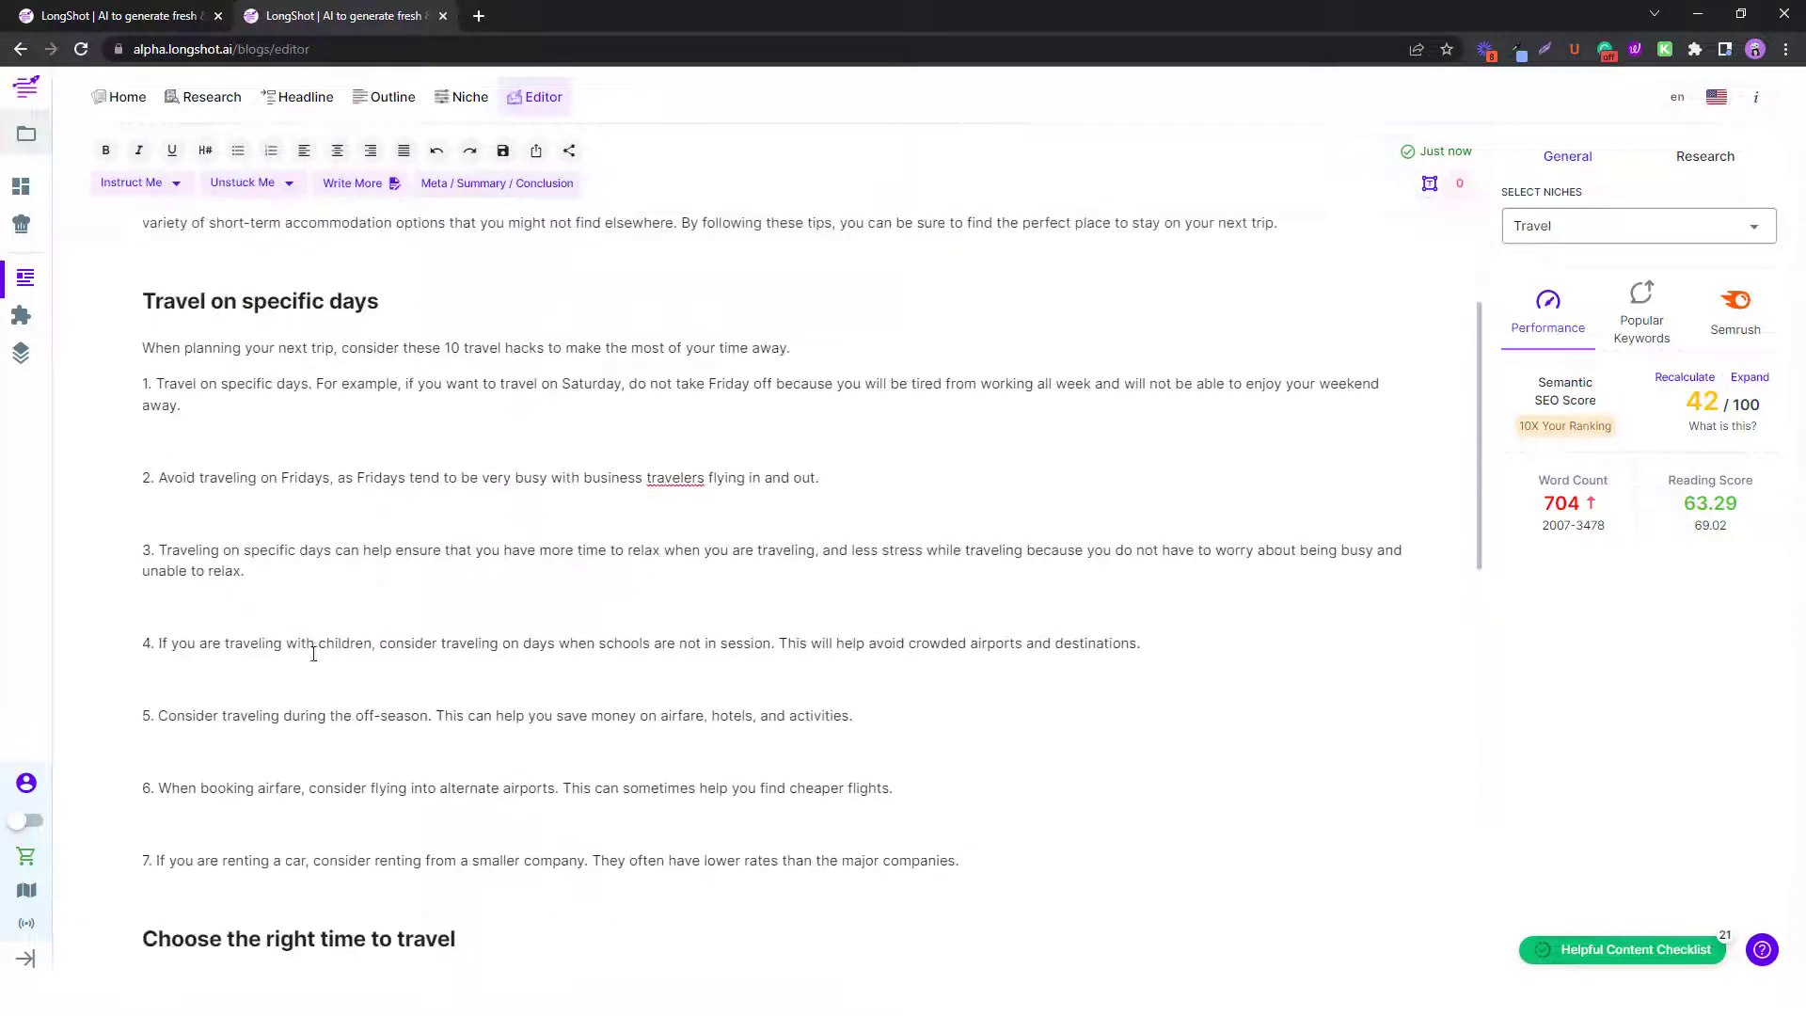
# Review the article's filled and empty sections and examine how often the popular keywords are used.
pyautogui.scroll(-15, 208, 511)
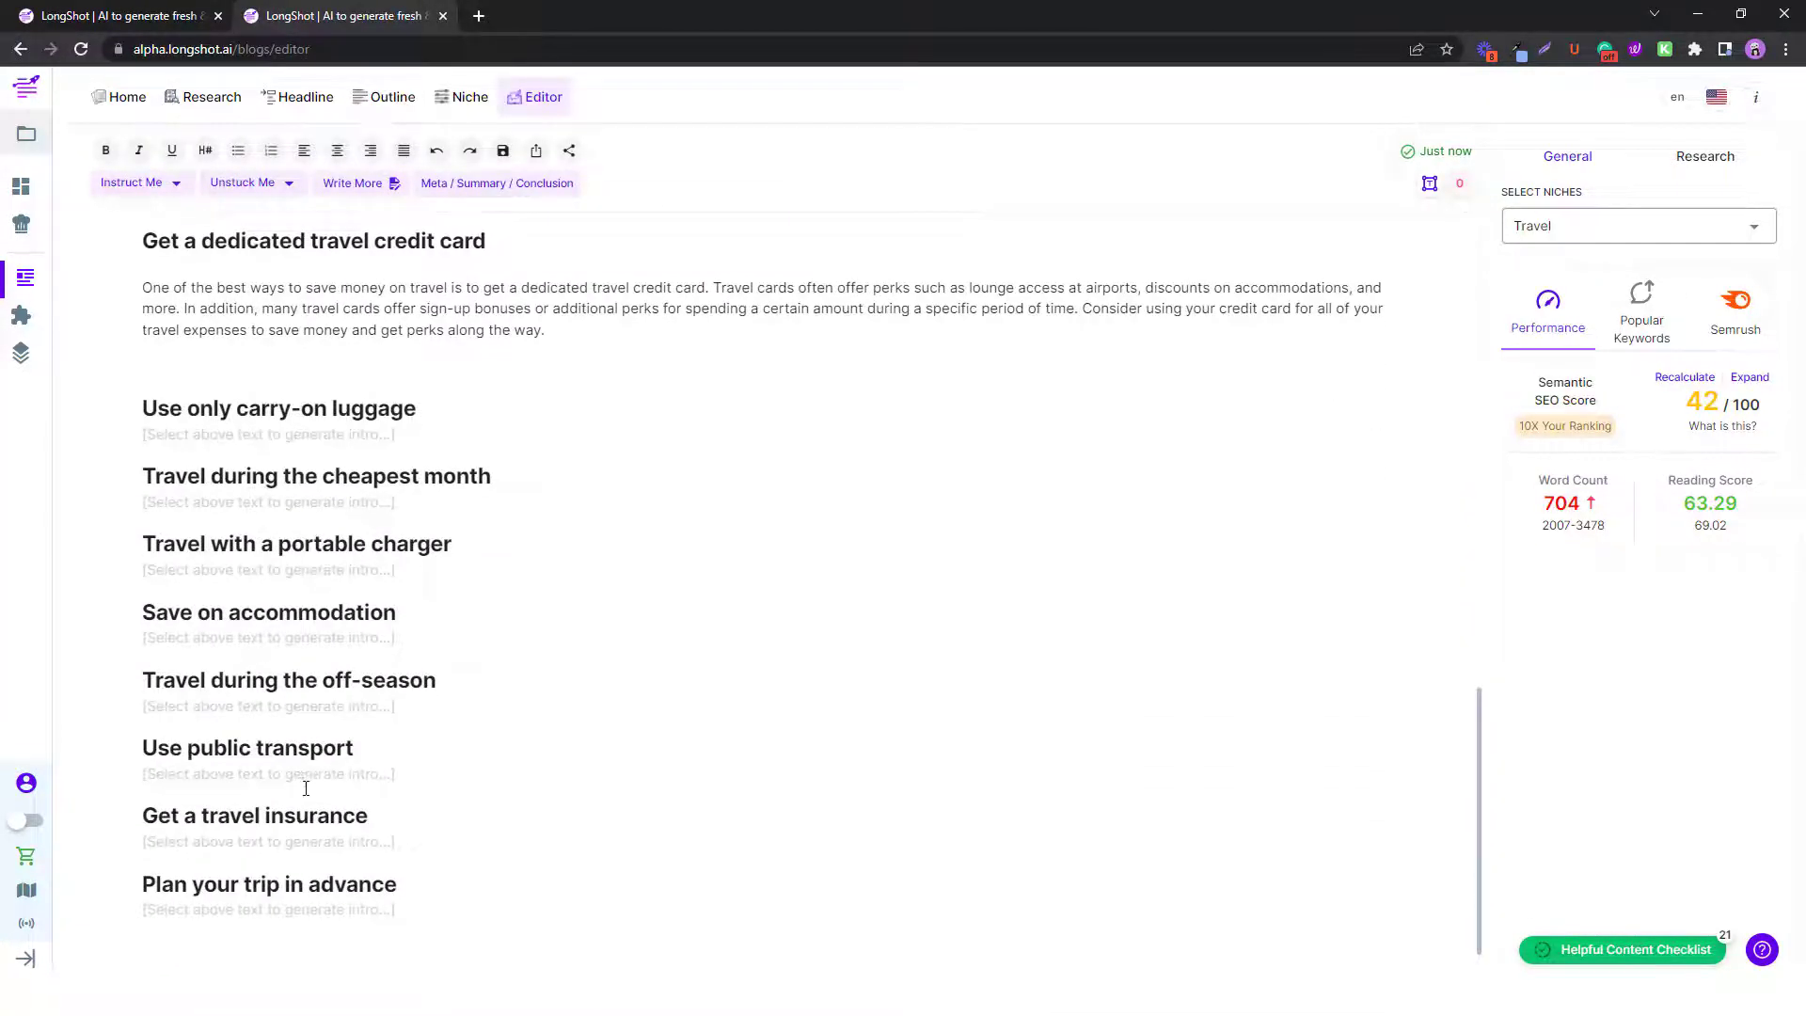
pyautogui.scroll(10, 342, 560)
pyautogui.scroll(4, 403, 313)
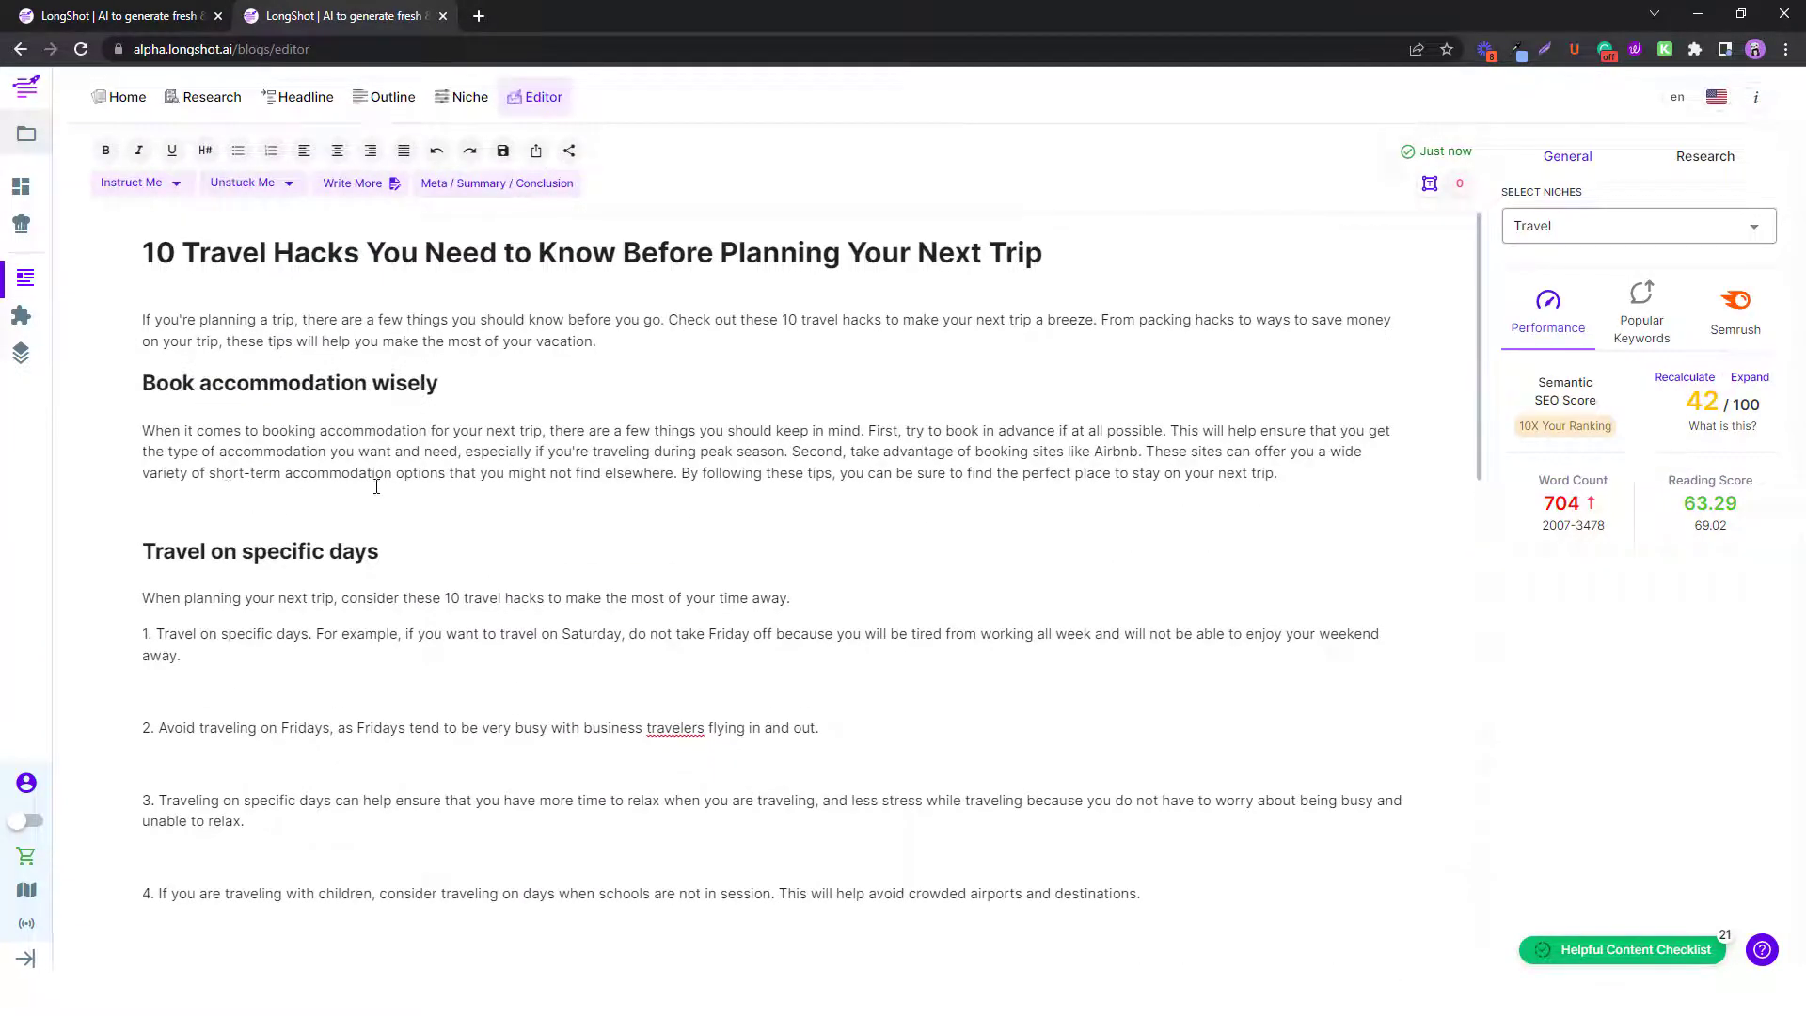
pyautogui.scroll(-13, 377, 486)
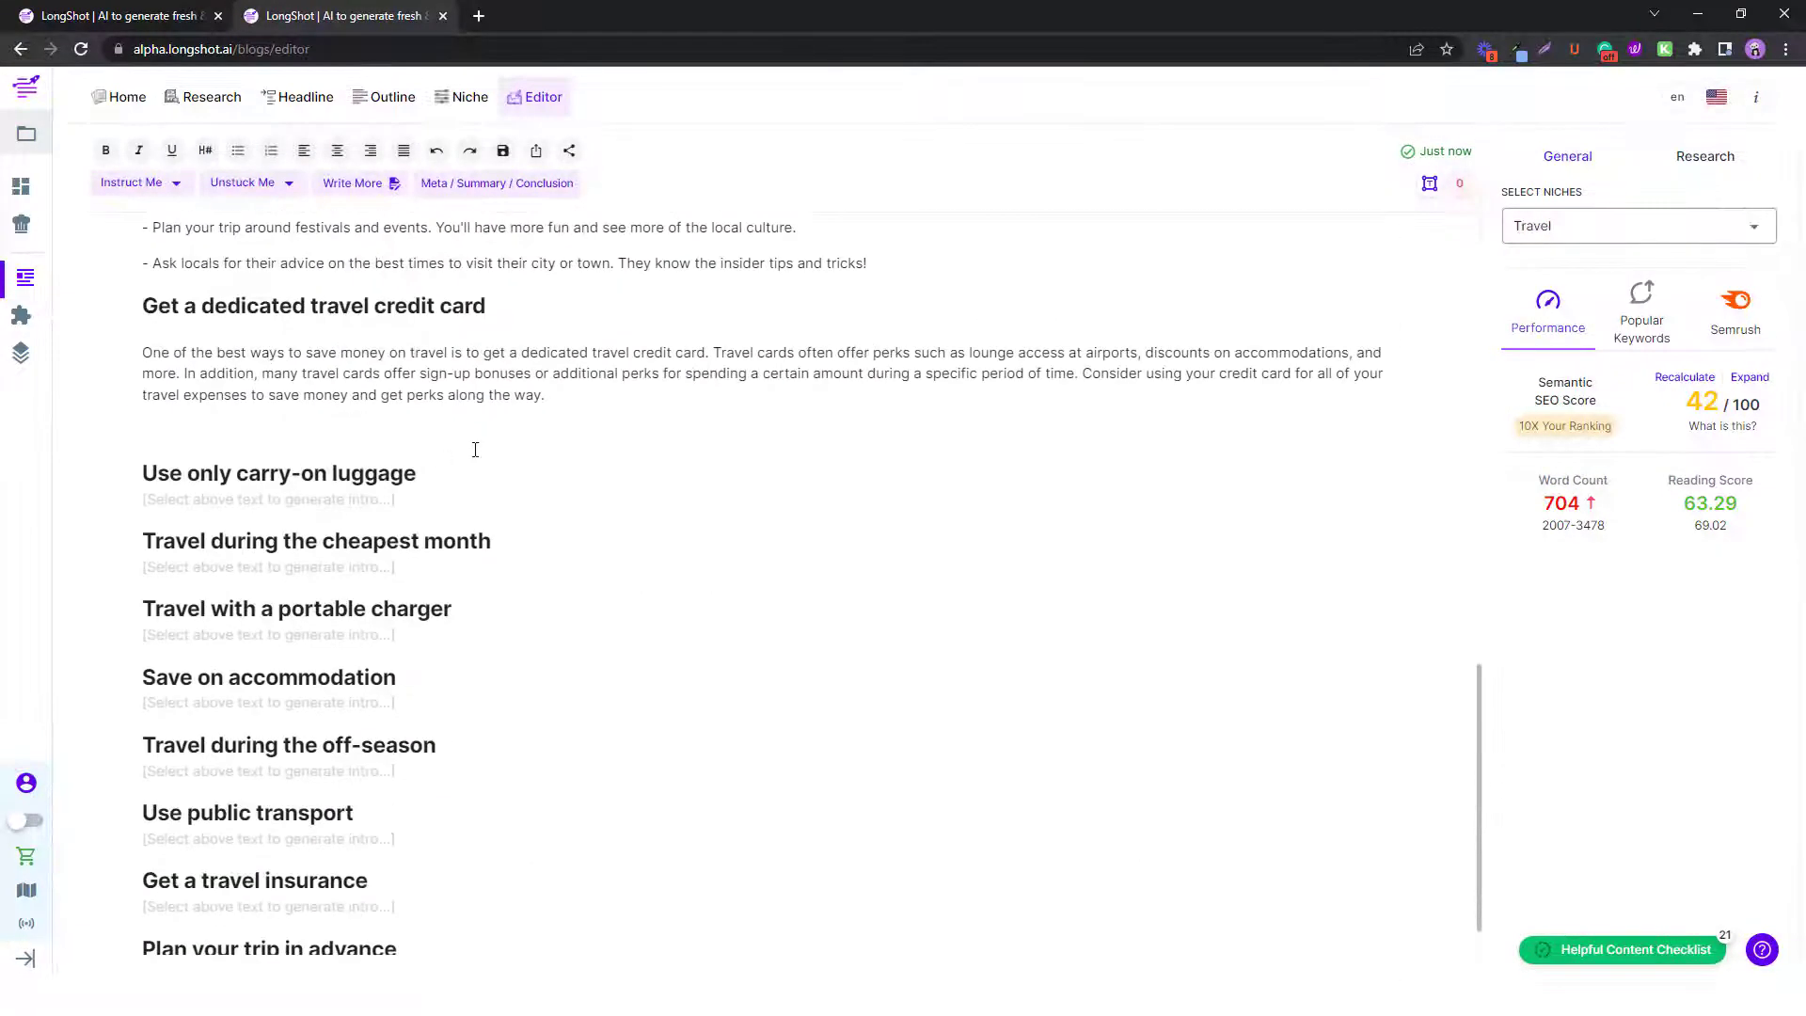
pyautogui.click(1637, 315)
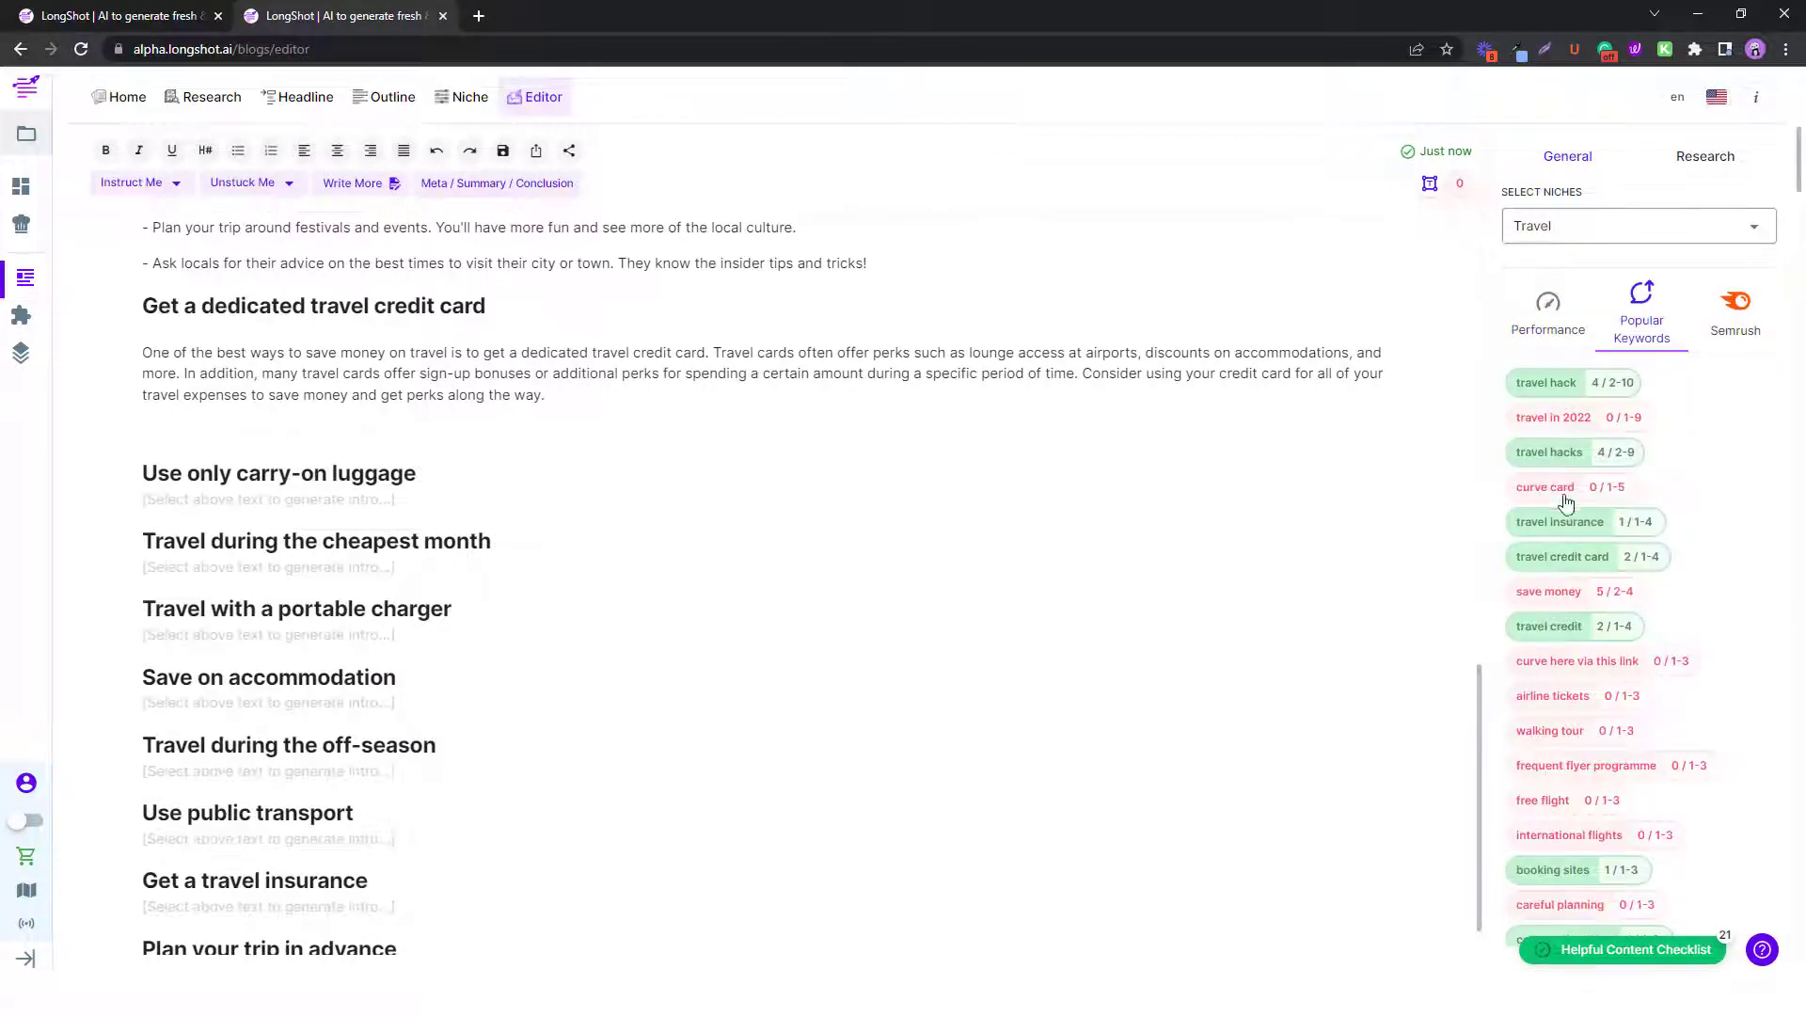
pyautogui.scroll(-3, 1617, 470)
pyautogui.scroll(-1, 1590, 442)
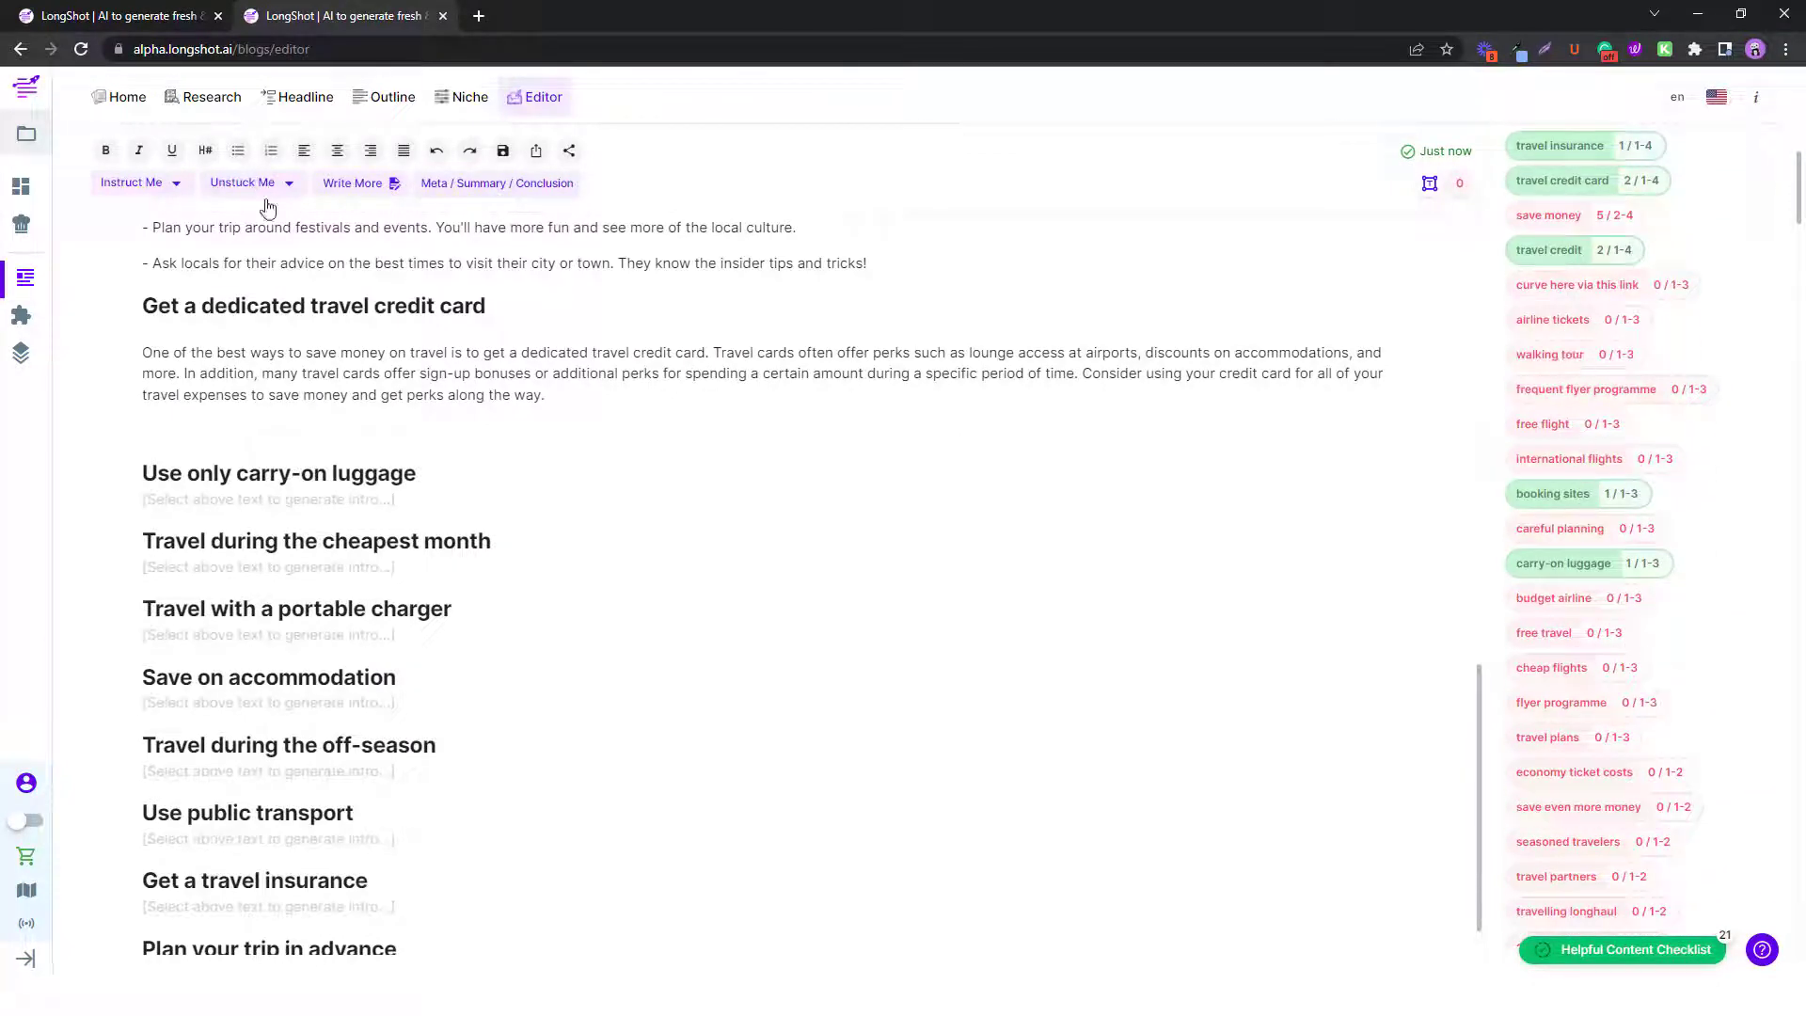
pyautogui.scroll(1, 207, 572)
# Generate keyword-focused text on a new line at the article's end from "travel in 2022", "walking tour" and "free flight", and check keyword usage.
pyautogui.scroll(-2, 205, 618)
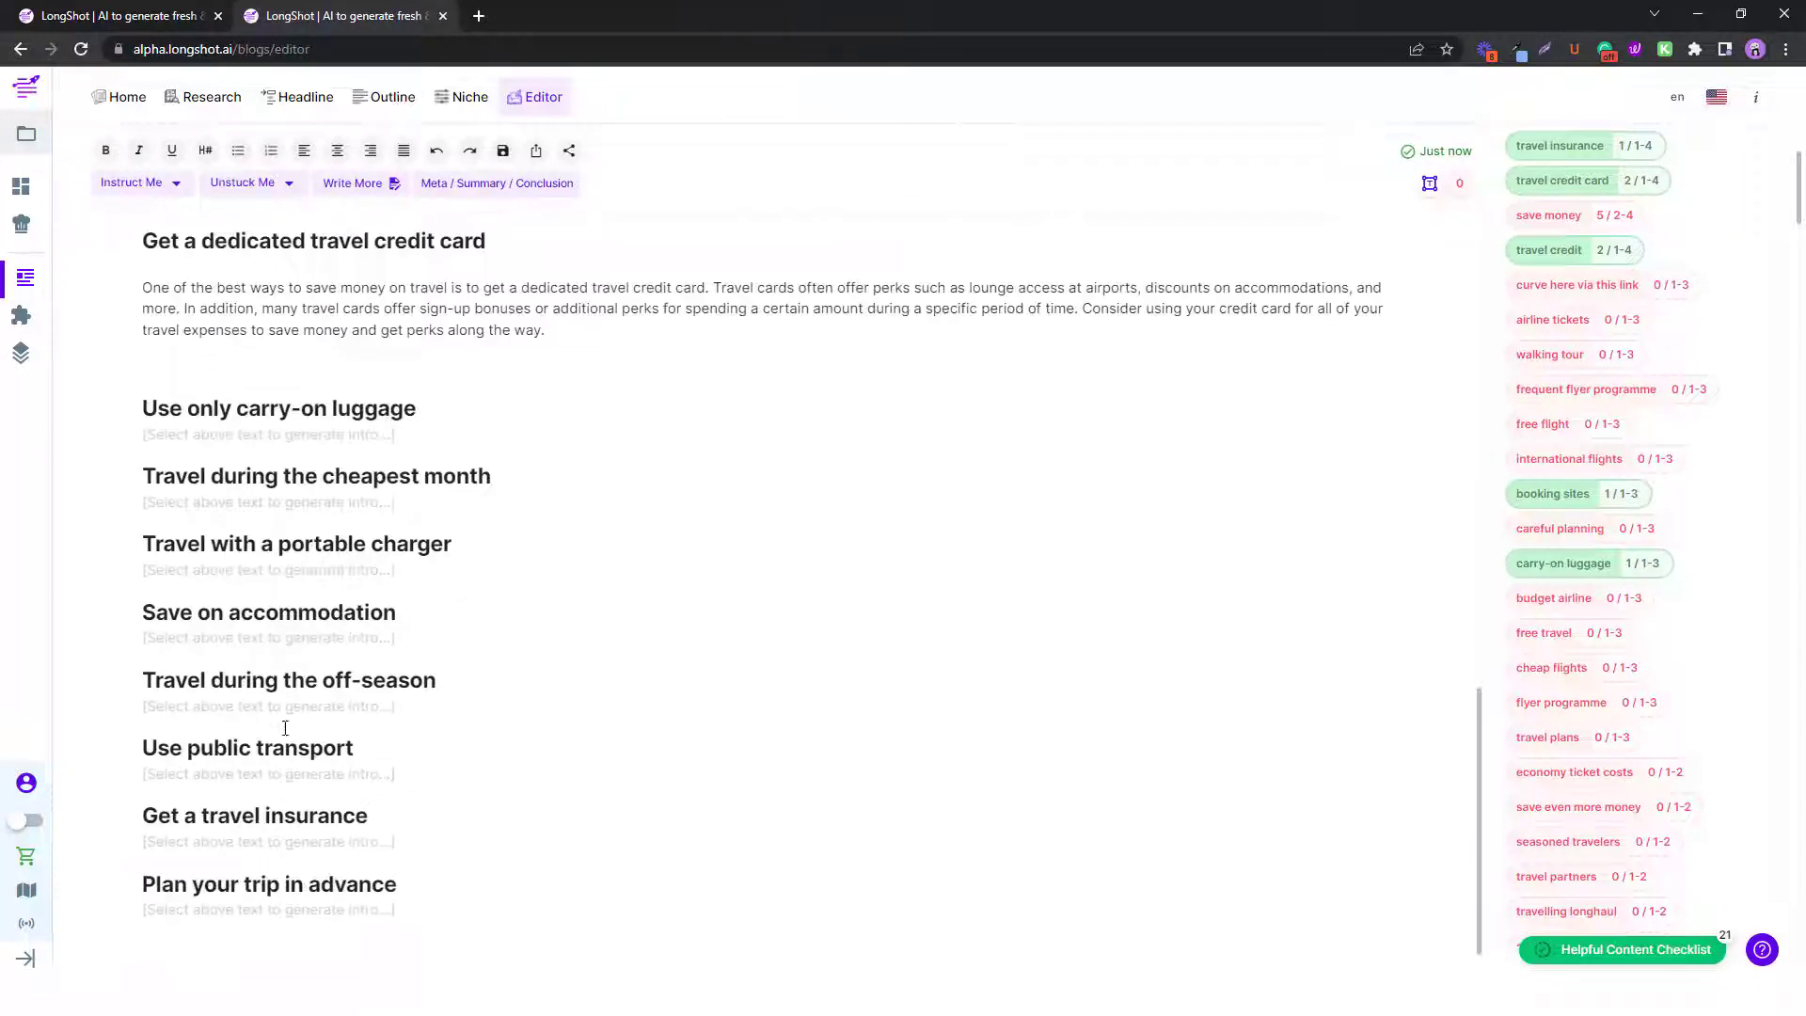
pyautogui.press('Return')
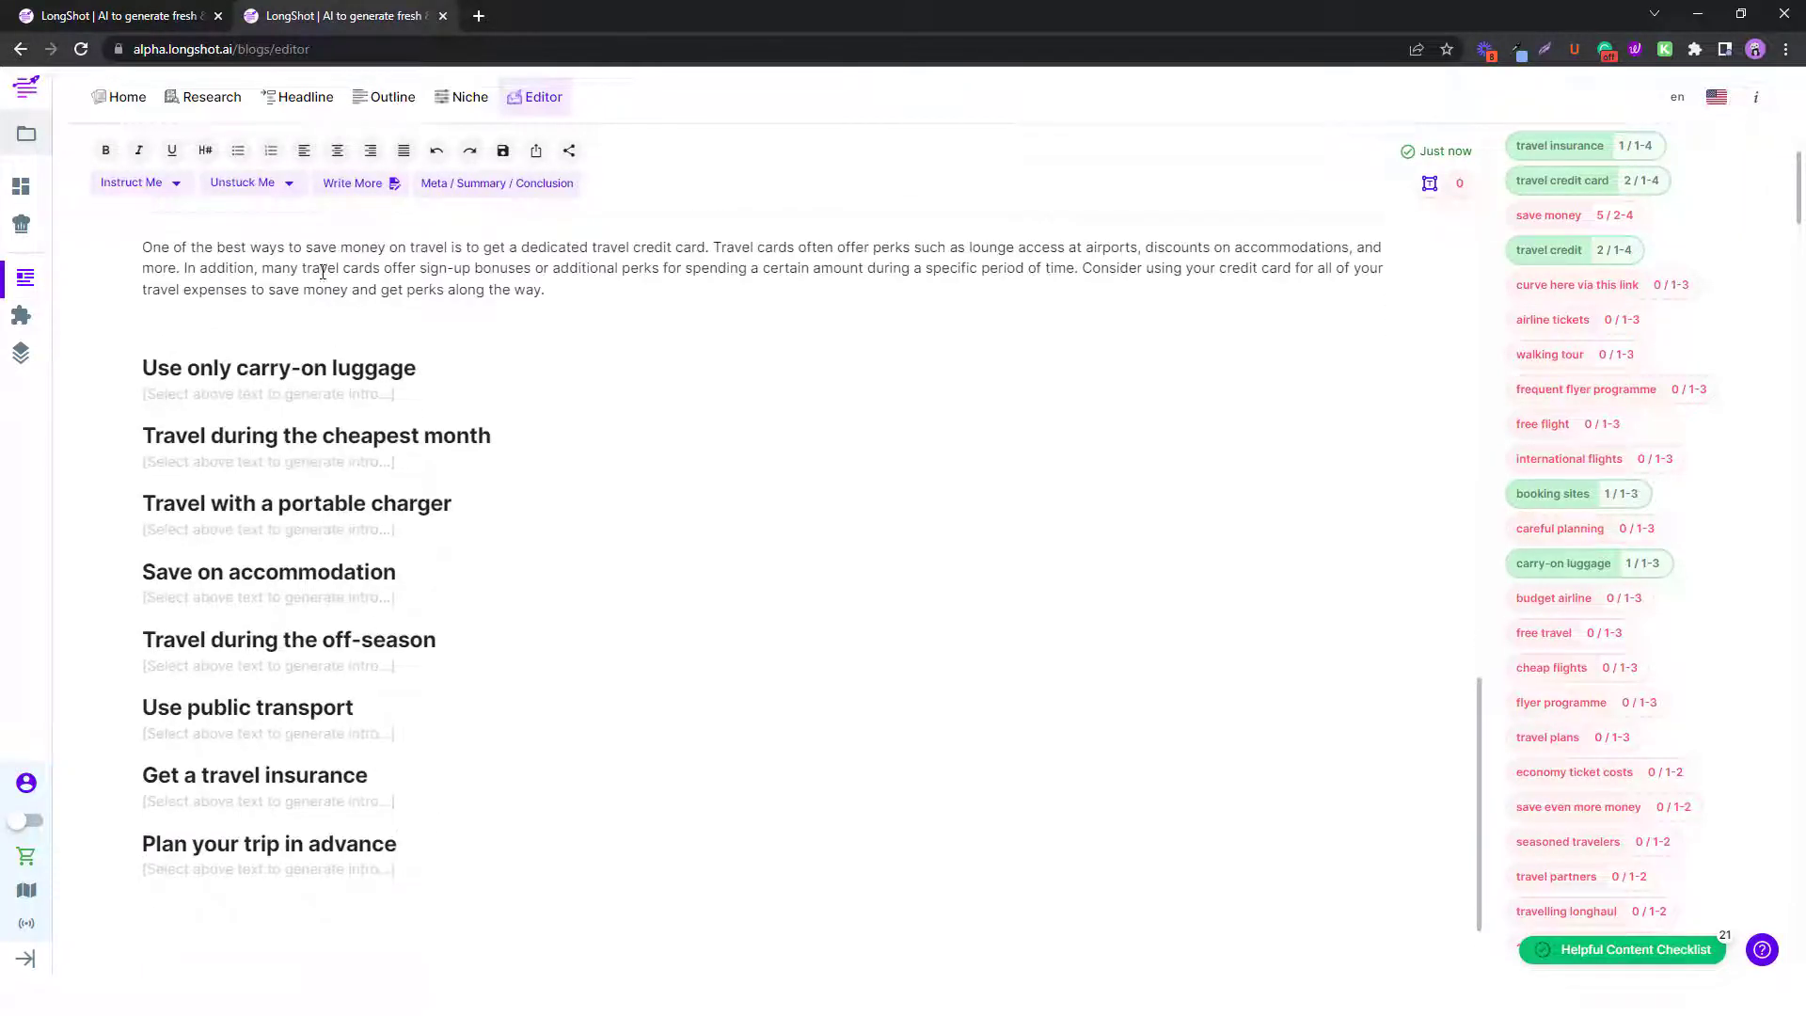
pyautogui.scroll(-1, 234, 333)
pyautogui.click(264, 187)
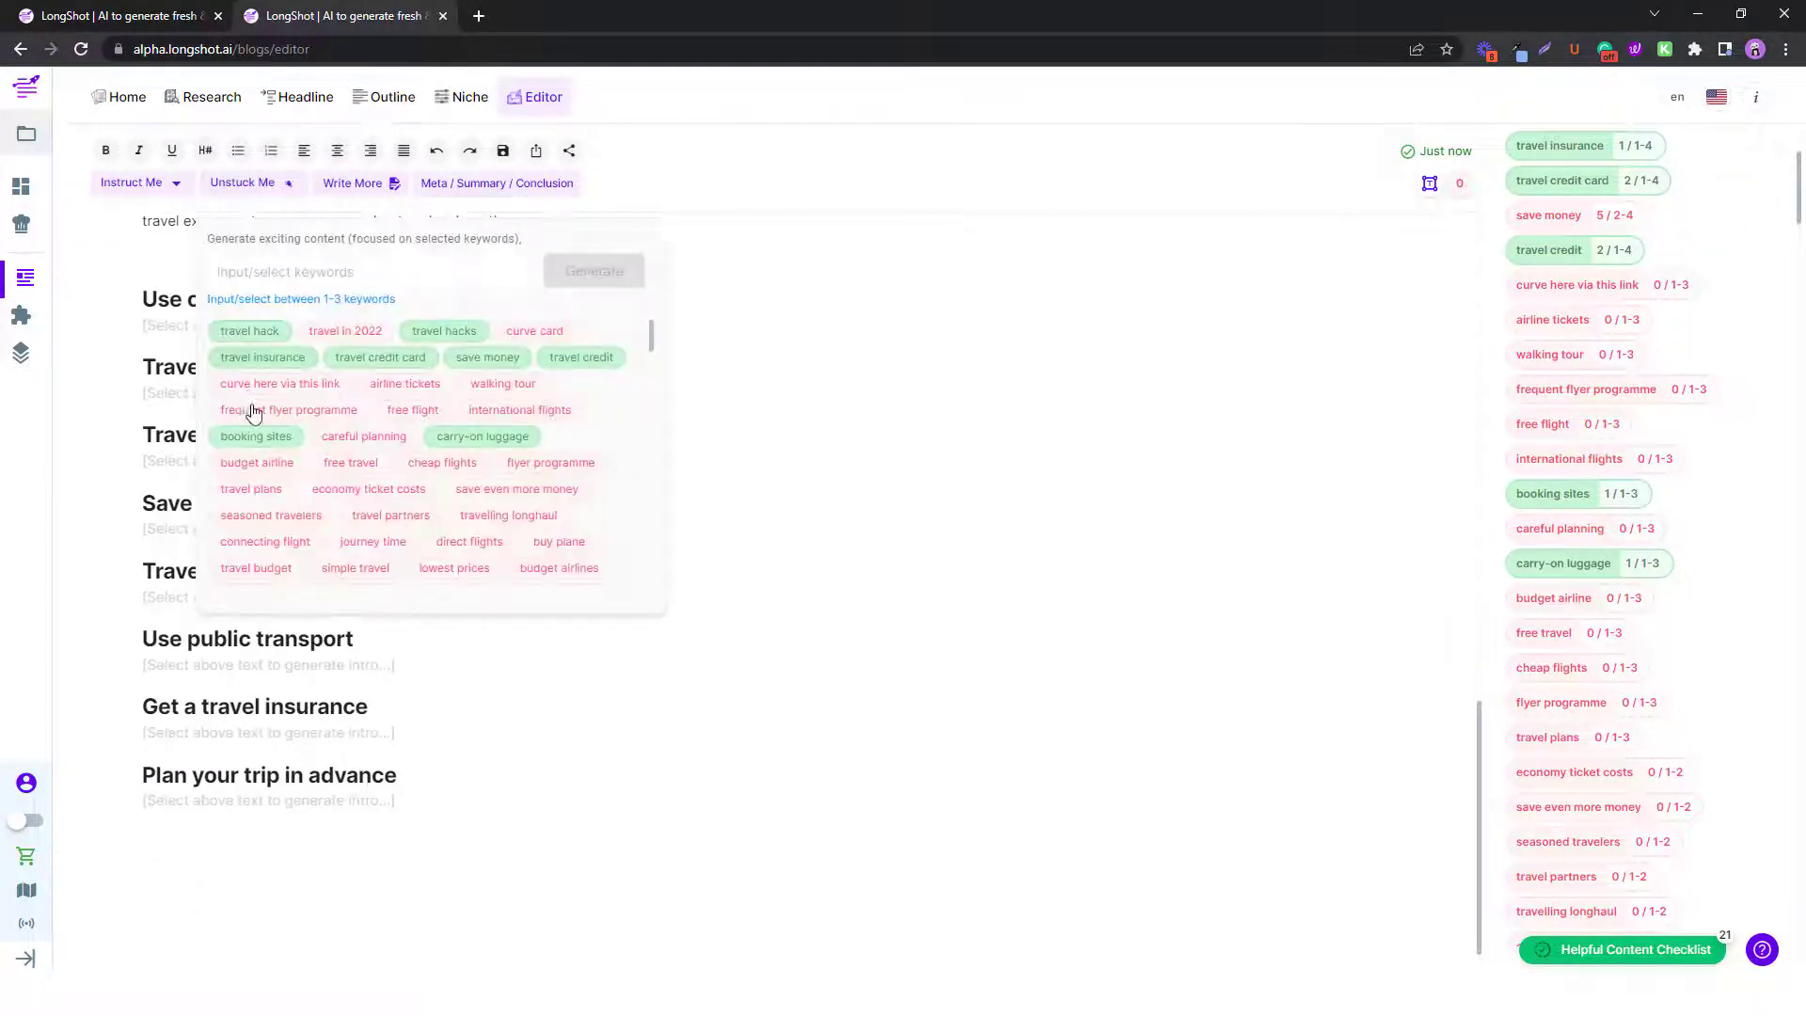
pyautogui.click(354, 333)
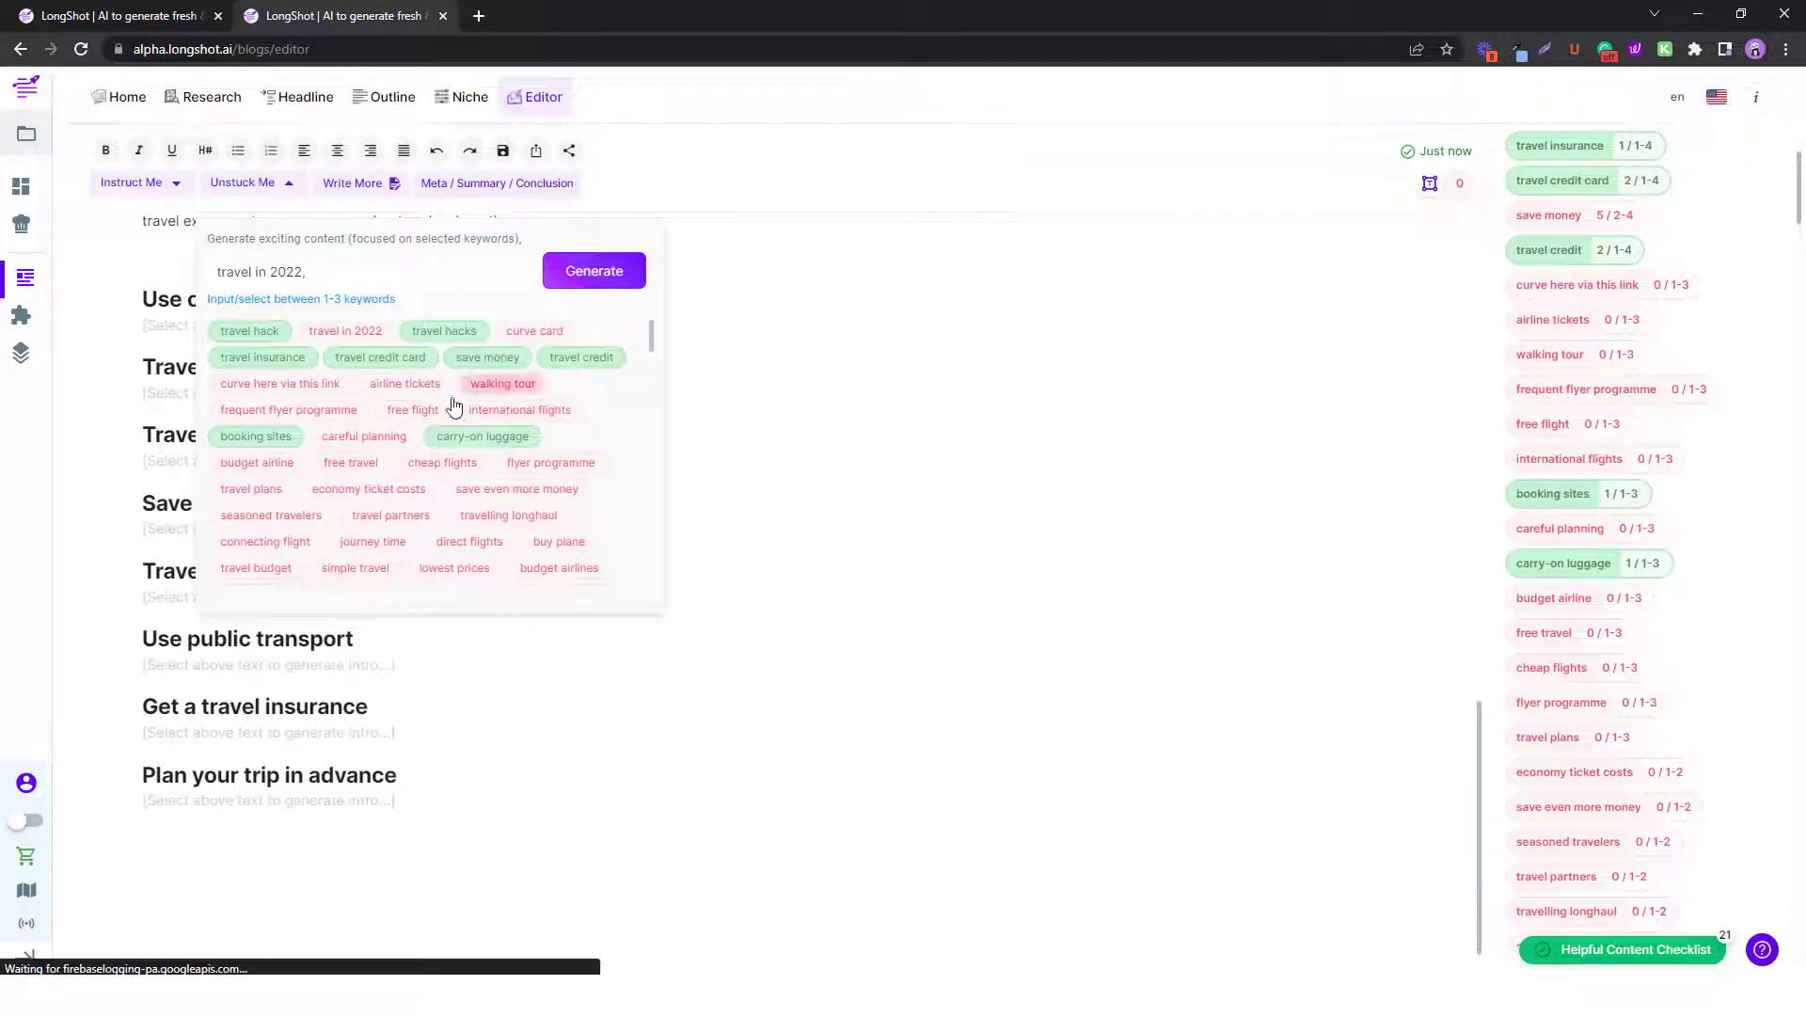
pyautogui.click(499, 385)
pyautogui.click(411, 410)
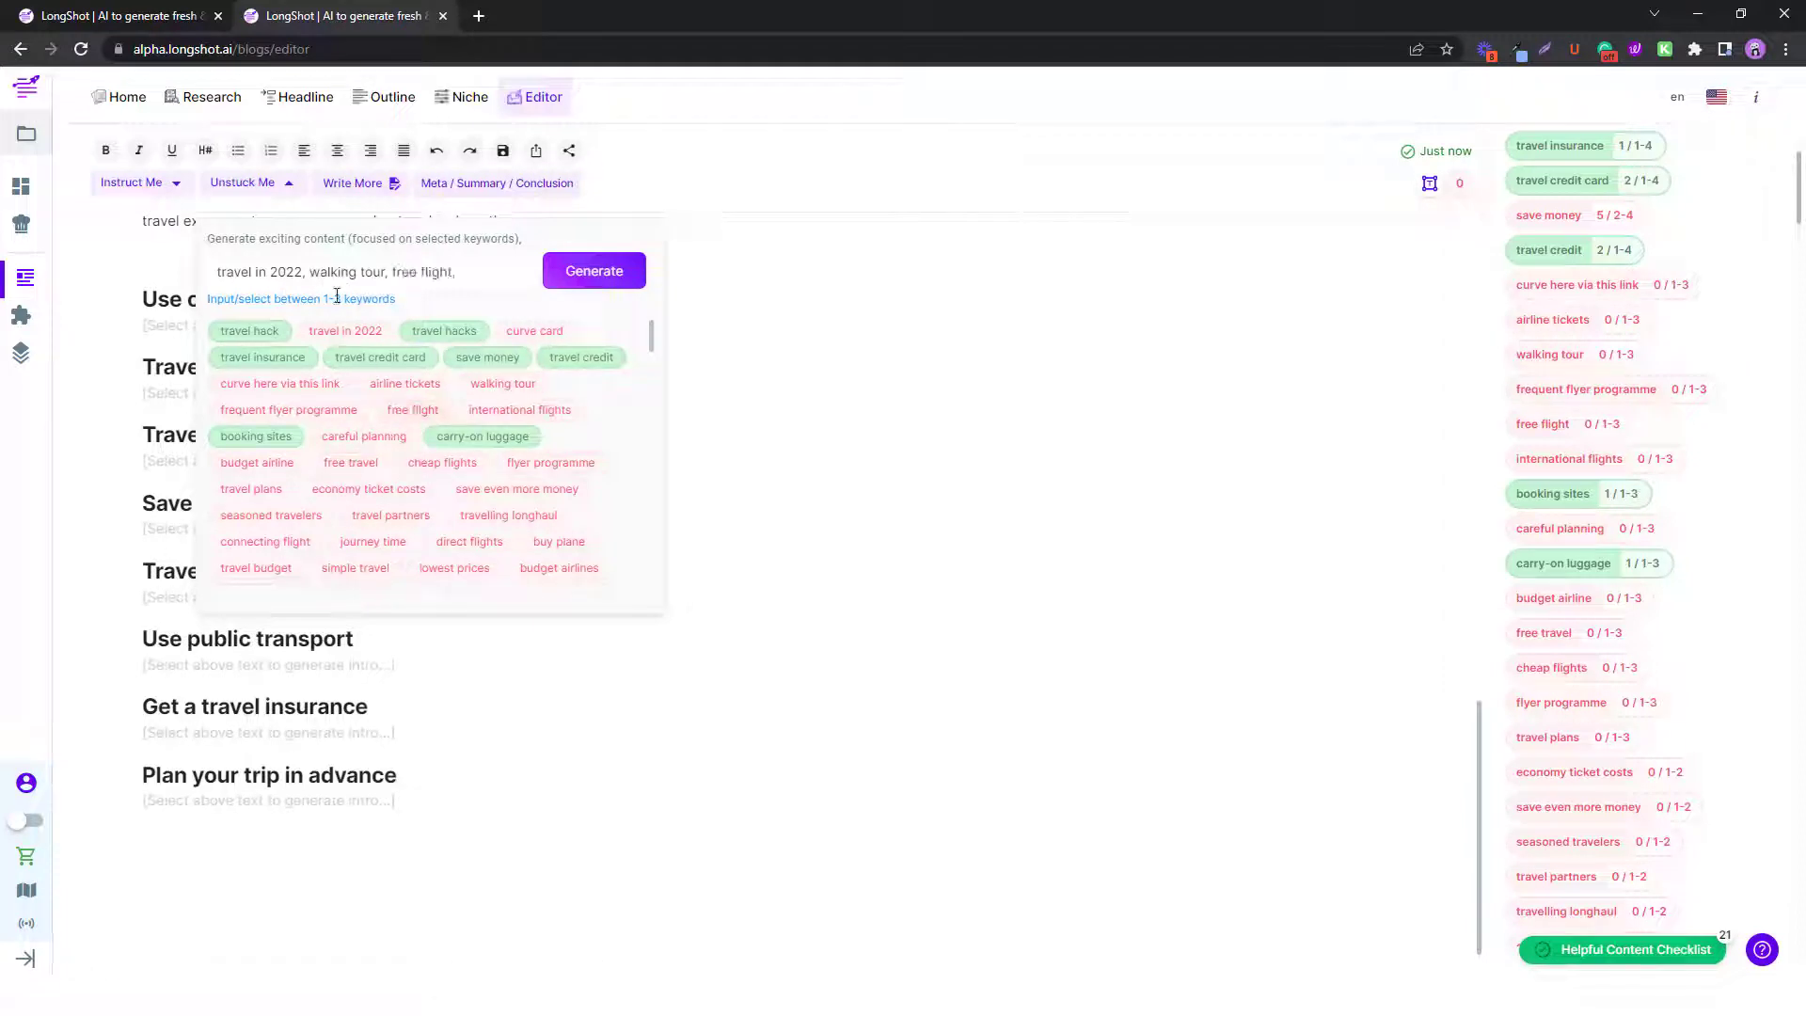
pyautogui.click(576, 275)
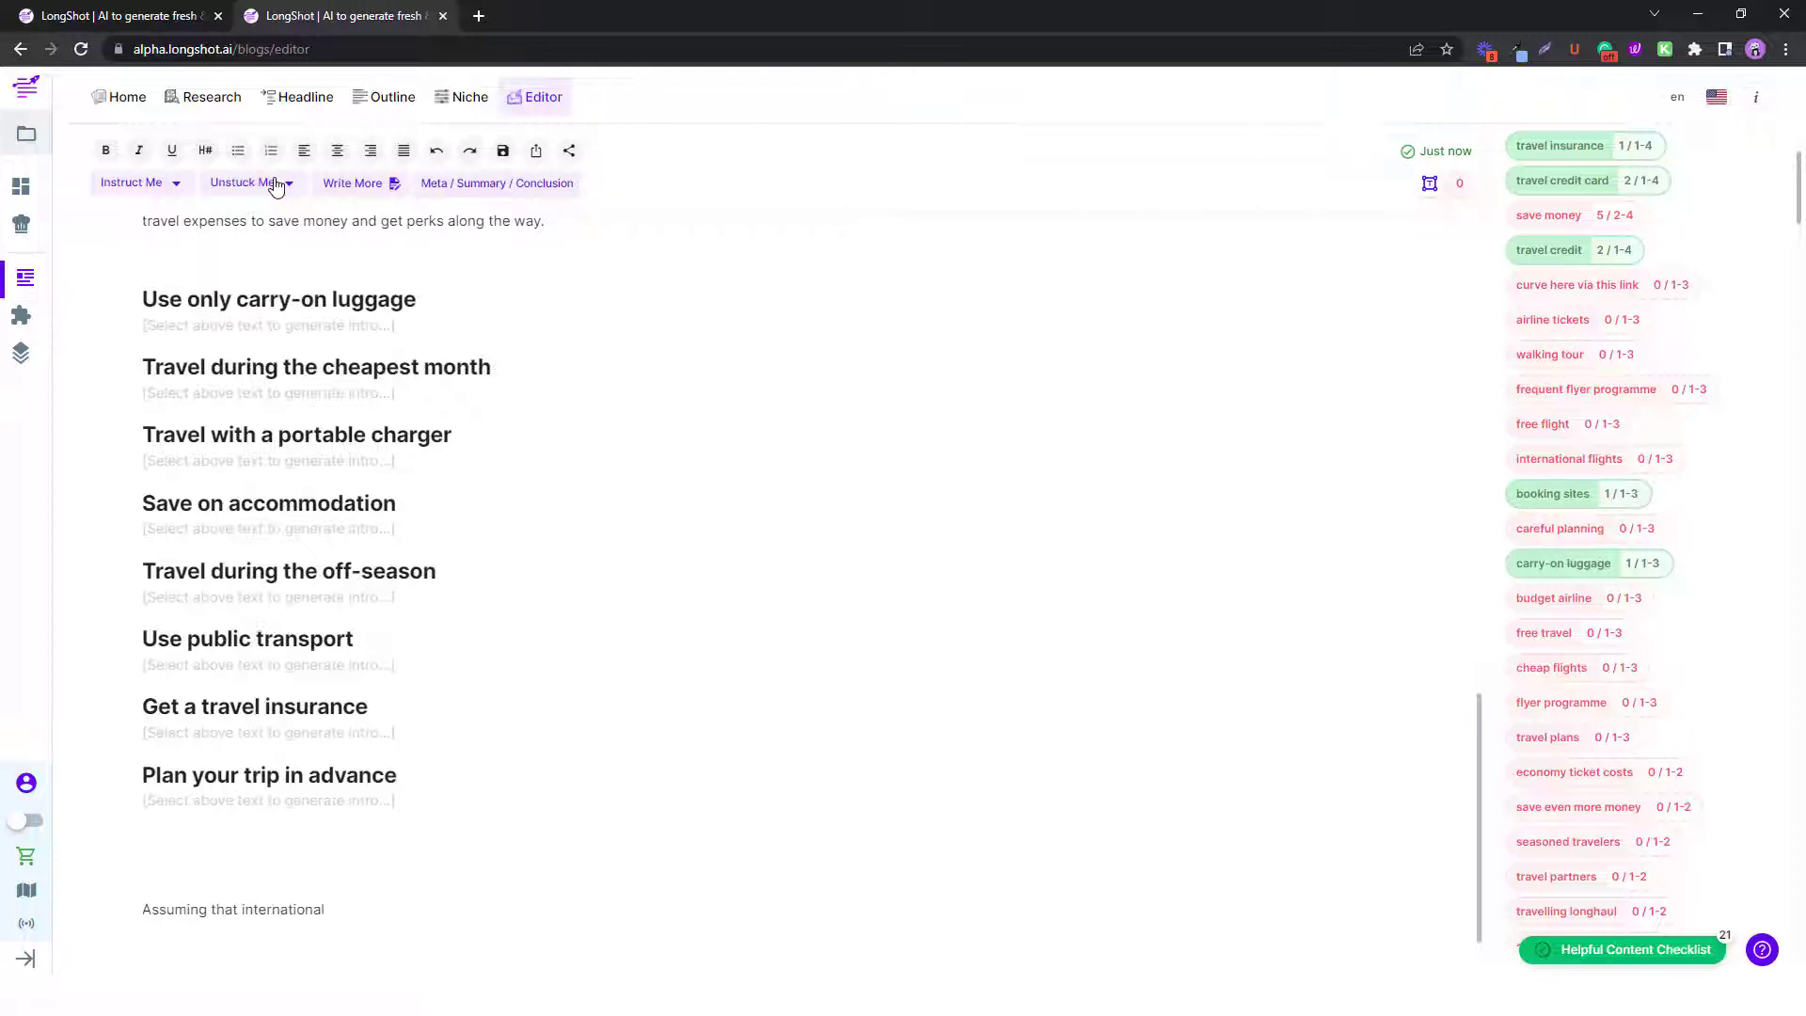
pyautogui.scroll(3, 1651, 388)
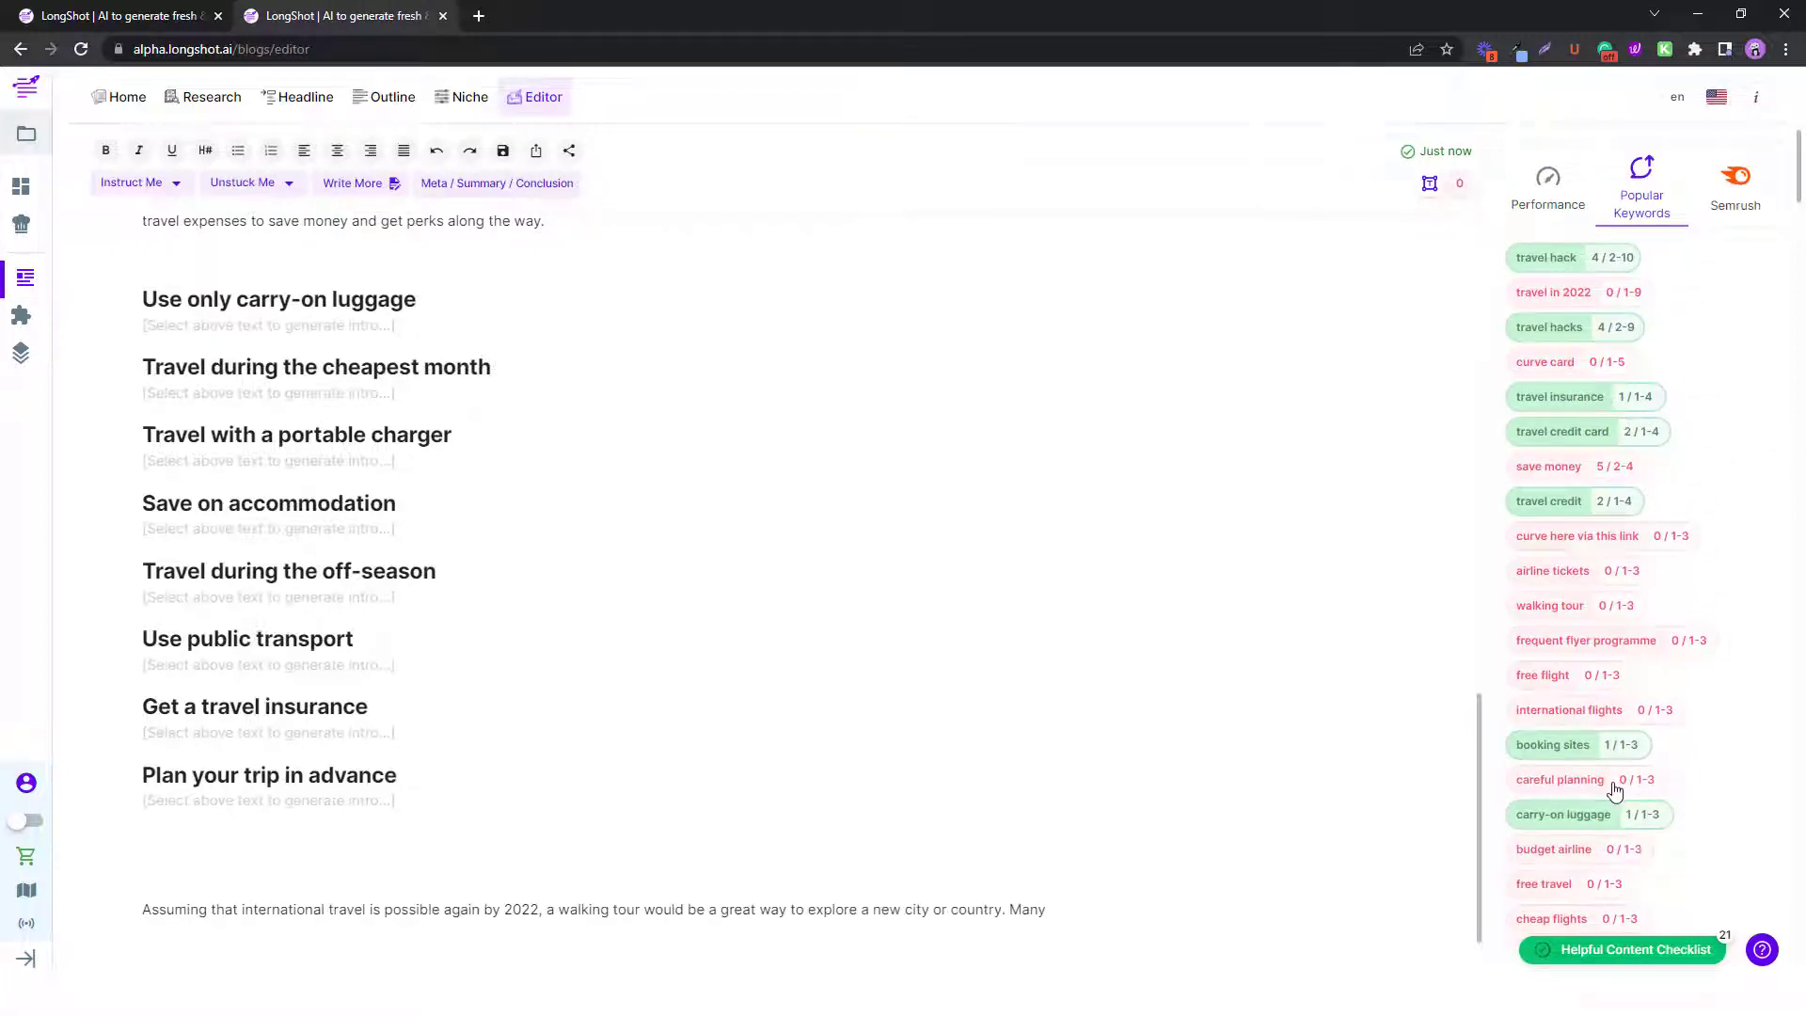
pyautogui.scroll(-1, 1612, 794)
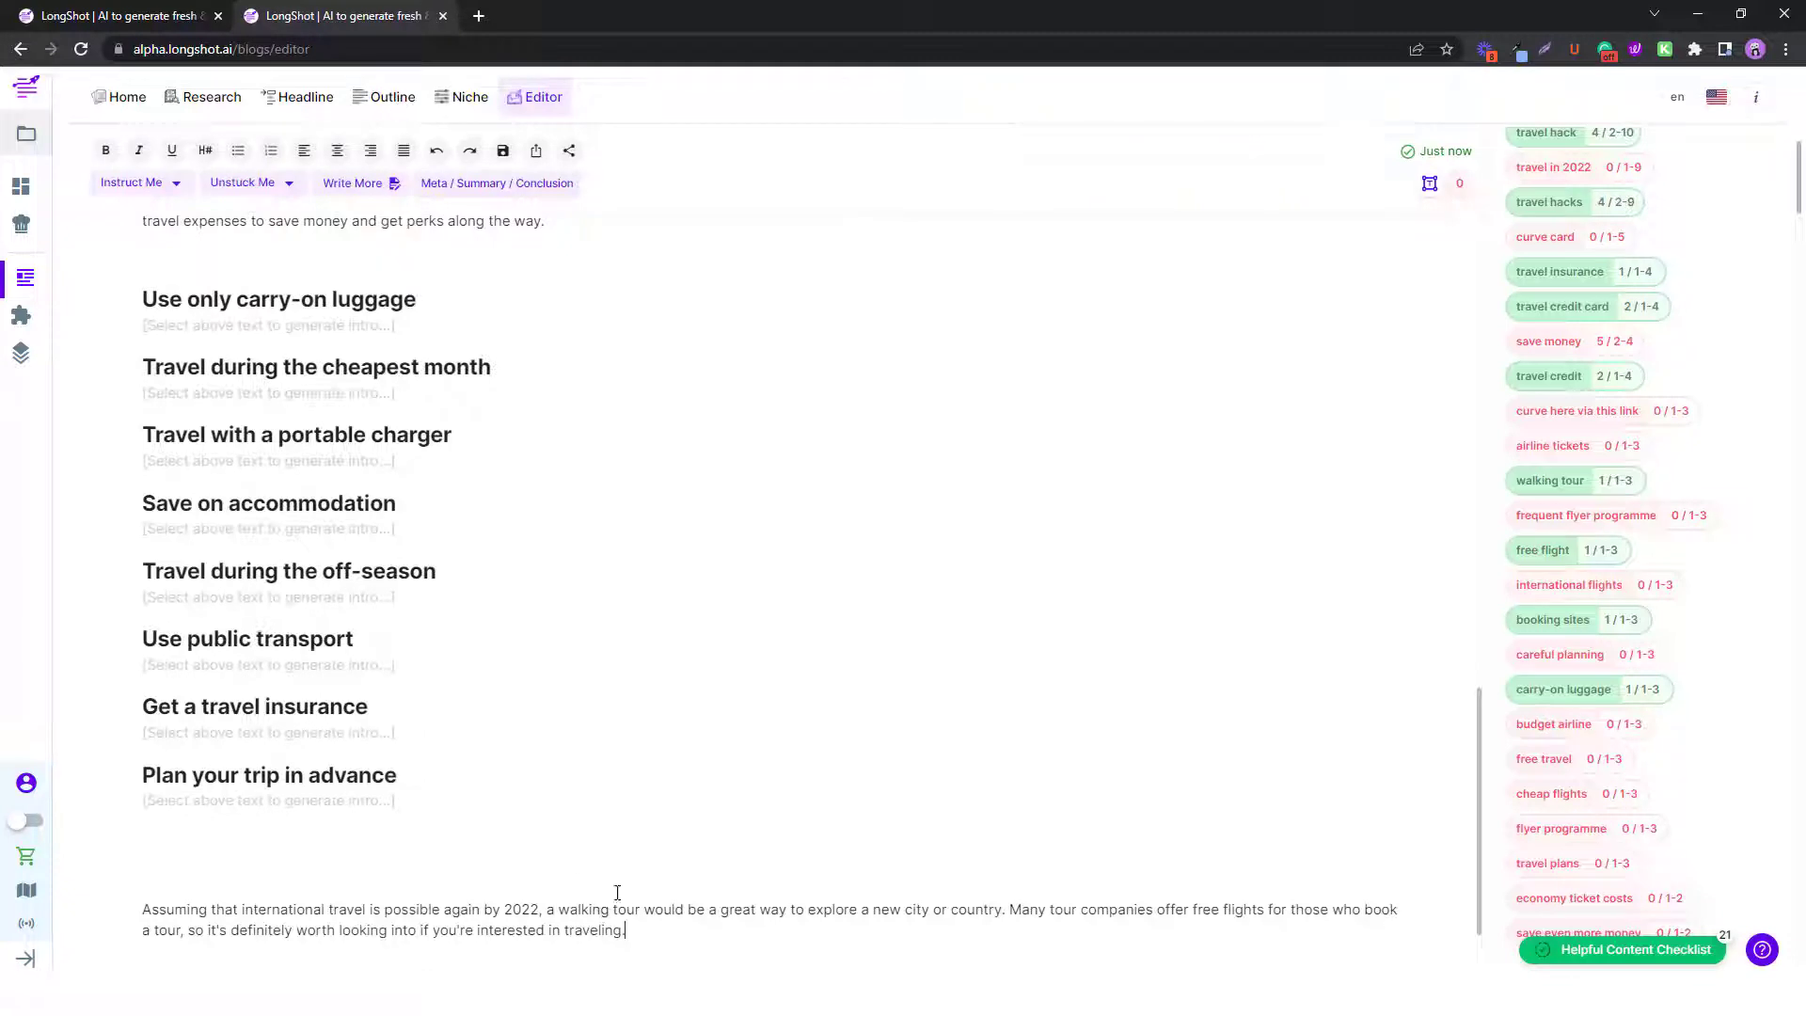
# Generate further text below that paragraph from the keywords "travel in 2022", "travel plans" and "travel partners", and check the keyword coverage.
pyautogui.click(246, 183)
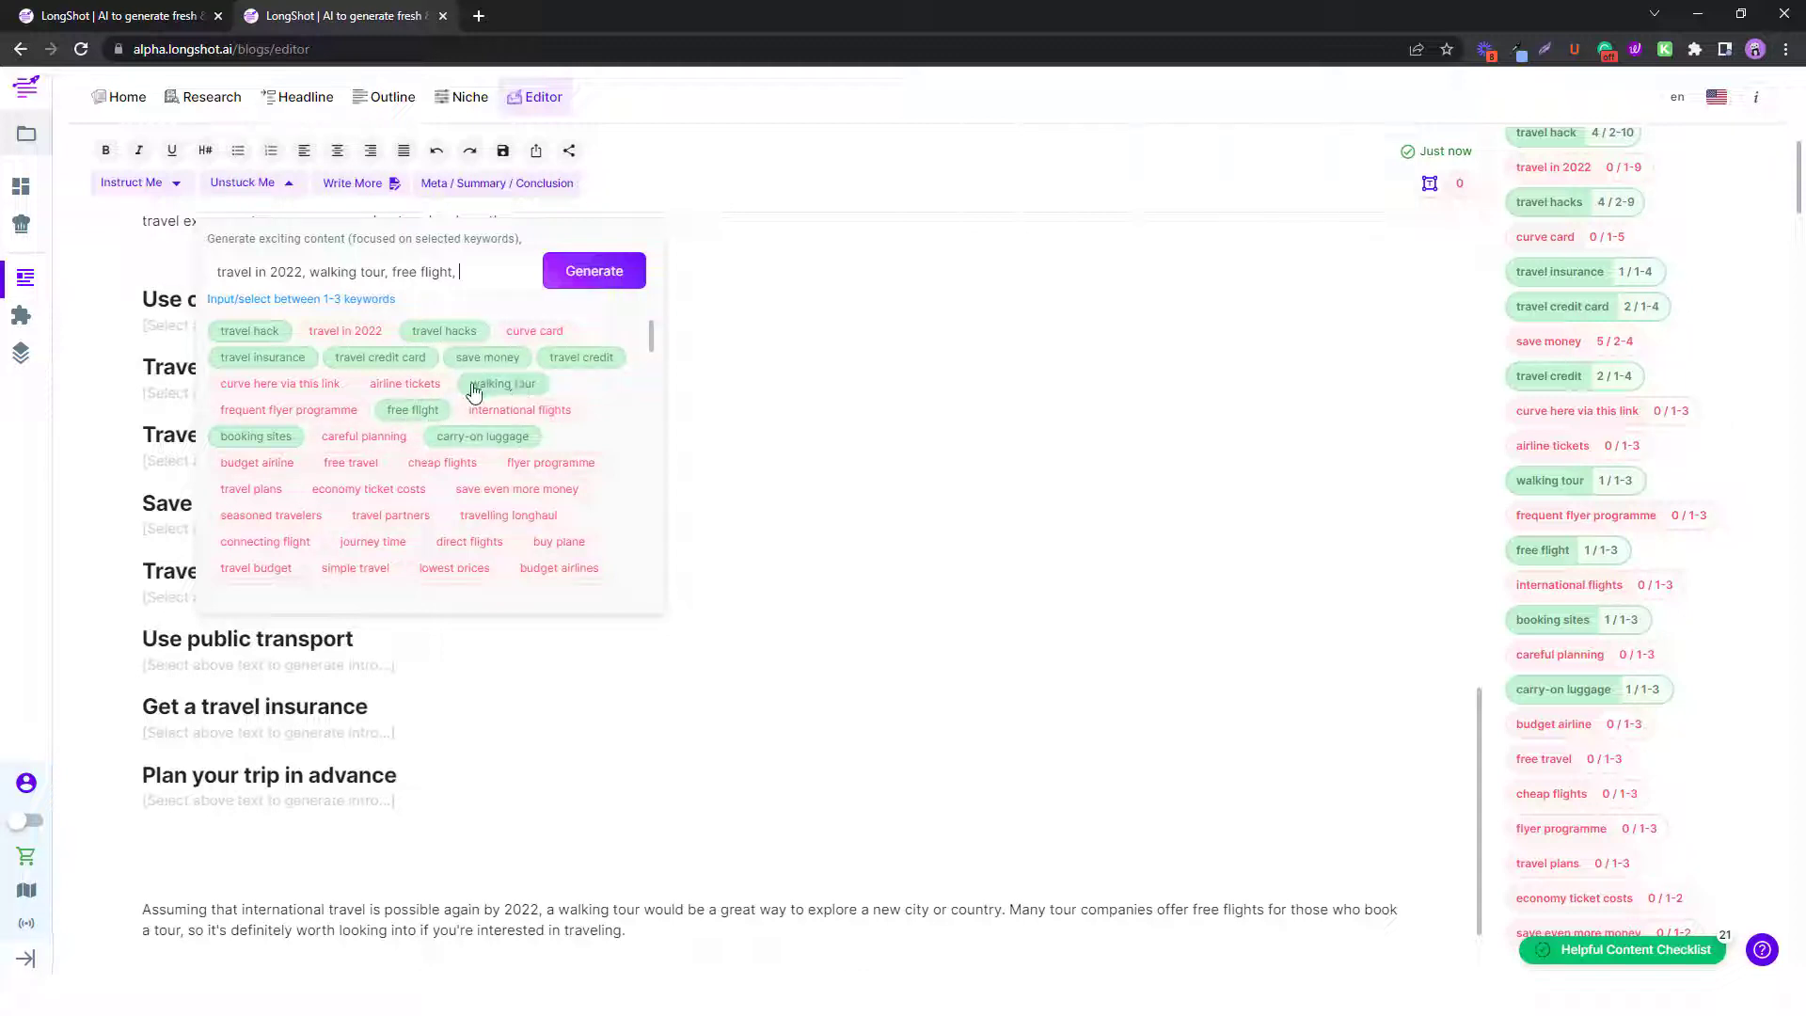
pyautogui.click(656, 939)
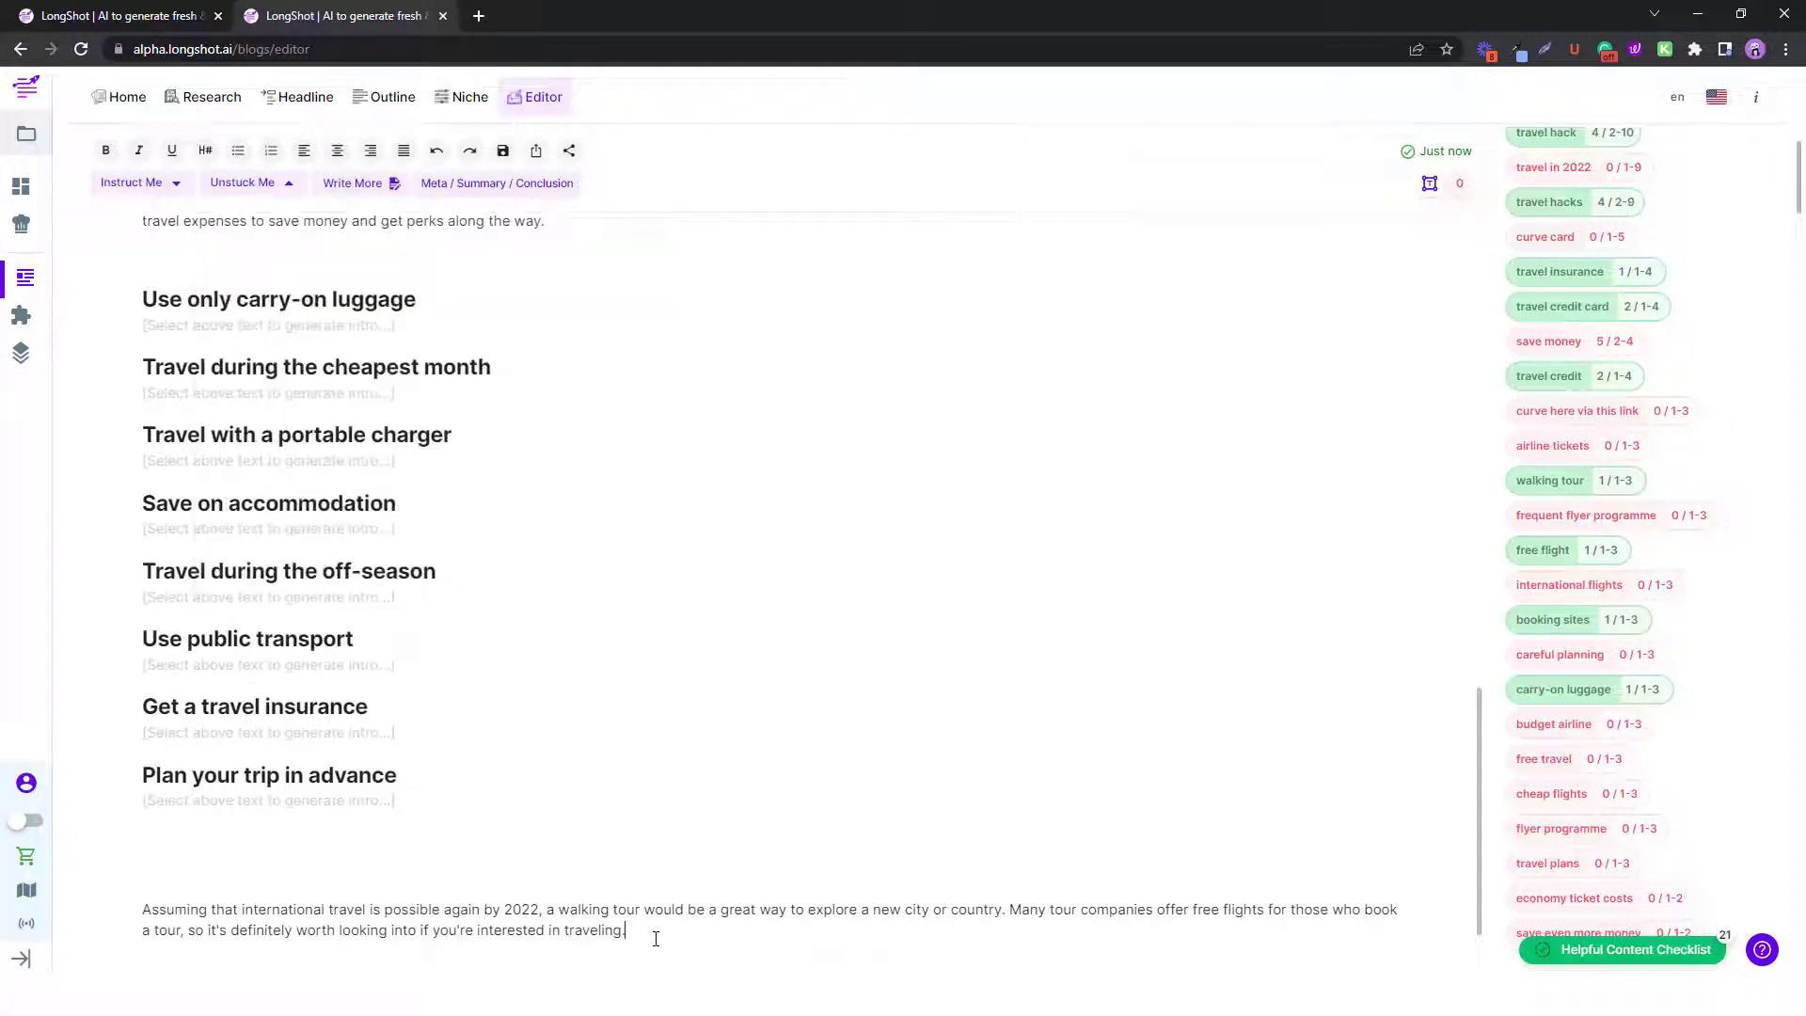
pyautogui.click(260, 184)
pyautogui.moveTo(311, 270); pyautogui.dragTo(460, 271)
pyautogui.press('BackSpace')
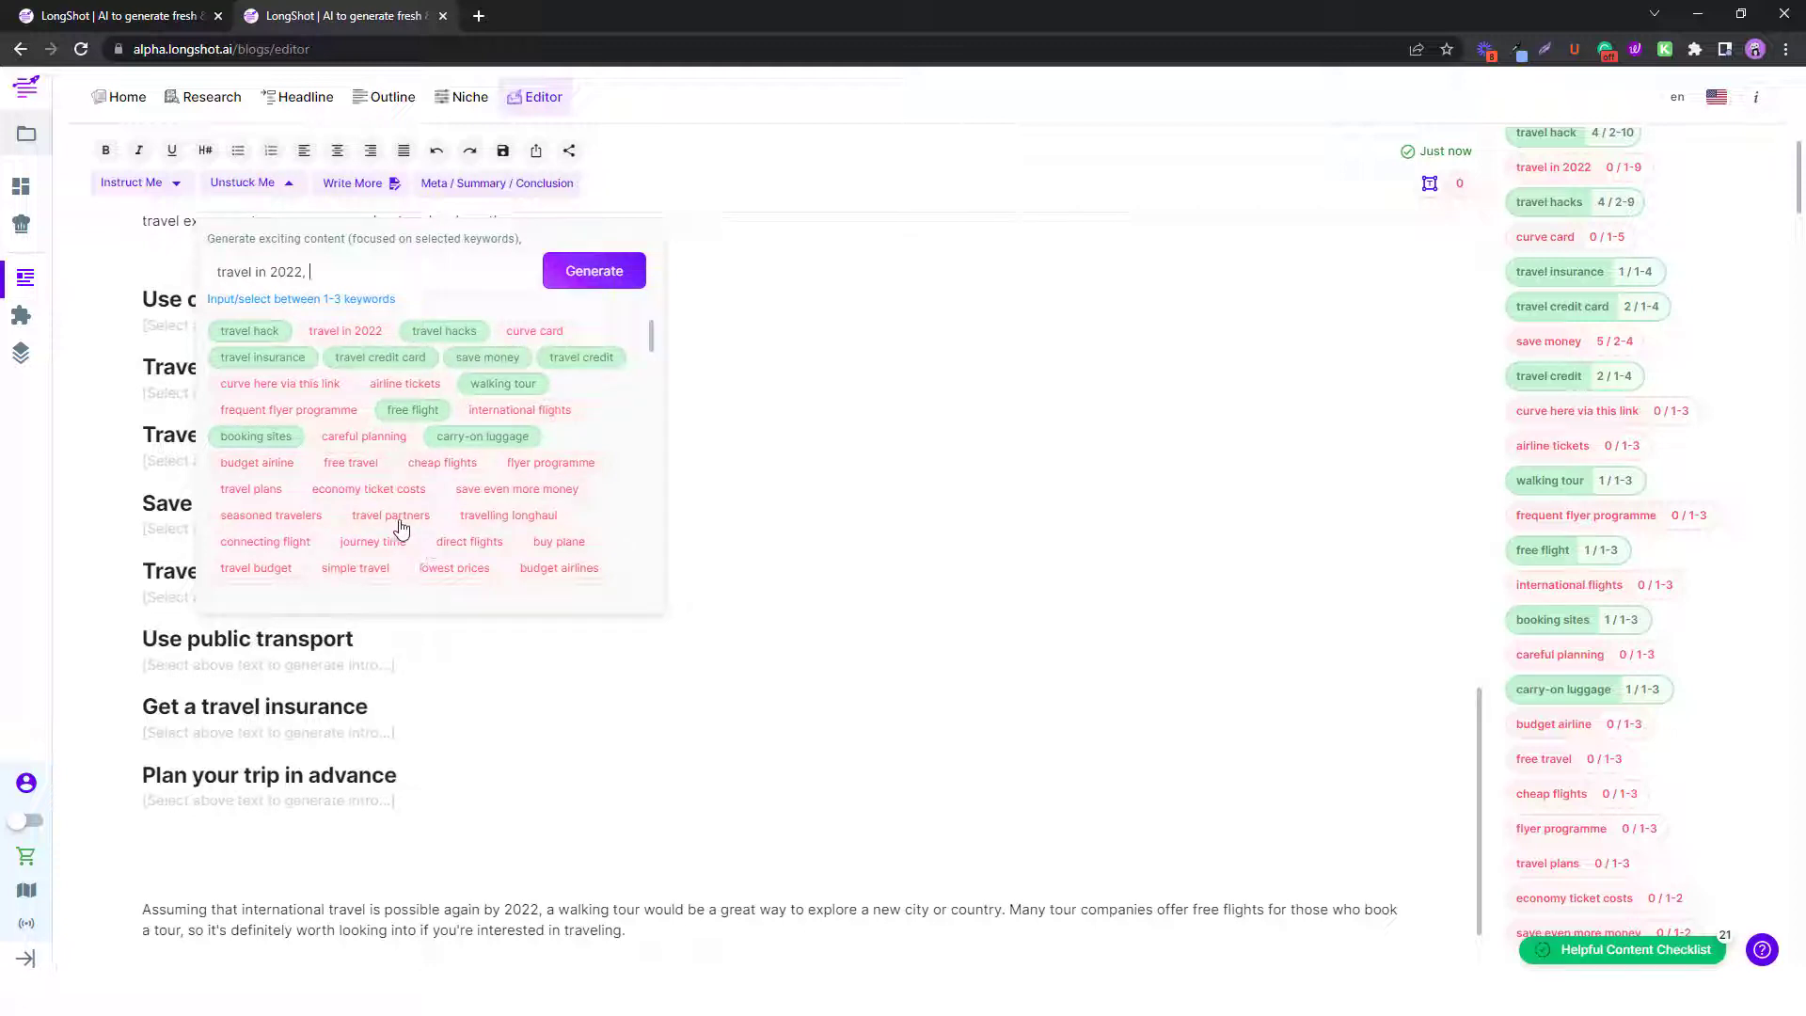
pyautogui.click(267, 499)
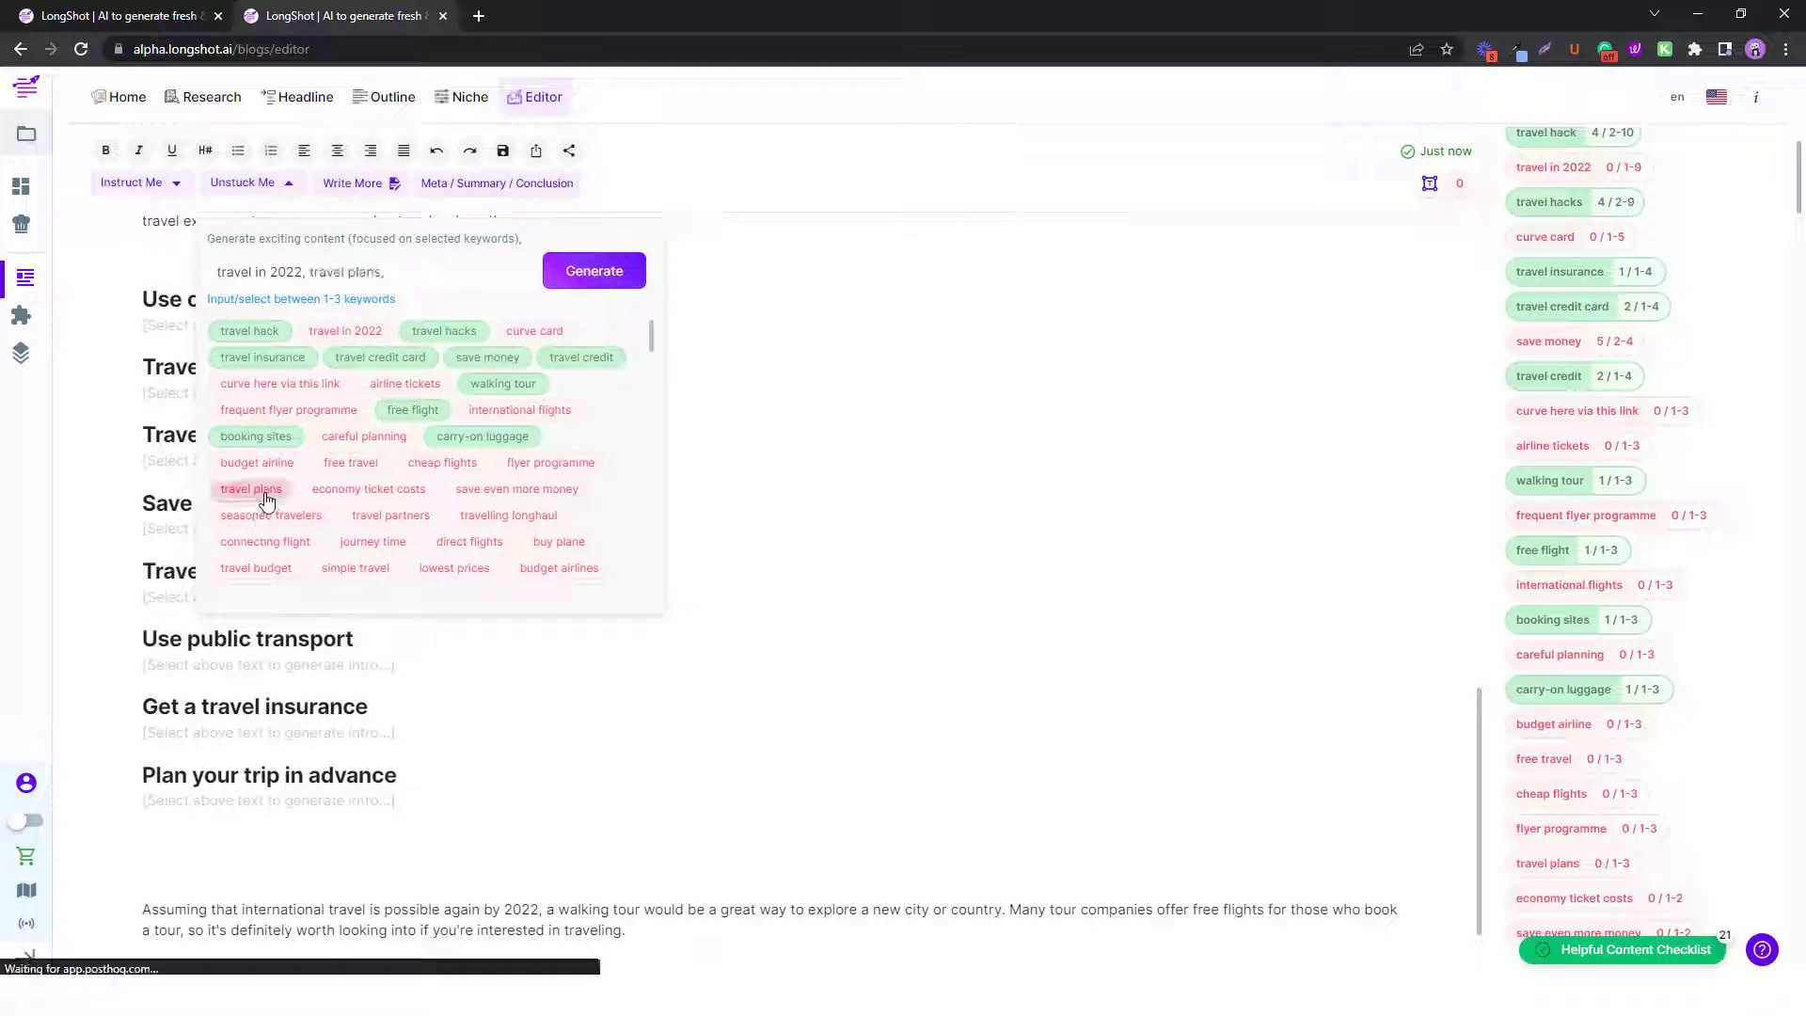
pyautogui.click(381, 516)
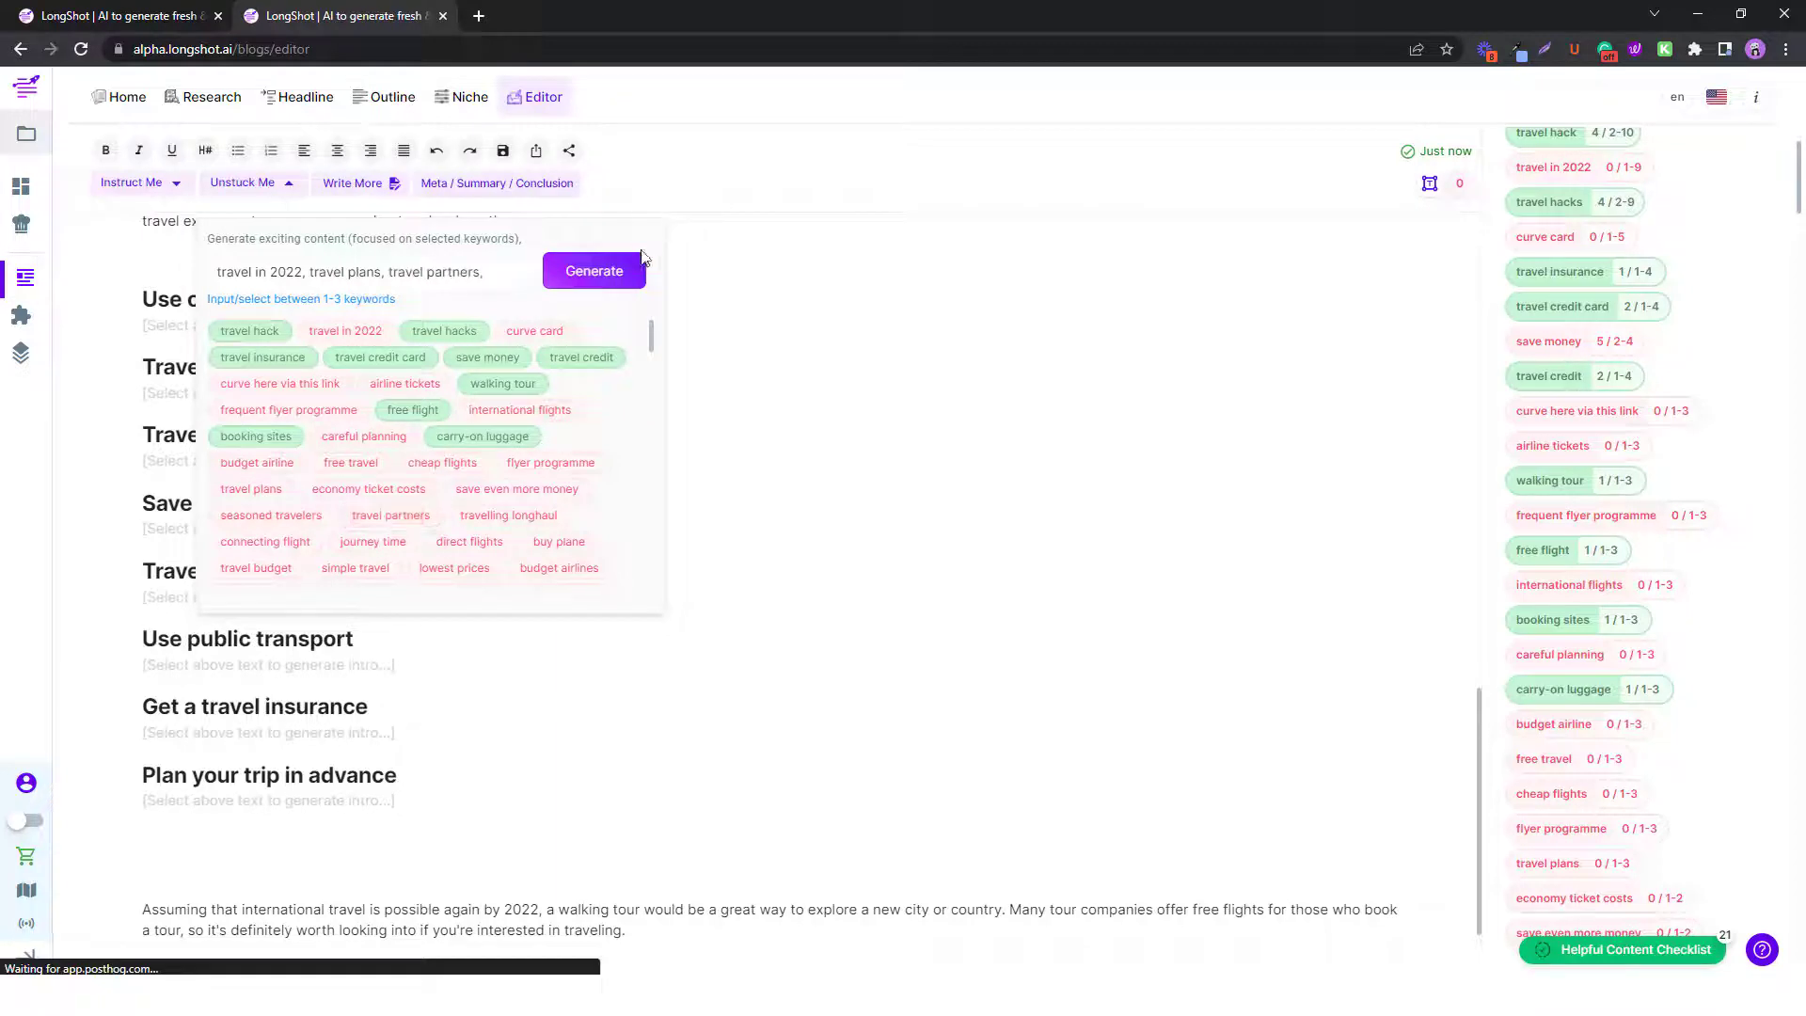
pyautogui.click(571, 275)
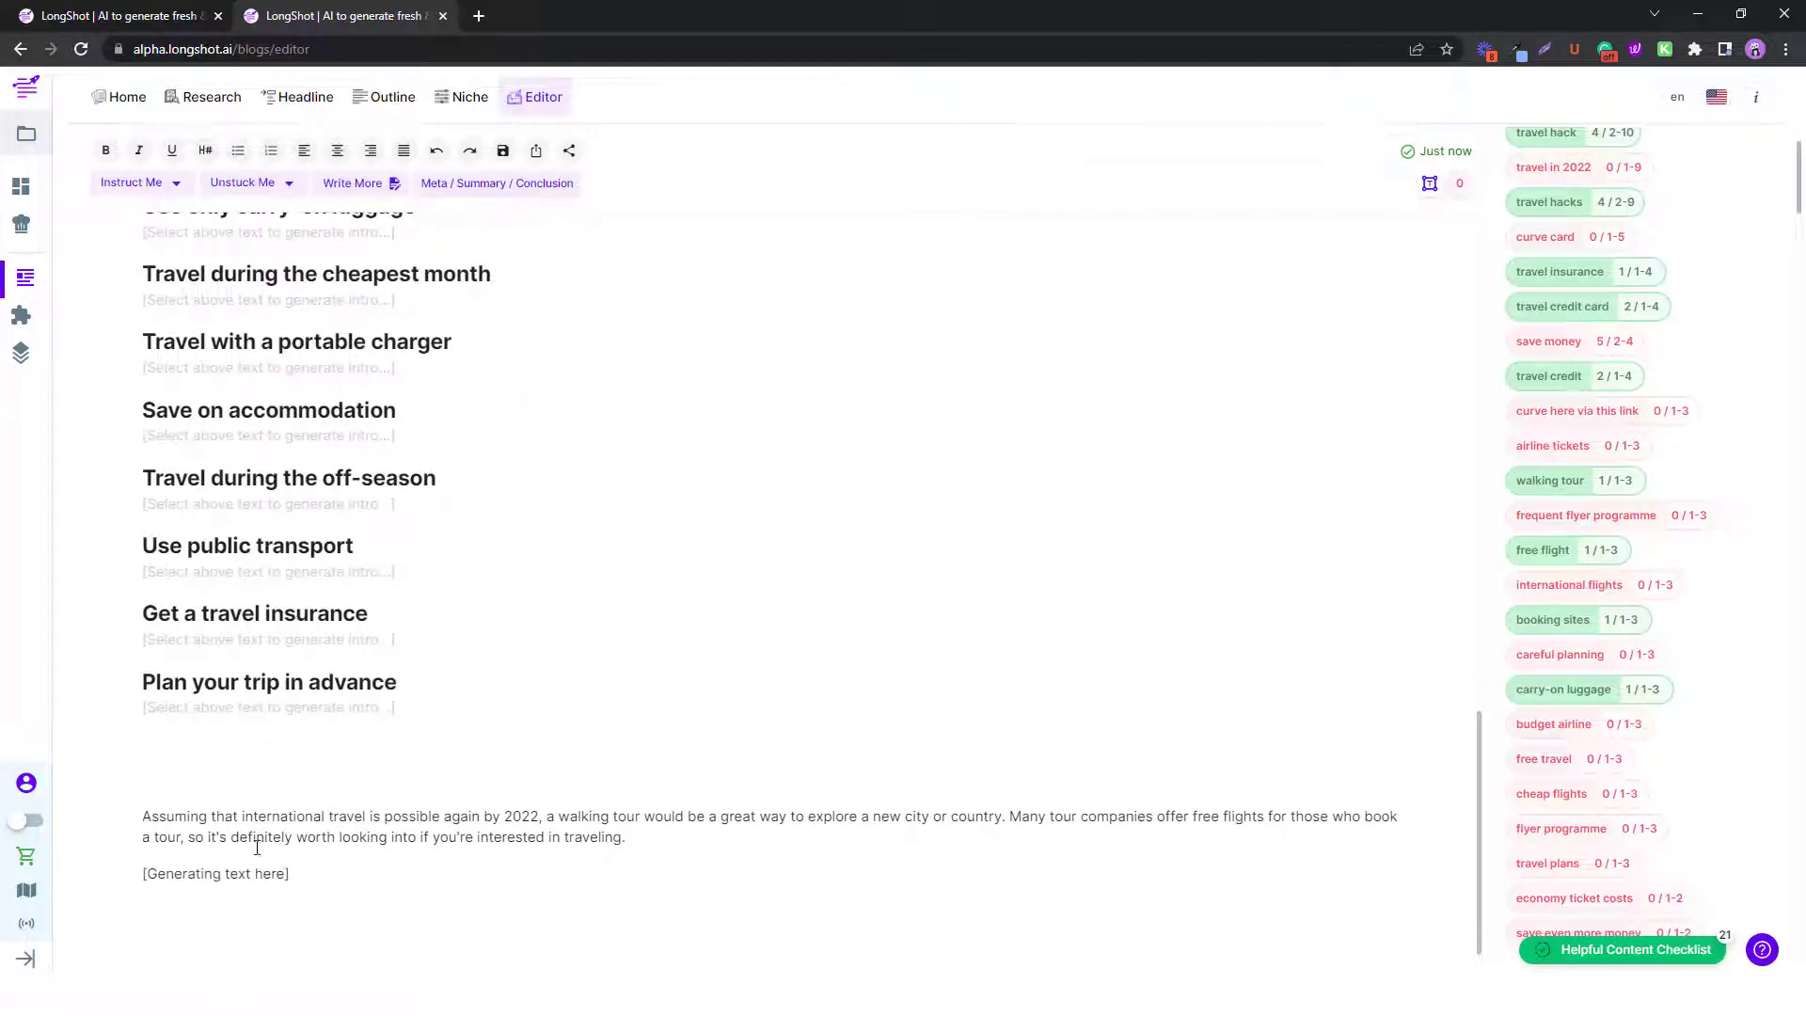
pyautogui.scroll(3, 1576, 436)
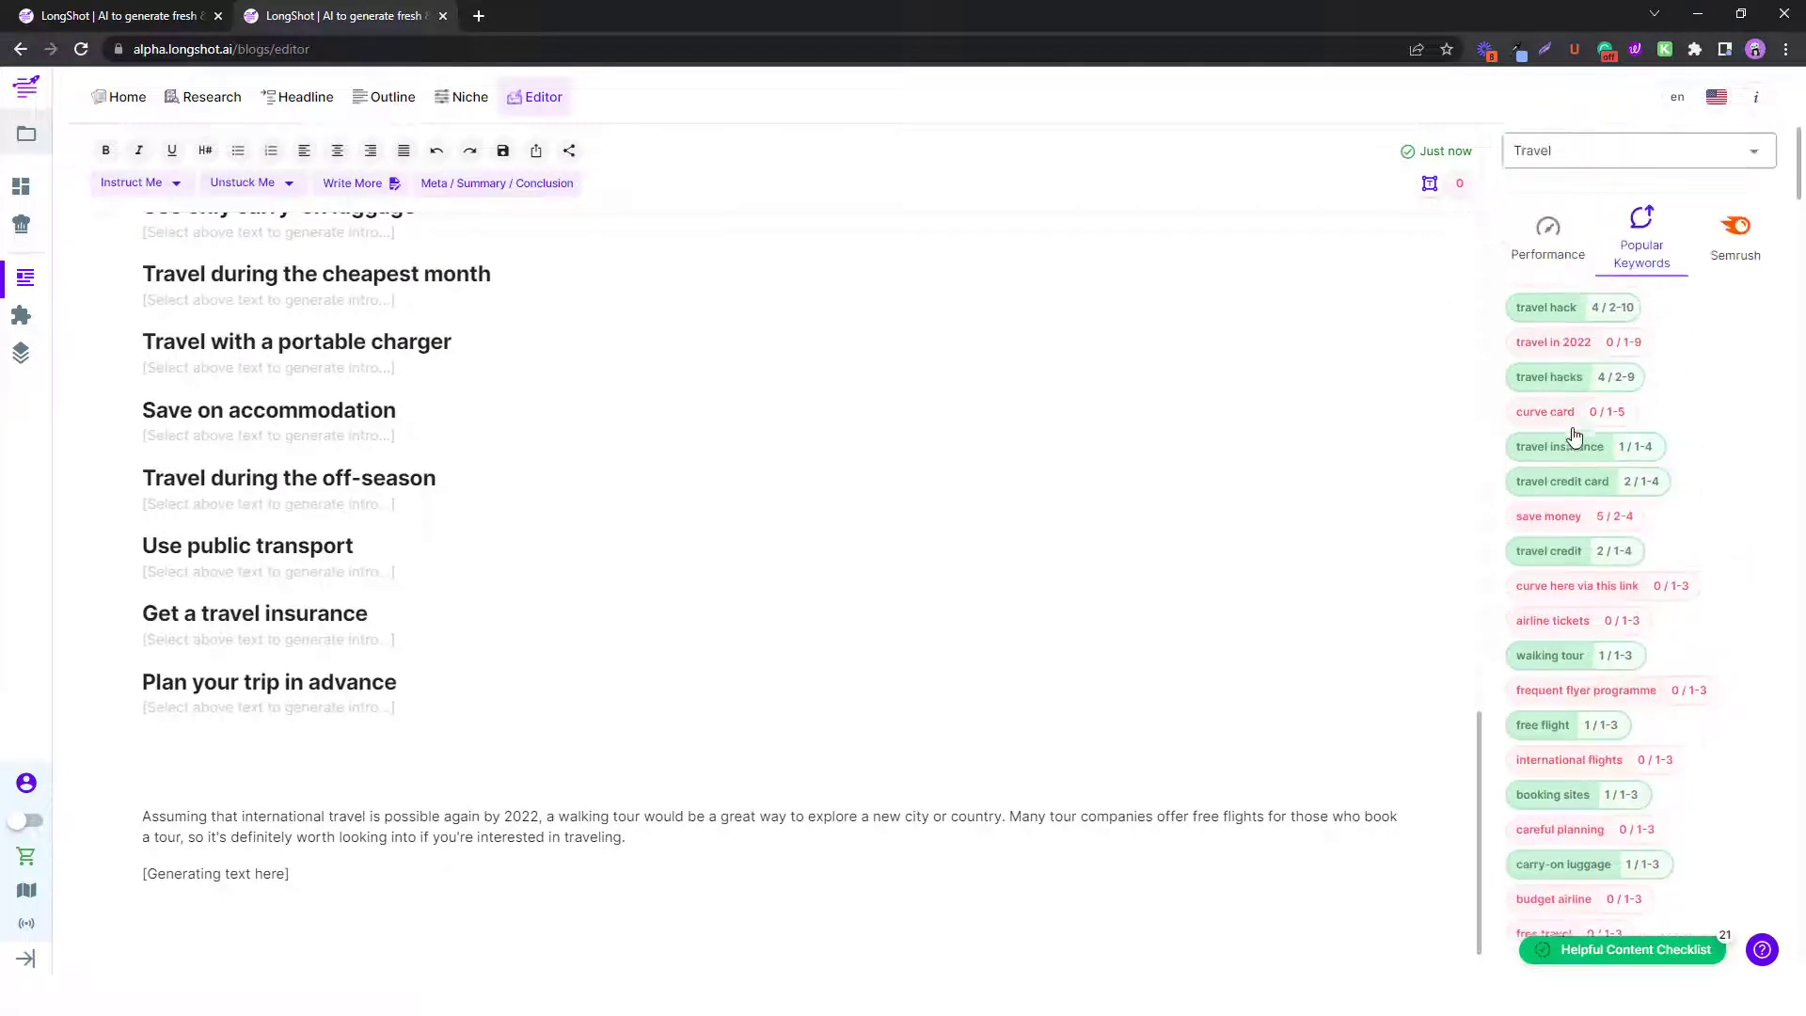
pyautogui.scroll(-3, 1605, 623)
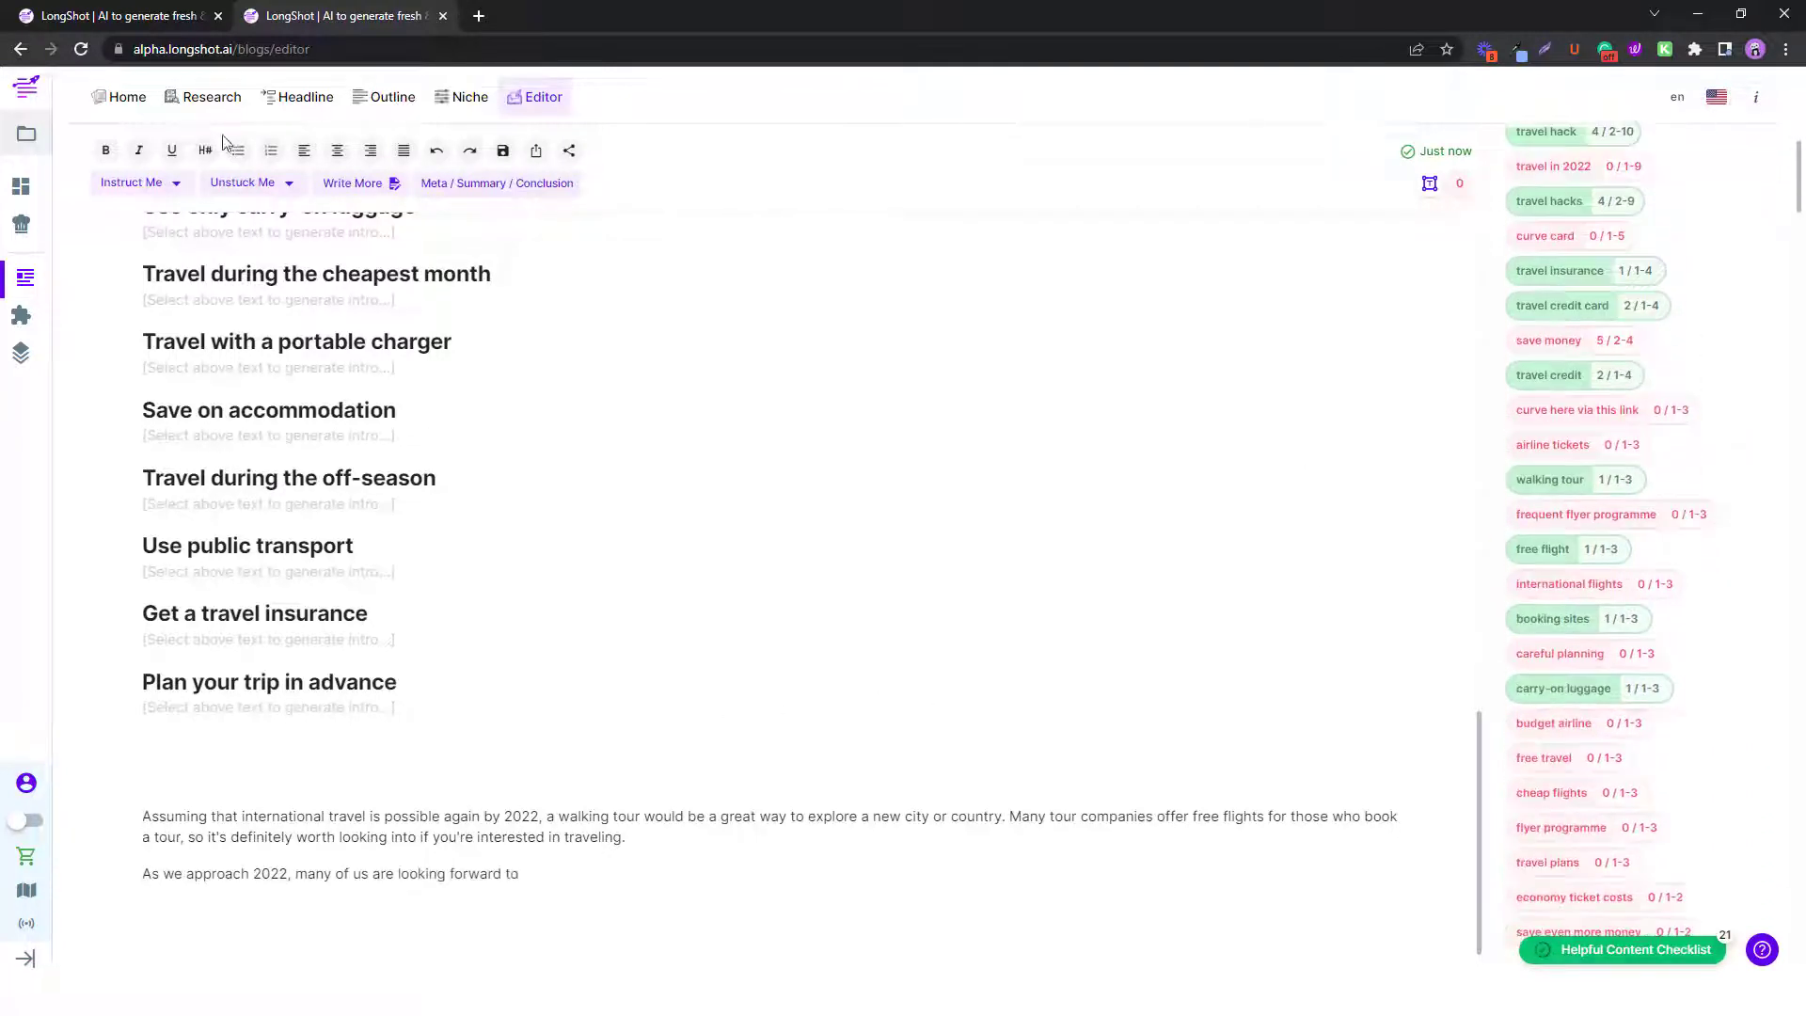
pyautogui.click(216, 189)
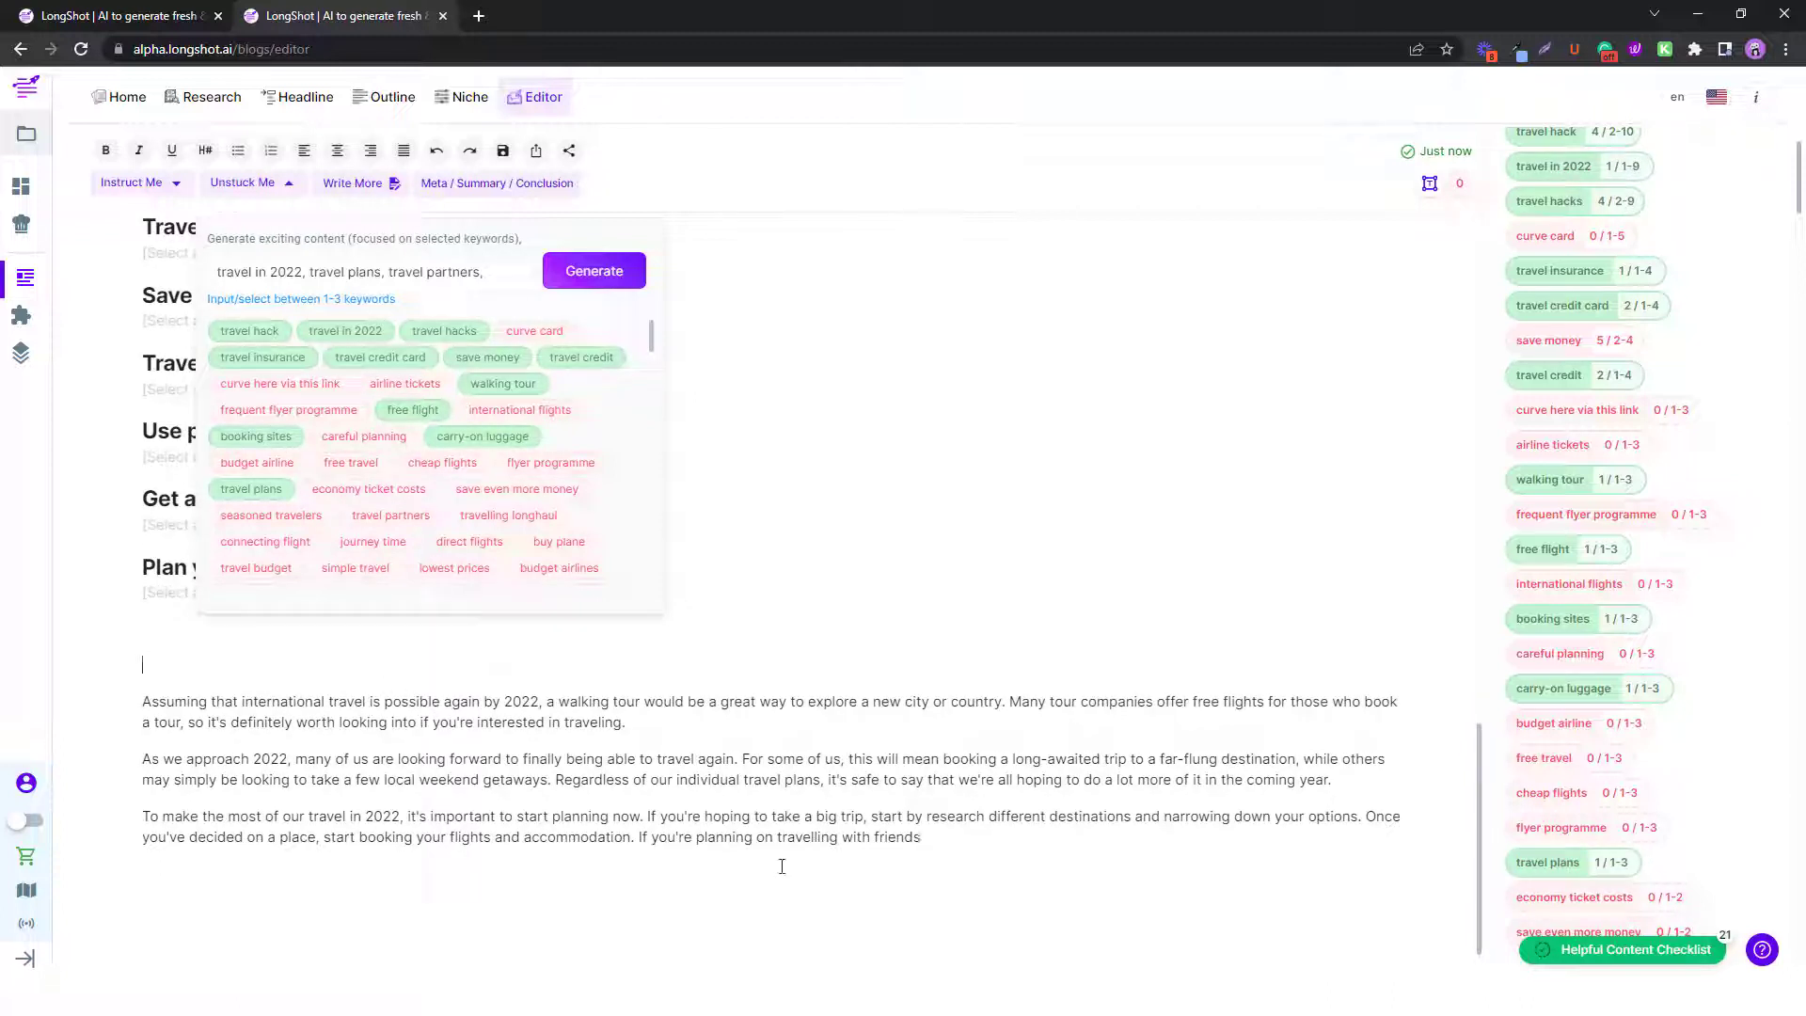
pyautogui.click(696, 701)
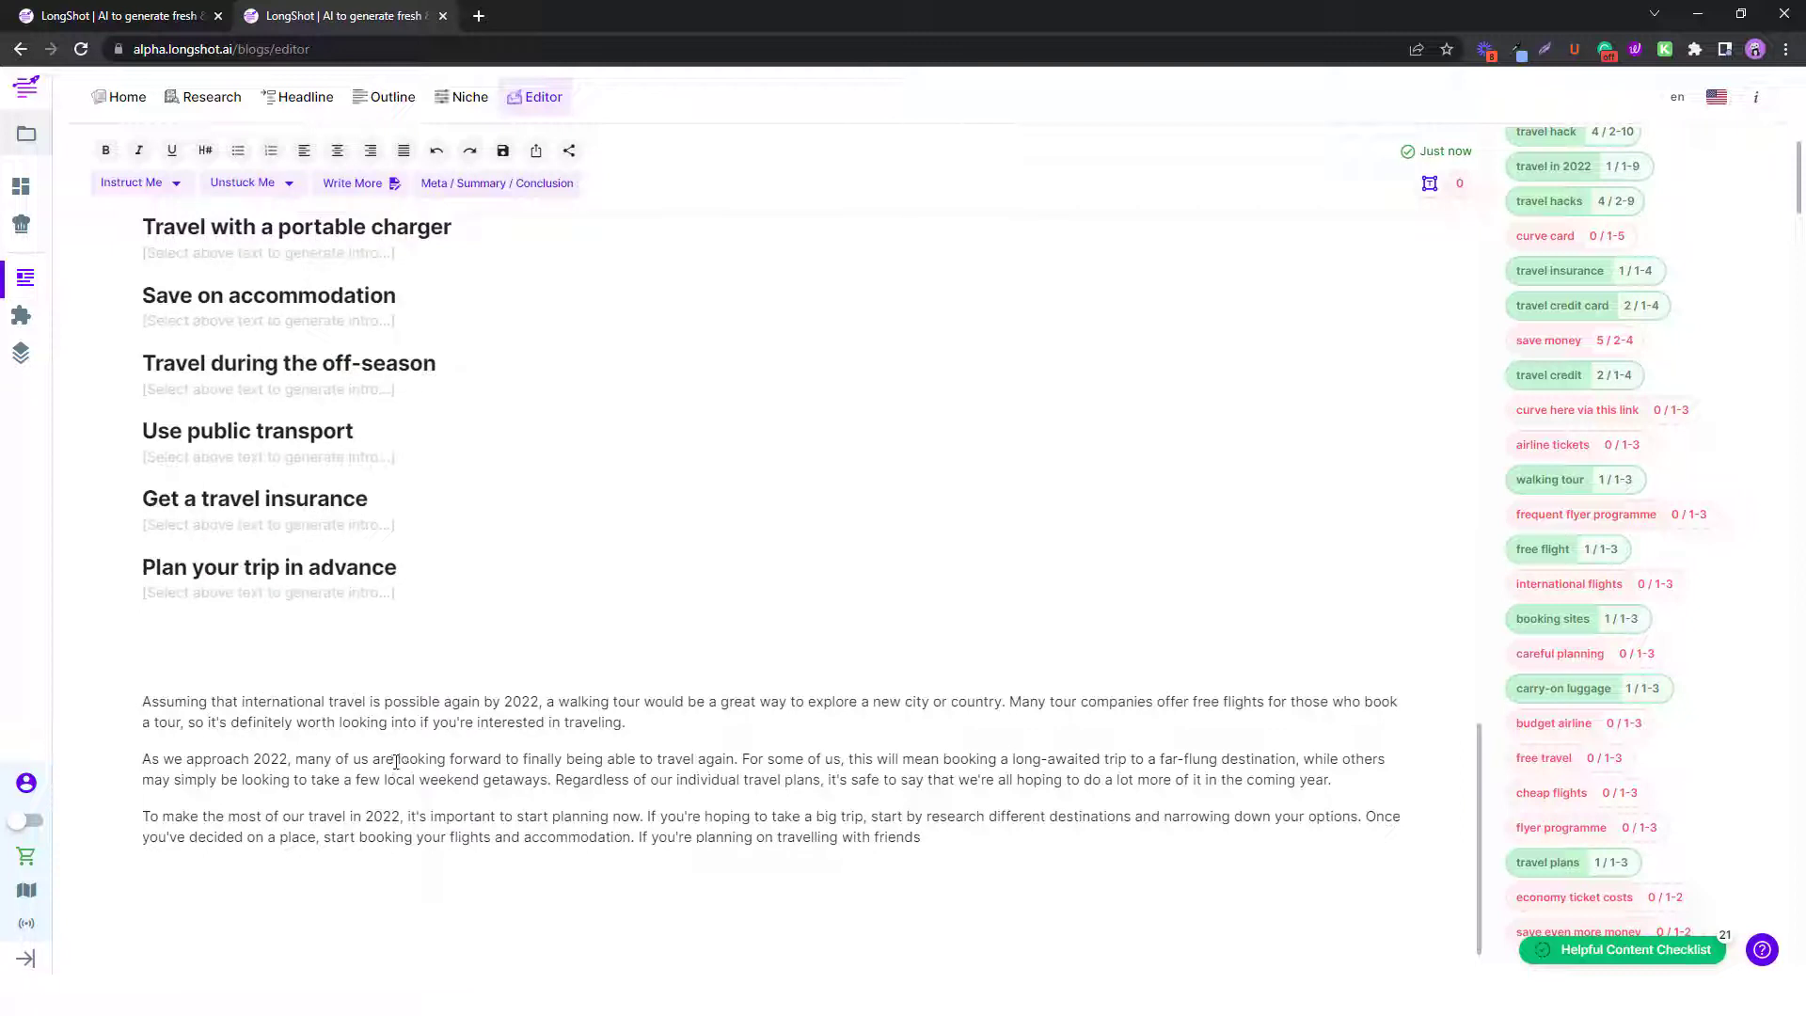
# Continue the unfinished sentence "If you're planning on travelling with friends" at the article's end with AI-written text.
pyautogui.moveTo(310, 814); pyautogui.dragTo(396, 818)
pyautogui.click(423, 839)
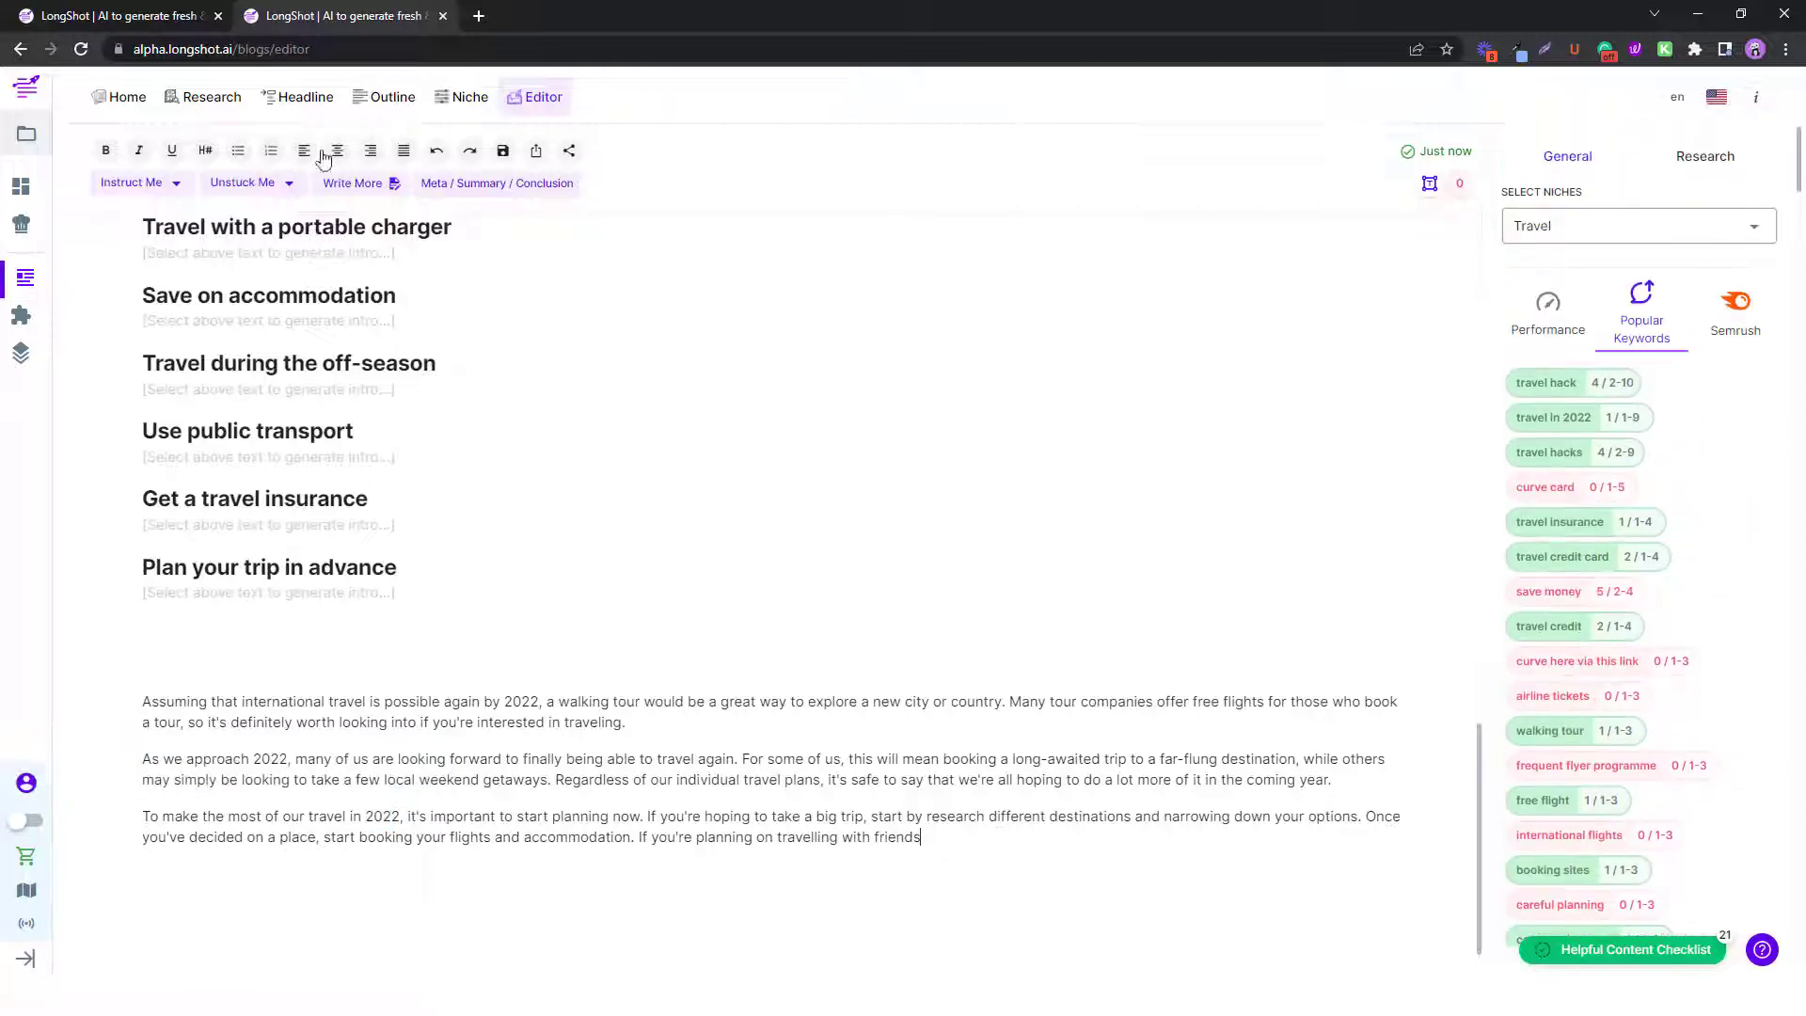
pyautogui.scroll(3, 526, 498)
pyautogui.scroll(-3, 614, 617)
pyautogui.moveTo(947, 837); pyautogui.dragTo(643, 837)
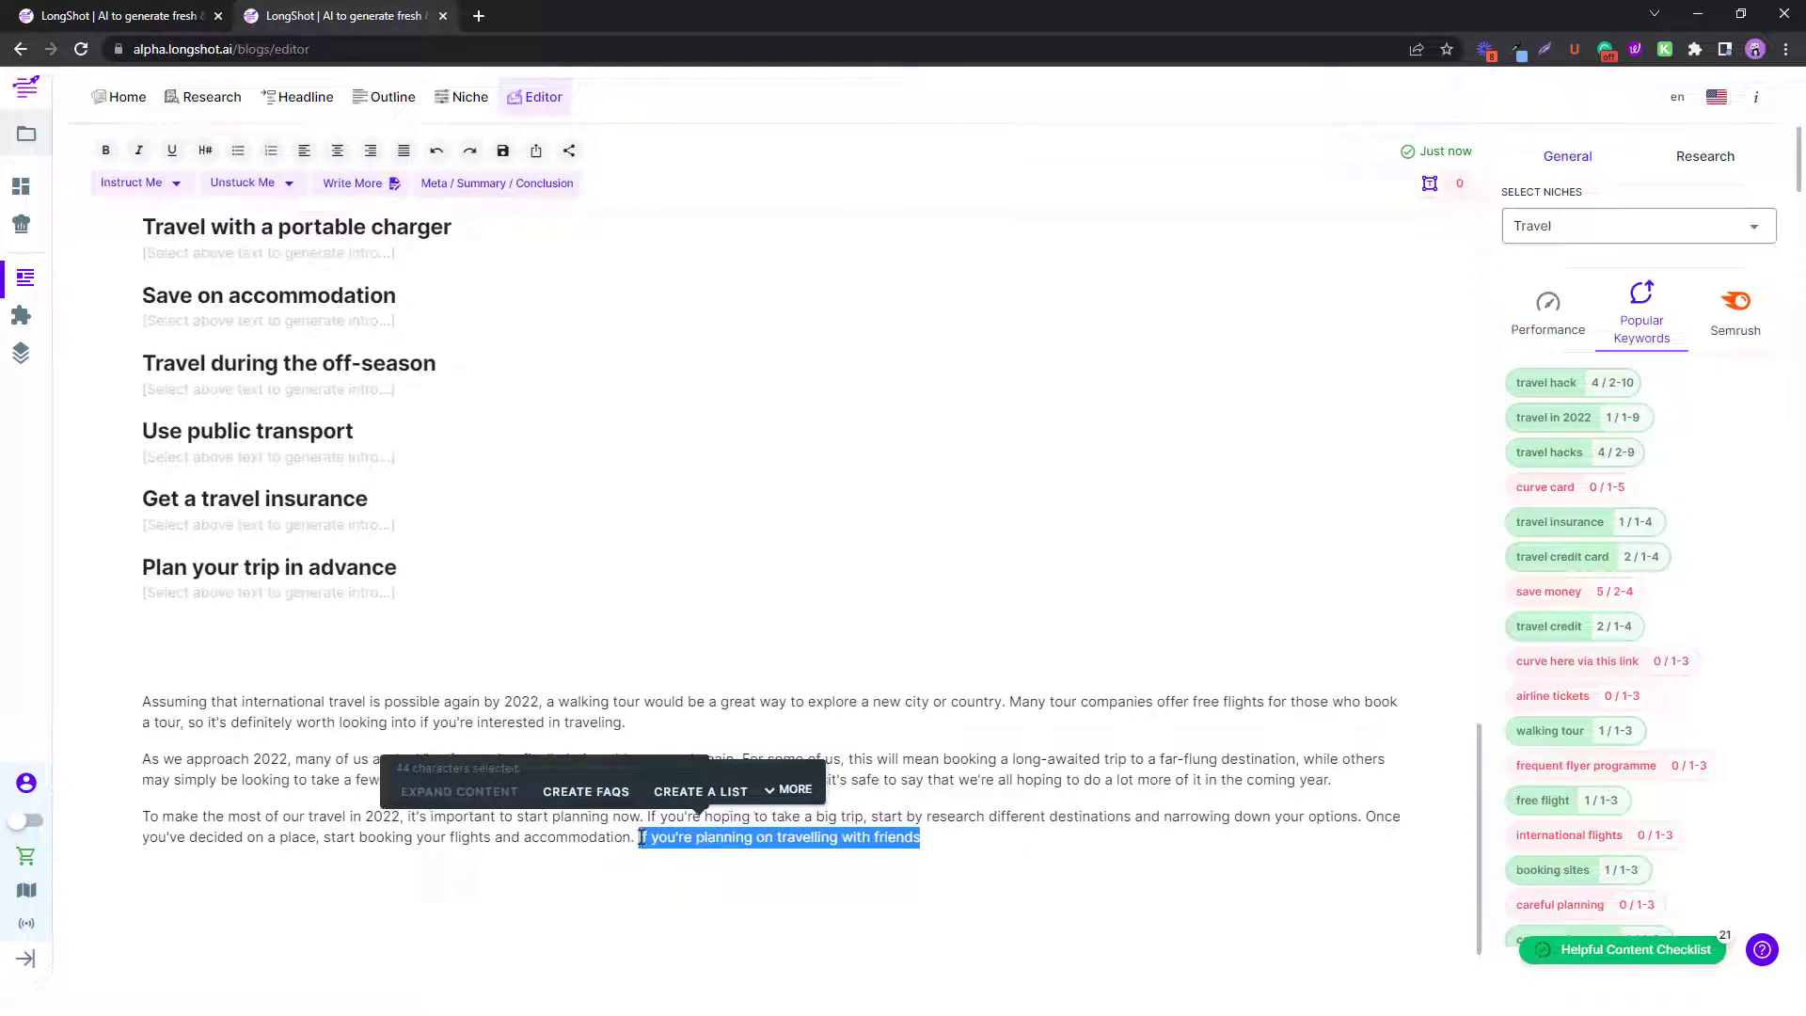
pyautogui.click(957, 855)
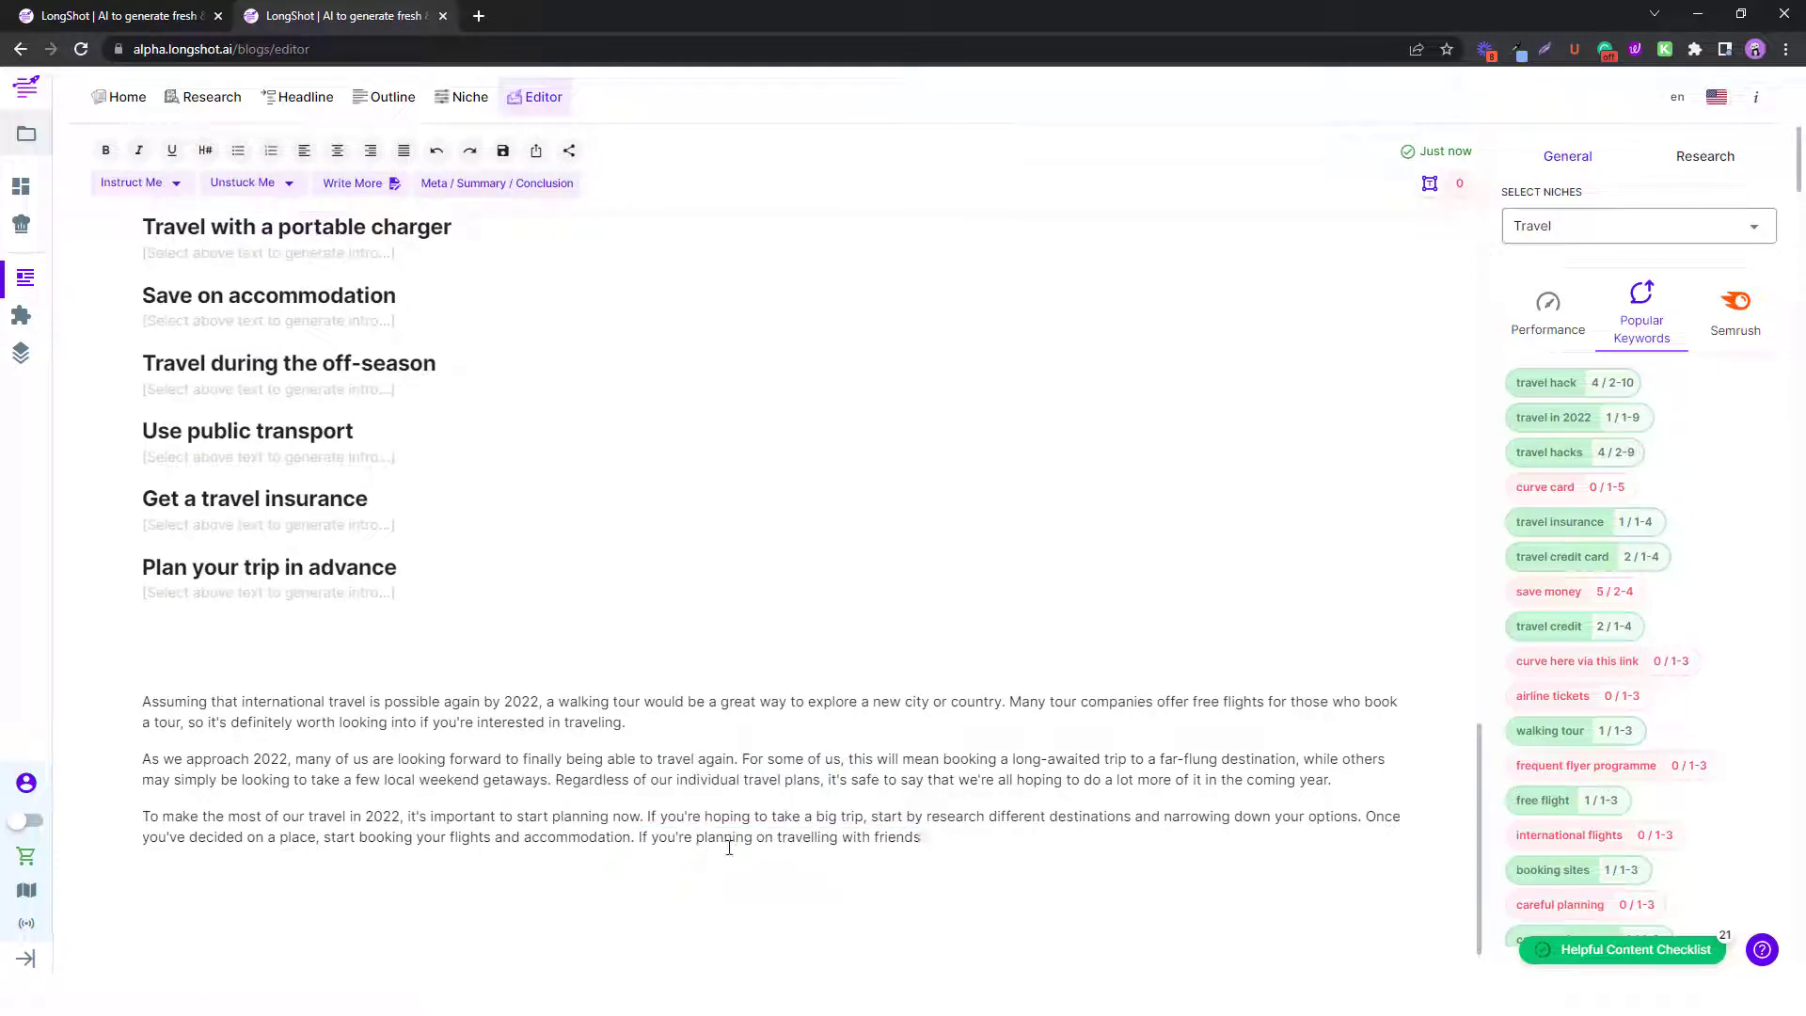
pyautogui.click(363, 183)
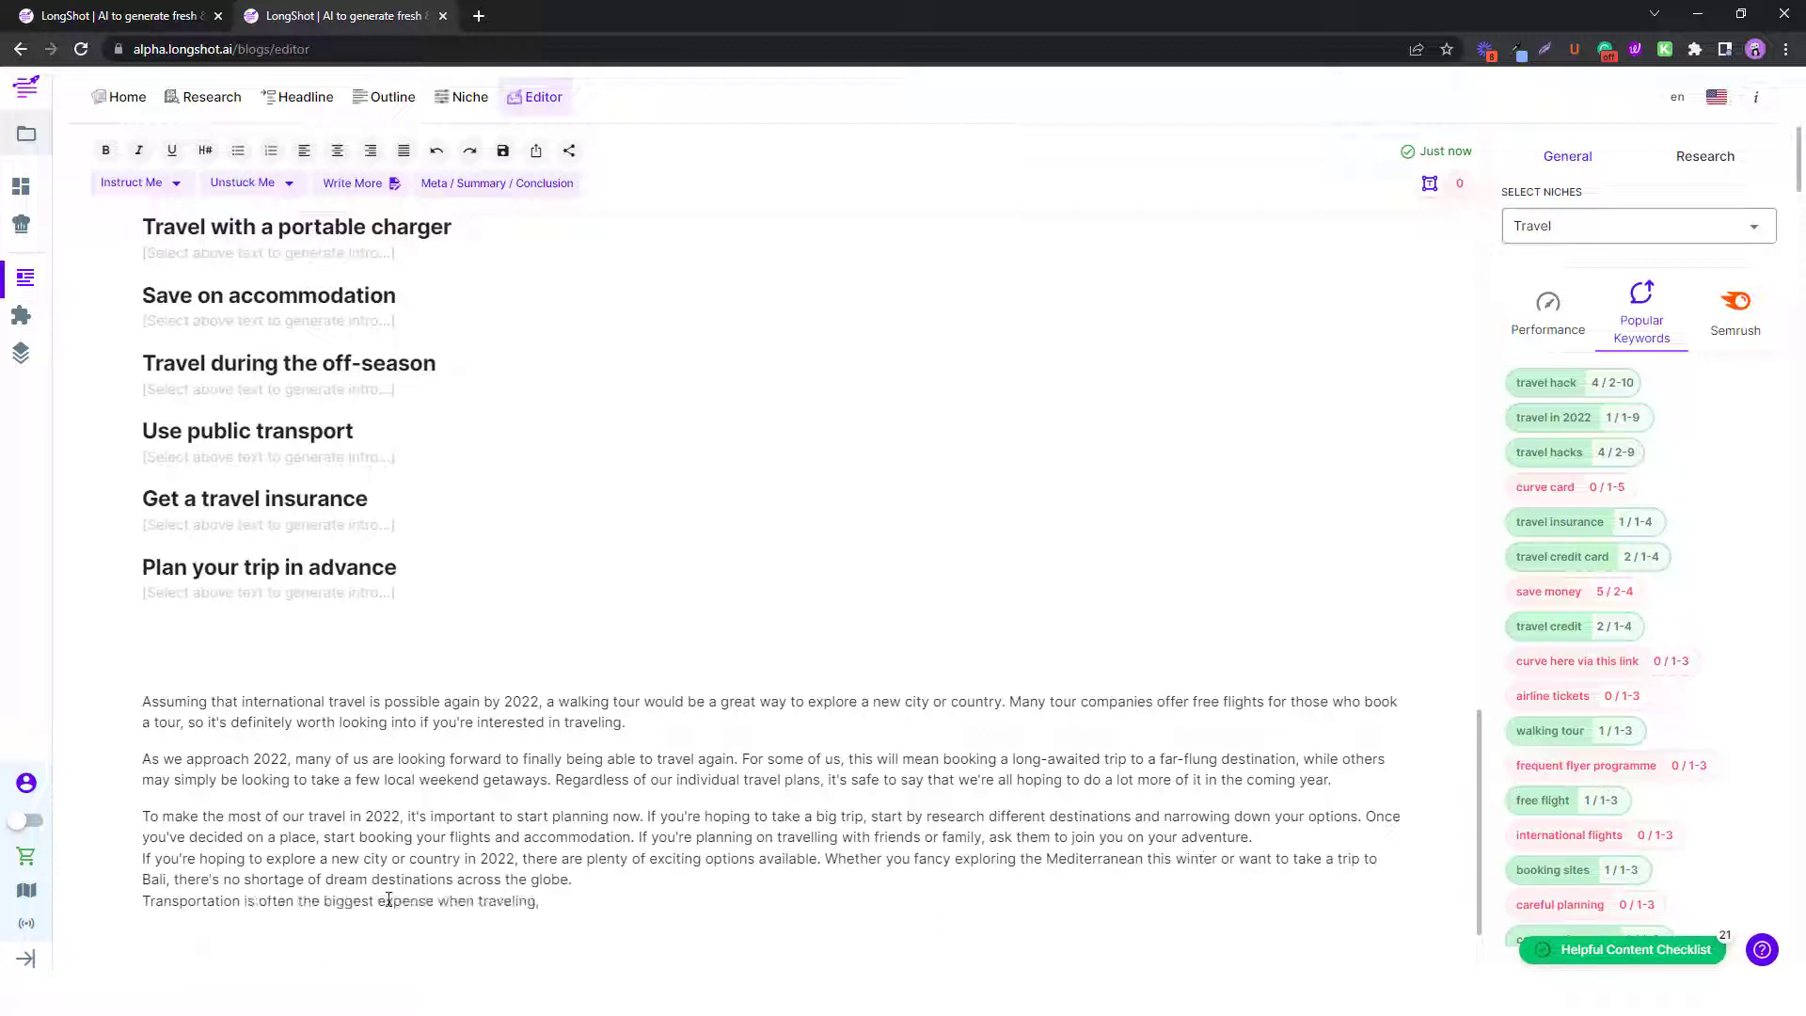
pyautogui.scroll(-1, 489, 771)
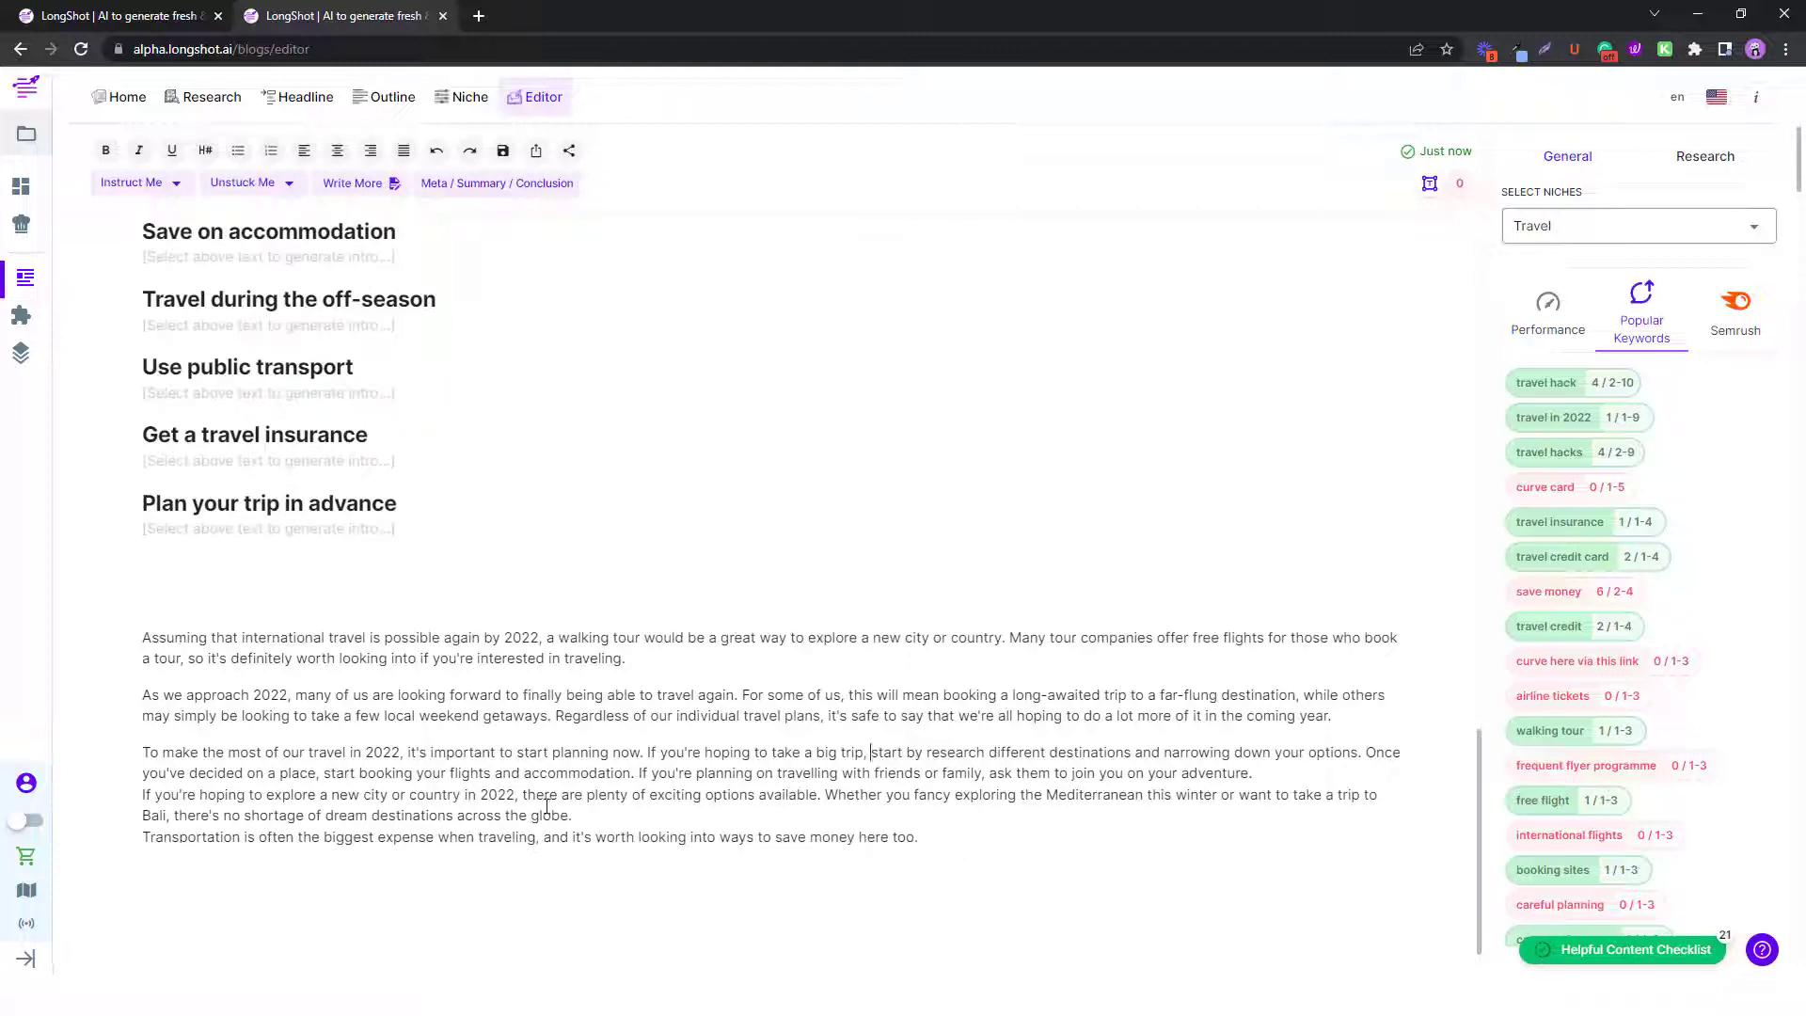
# Generate an intro for the "Use only carry-on luggage" section, using the suggestions on heavy luggage, checked baggage fees and large groups as context.
pyautogui.scroll(4, 564, 780)
pyautogui.scroll(-4, 574, 799)
pyautogui.scroll(8, 606, 822)
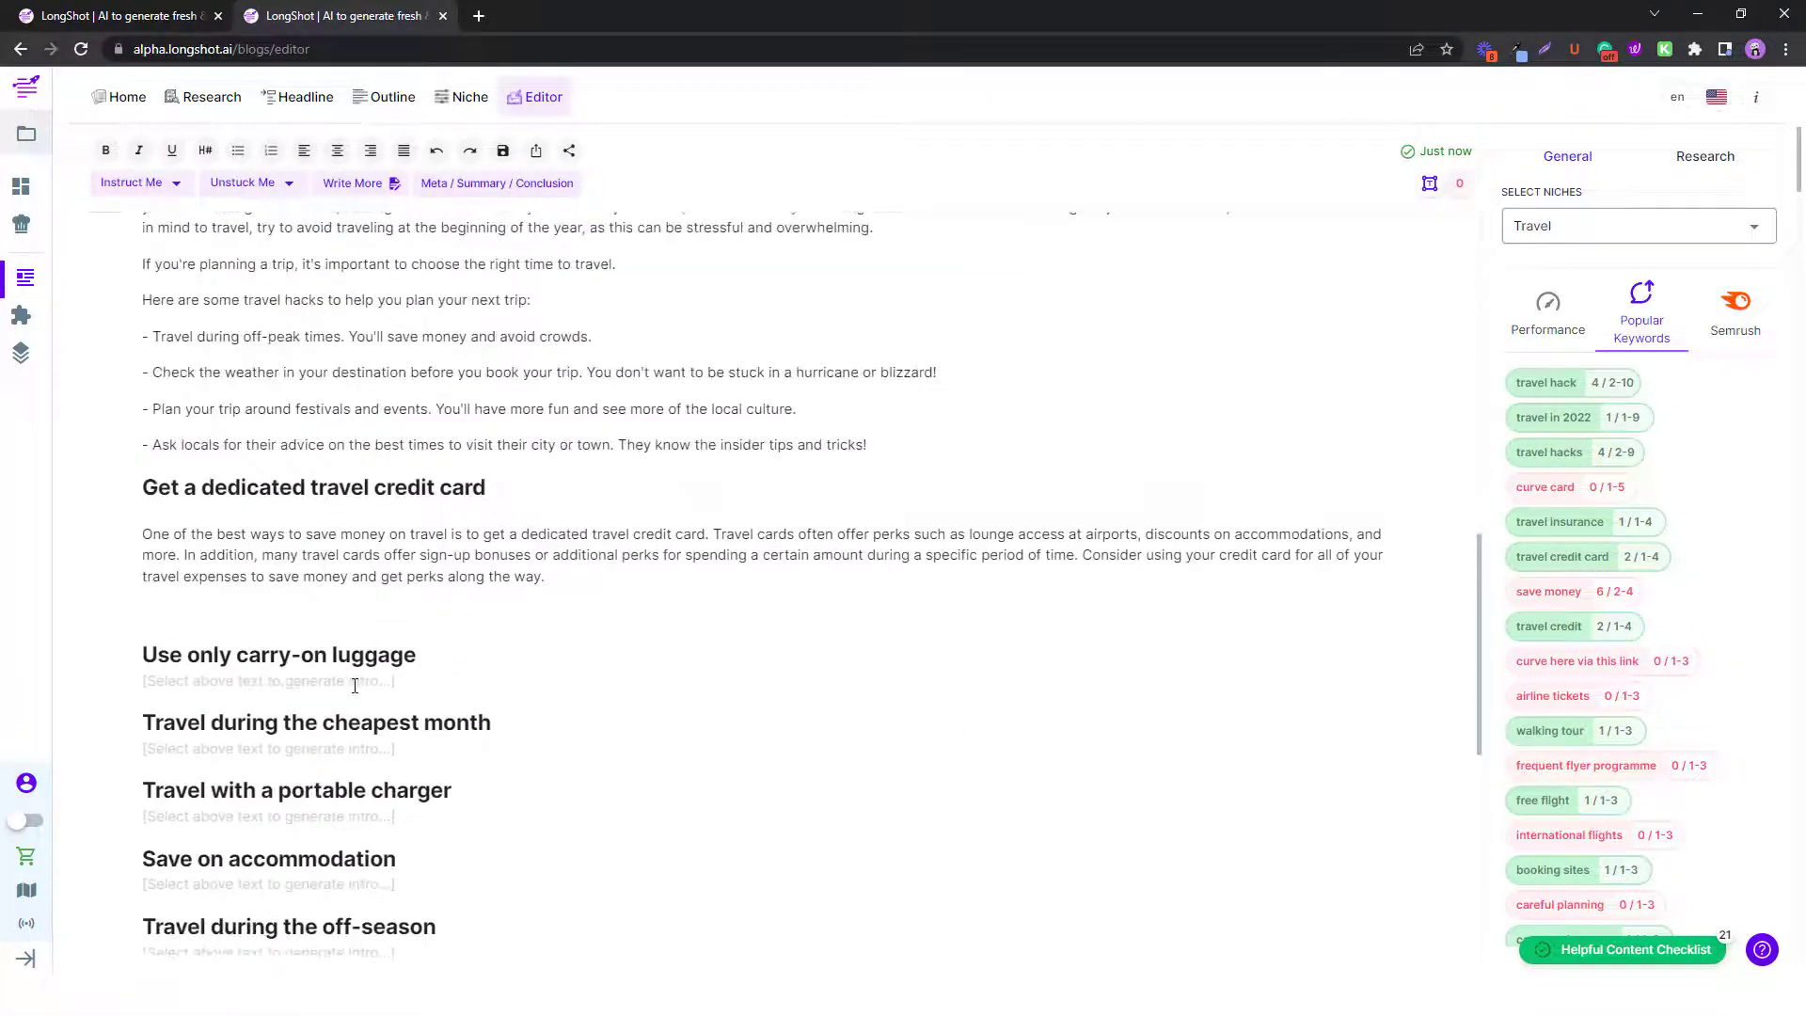
pyautogui.scroll(-5, 315, 668)
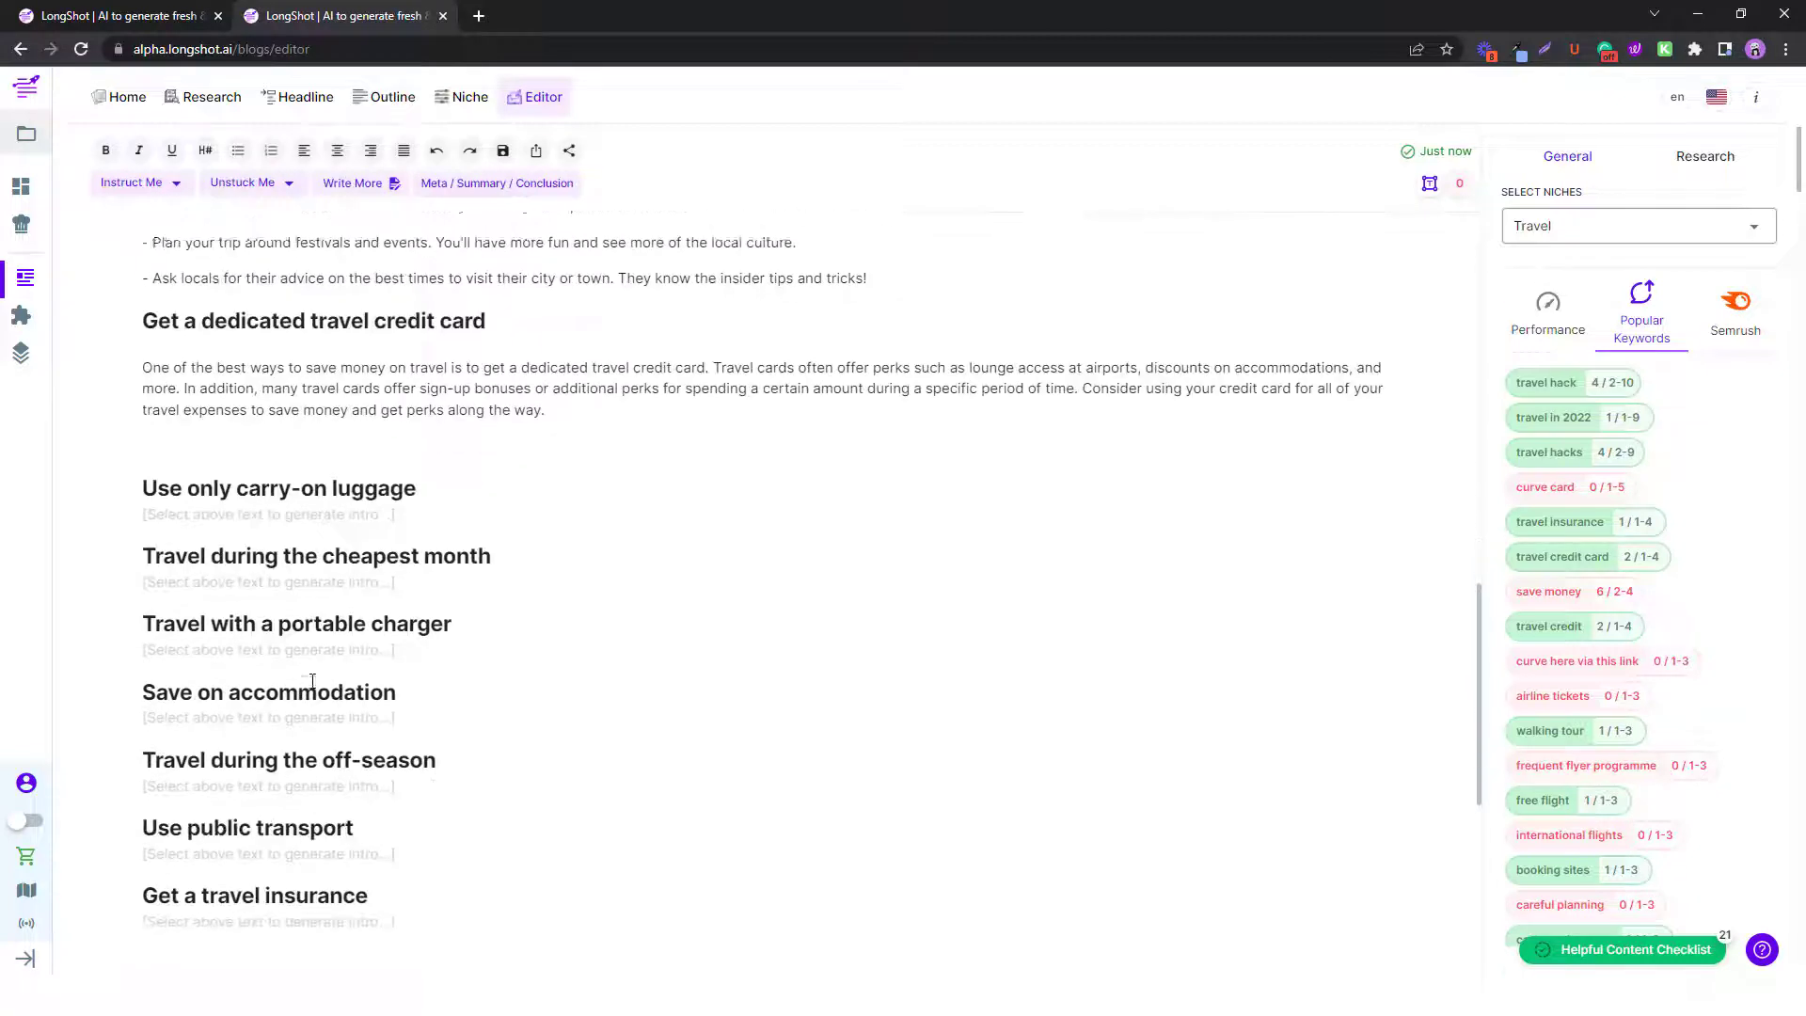
pyautogui.tripleClick(208, 282)
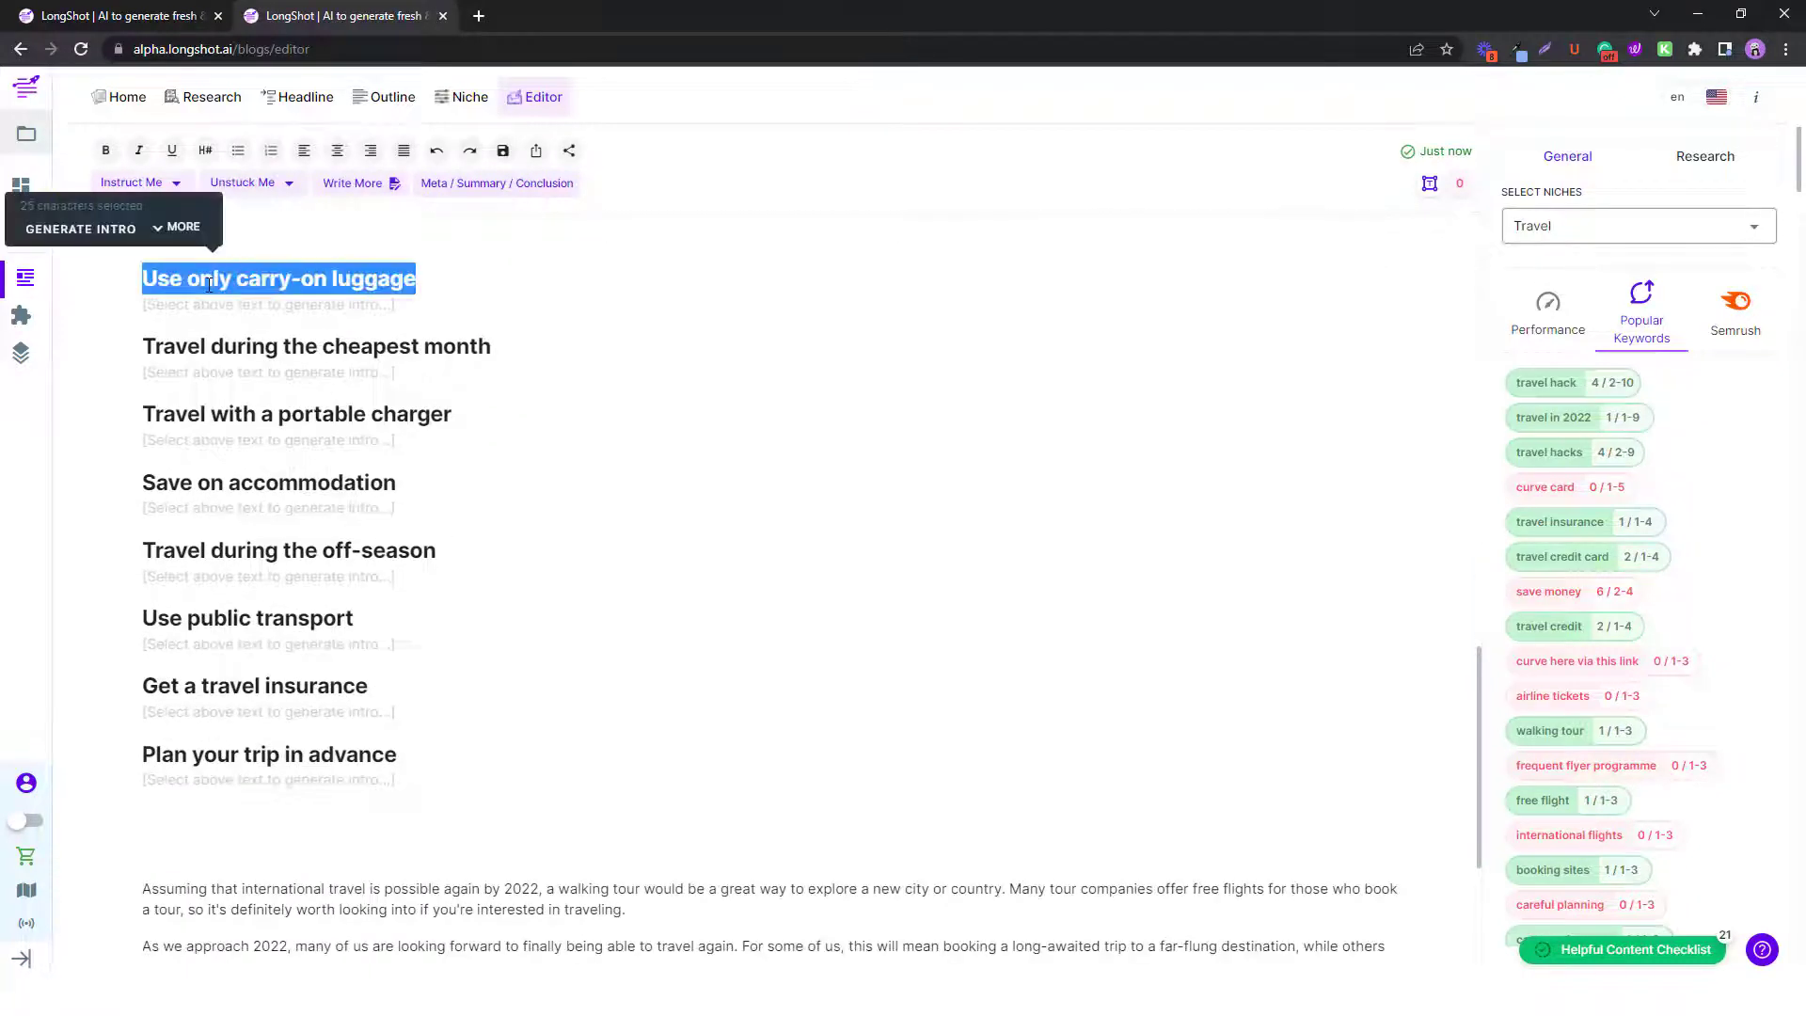
pyautogui.click(80, 229)
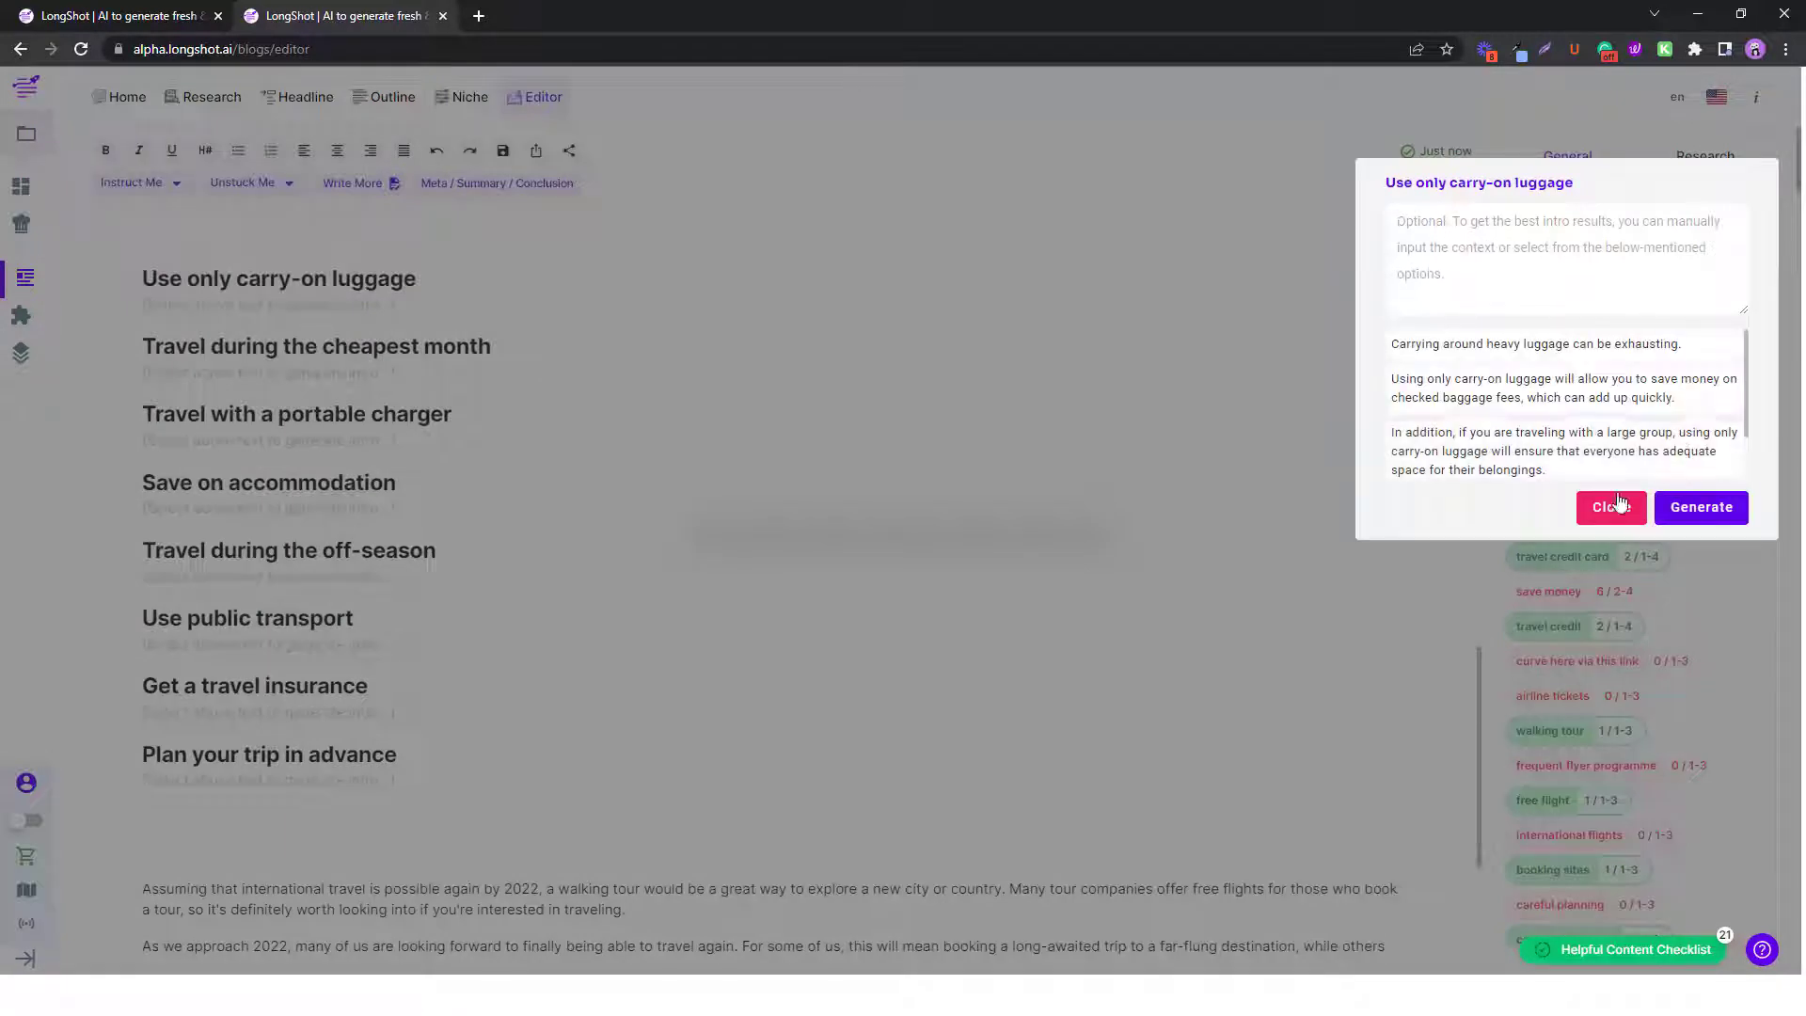
pyautogui.click(1533, 350)
pyautogui.click(1552, 388)
pyautogui.click(1599, 449)
pyautogui.click(1703, 513)
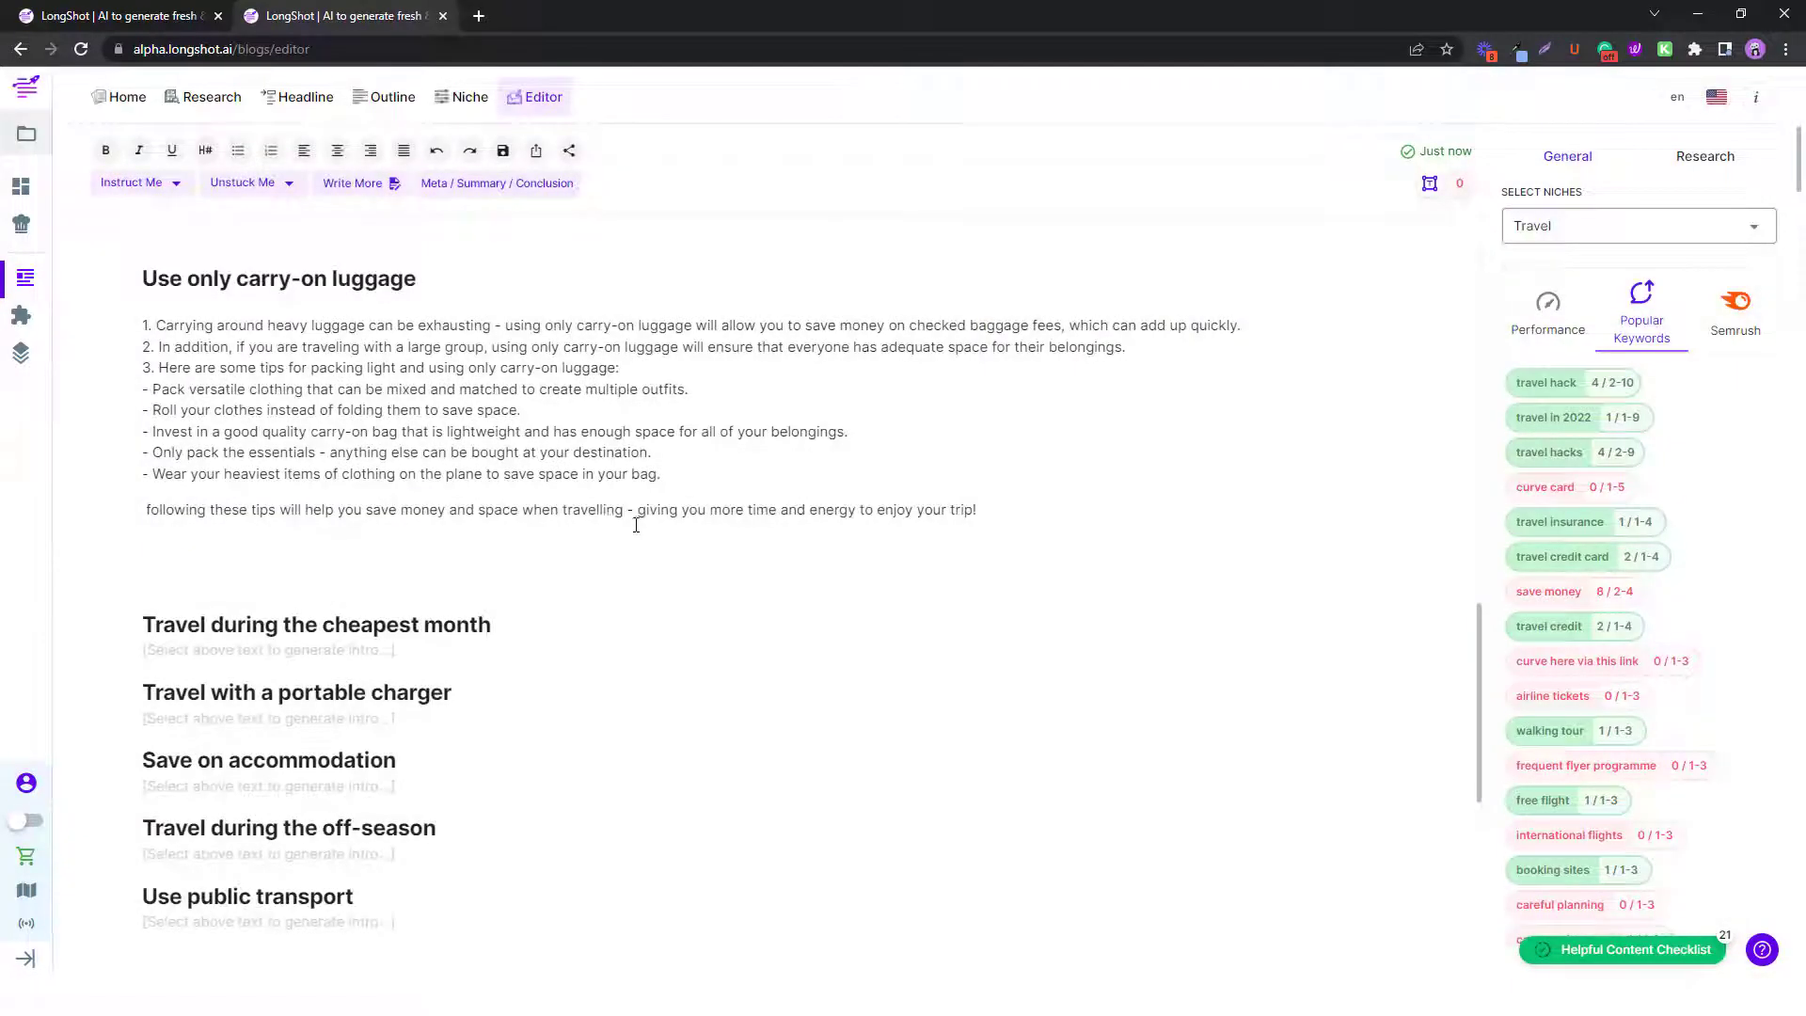
# Delete a surplus blank line below the generated carry-on luggage text and look over the remaining empty sections.
pyautogui.scroll(1, 243, 550)
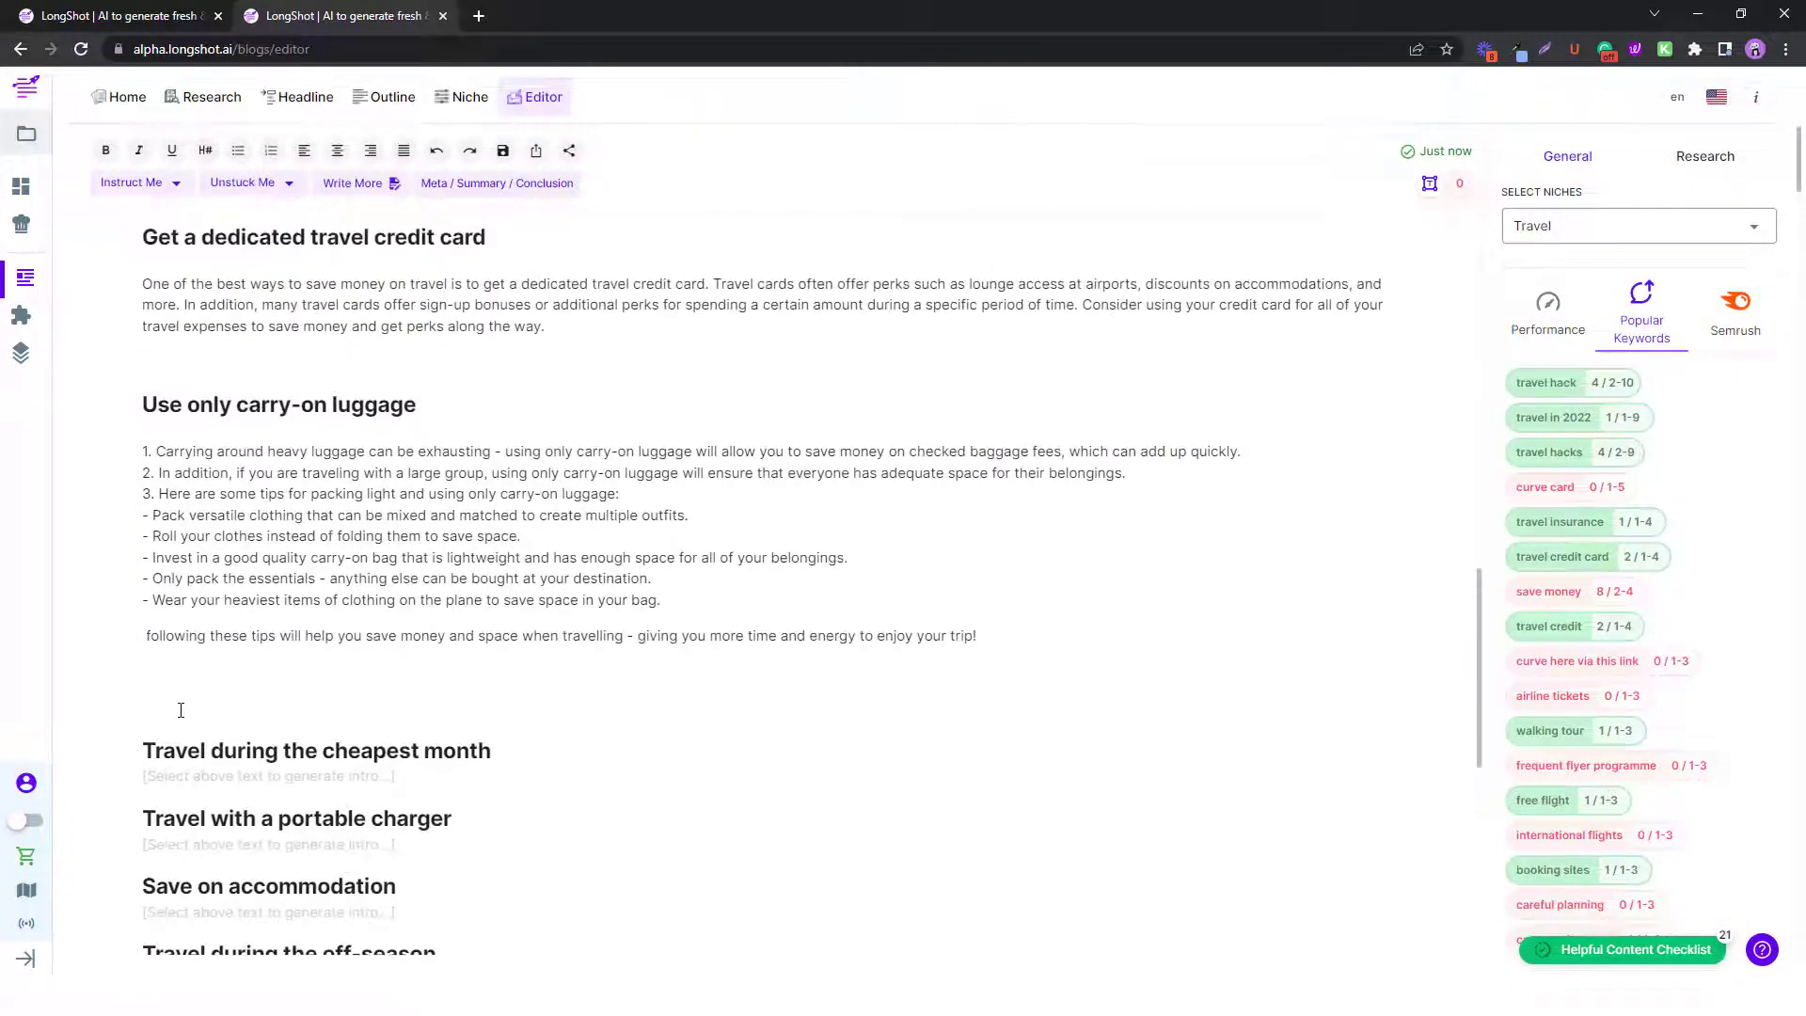
pyautogui.press('BackSpace')
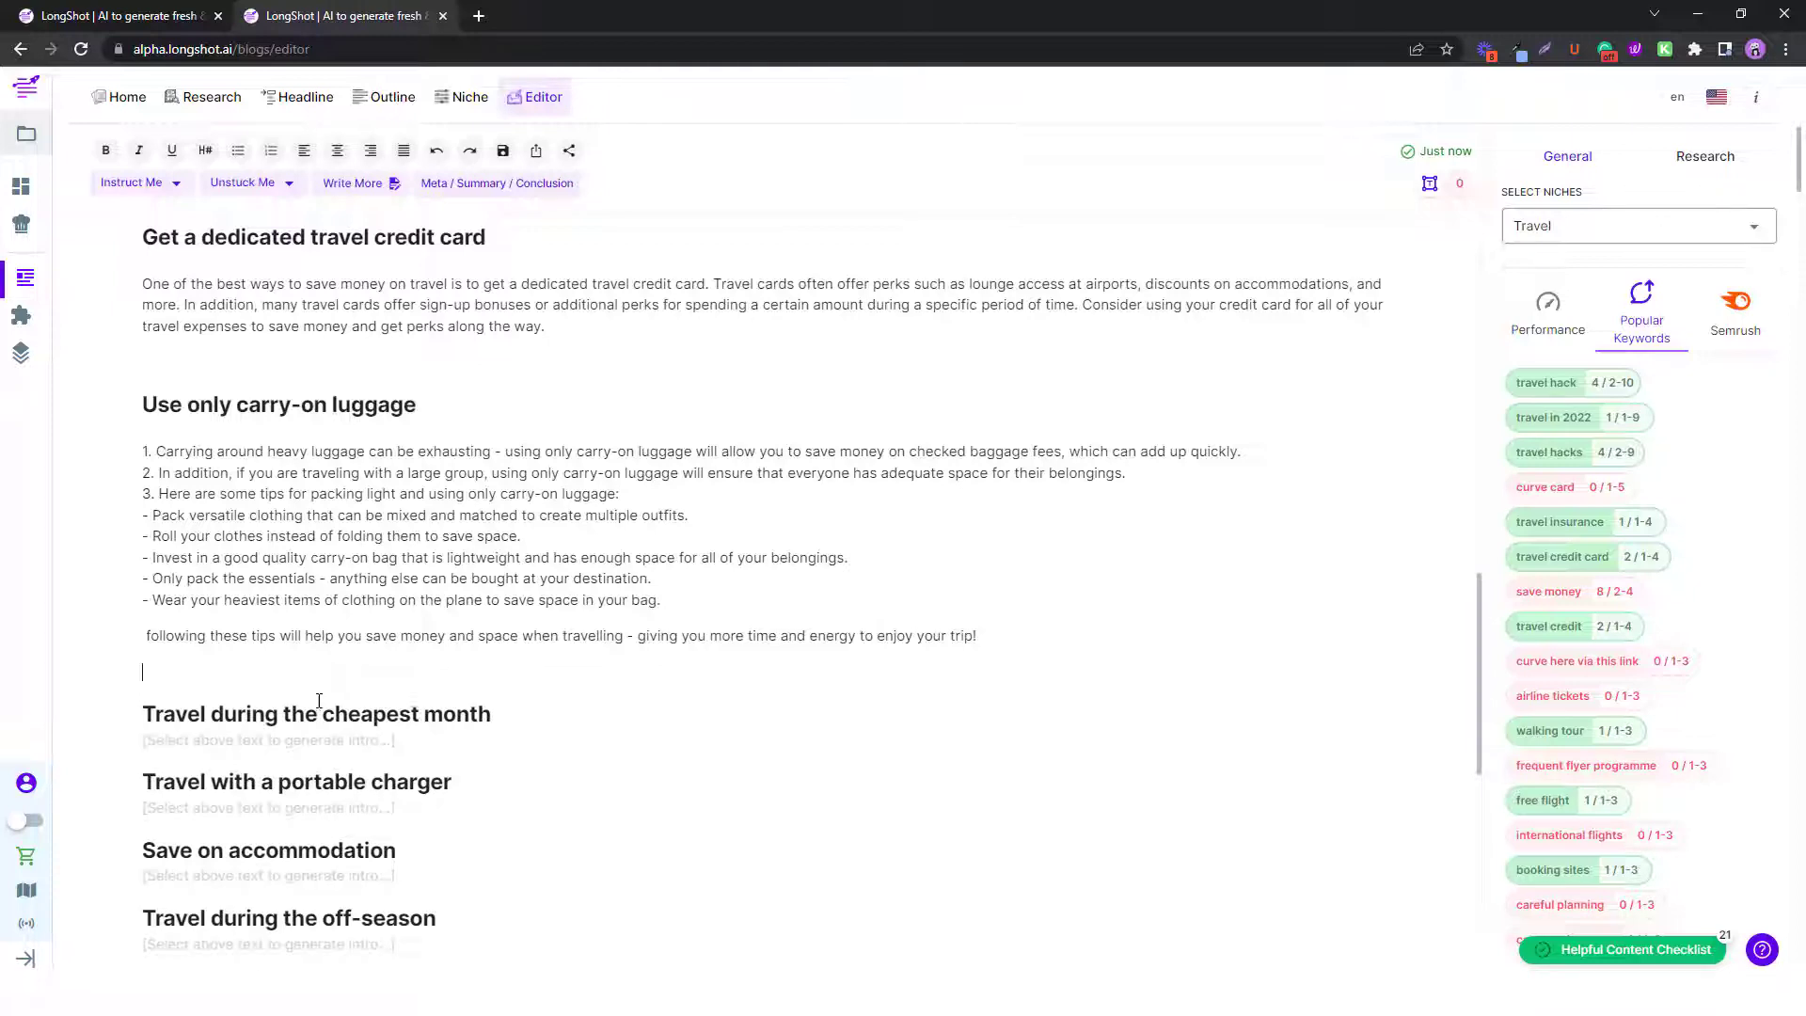
pyautogui.scroll(-2, 324, 687)
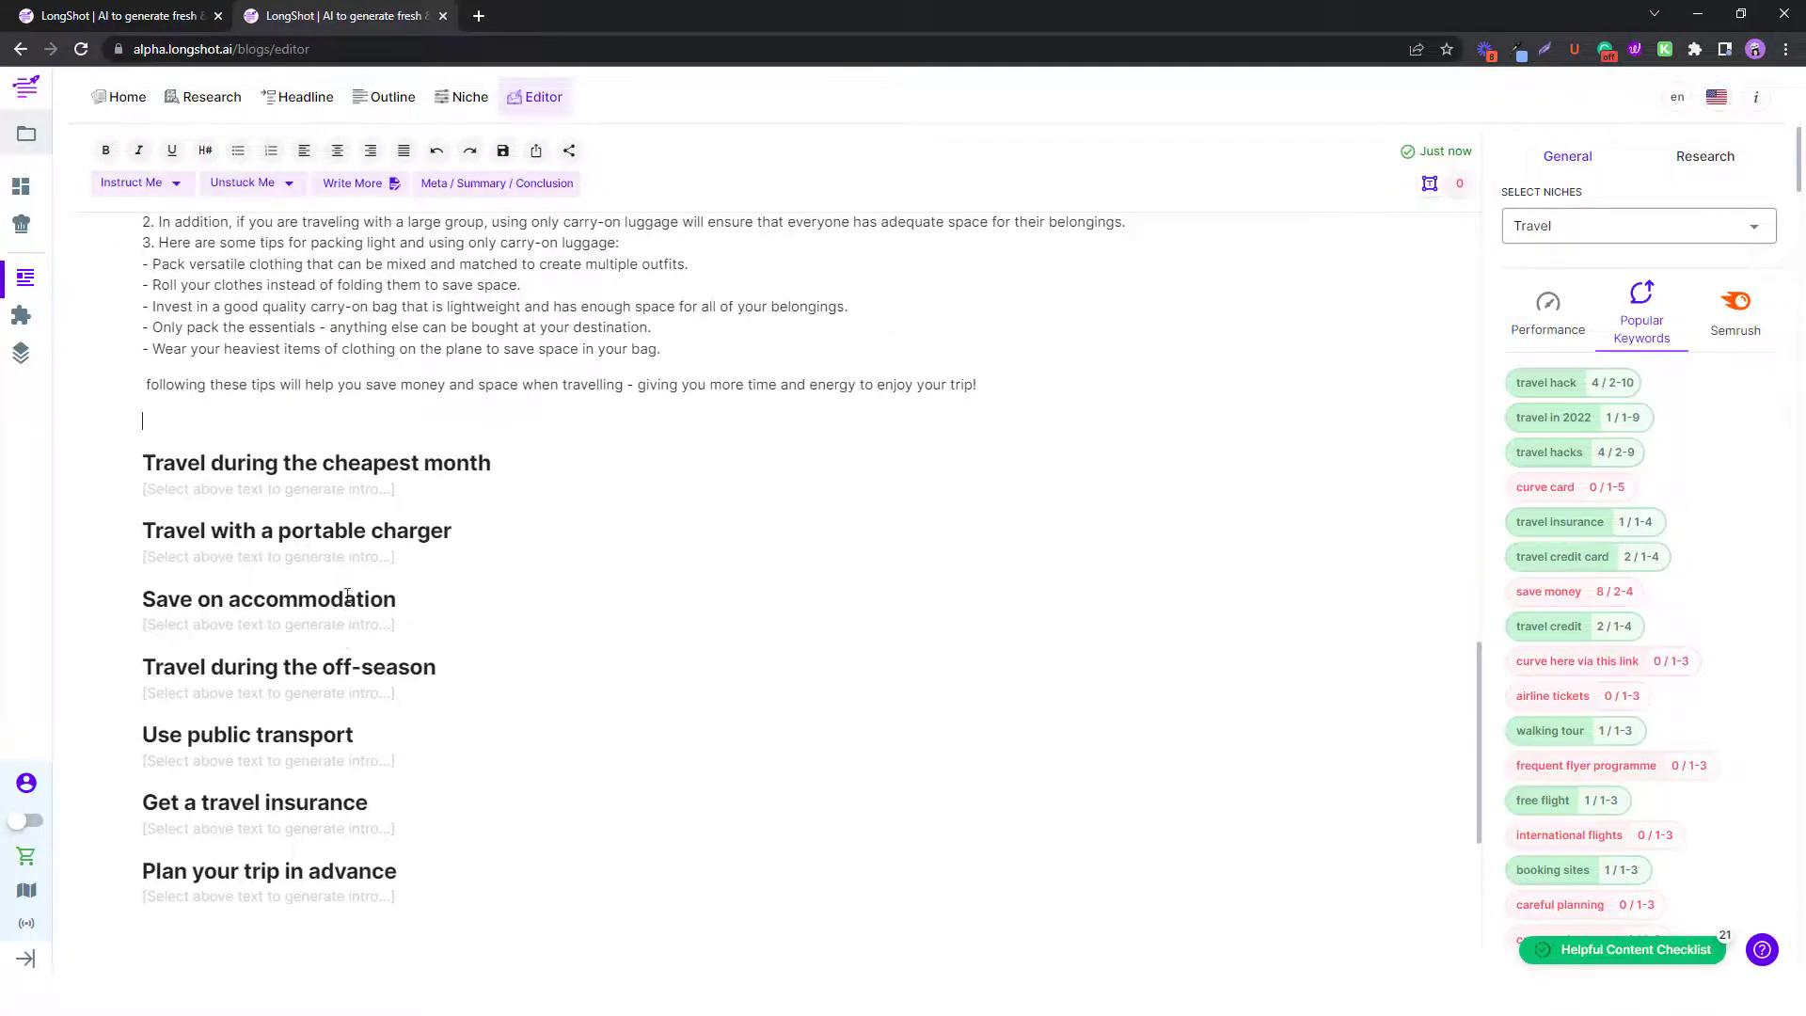
pyautogui.scroll(-1, 352, 592)
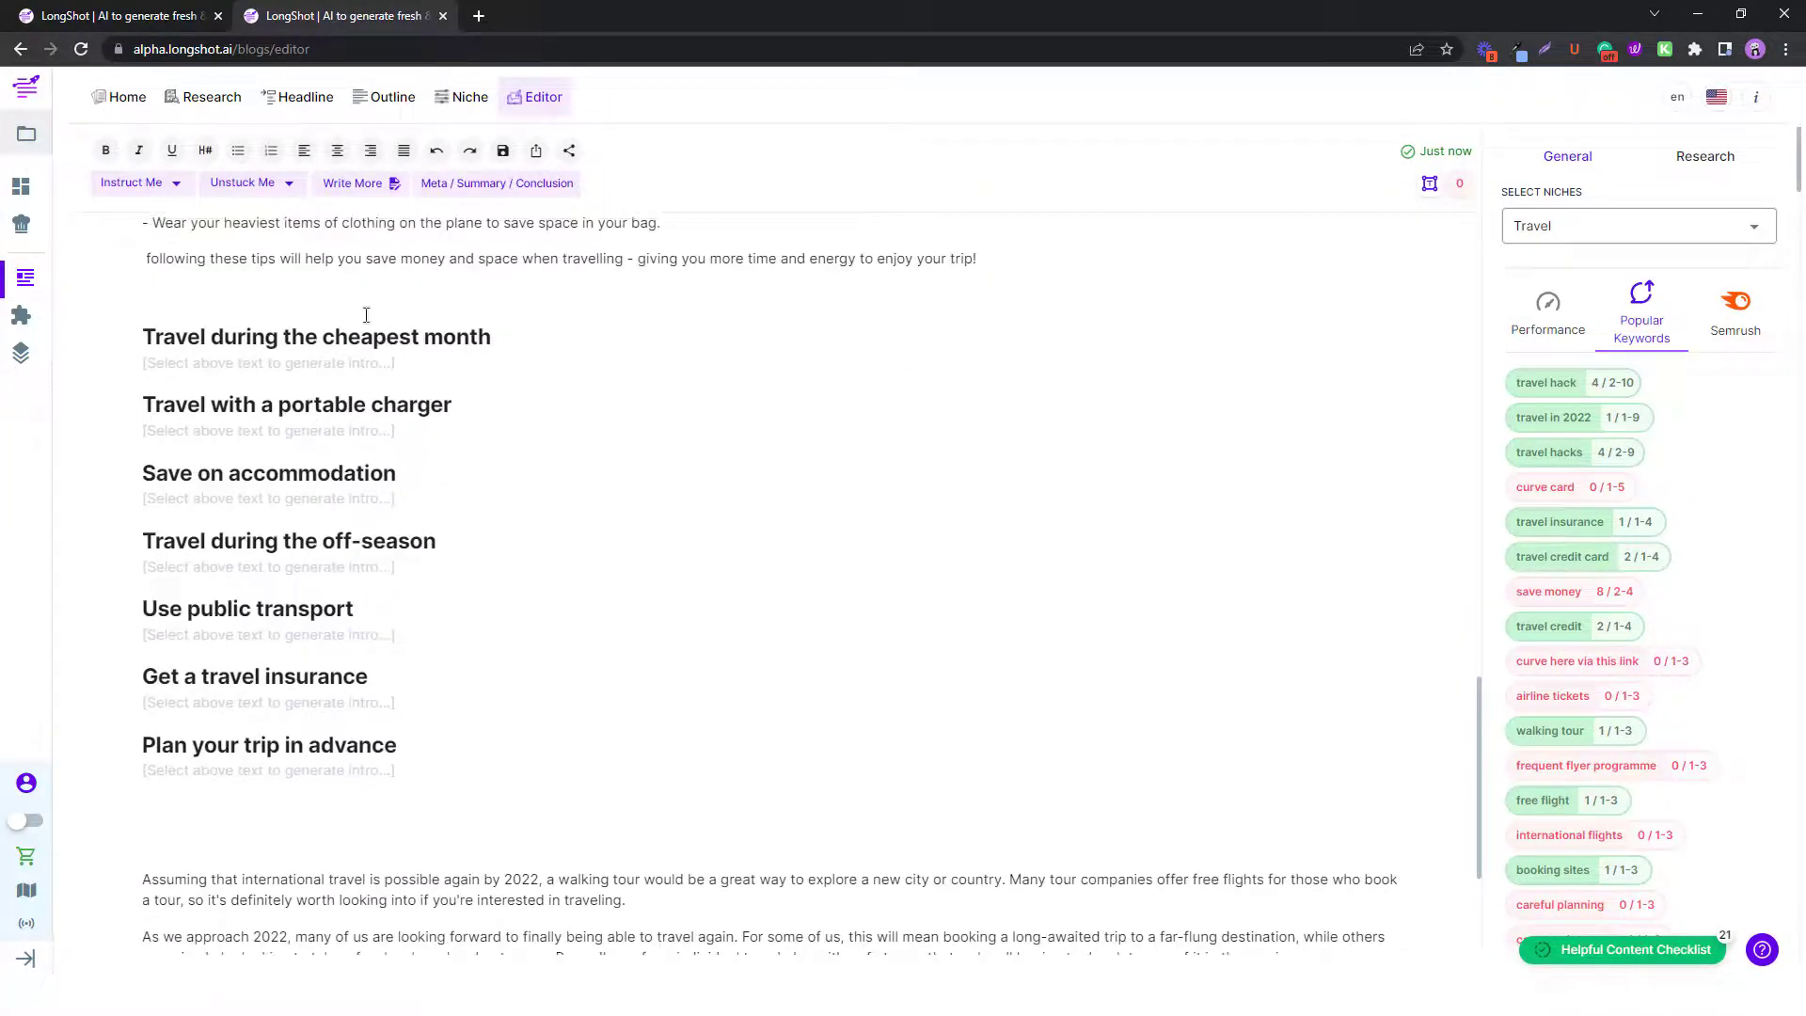
pyautogui.scroll(2, 311, 592)
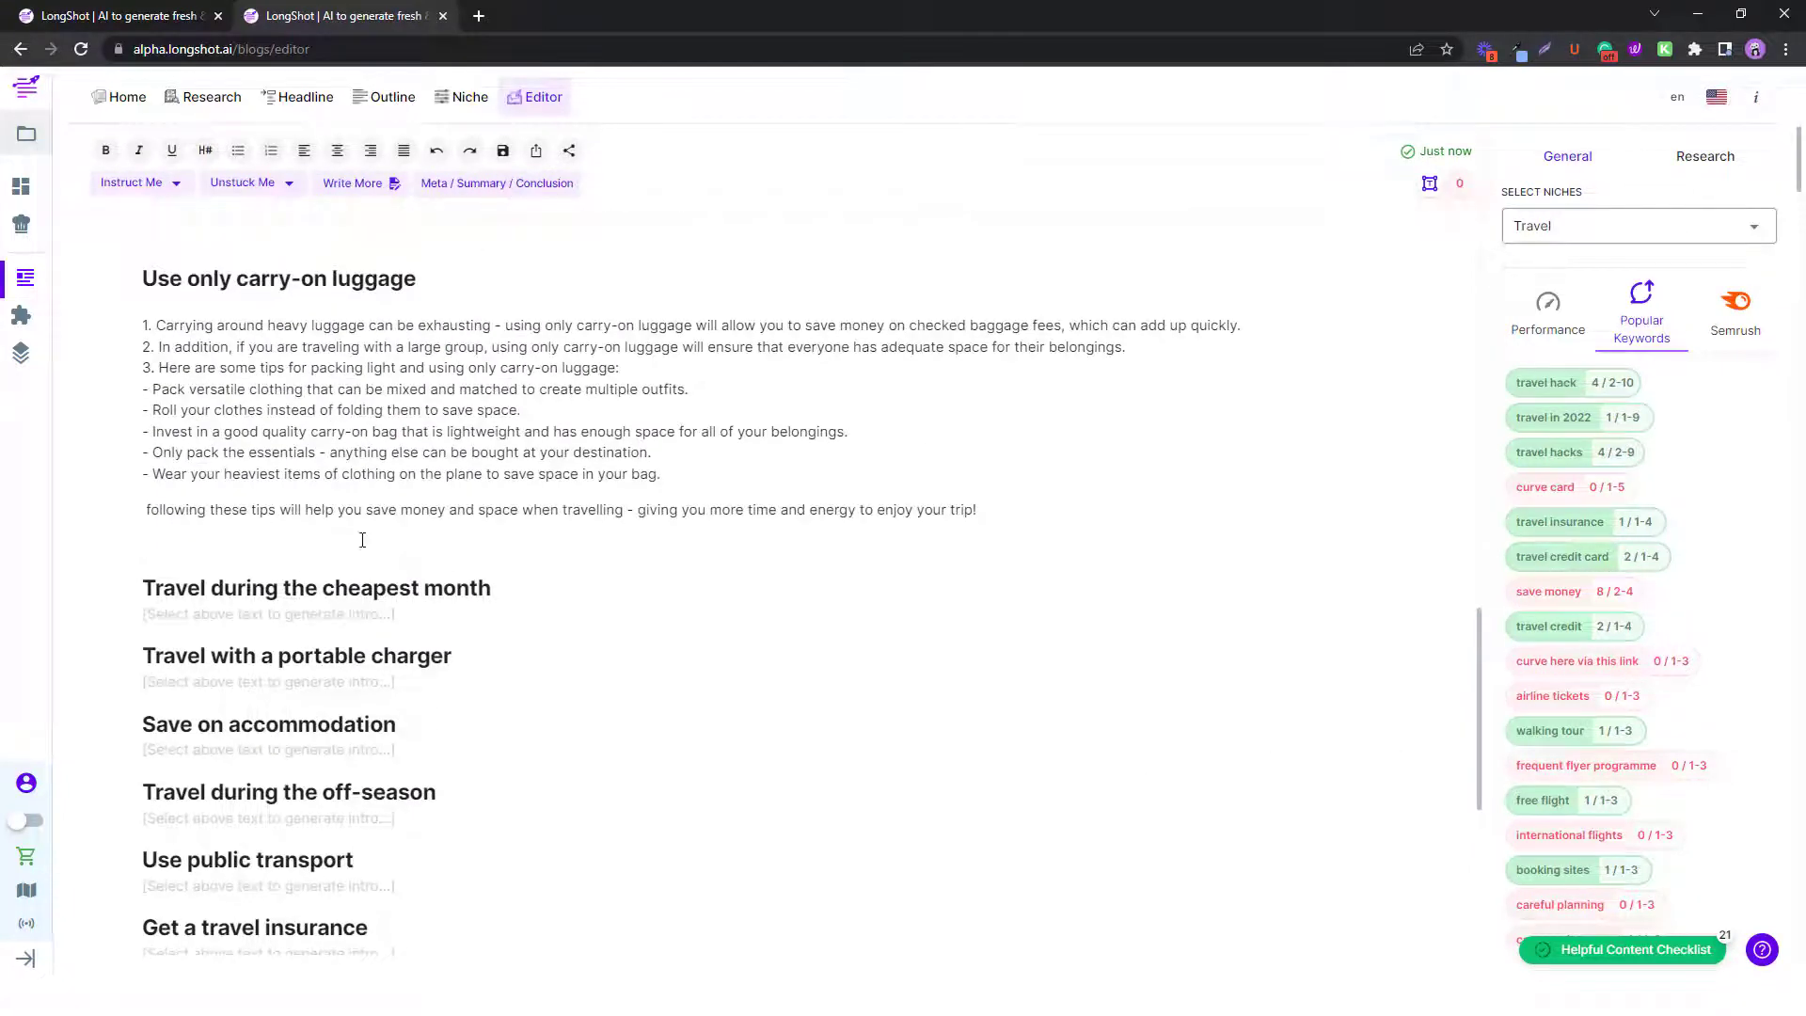
pyautogui.scroll(-1, 367, 544)
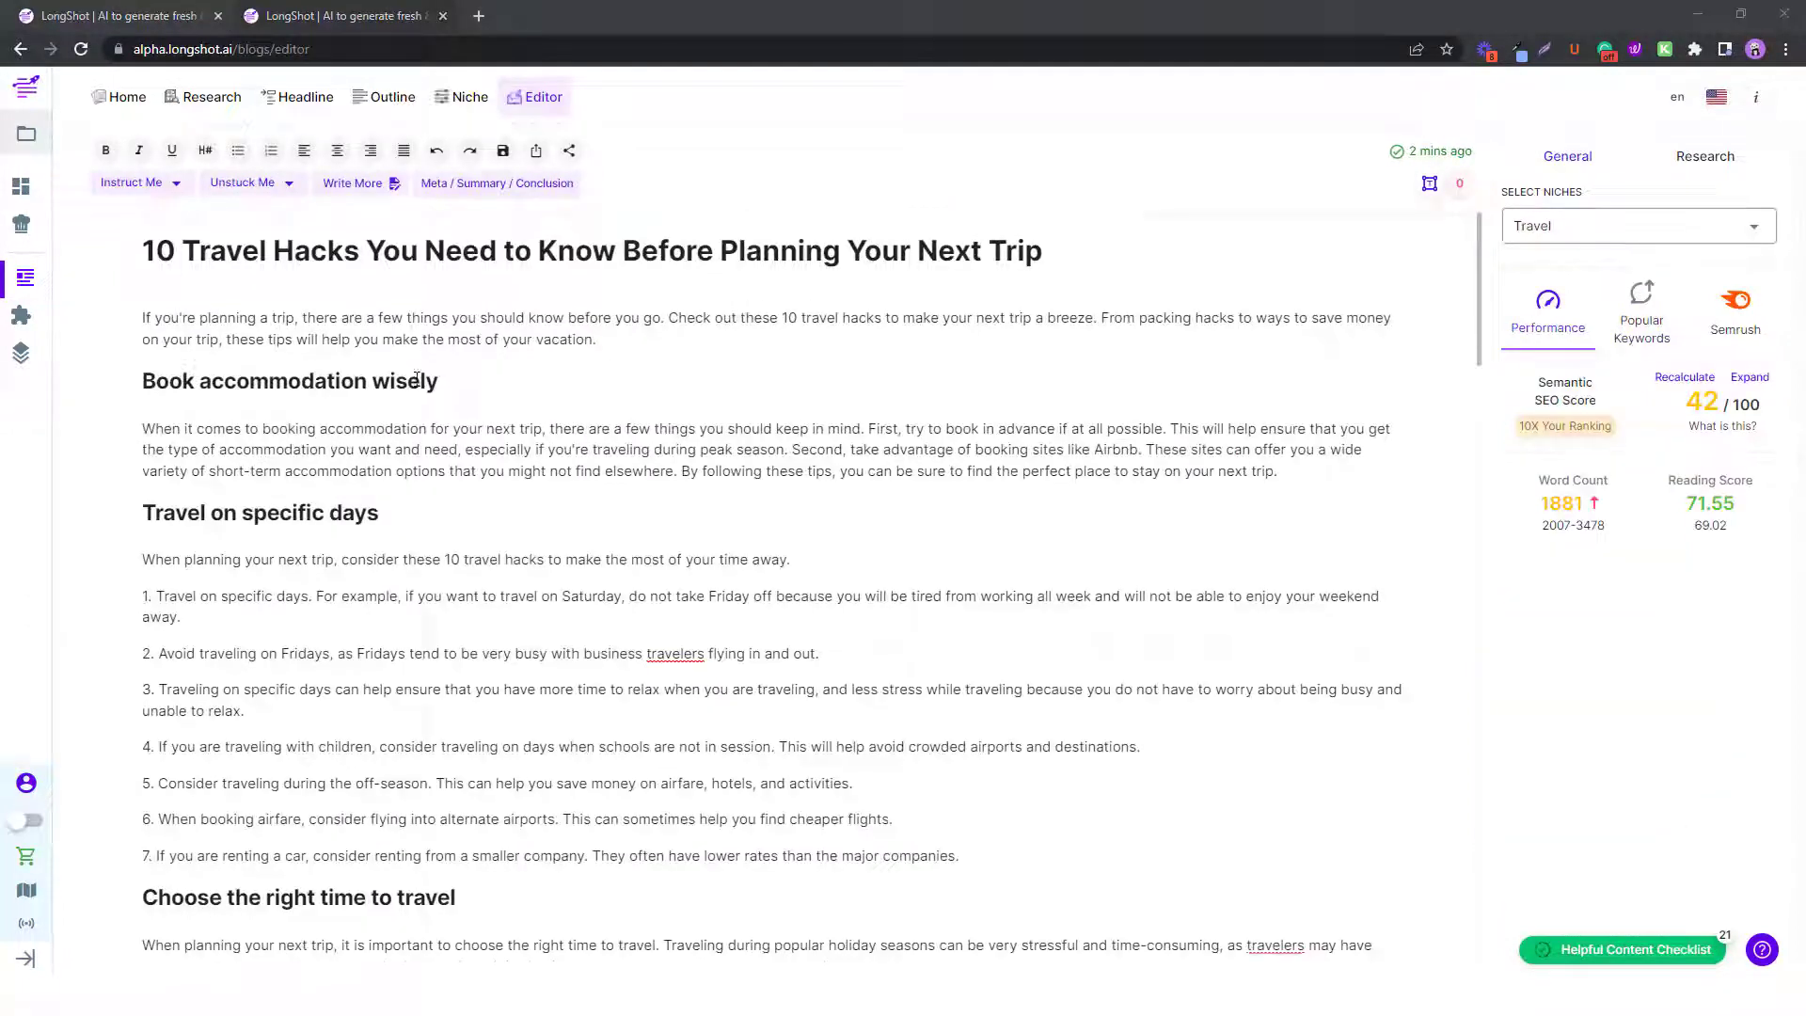
# Look through the filled-in article and change the number of travel hacks in its title to 12.
pyautogui.scroll(-4, 418, 384)
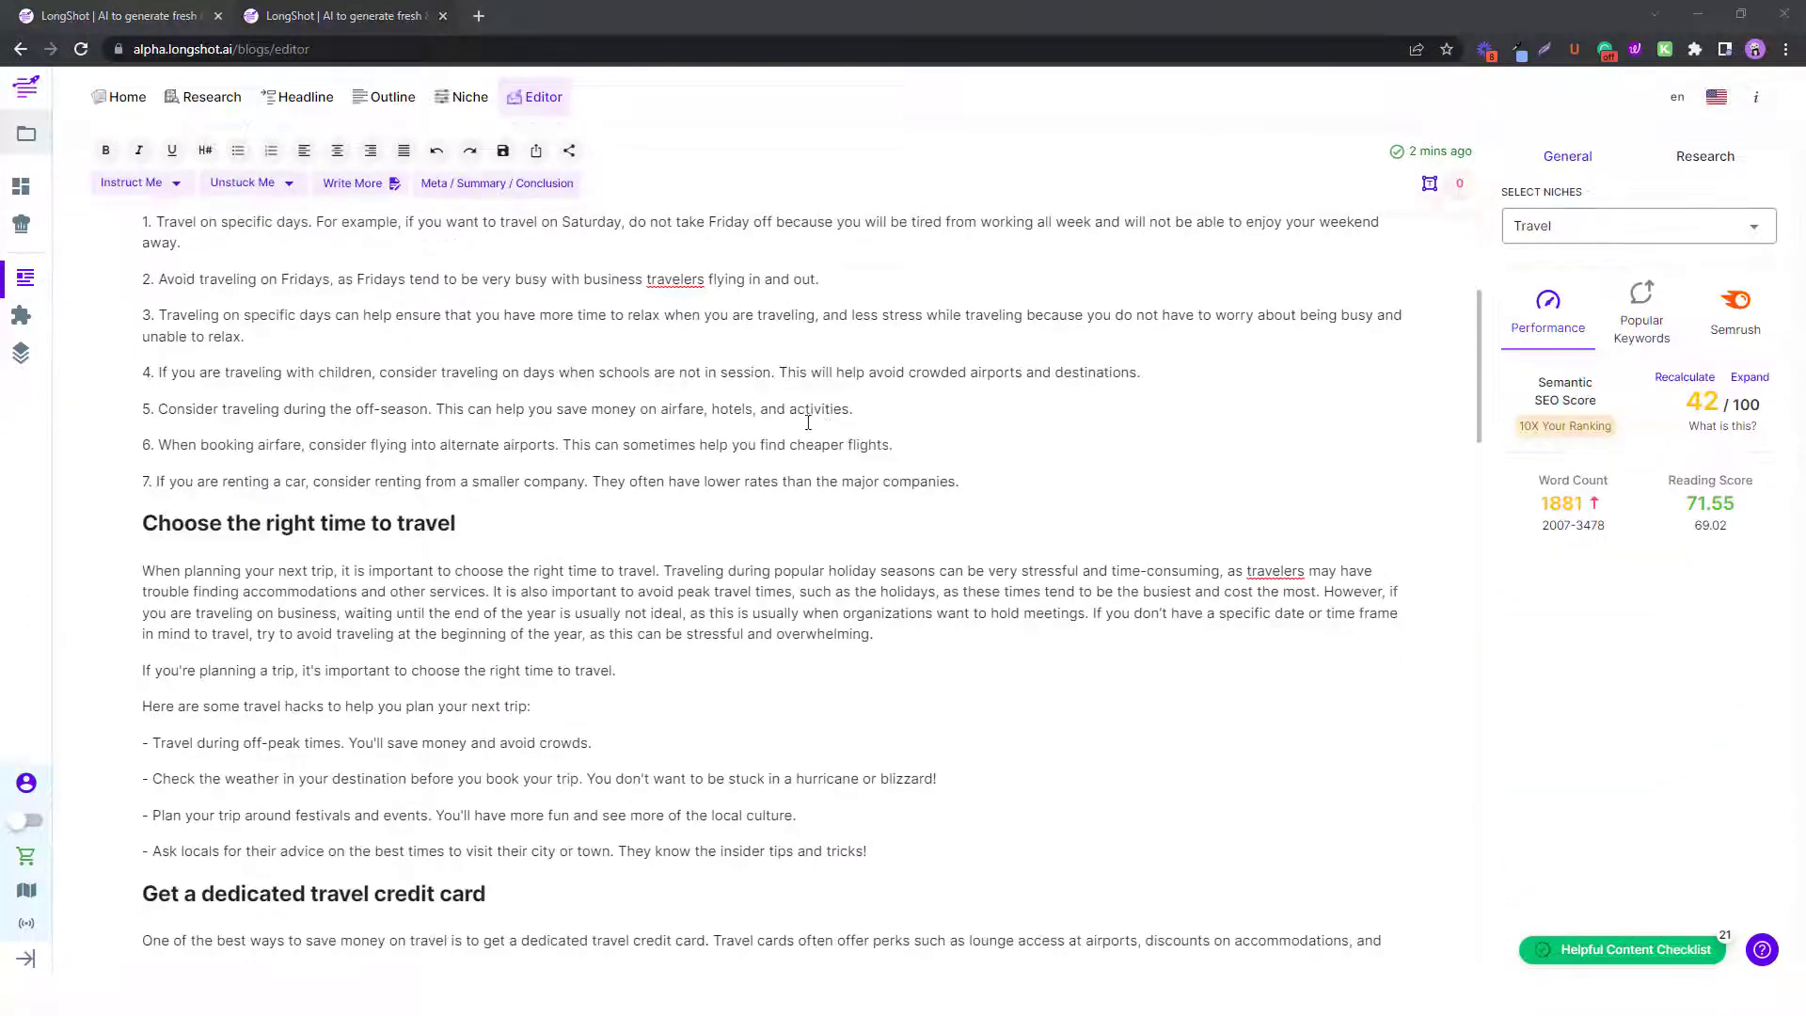
pyautogui.scroll(-20, 808, 422)
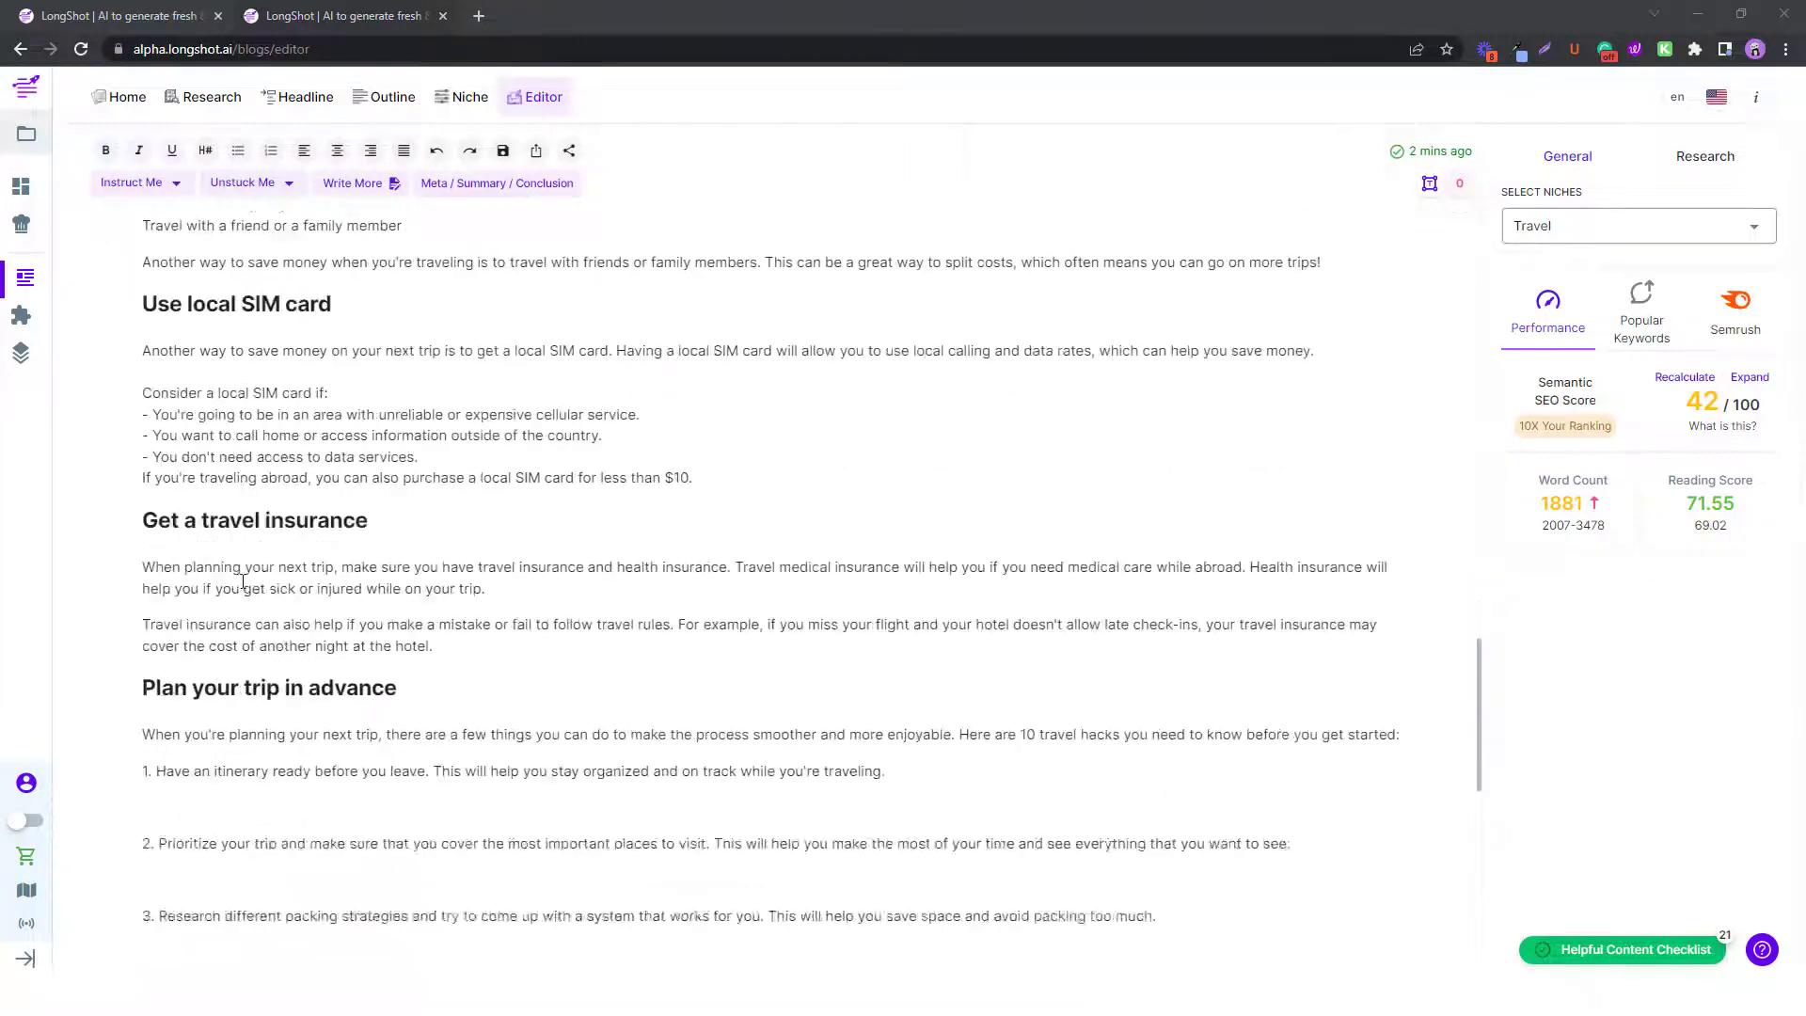
pyautogui.scroll(-5, 243, 580)
pyautogui.scroll(2, 242, 564)
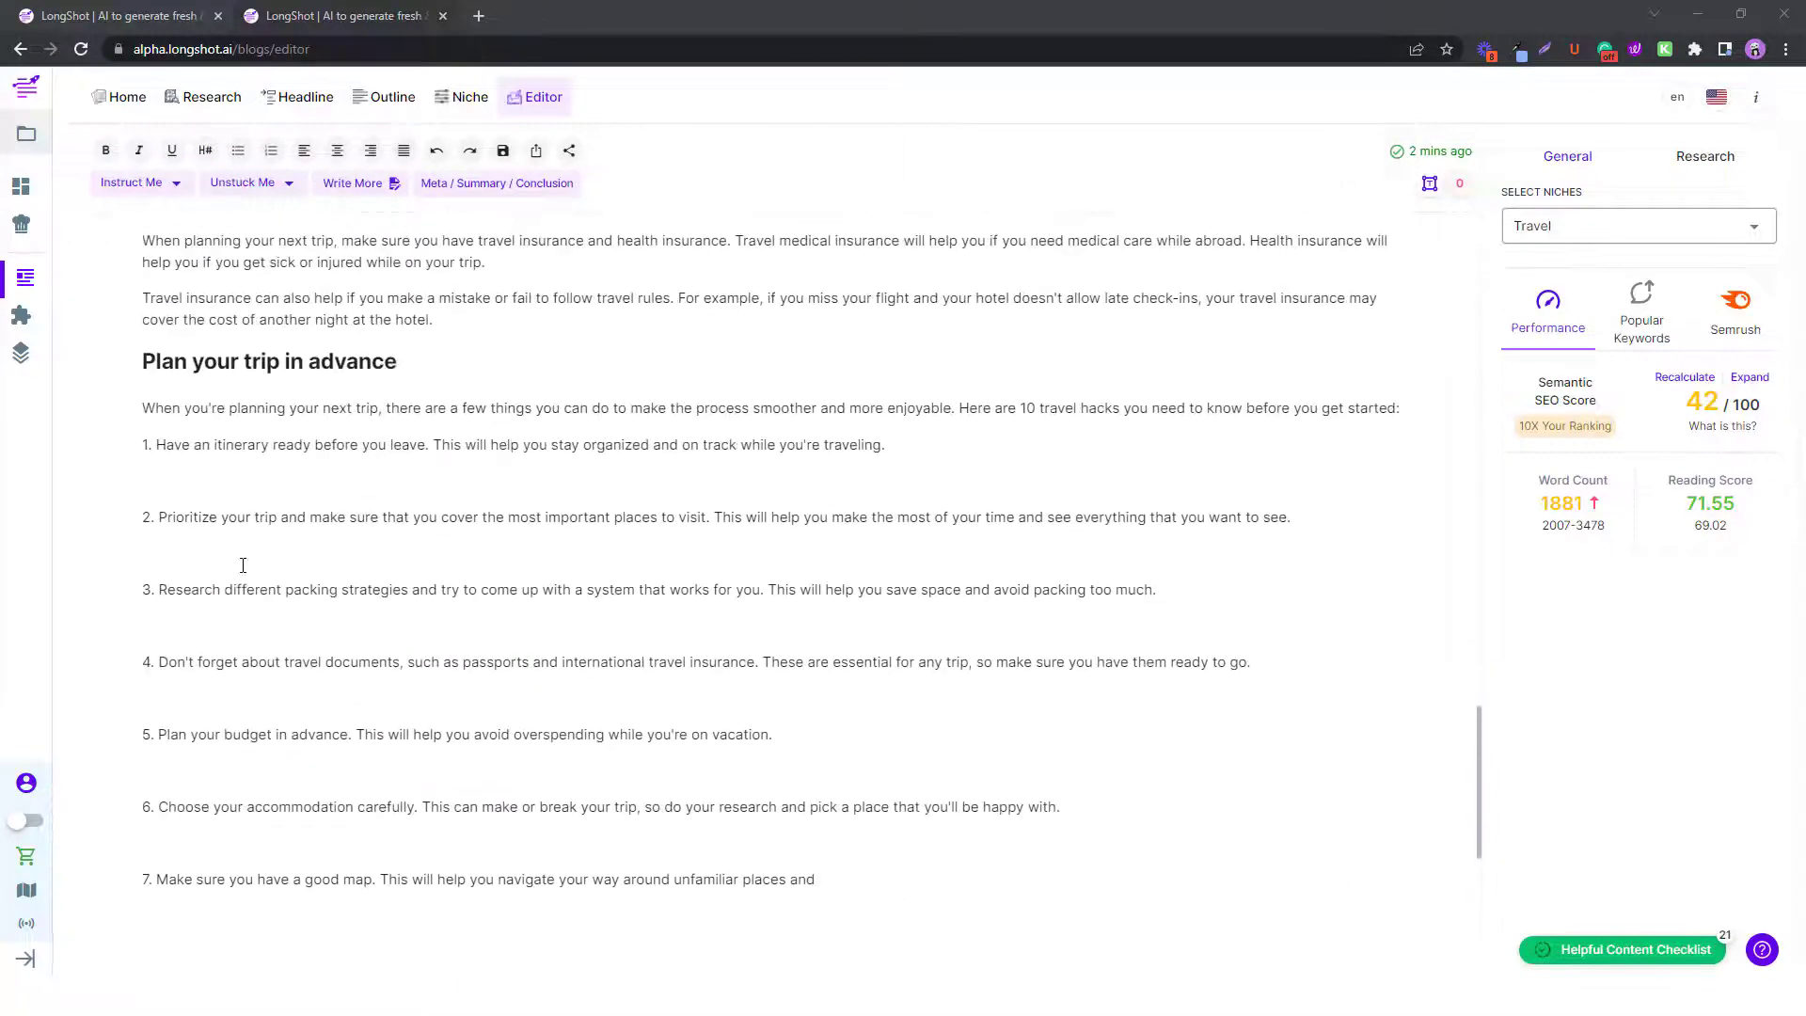
pyautogui.scroll(15, 282, 404)
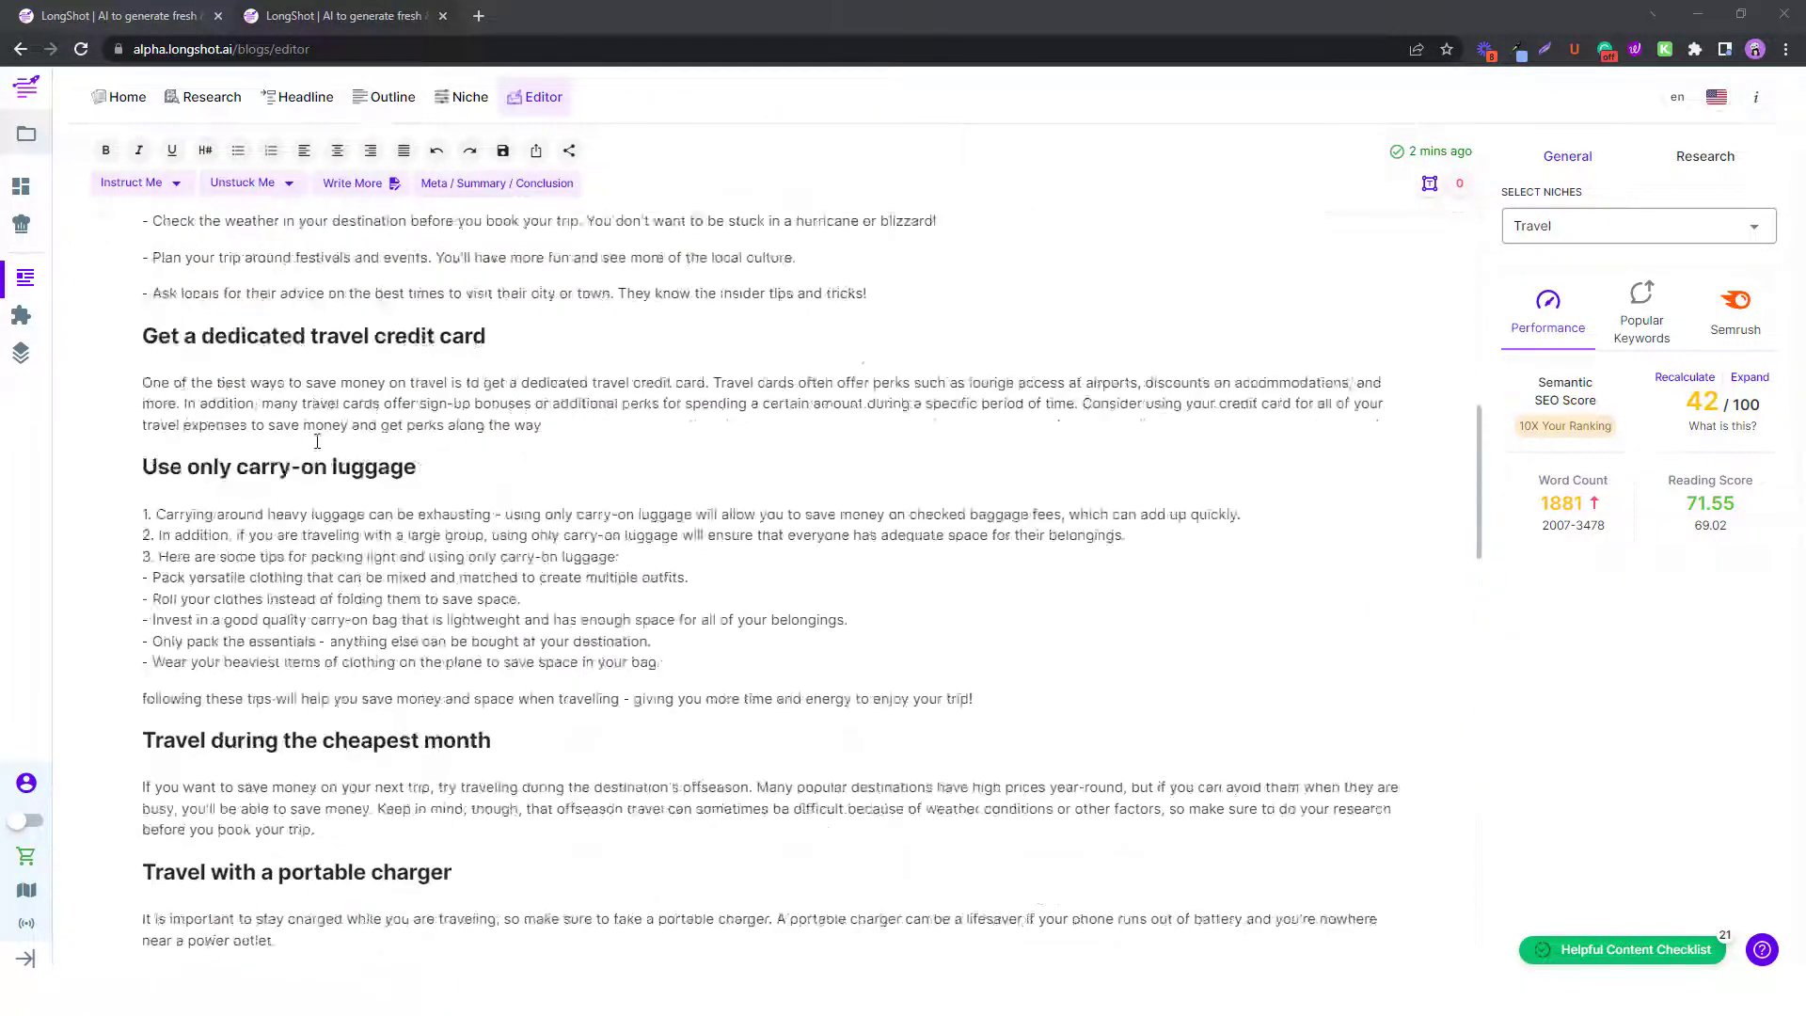
pyautogui.scroll(5, 240, 390)
pyautogui.click(175, 252)
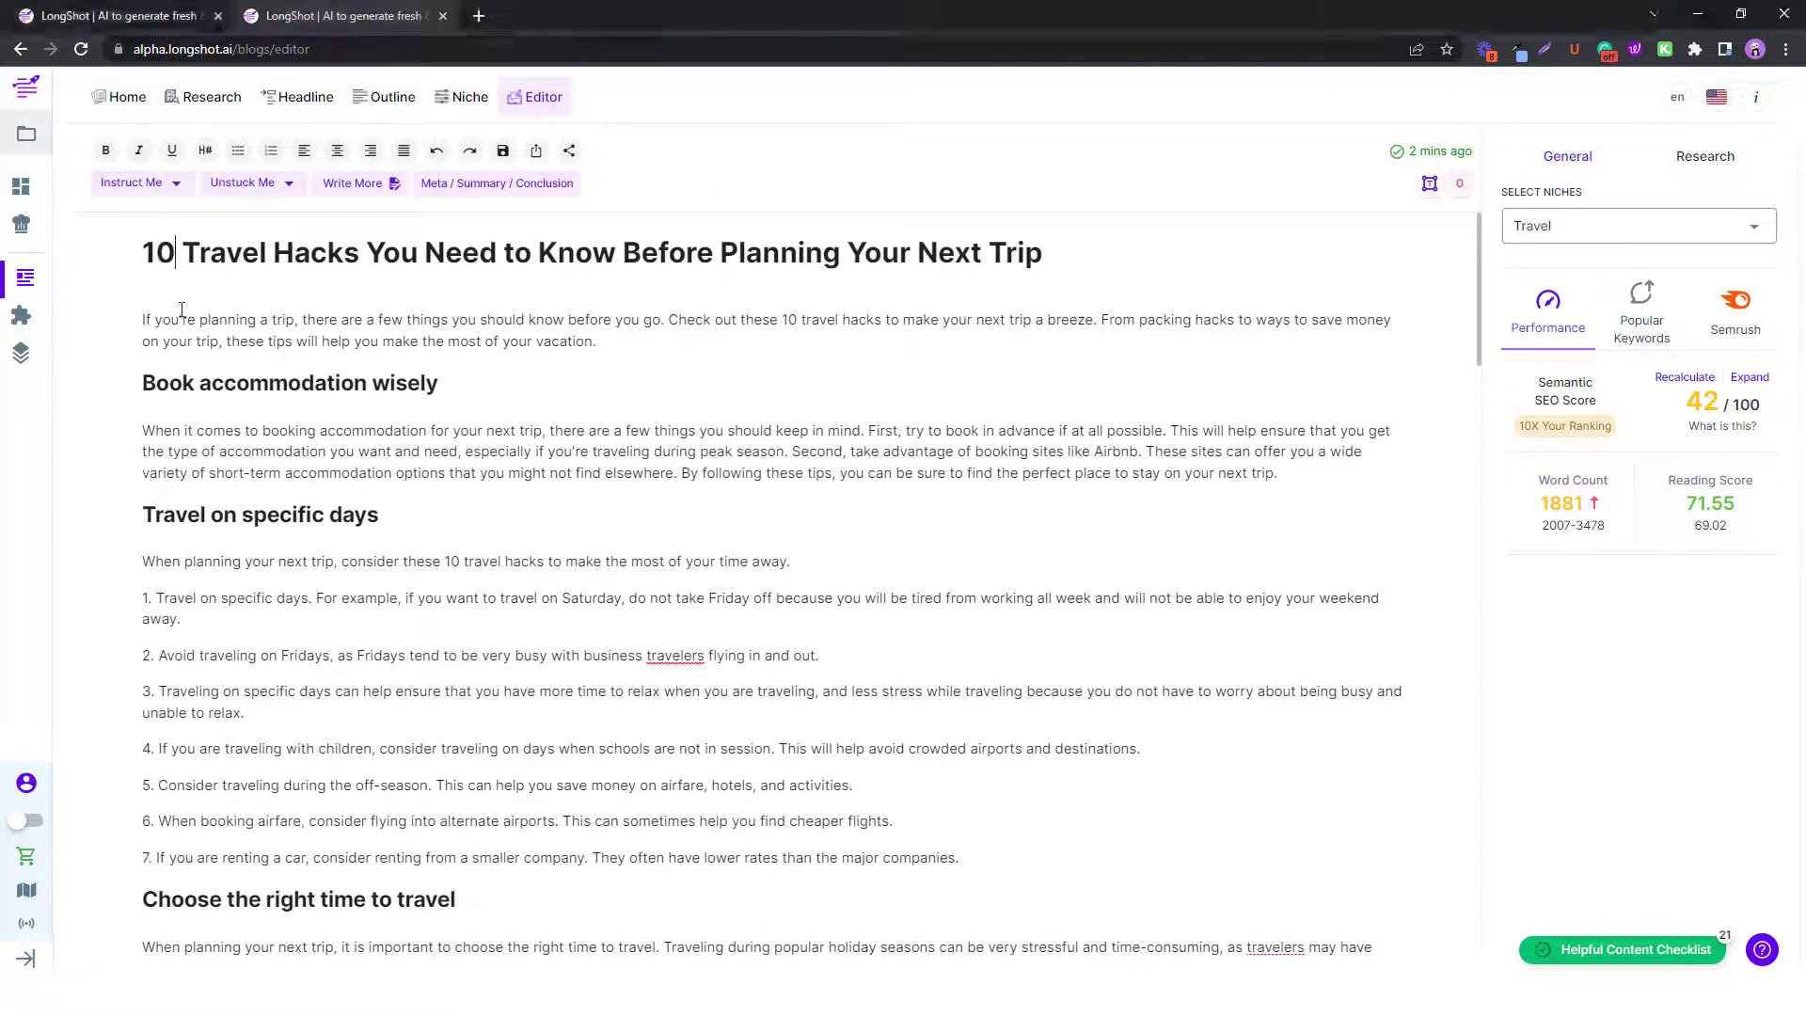
pyautogui.press('BackSpace')
pyautogui.write('2')
# Review the article from its title to its closing paragraphs and check its word count against the recommended range.
pyautogui.scroll(-9, 217, 399)
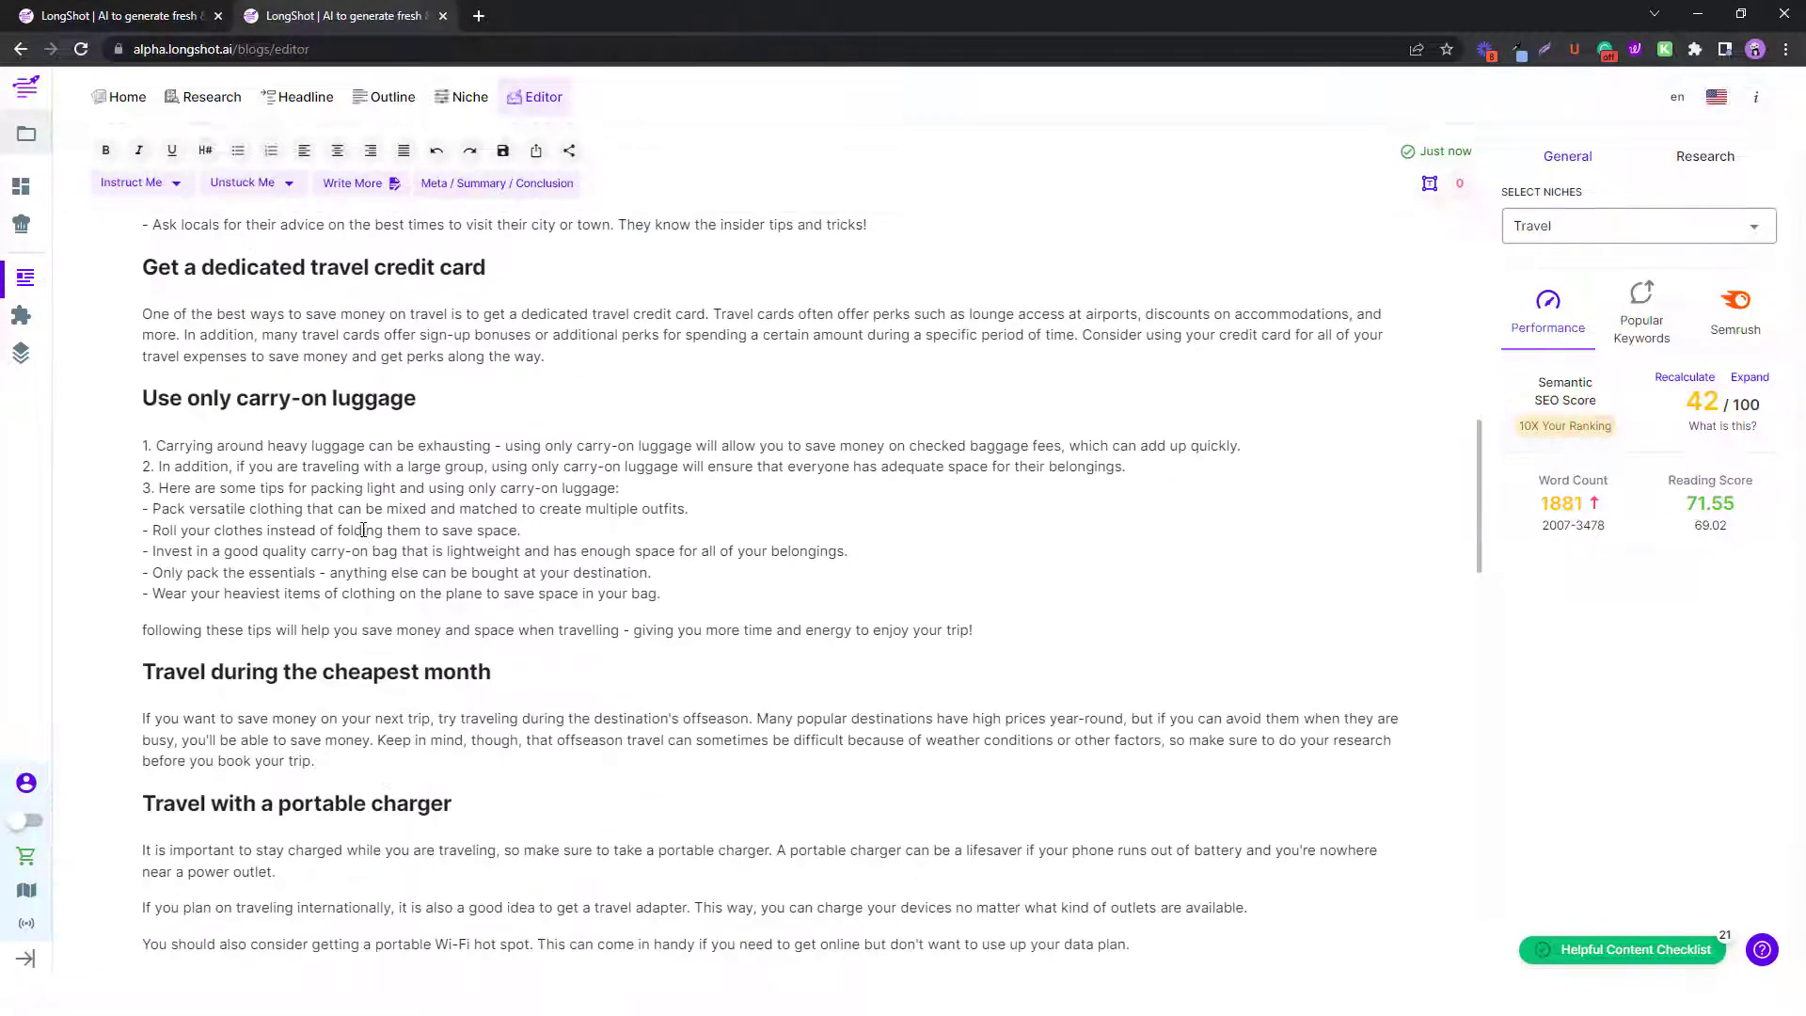
pyautogui.scroll(-10, 361, 533)
pyautogui.scroll(-8, 267, 623)
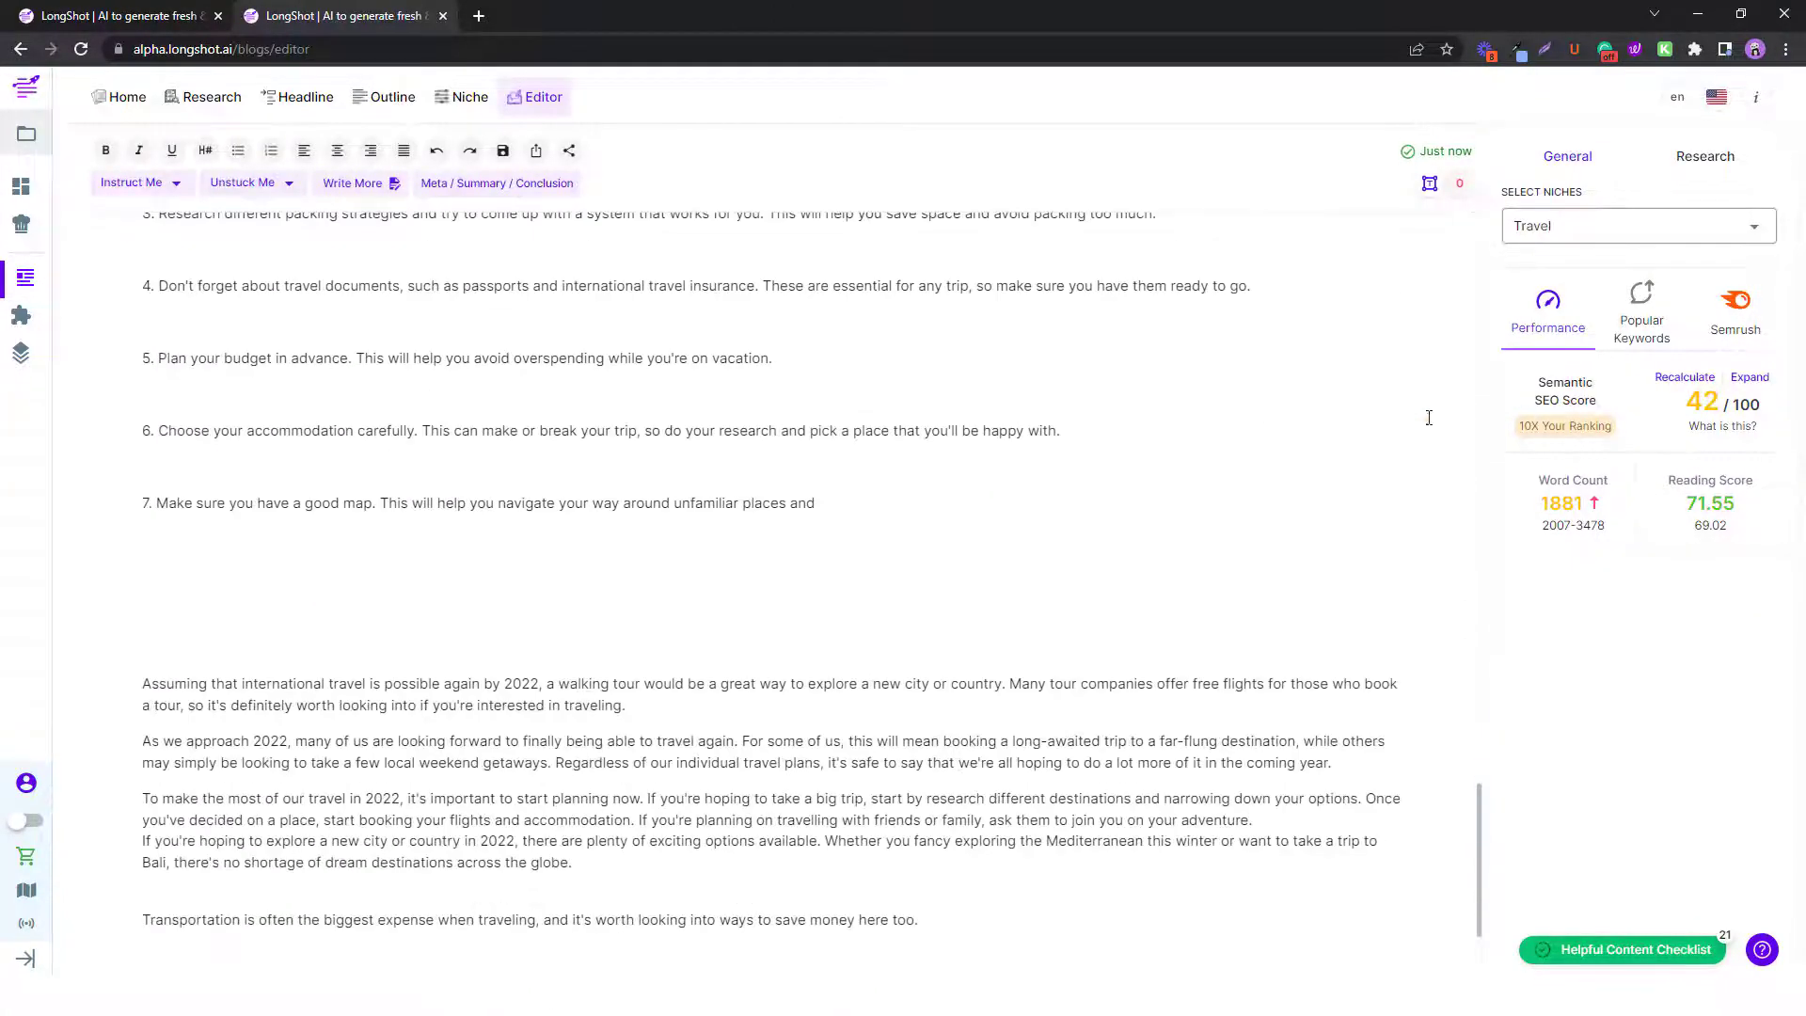
pyautogui.scroll(15, 294, 605)
pyautogui.scroll(3, 320, 507)
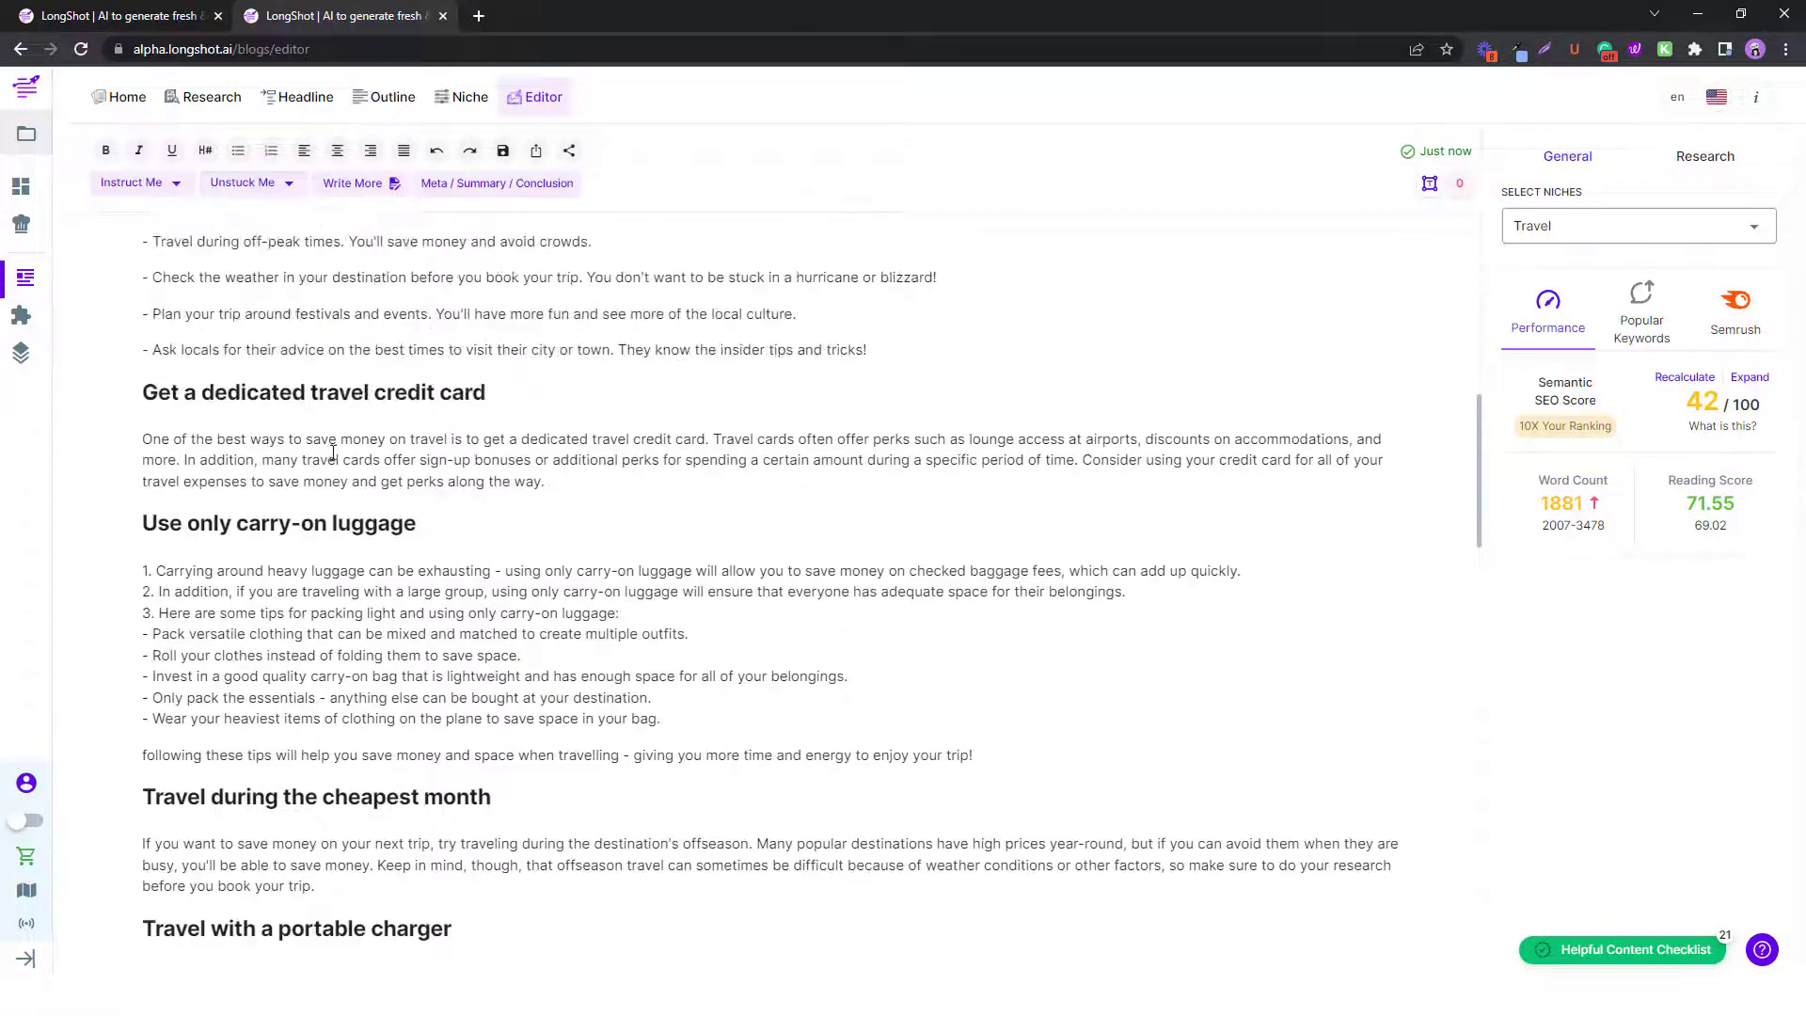
pyautogui.scroll(20, 339, 451)
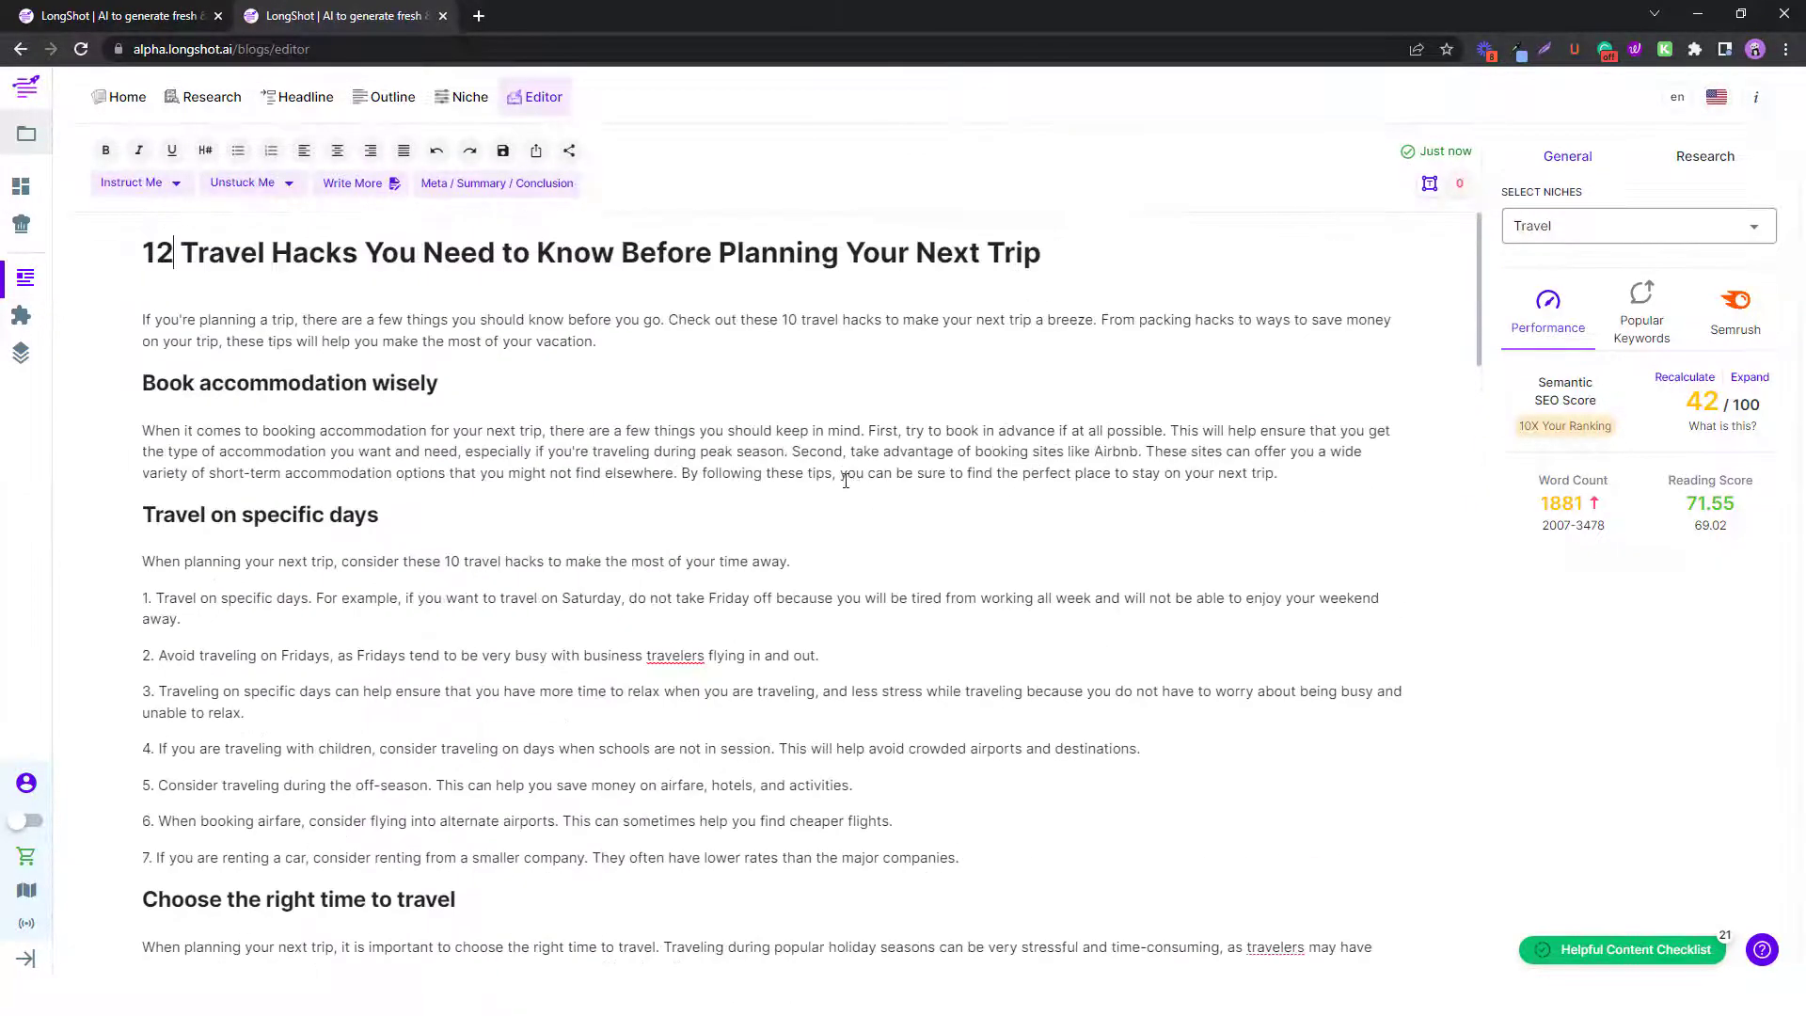
pyautogui.scroll(-20, 583, 284)
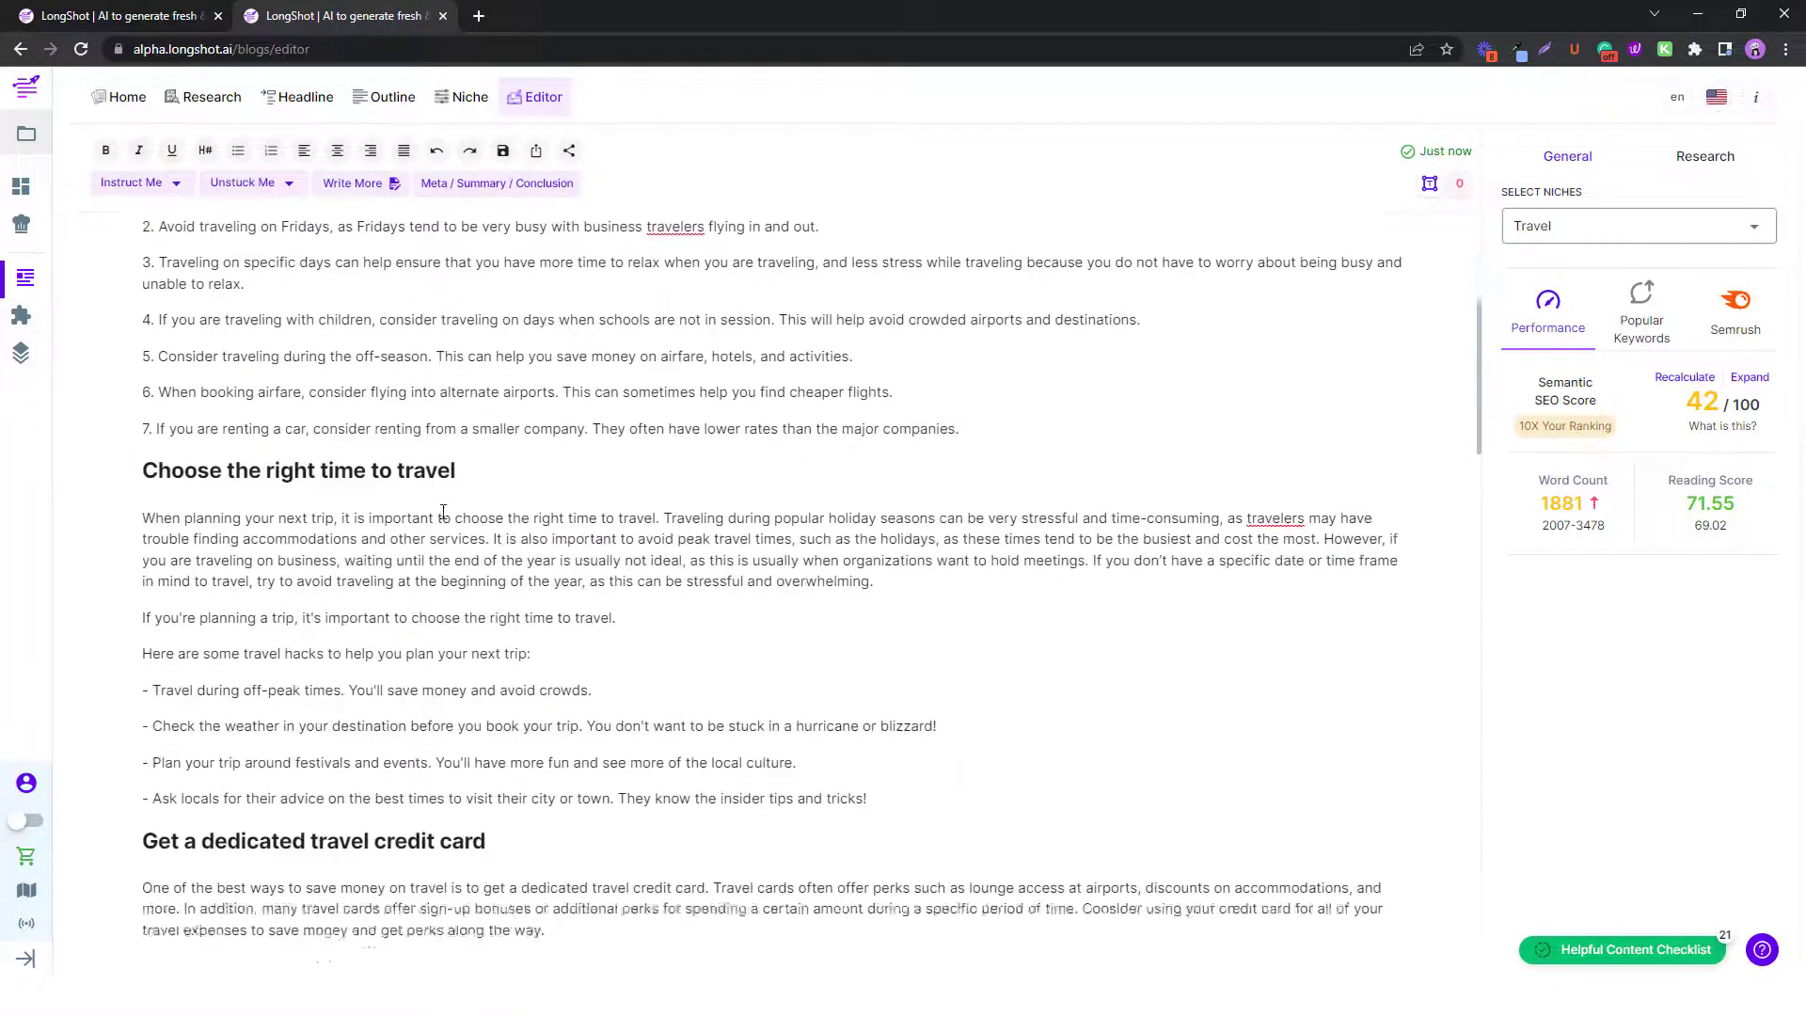
pyautogui.scroll(-4, 596, 478)
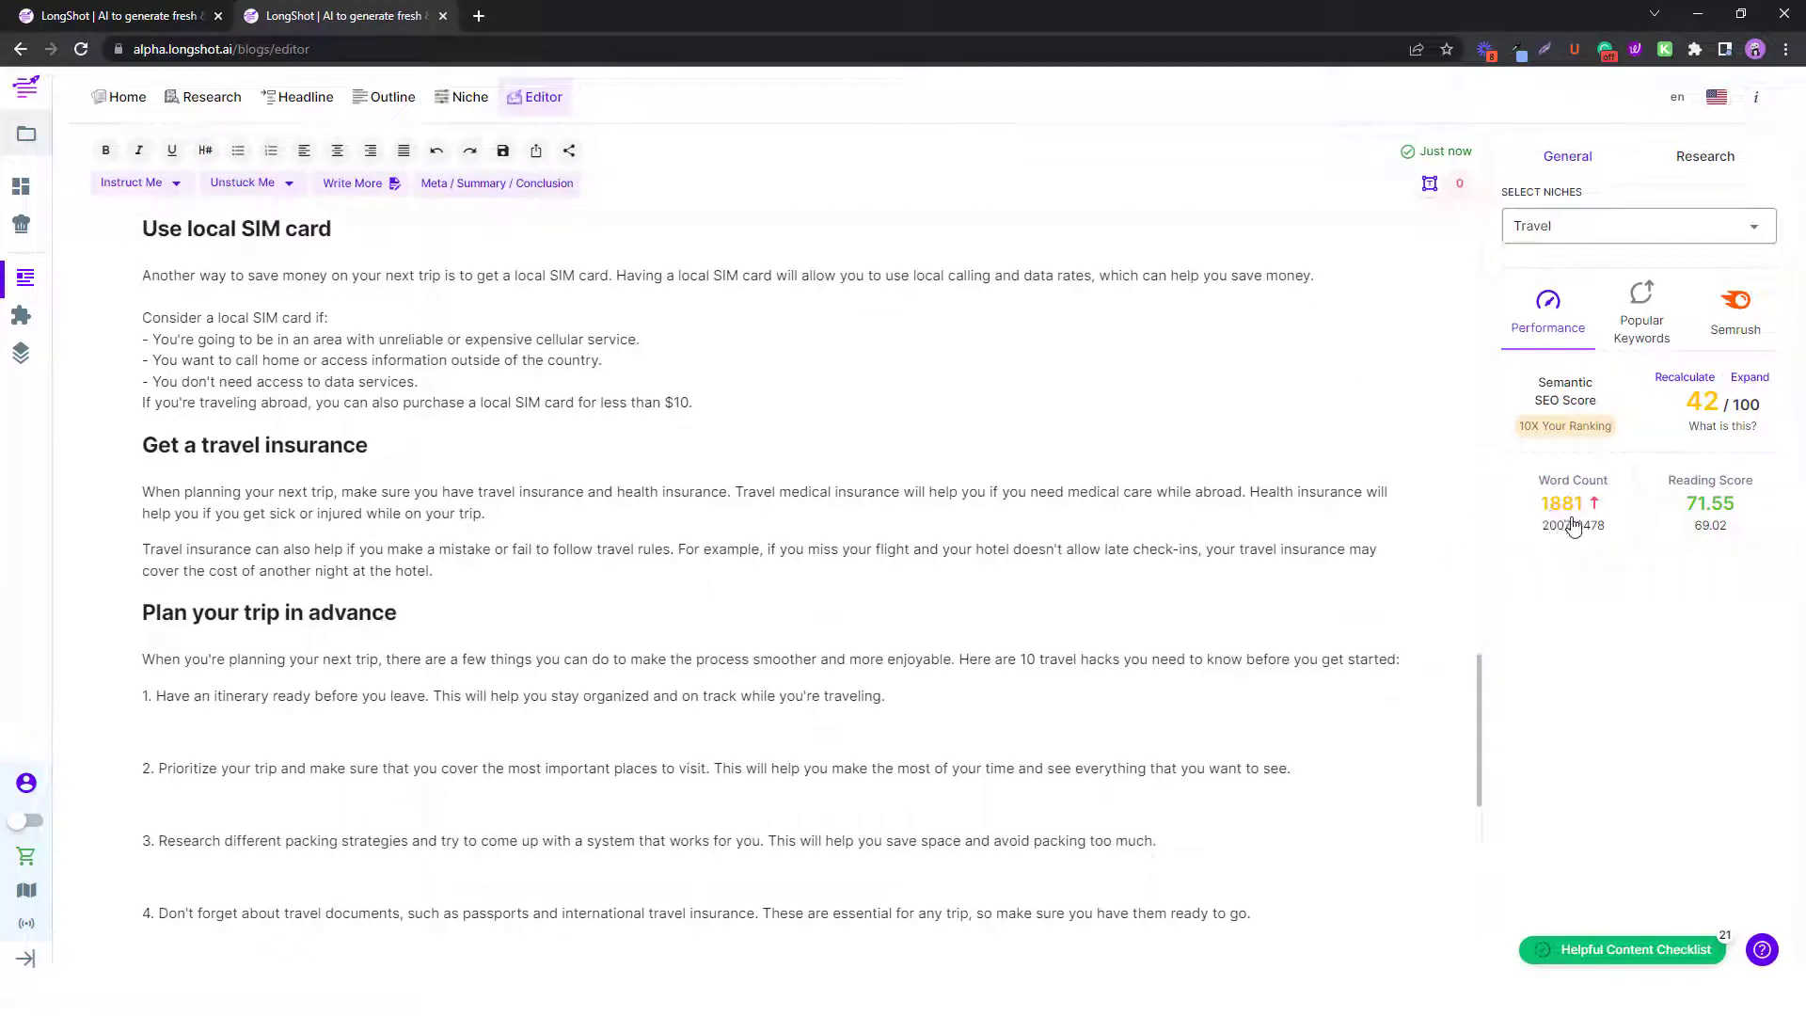
# Remove the blank lines between the seven numbered tips in the "Plan your trip in advance" section.
pyautogui.scroll(-4, 966, 622)
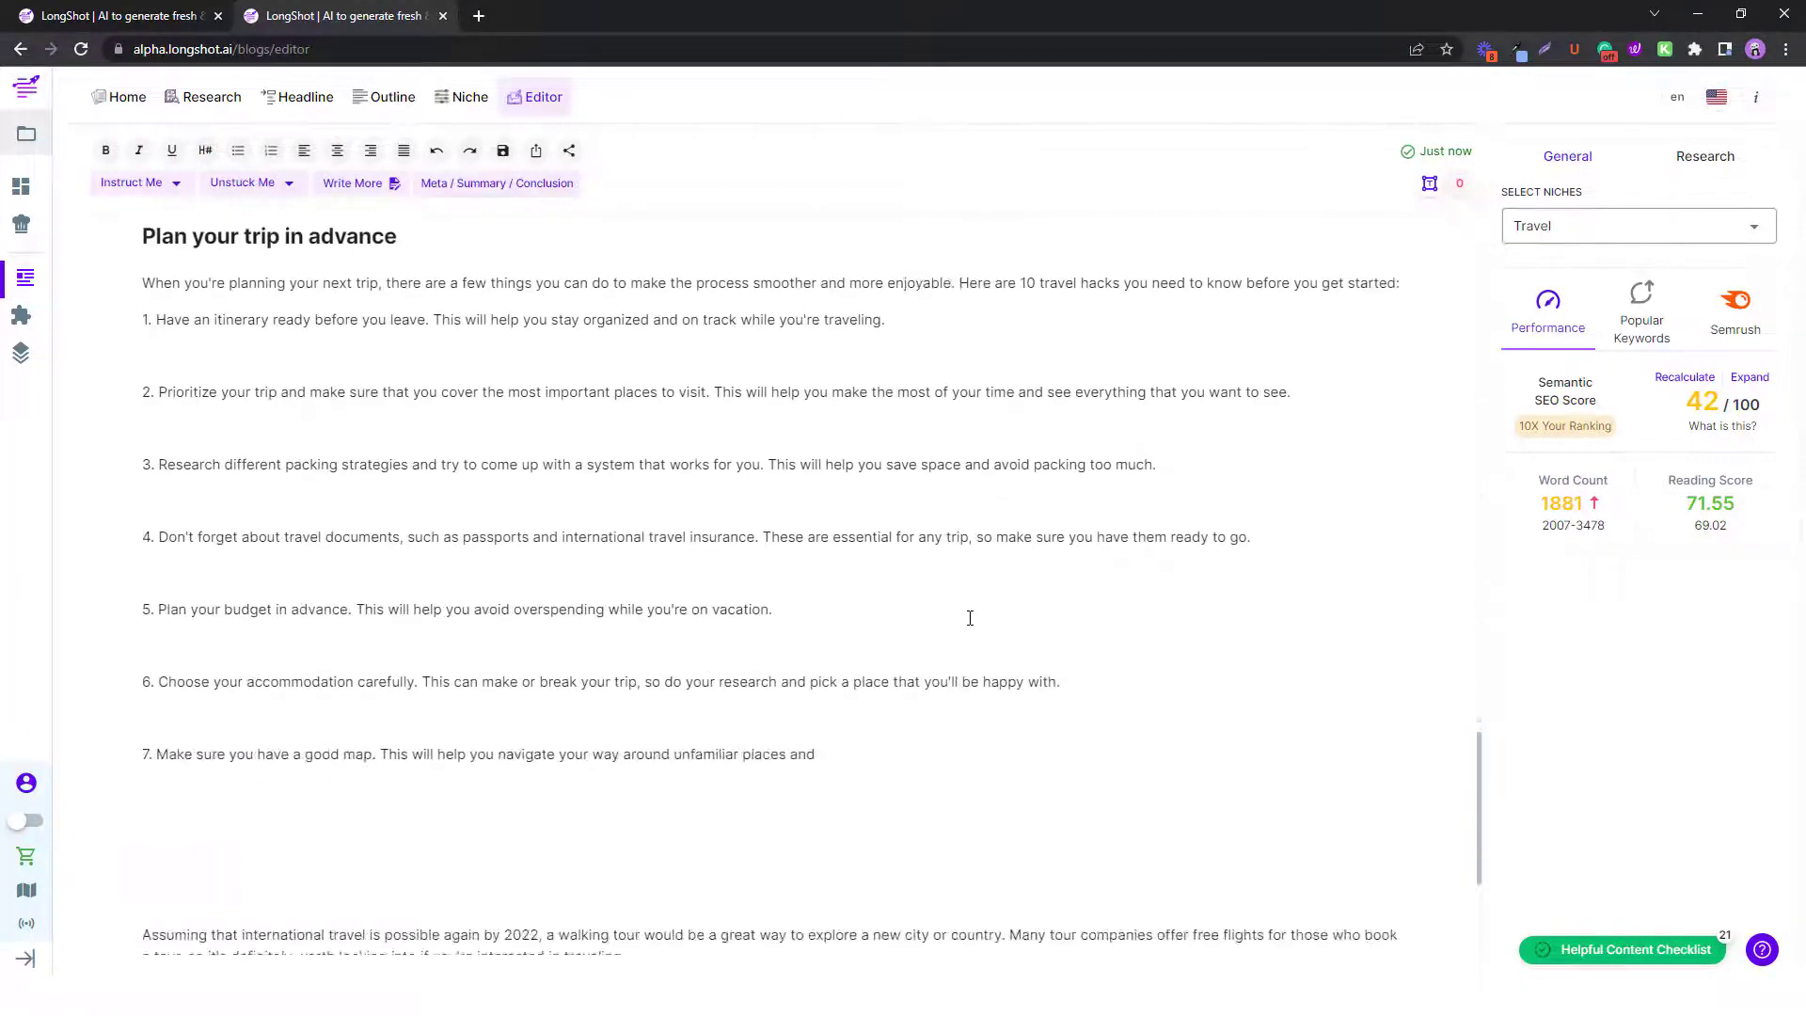
pyautogui.scroll(-4, 969, 618)
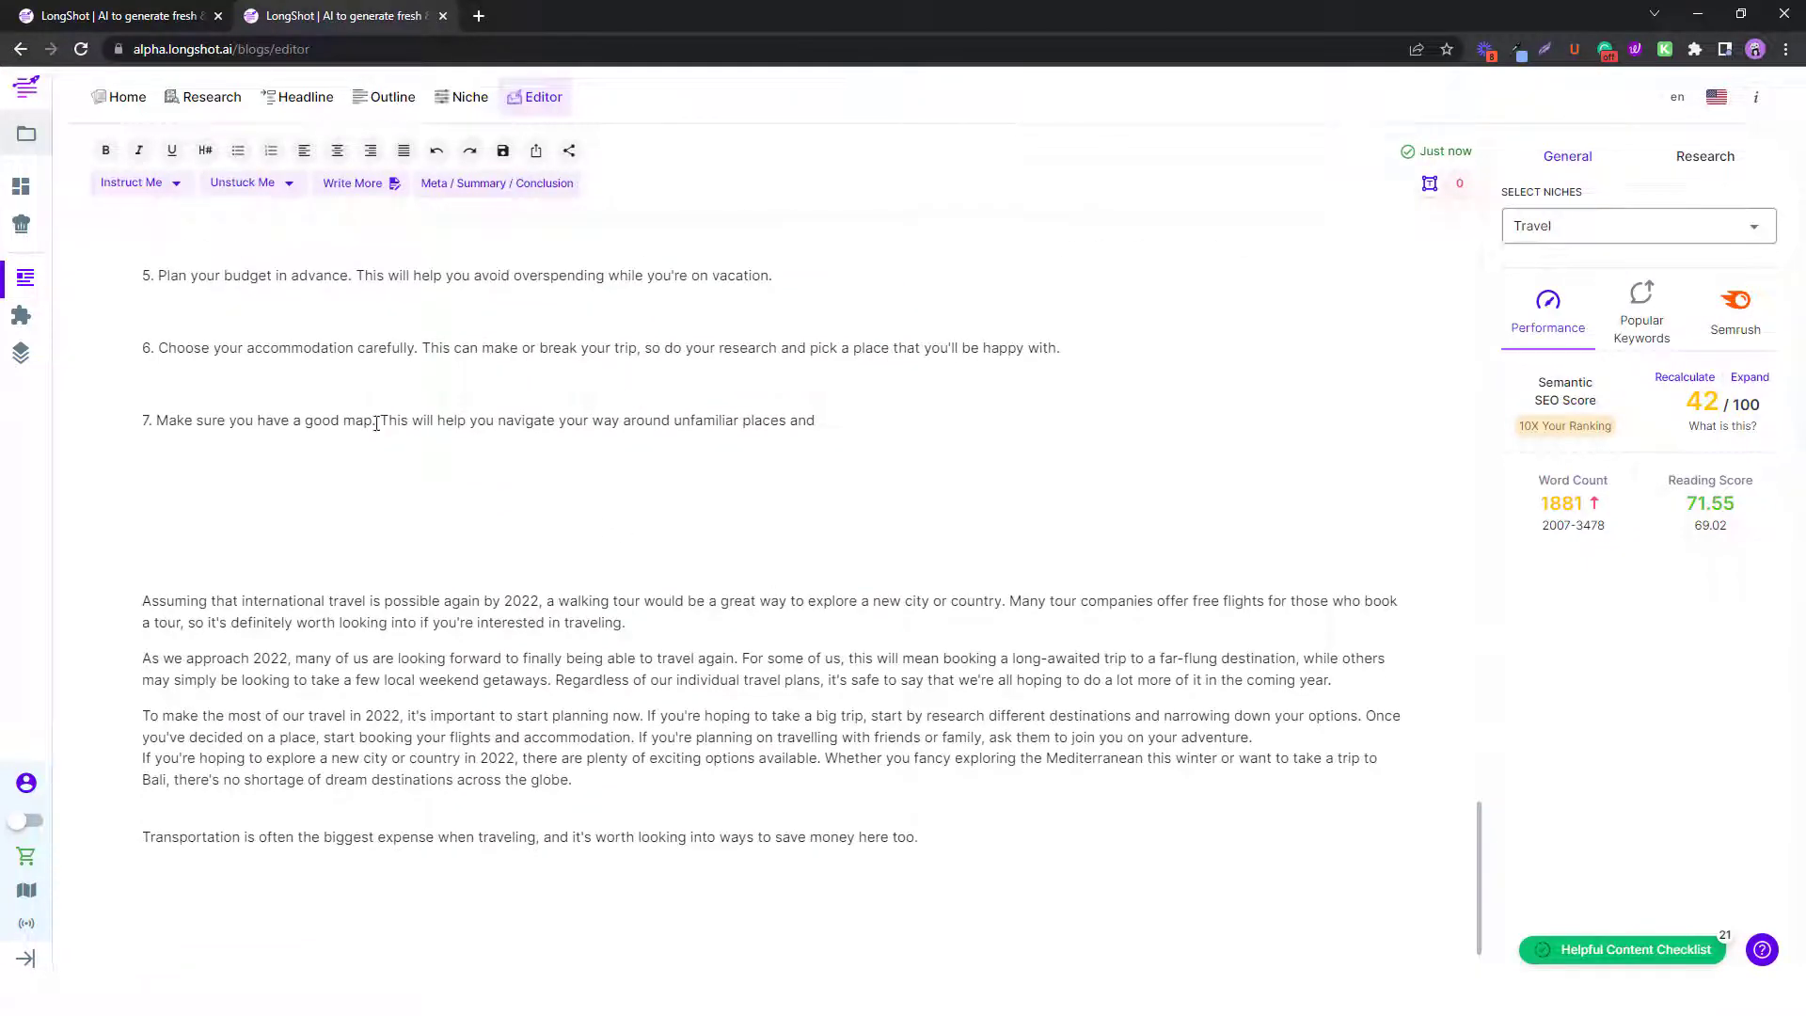
pyautogui.press('BackSpace')
pyautogui.scroll(2, 192, 487)
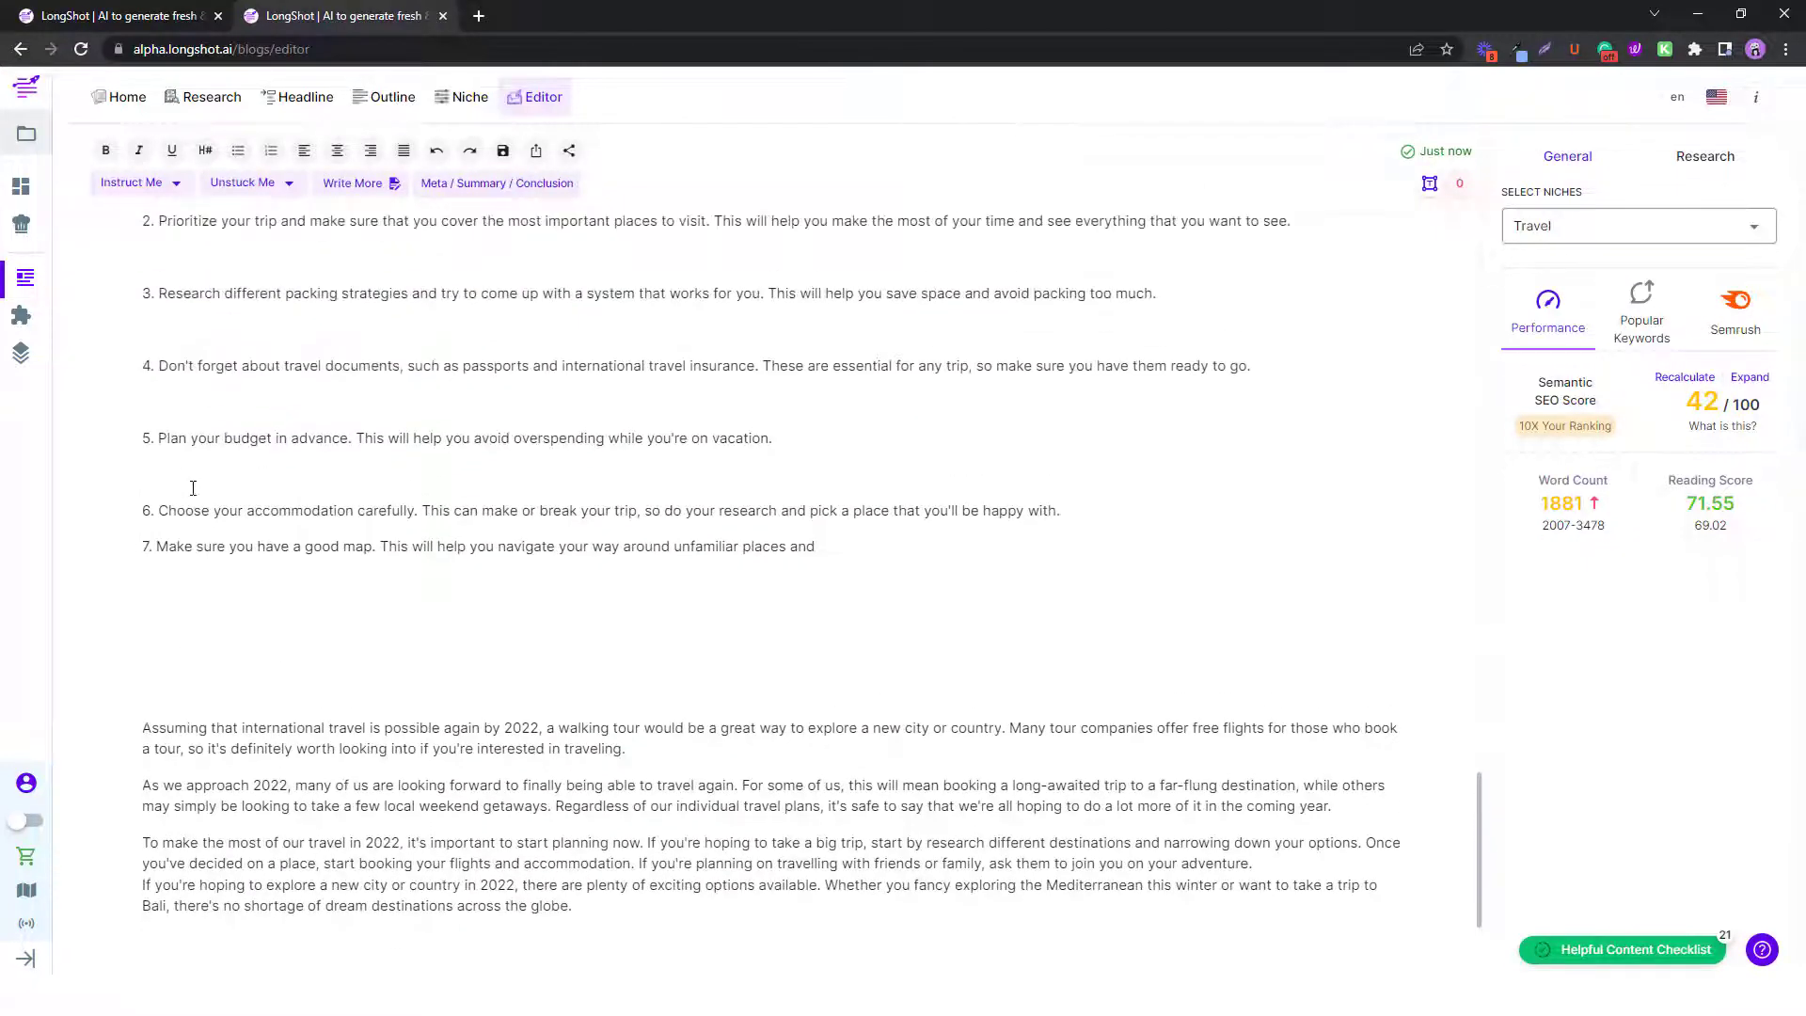
pyautogui.press('BackSpace')
pyautogui.click(196, 397)
pyautogui.press('BackSpace')
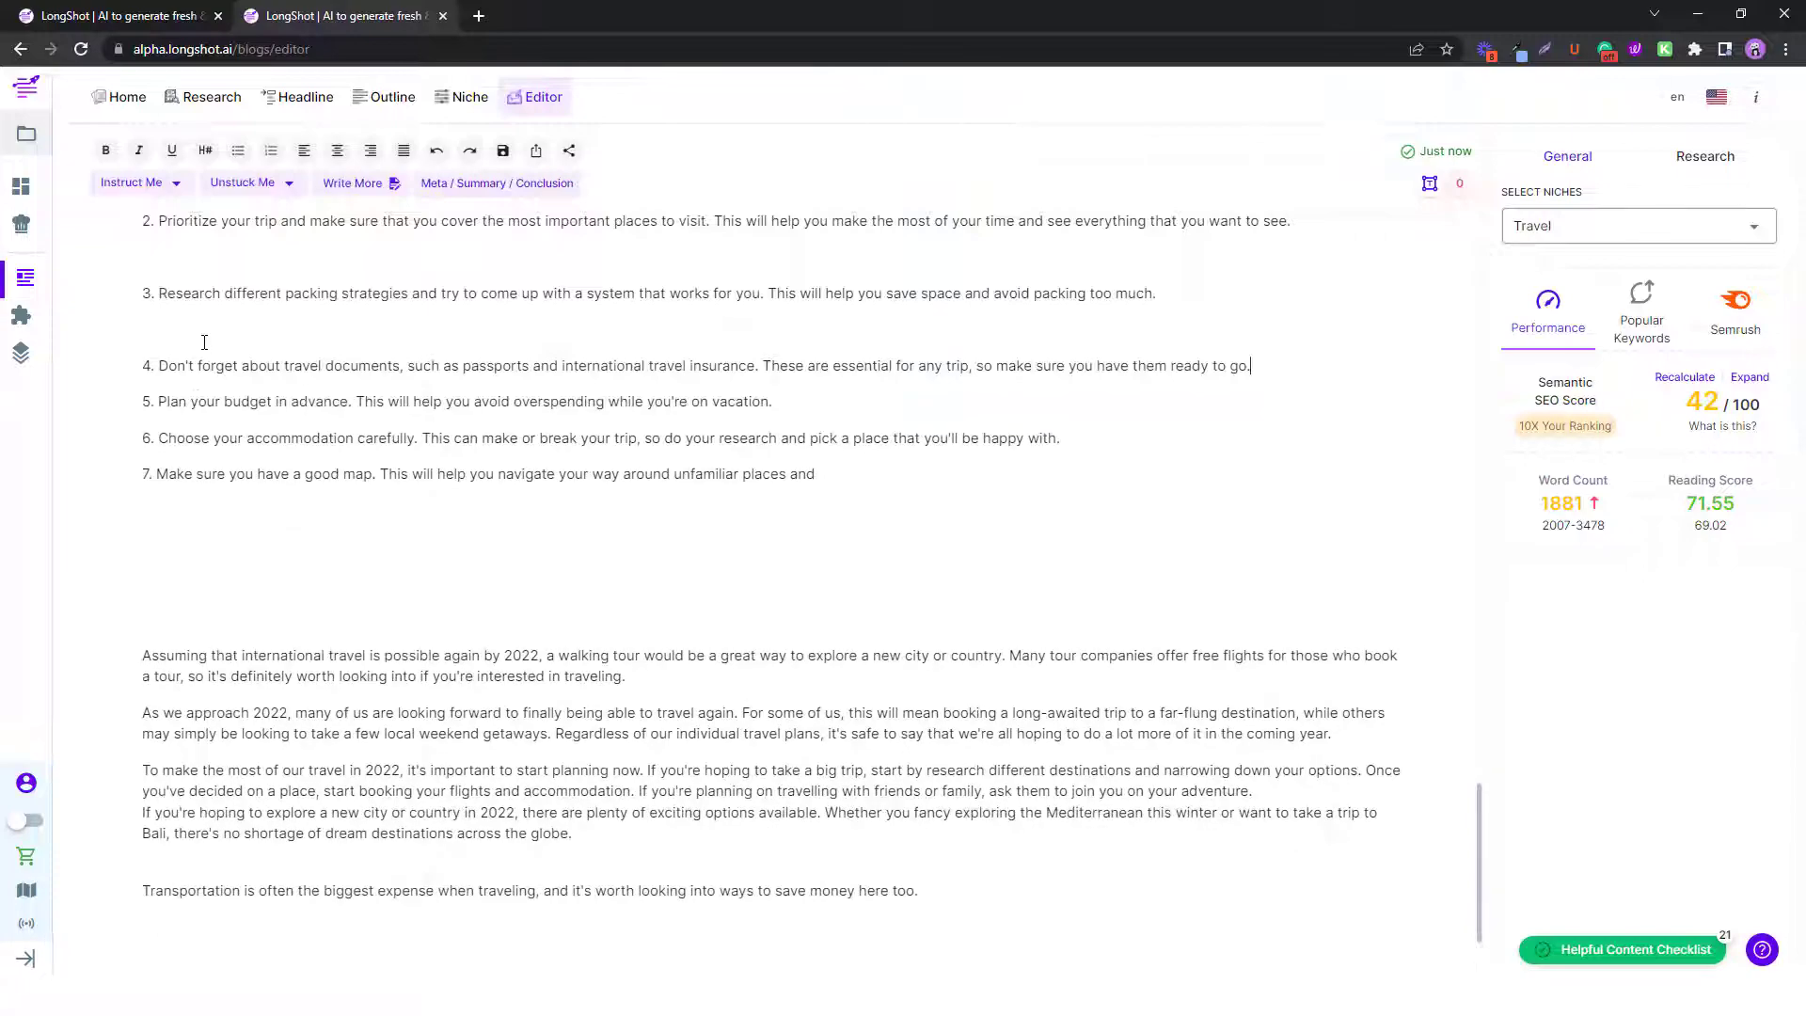
pyautogui.click(209, 323)
pyautogui.press('BackSpace')
pyautogui.scroll(3, 193, 395)
pyautogui.click(193, 503)
pyautogui.press('BackSpace')
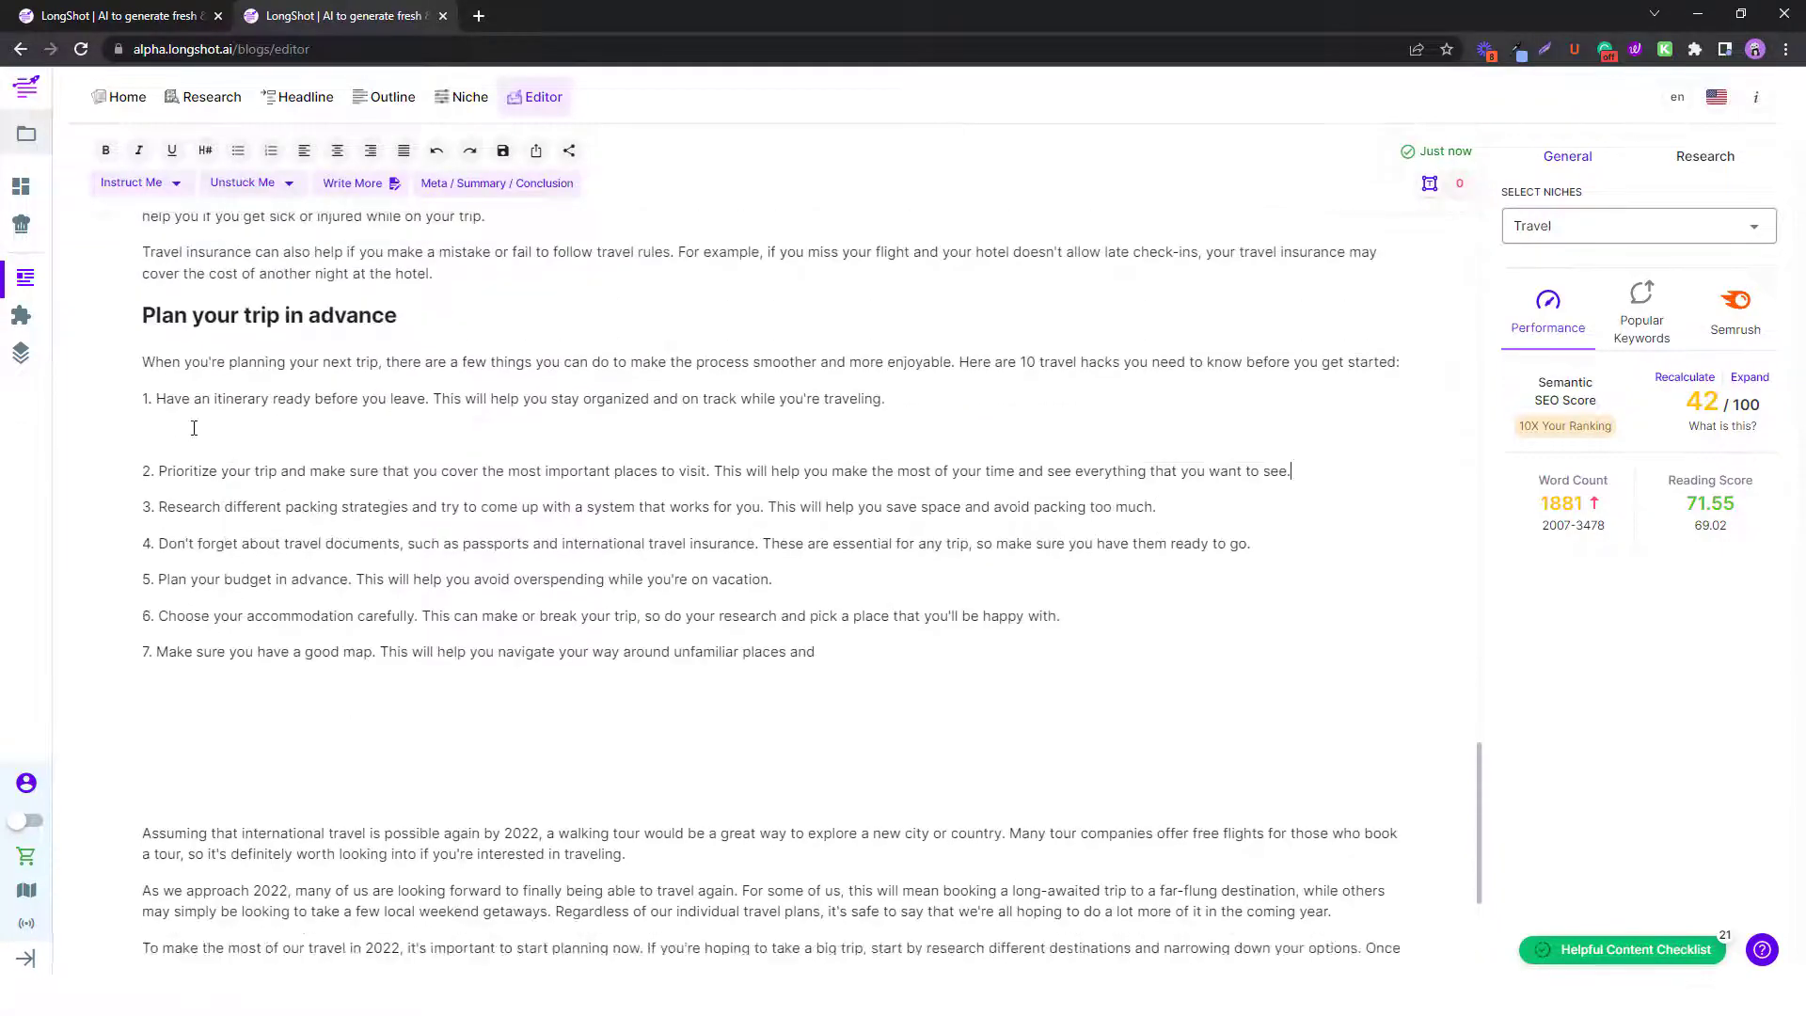
pyautogui.click(187, 430)
# Look over the article and generate an AI conclusion for its end, using the prefilled introduction as context.
pyautogui.scroll(20, 187, 430)
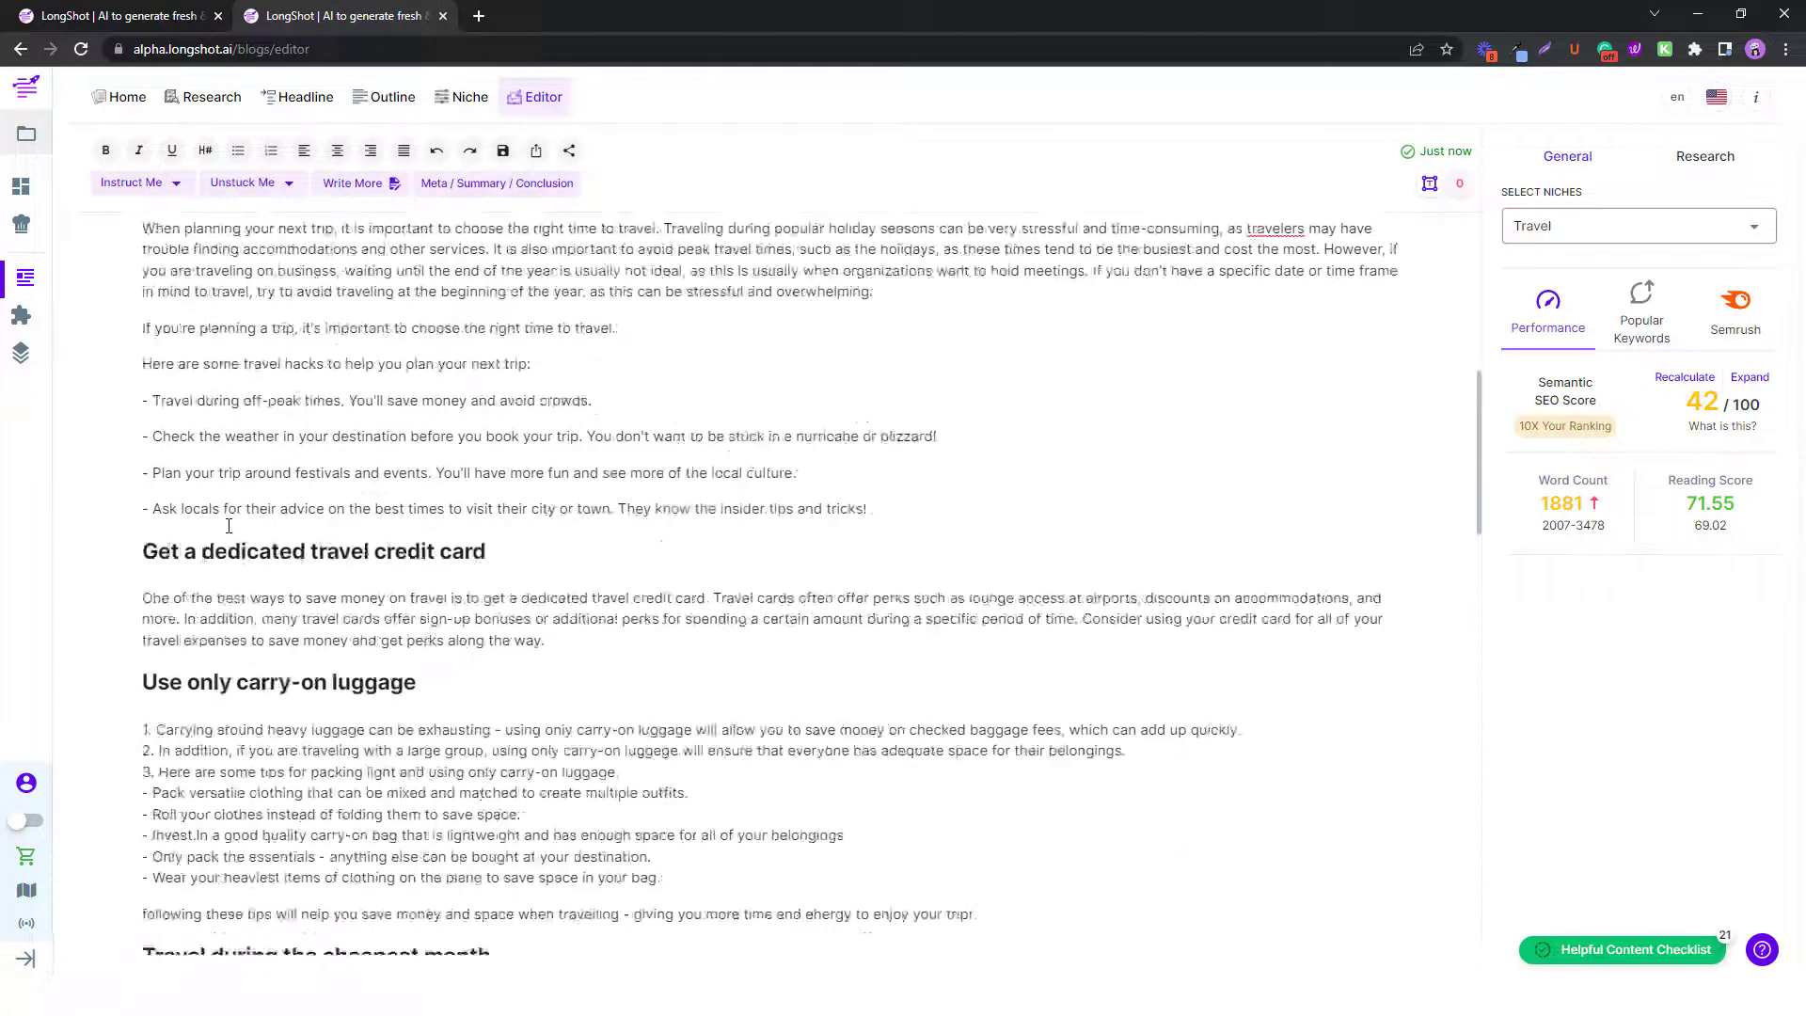
pyautogui.scroll(-18, 229, 525)
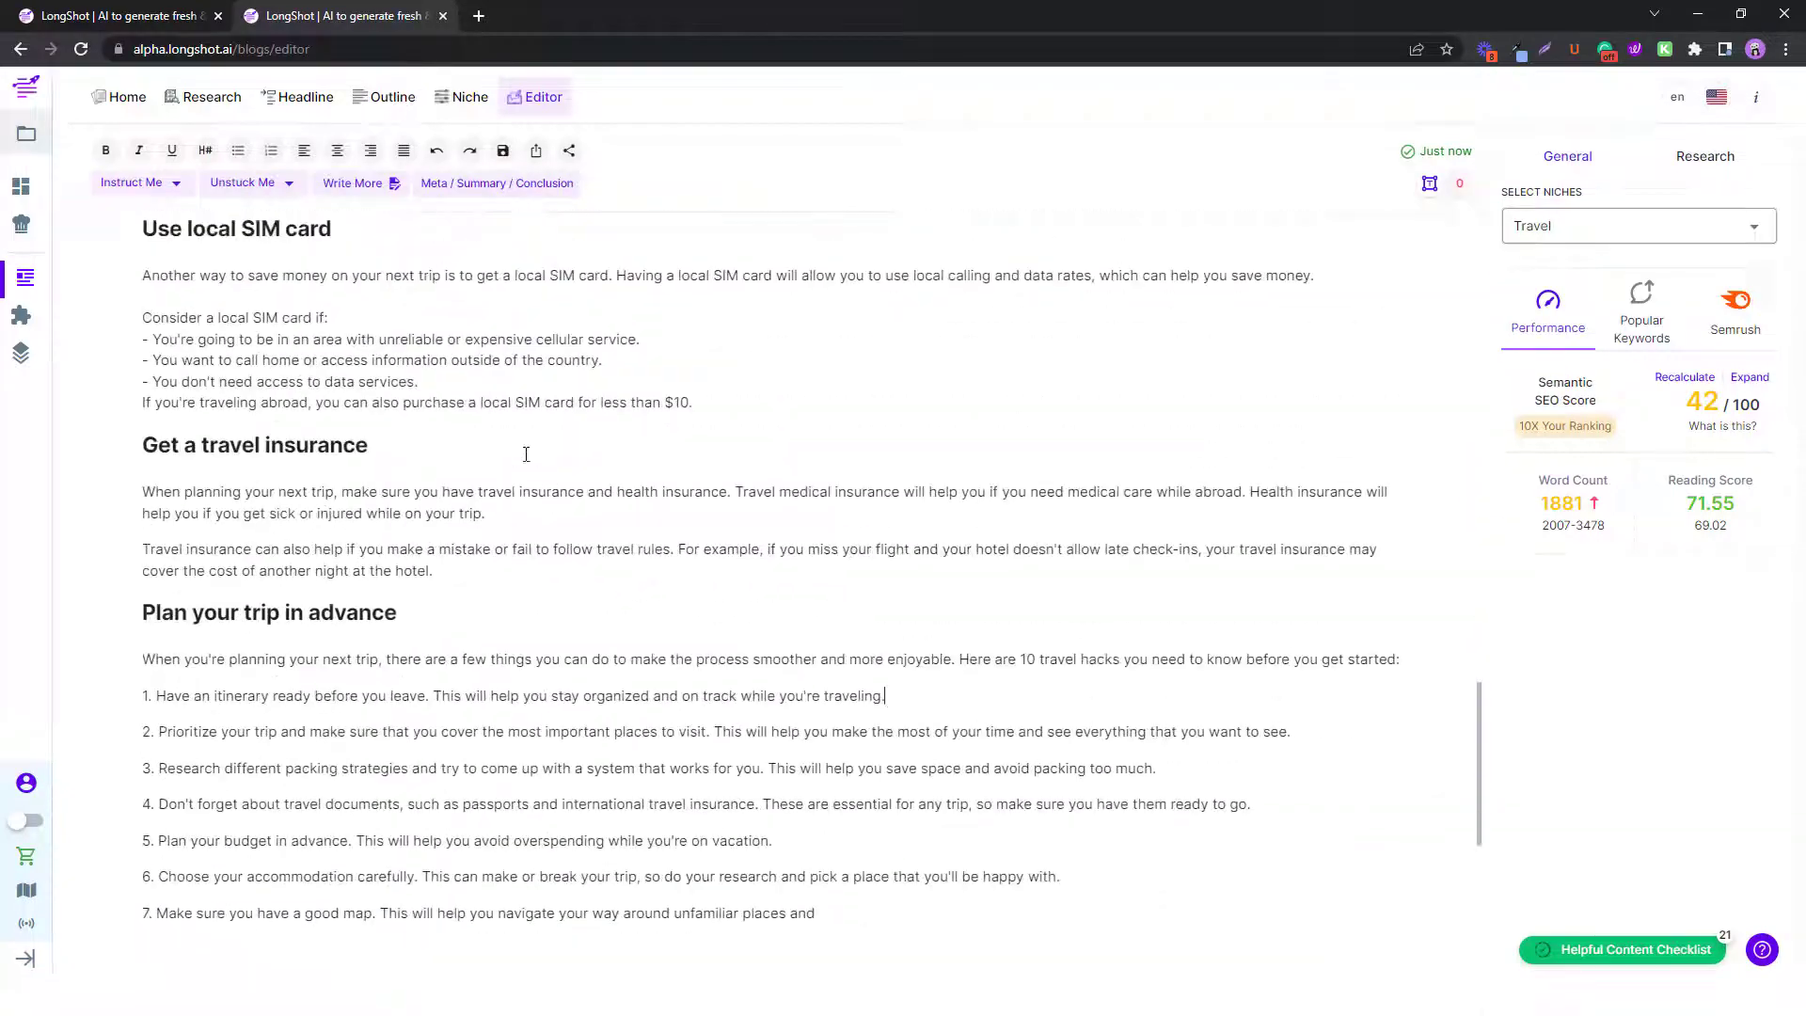
pyautogui.scroll(-5, 482, 250)
pyautogui.click(197, 493)
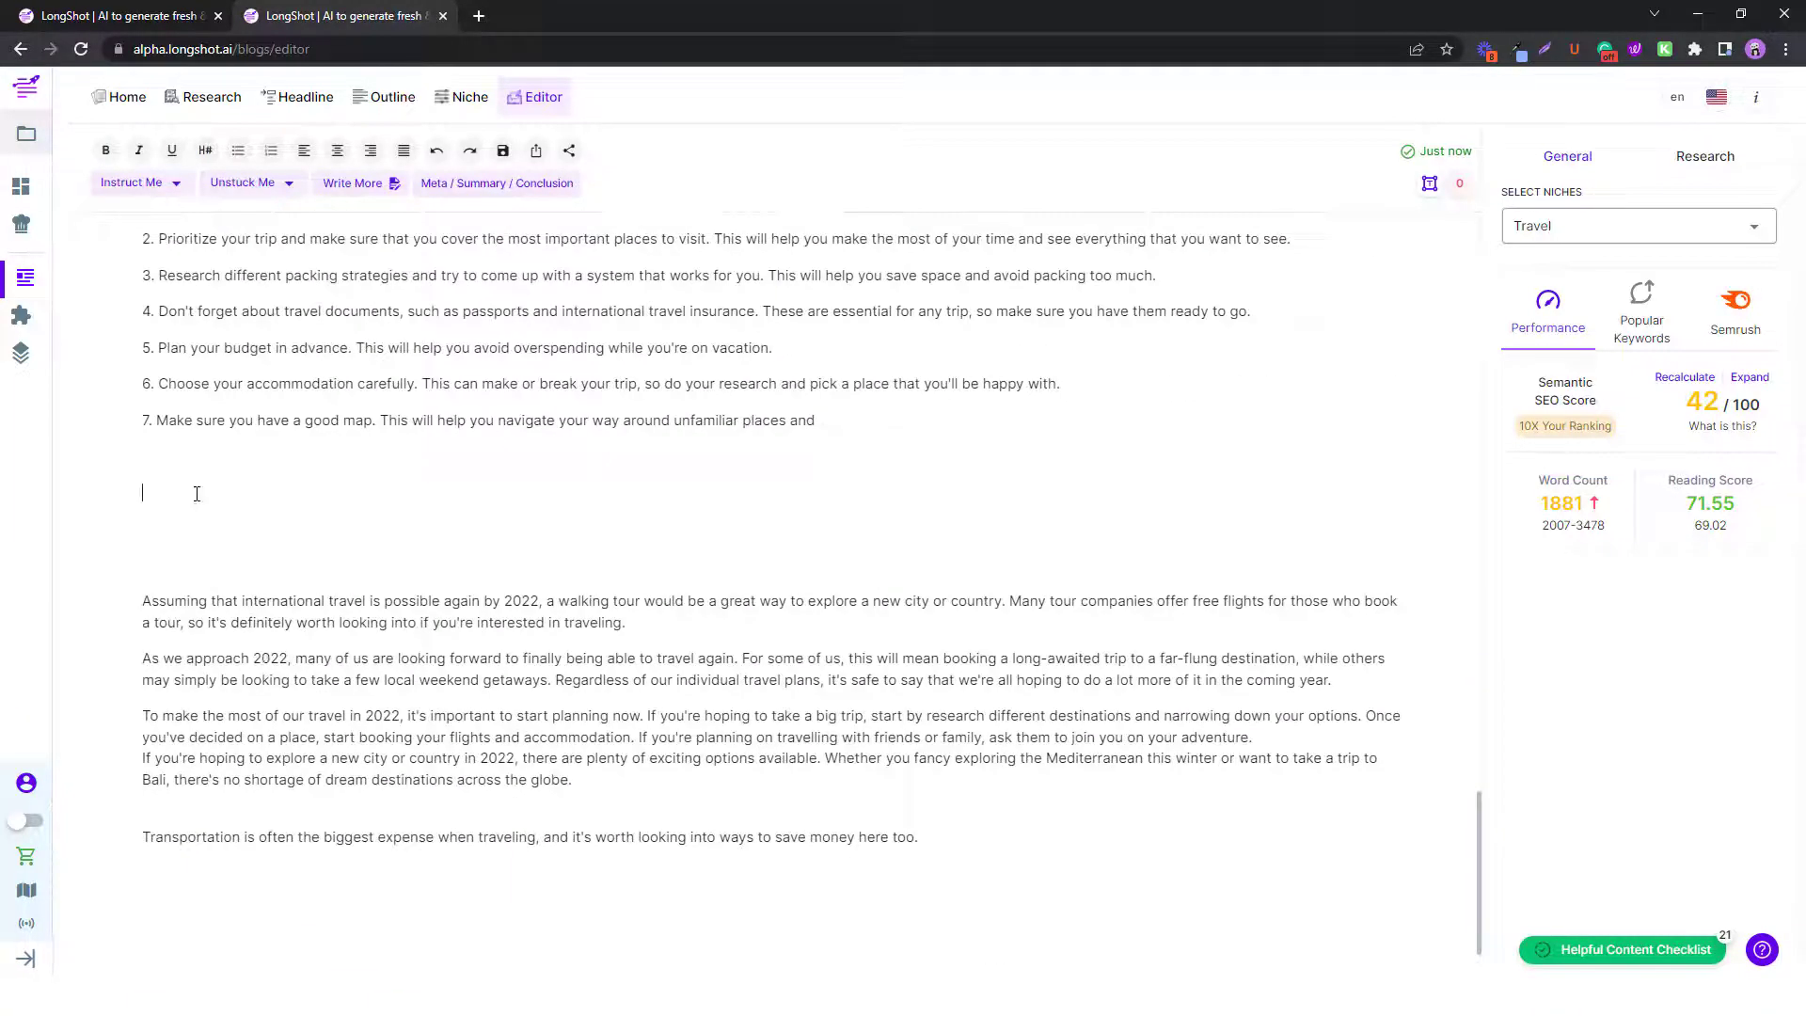
pyautogui.click(468, 185)
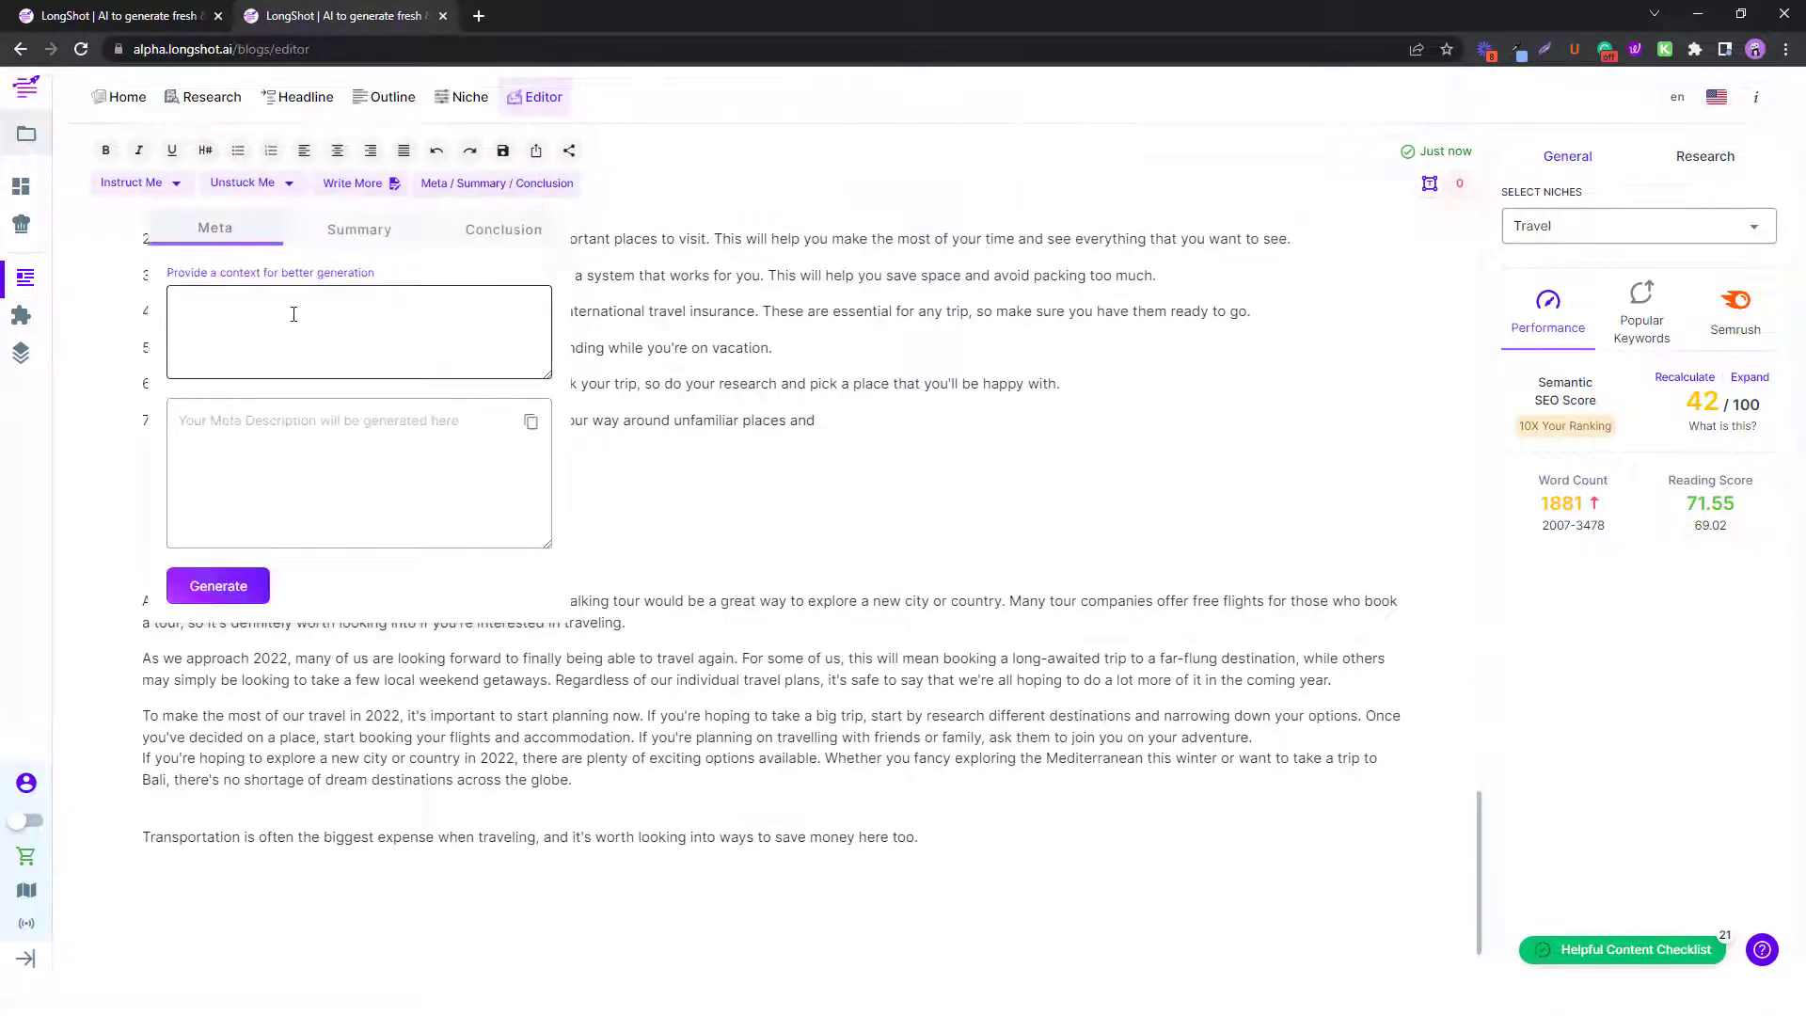
pyautogui.click(493, 230)
pyautogui.scroll(-2, 339, 340)
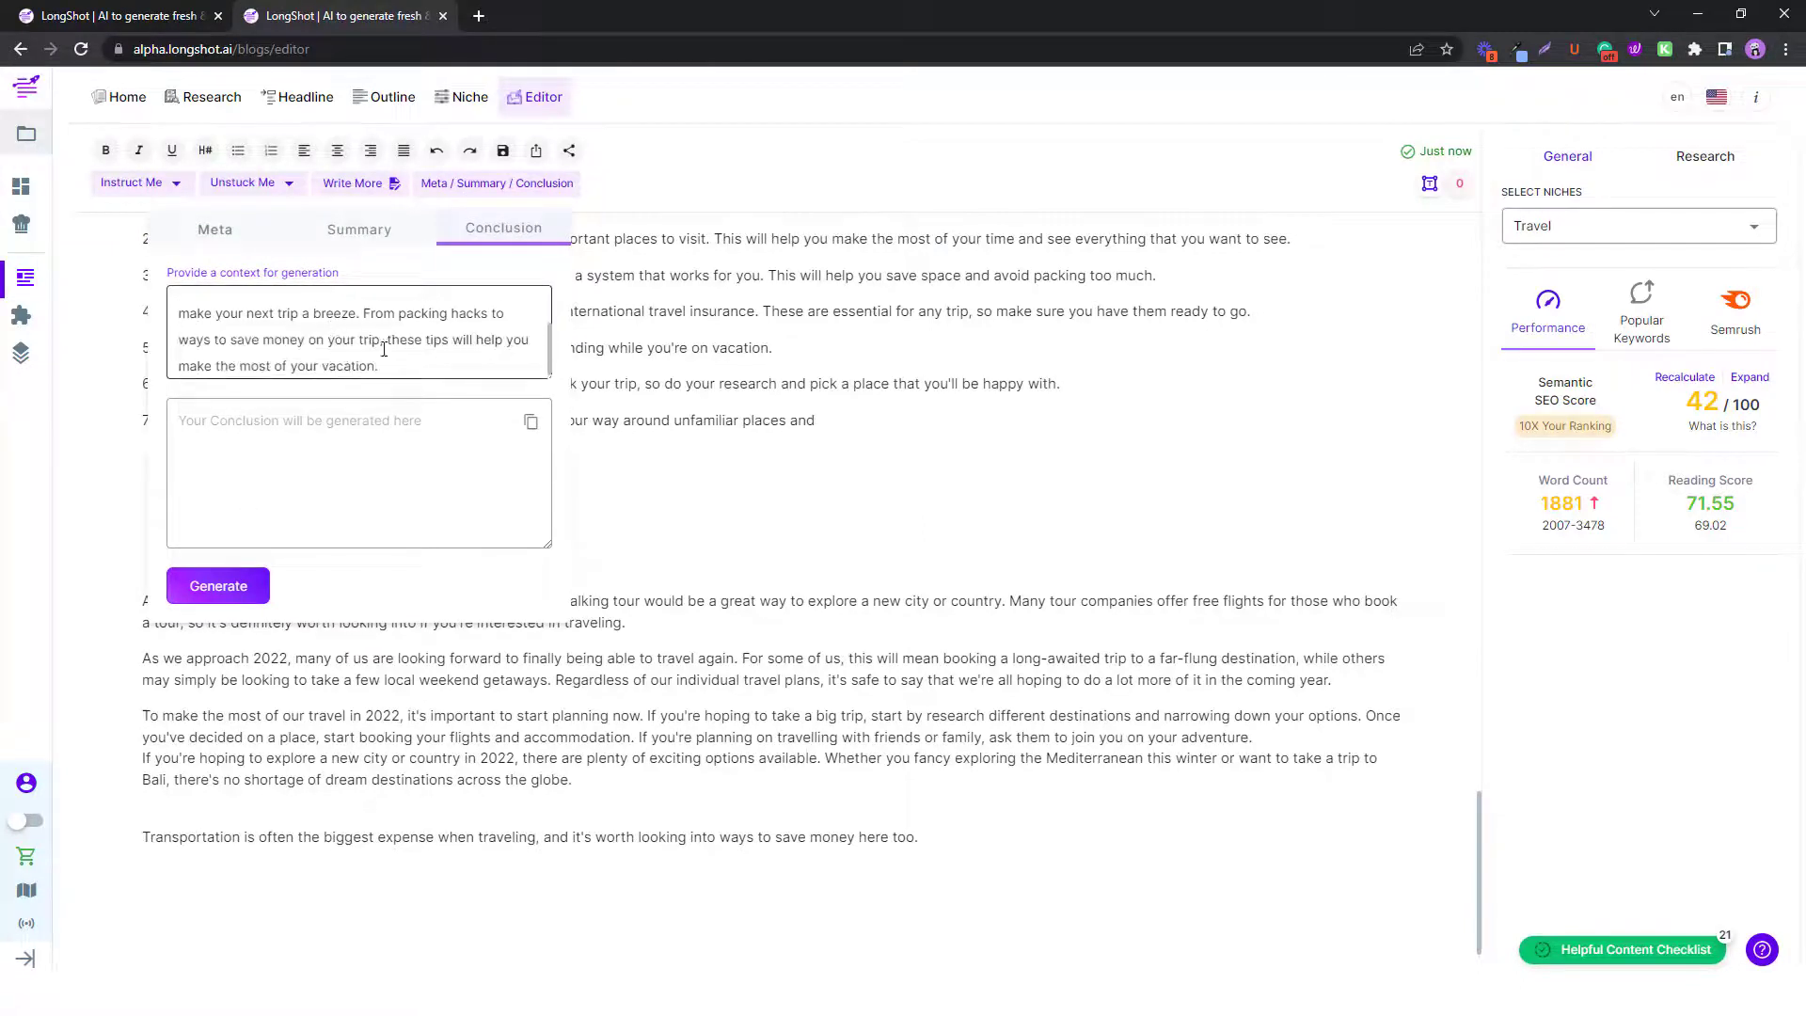
pyautogui.scroll(3, 367, 330)
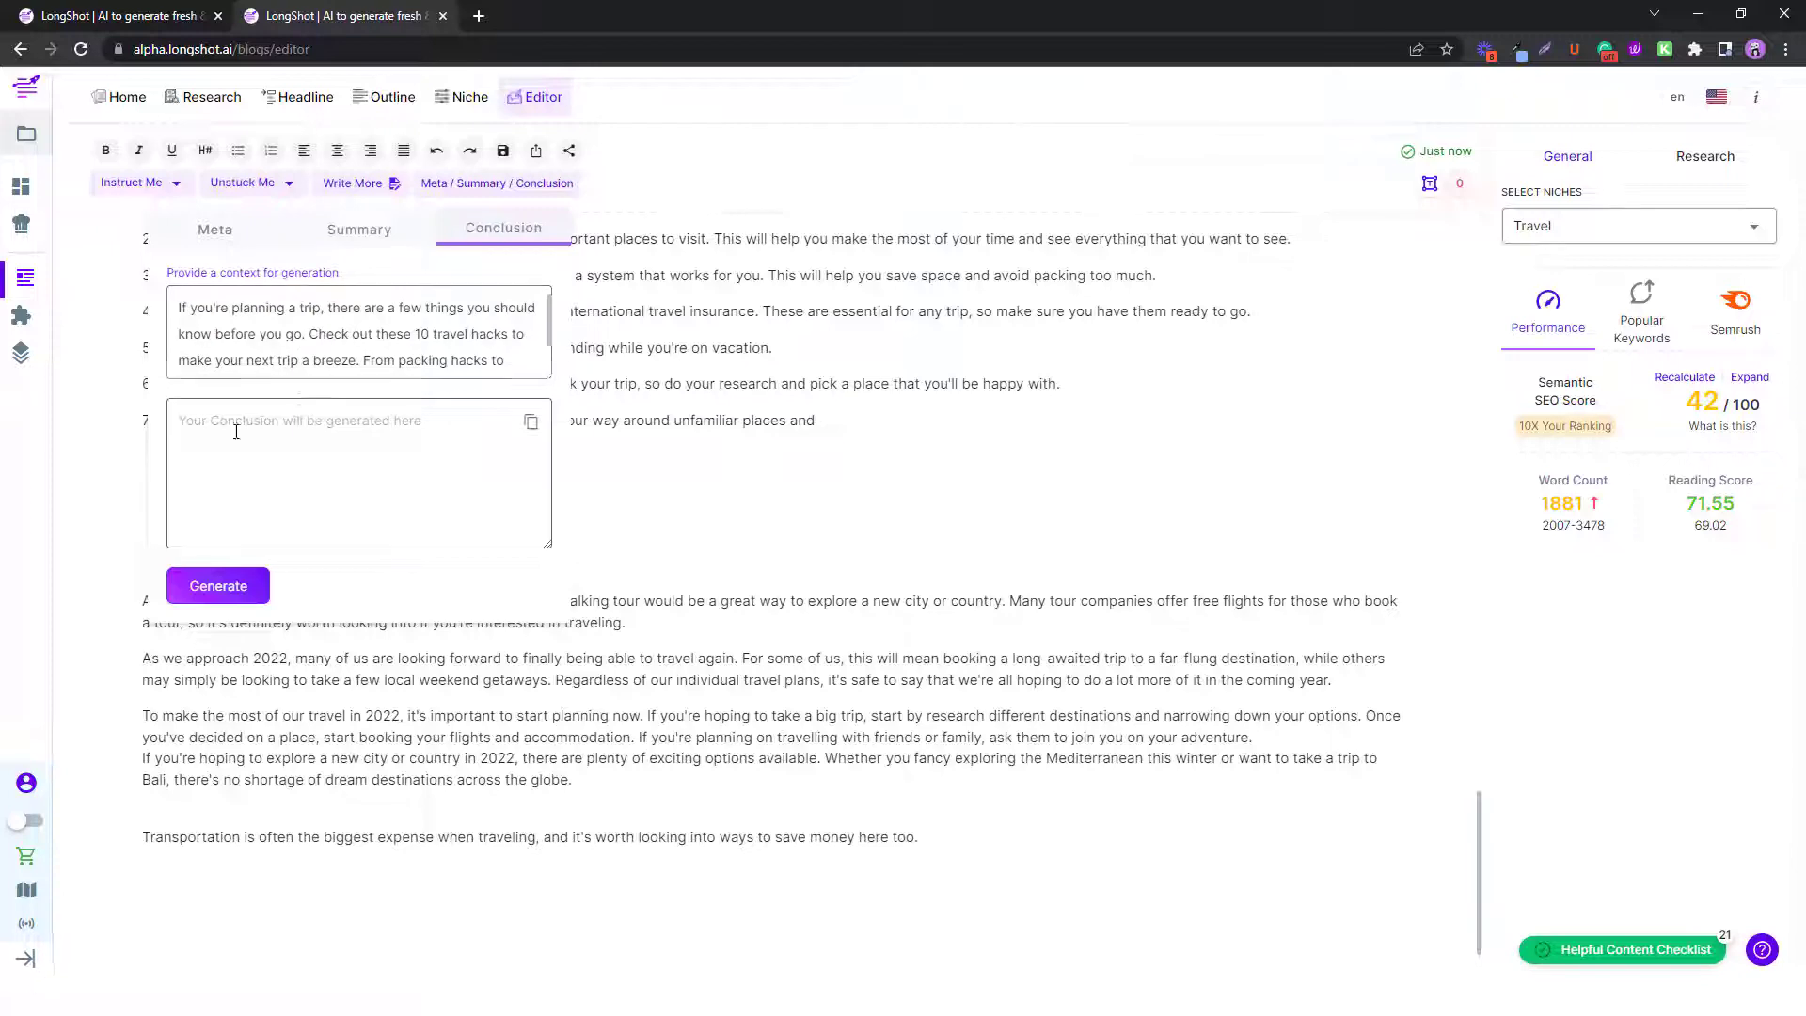
pyautogui.click(268, 582)
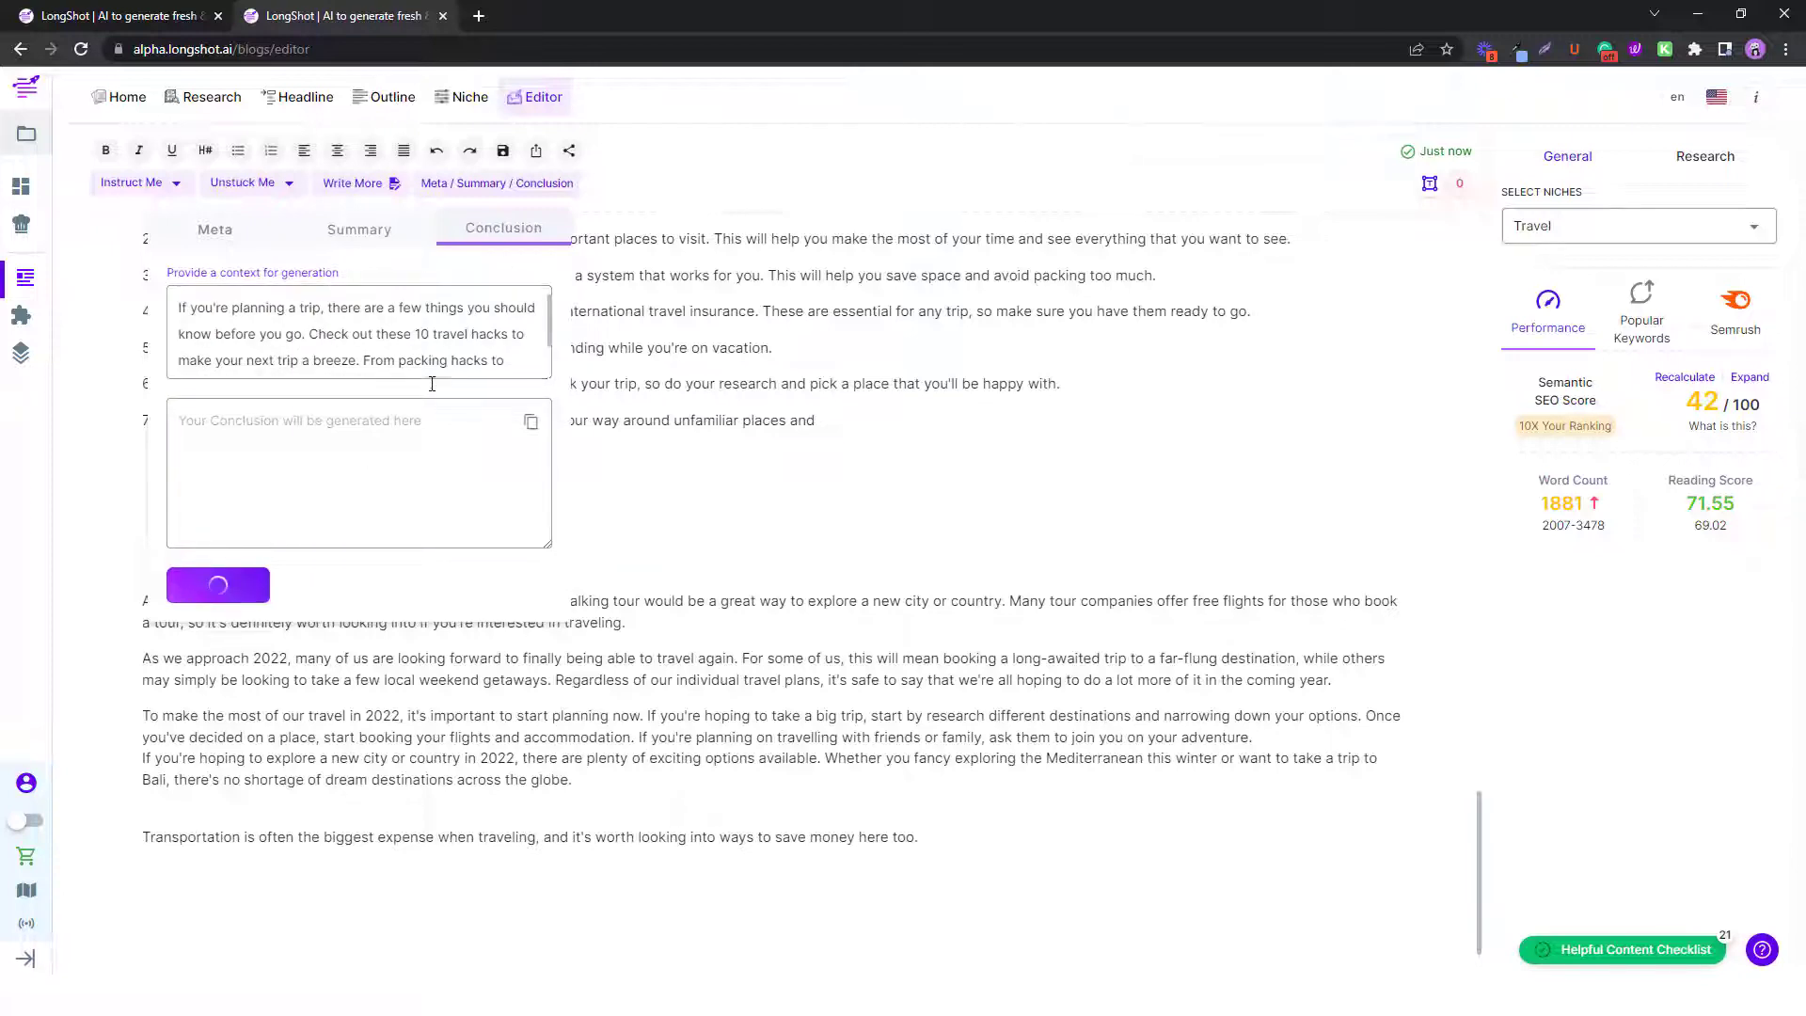
pyautogui.scroll(6, 844, 371)
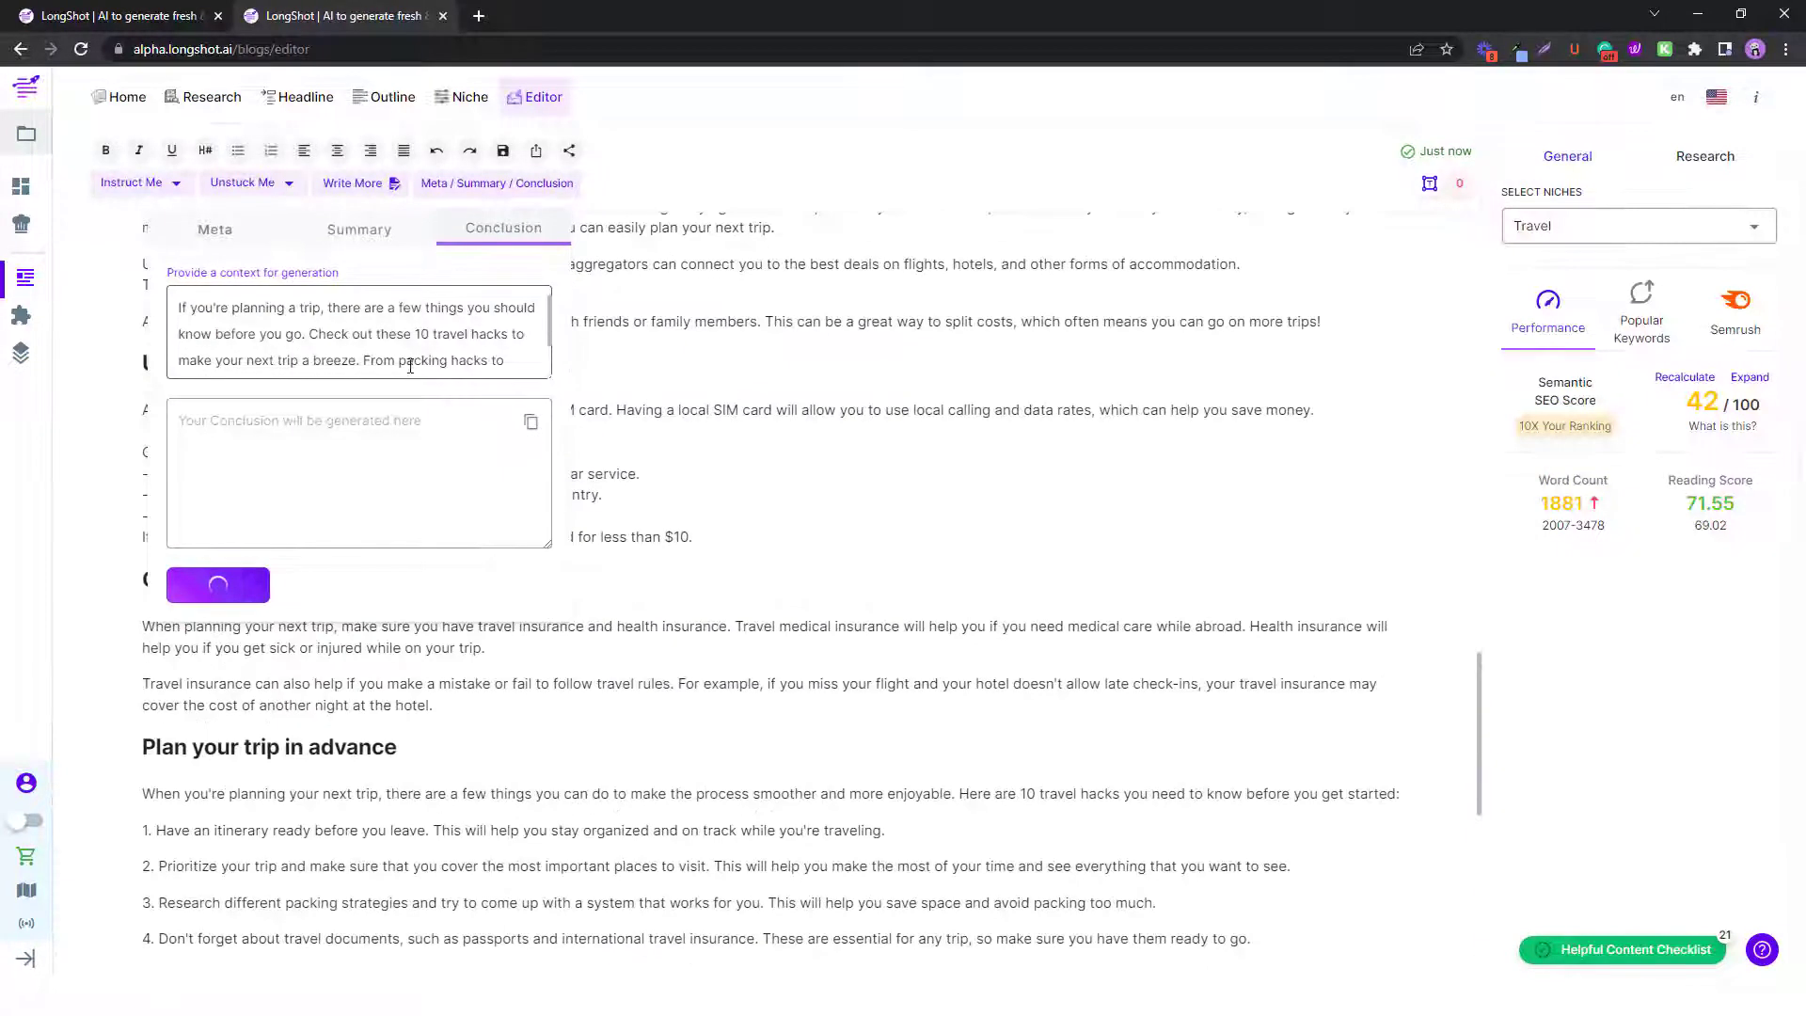
pyautogui.scroll(3, 689, 315)
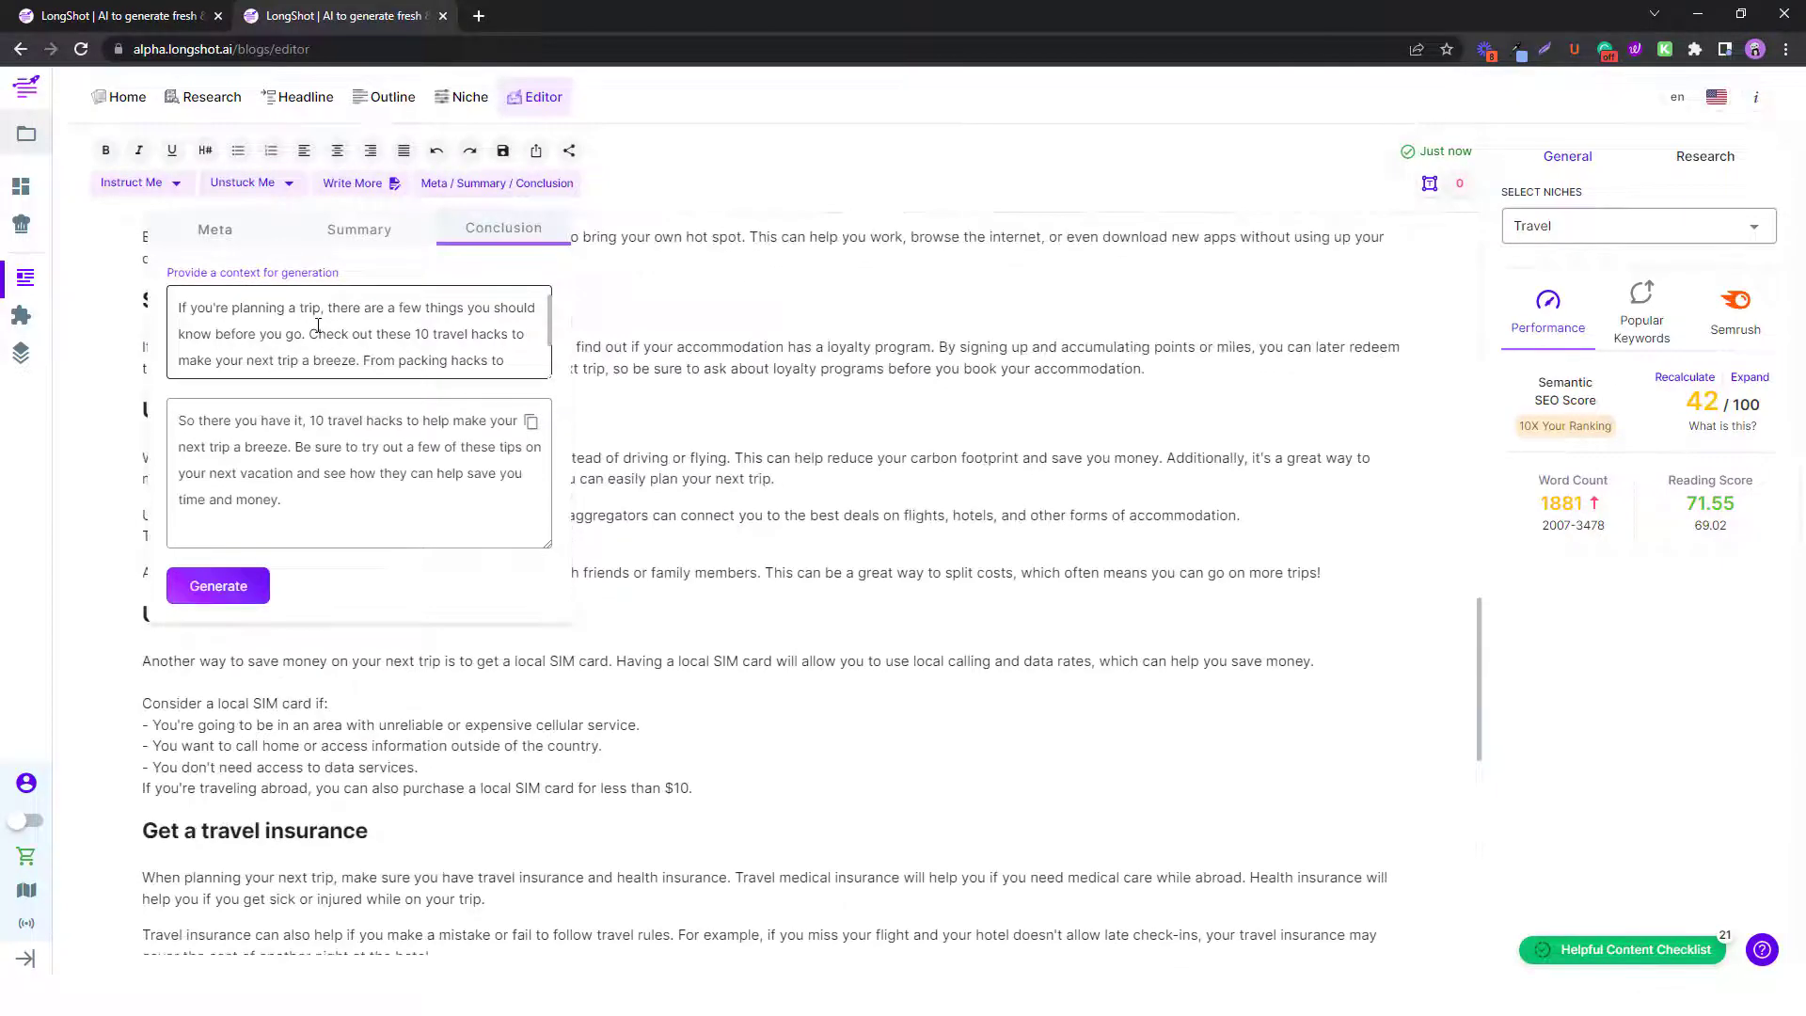
# Copy the generated conclusion and insert it in the empty space below the seventh trip-planning tip.
pyautogui.click(533, 423)
pyautogui.scroll(15, 489, 395)
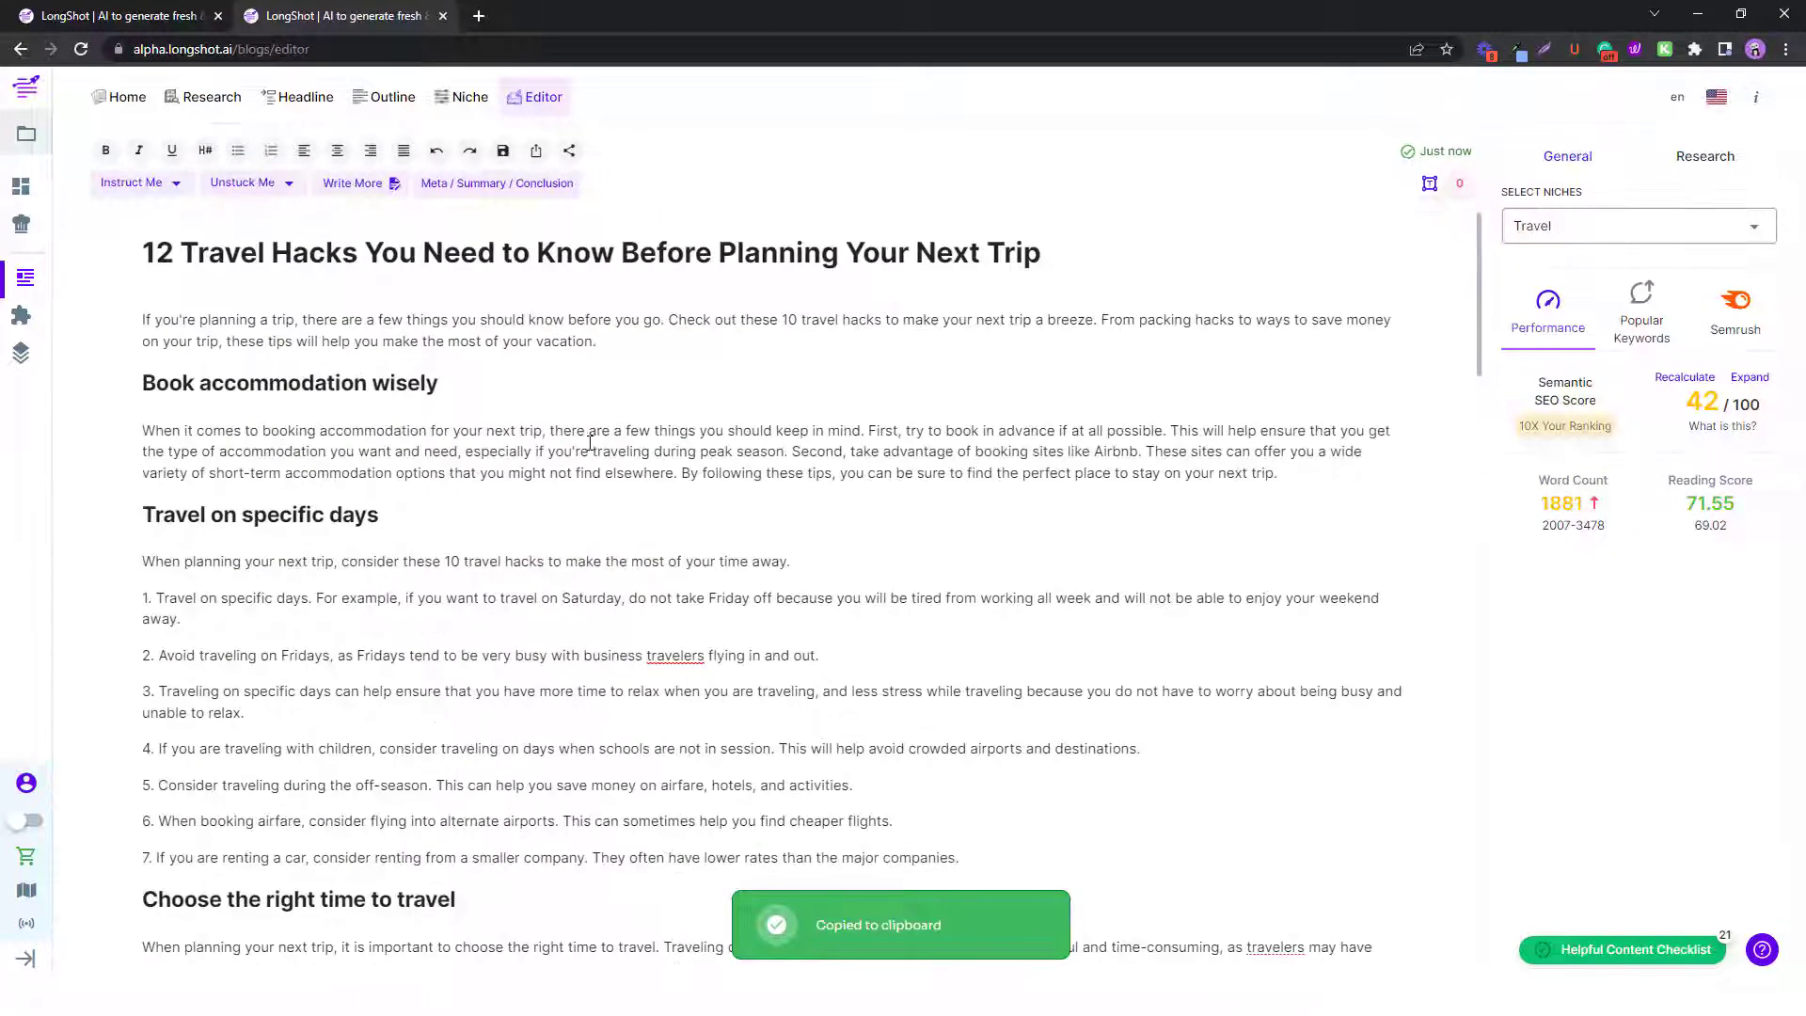
pyautogui.scroll(-20, 591, 442)
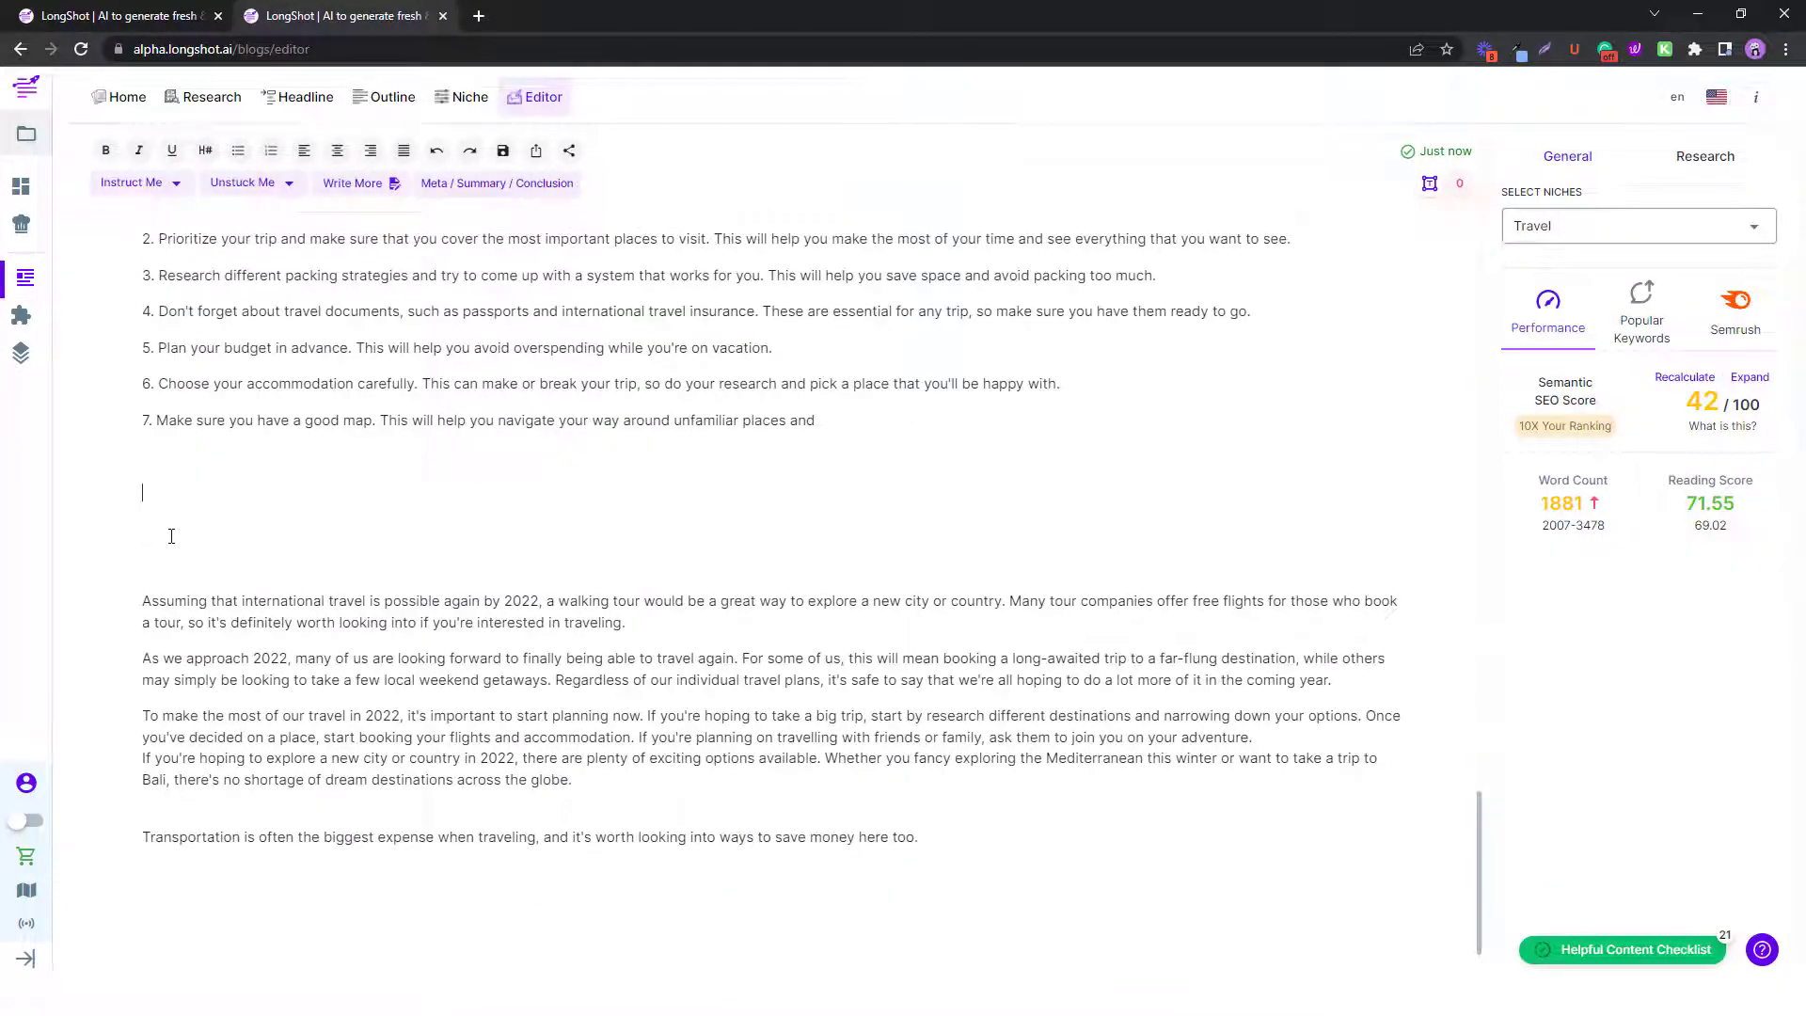
pyautogui.hotkey('ctrl', 'v')
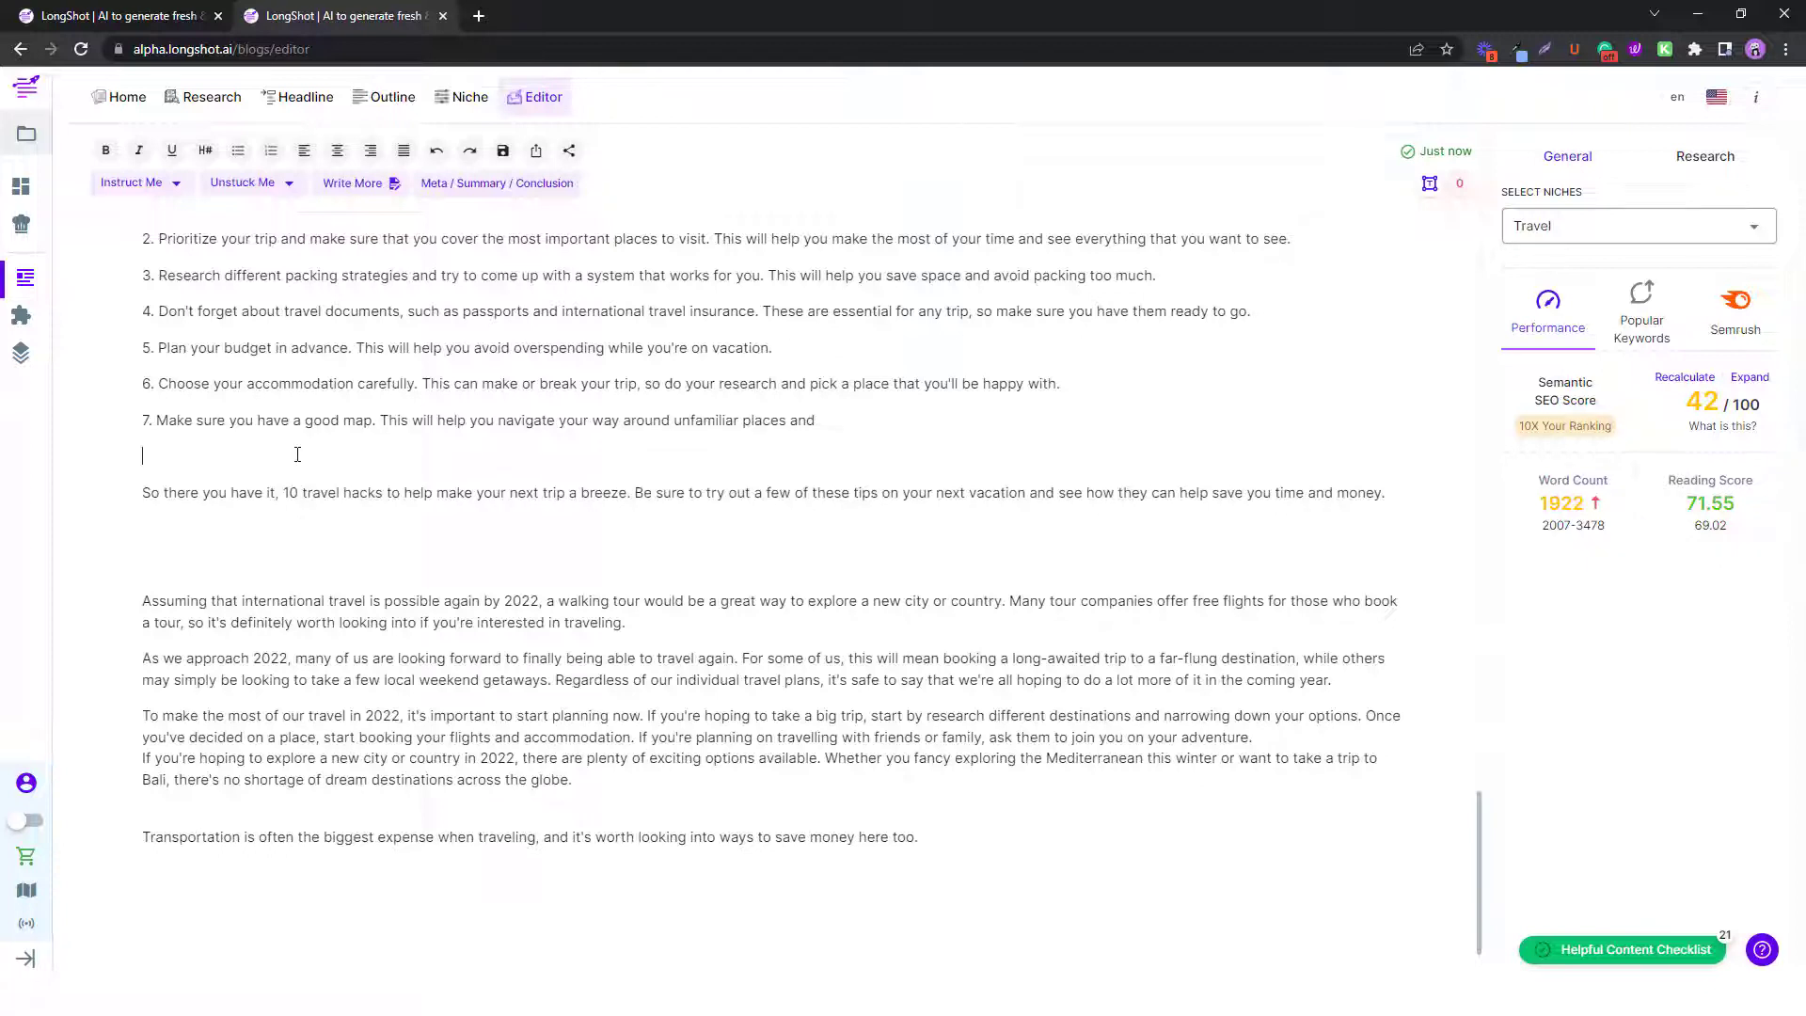
# Add the title "Conclusion" on its own line above the inserted closing paragraph and format it as a heading.
pyautogui.click(283, 462)
pyautogui.press('Return')
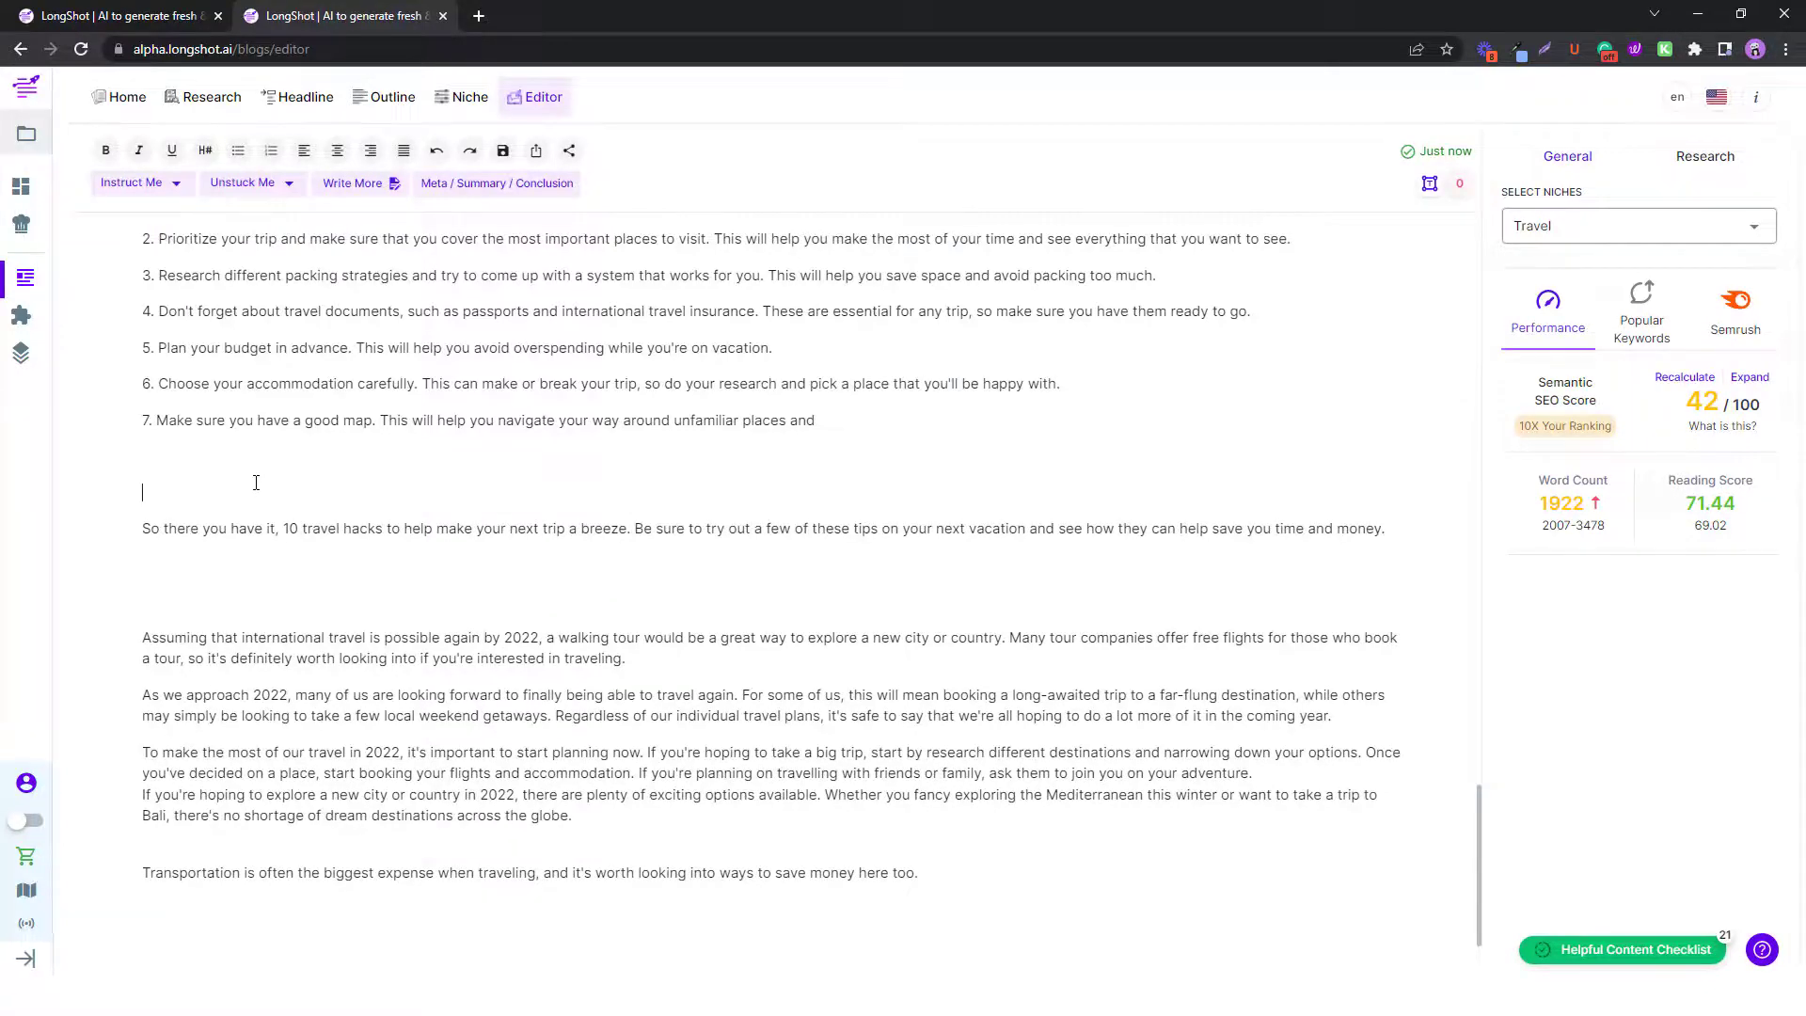
pyautogui.write('Conclusion')
pyautogui.doubleClick(145, 494)
pyautogui.hotkey('ctrl', 'alt', '2')
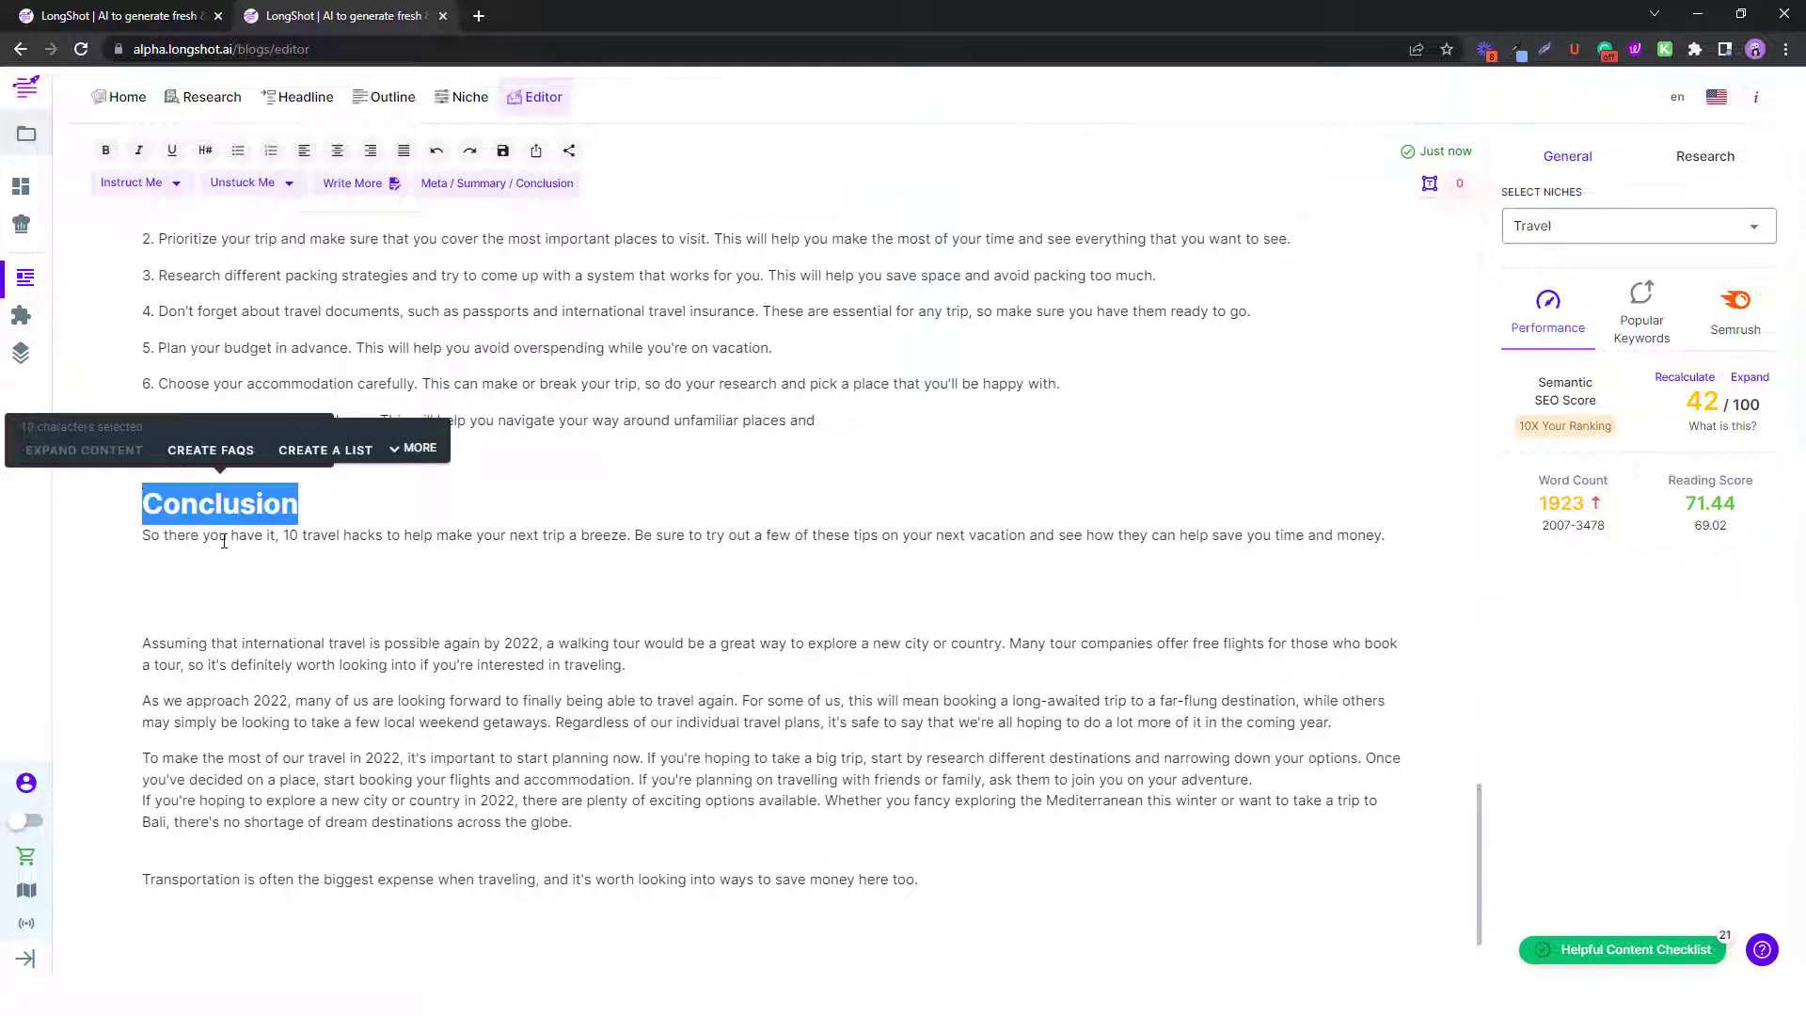
pyautogui.hotkey('ctrl', 'alt', '2')
# Generate alternative conclusions and insert the "Thanks for reading!" version below the first conclusion paragraph.
pyautogui.click(322, 571)
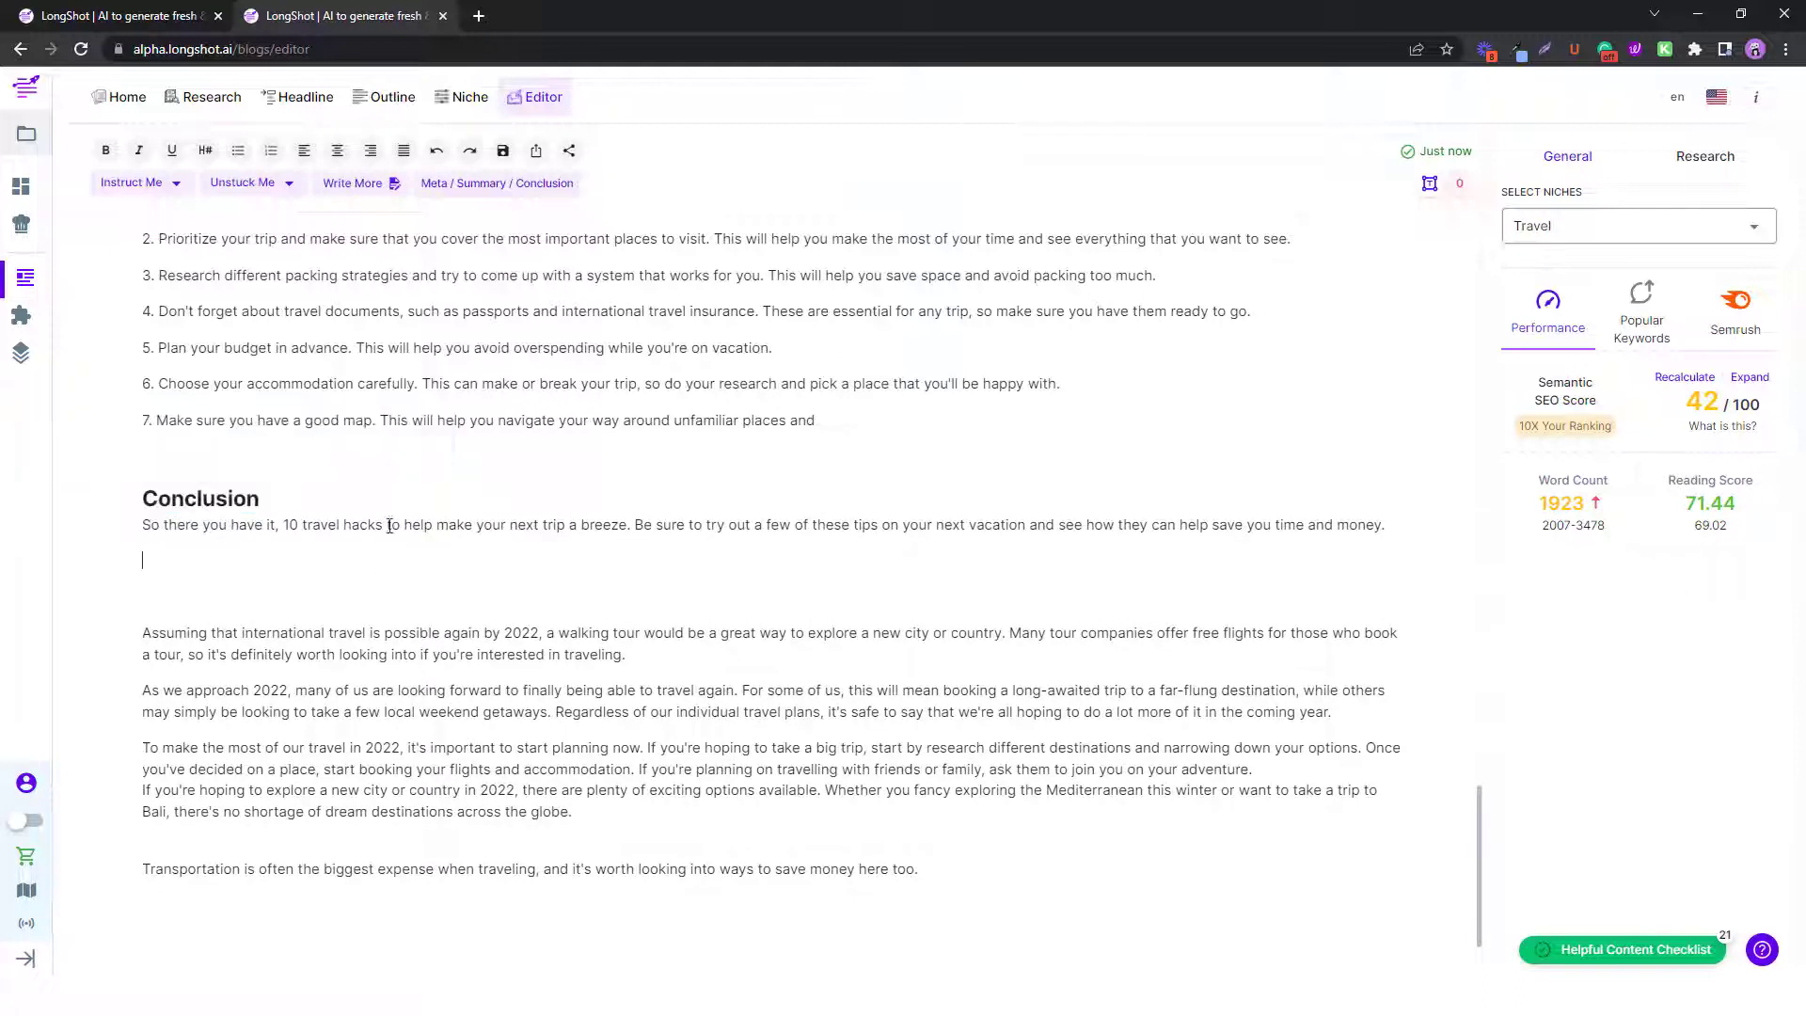
pyautogui.click(480, 185)
pyautogui.click(377, 229)
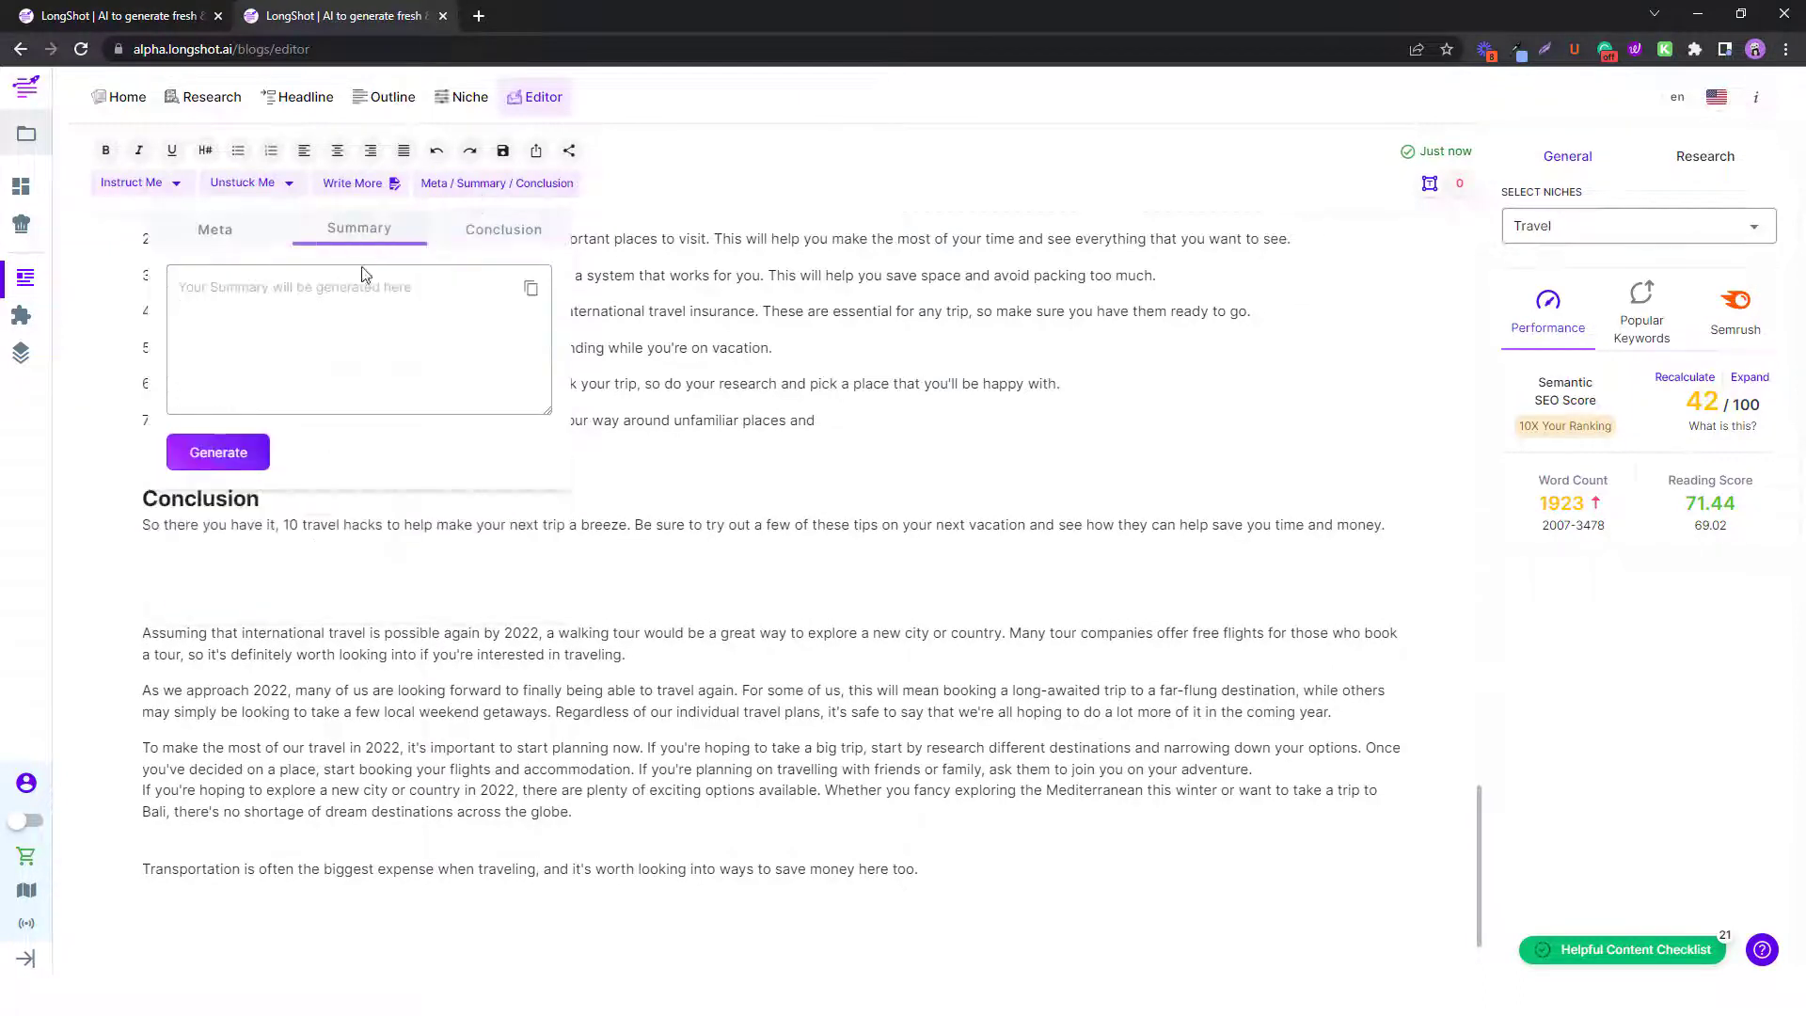
pyautogui.click(482, 235)
pyautogui.click(256, 579)
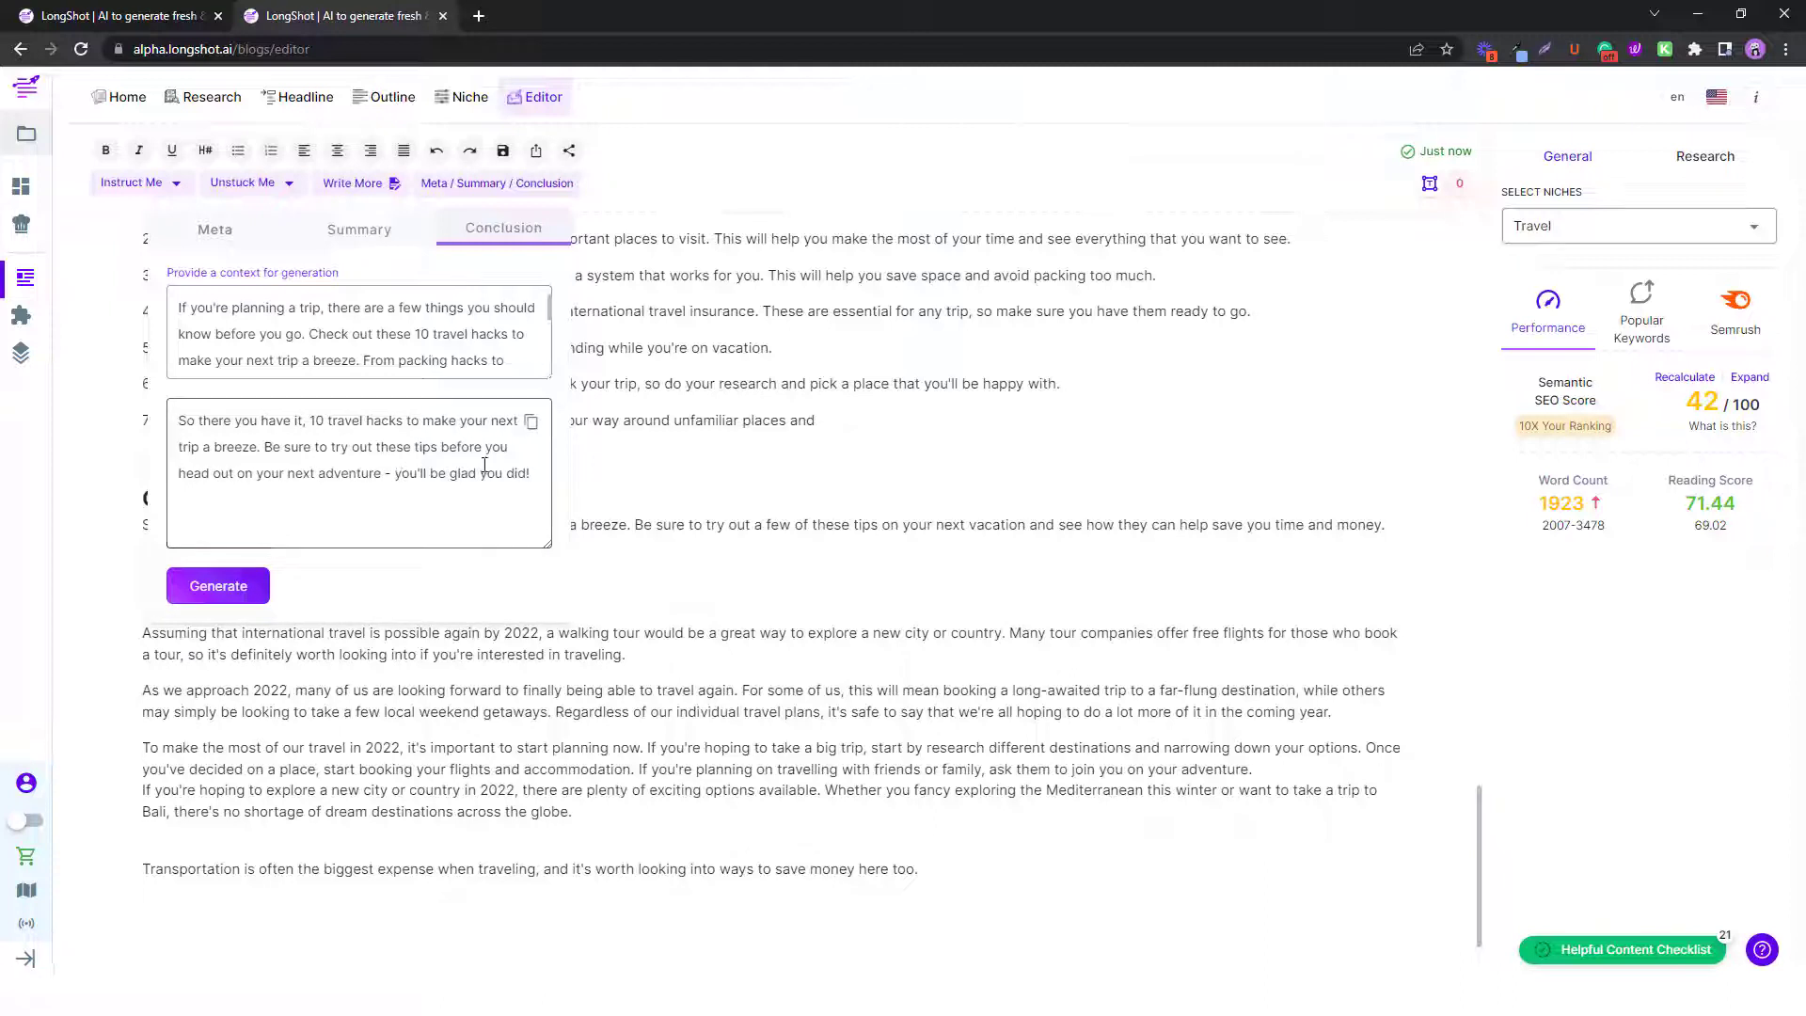
pyautogui.click(242, 585)
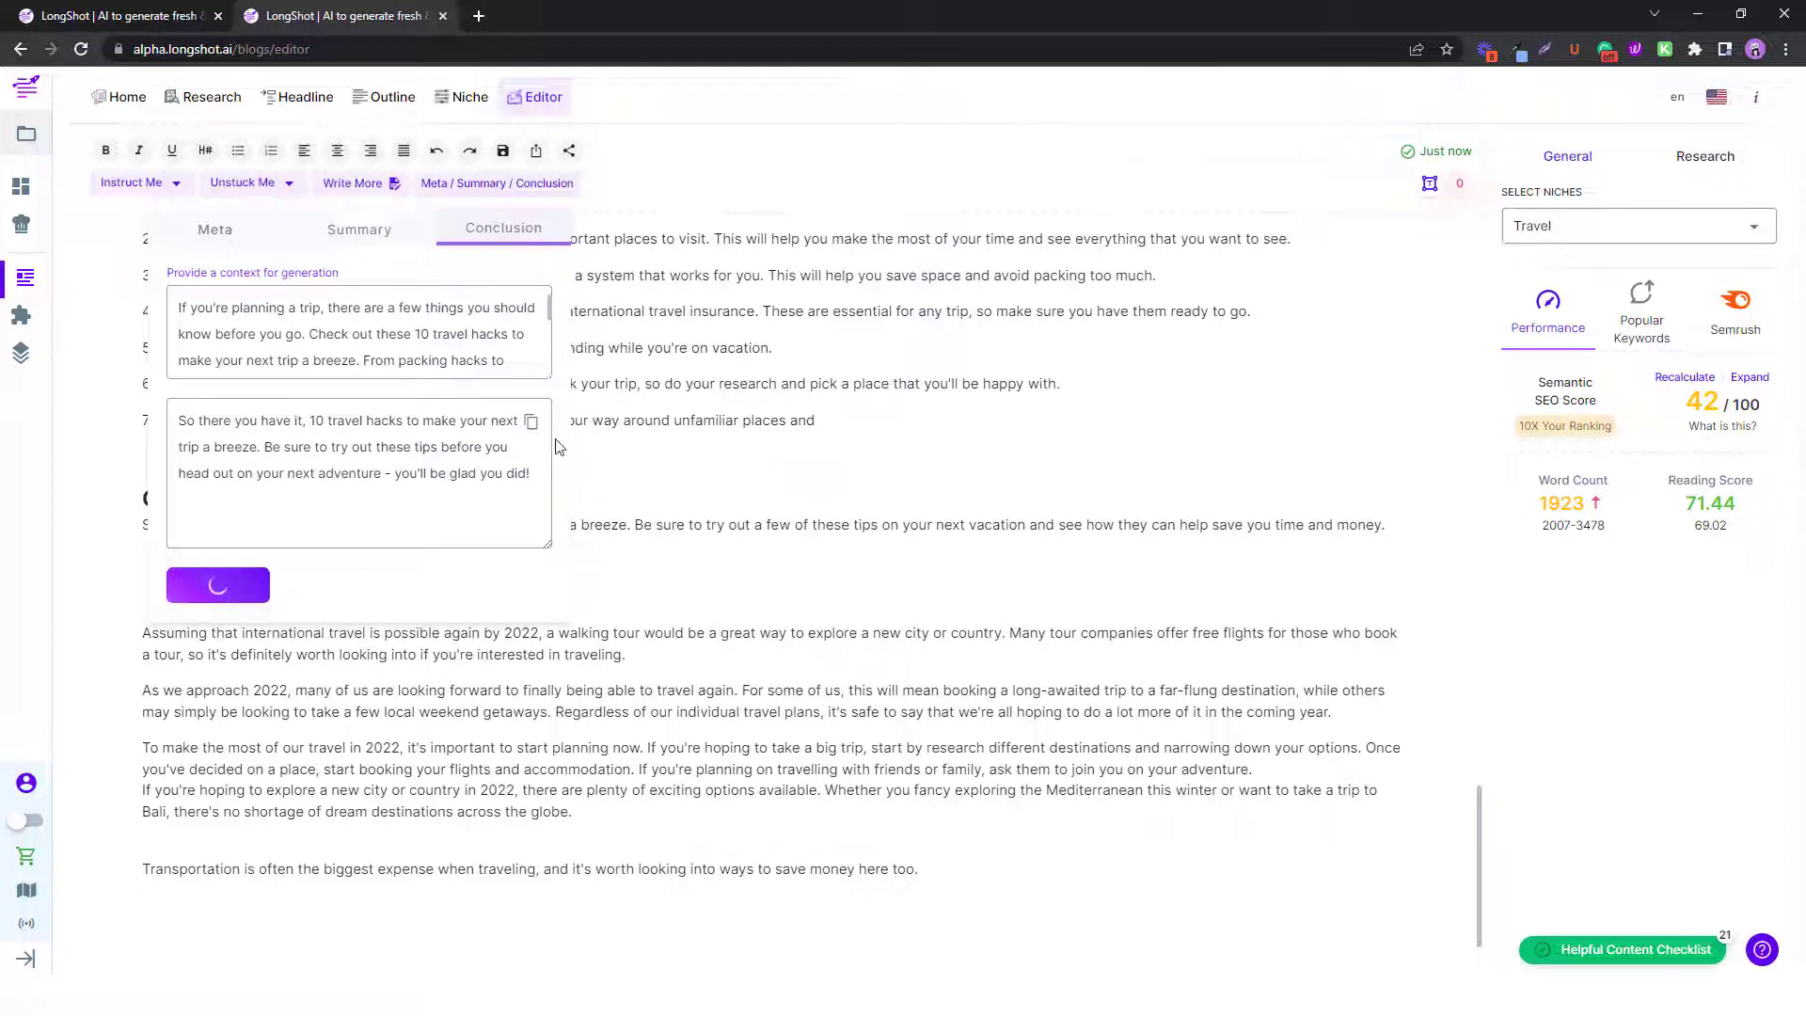
pyautogui.scroll(-1, 580, 739)
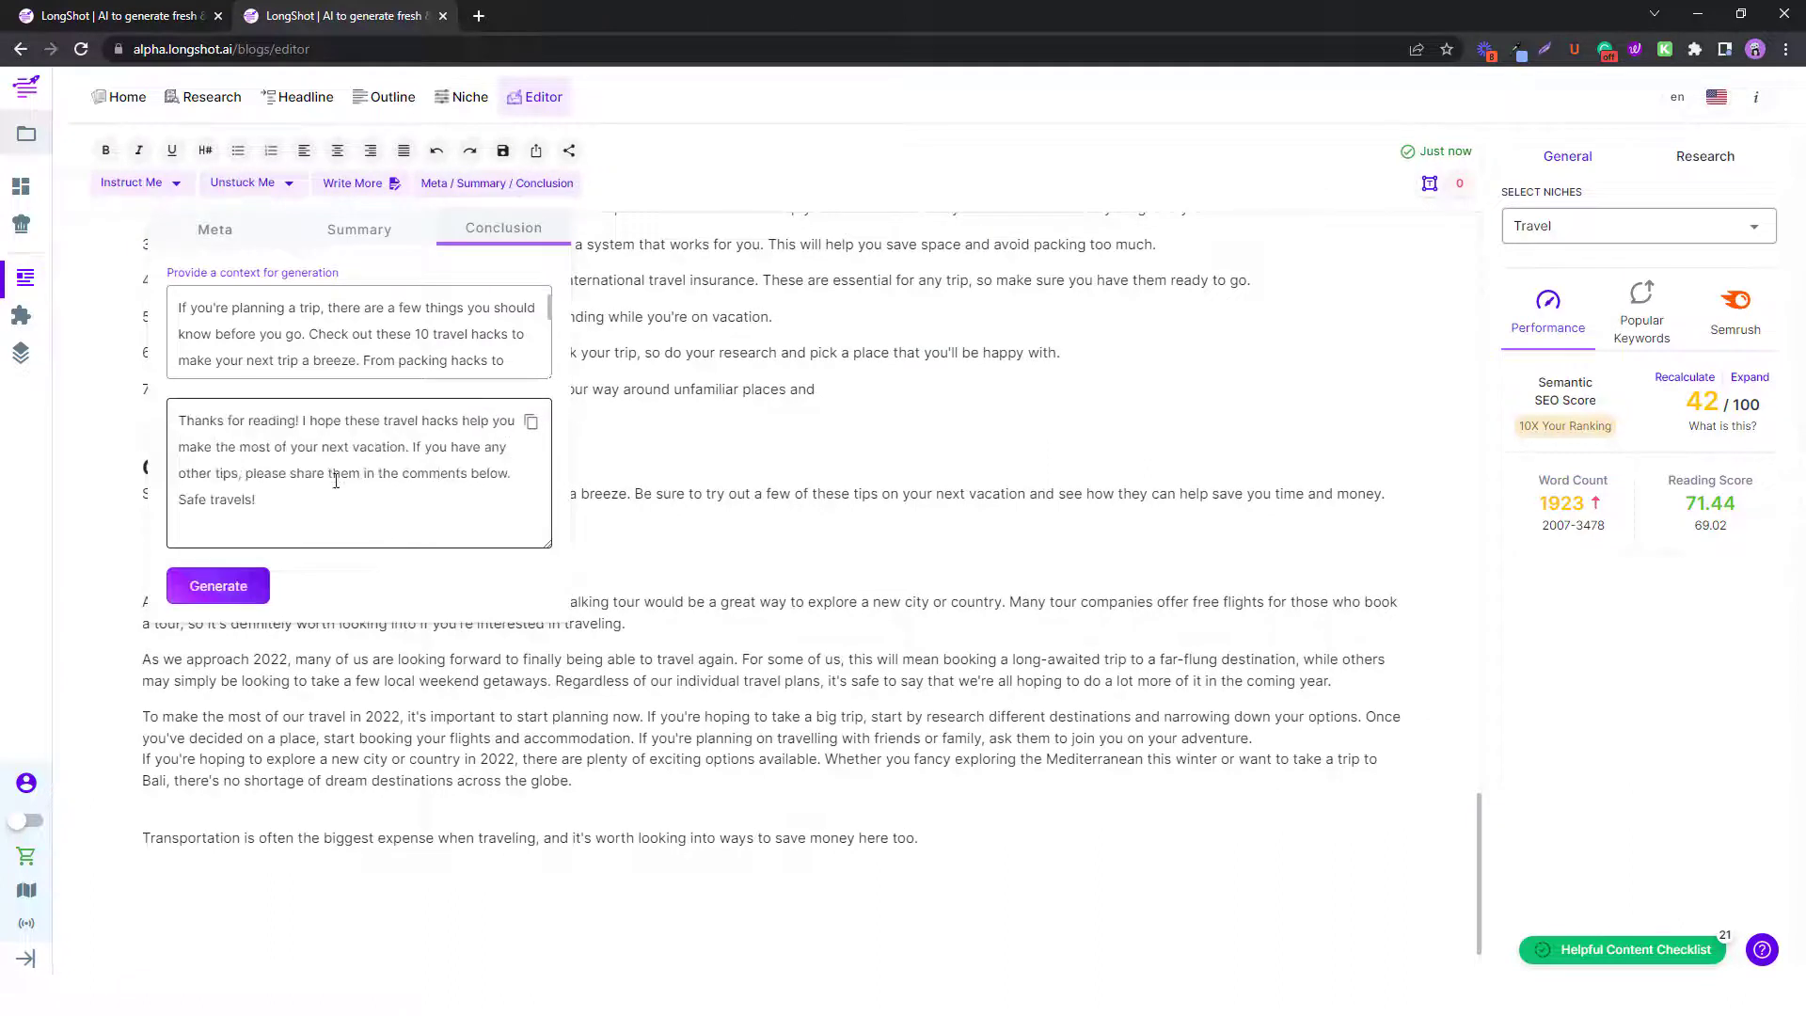
pyautogui.click(531, 422)
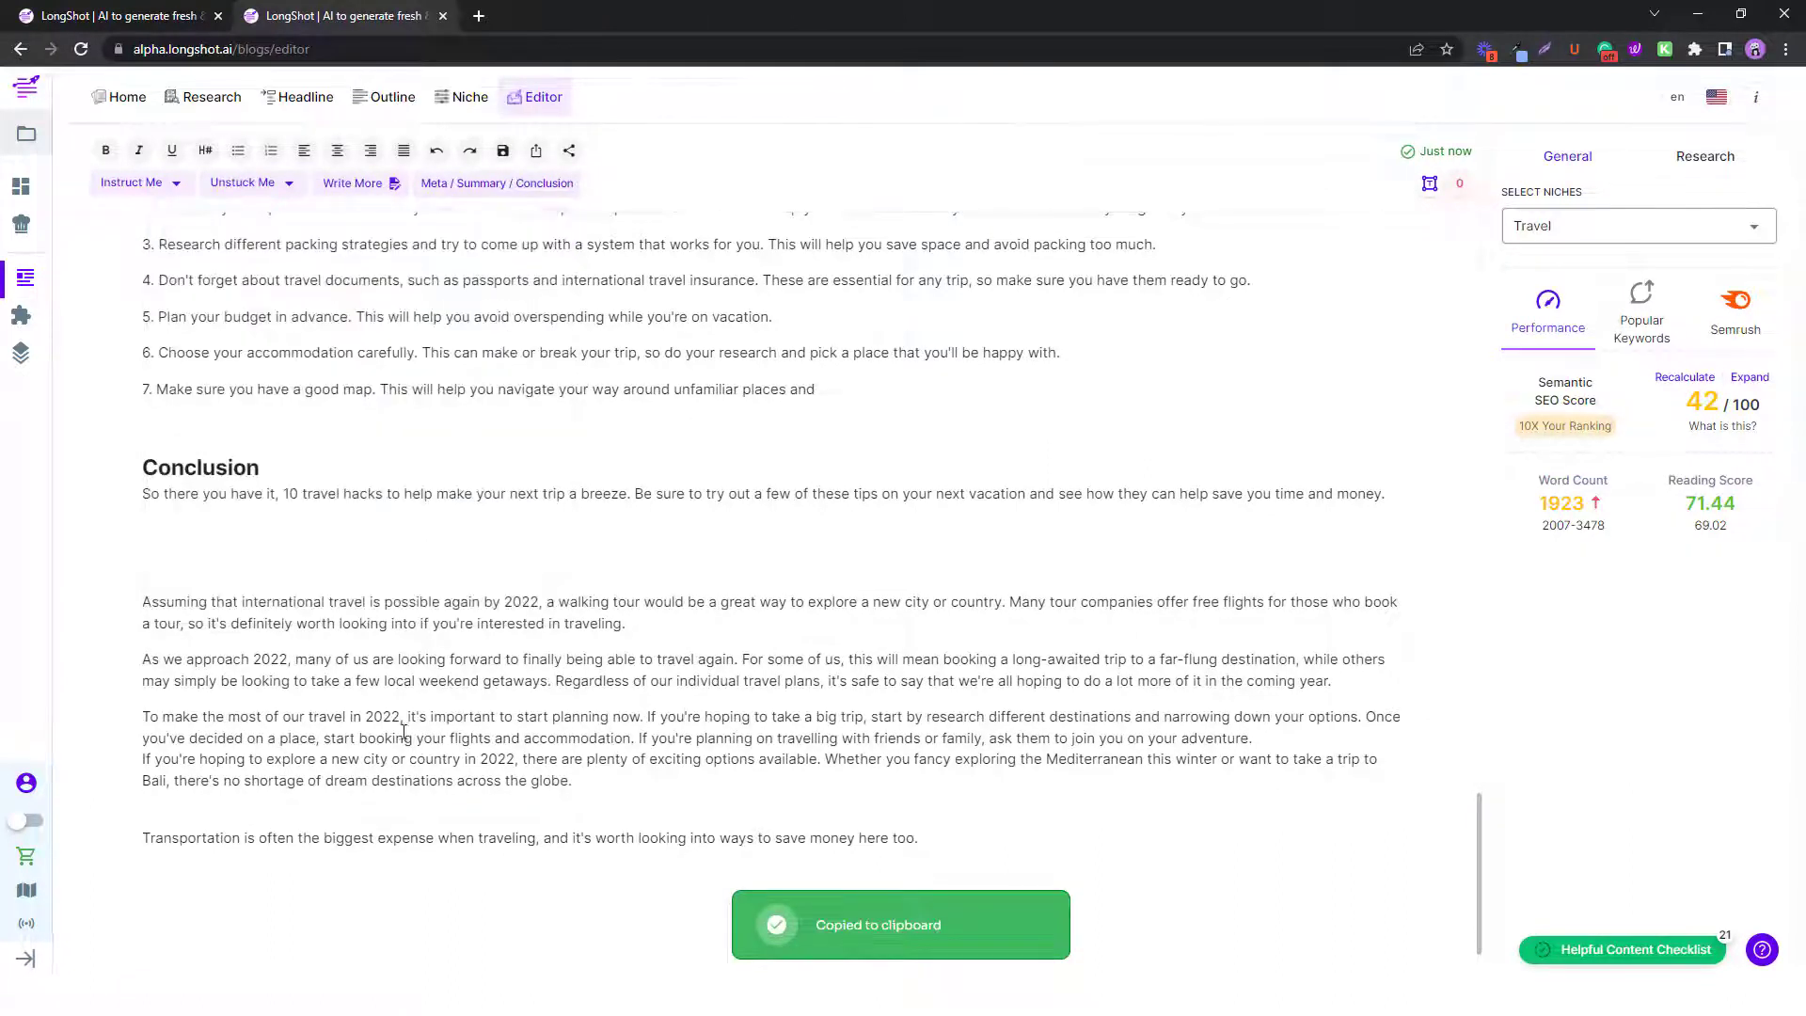
pyautogui.hotkey('ctrl', 'v')
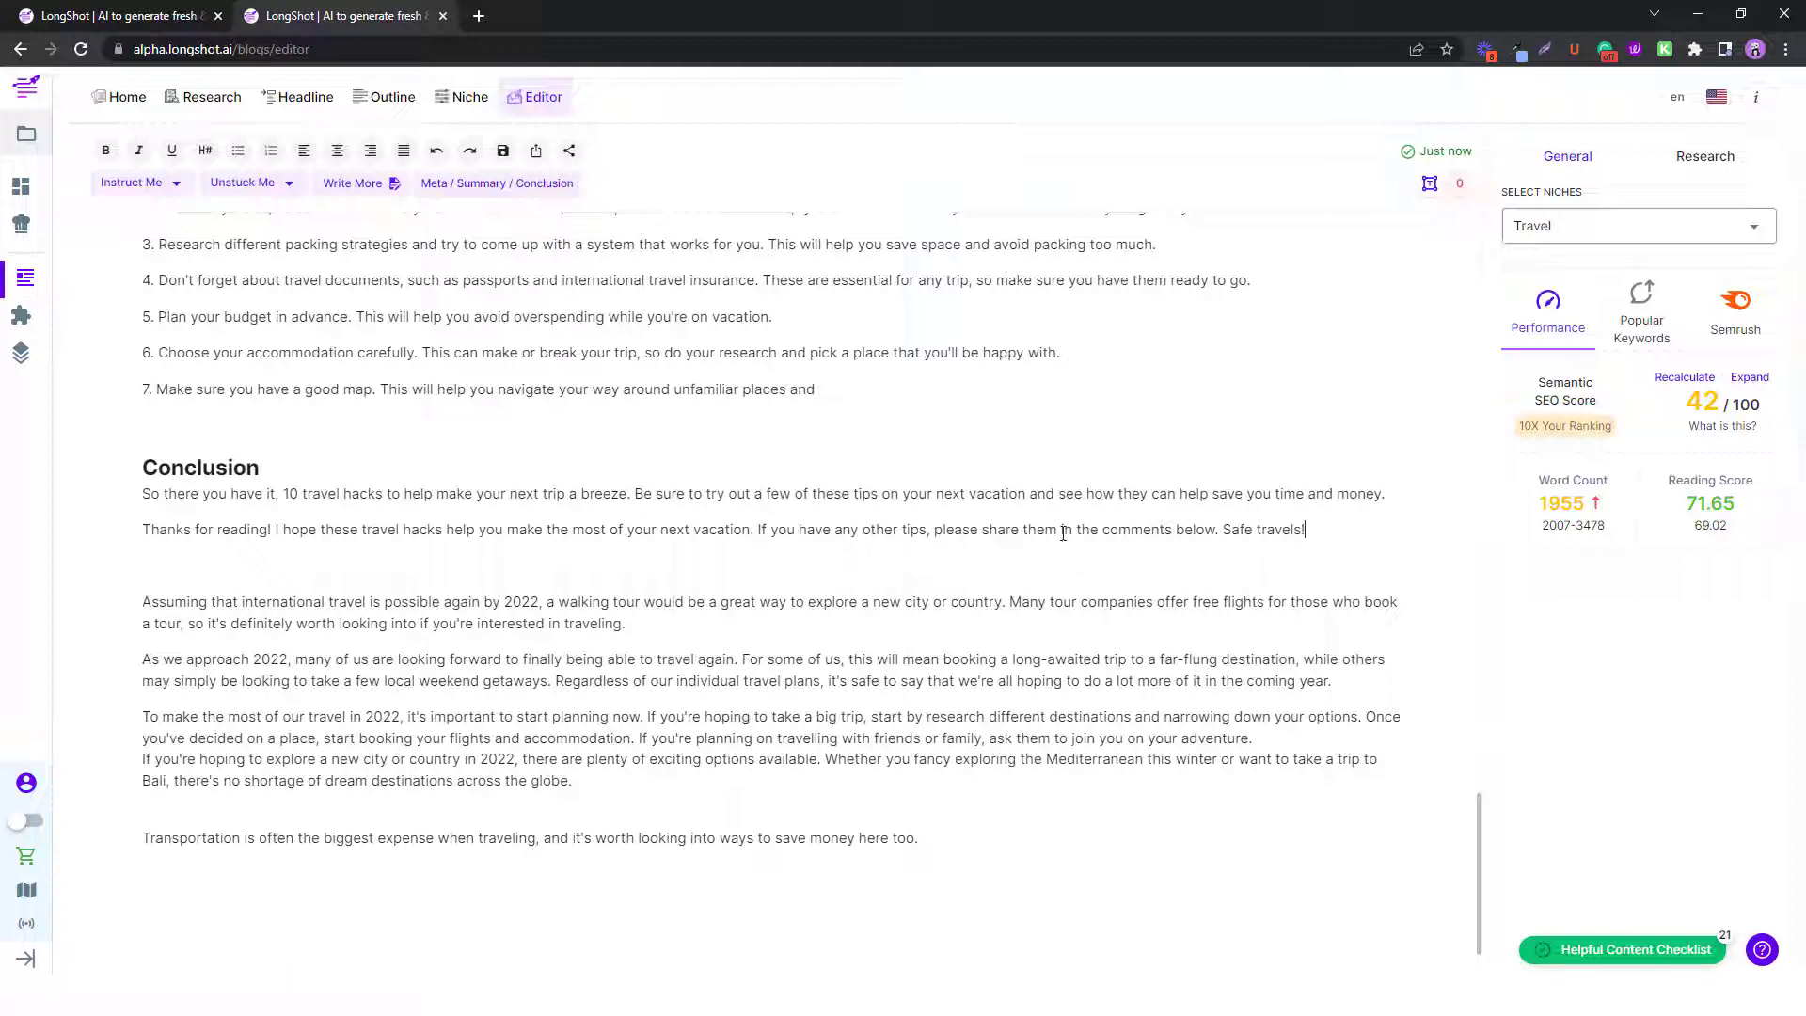
# Add a blank line below the conclusion, generate an AI summary of the article and copy it.
pyautogui.moveTo(934, 531); pyautogui.dragTo(1171, 532)
pyautogui.click(1212, 602)
pyautogui.press('Return')
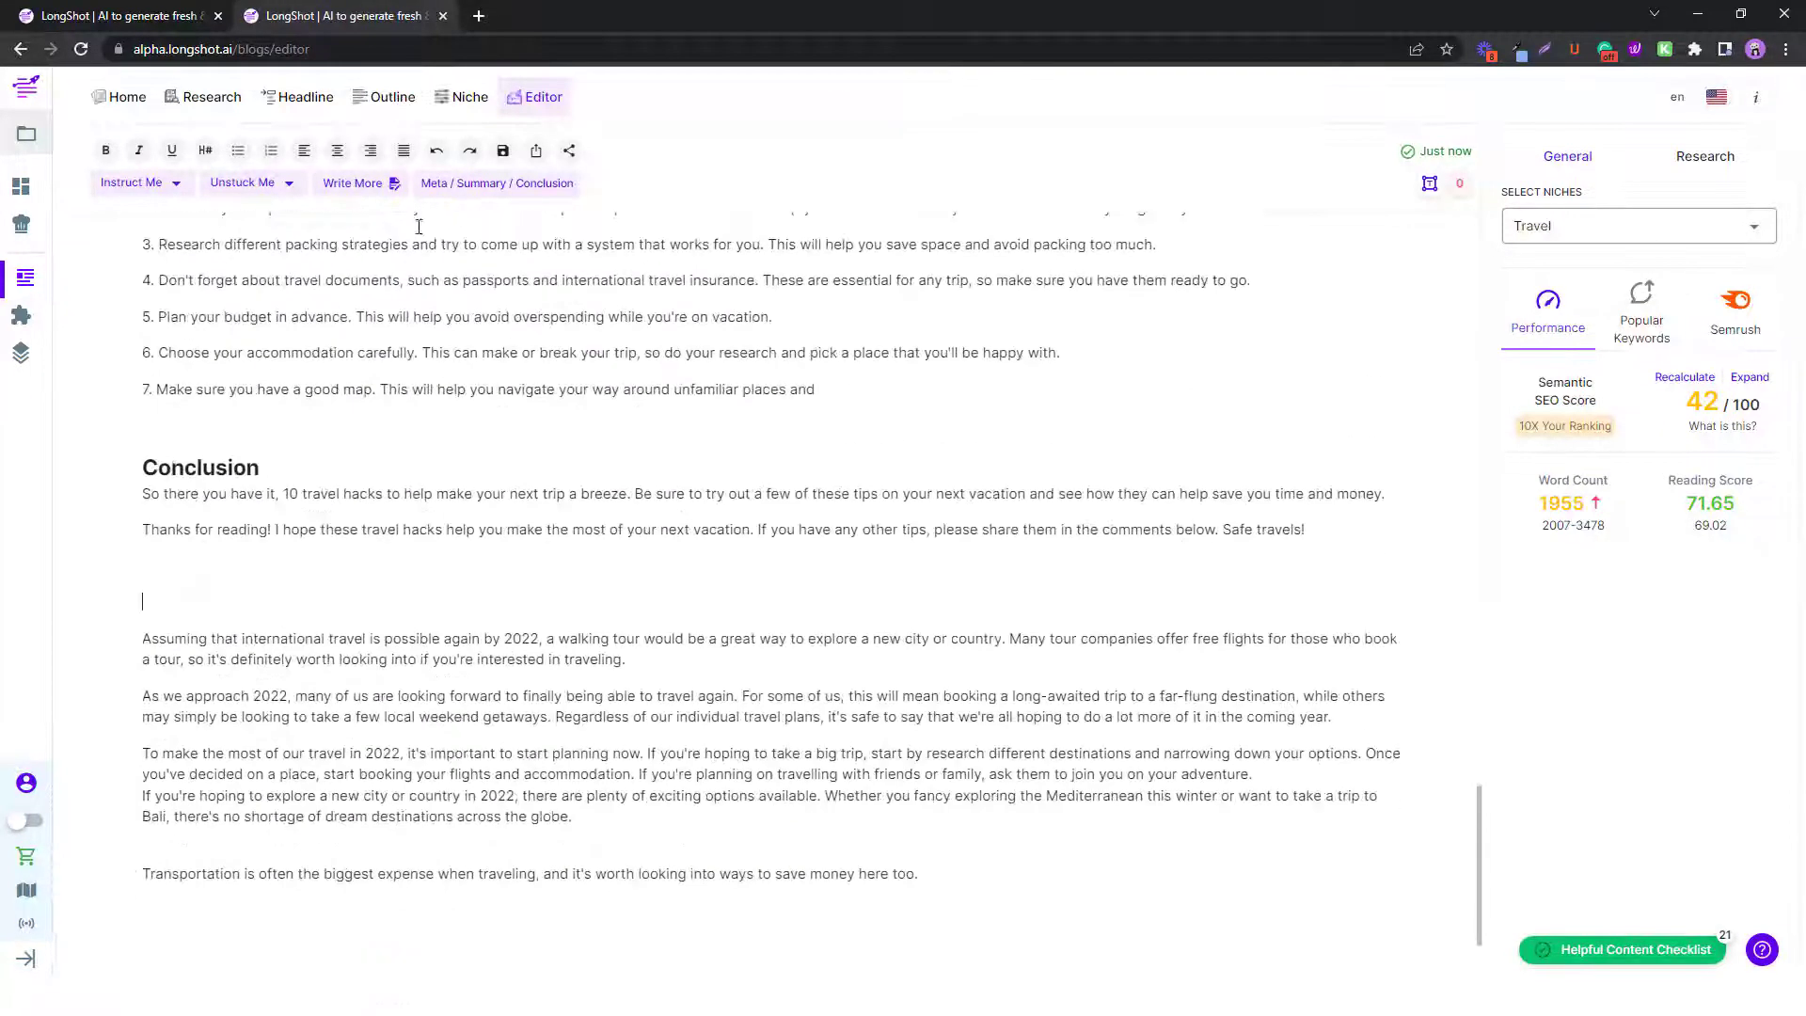
pyautogui.click(465, 195)
pyautogui.click(362, 229)
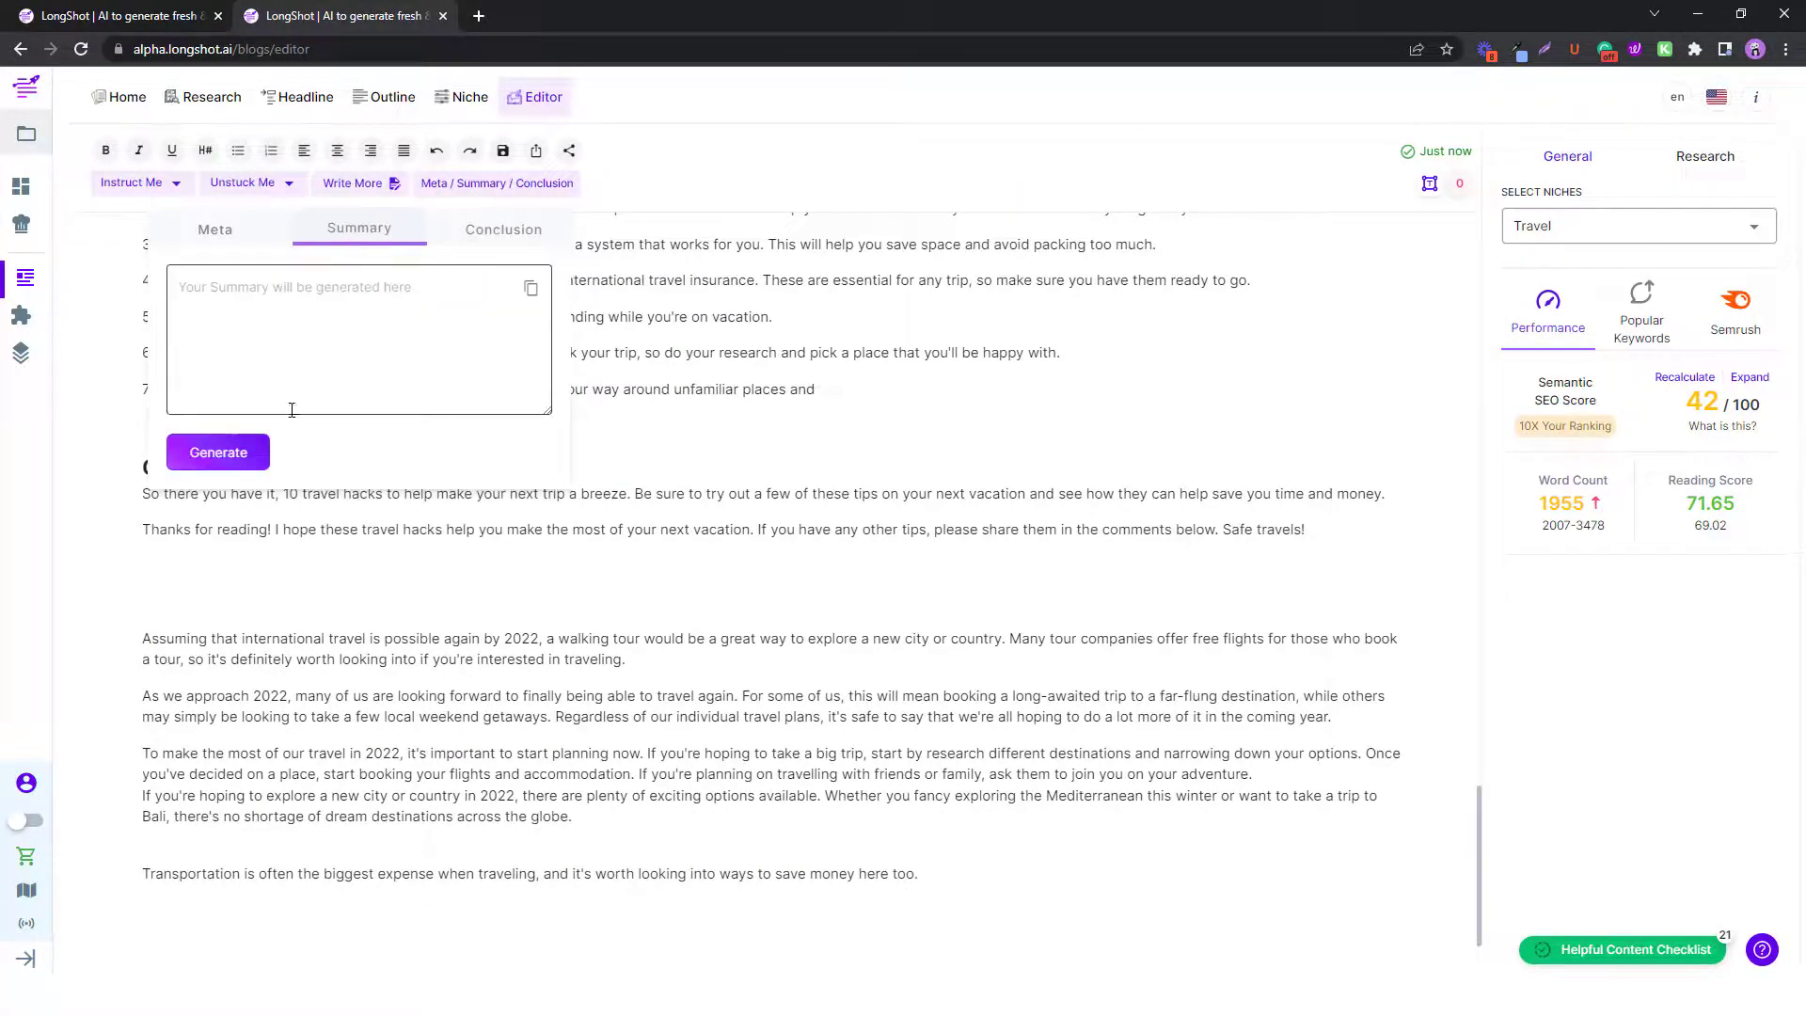
pyautogui.click(242, 450)
pyautogui.scroll(-4, 464, 340)
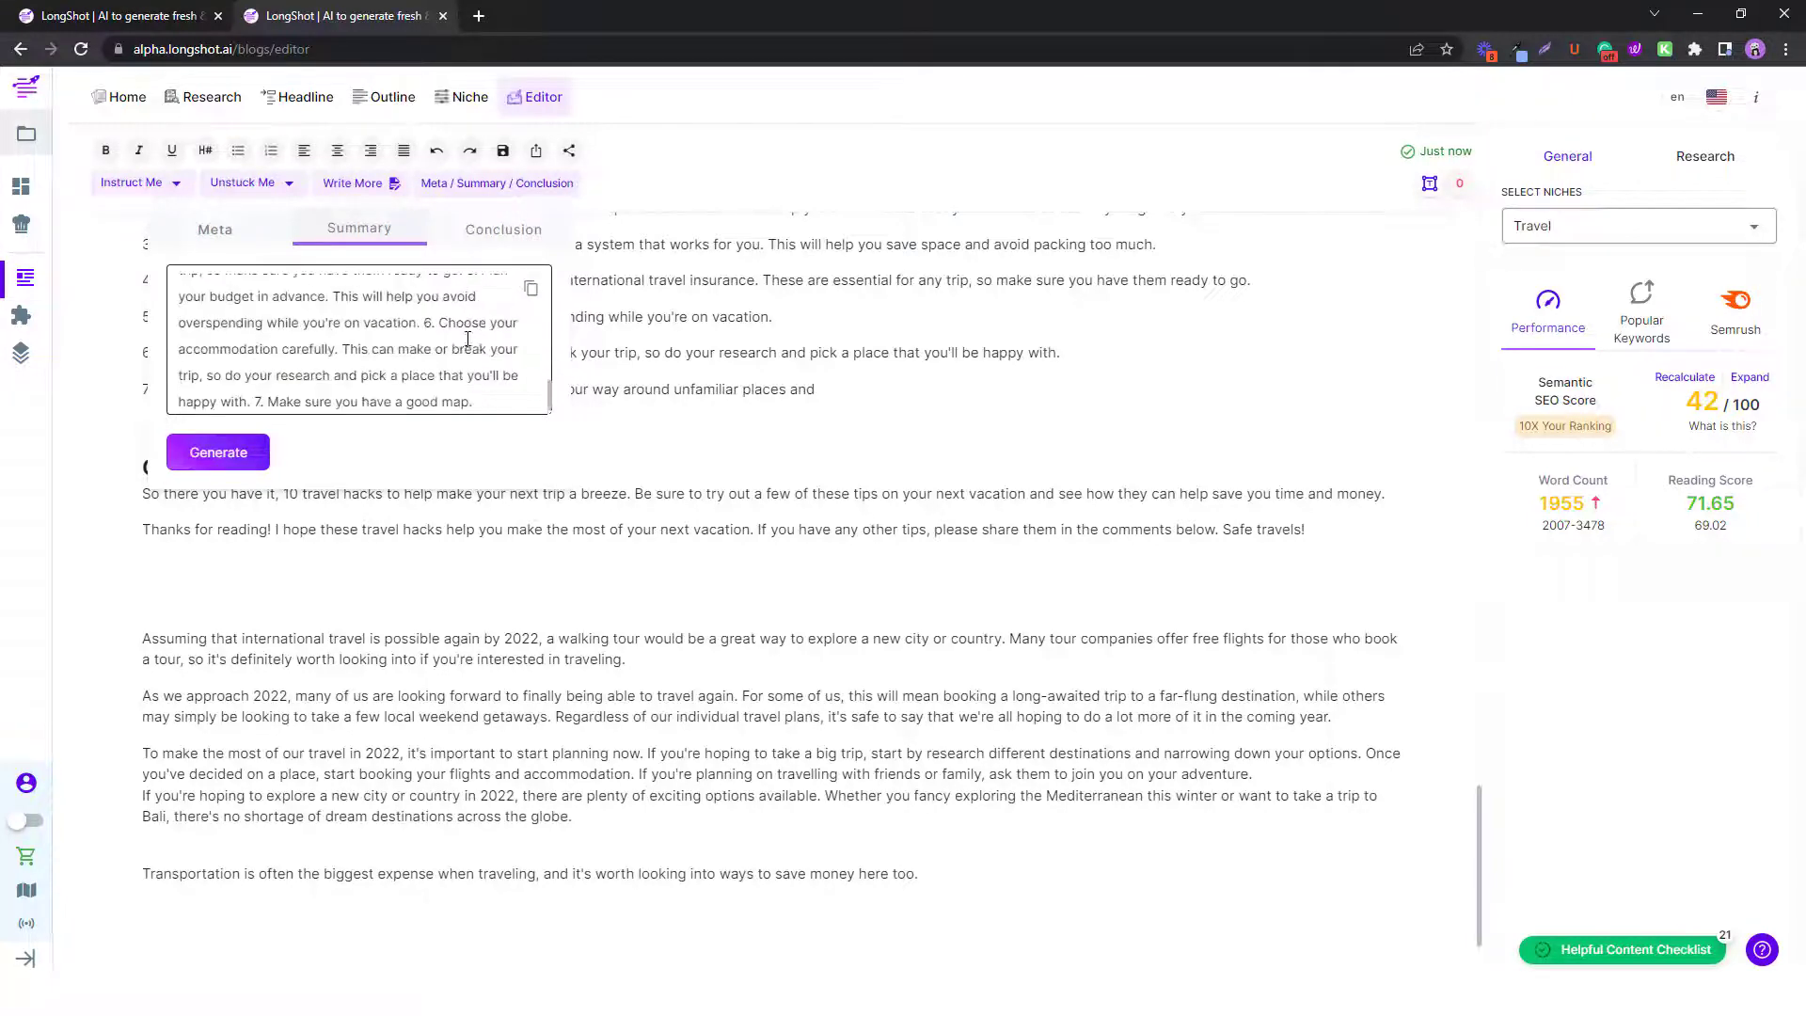
pyautogui.click(531, 294)
# Make extra blank lines below the conclusion and insert the copied article summary there.
pyautogui.scroll(-1, 416, 584)
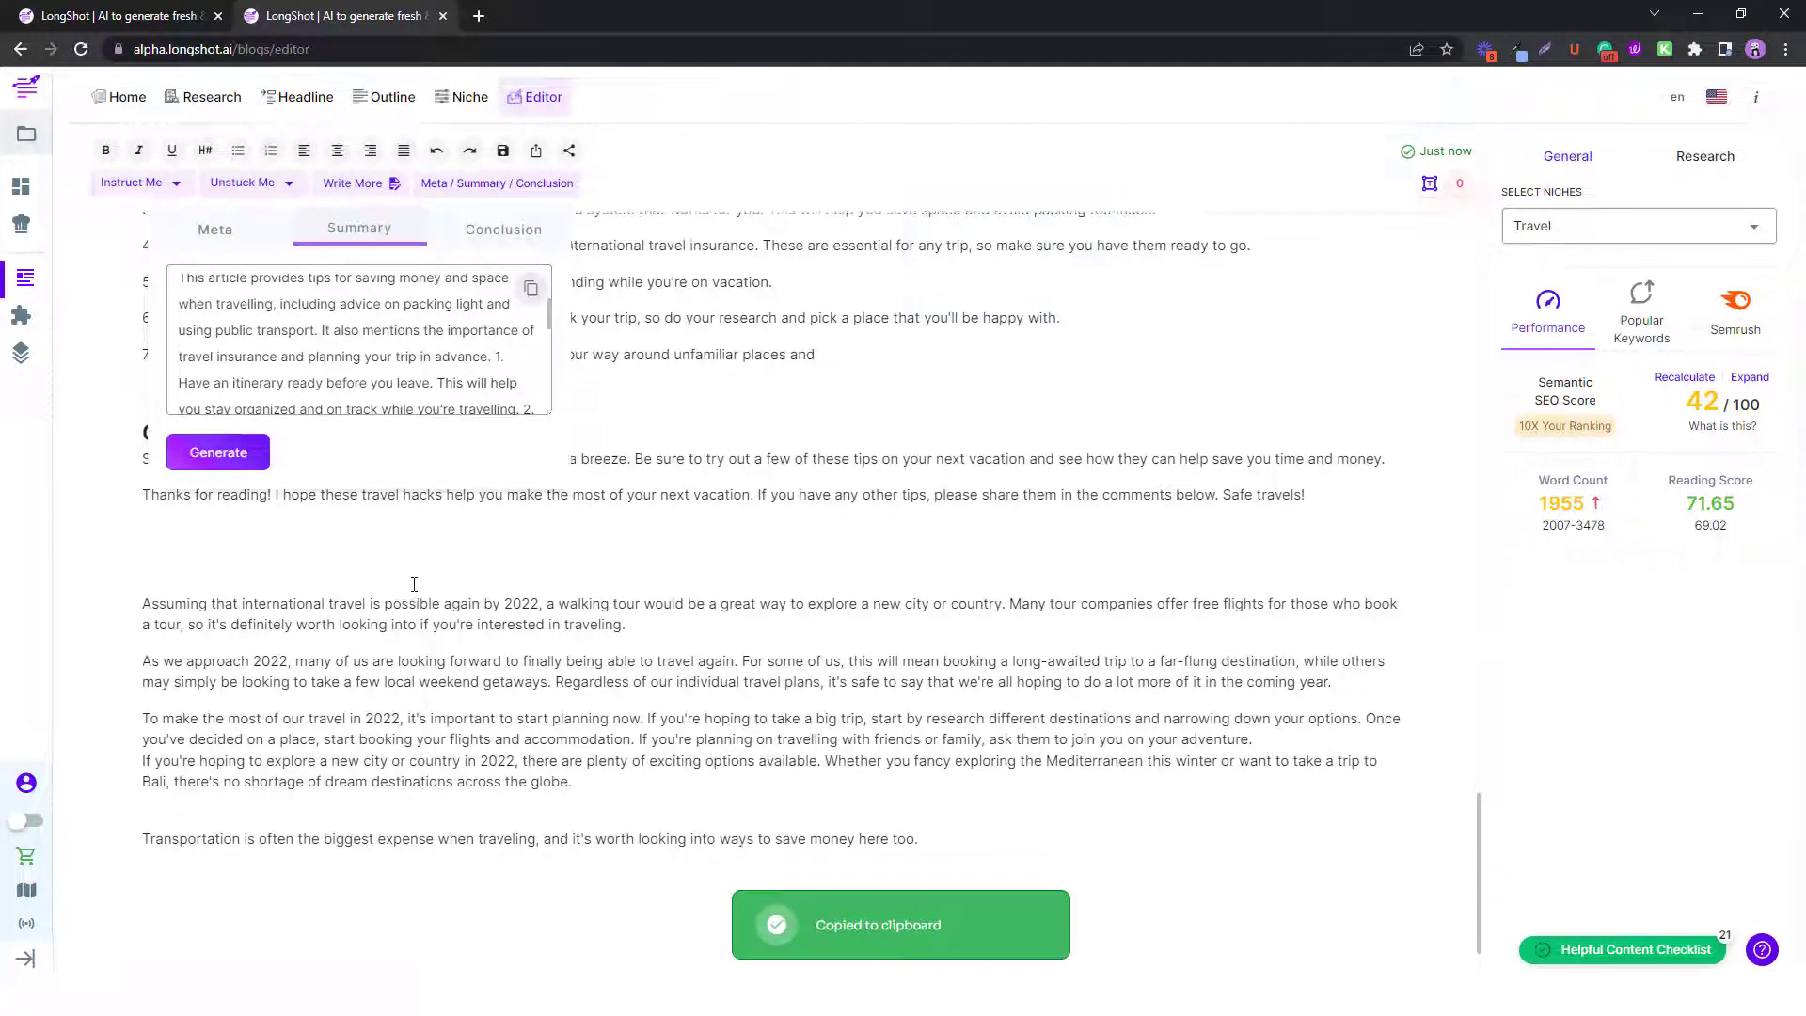
pyautogui.click(437, 549)
pyautogui.press('Return')
pyautogui.press('Return')
pyautogui.click(249, 568)
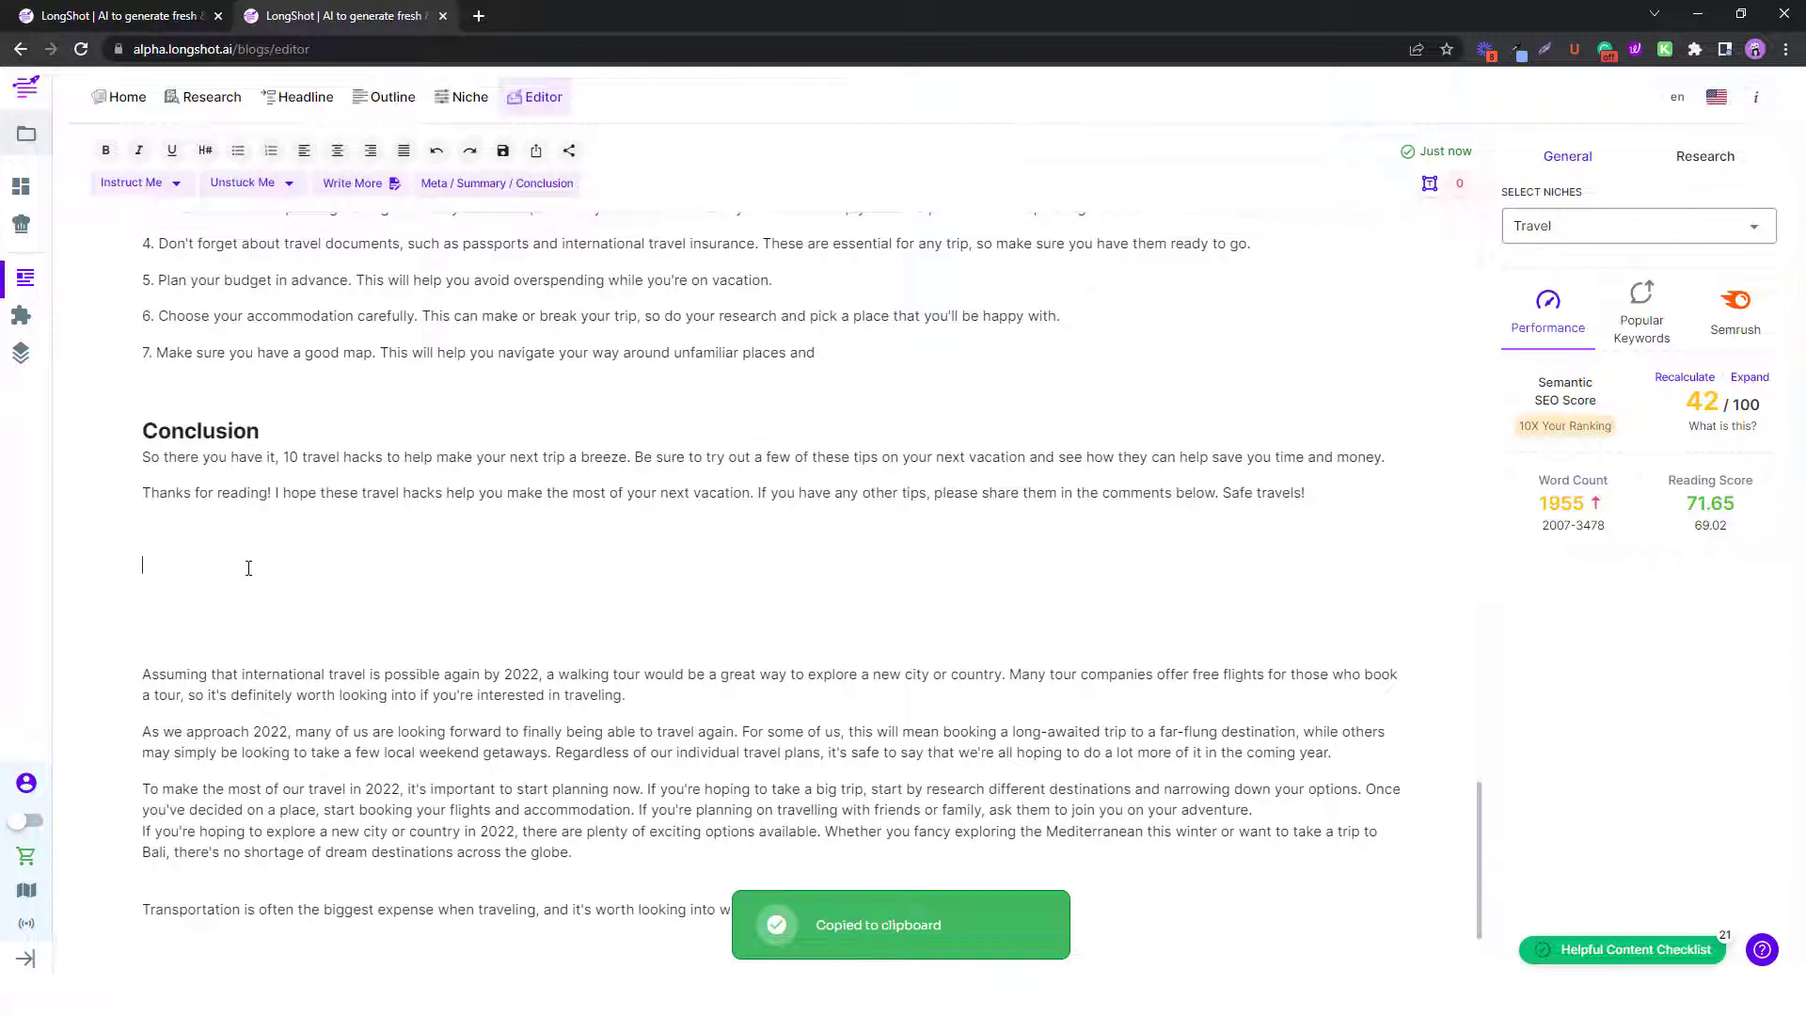
pyautogui.hotkey('ctrl', 'v')
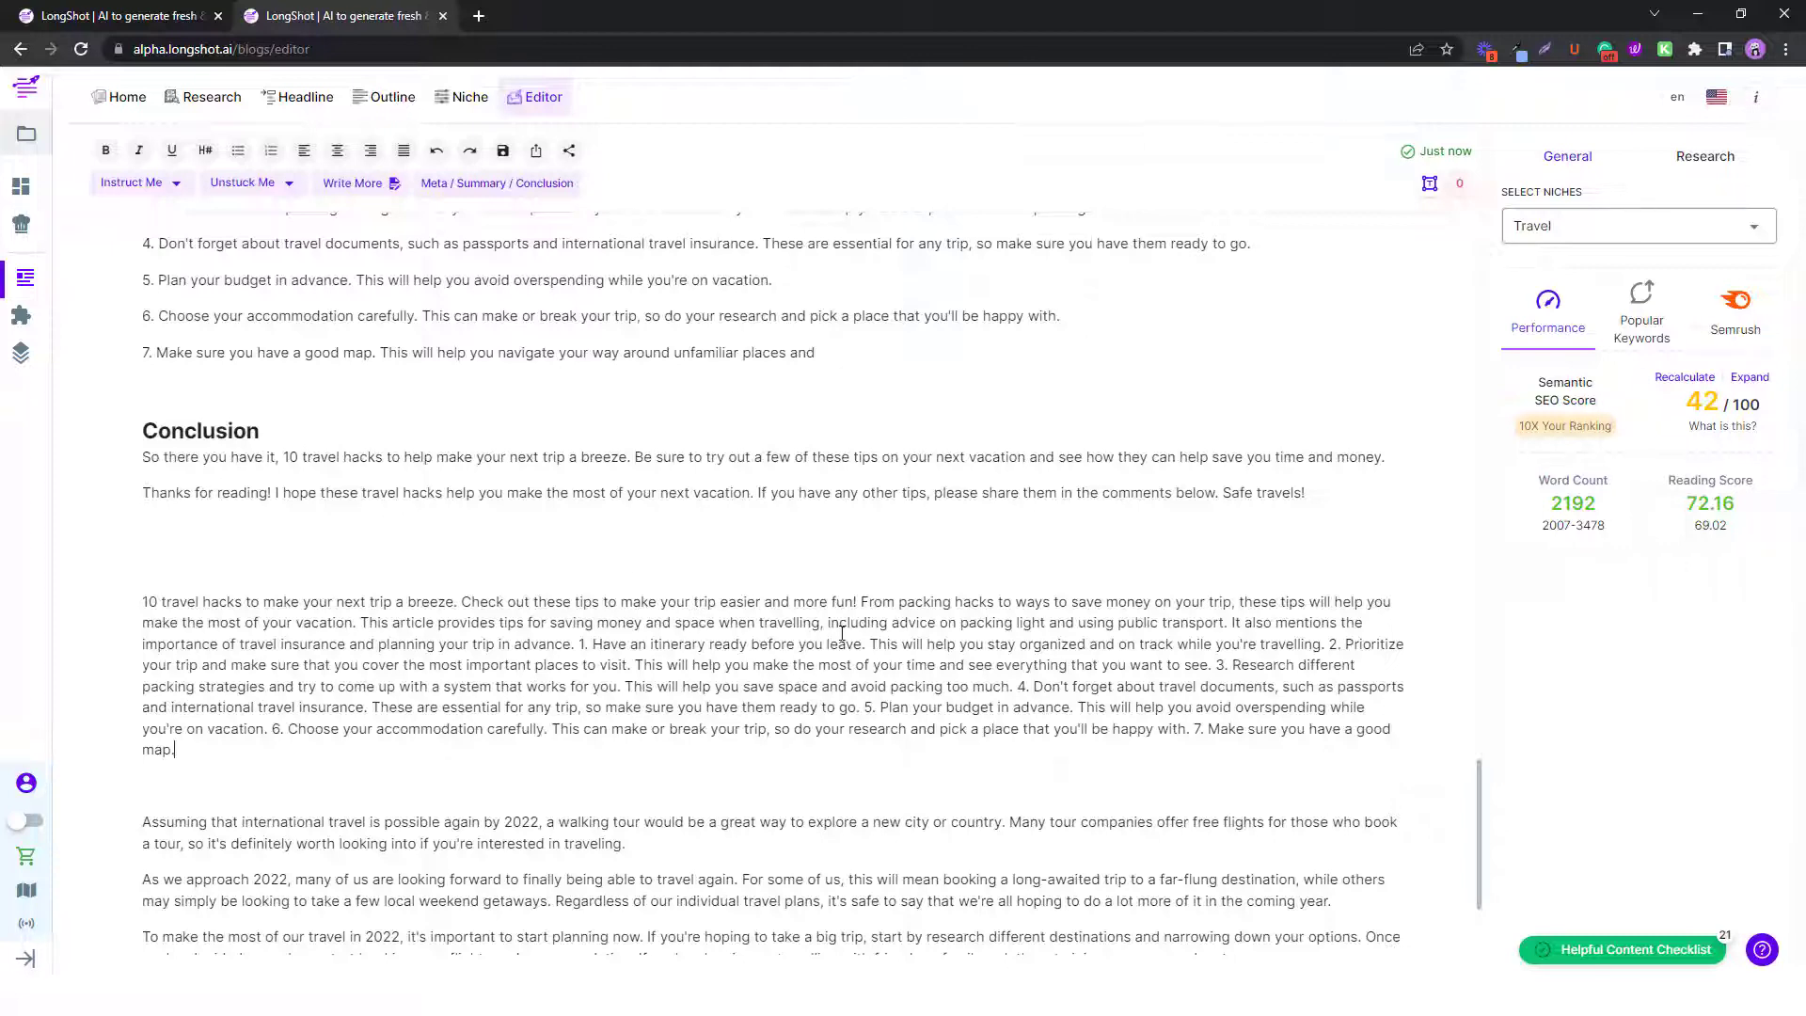
# Break the inserted summary into separate paragraphs, from its opening sentences down to numbered tip 3.
pyautogui.press('Return')
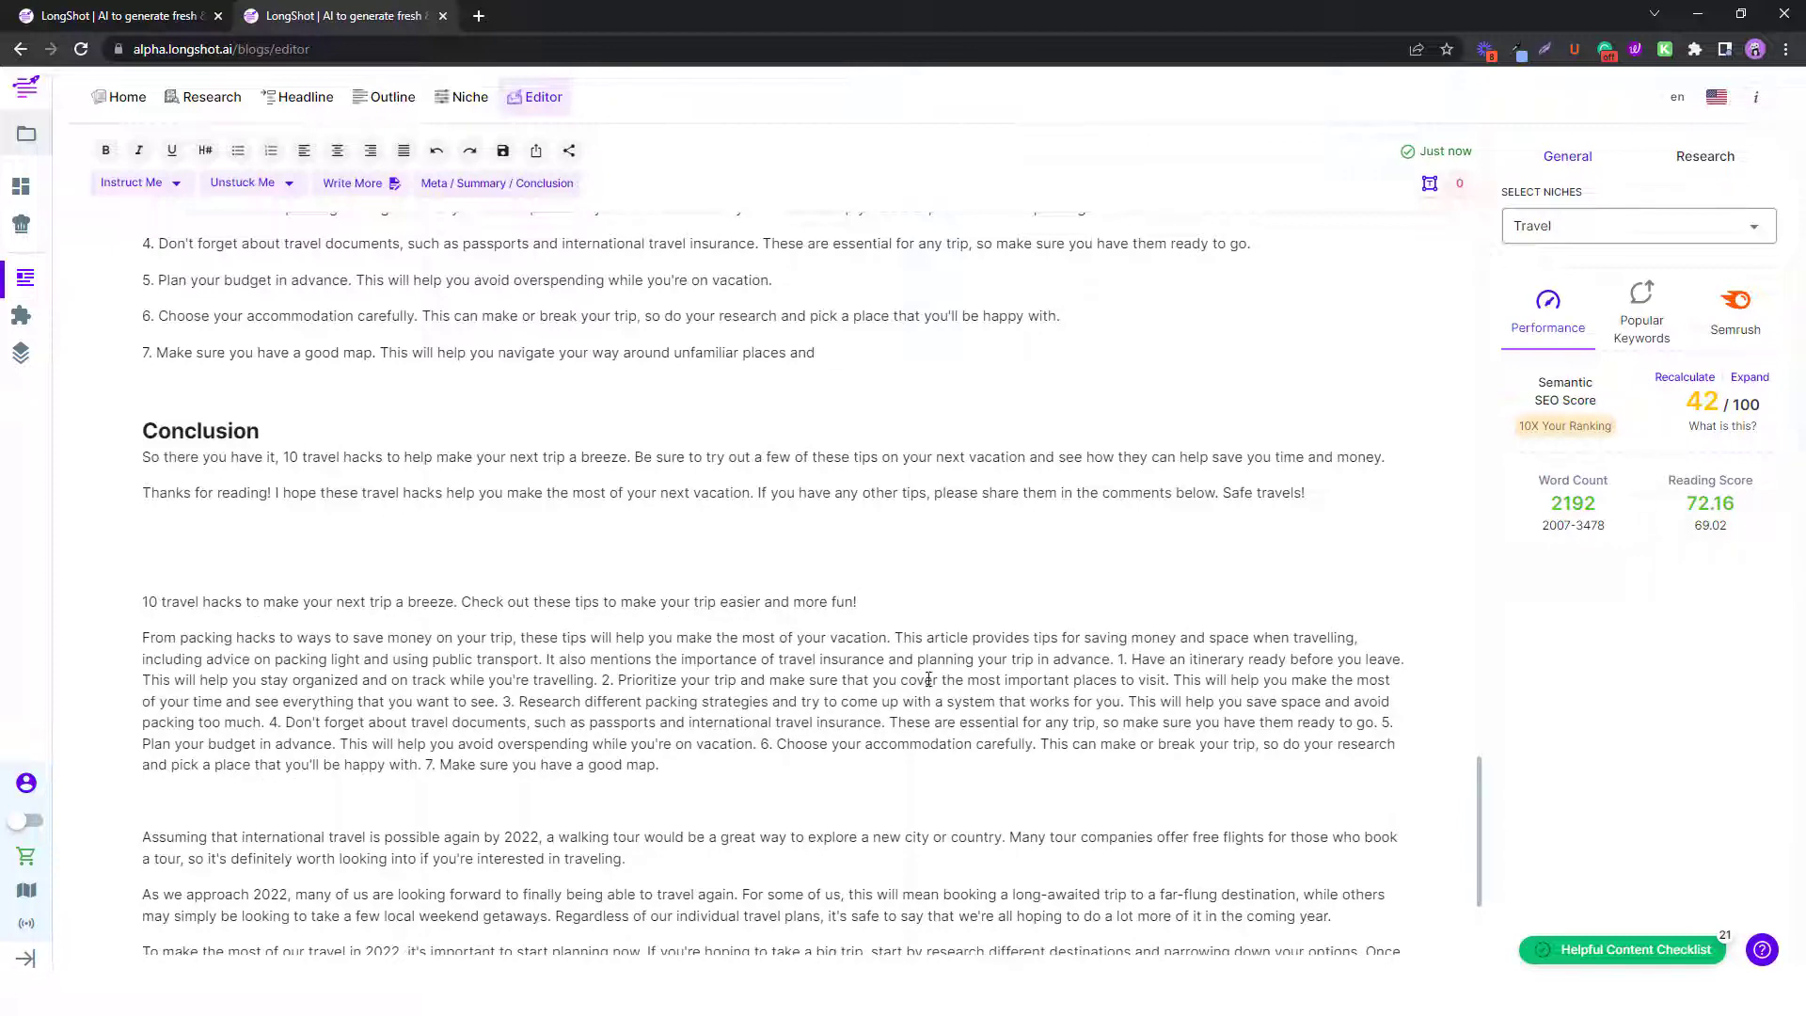
pyautogui.click(895, 638)
pyautogui.press('Return')
pyautogui.click(340, 695)
pyautogui.press('Return')
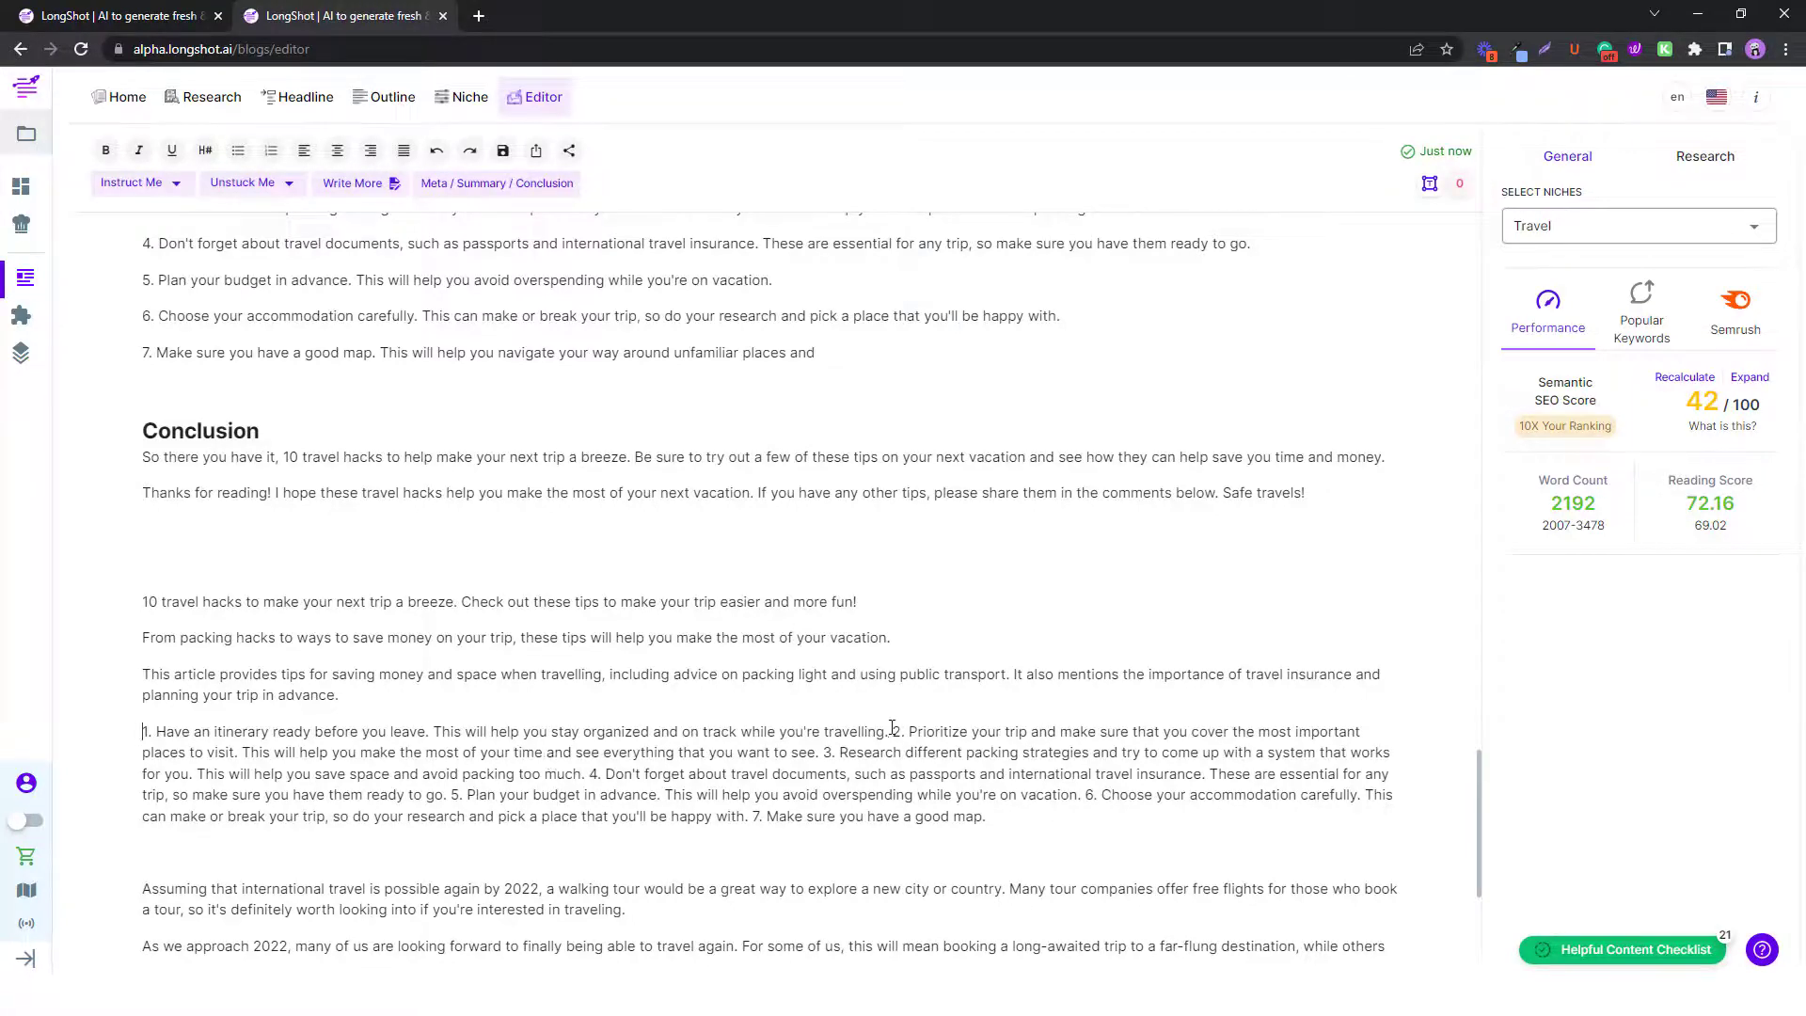
pyautogui.press('Return')
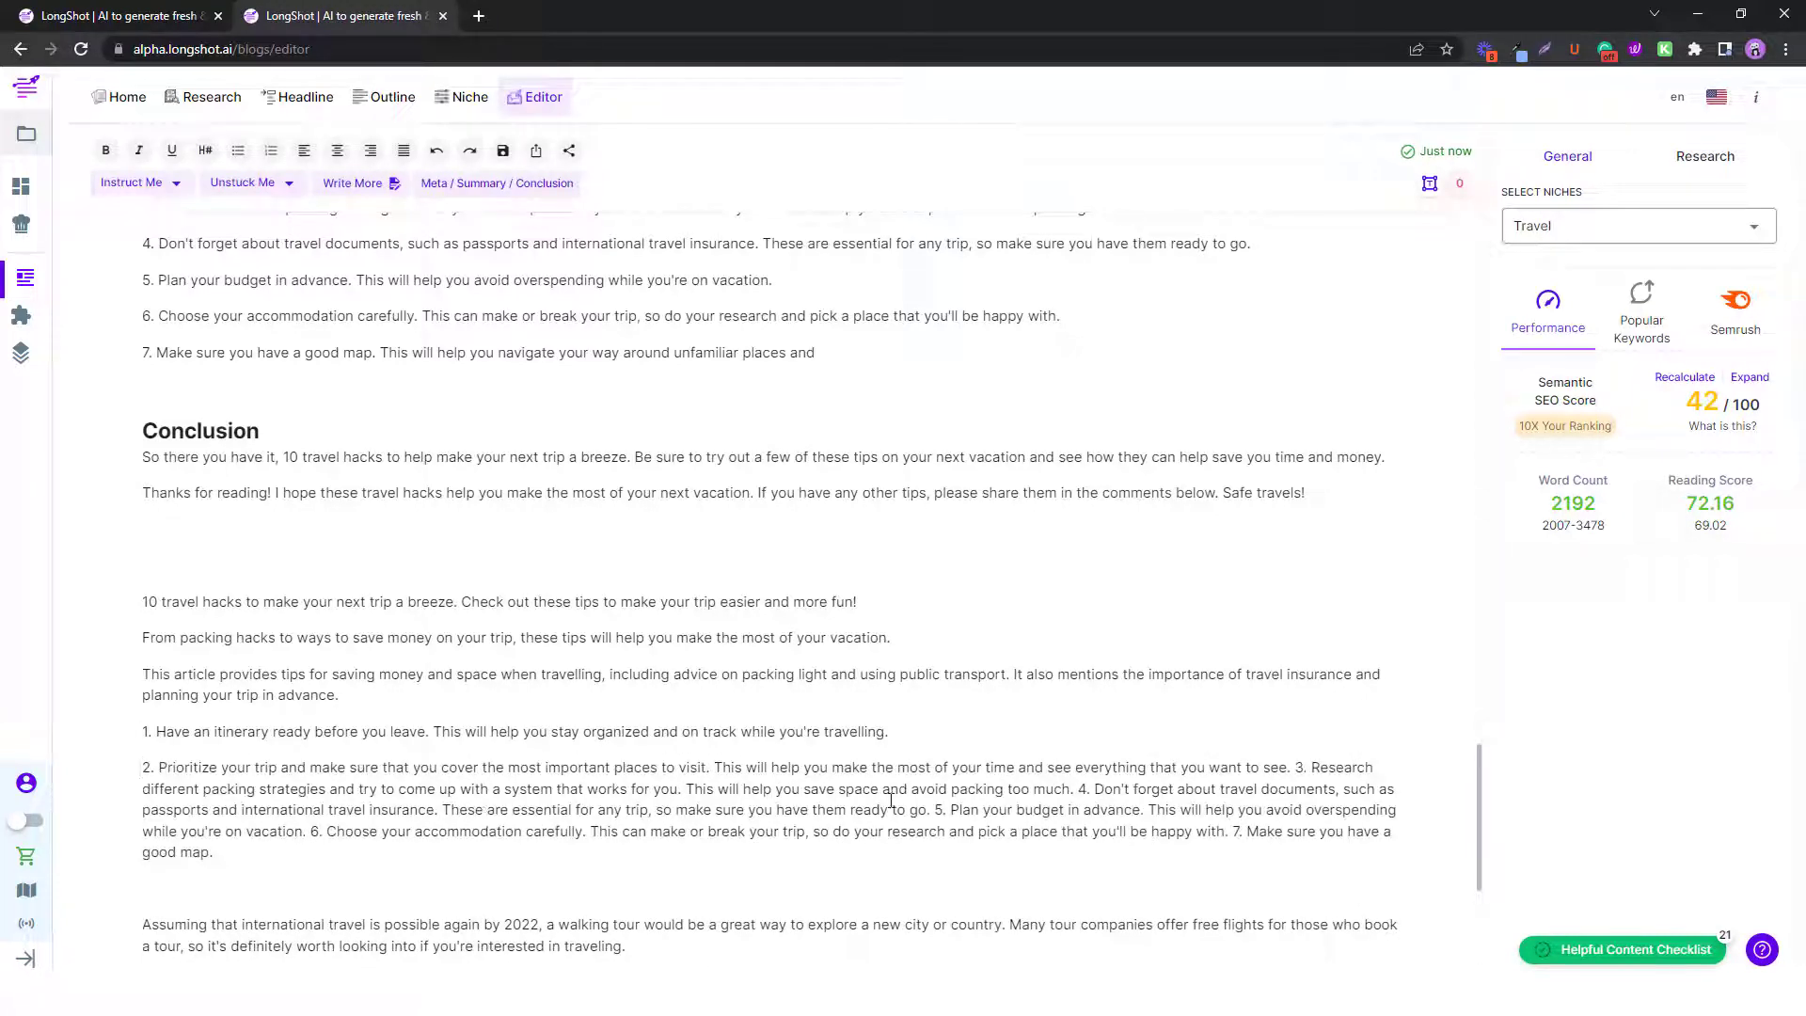
pyautogui.click(1305, 767)
pyautogui.press('Return')
pyautogui.press('Delete')
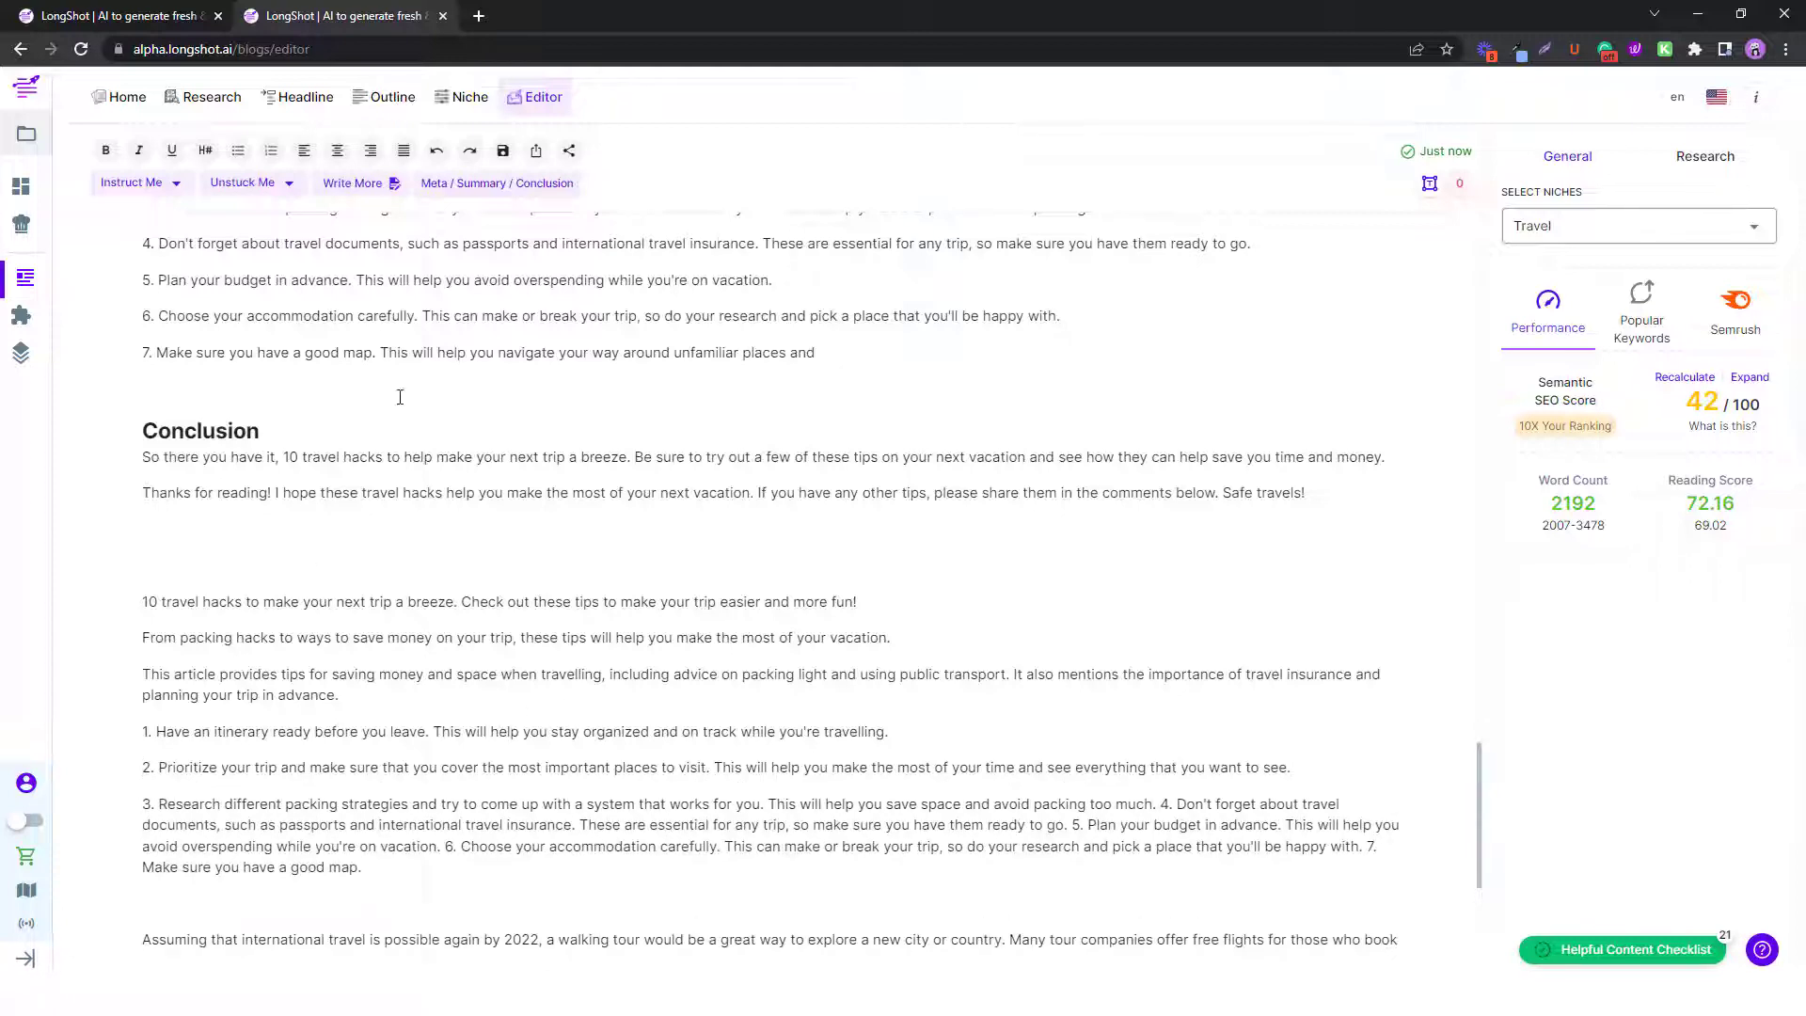
# Delete the entire inserted summary between the conclusion and the paragraph about international travel in 2022.
pyautogui.scroll(-3, 393, 700)
pyautogui.scroll(2, 405, 786)
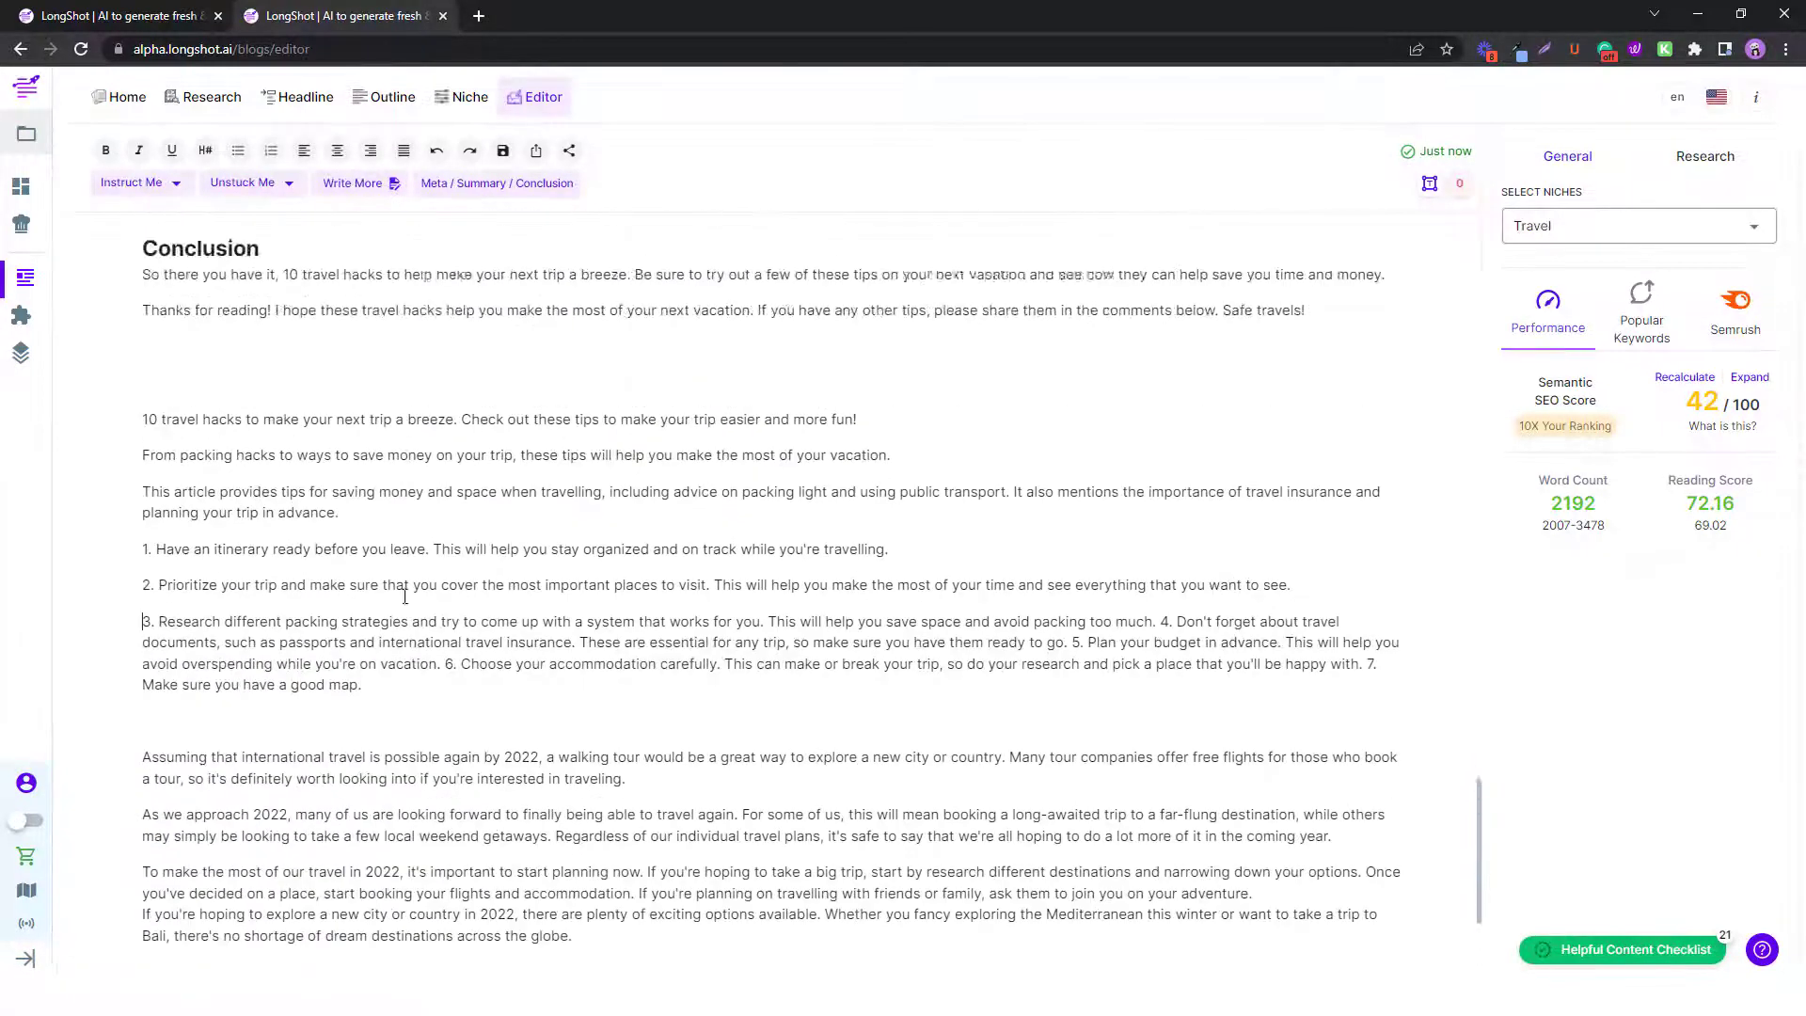
pyautogui.moveTo(404, 786); pyautogui.dragTo(114, 519)
pyautogui.press('BackSpace')
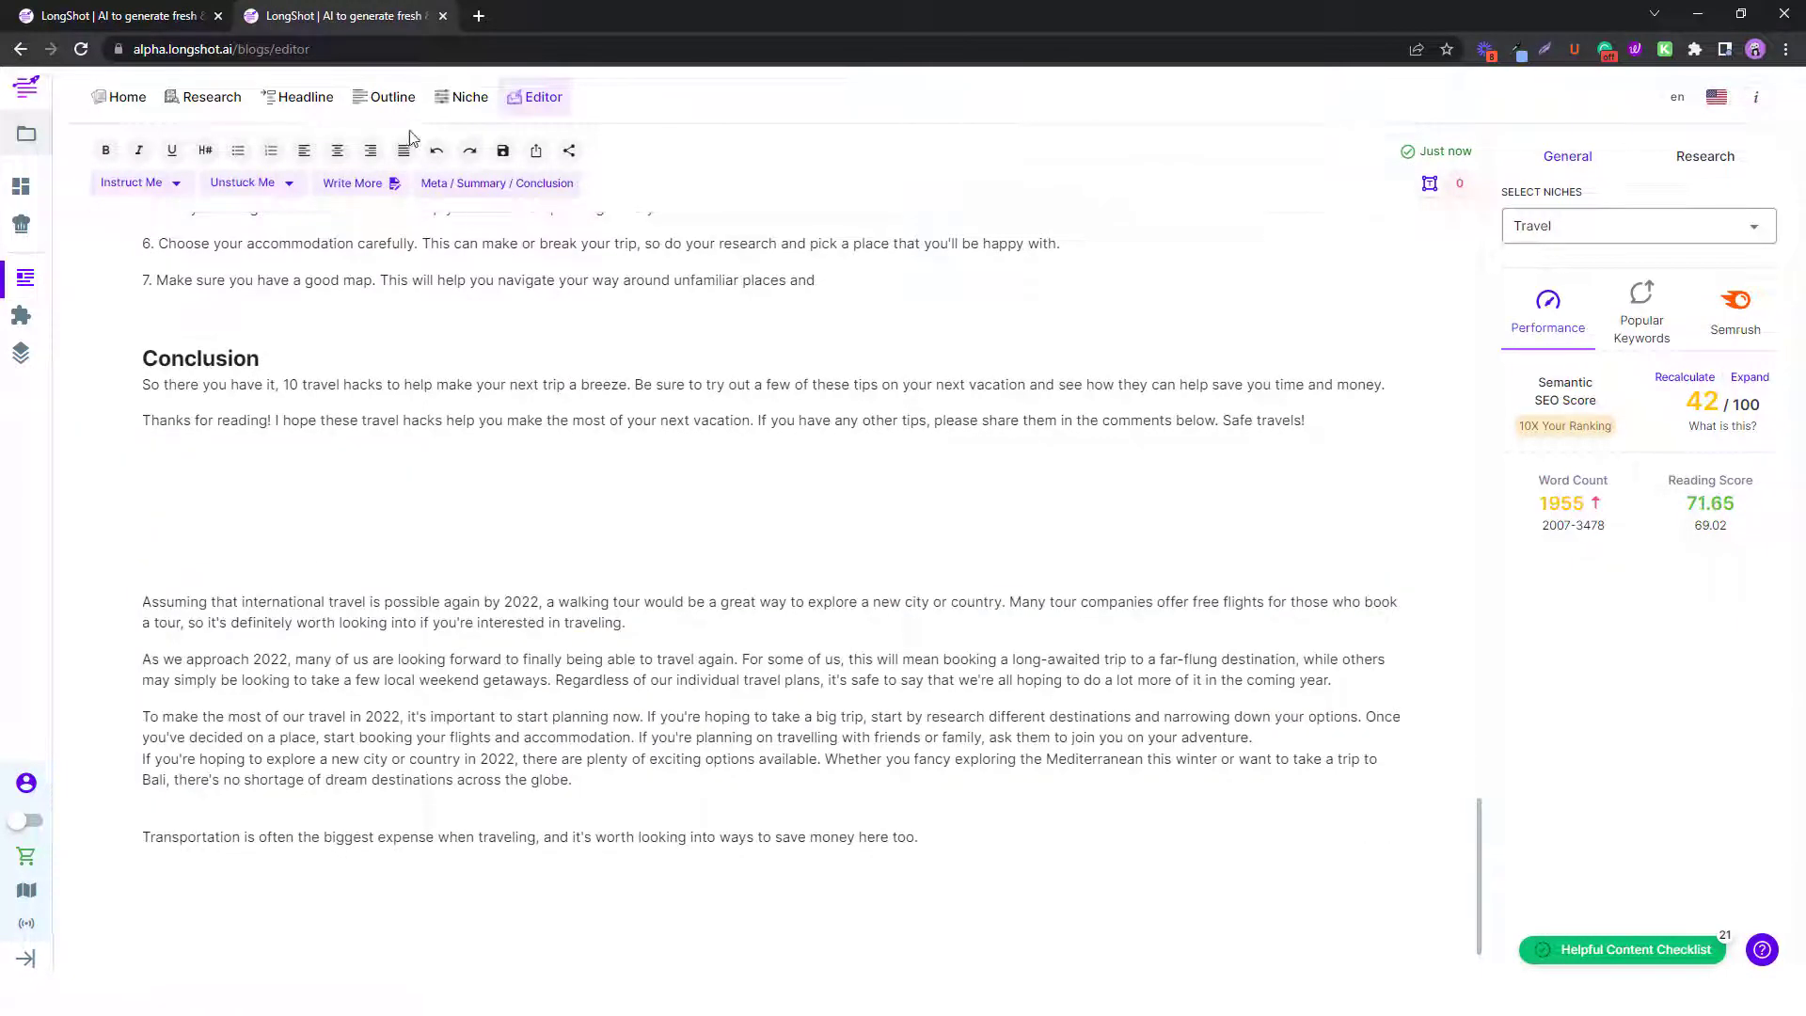
# Review the keyword suggestions for generating content and the popular keywords list with its usage targets.
pyautogui.click(254, 184)
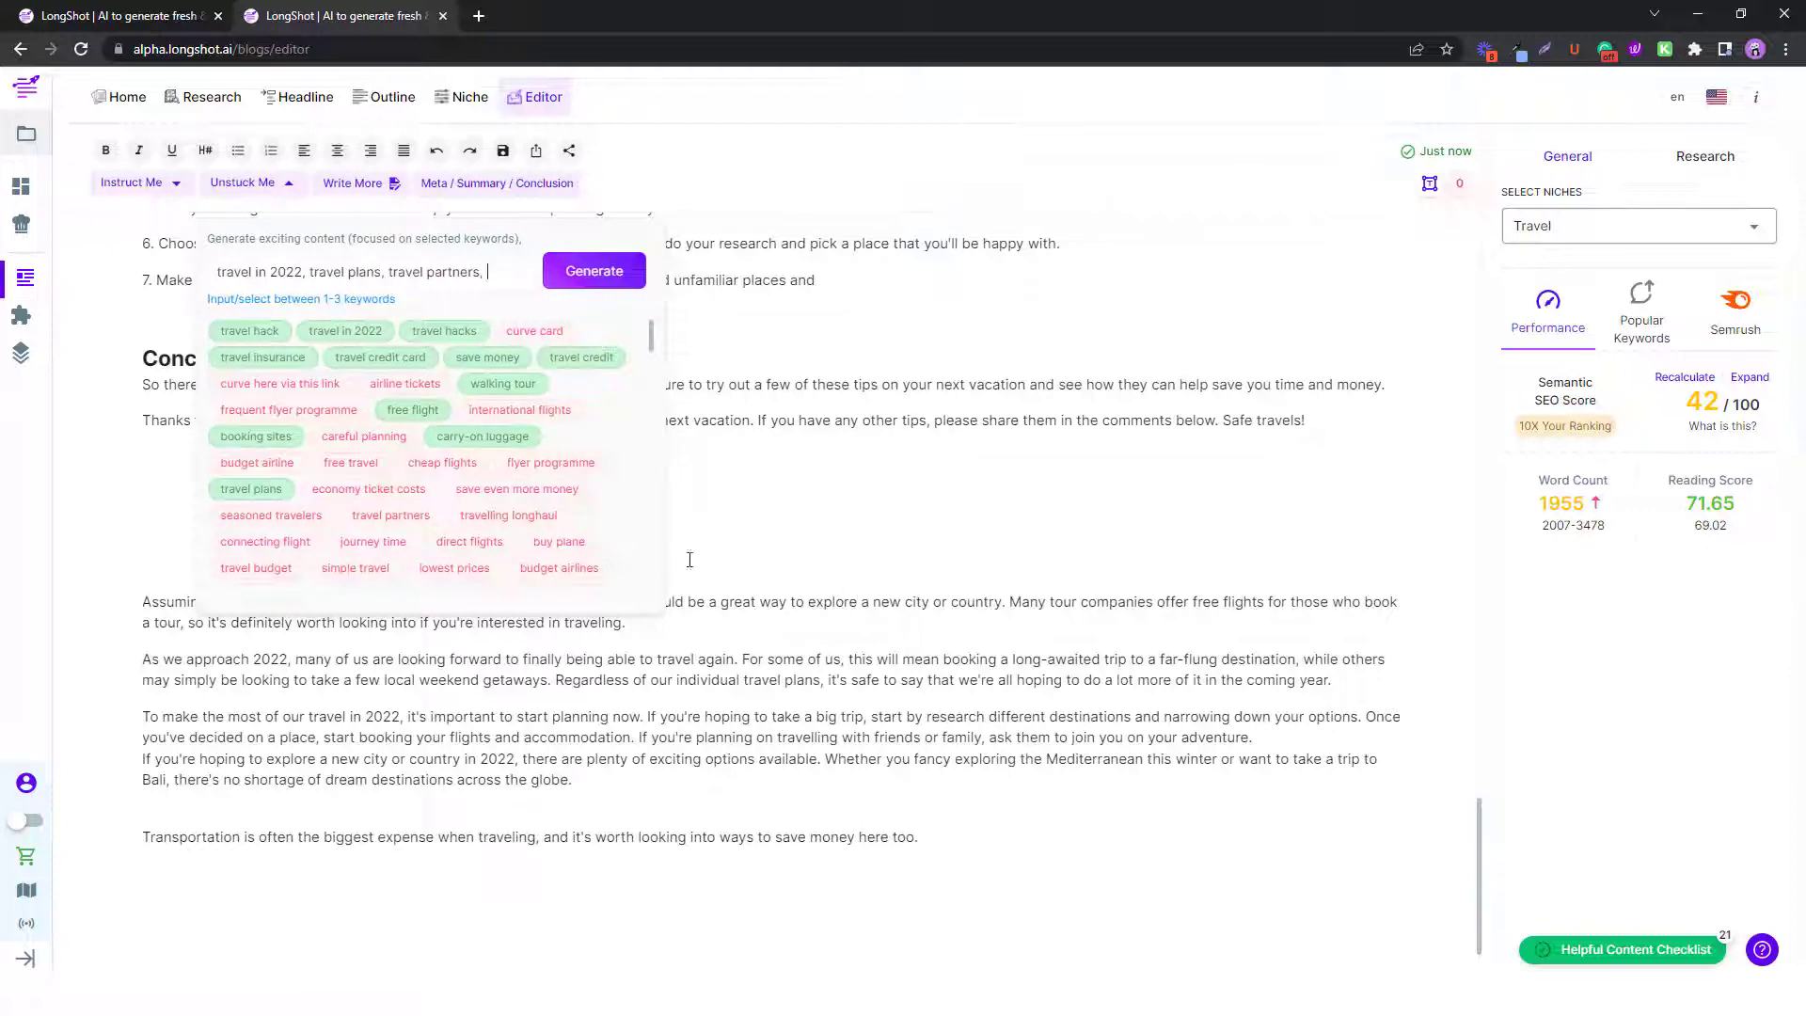
pyautogui.scroll(-5, 411, 432)
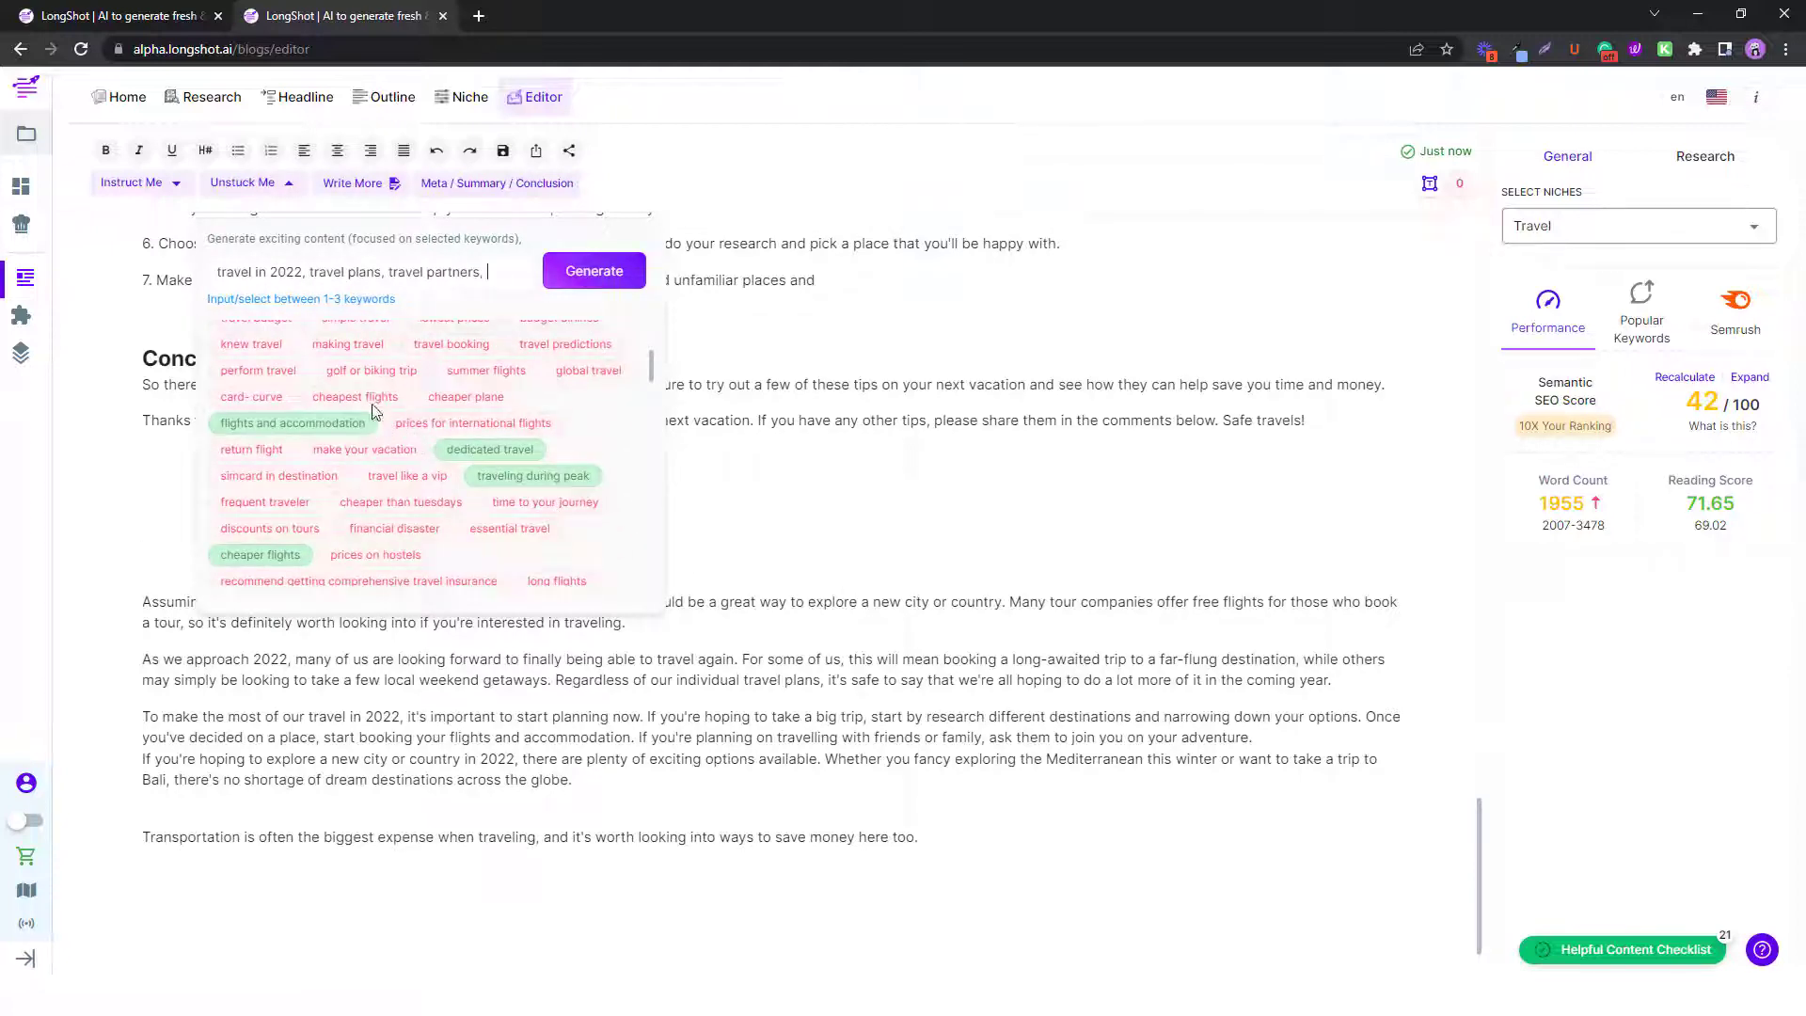
pyautogui.scroll(-1, 499, 527)
pyautogui.click(1641, 315)
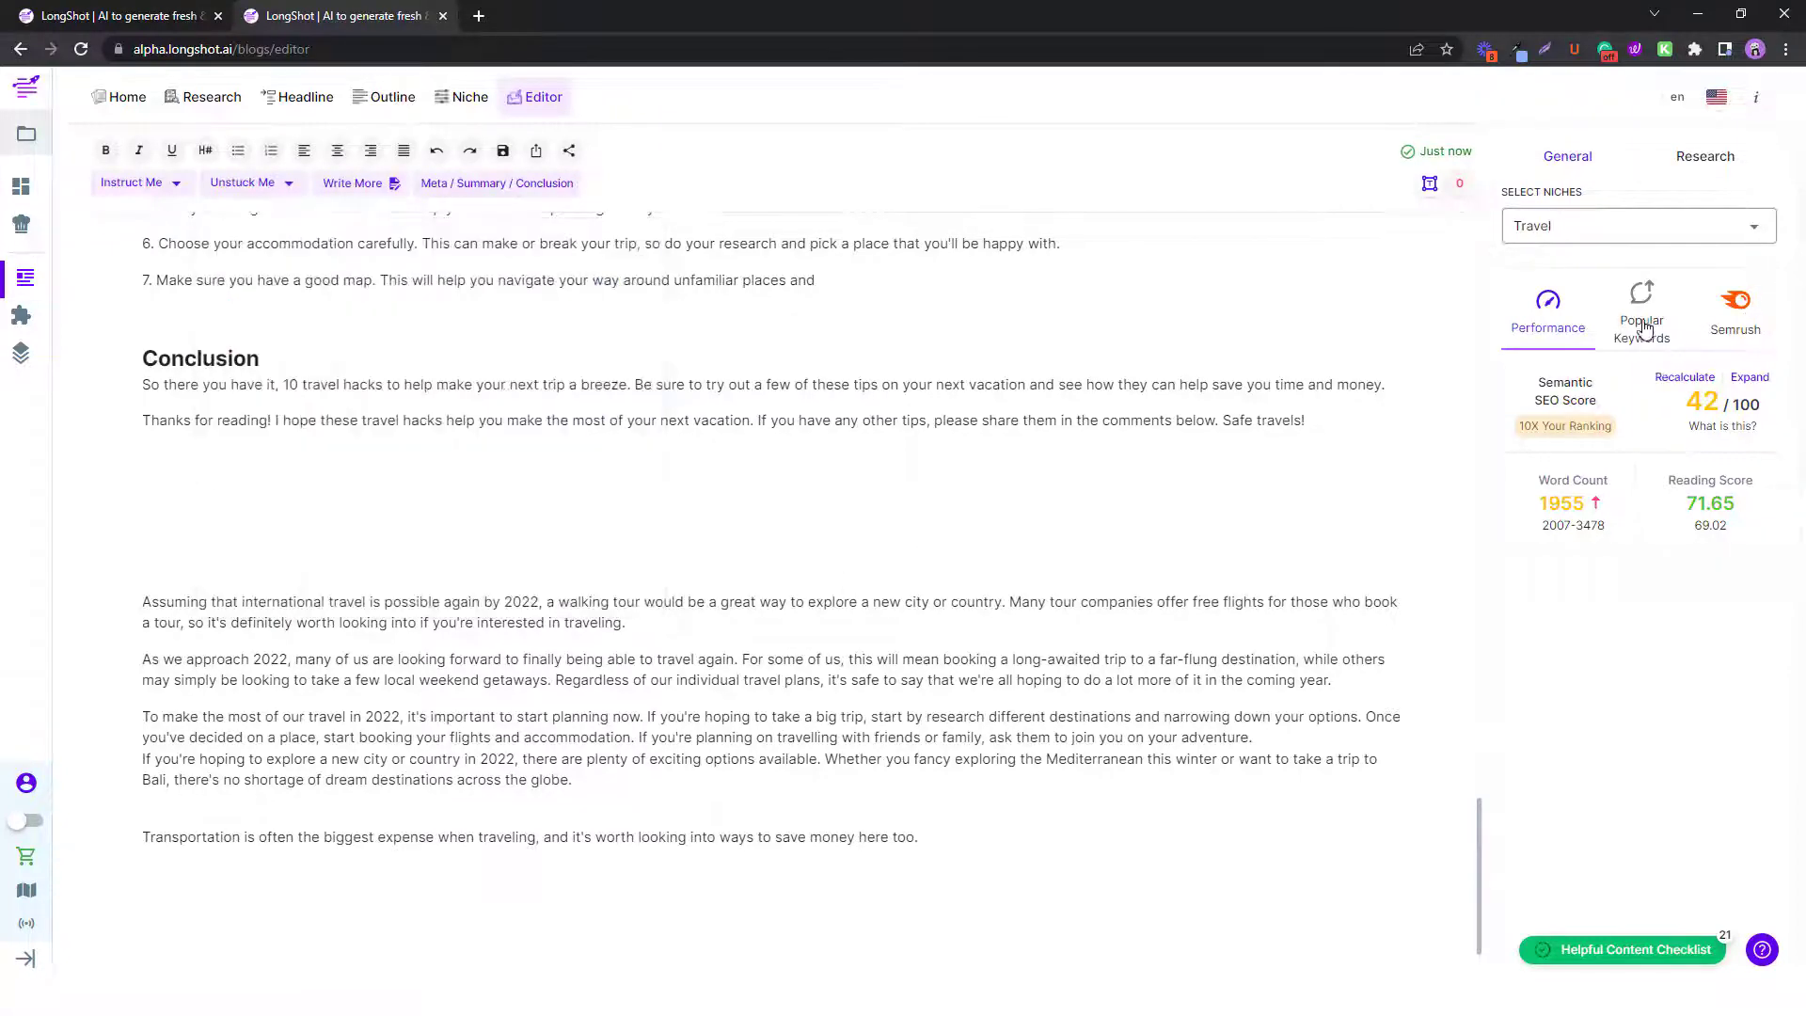
pyautogui.scroll(-3, 1554, 587)
pyautogui.scroll(-10, 1554, 589)
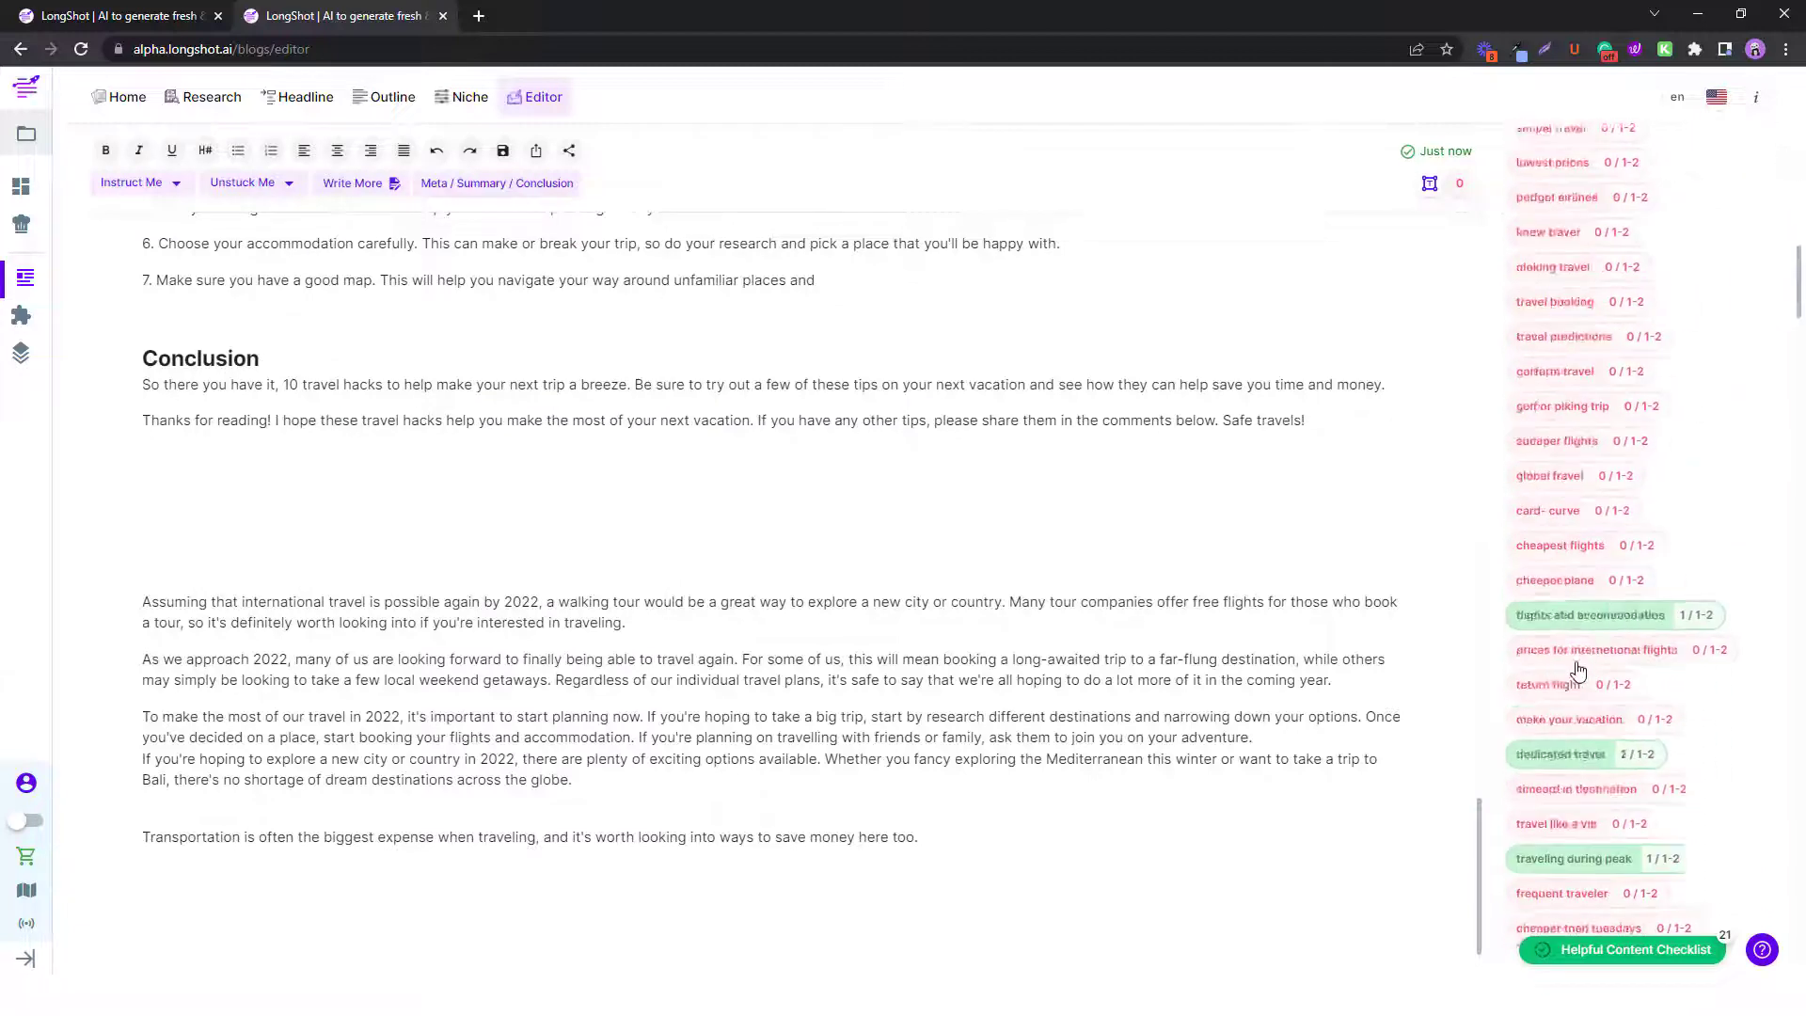
pyautogui.scroll(13, 1578, 669)
# Examine the popular and competitor subheadlines in the research for Travel Hacks 2022.
pyautogui.click(1705, 158)
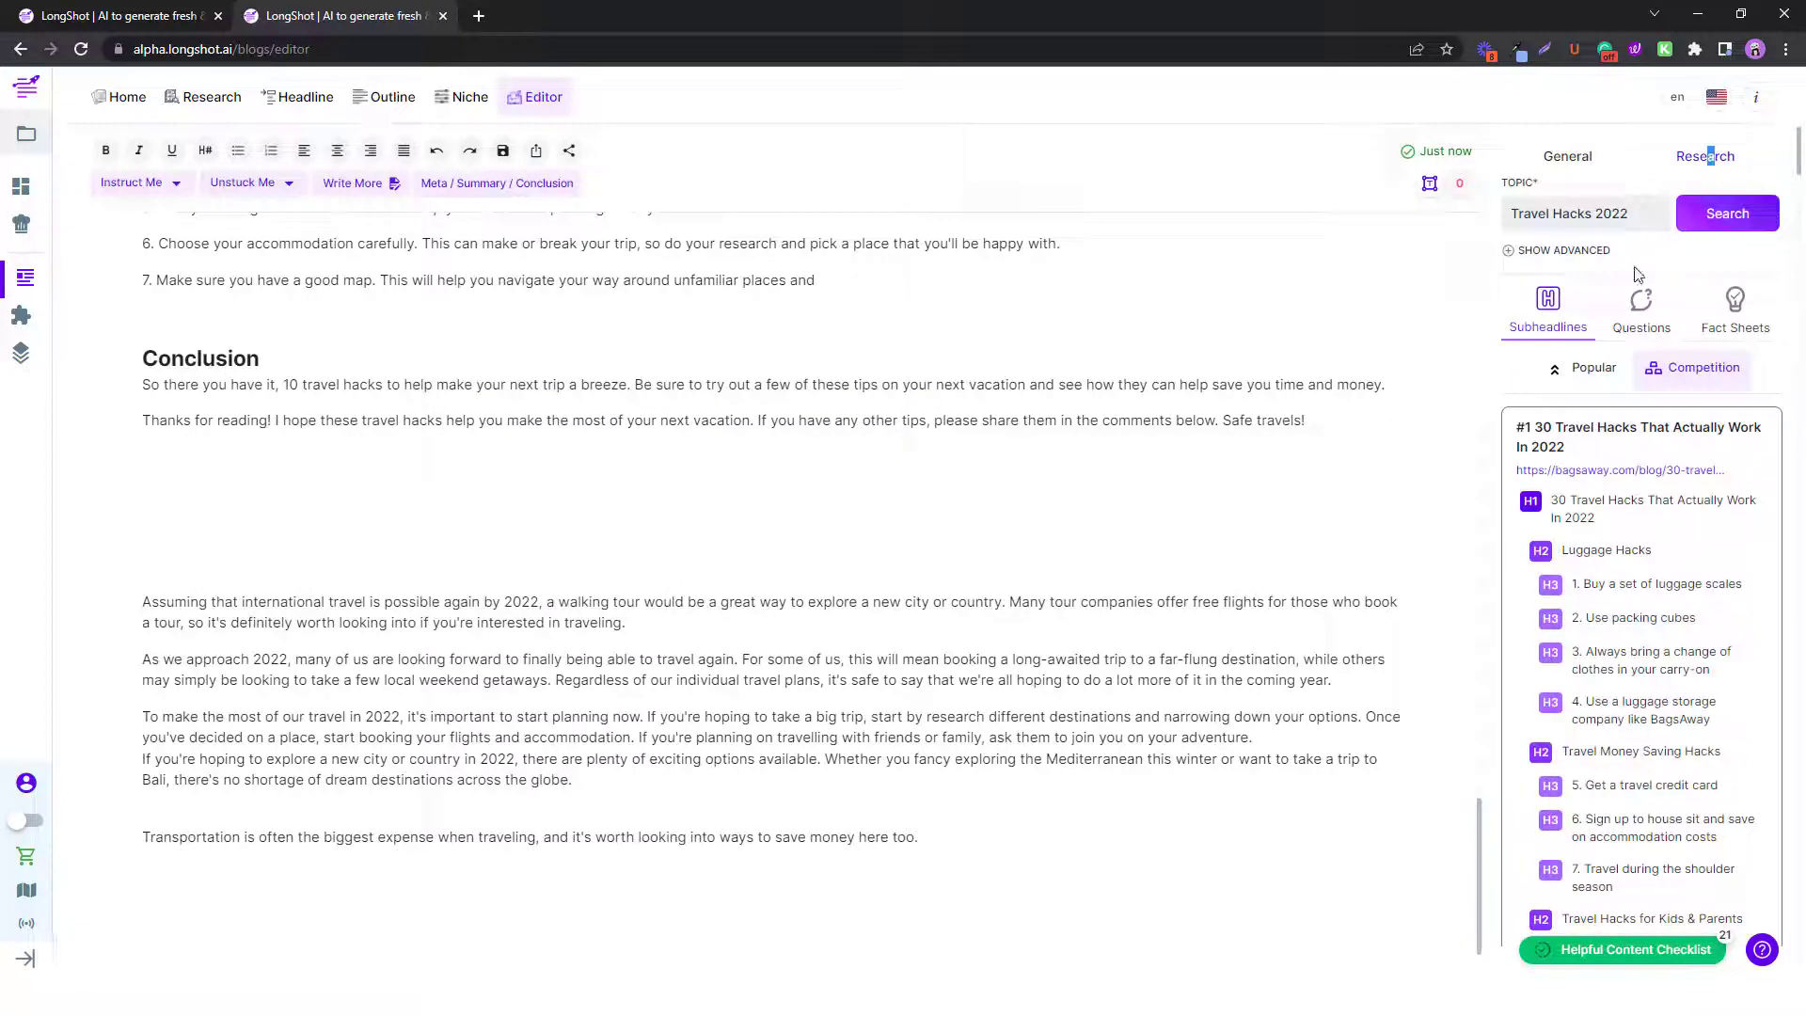
pyautogui.click(1589, 371)
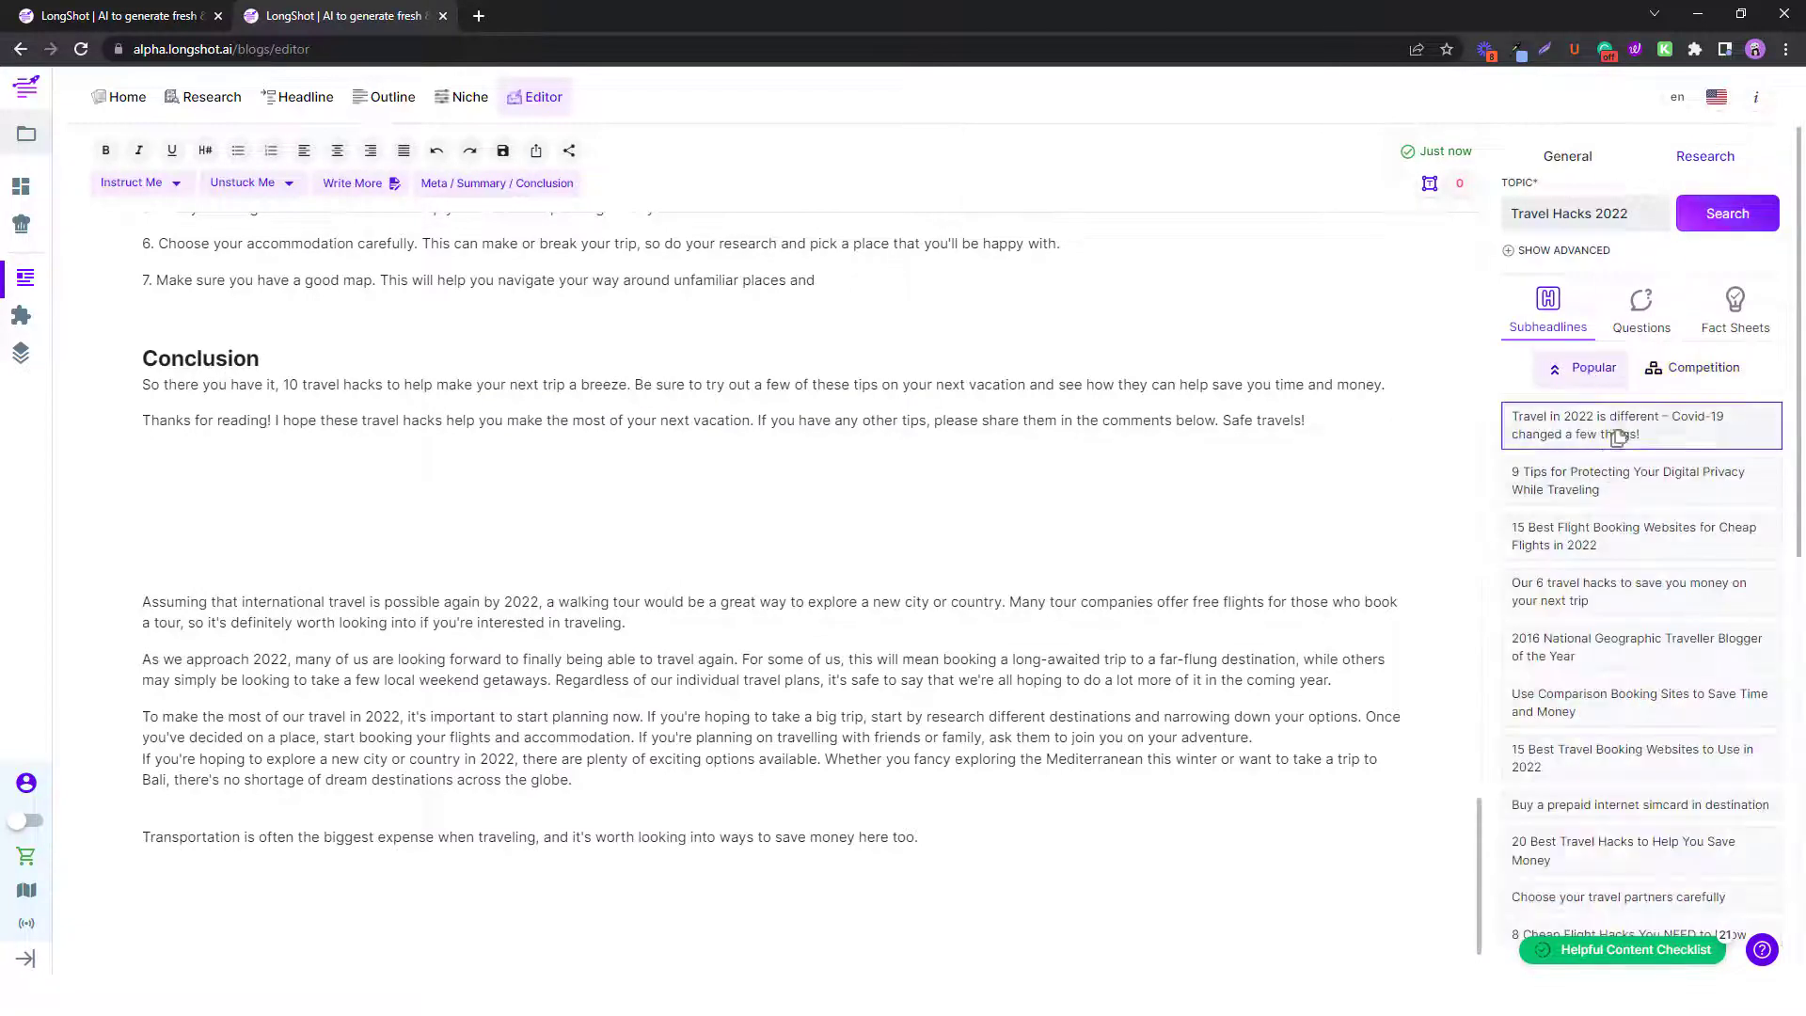
pyautogui.click(1670, 378)
pyautogui.scroll(-8, 1655, 621)
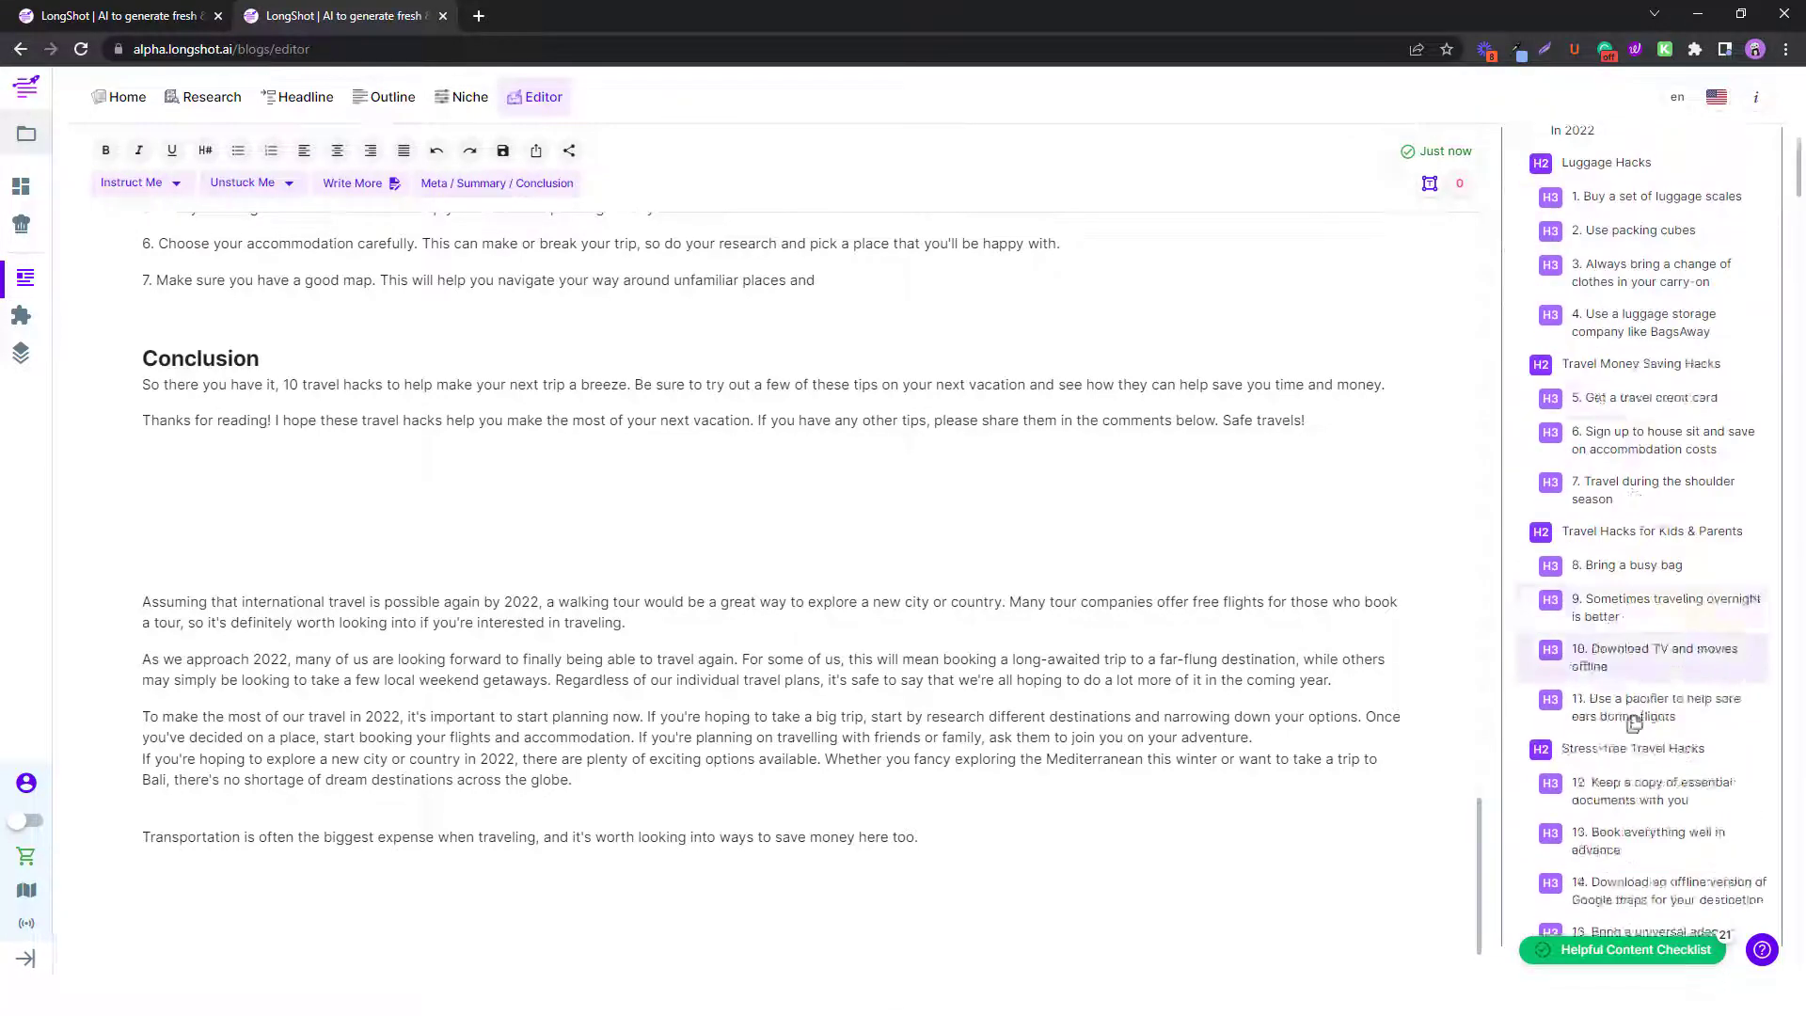
pyautogui.scroll(3, 216, 452)
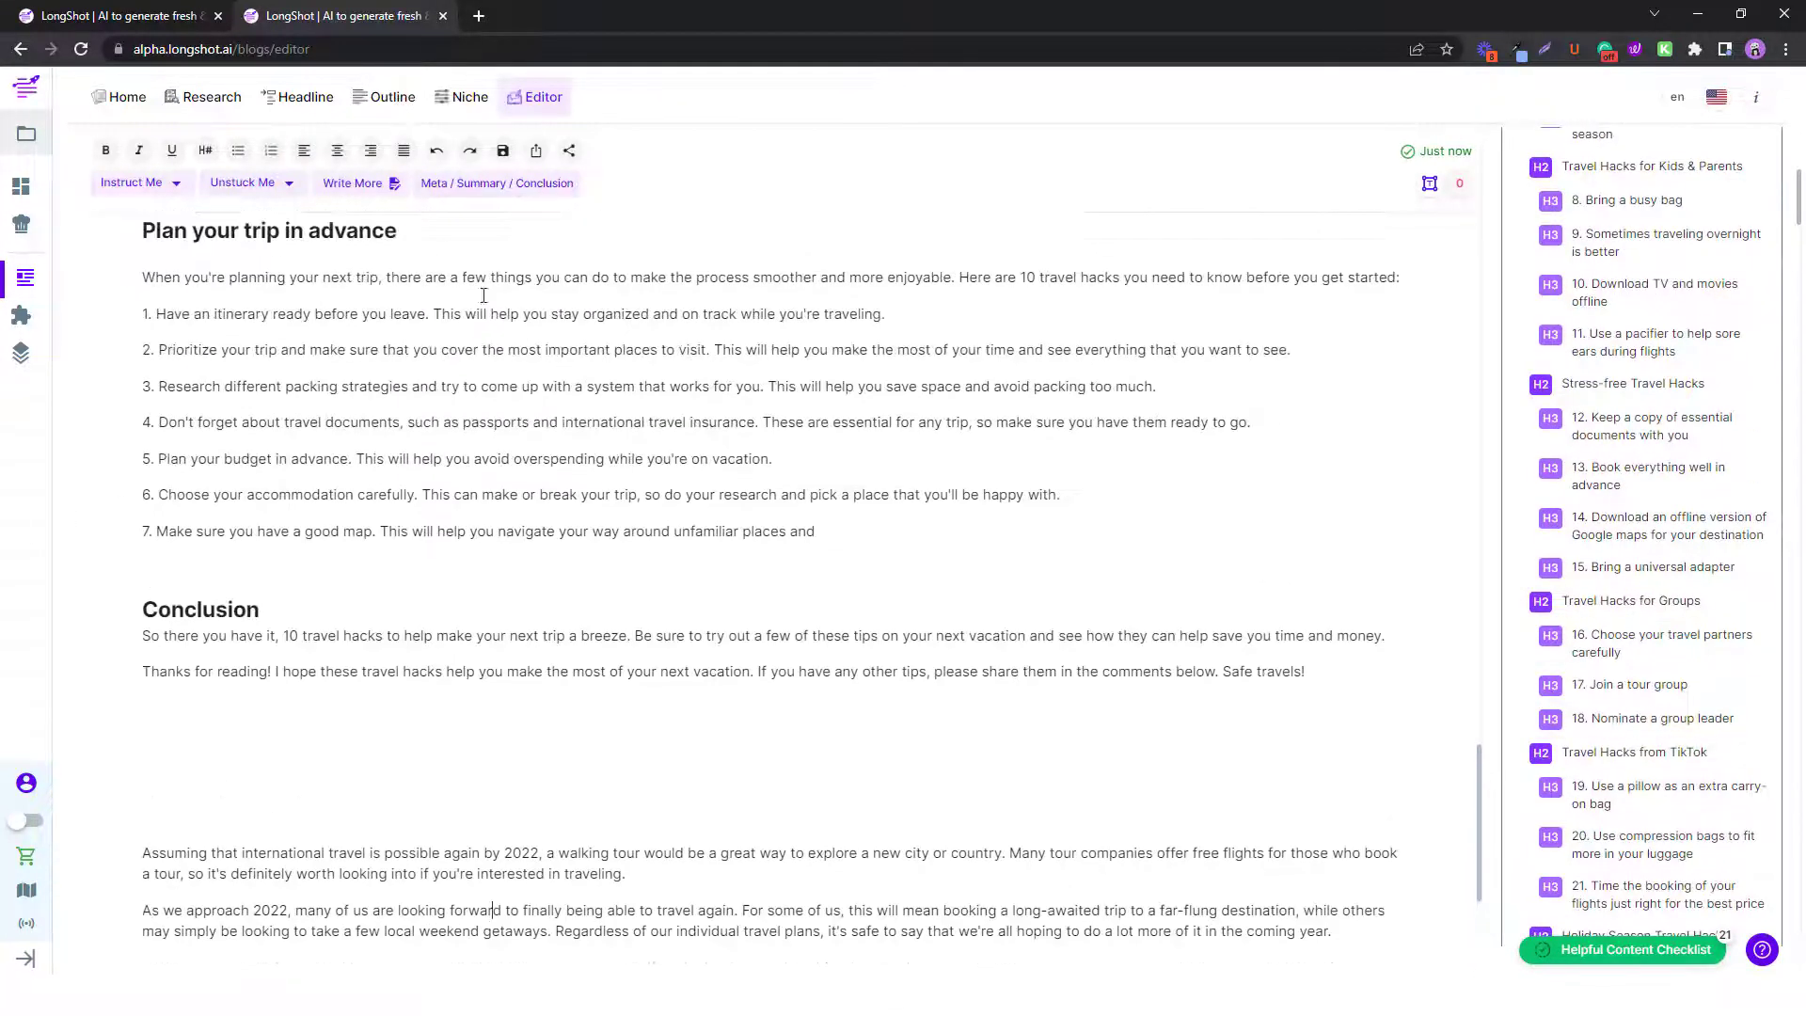
# Generate an AI meta description for the article without extra context and copy it.
pyautogui.click(447, 182)
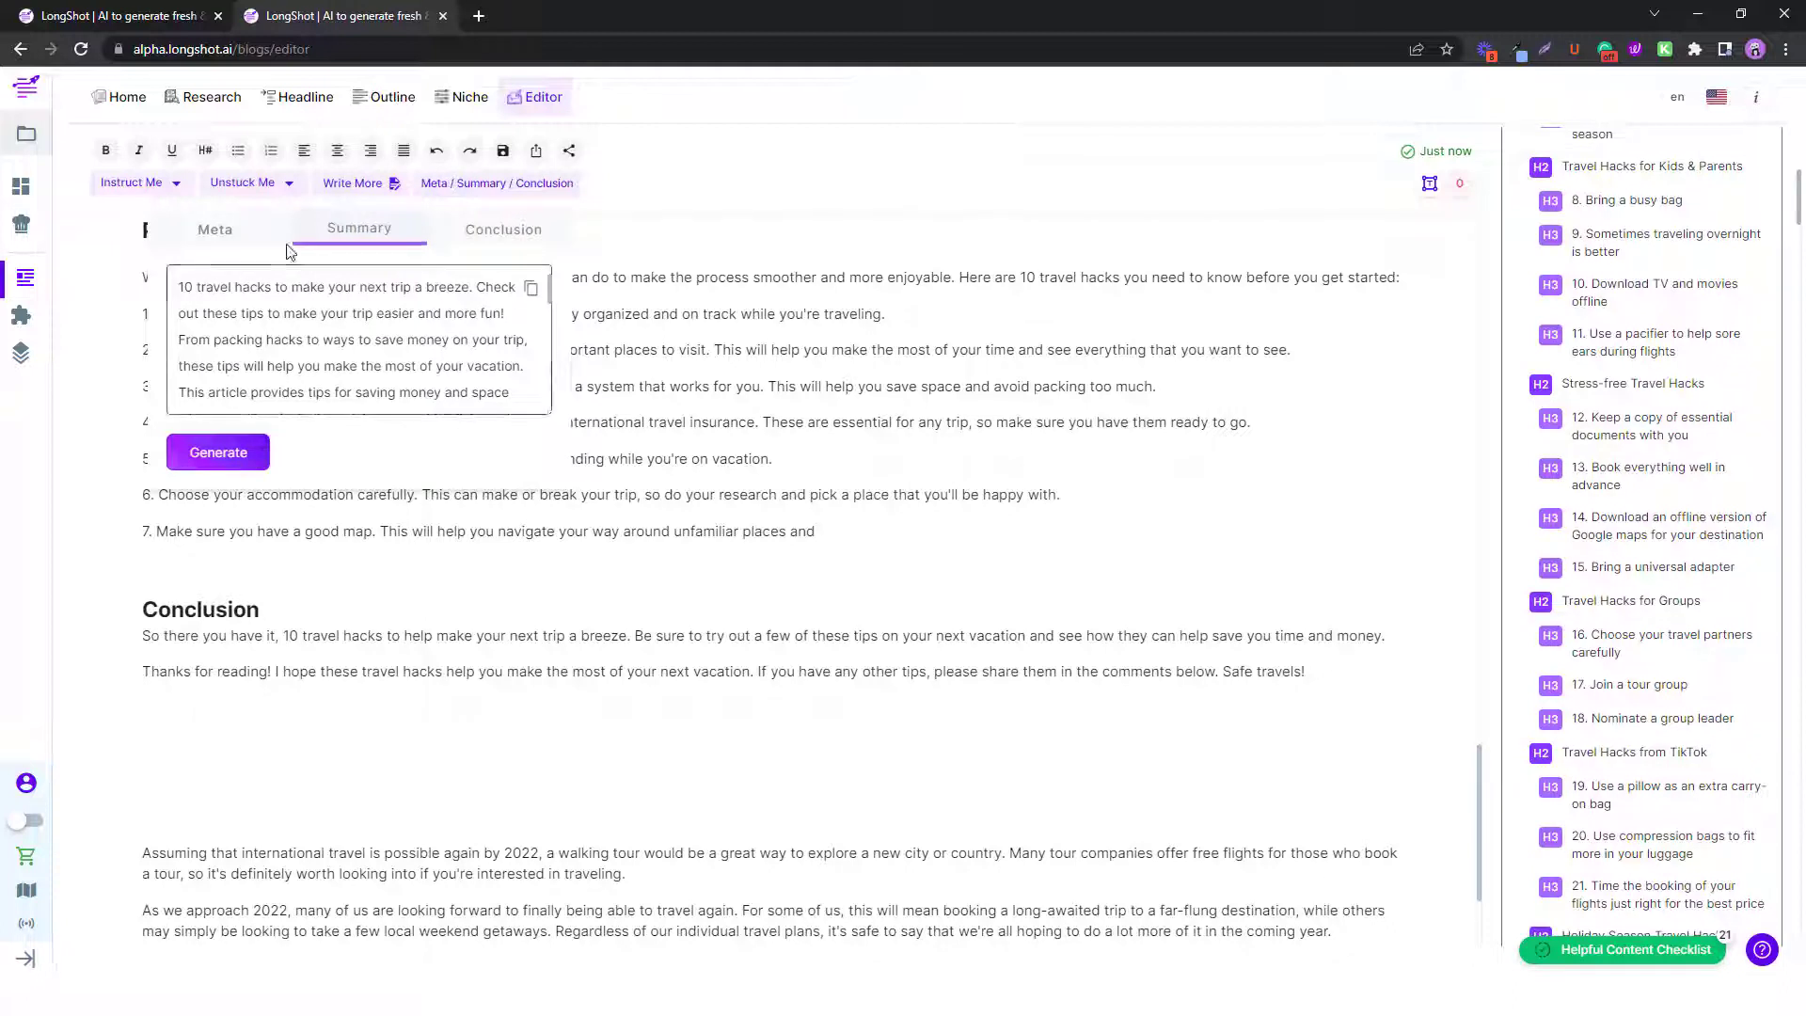
pyautogui.click(214, 228)
pyautogui.click(295, 324)
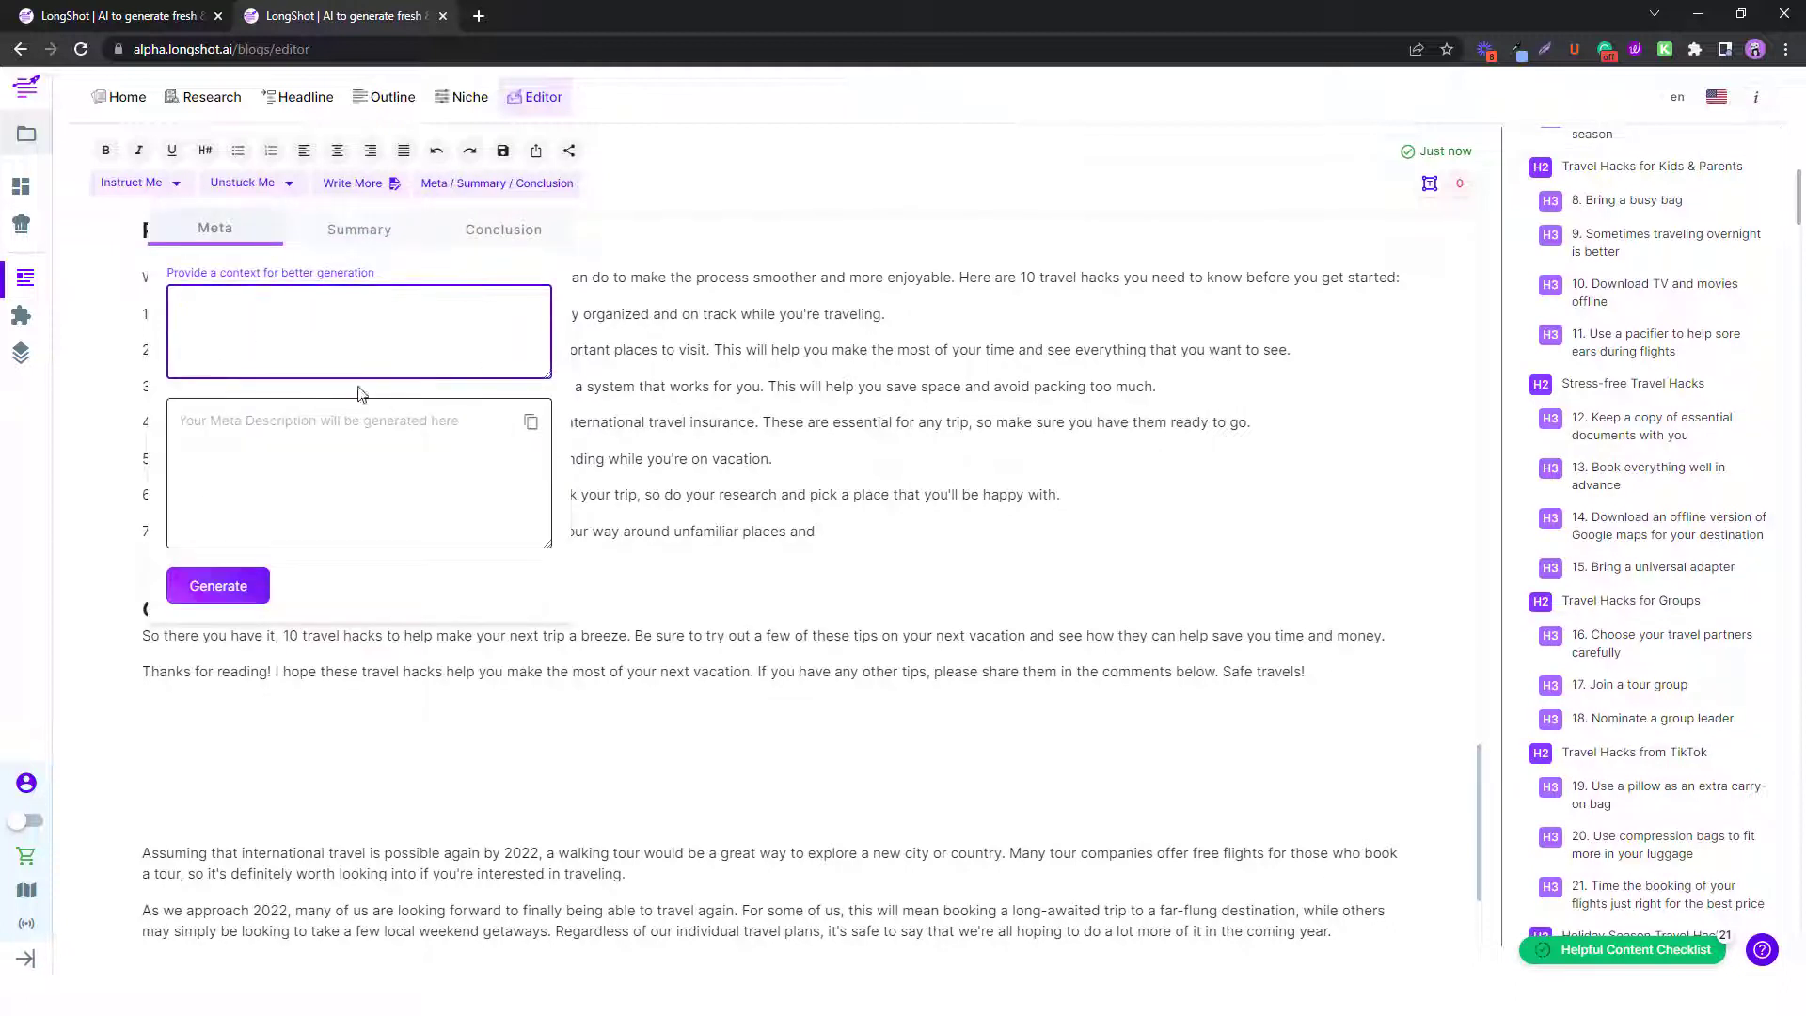
pyautogui.click(222, 586)
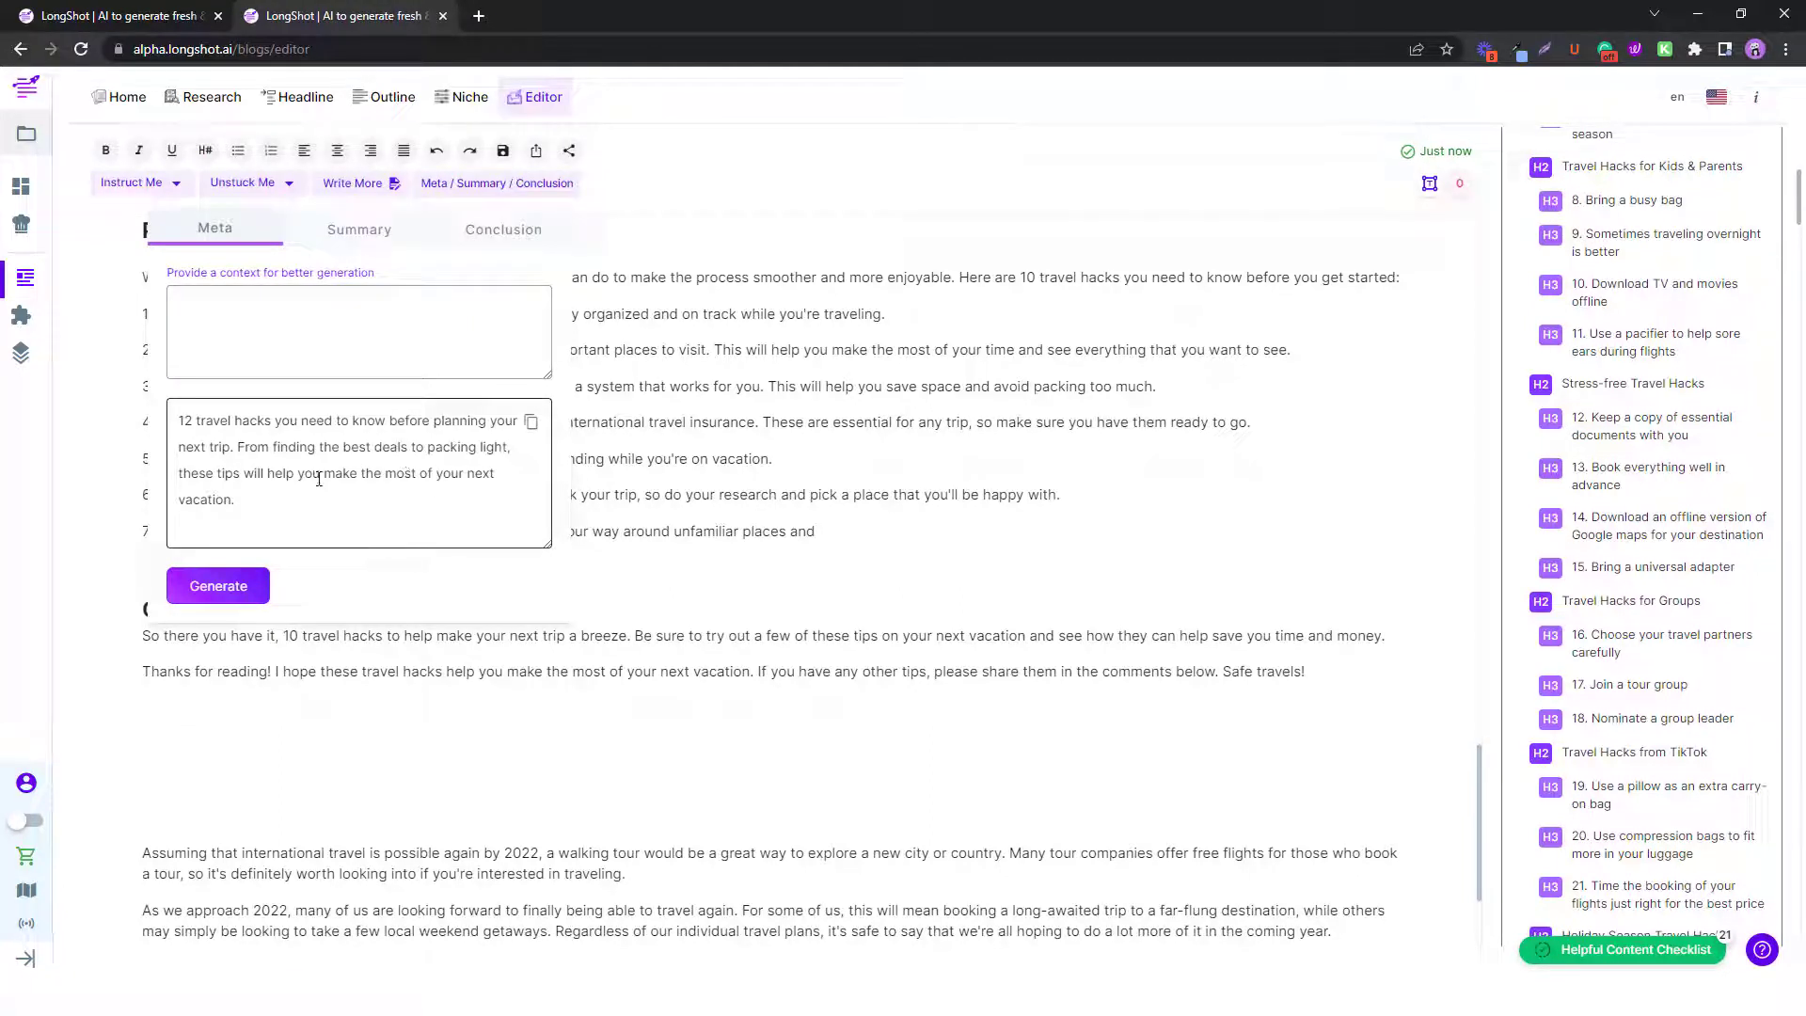
pyautogui.click(532, 425)
# Add a line labelled "Meta Description:" between the article title and the introduction, and insert the copied meta description after the label.
pyautogui.scroll(10, 460, 433)
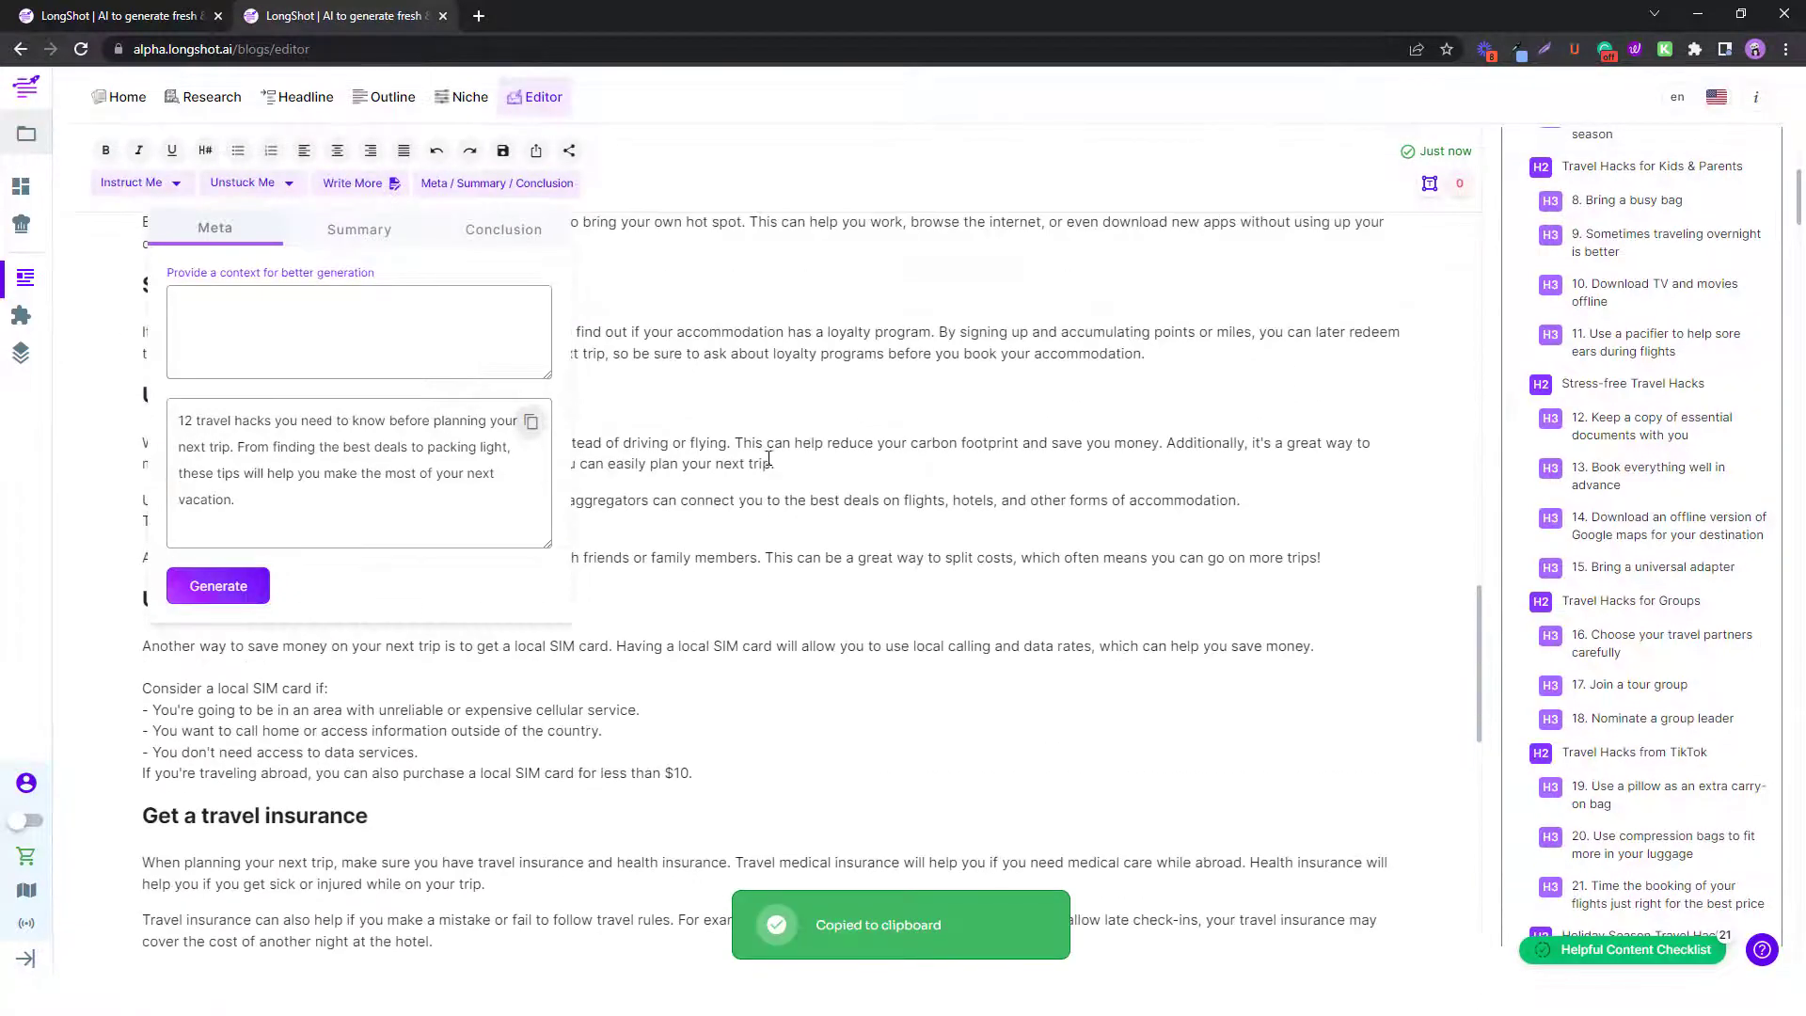
pyautogui.scroll(4, 461, 432)
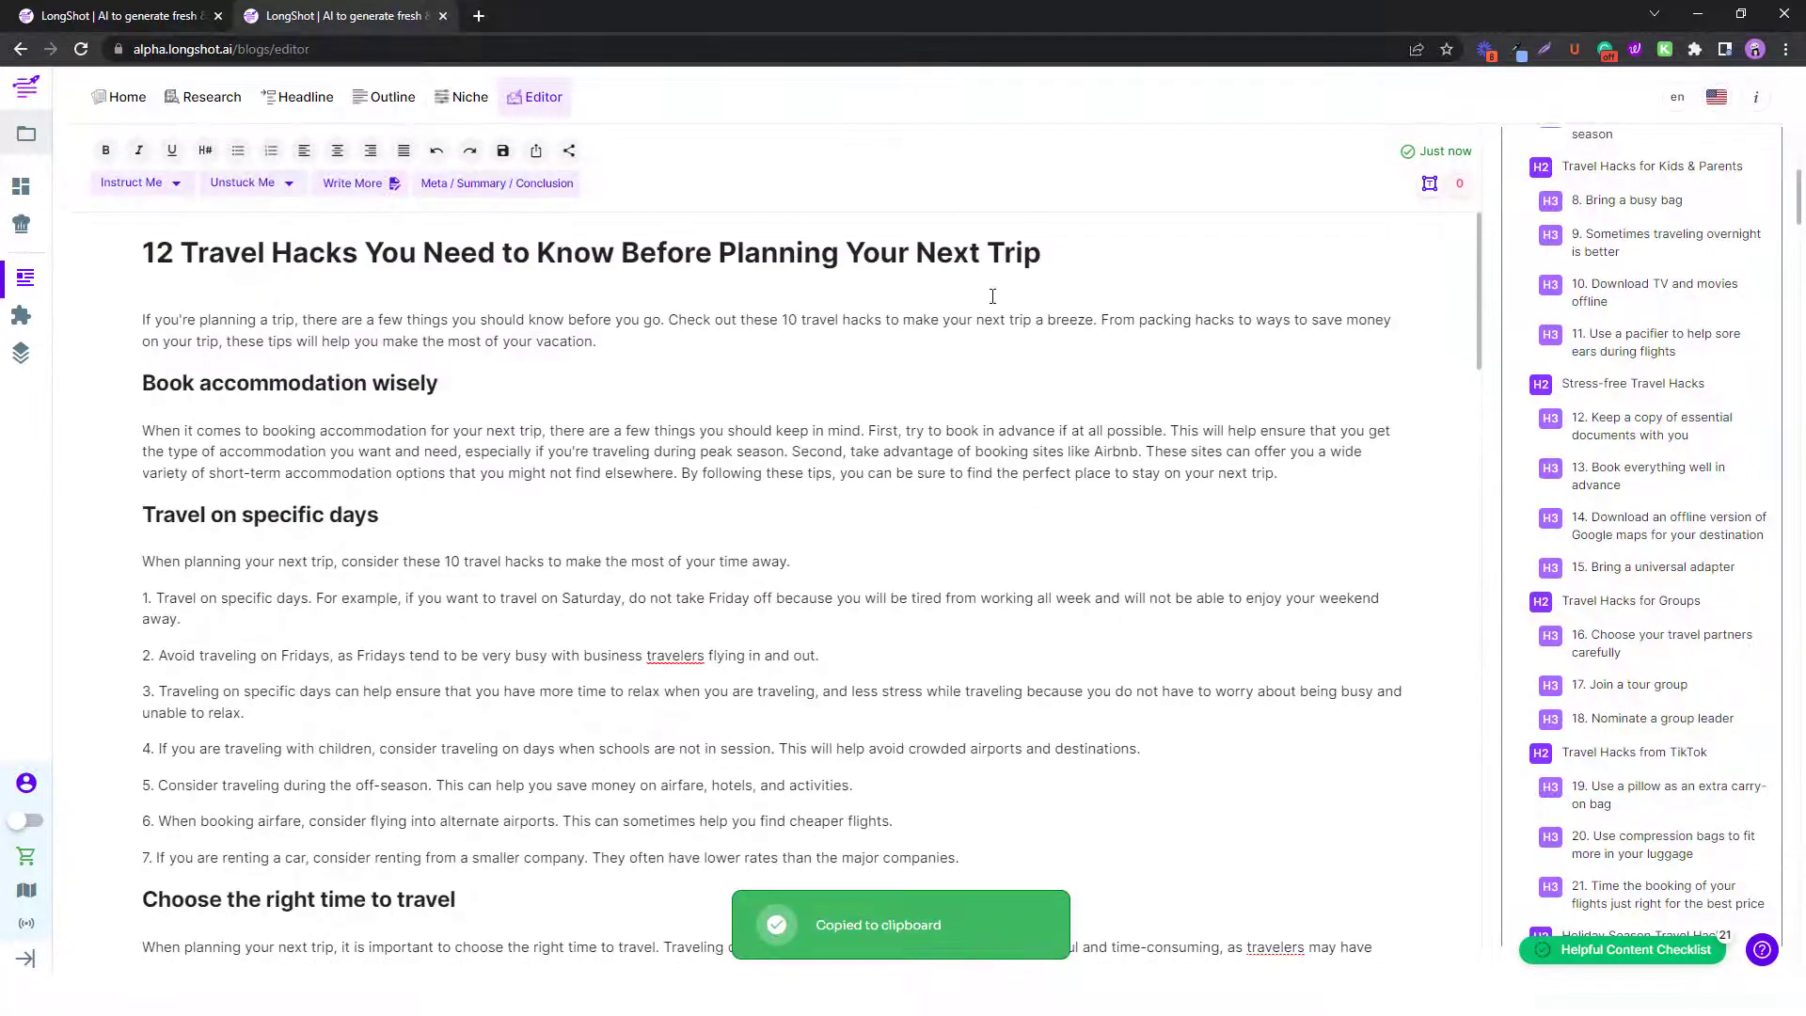
pyautogui.press('Return')
pyautogui.write('Meta')
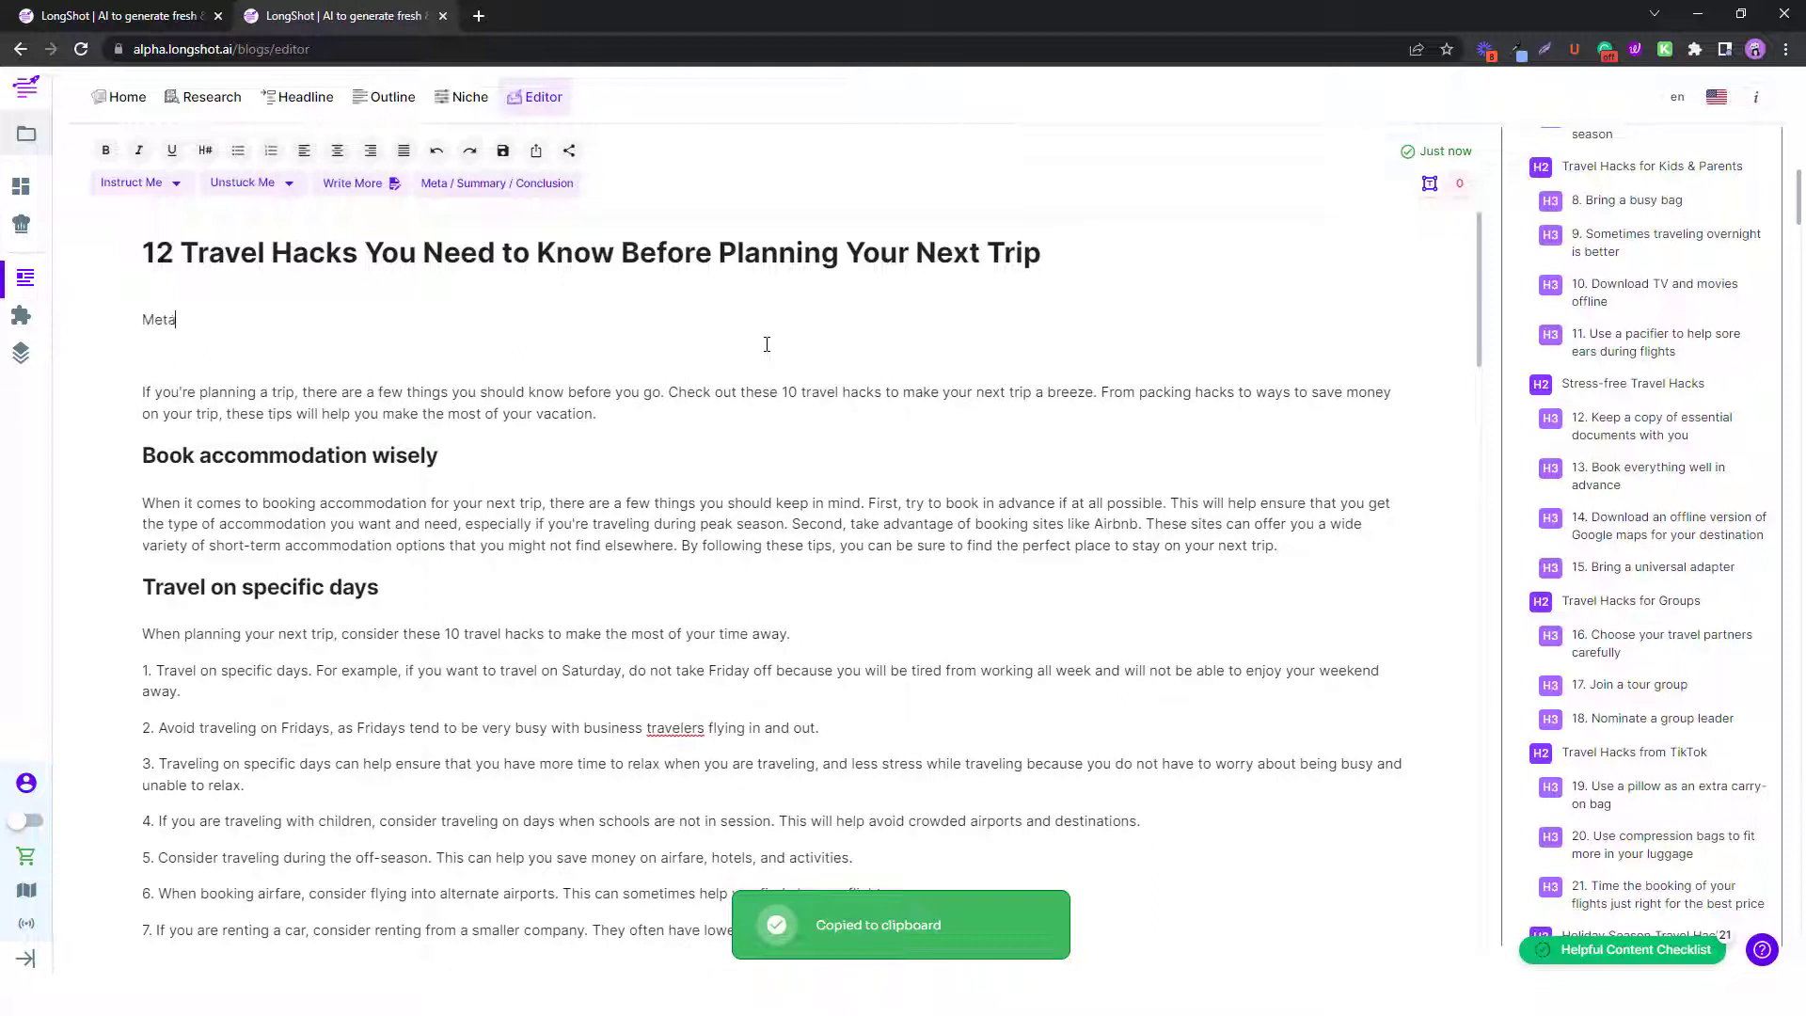
pyautogui.write(' Descript')
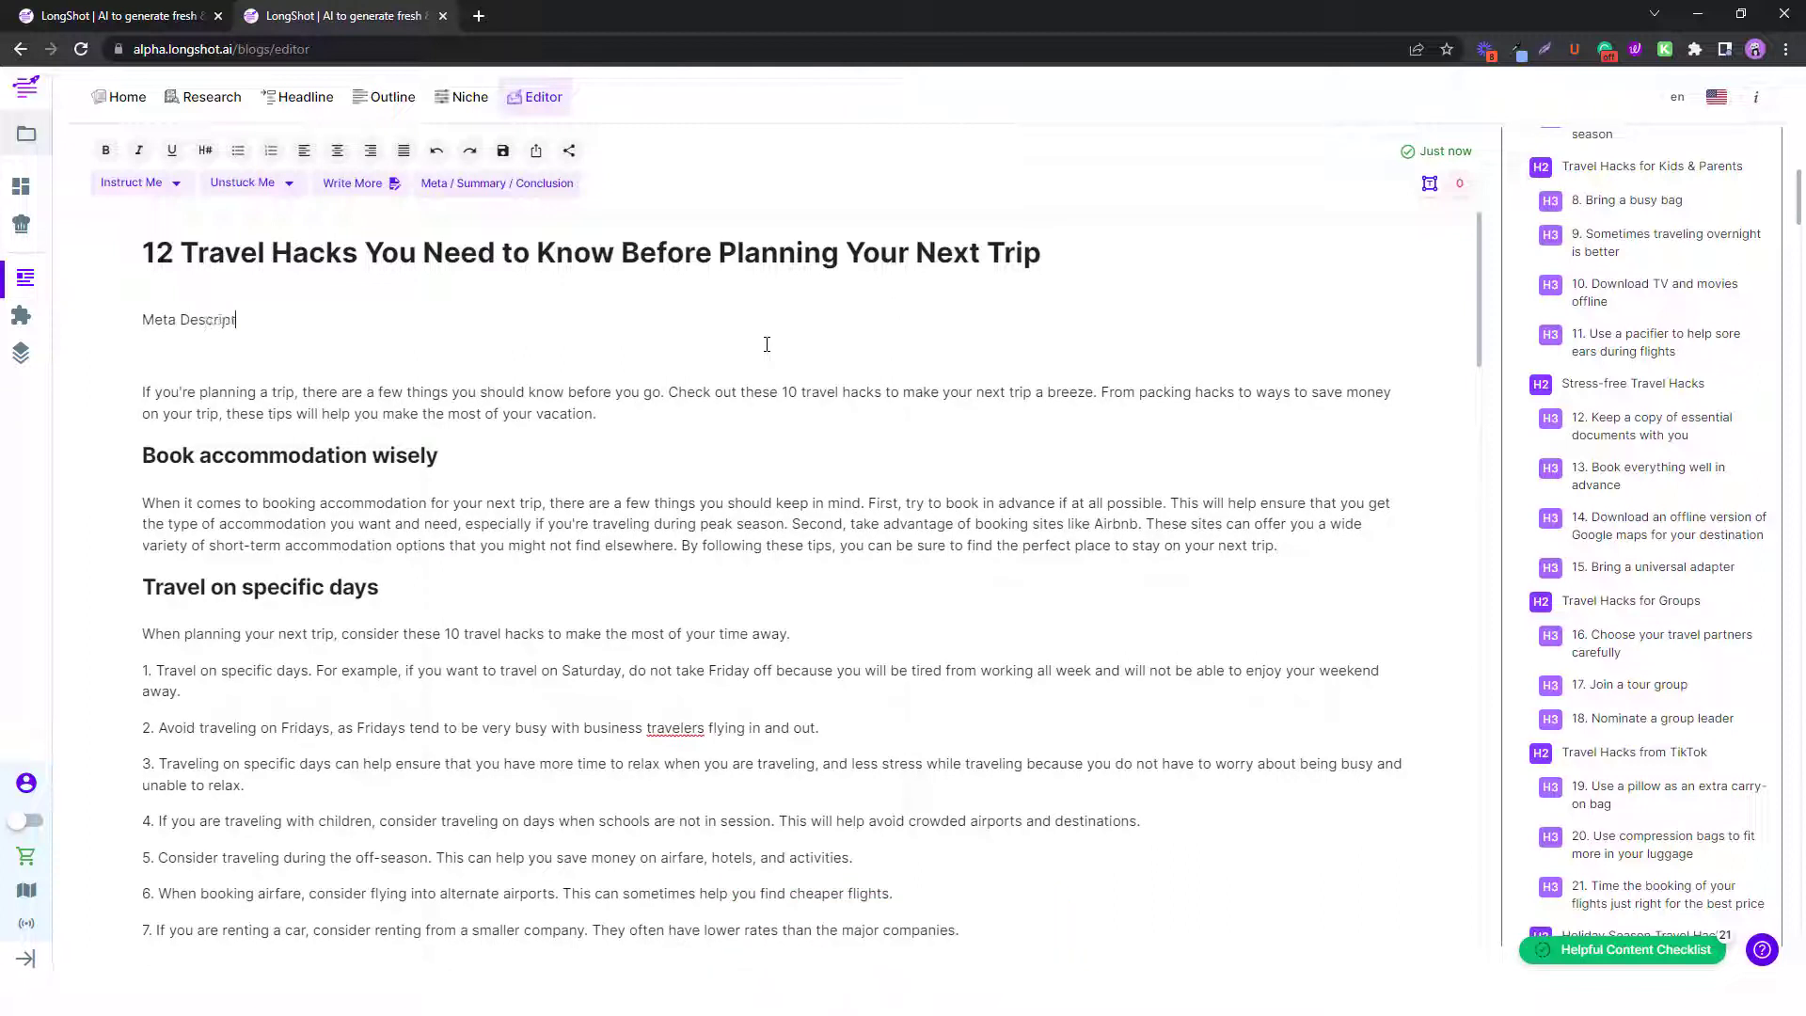
pyautogui.write('ion:')
pyautogui.hotkey('ctrl', 'v')
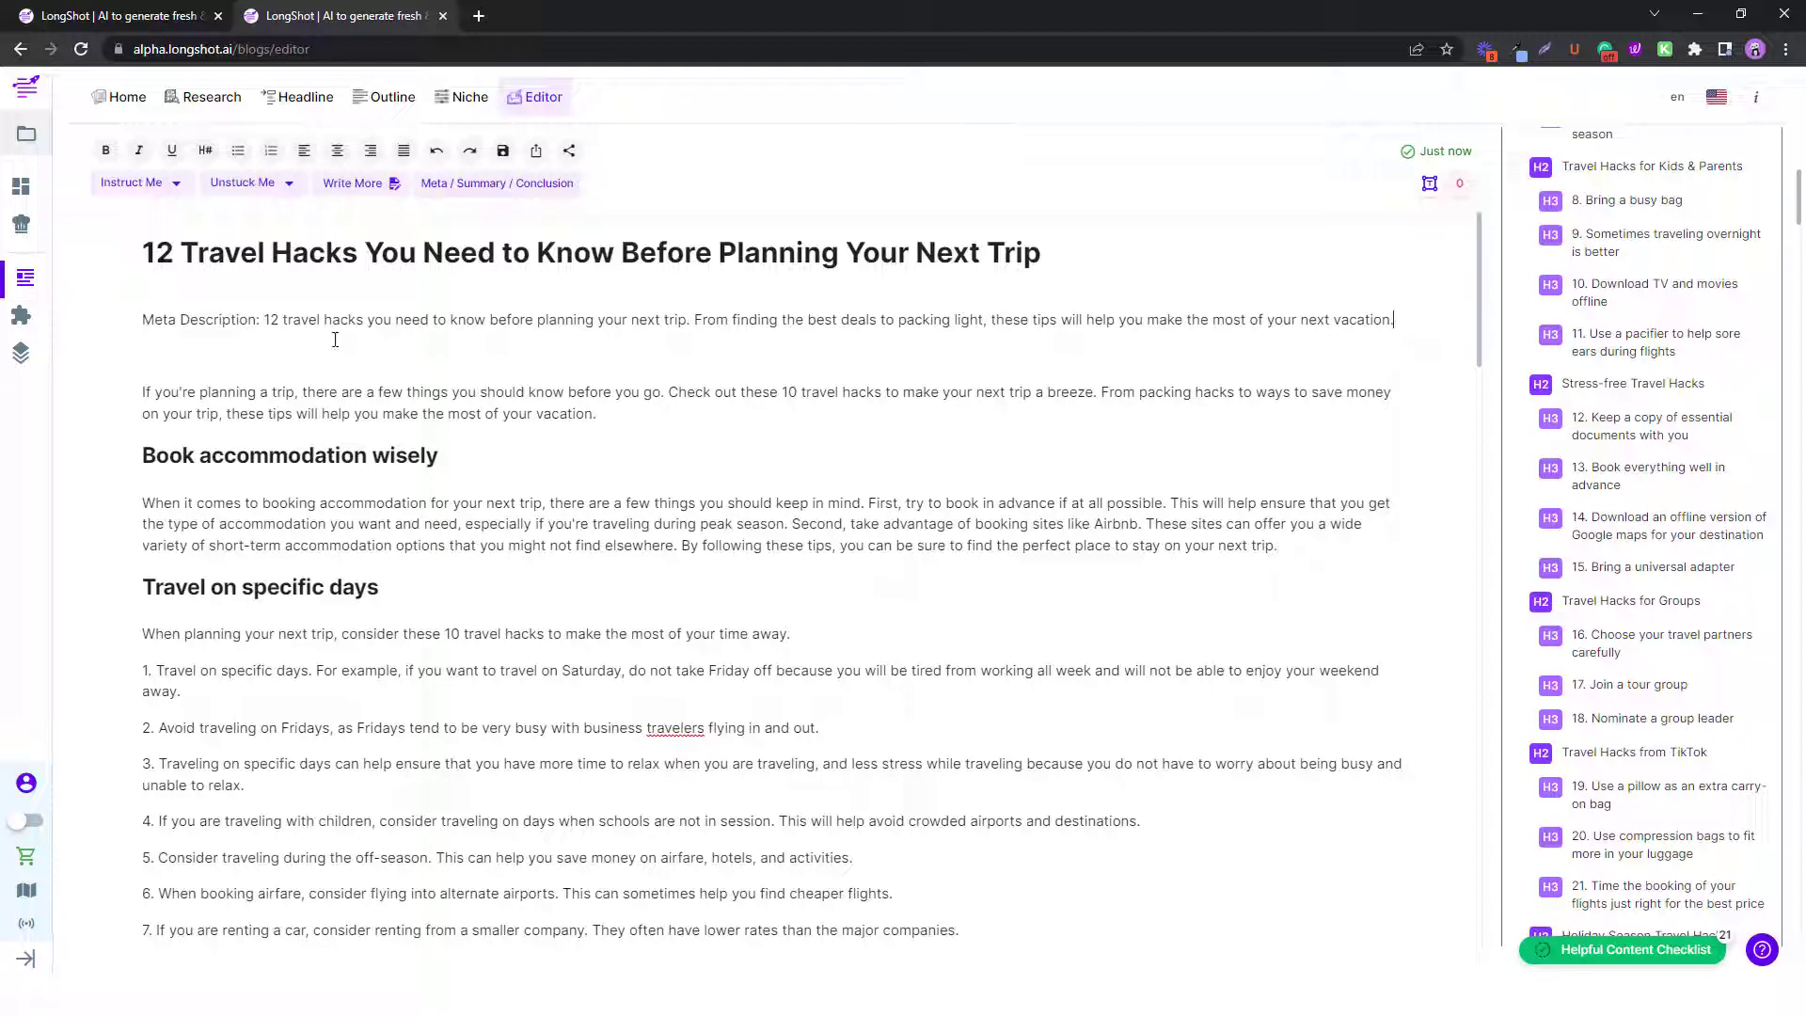
# Make the "Meta Description:" label under the title bold.
pyautogui.moveTo(260, 322); pyautogui.dragTo(142, 317)
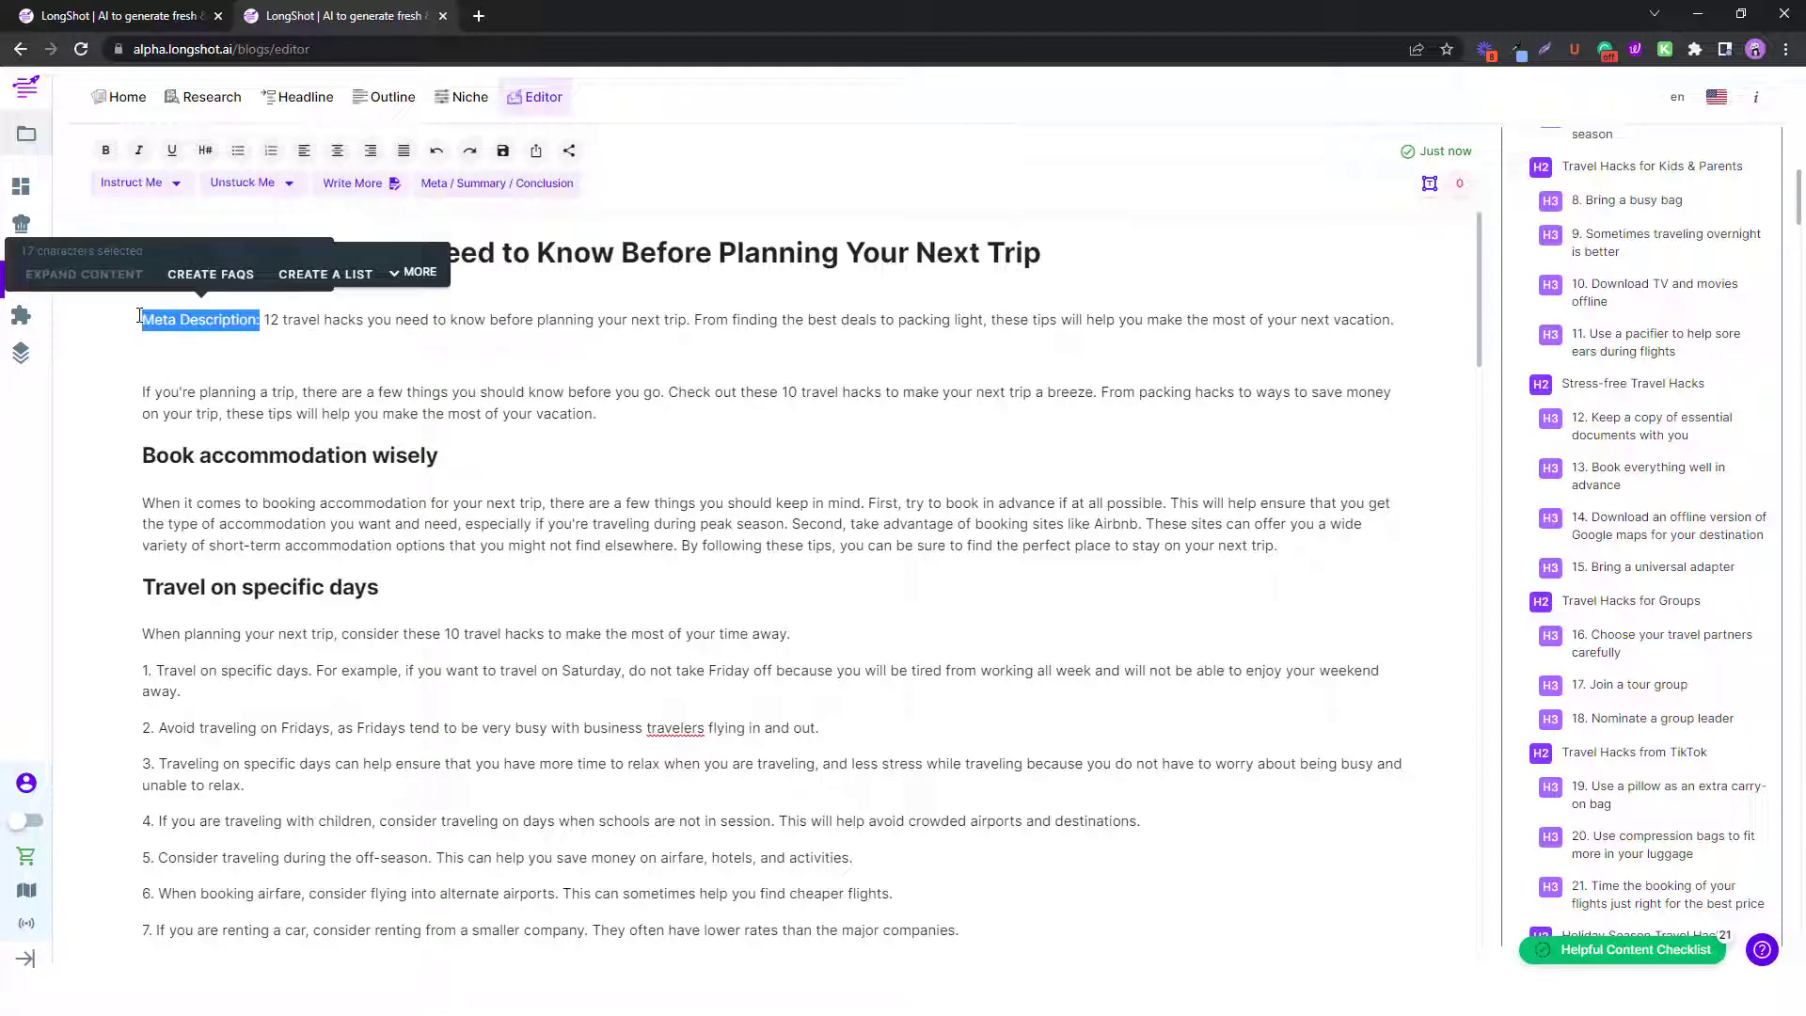
pyautogui.hotkey('ctrl', 'b')
pyautogui.click(449, 398)
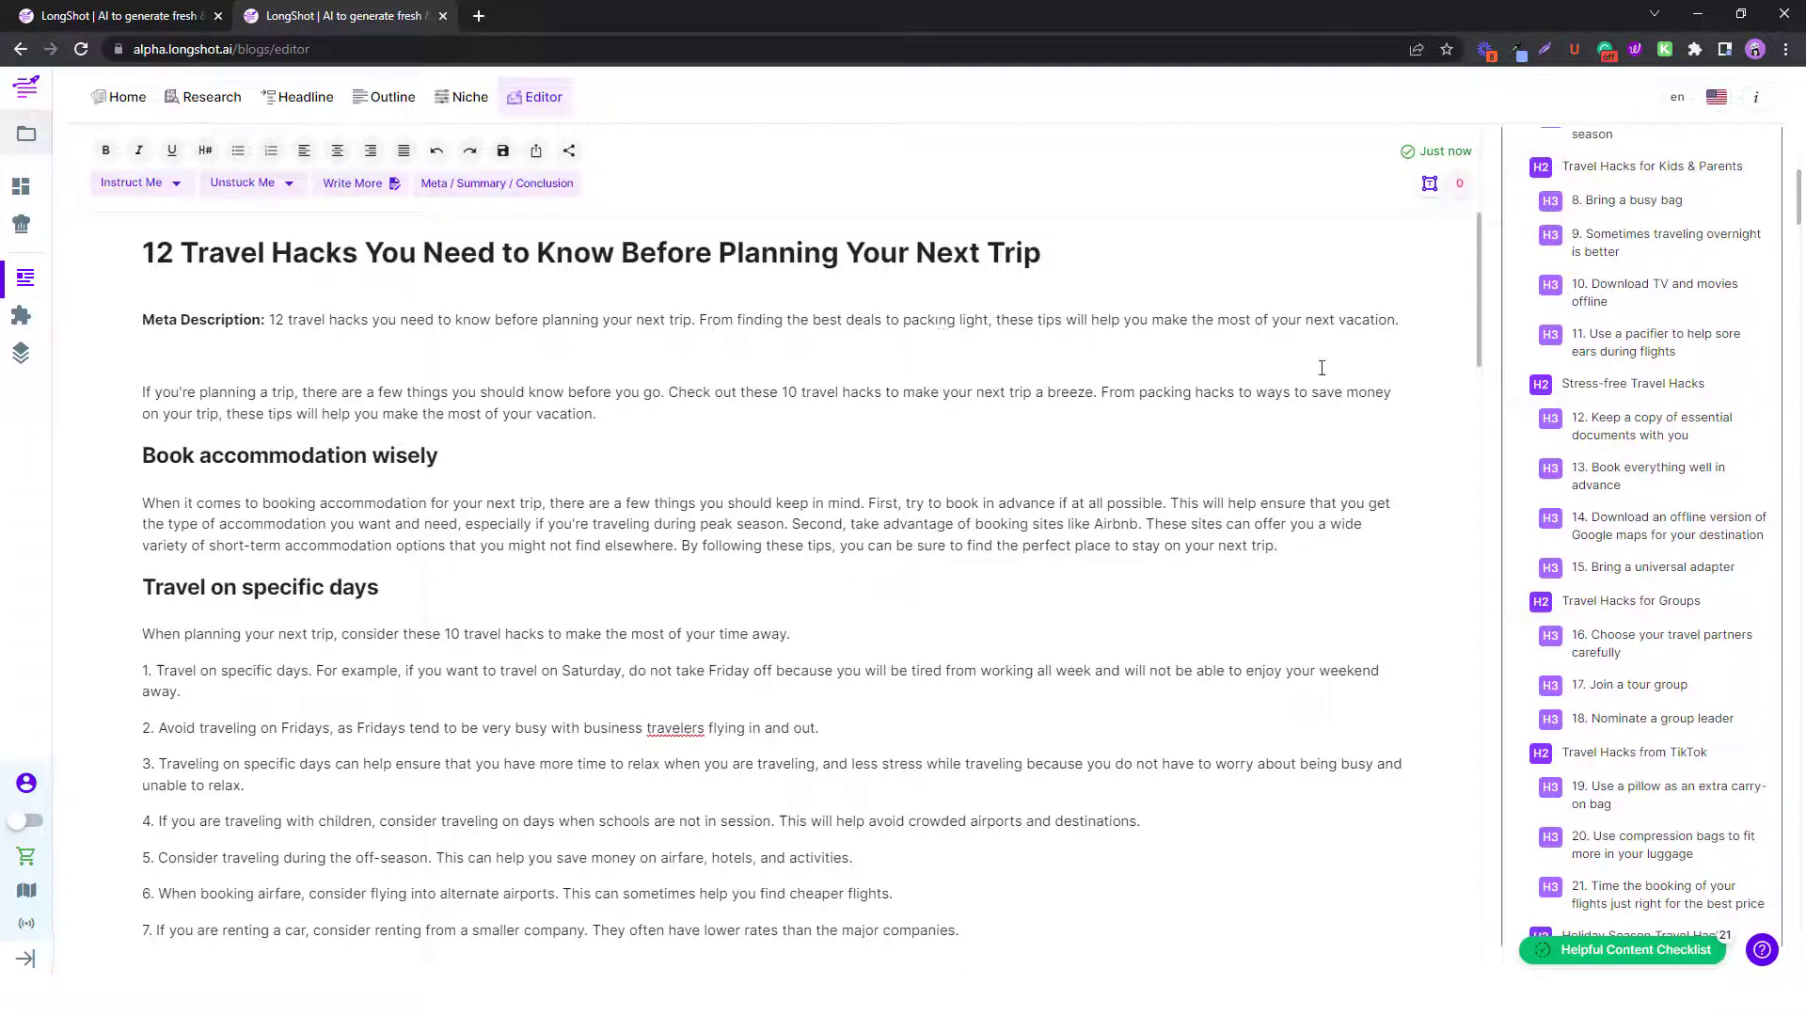
# Check the article's performance and the competitors' Semantic Ranking, and go back to editing.
pyautogui.scroll(7, 1627, 284)
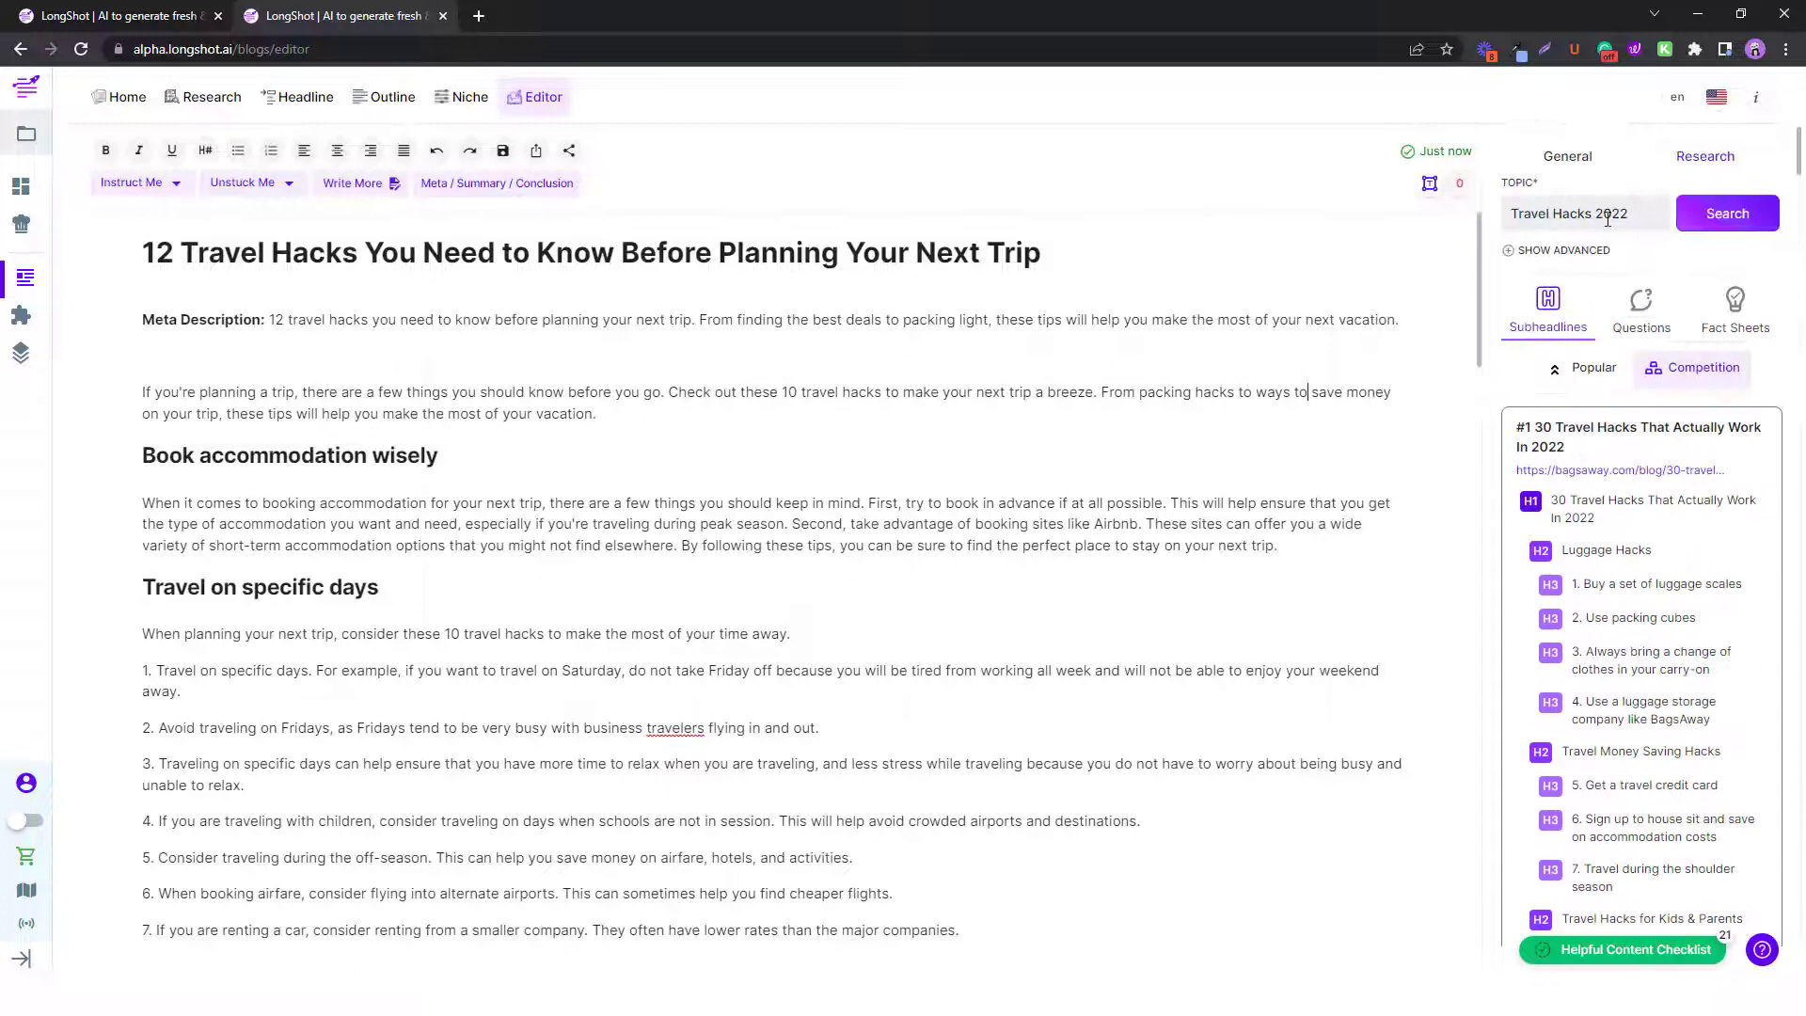
pyautogui.click(1564, 159)
pyautogui.click(1532, 331)
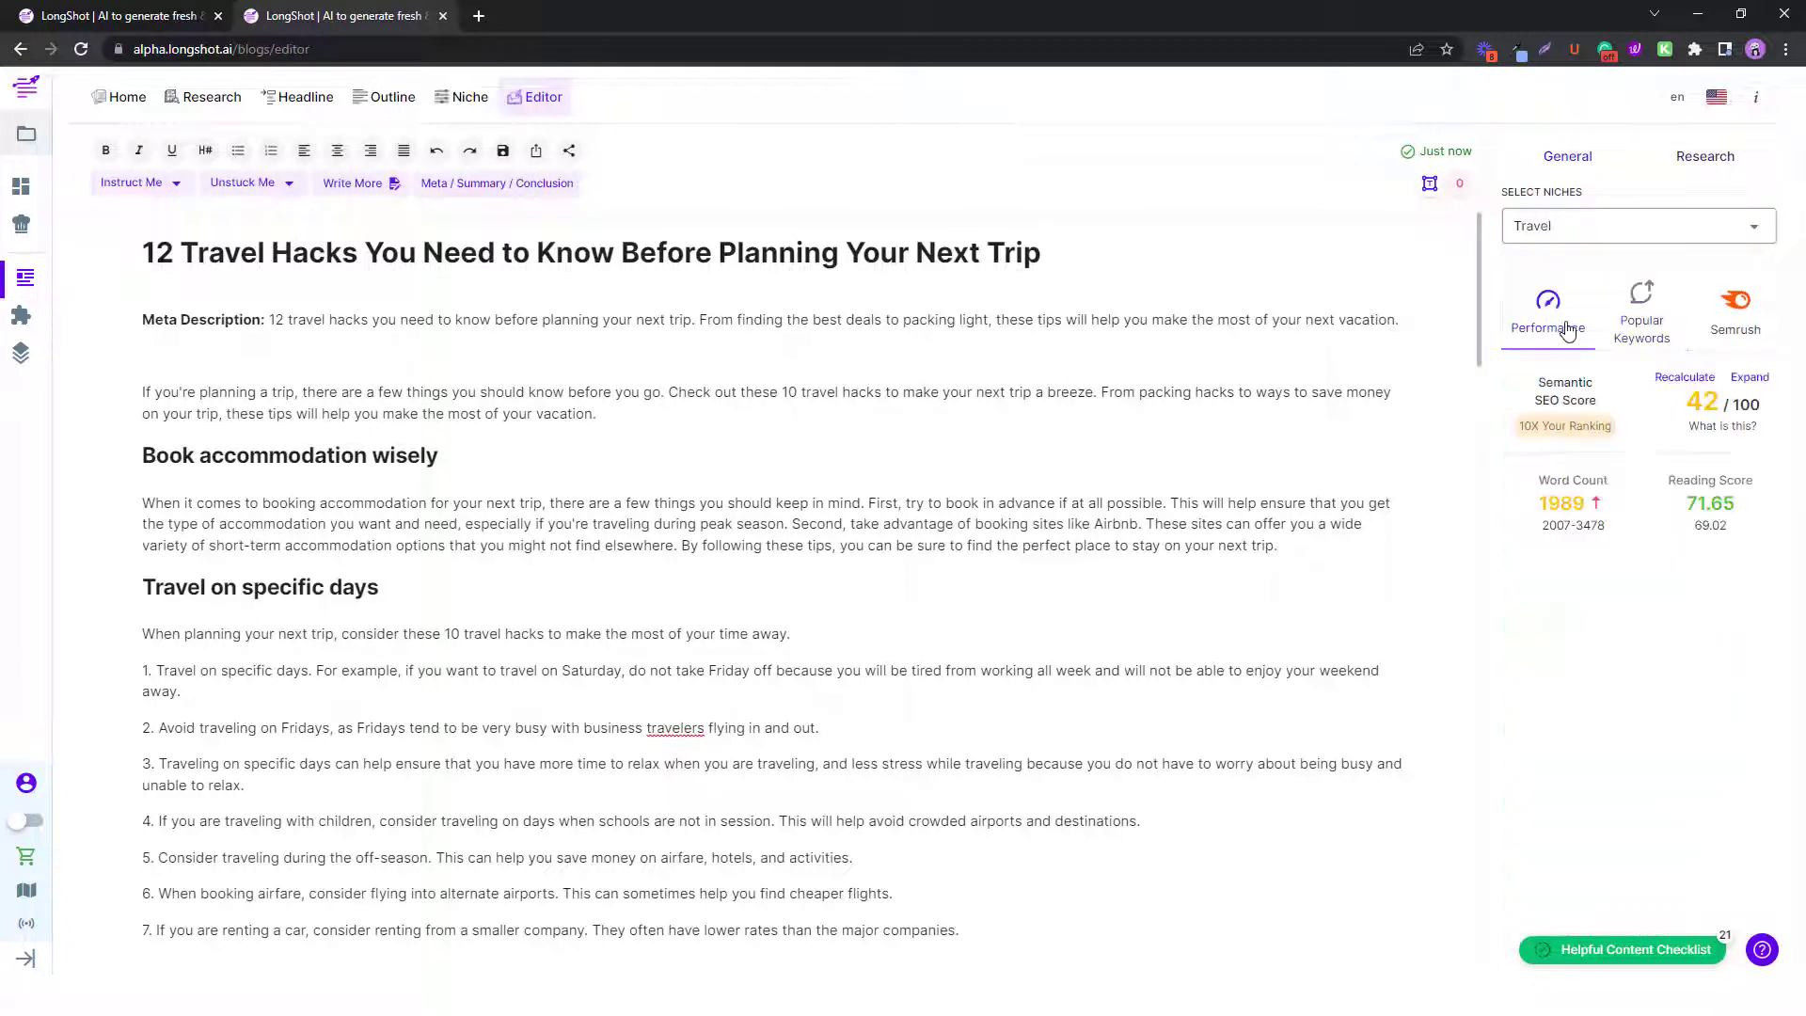
pyautogui.click(1749, 377)
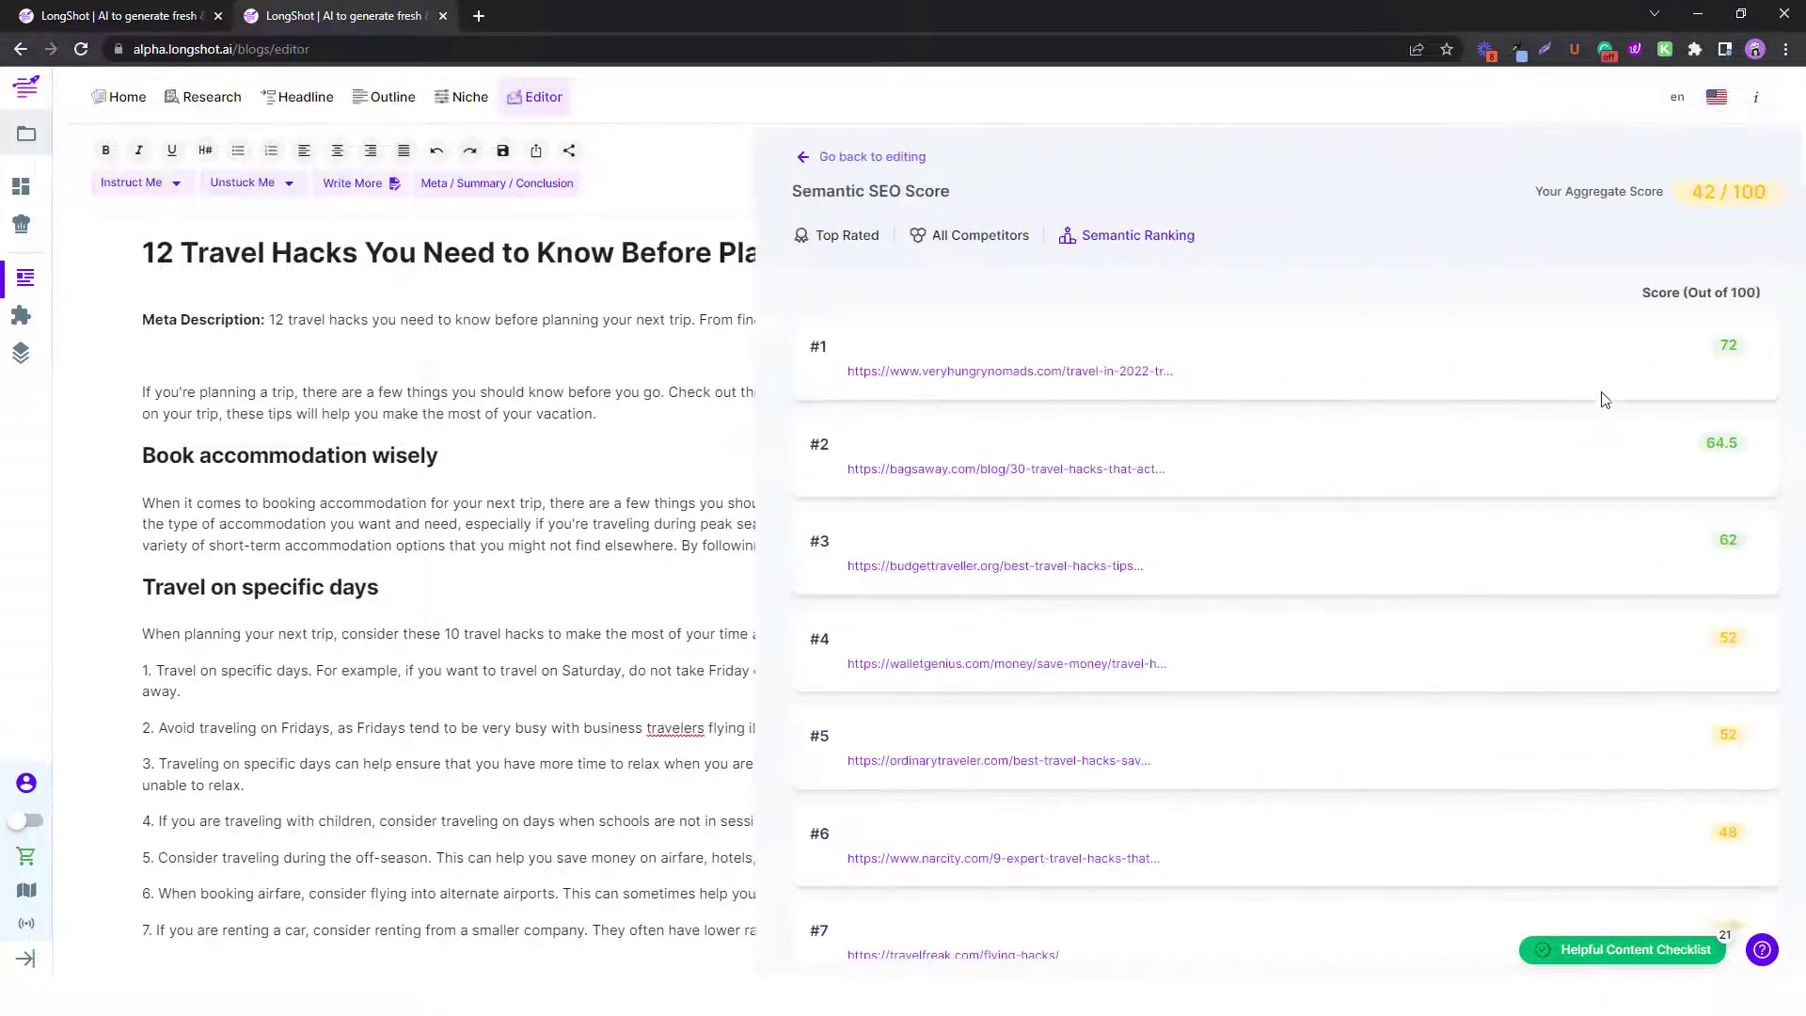
pyautogui.click(819, 156)
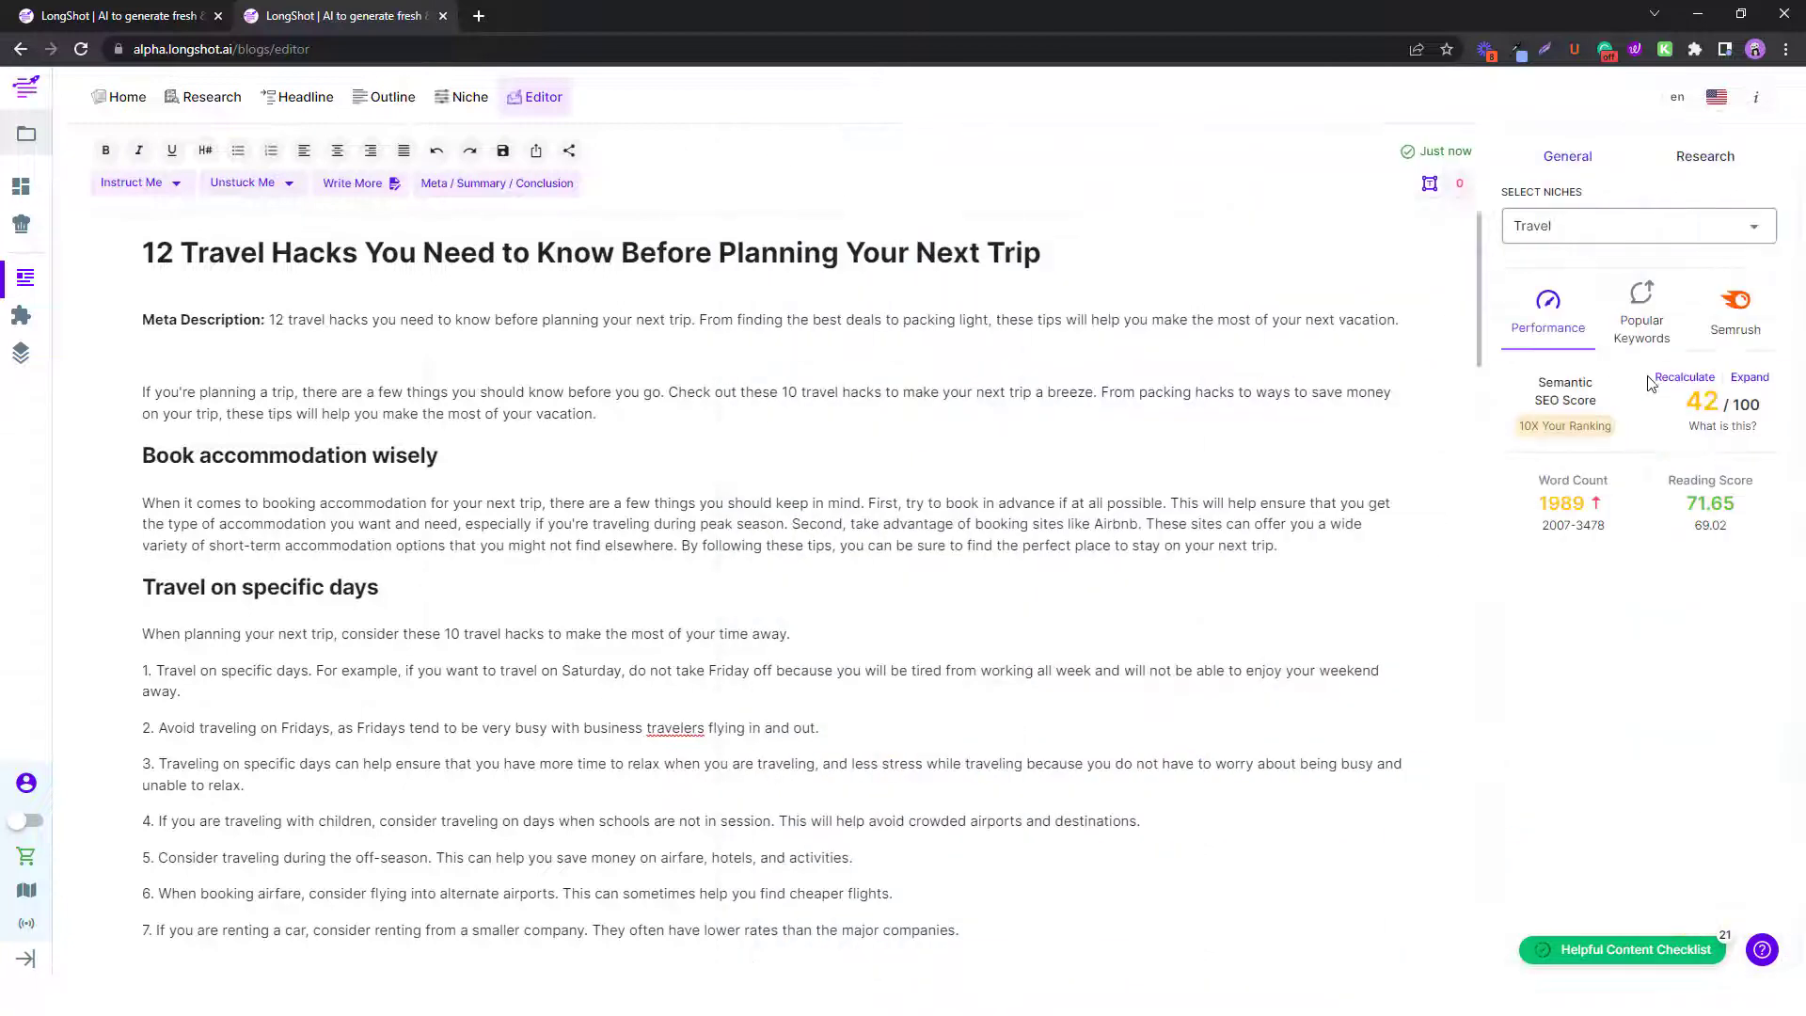
# Recalculate the article's Semantic SEO Score and look through the text while it updates.
pyautogui.click(1682, 377)
pyautogui.scroll(-3, 698, 600)
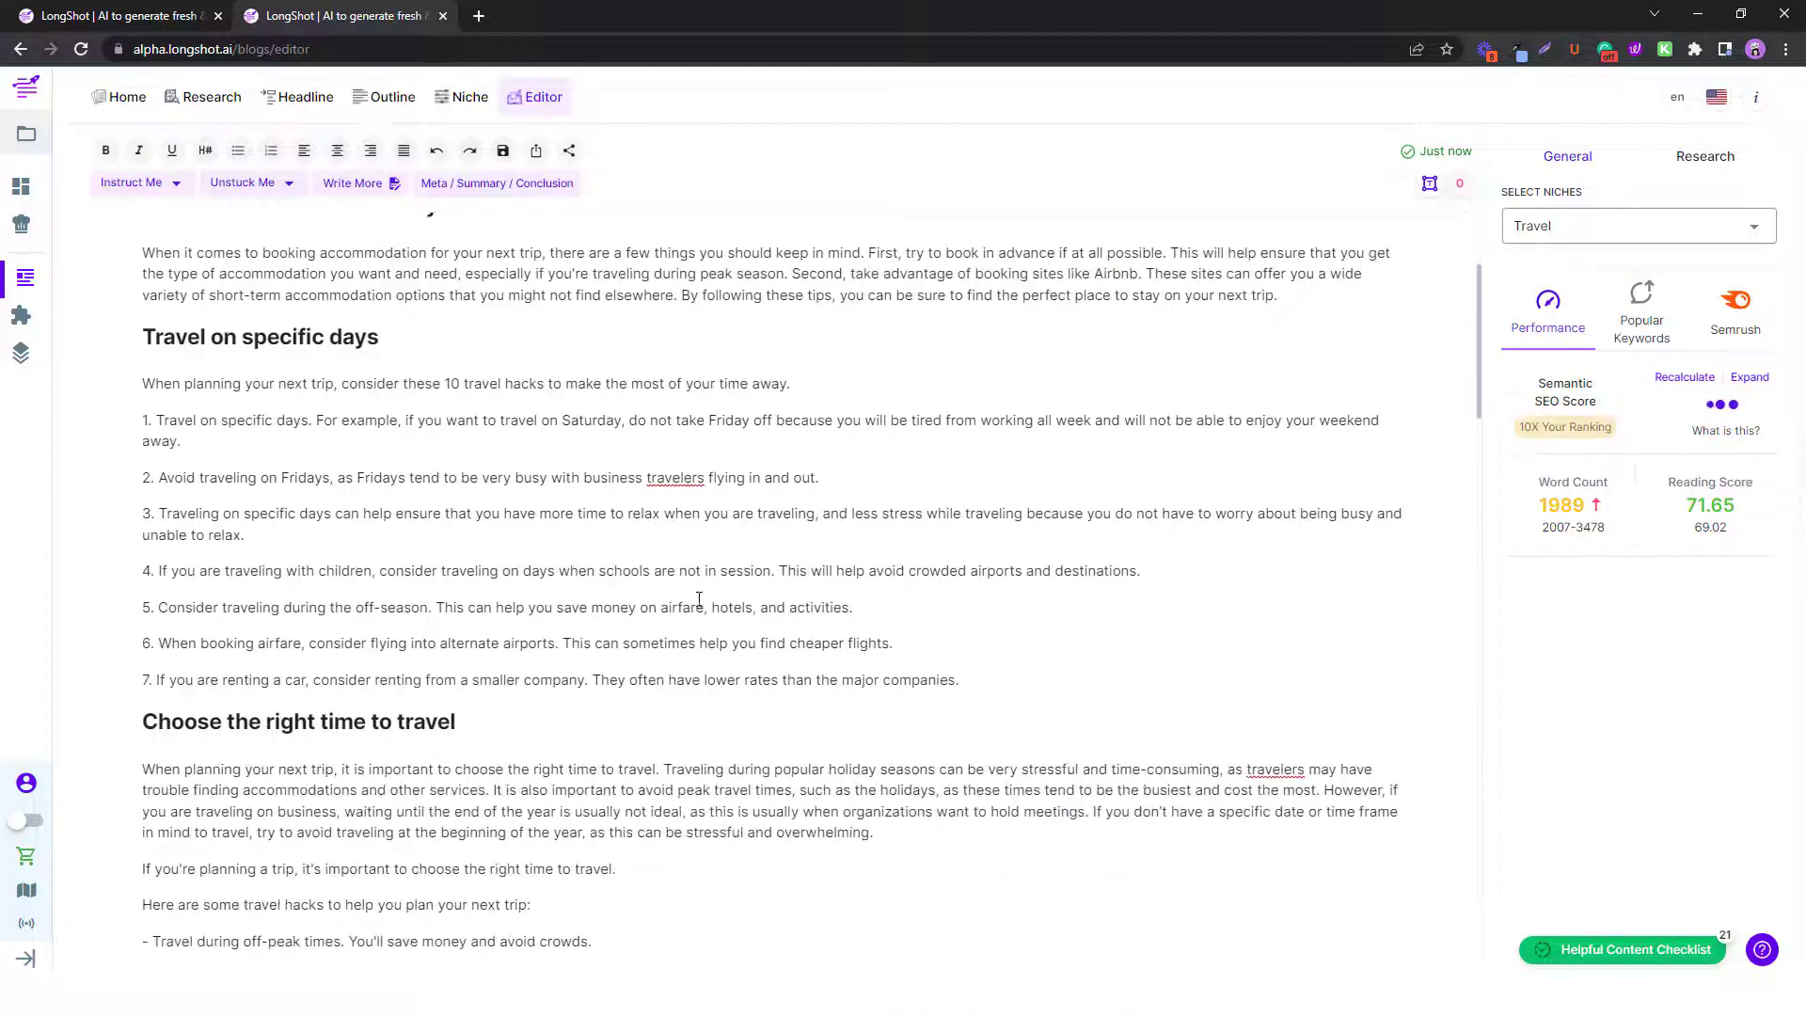
pyautogui.scroll(3, 529, 568)
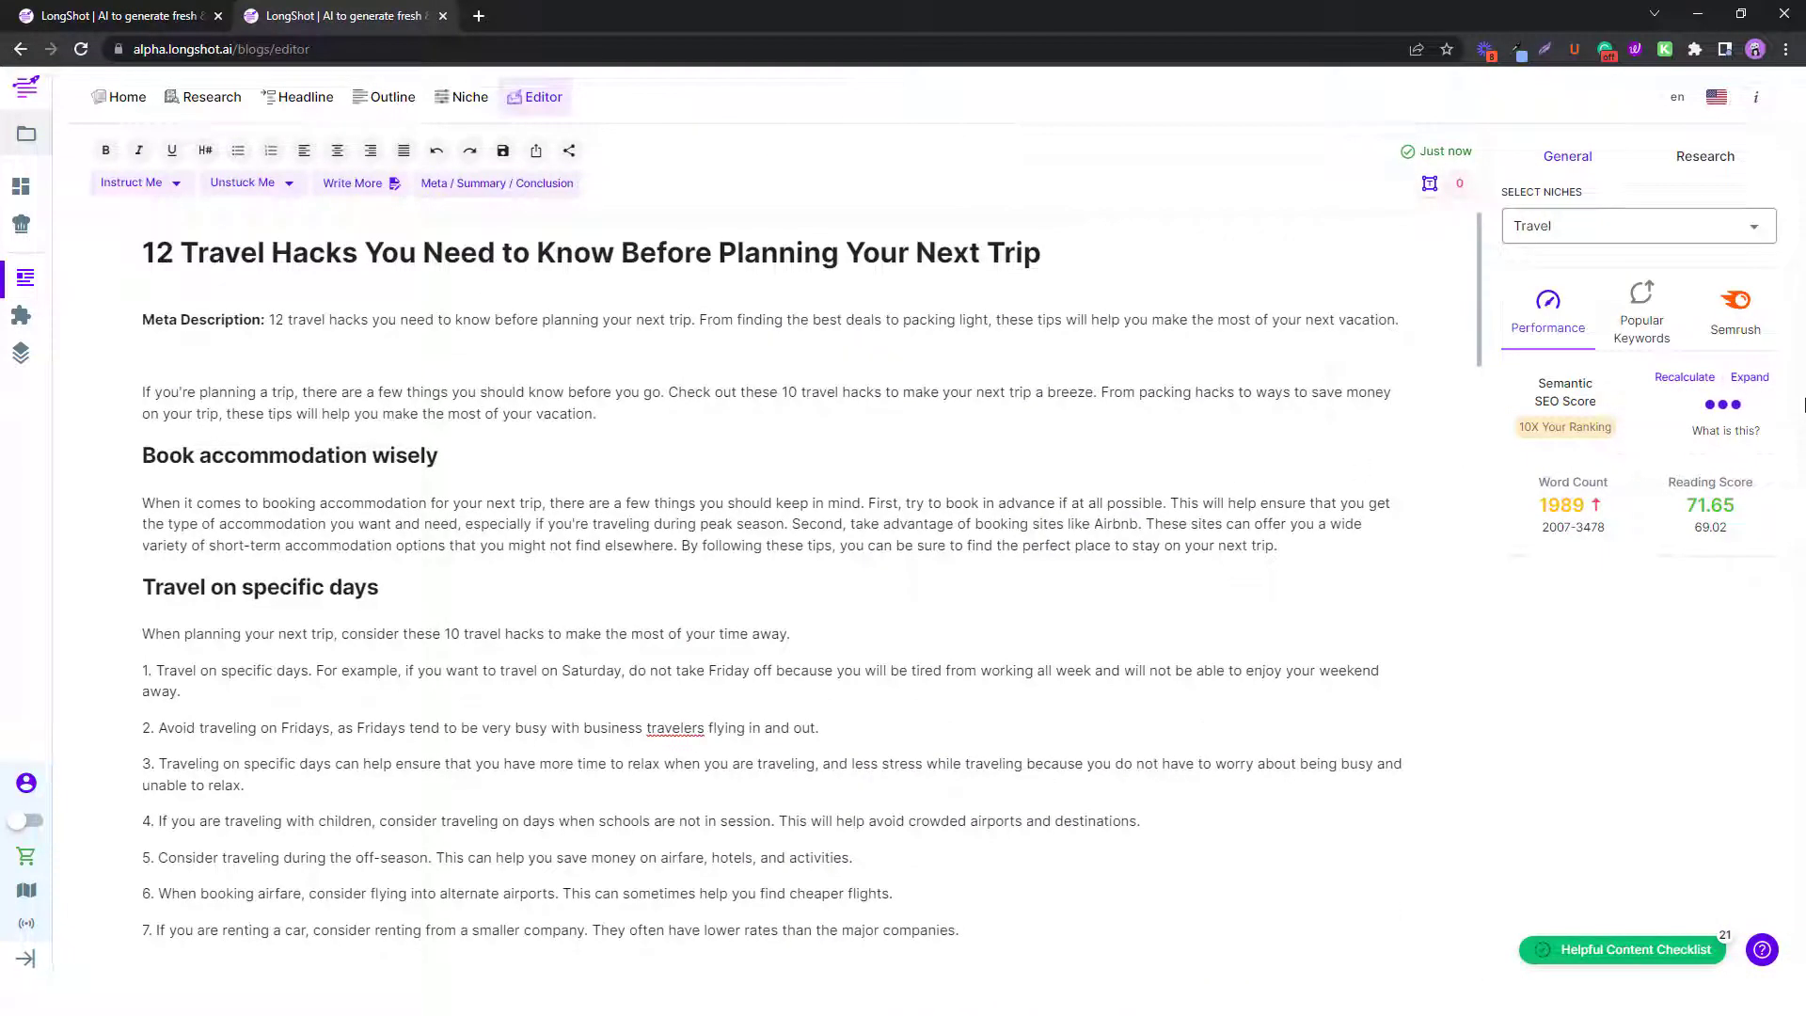
pyautogui.scroll(-12, 321, 489)
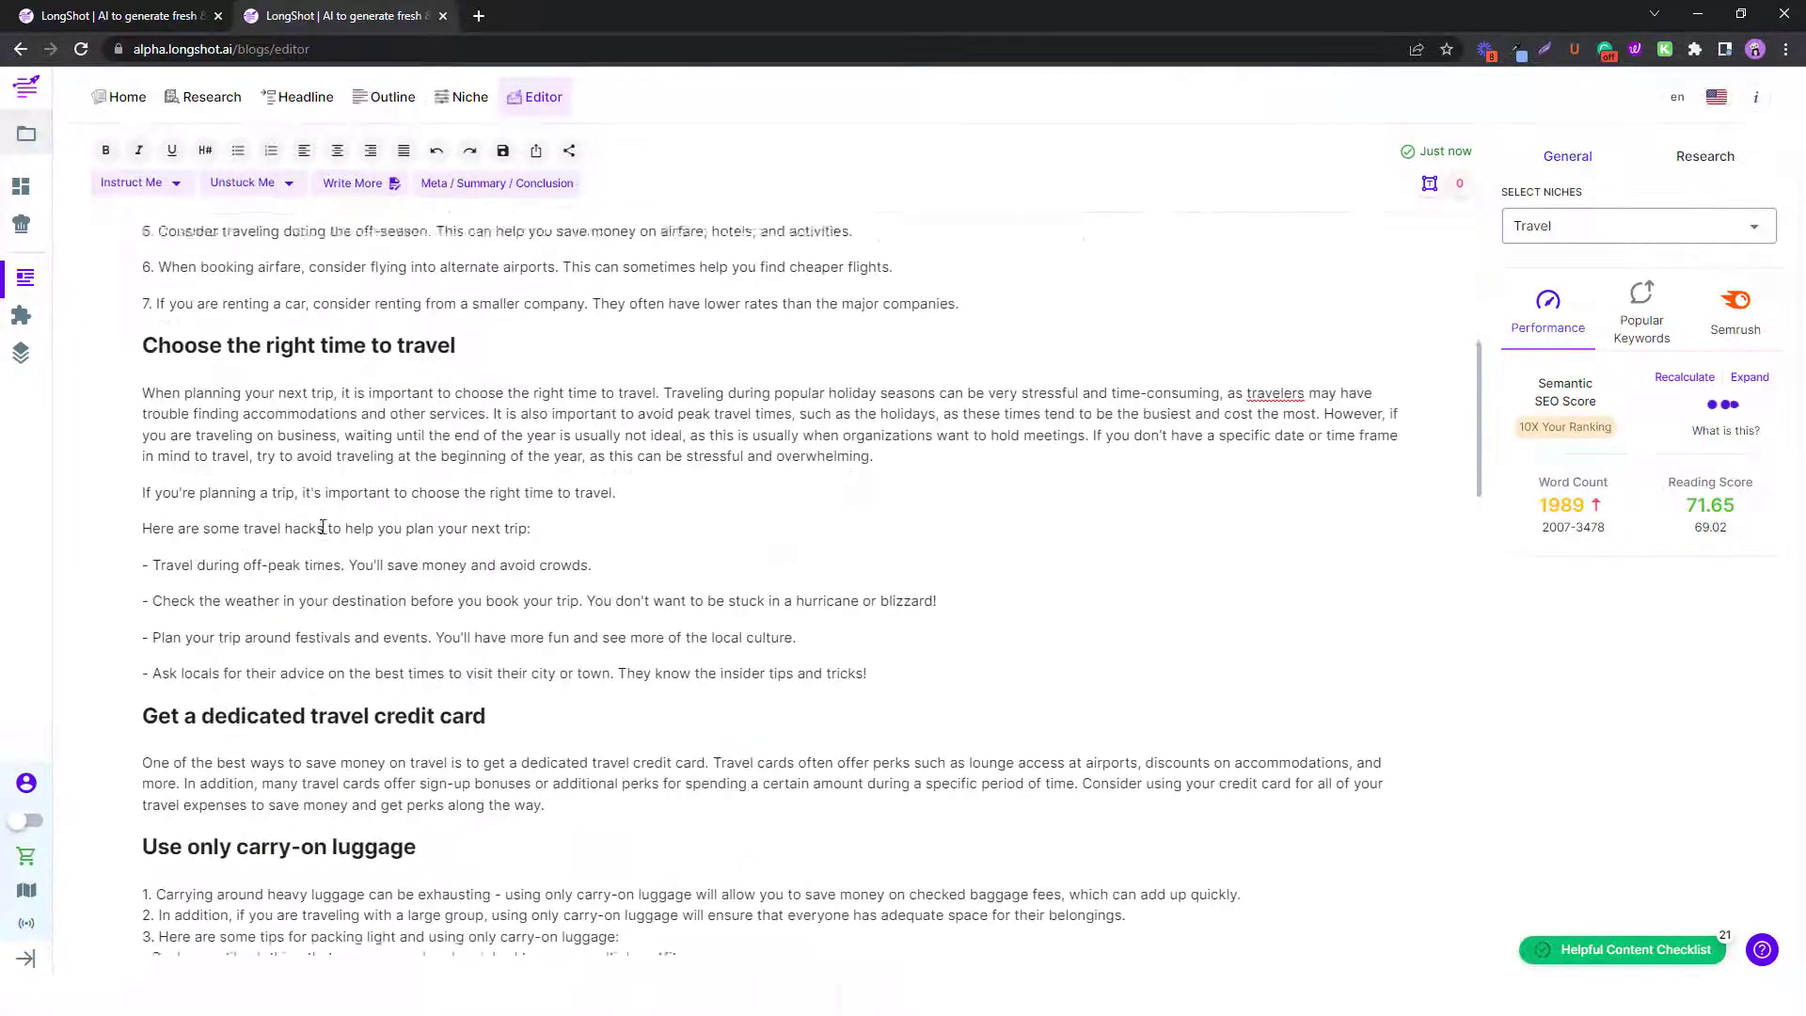
pyautogui.scroll(-20, 320, 524)
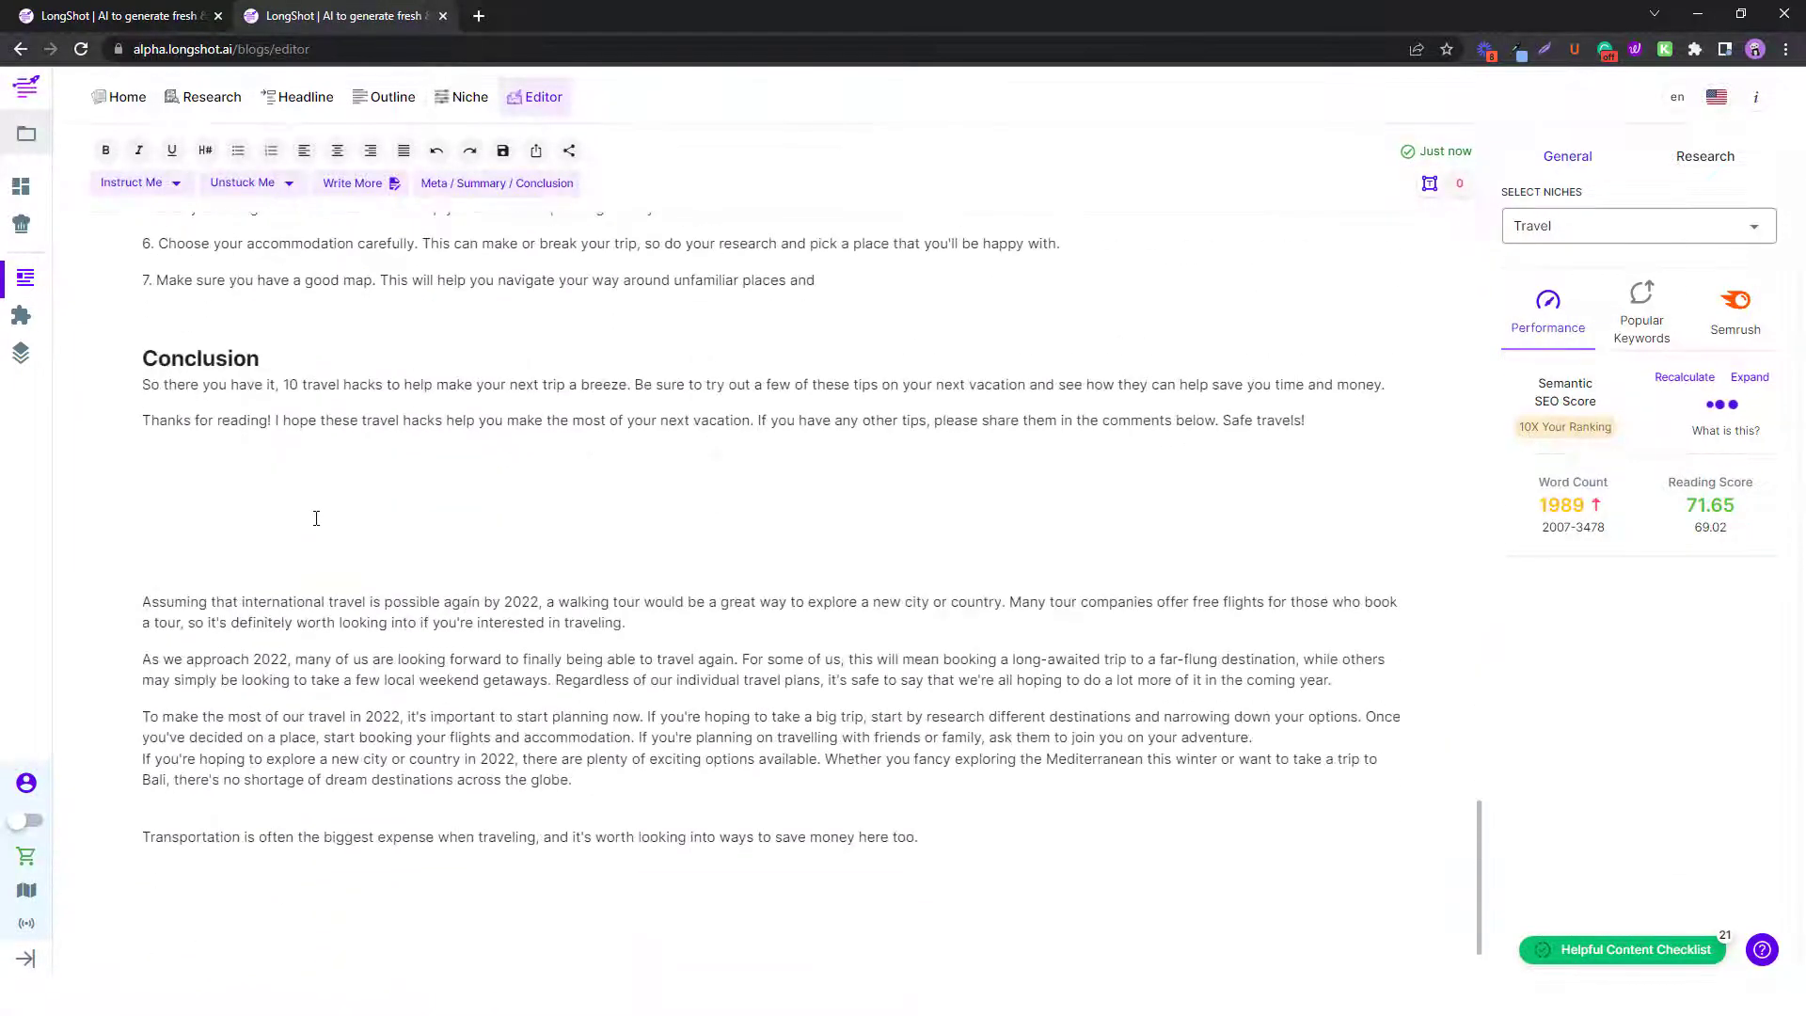
pyautogui.scroll(6, 314, 517)
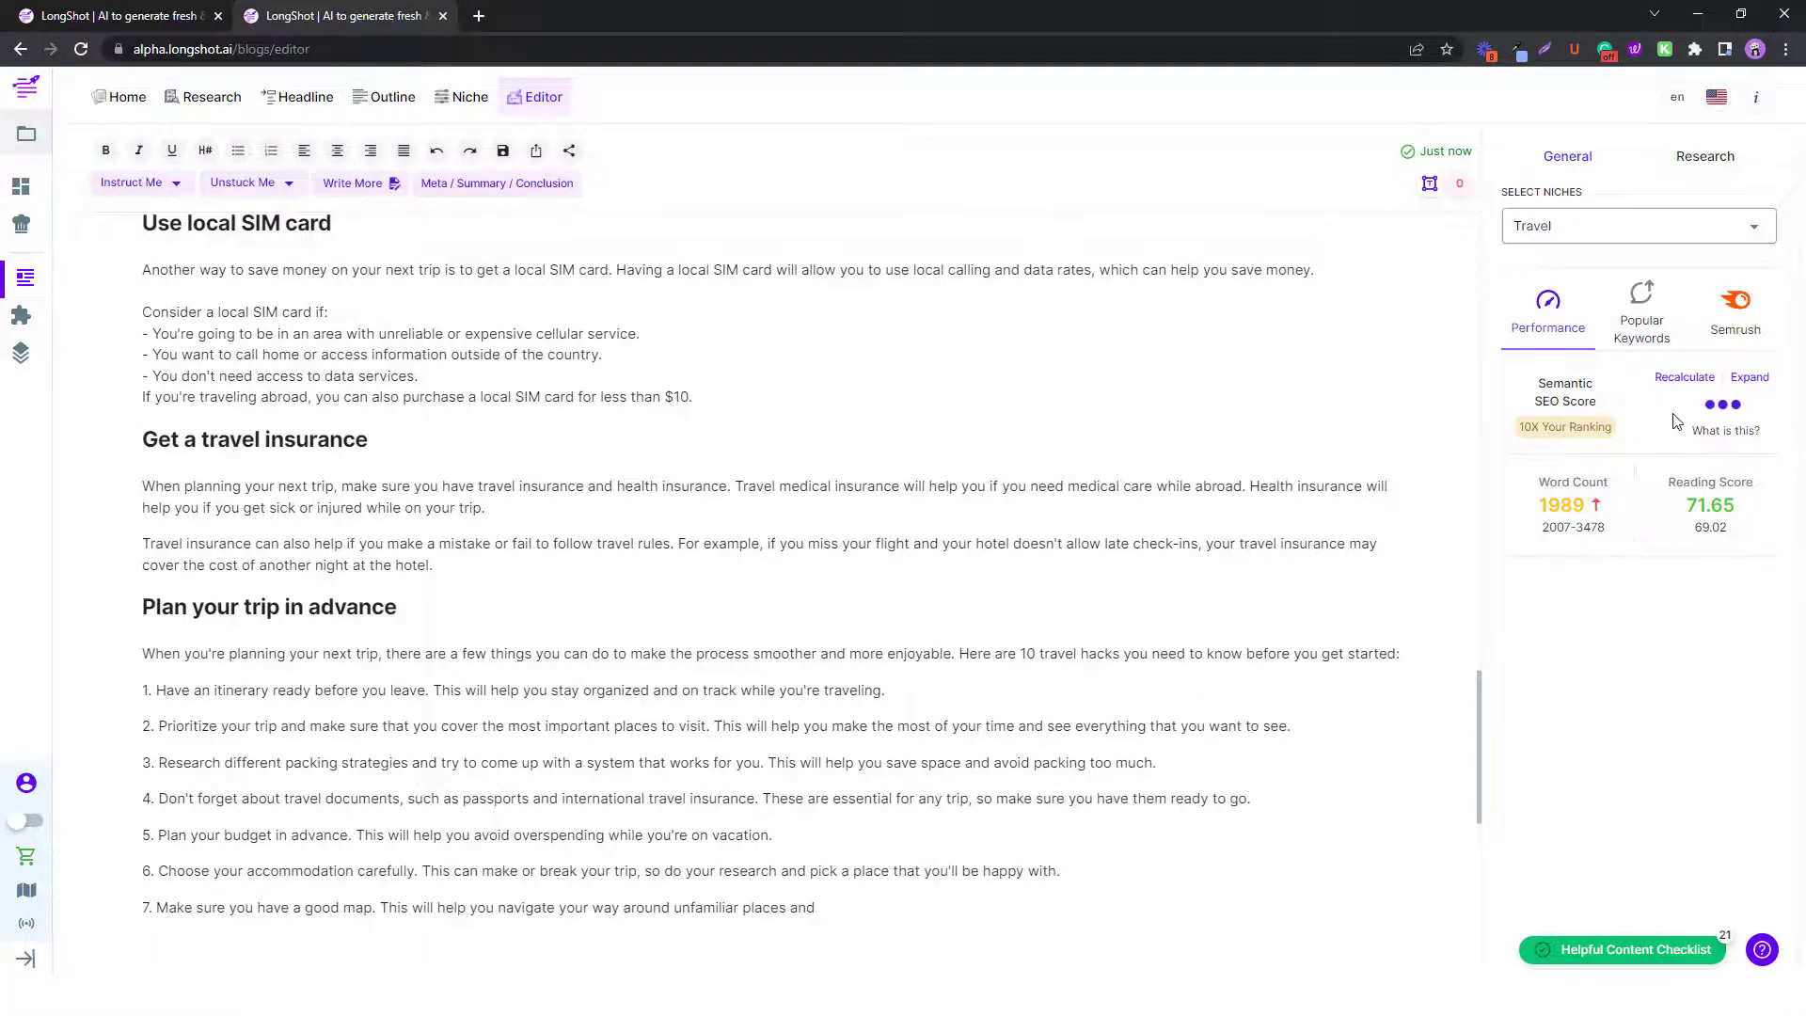
pyautogui.scroll(10, 951, 489)
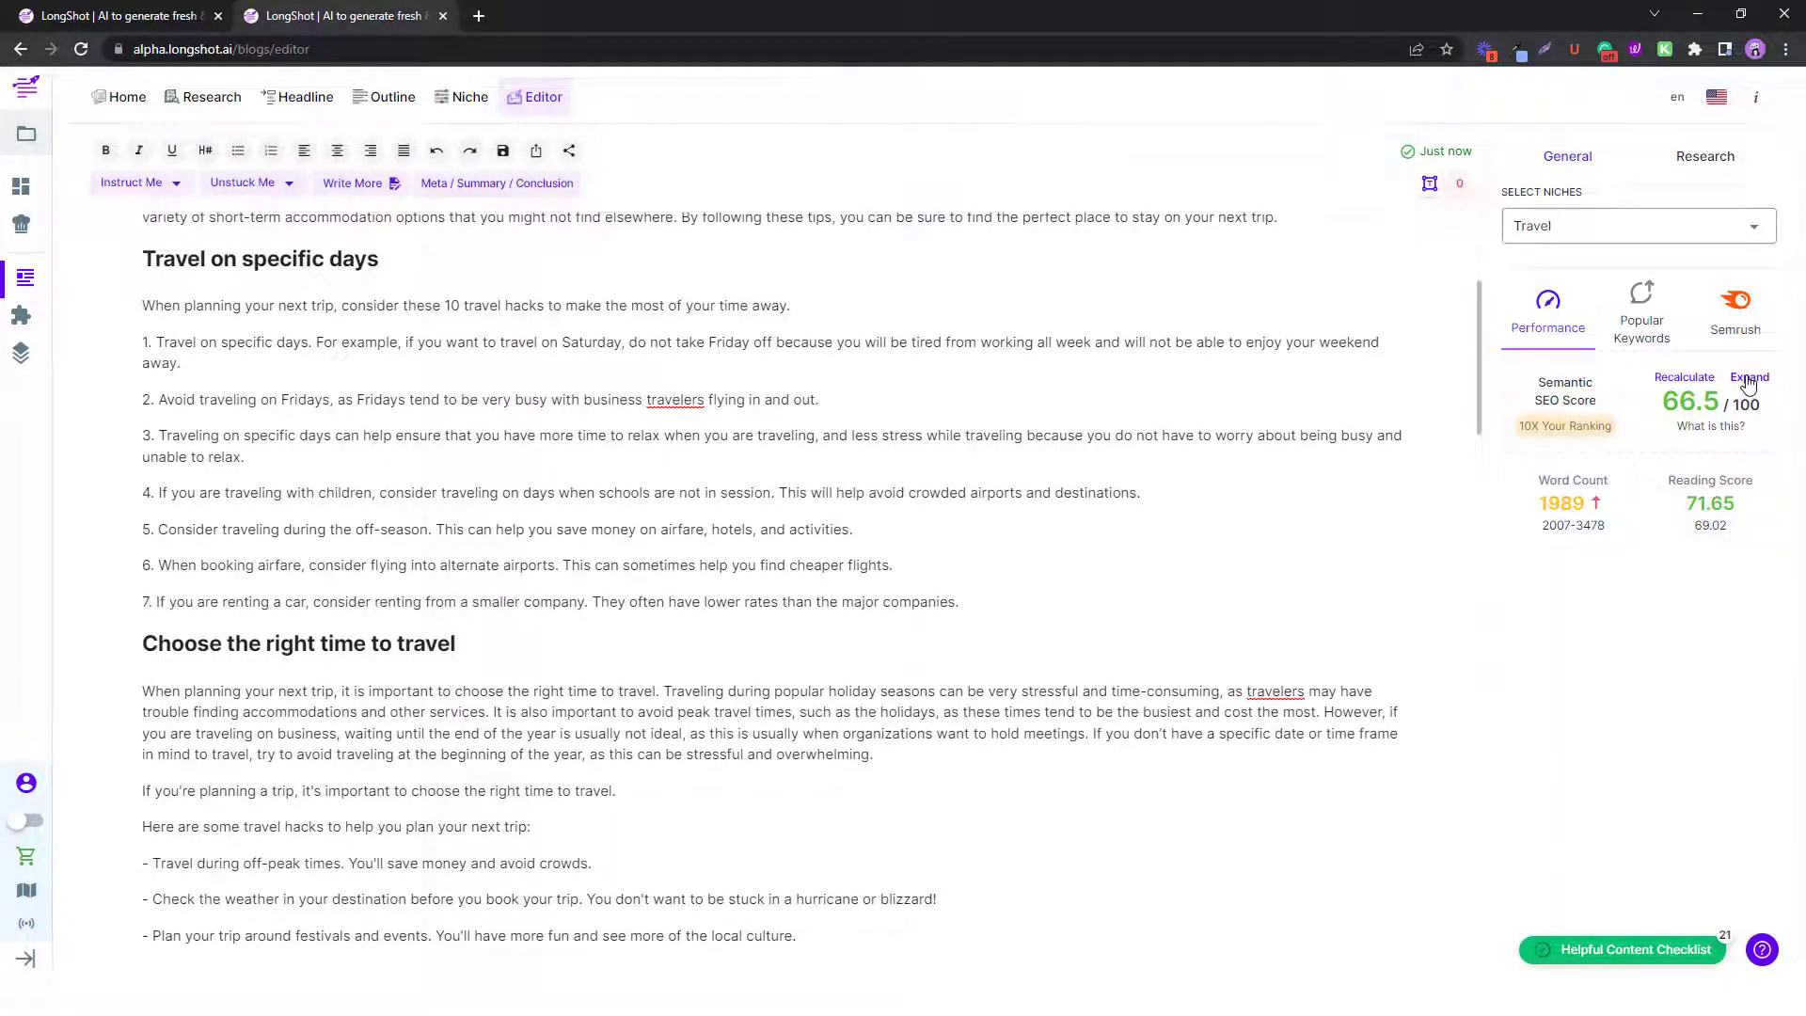
# Expand the Semantic SEO Score and compare the competitor and own grades for the first five top-rated headings.
pyautogui.click(1748, 378)
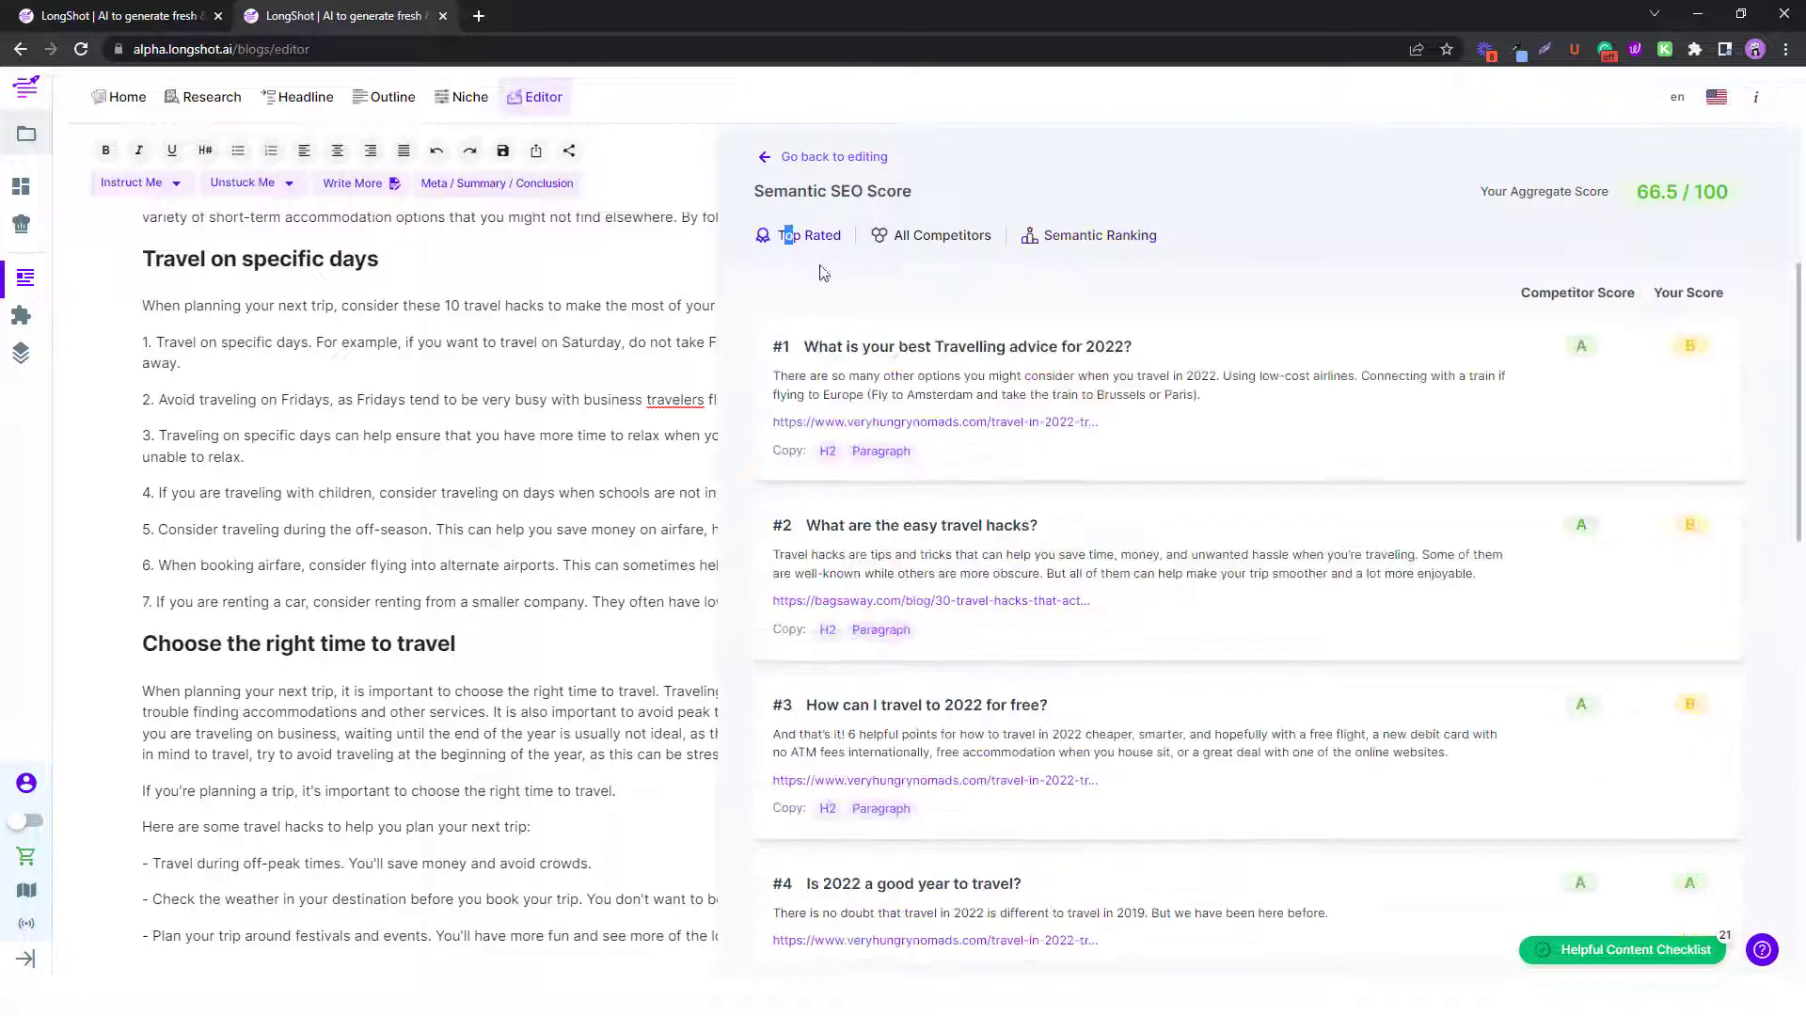
pyautogui.moveTo(1192, 349); pyautogui.dragTo(804, 333)
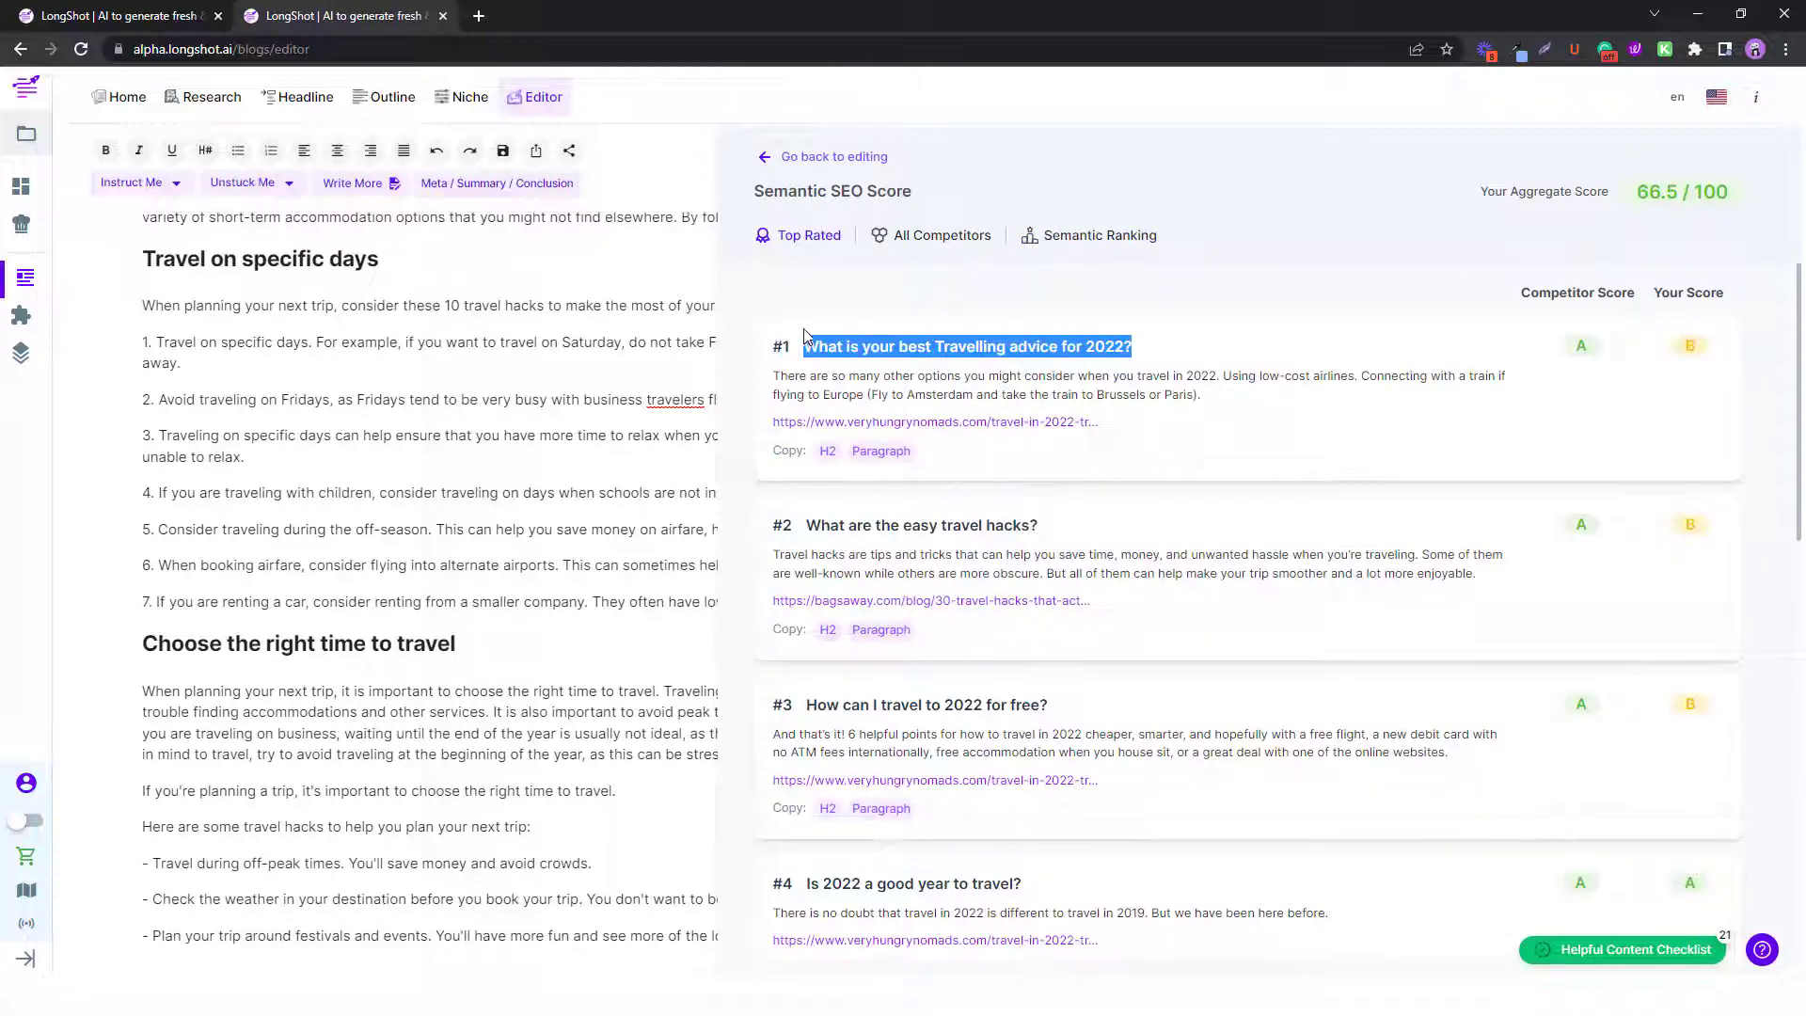
pyautogui.scroll(-1, 910, 431)
pyautogui.moveTo(1044, 403); pyautogui.dragTo(798, 403)
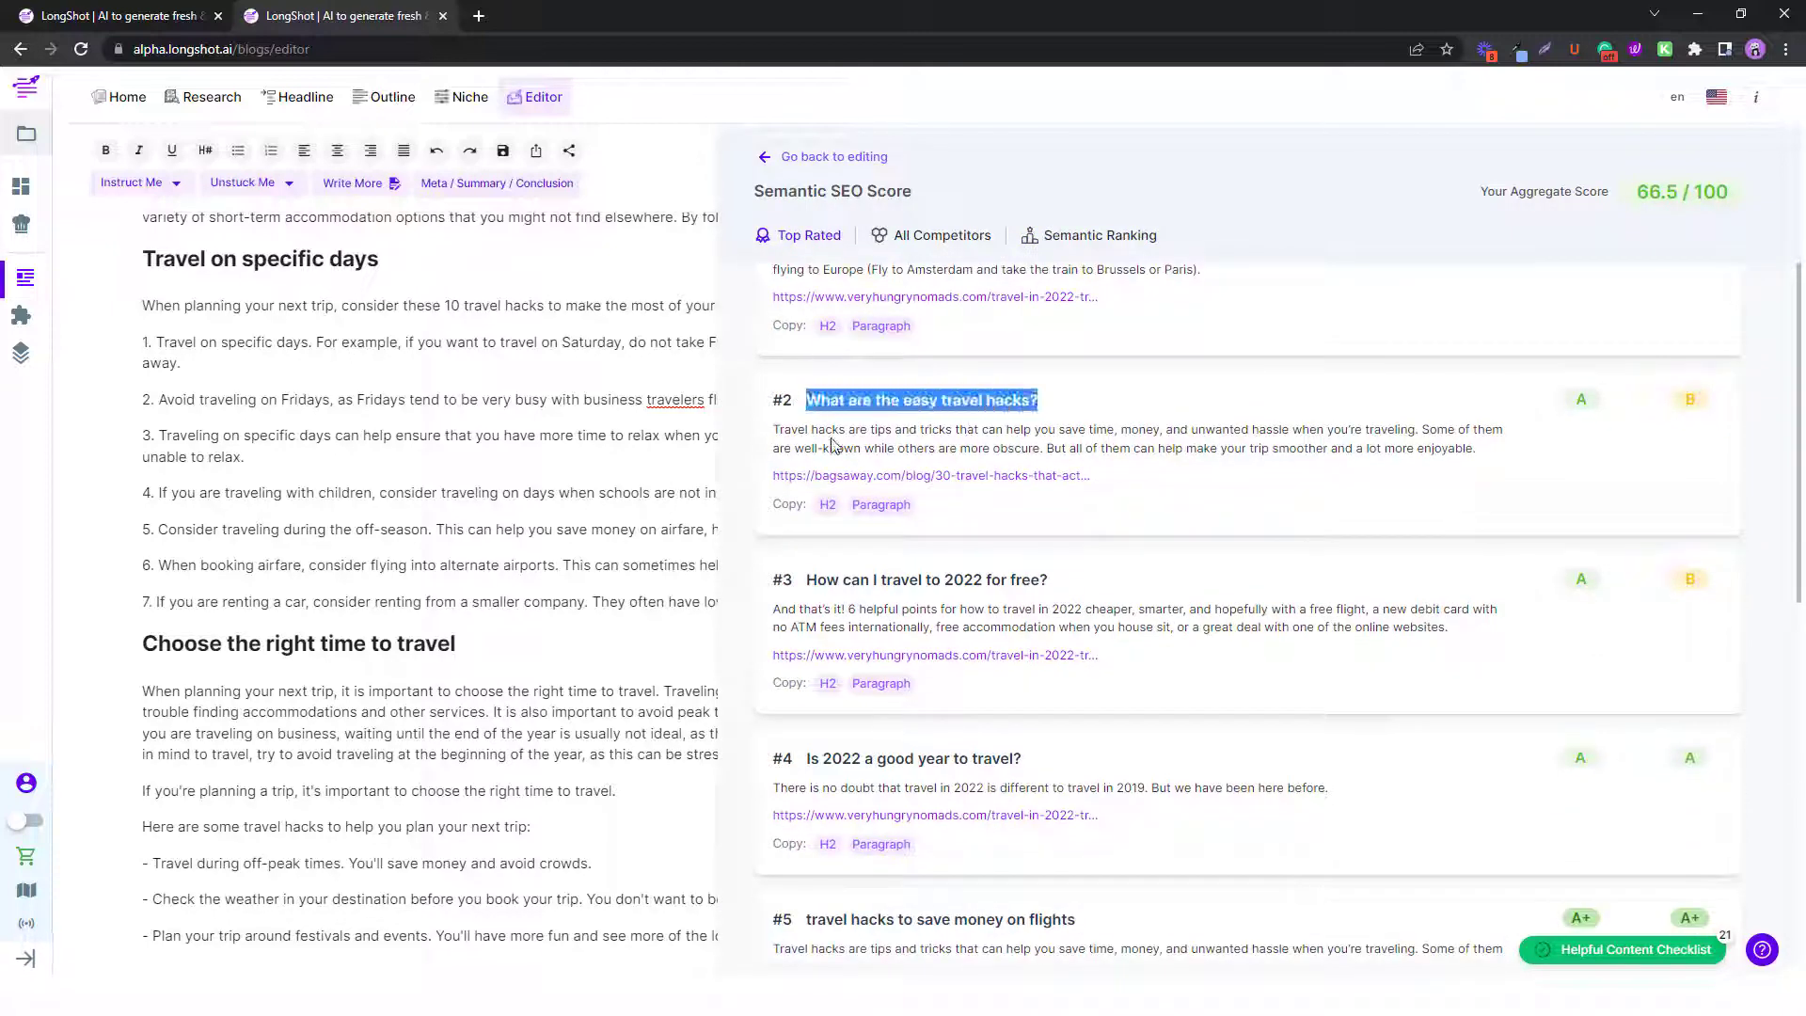
pyautogui.scroll(1, 1695, 396)
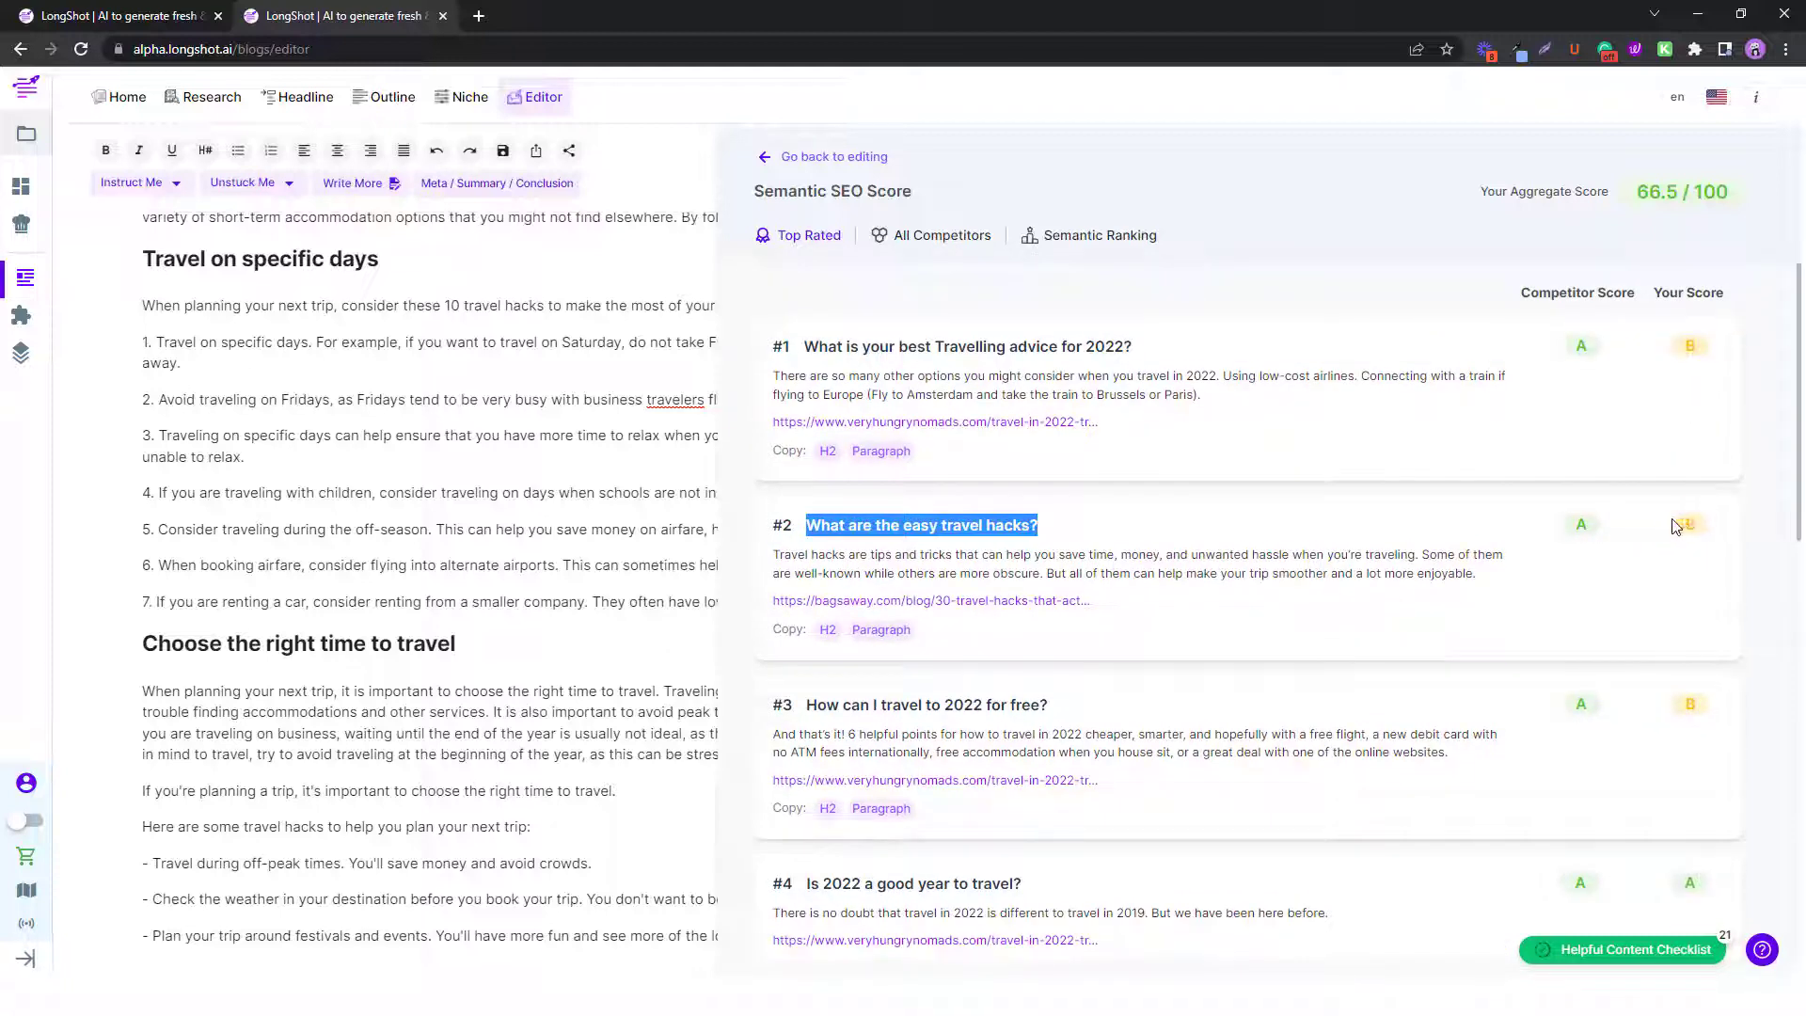
pyautogui.moveTo(1681, 524); pyautogui.dragTo(1696, 527)
pyautogui.click(1714, 550)
pyautogui.scroll(-4, 1056, 645)
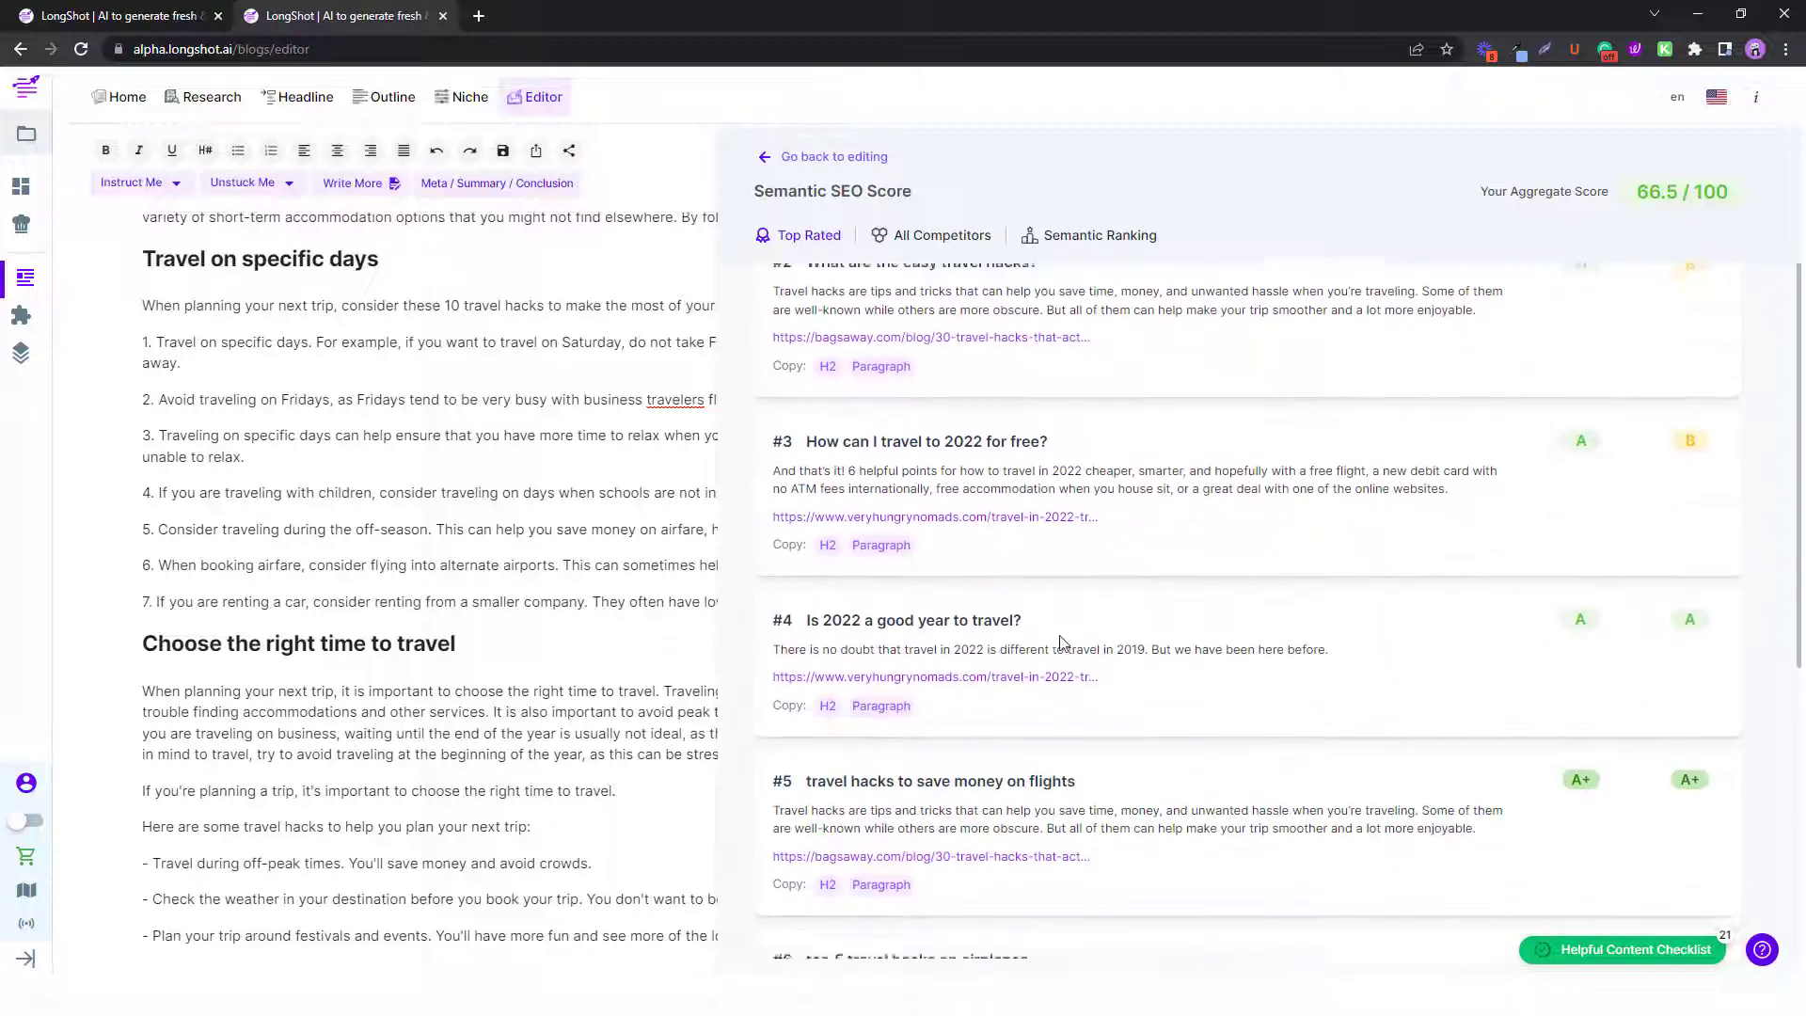
pyautogui.moveTo(1082, 546); pyautogui.dragTo(729, 550)
pyautogui.scroll(-2, 338, 583)
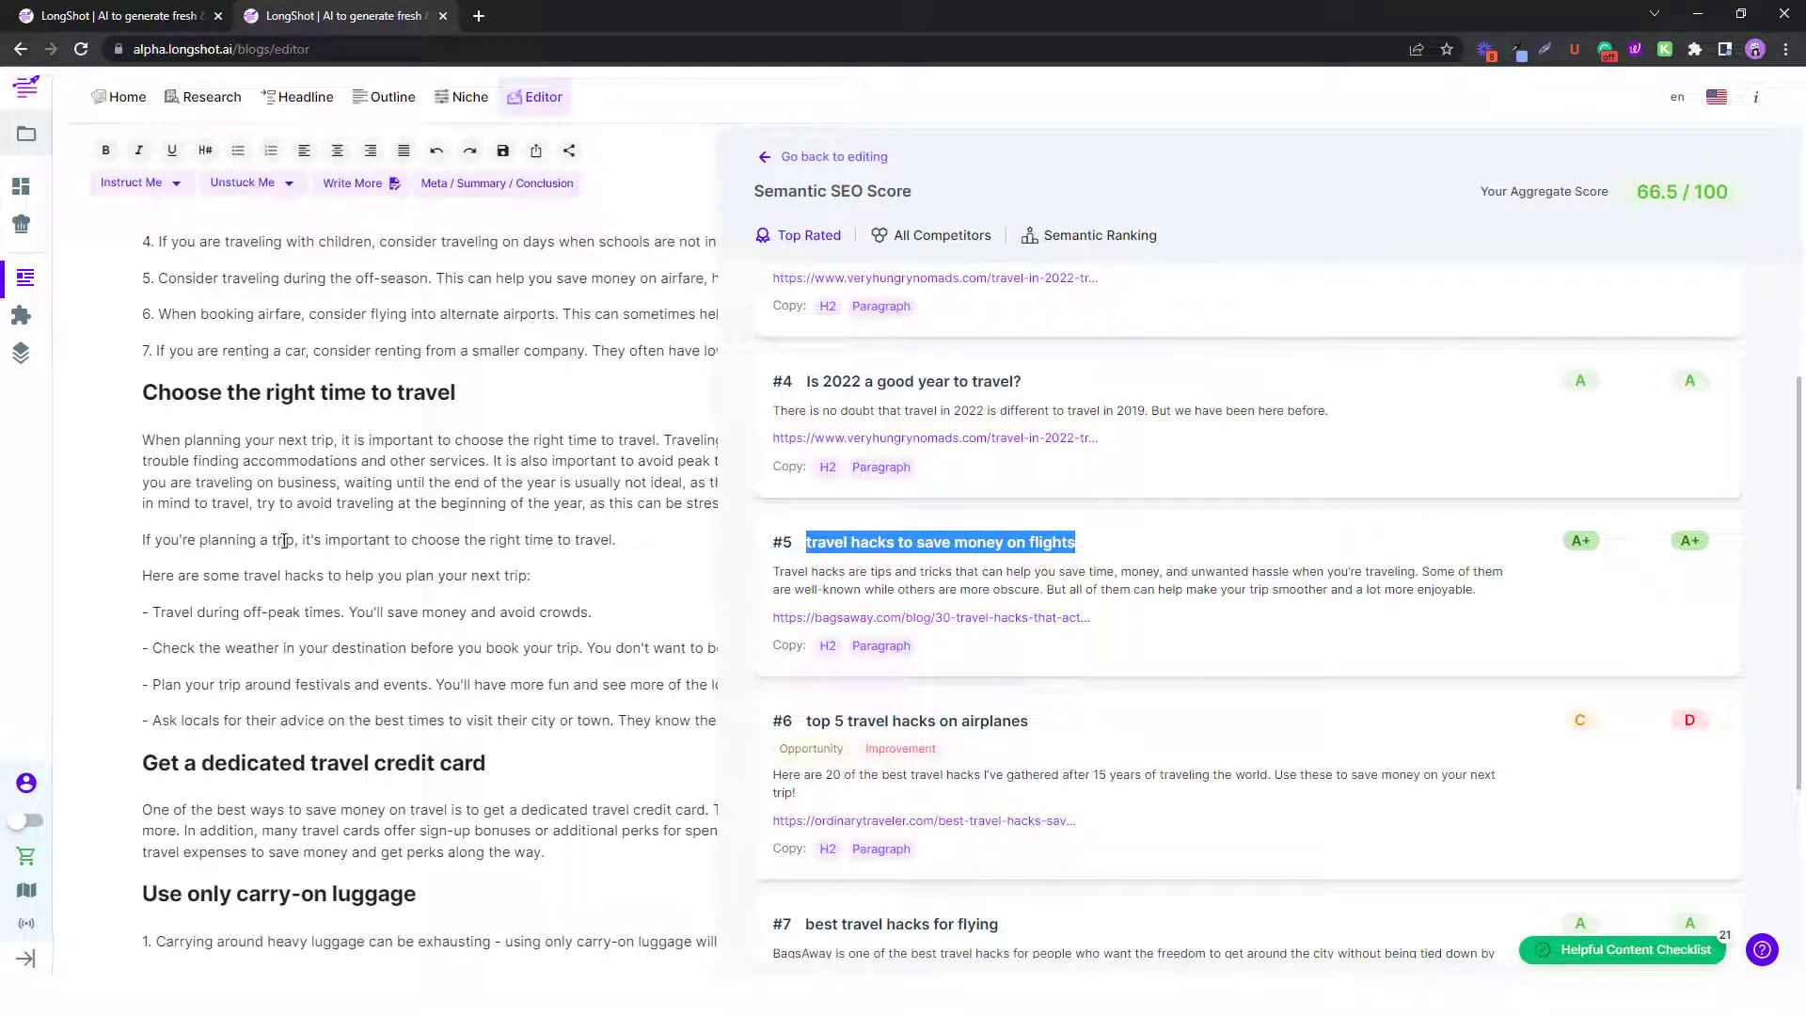
pyautogui.scroll(-2, 1188, 701)
# Examine the top-rated headings marked Opportunity or Improvement, such as "top 5 travel hacks on airplanes", against the neighbouring headings.
pyautogui.moveTo(811, 504)
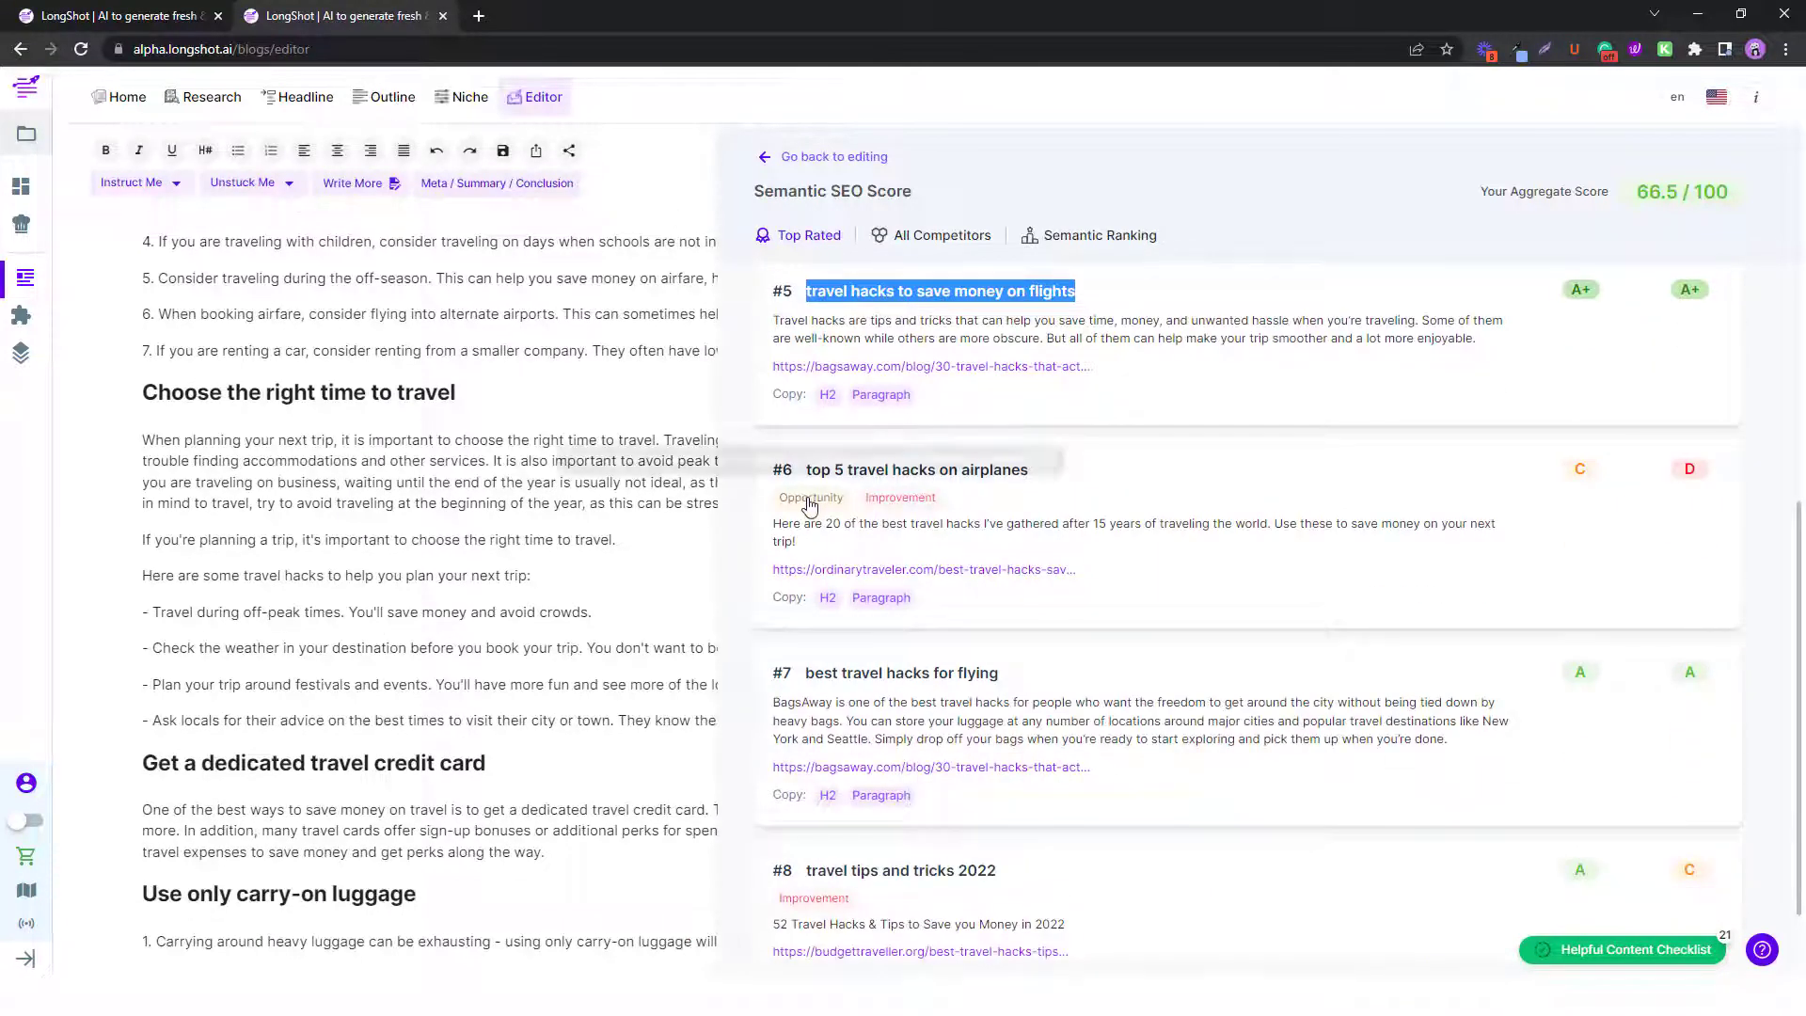
pyautogui.moveTo(812, 471); pyautogui.dragTo(1035, 489)
pyautogui.click(806, 516)
pyautogui.scroll(6, 908, 499)
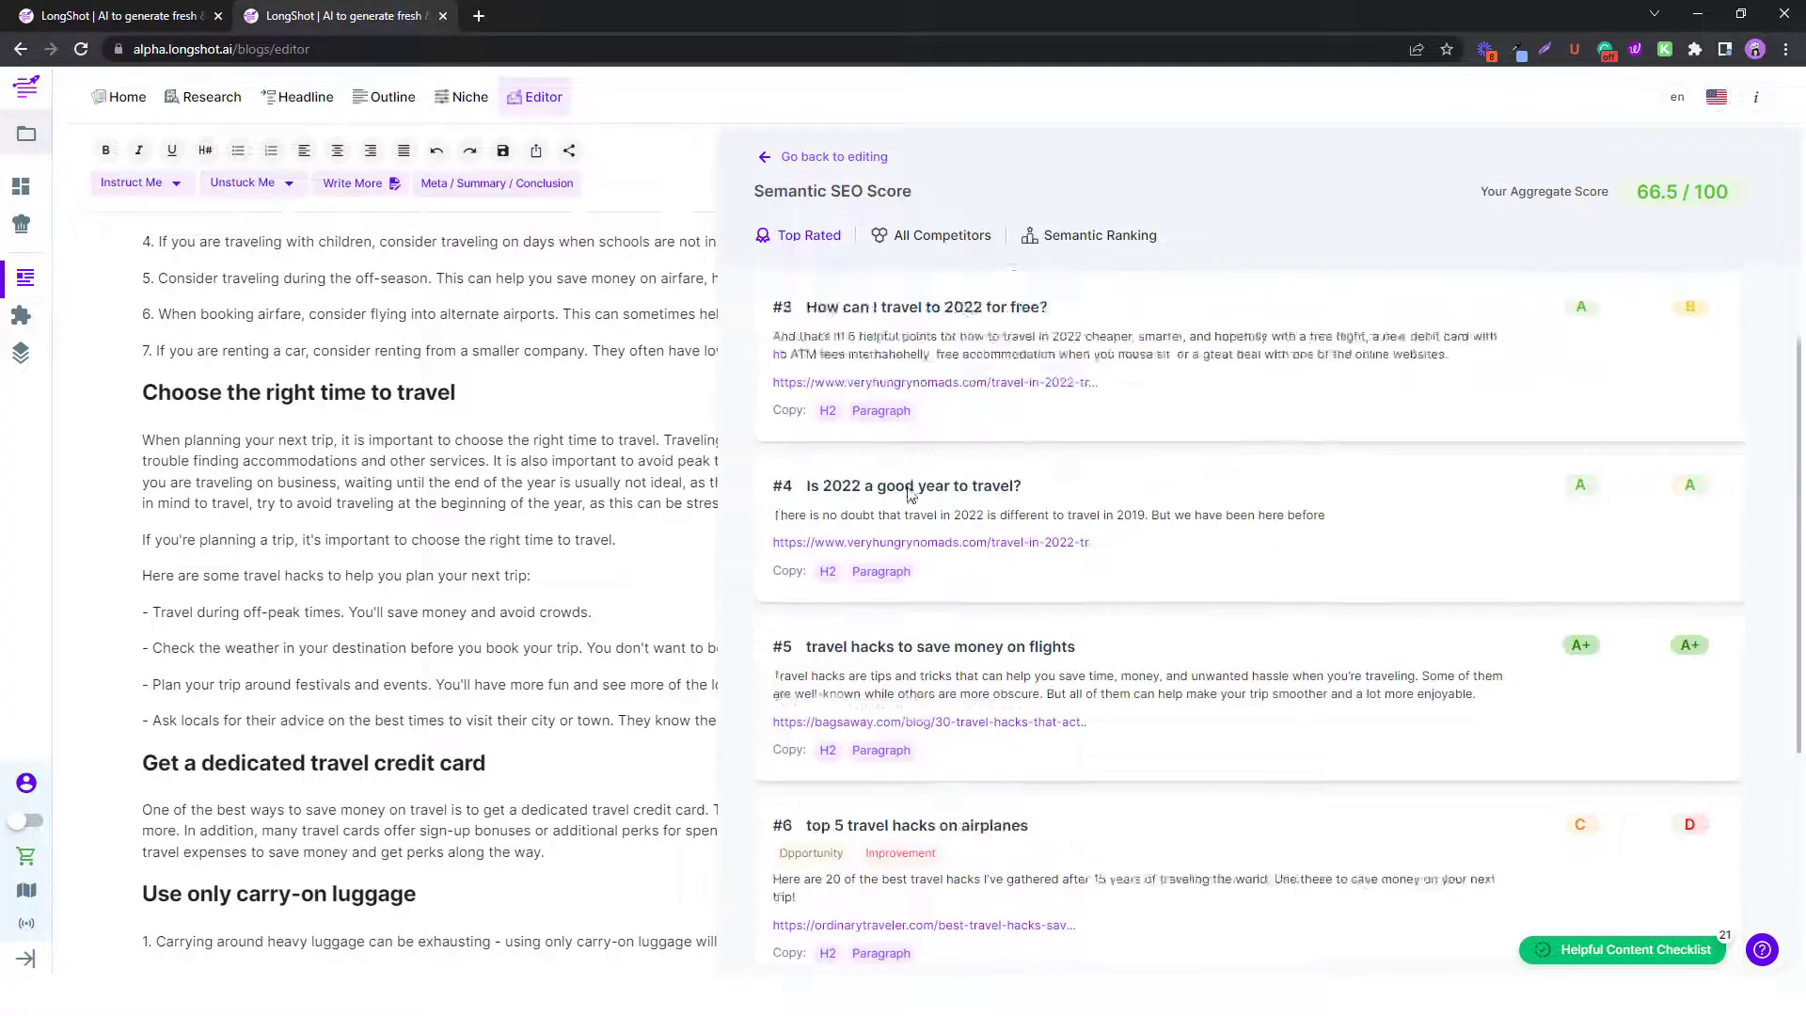
pyautogui.scroll(-6, 853, 564)
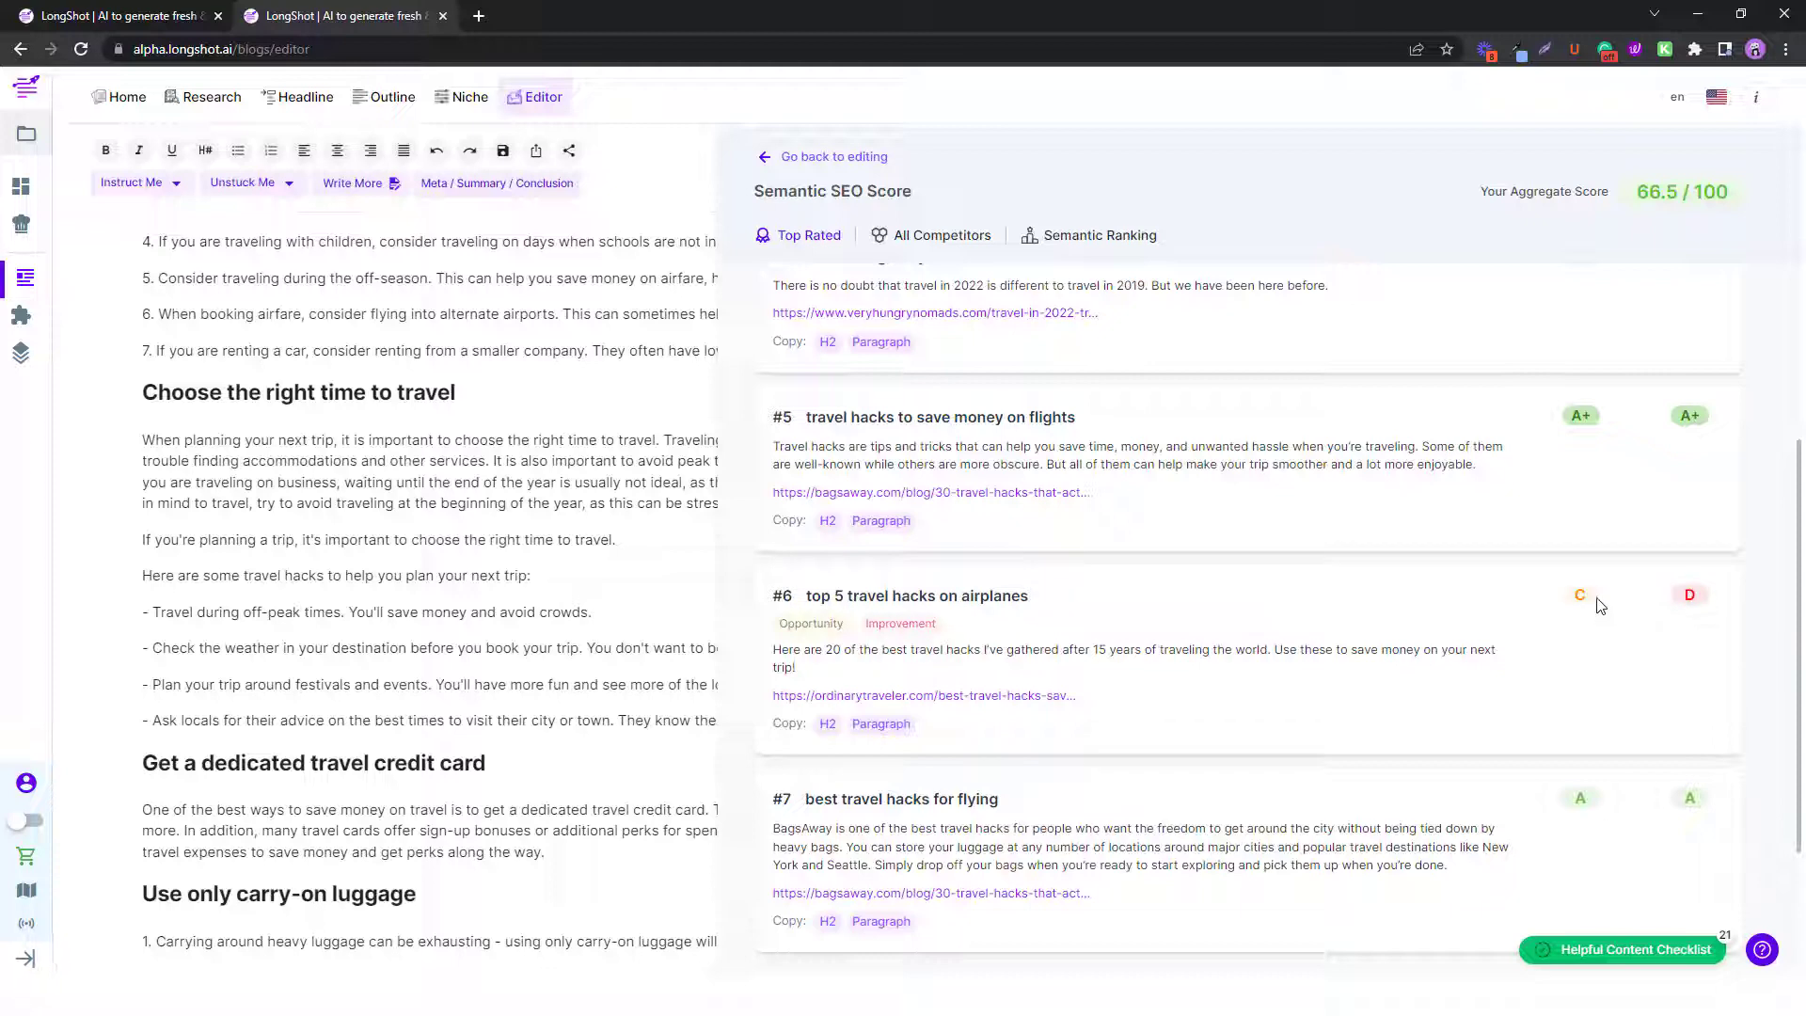
pyautogui.moveTo(1029, 595); pyautogui.dragTo(1067, 604)
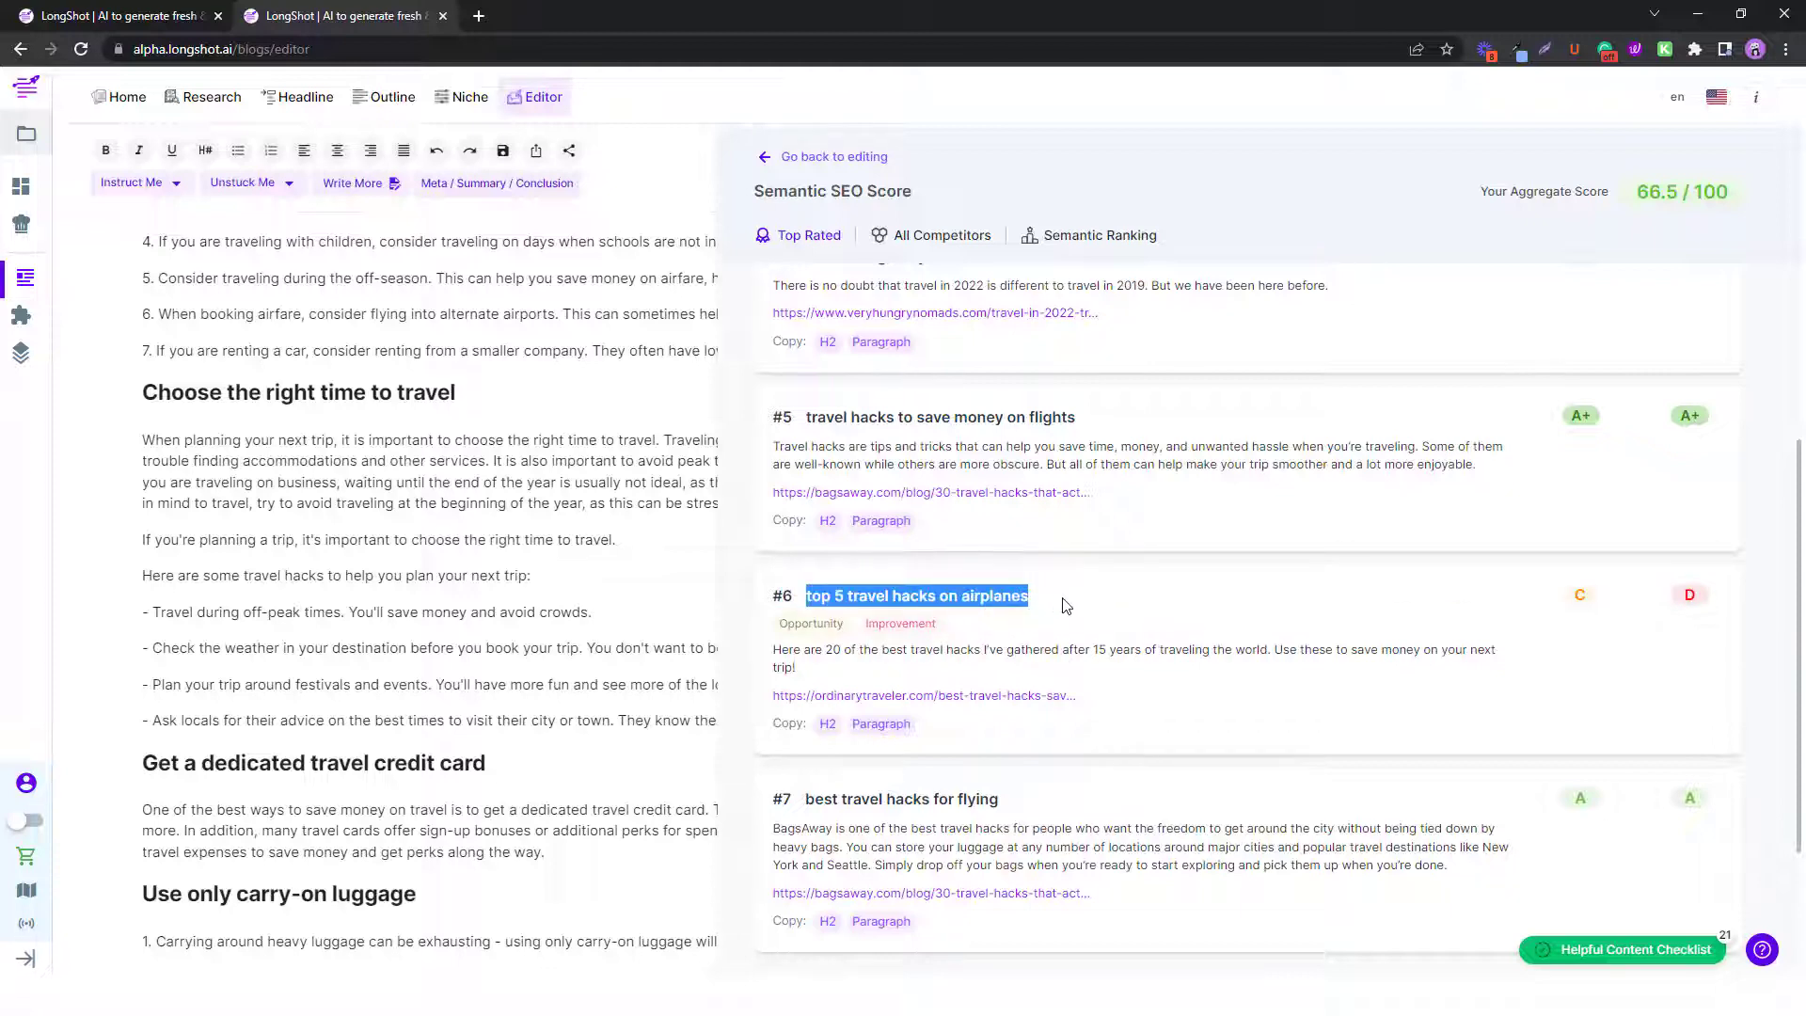
pyautogui.scroll(-3, 988, 612)
pyautogui.moveTo(807, 588); pyautogui.dragTo(1065, 602)
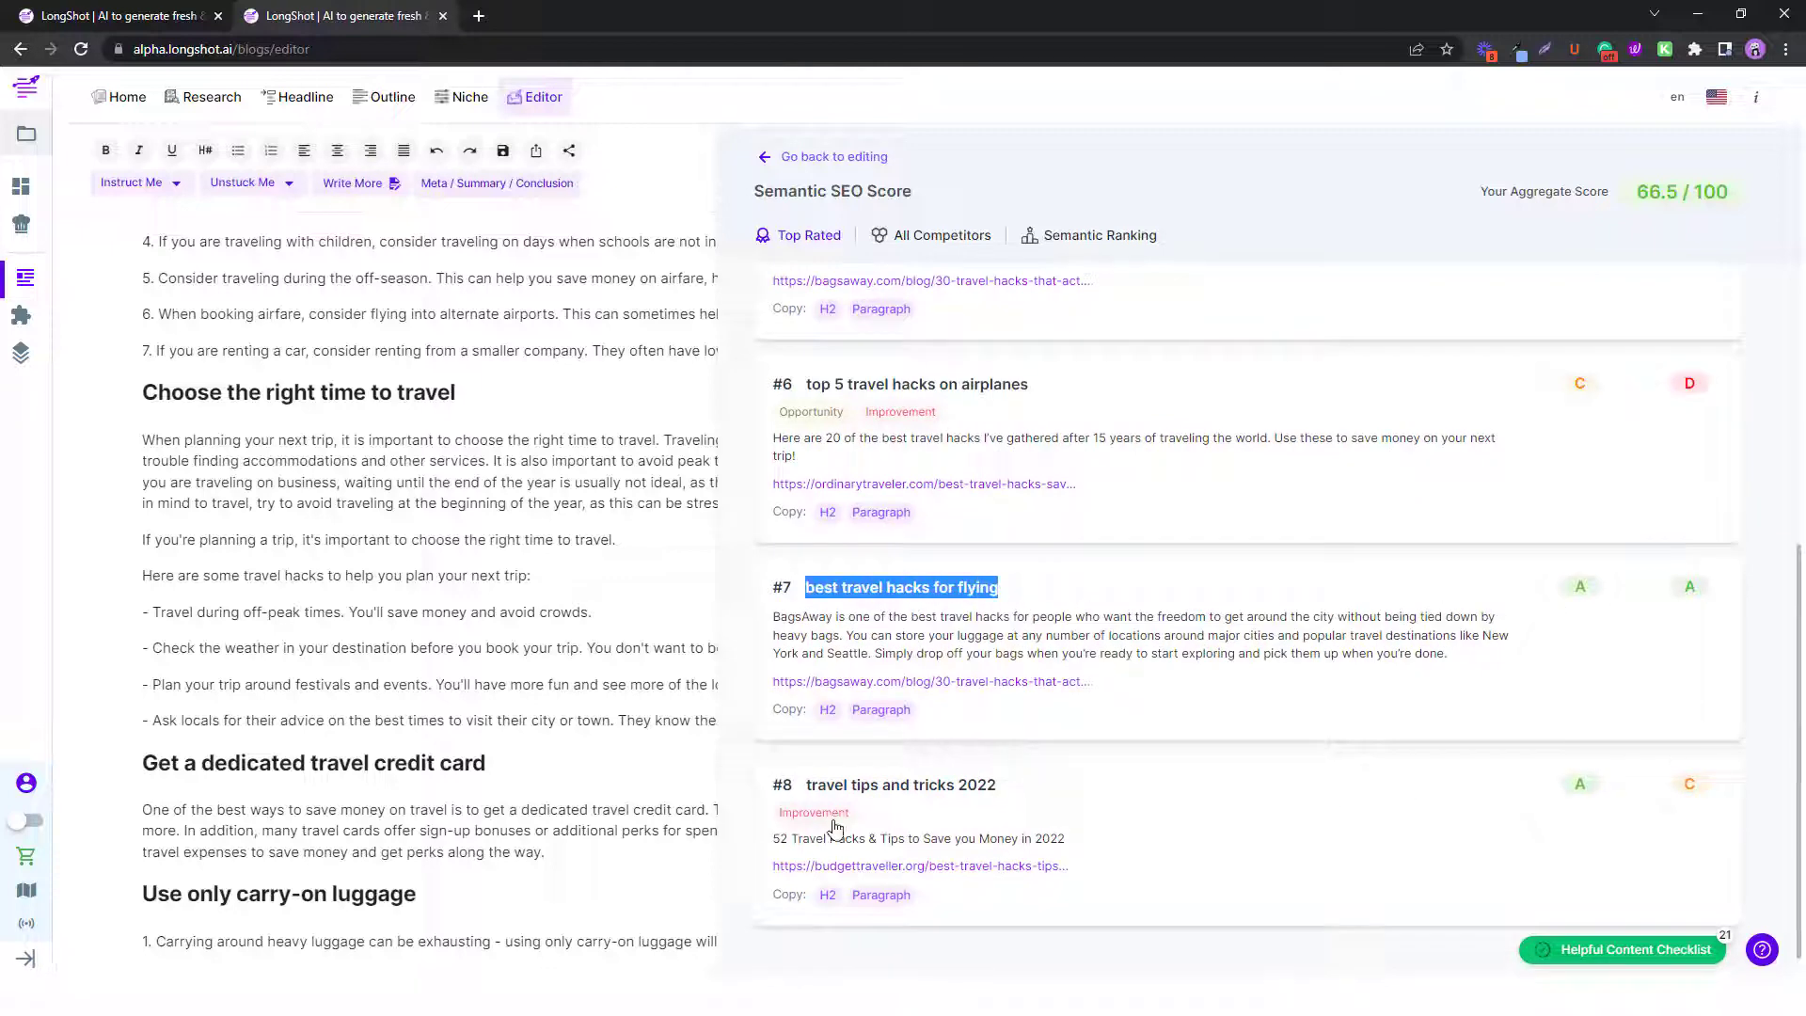
pyautogui.scroll(10, 884, 767)
pyautogui.scroll(1, 884, 659)
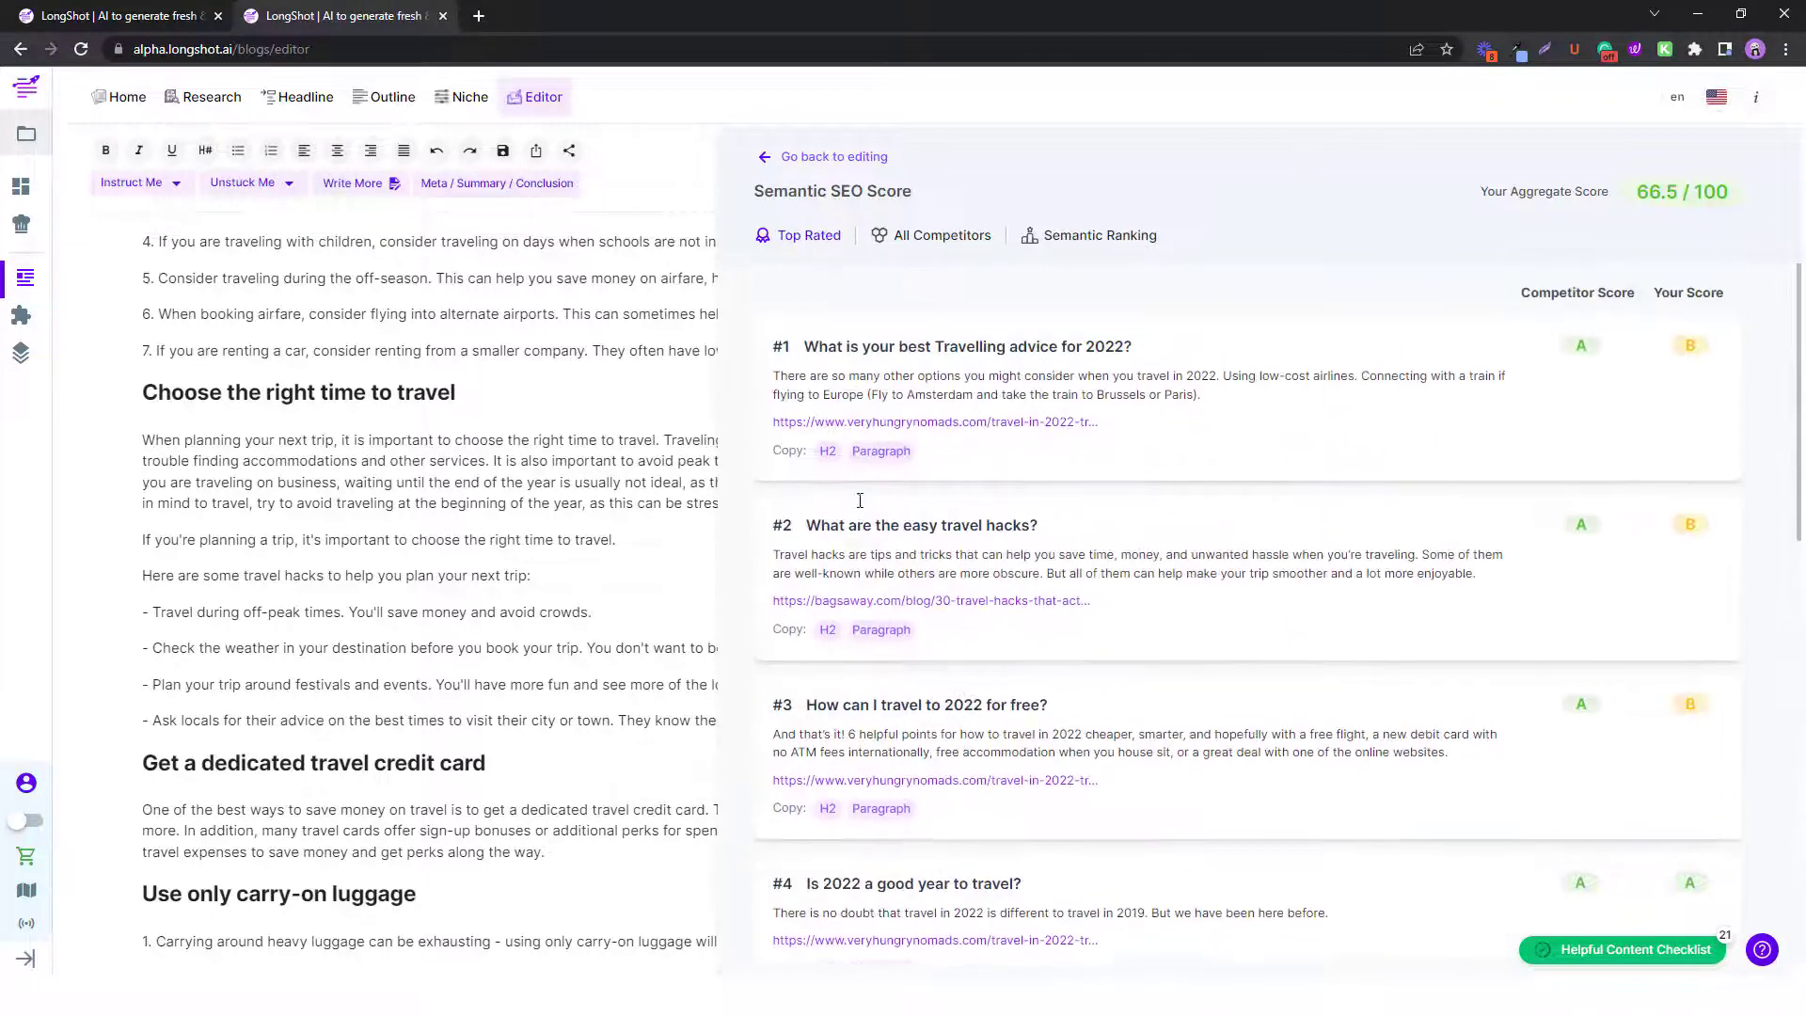
# Look through the grades of all competitors for each heading, and go back to the start of the article.
pyautogui.click(894, 236)
pyautogui.scroll(-6, 1315, 538)
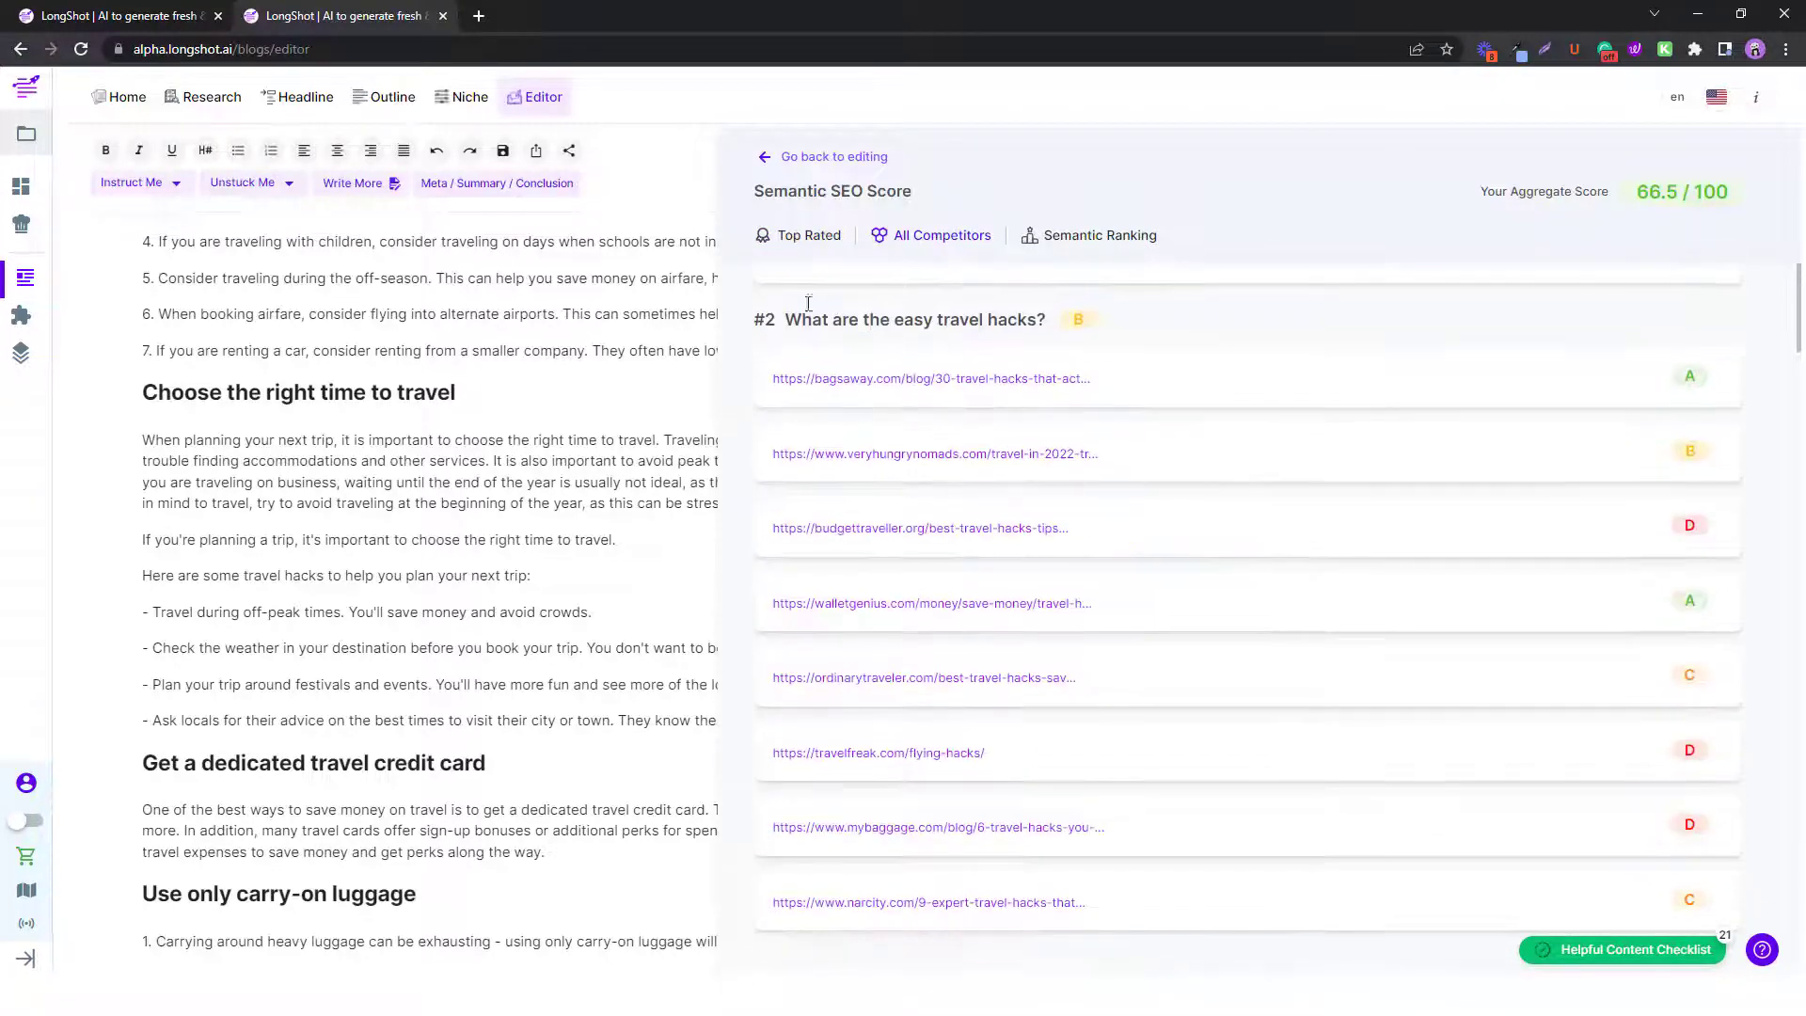
pyautogui.click(769, 156)
pyautogui.scroll(6, 773, 621)
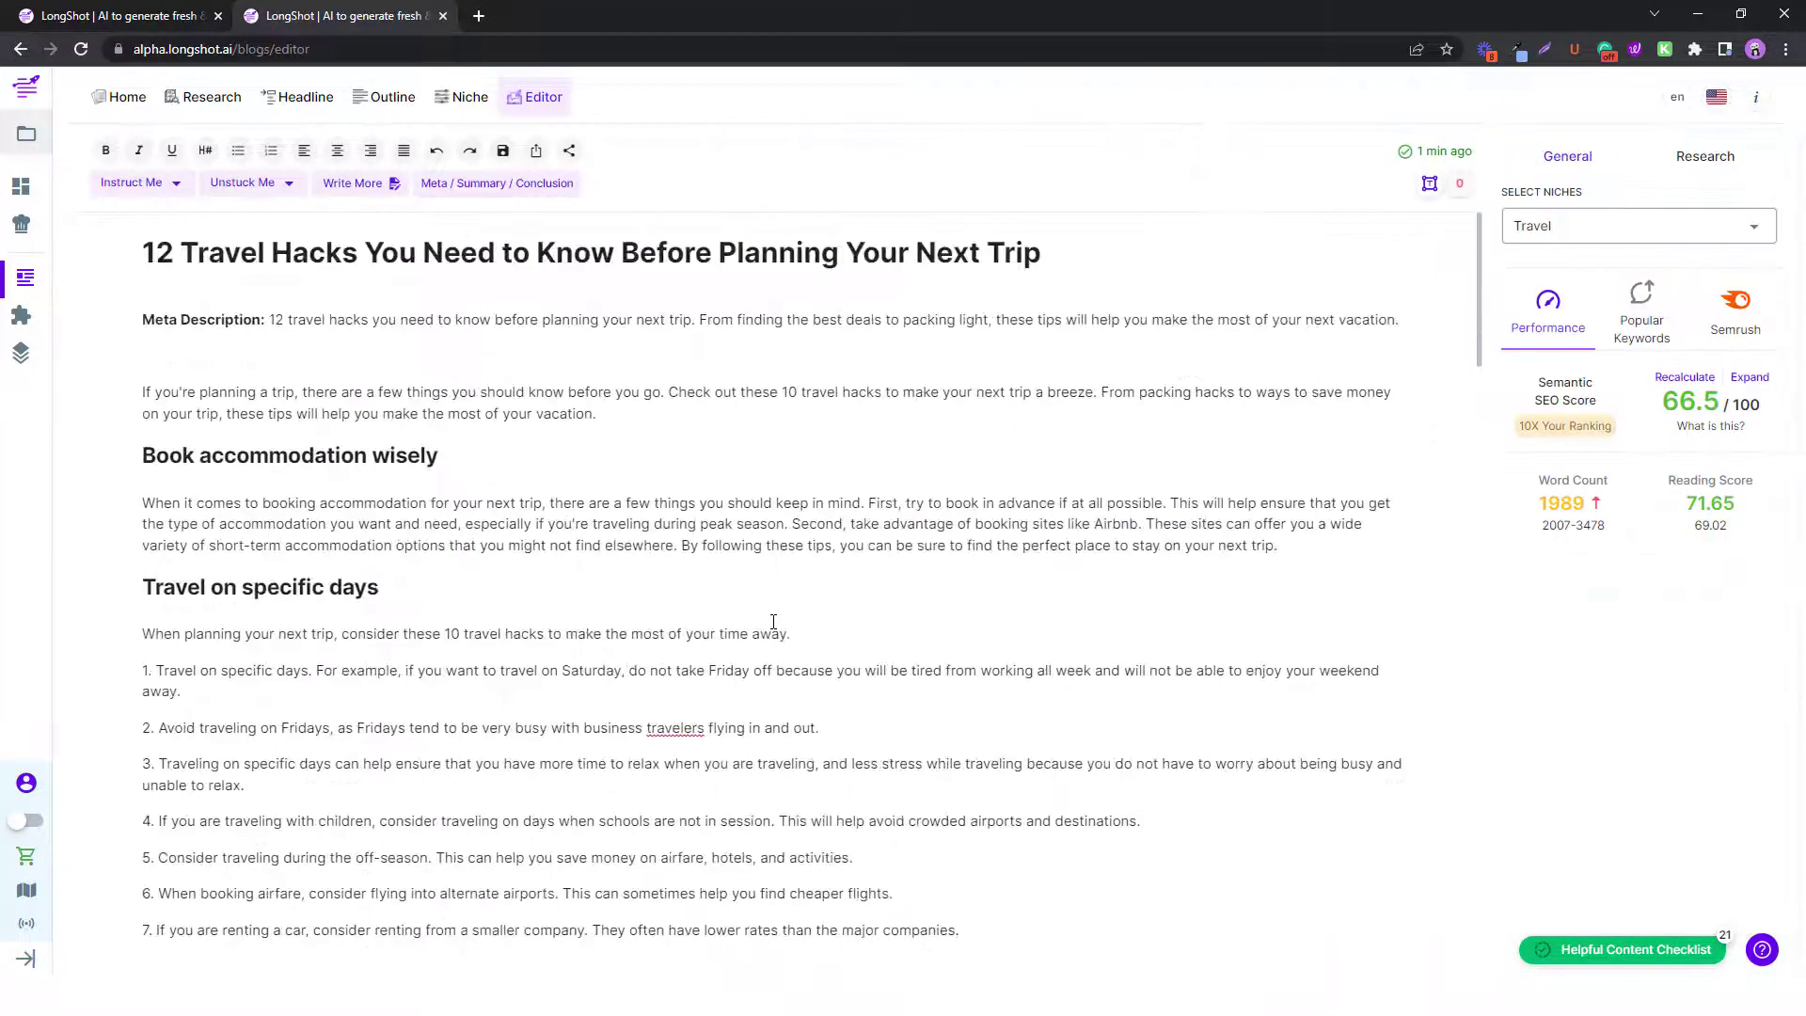
# Look through the research fact sheets for "Travel Hacks 2022" and show the advanced research options.
pyautogui.click(1704, 158)
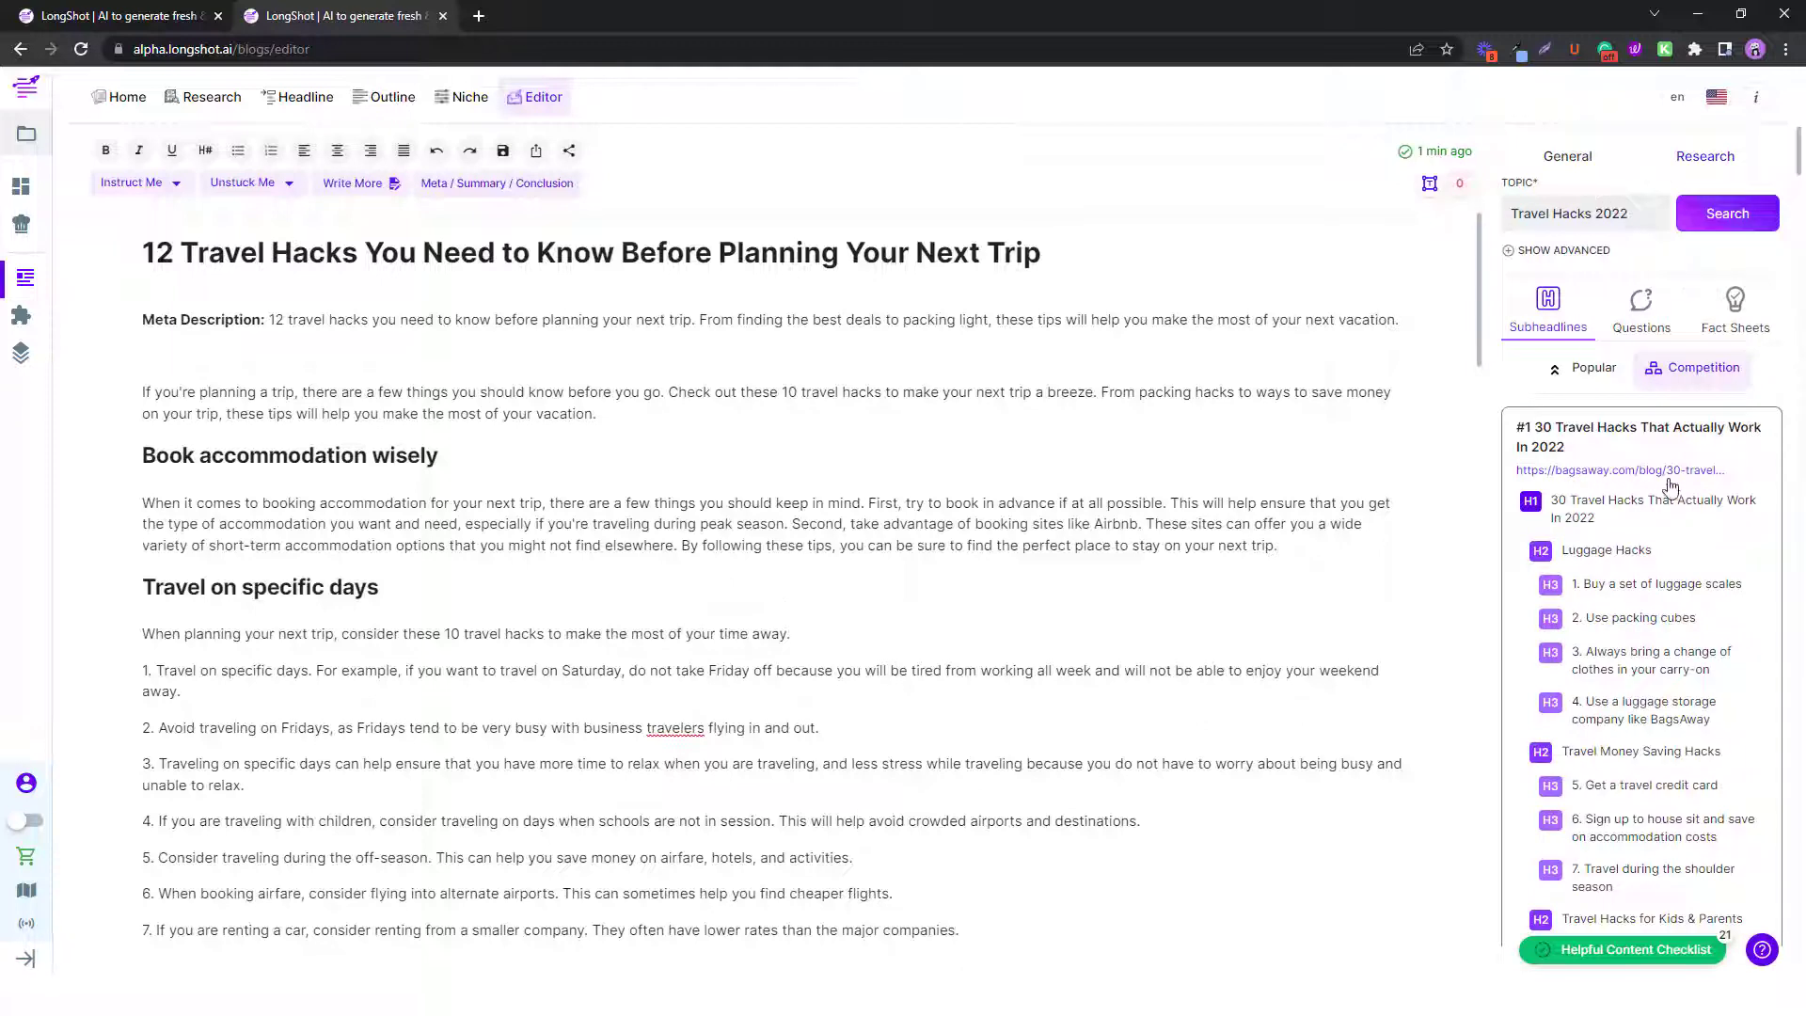
pyautogui.click(1739, 327)
pyautogui.scroll(-6, 1644, 564)
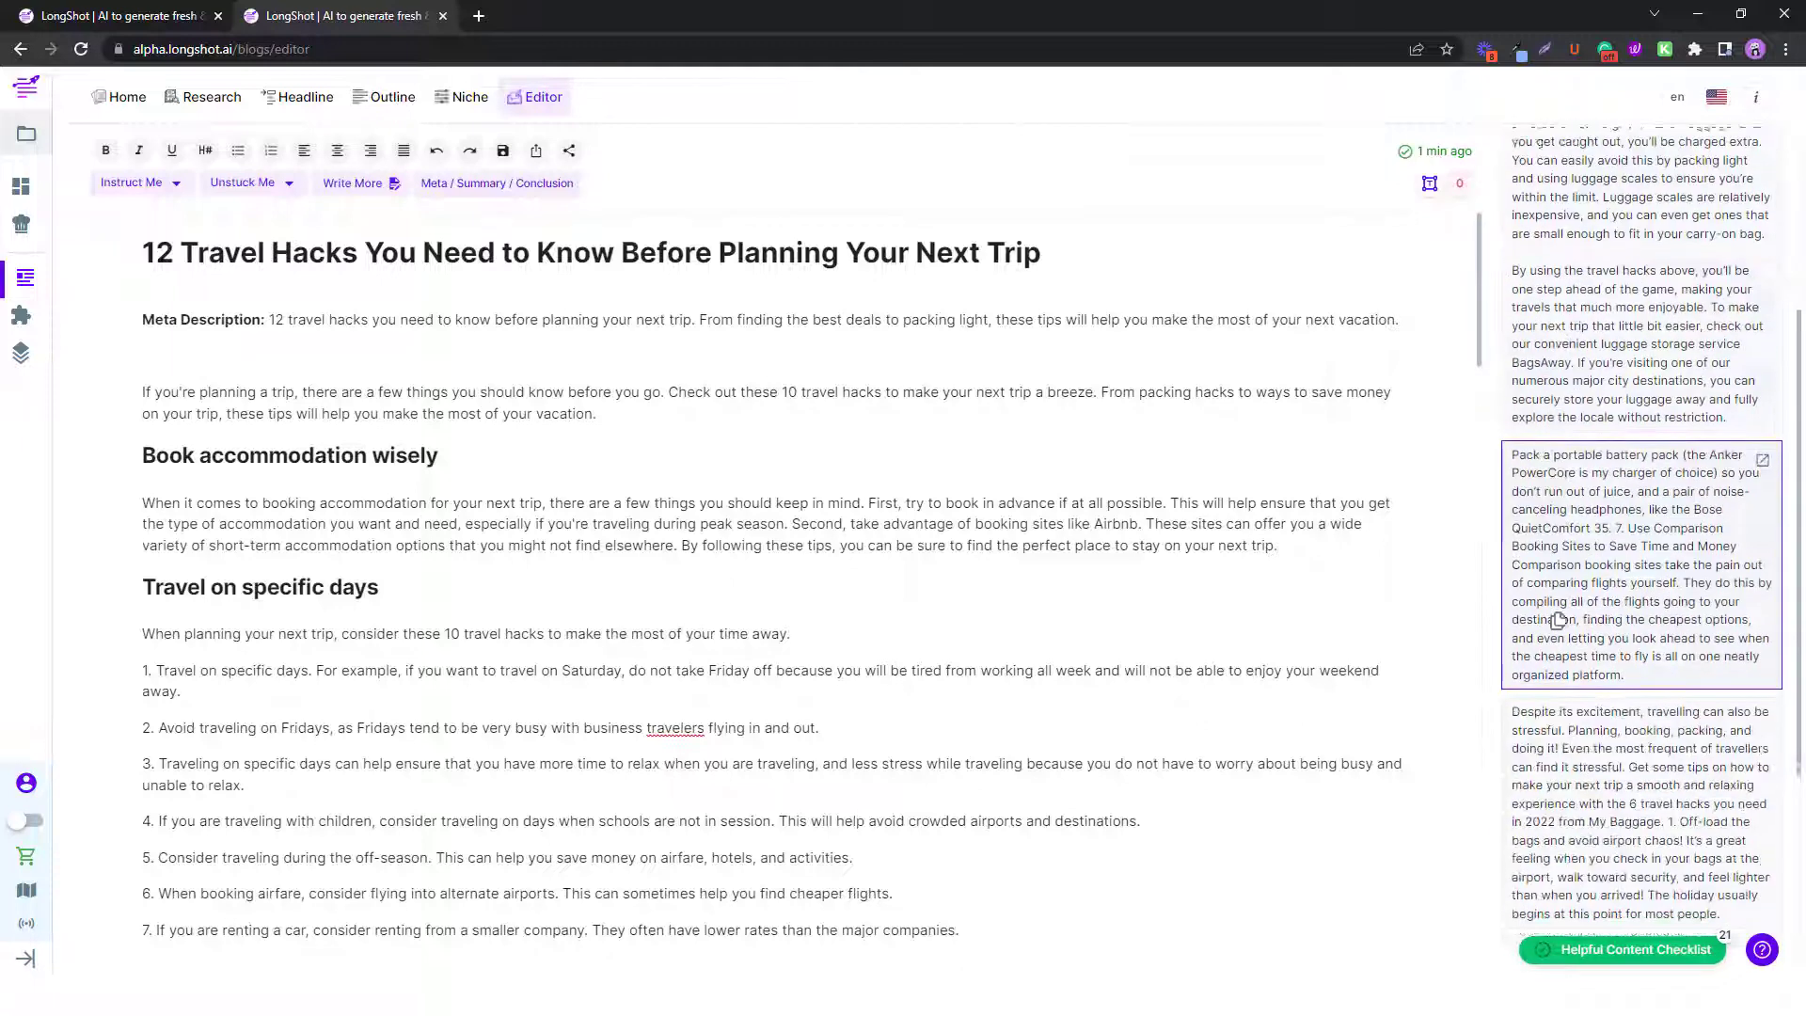
pyautogui.scroll(4, 1626, 565)
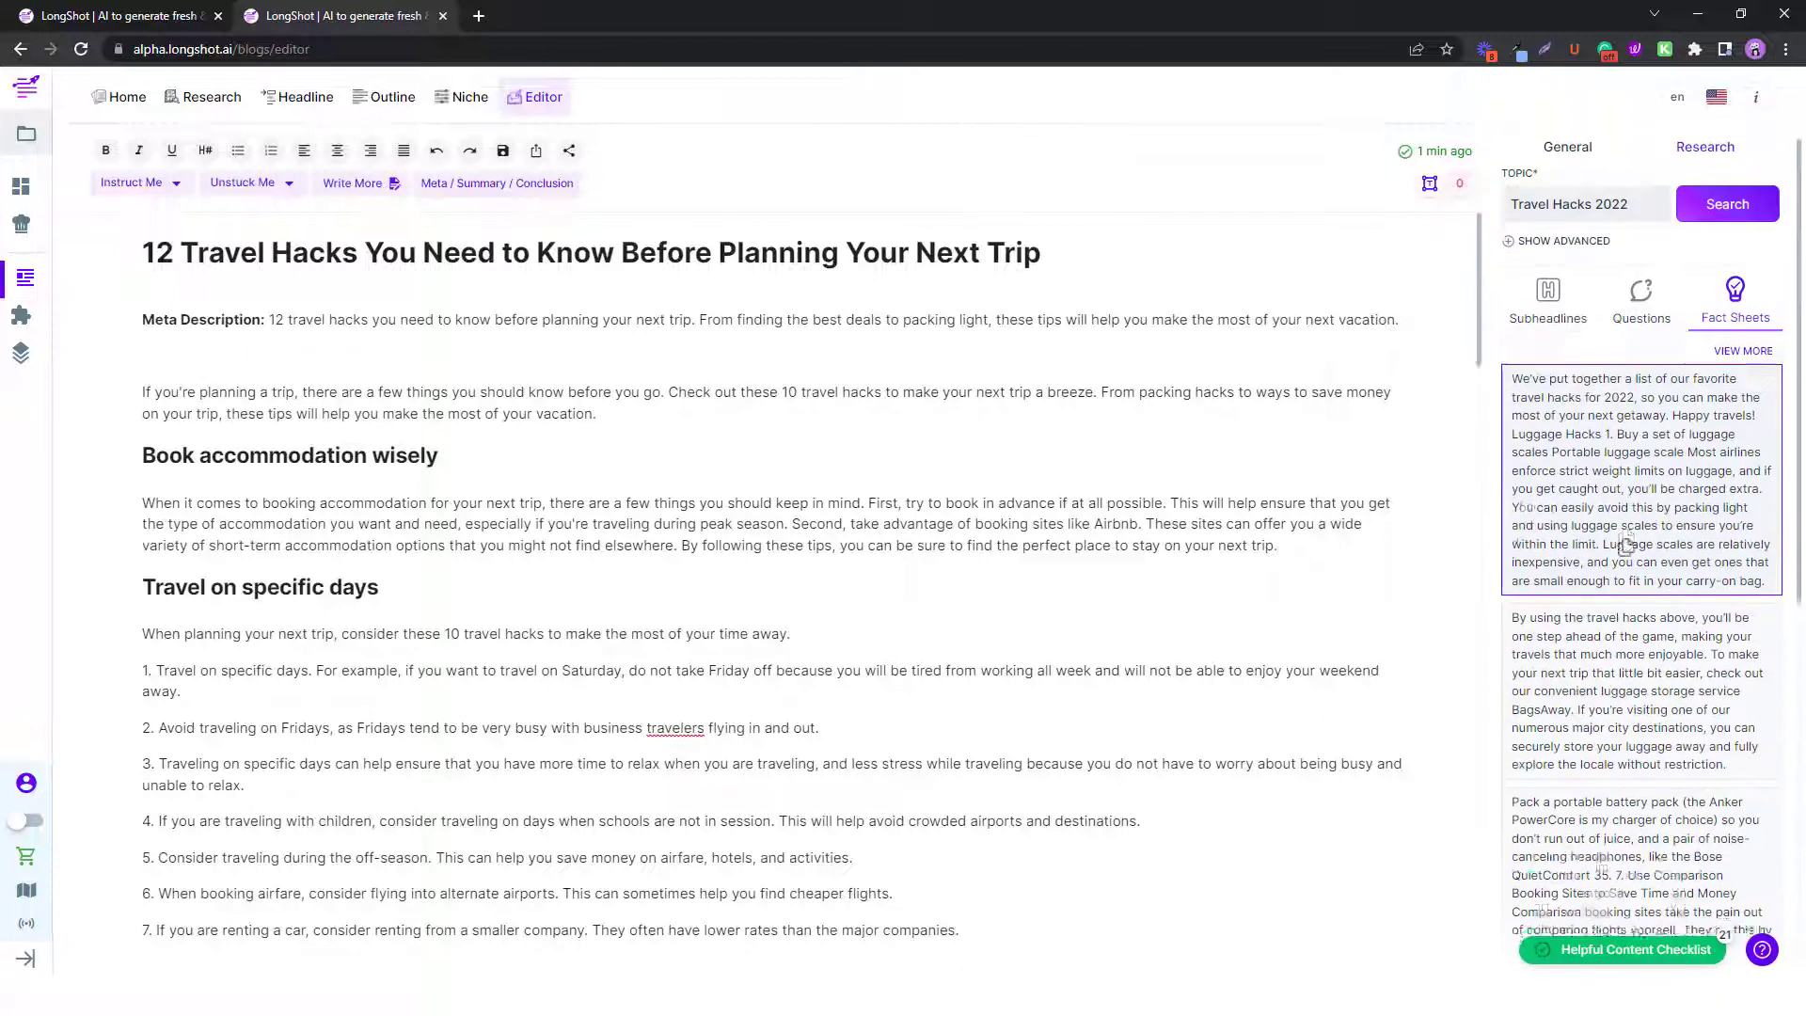
pyautogui.click(1542, 251)
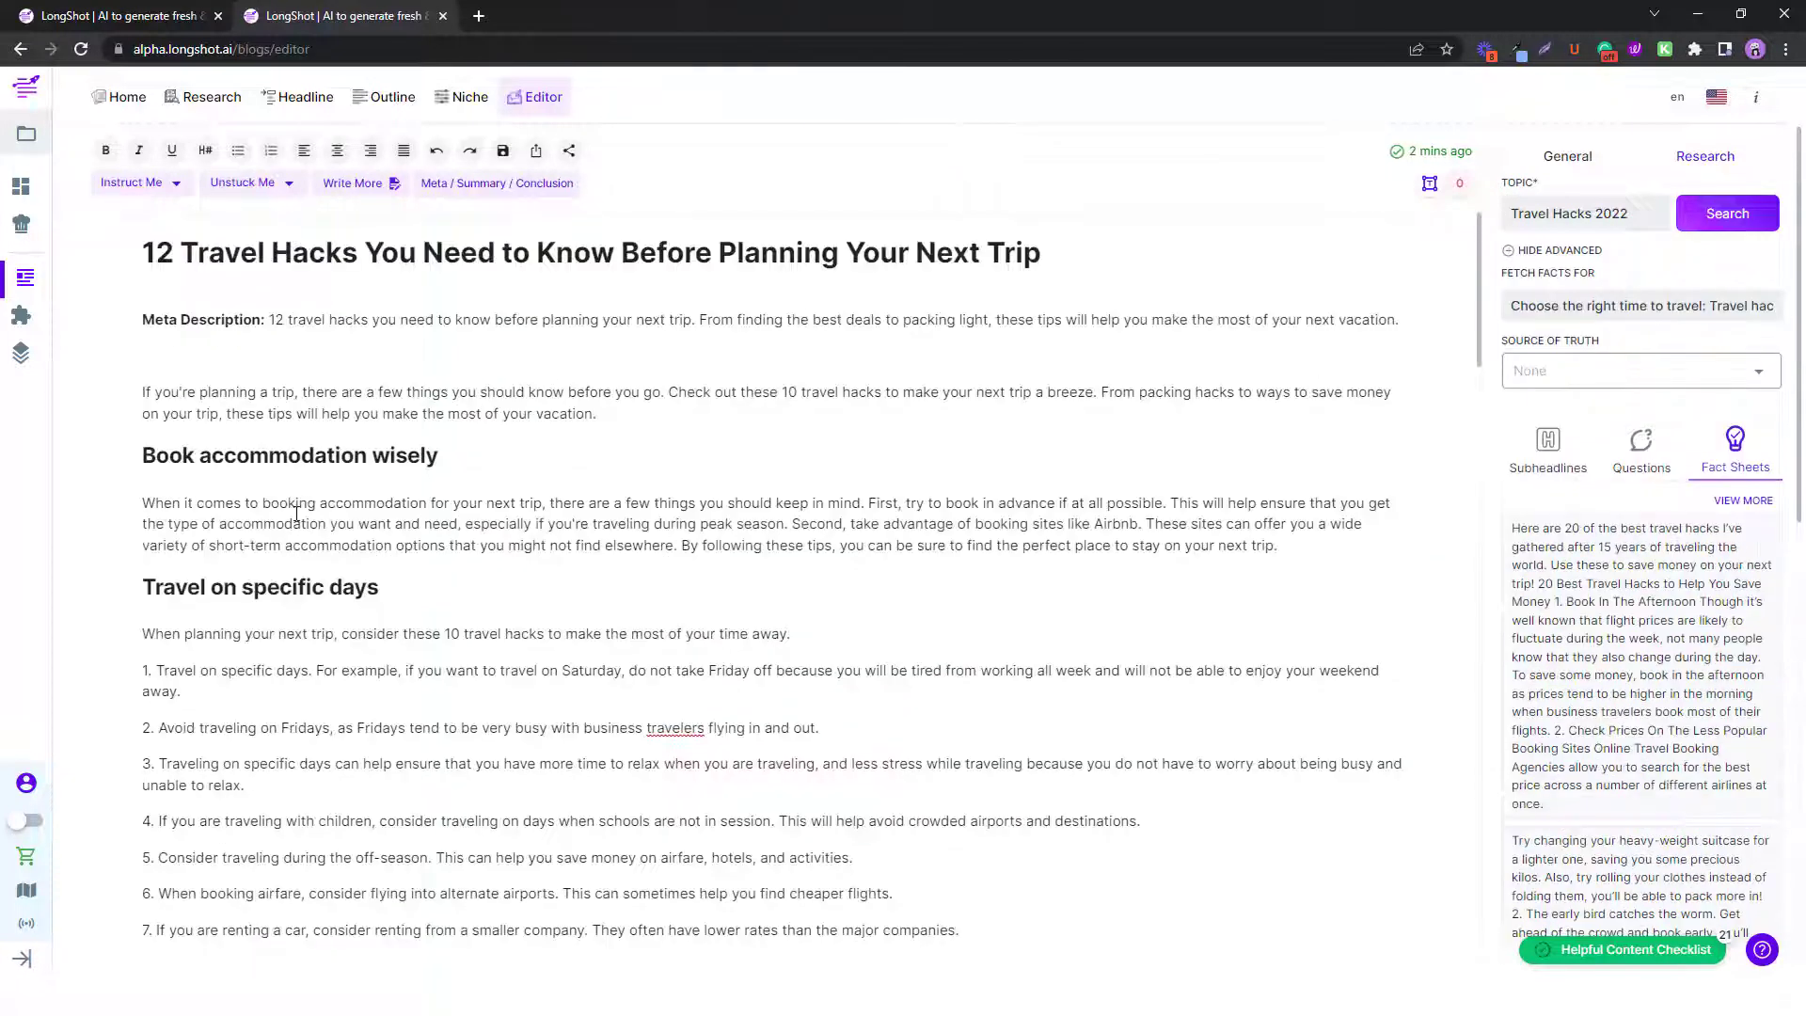
# Add the line "Mention a few tips on how Book accommodation wisely" below the accommodation paragraph, reusing the section's heading text.
pyautogui.moveTo(143, 503); pyautogui.dragTo(1074, 528)
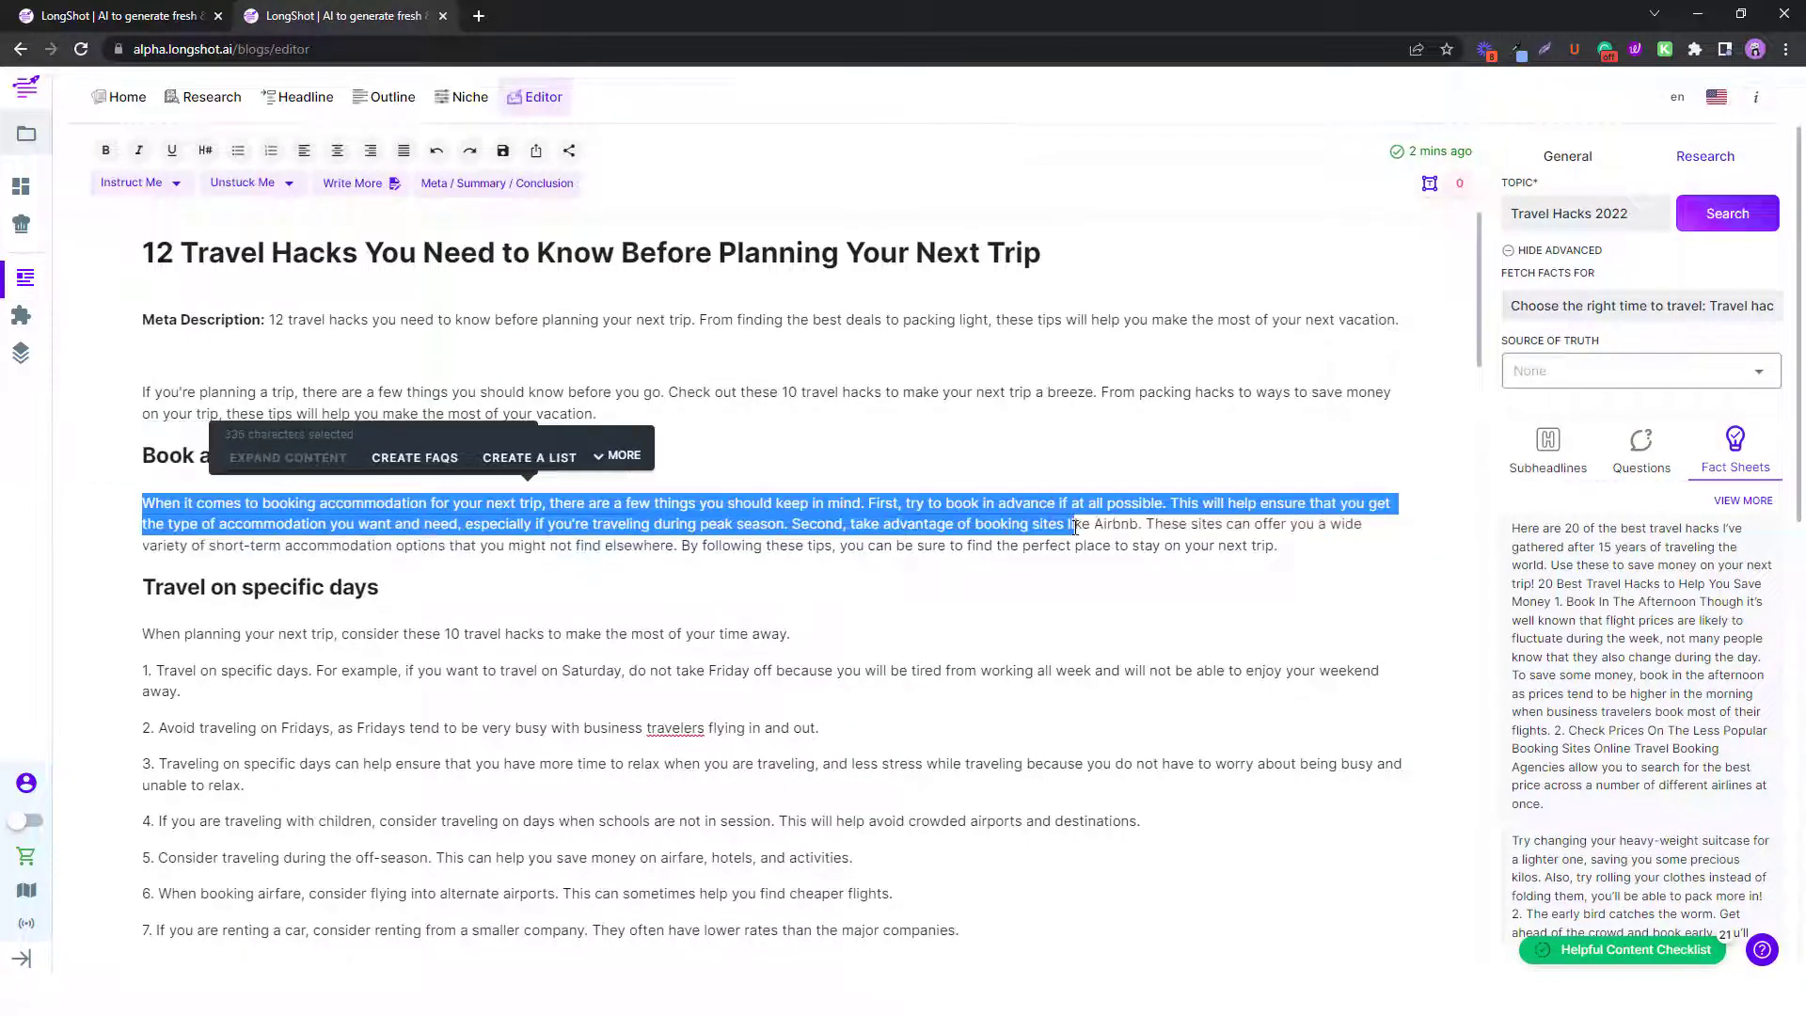
pyautogui.click(819, 617)
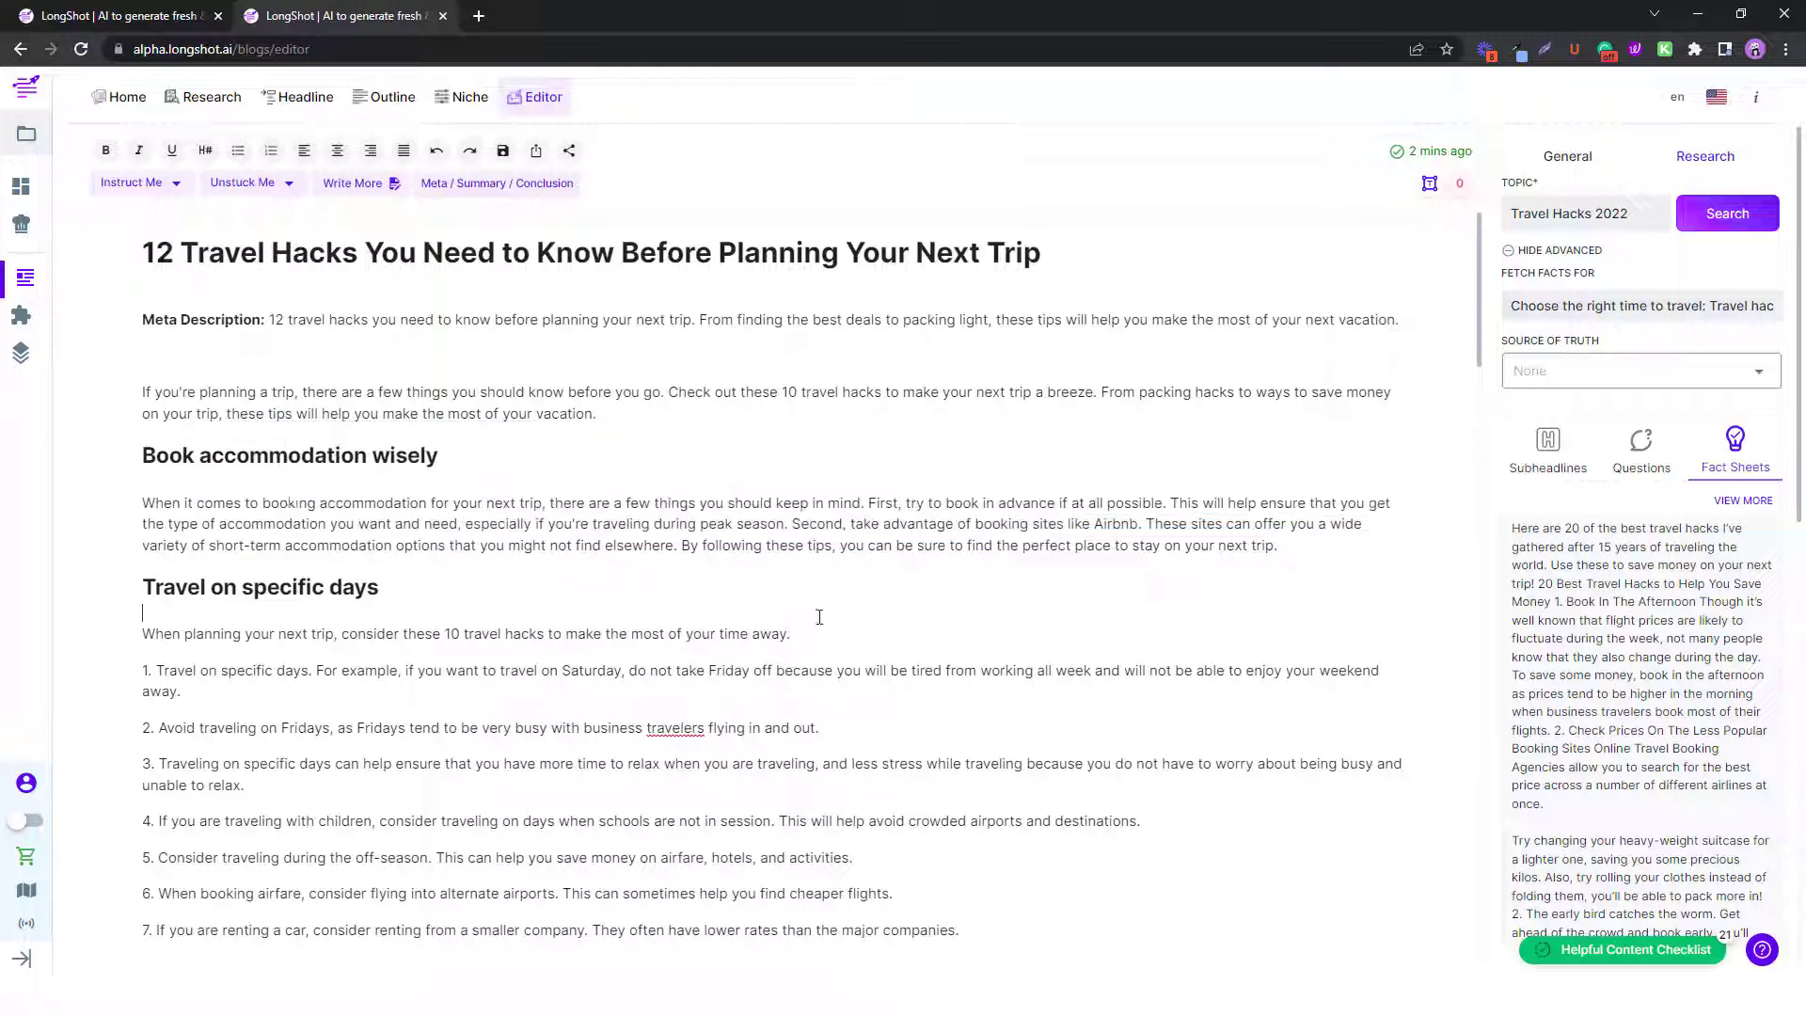
pyautogui.tripleClick(163, 456)
pyautogui.hotkey('ctrl', 'c')
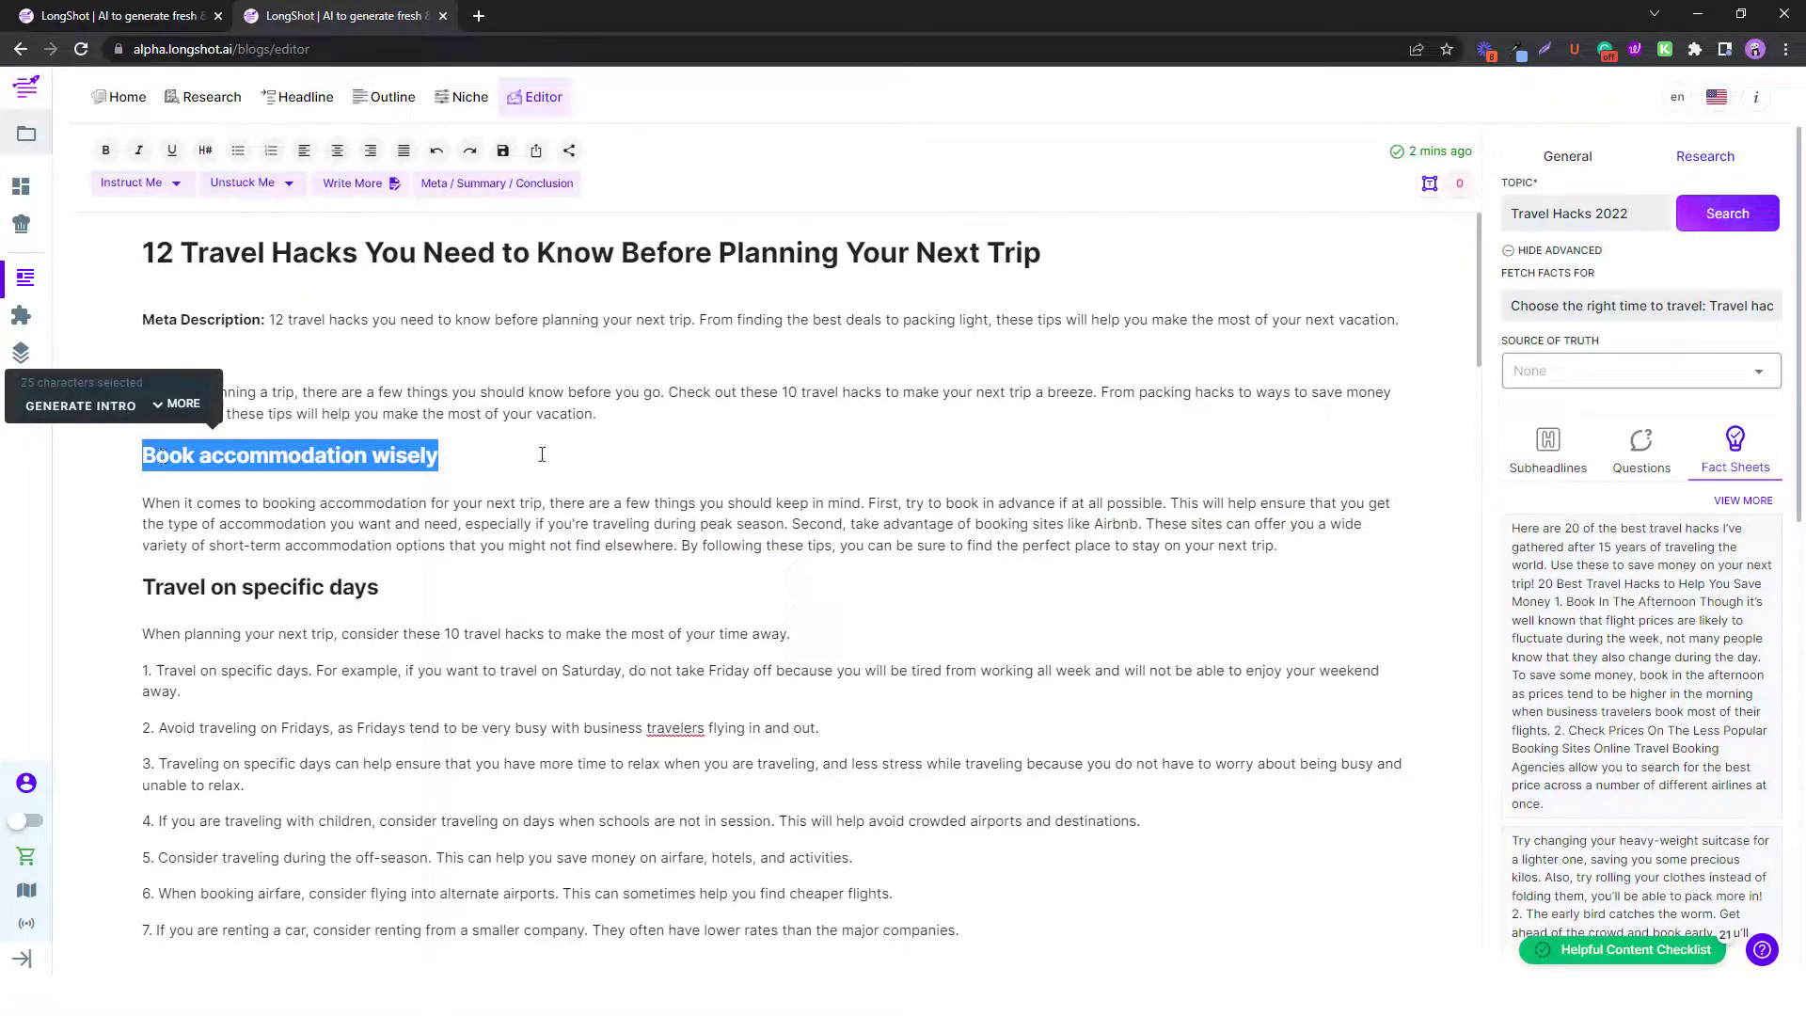
pyautogui.click(1297, 542)
pyautogui.press('Return')
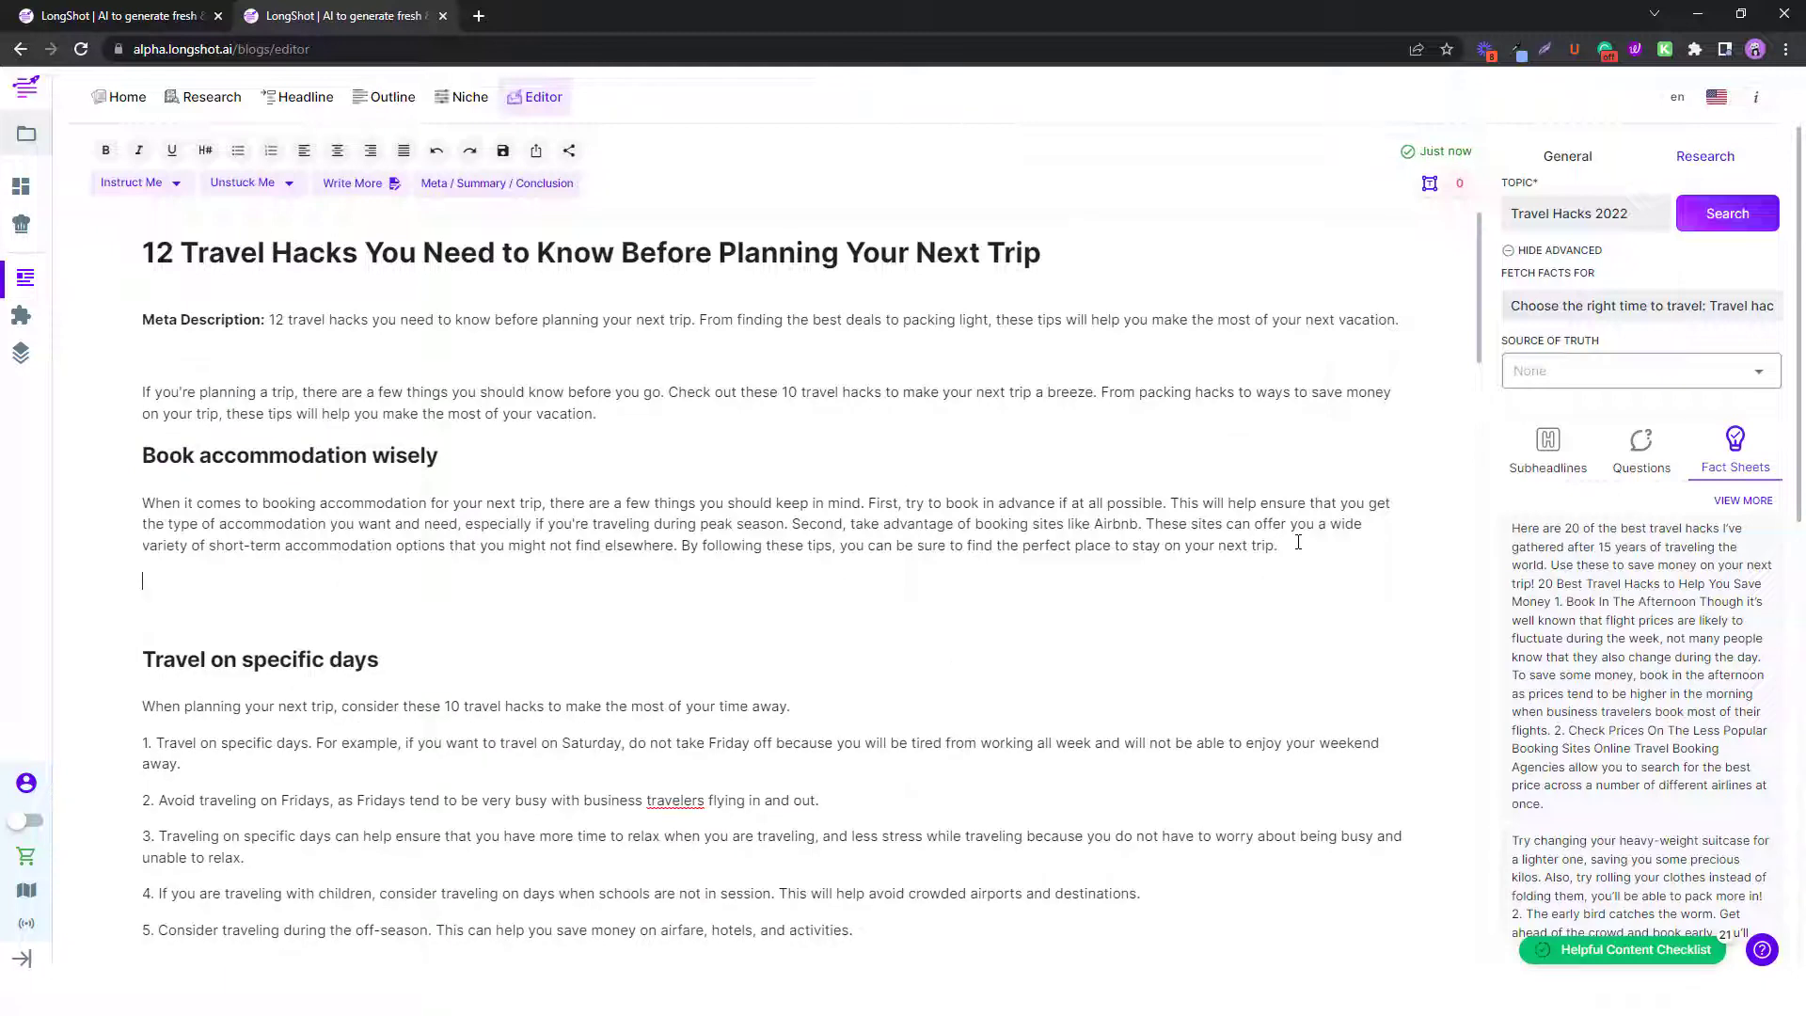
pyautogui.write('Mention a few tips on')
pyautogui.hotkey('ctrl', 'v')
pyautogui.click(287, 583)
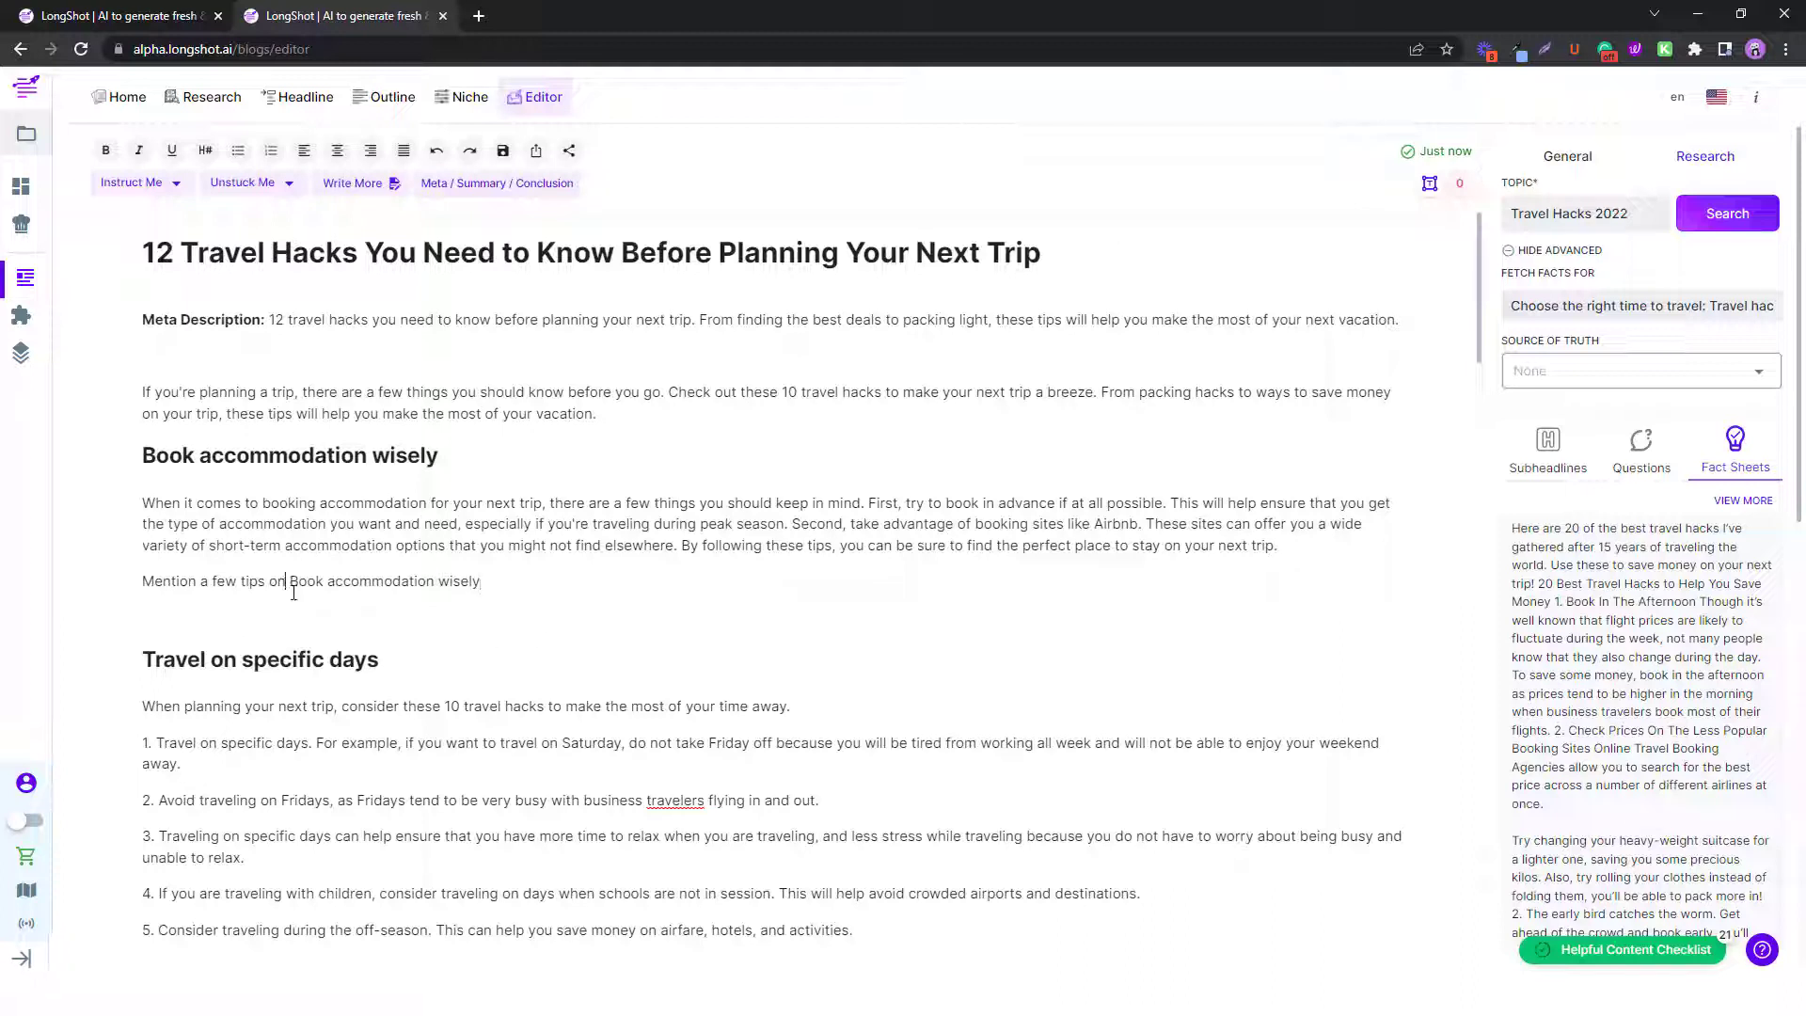
pyautogui.write('how')
# Generate a list from the "Mention a few tips" line and remove an extra blank line below the list.
pyautogui.tripleClick(375, 585)
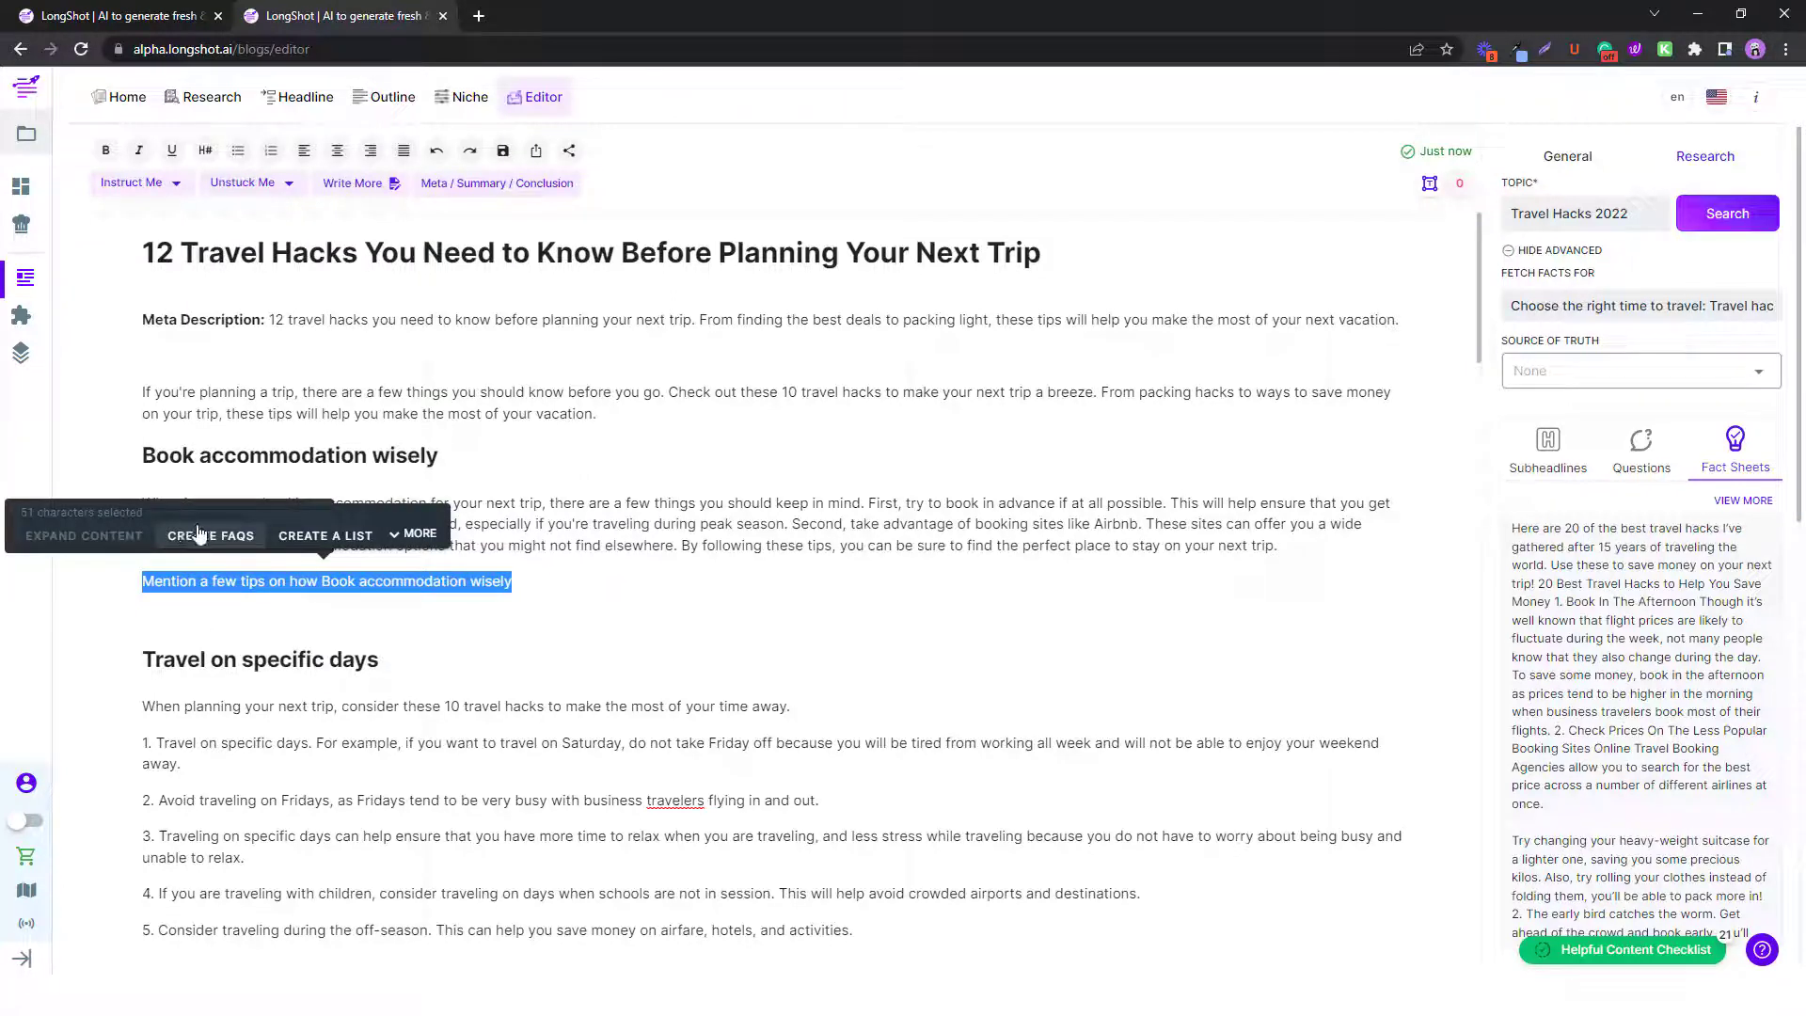
pyautogui.moveTo(418, 538)
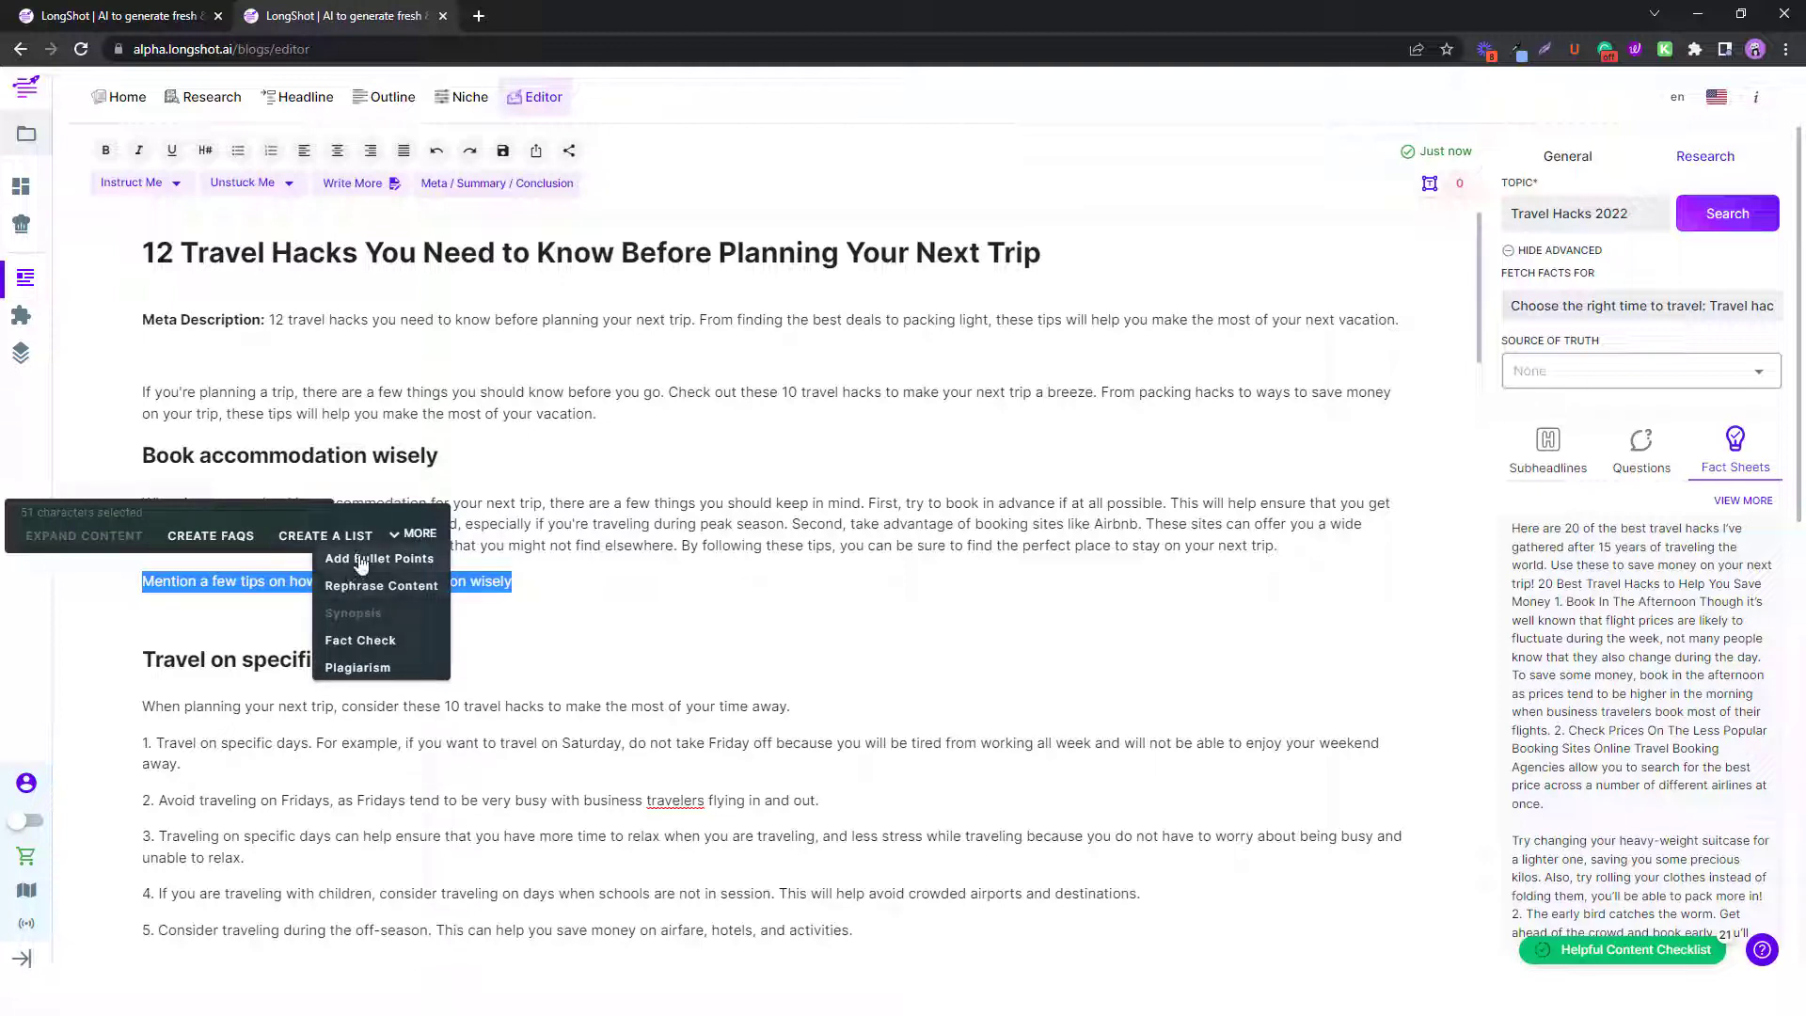
pyautogui.click(302, 536)
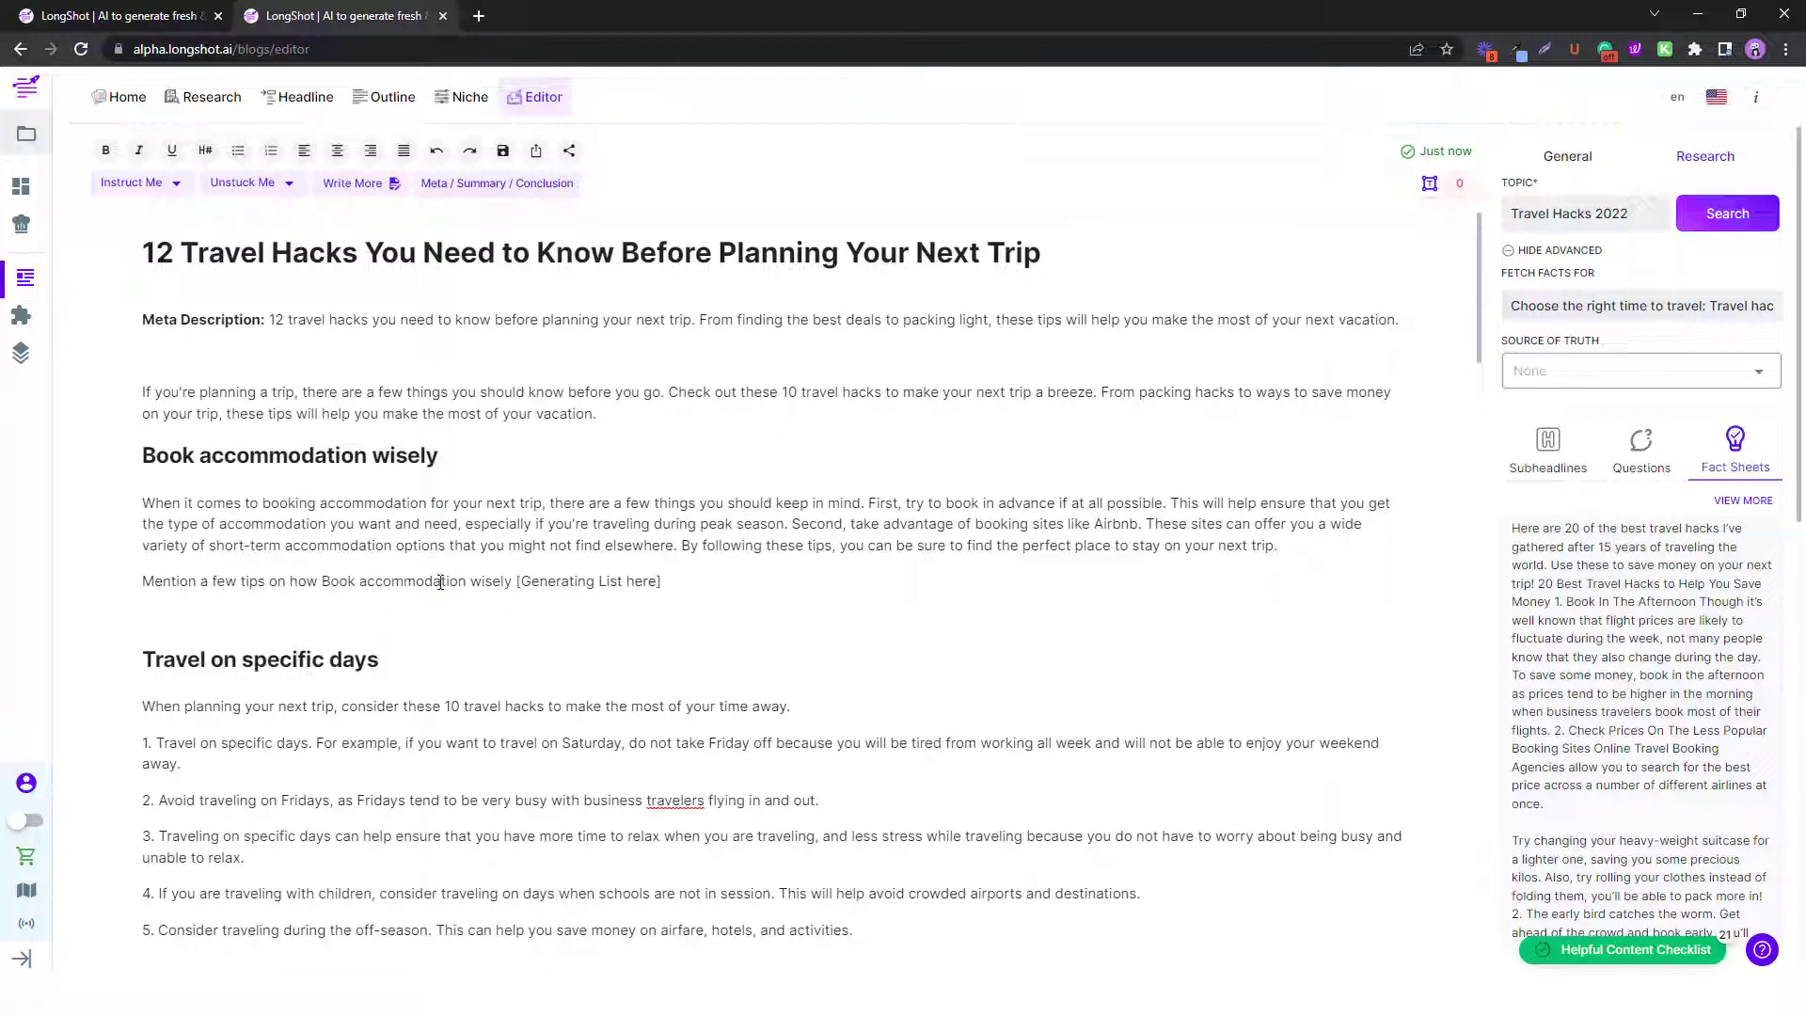
pyautogui.scroll(-1, 410, 636)
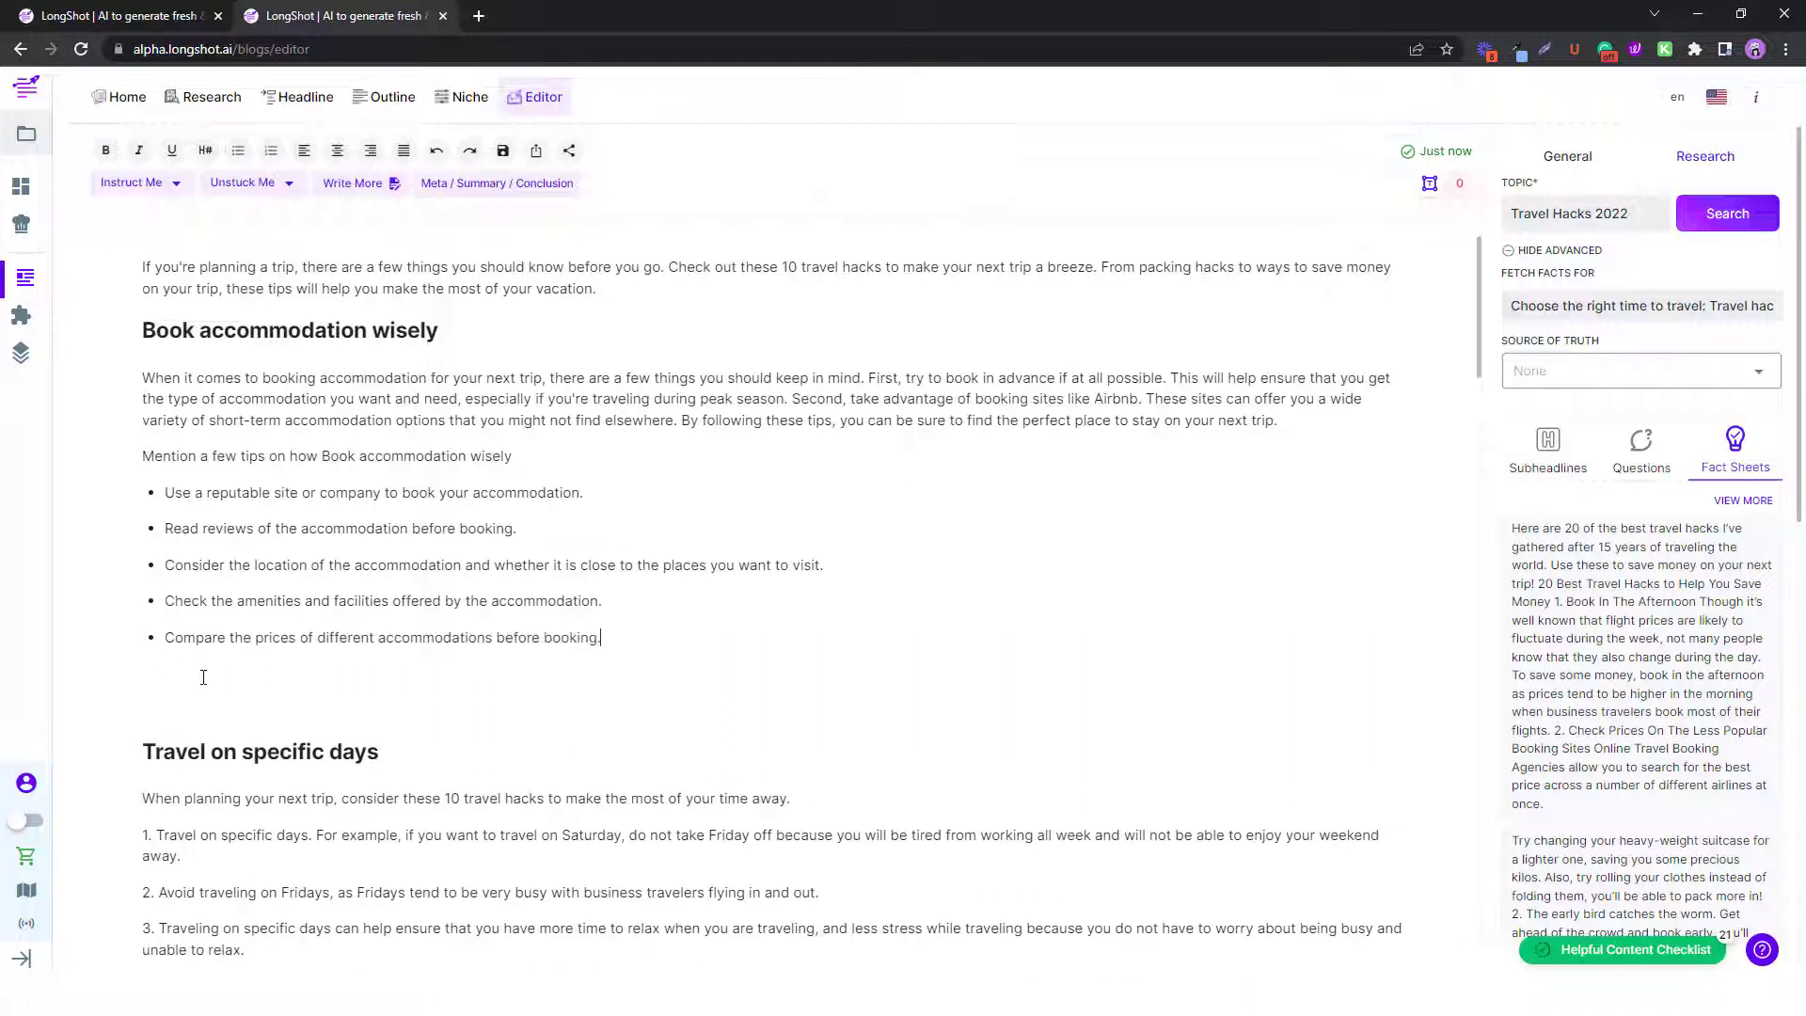
pyautogui.click(175, 704)
pyautogui.press('BackSpace')
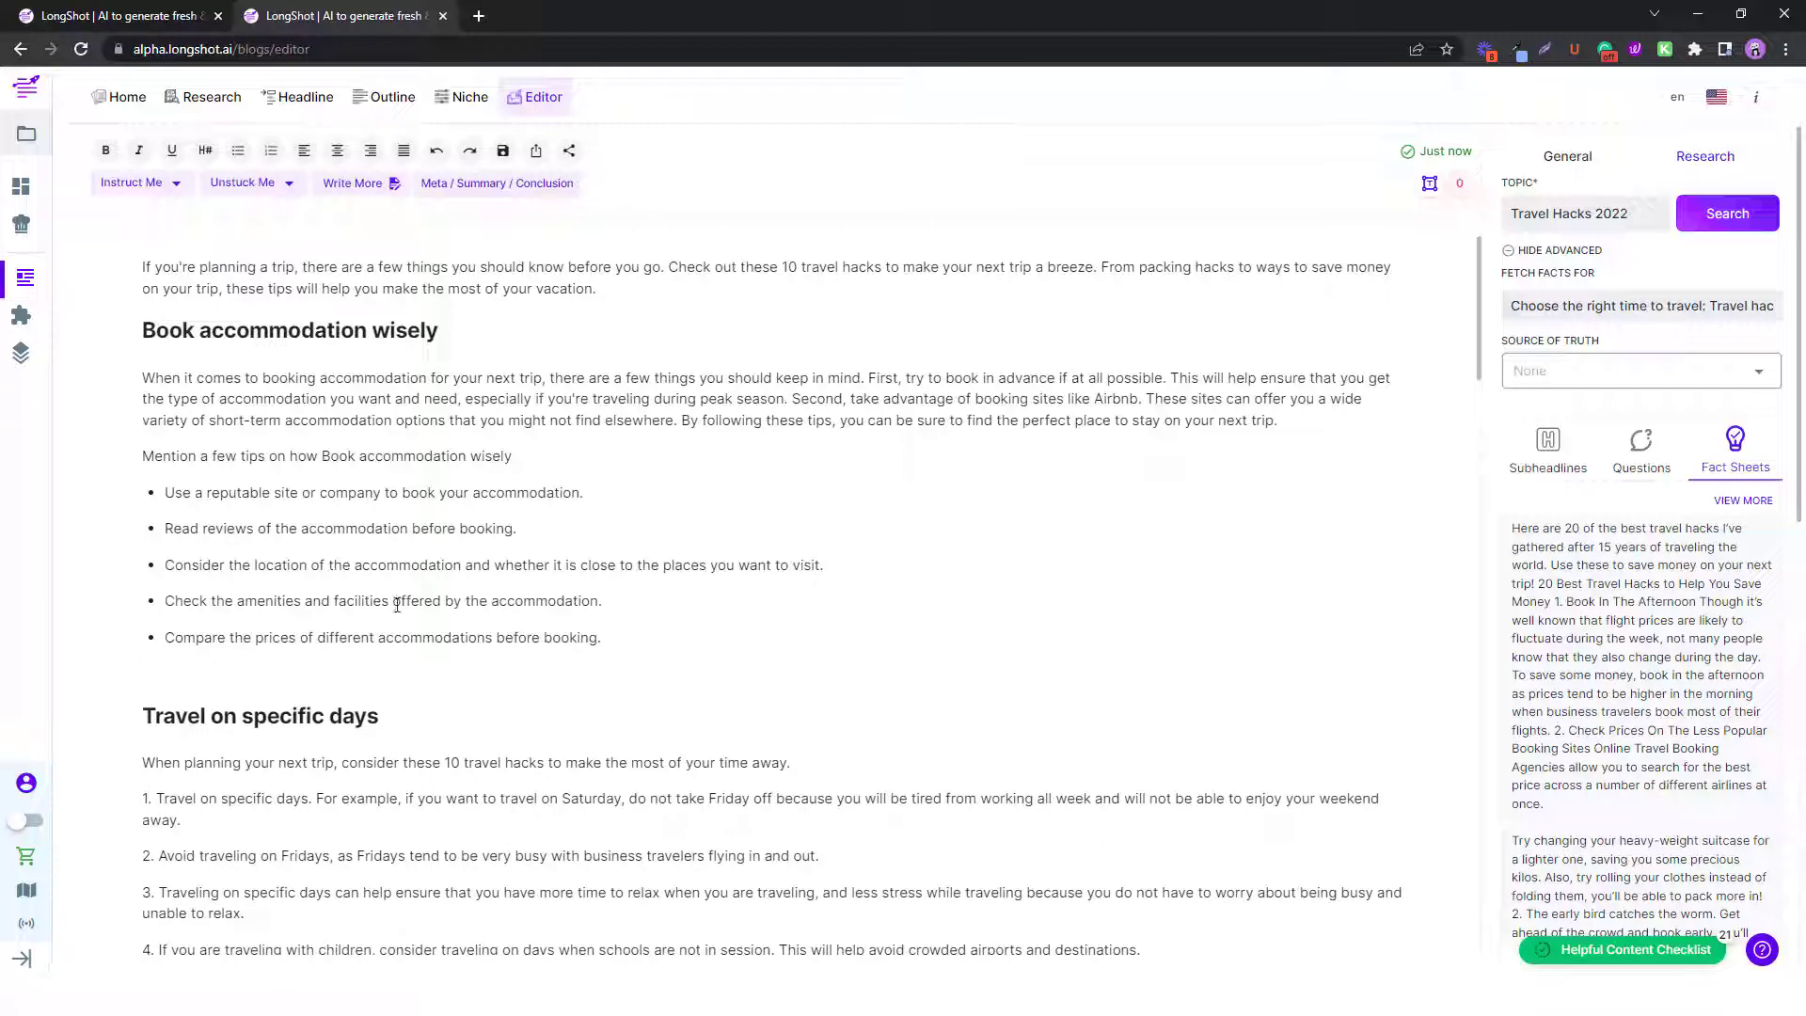
# Add the sentence "December is the best time to climb Mount Everest" between the introduction and the "Book accommodation wisely" heading.
pyautogui.scroll(-10, 452, 531)
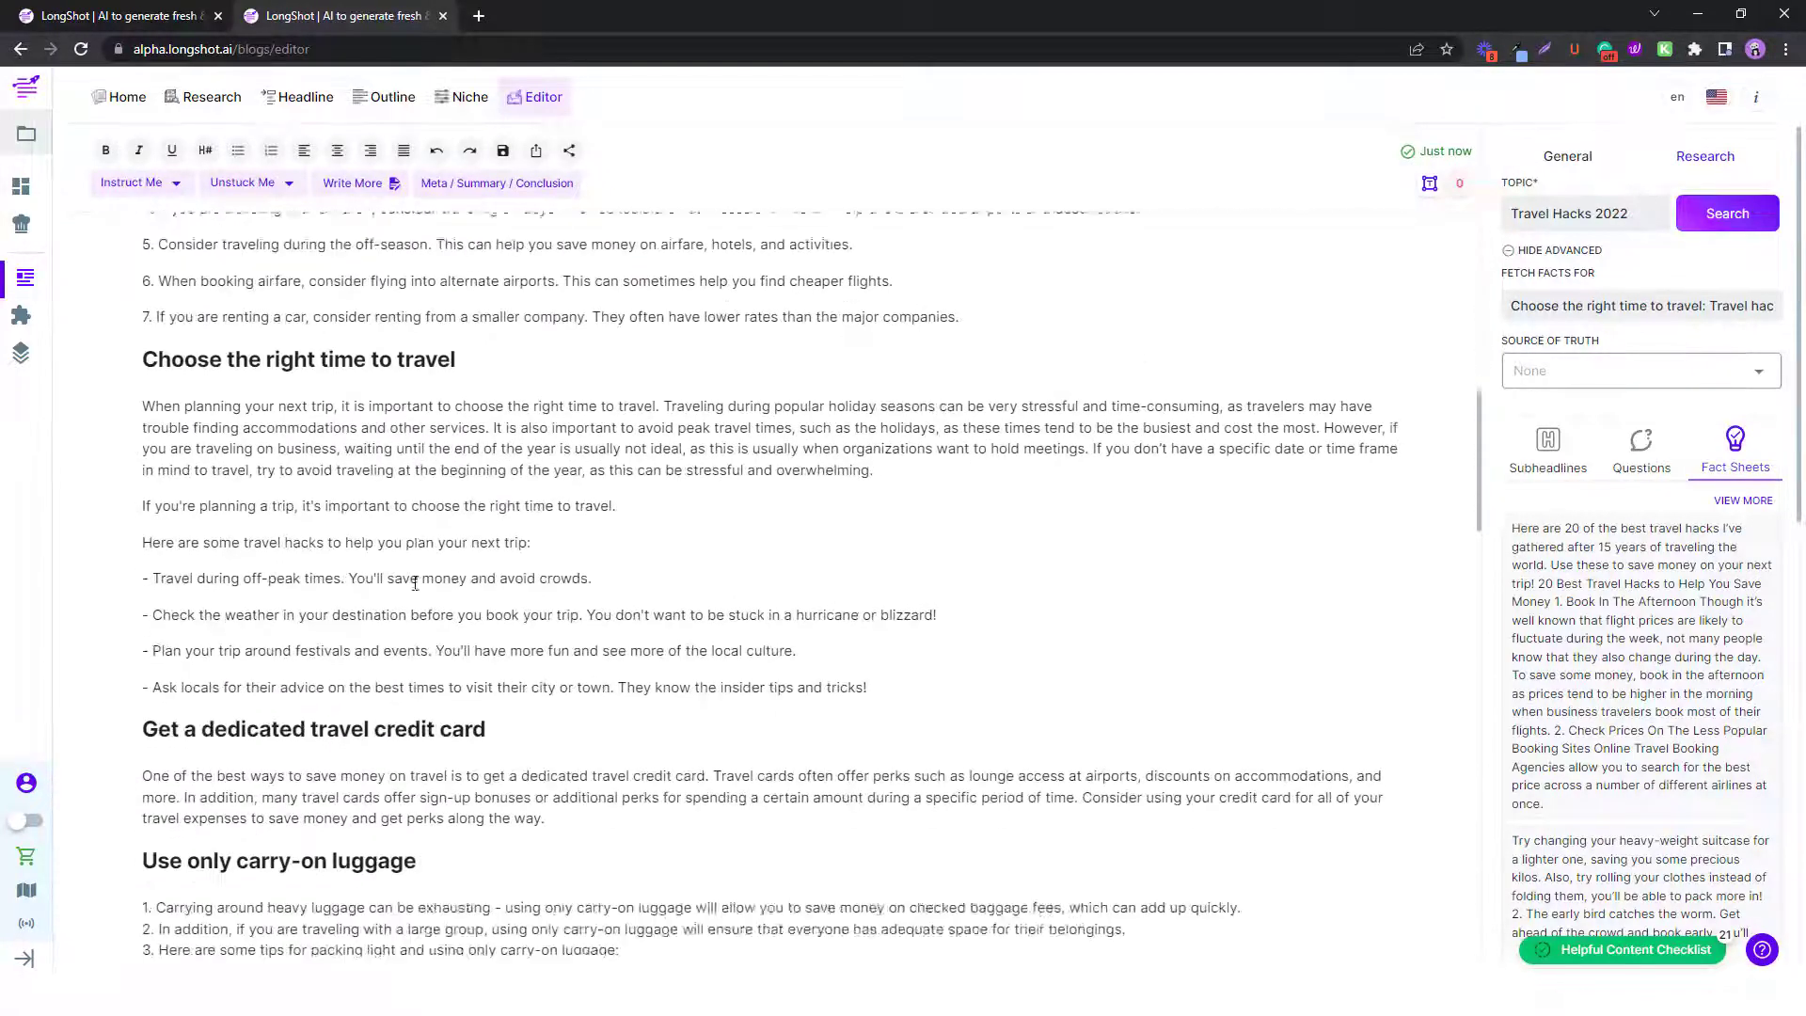
pyautogui.scroll(-3, 637, 539)
pyautogui.scroll(20, 382, 615)
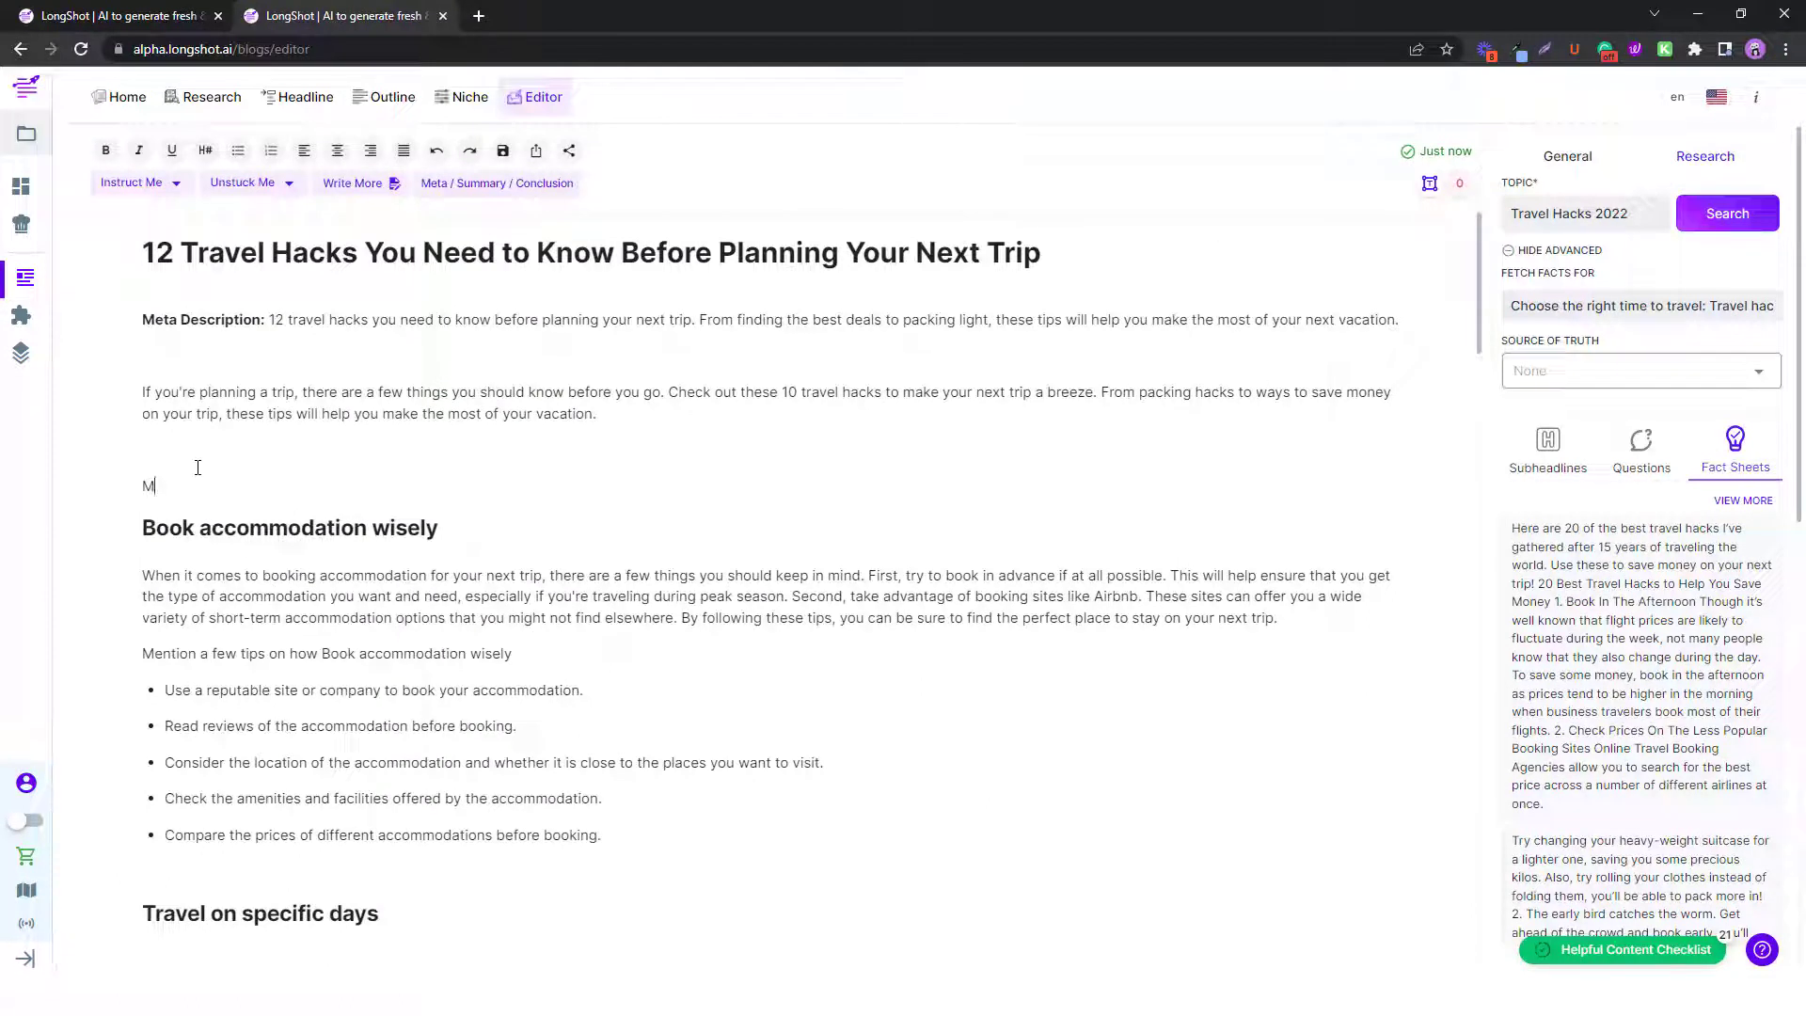
pyautogui.write('eve')
pyautogui.write('December ')
pyautogui.write('is the best time')
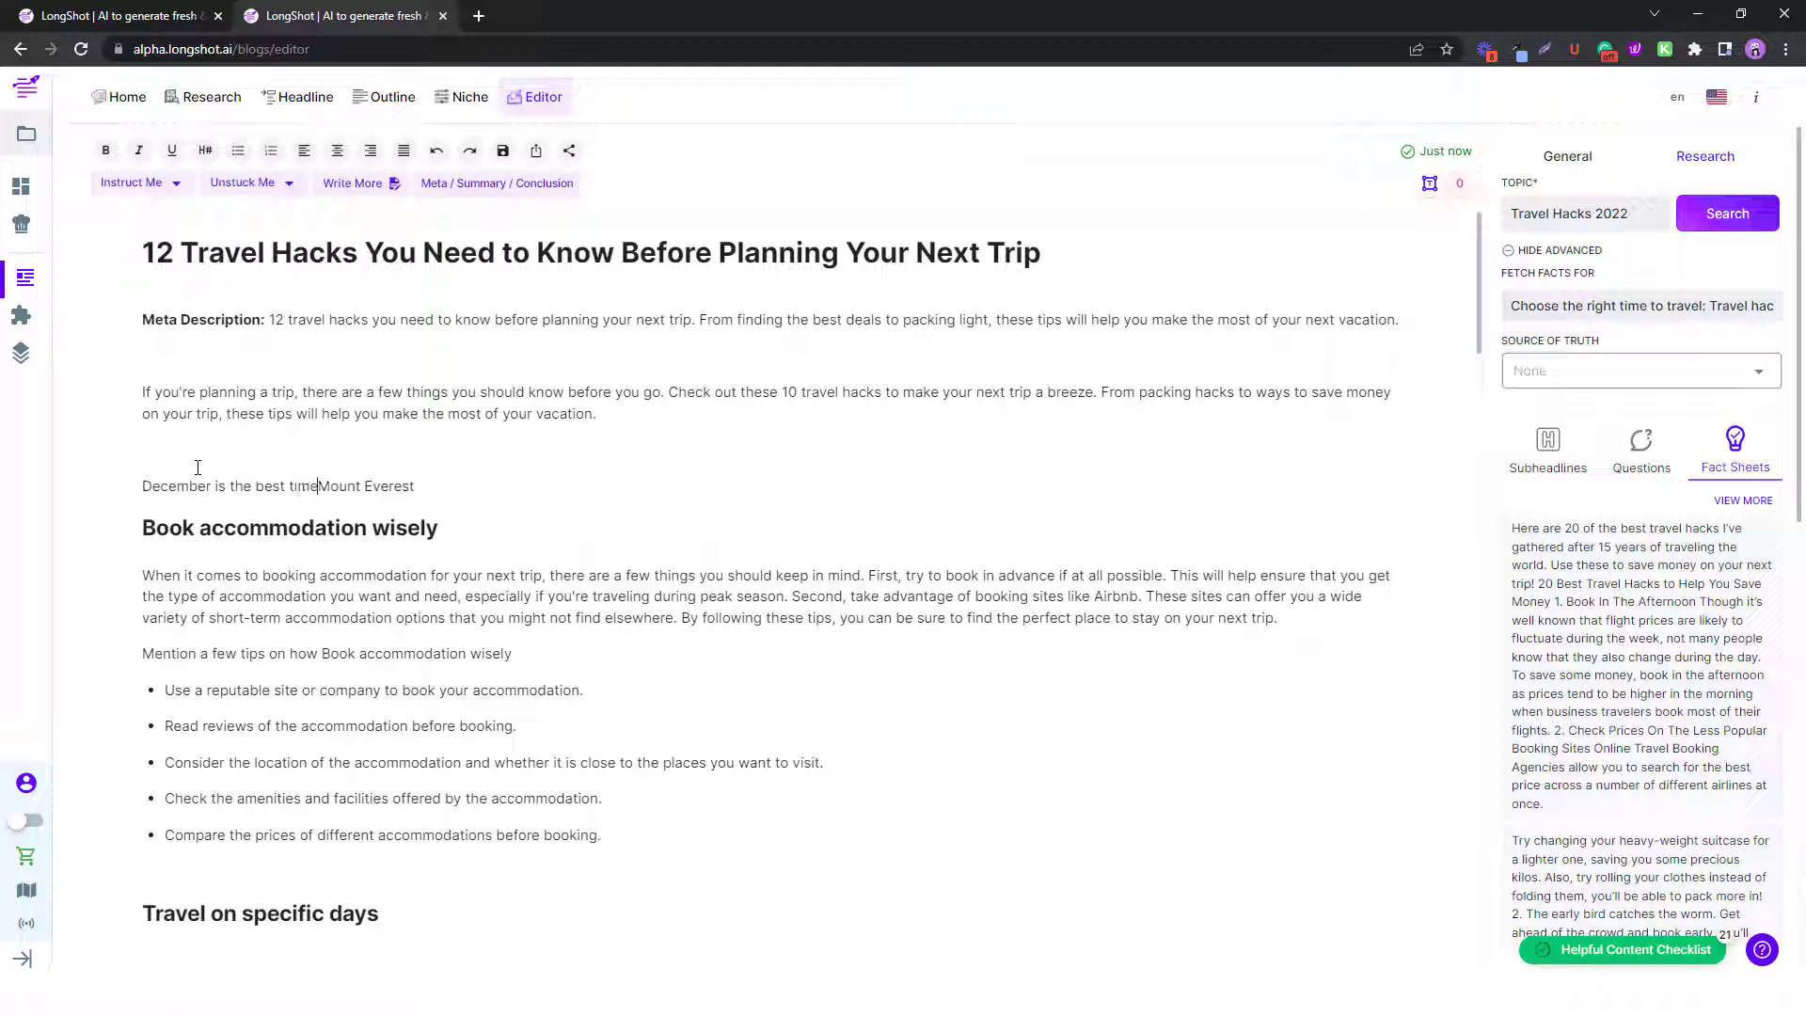
pyautogui.write(' to climb')
# Run a Fact Check on the Mount Everest sentence and read the verdict and its supporting sources.
pyautogui.moveTo(488, 490); pyautogui.dragTo(141, 486)
pyautogui.click(414, 439)
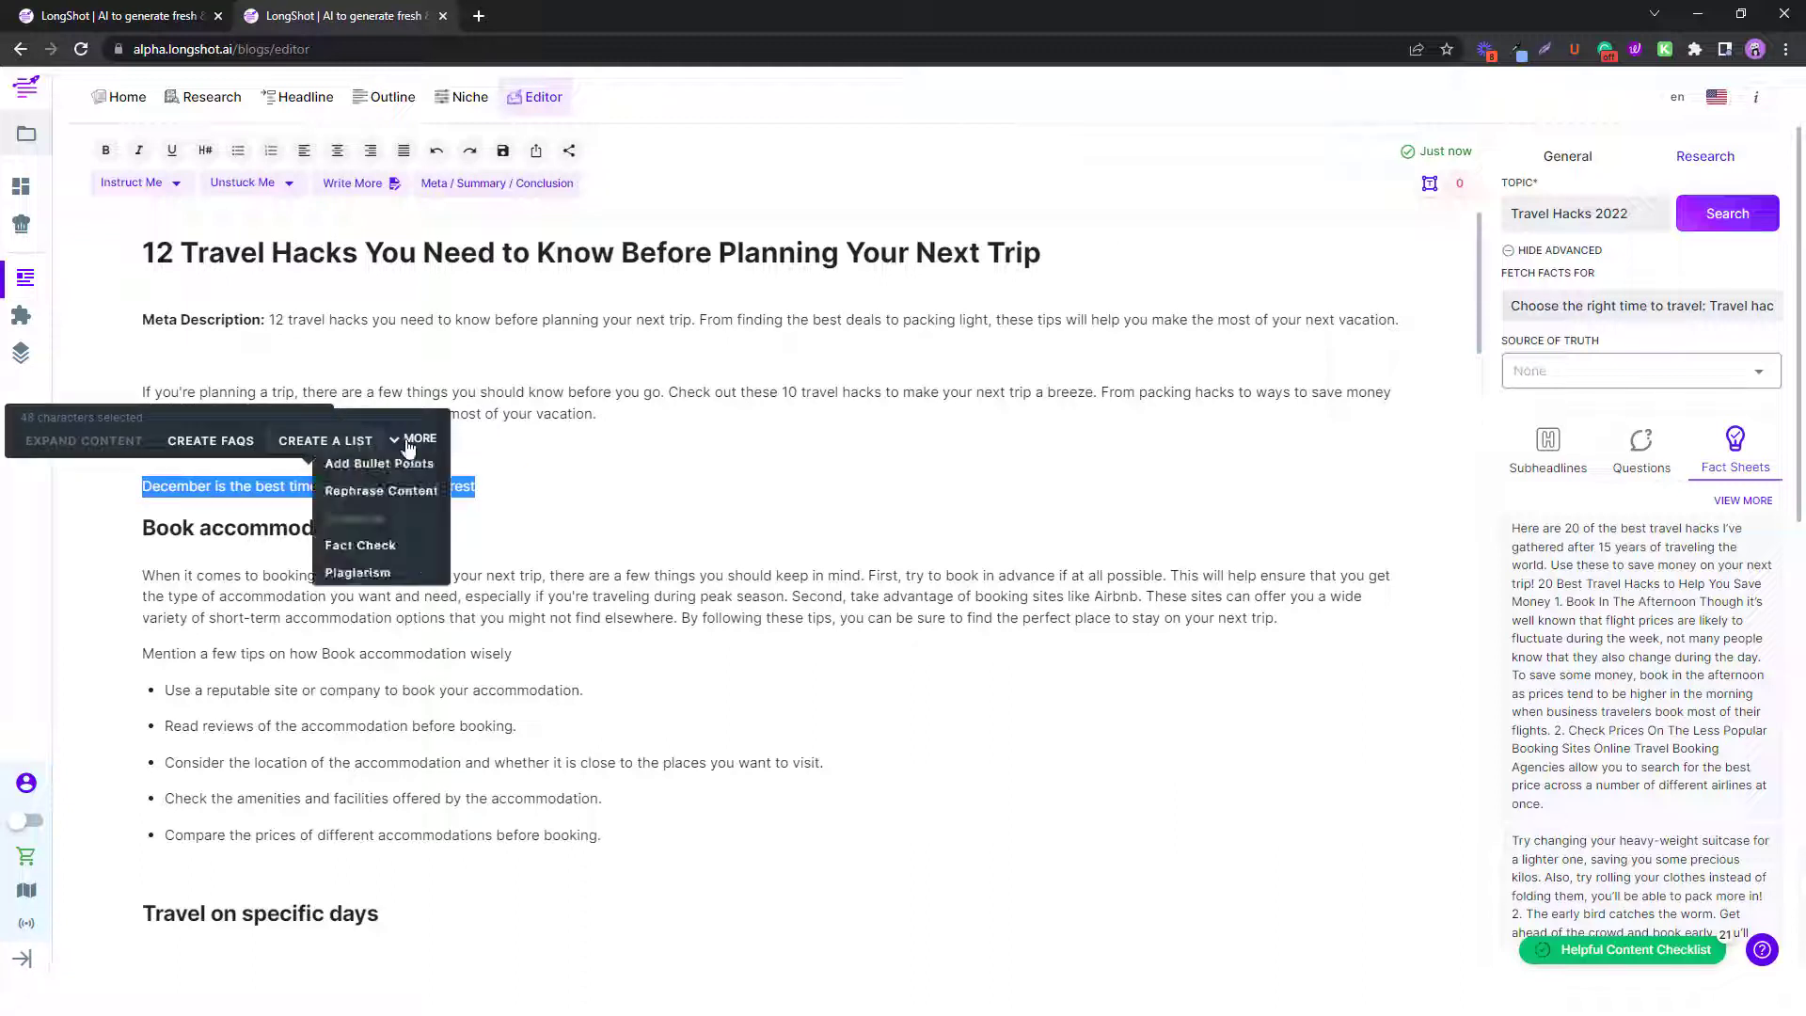
pyautogui.click(367, 544)
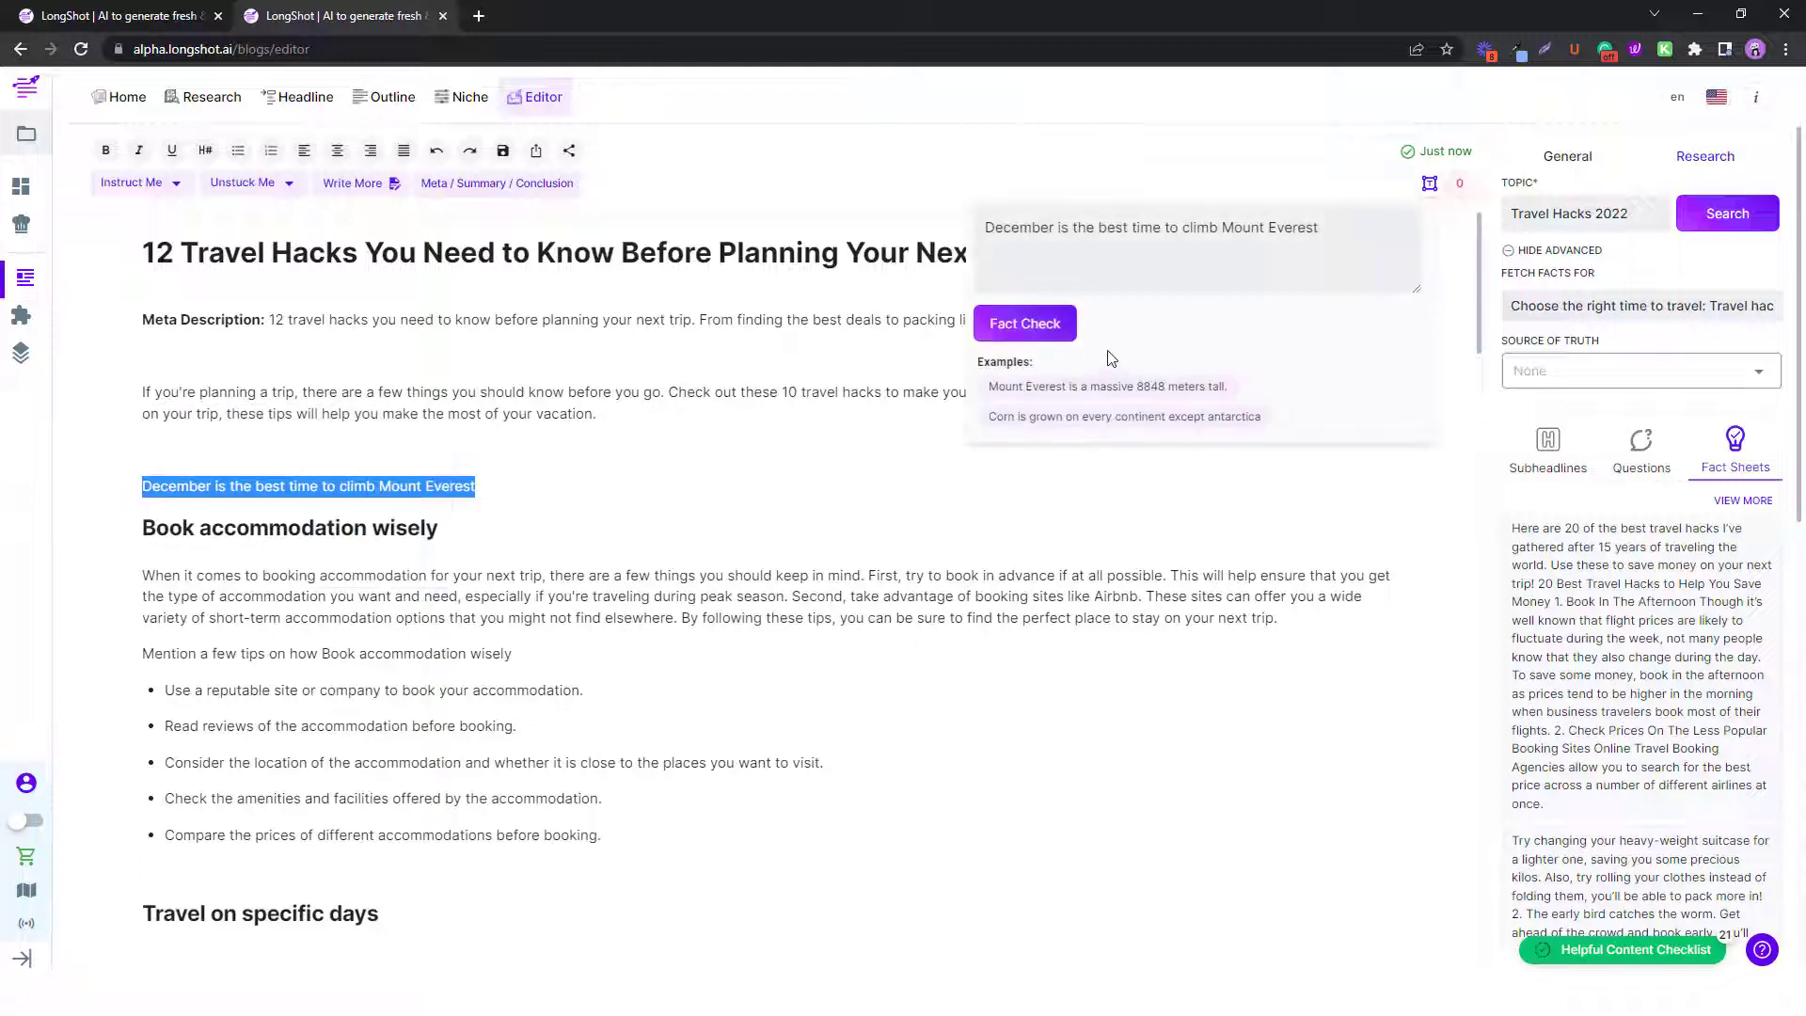
pyautogui.click(1016, 331)
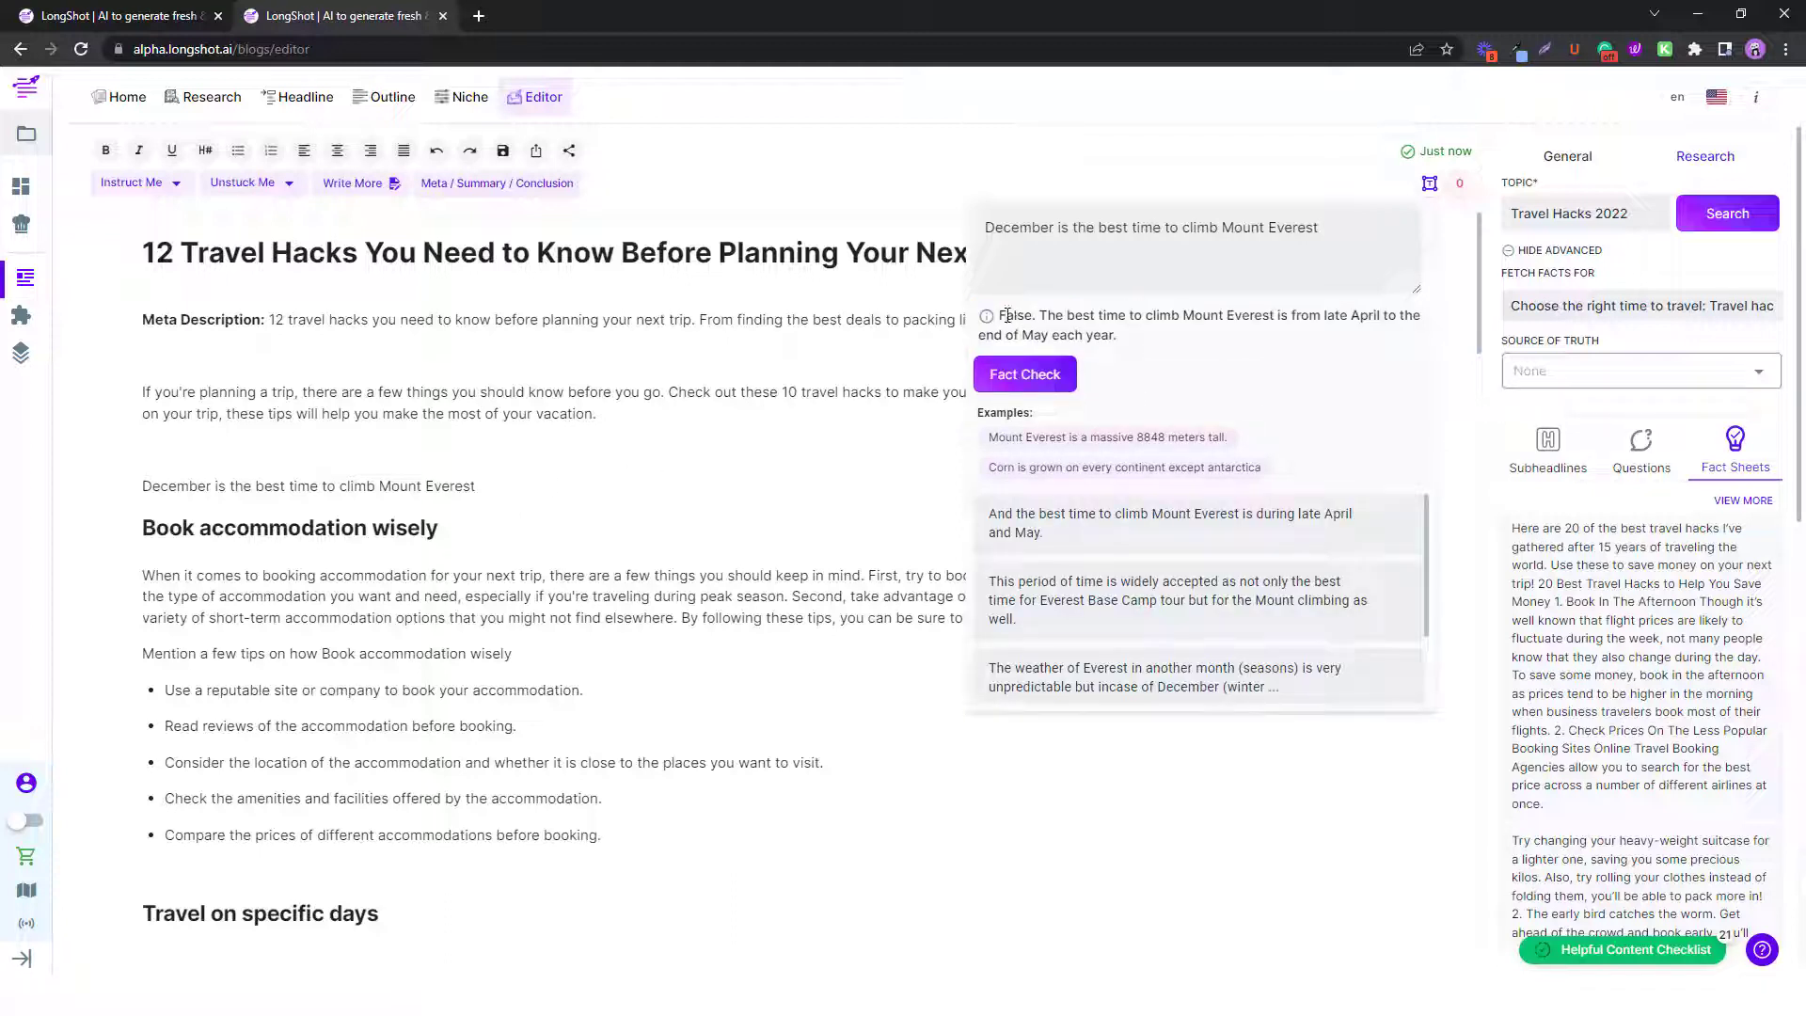
pyautogui.moveTo(1039, 318); pyautogui.dragTo(1134, 344)
pyautogui.click(1134, 344)
pyautogui.scroll(-1, 1082, 545)
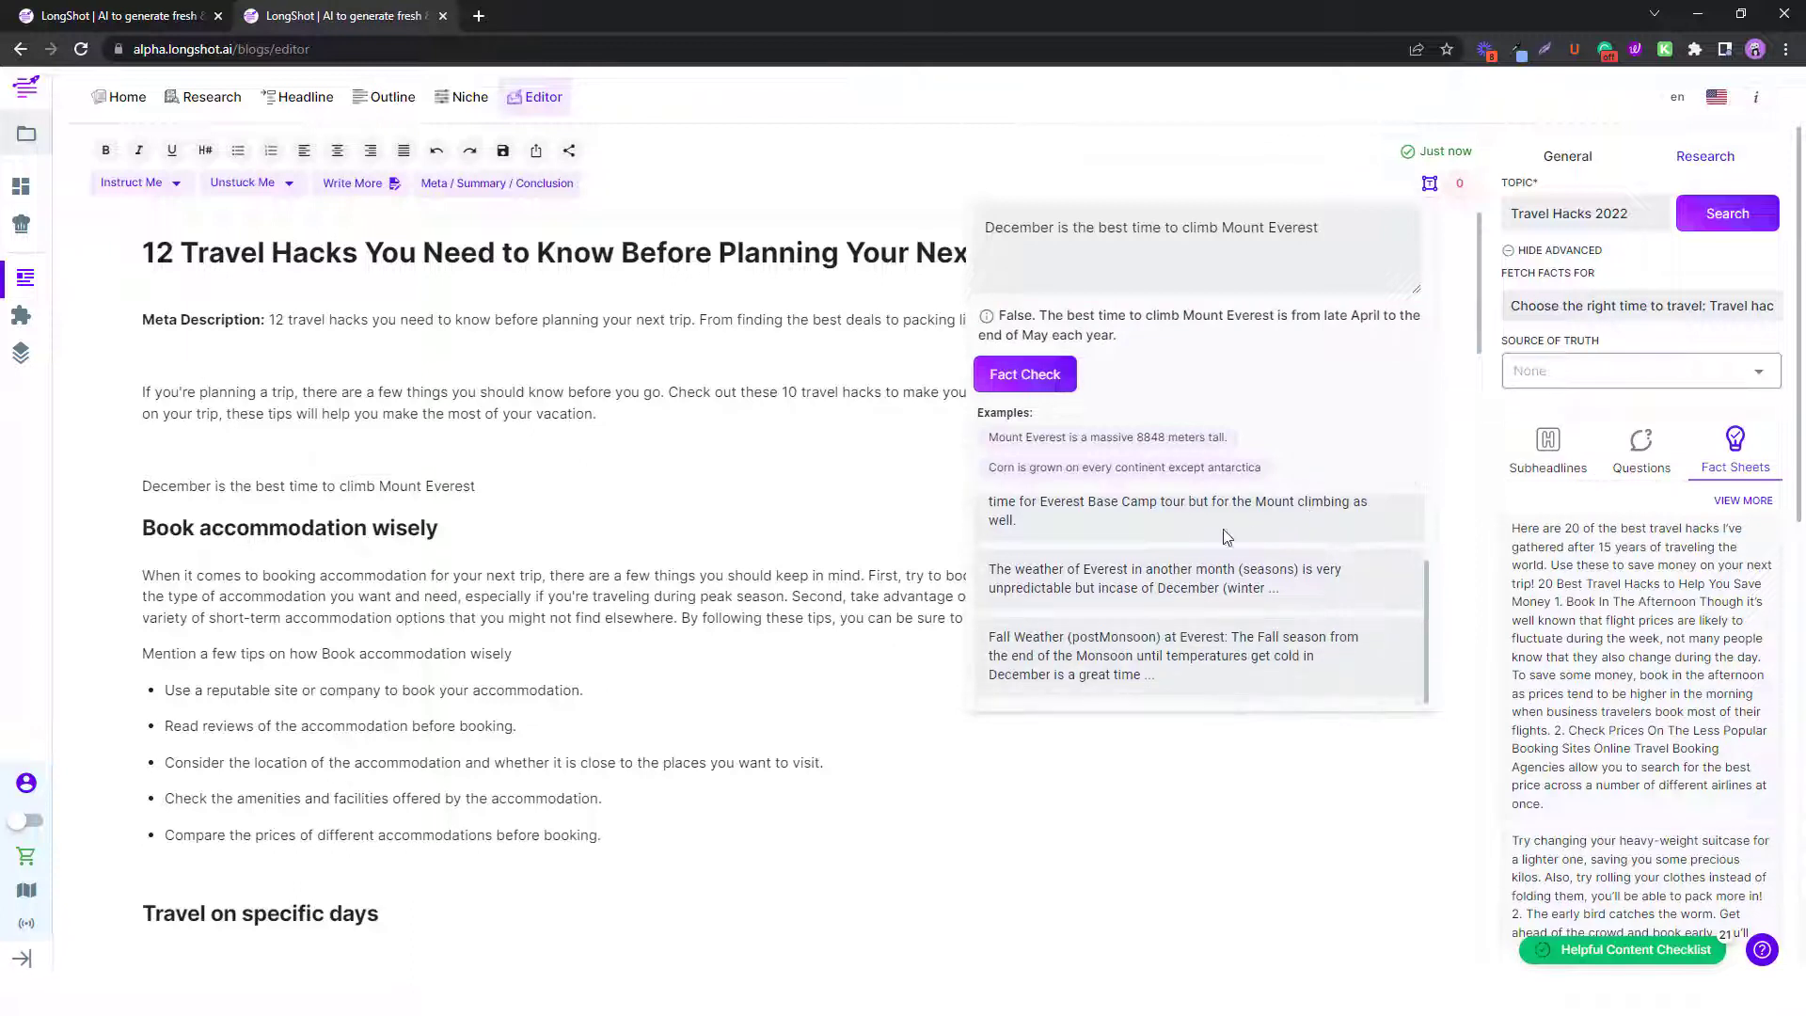
# Review the supporting sources for the Mount Everest fact check and close the results.
pyautogui.scroll(1, 1068, 555)
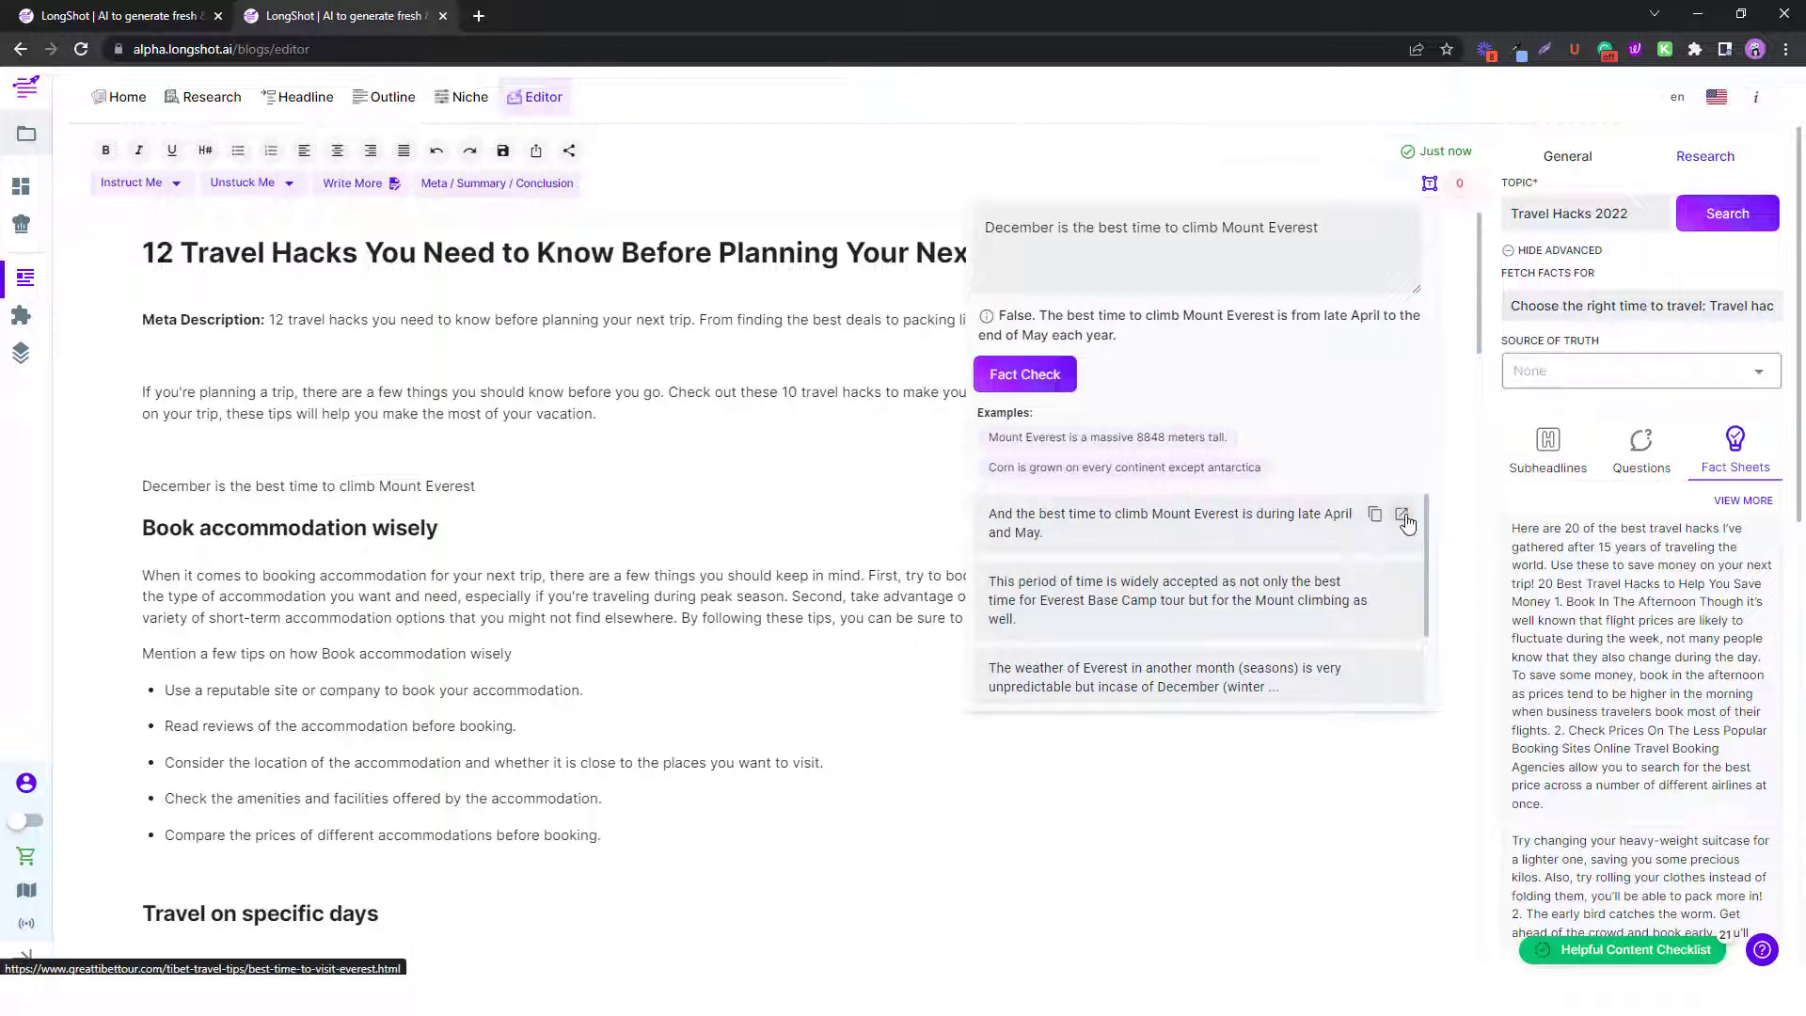
pyautogui.moveTo(1404, 520)
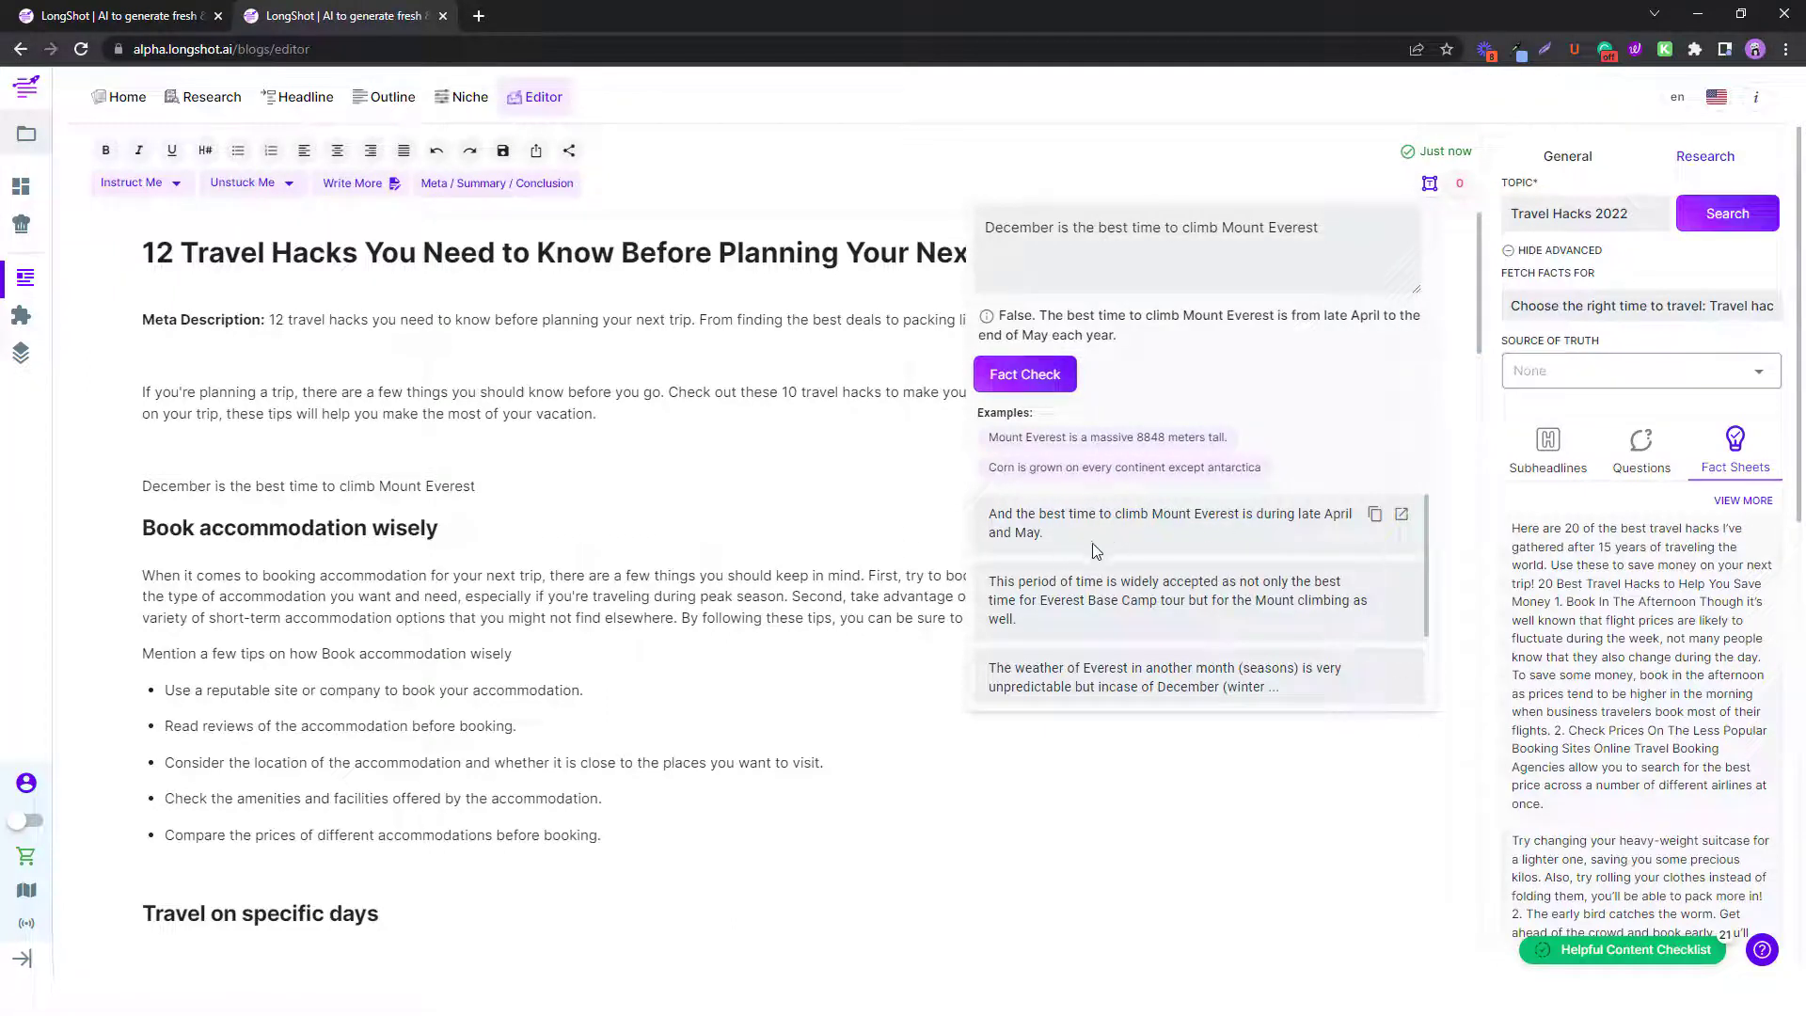
pyautogui.scroll(-1, 1096, 555)
pyautogui.scroll(1, 1096, 556)
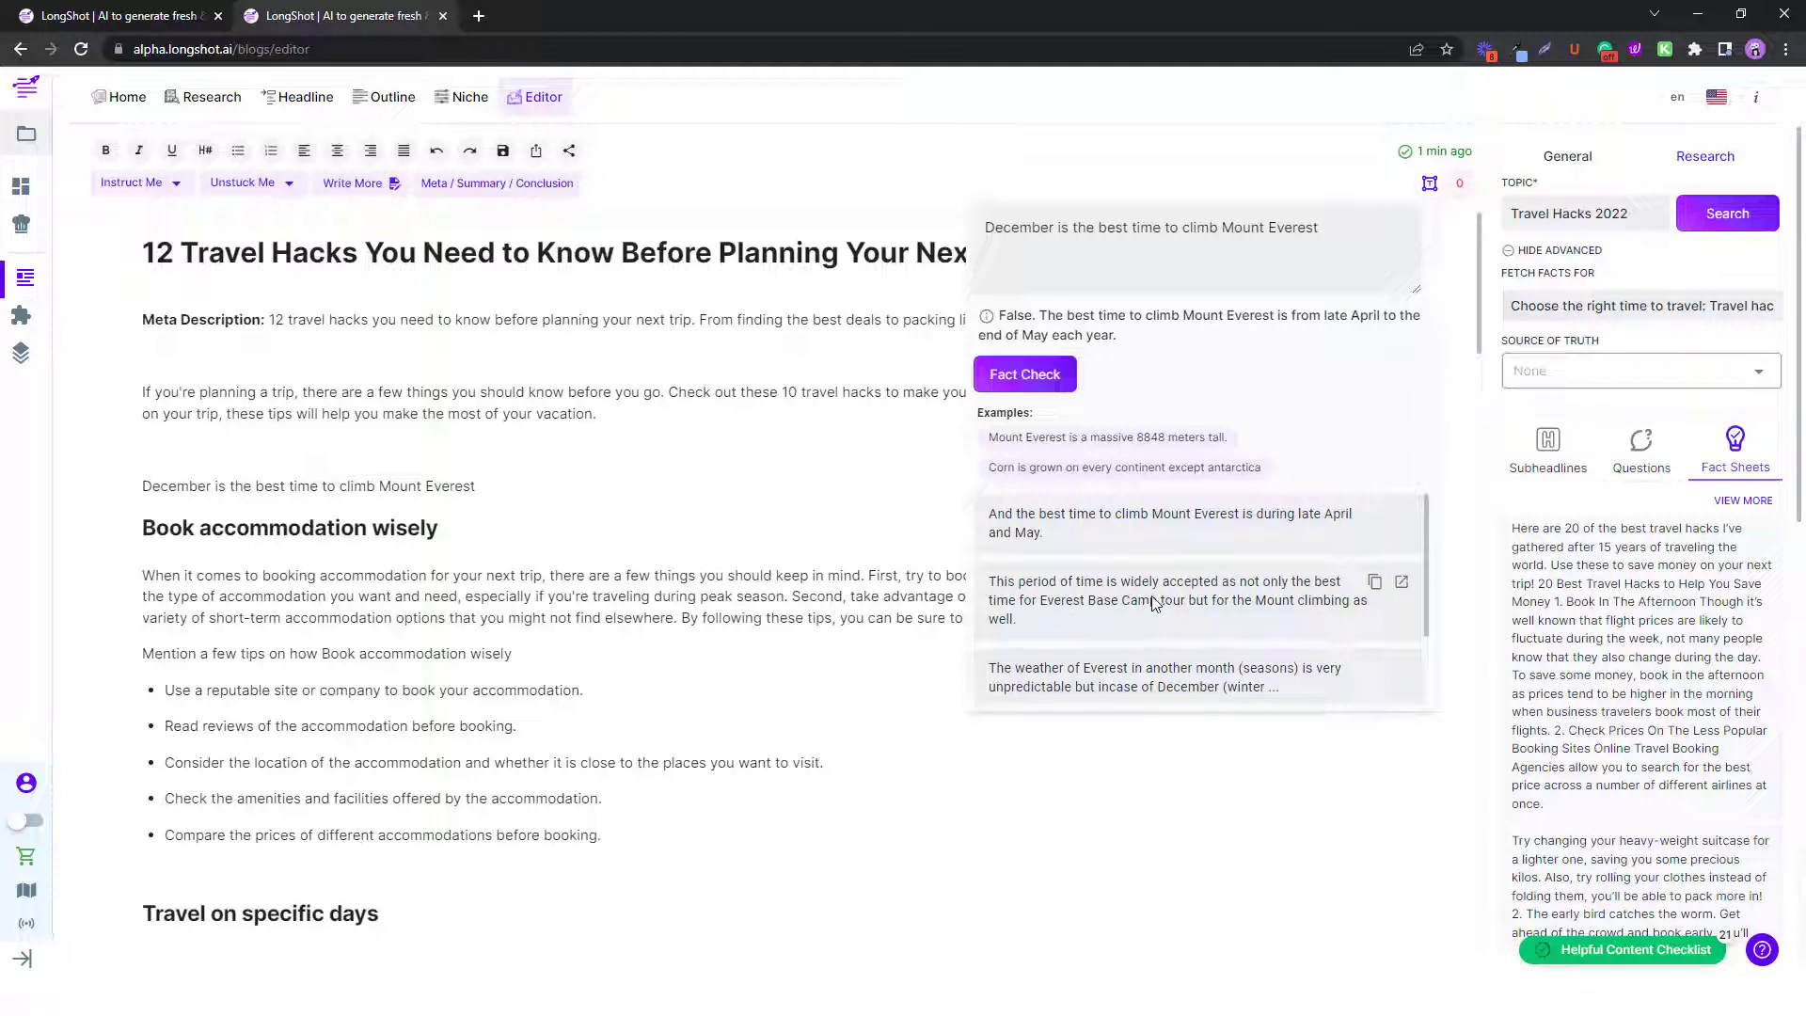
pyautogui.scroll(-1, 1119, 604)
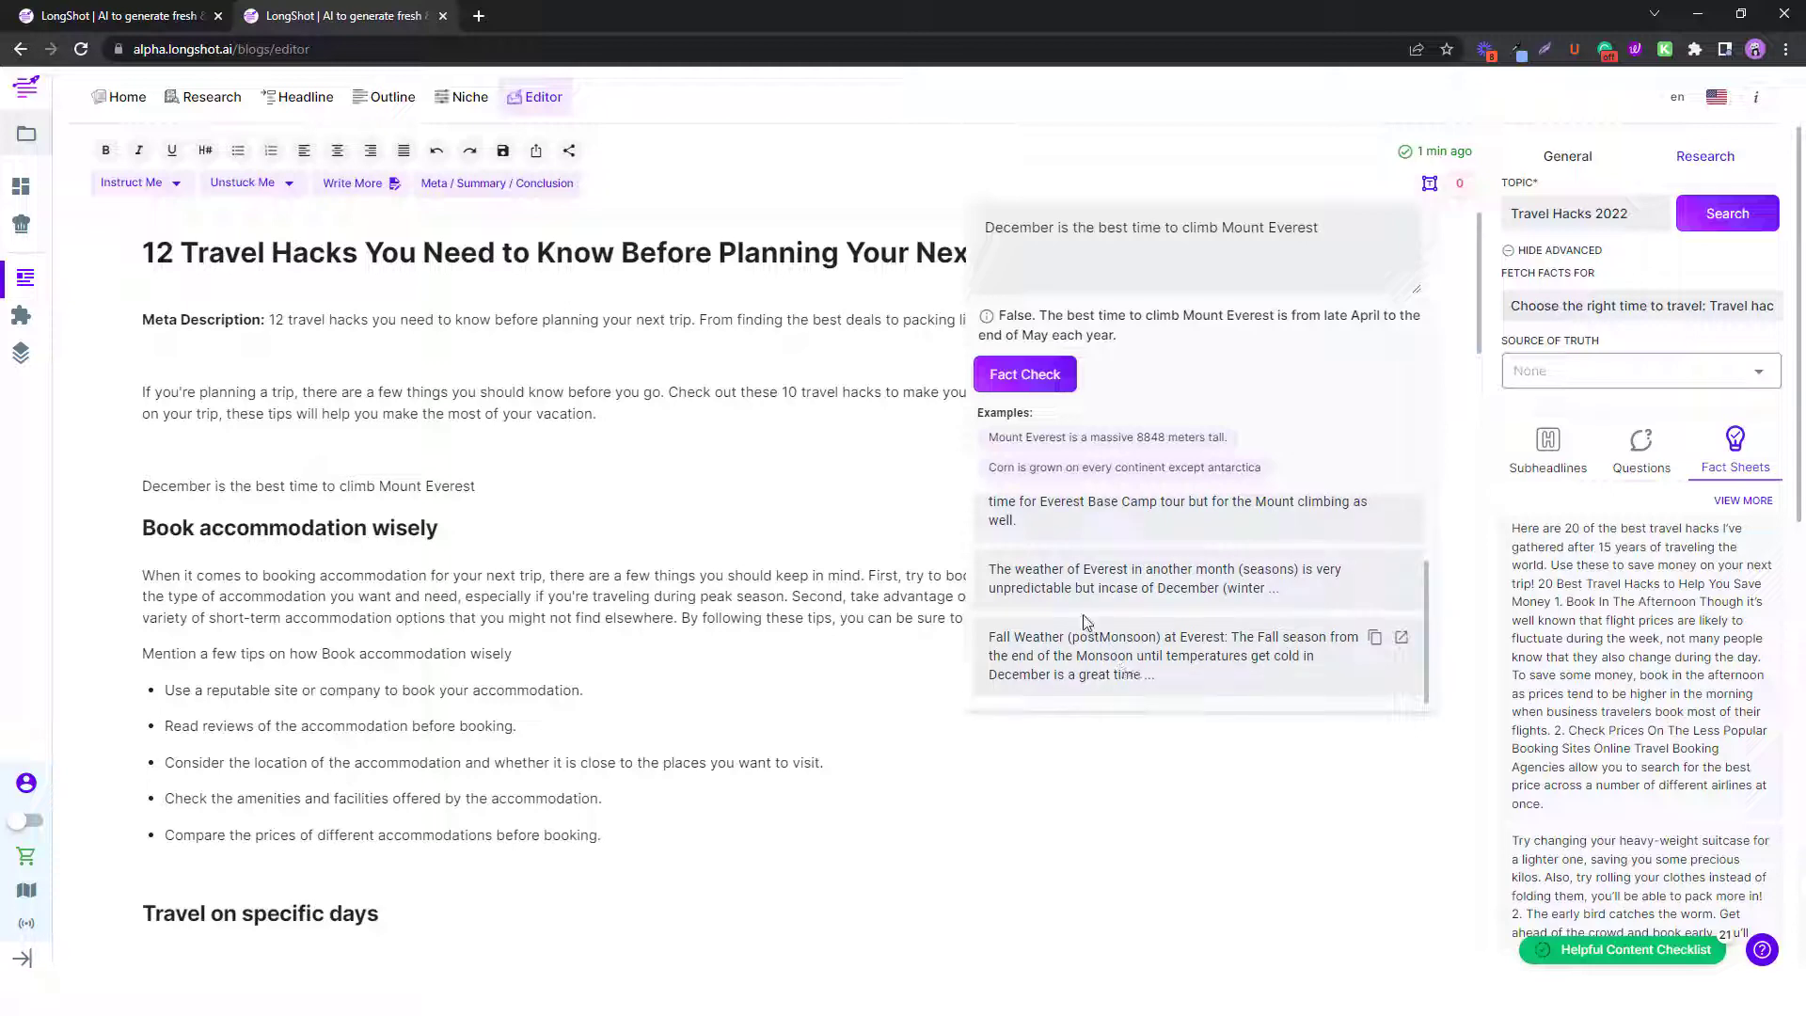
pyautogui.click(854, 468)
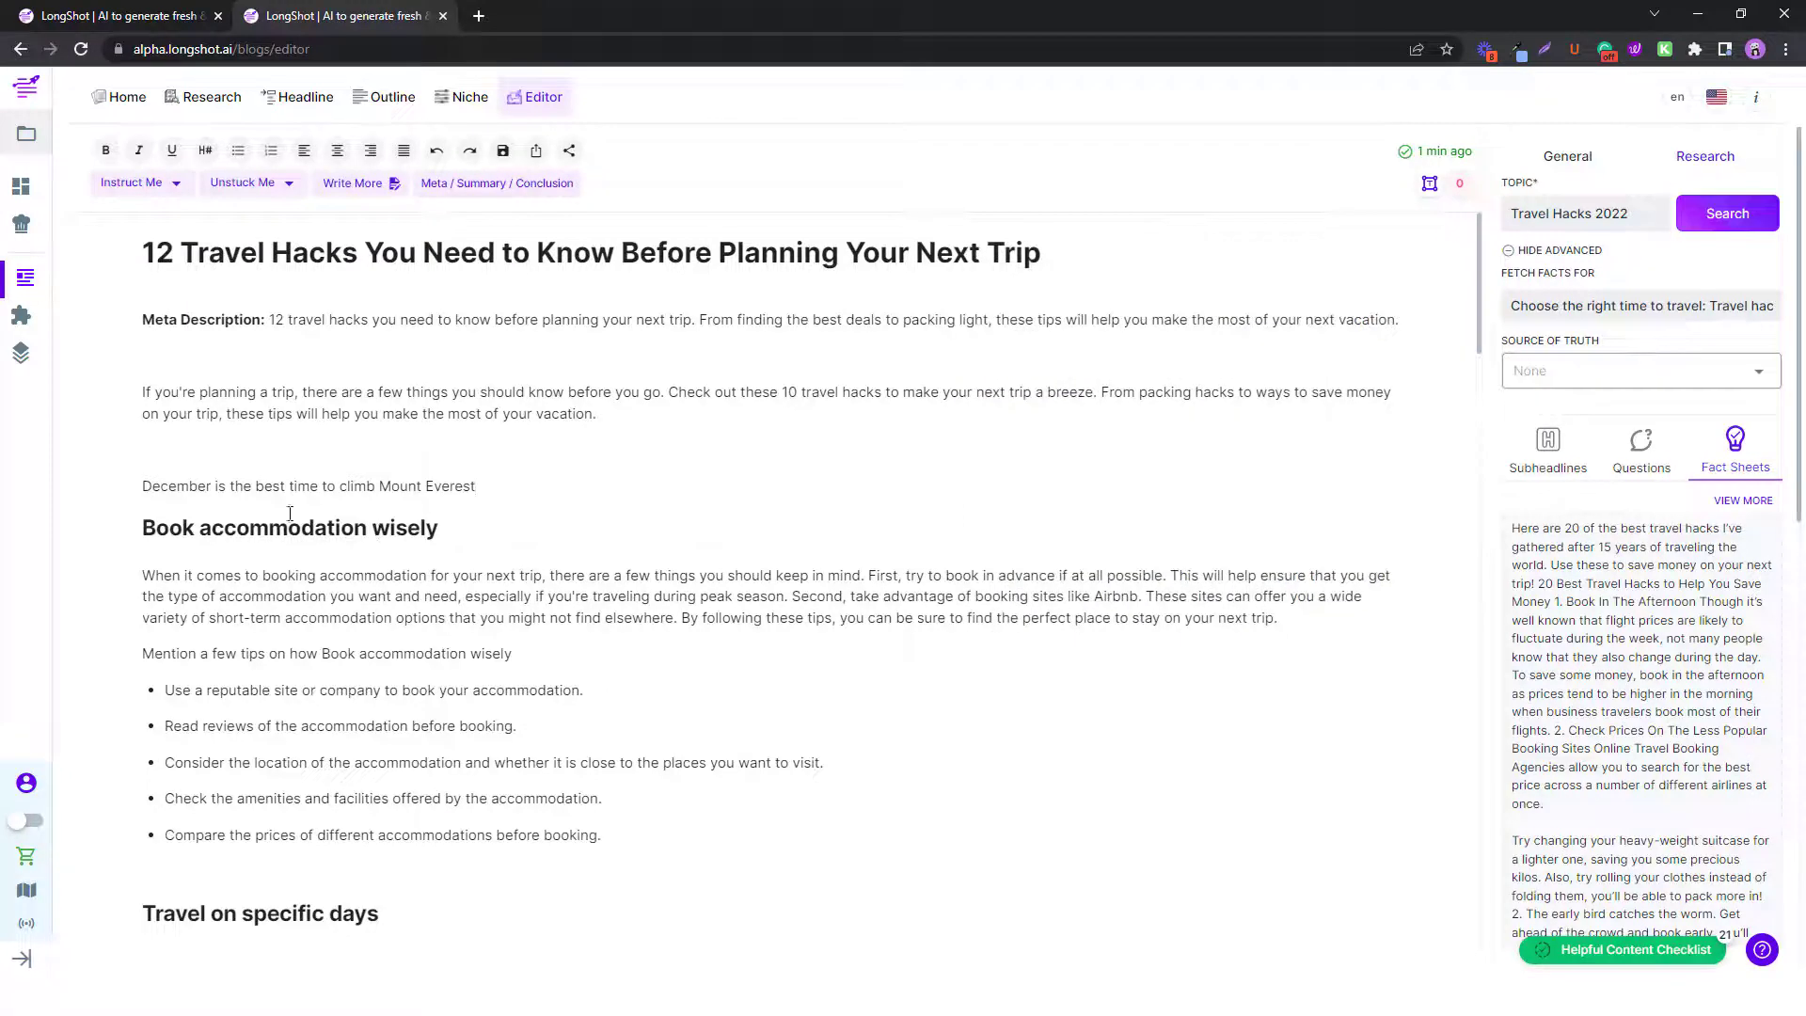
# Delete the Mount Everest sentence and the blank lines around it above the "Book accommodation wisely" heading.
pyautogui.tripleClick(305, 486)
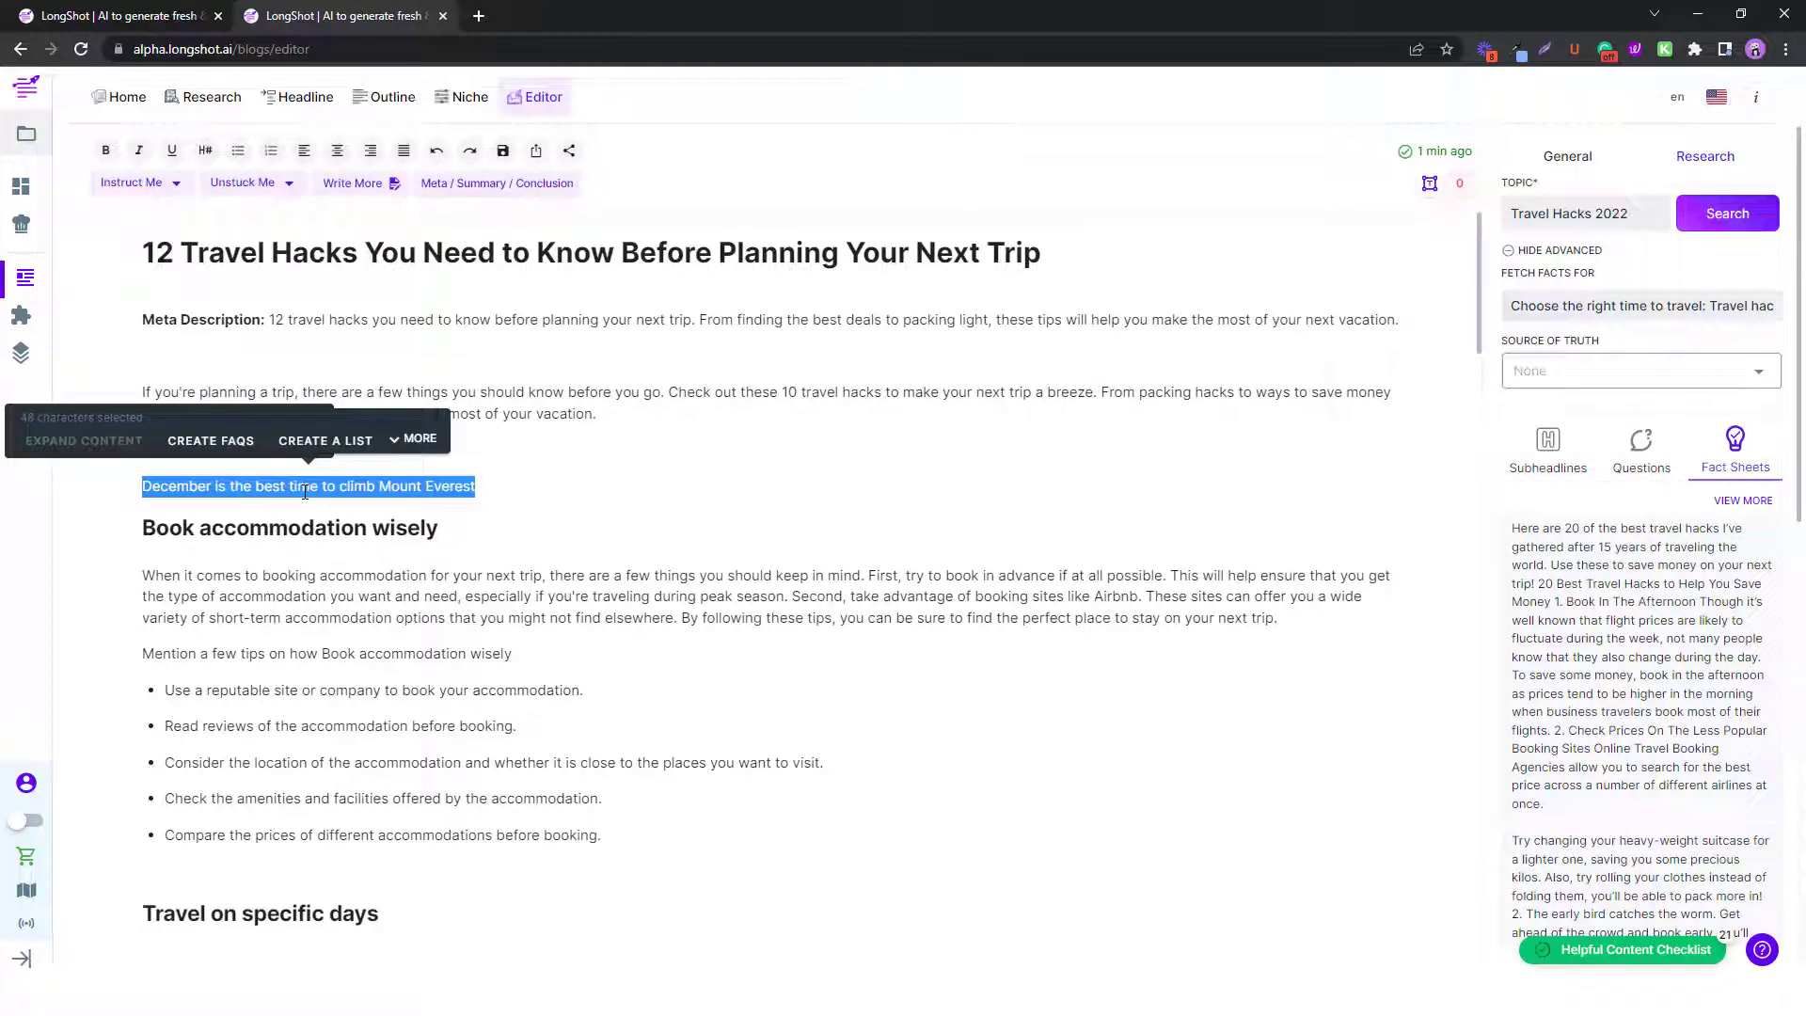
pyautogui.press('BackSpace')
pyautogui.press('BackSpace')
pyautogui.press('BackSpace')
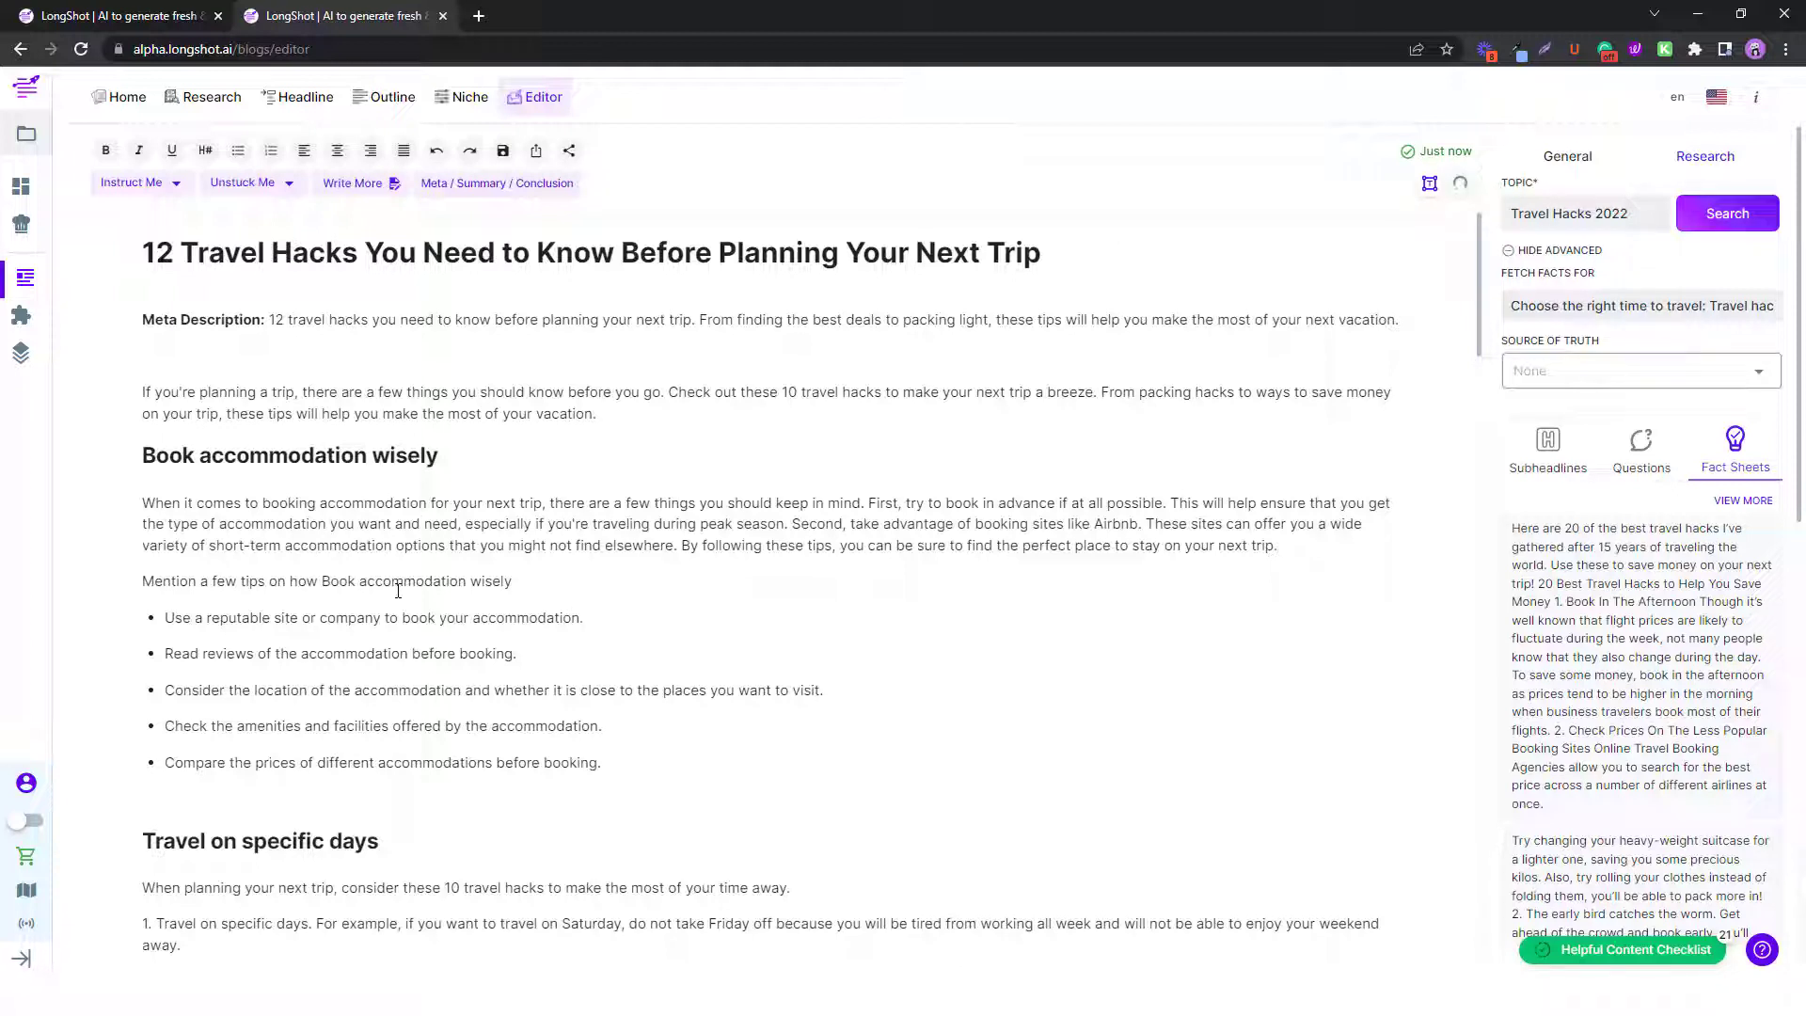
# View the post's general performance metrics and examine the highlighted sentences in the "Book accommodation wisely" section.
pyautogui.click(1567, 158)
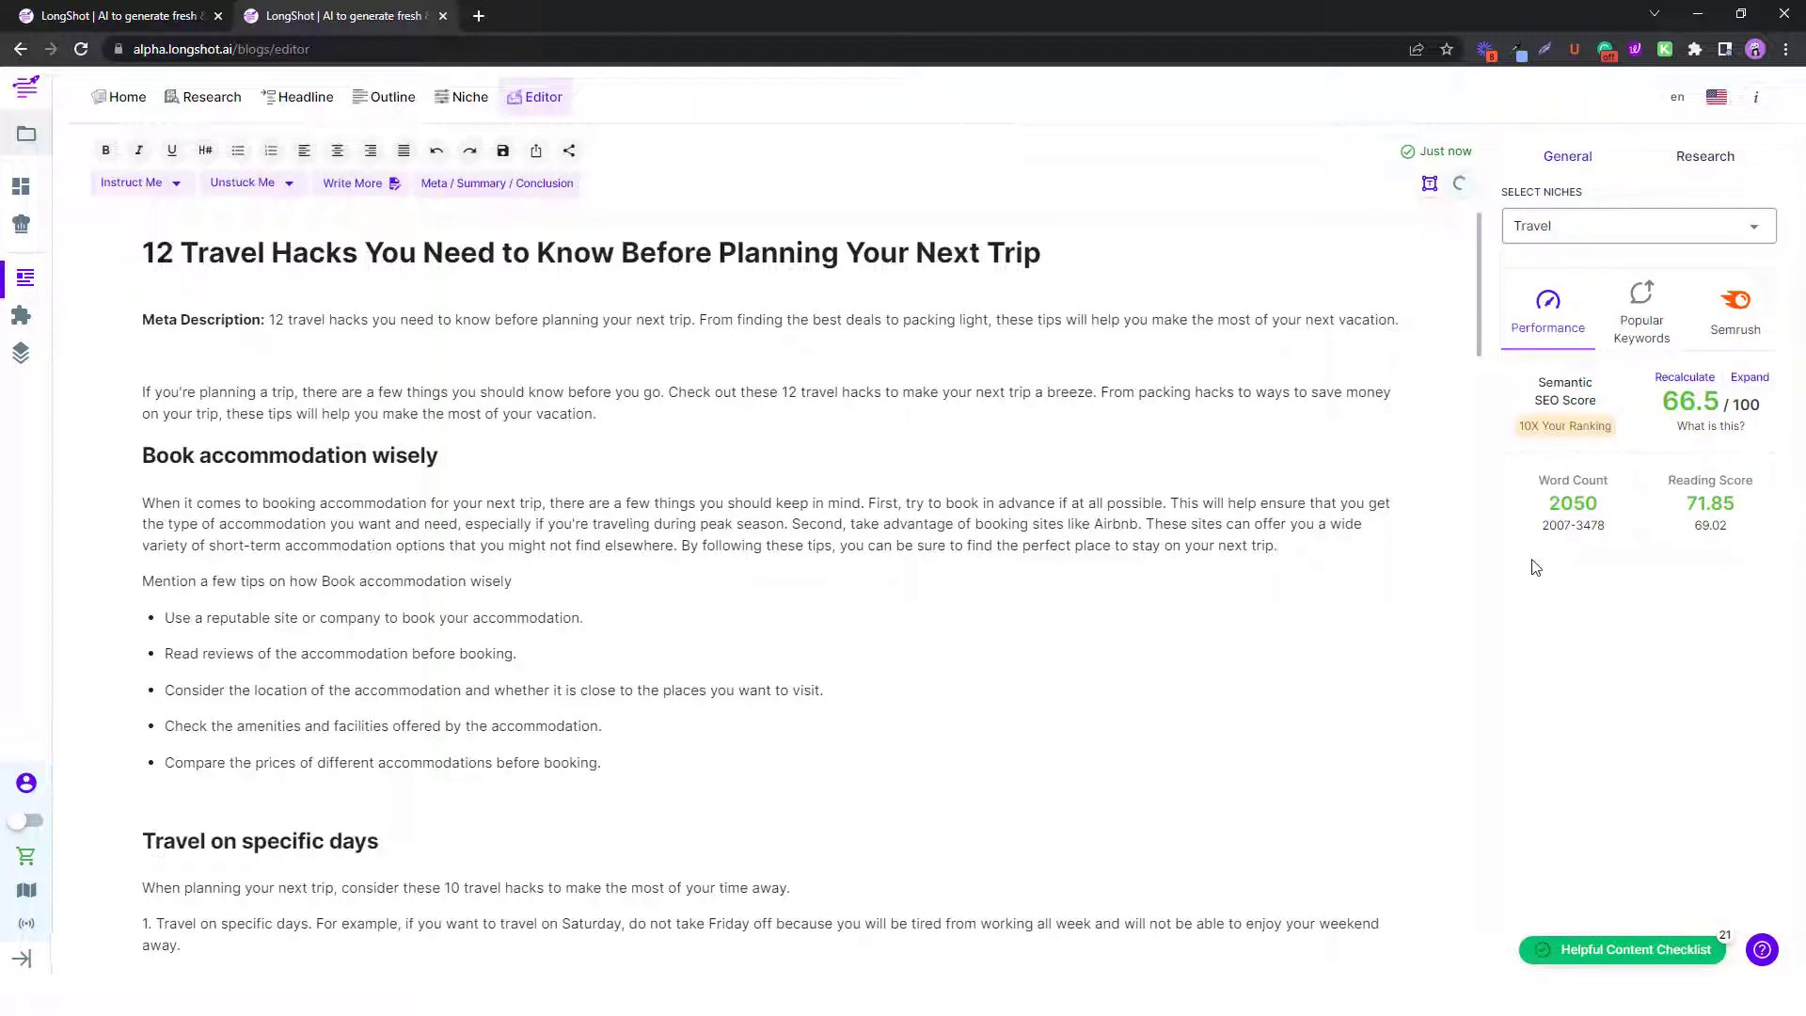
pyautogui.moveTo(1685, 494)
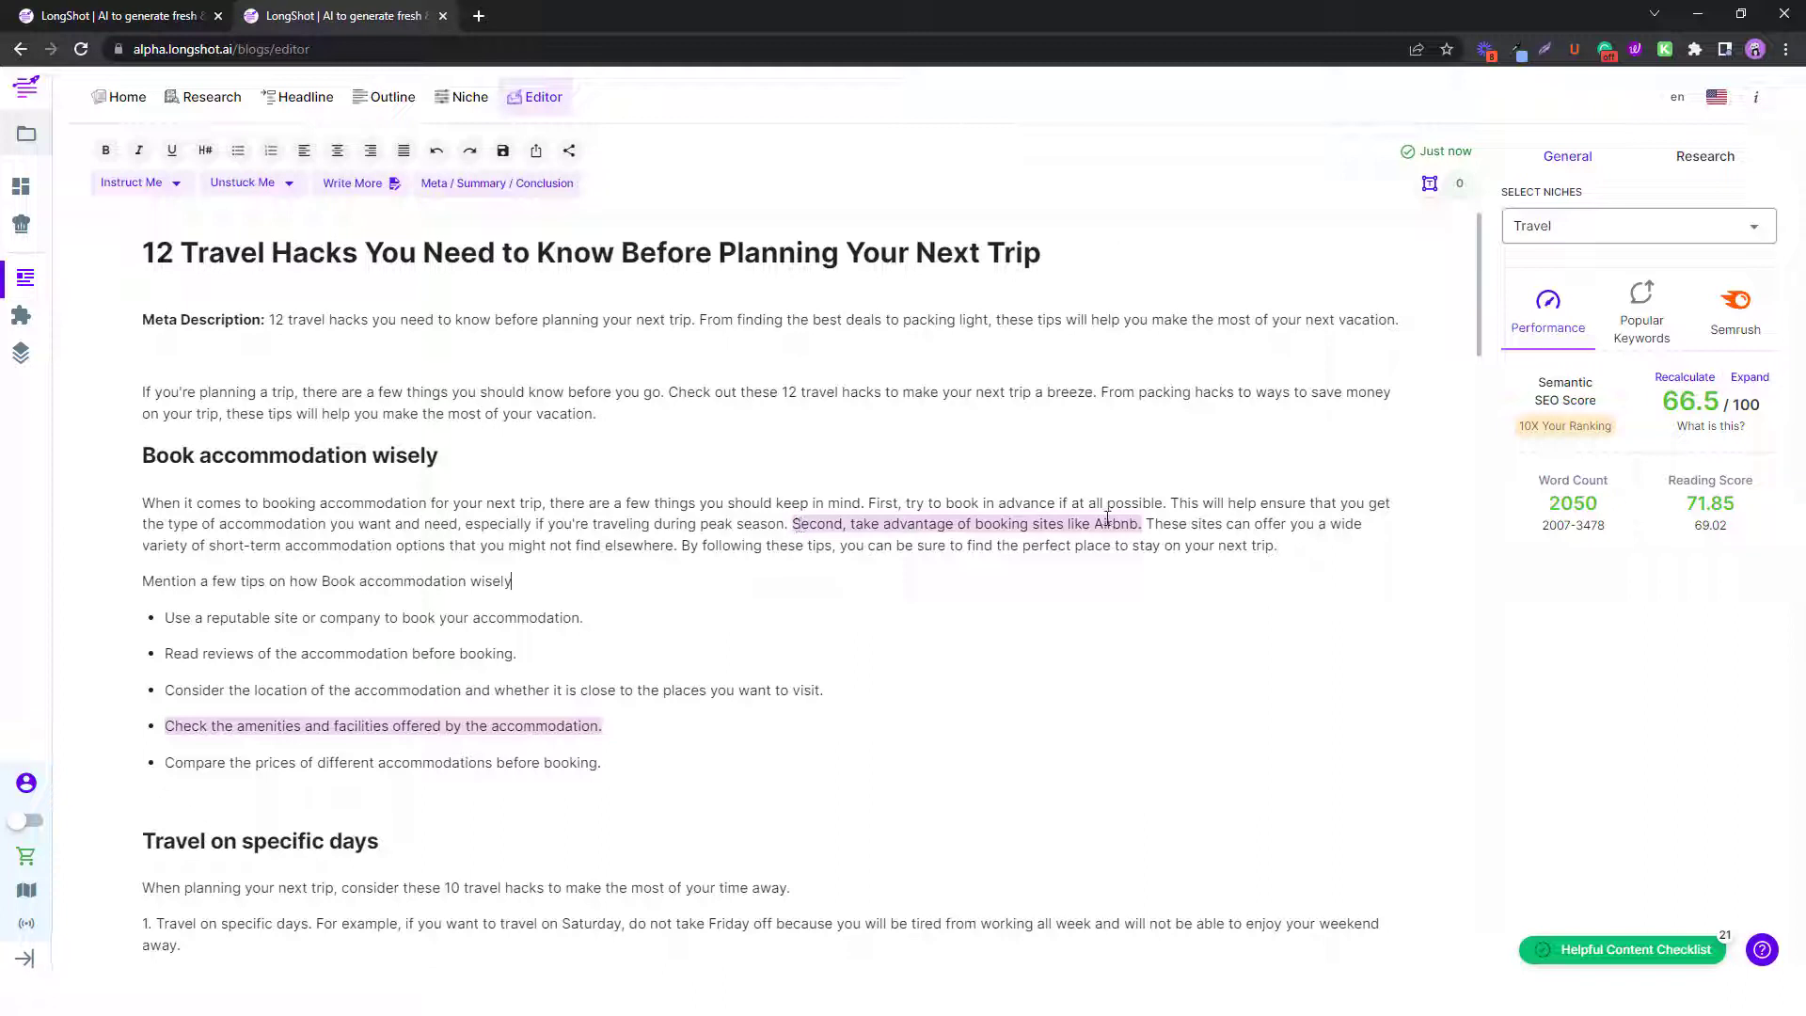
pyautogui.moveTo(1143, 524); pyautogui.dragTo(875, 524)
pyautogui.click(860, 578)
pyautogui.moveTo(618, 724); pyautogui.dragTo(450, 722)
pyautogui.scroll(-1, 730, 721)
pyautogui.click(724, 722)
# Examine the highlighted sentences under "Travel on specific days" and return to the start of the post.
pyautogui.scroll(-2, 556, 710)
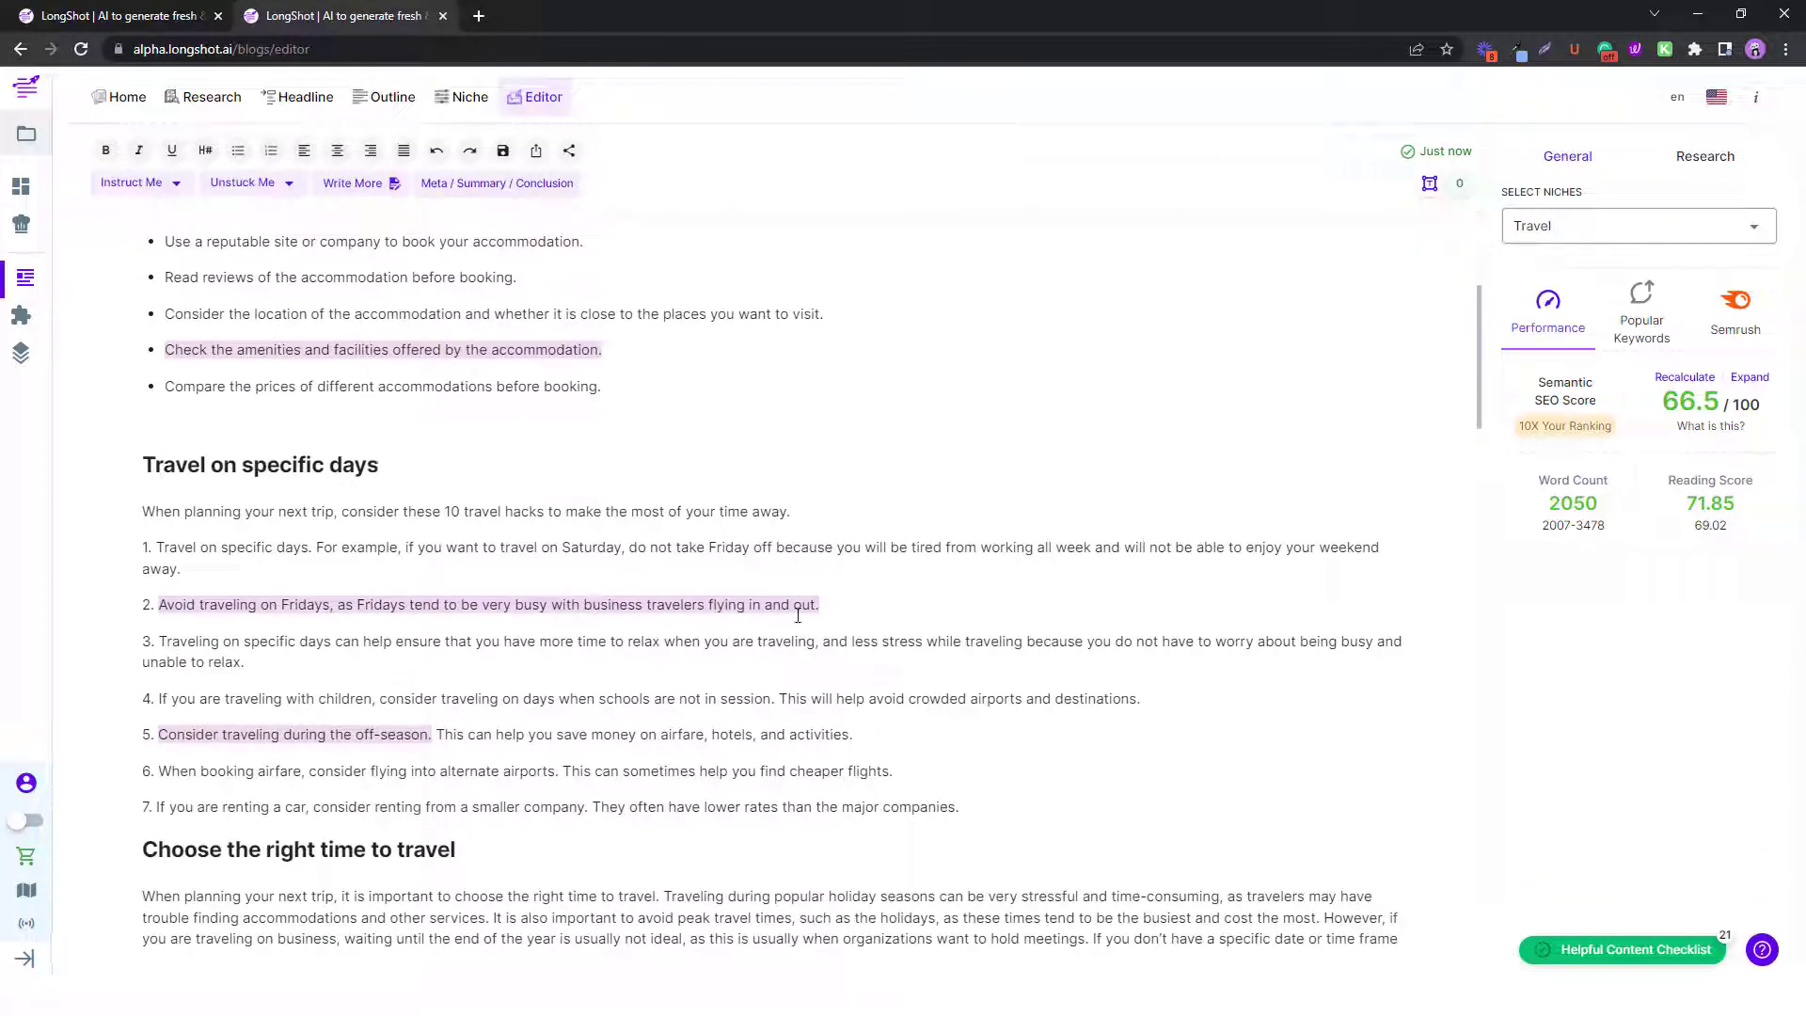
pyautogui.moveTo(821, 611); pyautogui.dragTo(186, 605)
pyautogui.click(437, 640)
pyautogui.scroll(4, 518, 717)
pyautogui.scroll(-5, 615, 679)
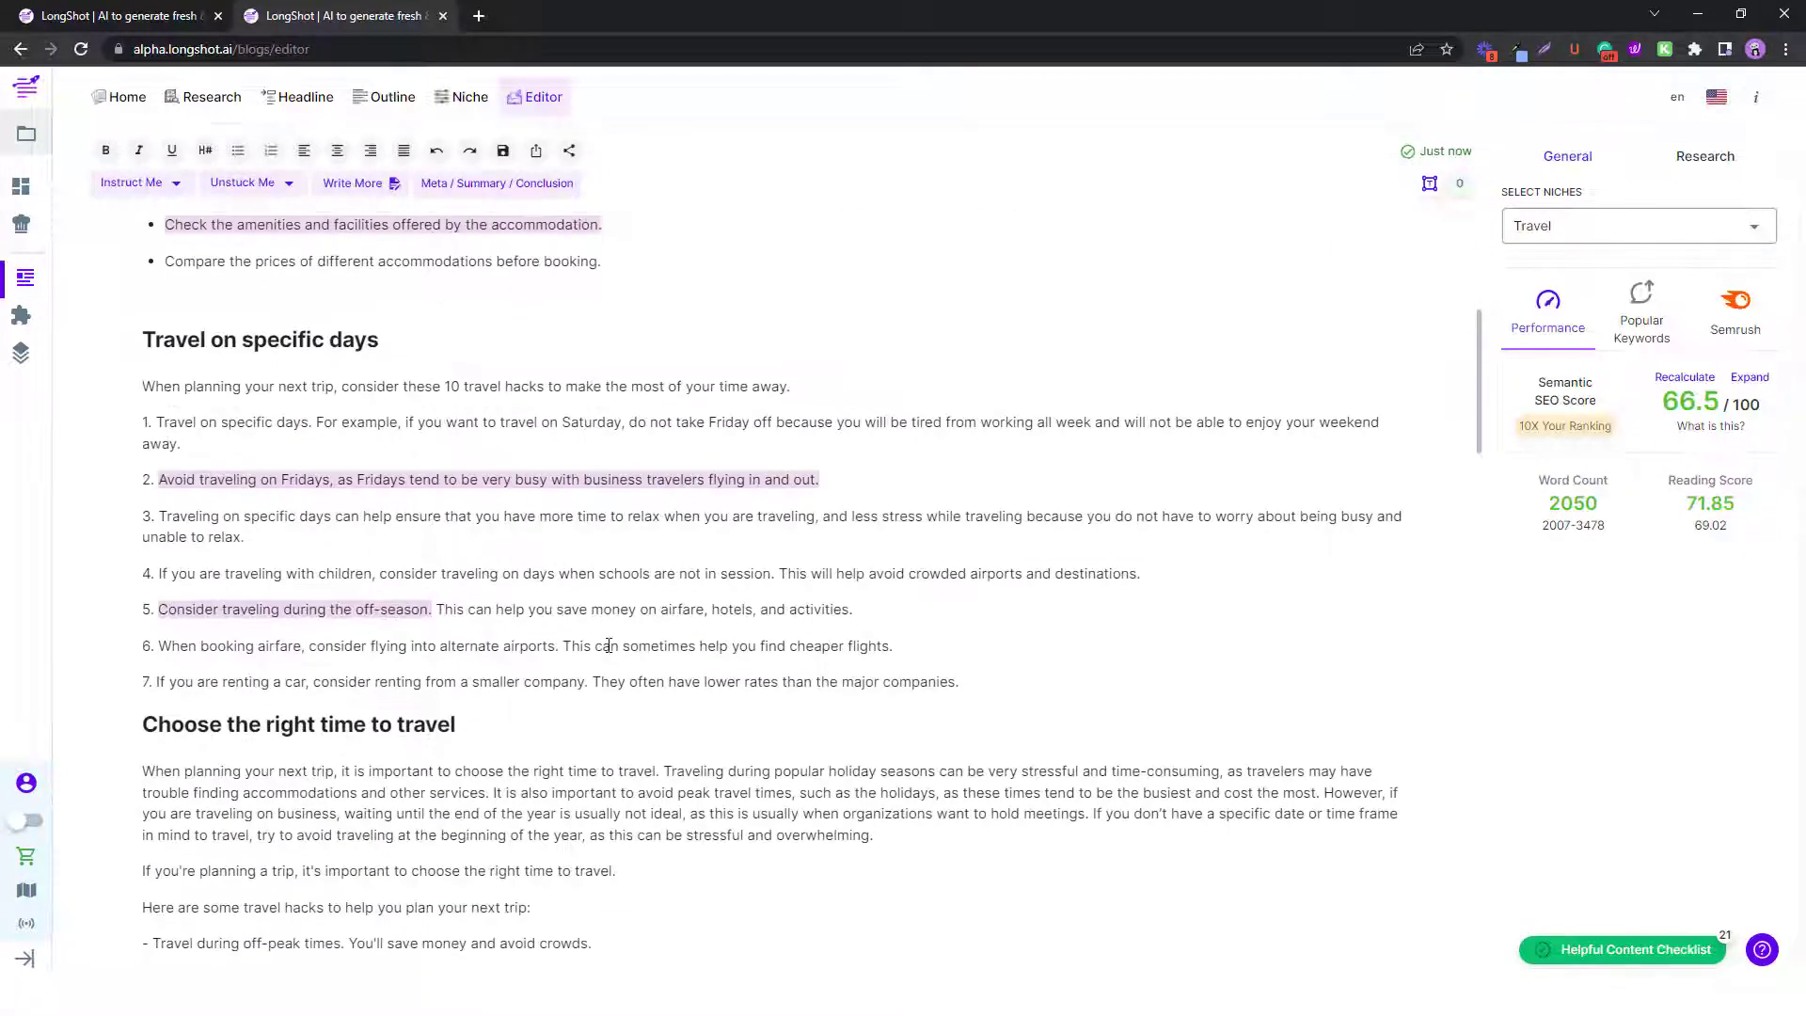
pyautogui.scroll(5, 608, 645)
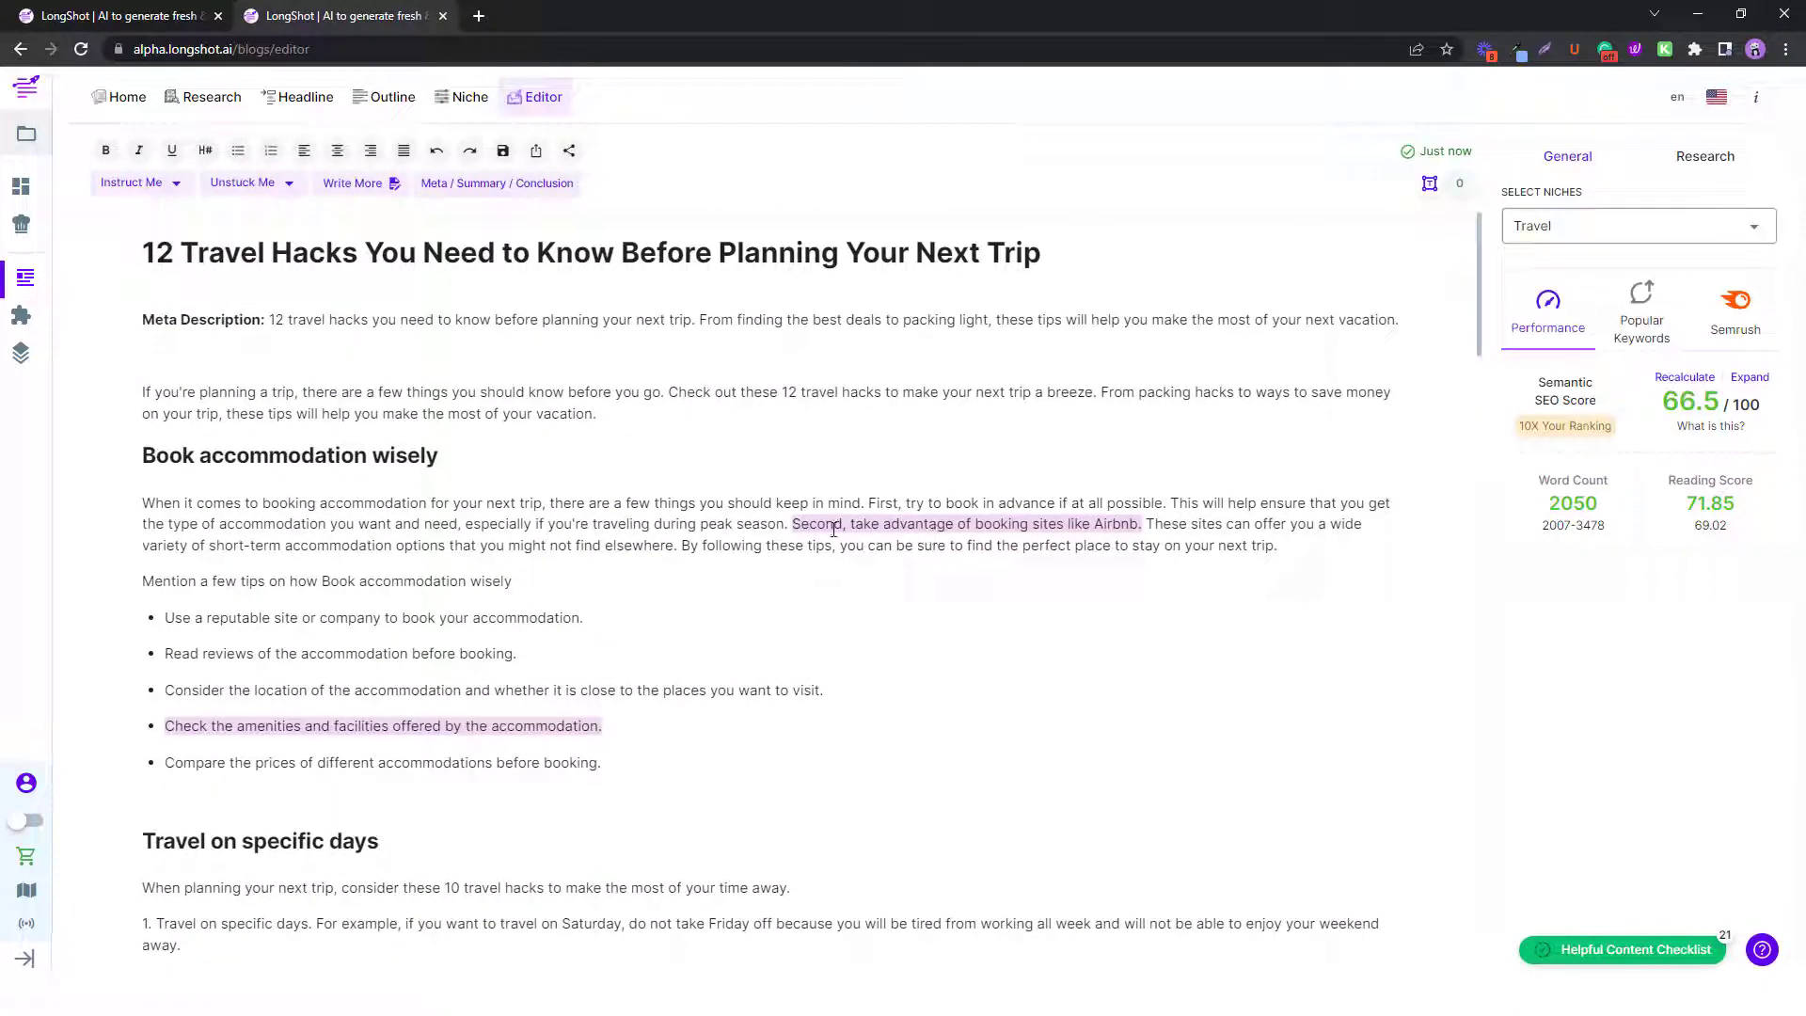
# Look at the extra AI options for the sentence about booking sites like Airbnb, and turn off the sentence highlighting.
pyautogui.moveTo(793, 524); pyautogui.dragTo(1137, 523)
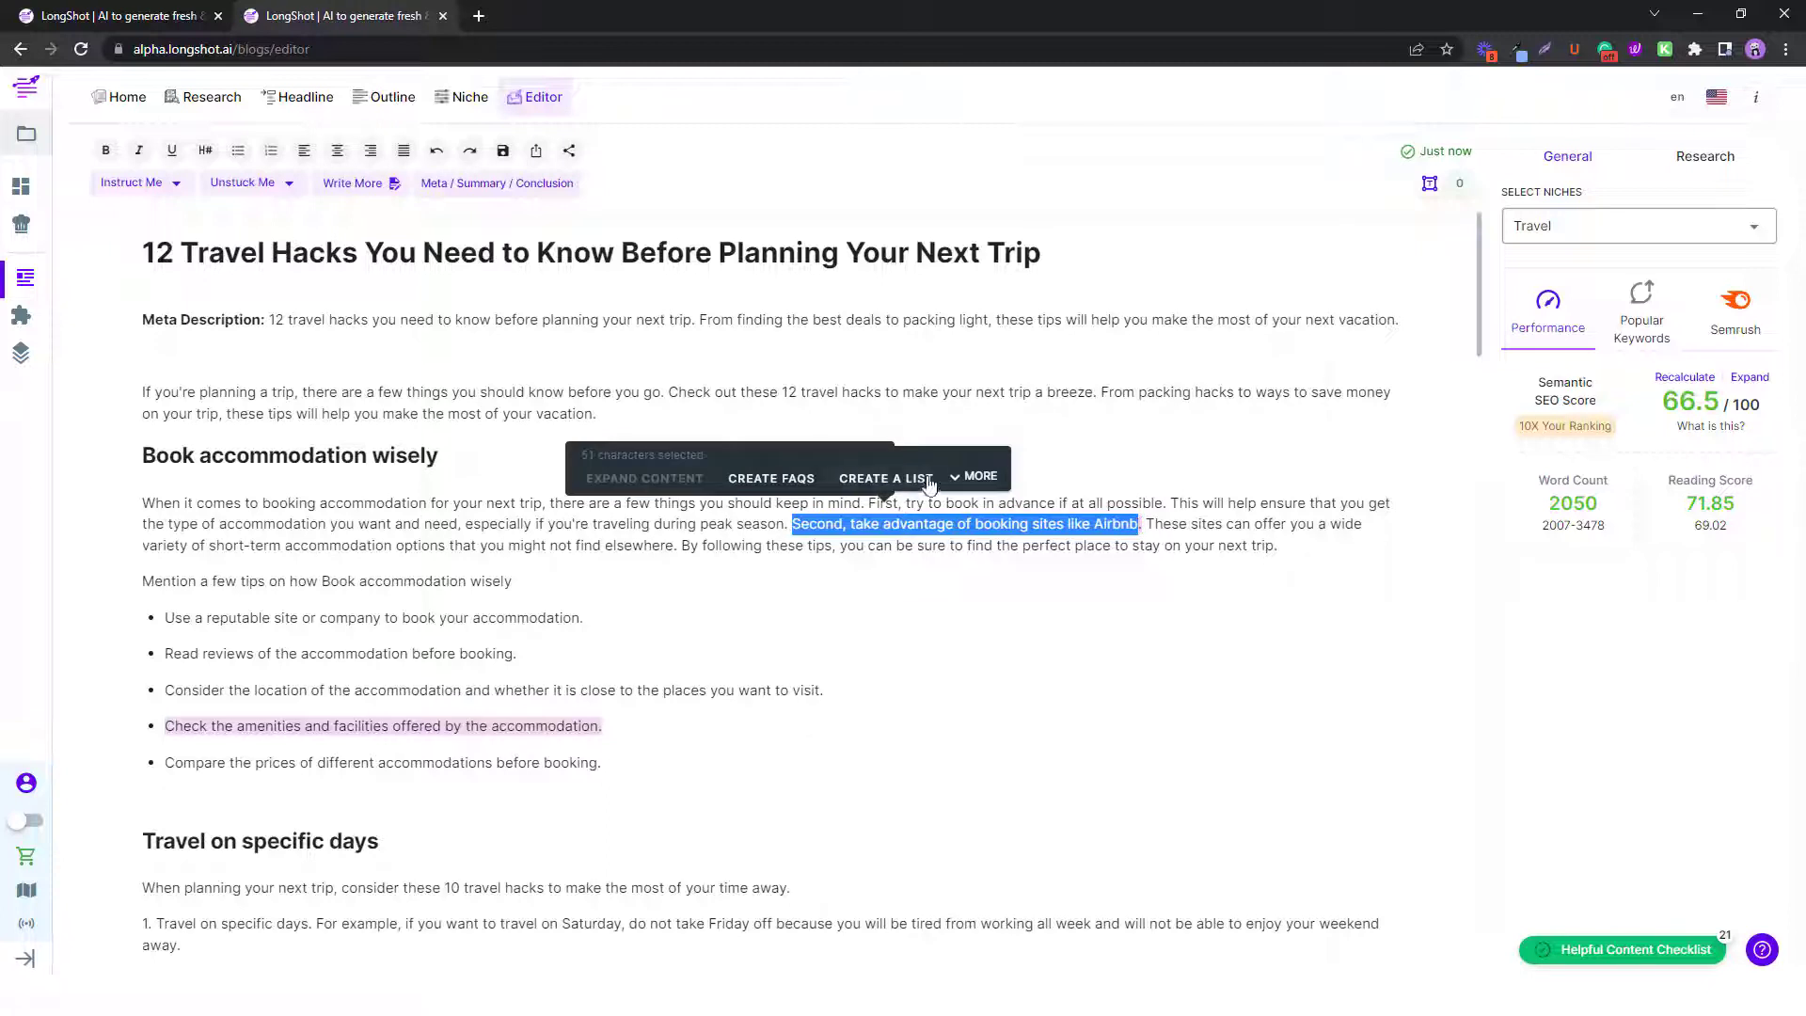
pyautogui.click(974, 476)
pyautogui.click(1004, 671)
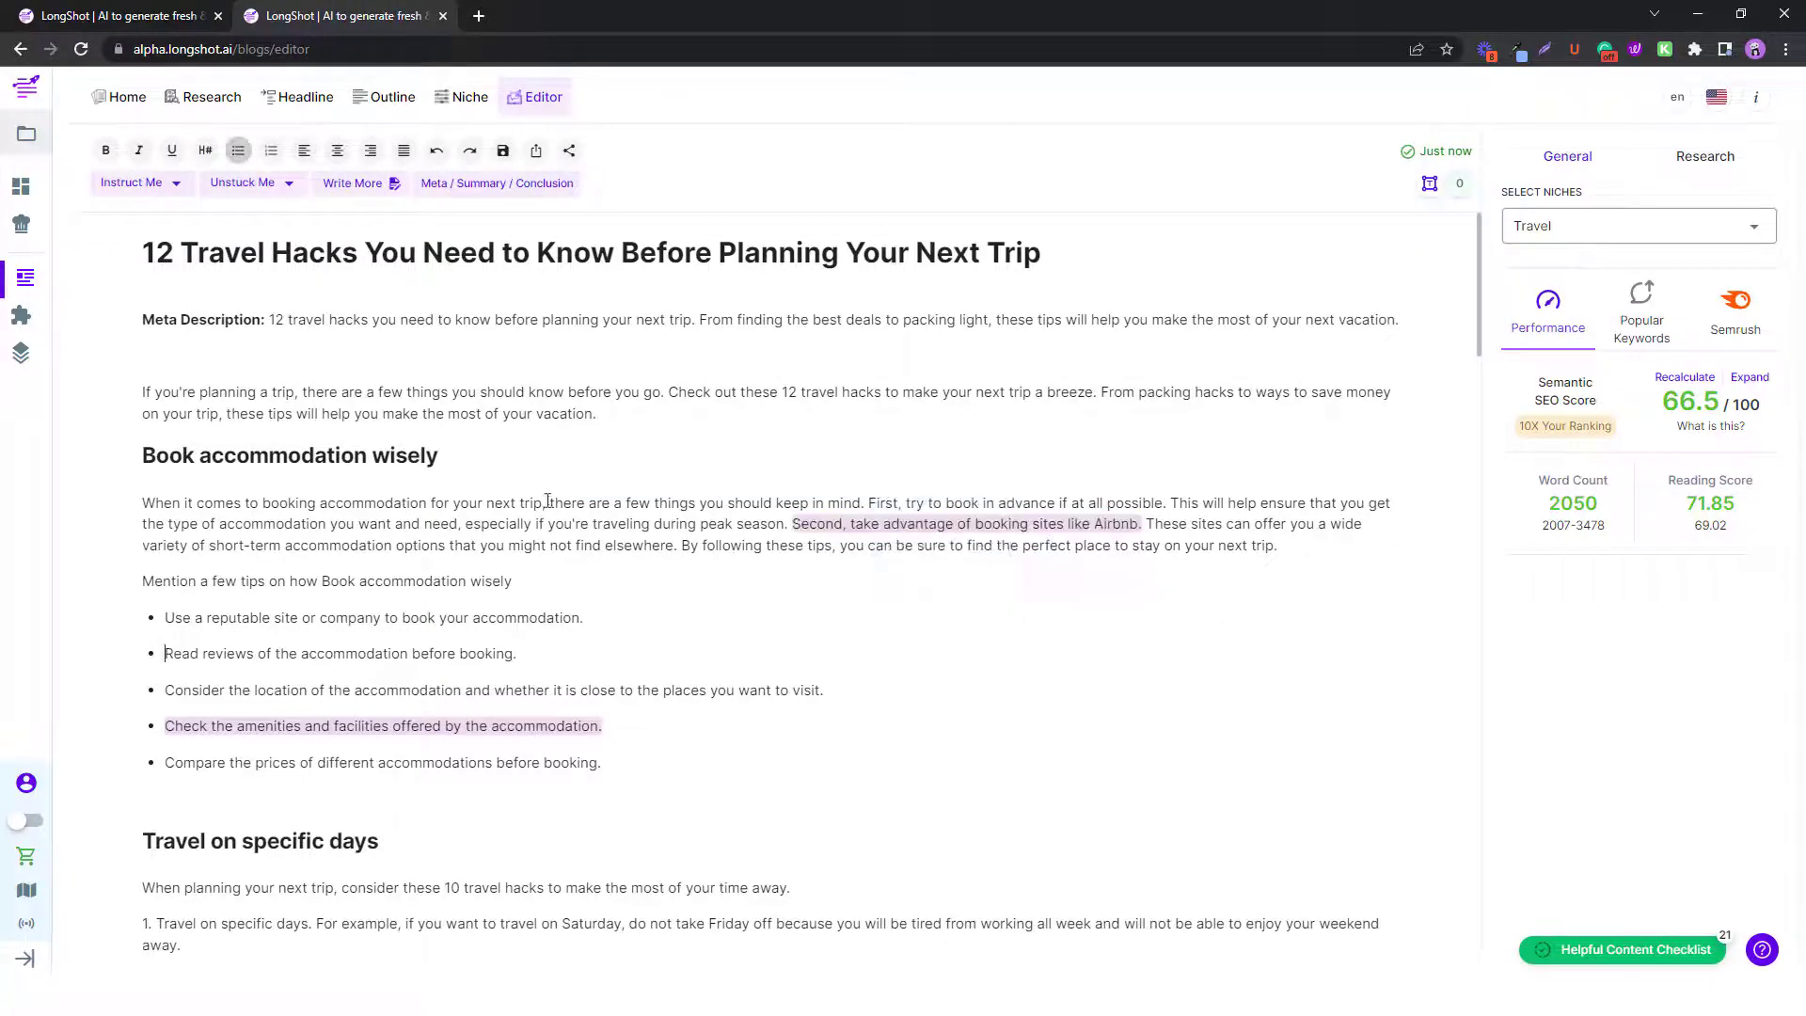
pyautogui.click(1453, 186)
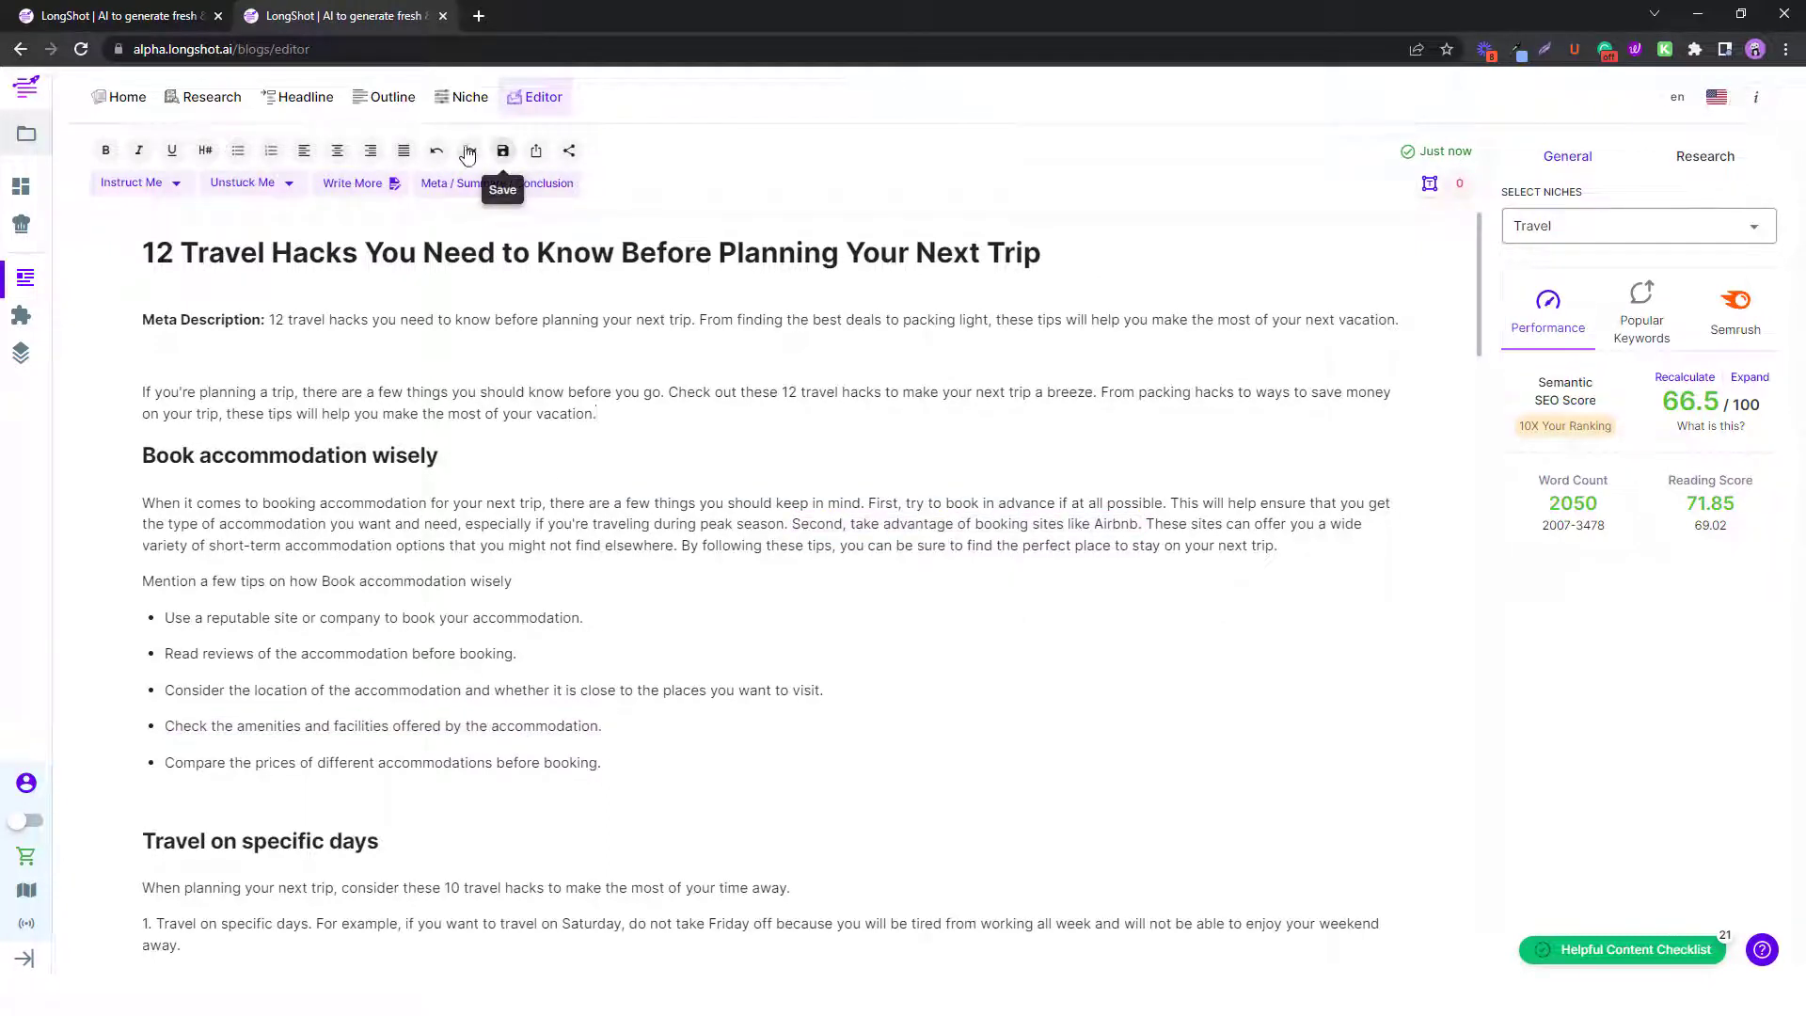
# Export the blog post as a .doc file and copy its share link.
pyautogui.click(536, 151)
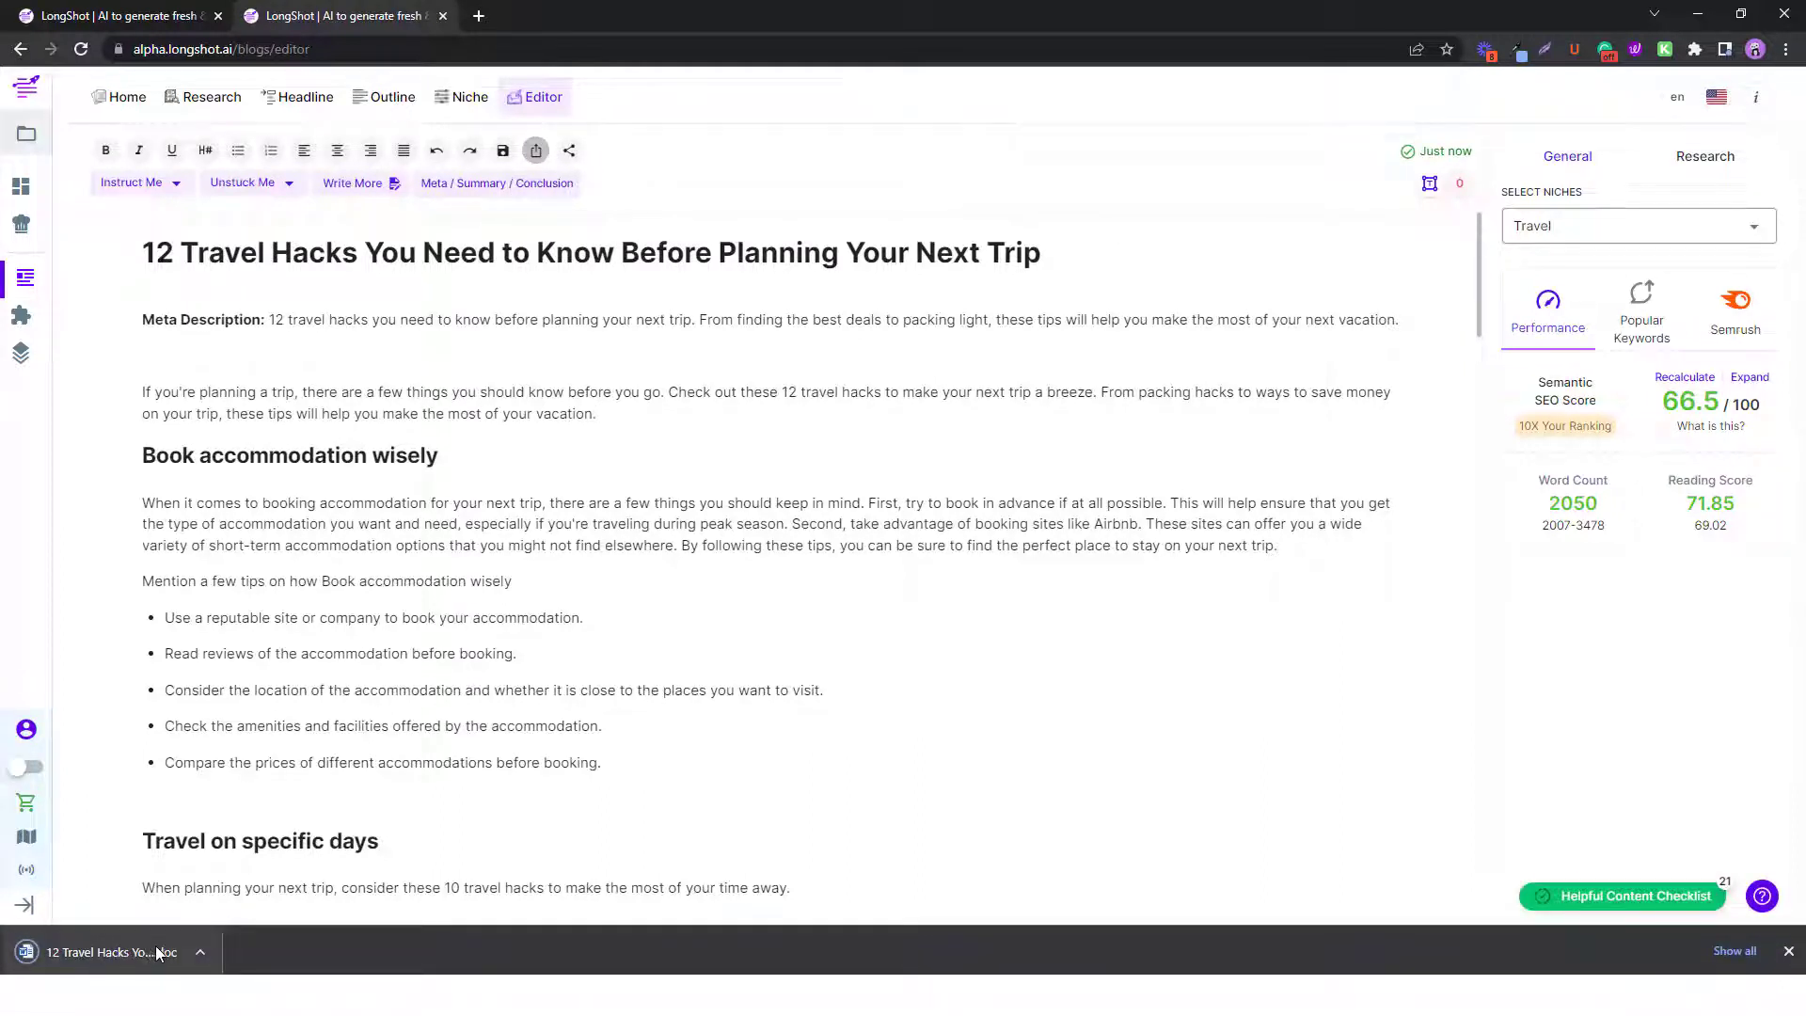
pyautogui.click(569, 150)
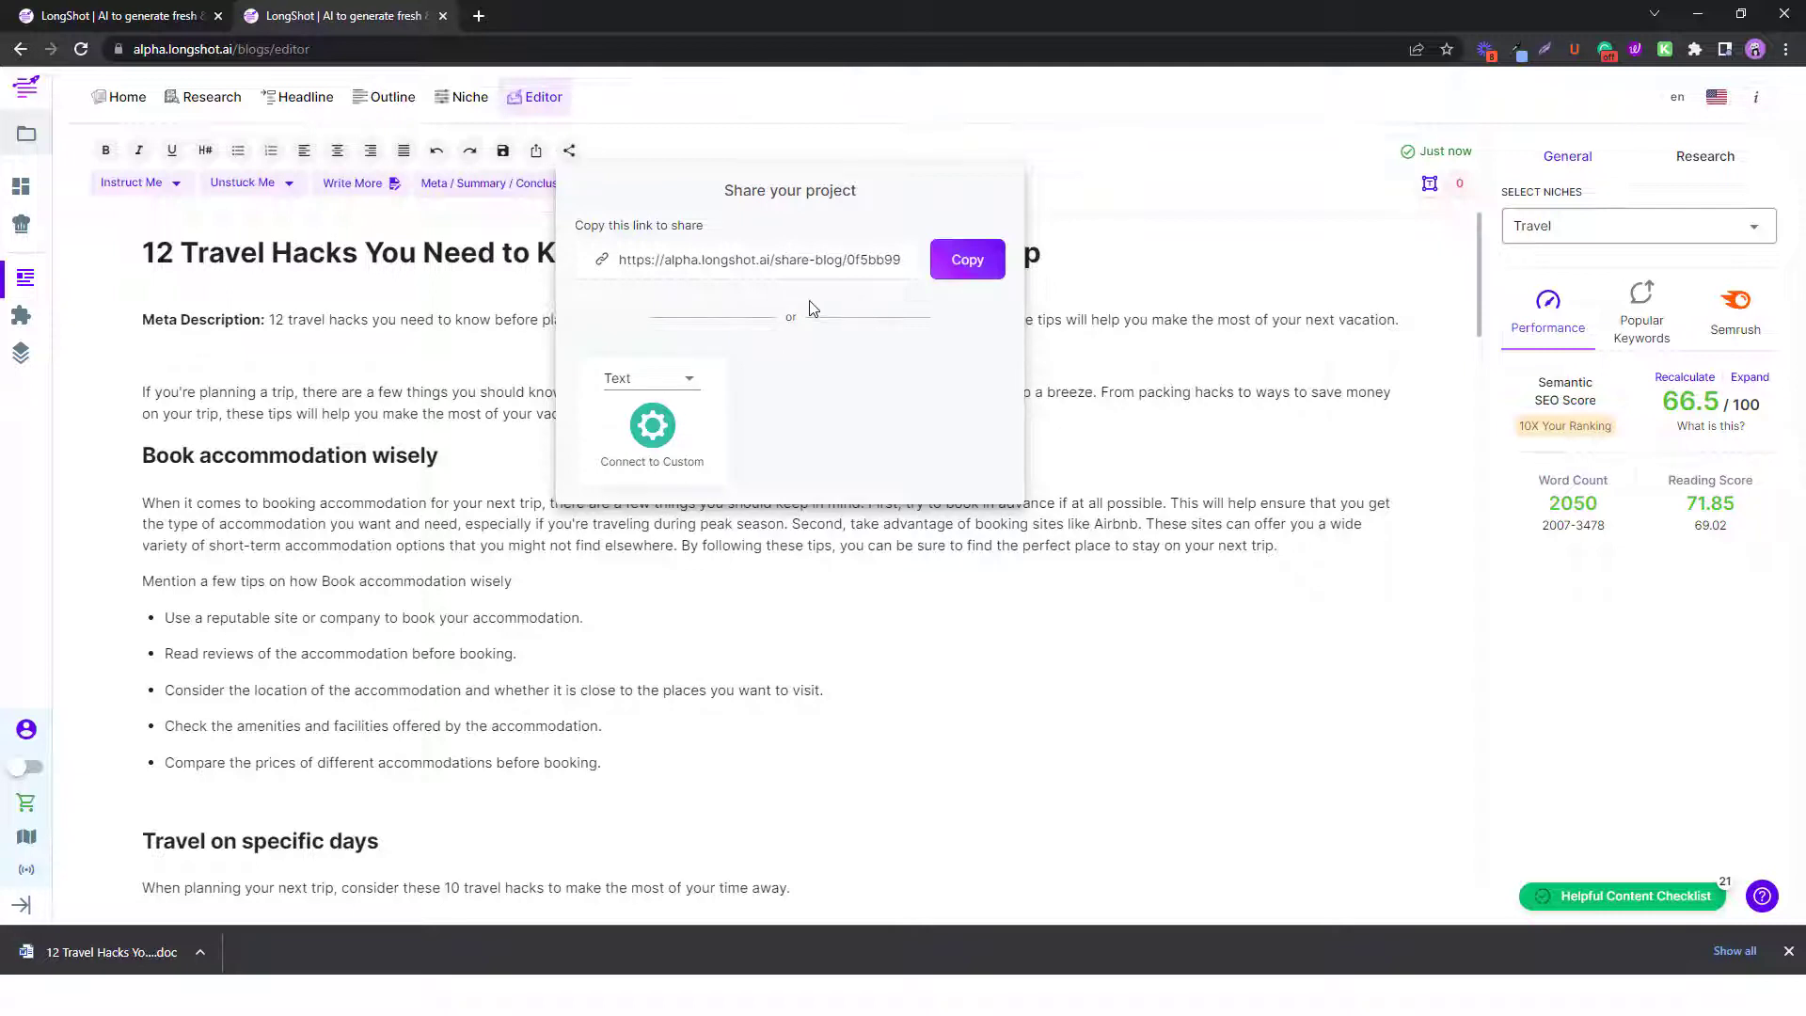
pyautogui.click(959, 272)
# Open the copied share link in a new browser tab and look through the shared post down to the conclusion.
pyautogui.click(478, 11)
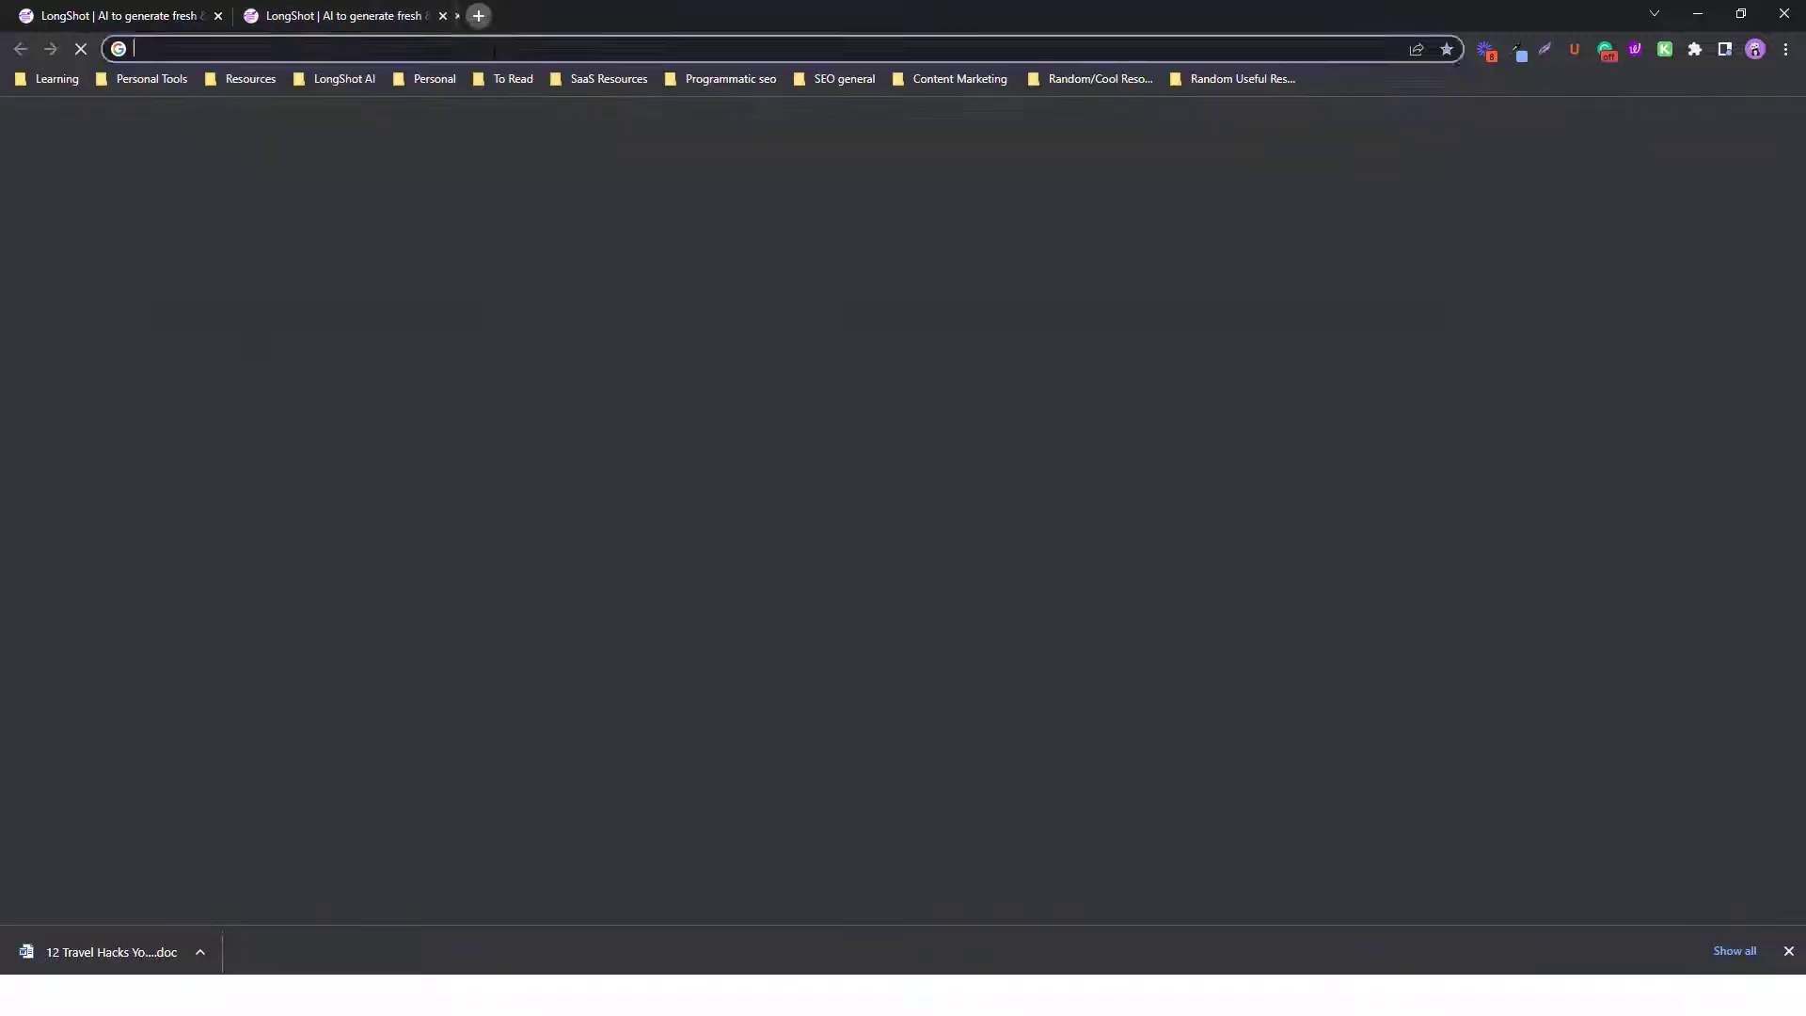
pyautogui.hotkey('ctrl', 'v')
pyautogui.press('Return')
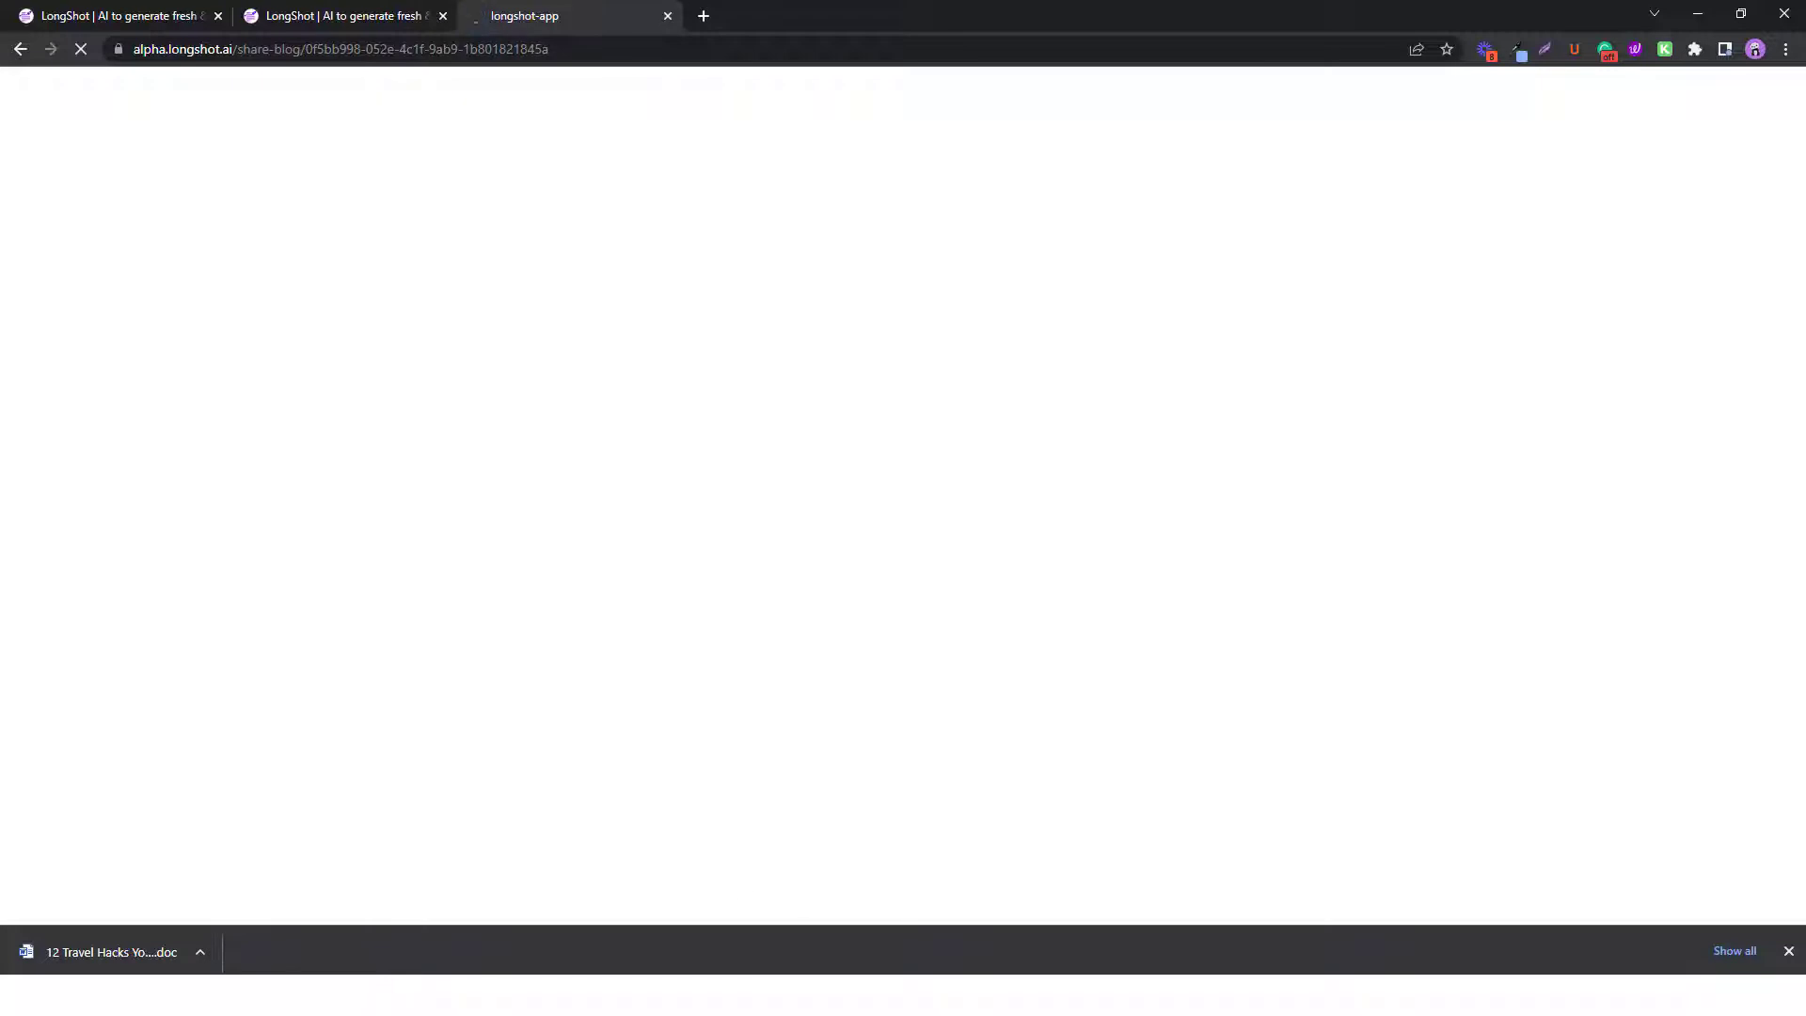
pyautogui.click(1788, 951)
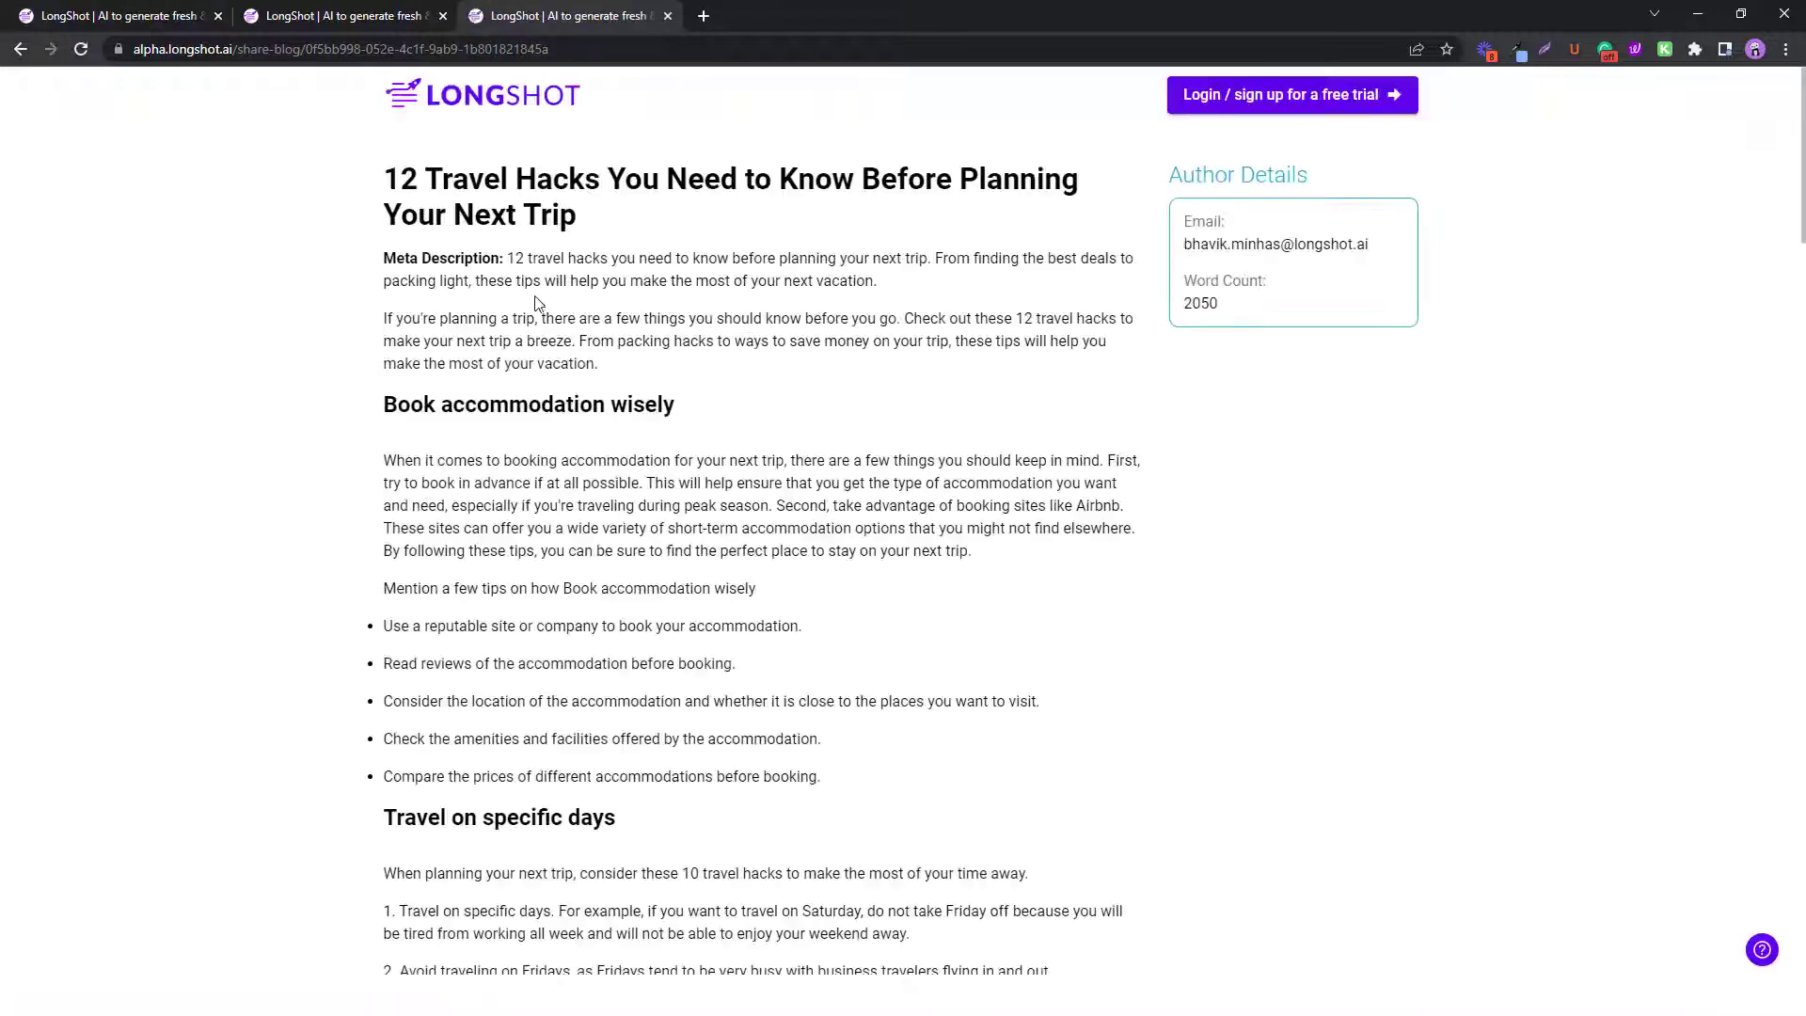
pyautogui.scroll(-20, 508, 299)
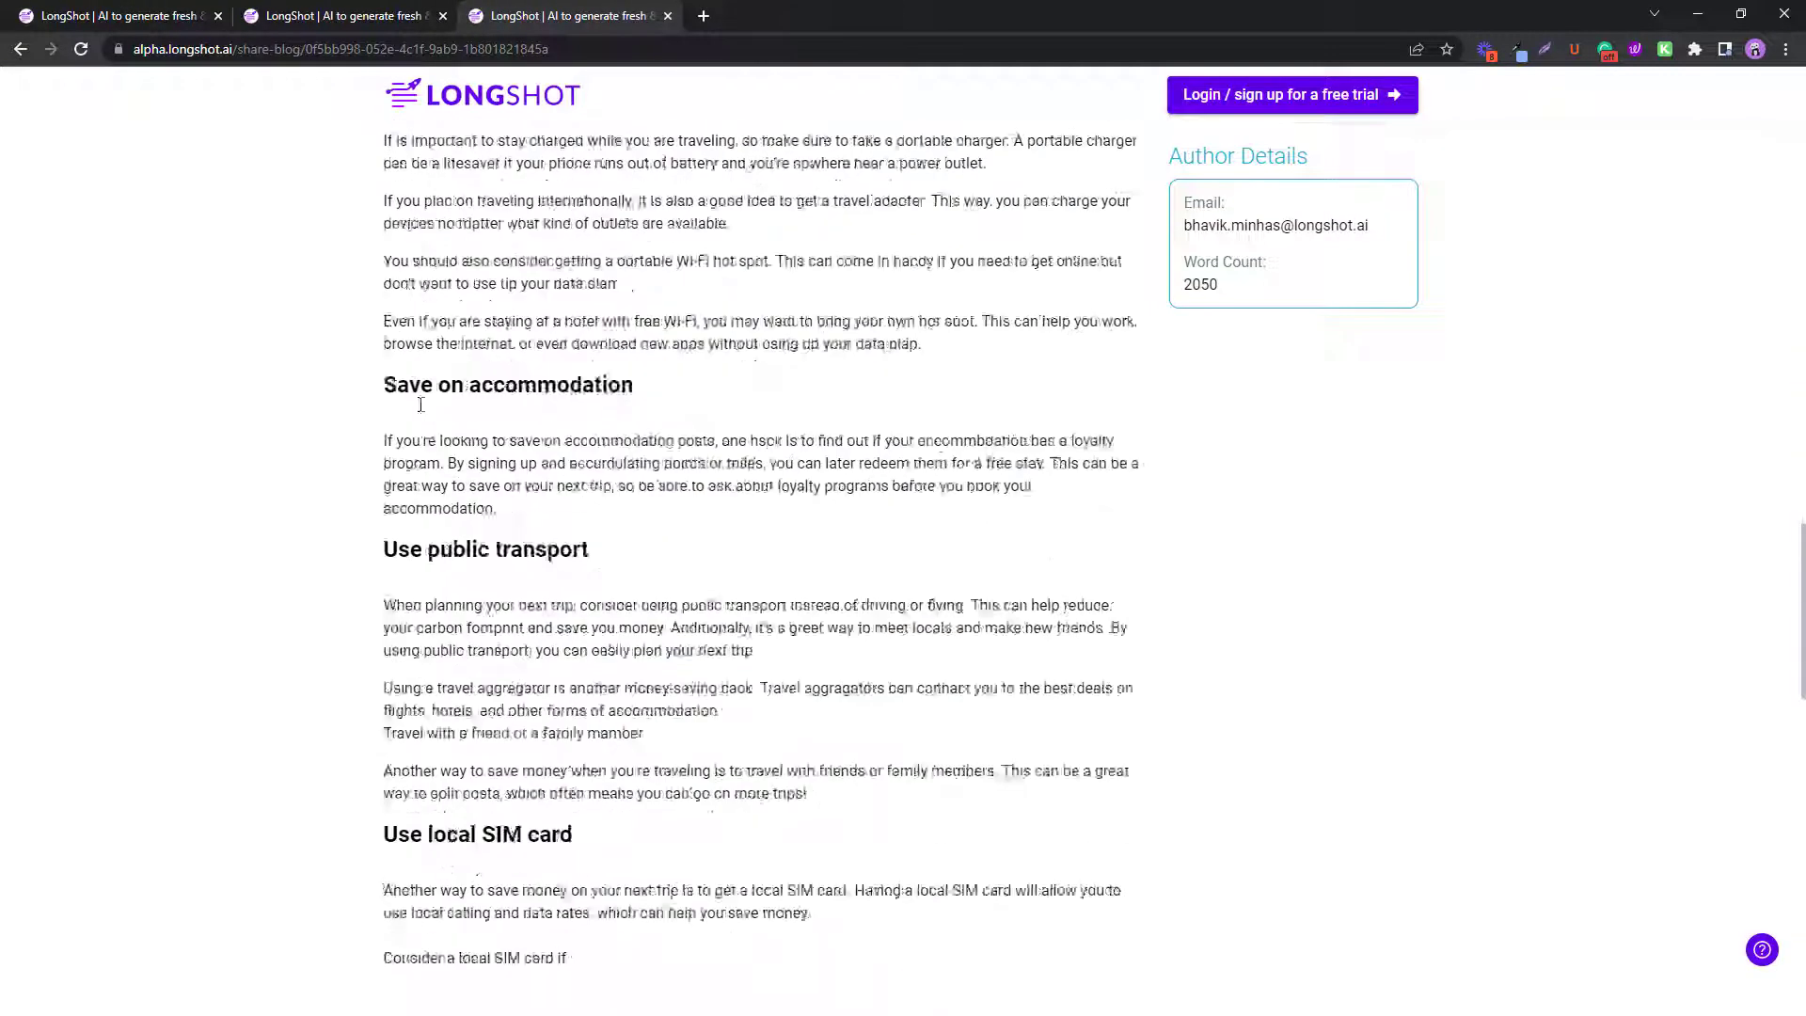
pyautogui.scroll(-4, 413, 420)
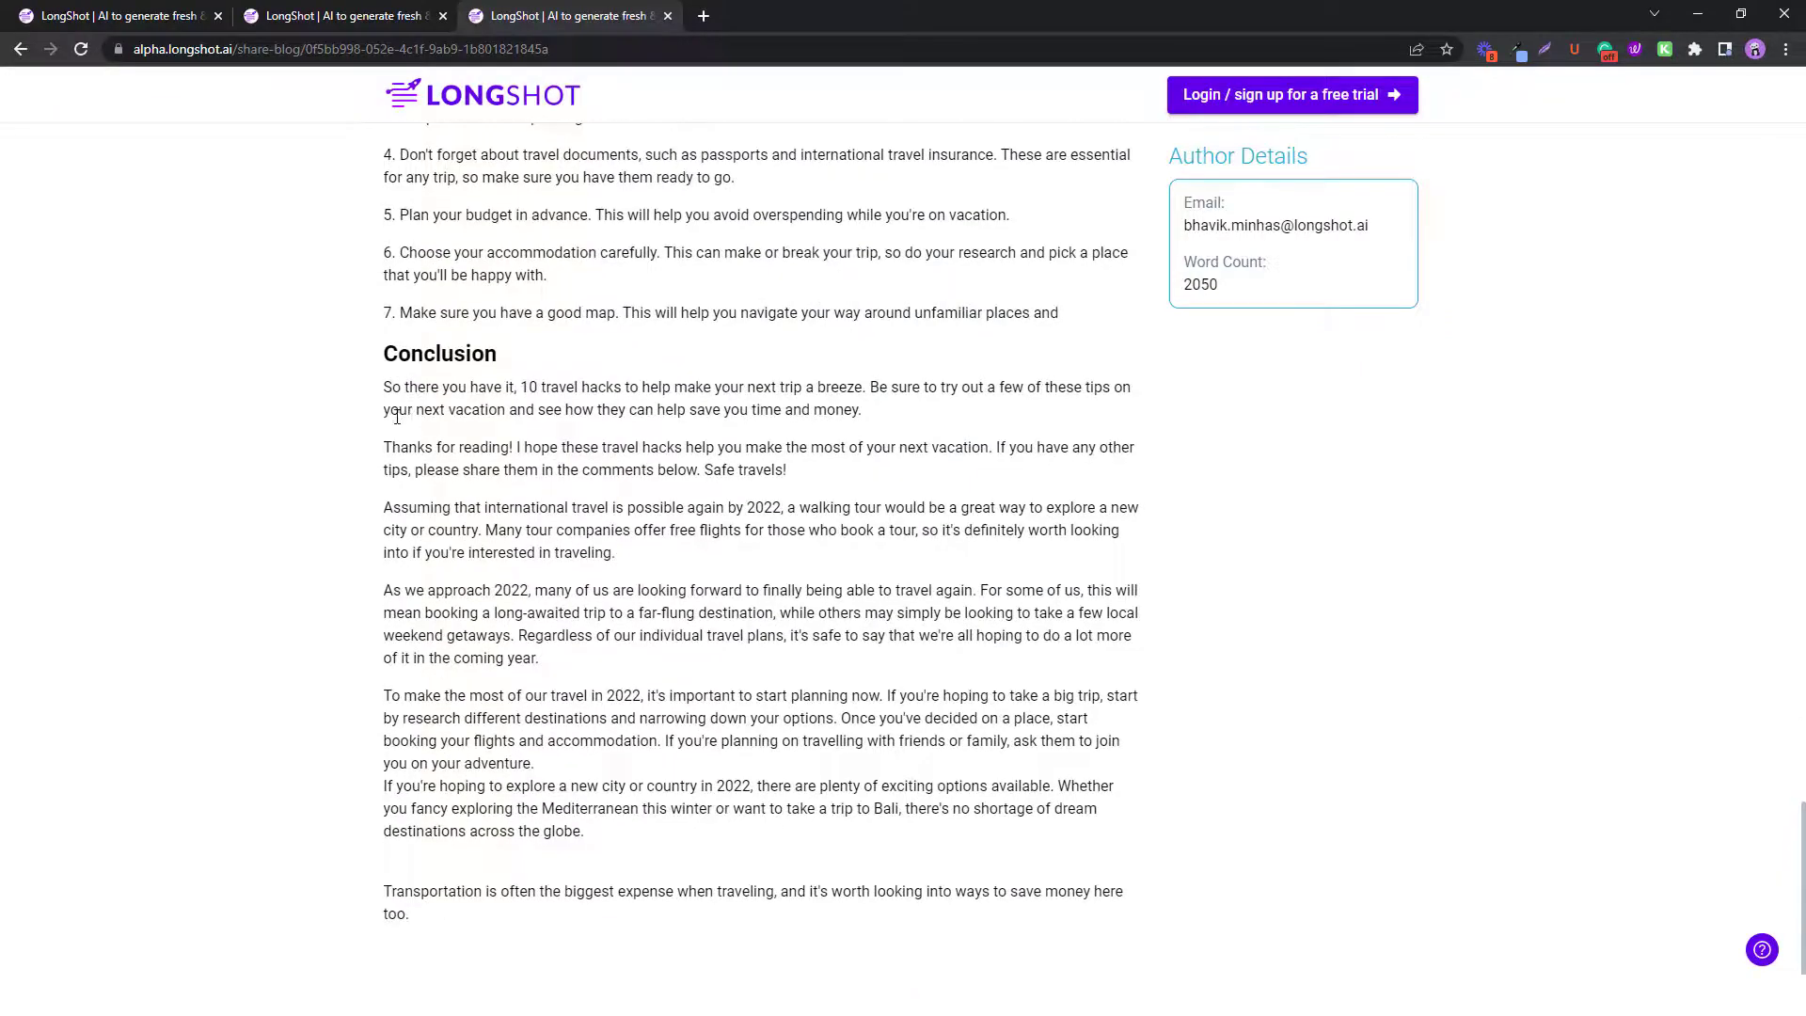
pyautogui.scroll(20, 397, 417)
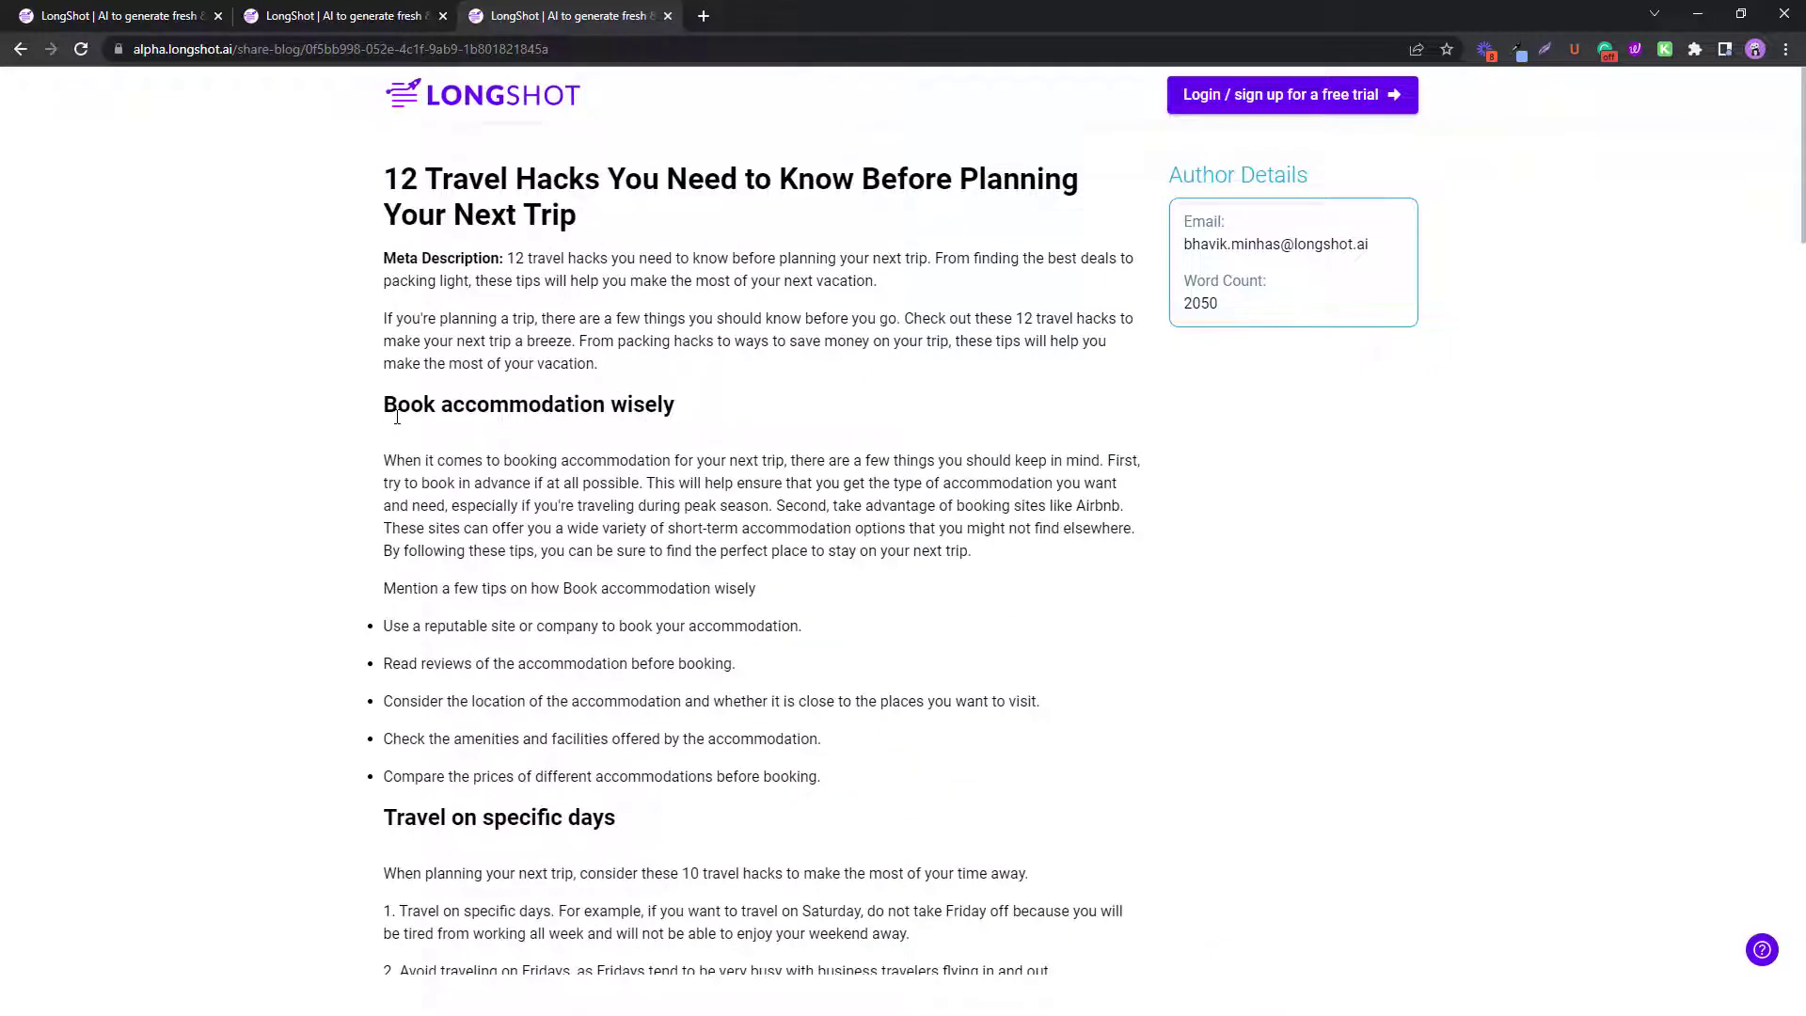
# Return to the blog editor, read through the Helpful Content Checklist and close it.
pyautogui.click(404, 15)
pyautogui.click(736, 689)
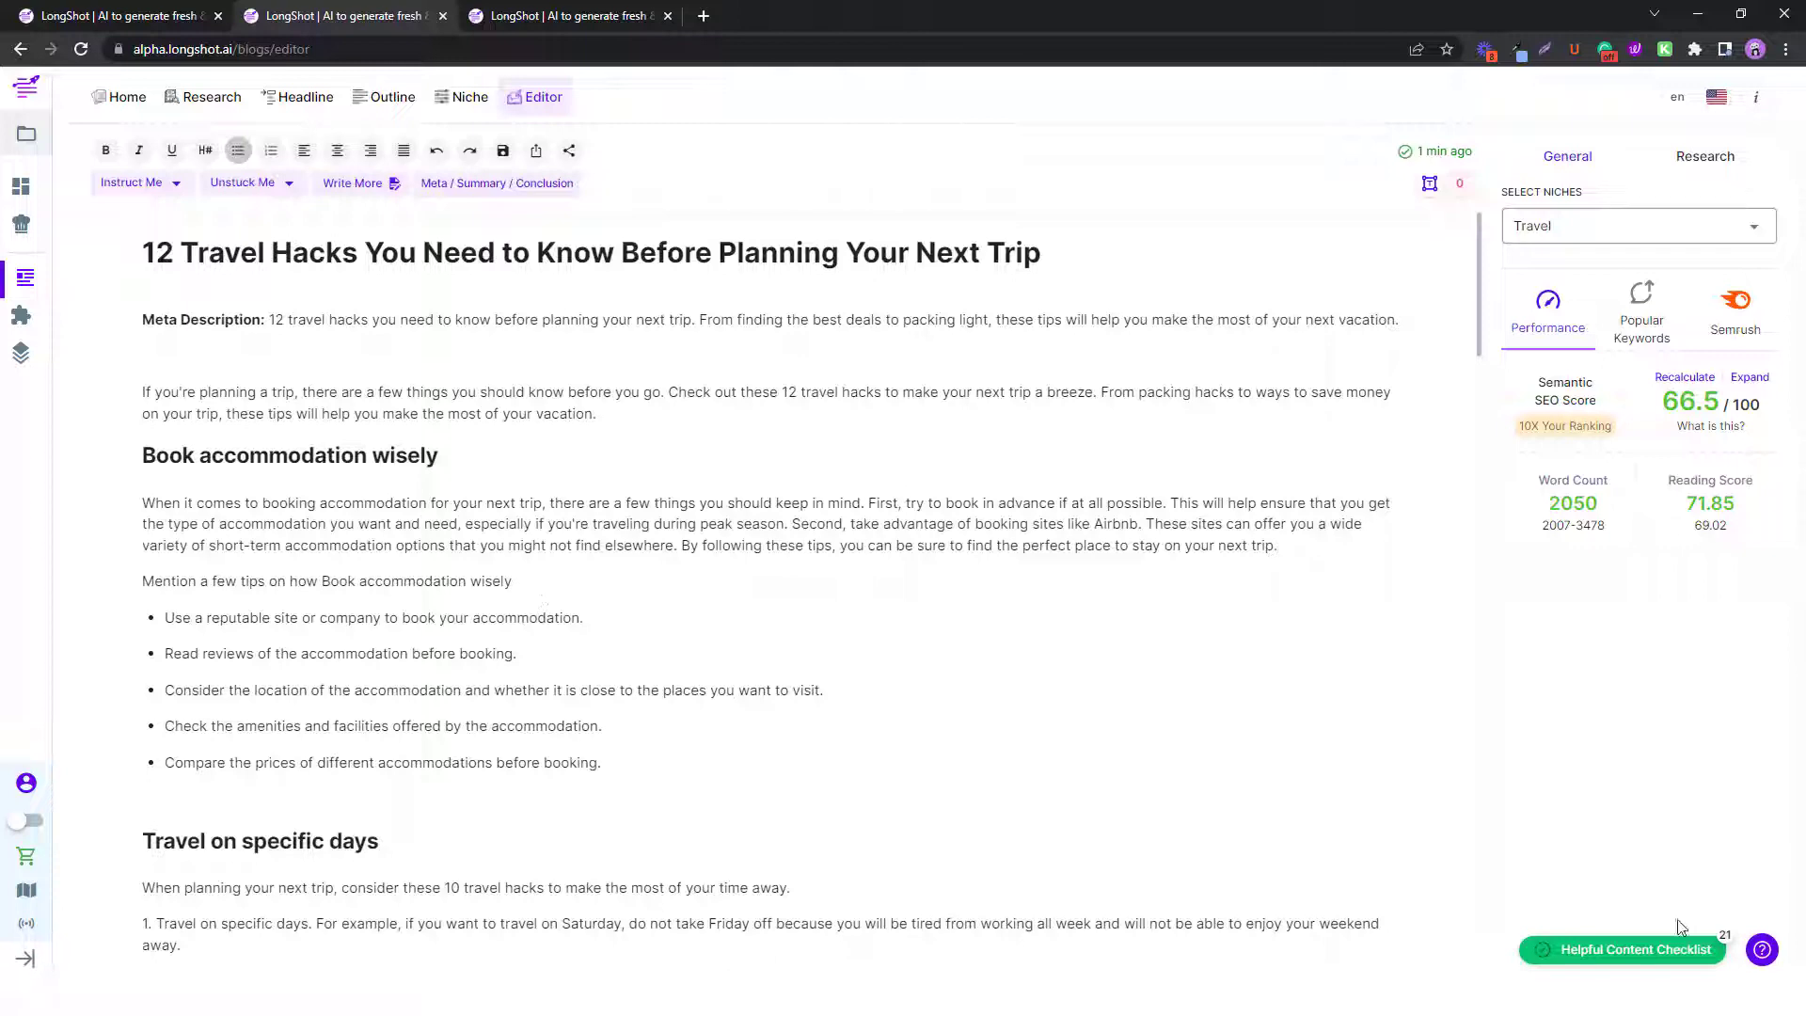
pyautogui.click(1610, 957)
pyautogui.scroll(-5, 1588, 838)
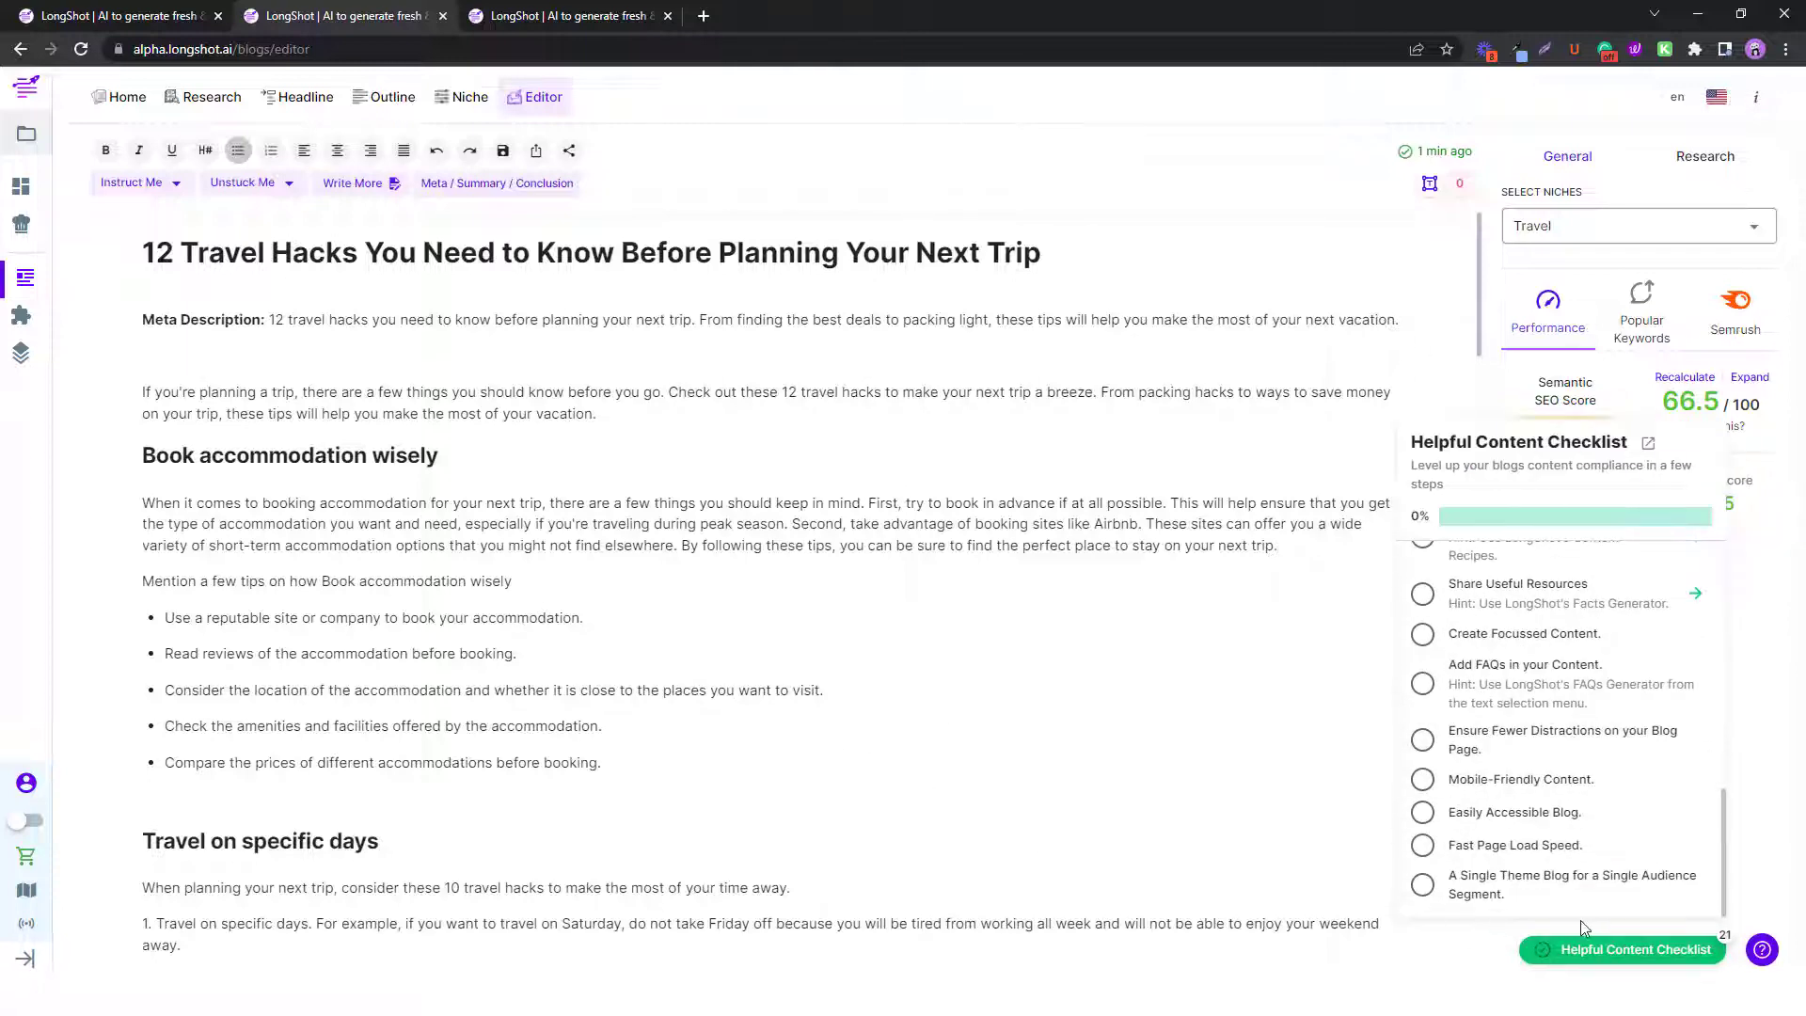
pyautogui.click(1571, 942)
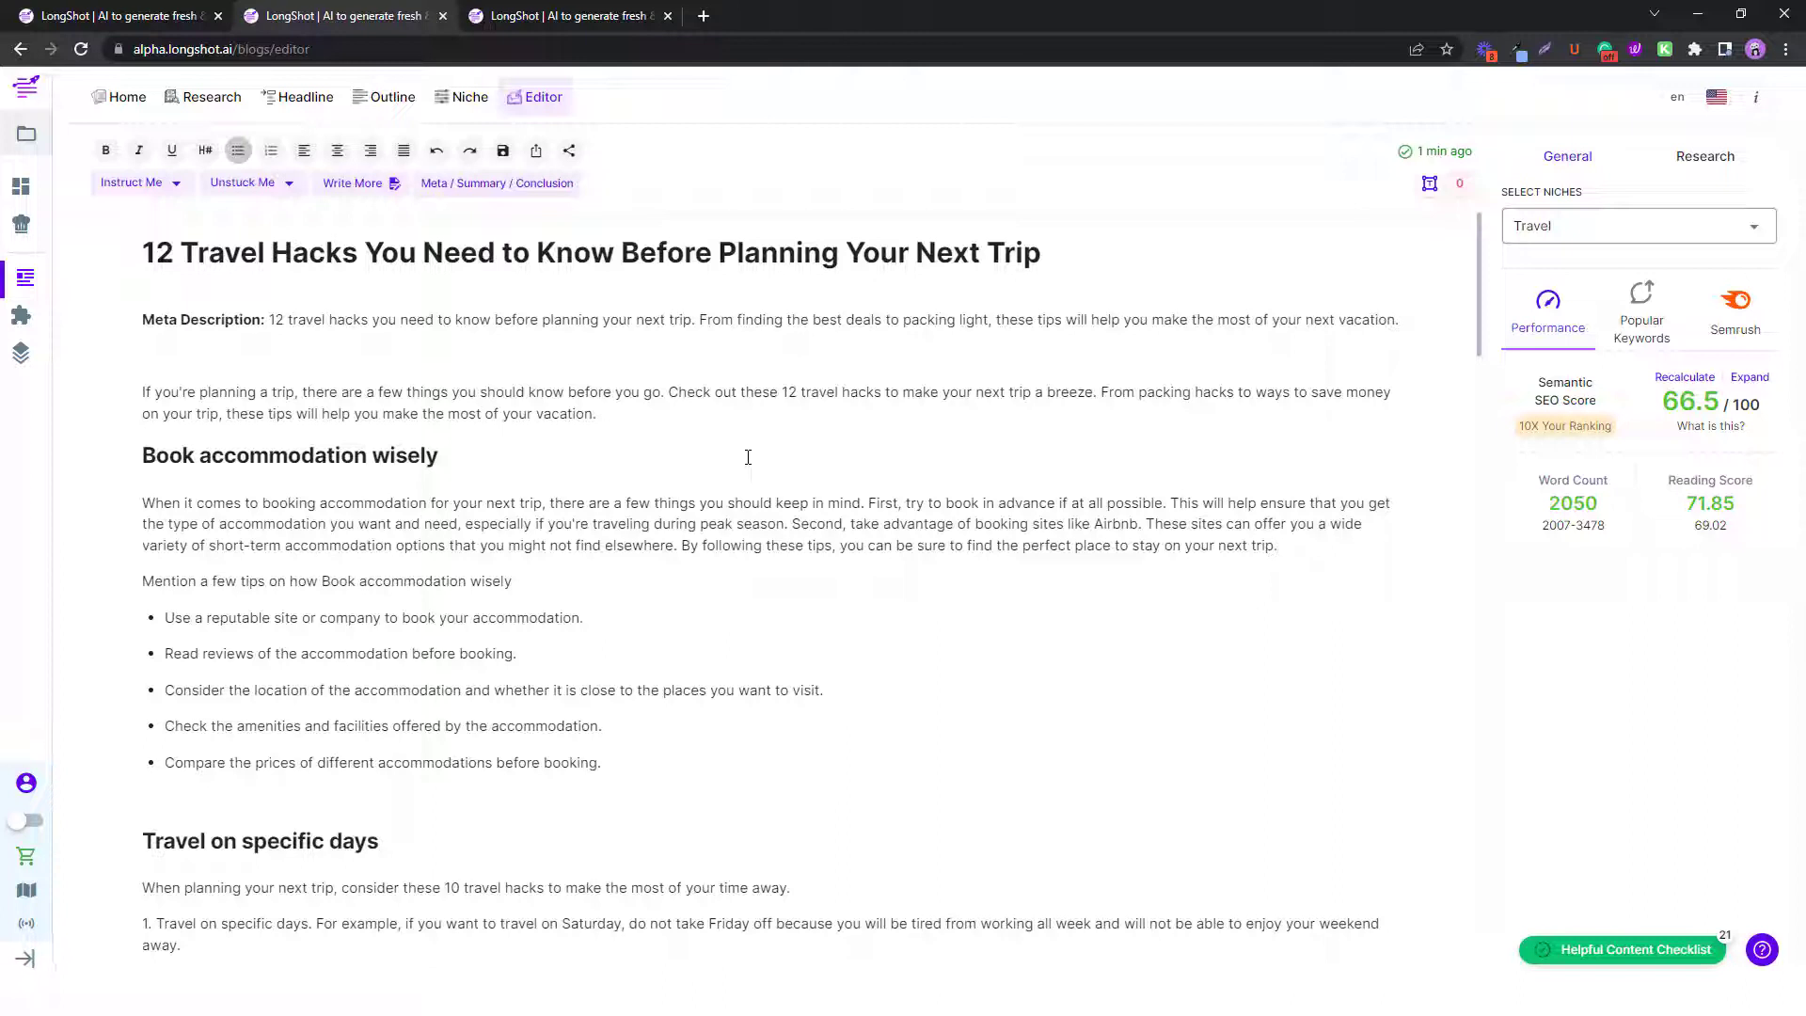
# Browse the available niches and keep Travel selected.
pyautogui.click(1630, 230)
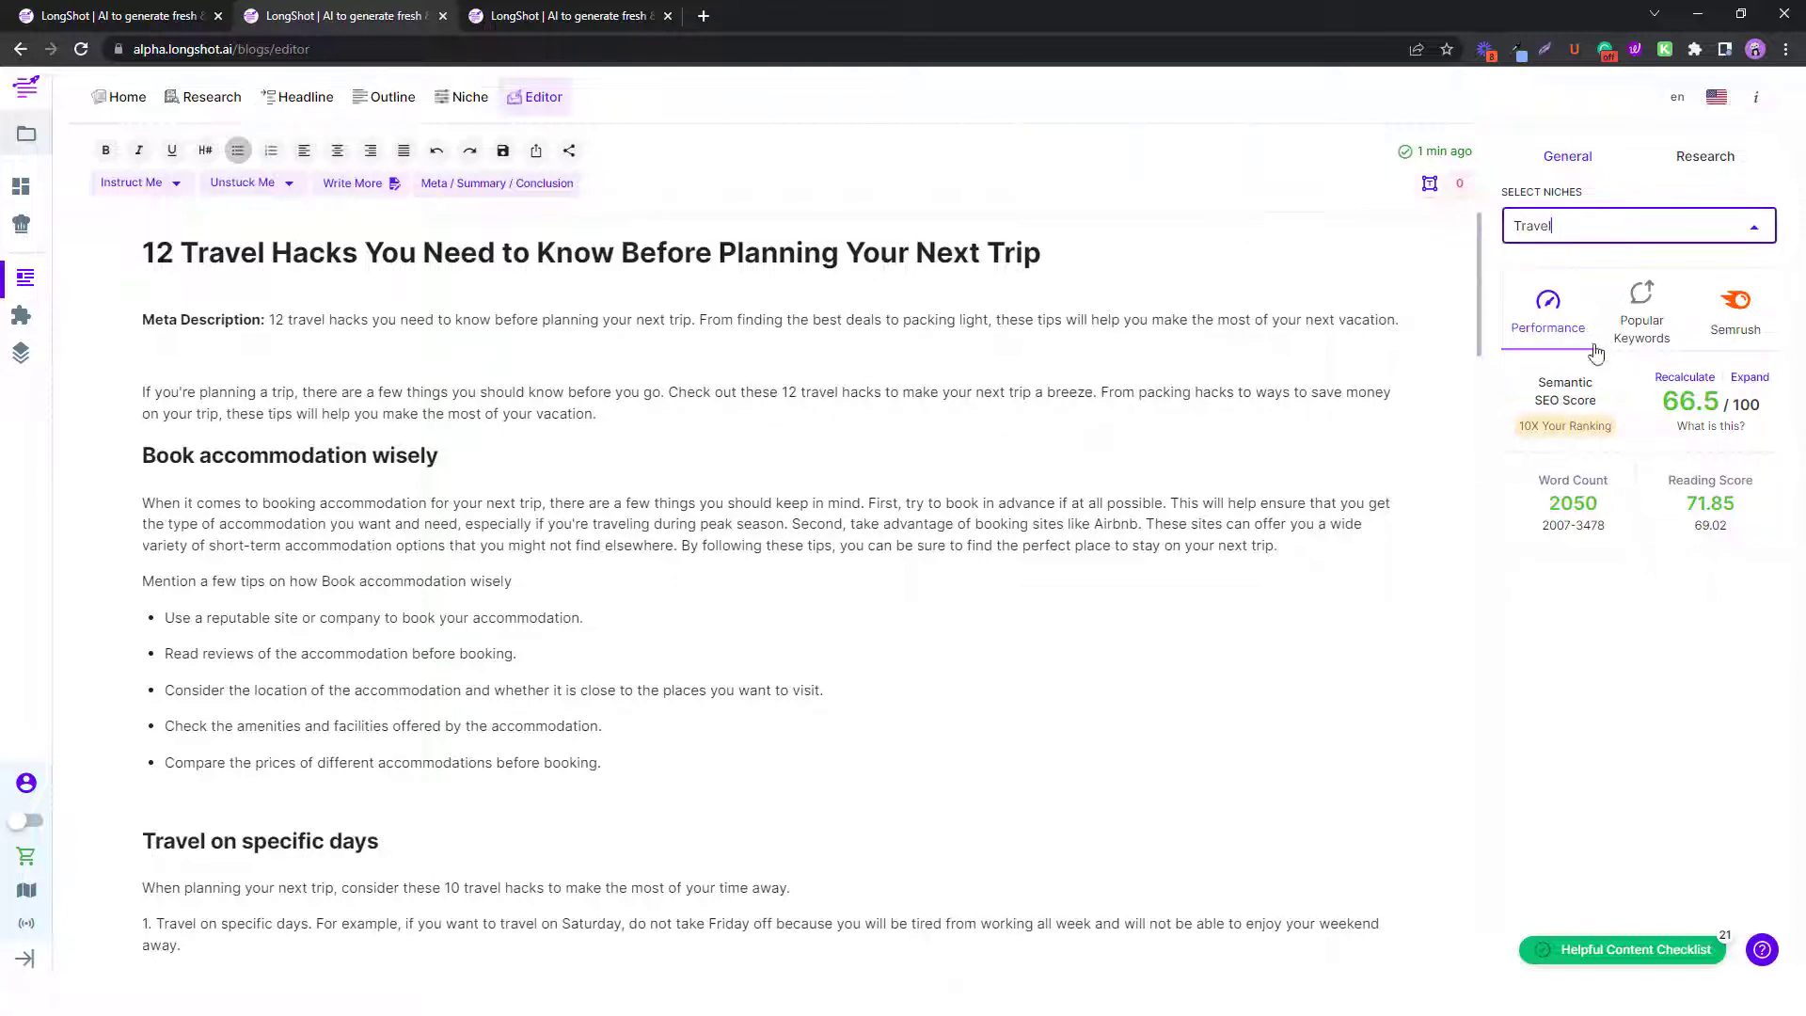
pyautogui.scroll(-5, 1580, 334)
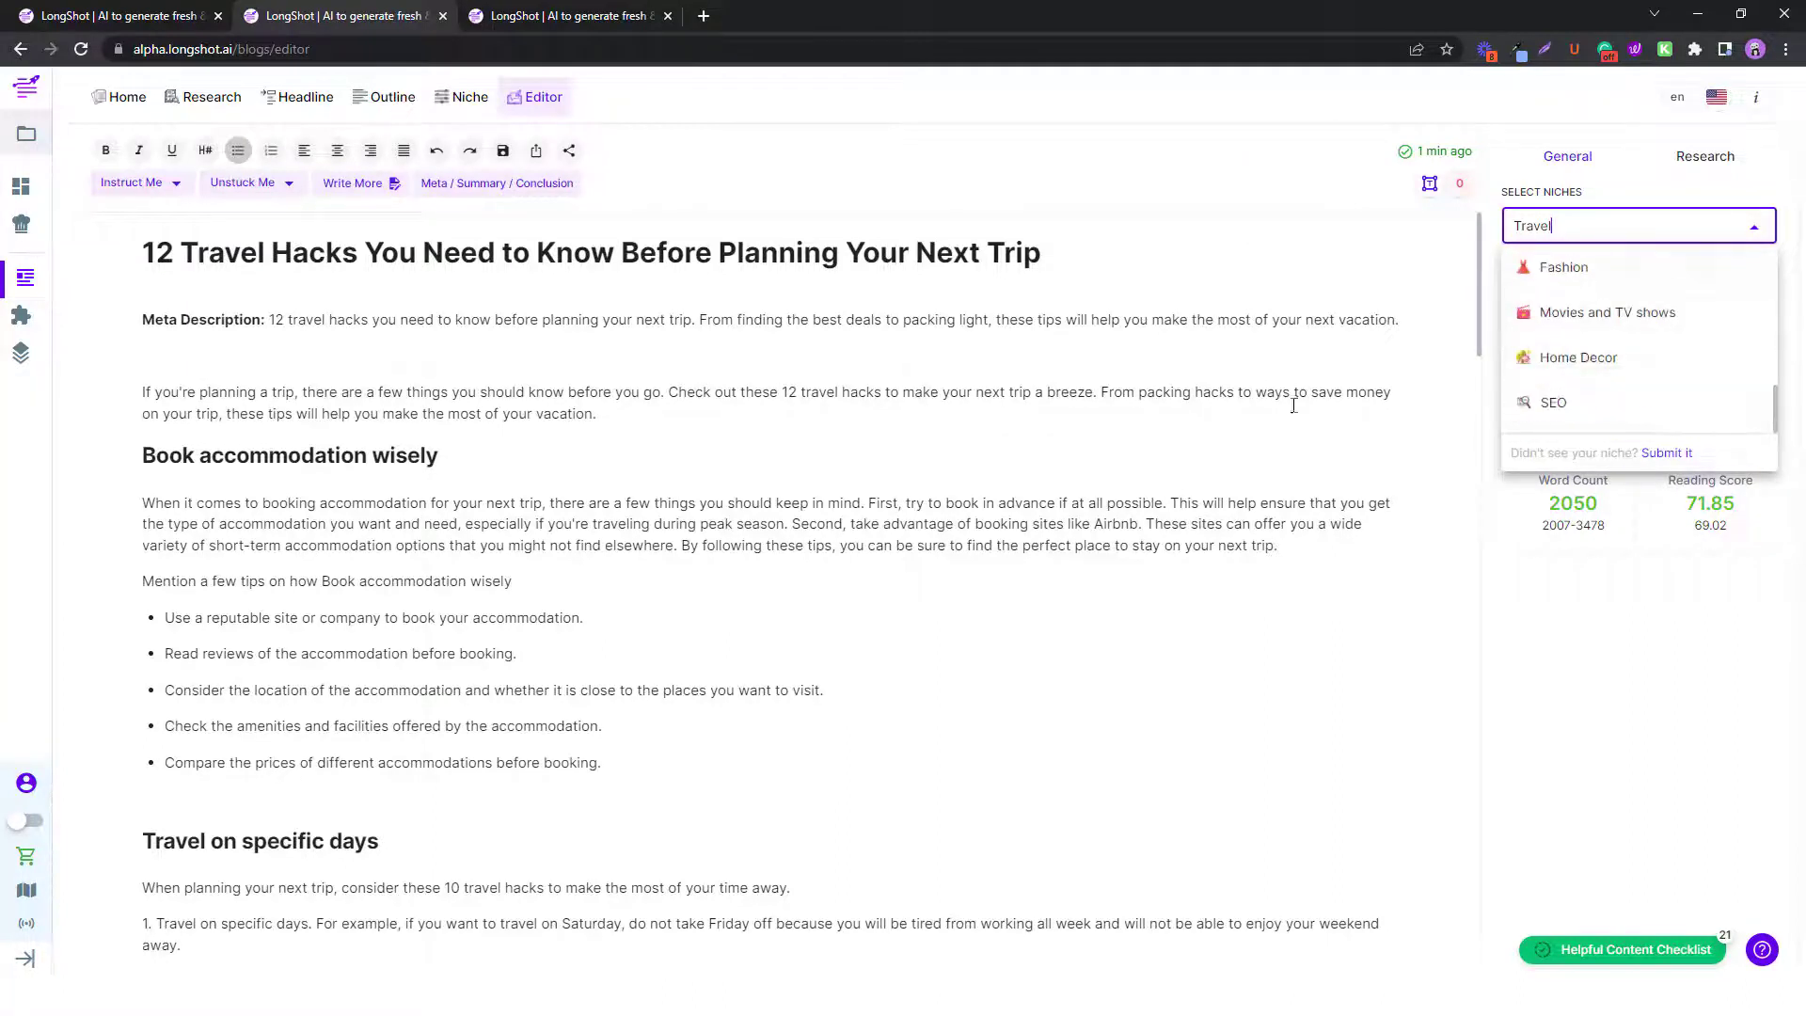
pyautogui.click(1150, 414)
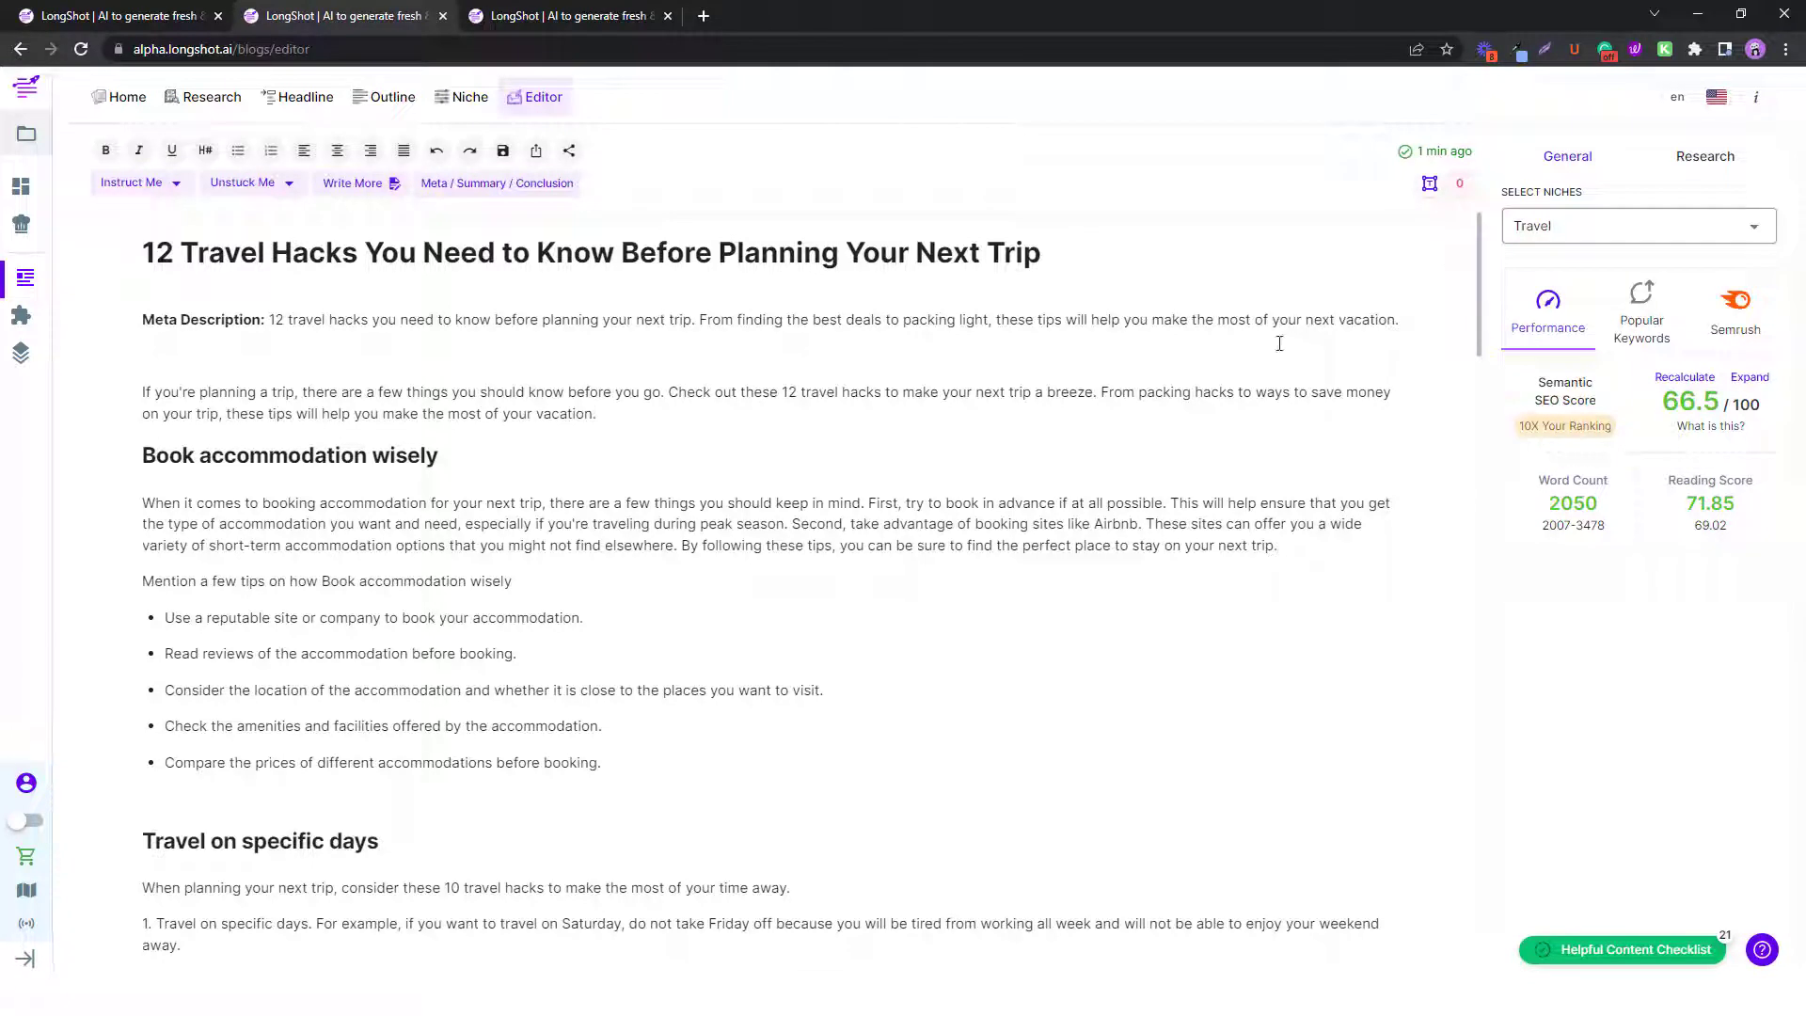